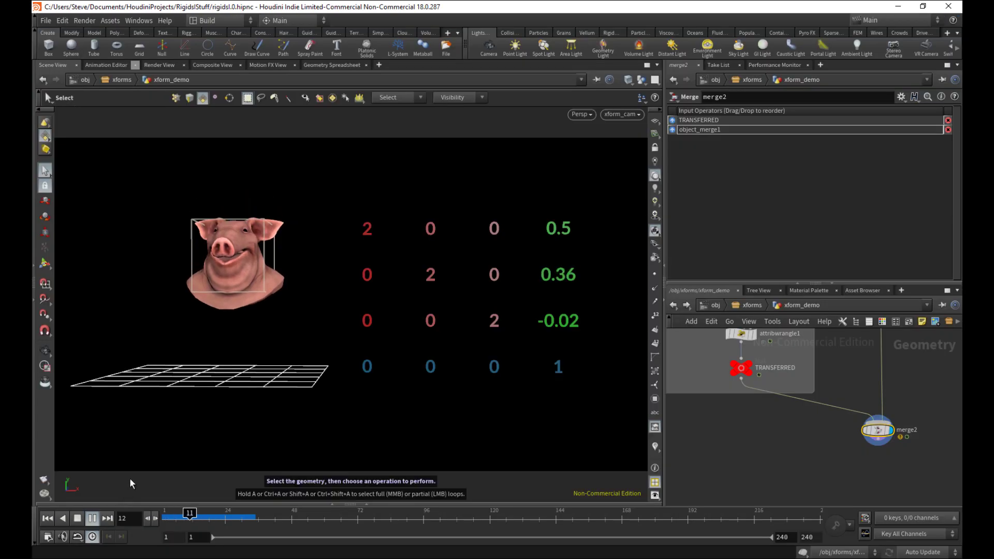
Step: Move the central scattered point across the 2D Voronoi plane to reshape the cells and their triangulation
click(207, 513)
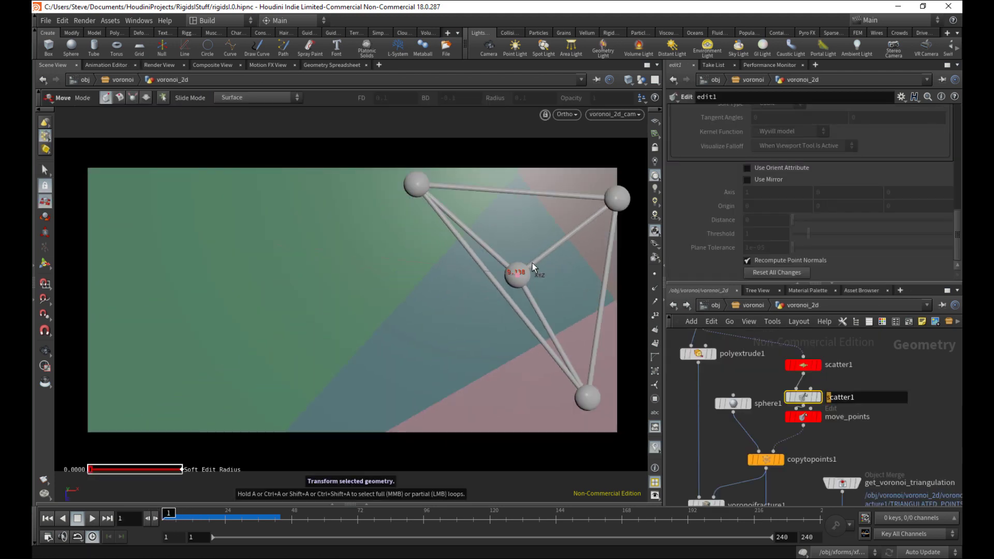
drag(535, 268, 274, 314)
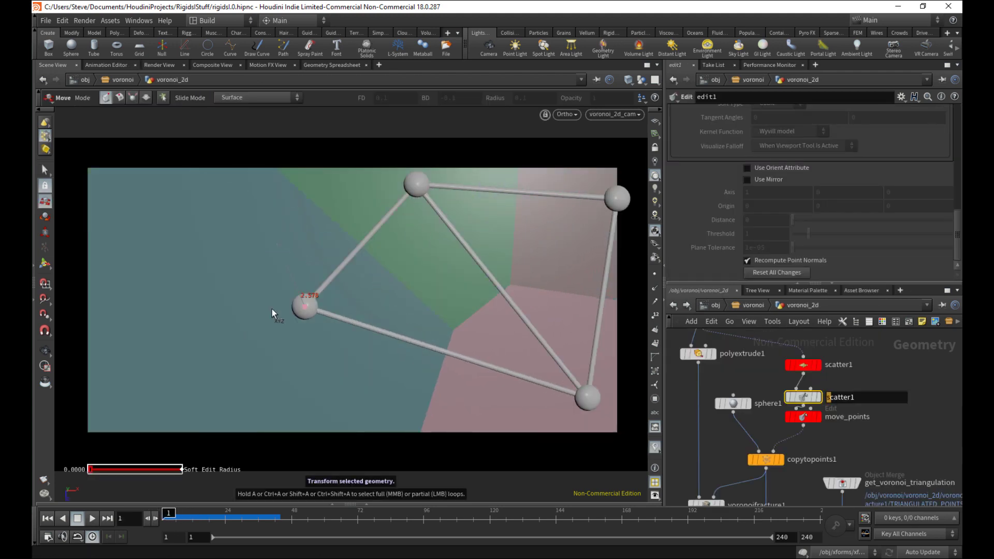
middle_drag(719, 220, 880, 229)
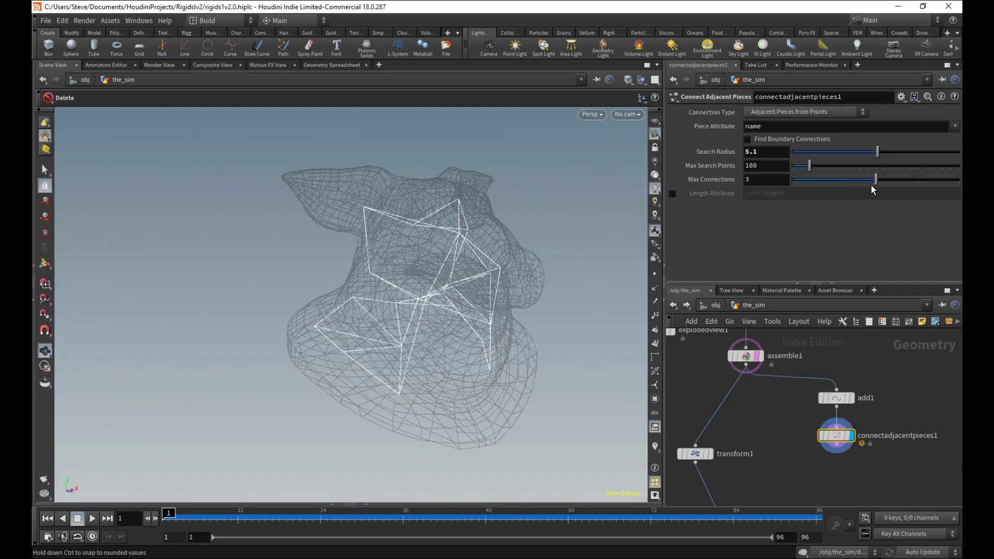
Step: Raise Max Connections on the connectadjacentpieces1 node and increase the Uniform Scale of rbdexplodedview1
drag(874, 190, 918, 190)
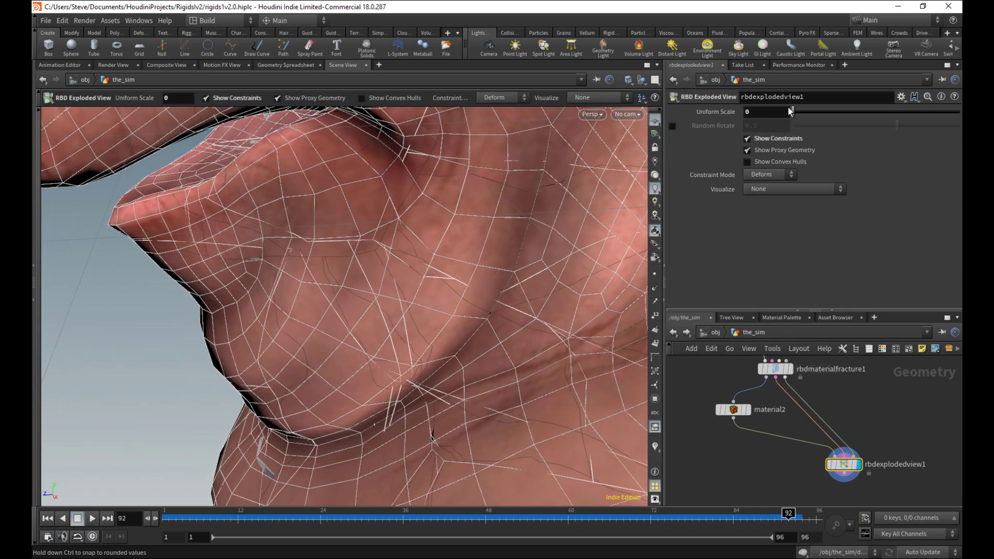
mouse_move(789, 112)
mouse_down()
mouse_move(829, 111)
mouse_move(803, 112)
mouse_up()
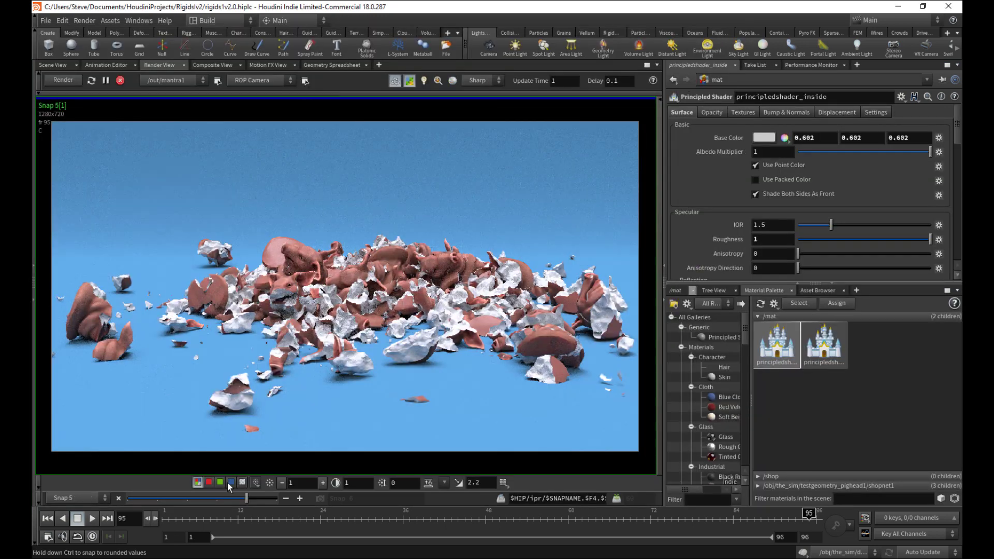
Step: Scrub through the stored render snapshots of the shattered pig heads
drag(228, 482, 256, 486)
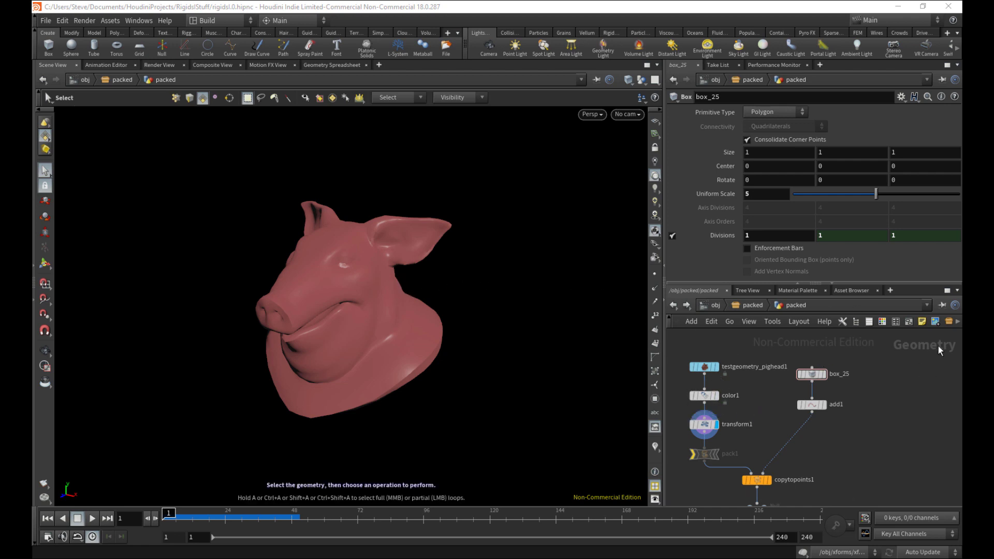
Step: Select part of the pig head's ear and turn the point display on and off to inspect the mesh, clearing the selection
drag(454, 216, 424, 260)
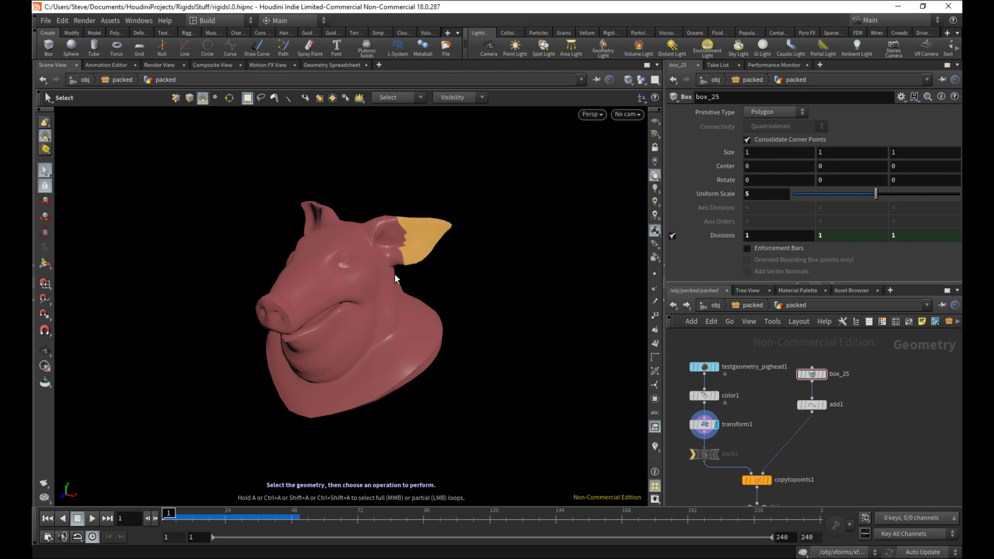
scroll(414, 269, up, 2)
click(655, 277)
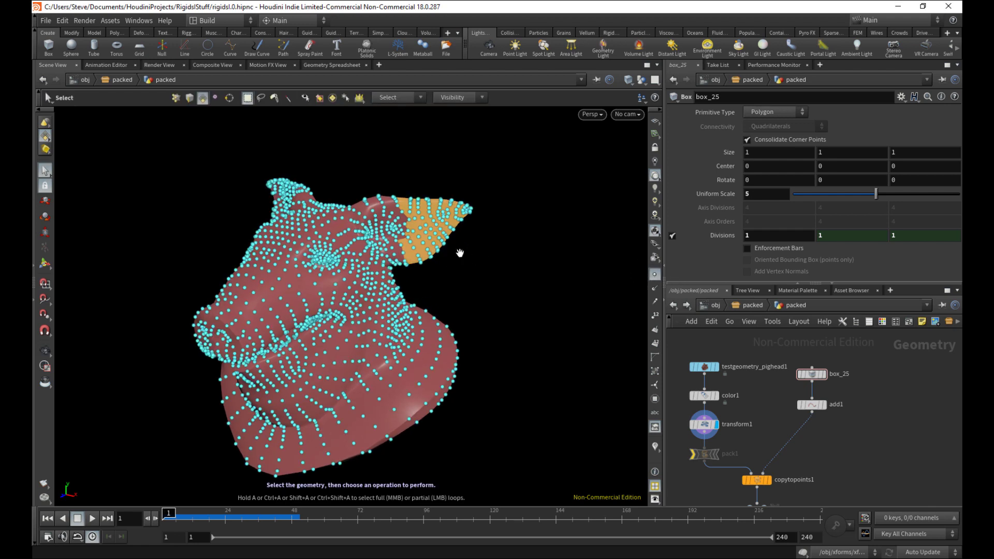
mouse_move(459, 252)
alt+mouse_down()
mouse_move(467, 285)
mouse_move(469, 267)
alt+mouse_up()
click(655, 276)
click(545, 266)
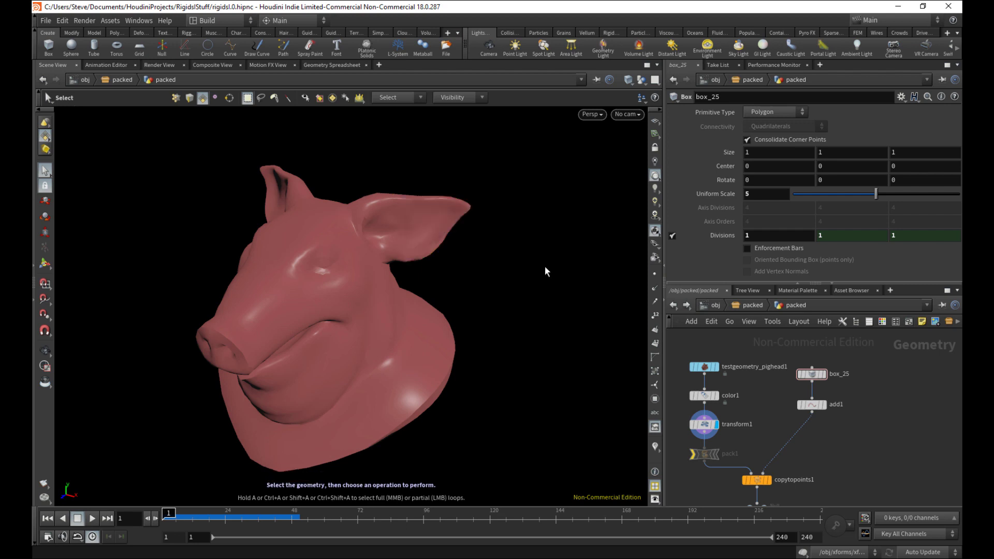
Step: Check the geometry information of the transform1 node for the single pig head
scroll(488, 344, down, 3)
alt+drag(489, 344, 520, 333)
key(s)
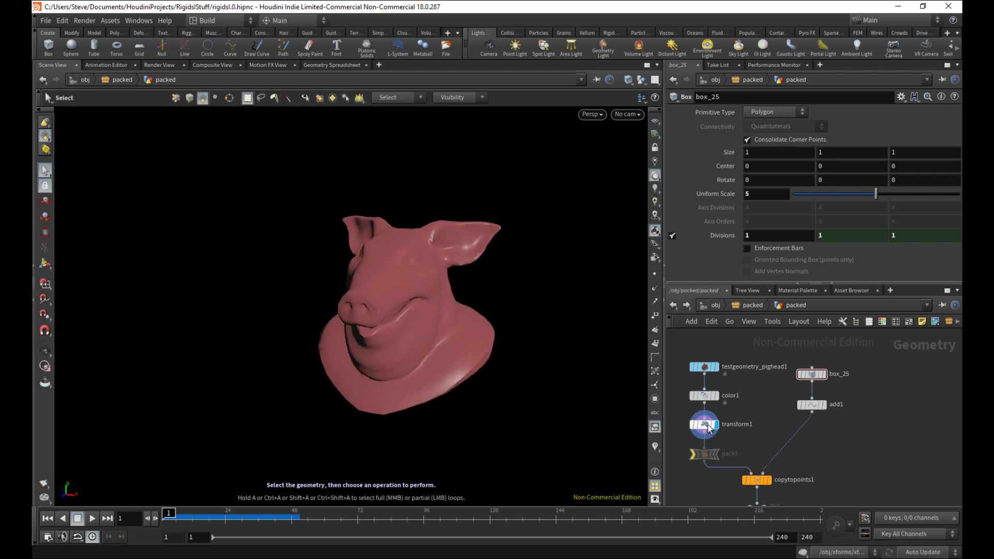
middle_click(705, 427)
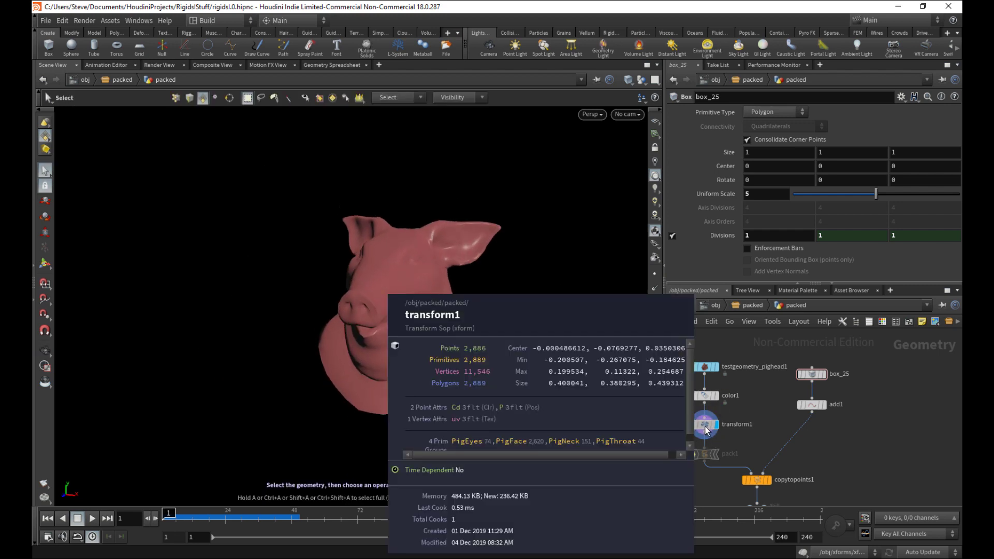
Step: Display the output of the copytopoints1 node and frame all the pig head copies in the viewport
middle_drag(754, 449, 751, 430)
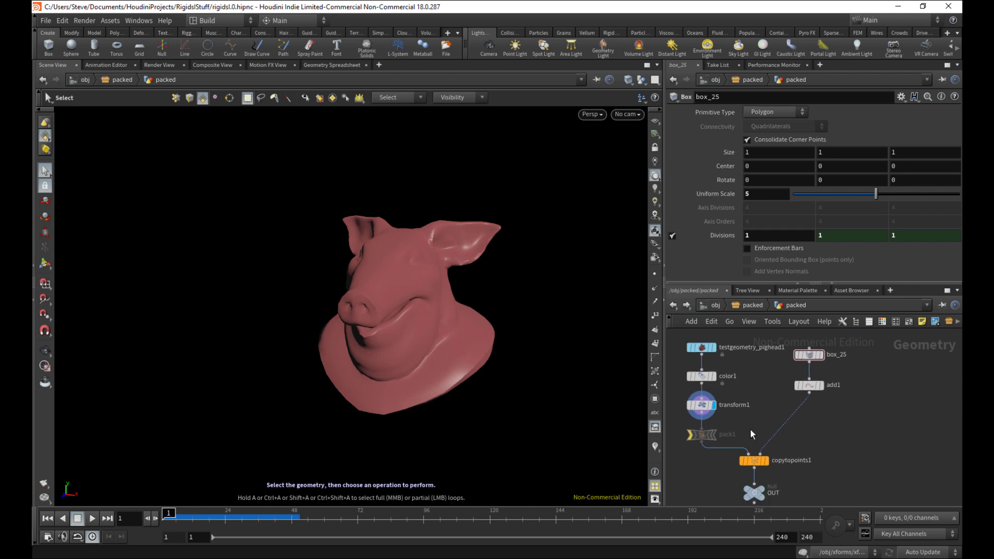
click(766, 461)
click(758, 461)
alt+right_drag(531, 372, 403, 438)
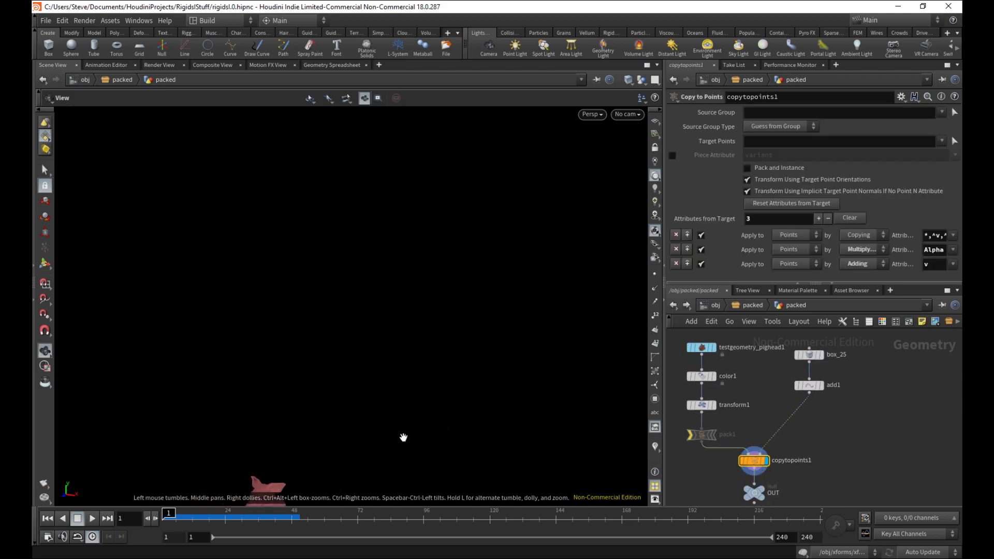
middle_drag(452, 435, 530, 397)
right_drag(531, 397, 499, 398)
middle_drag(499, 397, 472, 349)
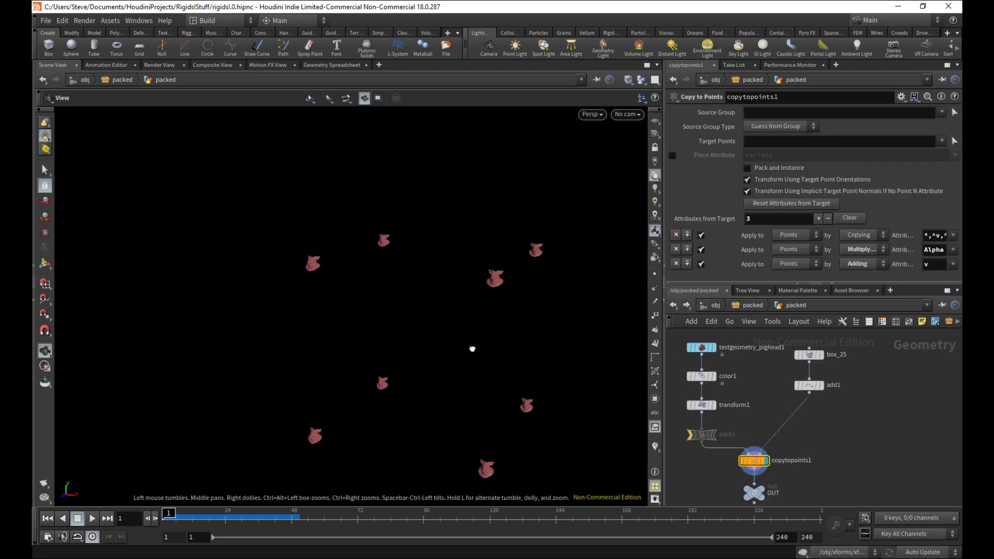
drag(472, 349, 512, 332)
key(s)
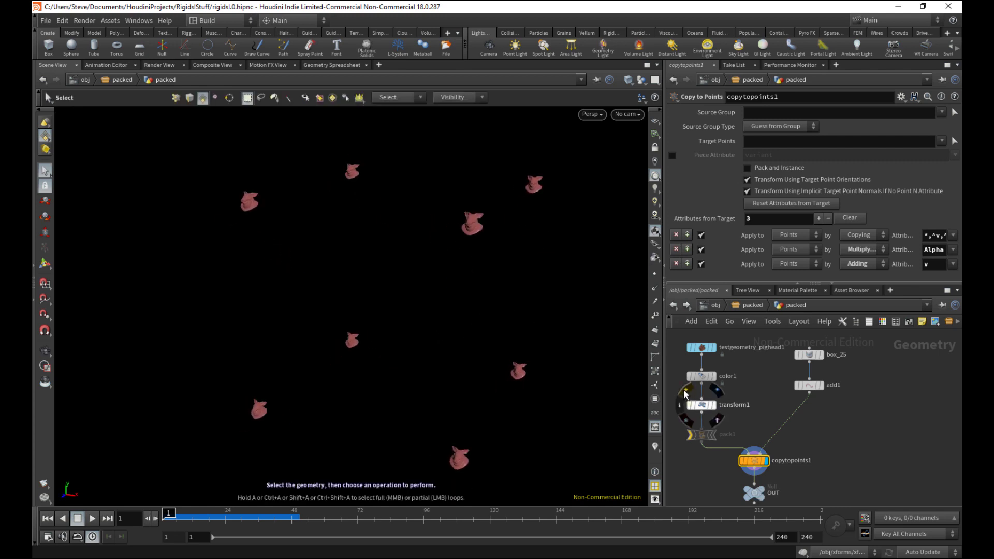
Step: Compare the geometry information of the copytopoints1 node with that of the original testgeometry_pighead1 node
click(686, 392)
click(687, 392)
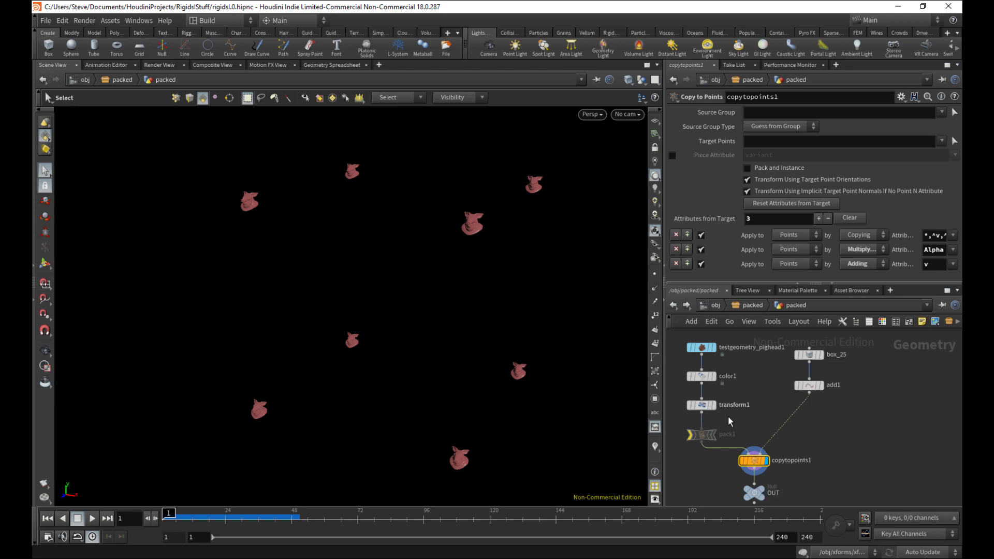
middle_click(759, 465)
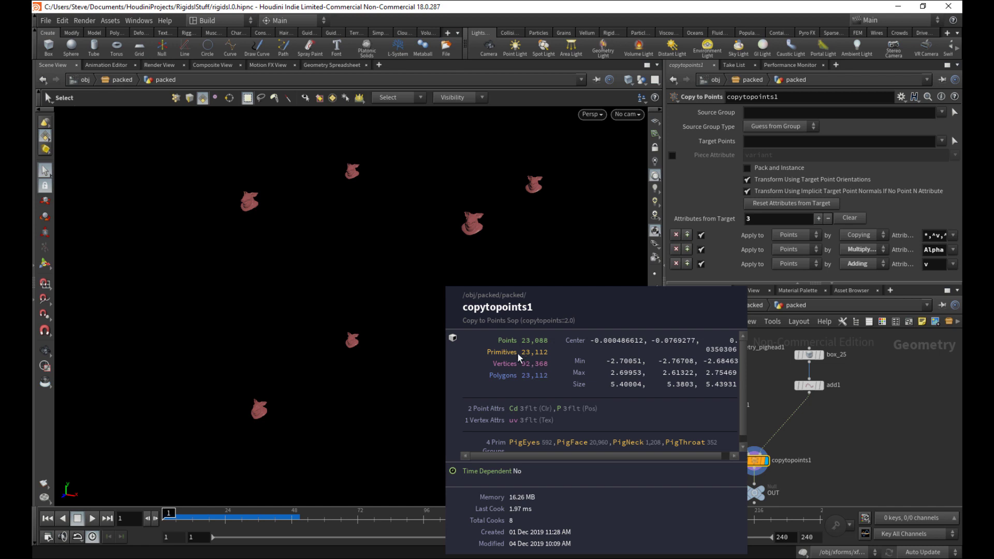
middle_drag(741, 395, 748, 414)
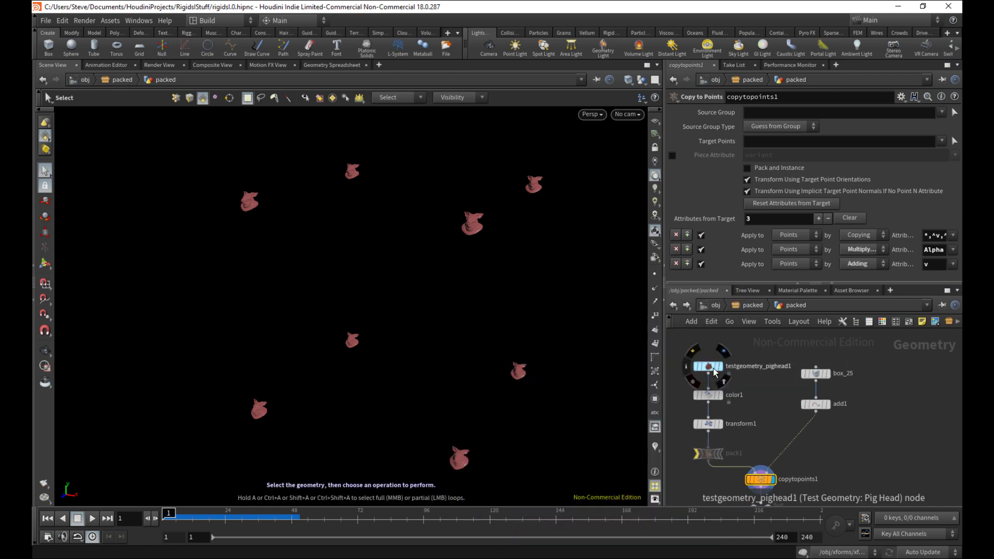
middle_click(712, 365)
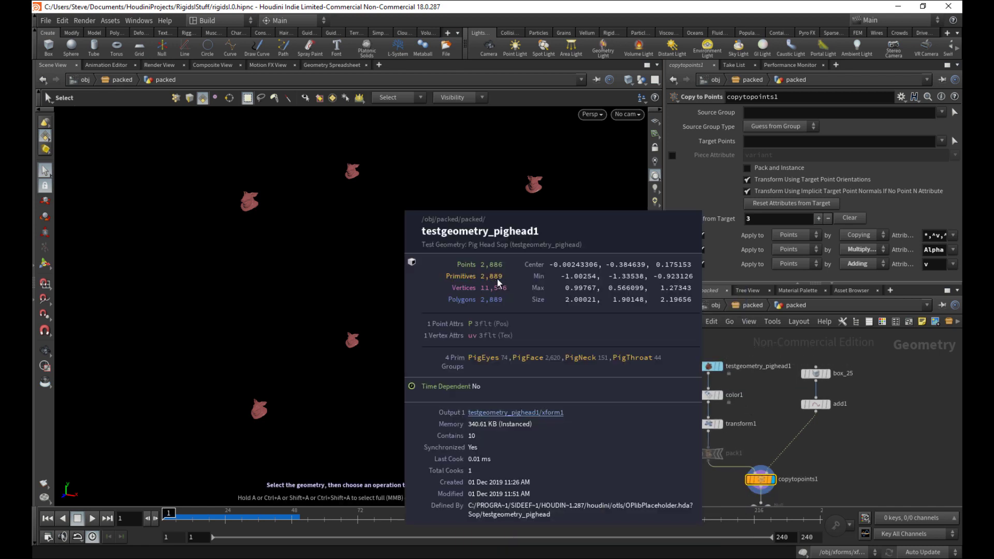
middle_click(760, 479)
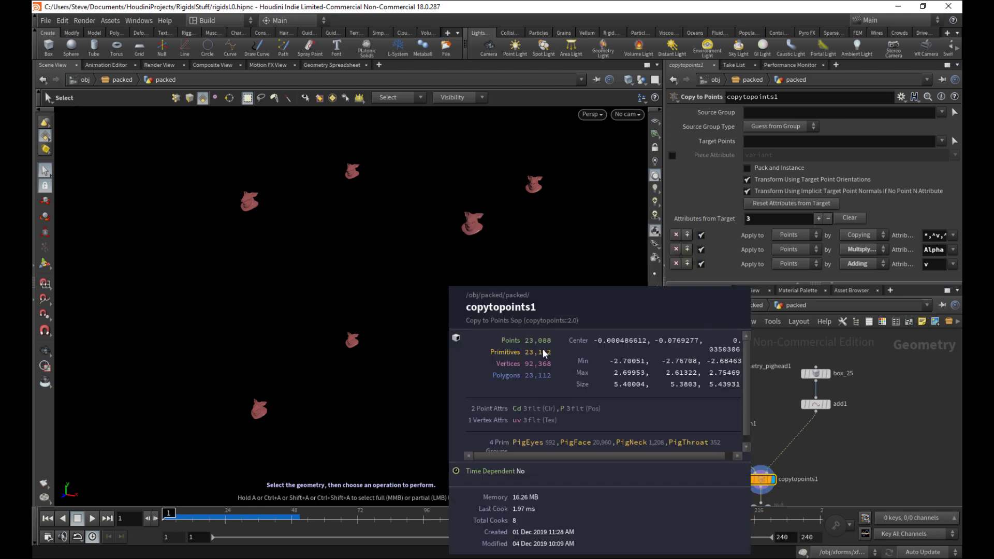
Step: Toggle the point display on and off for the pig head copies and view them from another angle
click(654, 276)
click(654, 276)
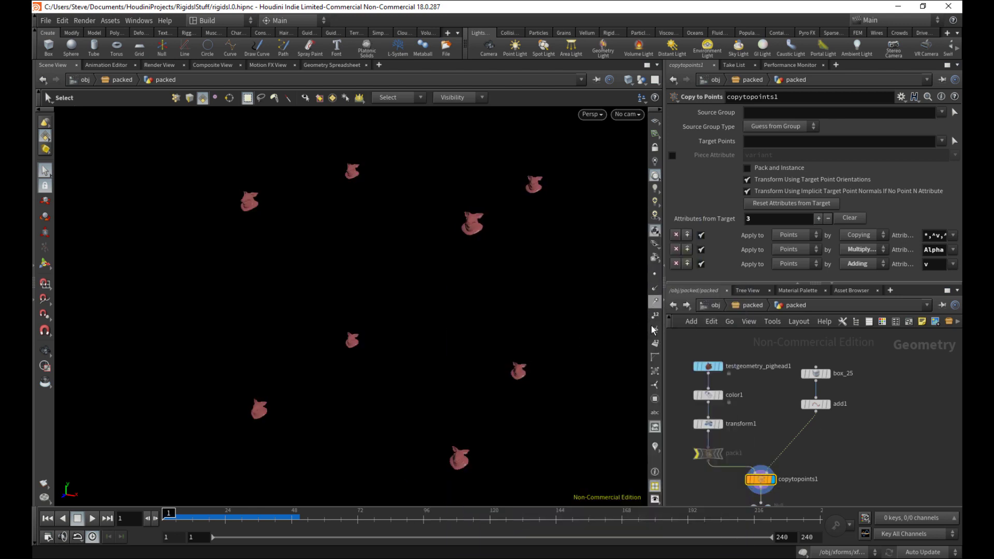
scroll(521, 318, up, 3)
mouse_move(521, 318)
alt+mouse_down()
mouse_move(539, 353)
mouse_move(516, 371)
mouse_move(603, 326)
mouse_move(497, 378)
mouse_move(544, 313)
mouse_move(508, 315)
alt+mouse_up()
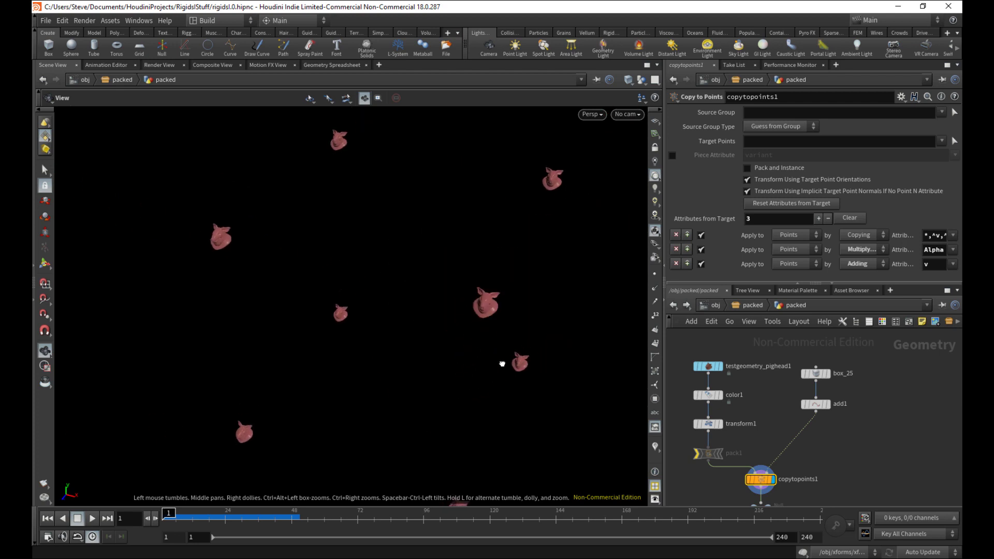
key(s)
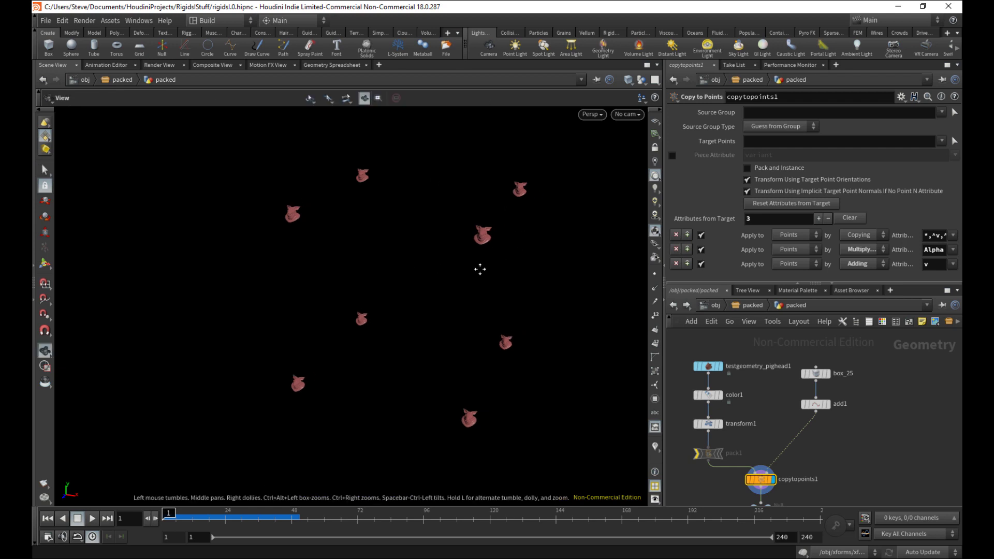
Step: Test selecting one pig head copy with a single pick and with a selection box, clearing the selection each time
scroll(481, 249, up, 5)
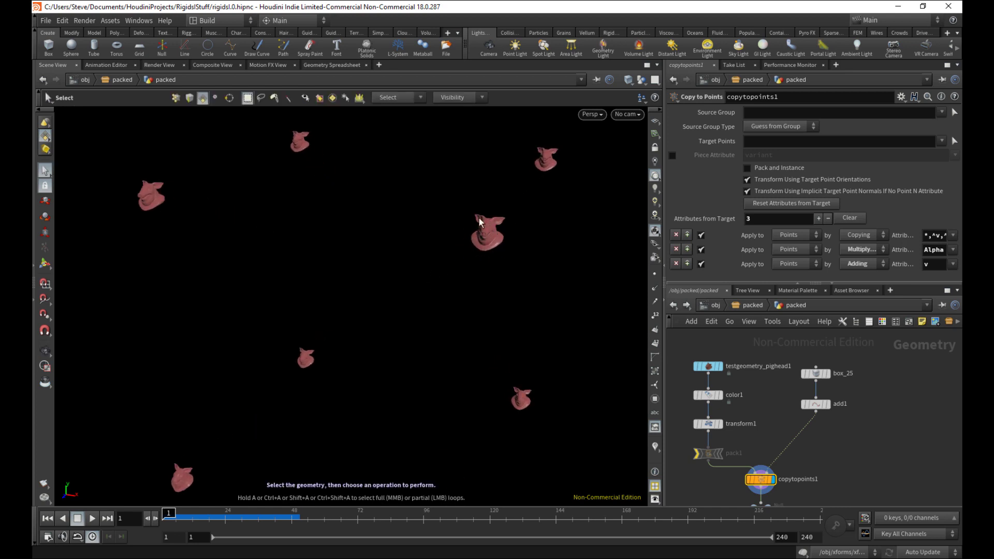
click(487, 234)
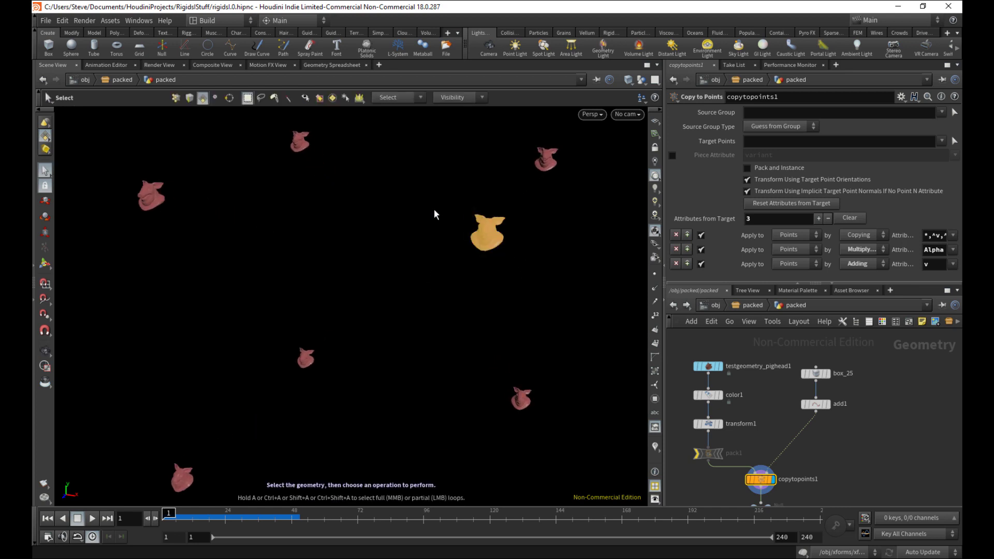
click(445, 216)
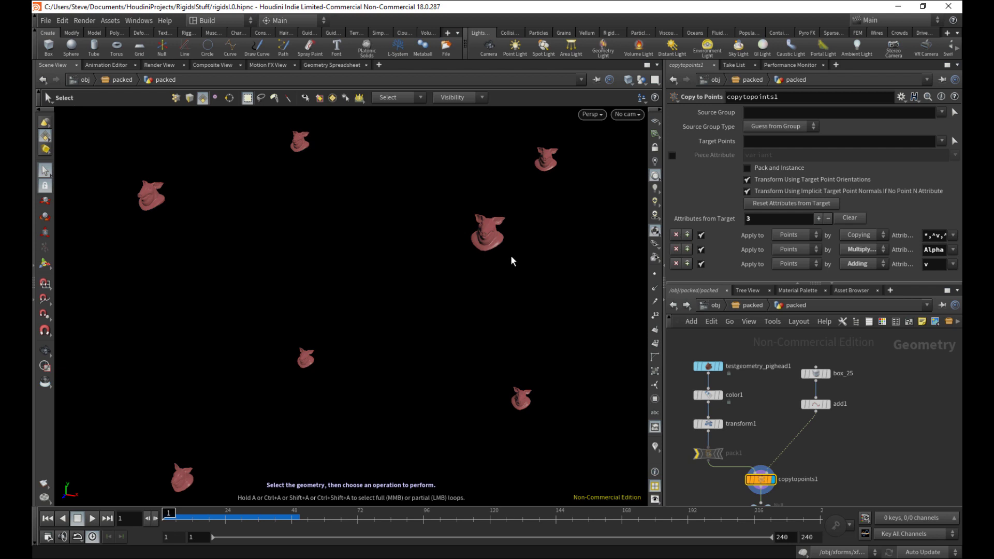
drag(438, 200, 551, 292)
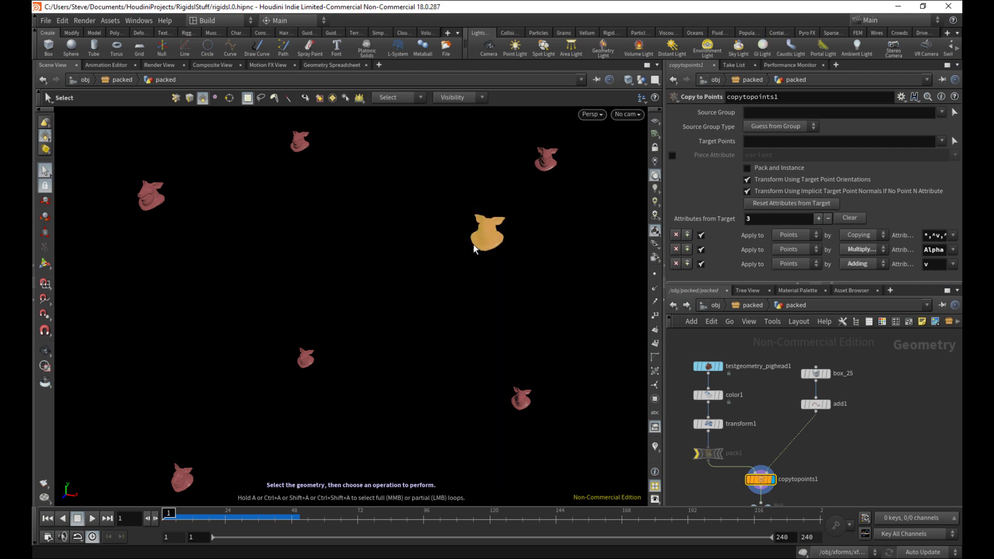
click(491, 267)
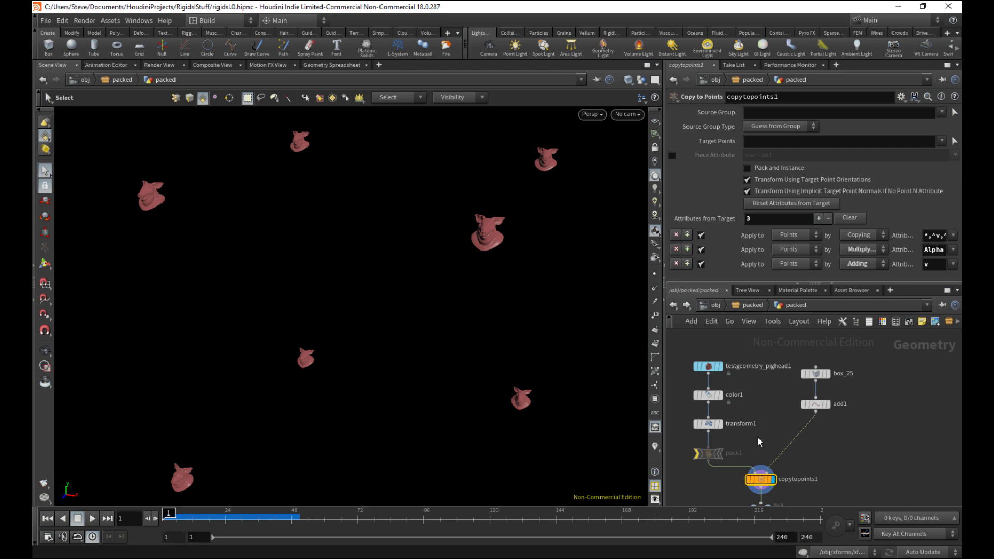
Step: Display the transform1 node, frame the single pig head, and check the node's geometry information
middle_drag(760, 442, 787, 439)
click(747, 421)
key(space+g)
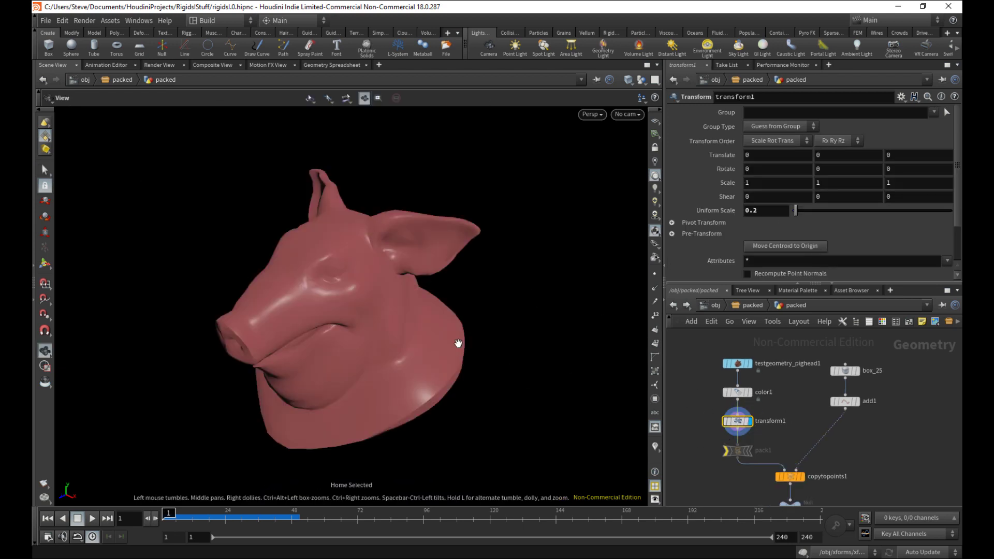
drag(458, 344, 629, 292)
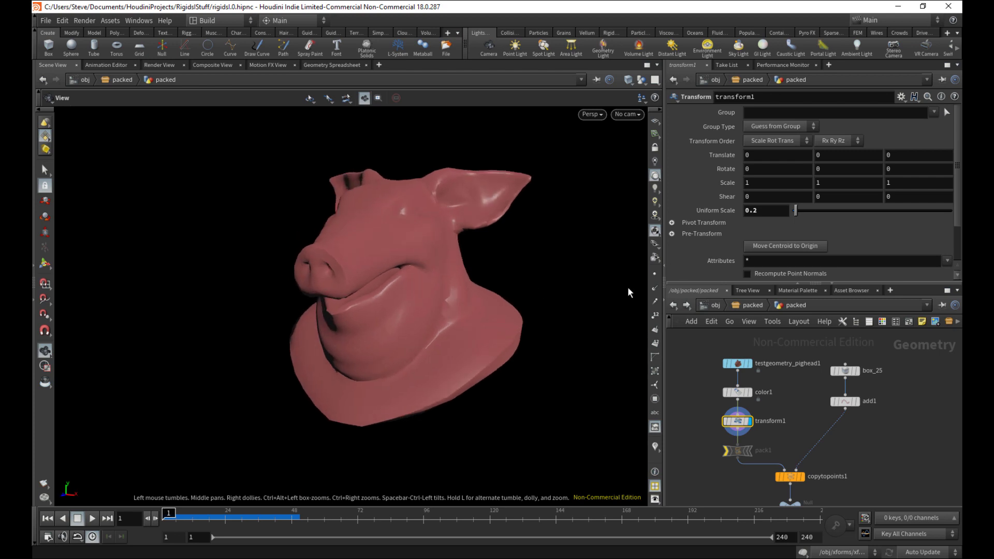
middle_click(742, 423)
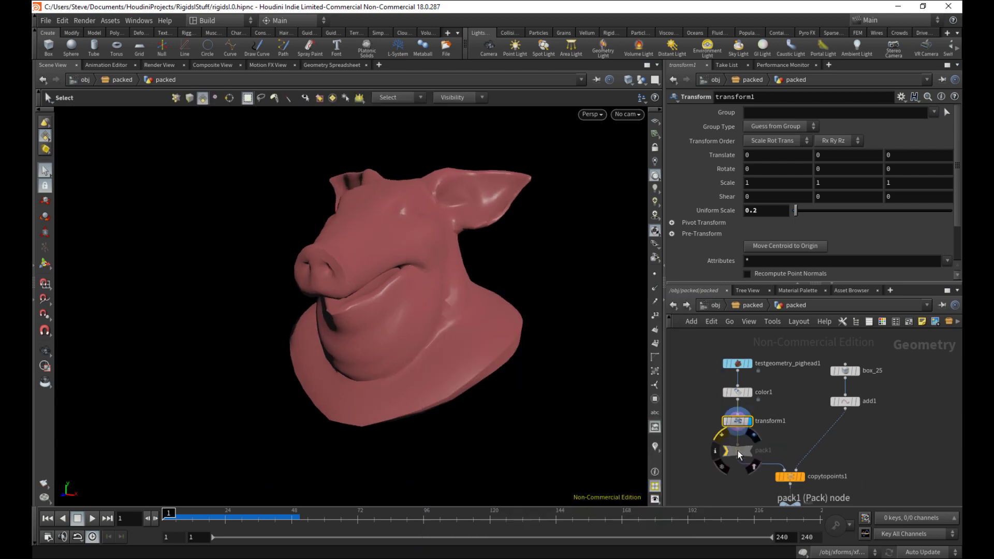
Step: Enable the bypassed pack1 node, display the packed pig head, and inspect the node's geometry information
click(739, 451)
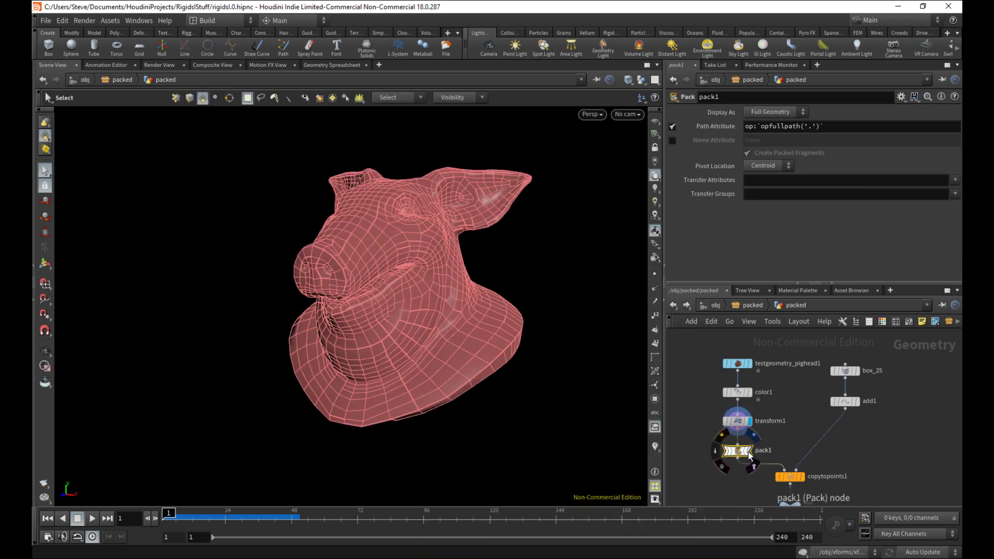
middle_click(735, 451)
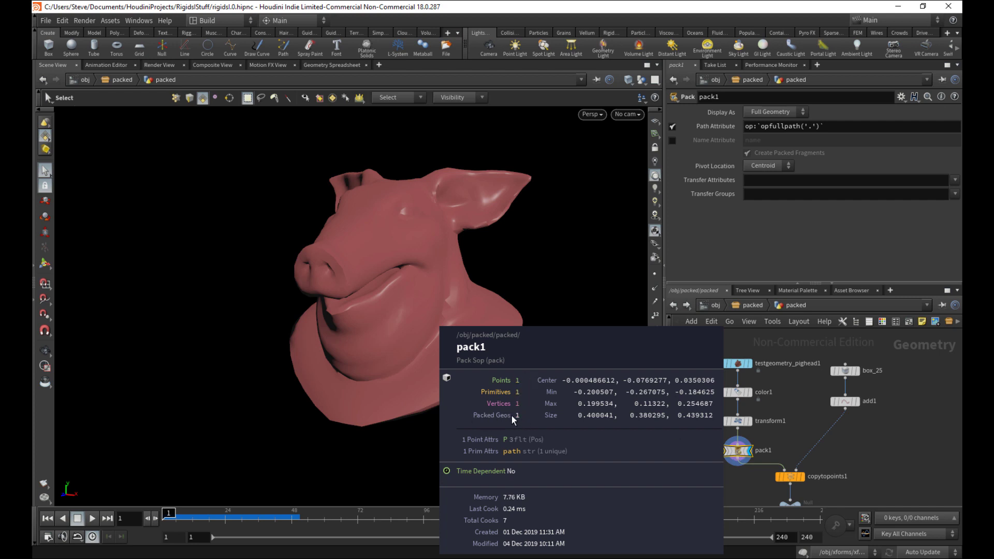
scroll(501, 322, up, 2)
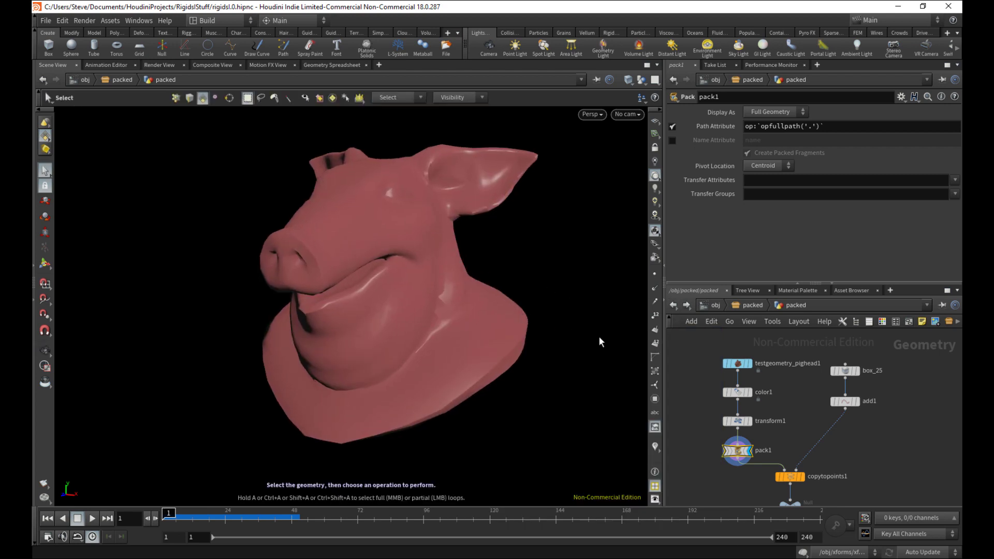
scroll(595, 353, up, 3)
alt+drag(594, 353, 562, 247)
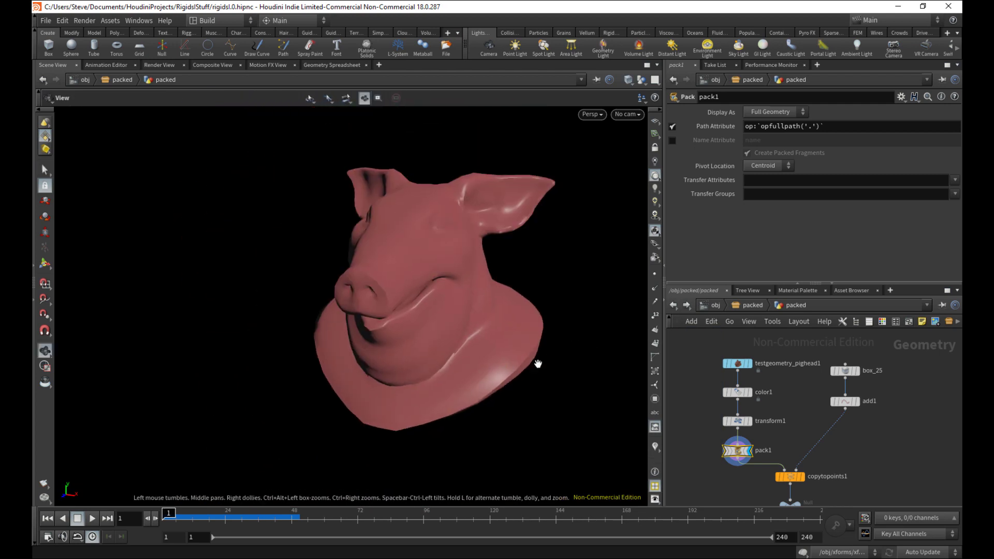
Step: Preview selecting the packed pig head in the viewport and check the pack1 node's geometry information
key(s)
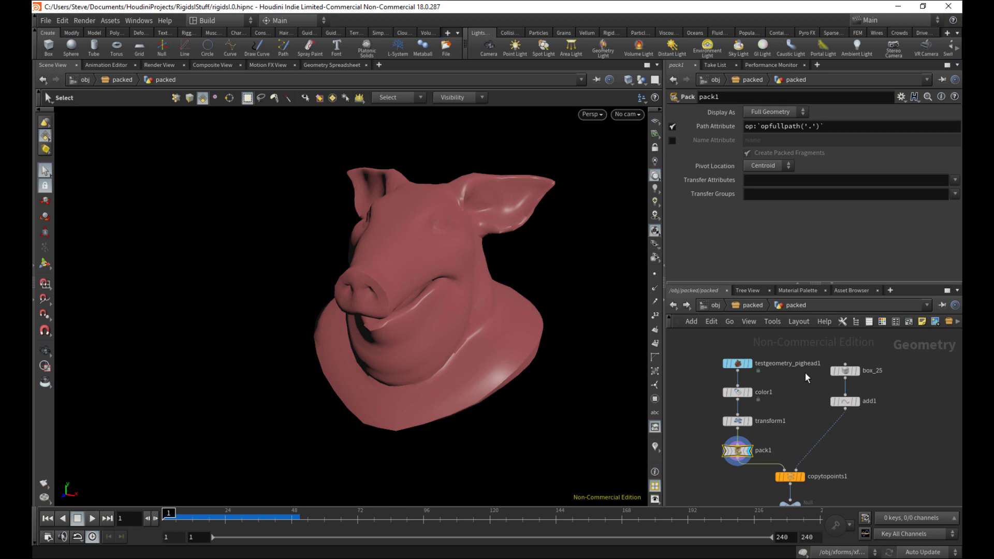
scroll(725, 461, up, 6)
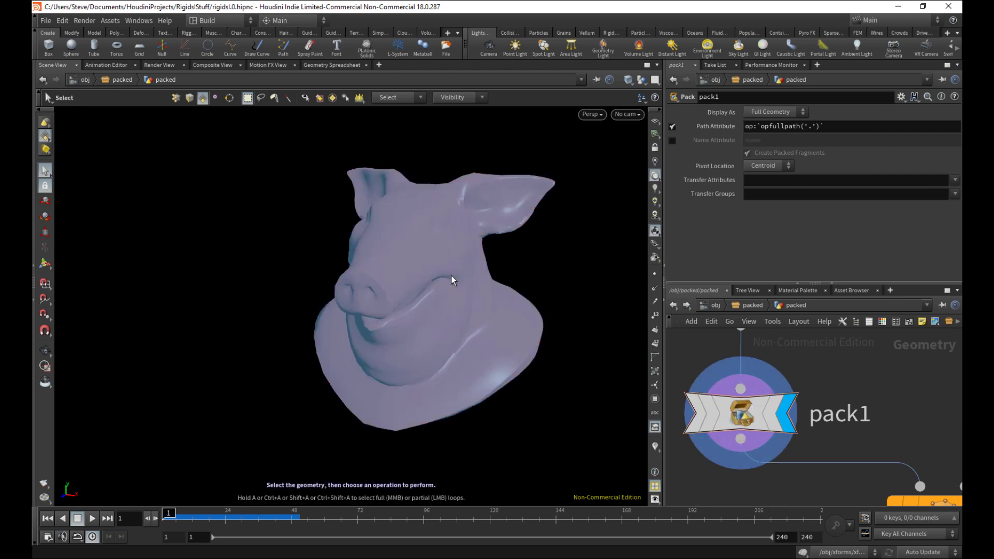
key(Escape)
right_drag(469, 262, 357, 318)
middle_drag(466, 302, 357, 360)
right_drag(357, 359, 477, 311)
mouse_move(477, 311)
mouse_down()
mouse_move(553, 253)
mouse_move(504, 289)
mouse_move(486, 320)
mouse_up()
right_drag(487, 321, 477, 330)
drag(477, 330, 502, 320)
right_drag(502, 320, 496, 318)
scroll(495, 318, up, 2)
key(s)
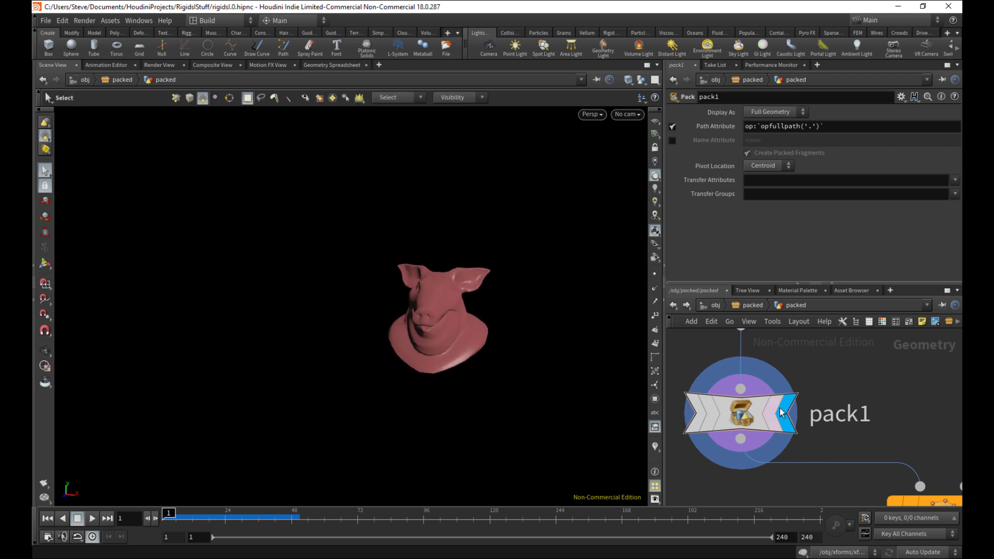
middle_click(741, 416)
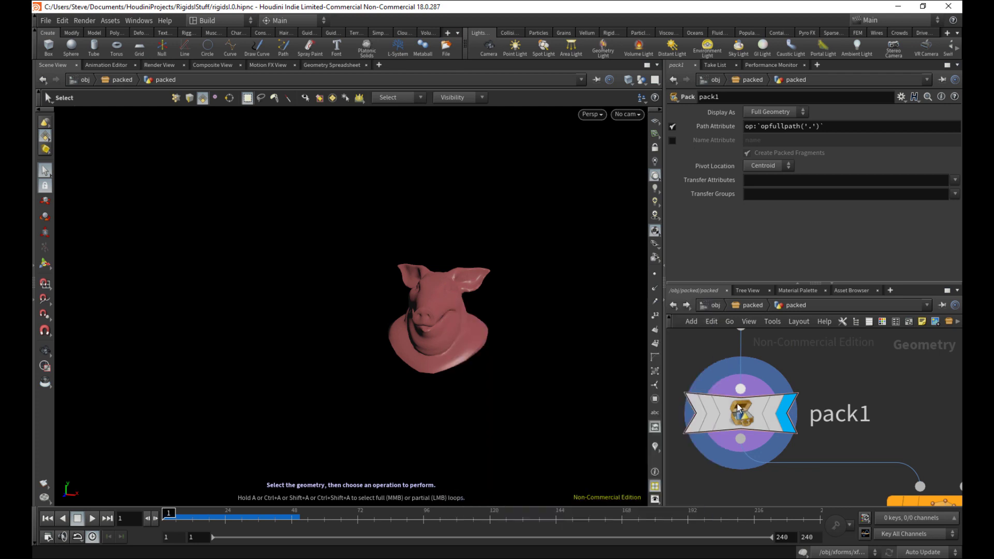
Step: Add a Transform node and connect its input to the output of pack1
scroll(925, 409, down, 4)
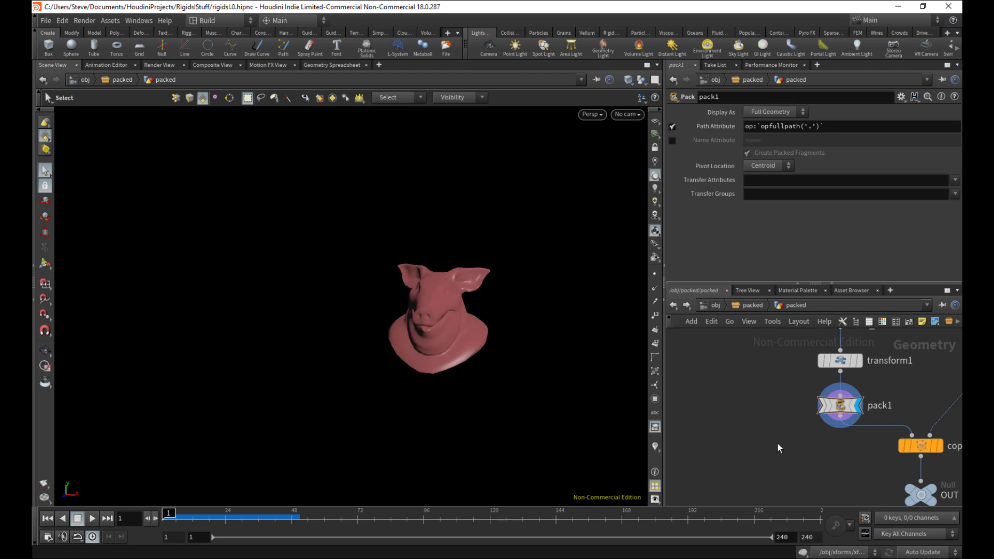
key(Tab)
text(t)
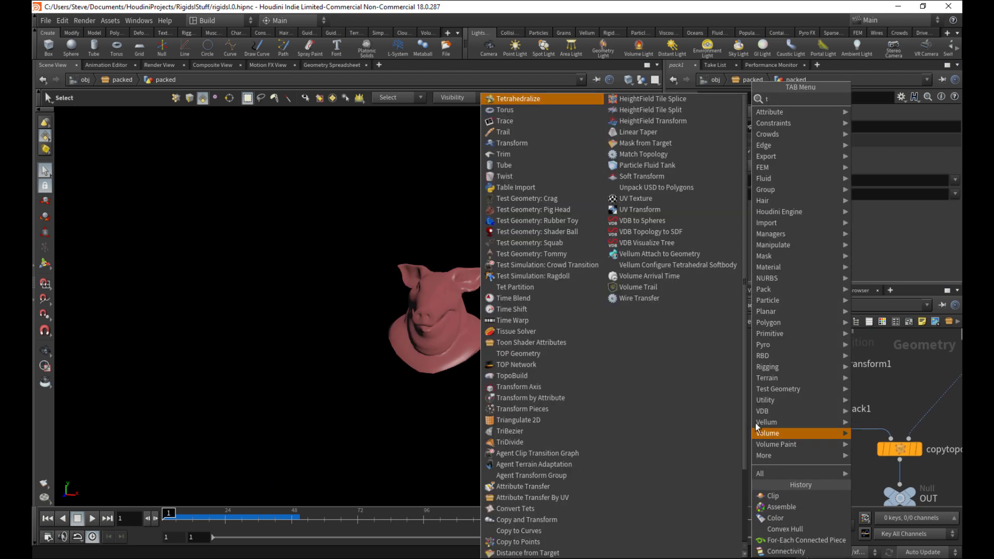
text(ra)
click(687, 121)
click(747, 450)
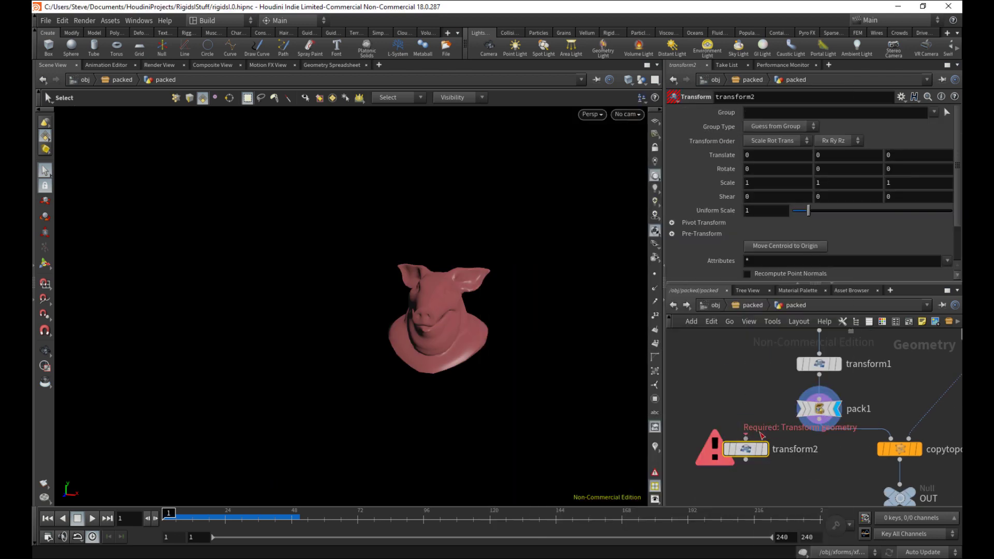
drag(747, 438, 820, 422)
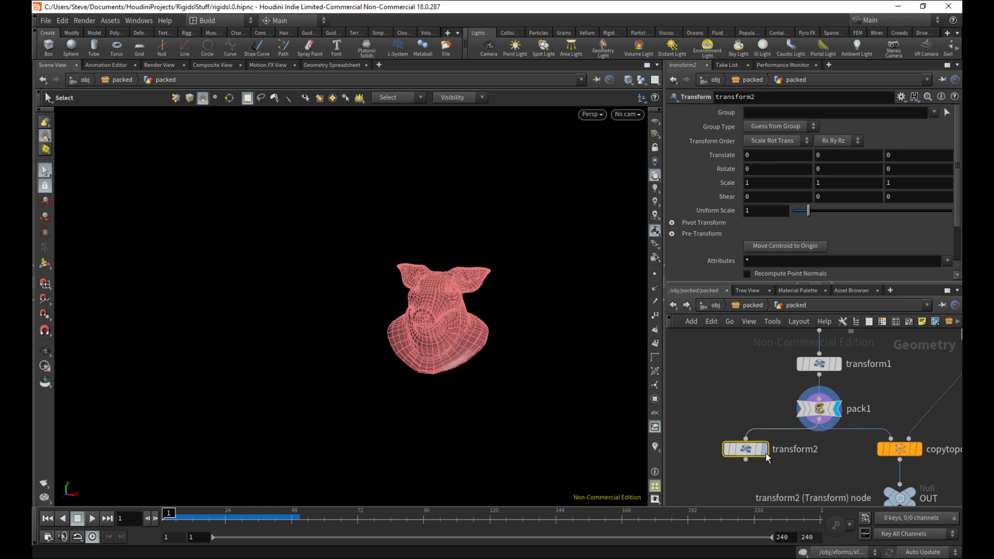
Step: Display transform2, raise the packed pig head about 0.314 in Y, rotate it to about -18.9, -36.4, 36.0, and inspect the node's geometry information
click(47, 265)
drag(440, 267, 443, 197)
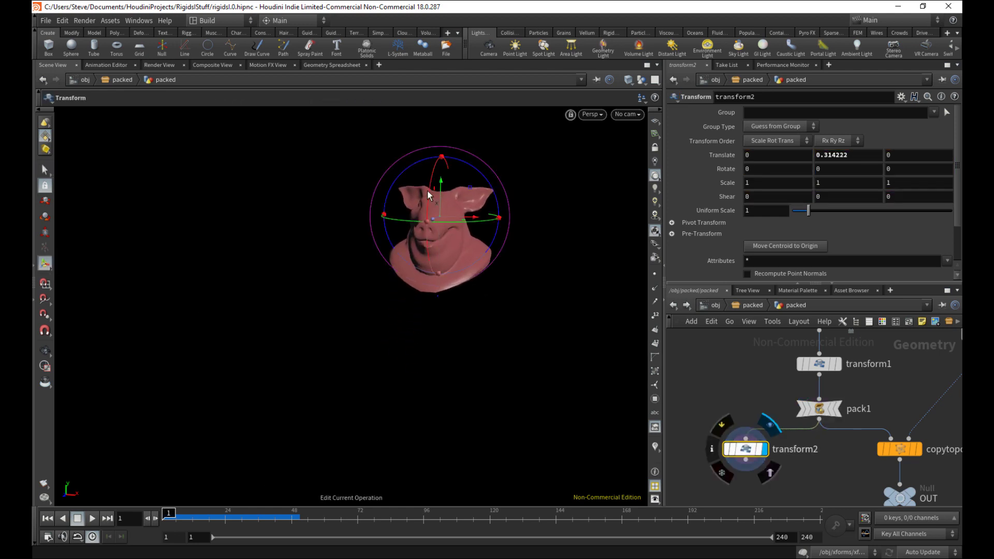
drag(498, 222, 453, 194)
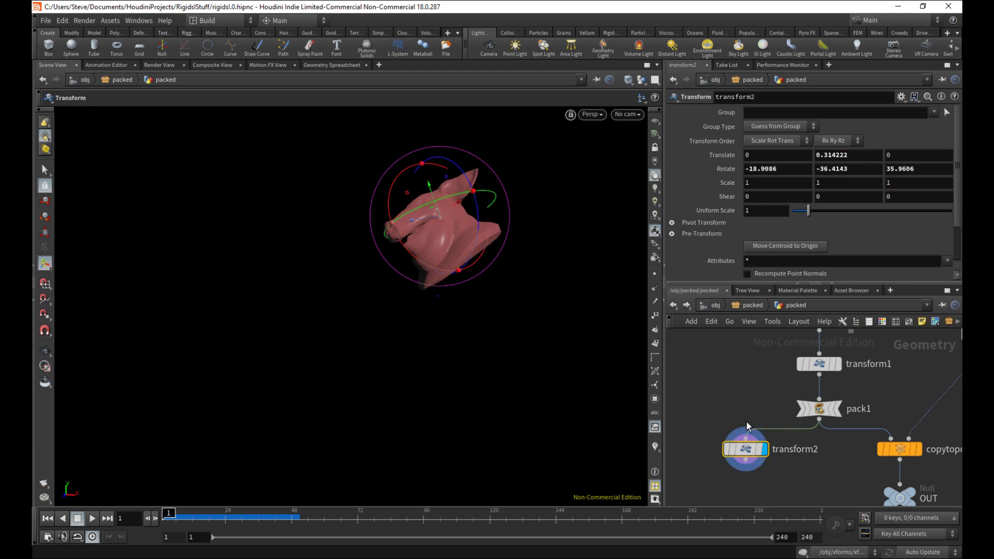
click(712, 448)
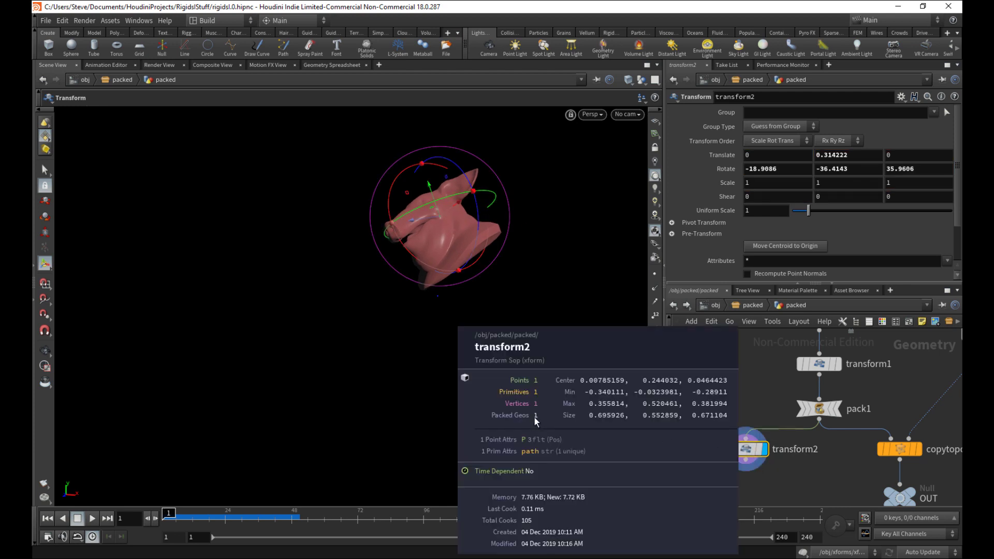
middle_drag(533, 418, 529, 416)
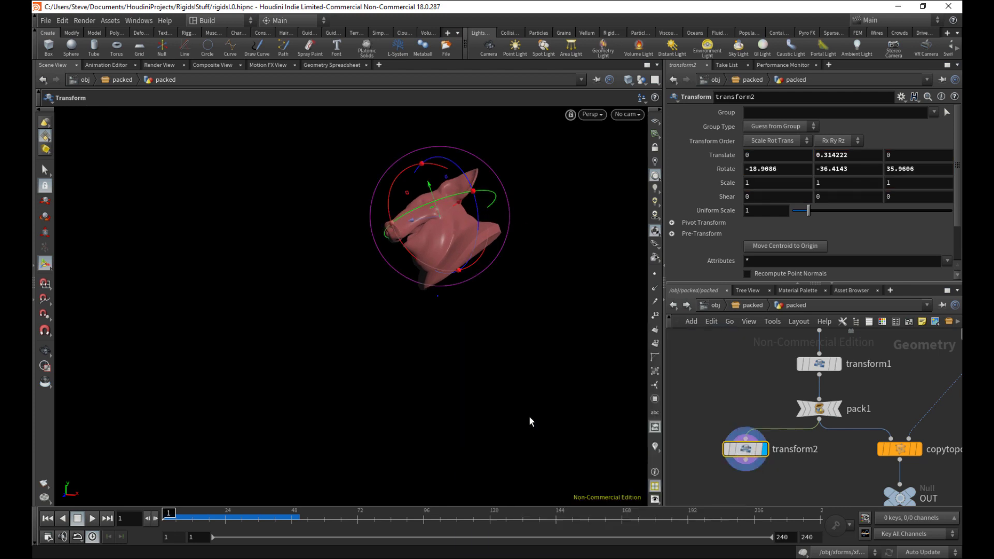
Step: Display transform1 and pack1 in turn to compare their geometry information, and return the display to transform2
middle_drag(775, 403, 762, 470)
click(806, 432)
click(825, 431)
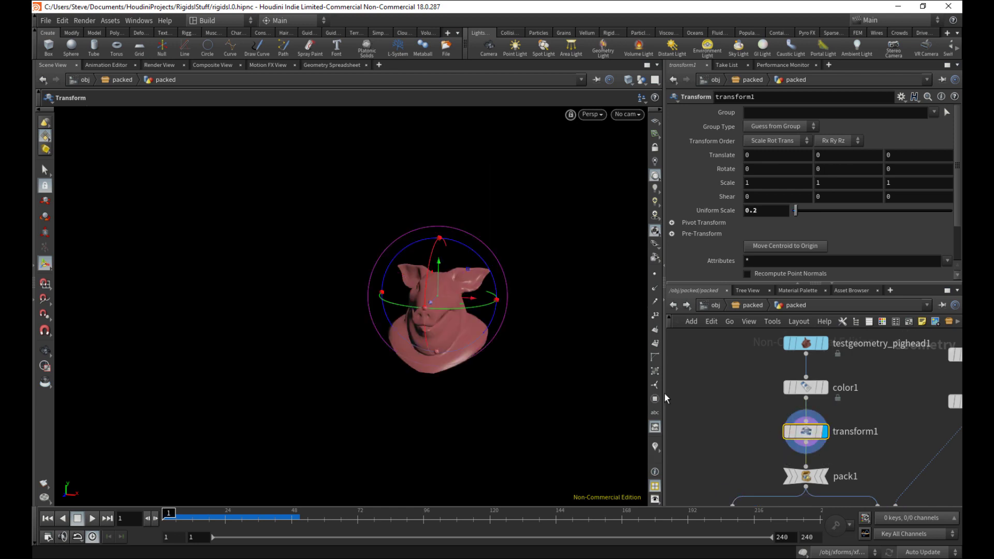
middle_drag(800, 426, 559, 354)
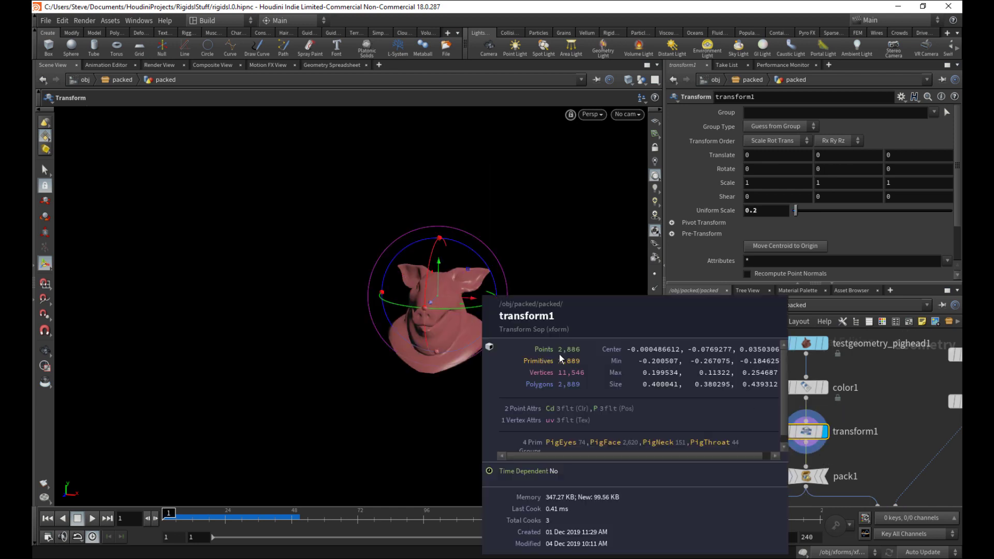
middle_drag(786, 379, 793, 384)
middle_drag(855, 452, 858, 393)
click(826, 420)
click(810, 417)
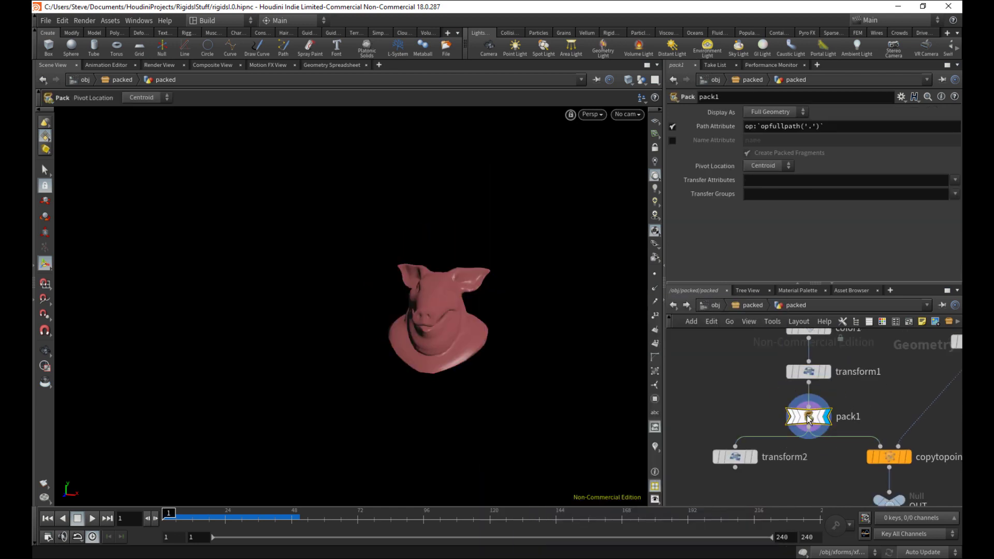
click(750, 458)
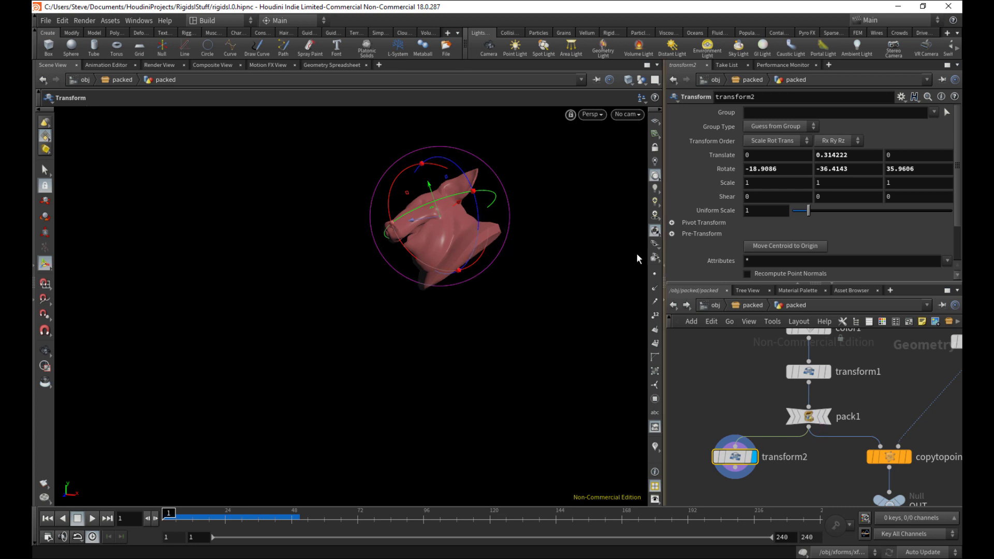
Step: Add an Unpack node connected below transform2, display it, and inspect its geometry information
middle_drag(767, 485, 781, 472)
key(Tab)
text(un)
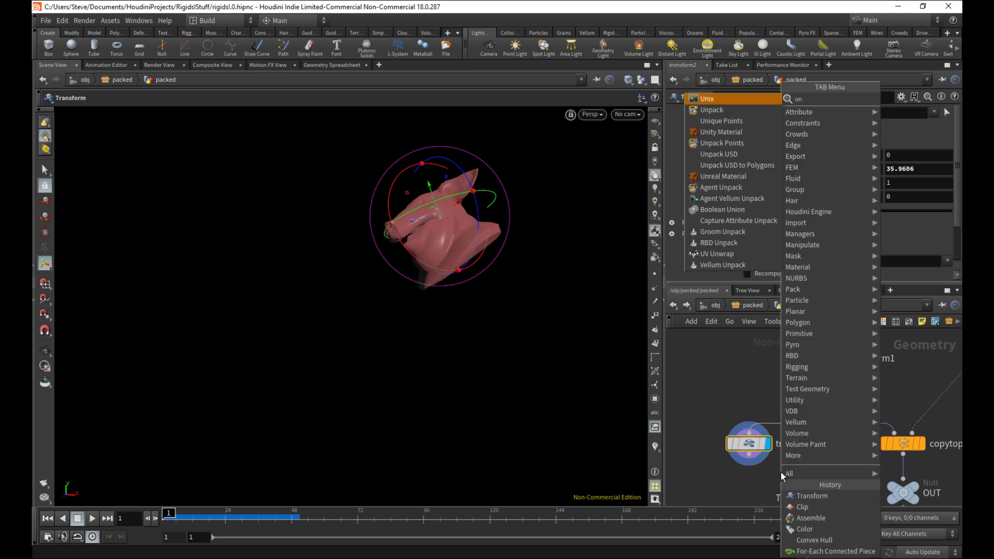
key(Down)
key(Return)
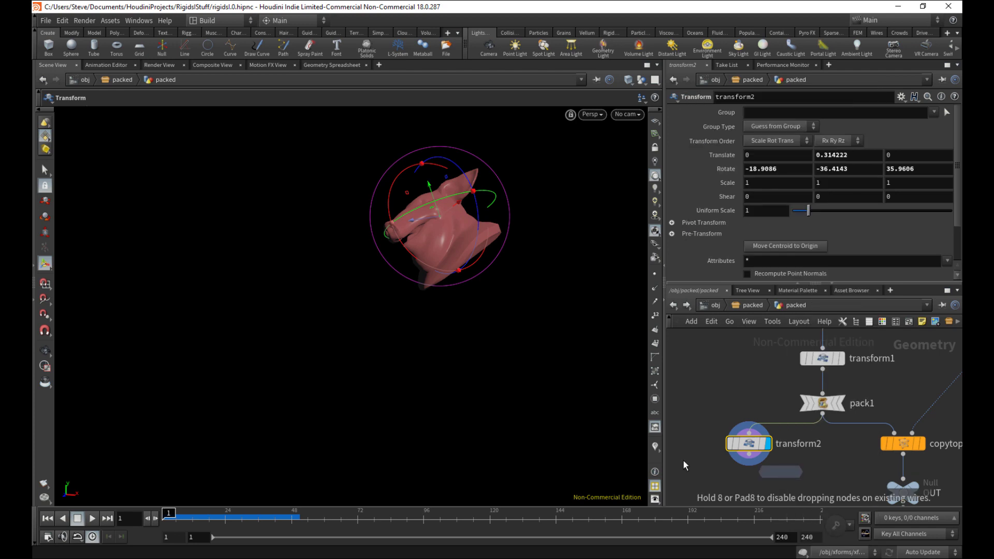
click(741, 481)
click(757, 468)
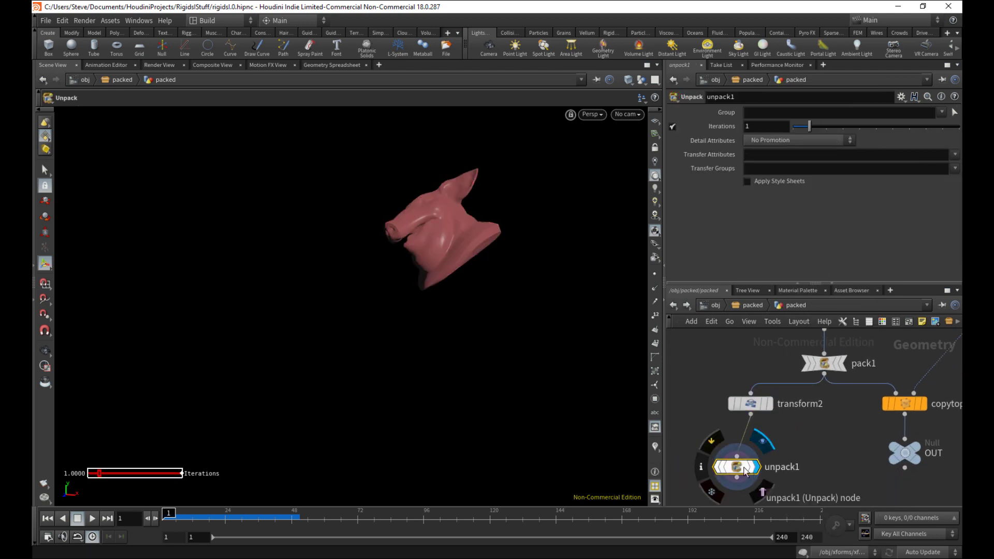
middle_click(758, 468)
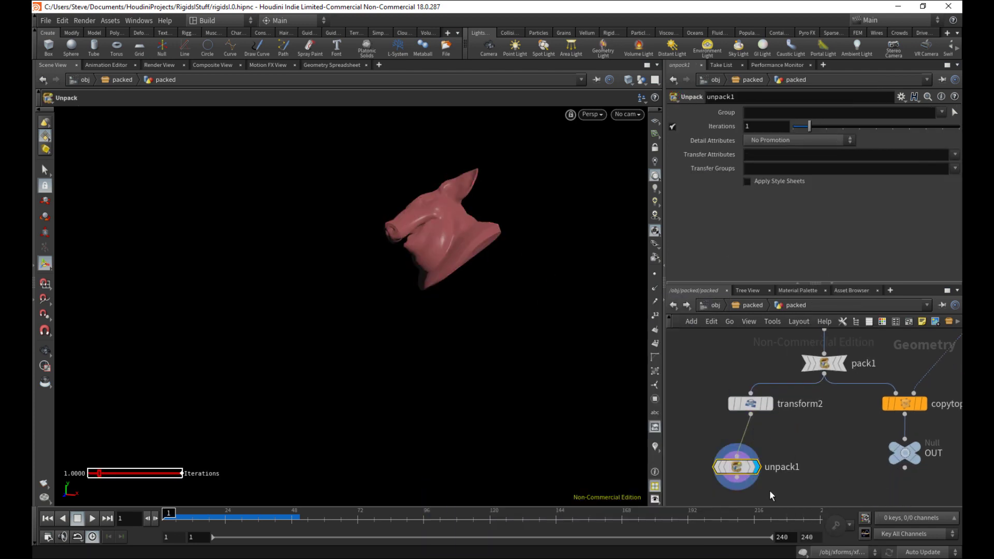
Step: Delete the unpack1 and transform2 nodes from the network
drag(702, 449, 746, 493)
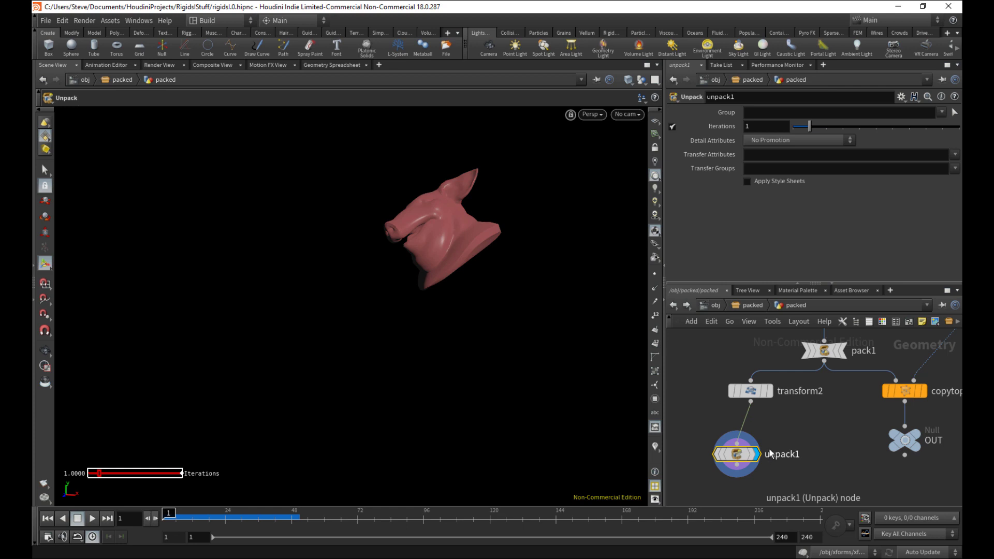
key(Delete)
click(755, 398)
key(Delete)
middle_drag(810, 438, 734, 486)
middle_drag(806, 386, 779, 428)
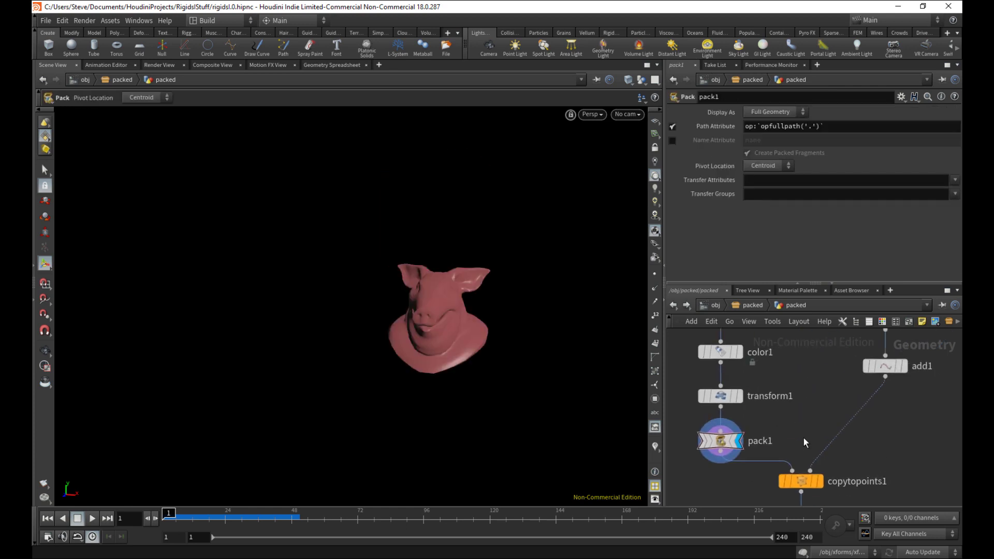
Step: Bypass the pack1 node and view the unpacked pig head from farther away
mouse_move(721, 443)
click(694, 418)
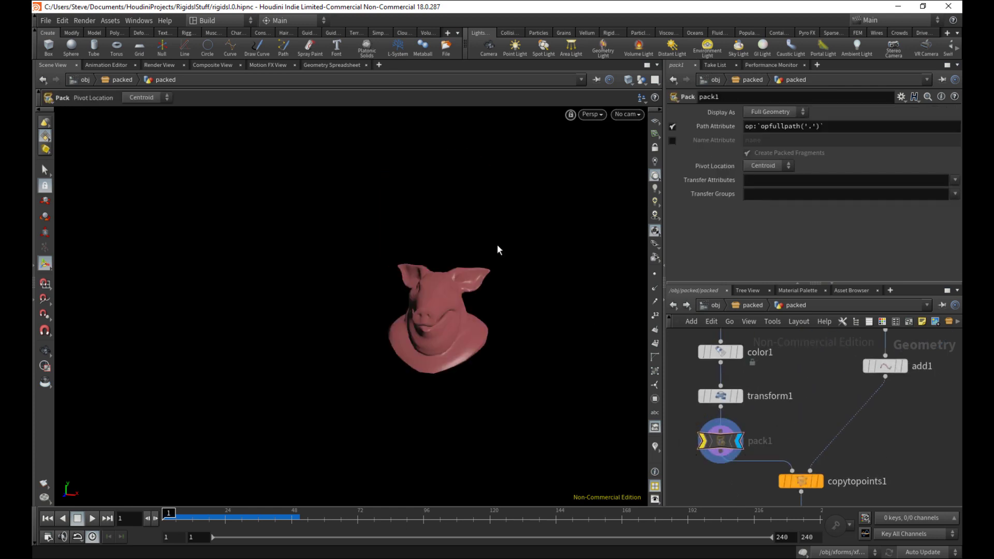
alt+right_drag(579, 273, 386, 316)
alt+middle_drag(539, 293, 414, 347)
alt+right_drag(456, 341, 534, 325)
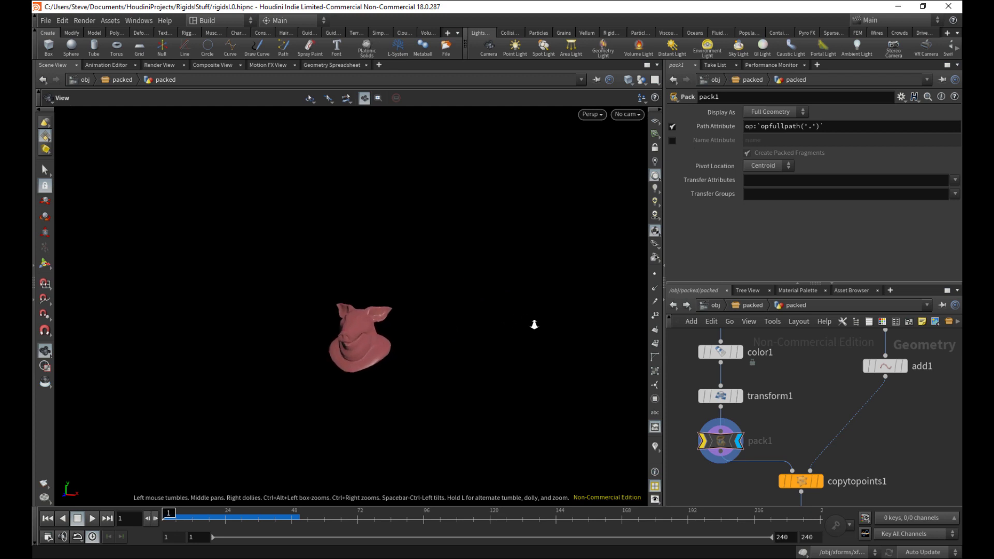
mouse_move(534, 324)
mouse_down()
mouse_move(526, 344)
mouse_move(544, 335)
mouse_up()
key(Return)
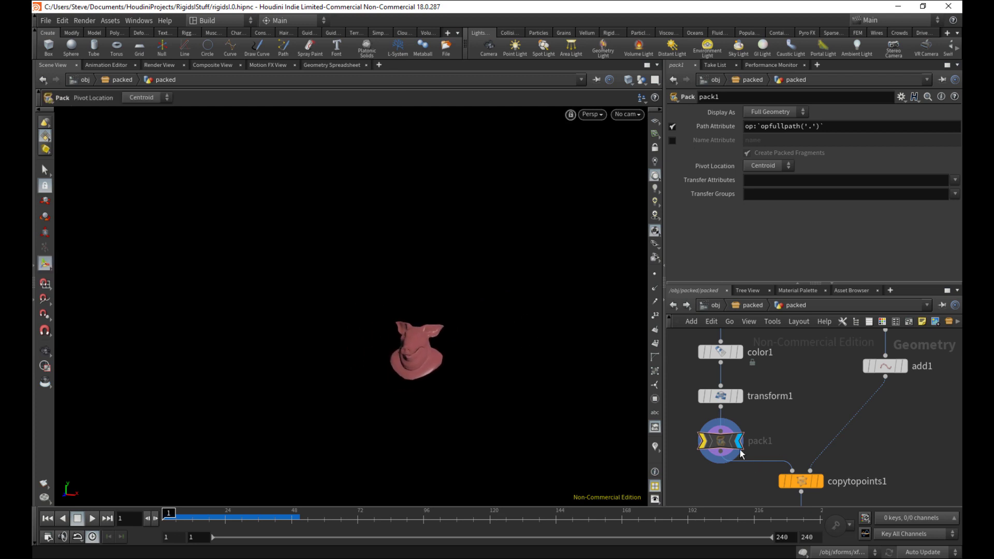
mouse_move(723, 449)
middle_drag(687, 475, 725, 465)
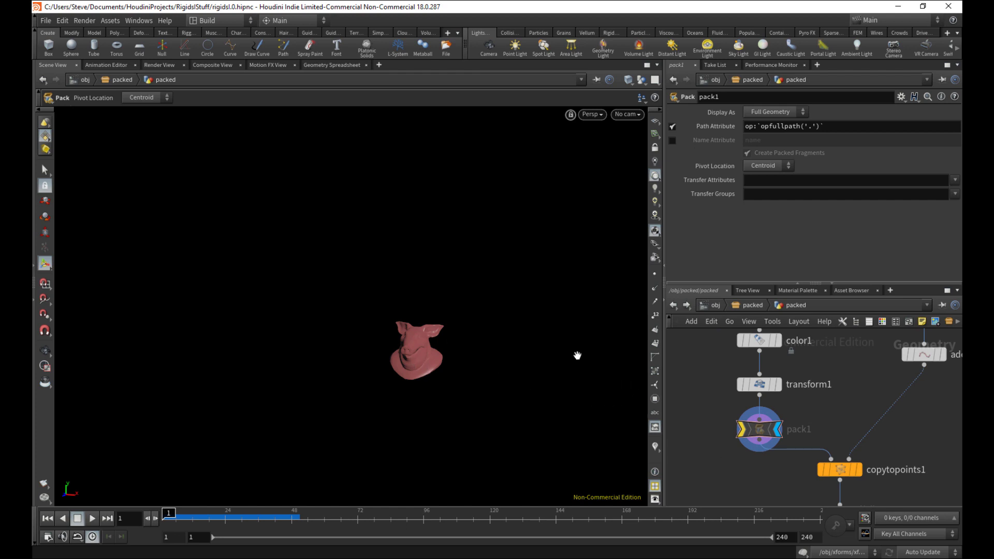
Step: Display the transform1 node and inspect the single unpacked pig head's geometry information
alt+middle_drag(578, 355, 482, 362)
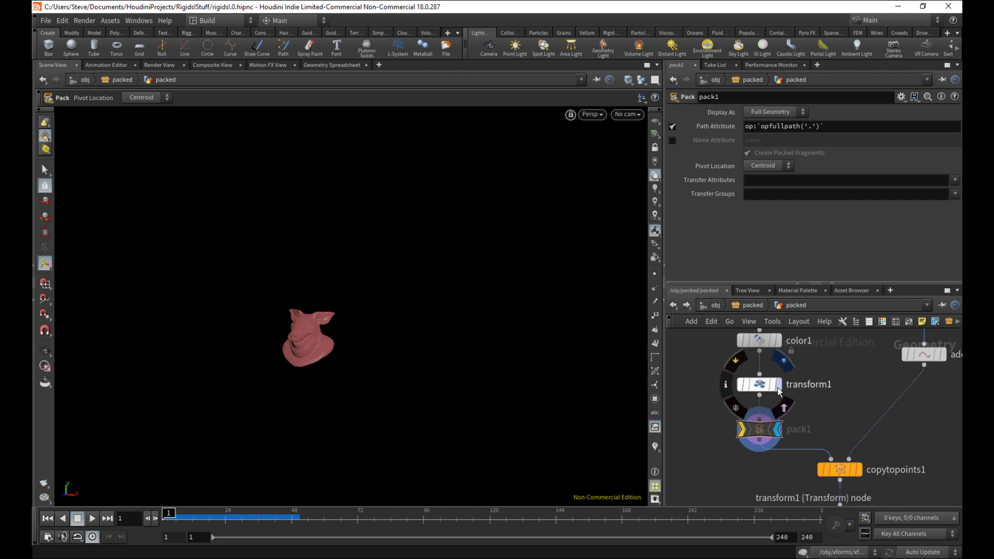
click(759, 385)
middle_click(759, 384)
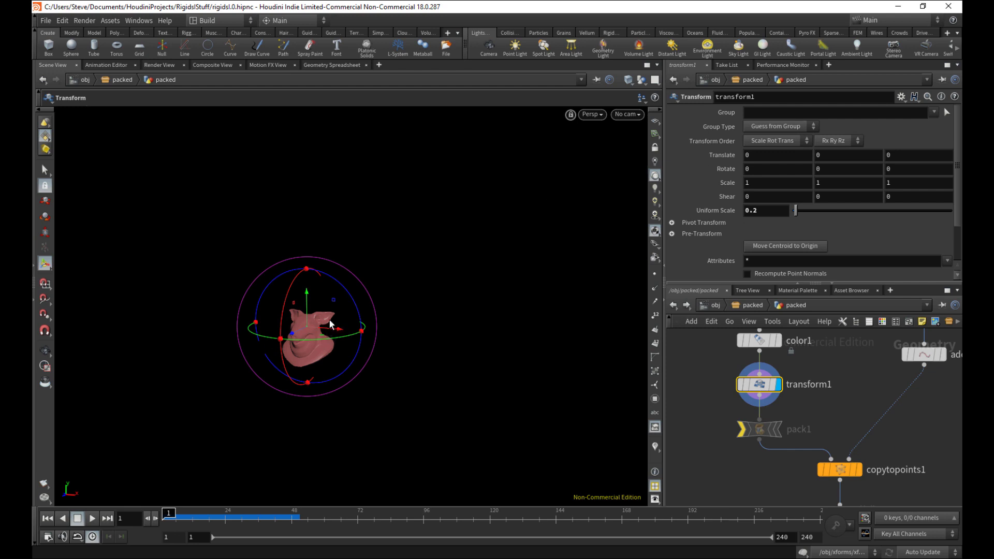
Step: Display the copytopoints1 node, frame all the pig head copies, and inspect the node's geometry information
middle_drag(840, 407, 793, 395)
scroll(801, 390, down, 1)
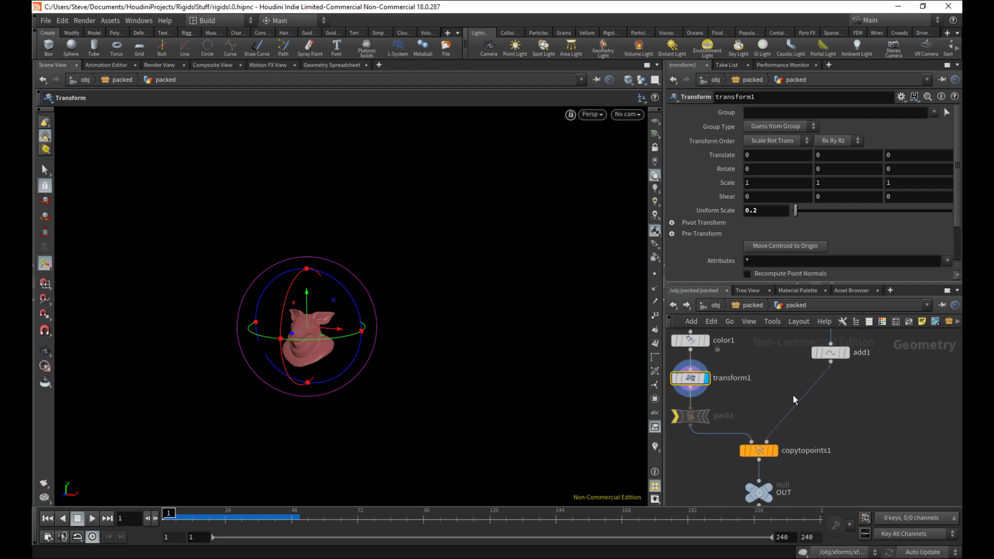
click(765, 454)
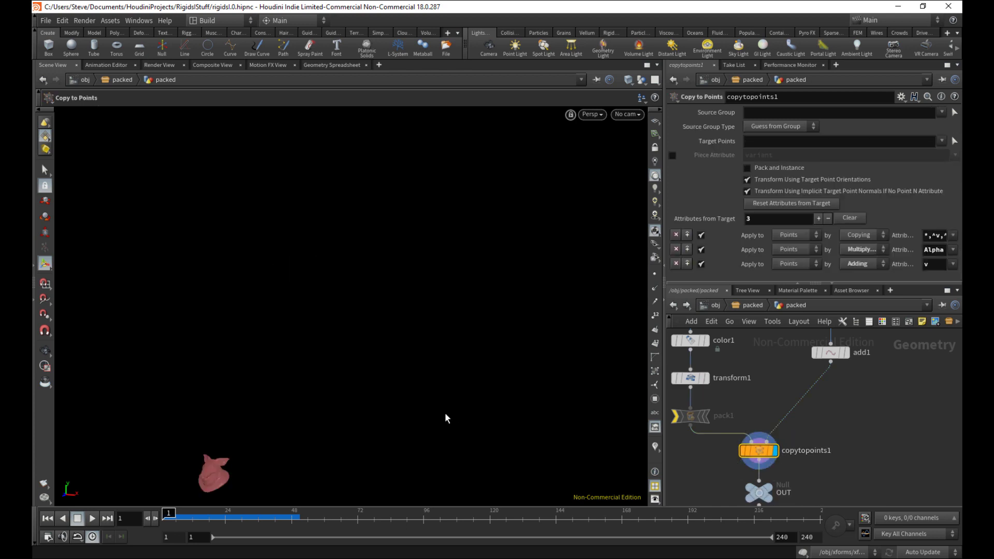
key(space+g)
drag(428, 377, 443, 357)
key(Return)
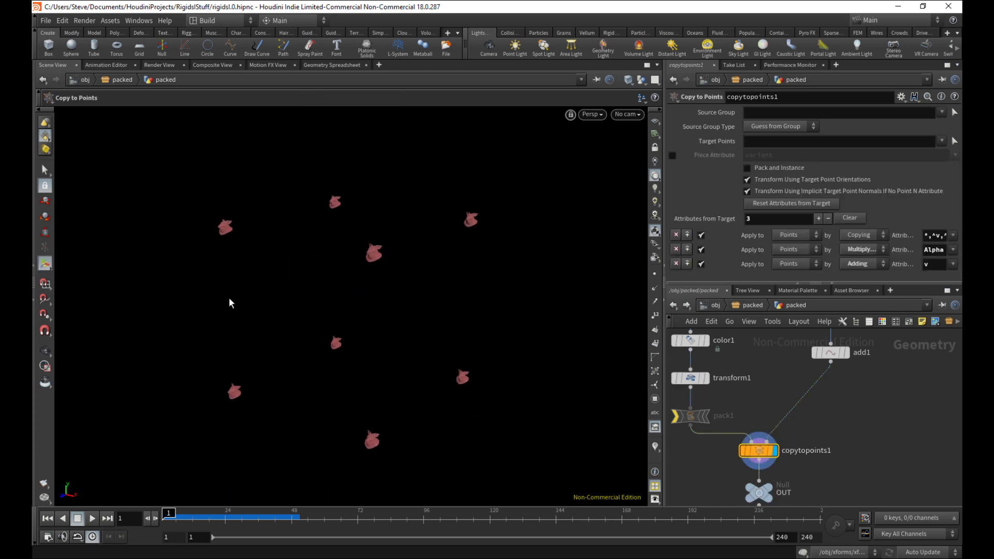
middle_drag(758, 448, 523, 299)
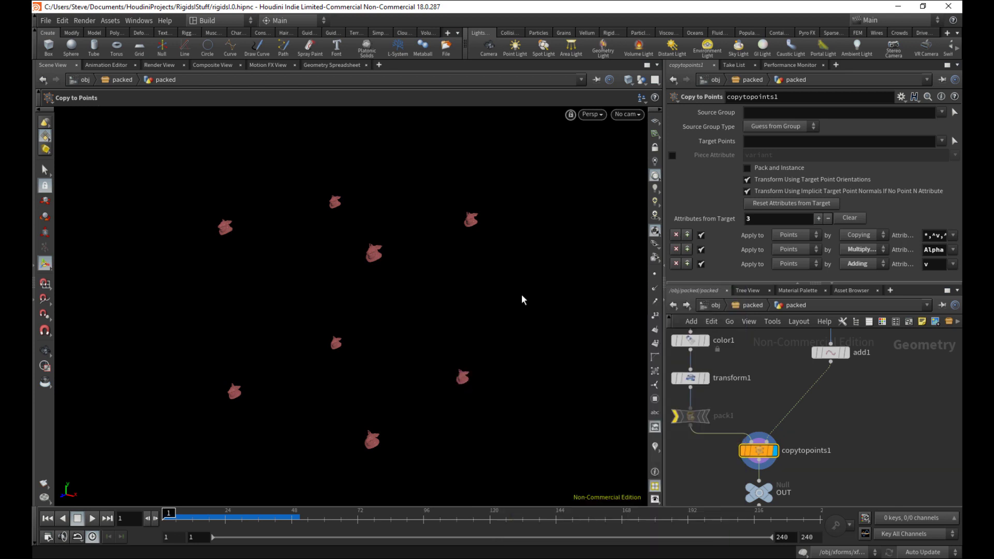
Step: Split the scene view pane top and bottom, make the lower pane a Geometry Spreadsheet, and collapse it
click(657, 65)
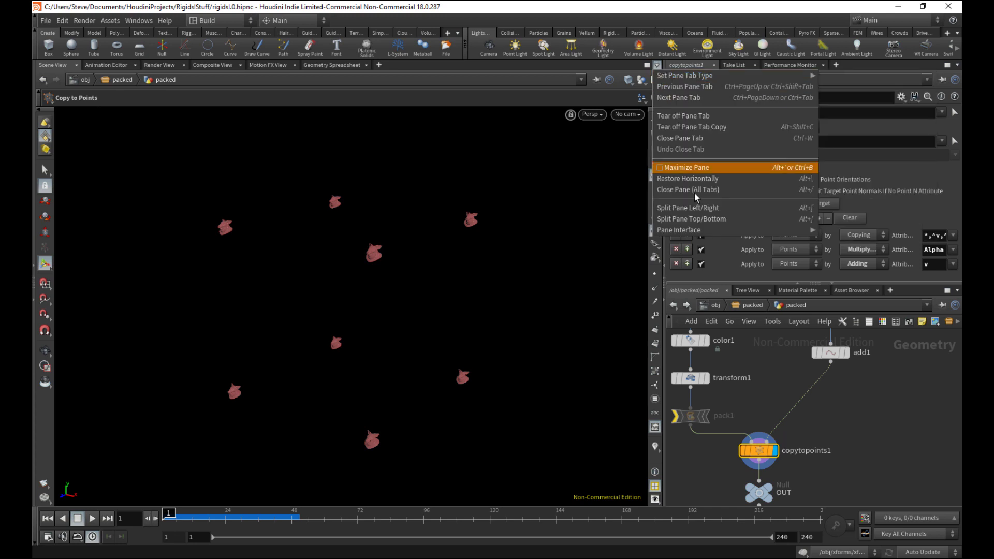
click(699, 220)
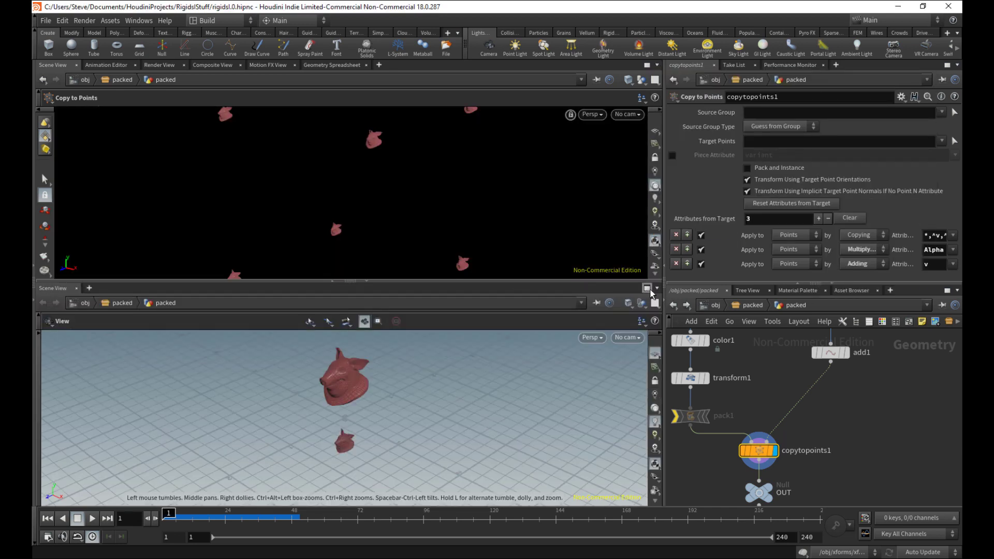
click(658, 288)
mouse_move(680, 303)
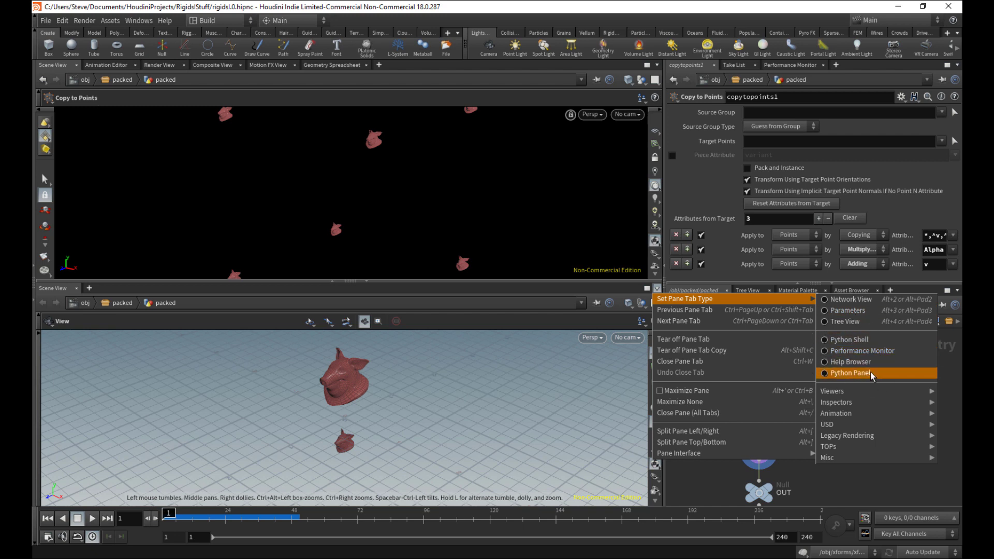
mouse_move(848, 408)
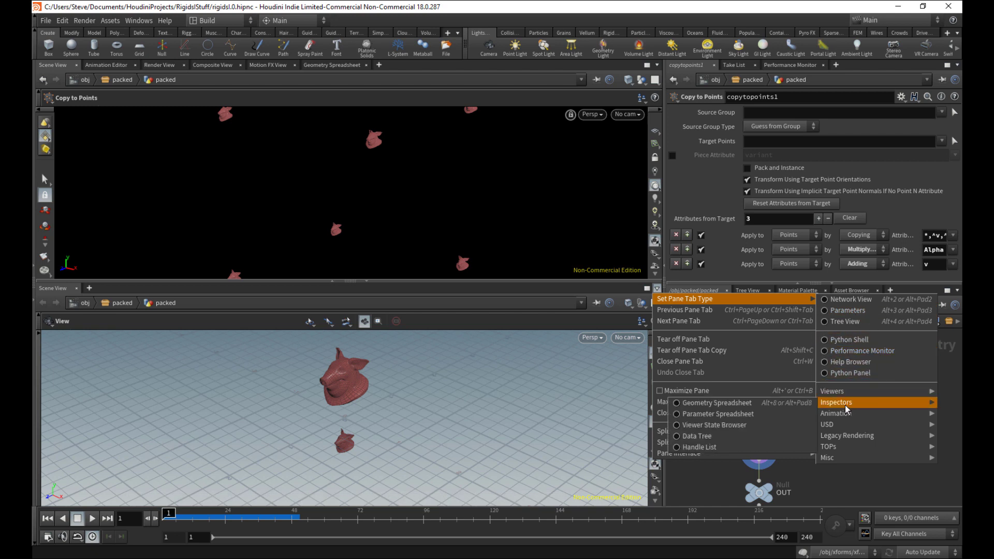
click(782, 403)
drag(658, 336, 675, 313)
click(366, 281)
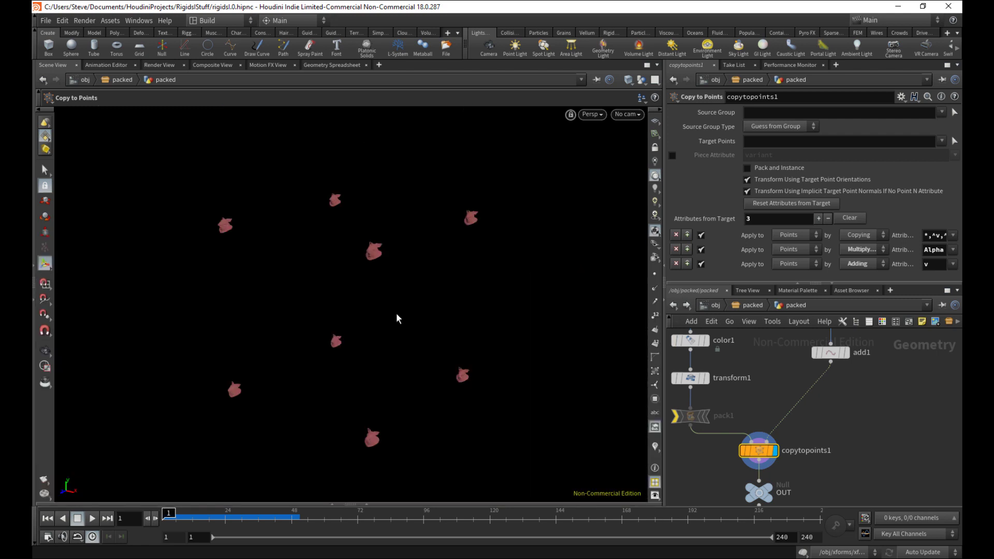
Step: Set the box_25 node's divisions to 3 to add more pig head copies
scroll(464, 383, up, 3)
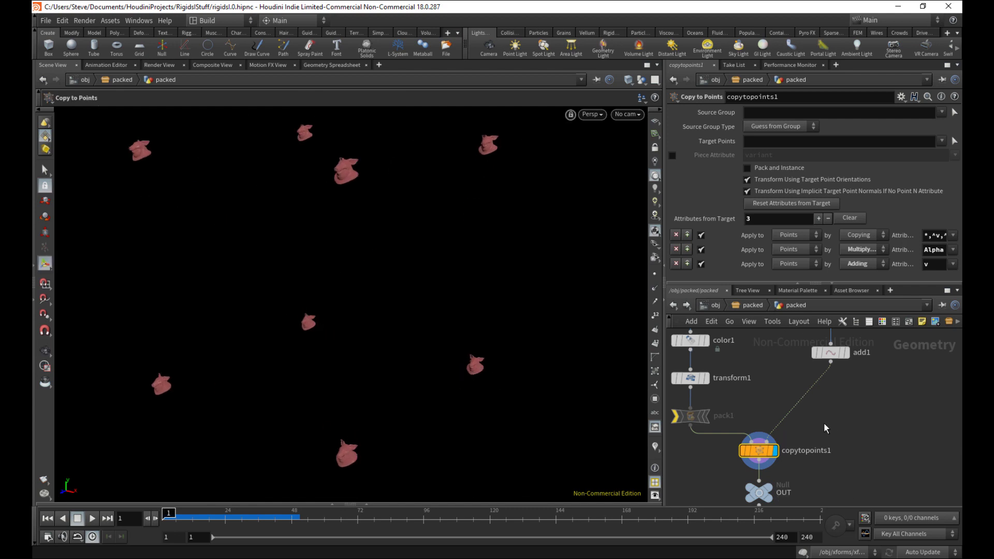
scroll(862, 397, down, 2)
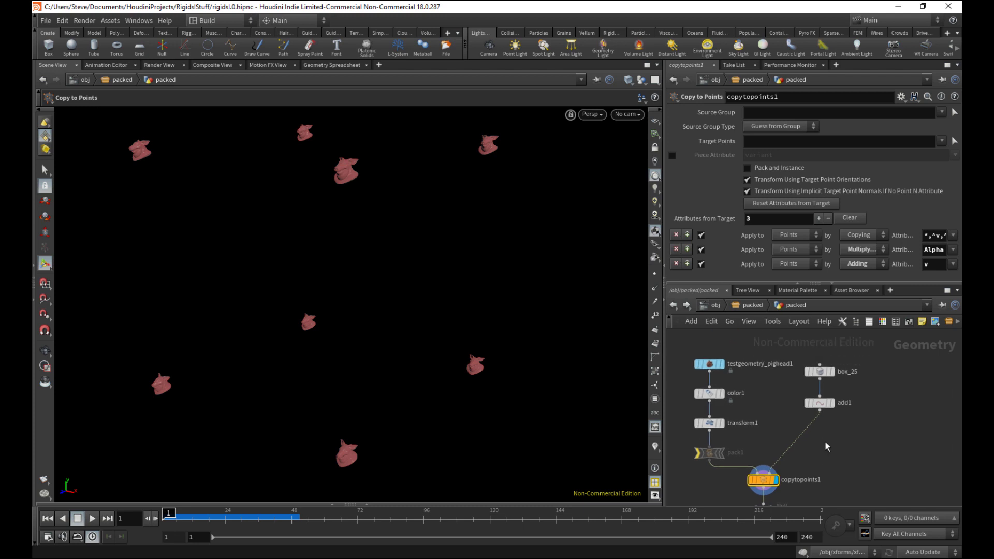
drag(851, 358, 810, 389)
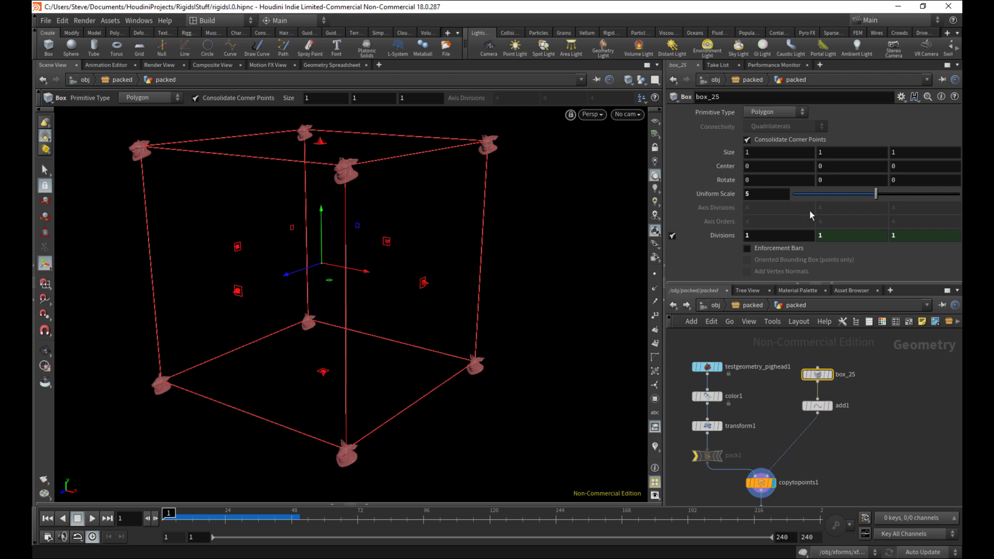
drag(762, 237, 724, 235)
text(2)
key(Return)
text(3)
key(Return)
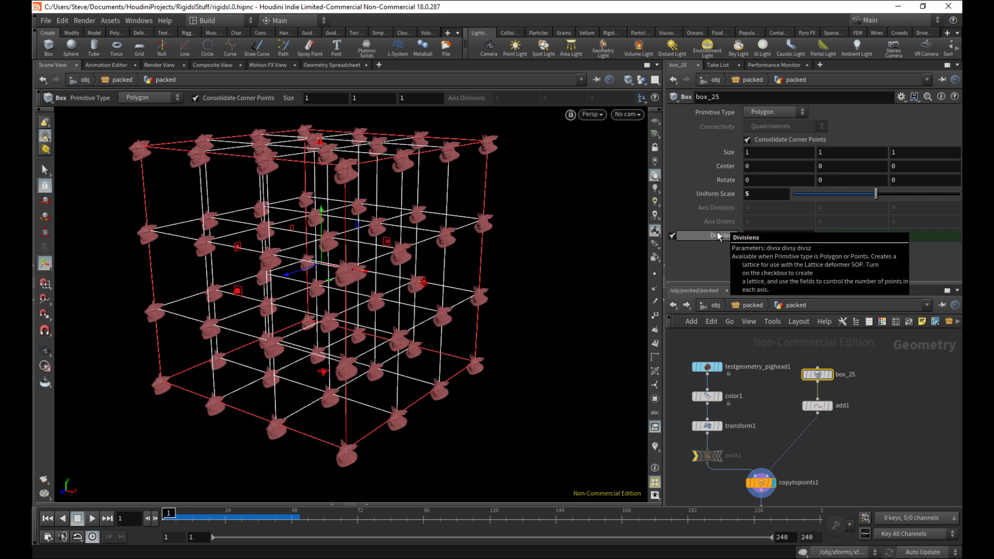
Step: Inspect the copytopoints1 node's geometry information, and switch to Task Manager's memory performance graph placed clear of the box parameters
middle_click(758, 482)
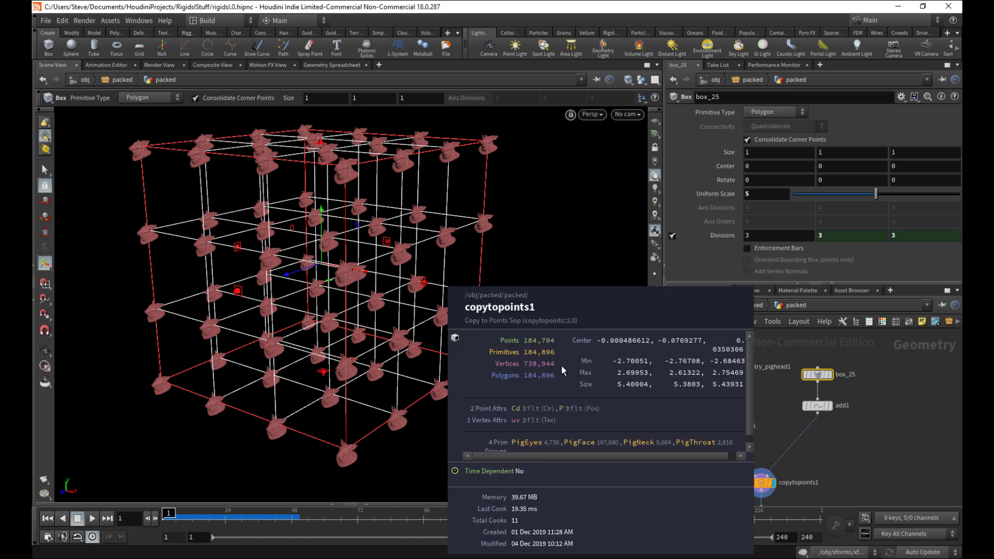
right_click(433, 553)
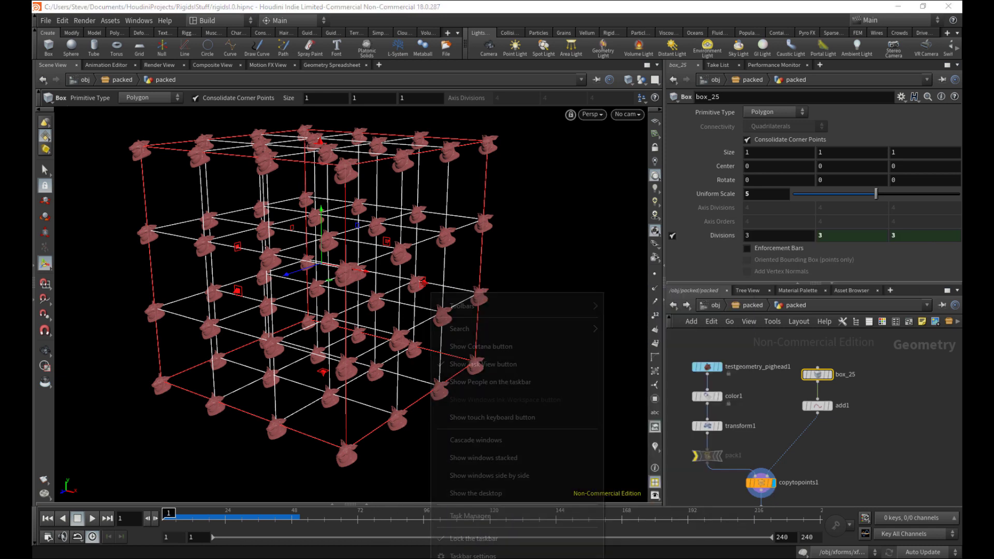
click(471, 516)
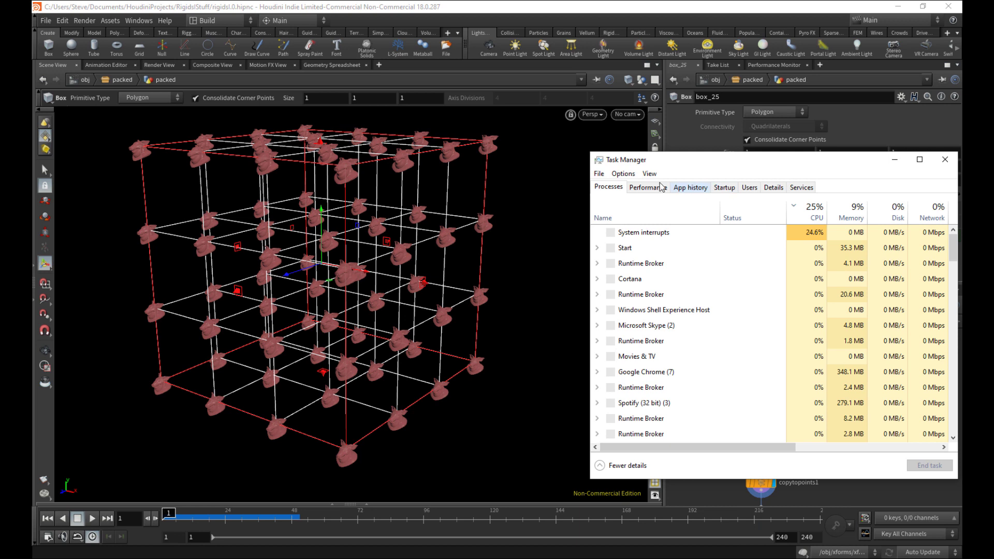
click(648, 187)
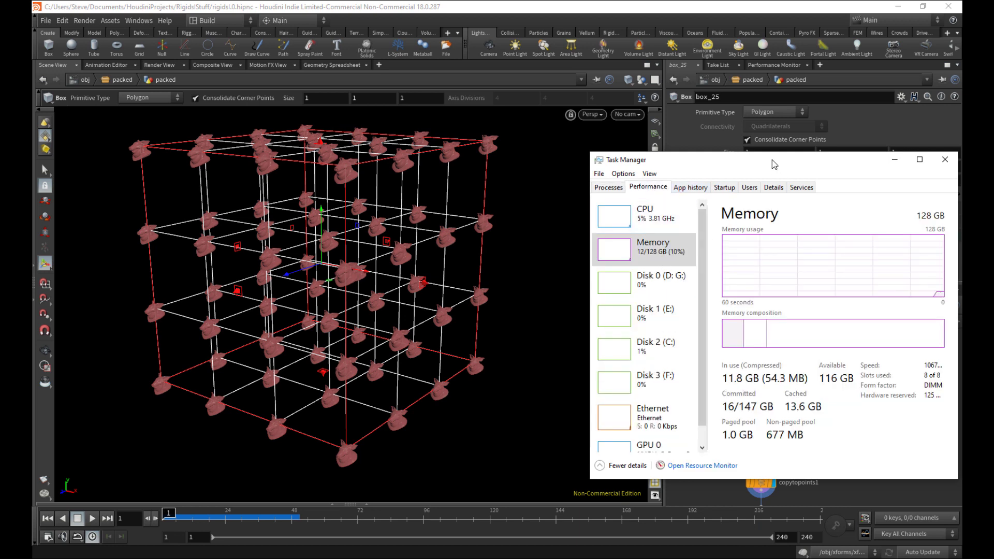
drag(773, 162, 454, 134)
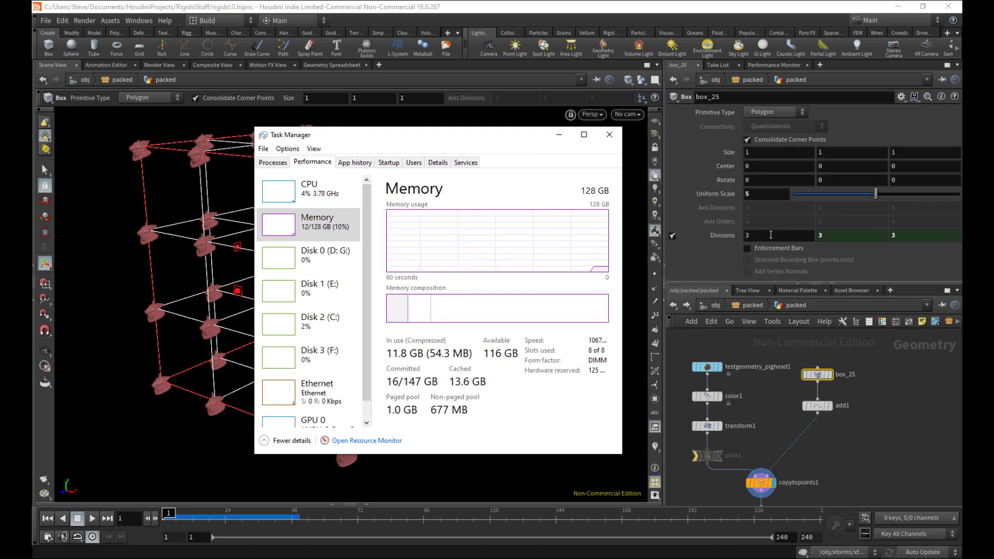
Step: Set the box_25 node's divisions to 25, monitor memory usage in Task Manager while it cooks, and minimize Task Manager
click(771, 234)
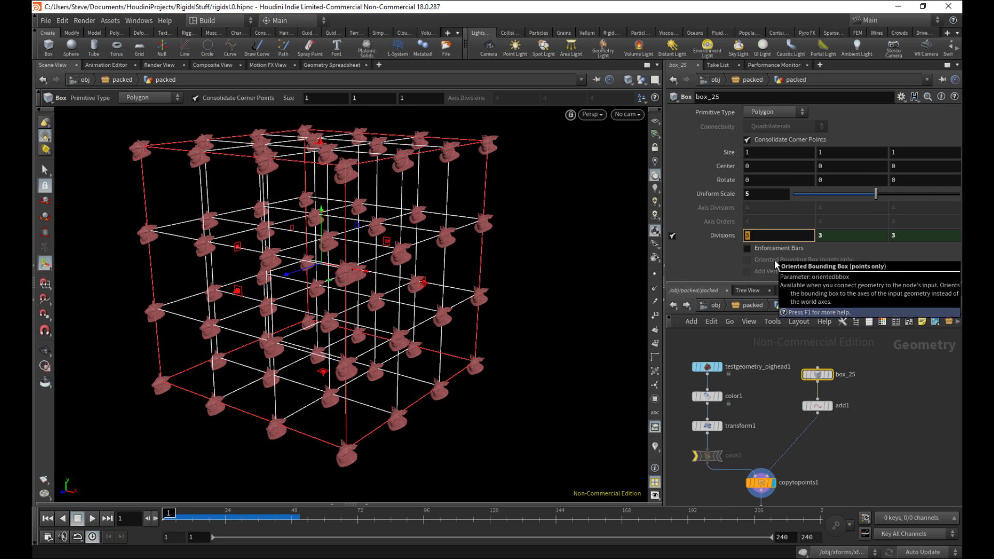
key(Return)
key(alt+Tab)
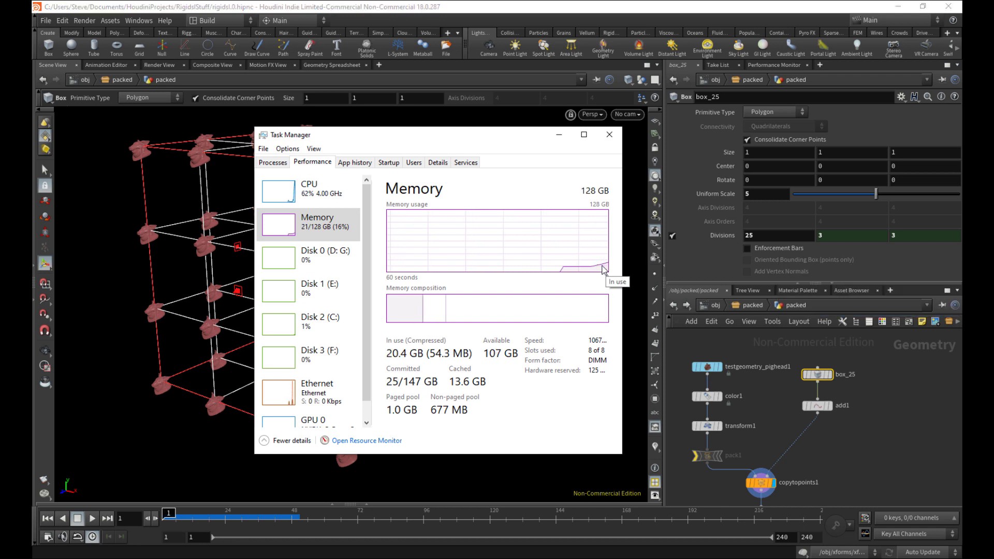
drag(528, 137, 659, 139)
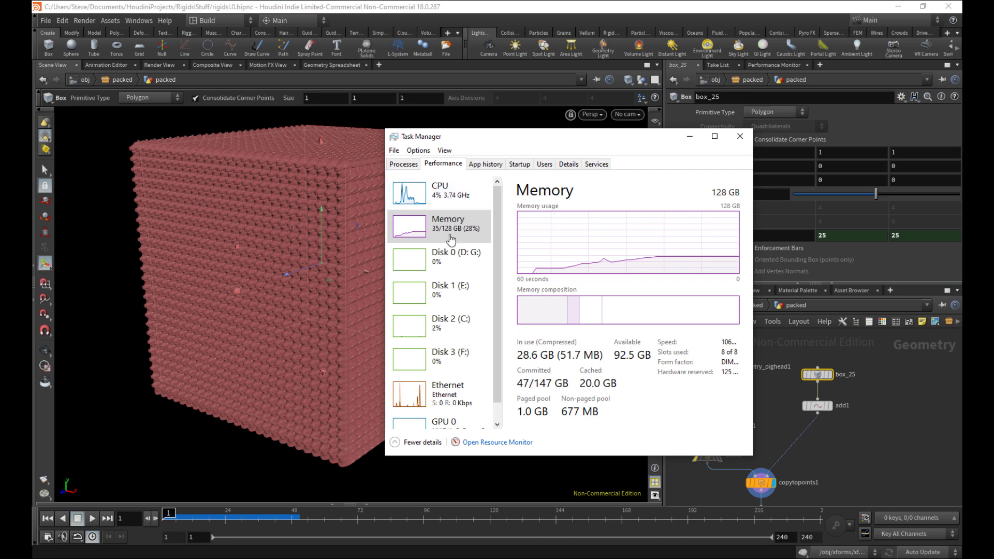
click(689, 136)
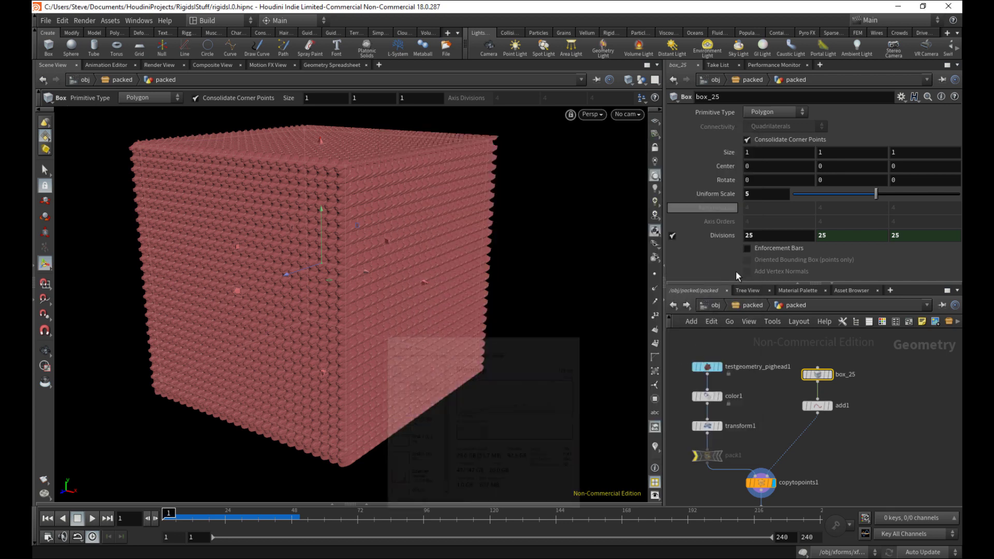
Step: Inspect the copytopoints1 node's information and look through the box_25 point list in the Geometry Spreadsheet, collapsing the spreadsheet when finished
middle_click(760, 485)
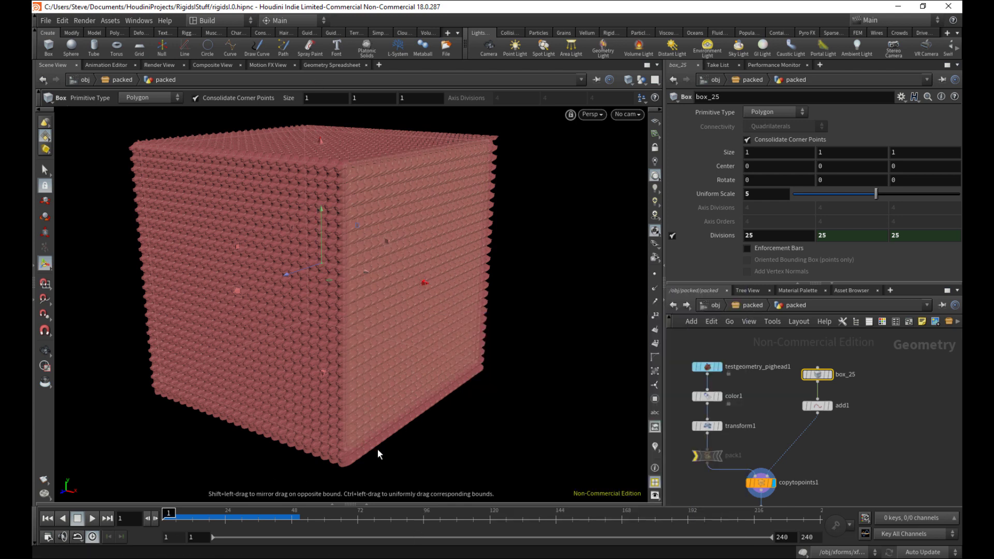
click(367, 504)
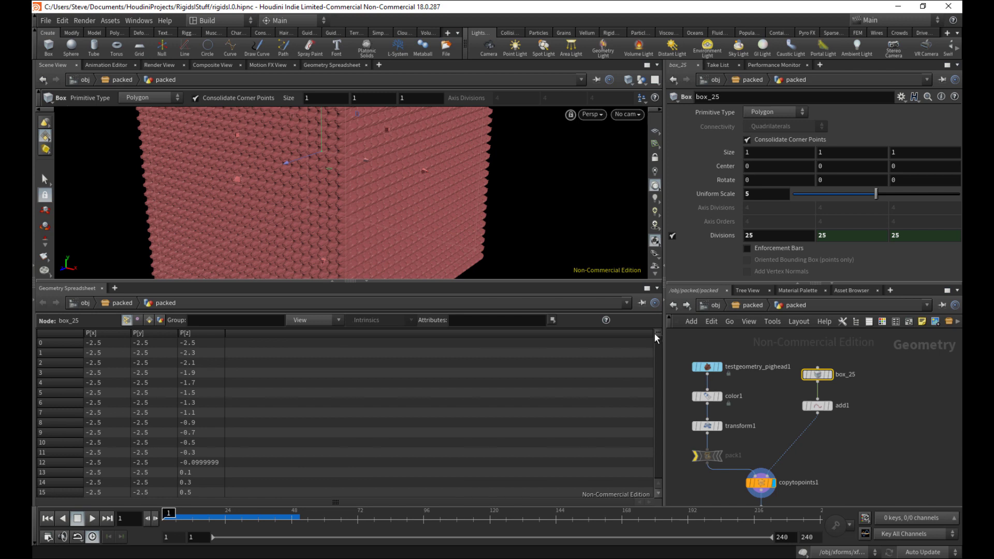
drag(656, 337, 649, 515)
click(366, 282)
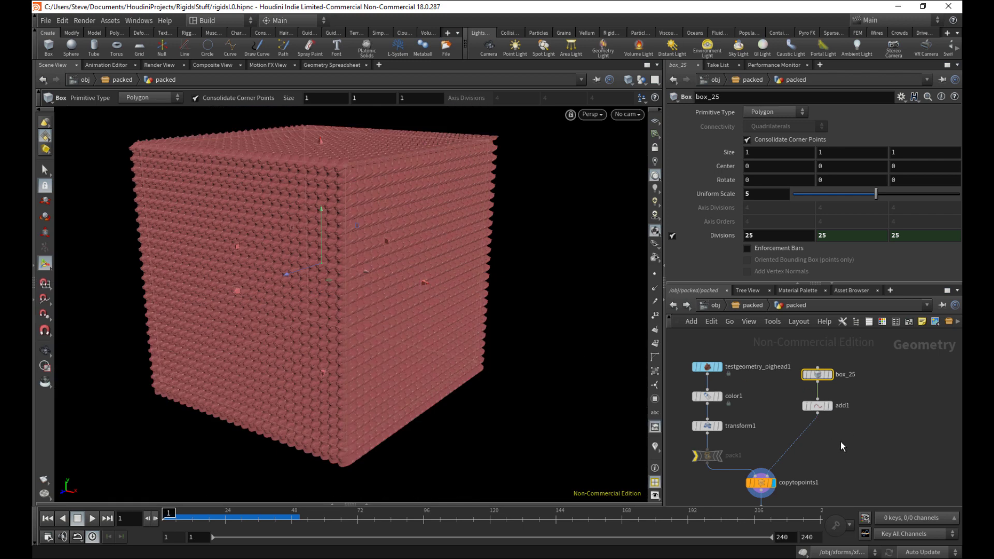
Step: Turn off the bypass on the pack1 node, check memory usage in Task Manager, and minimize it
middle_drag(851, 471, 863, 443)
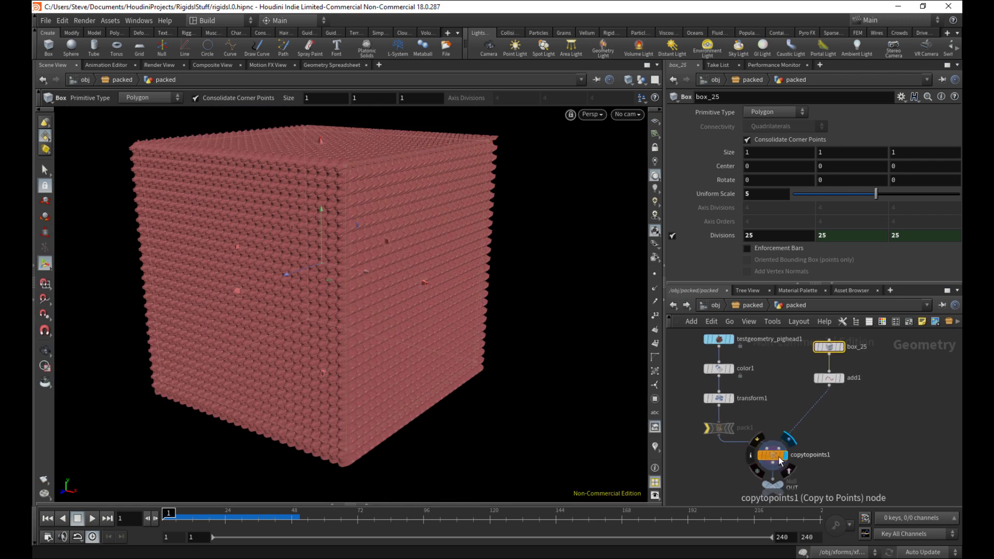
mouse_move(708, 420)
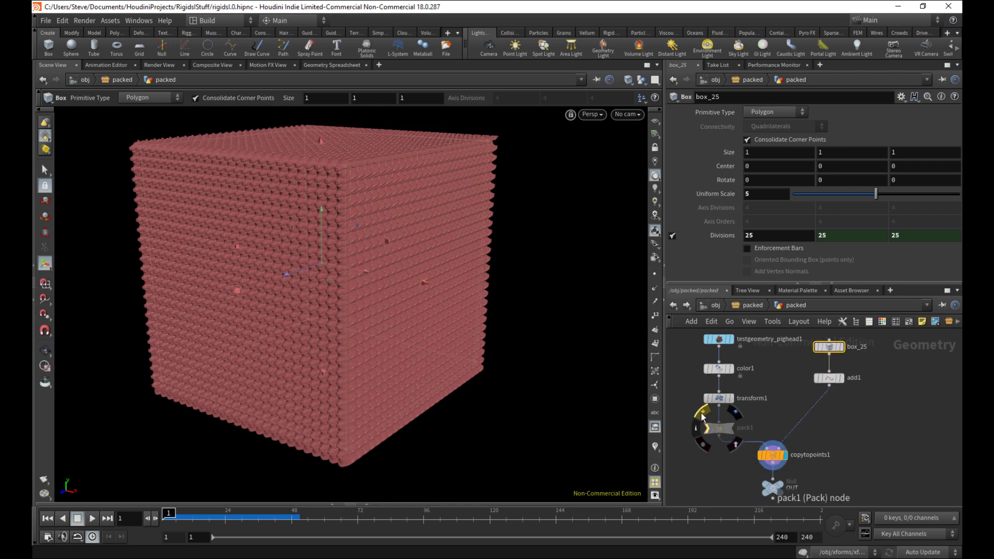
key(alt+Tab)
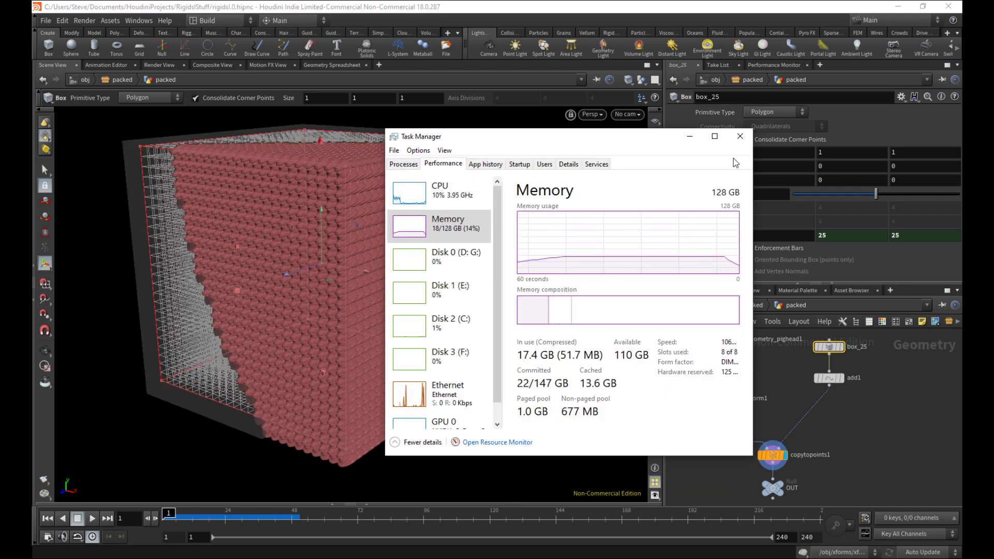
click(690, 136)
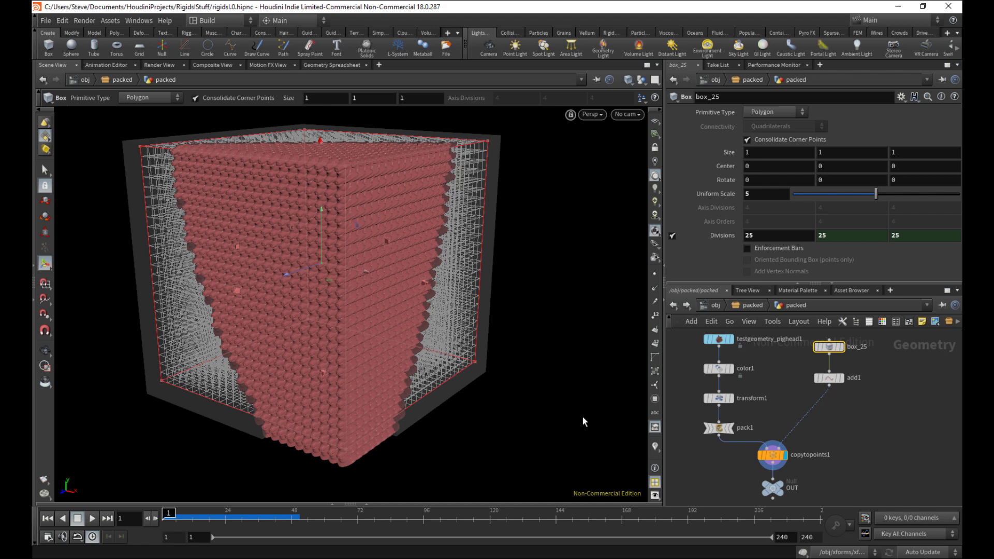
Step: Select the copytopoints1 node and examine the packed pig head copies from close up and from several angles
click(771, 455)
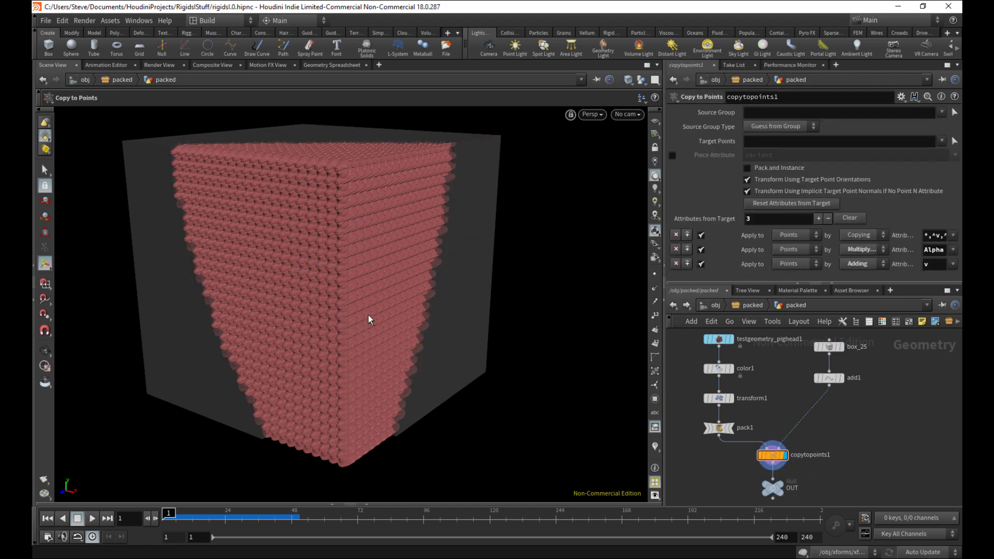
key(Escape)
scroll(429, 277, up, 5)
drag(419, 309, 373, 311)
key(Return)
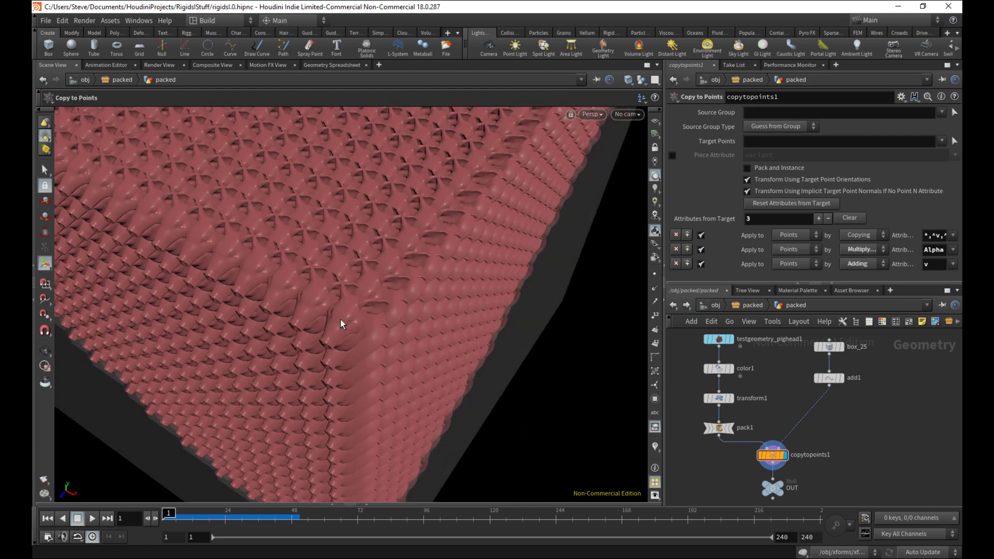
key(Escape)
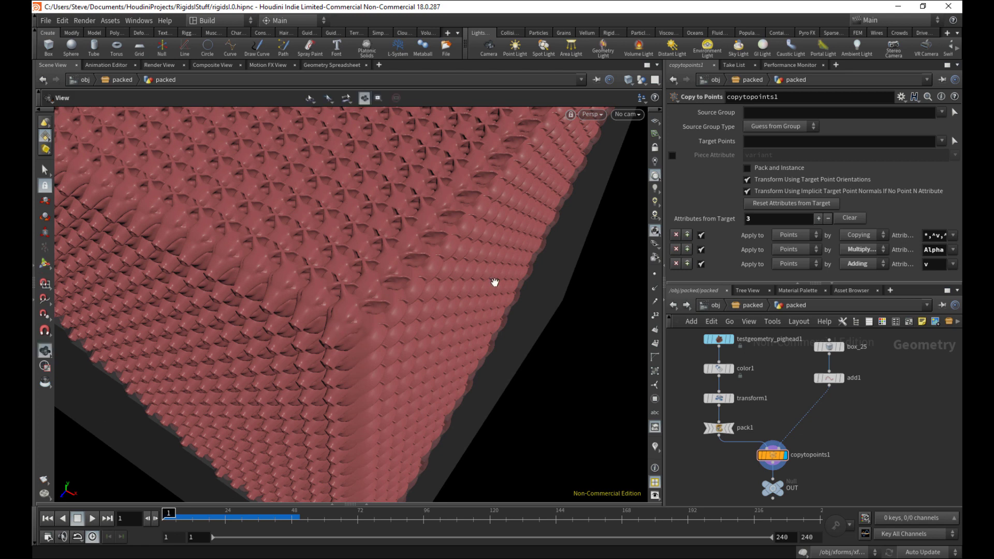
right_drag(495, 281, 304, 316)
middle_drag(304, 315, 385, 317)
drag(385, 318, 362, 294)
drag(305, 227, 500, 339)
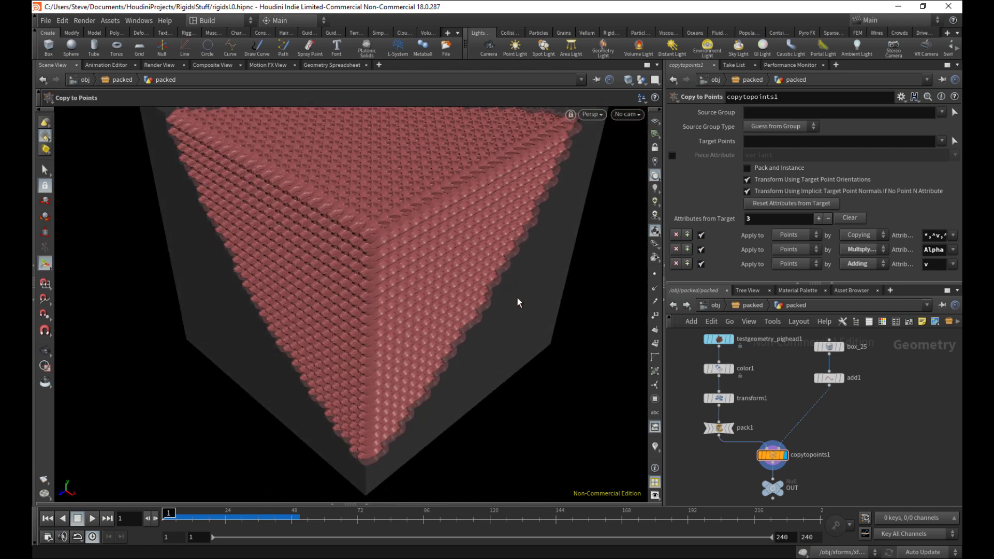
drag(544, 311, 430, 279)
key(Return)
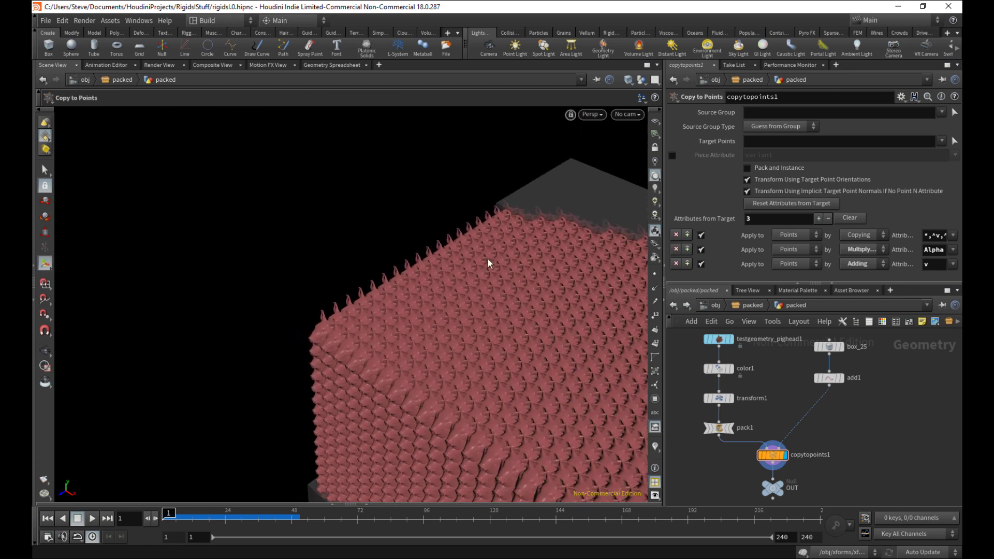
key(Escape)
drag(488, 263, 432, 317)
Step: Examine the packed geometry culling settings in the viewport's Optimize display options alongside the displayed copies, and close the options
key(d)
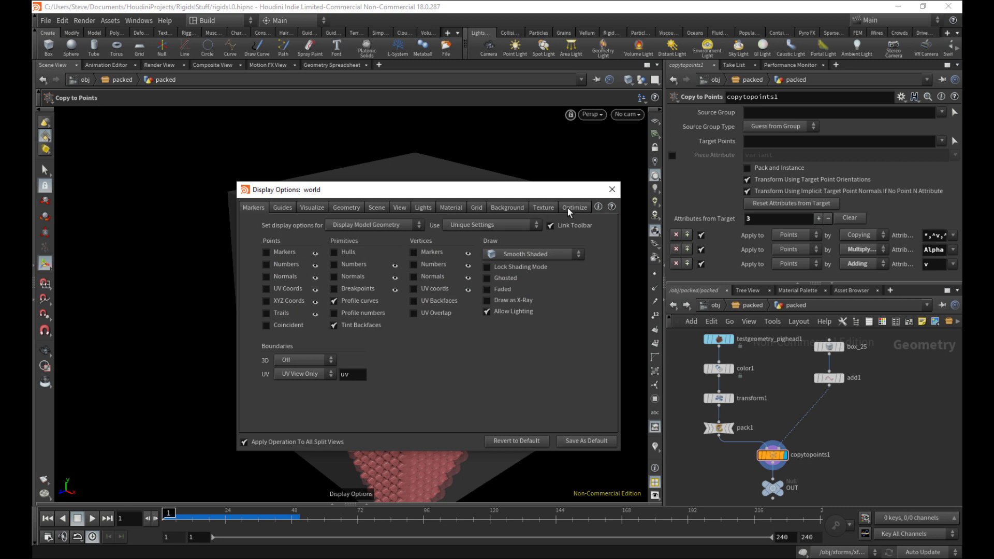
drag(551, 193, 542, 171)
click(564, 188)
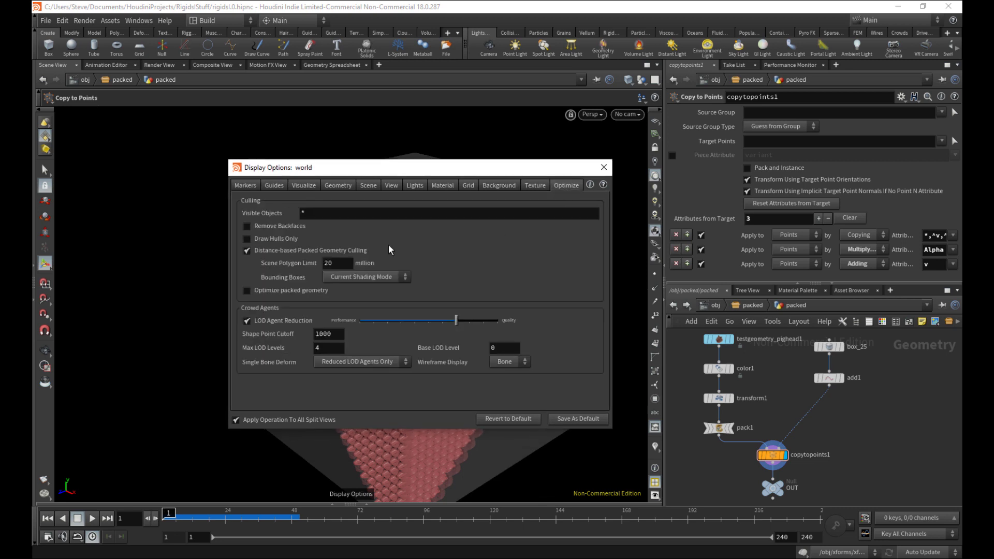
drag(512, 165, 871, 156)
drag(464, 309, 604, 284)
click(646, 247)
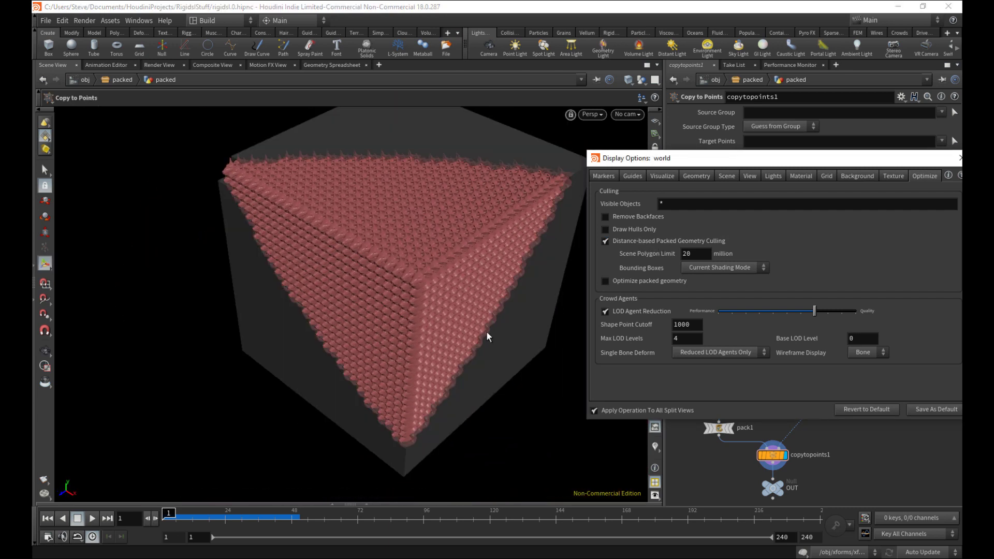
scroll(557, 274, up, 5)
scroll(551, 263, down, 8)
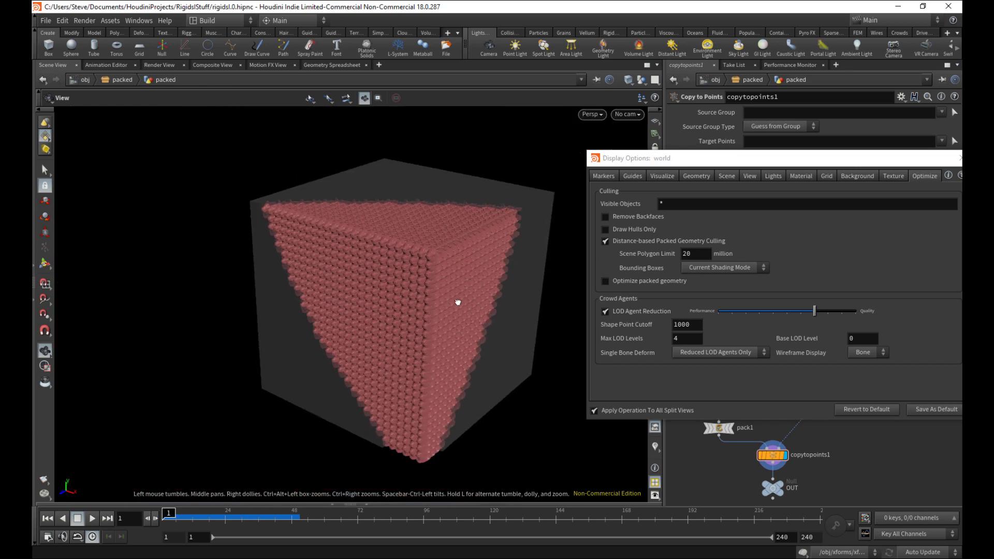
drag(824, 166, 648, 167)
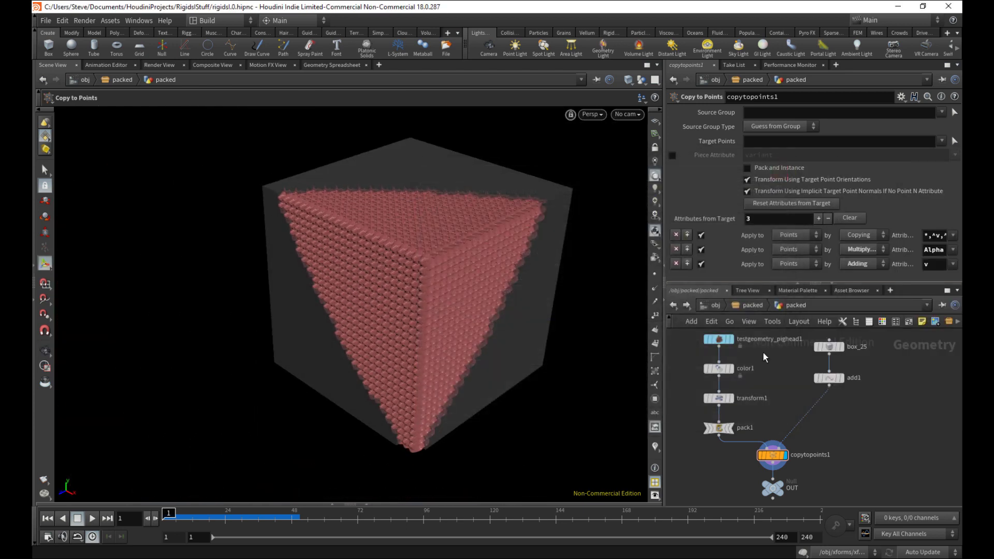
Step: Examine the dense block of pig head copies and its culled region from closer up, farther away and slightly different angles
click(785, 159)
alt+right_drag(392, 322, 582, 275)
scroll(581, 275, down, 6)
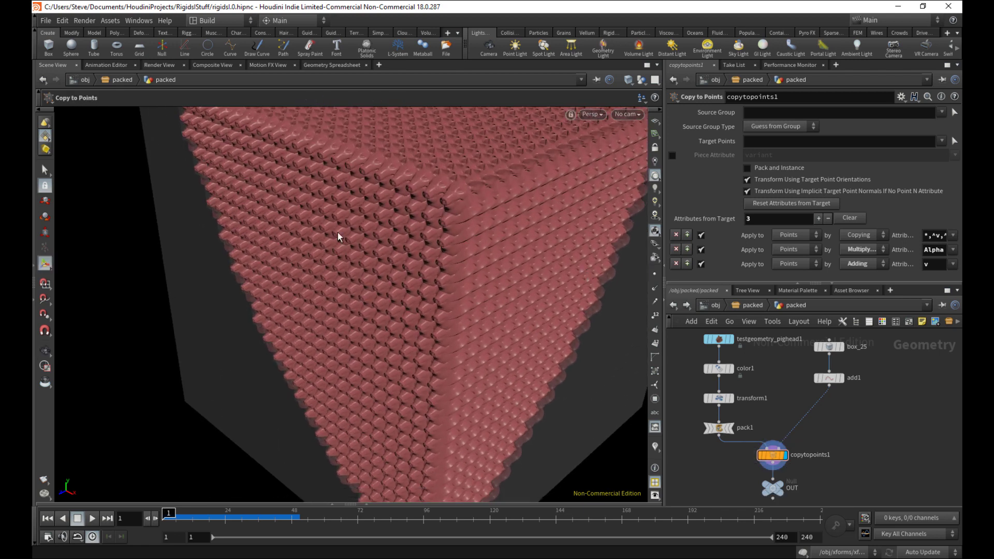
scroll(462, 252, up, 3)
key(Return)
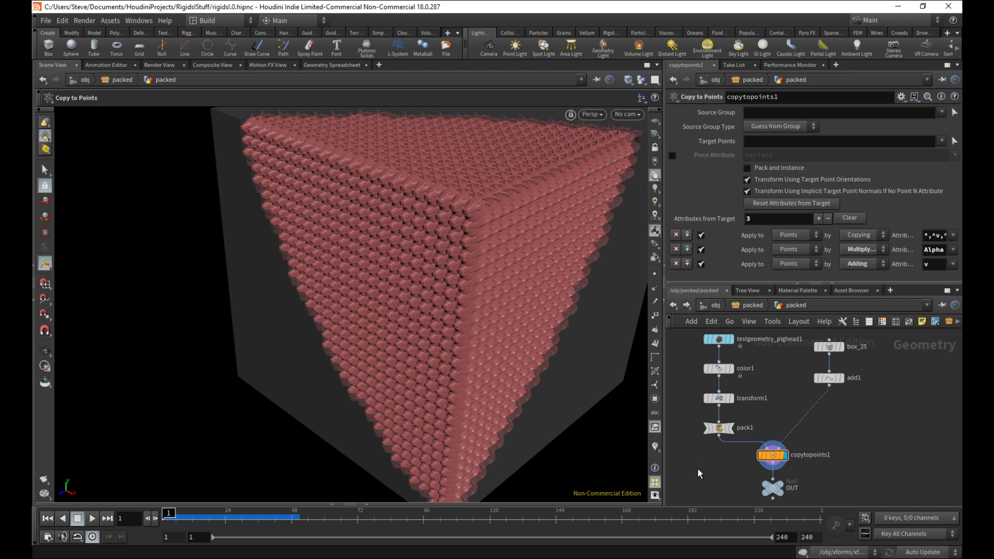
key(Escape)
drag(602, 355, 472, 370)
right_drag(473, 371, 466, 352)
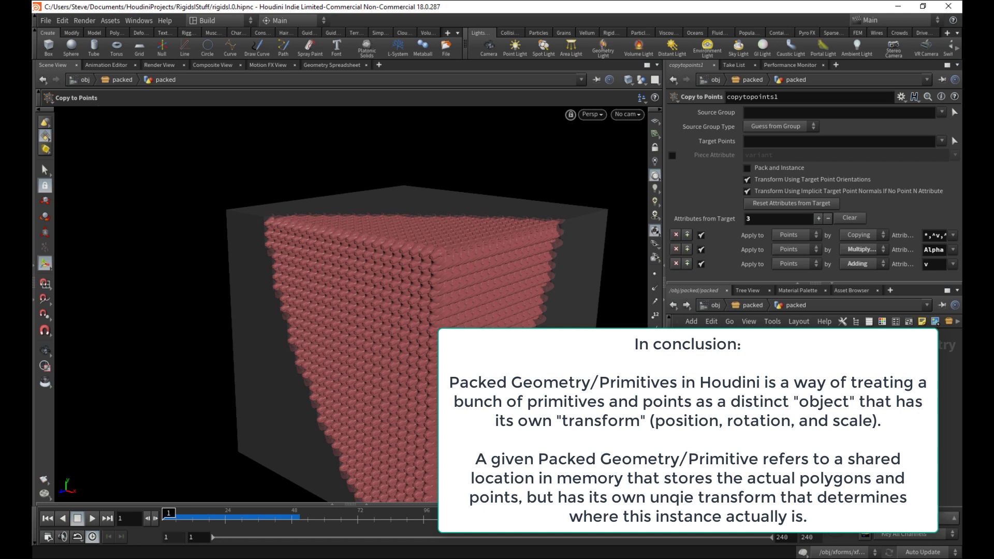
key(space)
drag(455, 281, 437, 262)
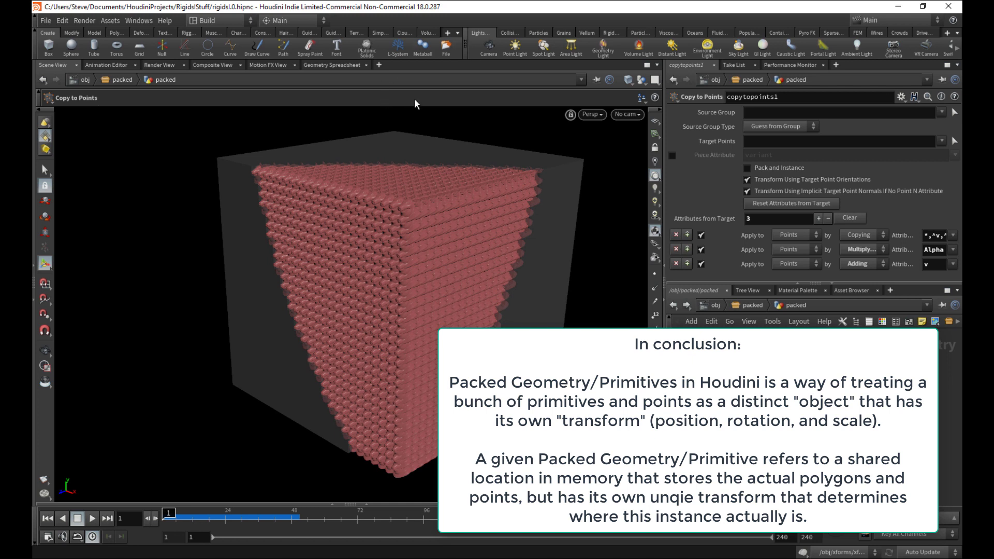
Step: Expand the Geometry Spreadsheet for copytopoints1, list its primitives, and display the packedfulltransform intrinsic
click(367, 503)
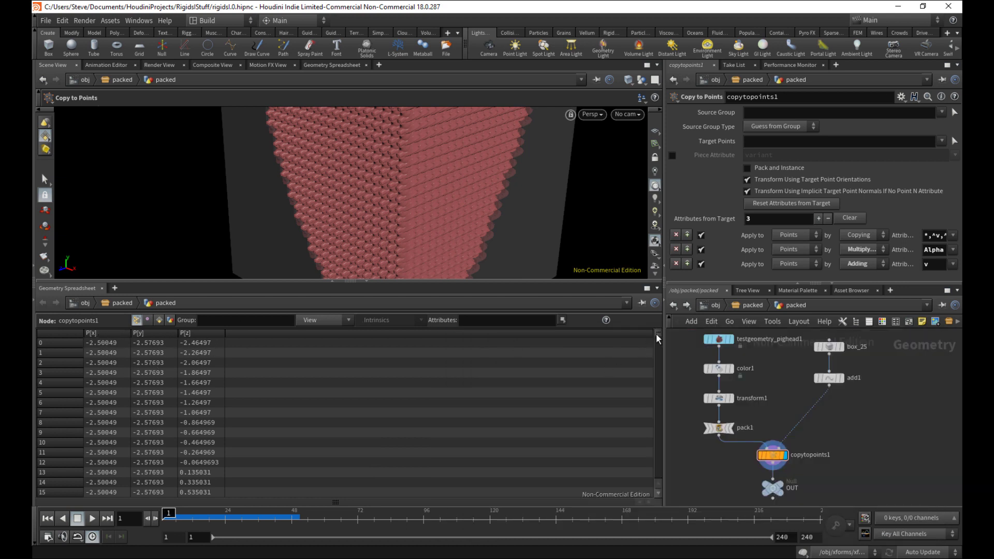
mouse_move(658, 334)
mouse_down()
mouse_move(654, 386)
mouse_move(663, 324)
mouse_up()
click(159, 320)
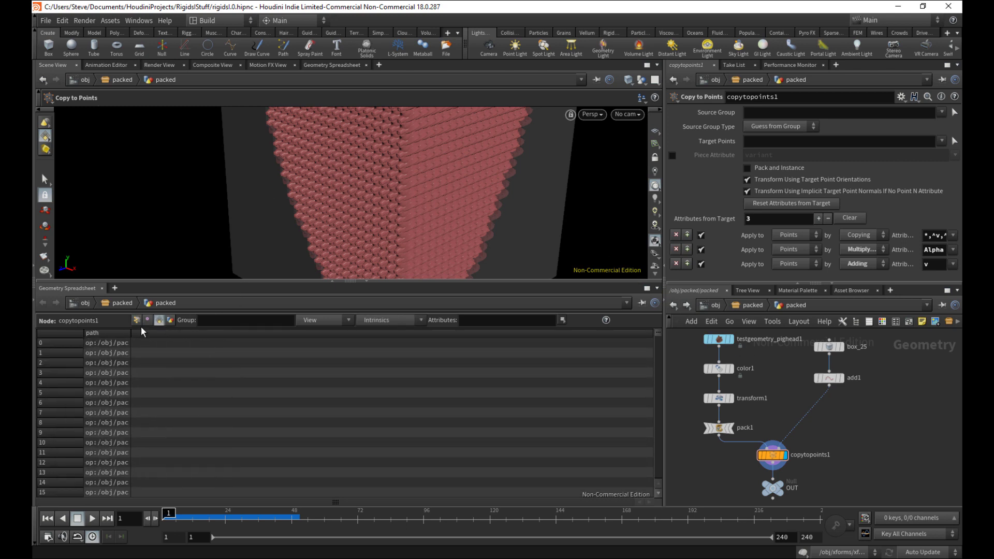
click(382, 322)
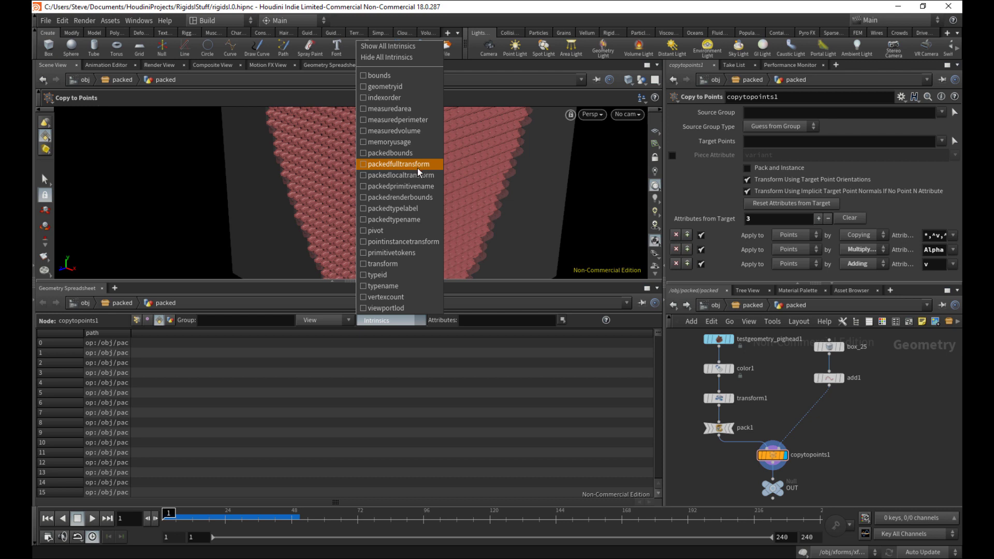
click(384, 165)
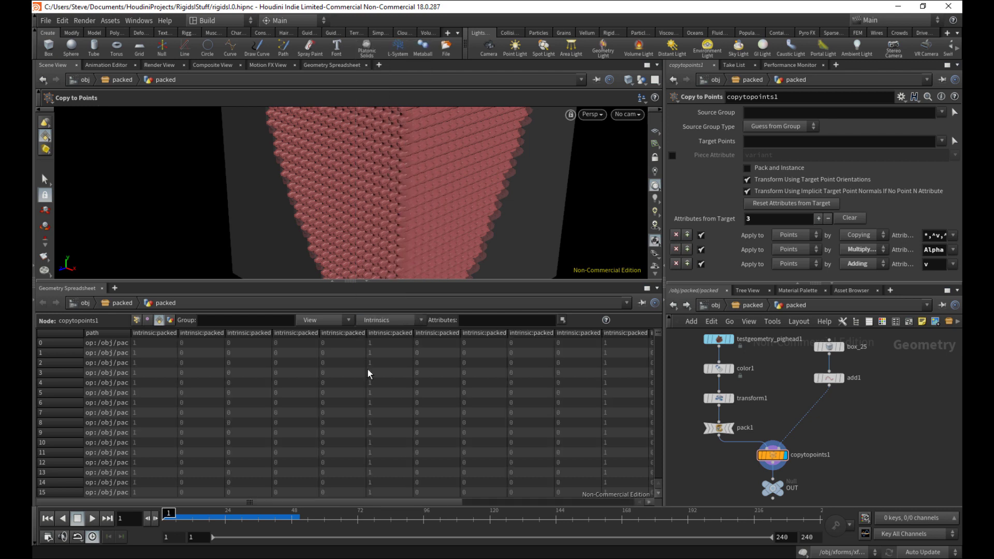
Step: Look through the packed transform matrix columns of the primitives and collapse the Geometry Spreadsheet
drag(273, 503, 262, 457)
drag(327, 505, 280, 460)
click(367, 282)
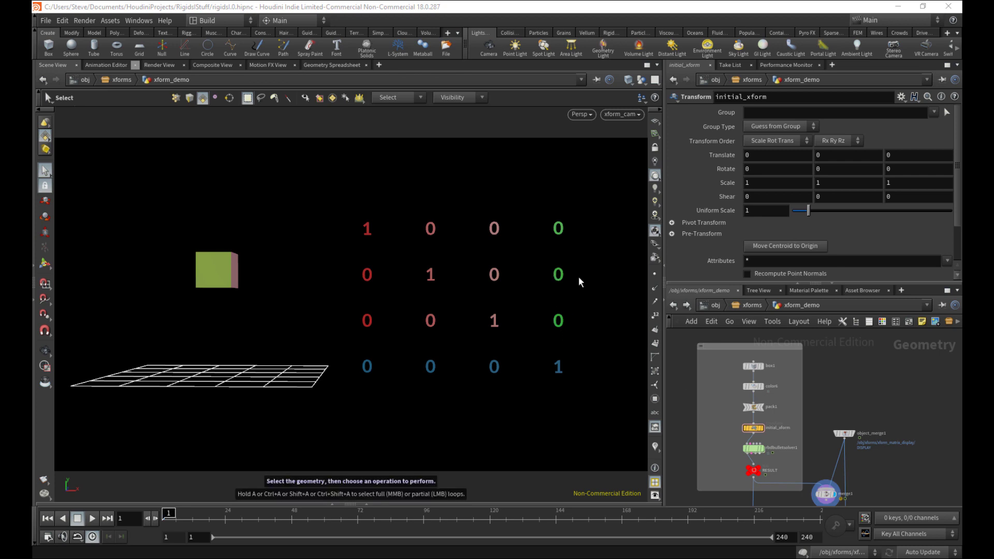
Step: Select the initial_xform node, show its viewport handle, and move the cube to a translate of about -0.07, 0.09, 0
drag(724, 421, 773, 433)
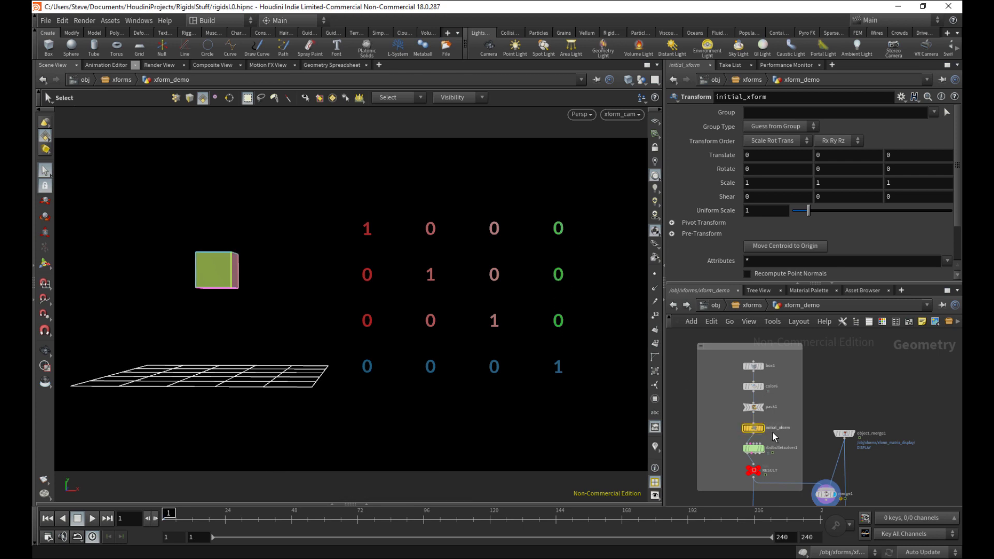
click(45, 265)
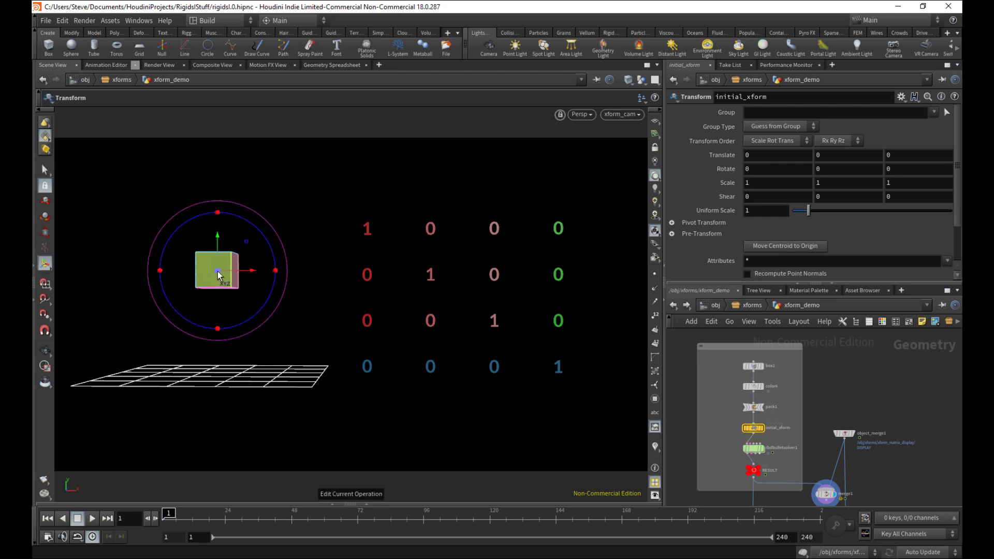
drag(225, 277, 259, 264)
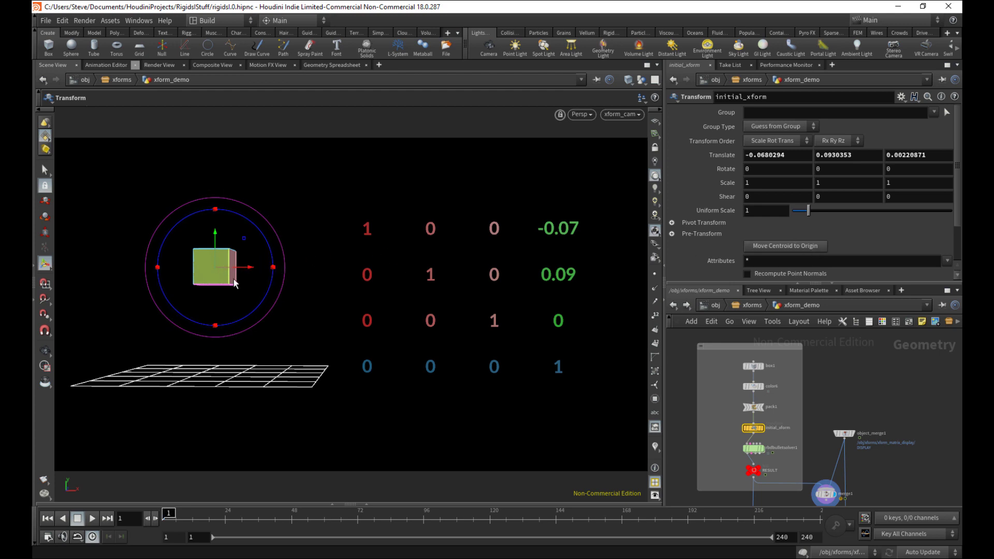
Step: Scale the cube uniformly and individually along X and Y, ending at about 2.25, 1.53, 1.39
key(e)
drag(217, 272, 313, 270)
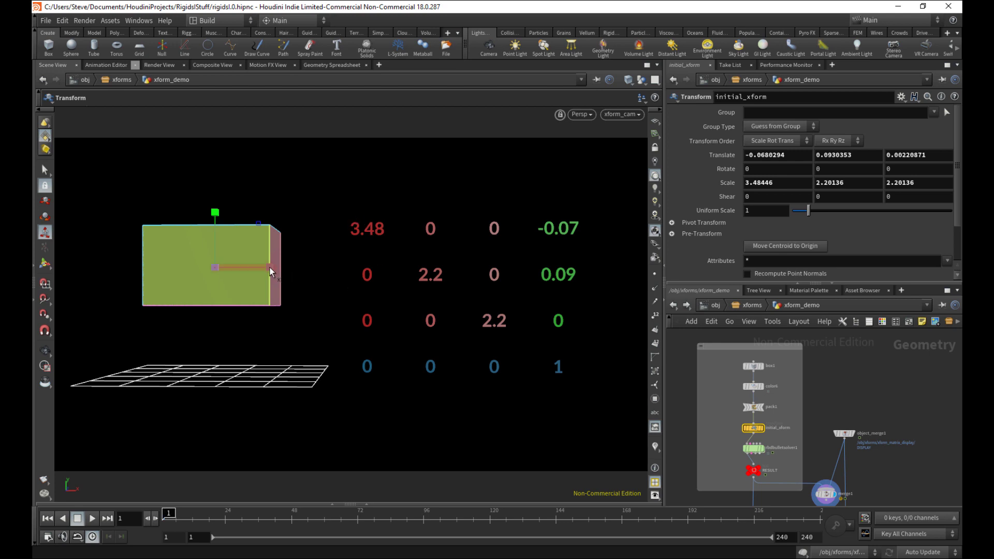
mouse_move(270, 267)
mouse_down()
mouse_move(290, 269)
mouse_move(268, 268)
mouse_up()
mouse_move(215, 213)
mouse_down()
mouse_move(216, 185)
mouse_move(216, 216)
mouse_move(215, 203)
mouse_up()
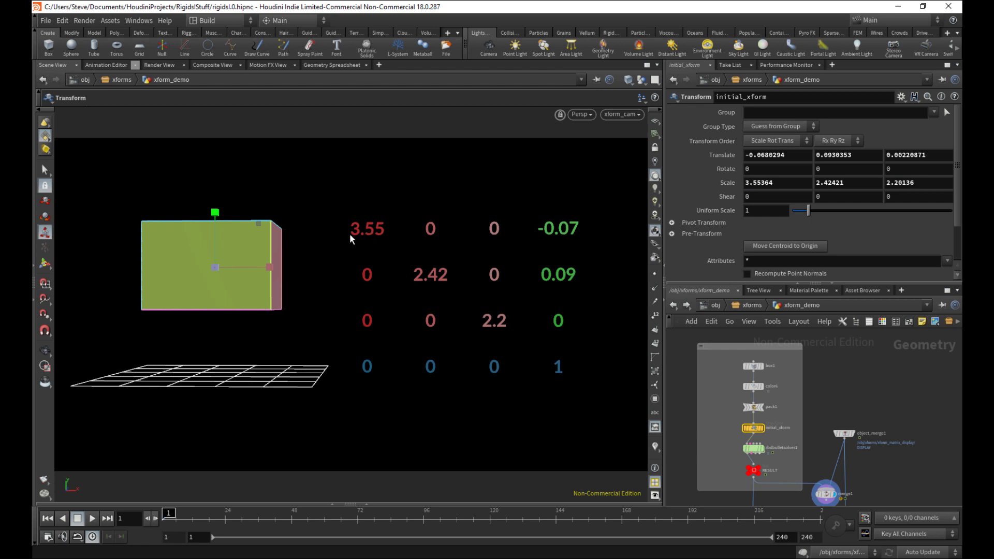
drag(227, 267, 203, 269)
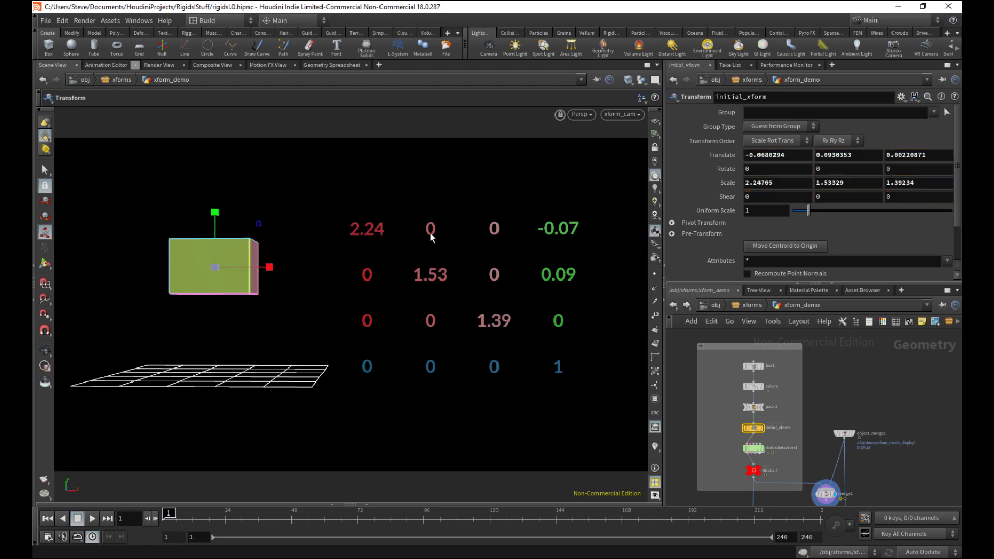
Step: Set the initial_xform scale to 1 on all three axes
double_click(794, 183)
text(1)
key(Tab)
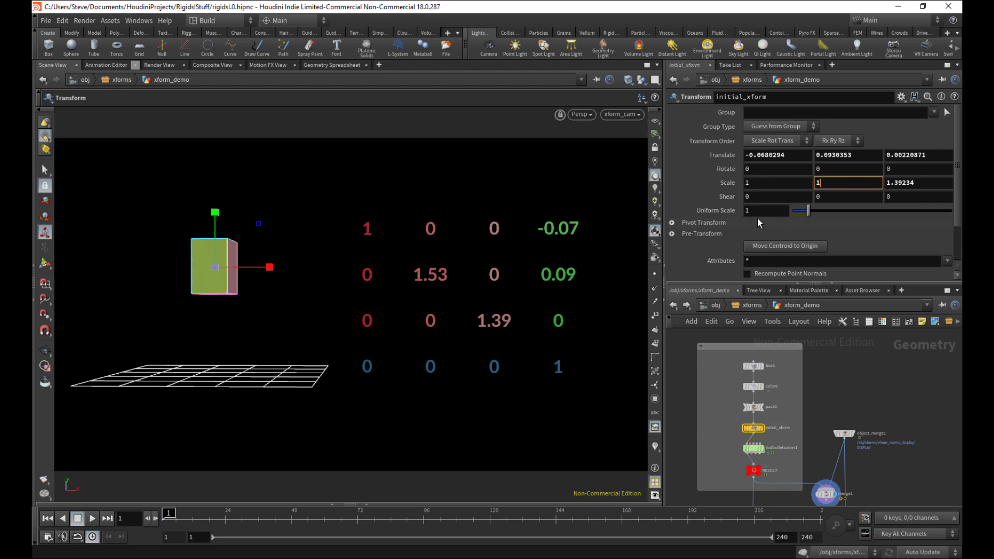
text(1)
key(Tab)
text(1)
Step: Try rotating the cube freely with the Rotate tool and undo the rotation changes
text(r)
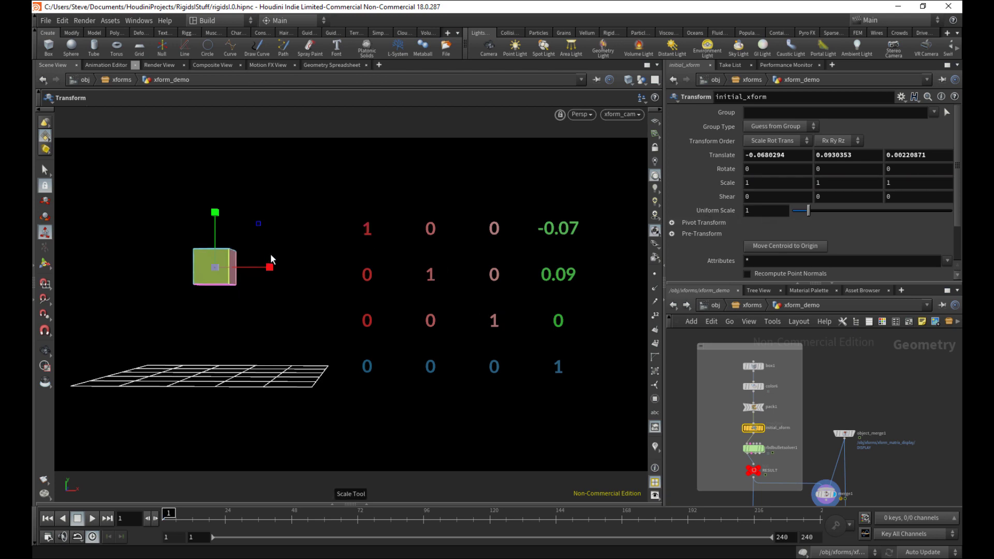
drag(248, 247, 200, 279)
mouse_move(310, 268)
mouse_down()
mouse_move(304, 263)
mouse_move(308, 270)
mouse_up()
key(ctrl+z)
key(ctrl+z)
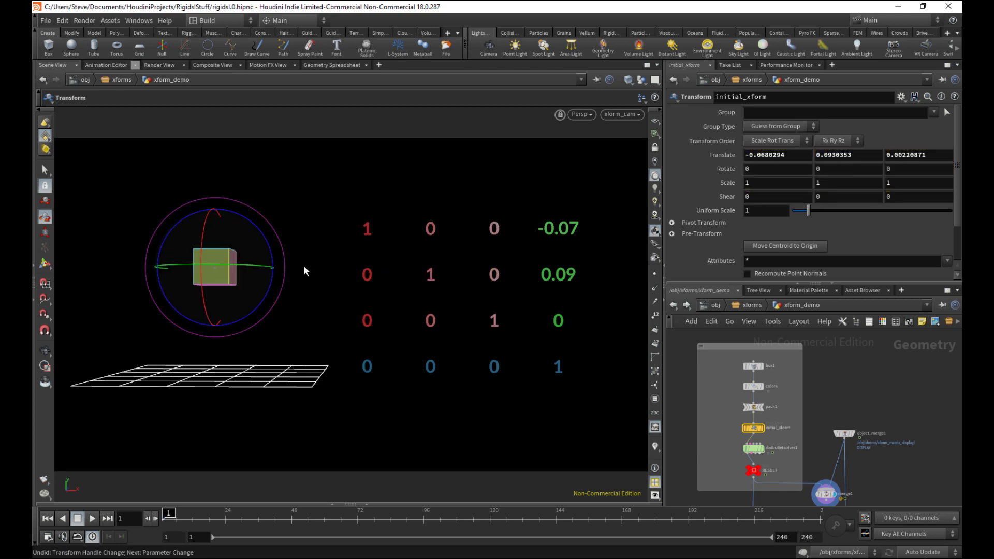
Step: Rotate the cube about Z in the shaded view and set its exact Z rotation to -90
key(e)
key(r)
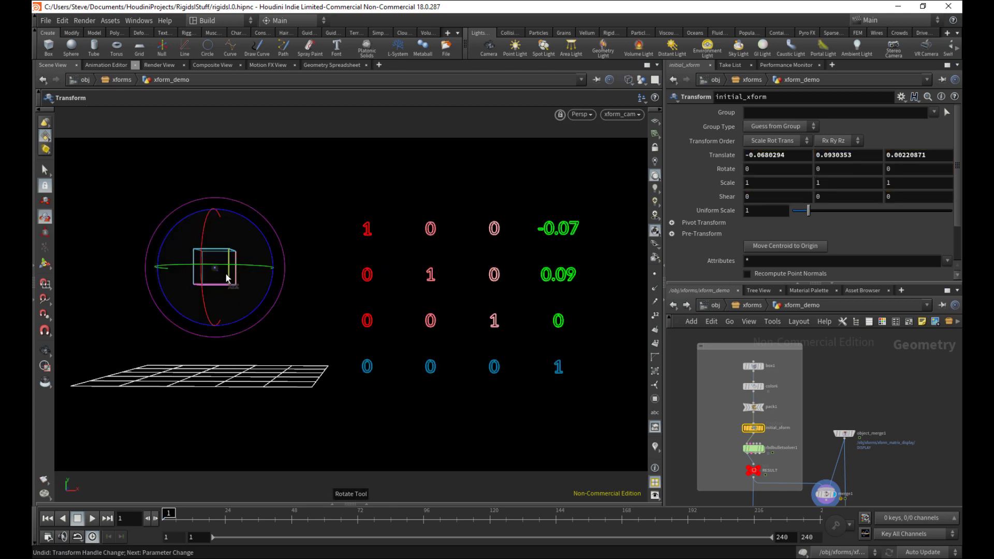
click(46, 263)
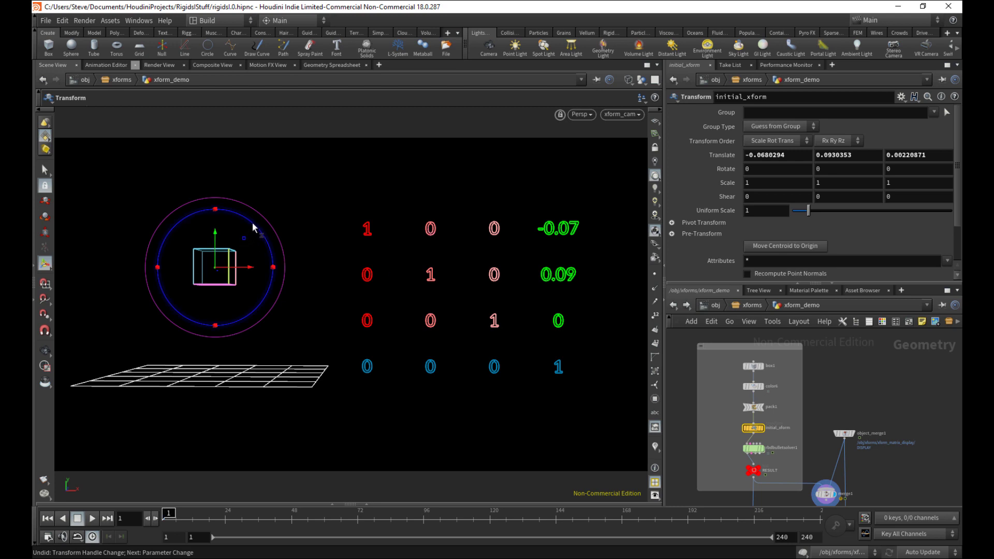
drag(253, 224, 251, 309)
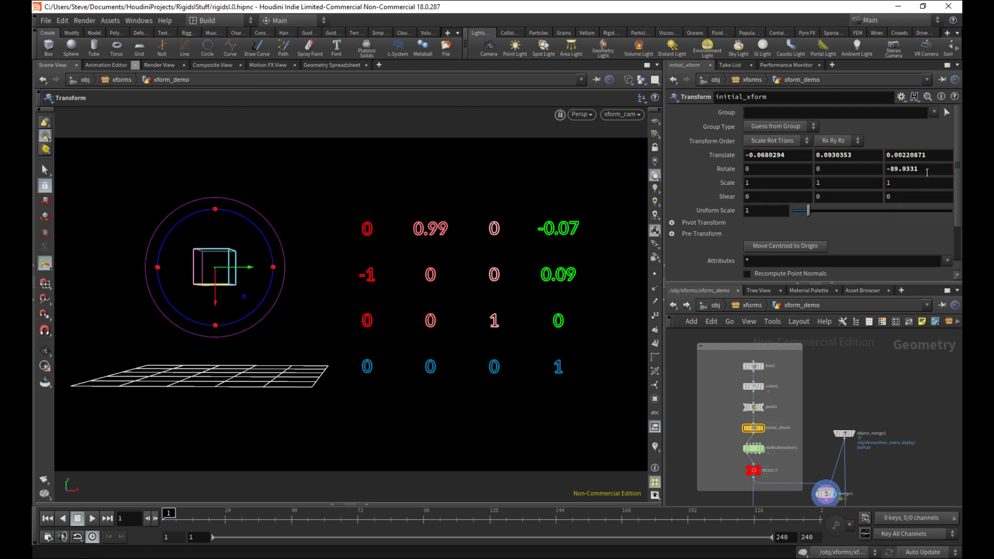
key(w)
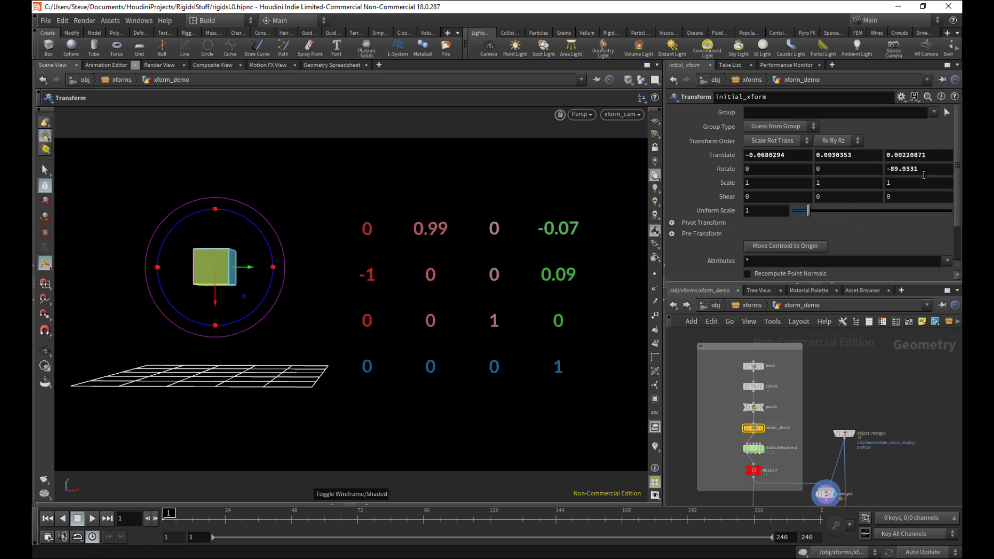
drag(935, 169, 823, 152)
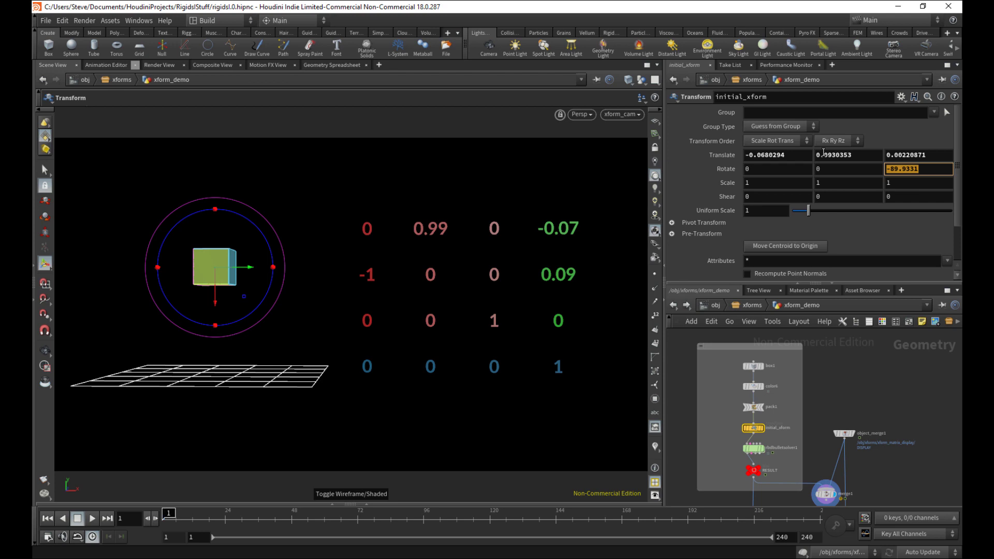
text(-90)
key(Return)
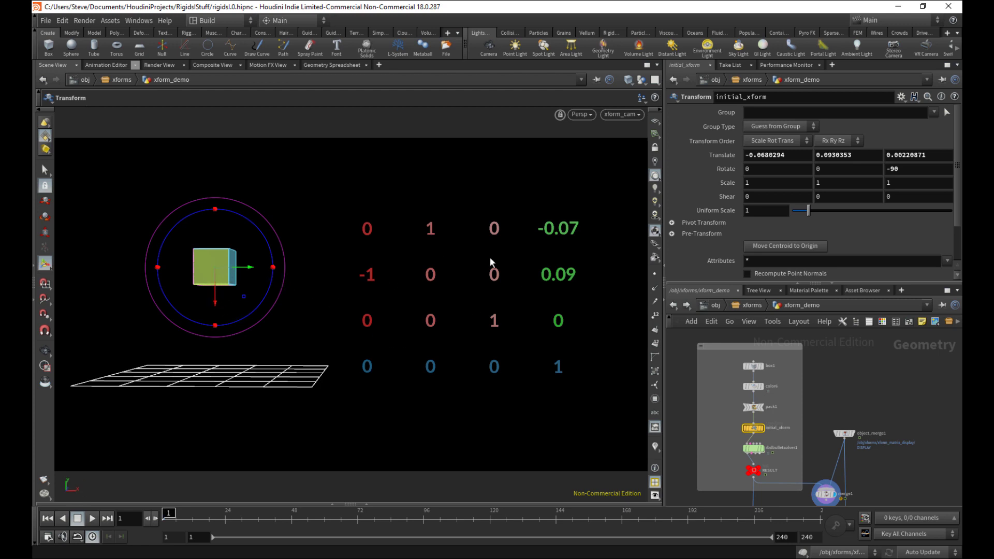
Step: Rotate the cube to about 28, -12, -37 degrees and move it to about 0.49, 0.43, -0.02
drag(274, 267, 259, 229)
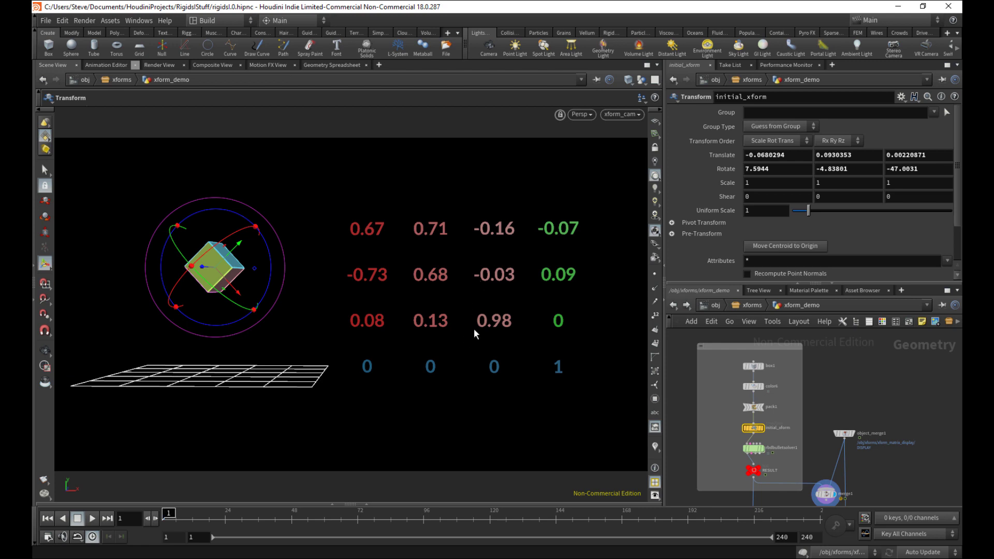
drag(255, 225, 235, 225)
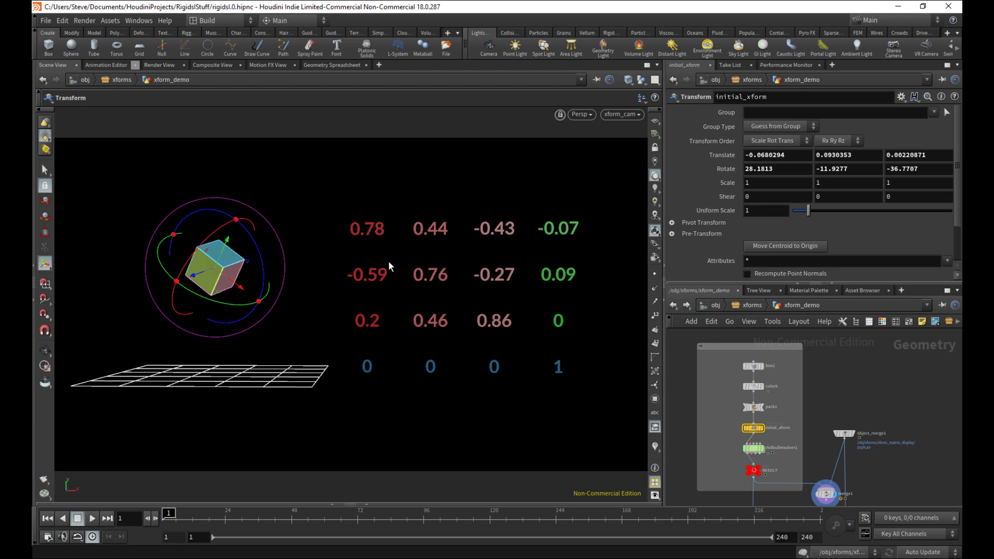
drag(219, 270, 304, 307)
Step: Scale the cube uniformly to about 1.41 and raise it to a translate of about 0.51, 1.40, -0.02
key(e)
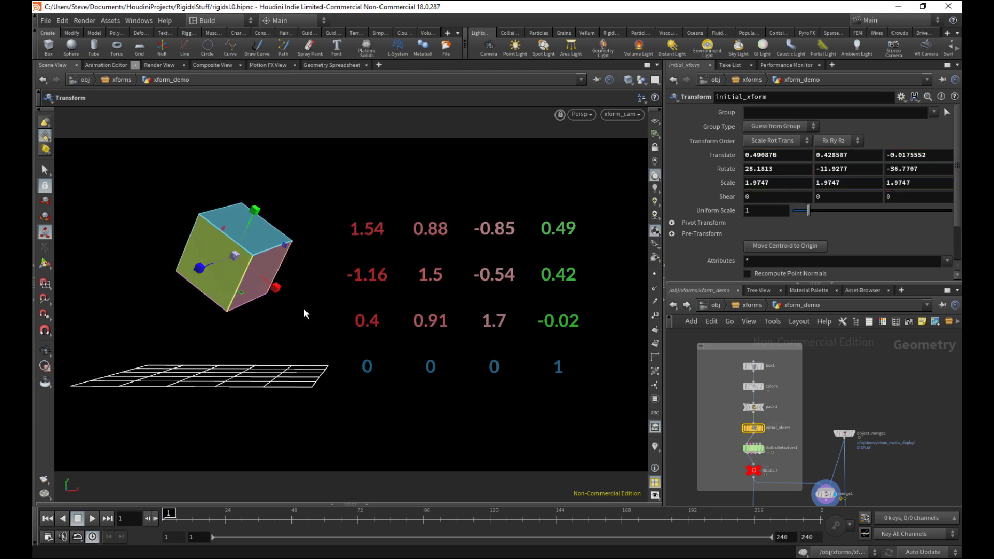
drag(228, 257, 247, 273)
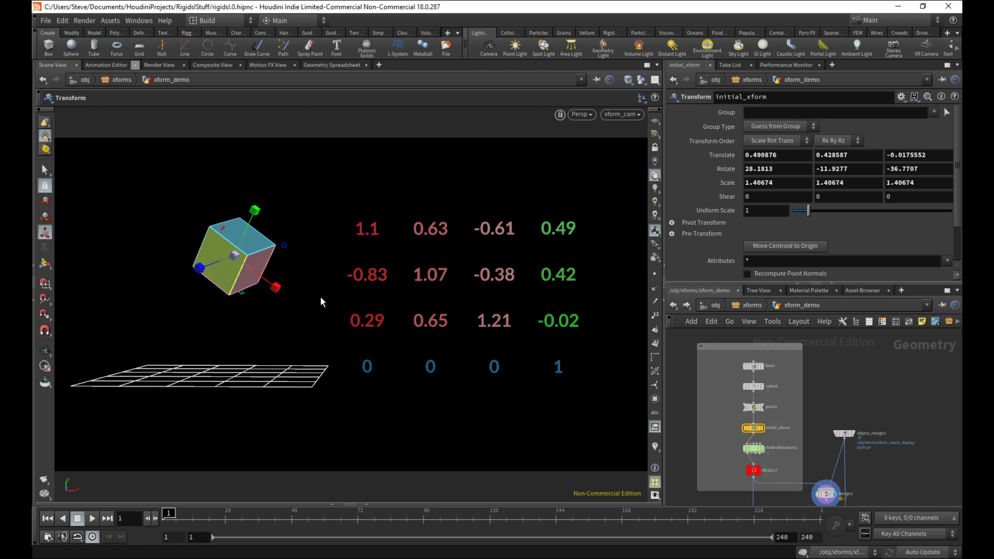
key(w)
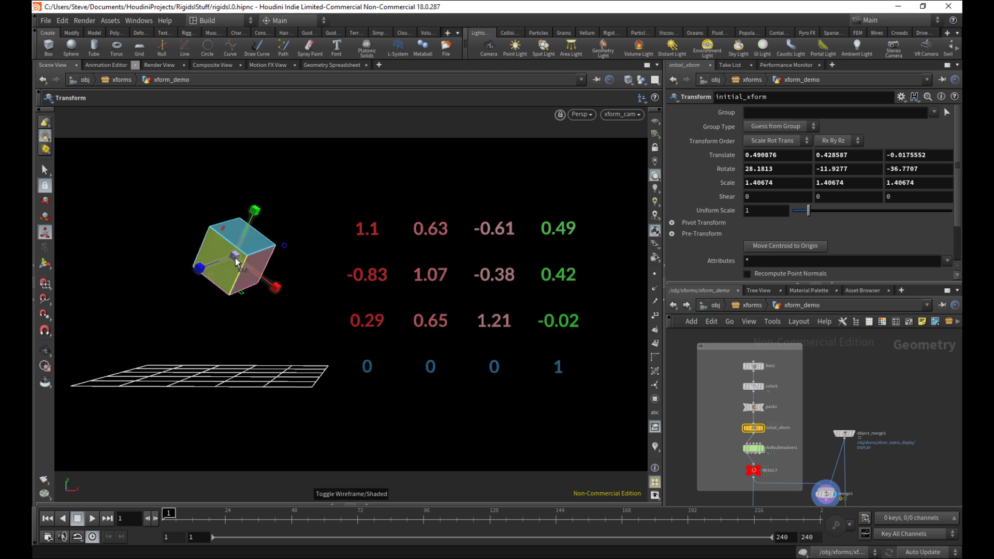
drag(235, 262, 276, 247)
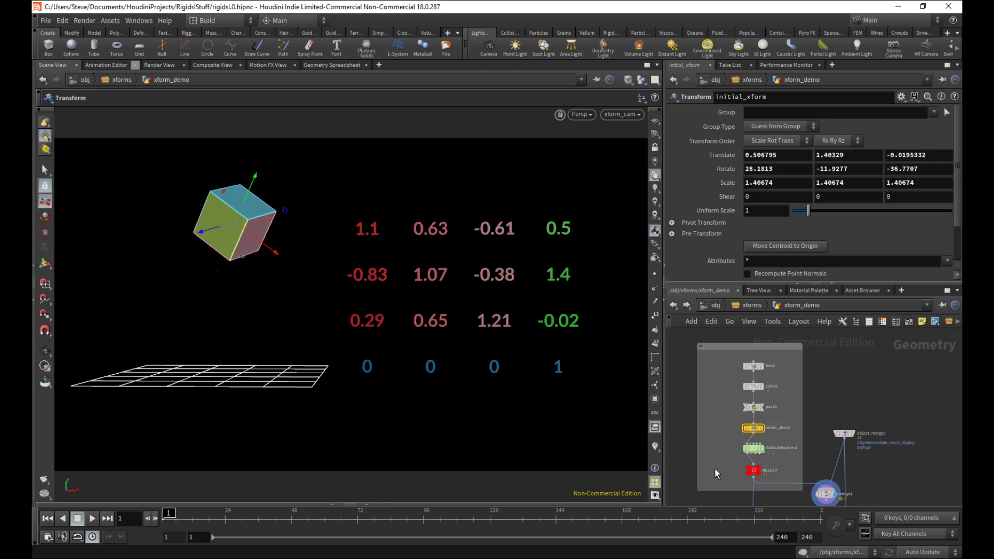
Step: Play the cube's falling simulation to about frame 93, compare the matrix values, and return to frame 1
middle_drag(716, 468, 708, 398)
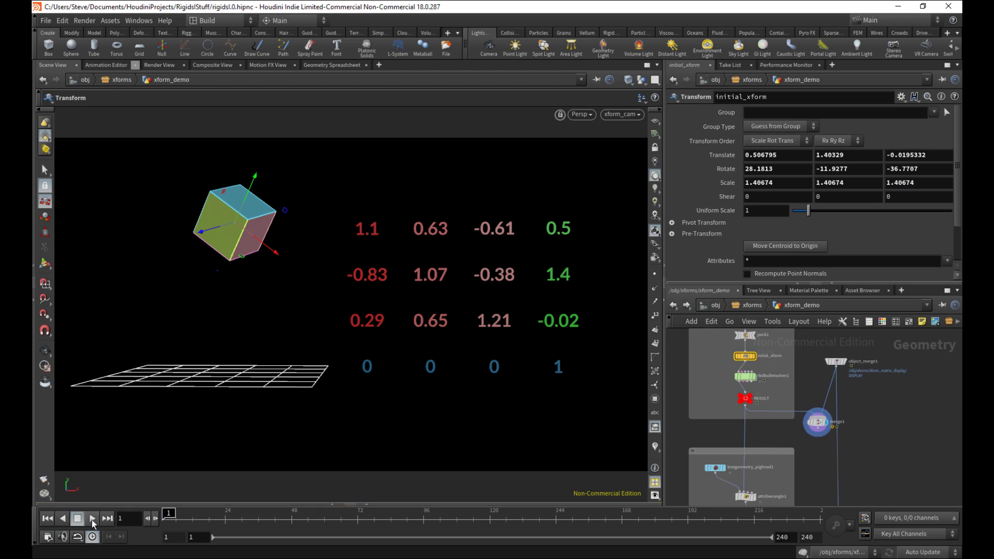
click(92, 518)
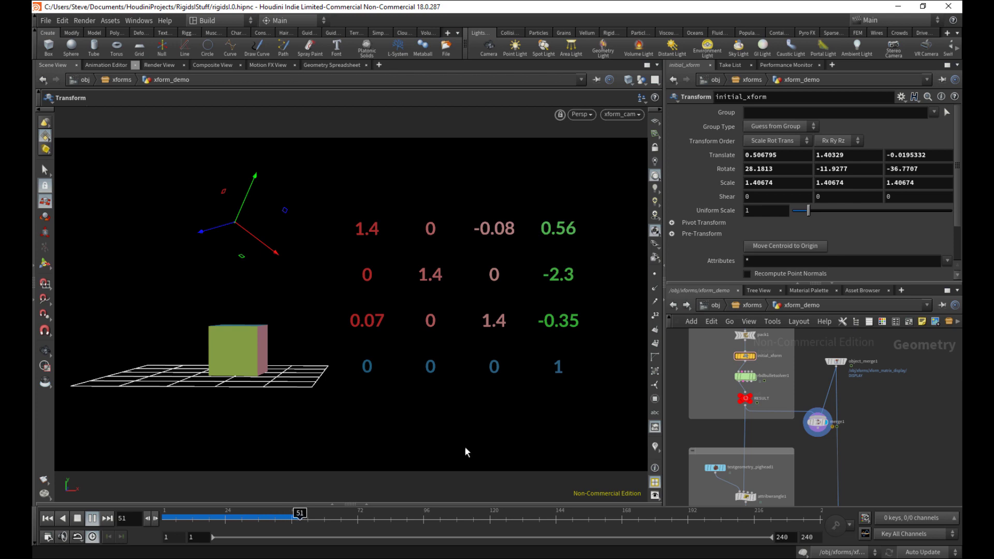
drag(256, 515, 363, 515)
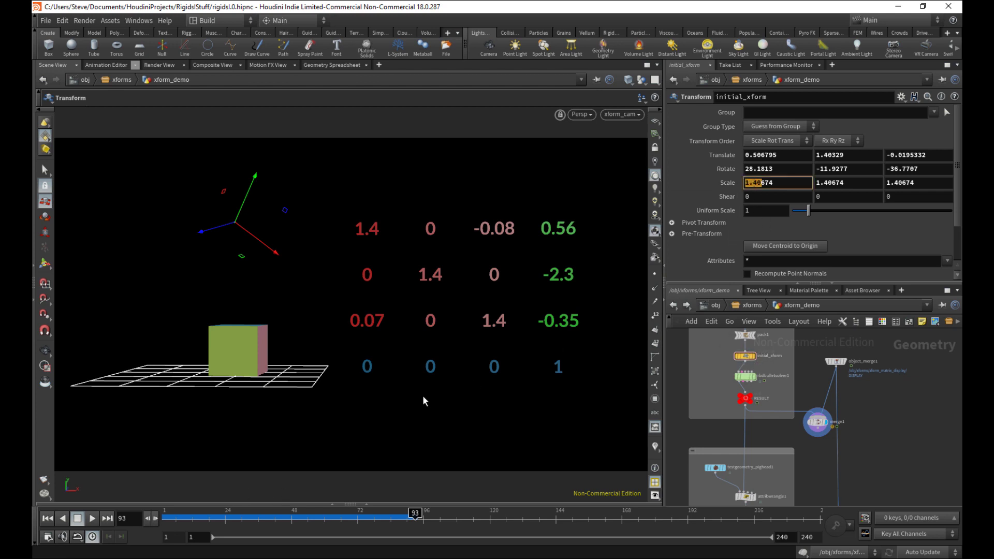
drag(293, 515, 164, 516)
Step: Leave the transform handle for the selection tool and display the testgeometry_pighead1 node
click(45, 169)
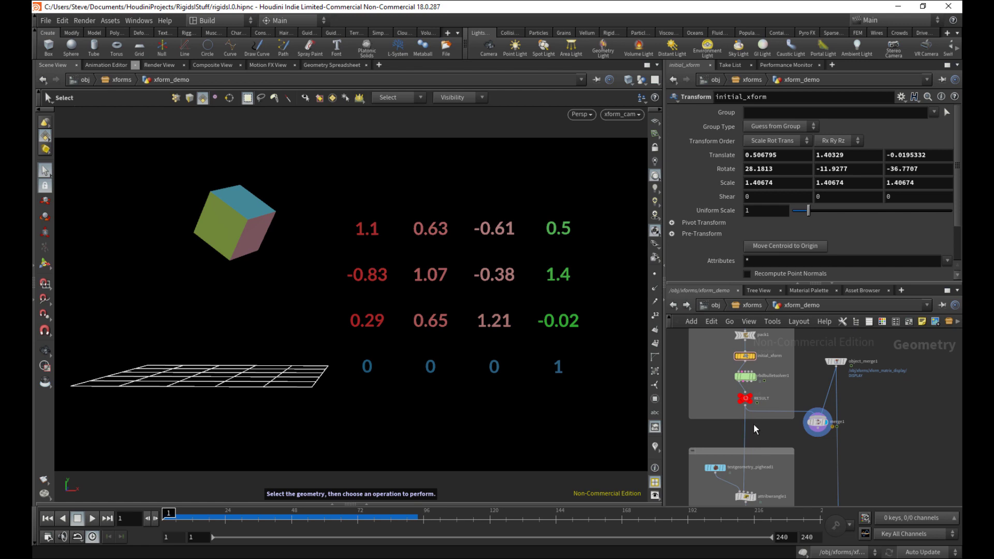
middle_drag(780, 445, 764, 436)
middle_drag(796, 492, 806, 439)
middle_drag(747, 486, 750, 487)
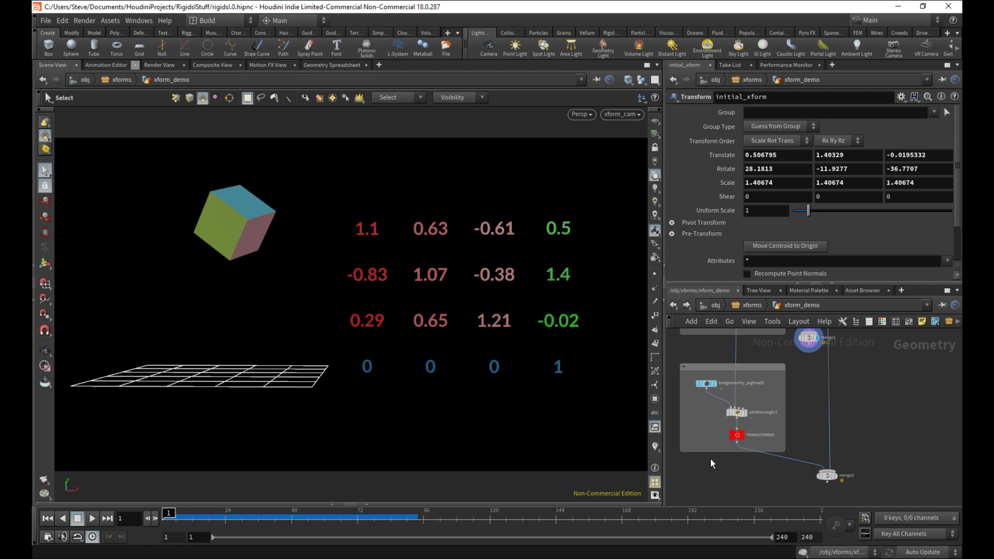
scroll(710, 458, up, 3)
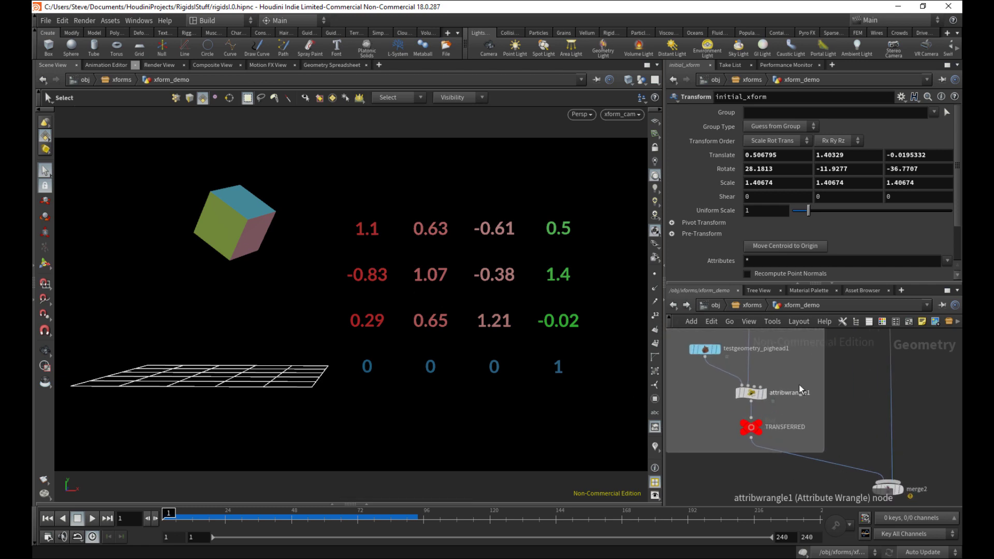
mouse_move(763, 357)
middle_down()
mouse_move(742, 437)
mouse_move(773, 353)
middle_up()
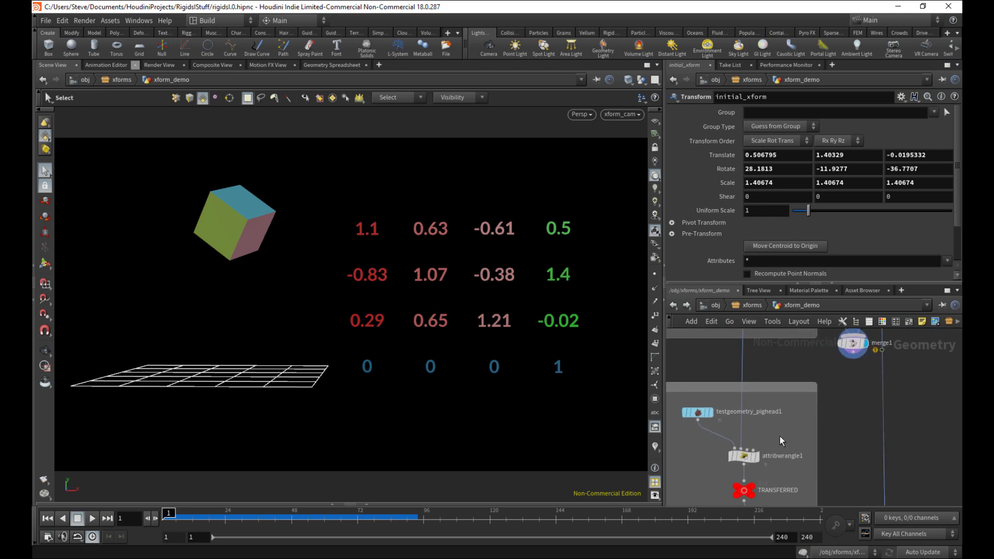
middle_drag(780, 436, 813, 437)
click(746, 413)
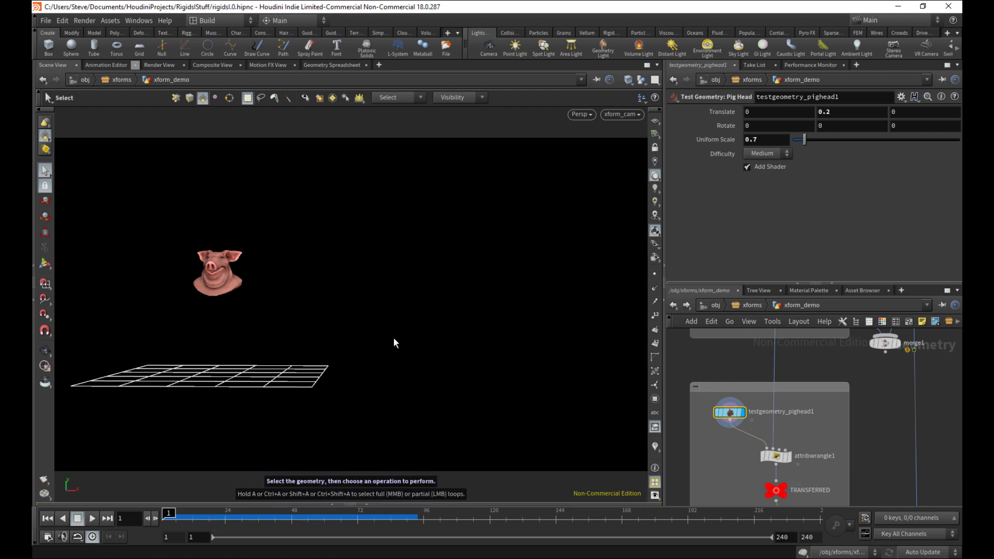
Step: Template the RESULT node as a wireframe beside the pig head and scrub to frame 20
middle_drag(773, 414, 745, 489)
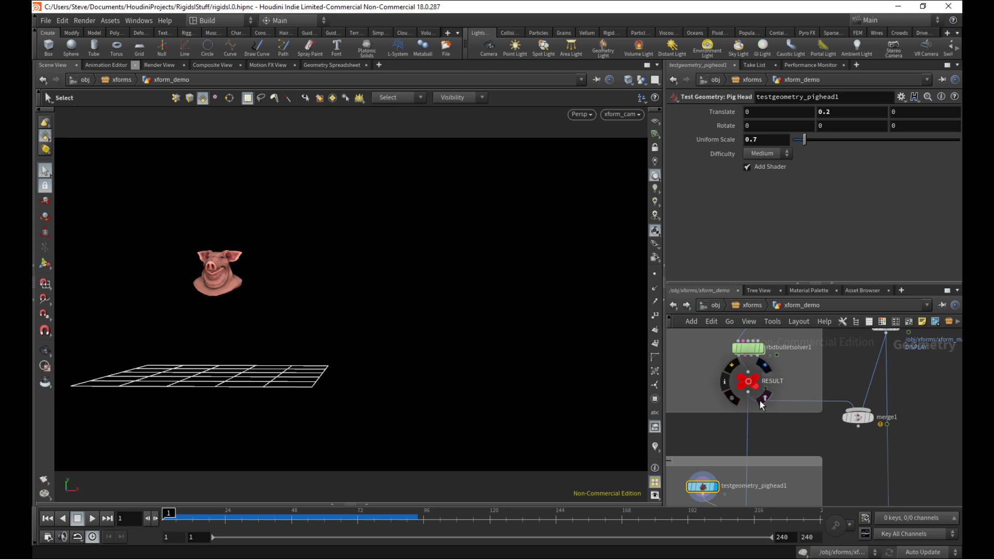
click(761, 403)
drag(193, 515, 214, 516)
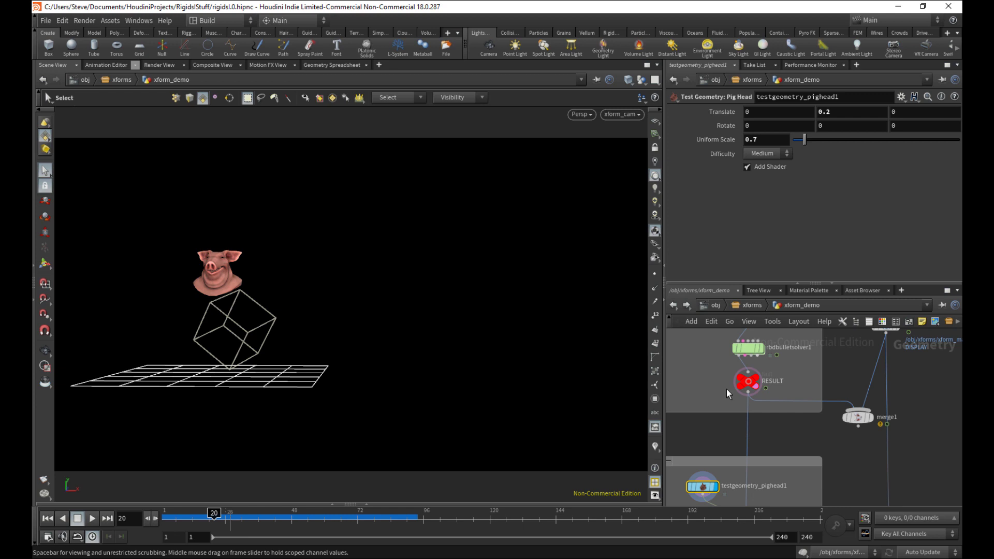
Step: Display merge1 to compare the falling cube and its matrix with the untransformed pig head
click(872, 418)
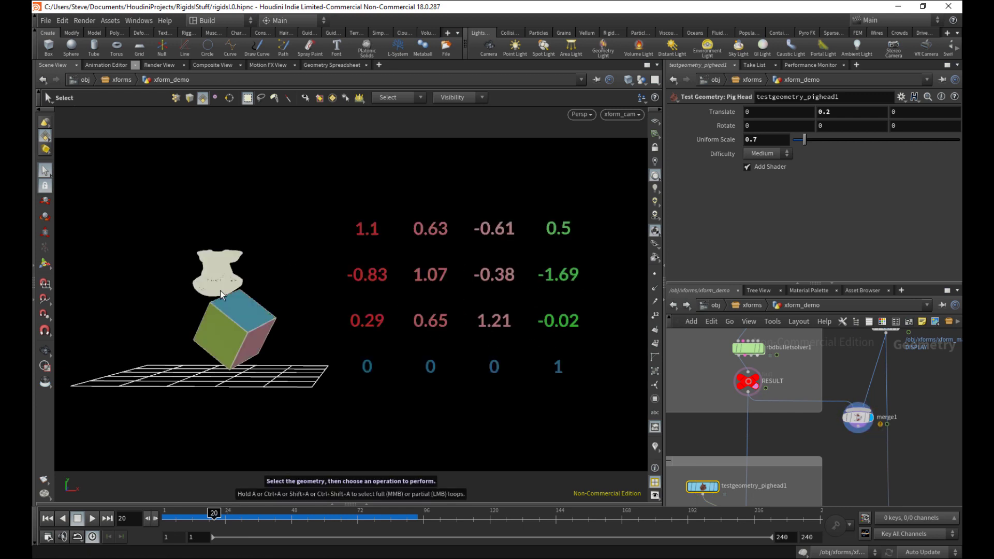
middle_drag(709, 429, 729, 425)
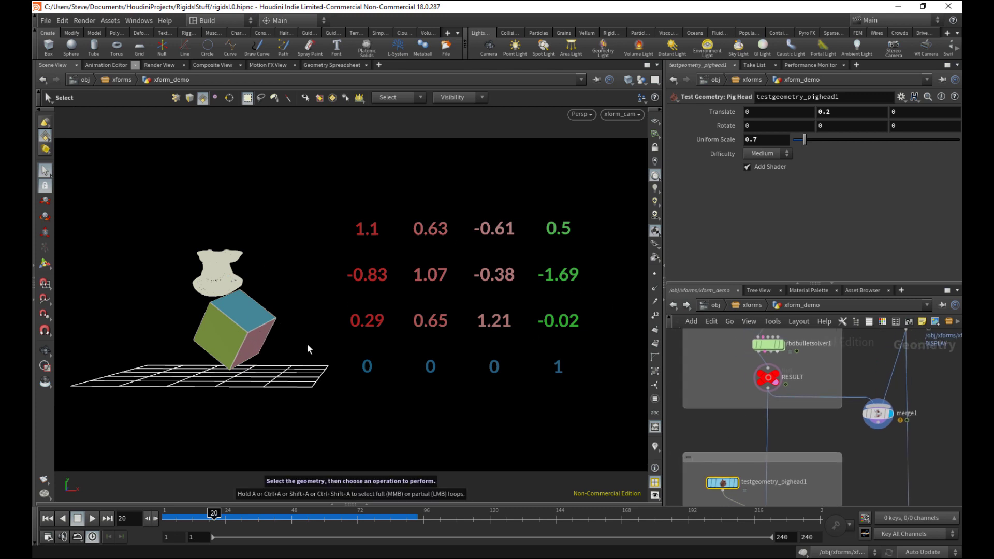
middle_drag(704, 425, 730, 421)
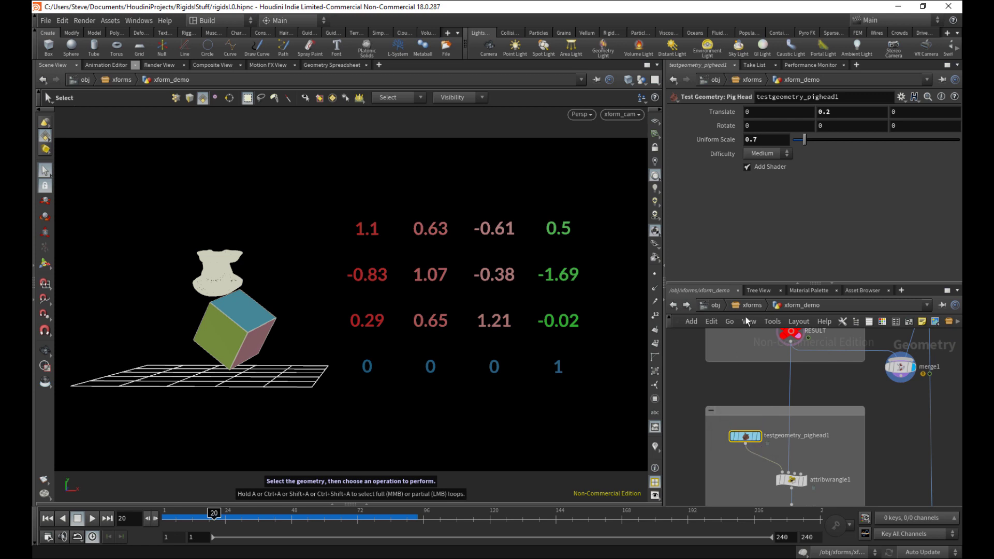
Step: Display and select attribwrangle1, scrub to frame 24 and back to 17 to compare the pig head with the cube wireframe
middle_drag(762, 487, 752, 440)
click(796, 434)
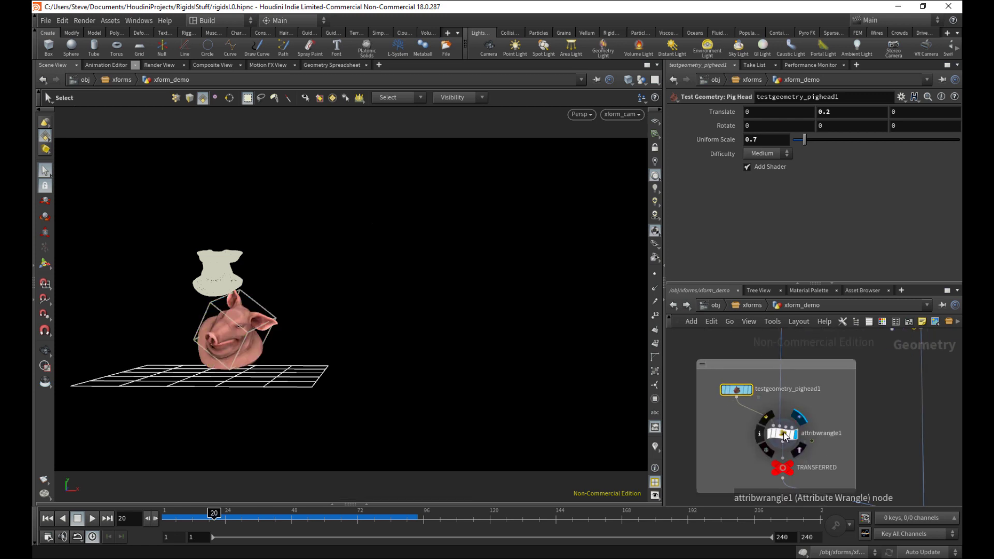
click(783, 434)
mouse_move(214, 512)
mouse_down()
mouse_move(155, 503)
mouse_move(244, 505)
mouse_move(202, 500)
mouse_move(225, 505)
mouse_up()
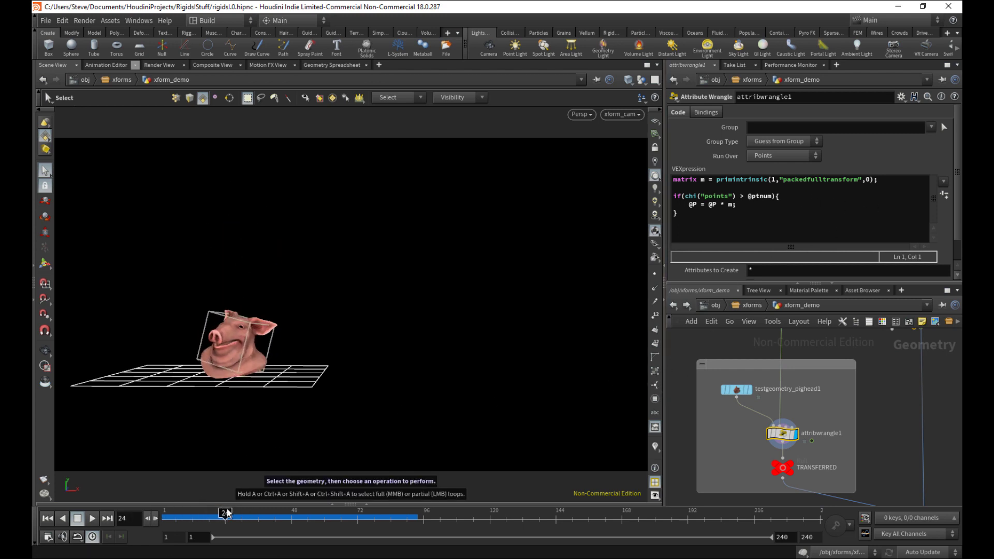
mouse_move(227, 513)
mouse_down()
mouse_move(290, 514)
mouse_move(195, 514)
mouse_move(228, 514)
mouse_move(206, 514)
mouse_up()
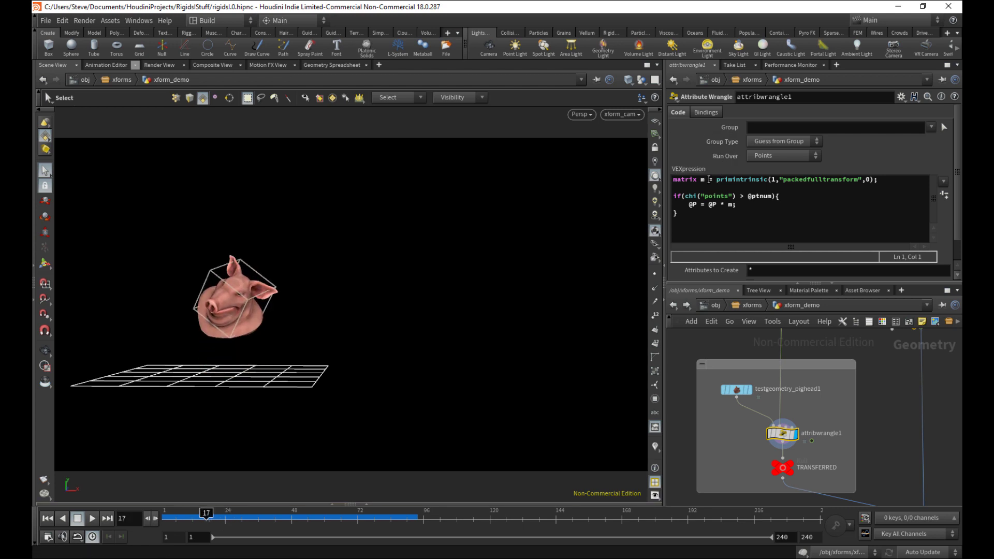
Step: Examine the wrangle's packedfulltransform matrix code and sweep its Points value from 0 up to 3260
drag(784, 180, 853, 181)
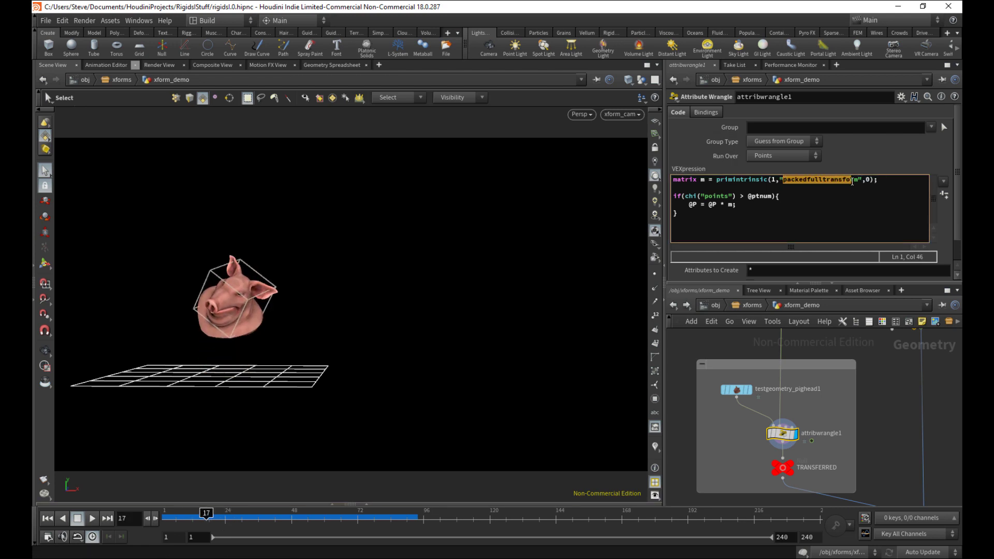
click(704, 179)
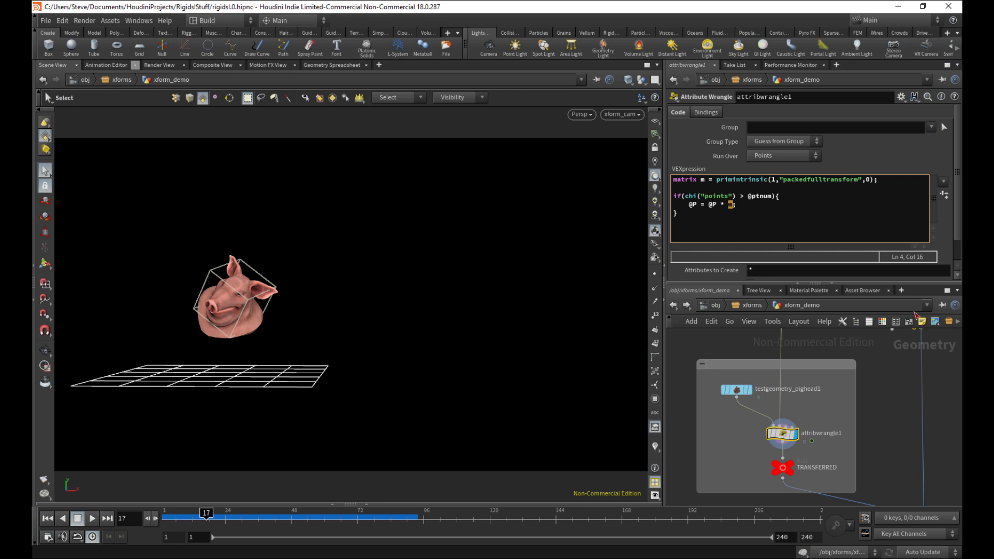
scroll(959, 209, down, 1)
middle_drag(723, 226, 704, 249)
middle_drag(497, 242, 838, 279)
drag(869, 274, 786, 273)
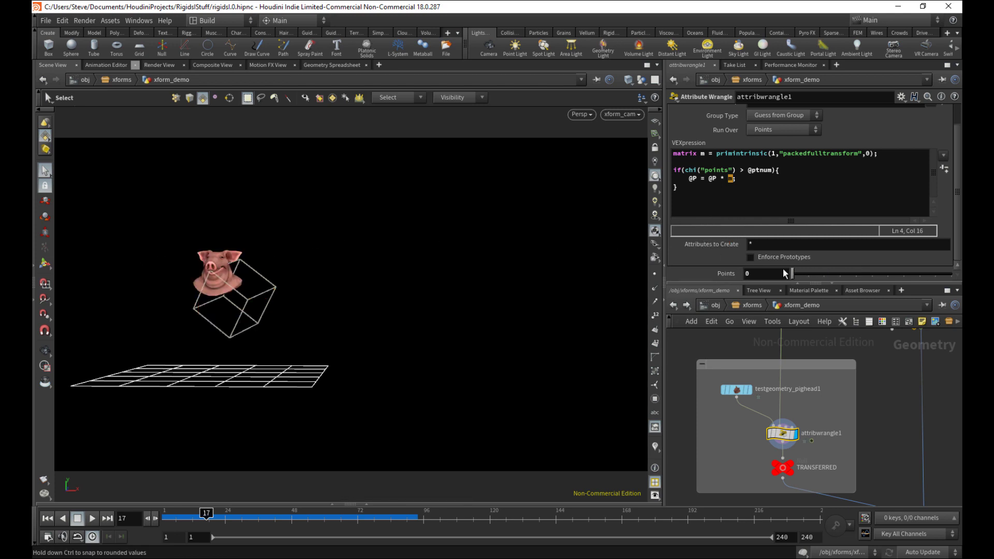
middle_drag(732, 272, 820, 257)
middle_drag(720, 275, 808, 248)
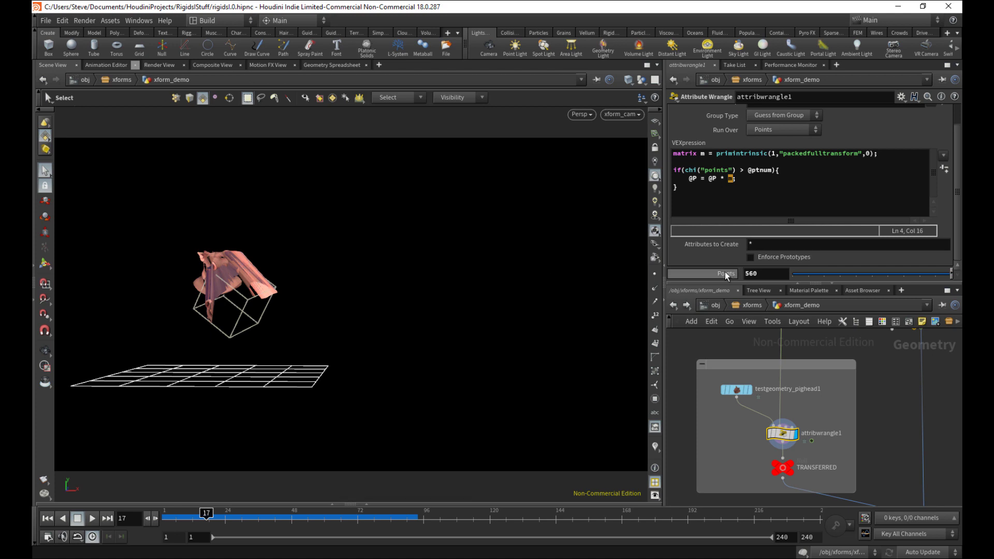
middle_drag(725, 274, 864, 243)
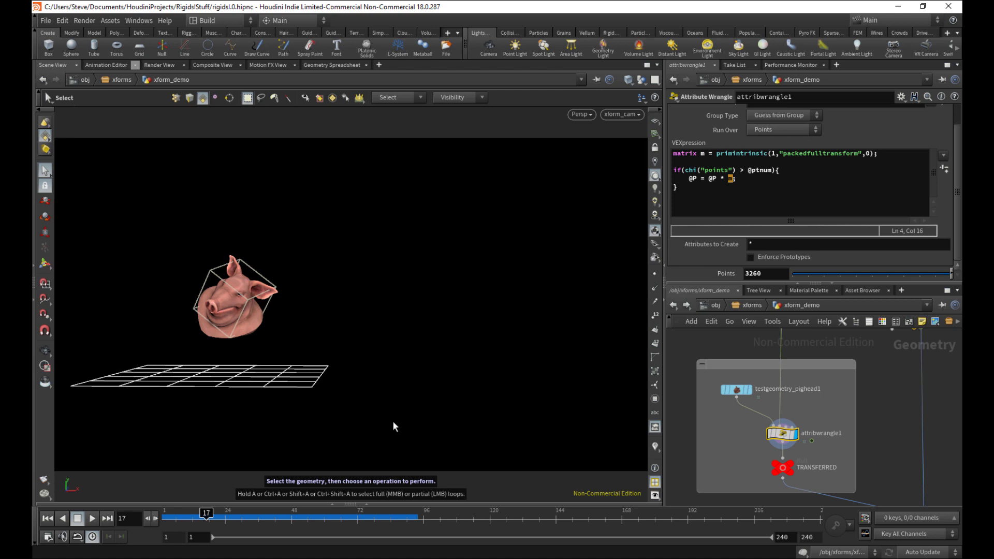
Step: Return to frame 1 and toggle the bypass of initial_xform on and off to compare the pig head's position
drag(207, 518, 164, 518)
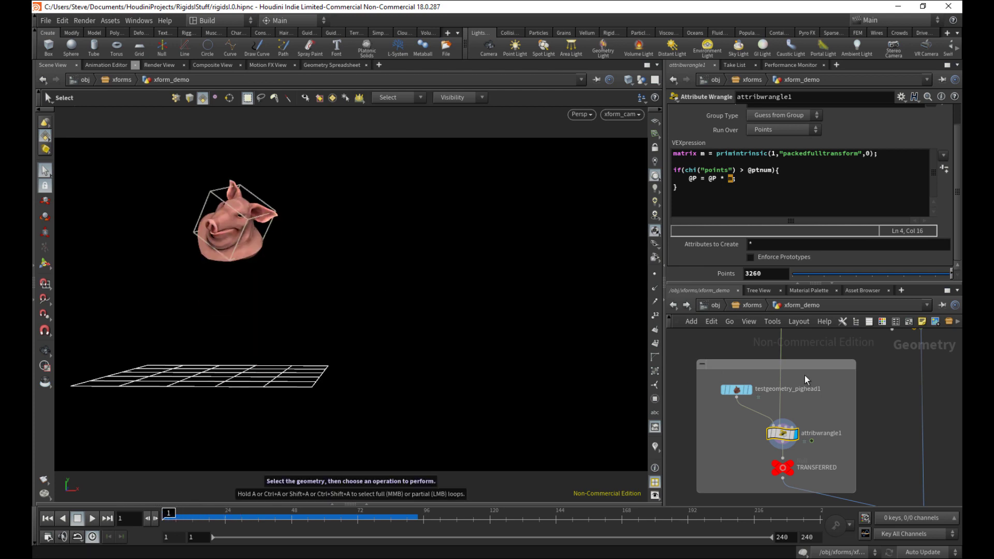
middle_drag(804, 375, 796, 498)
middle_drag(781, 408, 768, 484)
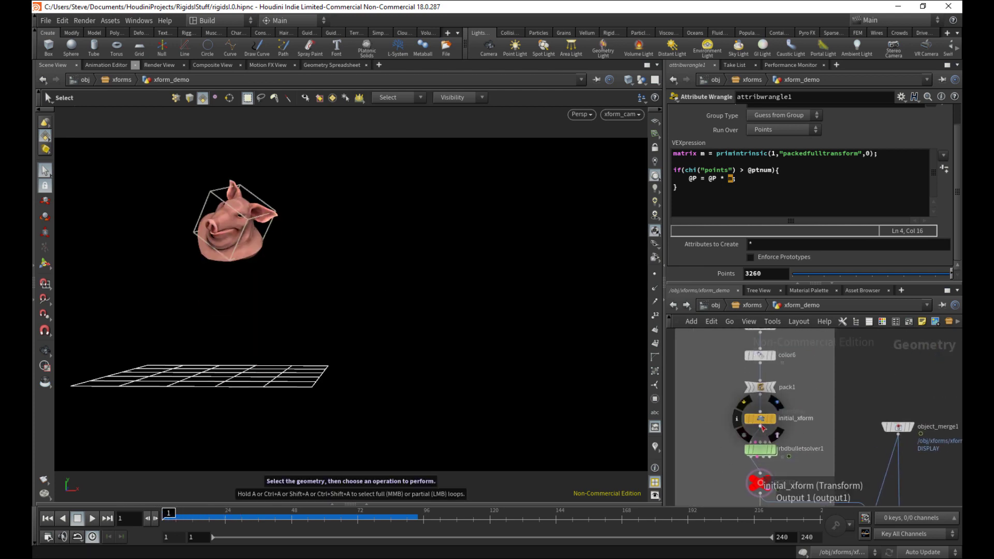
click(745, 403)
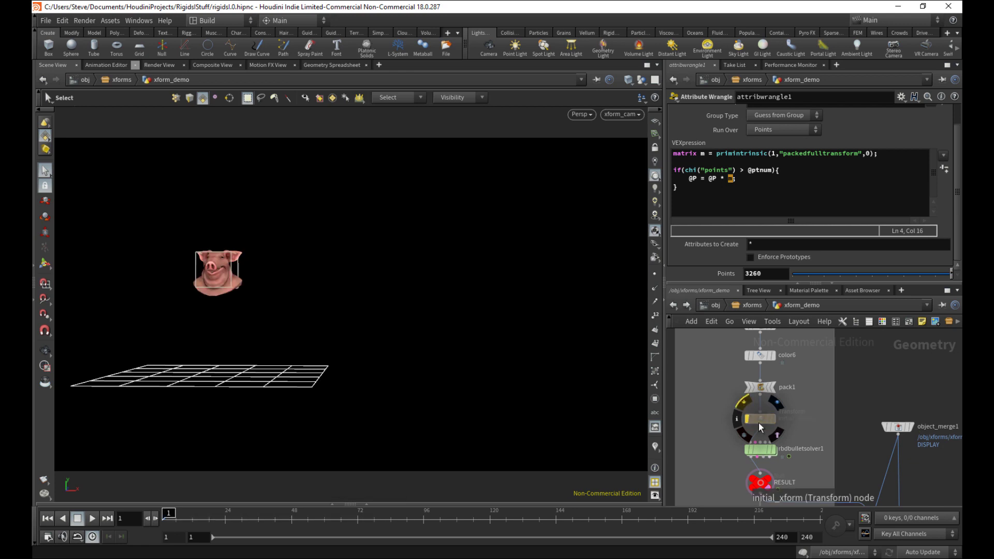
click(745, 403)
Step: Reset the scale and rotation of initial_xform to their defaults
click(760, 422)
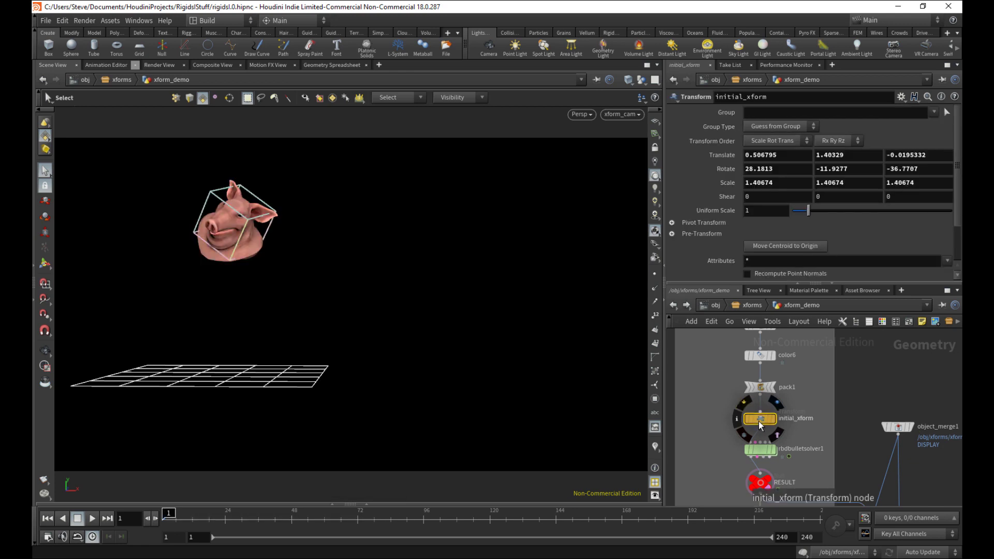
right_click(729, 182)
click(750, 340)
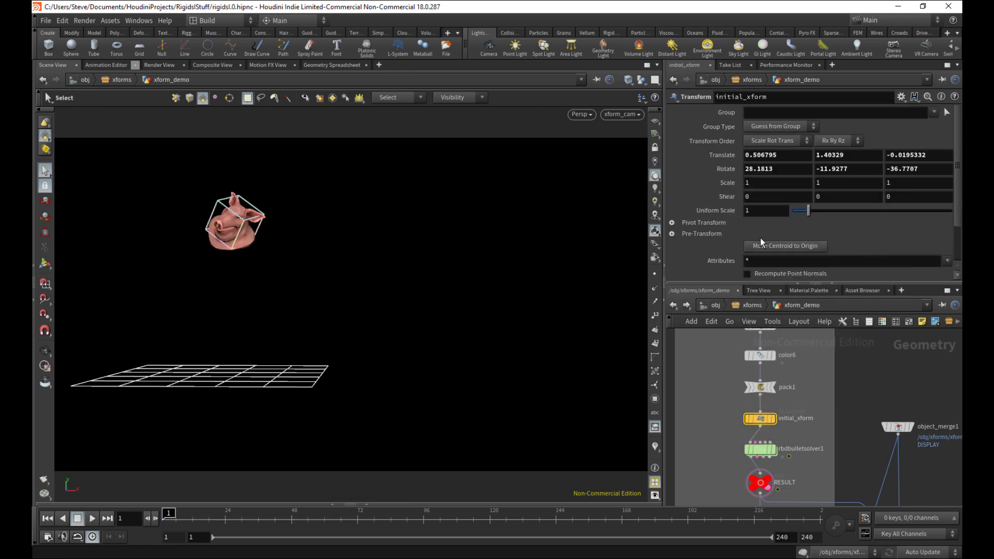
right_click(726, 169)
click(743, 335)
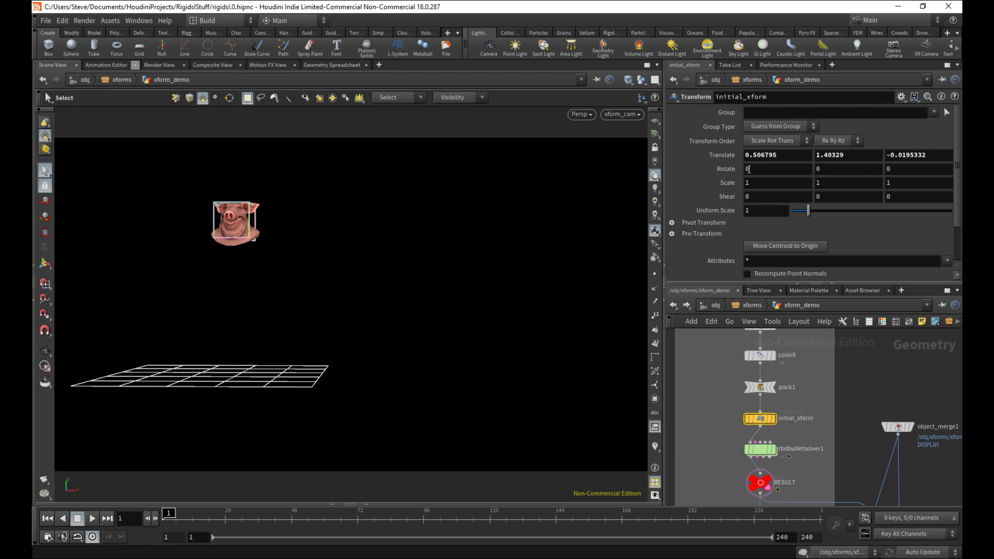
Step: Set initial_xform's scale to 2 on all axes, trying and reverting a 0.7 shear and a translate change
middle_drag(728, 183, 785, 189)
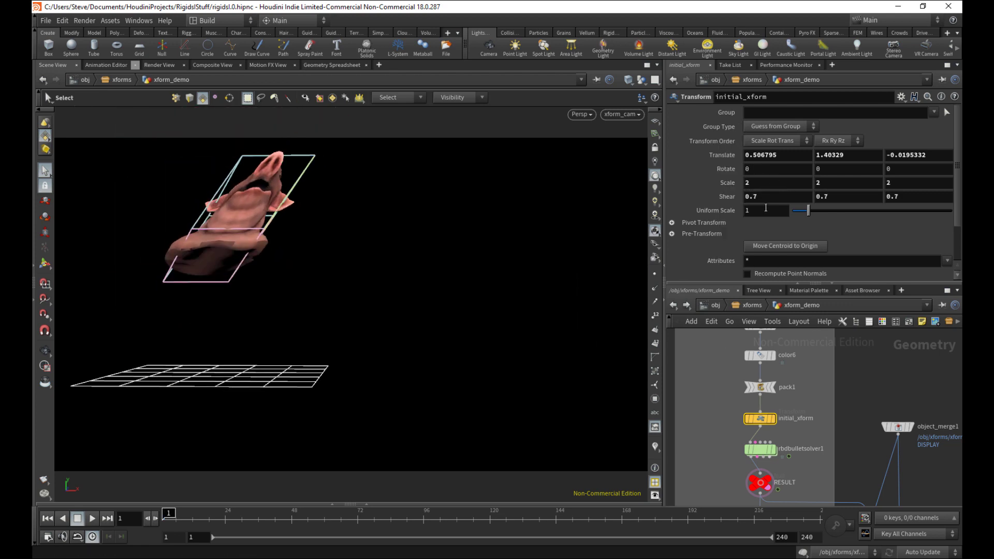
ctrl+middle_click(727, 196)
middle_drag(725, 154, 797, 155)
key(ctrl+z)
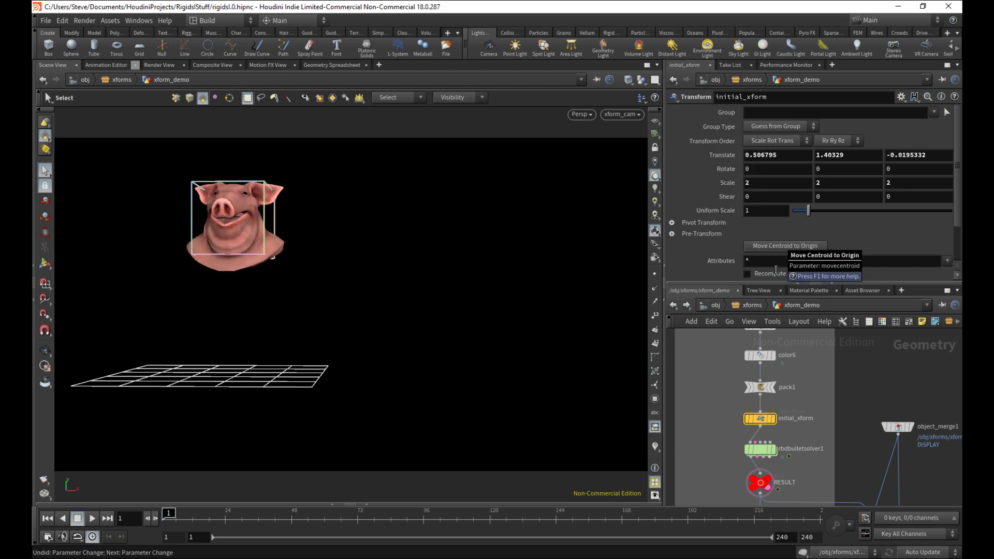
Step: Scrub the simulation back to frame 1 and display merge2 to show the transformed pig head beside the matrix
middle_drag(870, 423, 861, 340)
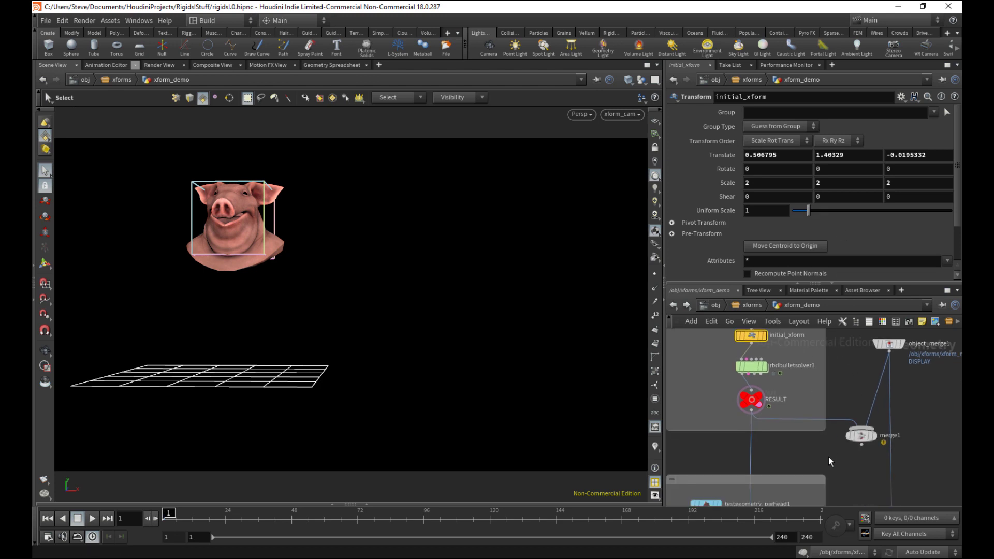
middle_drag(828, 457, 844, 444)
drag(192, 518, 169, 518)
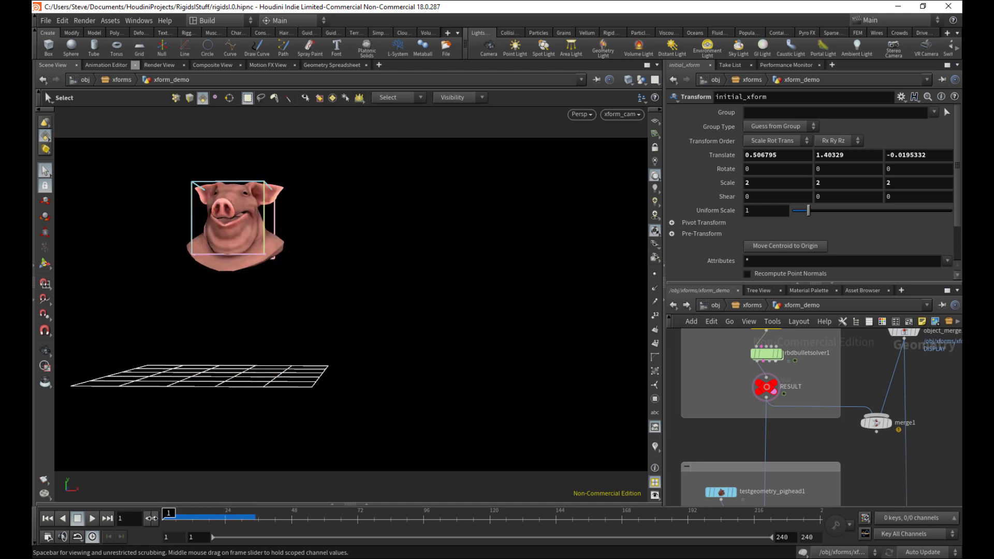
middle_drag(708, 425, 719, 306)
middle_drag(754, 479, 717, 395)
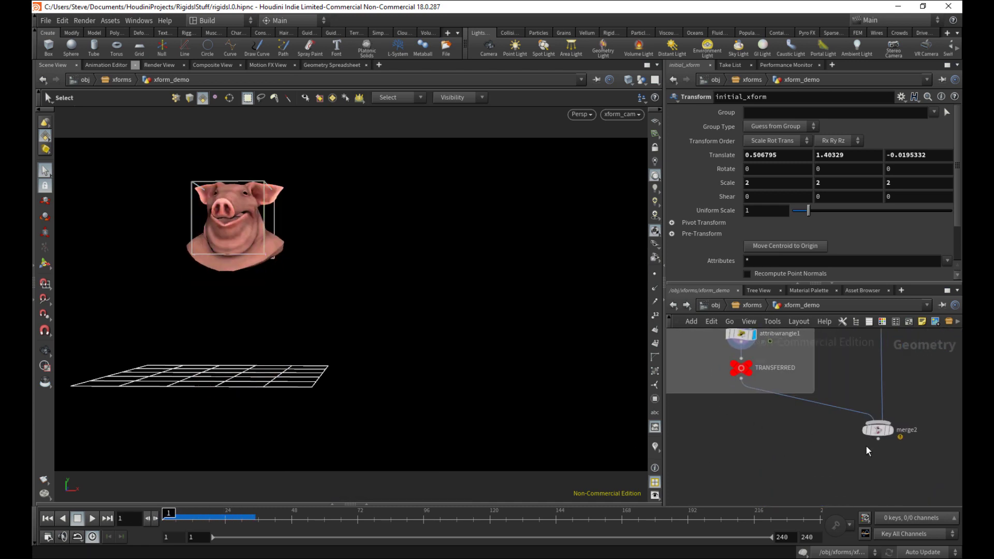
click(890, 432)
Step: Play and scrub the pig head's fall, comparing its motion with the matrix values, and replay it from frame 1
click(92, 518)
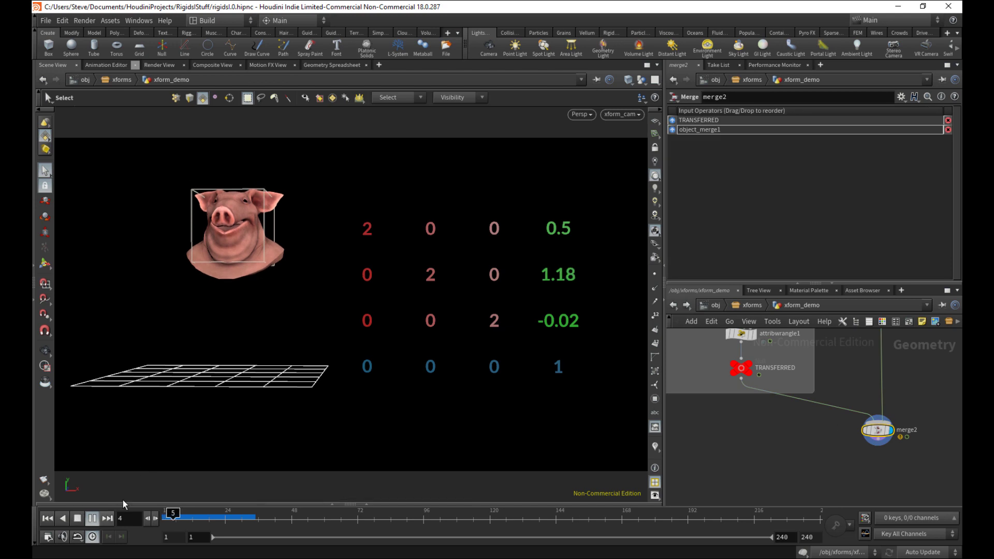
drag(244, 517, 167, 511)
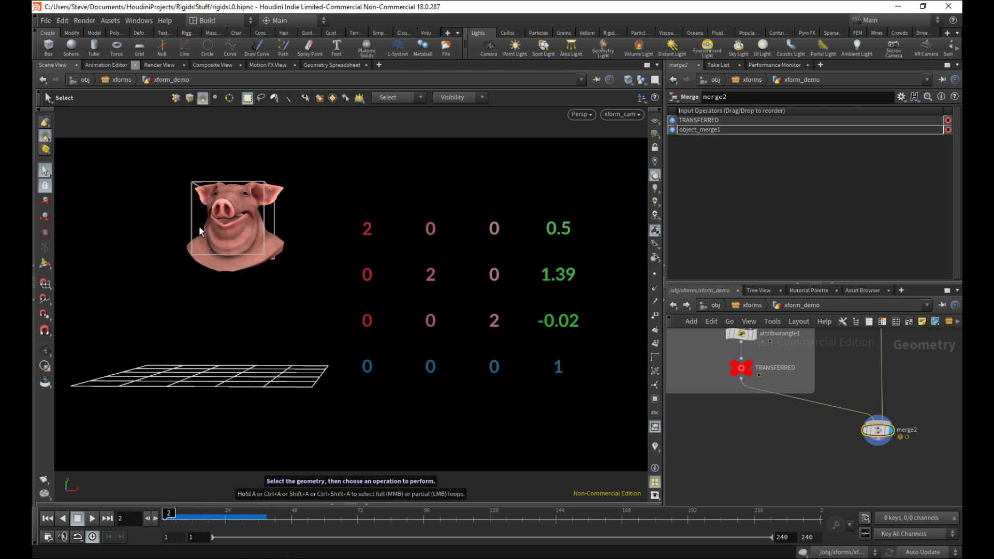
drag(182, 514, 239, 513)
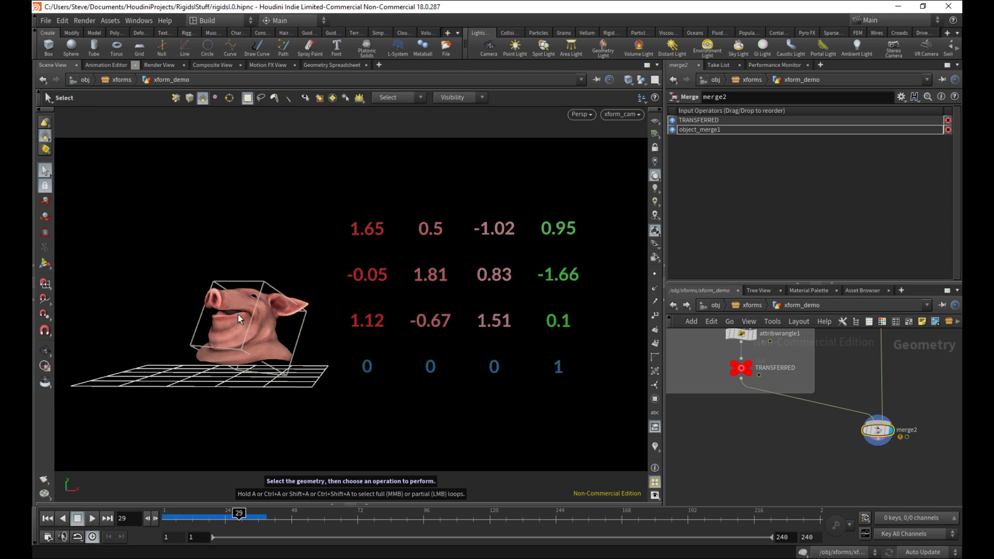
drag(212, 513, 272, 512)
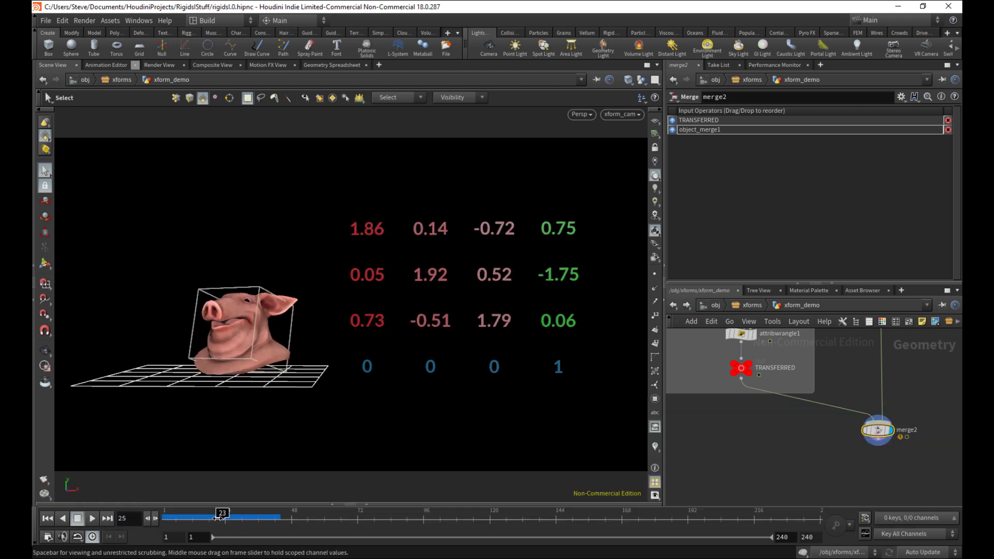
drag(192, 515, 156, 518)
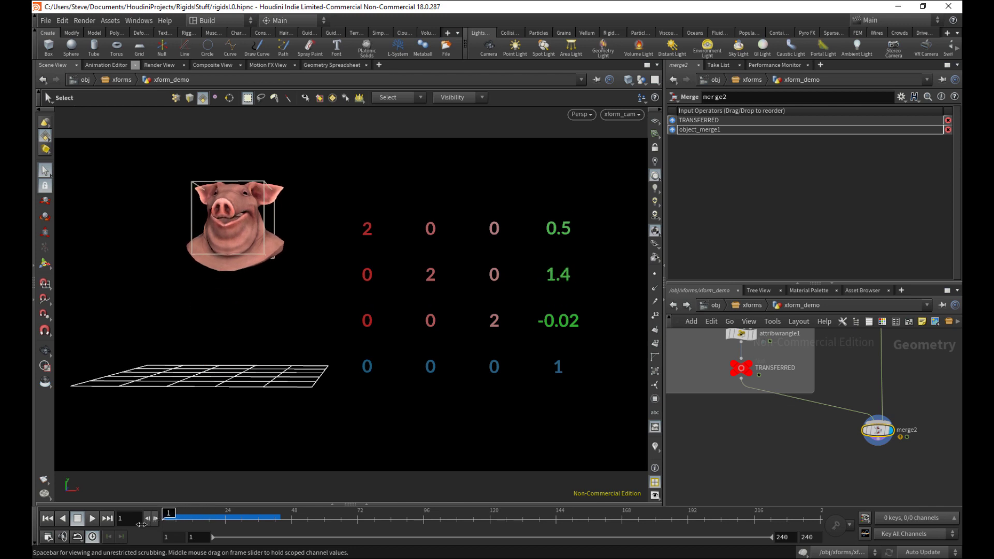
click(92, 519)
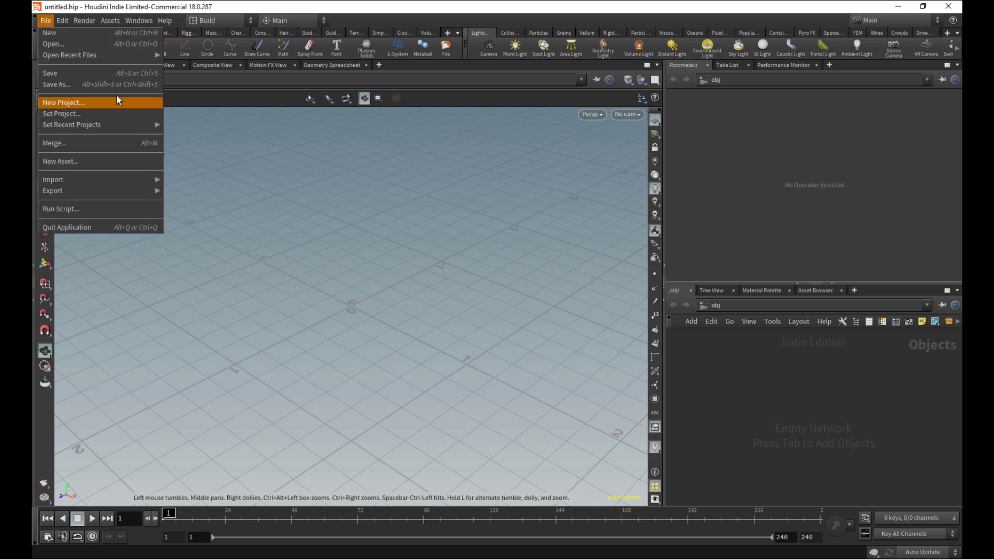
Step: Create a new project named RigidsIv2 with the default project path and folders
click(90, 104)
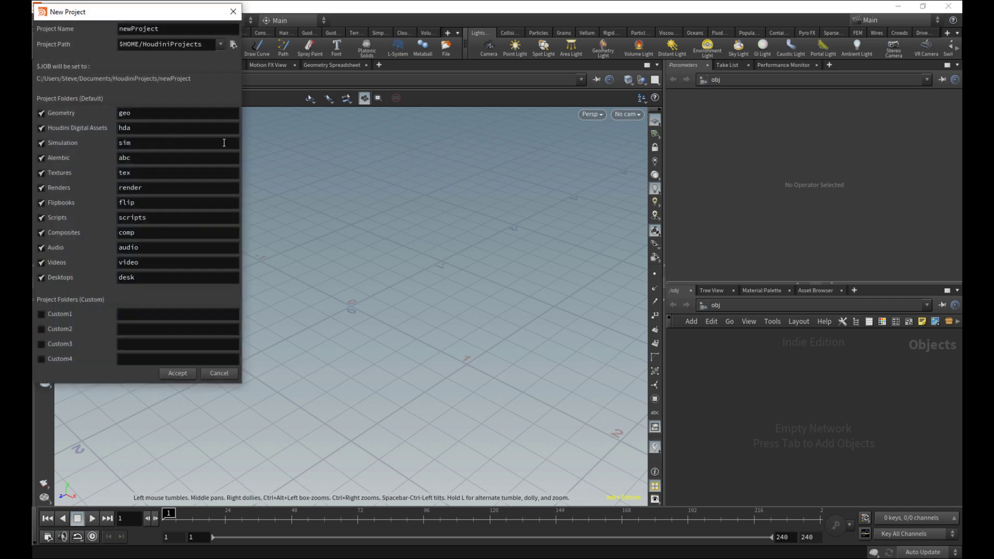
drag(179, 29, 62, 21)
text(Ri)
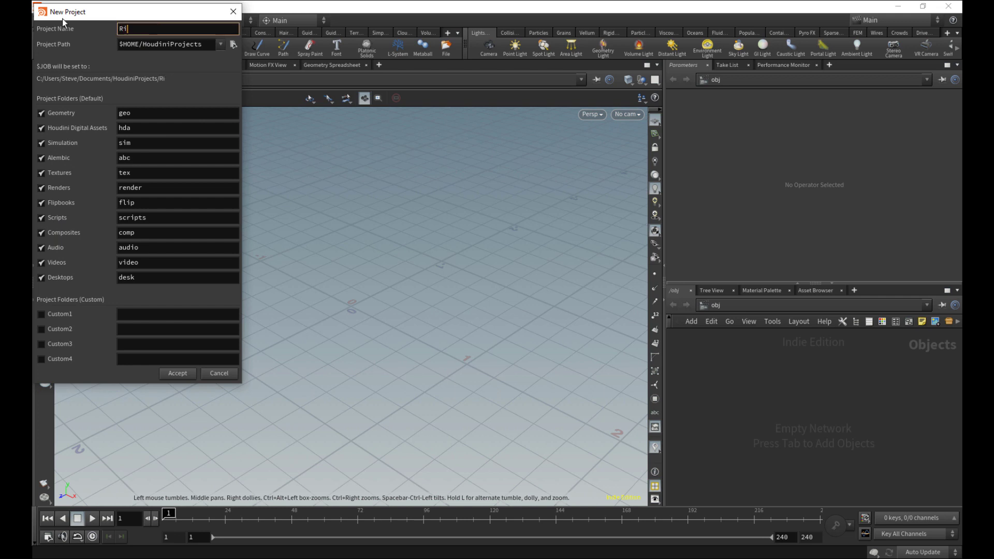
text(gidsIv2)
click(177, 373)
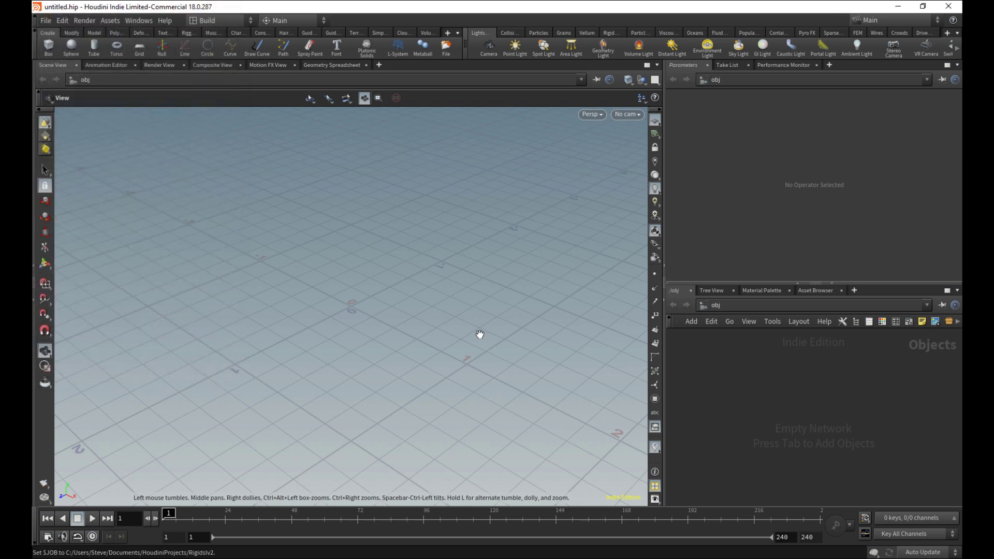
Step: Save the empty scene in the project's $JOB folder as rigids1v2.0
click(48, 20)
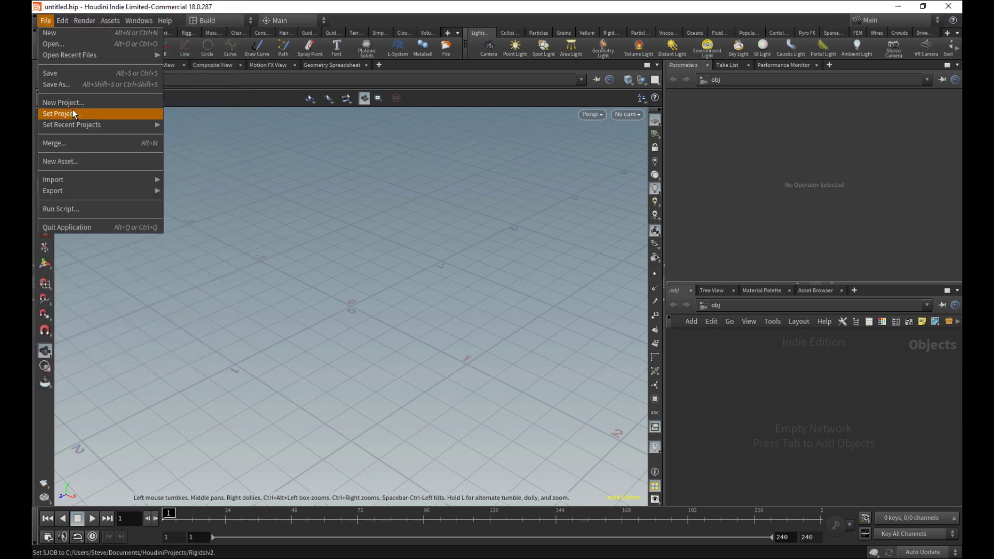
click(72, 82)
drag(187, 264, 119, 256)
text(ri)
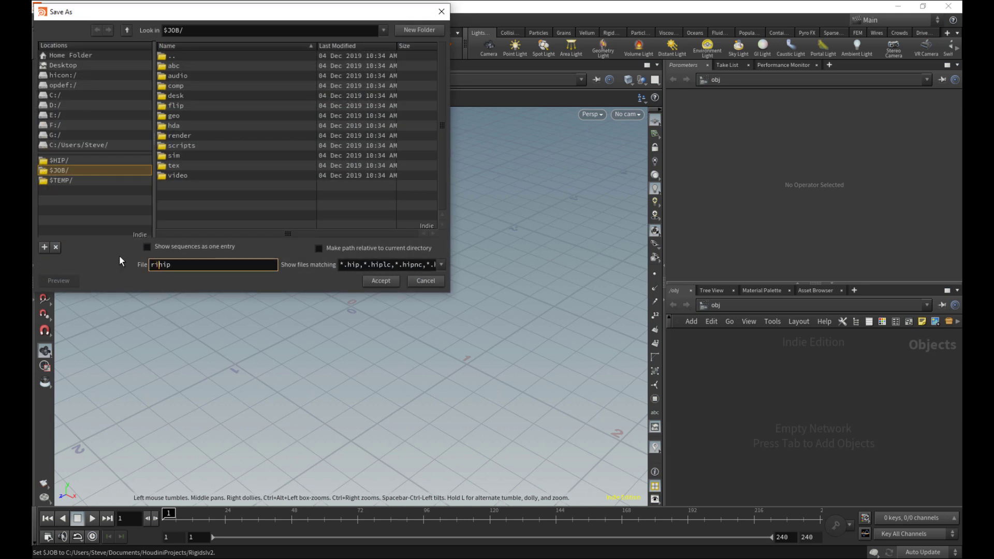
text(gids)
text(_v1)
text(.0)
key(Return)
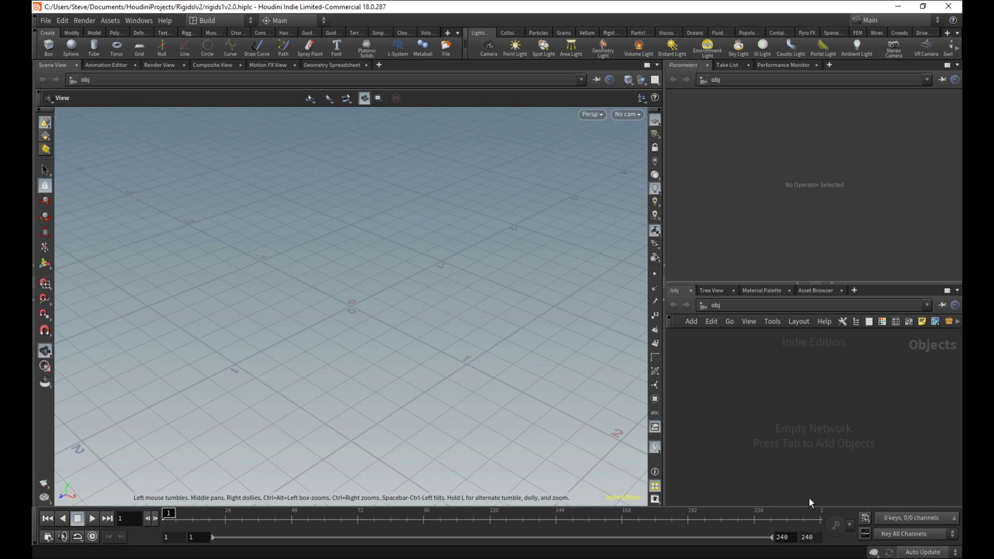
Step: Set the animation's end frame to 96 and save the scene
click(51, 539)
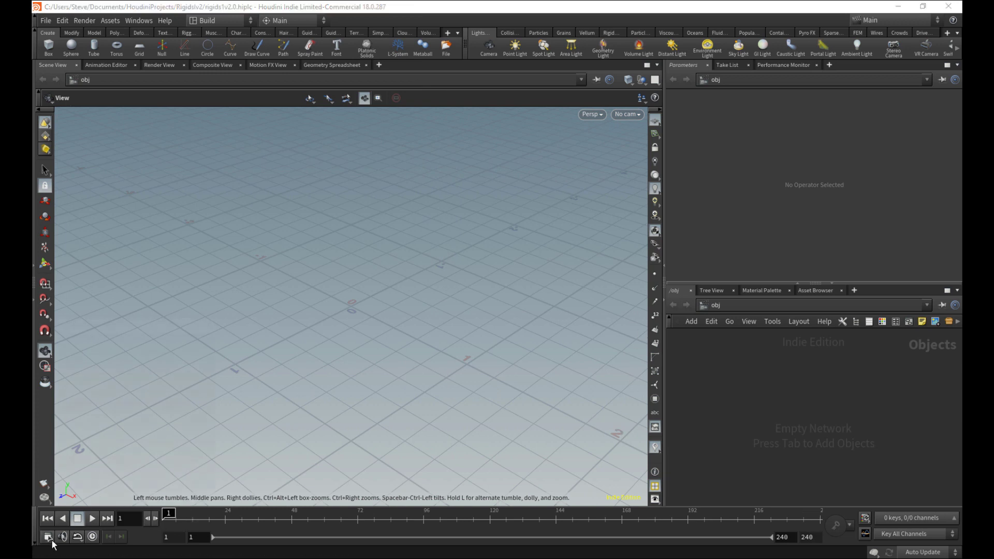
text(96)
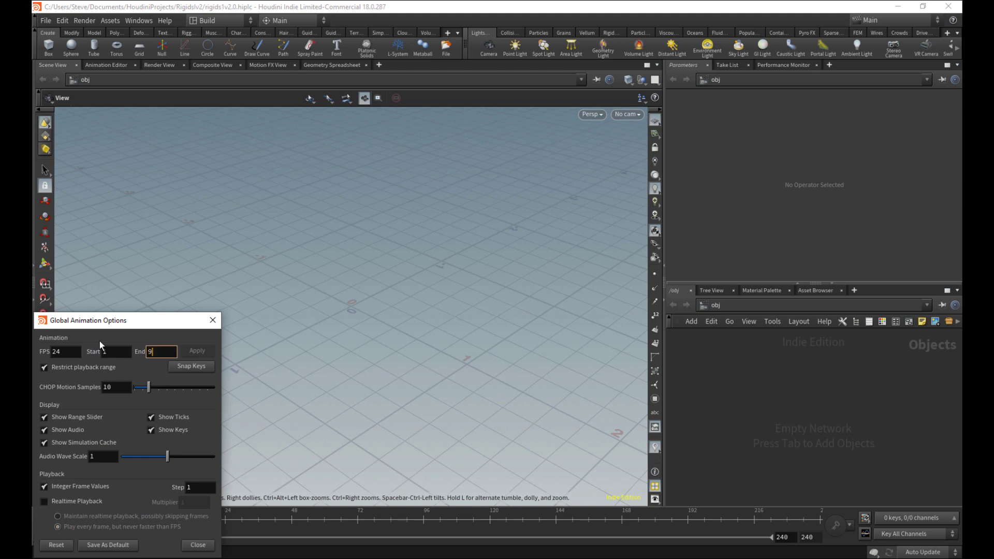
key(Return)
click(197, 353)
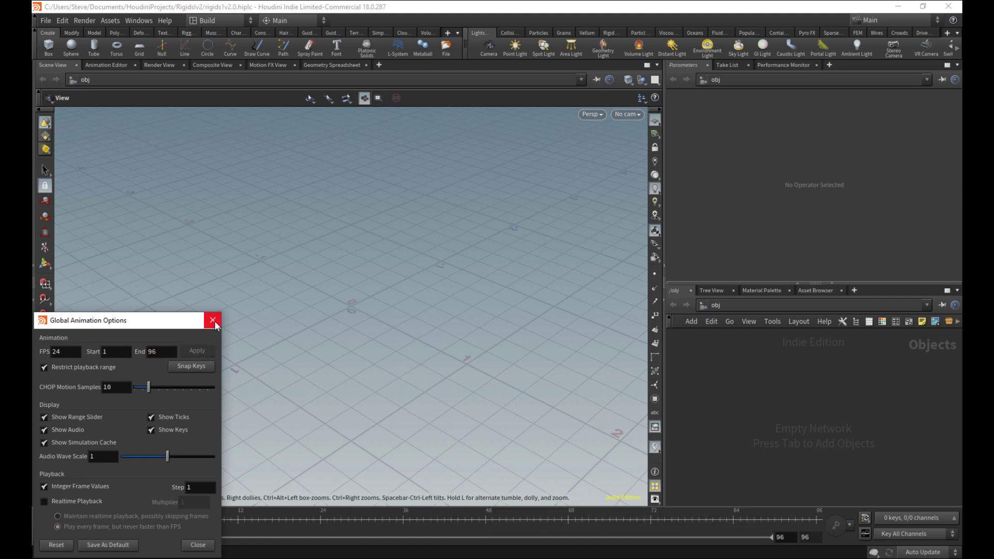
click(212, 320)
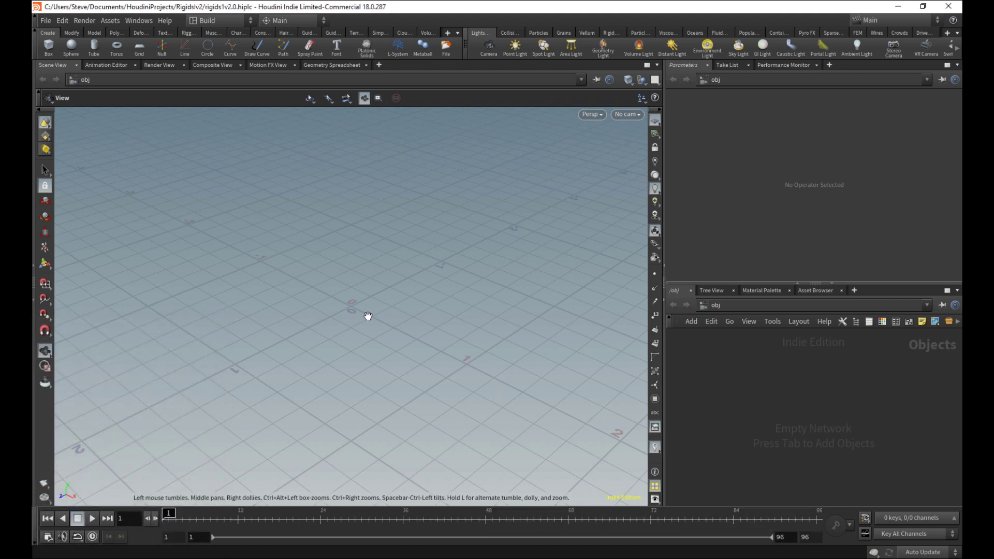
key(ctrl+s)
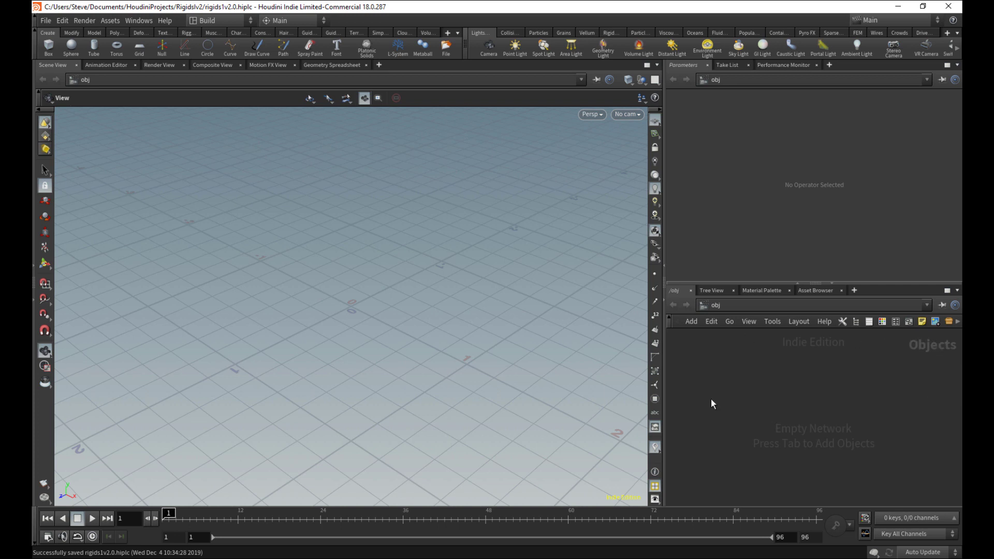
Step: Add a Geometry object to the empty obj network and position it in the middle
key(Tab)
text(geo)
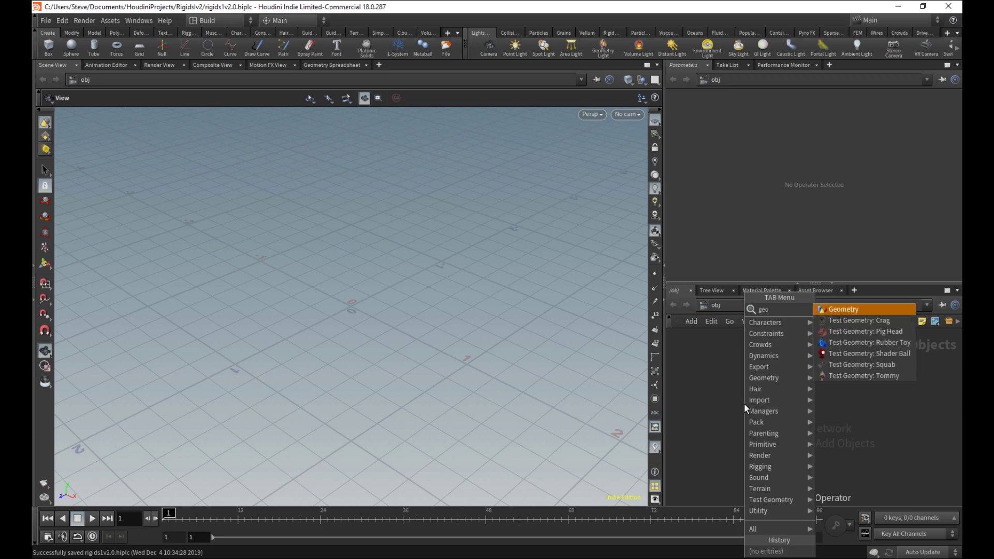
key(Return)
click(745, 403)
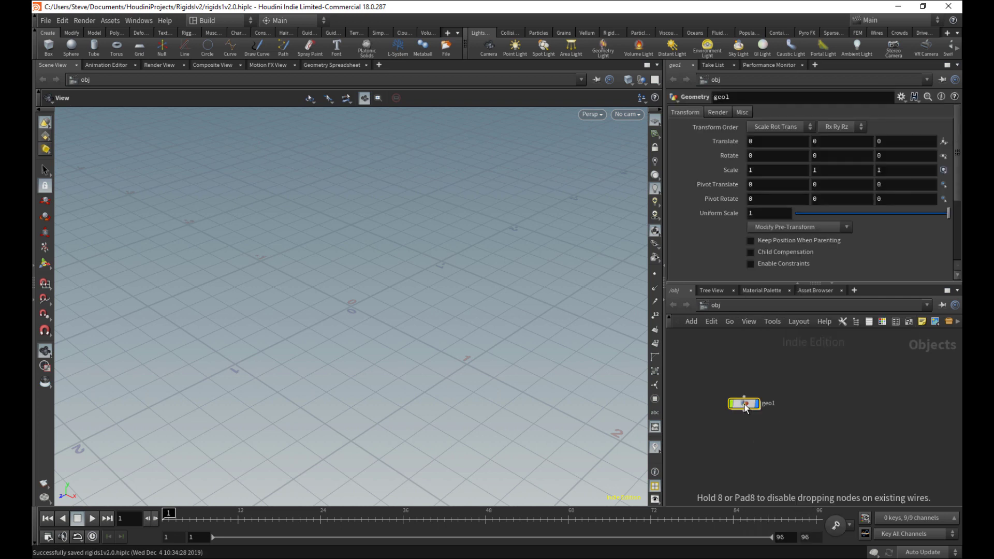
drag(747, 407, 766, 419)
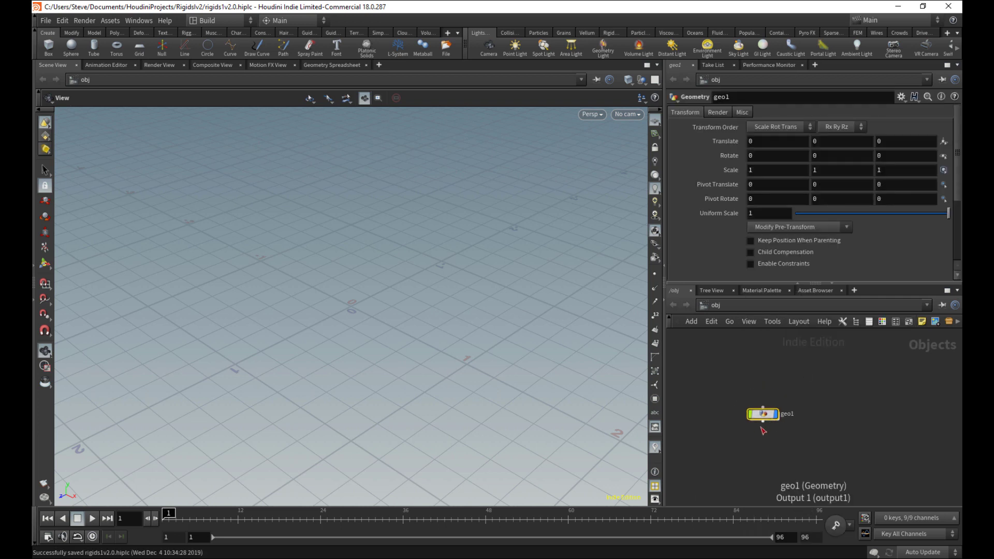
Step: Rename the geometry object as the_sim and go inside its network
double_click(787, 414)
double_click(792, 414)
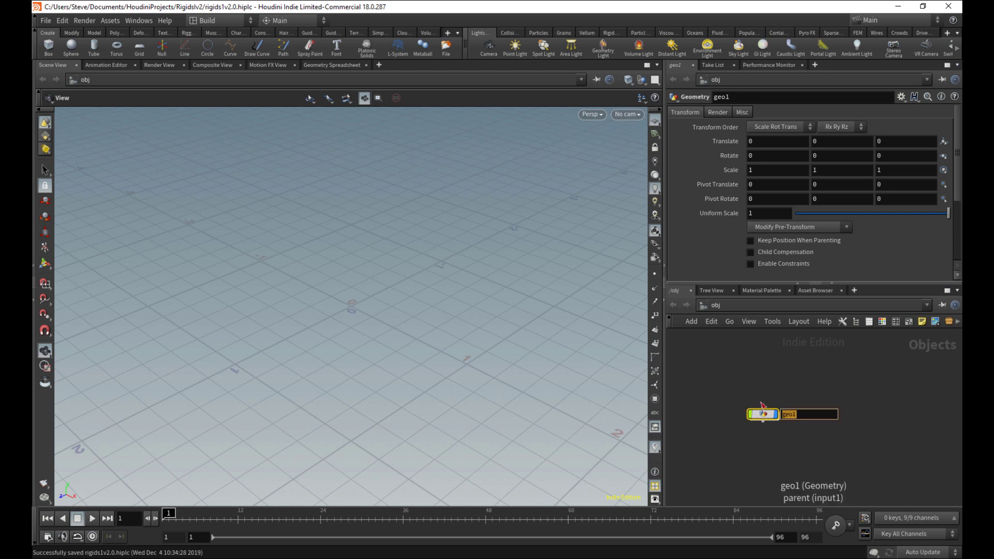
text(the_sim)
key(Return)
key(Return)
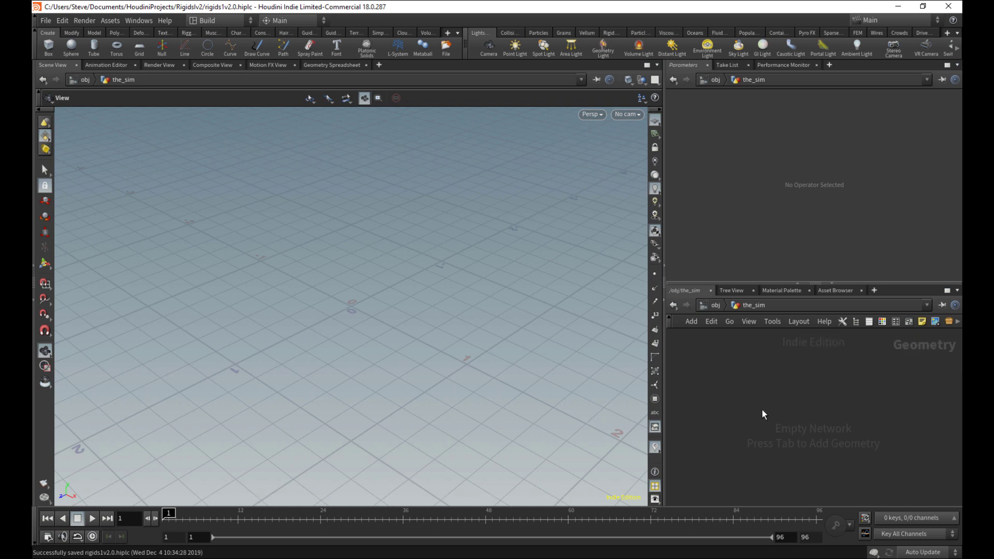
key(Tab)
click(689, 386)
key(Tab)
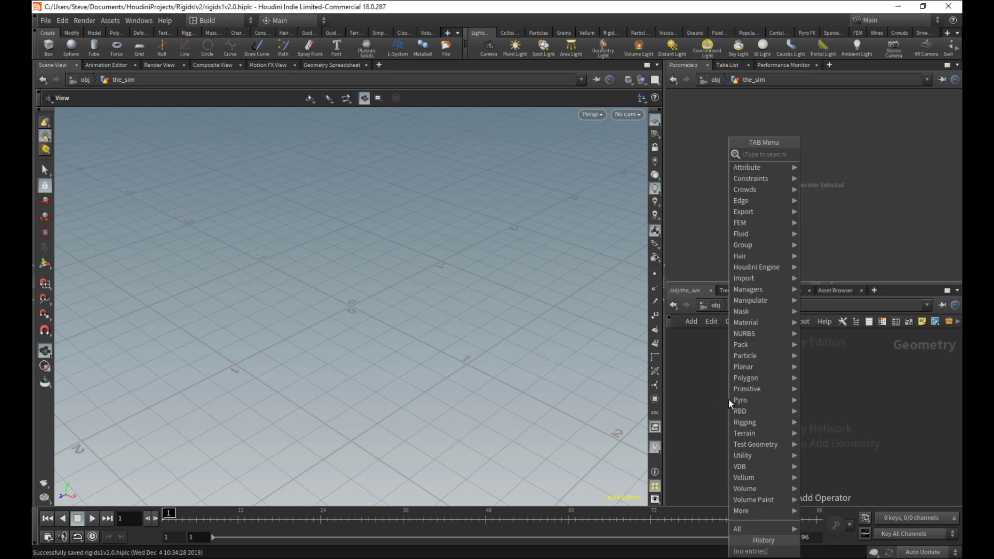
text(pi)
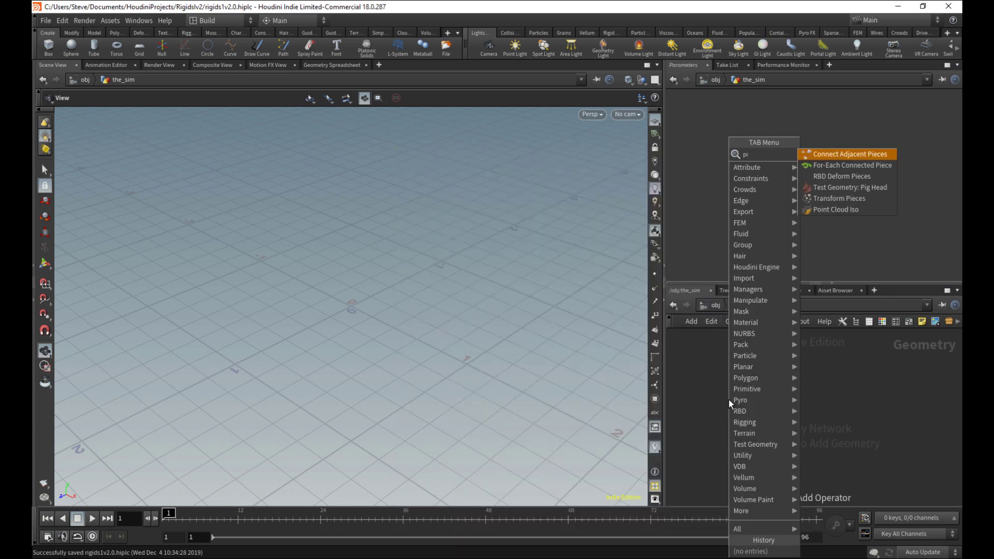
key(Escape)
key(Tab)
text(io)
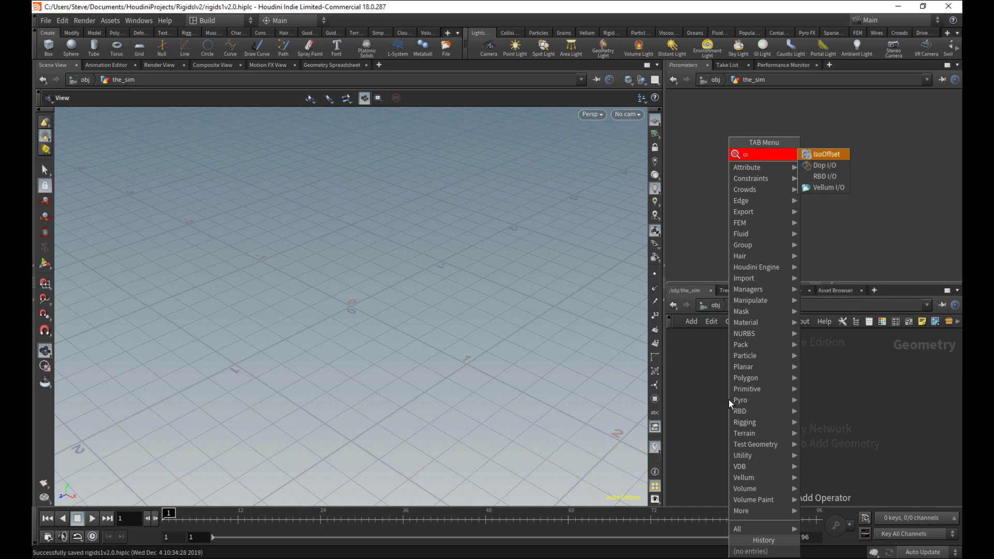
key(Escape)
Step: Add a Test Geometry: Pig Head node to the the_sim network
key(Tab)
text(pig)
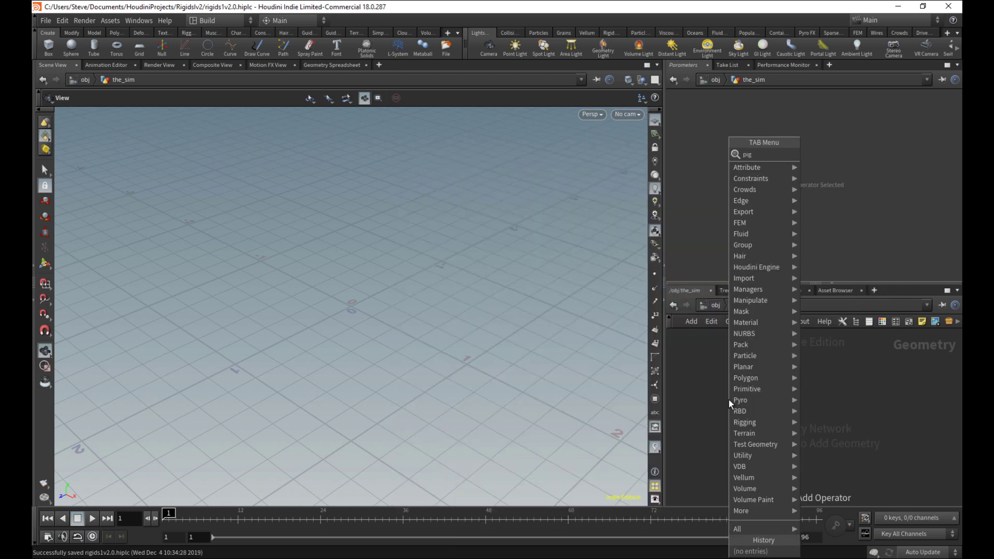
key(Return)
click(729, 399)
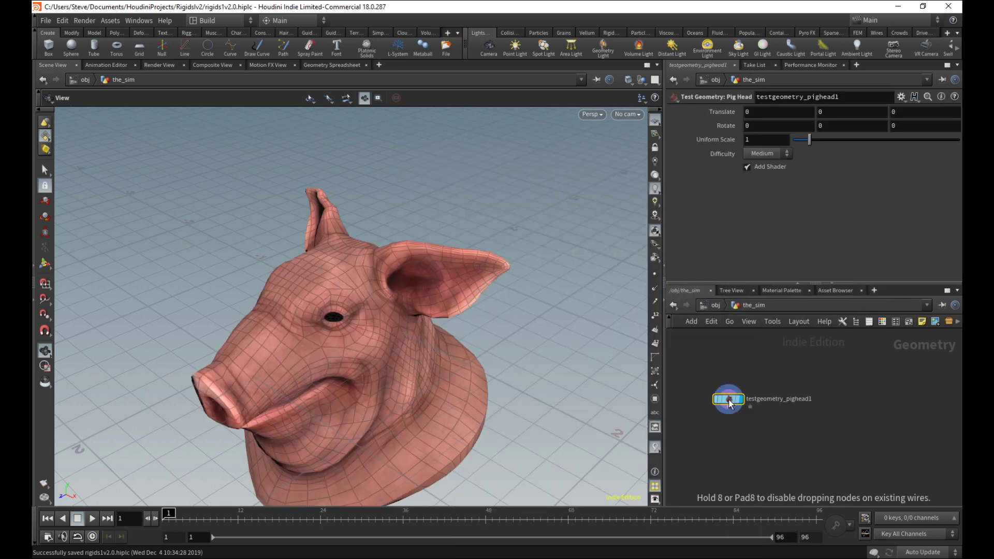
right_drag(557, 311, 502, 317)
drag(502, 318, 484, 302)
middle_drag(746, 446, 771, 438)
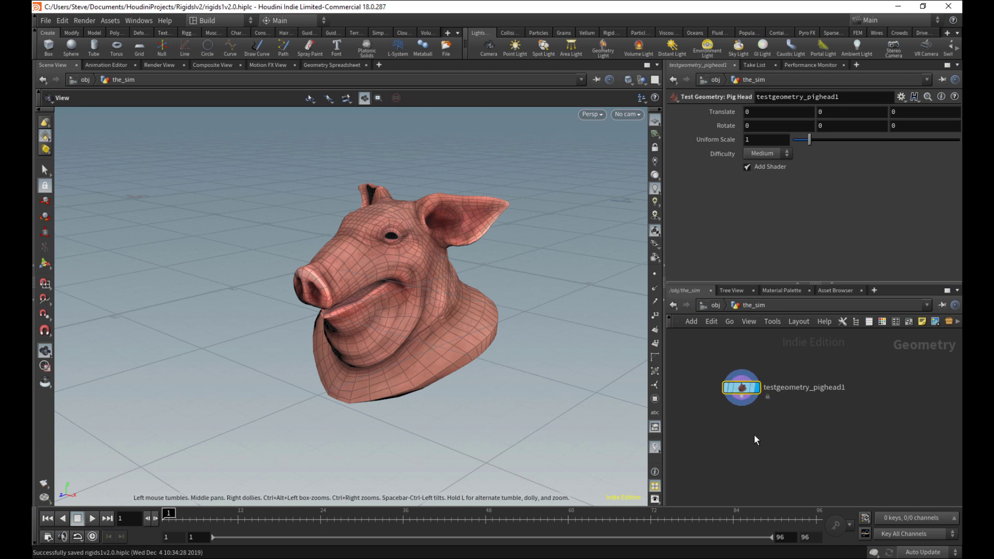
key(Tab)
text(as)
key(BackSpace)
key(BackSpace)
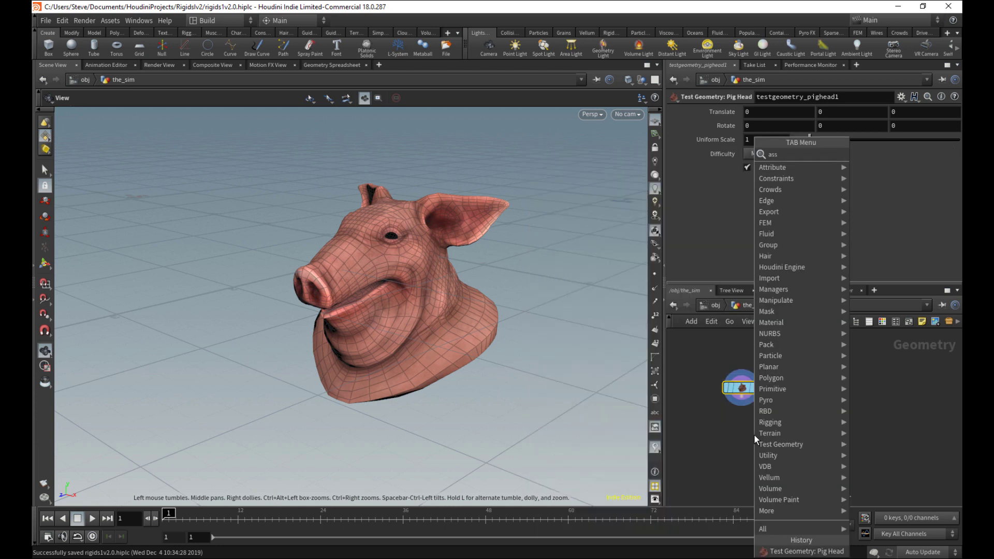
key(Escape)
Step: Add an Assemble node below the pig head, wire the pig head into it and display its result
key(Tab)
text(as)
key(Return)
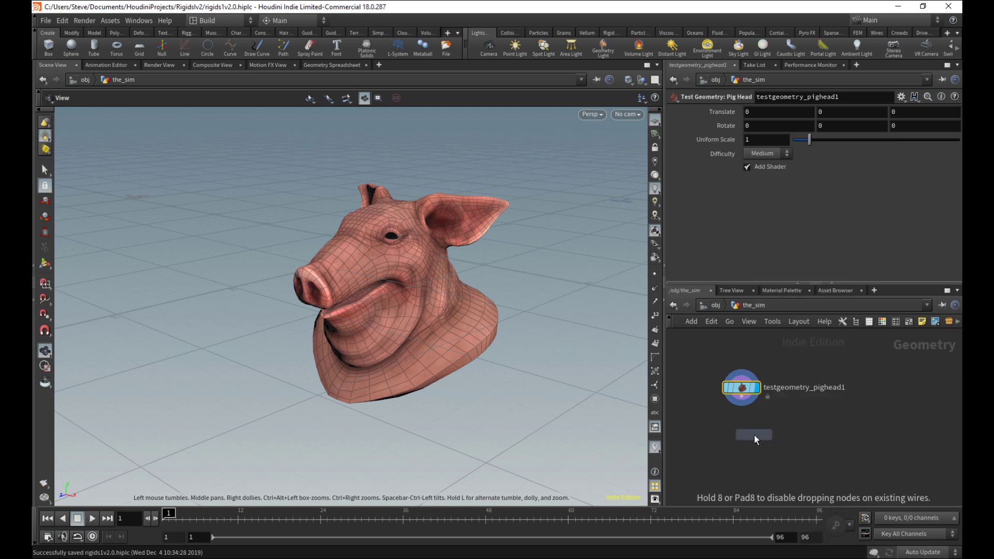
click(754, 434)
drag(741, 397, 742, 427)
click(758, 428)
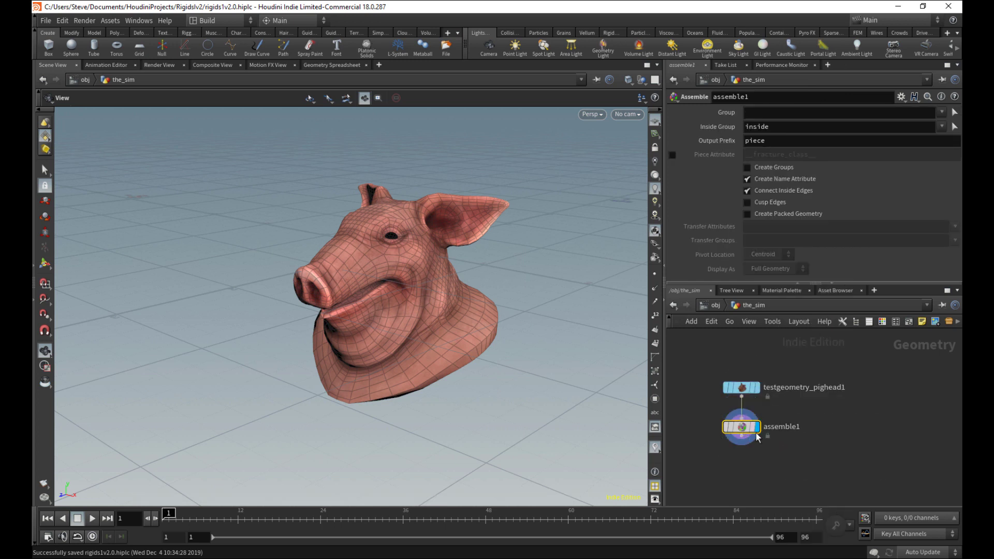
Step: Turn on Create Packed Geometry for the assemble1 node
double_click(743, 427)
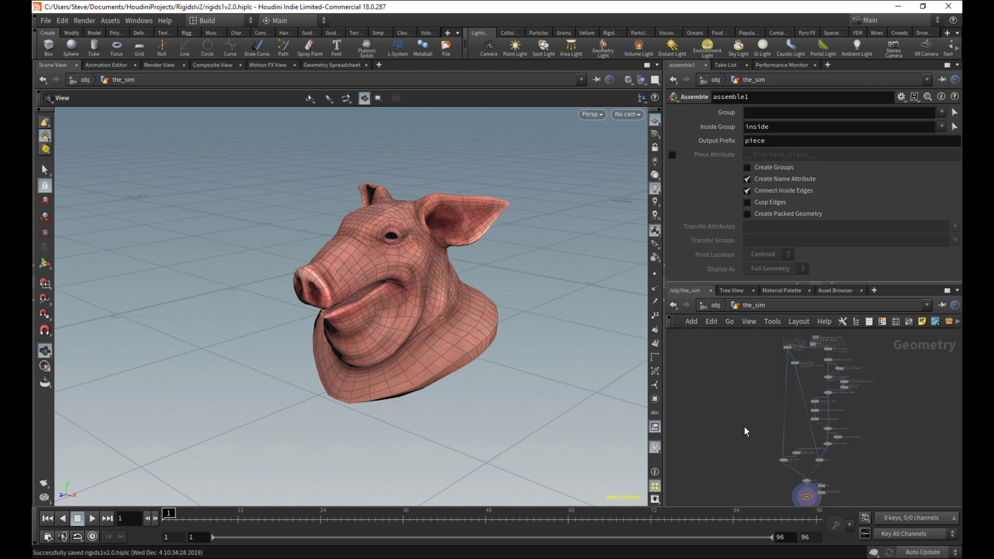
click(673, 305)
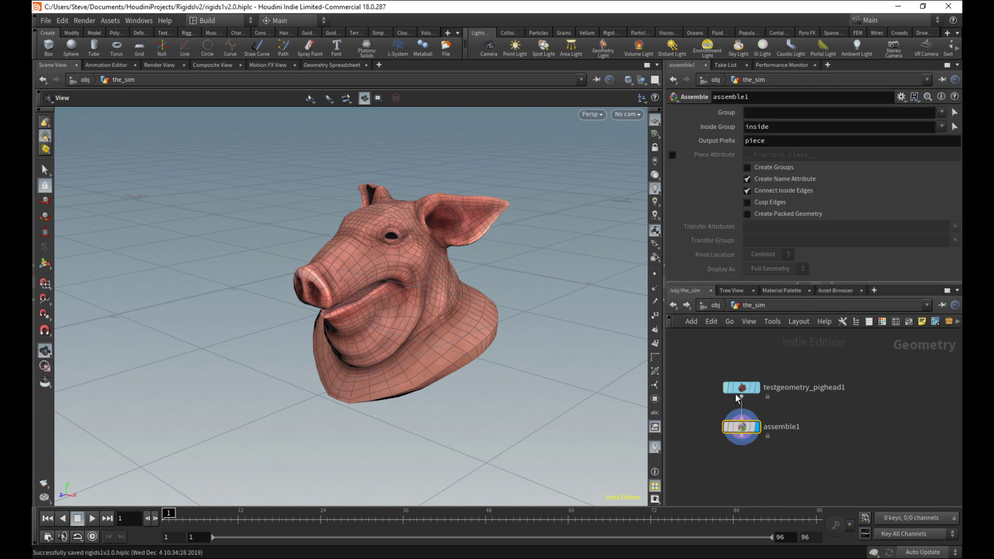
click(792, 214)
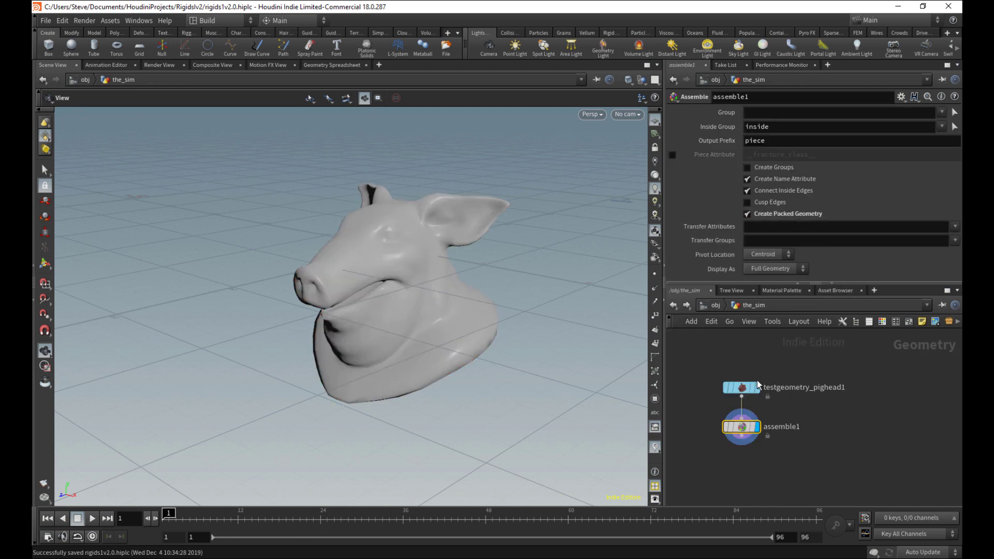
Step: Examine the packed pig head and open the node information of assemble1
mouse_move(757, 389)
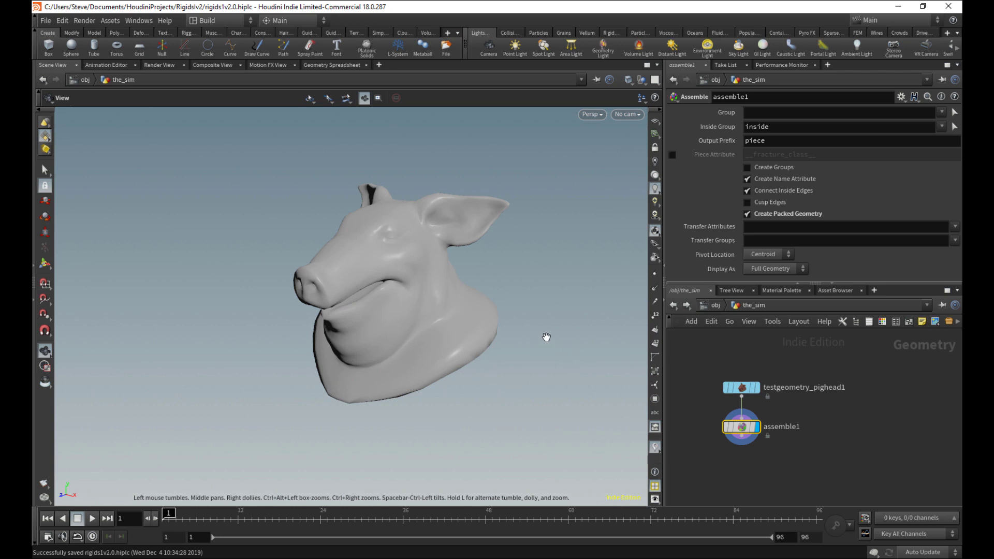
drag(484, 333, 523, 316)
mouse_move(745, 438)
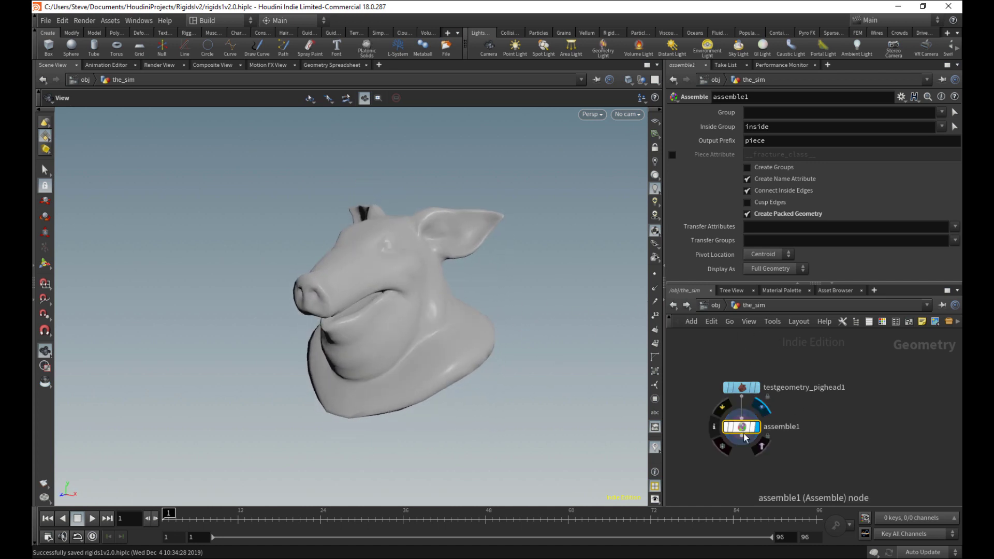
click(714, 427)
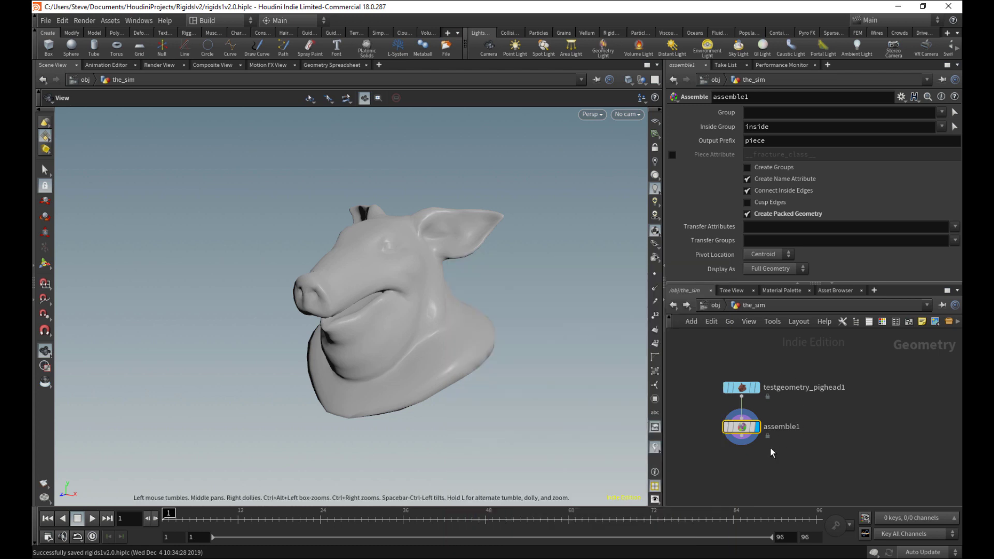
Step: Add a Transform node below assemble1, wire assemble1 into it and display its result
scroll(739, 455, up, 1)
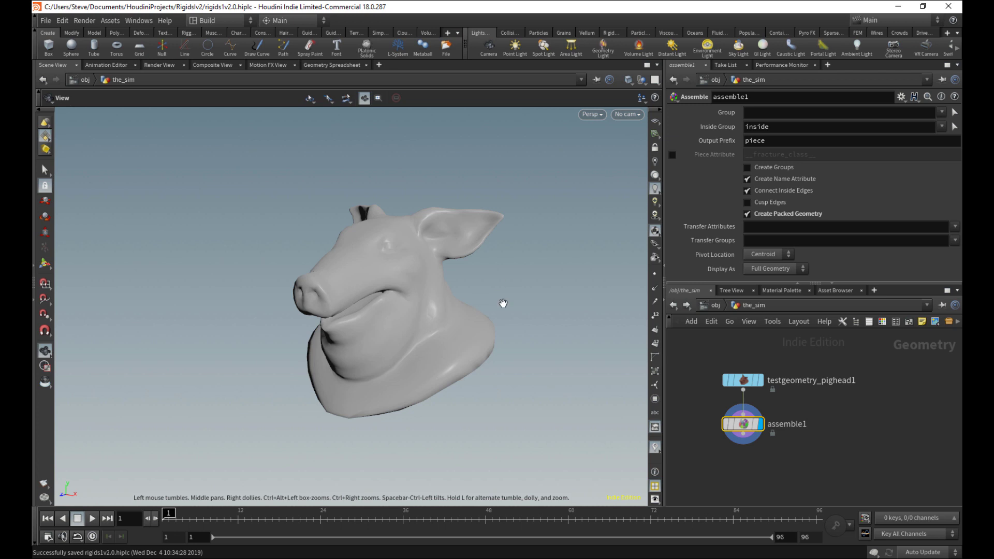
key(Tab)
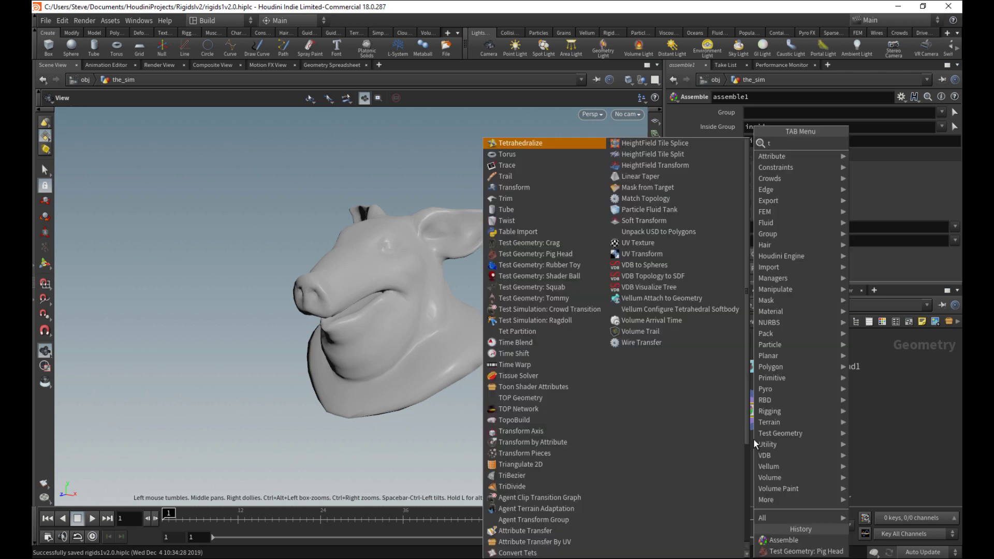
text(trans)
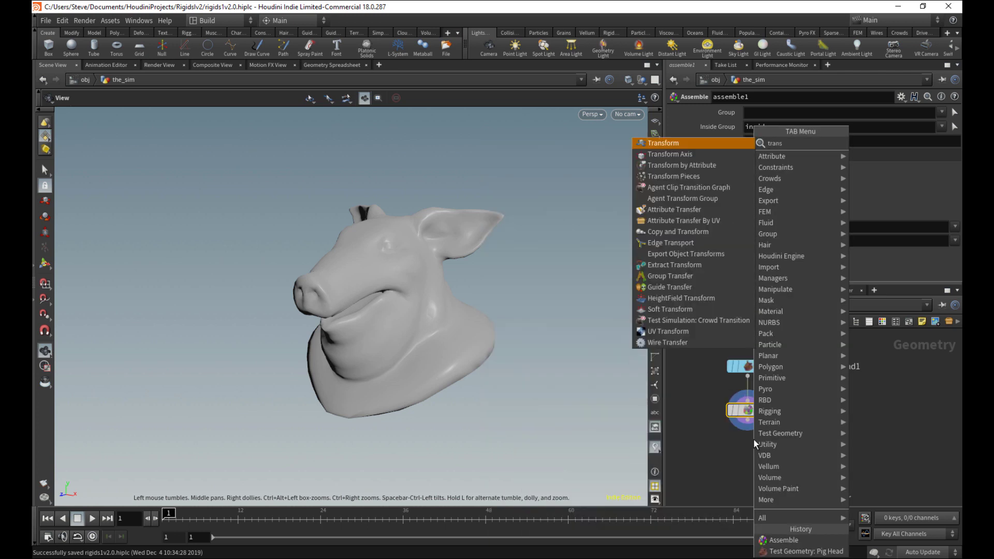
key(Return)
click(754, 440)
drag(763, 436, 768, 468)
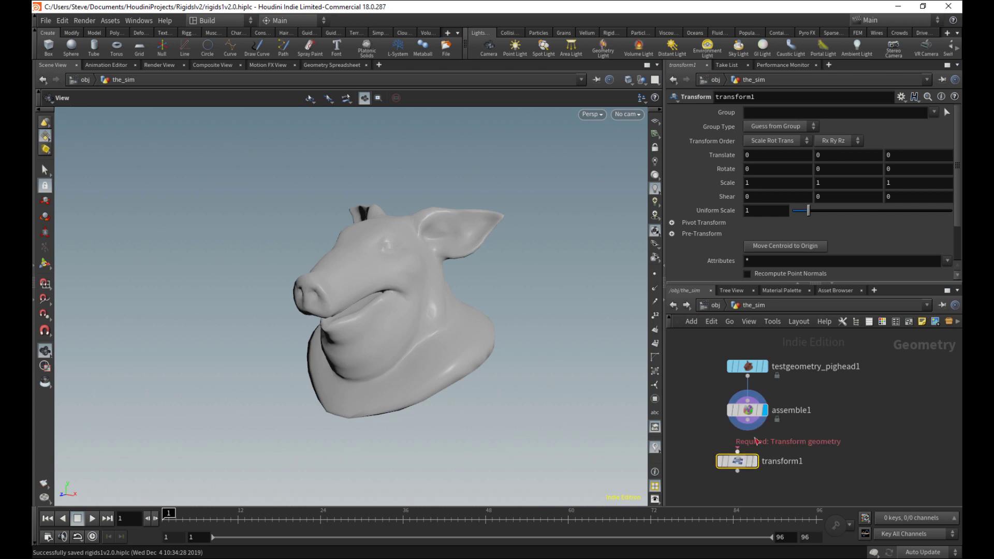
click(766, 465)
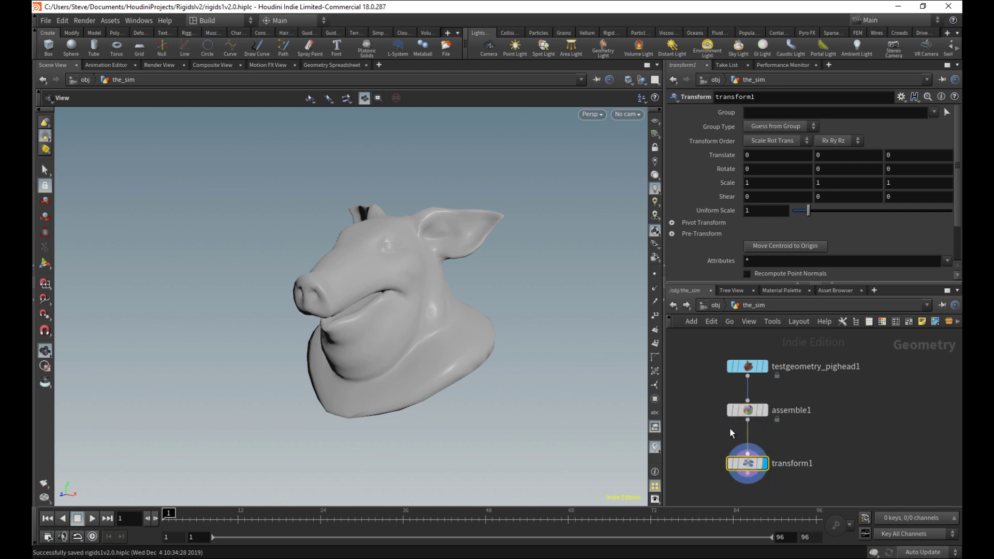
Step: Set the Y translation of transform1 to 4 to raise the pig head above the origin
right_drag(548, 266, 362, 339)
middle_drag(447, 303, 345, 359)
text(4)
key(Return)
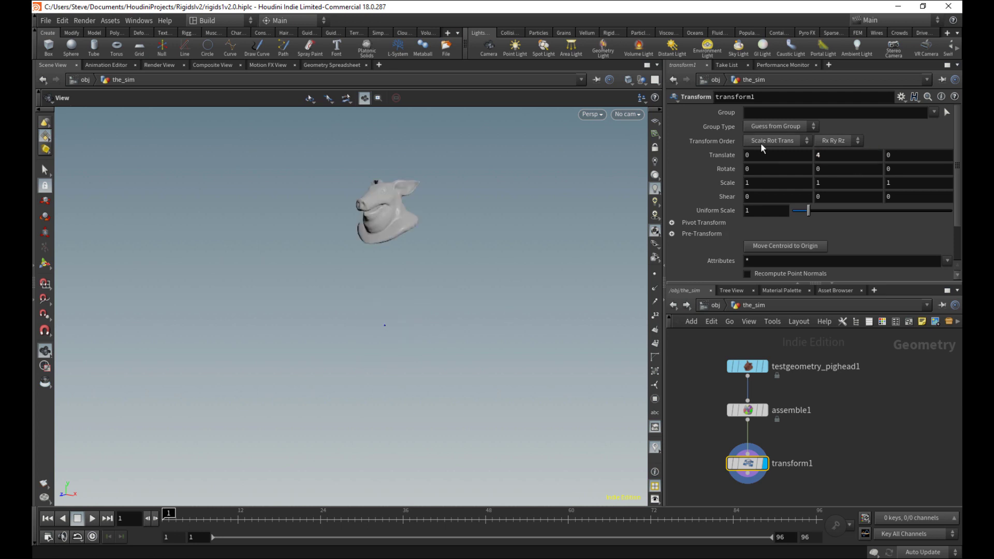
Step: Show the reference grid in the viewport and check the pig head's height above it
click(654, 123)
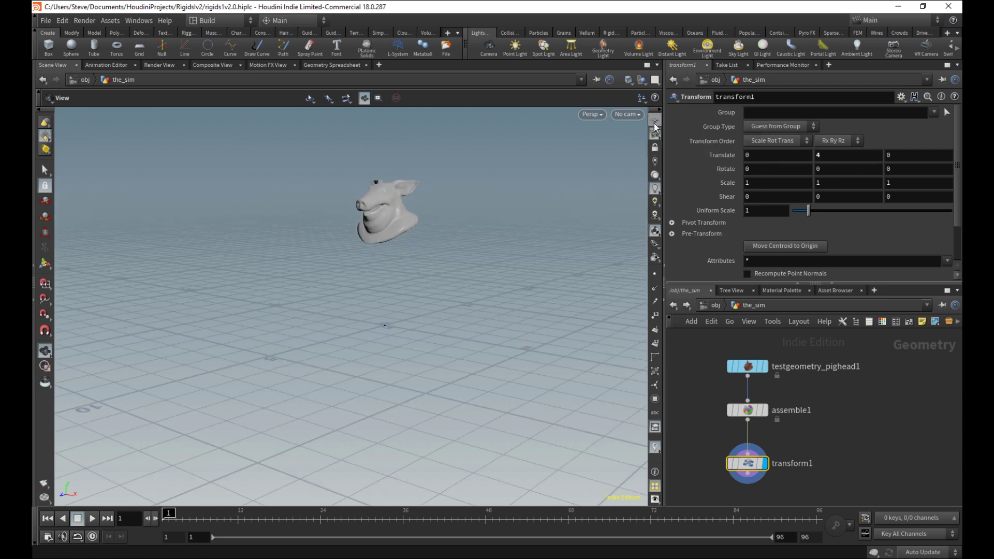
click(654, 124)
right_click(655, 124)
click(656, 123)
click(657, 123)
drag(513, 303, 468, 234)
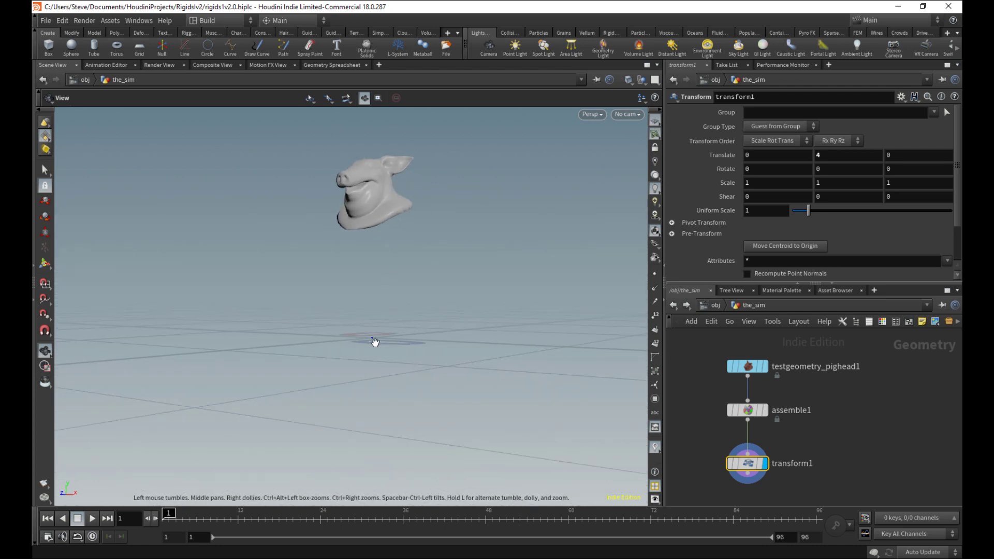
drag(260, 331, 371, 337)
middle_drag(821, 460, 827, 434)
key(Tab)
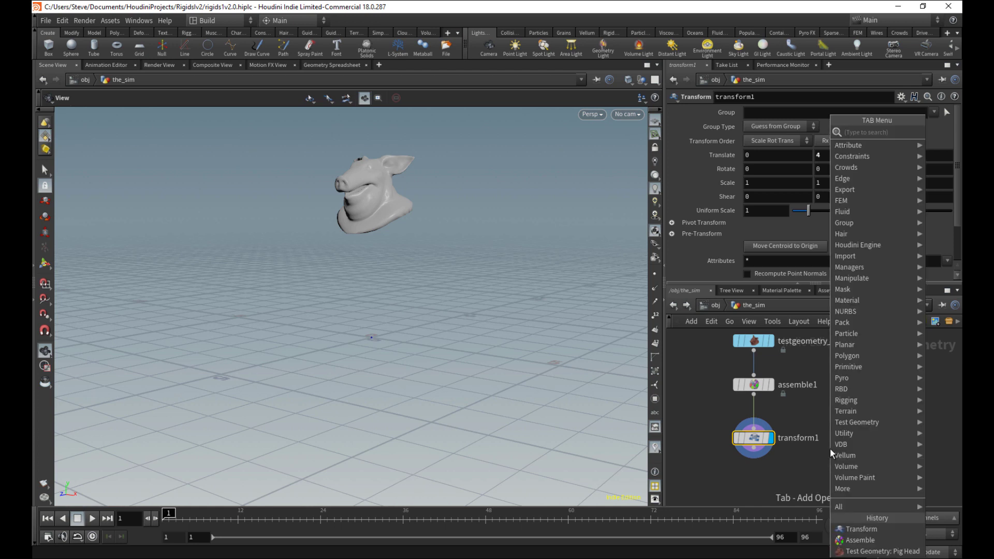
text(sop)
key(Escape)
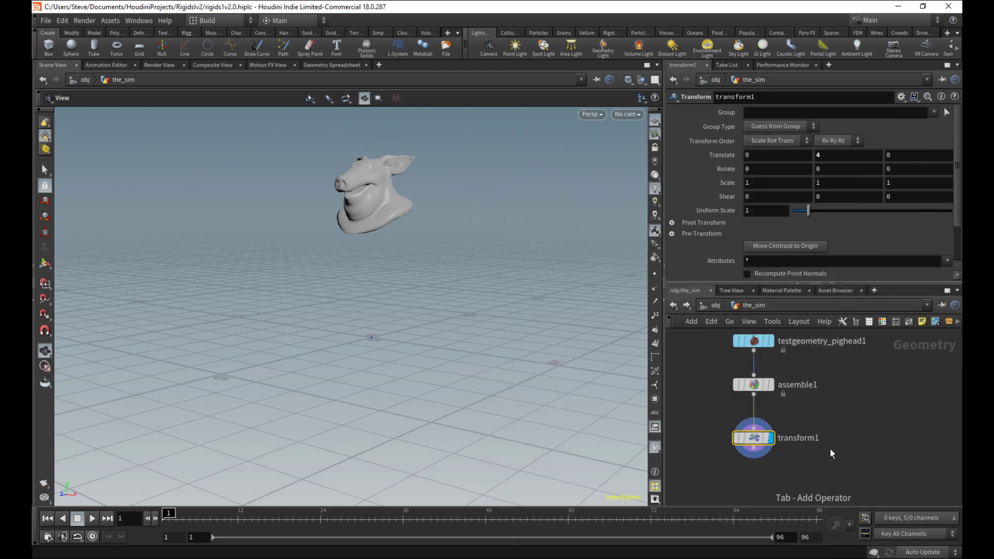
Step: Add a DOP Network node to the_sim and place it below transform1
key(Tab)
text(dop ne)
key(Return)
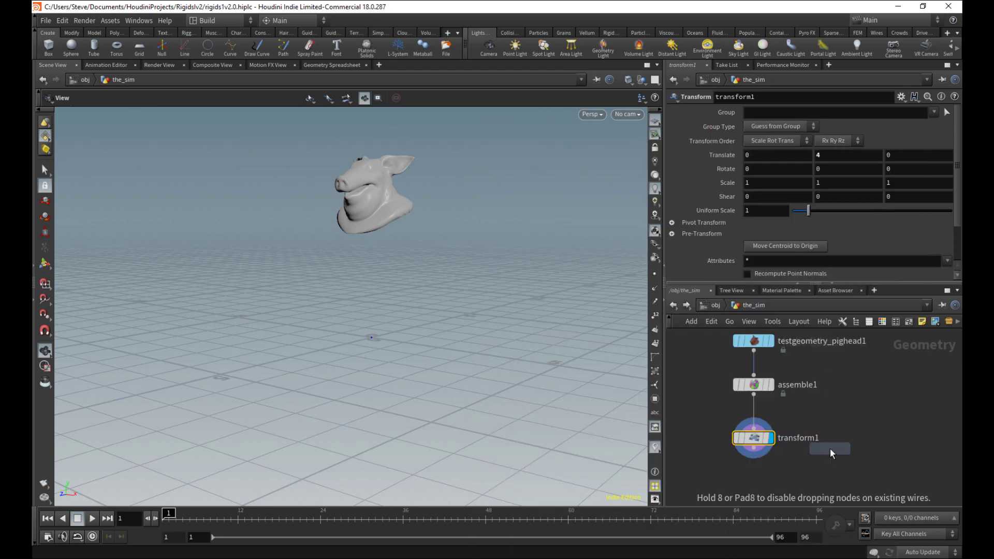
click(763, 462)
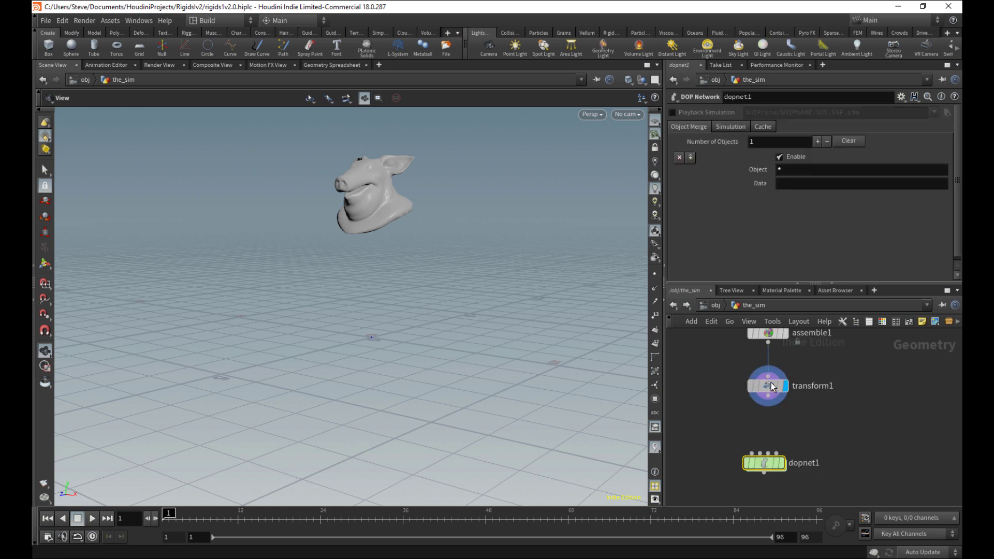
drag(771, 382, 771, 377)
middle_drag(821, 390, 794, 455)
middle_drag(802, 492, 800, 457)
right_drag(798, 456, 782, 443)
middle_drag(760, 468, 758, 443)
drag(744, 464, 748, 468)
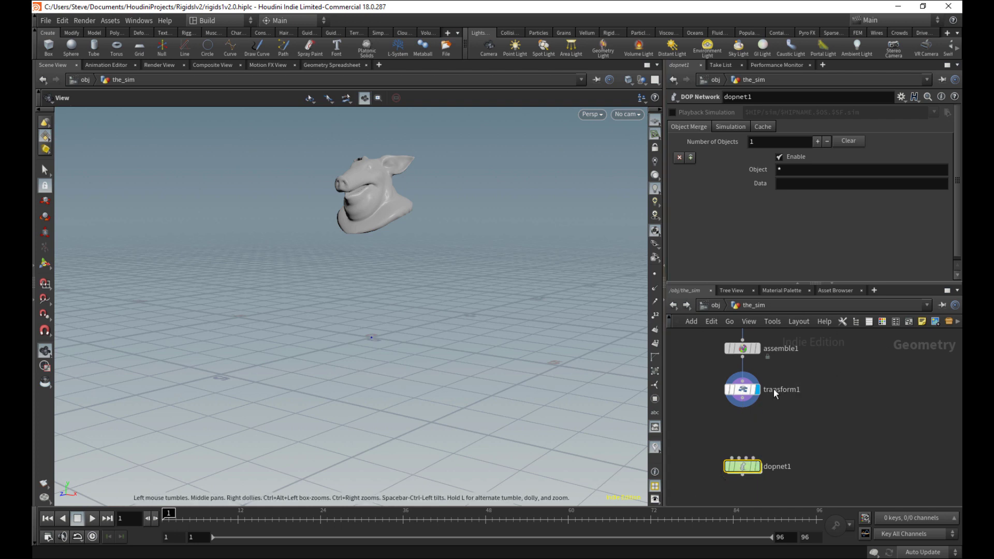
Step: Wire transform1 into the first input of dopnet1 and display dopnet1's result
scroll(722, 434, up, 2)
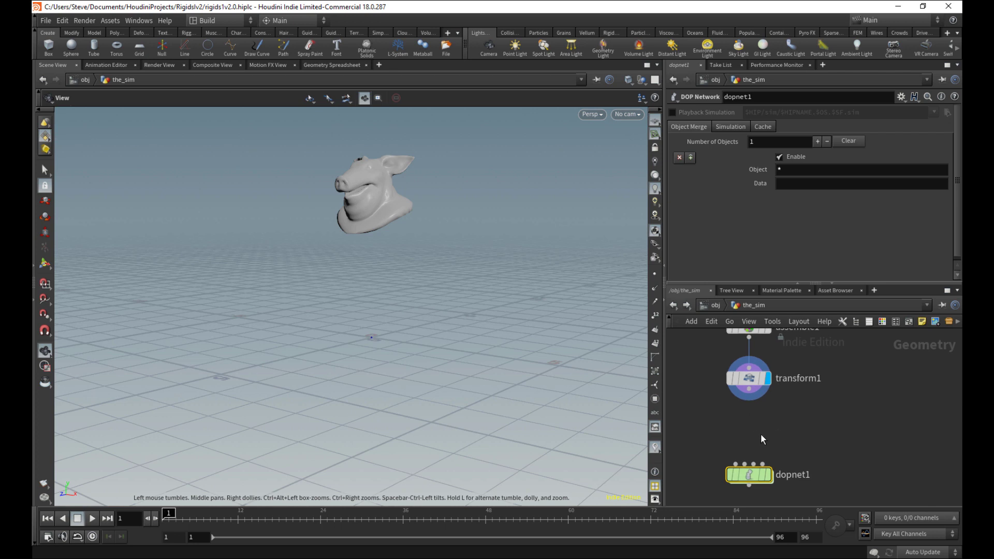
click(749, 389)
click(736, 464)
middle_drag(775, 415, 754, 414)
scroll(754, 414, down, 2)
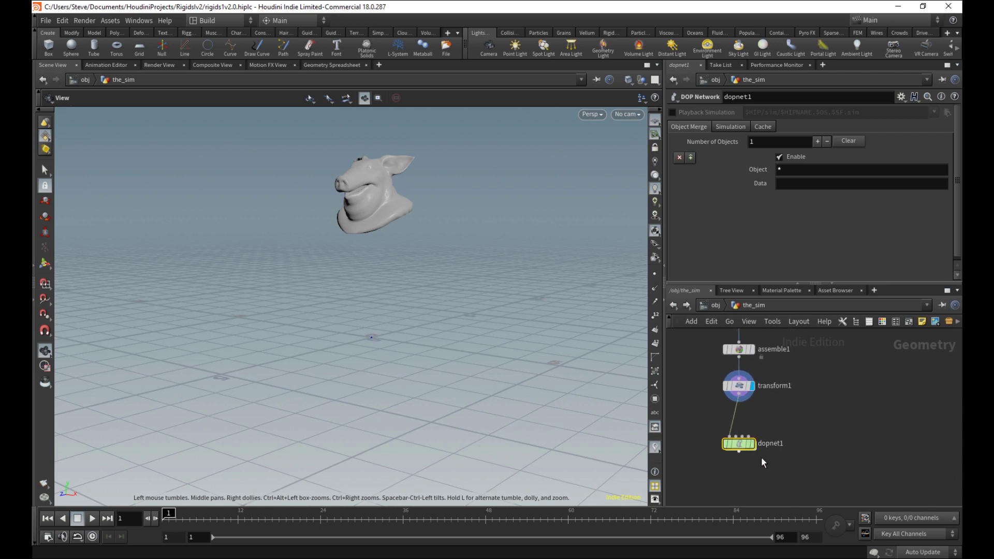
click(752, 439)
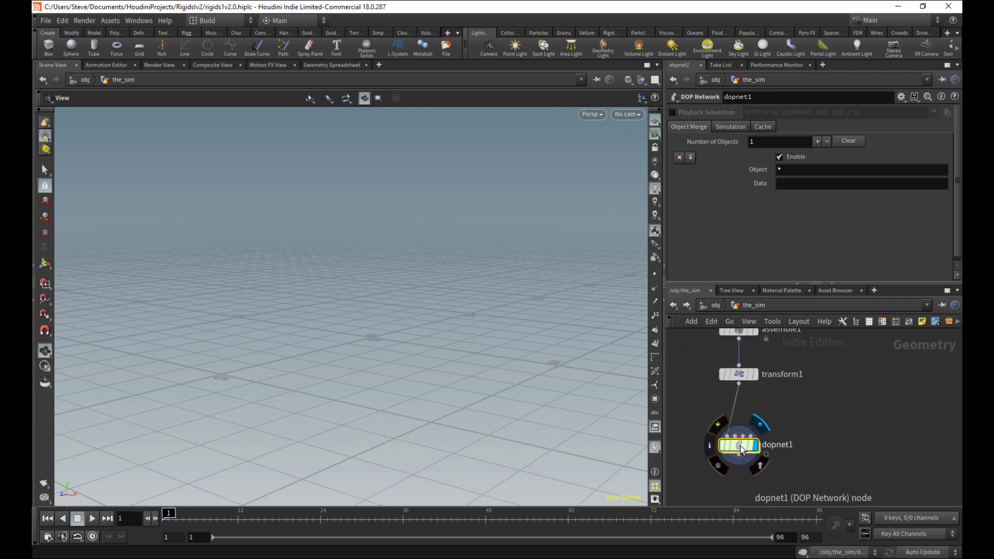
Step: Go inside dopnet1 and add an RBD Packed Object node above the output node
double_click(740, 444)
drag(812, 404, 790, 476)
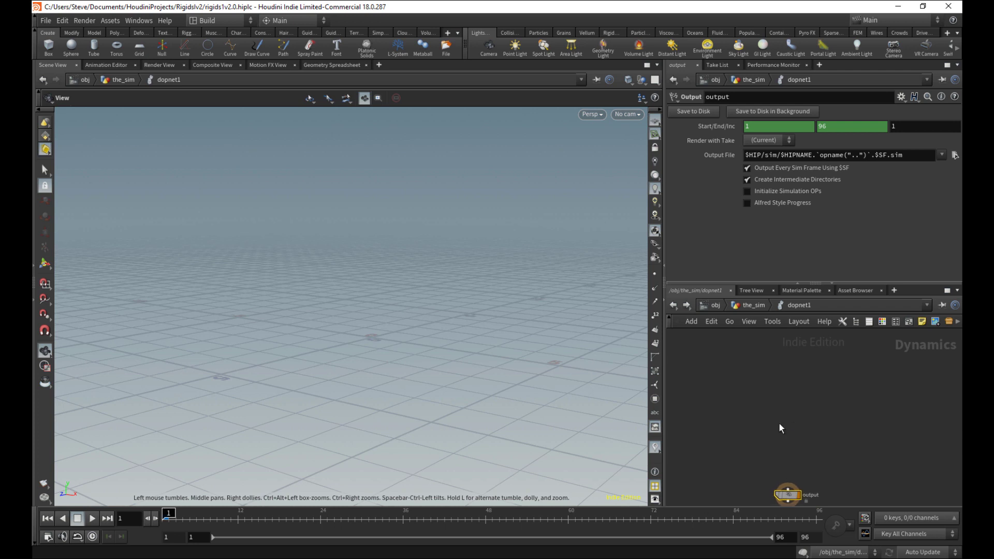
key(Tab)
text(rbd pac)
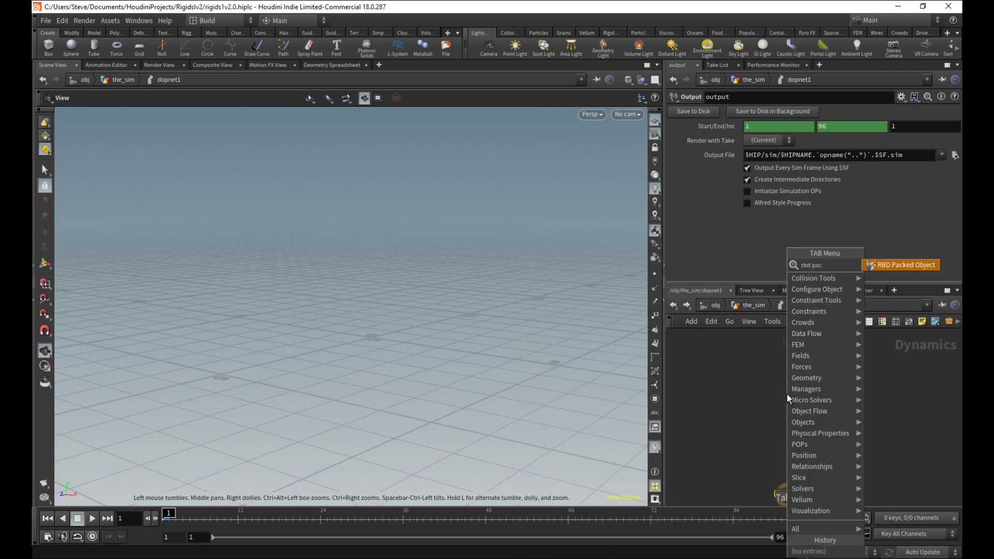
key(Return)
click(787, 394)
click(788, 397)
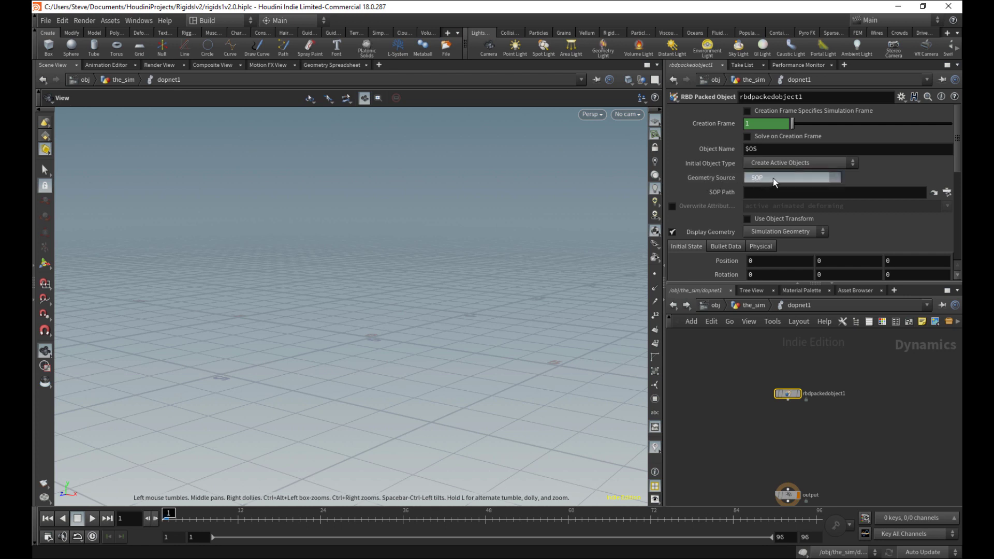
Step: Set the Geometry Source of rbdpackedobject1 to First Context Geometry and display that node
click(773, 178)
click(783, 199)
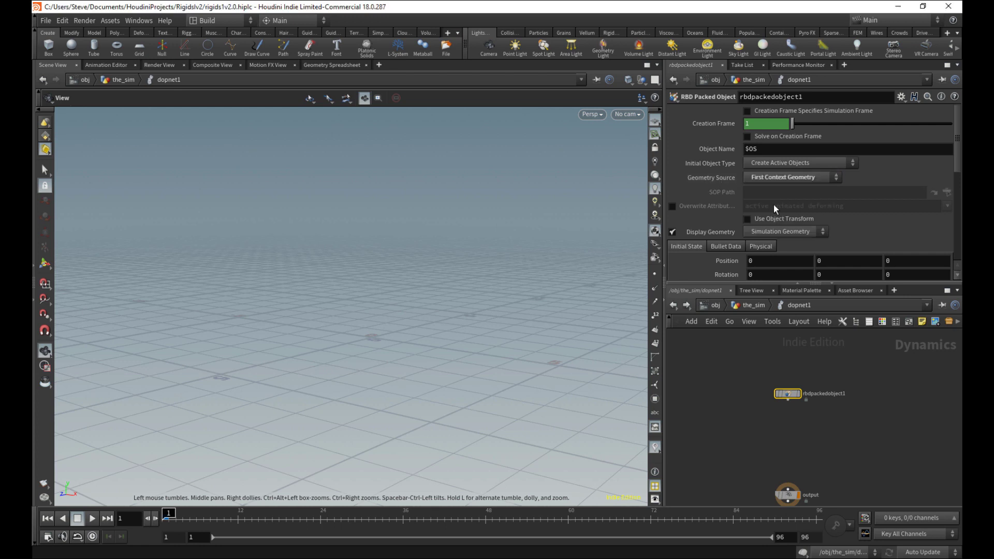
click(800, 396)
scroll(802, 435, up, 2)
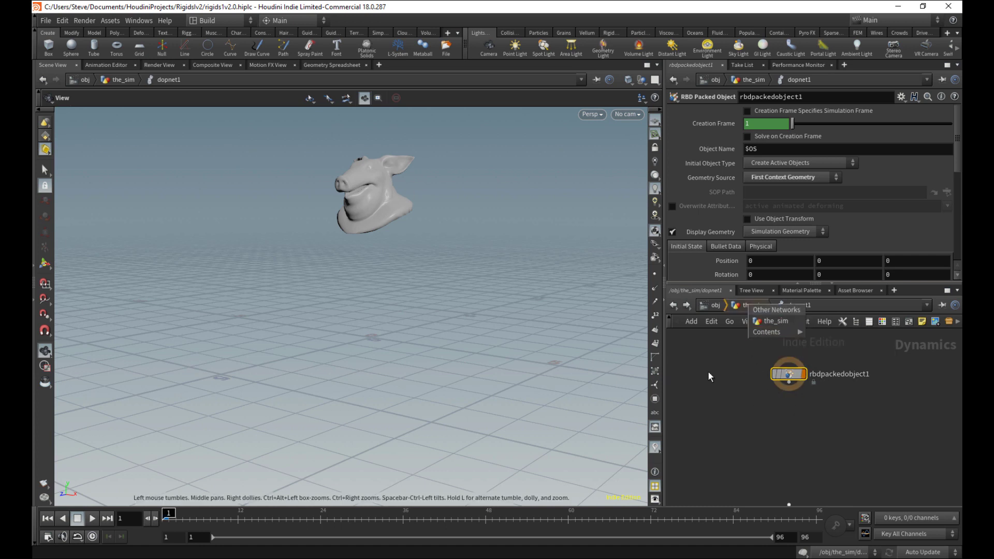
Step: Review dopnet1's first input connection in the_sim, return inside dopnet1 and open the node information of rbdpackedobject1
click(754, 306)
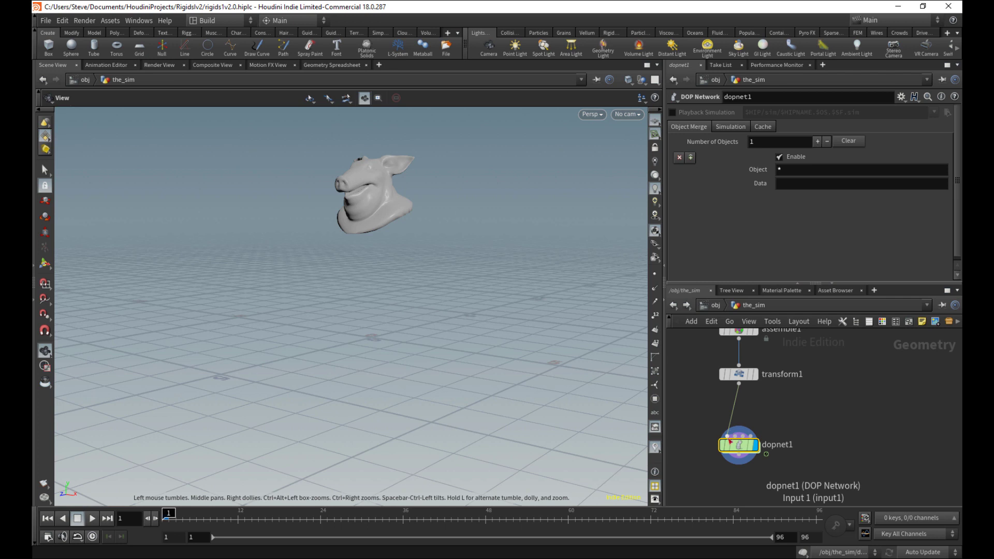
mouse_move(707, 379)
middle_down()
mouse_move(724, 454)
mouse_move(716, 385)
middle_up()
scroll(723, 454, down, 1)
double_click(746, 454)
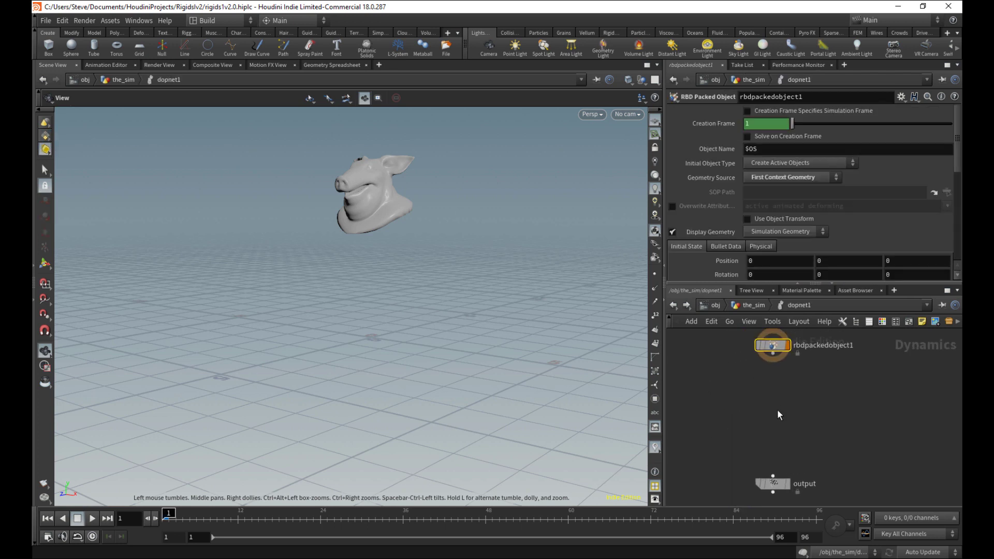
scroll(798, 381, up, 2)
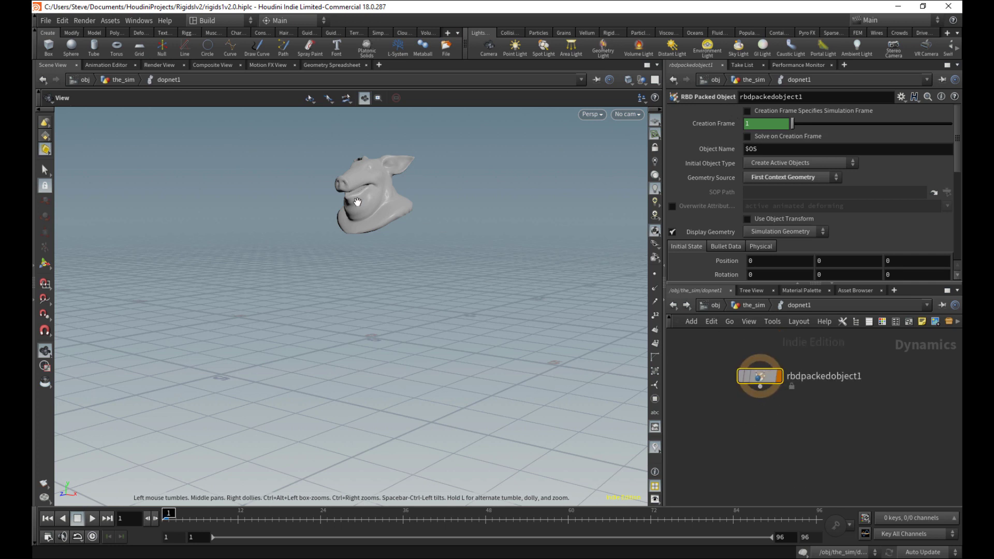
middle_click(760, 378)
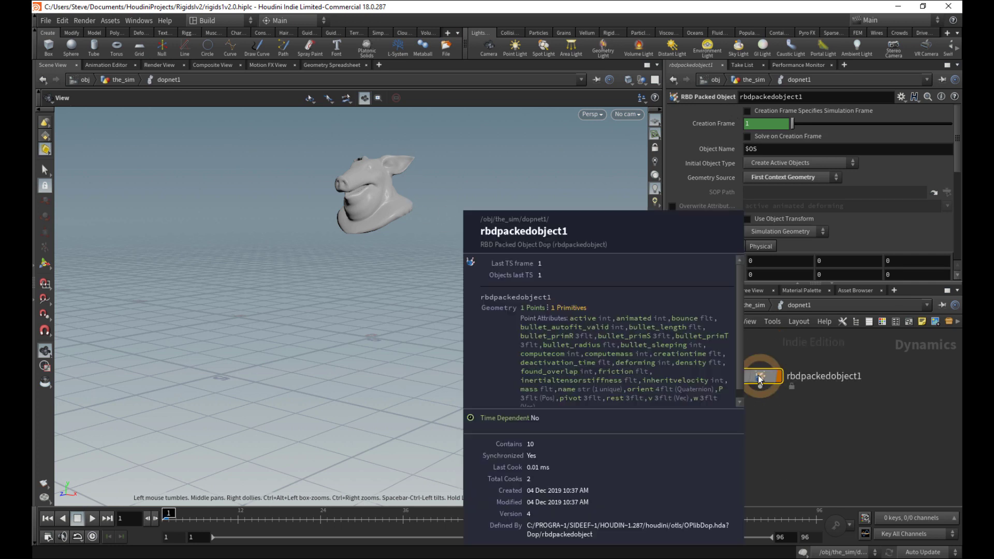
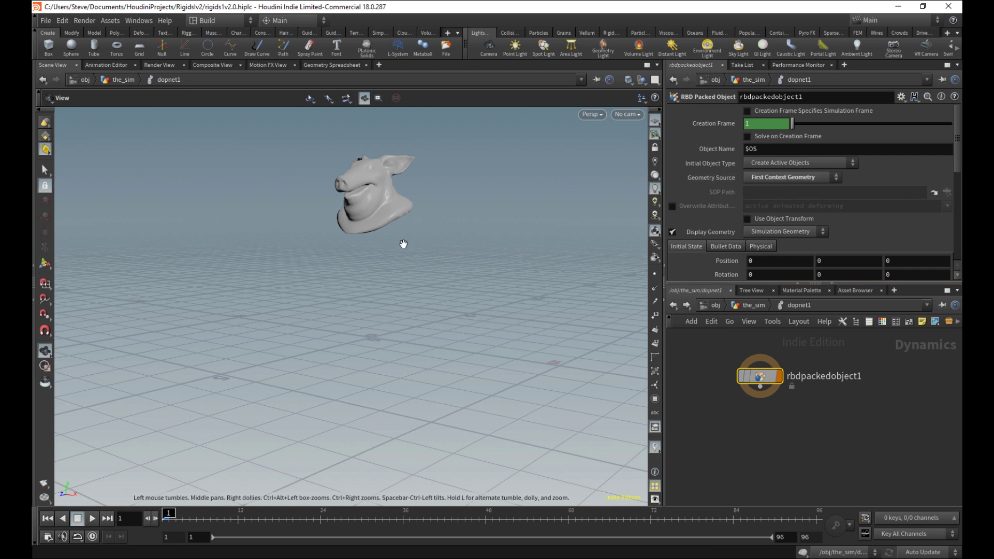
Step: Play the timeline to test the packed object's motion and return to the first frame
key(Tab)
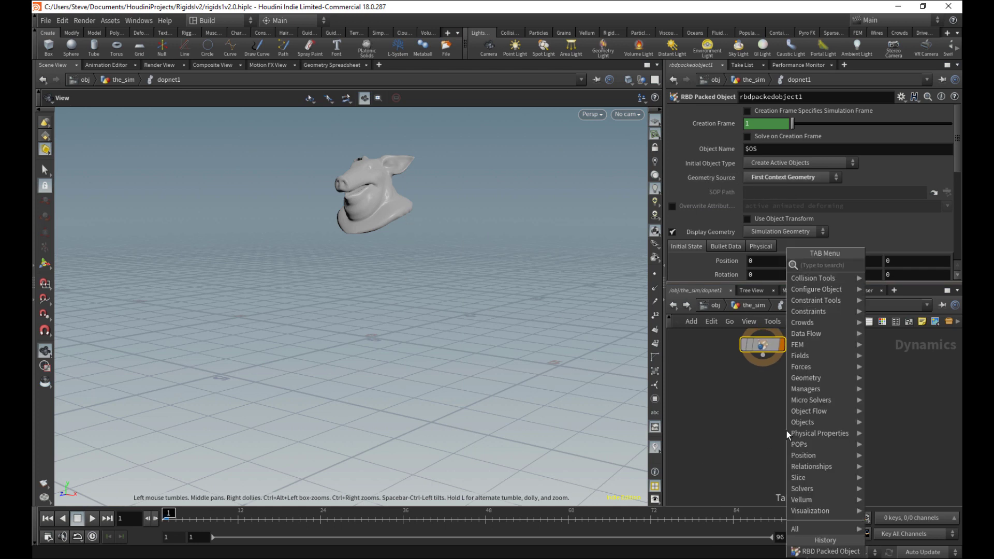
key(Escape)
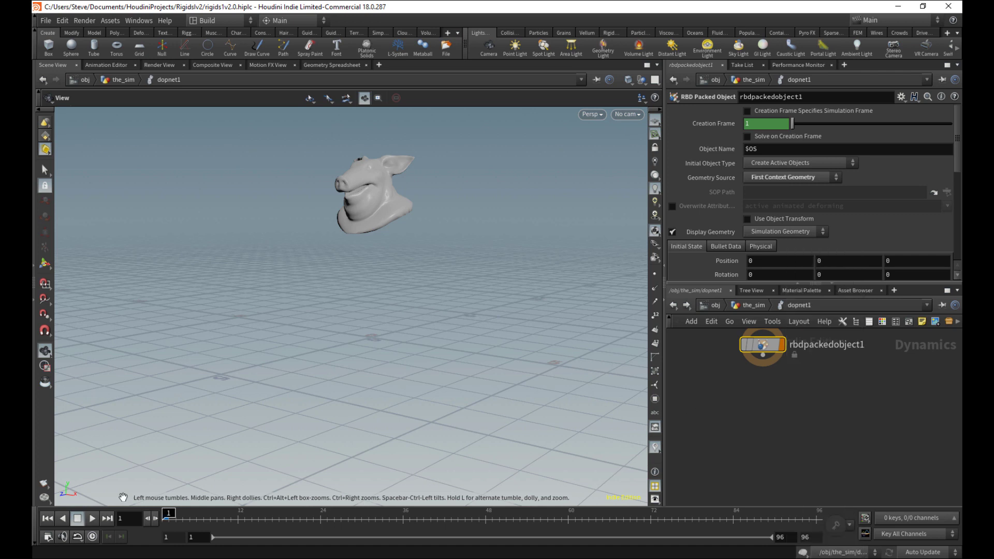
click(92, 519)
click(189, 522)
key(ctrl+Up)
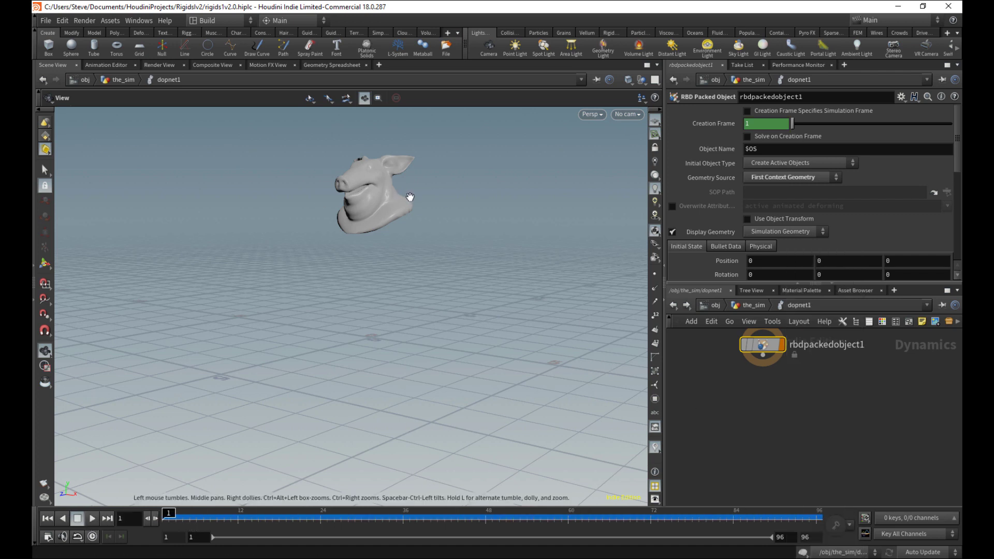
Step: Add a Rigid Body Solver node between rbdpackedobject1 and the output node
middle_drag(748, 438, 734, 452)
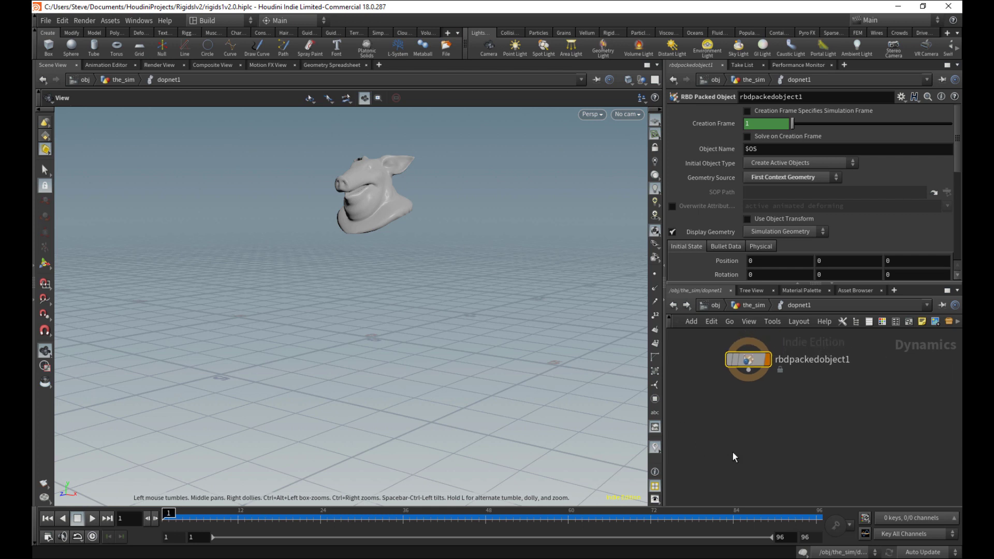
middle_drag(731, 395, 733, 331)
scroll(731, 402, down, 3)
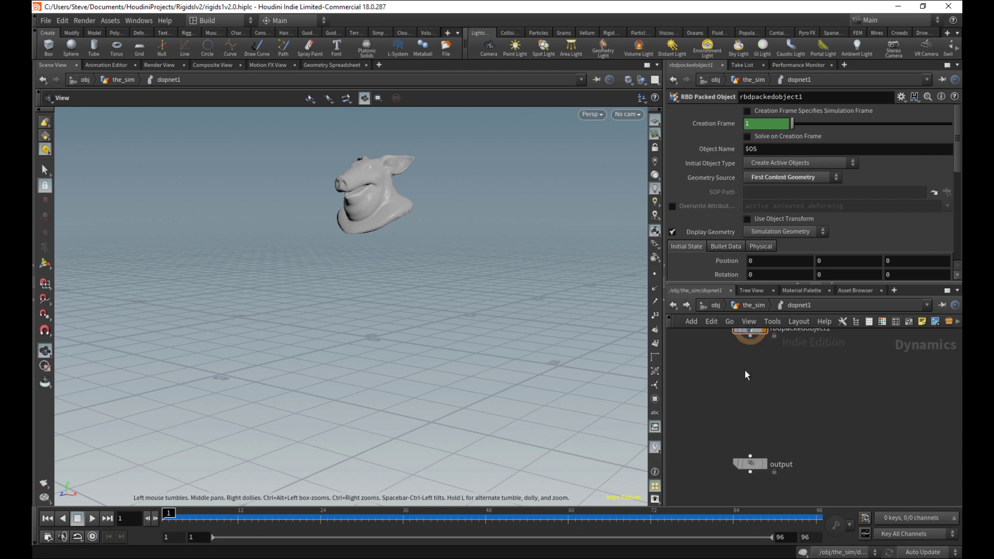
middle_drag(745, 370, 742, 394)
drag(746, 350, 746, 362)
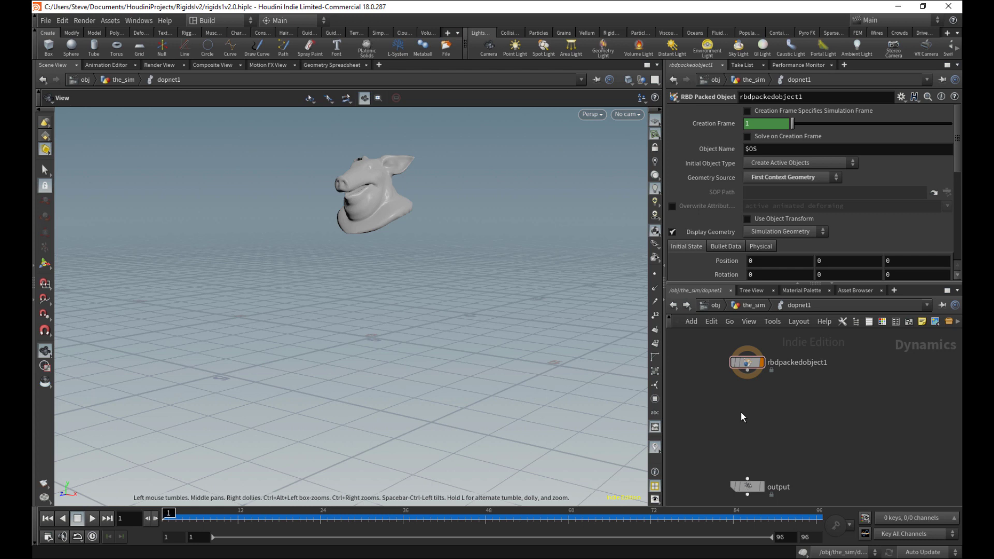
key(Tab)
text(rigid)
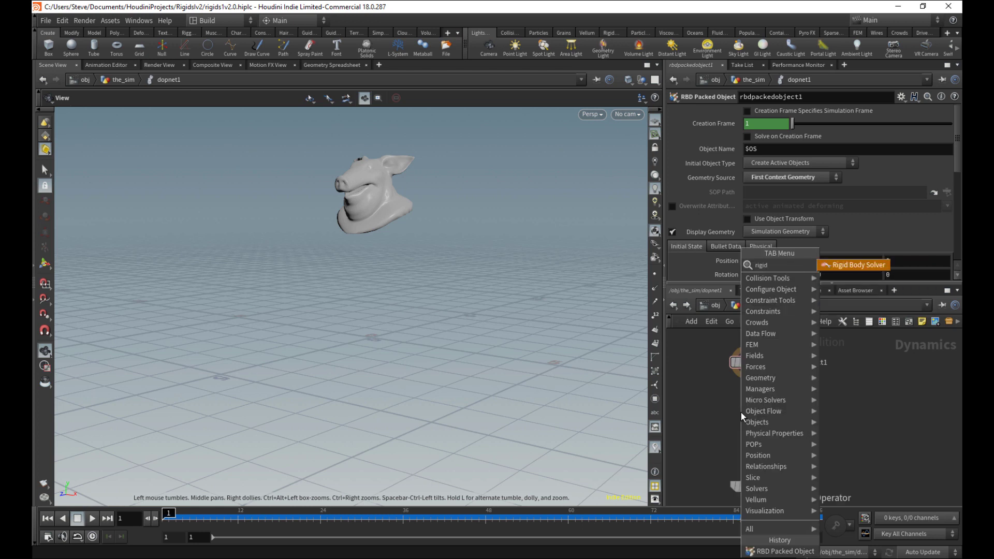
key(Return)
click(746, 413)
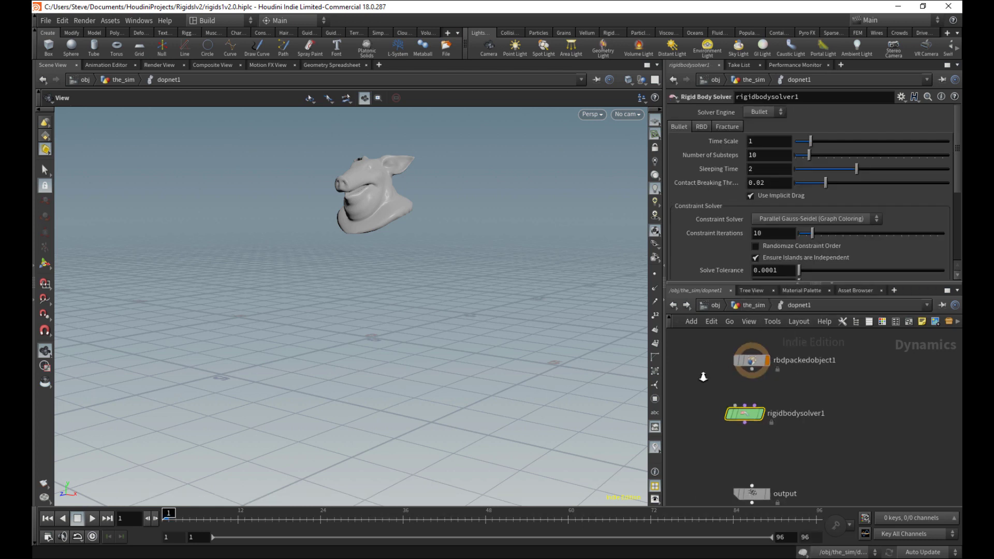
Step: Wire rbdpackedobject1 into the first input of rigidbodysolver1 and align the solver beneath it
scroll(704, 376, up, 2)
click(775, 364)
click(761, 415)
drag(775, 430, 788, 425)
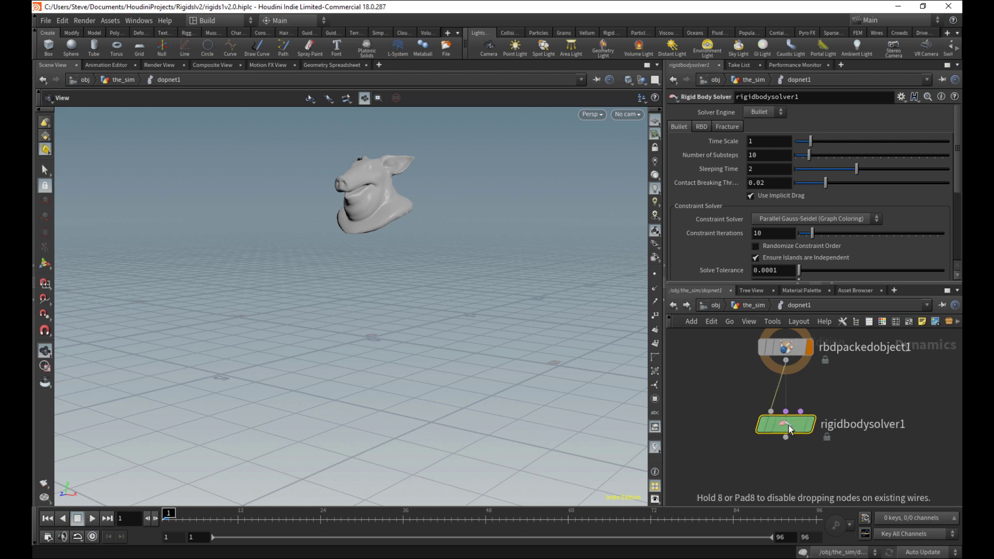
Step: Display rigidbodysolver1, play the timeline to test its result and return to the first frame
click(812, 425)
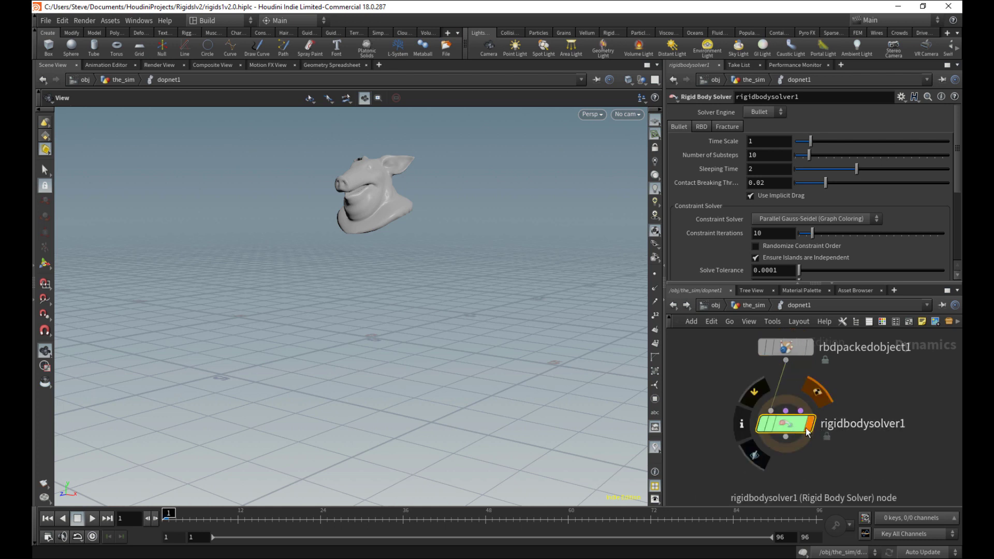
click(97, 518)
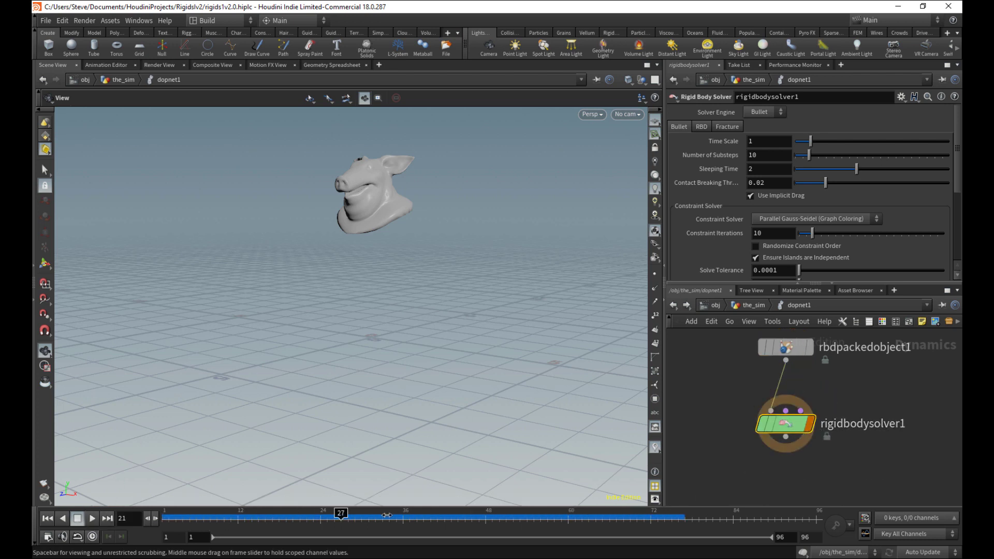
drag(387, 516, 164, 516)
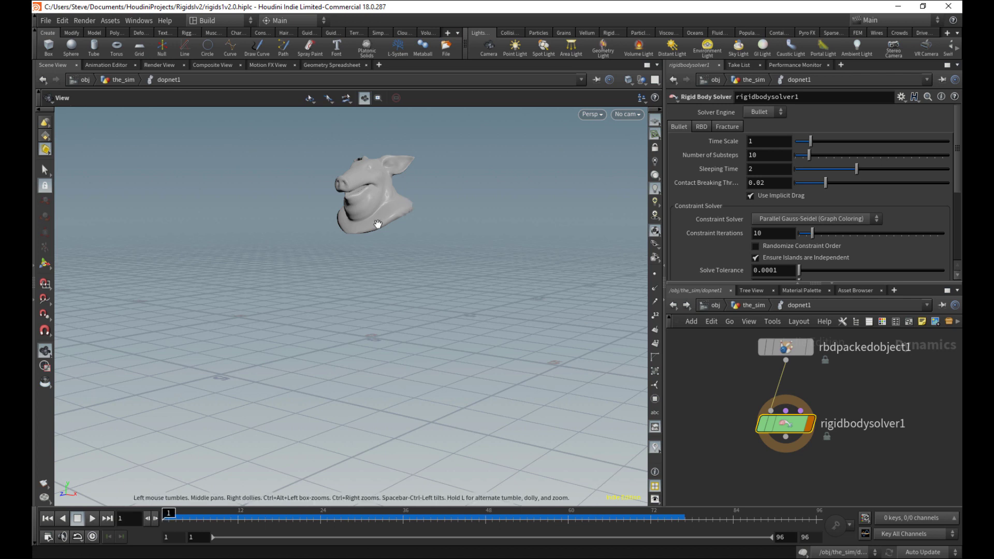
Step: Add a Gravity Force node fed by rigidbodysolver1, place it directly beneath the solver and make it the displayed node
middle_drag(748, 454, 730, 397)
scroll(729, 407, down, 2)
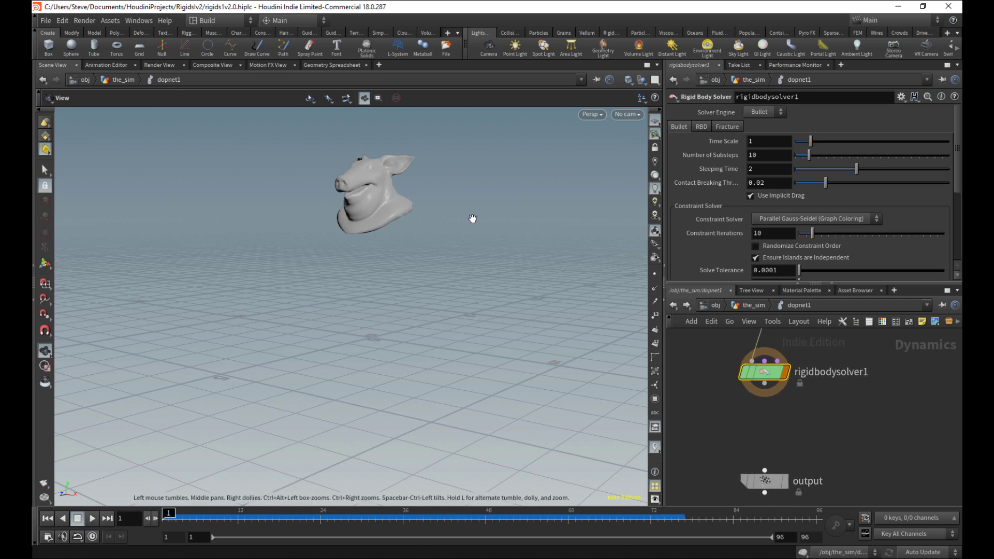
key(Tab)
text(grav)
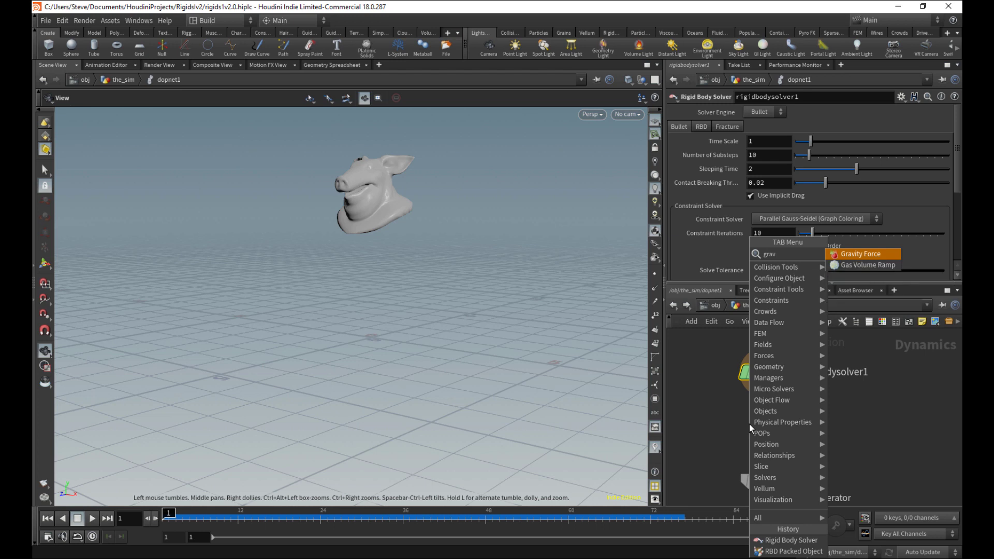
key(Return)
click(750, 425)
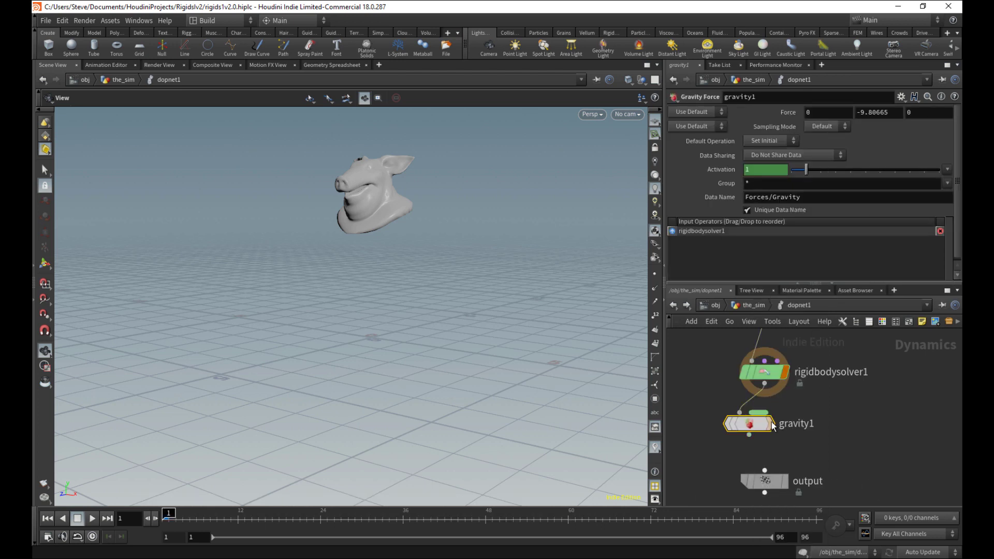
Step: Play the simulation to test the pig head's fall under gravity and return to the first frame
click(91, 518)
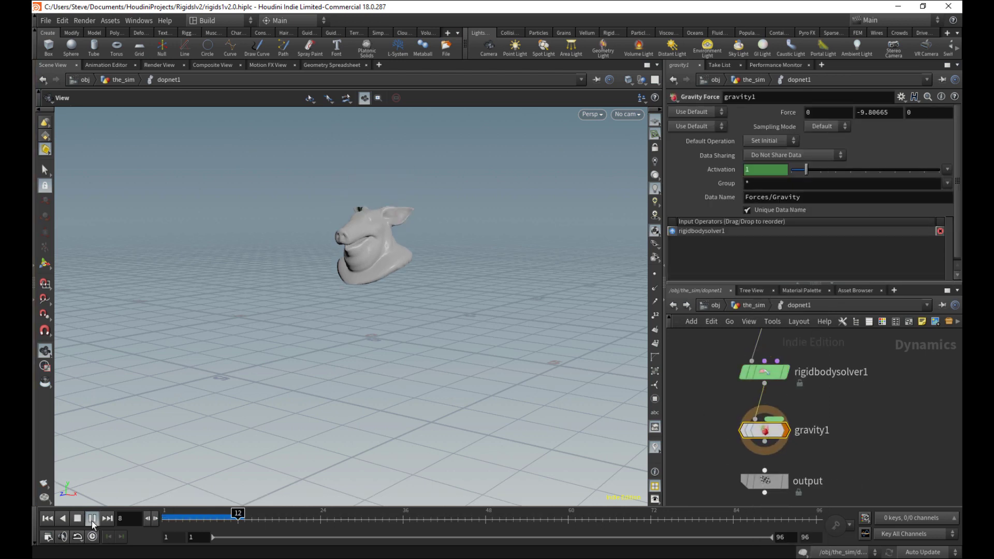
click(78, 518)
drag(169, 517, 138, 510)
Step: Move the output node further down and add a Ground Plane node beside gravity1
middle_drag(707, 434, 697, 349)
drag(763, 400, 759, 438)
key(Tab)
text(ground)
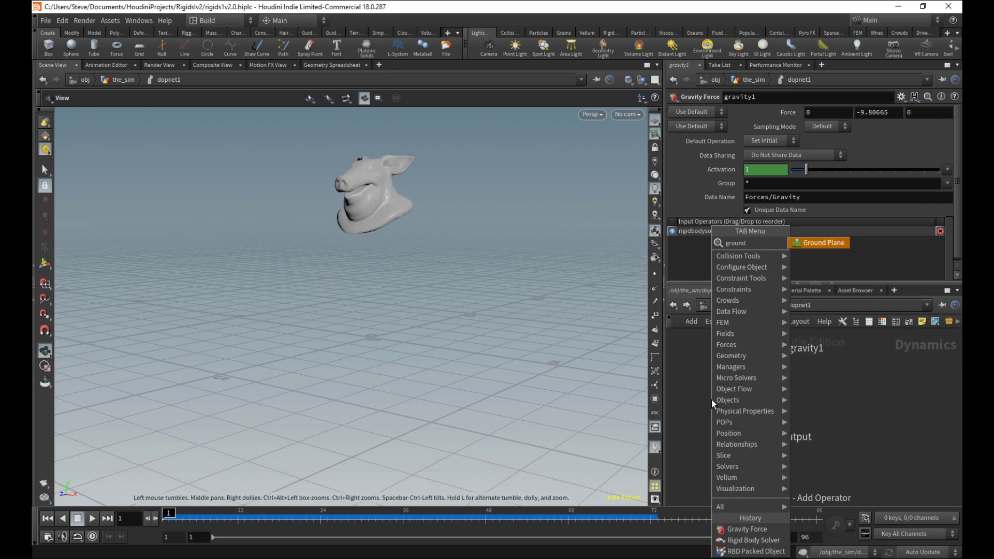
key(Return)
click(713, 390)
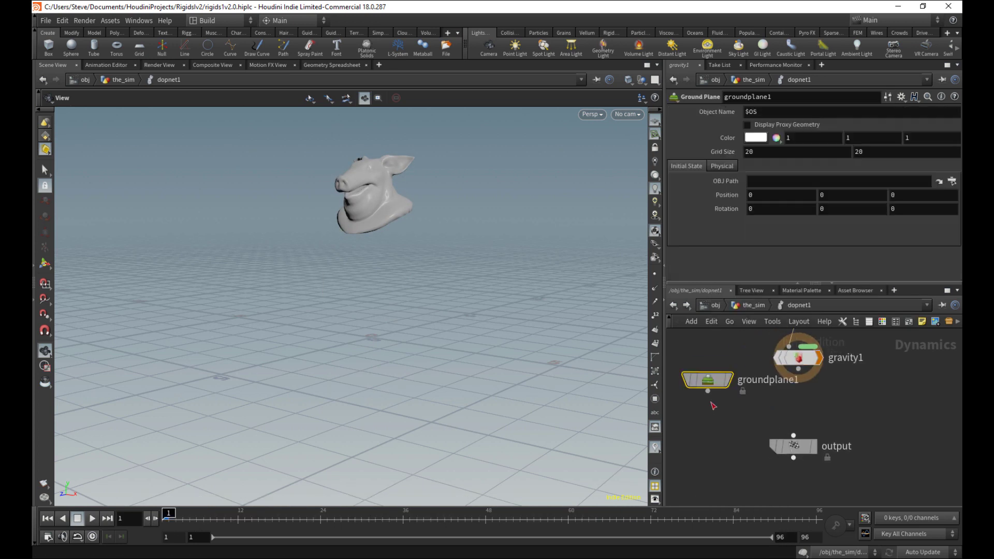
Step: Add a Merge node below gravity1, wire it into the output node and tidy the ground plane's position
key(Tab)
text(m)
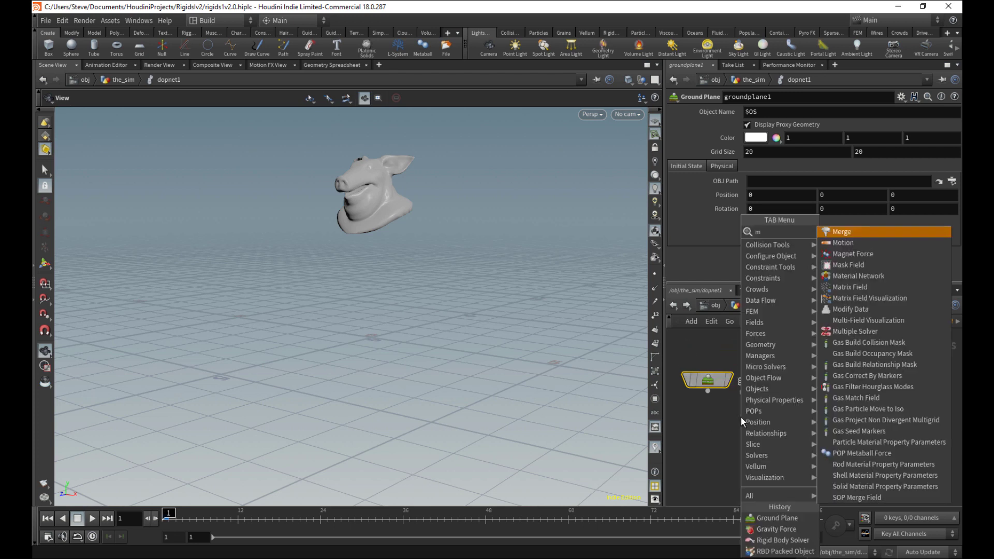
text(erge)
key(Return)
click(723, 443)
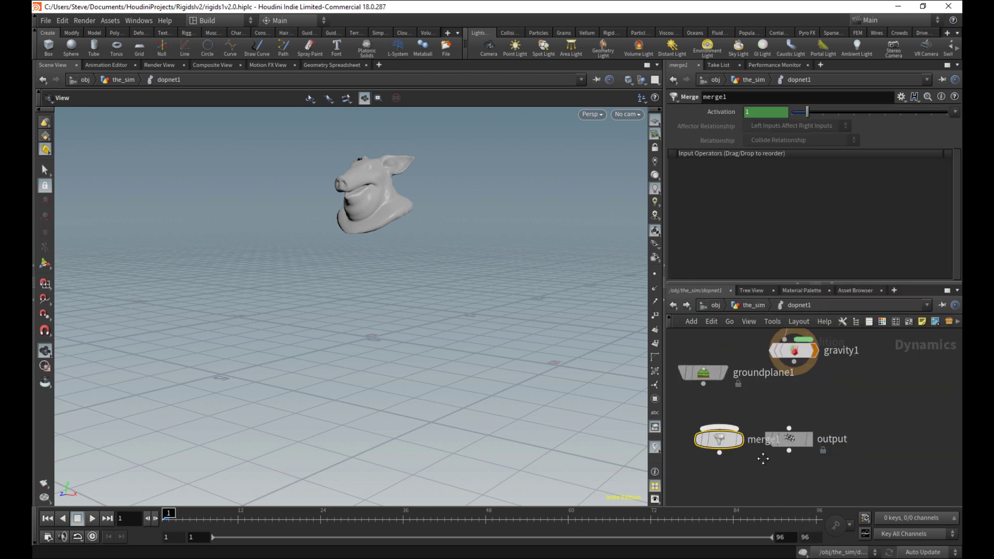
drag(771, 404, 763, 462)
middle_drag(769, 391, 774, 436)
scroll(774, 437, down, 2)
drag(720, 446, 770, 482)
middle_drag(704, 395, 742, 423)
drag(742, 422, 721, 419)
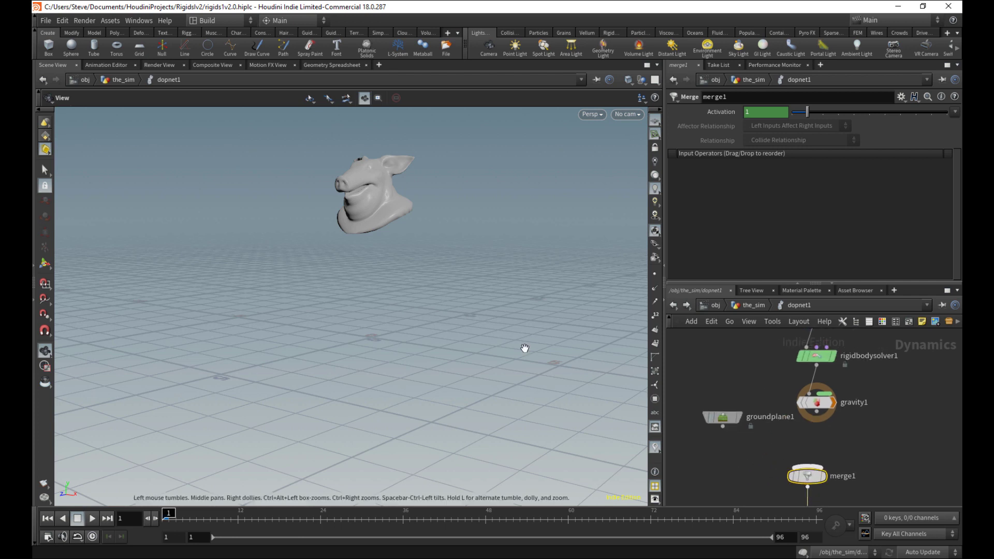
Step: Wire groundplane1 and gravity1, in that order, into merge1
click(723, 426)
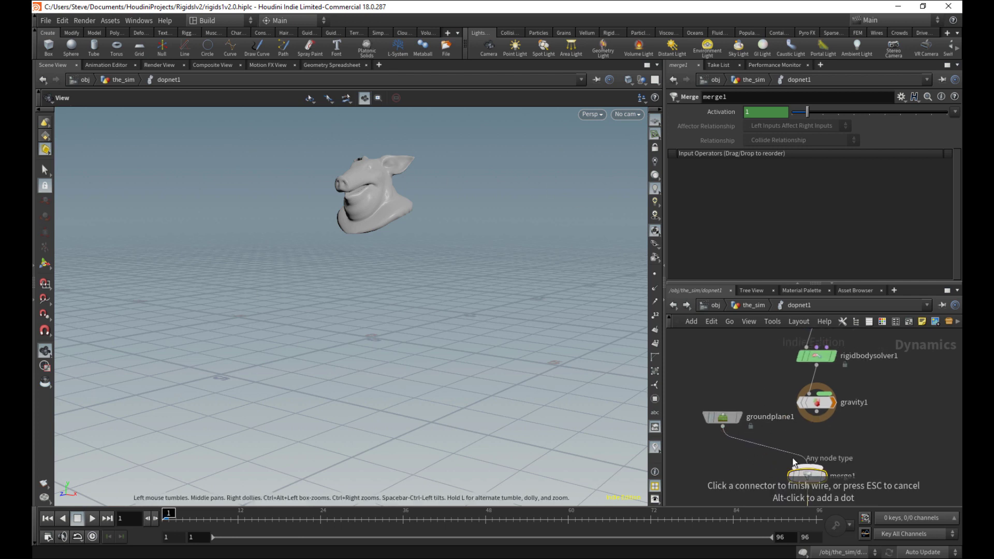
click(808, 466)
click(817, 413)
click(808, 466)
middle_drag(827, 484, 826, 457)
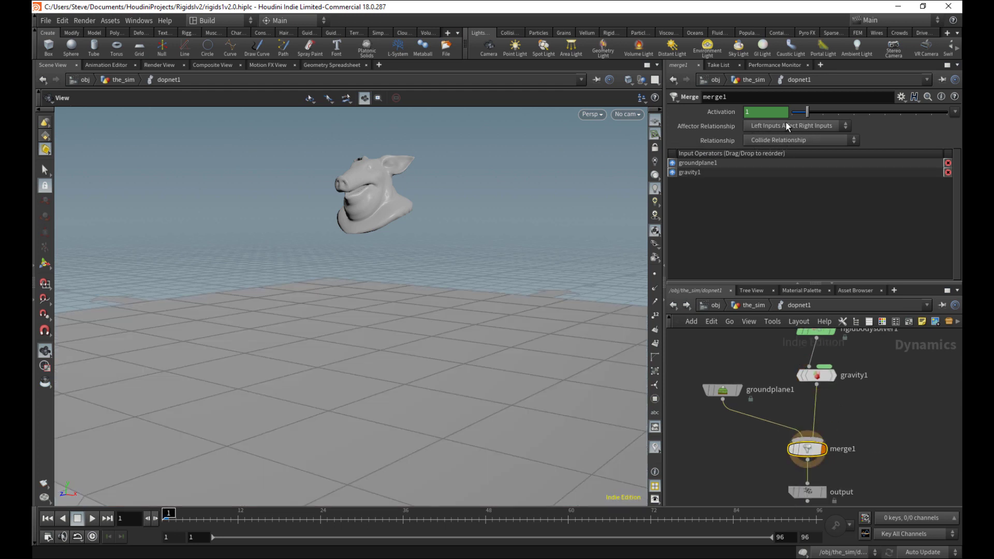
Step: Set merge1's affector relationship to Mutual and make the output node the displayed one
click(806, 126)
click(777, 159)
middle_drag(765, 456, 759, 423)
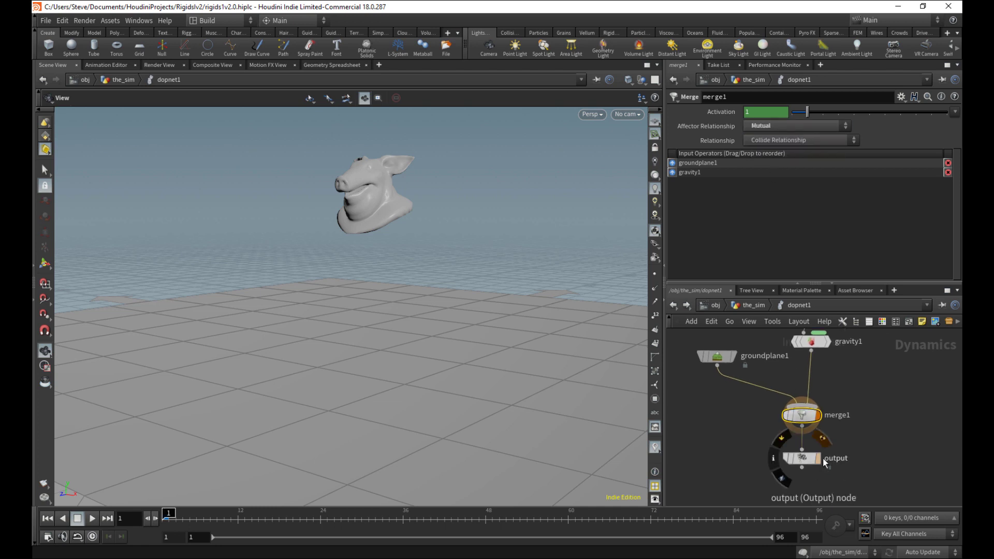
click(803, 460)
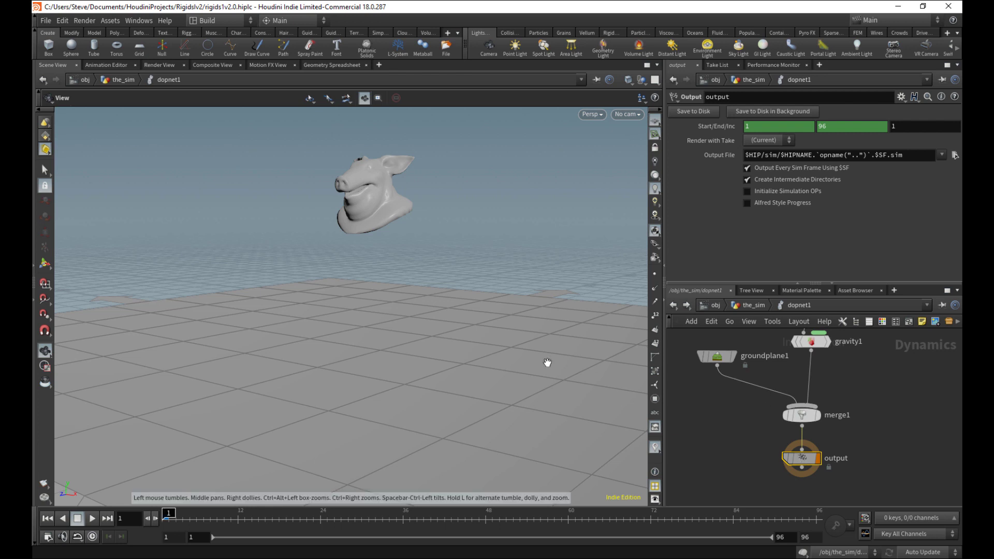
Step: Play the simulation to test the ground collision, return to the first frame and save the project
click(92, 519)
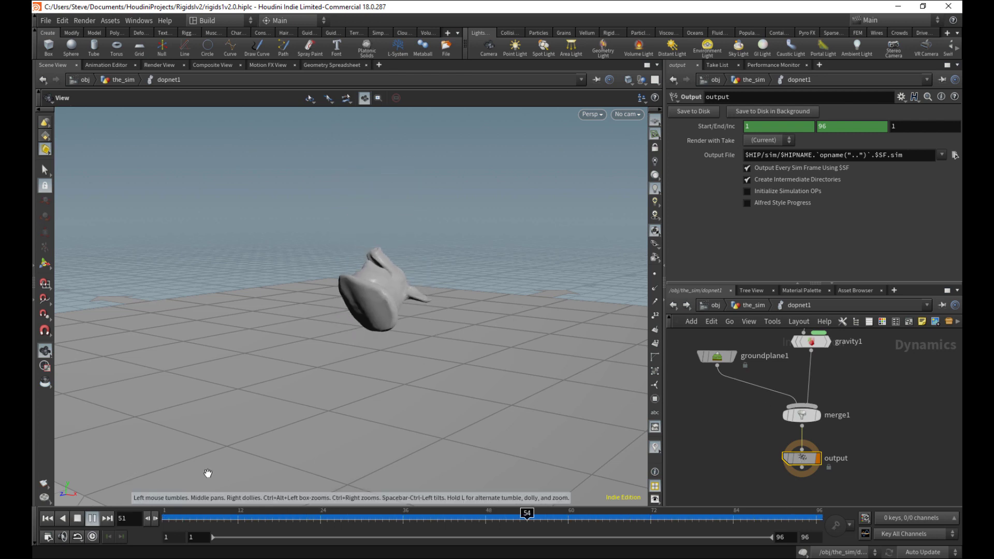
click(77, 518)
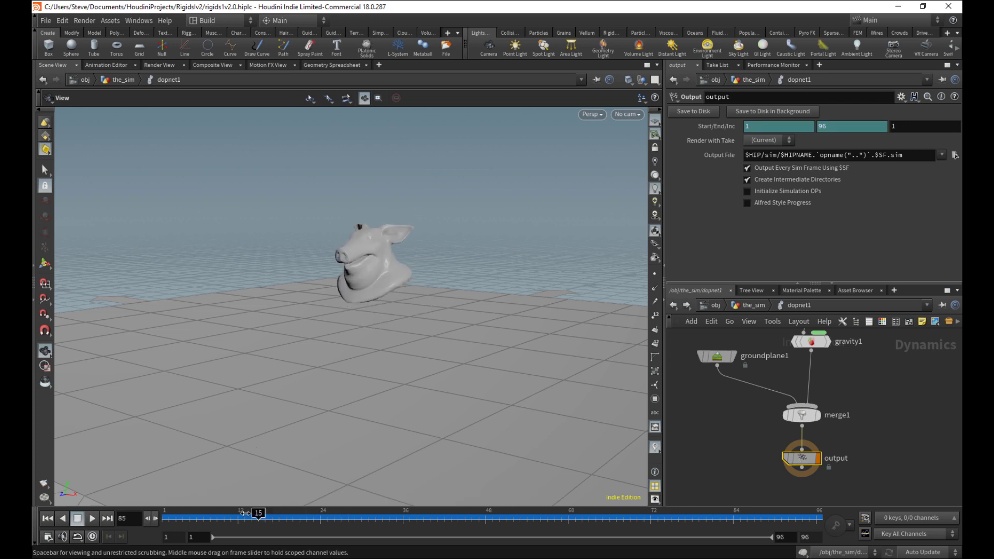
scroll(732, 477, down, 3)
scroll(709, 468, up, 1)
key(ctrl+s)
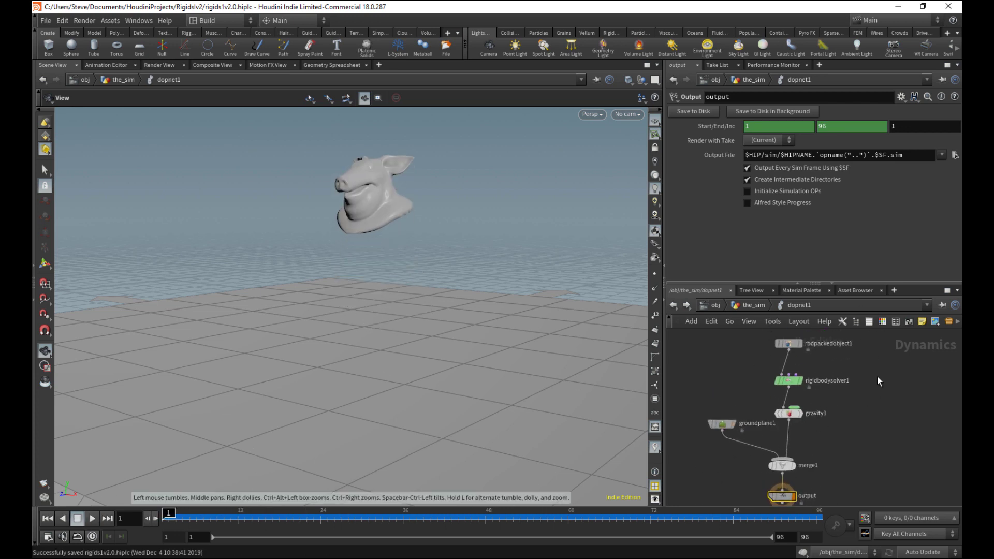
middle_drag(832, 481, 823, 447)
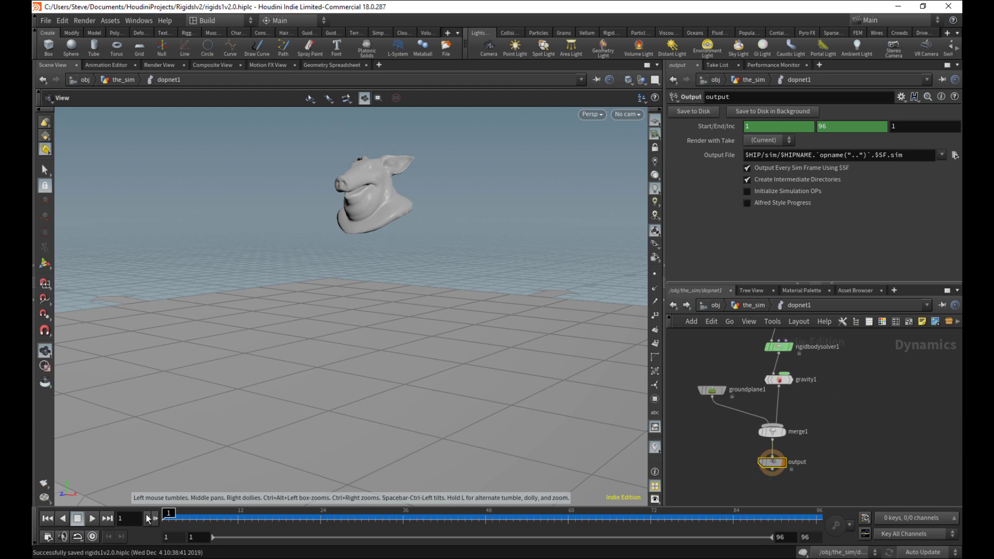
mouse_move(168, 518)
mouse_down()
mouse_move(599, 518)
mouse_move(164, 518)
mouse_up()
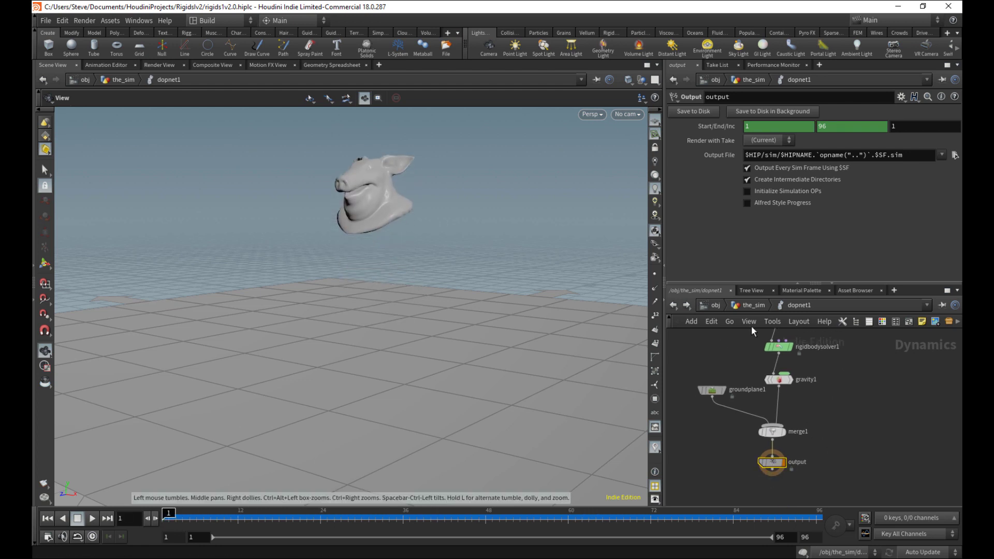
Step: Go back up to the_sim, display testgeometry_pighead1 and assemble1 in turn, and open assemble1's node information
click(750, 305)
middle_drag(795, 387, 779, 470)
click(742, 382)
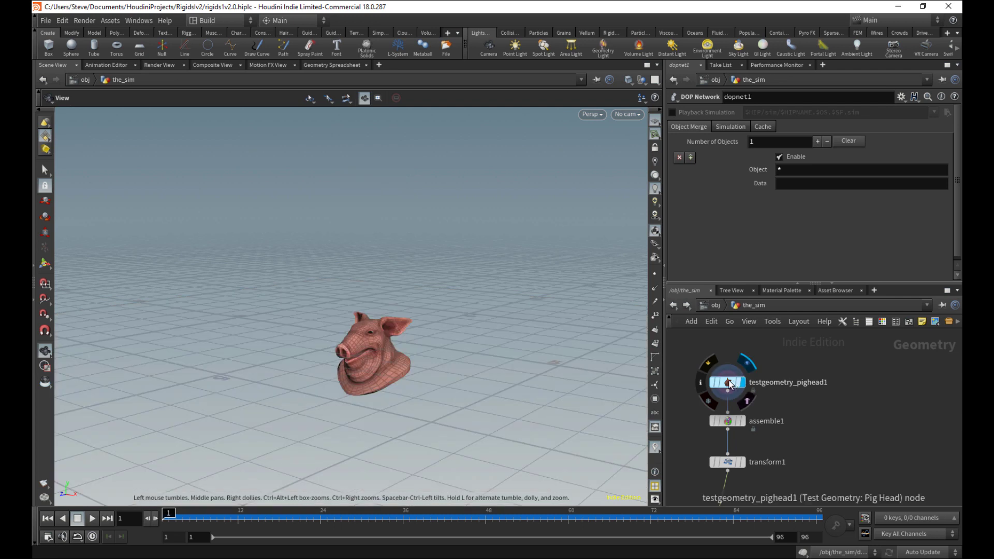
click(729, 383)
click(743, 421)
click(728, 421)
middle_click(727, 421)
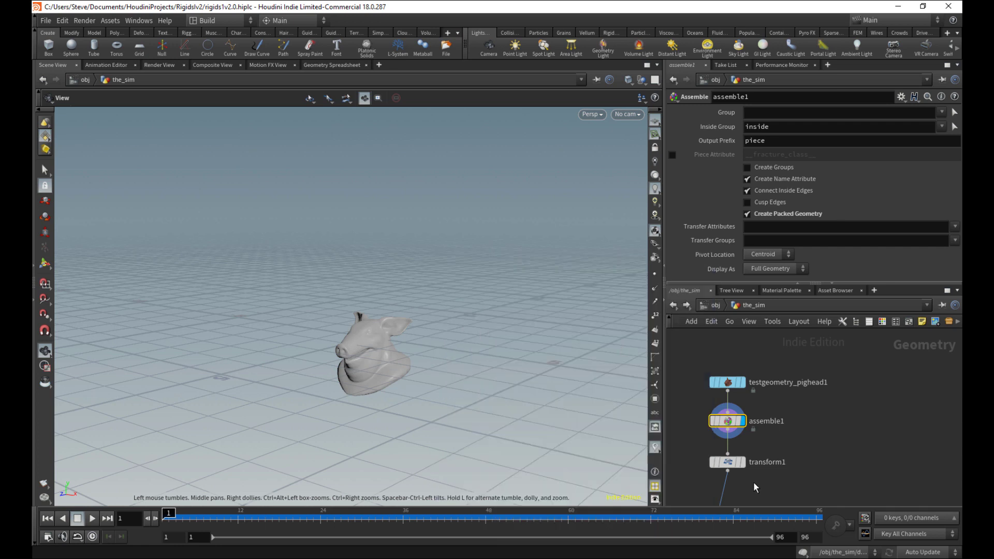
Step: Display transform1 and dopnet1 in turn to review the chain, and go inside dopnet1
middle_drag(754, 486, 760, 426)
click(747, 423)
click(733, 423)
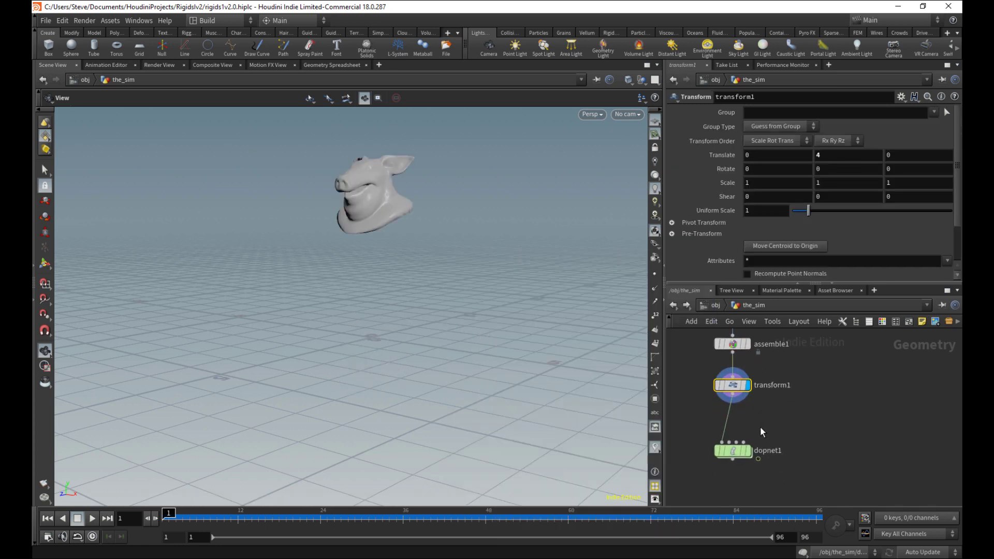
click(733, 451)
click(748, 451)
double_click(733, 450)
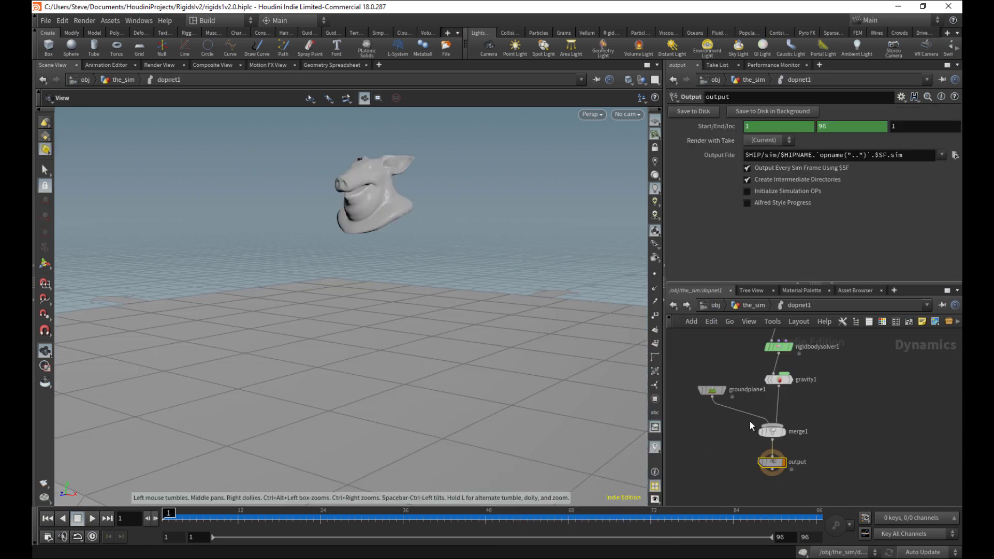
Step: Review the parameters of rbdpackedobject1, rigidbodysolver1 and gravity1 in turn
click(751, 377)
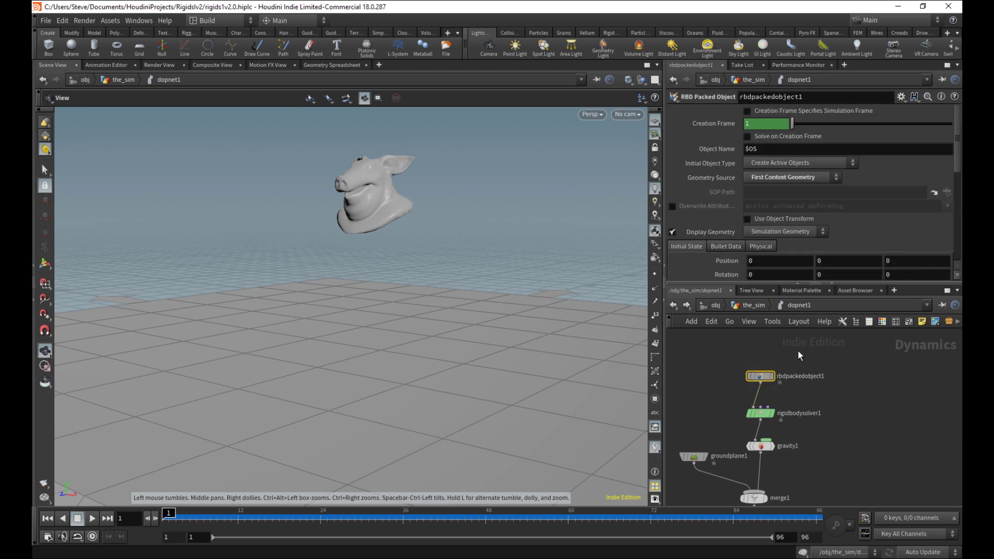
click(766, 414)
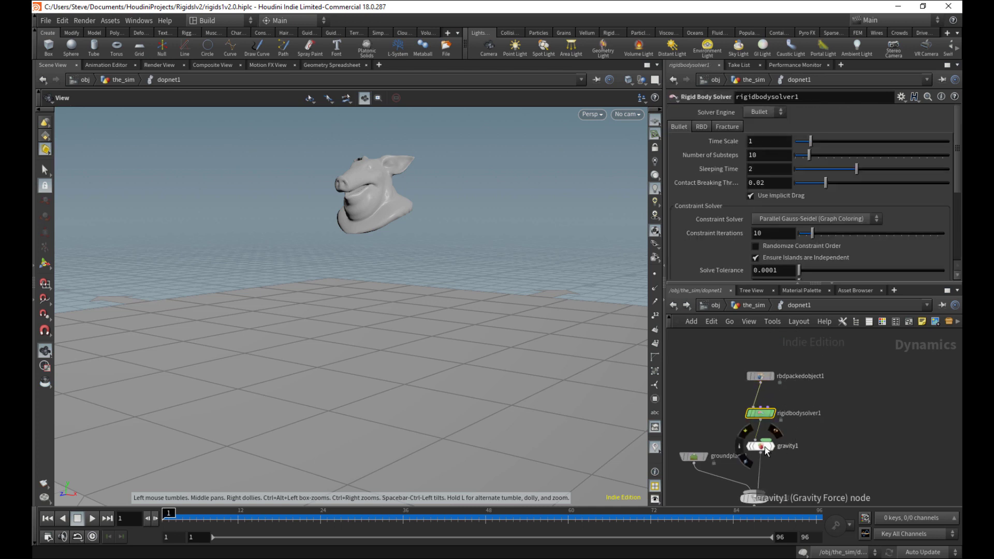
click(766, 446)
Step: Try gravity1 between merge1 and the output node, play the simulation and return to the first frame
mouse_move(765, 449)
mouse_down()
mouse_move(825, 457)
mouse_move(769, 457)
mouse_up()
middle_drag(795, 479, 781, 393)
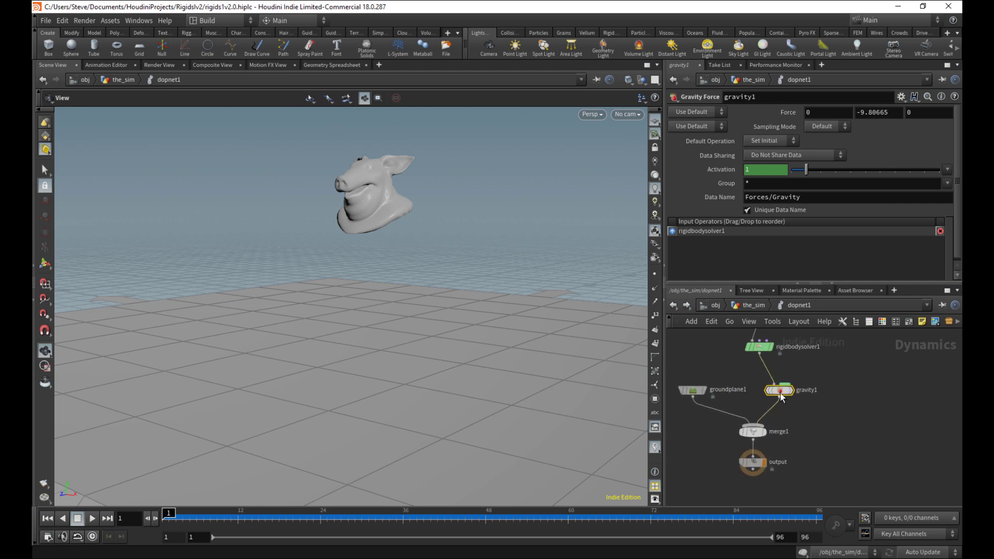
drag(781, 394, 830, 439)
drag(765, 465, 765, 498)
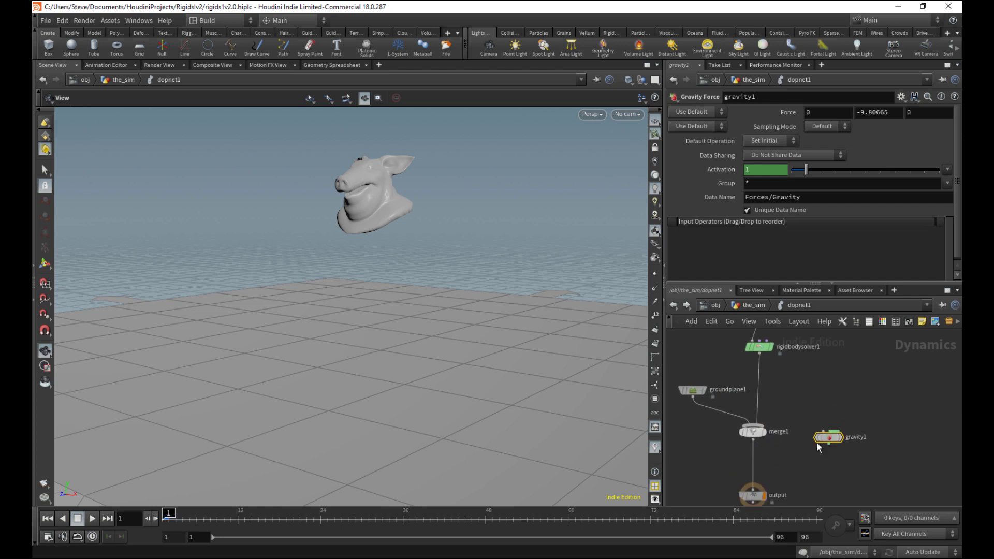
drag(817, 444, 741, 473)
click(91, 521)
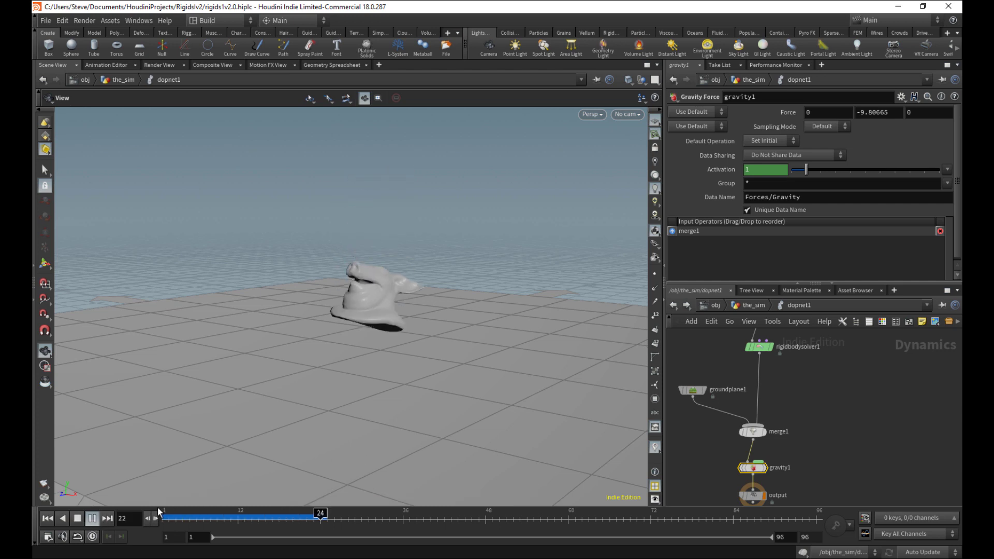
drag(222, 516, 165, 517)
Step: Put gravity1 back above merge1 and move rigidbodysolver1 out of the chain to between merge1 and the output node
middle_drag(825, 444, 811, 471)
drag(756, 496, 755, 426)
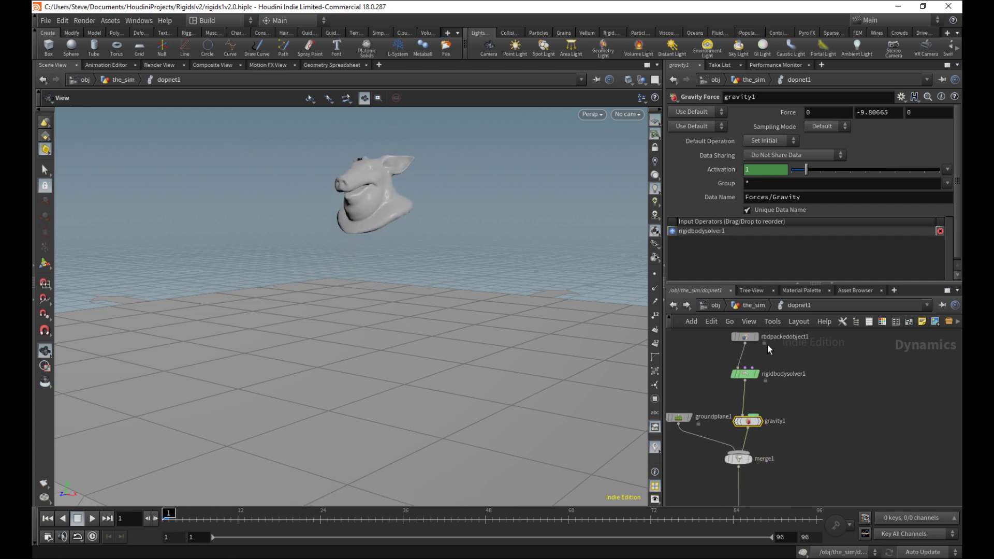
click(749, 338)
middle_drag(788, 362, 781, 376)
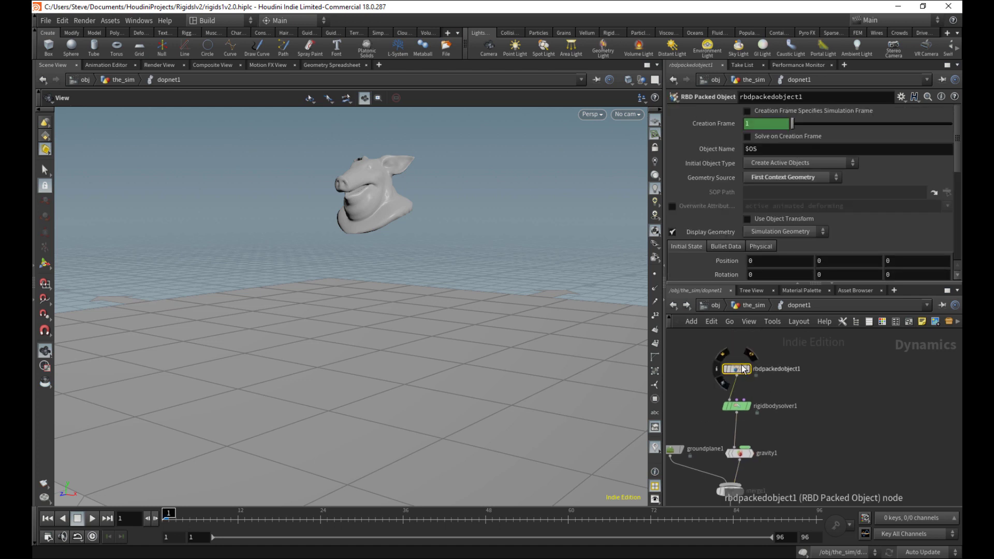
click(738, 388)
drag(746, 390, 744, 495)
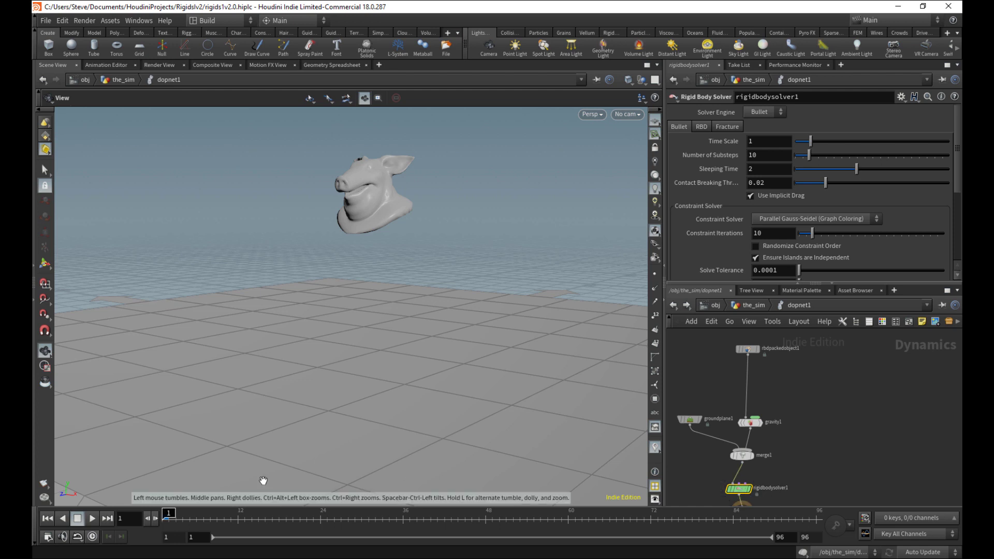
Step: Play the simulation with the reordered solver, return to the first frame and review rbdpackedobject1's parameters
click(91, 520)
drag(217, 518, 167, 518)
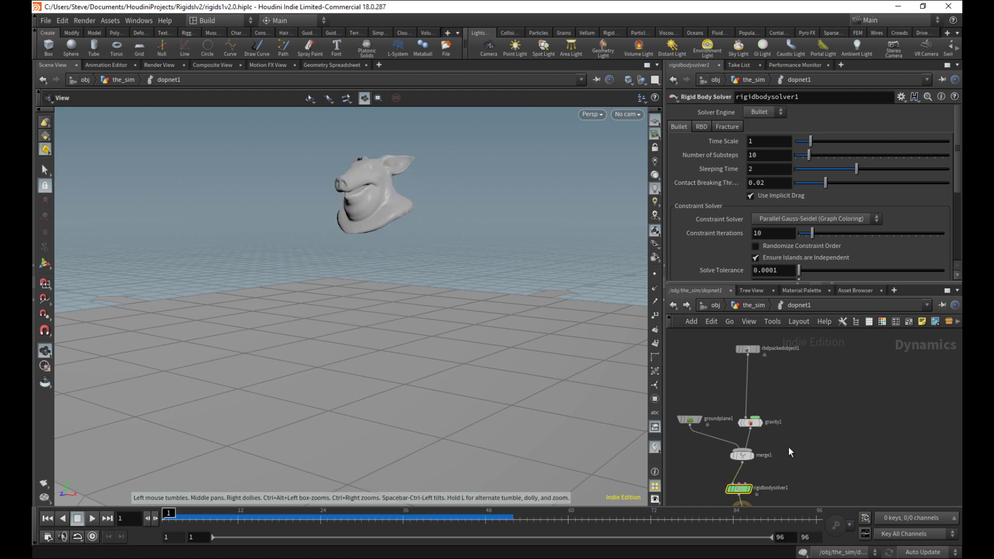
middle_drag(788, 448, 787, 432)
click(688, 403)
click(746, 334)
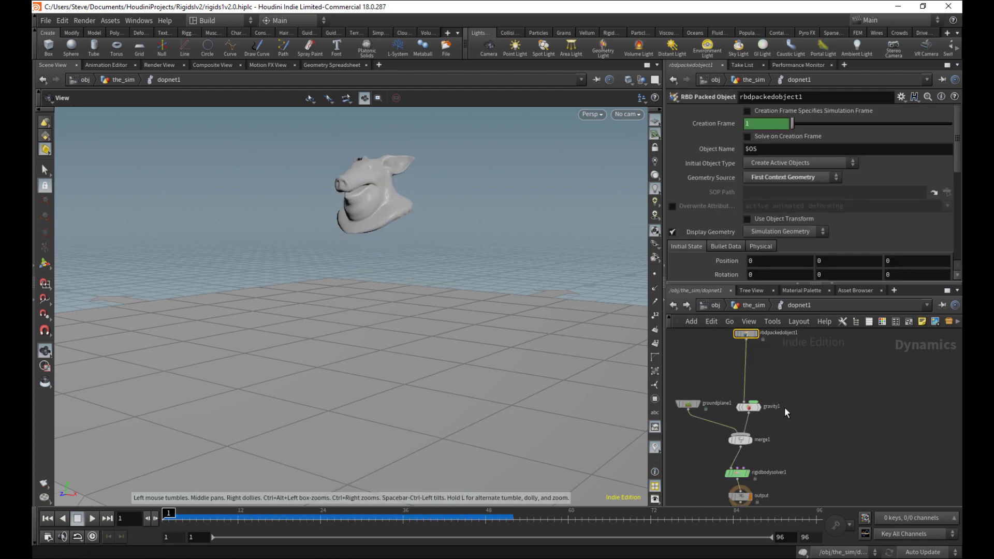
Step: Insert rigidbodysolver1 back between rbdpackedobject1 and gravity1, and space merge1 further below gravity1
click(745, 474)
drag(749, 480, 758, 380)
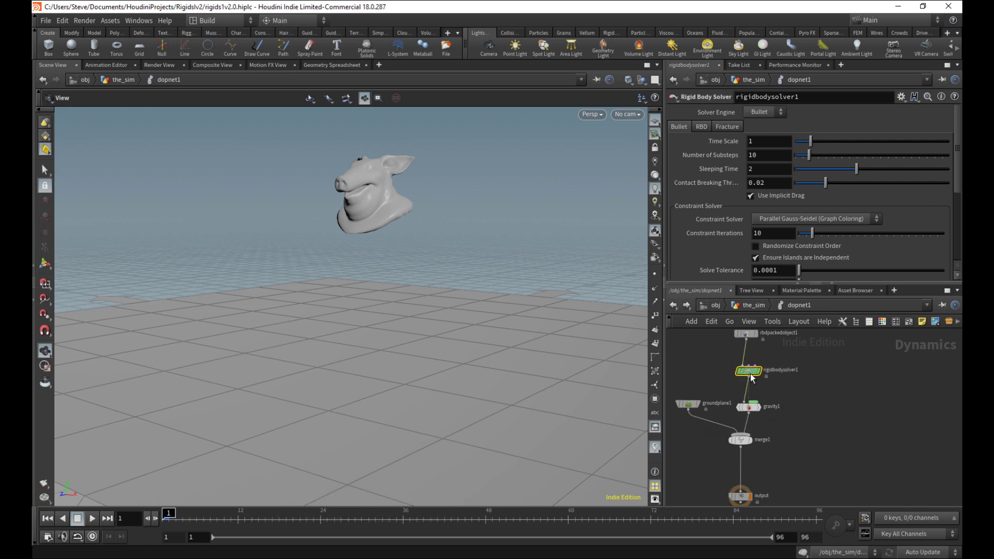
click(746, 334)
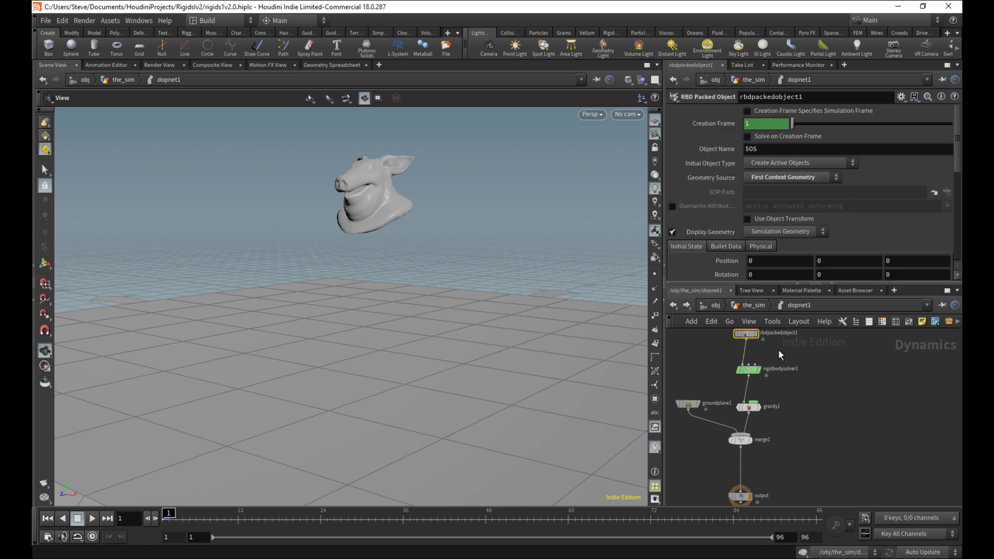
click(748, 370)
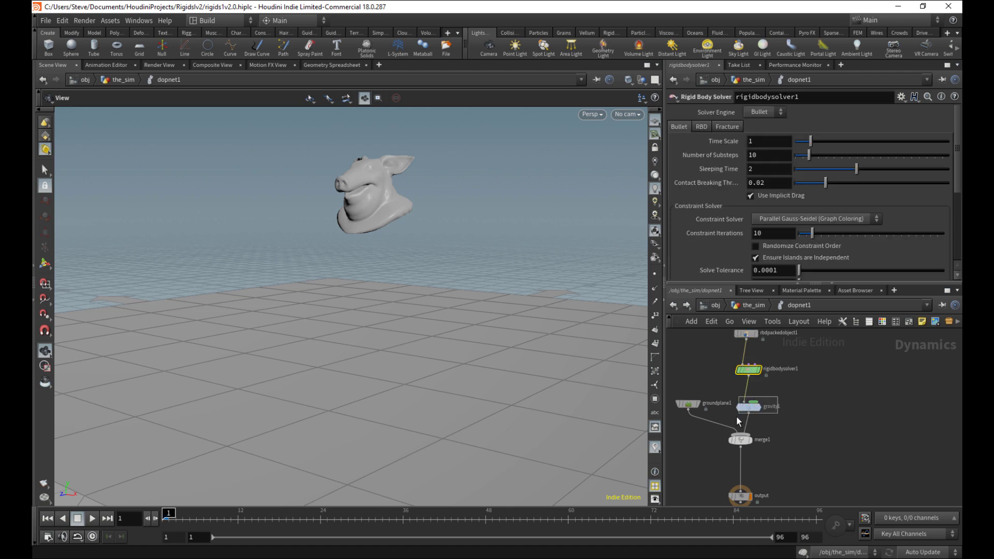
mouse_move(746, 413)
mouse_down()
mouse_move(735, 409)
mouse_move(750, 421)
mouse_move(746, 468)
mouse_move(818, 466)
mouse_move(740, 467)
mouse_move(750, 466)
mouse_move(749, 418)
mouse_up()
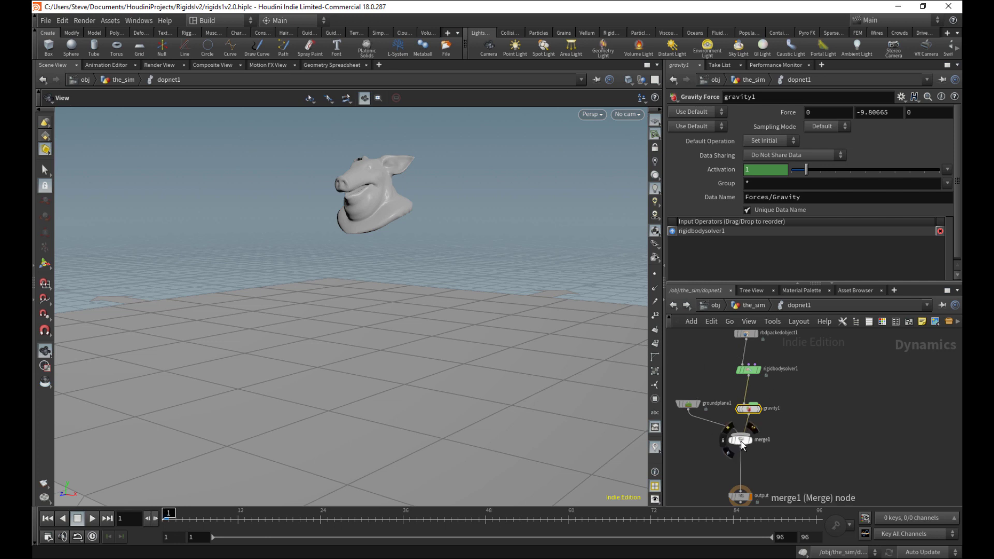
drag(741, 442, 740, 456)
Step: Review the groundplane1, merge1, rbdpackedobject1 and output nodes in turn, including the output node's display flag
click(703, 403)
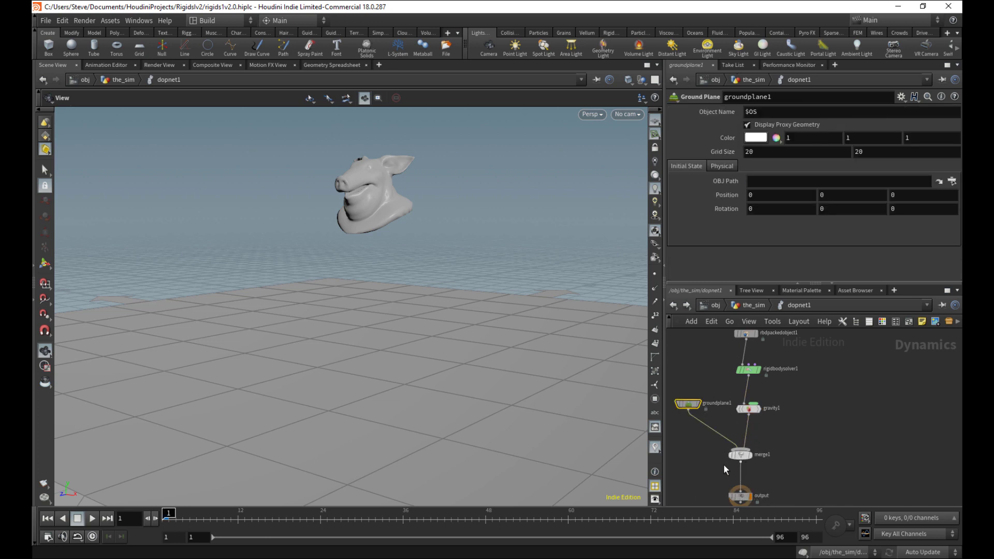
click(736, 456)
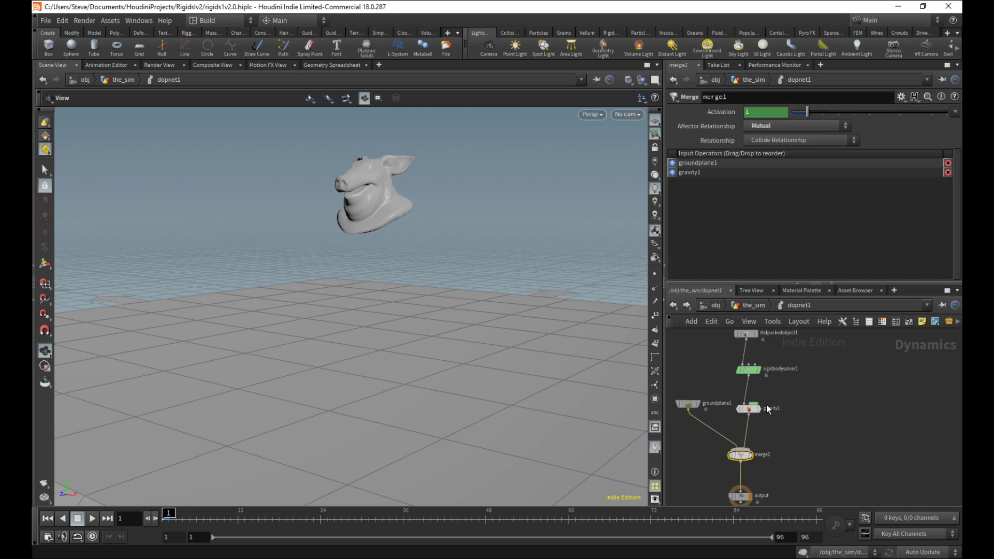
middle_drag(770, 417, 764, 462)
click(740, 379)
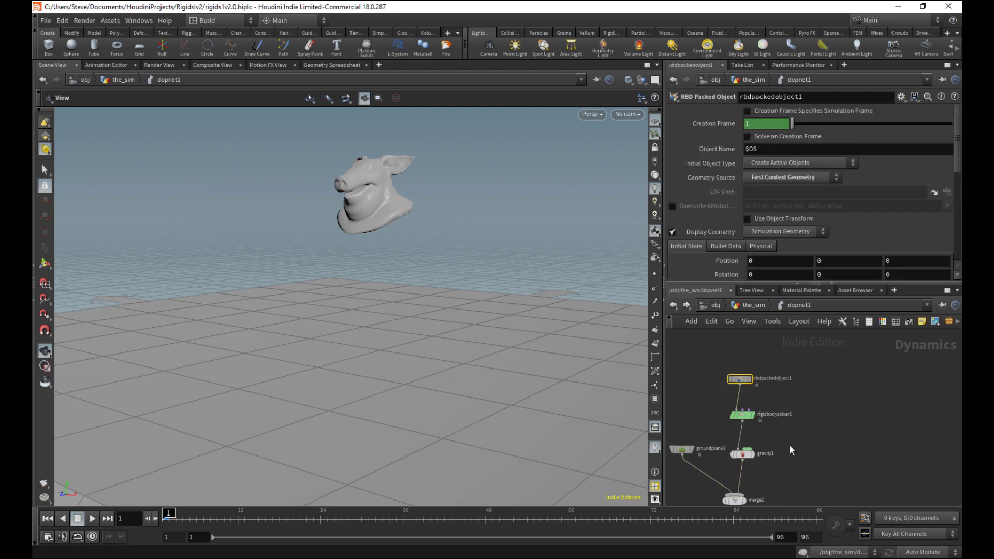
middle_drag(702, 428, 726, 394)
click(704, 414)
click(763, 345)
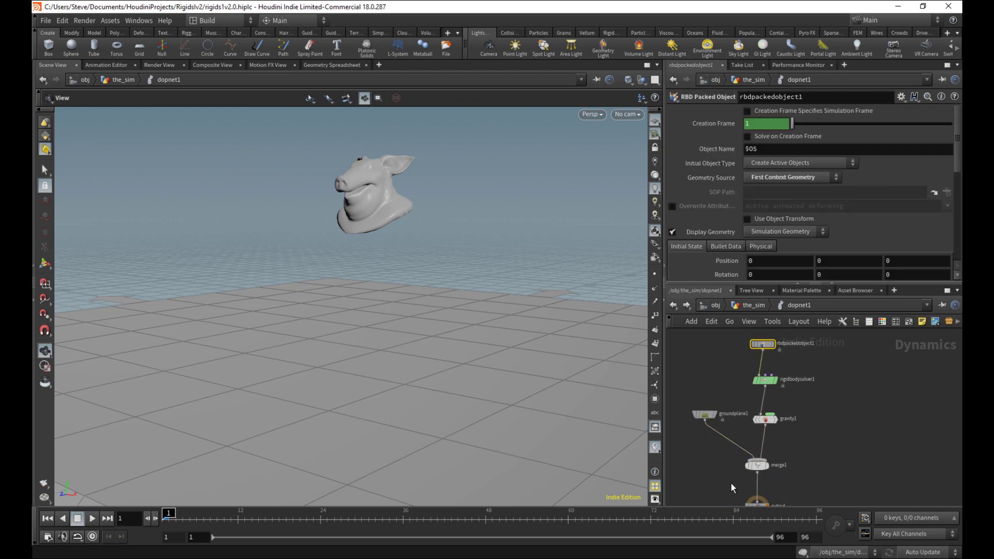
click(757, 465)
middle_drag(787, 475, 790, 436)
click(761, 468)
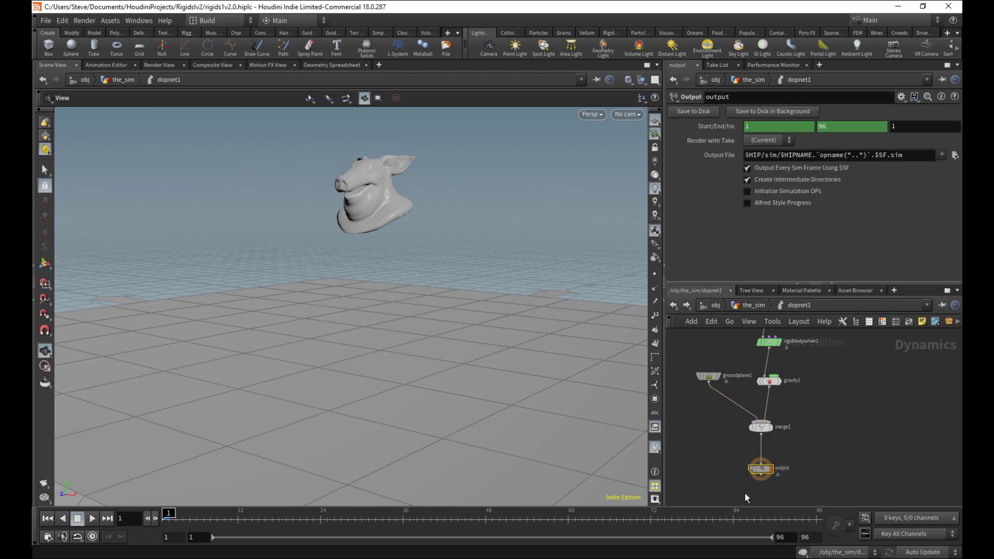
scroll(772, 489, up, 4)
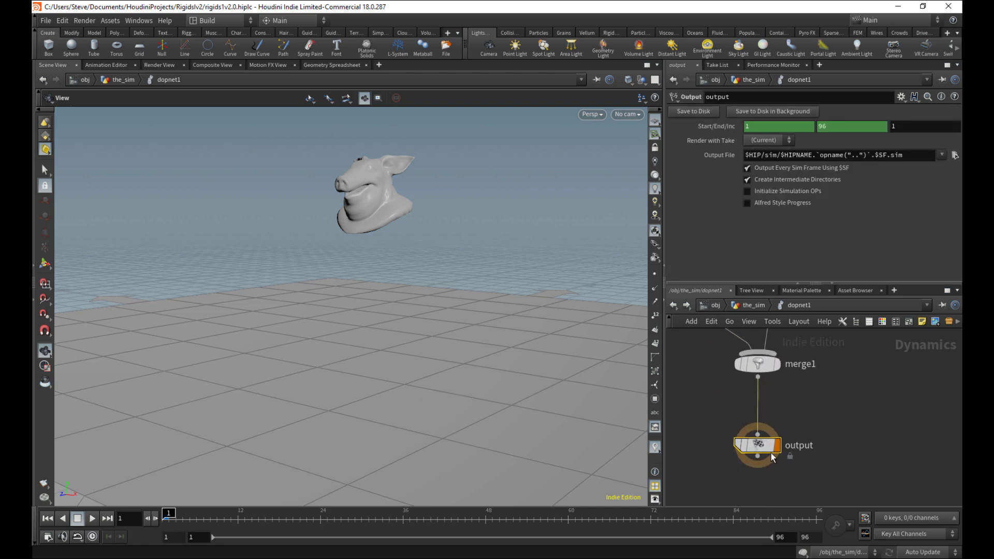
mouse_move(782, 449)
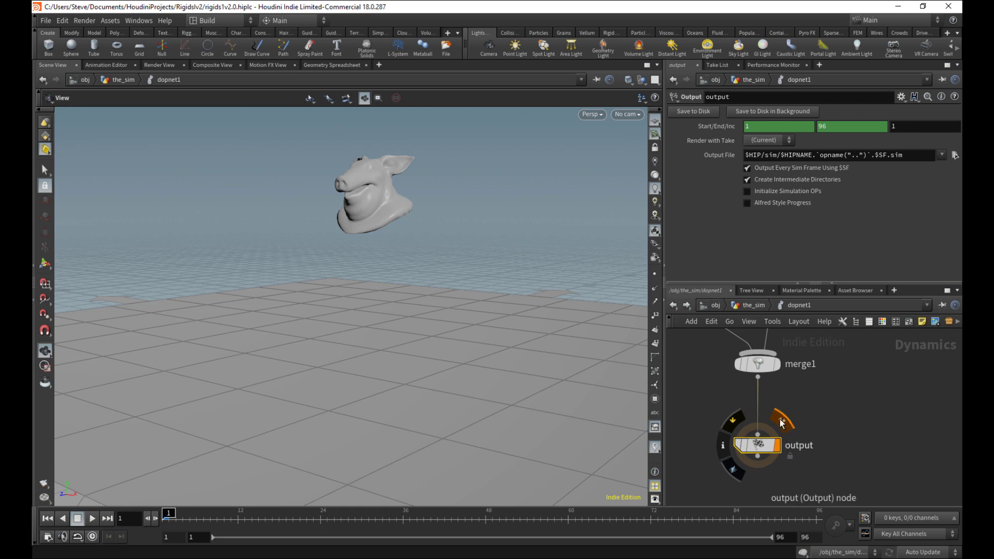
Step: Display only rbdpackedobject1 and play the simulation
scroll(818, 415, down, 4)
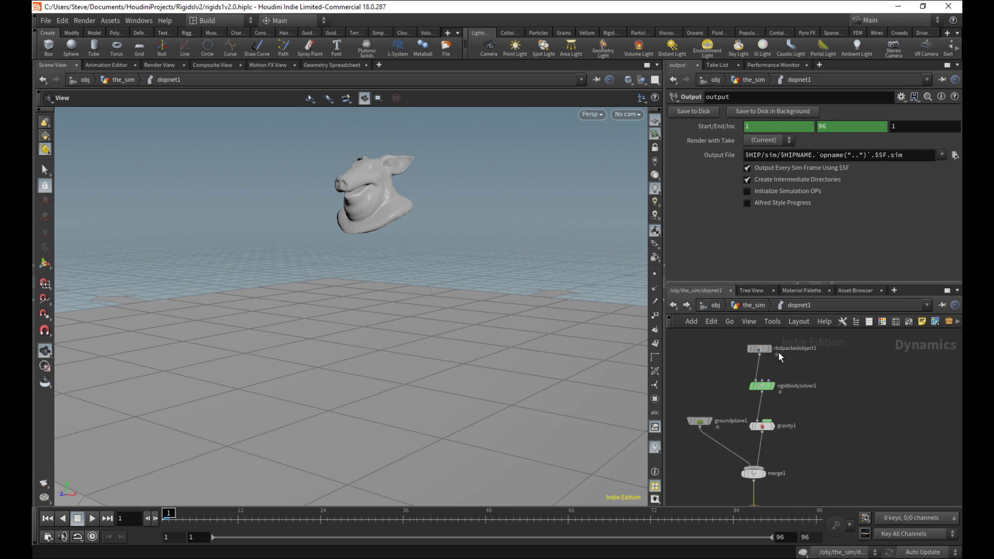
click(760, 348)
click(91, 518)
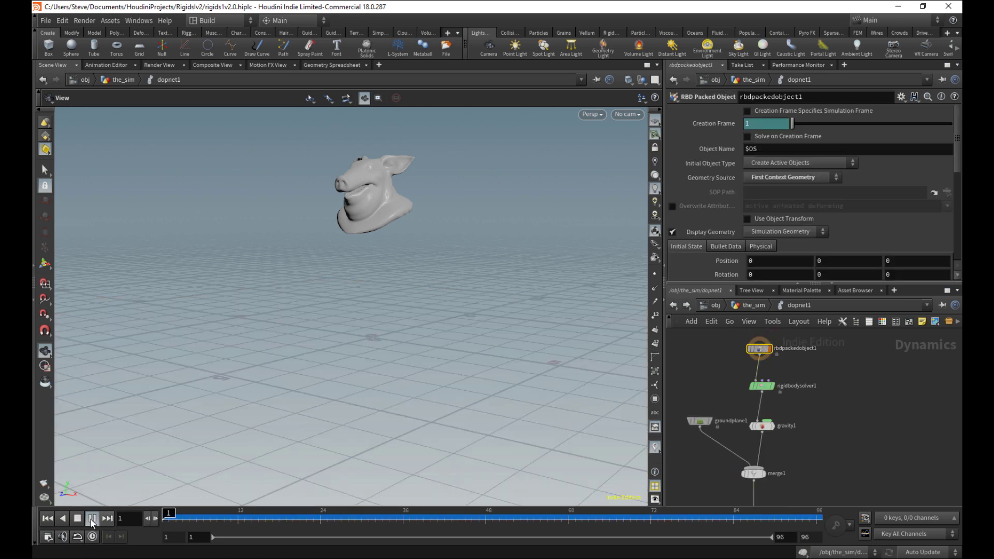
Step: Display only groundplane1, play the simulation and return to frame 1
click(700, 421)
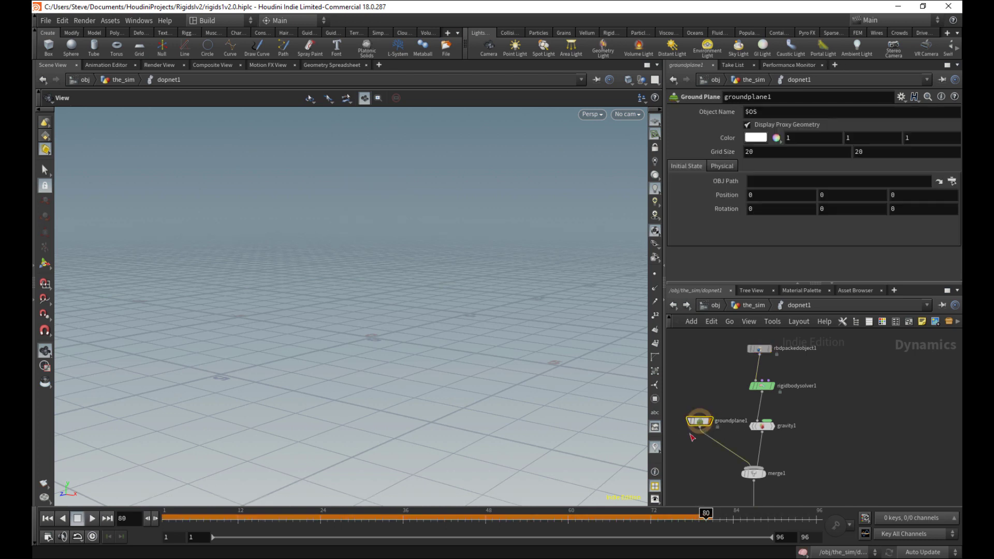
drag(311, 514, 163, 516)
click(91, 519)
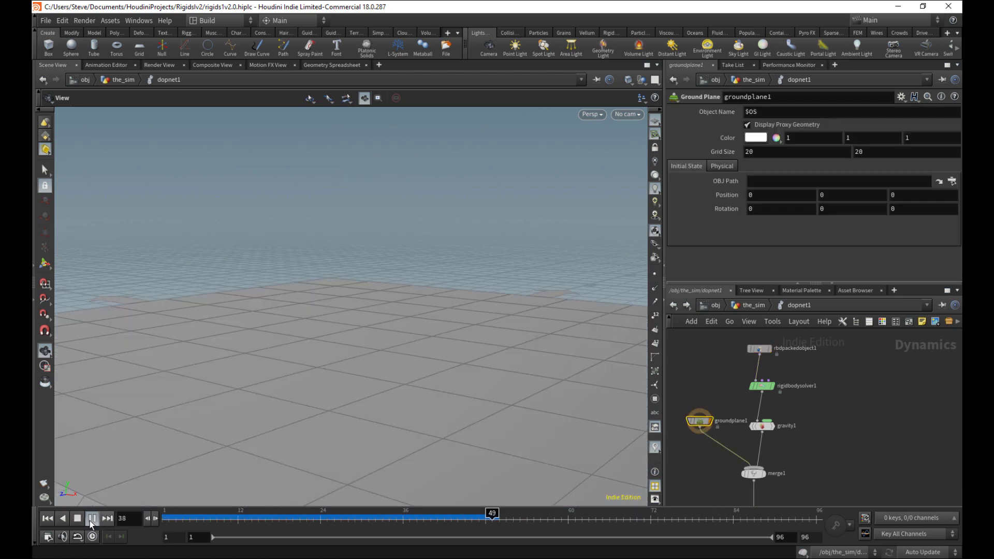
click(90, 520)
drag(260, 520, 163, 515)
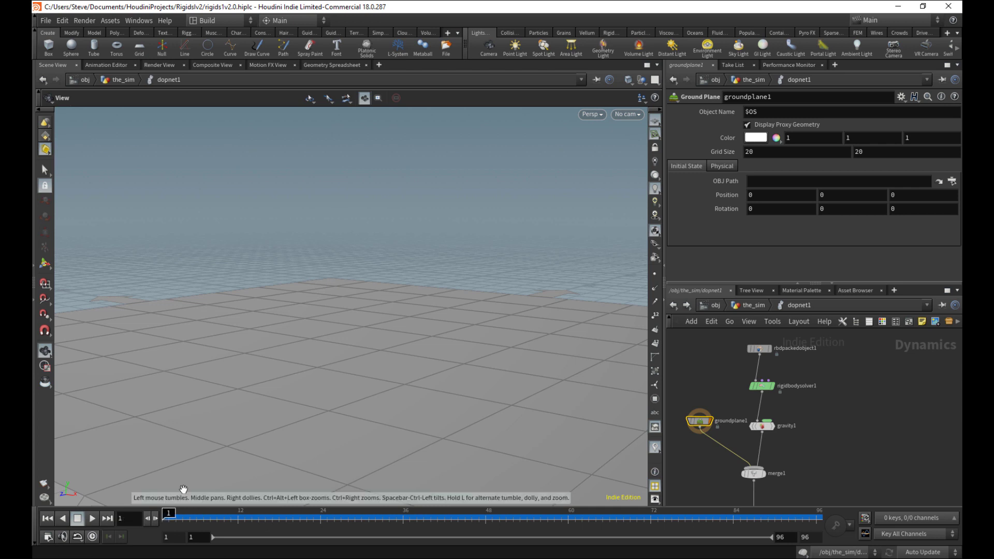
Step: Display the output node again, play the full simulation, return to frame 1 and save the scene
middle_drag(711, 468, 699, 395)
click(743, 444)
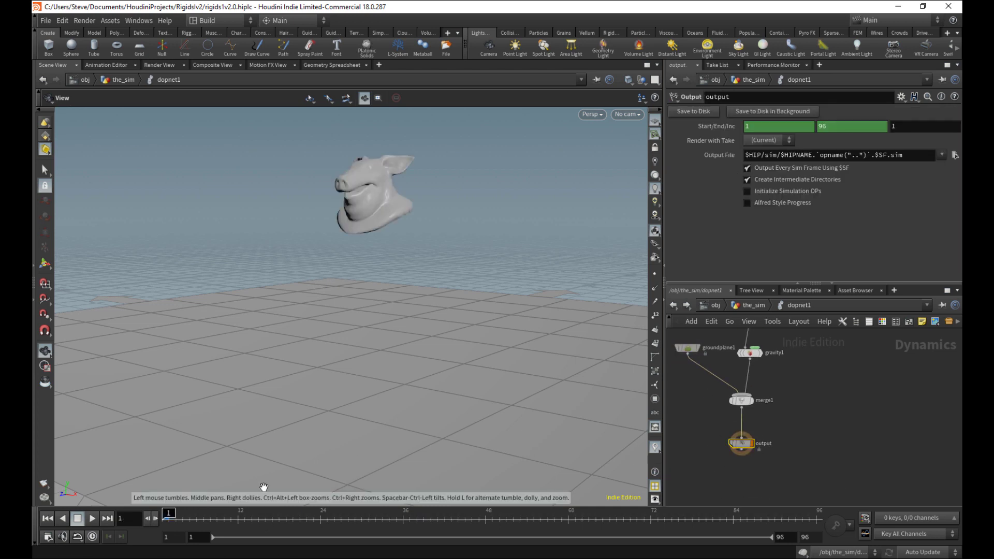
click(92, 517)
click(170, 515)
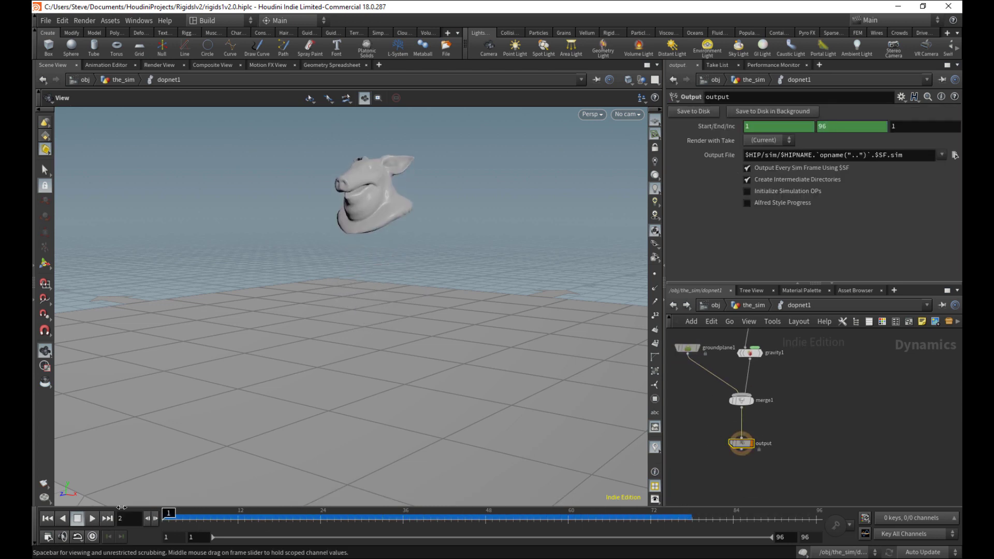
key(ctrl+s)
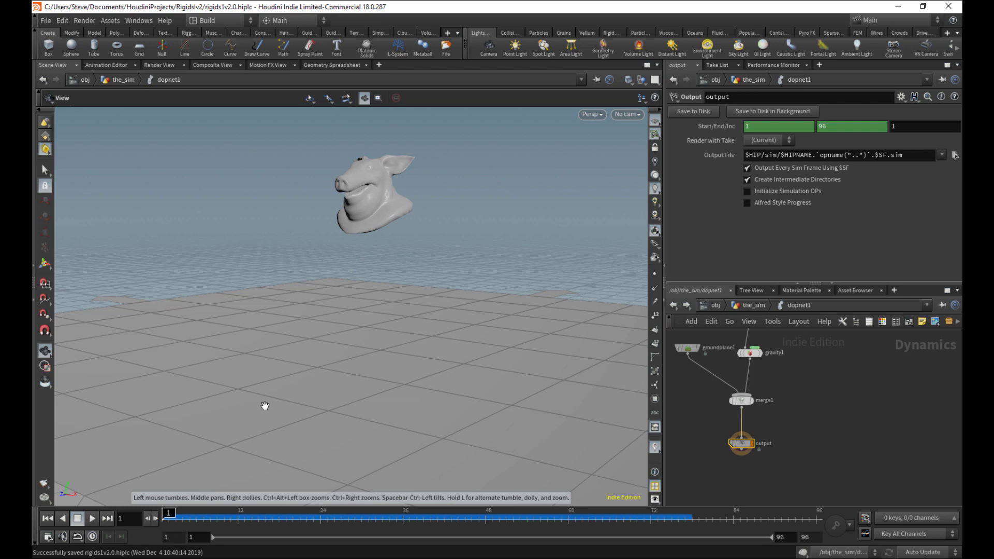
Step: Go up to the_sim and set dopnet1's Object Merge pattern to *rbd* so the ground plane is left out
click(753, 306)
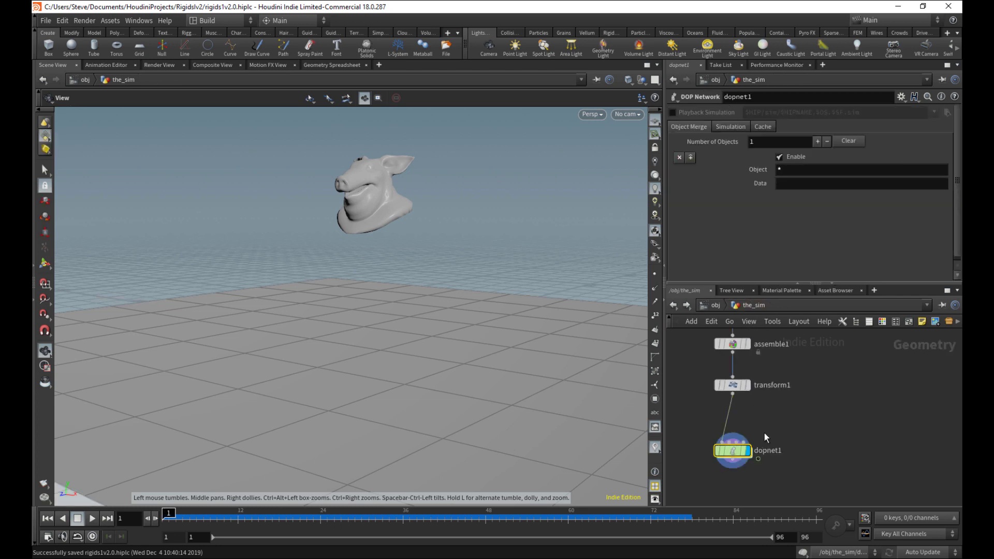
click(779, 169)
text(*)
click(814, 169)
text(rb)
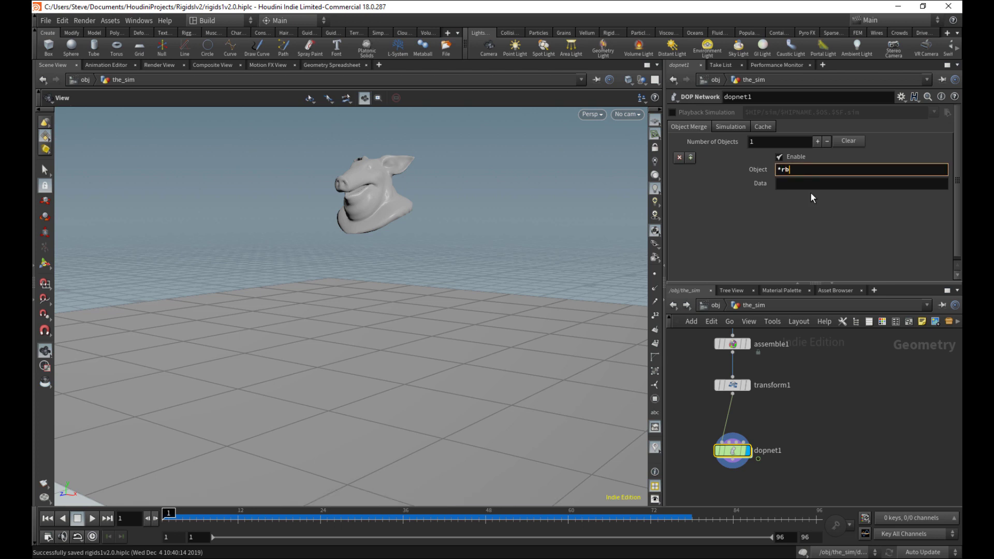
text(d*)
key(Return)
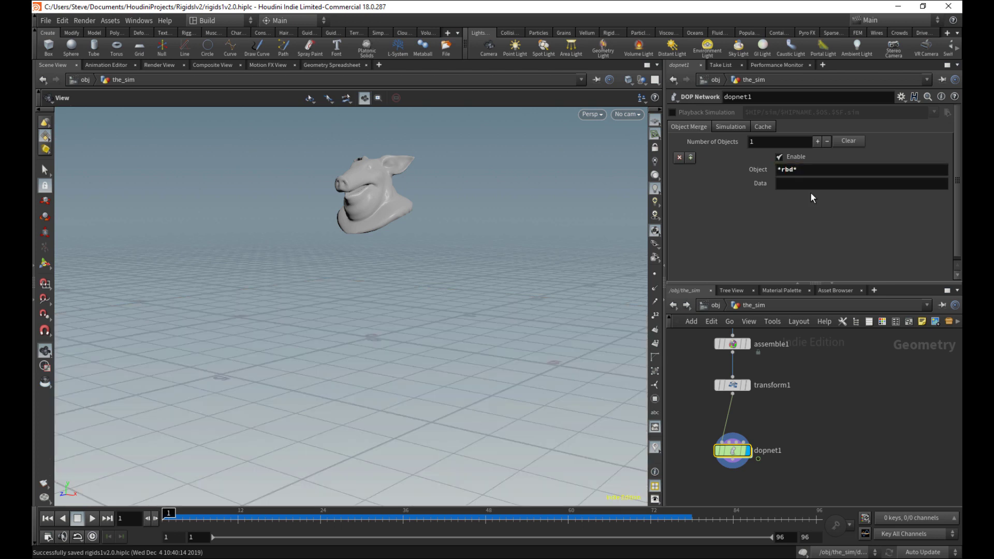
Step: Look at the nodes inside dopnet1, return to the_sim and set dopnet1's Object pattern to *
double_click(719, 450)
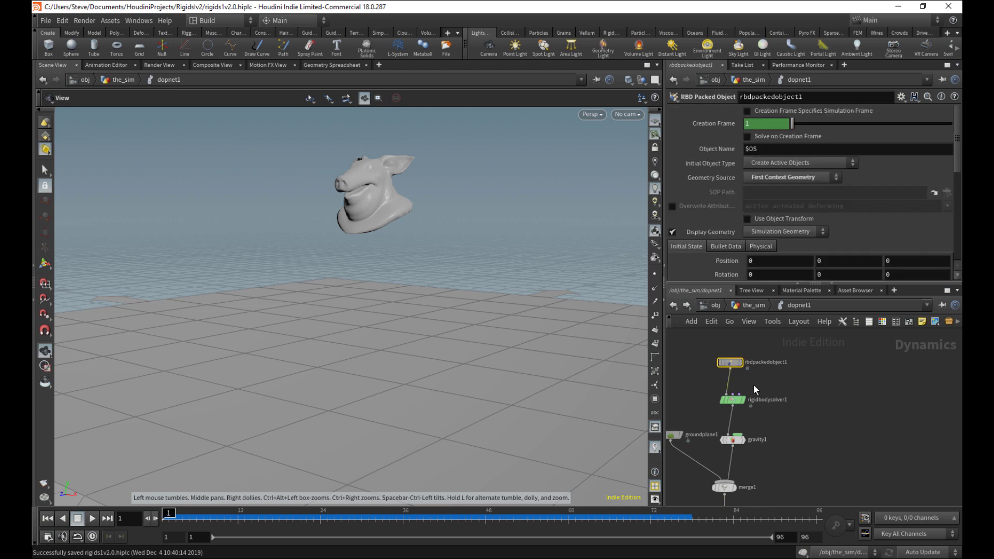
key(u)
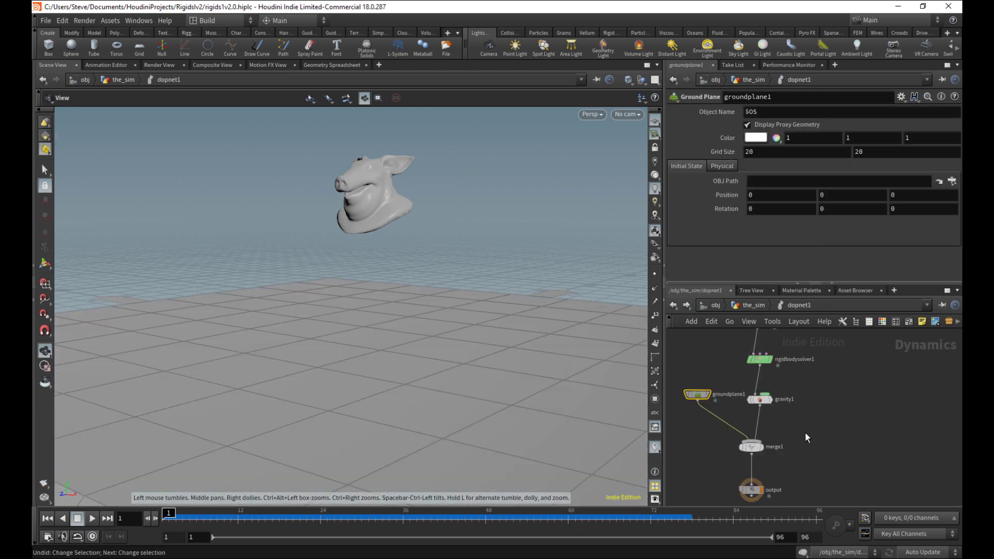
click(764, 305)
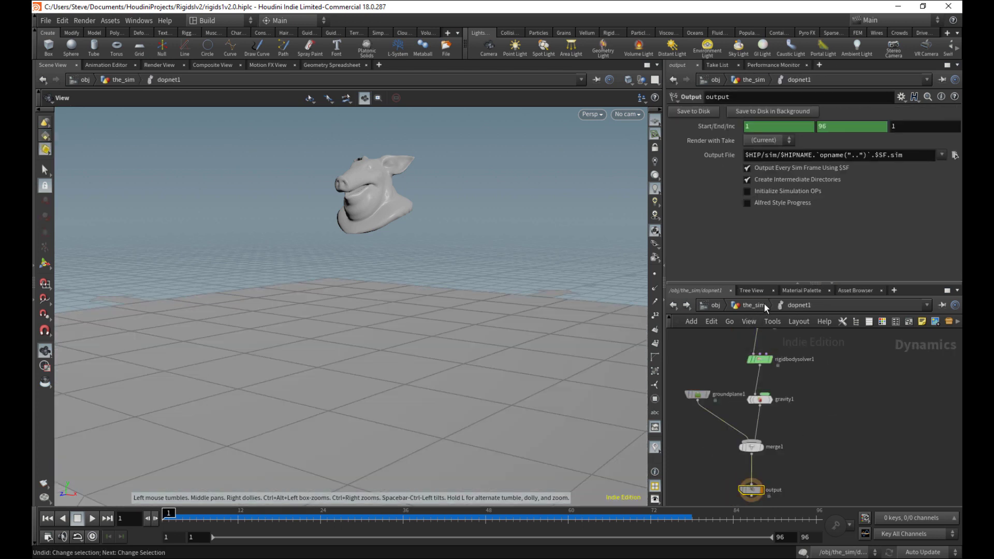
click(840, 167)
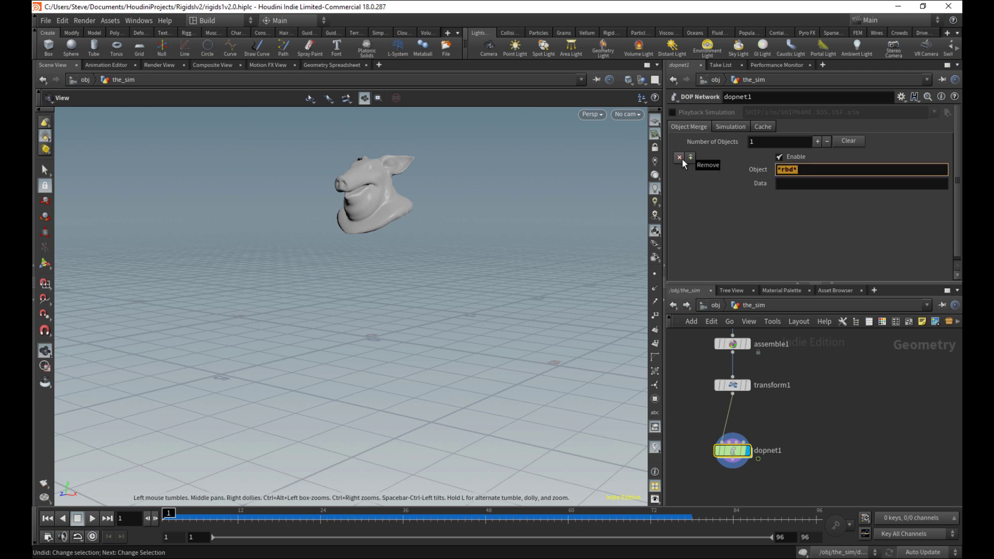
text(*)
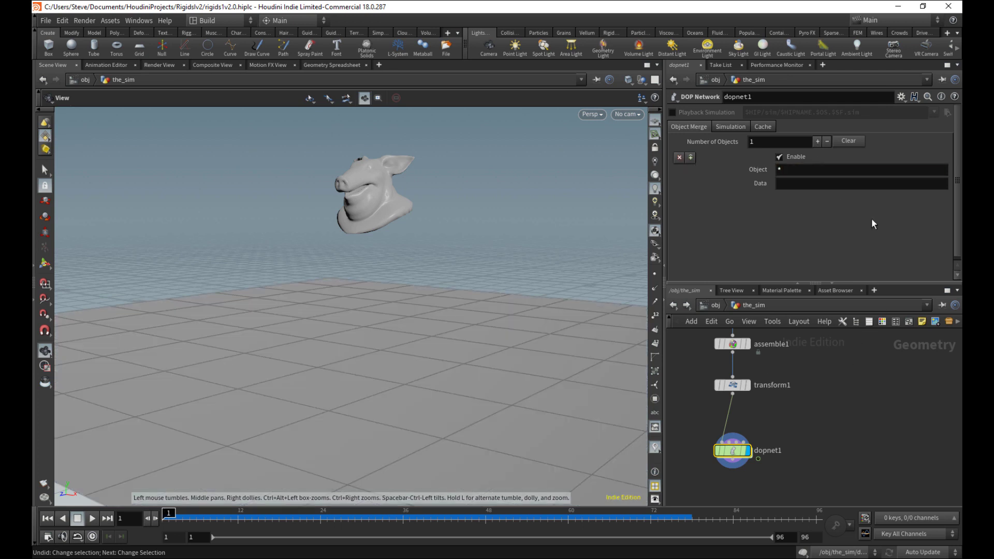
Step: Limit dopnet1's merged objects to the pattern *rbd* again
click(799, 173)
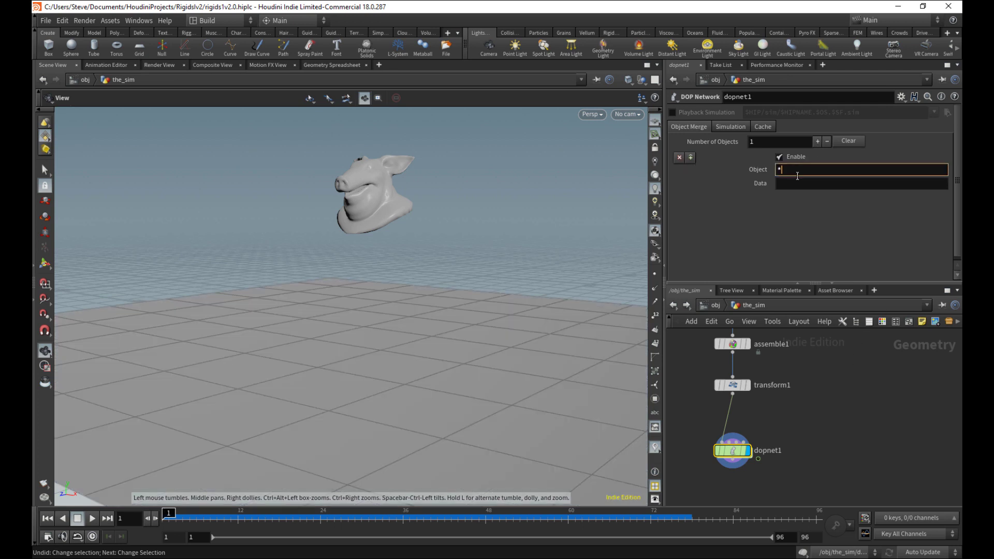
text(rbd*)
key(Return)
mouse_move(737, 453)
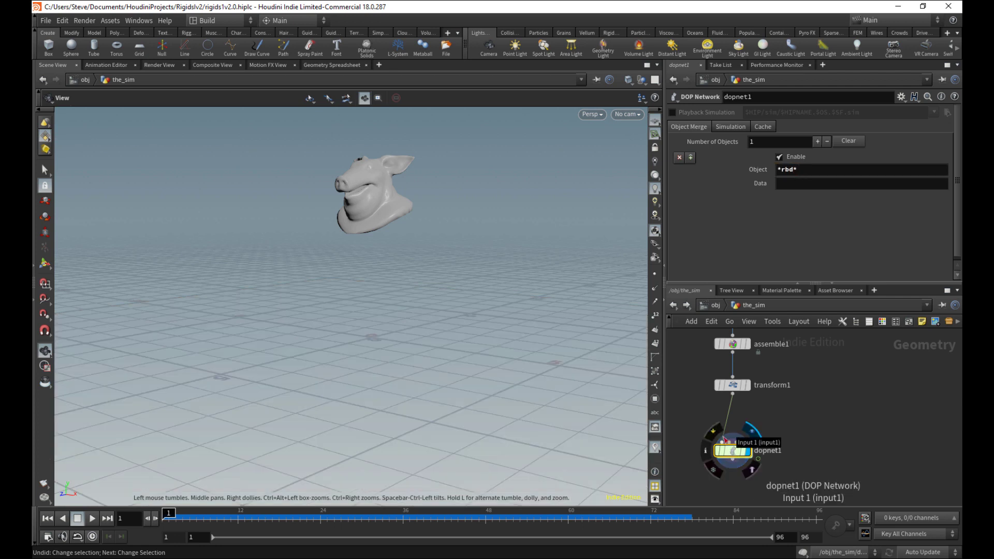
right_drag(908, 442, 874, 468)
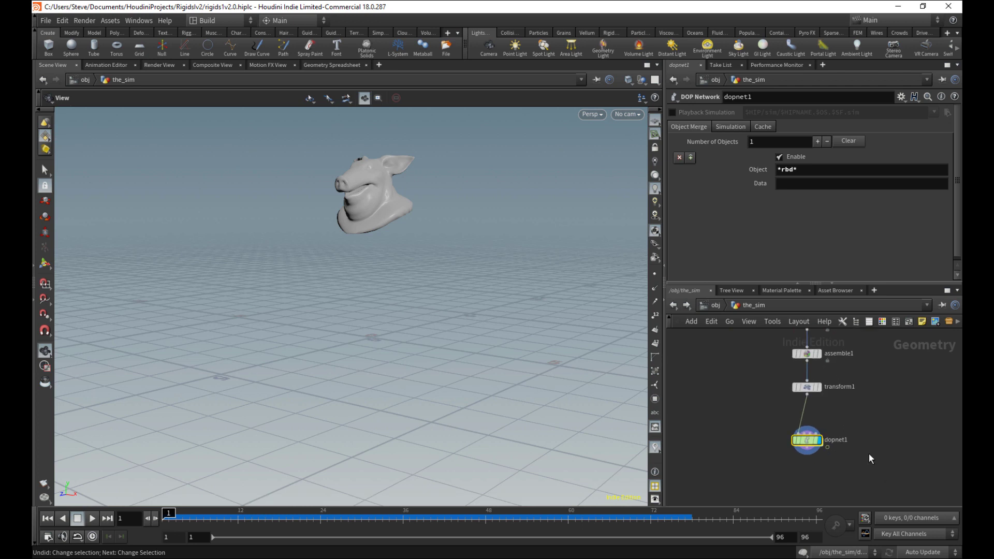
Step: Enter dopnet1 and advance the simulation to frame 24
double_click(807, 441)
middle_drag(806, 444, 782, 462)
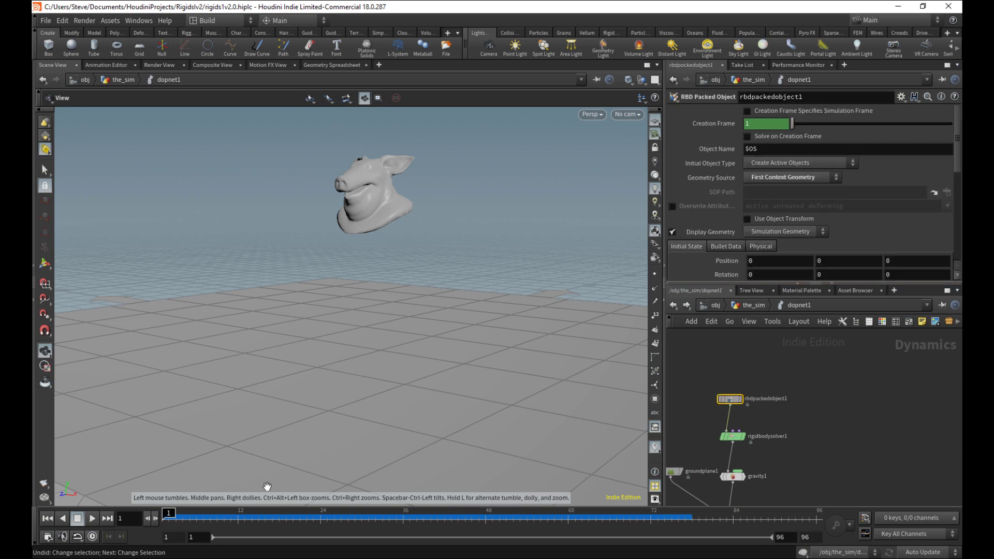
key(Up)
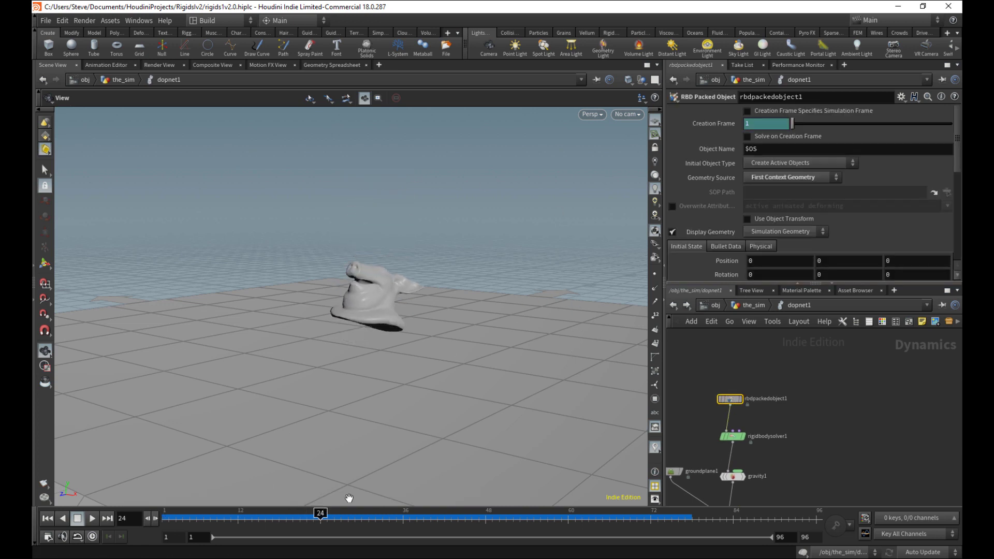
Step: Enable Show Guide Geometry in rbdpackedobject1's Bullet Data and take a closer look at the pig head's collision shape
click(752, 248)
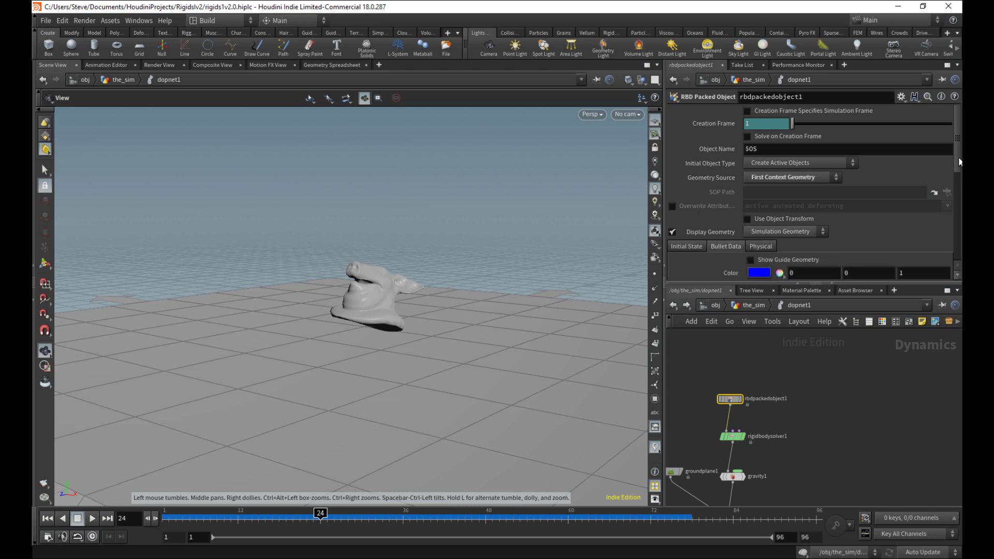
drag(960, 161, 959, 165)
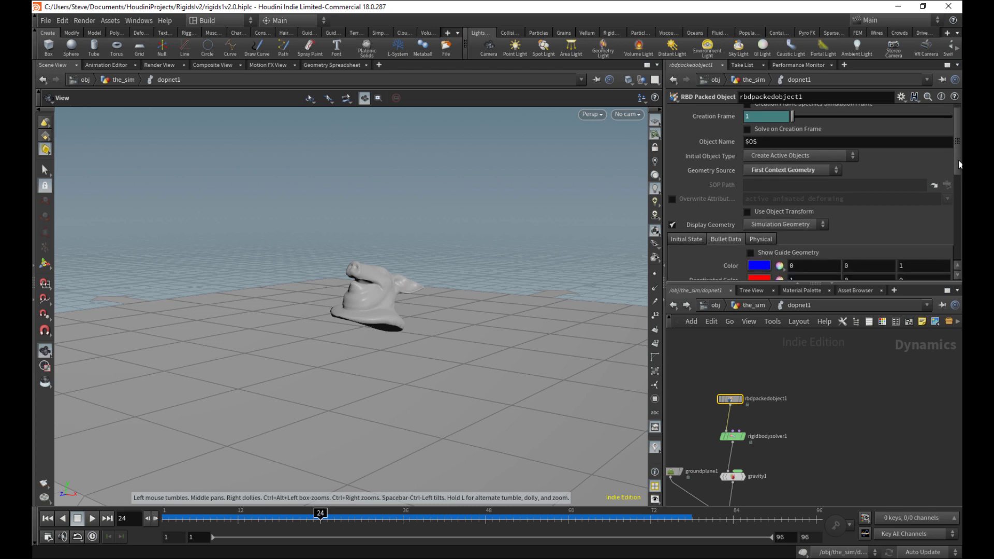
click(784, 252)
right_drag(387, 286, 477, 291)
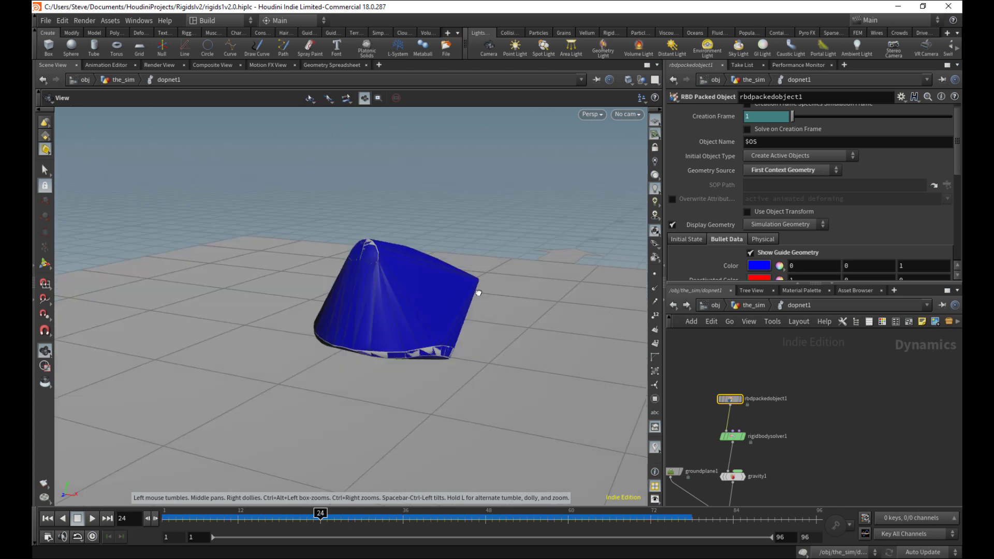
Step: Play the simulation with the collision guide shown, from a new angle, and return to frame 1
drag(477, 291, 163, 518)
click(92, 519)
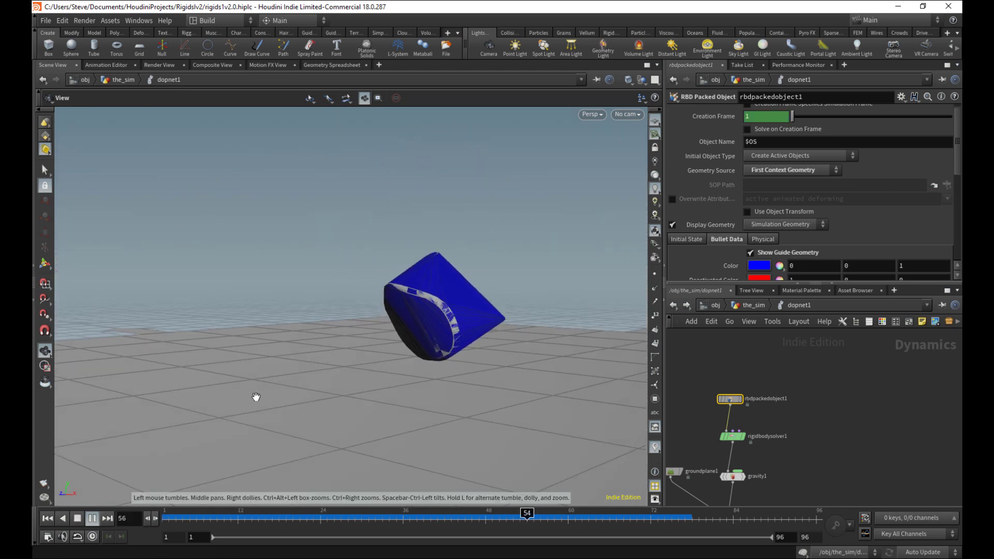
drag(329, 518, 165, 516)
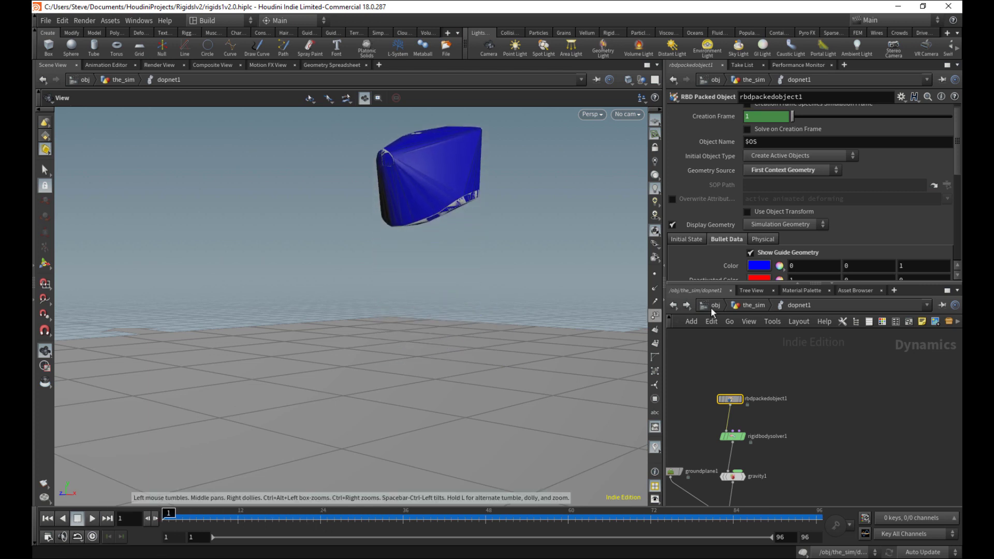
Step: Set rbdpackedobject1's Geometry Representation to Box with Show Guide Geometry enabled, and play the simulation
click(790, 255)
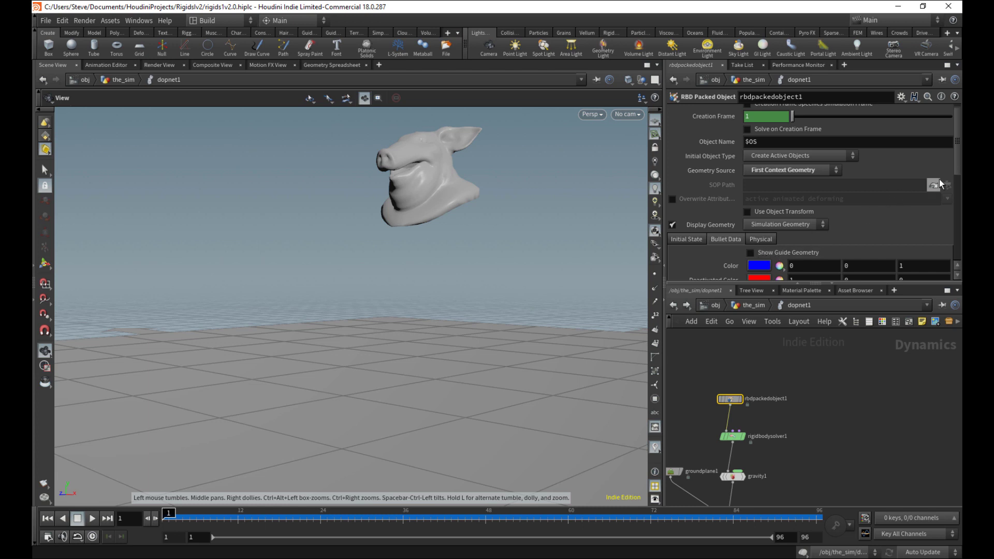
scroll(918, 206, down, 5)
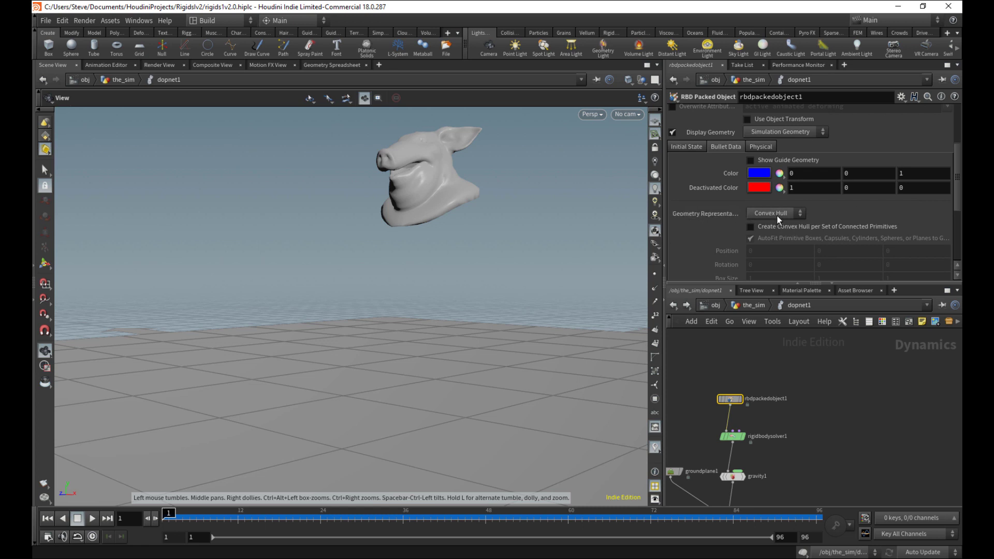
click(751, 160)
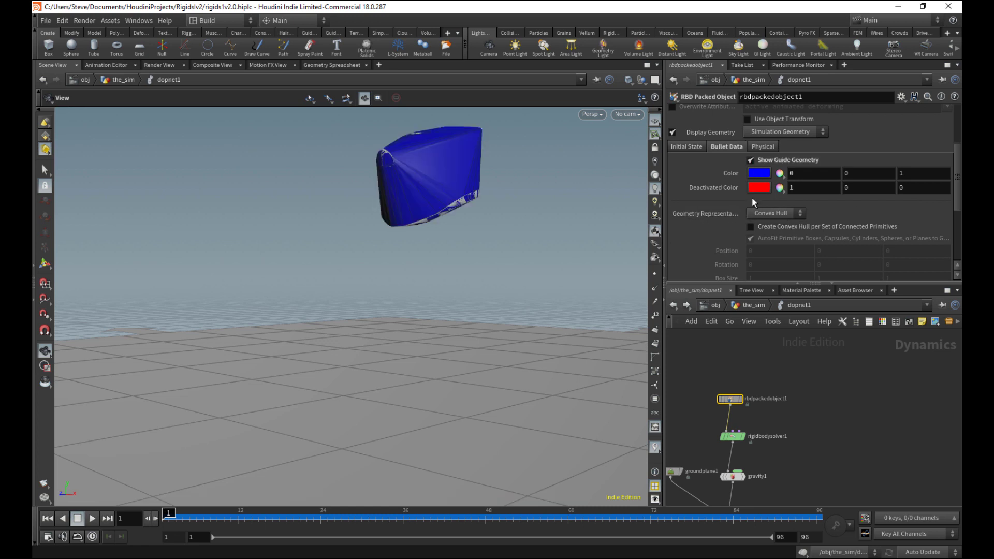
click(763, 209)
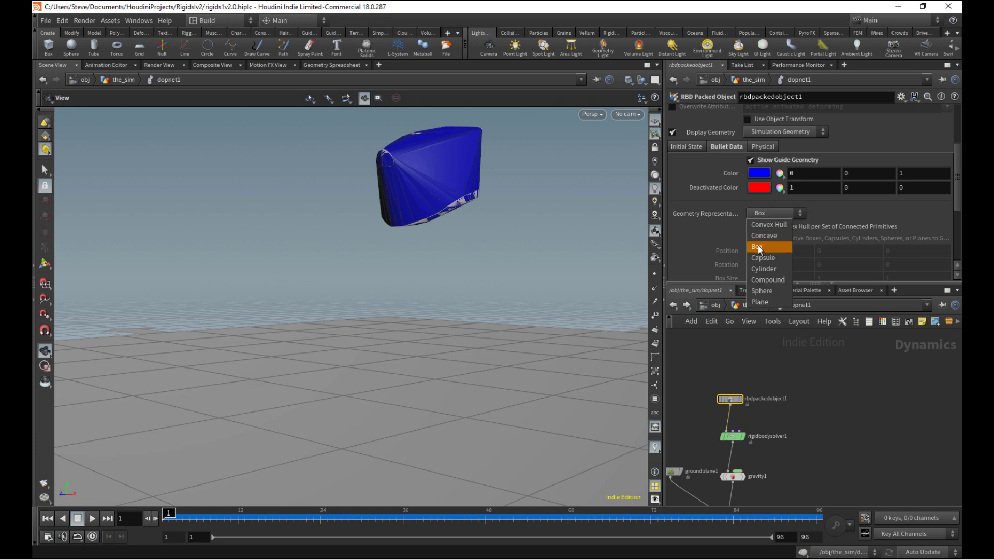
click(758, 247)
click(92, 518)
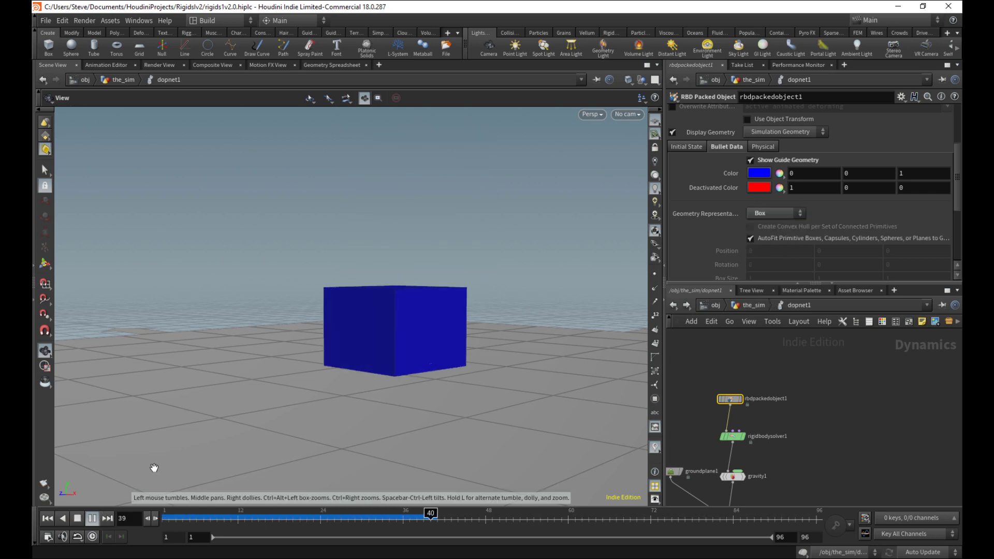
Step: Switch the Geometry Representation to Cylinder, watch the simulation with the guide geometry hidden, and return to frame 1
click(770, 213)
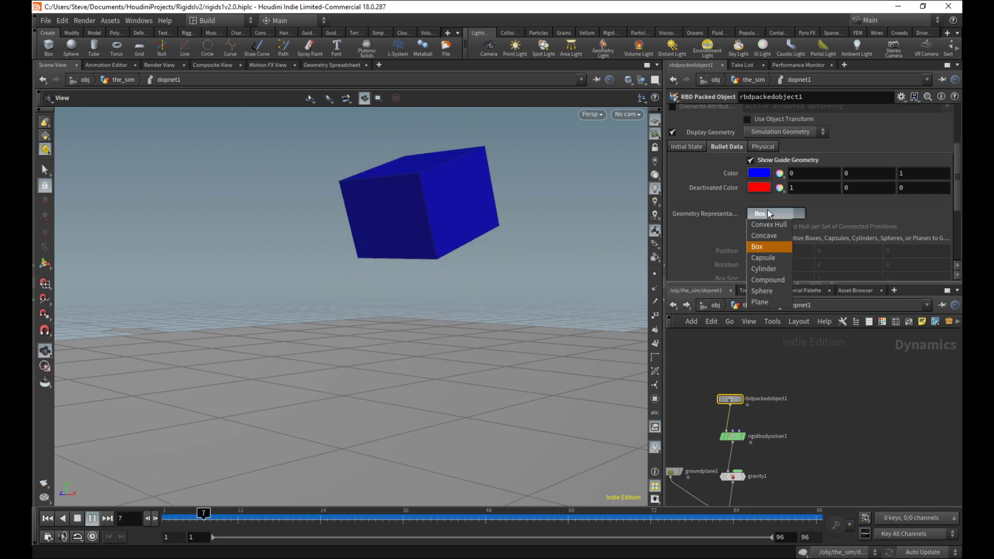
click(769, 269)
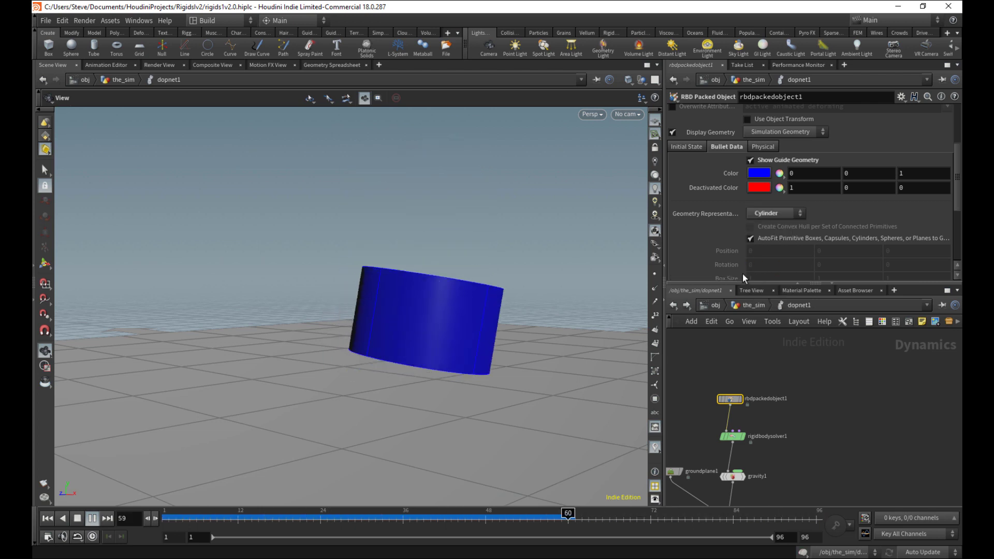
click(782, 160)
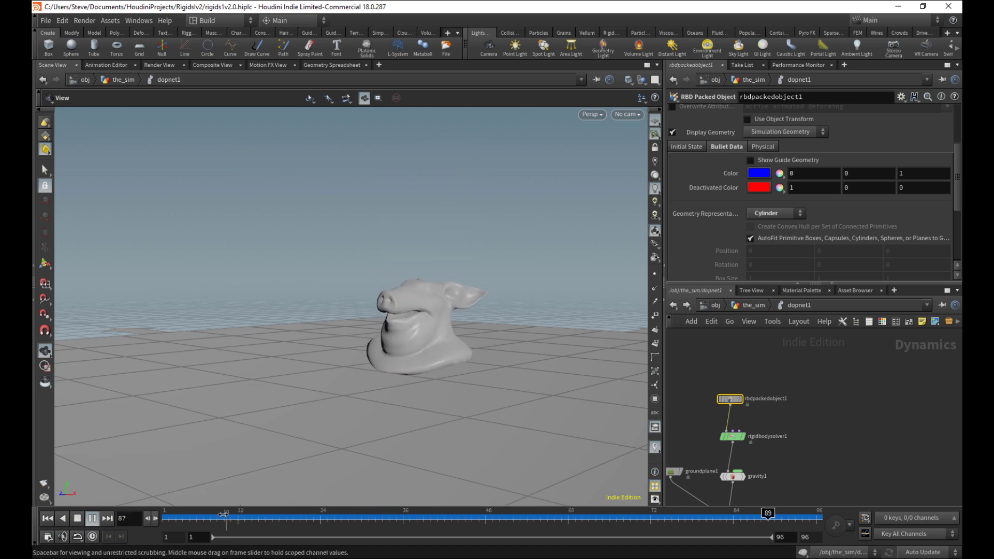
drag(222, 515, 143, 498)
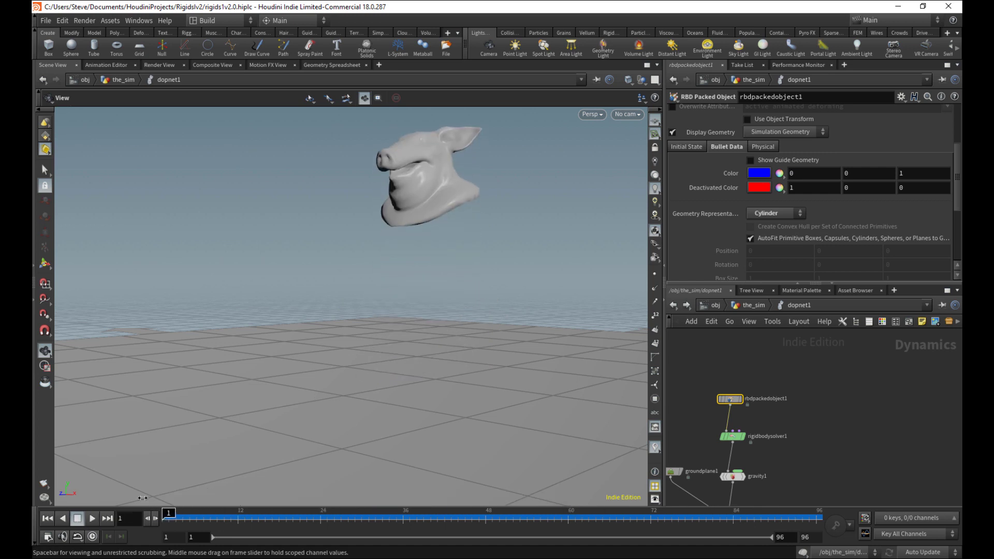
Step: Show the guide geometry again, set the Geometry Representation to Sphere, play the simulation and return to frame 1
click(777, 213)
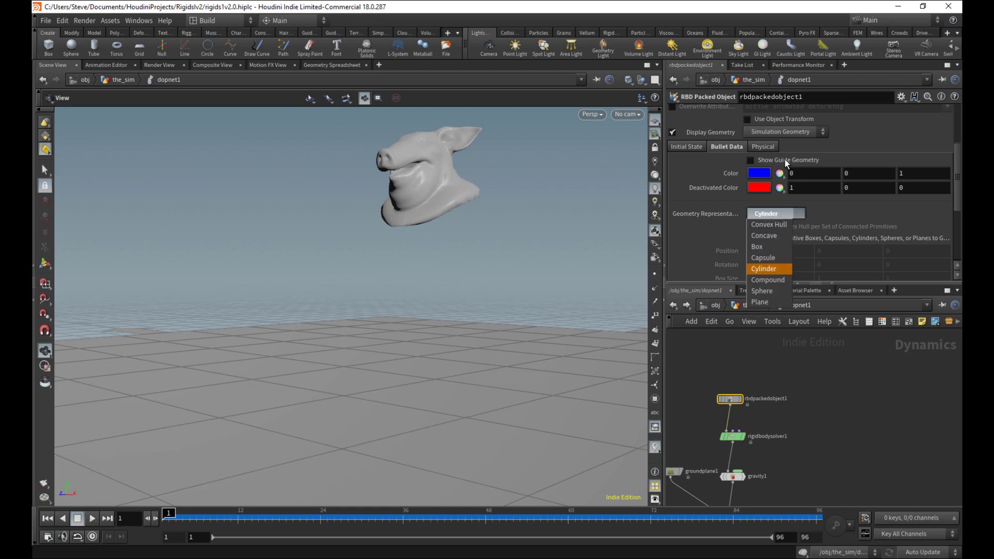
click(784, 158)
click(784, 159)
click(772, 215)
click(767, 282)
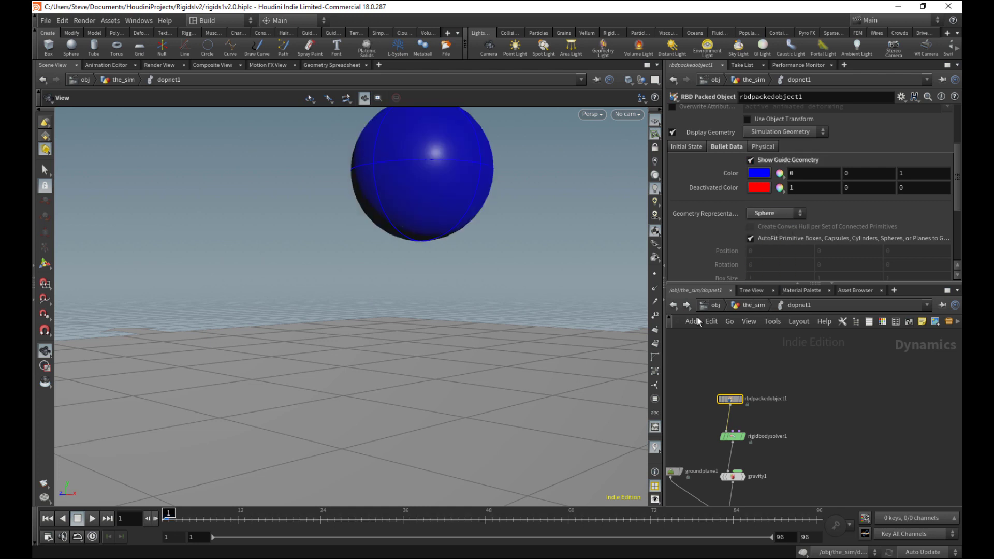
click(92, 519)
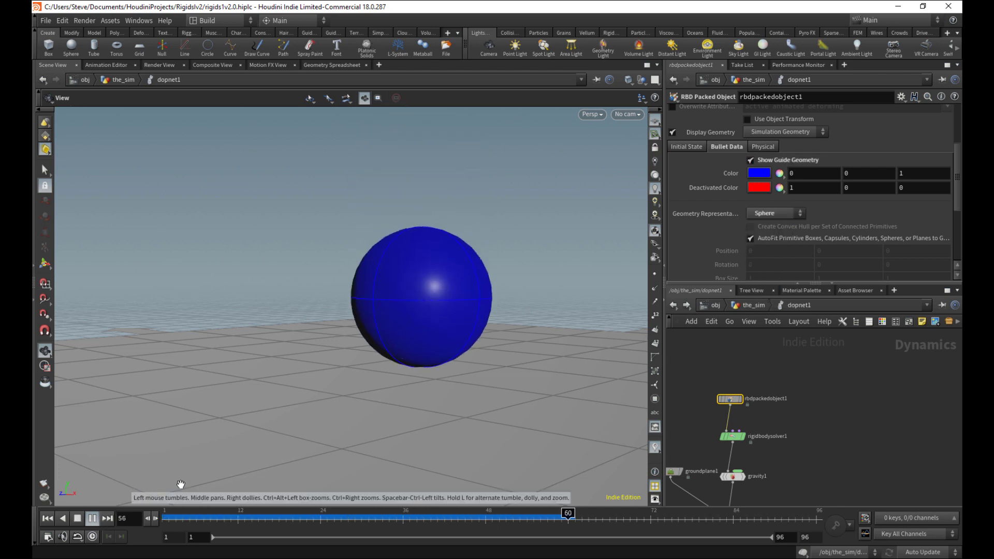
drag(277, 520, 164, 518)
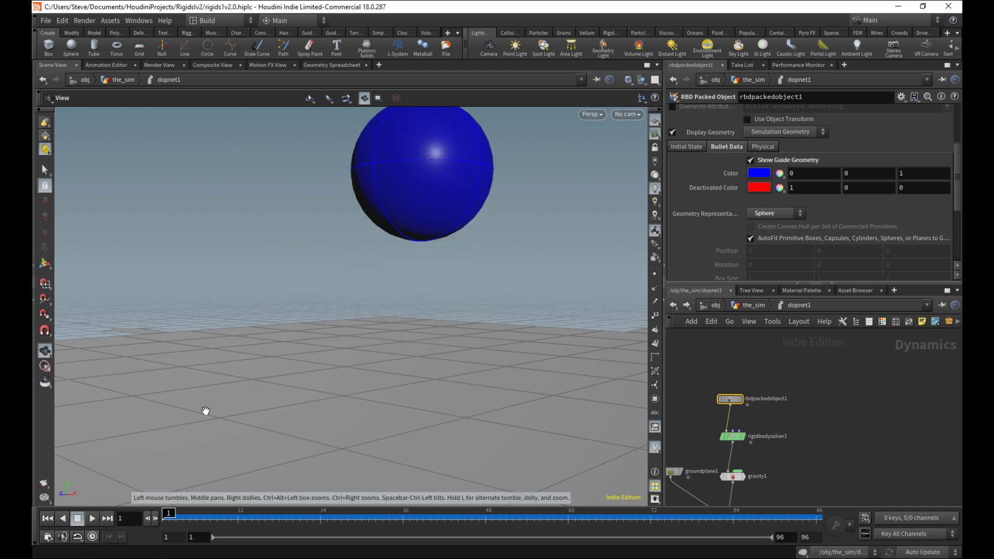
Step: Change the Geometry Representation from Sphere to Convex Hull
click(782, 214)
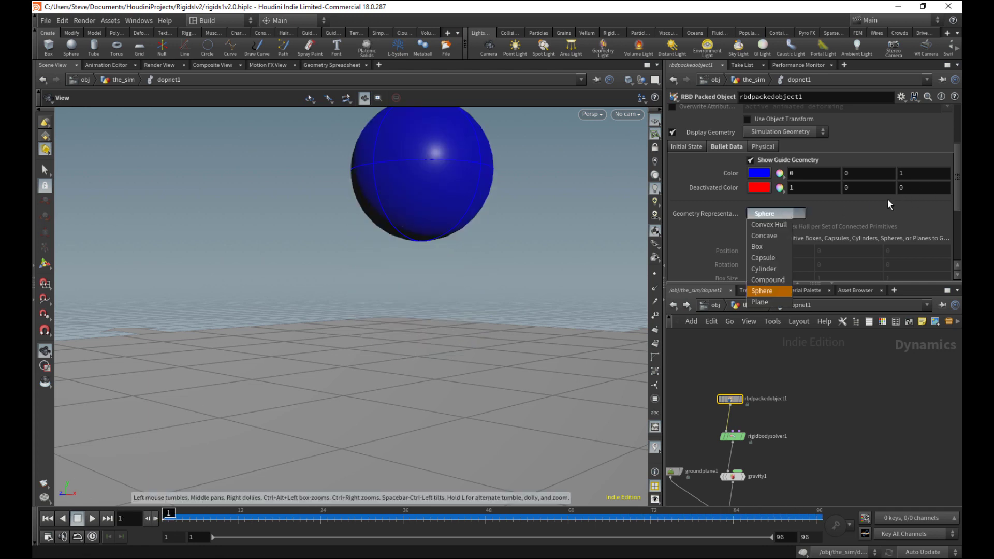
click(436, 160)
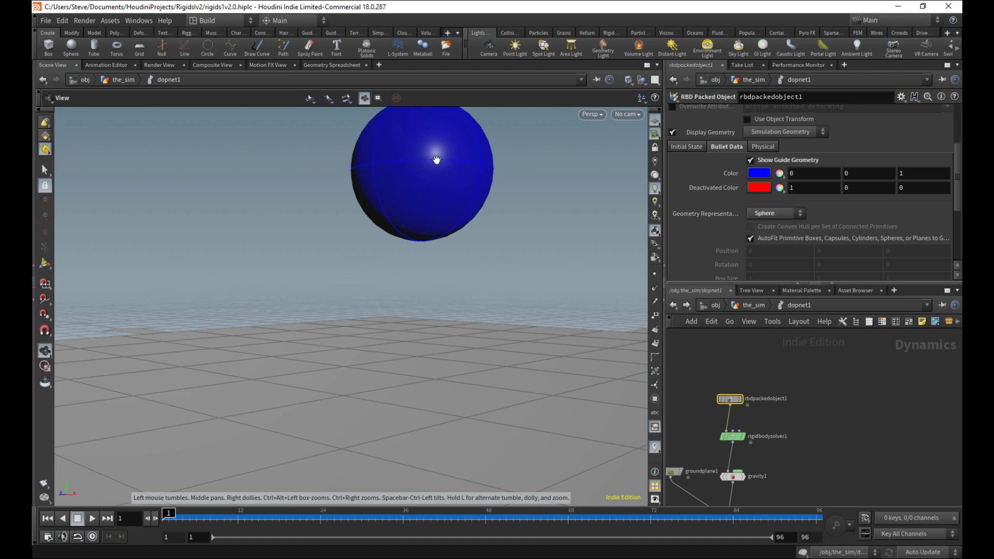
click(759, 214)
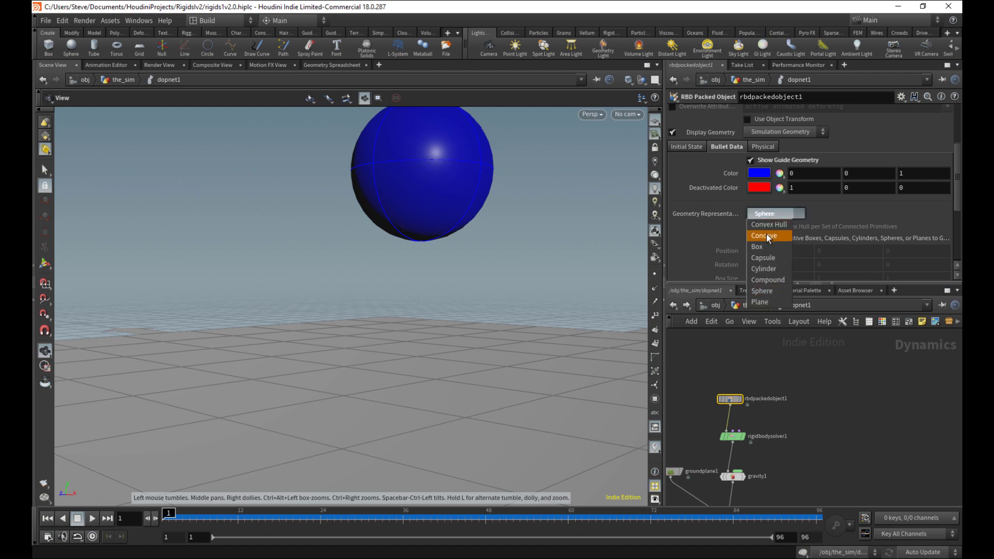
click(772, 224)
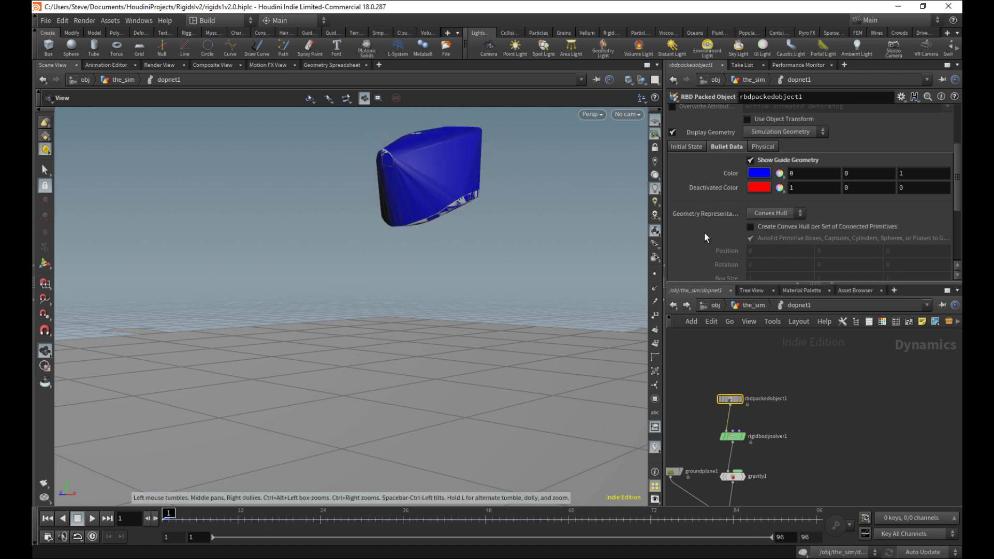
Step: Set the Geometry Representation to Concave, play the simulation while viewing the pig head, and return to frame 1
click(780, 214)
click(776, 236)
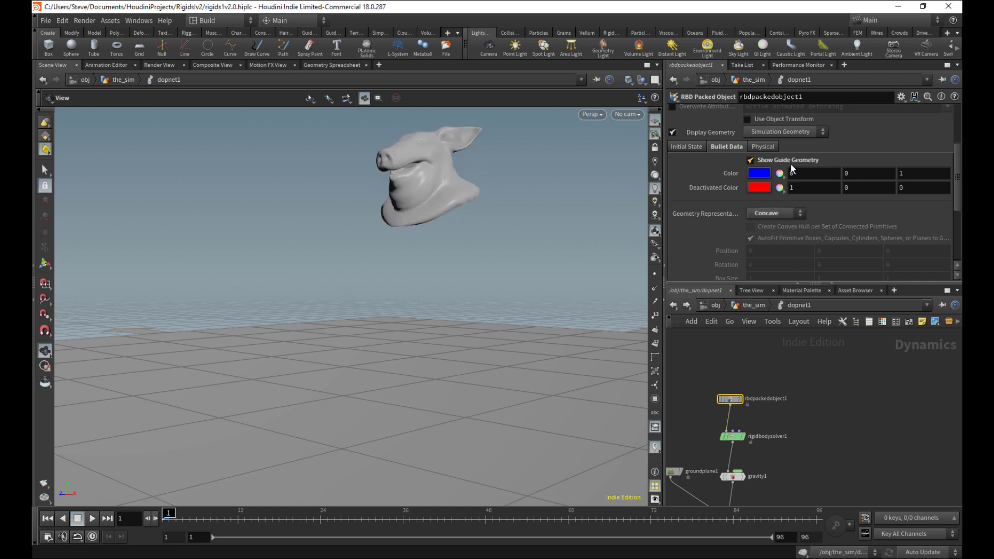
click(96, 522)
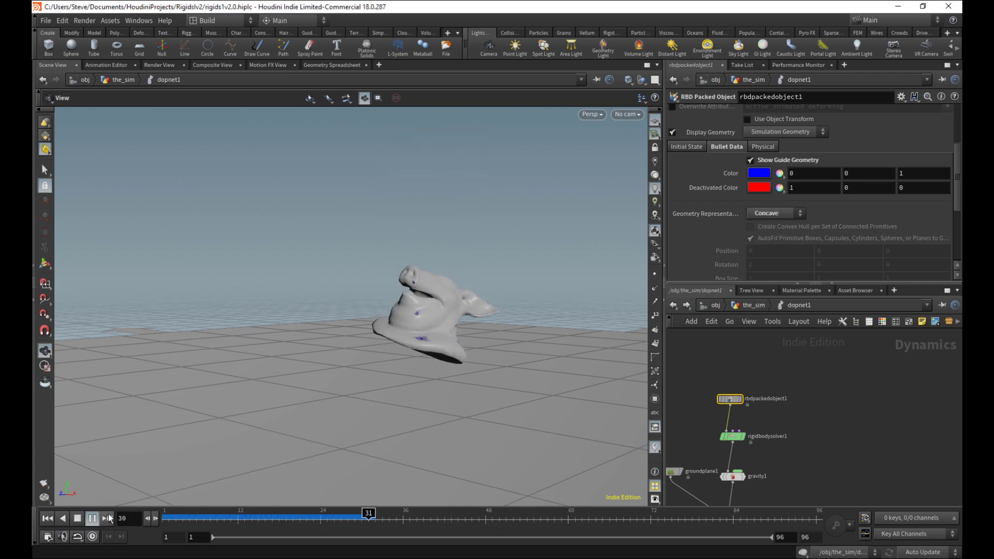
drag(353, 400, 584, 275)
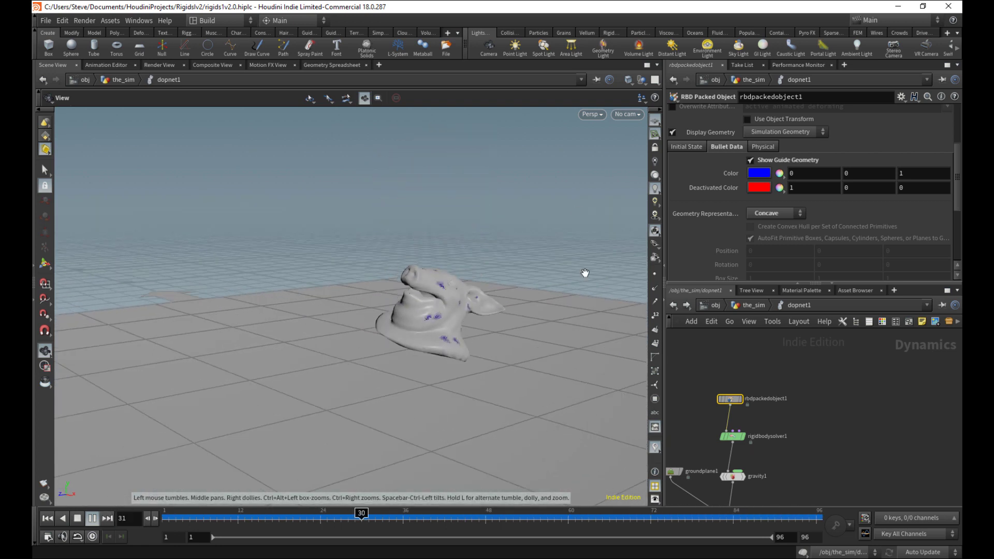
click(80, 520)
drag(213, 518, 164, 517)
Step: Set the Geometry Representation back to Convex Hull and examine the collision shape close up from the front
click(769, 212)
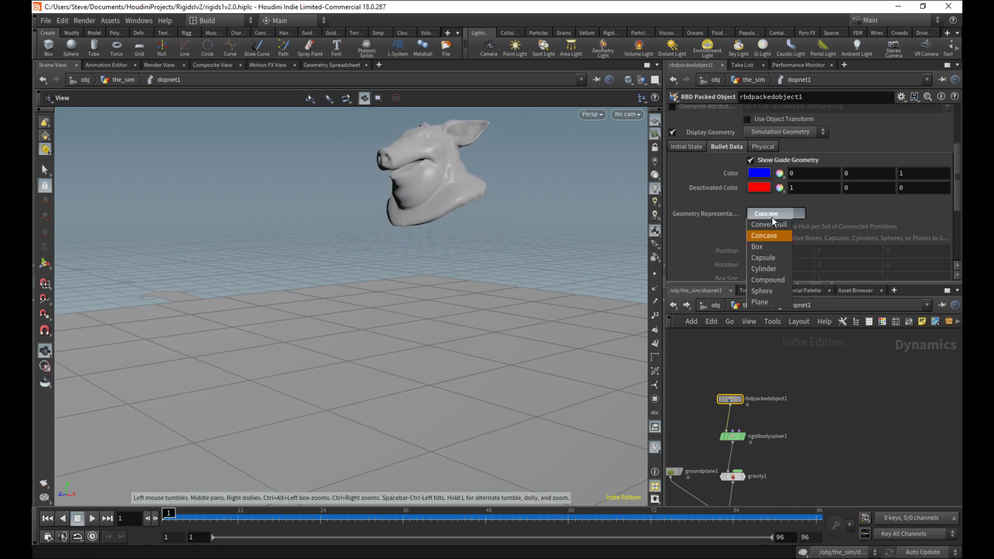
click(767, 227)
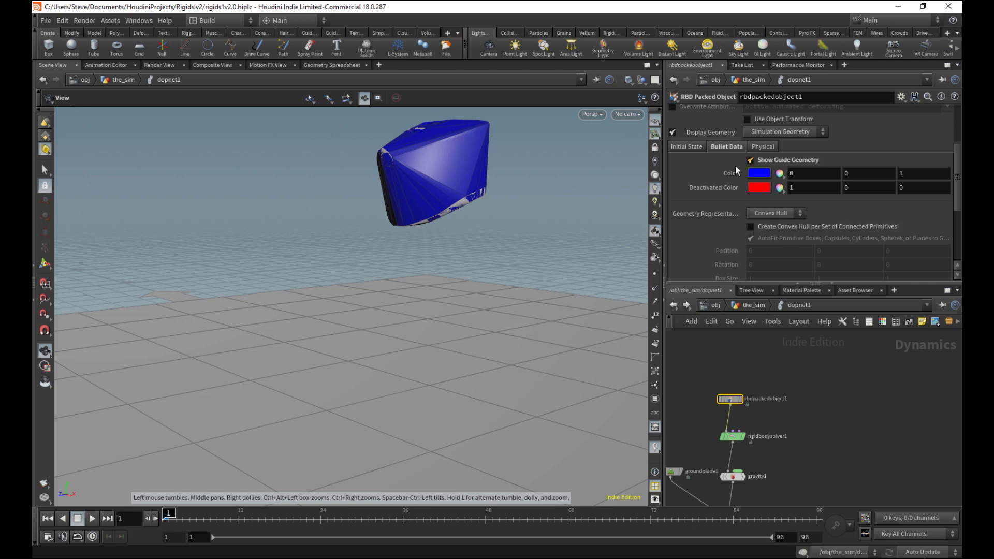
middle_drag(488, 208, 433, 323)
right_drag(433, 324, 489, 254)
drag(489, 254, 346, 227)
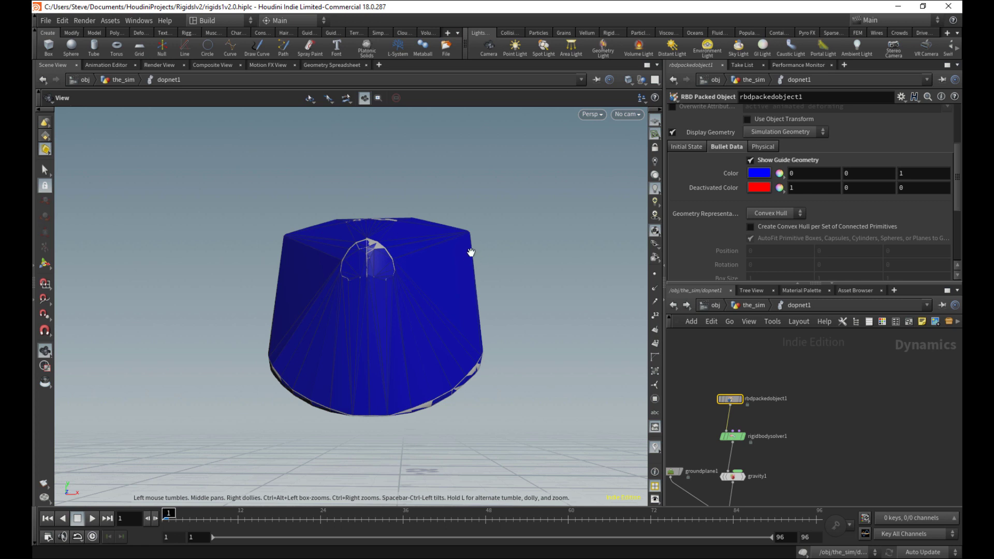
Step: Compare the pig head with its convex hull from several angles and turn off Show Guide Geometry
click(769, 162)
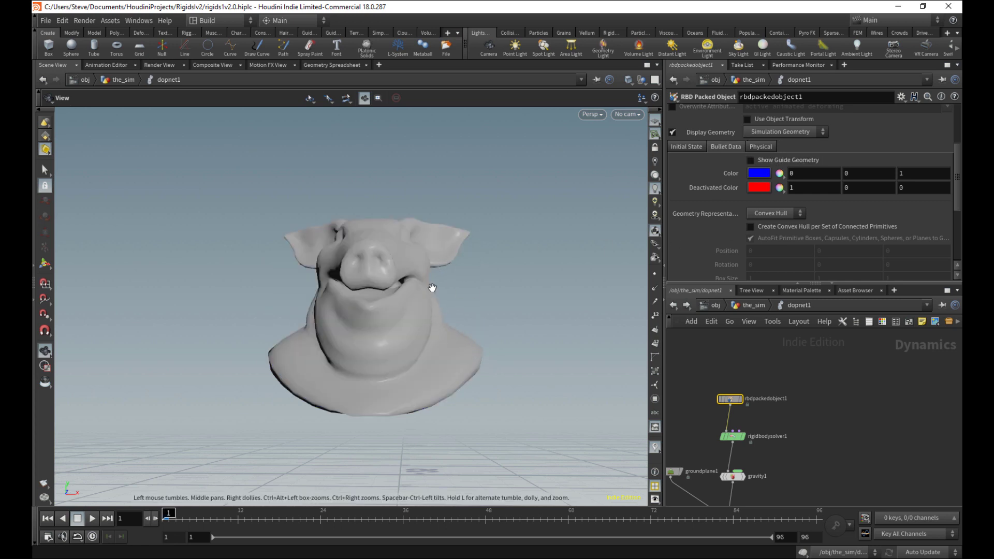
click(751, 160)
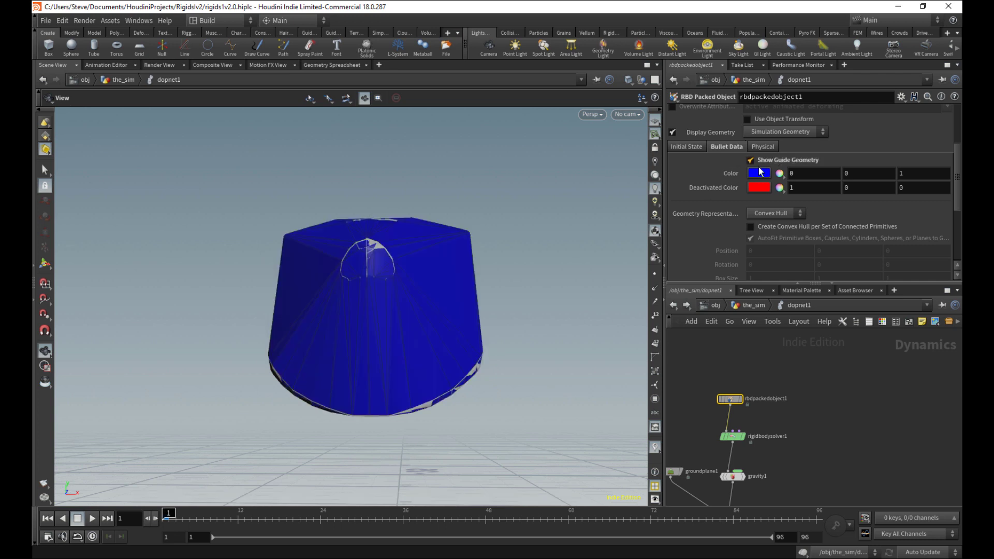
drag(510, 346, 518, 316)
drag(587, 223, 476, 277)
middle_drag(535, 197, 526, 255)
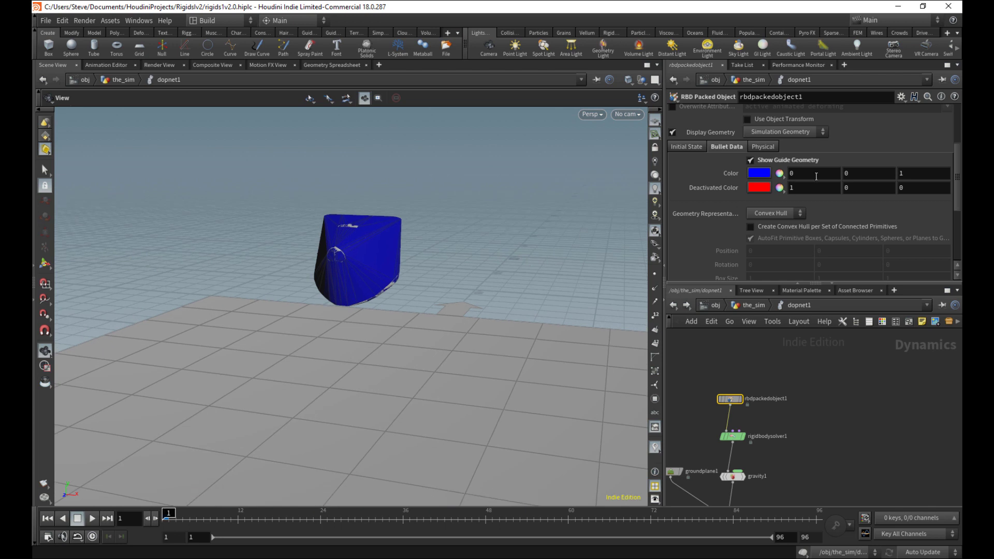
click(797, 160)
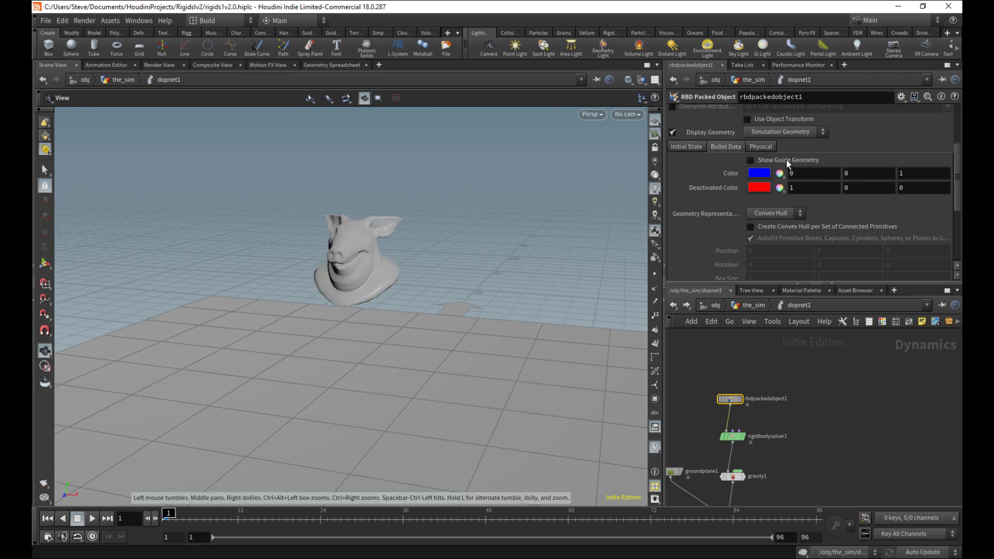
click(791, 160)
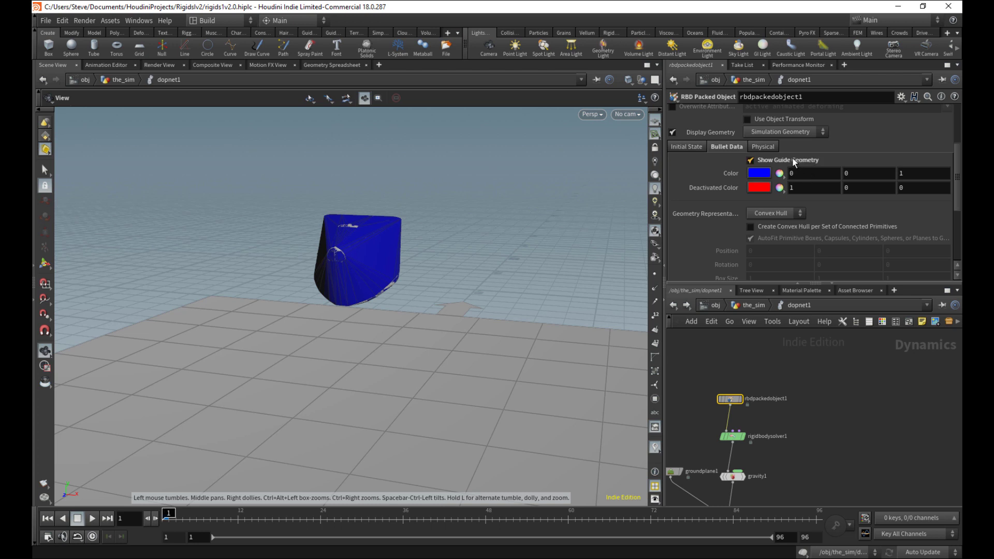
click(792, 158)
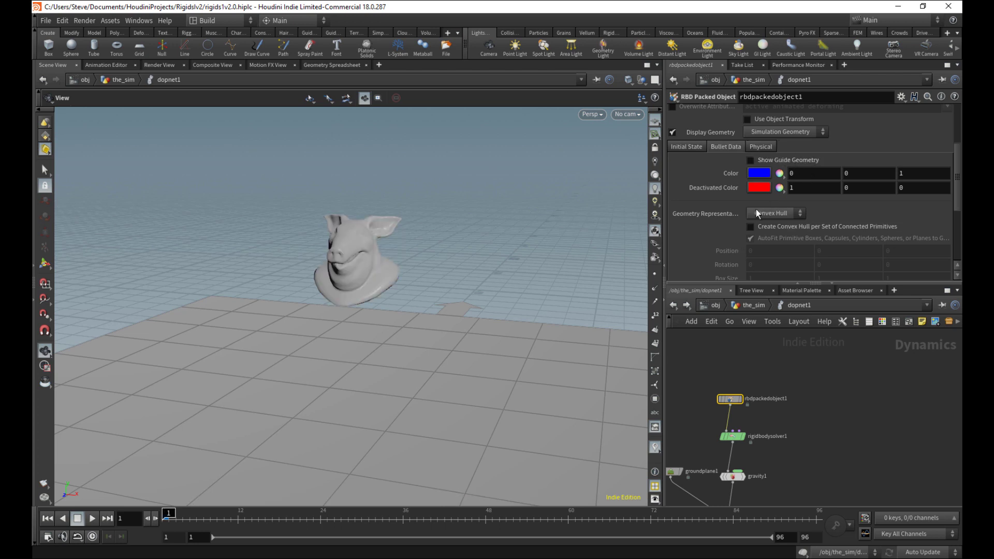
Step: Set rbdpackedobject1's Bounce to 1 in its Physical properties and play the simulation
click(764, 146)
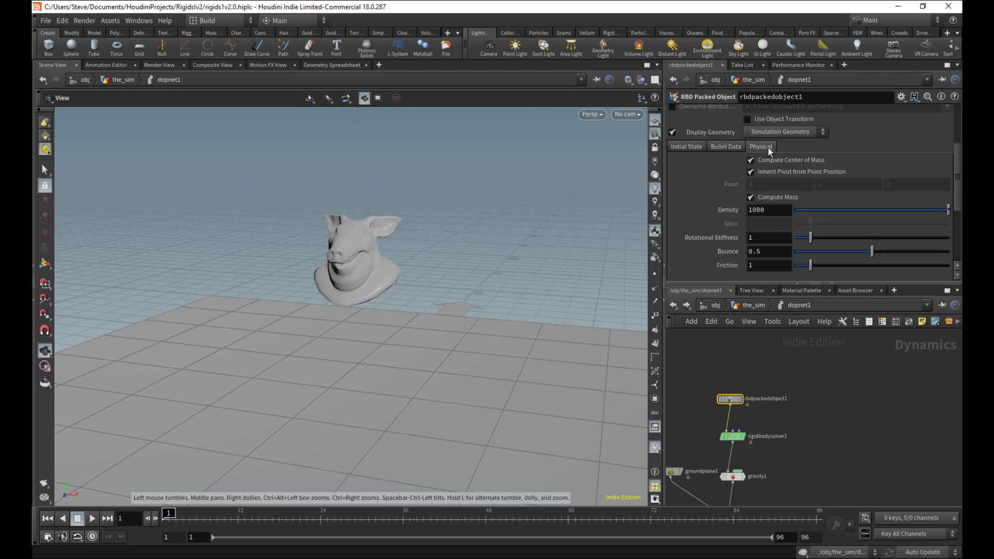
drag(956, 179, 956, 200)
drag(451, 303, 566, 262)
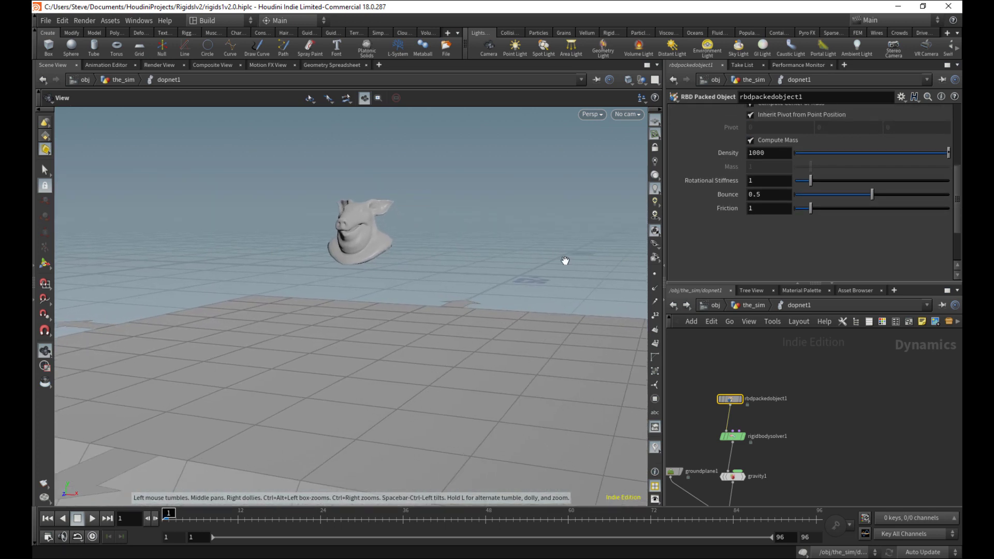
double_click(770, 197)
text(1)
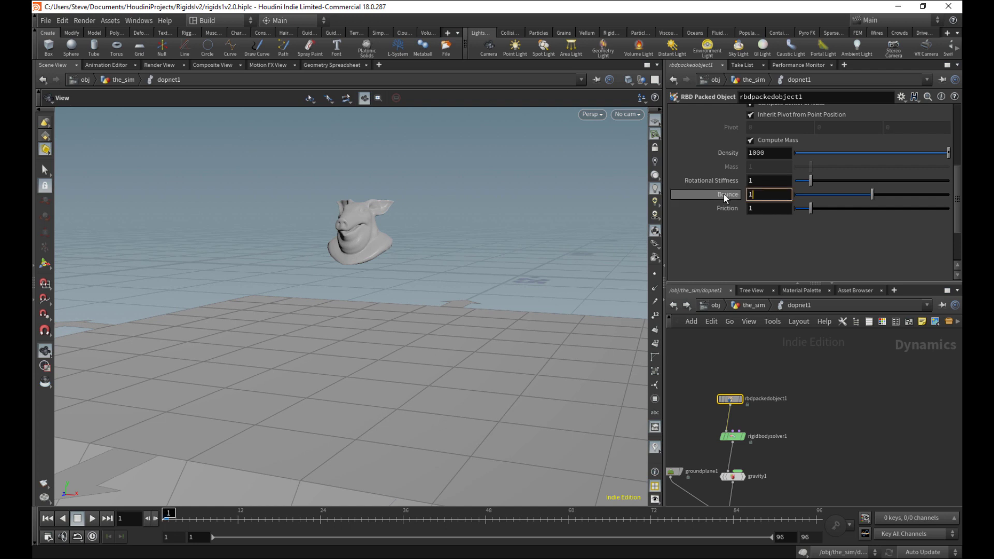
key(Return)
click(92, 519)
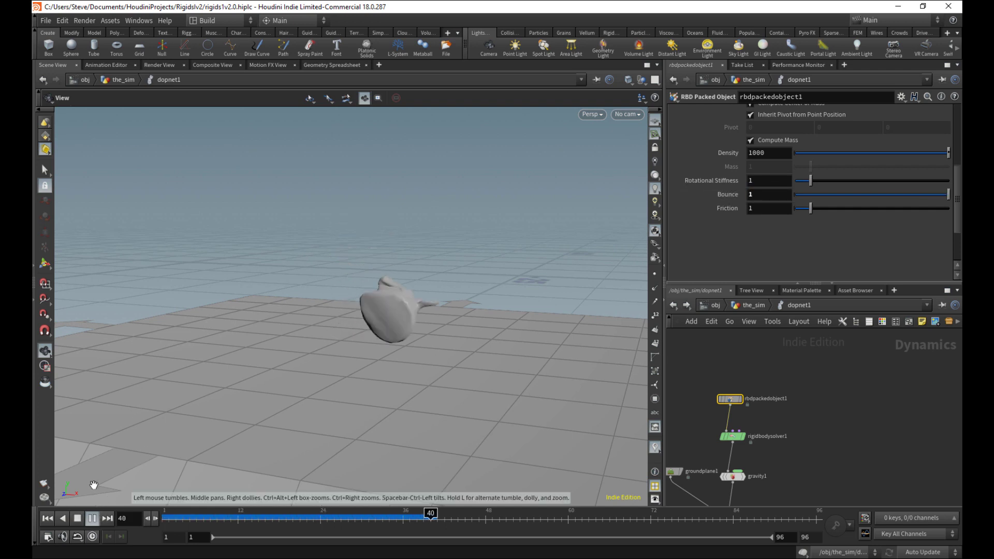
Step: Set rbdpackedobject1's Bounce to 10, play the simulation and return to frame 1
click(772, 201)
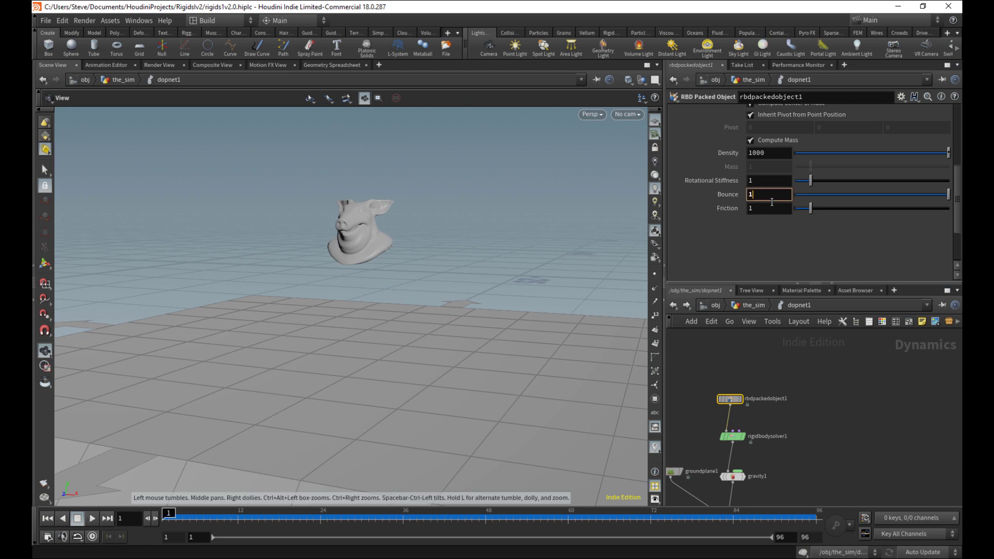
text(0)
key(Return)
click(92, 518)
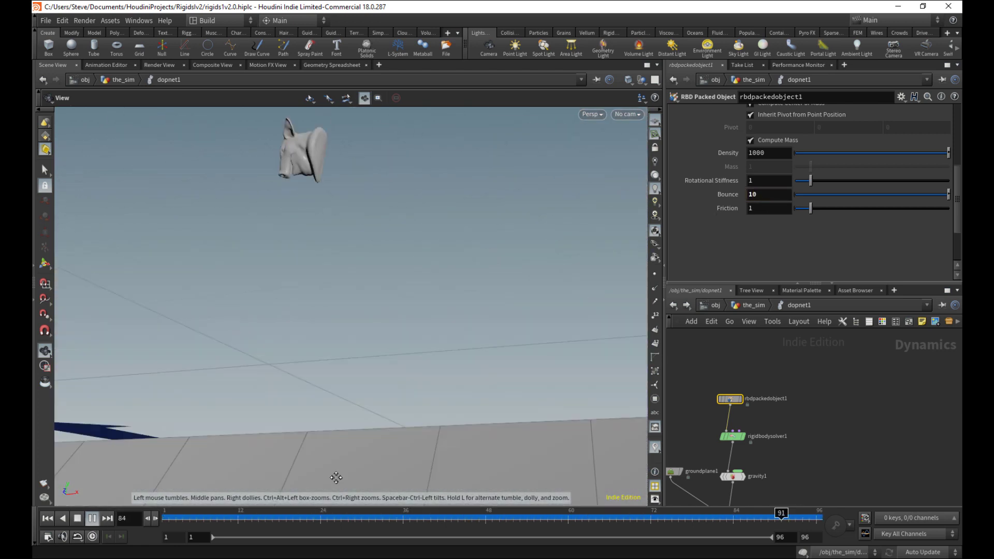
drag(346, 377, 339, 350)
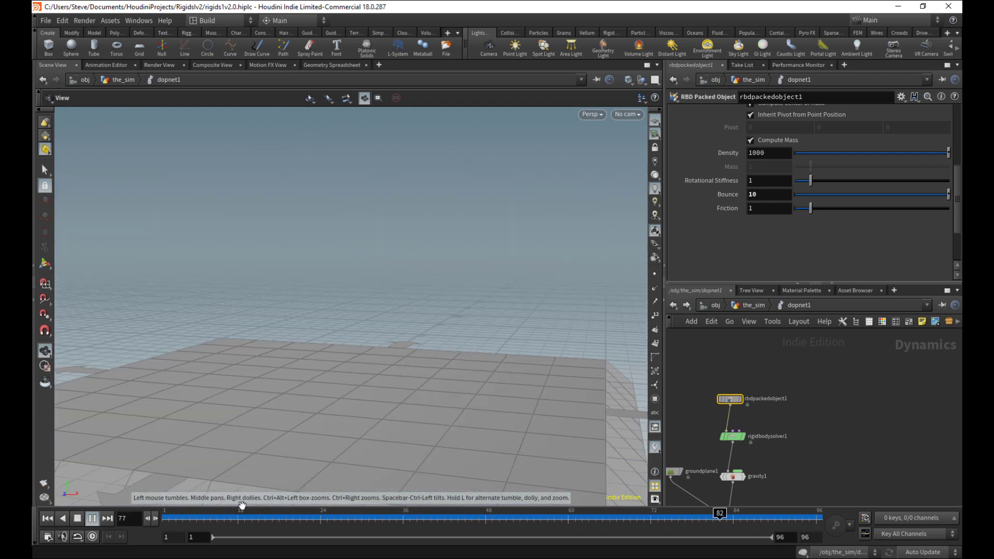
click(48, 518)
Step: Replace the Bounce value with 0, play the simulation and return to frame 1
right_click(721, 192)
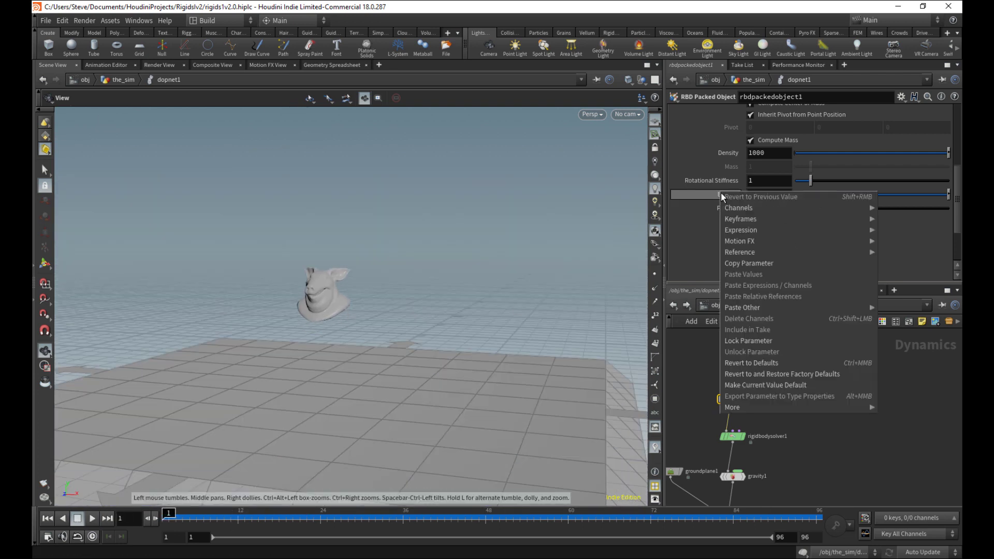
click(739, 362)
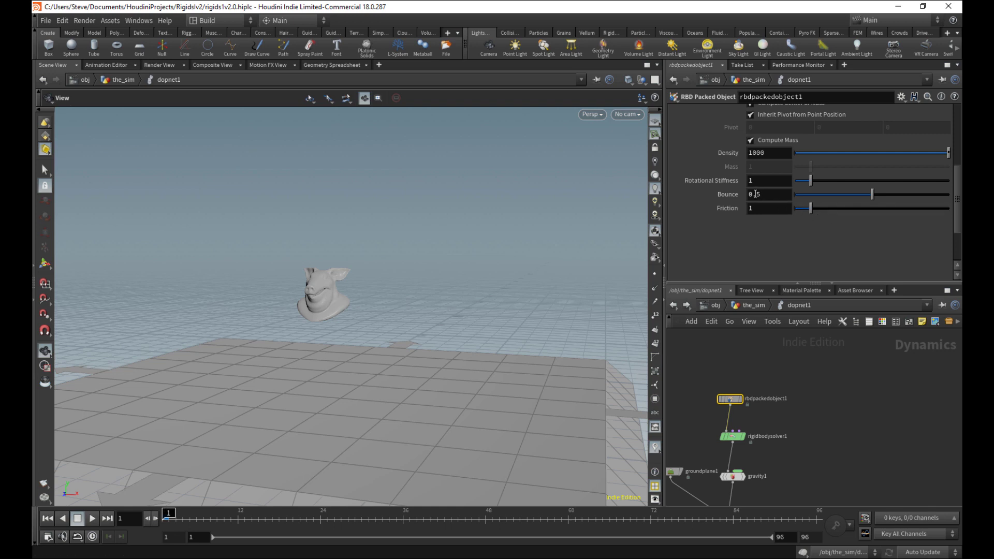
text(0)
key(Return)
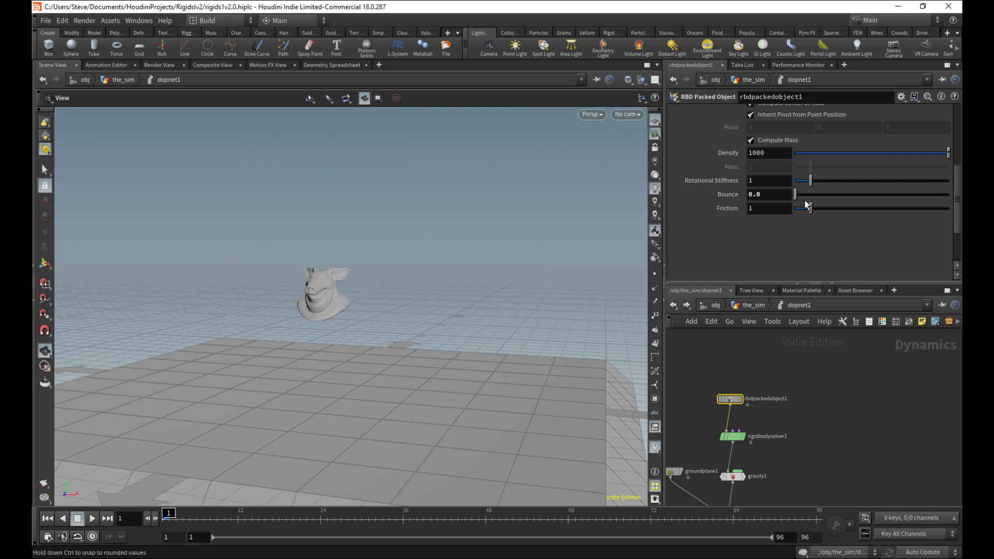
click(92, 518)
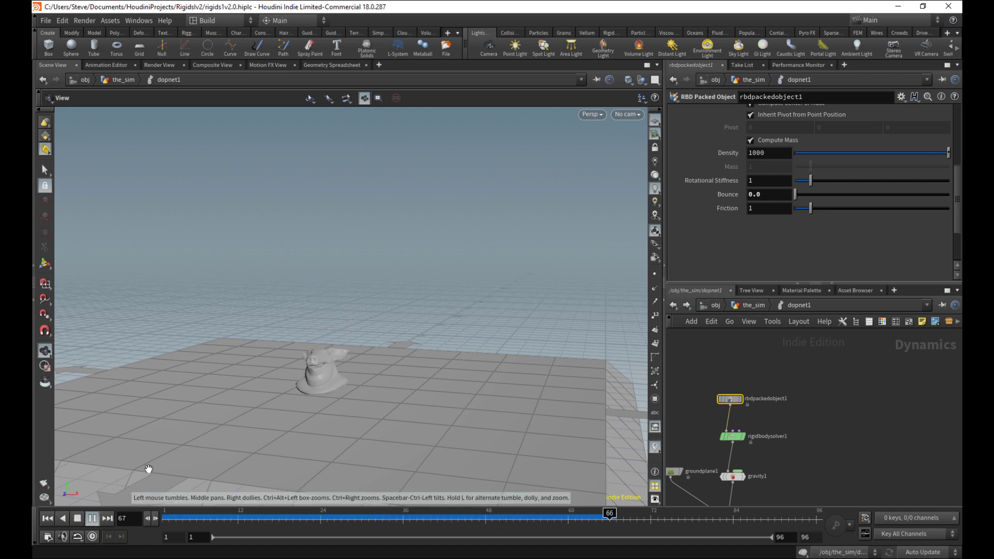
drag(149, 469, 328, 395)
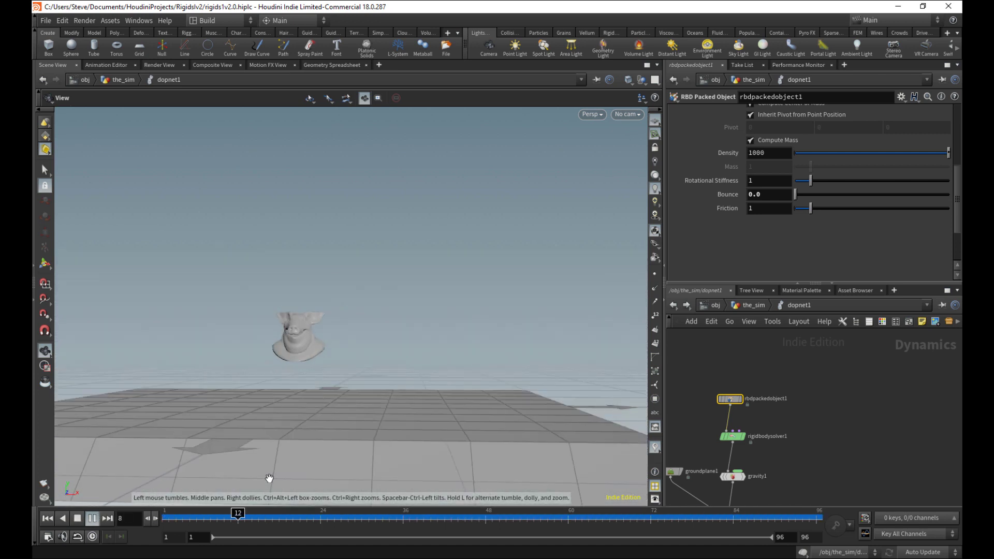
drag(256, 516, 163, 517)
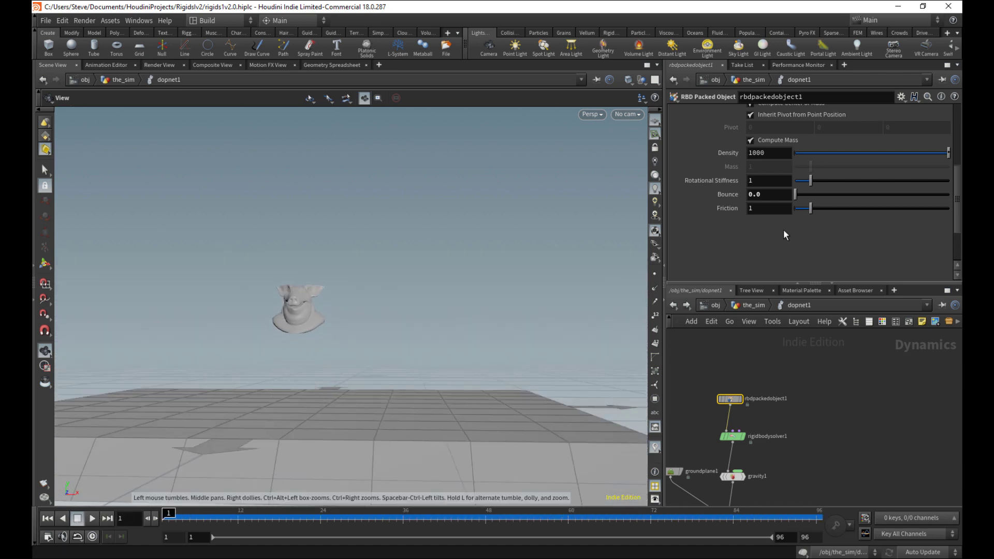
Step: Revert Bounce to its default value, replay the simulation and go back to frame 1
right_click(738, 192)
click(808, 364)
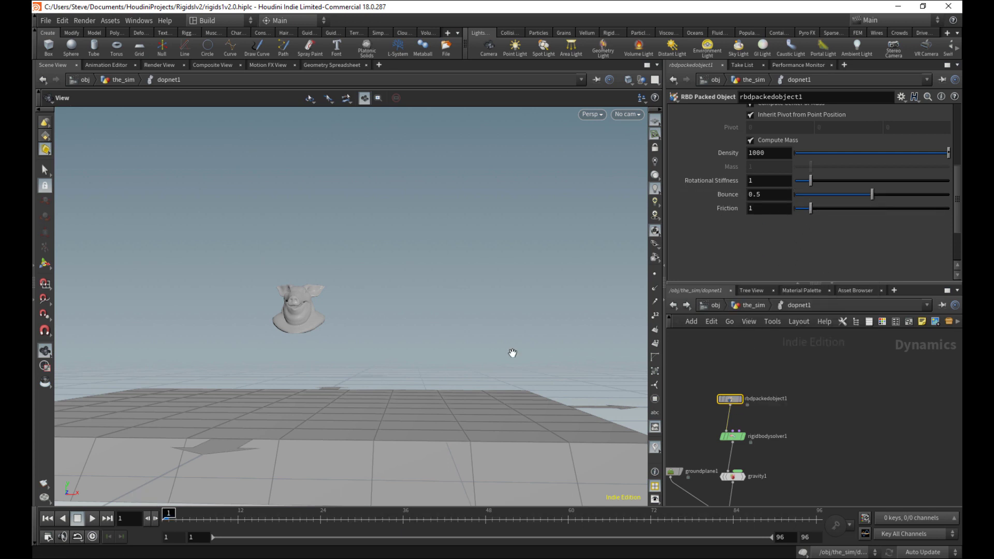
click(92, 520)
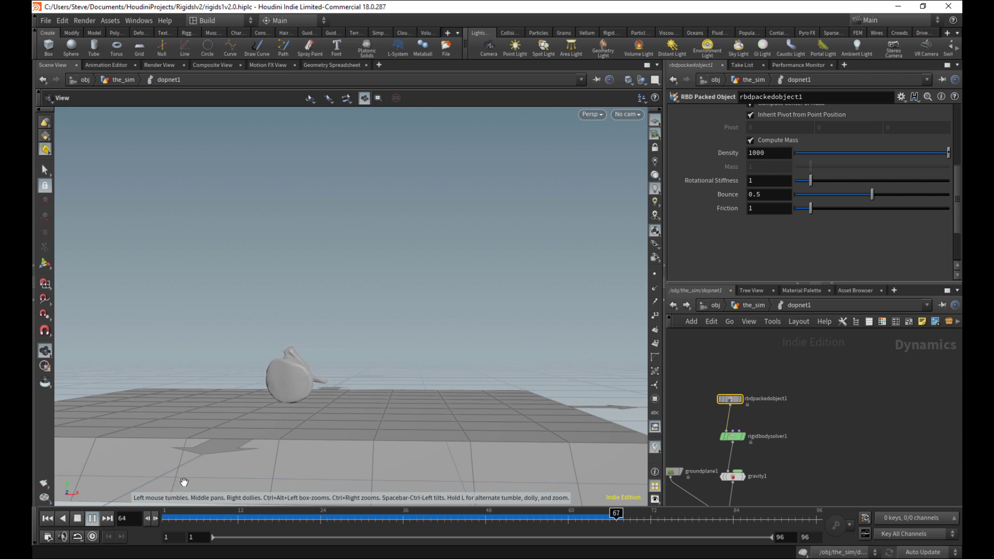
click(165, 517)
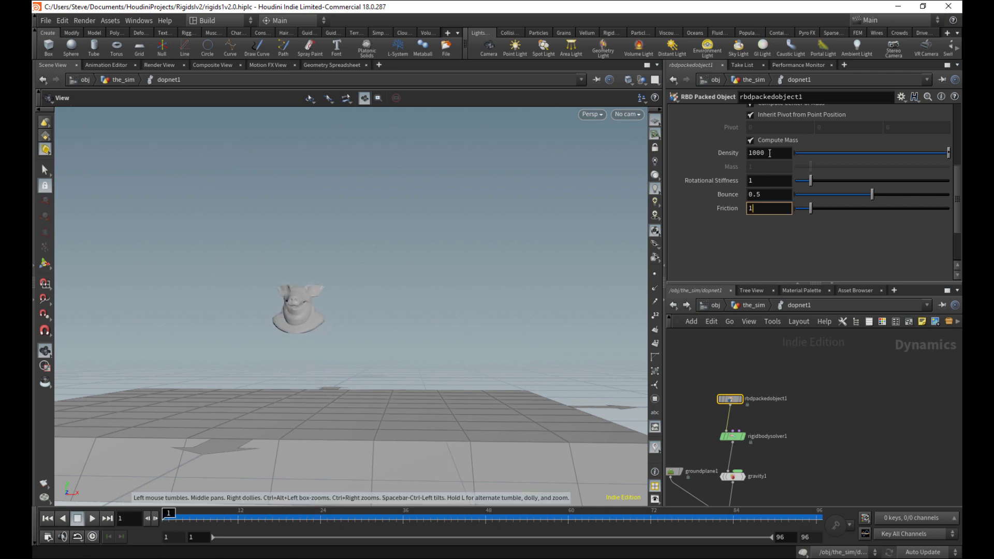
Step: Turn off Compute Mass, set rbdpackedobject1's Mass to 10000 and briefly play the simulation
click(782, 142)
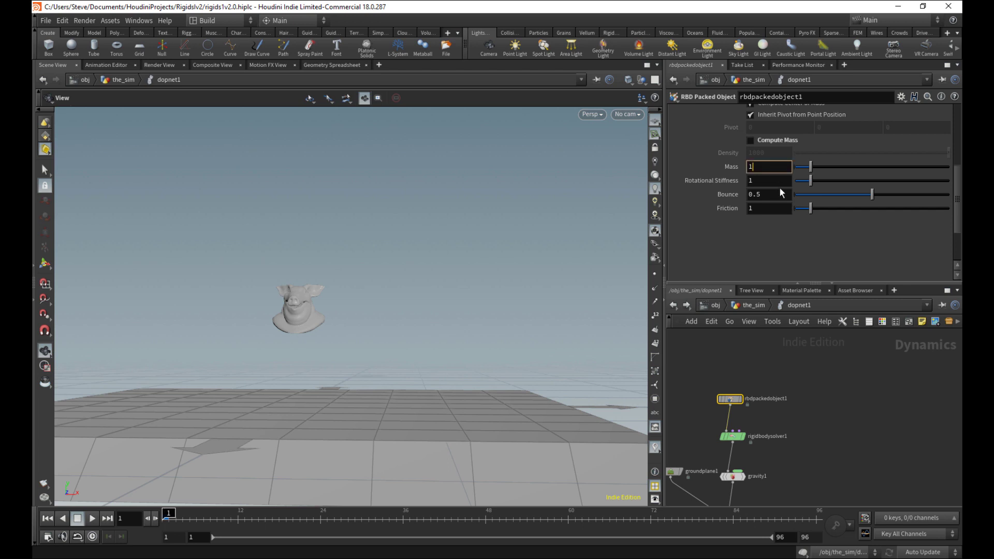
key(Return)
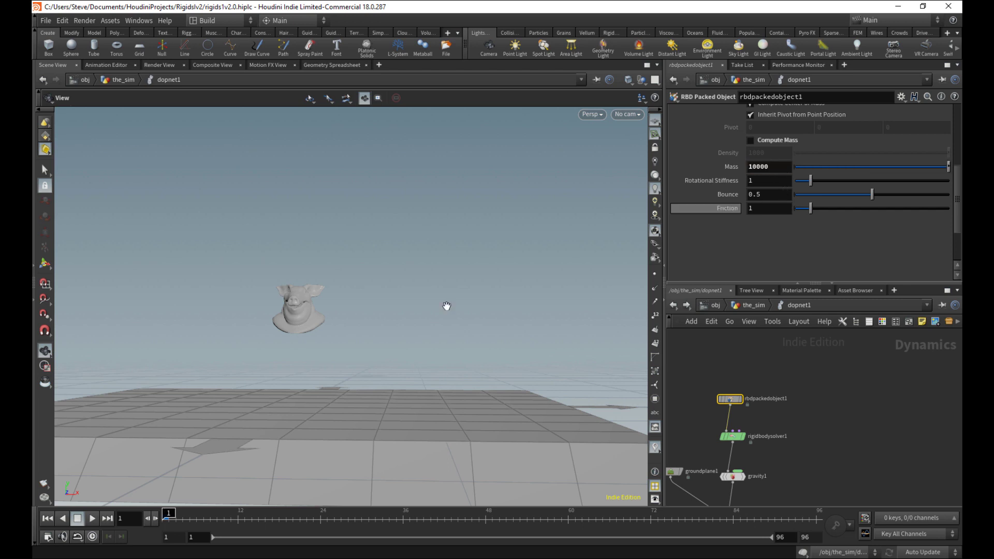
click(93, 519)
click(165, 518)
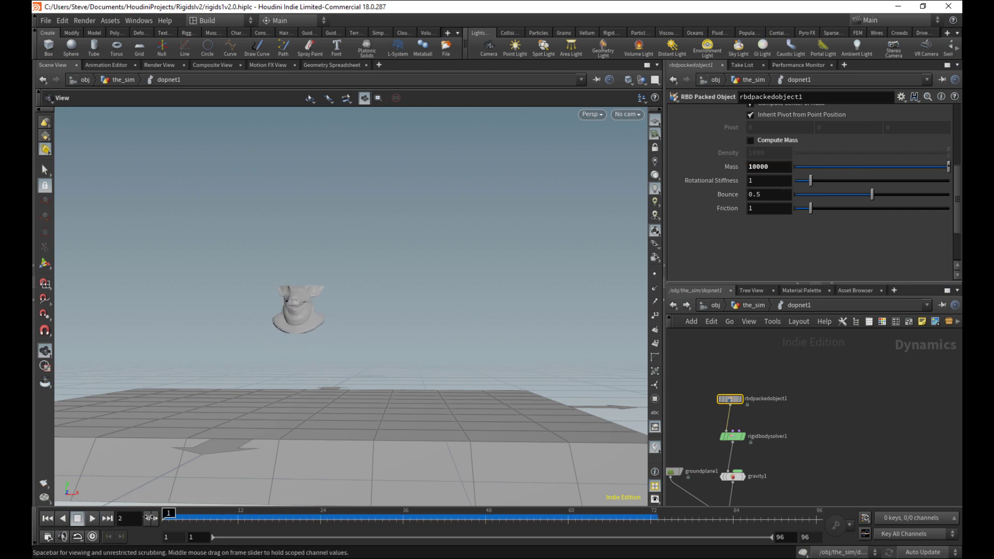
Step: Revert Mass to its default value and turn Compute Mass back on
right_click(722, 166)
click(754, 338)
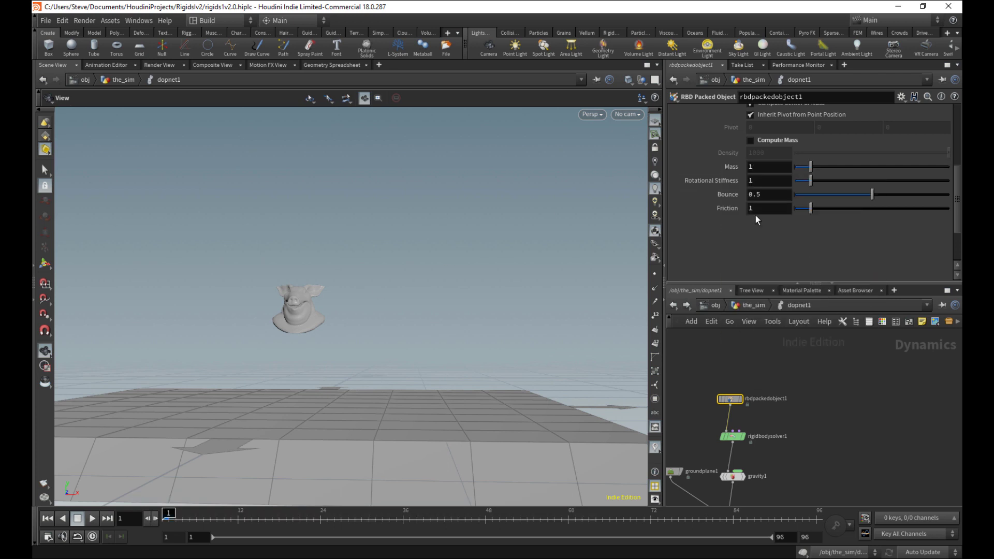
click(772, 139)
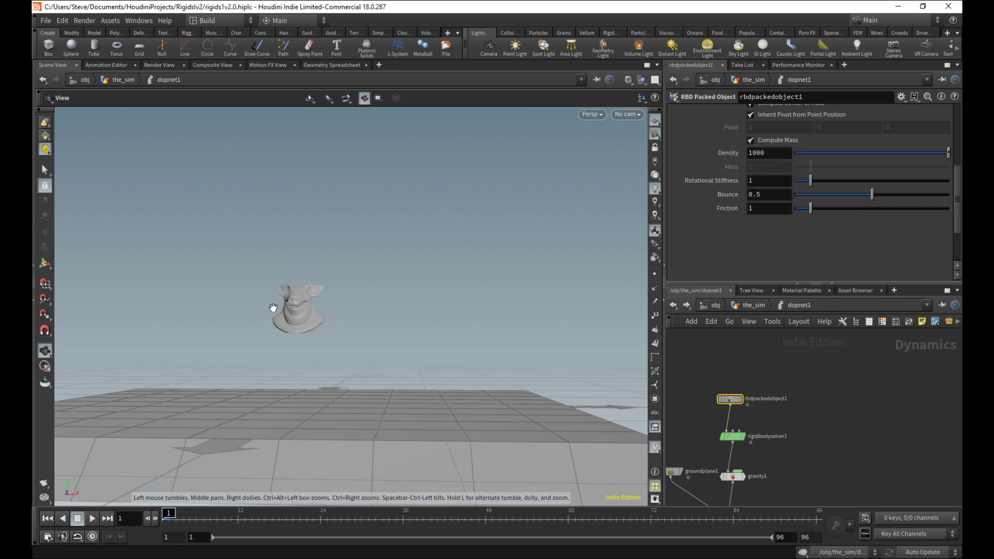
drag(504, 265, 539, 314)
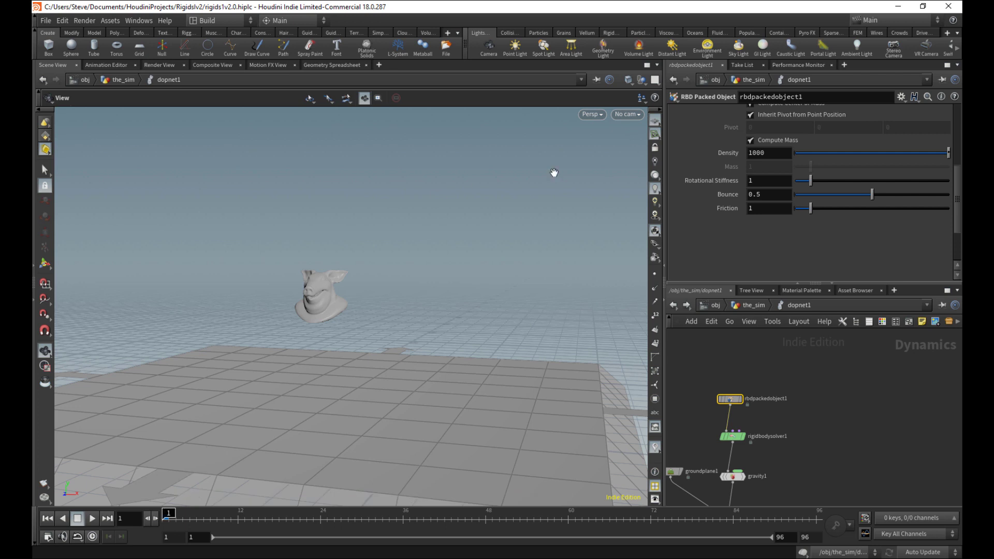
drag(391, 297, 449, 284)
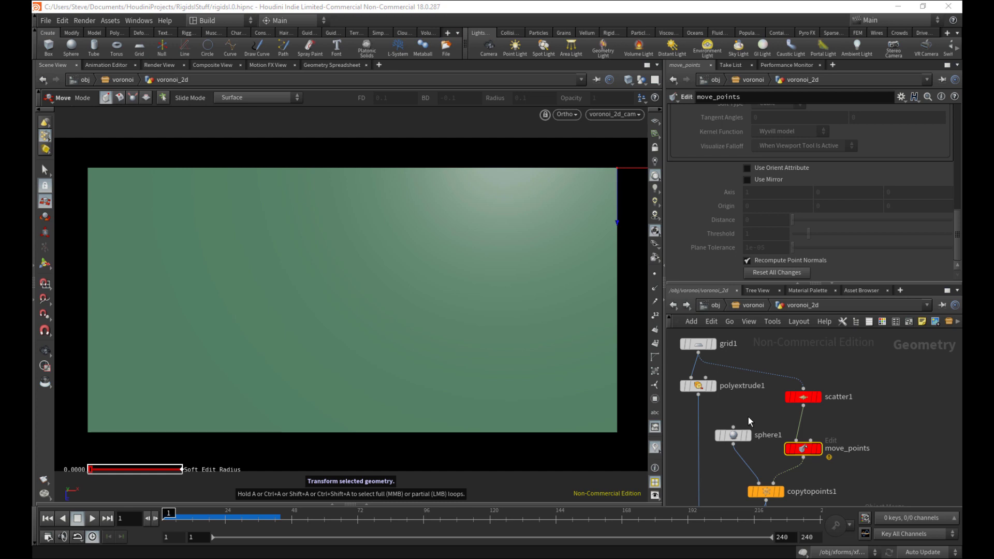
Step: Set scatter1's Force Total Count to 2 in the voronoi_2d network
mouse_move(702, 344)
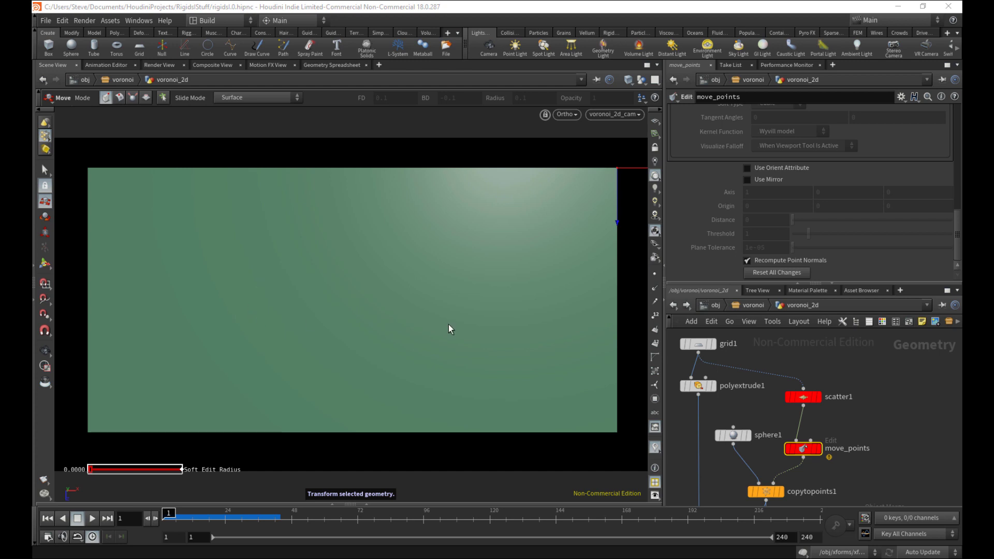
click(803, 397)
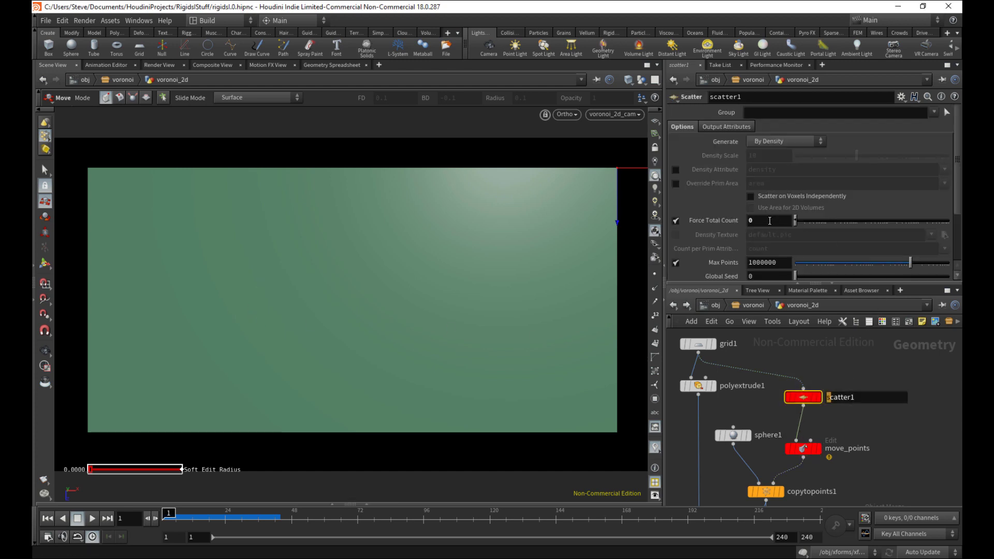
drag(771, 221, 717, 222)
text(2)
key(Return)
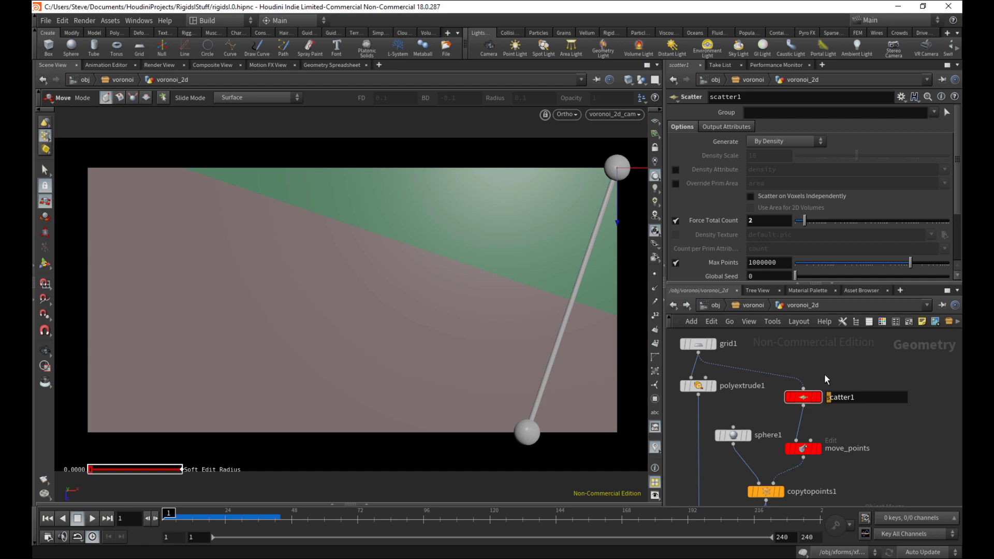
Step: In the move_points node, move one point to the grid's lower-left area and the other one close beside it to shift the cell boundary
click(804, 449)
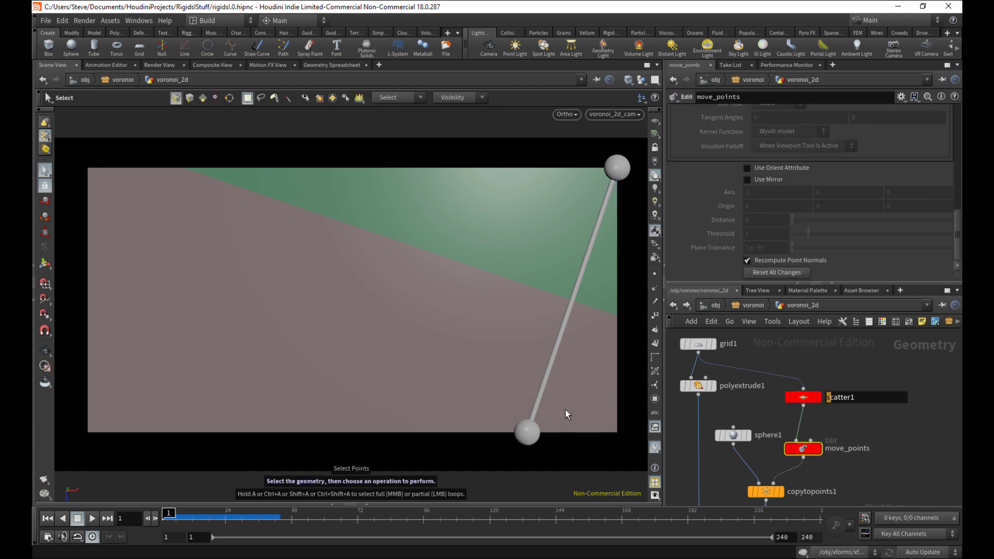
key(t)
drag(527, 434, 252, 342)
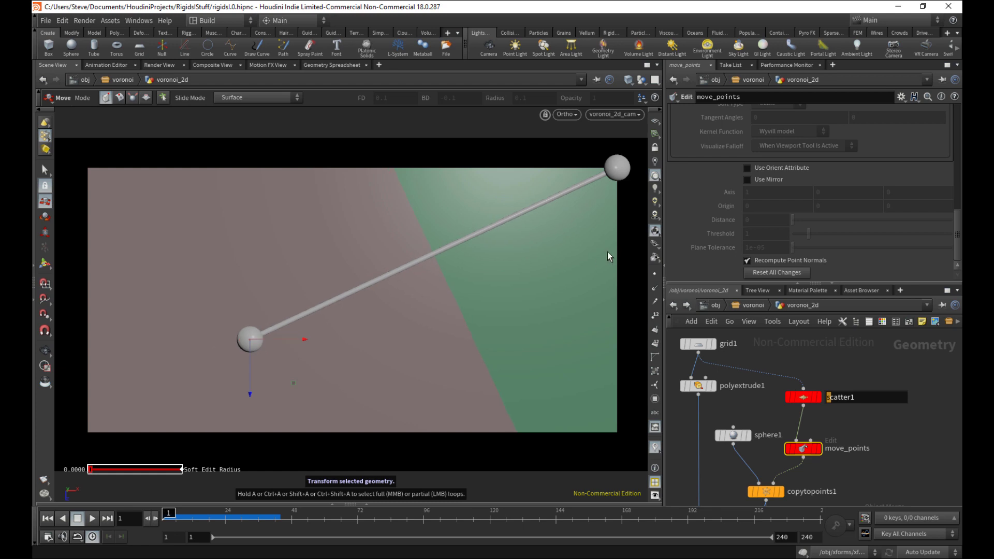
key(s)
drag(589, 201, 293, 323)
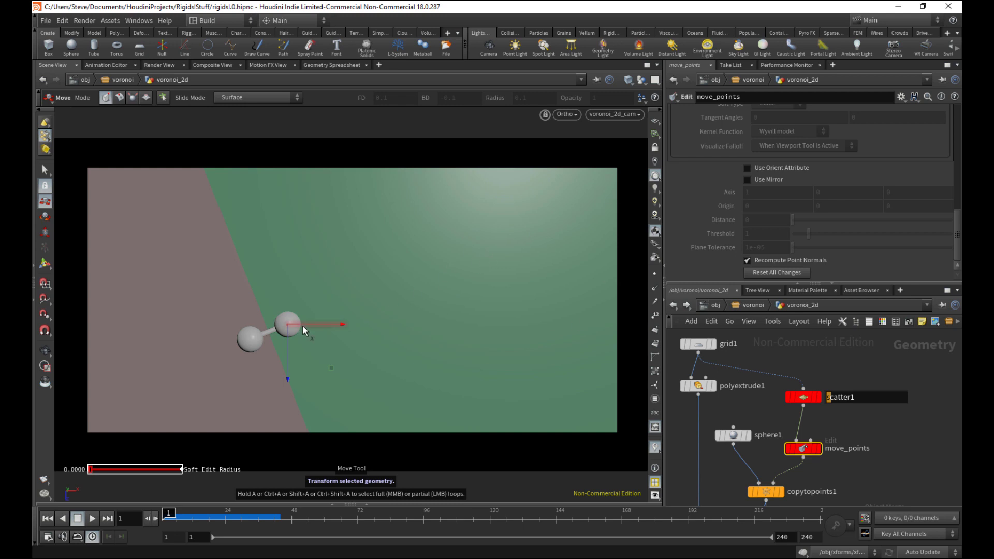
drag(287, 329, 344, 307)
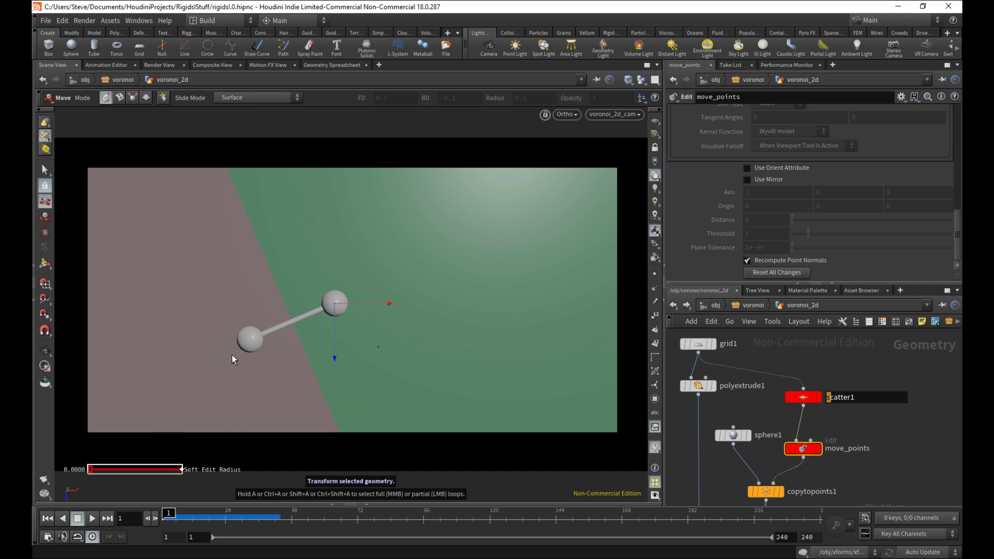
Step: Set scatter1's Force Total Count to 4
click(803, 398)
double_click(769, 225)
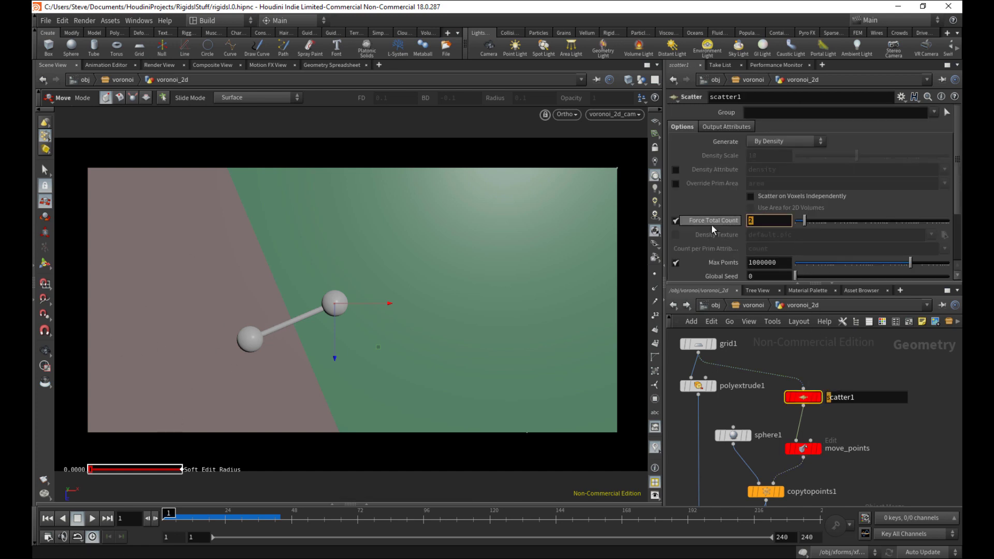
text(4)
key(Return)
Step: Move the lower-left Voronoi point to several positions across the left half of the grid to reshape the surrounding cells
click(803, 448)
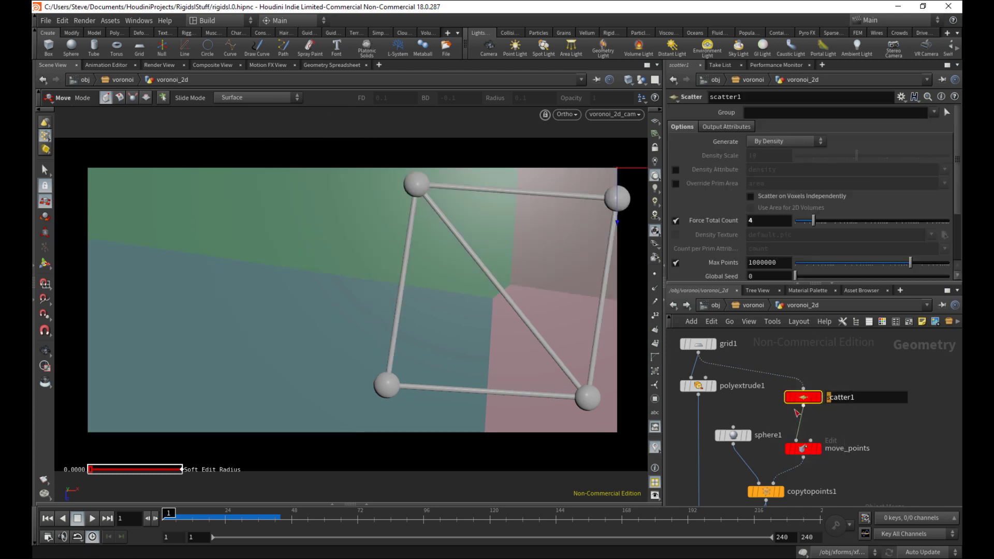
click(387, 386)
drag(390, 386, 187, 287)
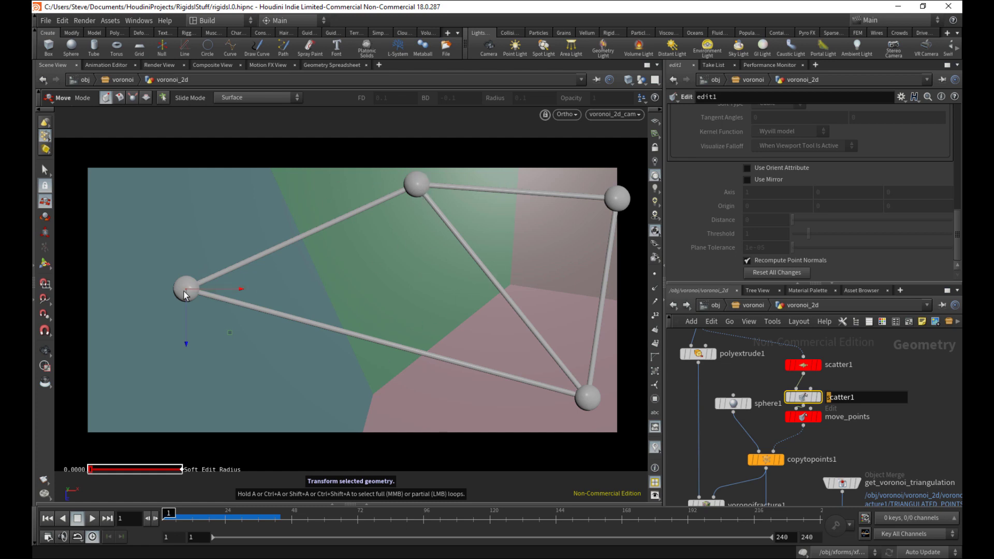
key(s)
drag(204, 269, 263, 383)
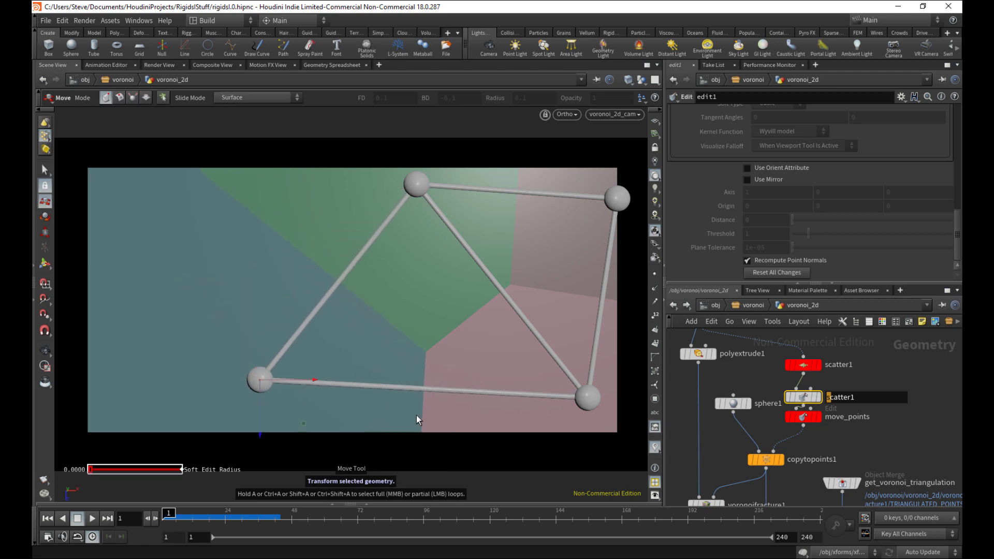
drag(266, 383, 274, 373)
drag(219, 359, 350, 399)
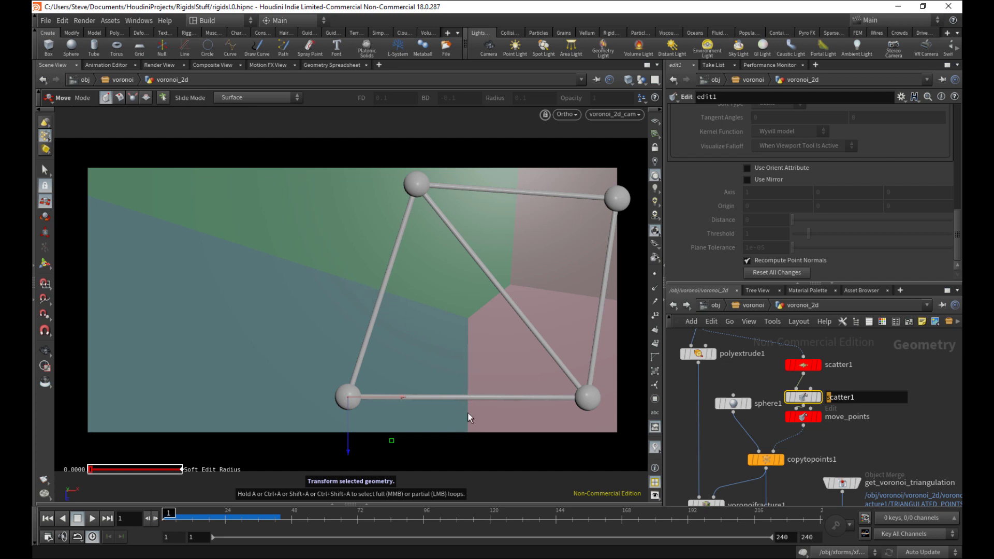
drag(348, 397, 278, 243)
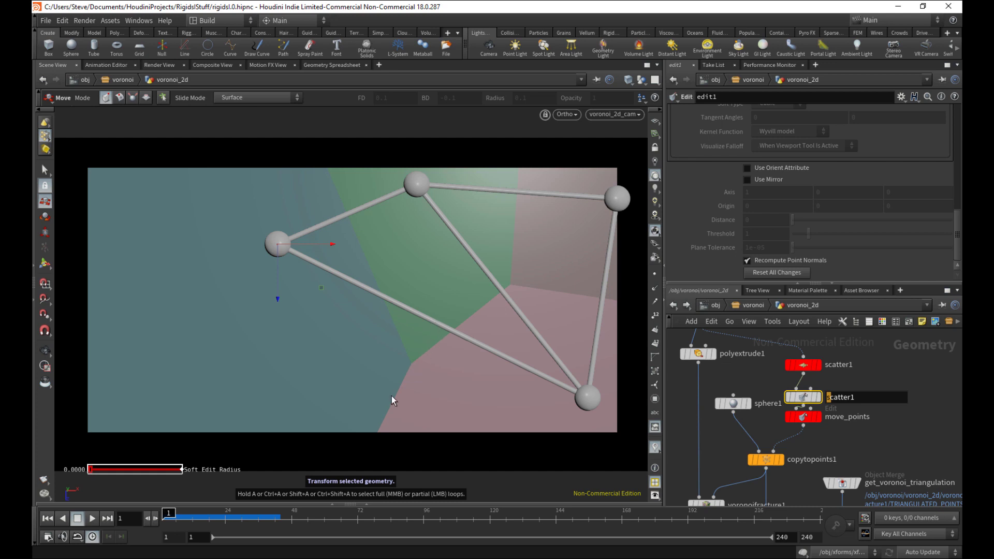
Step: Cluster the four Voronoi points near the grid's upper-right corner by moving the other three close to the corner point
drag(279, 244, 560, 228)
key(s)
drag(542, 366, 612, 435)
key(t)
drag(588, 400, 590, 279)
click(457, 164)
drag(413, 192, 515, 198)
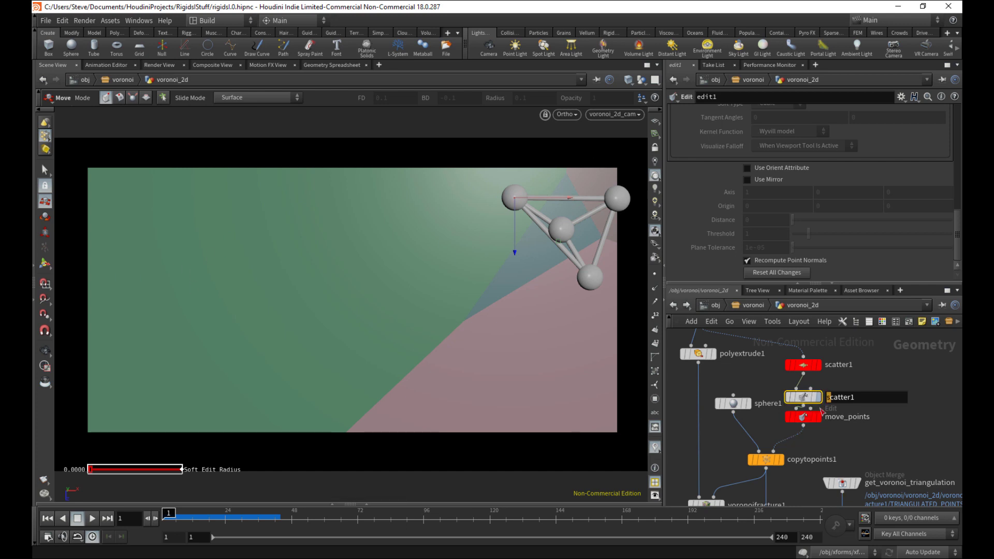
Step: Delete the edit1 node between scatter1 and move_points, and set scatter1's Force Total Count to 20
key(Delete)
click(802, 417)
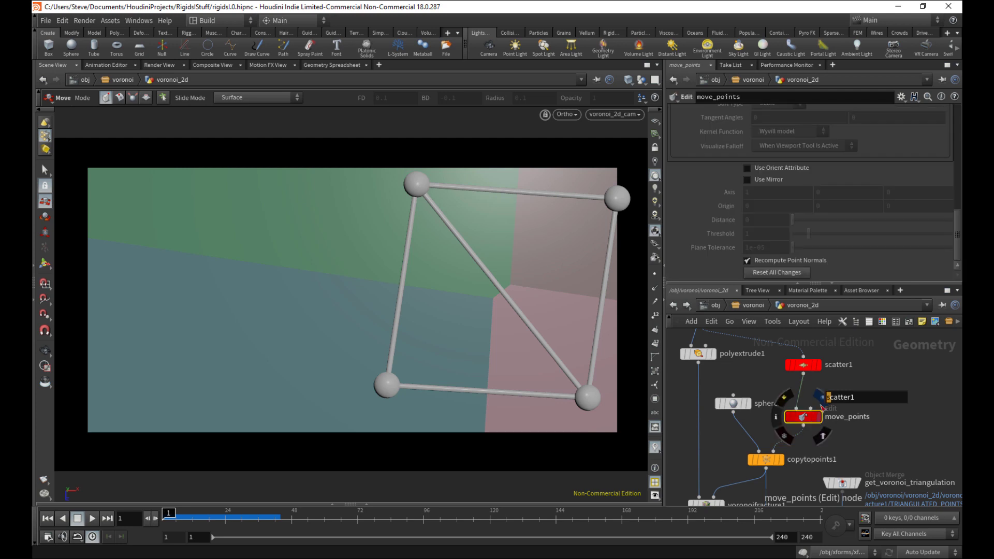
click(803, 365)
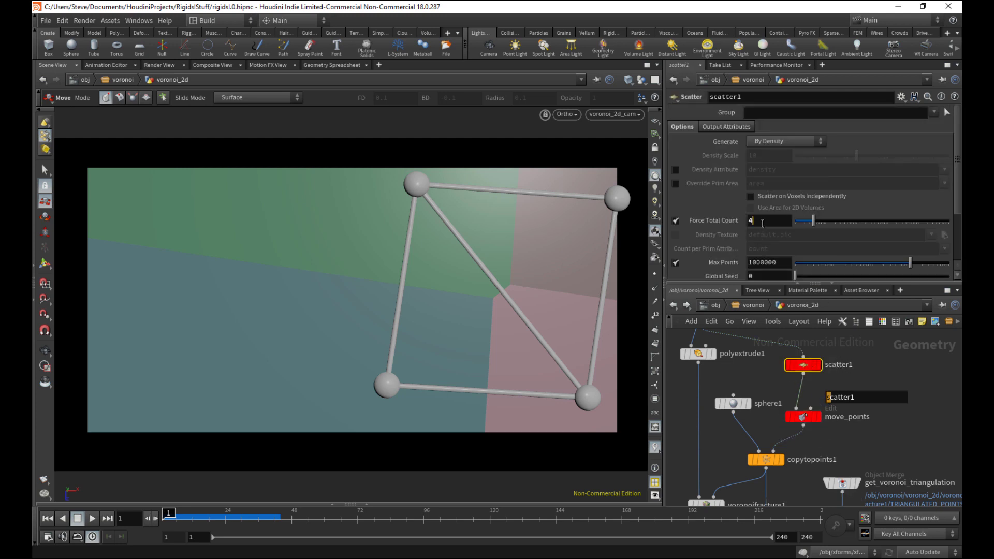
text(20)
key(Return)
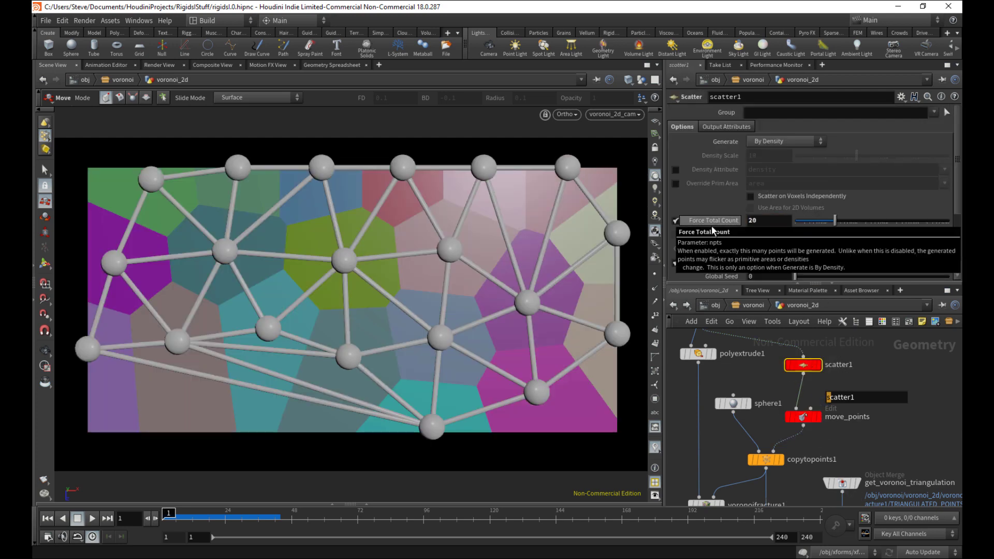
Step: In the move_points node, move the Voronoi point right of the grid's centre to the grid's lower-left area
click(791, 420)
key(s)
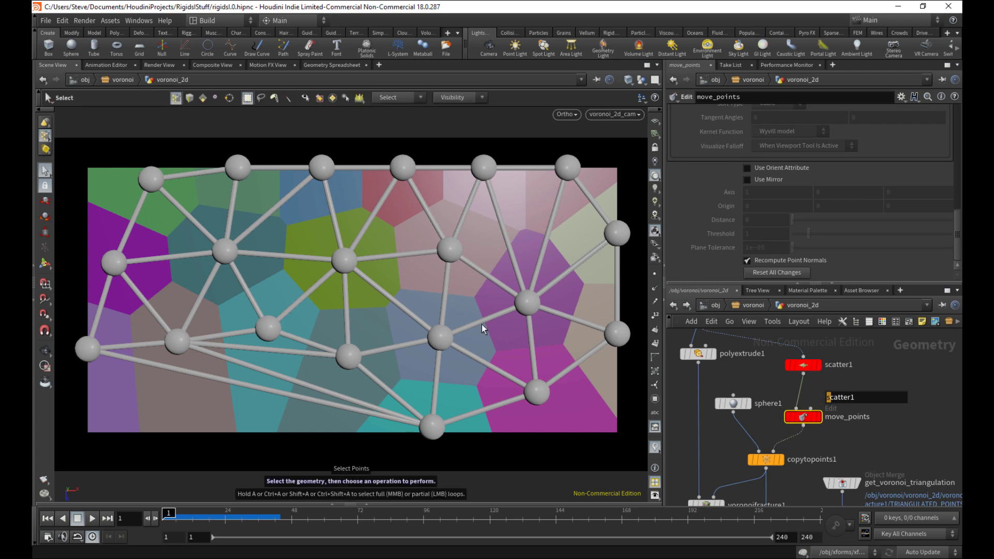
key(Return)
drag(431, 337, 116, 430)
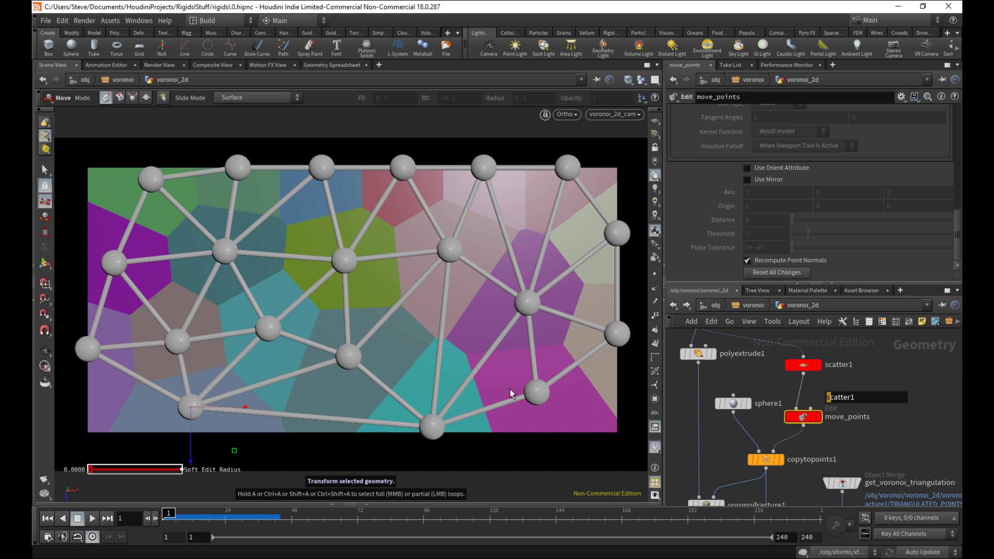
Step: Leave the voronoi_2d network and open the voronoi_3d geometry network
middle_drag(754, 490, 730, 420)
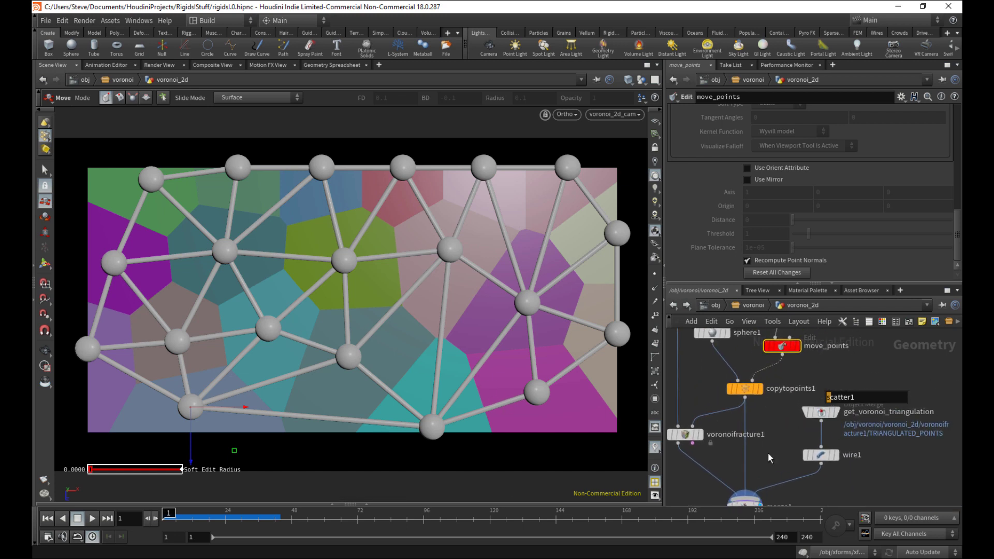
click(746, 305)
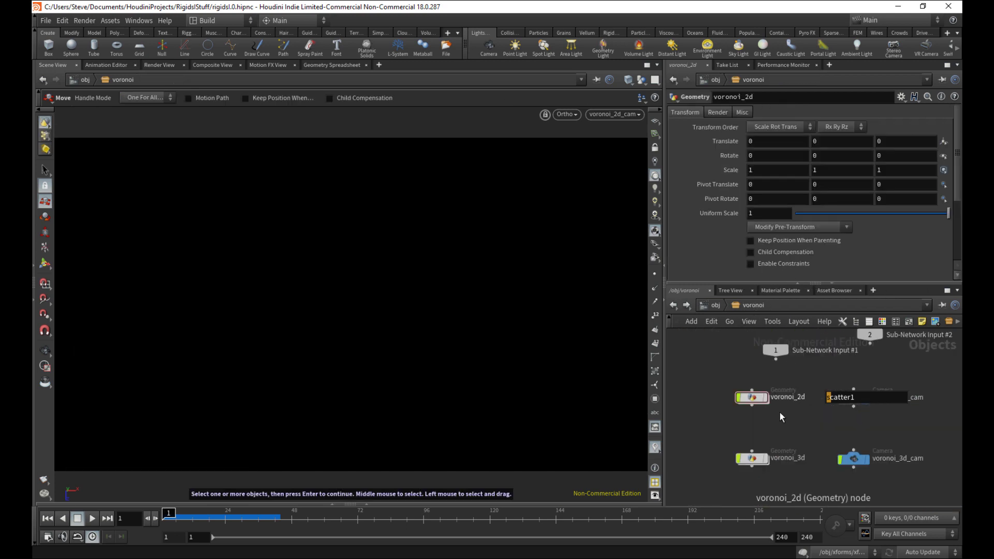
double_click(760, 459)
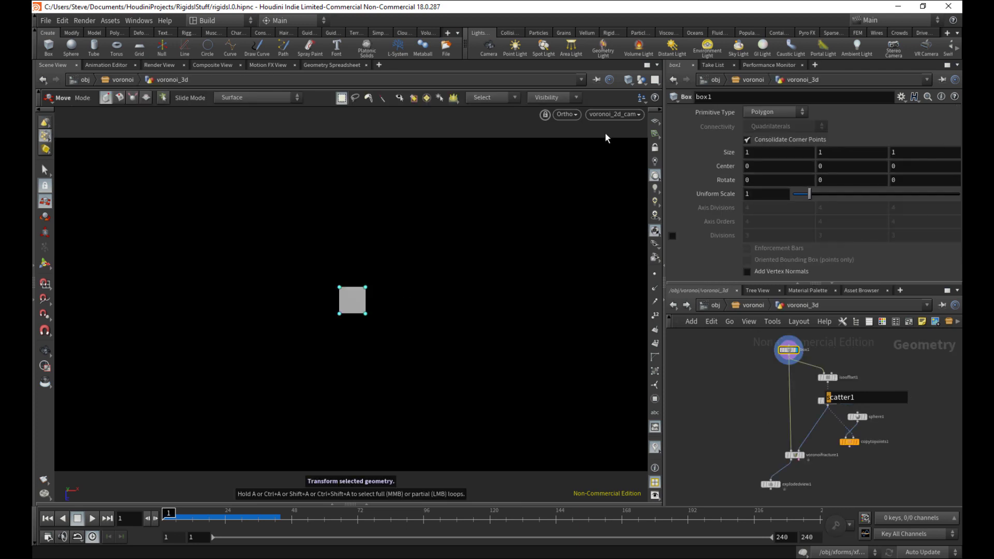
Step: Release the viewport from the 2D camera and switch it to a perspective projection at the object level
key(space+1)
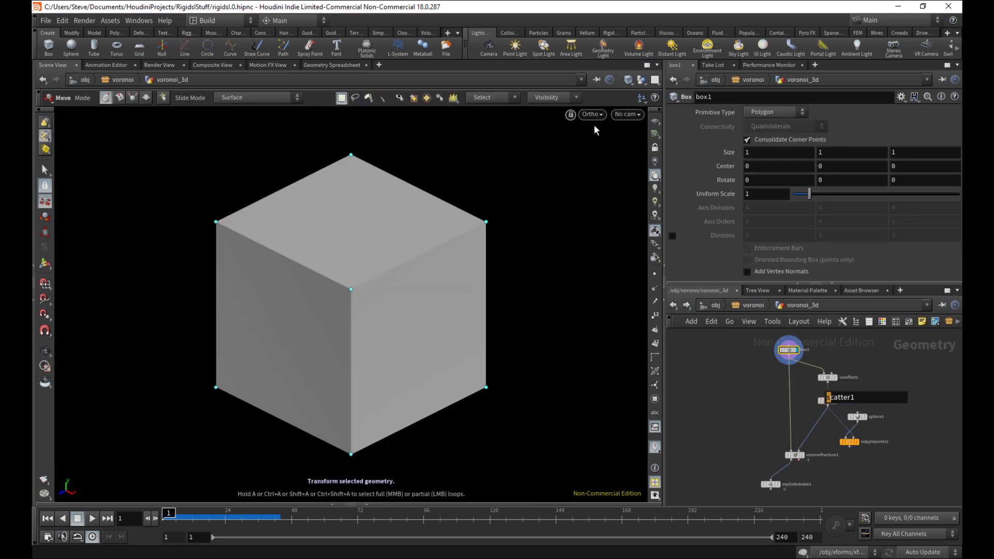
key(u)
click(593, 115)
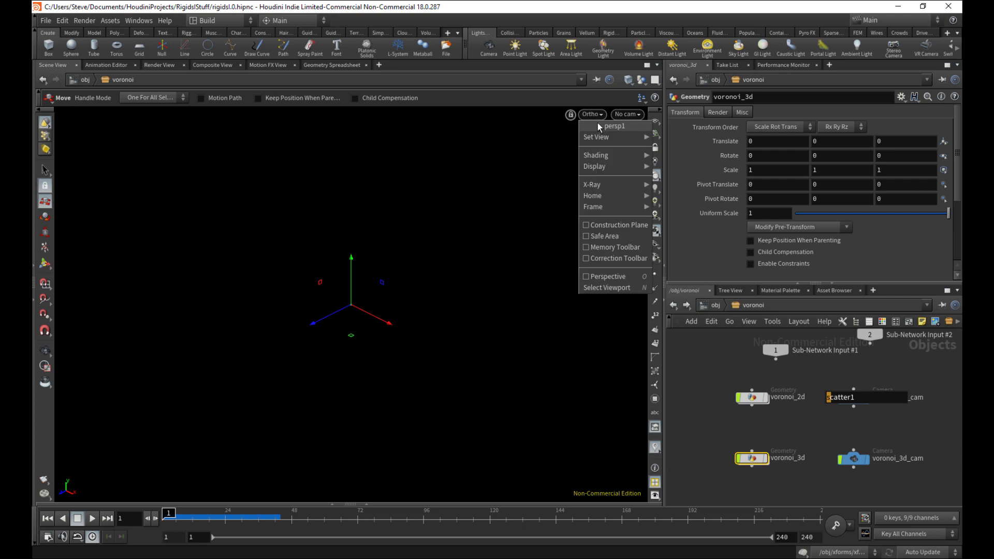
click(605, 277)
key(space+g)
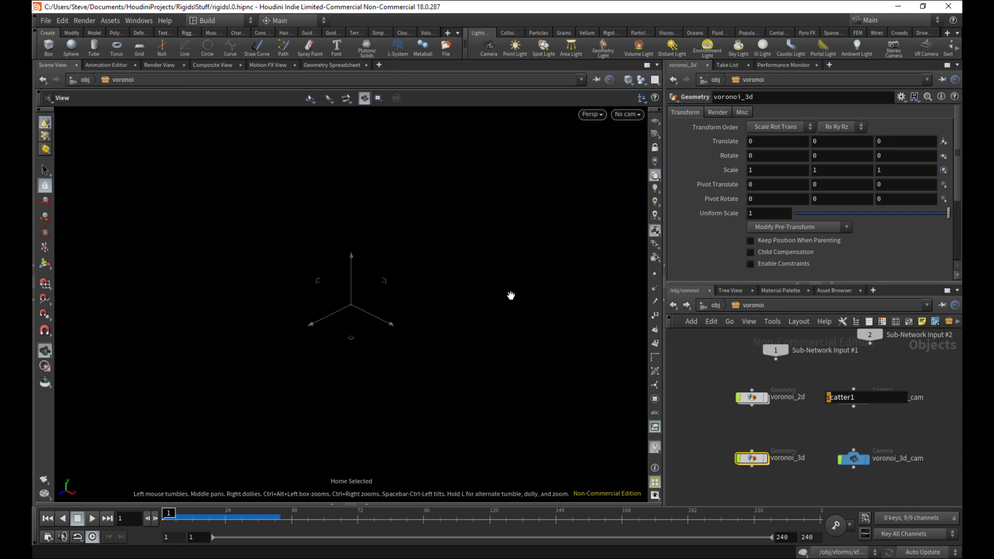
Step: Reopen the voronoi_3d network and look at the box through voronoi_3d_cam
key(Escape)
double_click(755, 460)
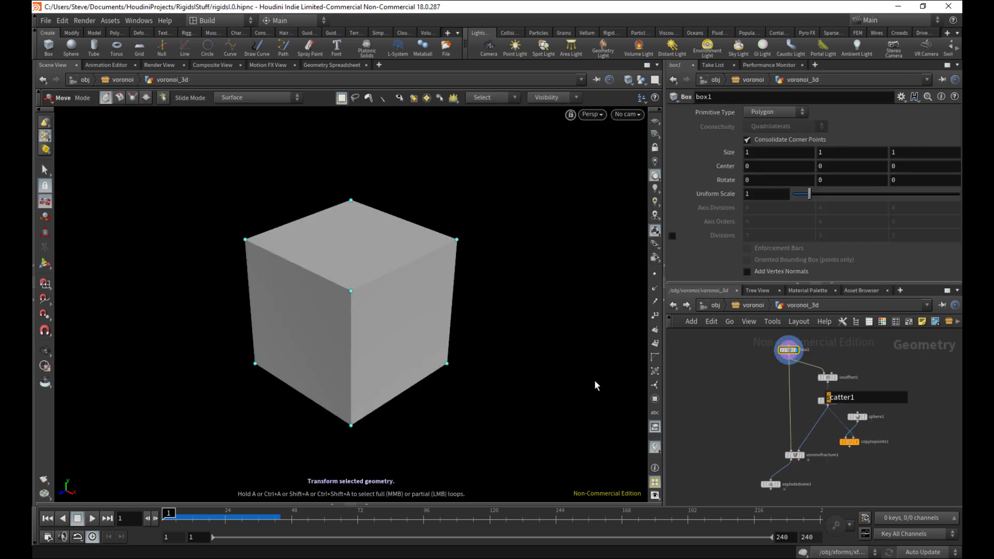
click(625, 115)
click(655, 201)
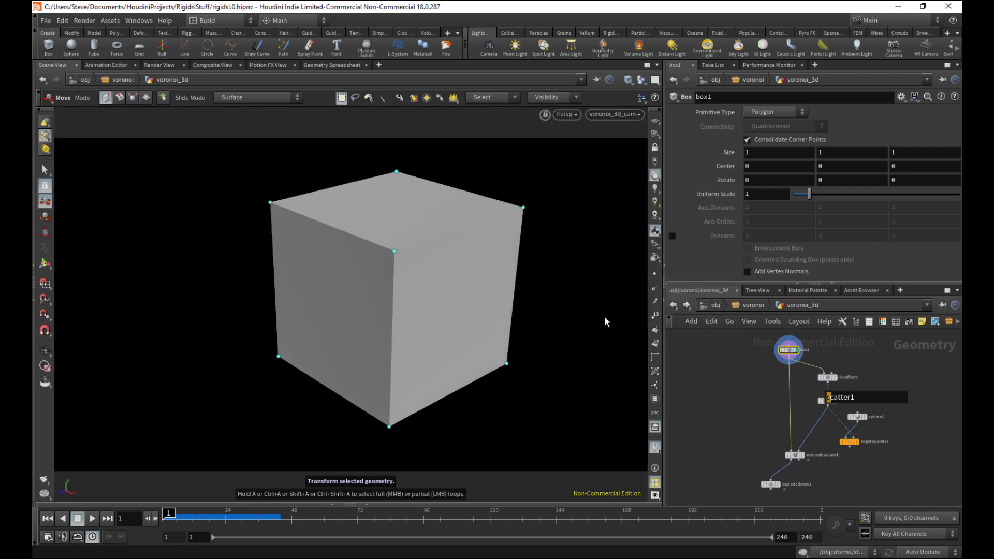
Step: Display the explodedview1 node's output and inspect the separated Voronoi pieces of the box from several angles
middle_drag(731, 431, 719, 419)
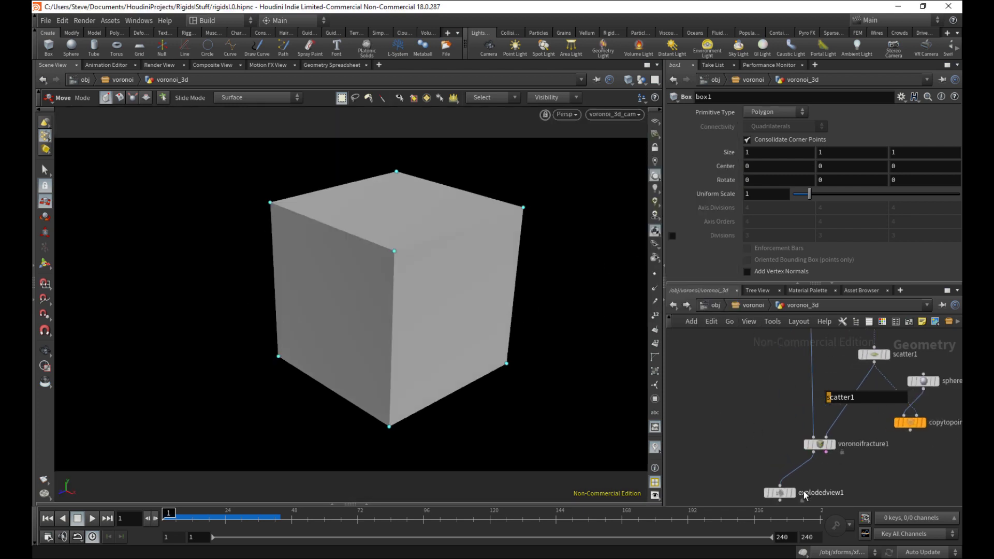
click(786, 496)
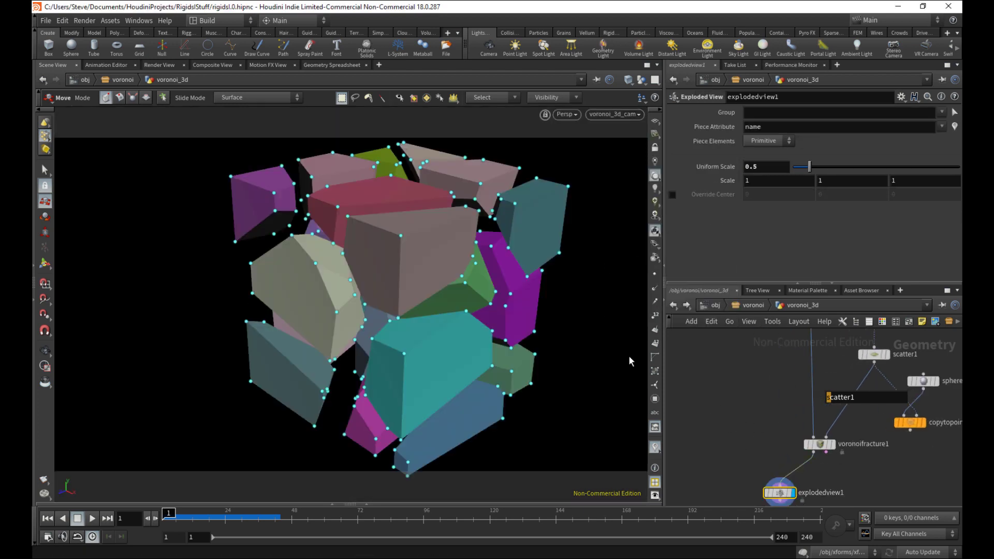
alt+drag(534, 291, 538, 248)
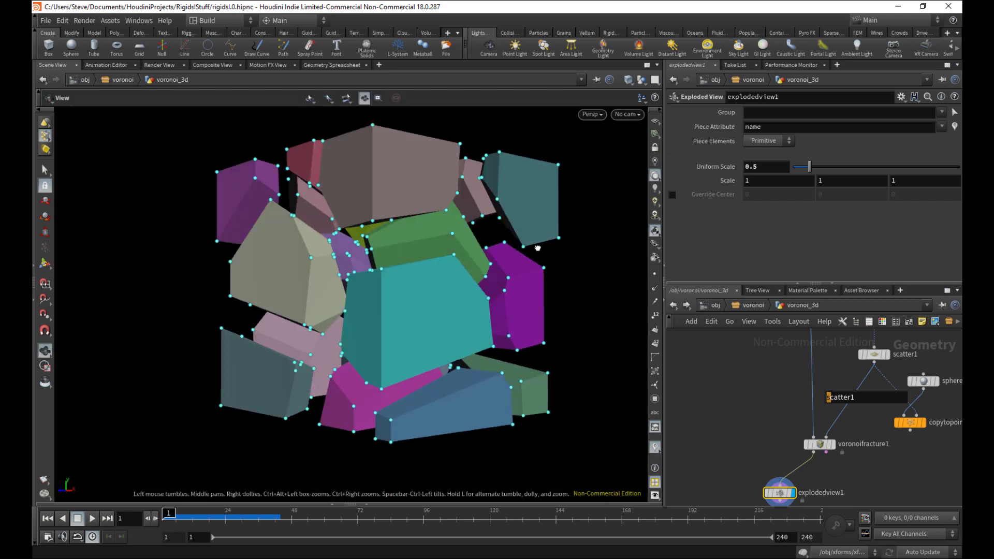
drag(566, 280, 488, 327)
middle_drag(834, 359, 768, 411)
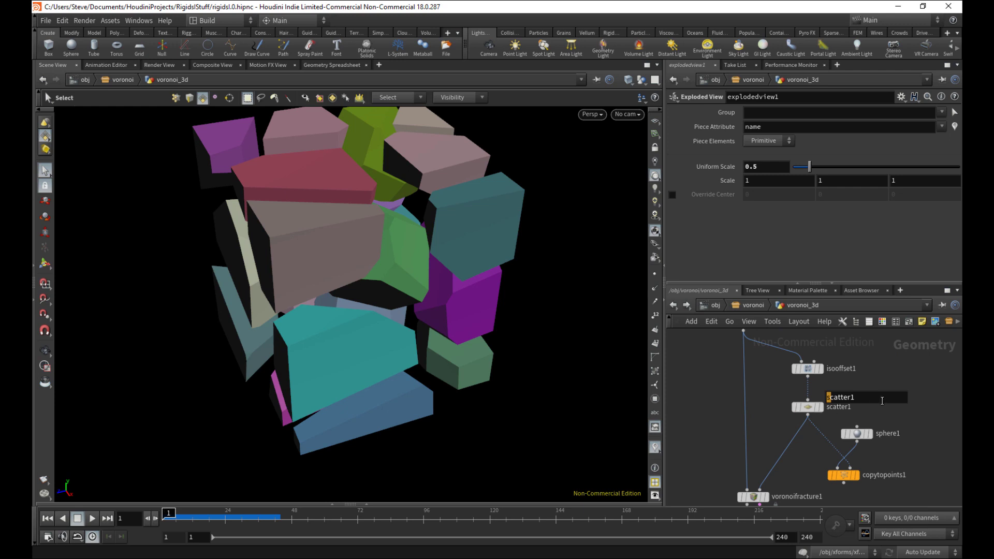
Step: Display the isooffset1 volume generated from box1 and inspect it from another angle
key(Escape)
middle_drag(847, 394, 866, 444)
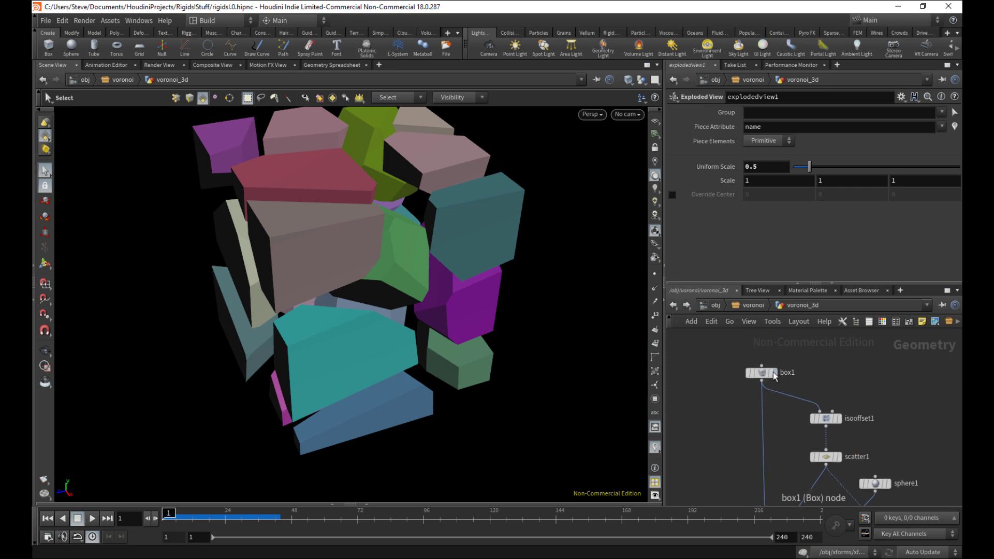
click(774, 373)
click(833, 420)
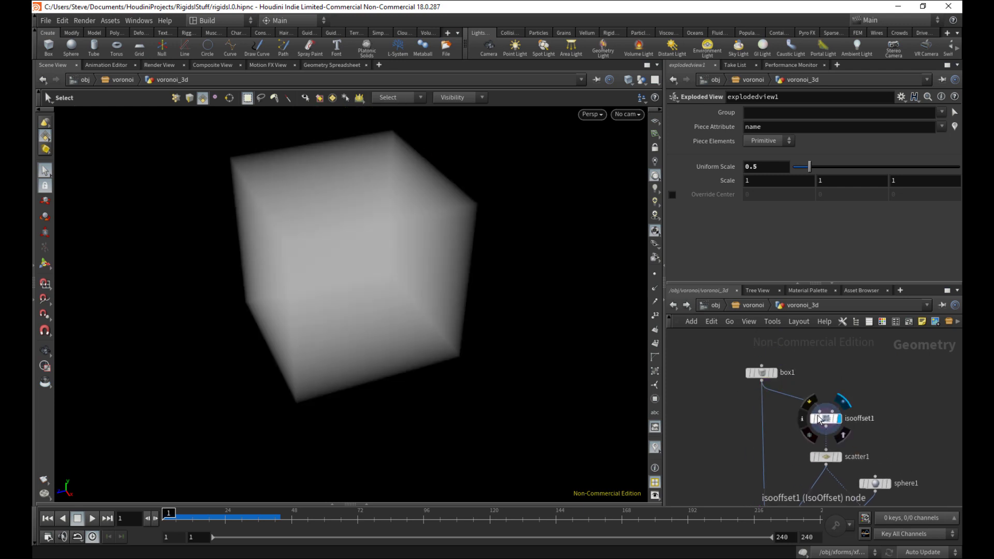
key(Escape)
drag(435, 326, 533, 326)
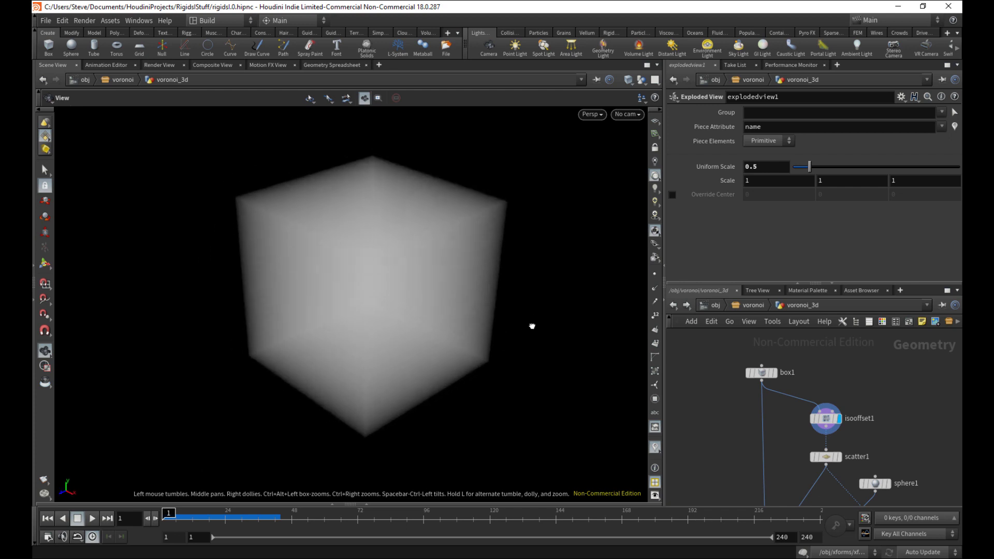
Step: Display the scatter1 points with their markers and template box1 as a wireframe around them
key(s)
click(839, 457)
click(826, 457)
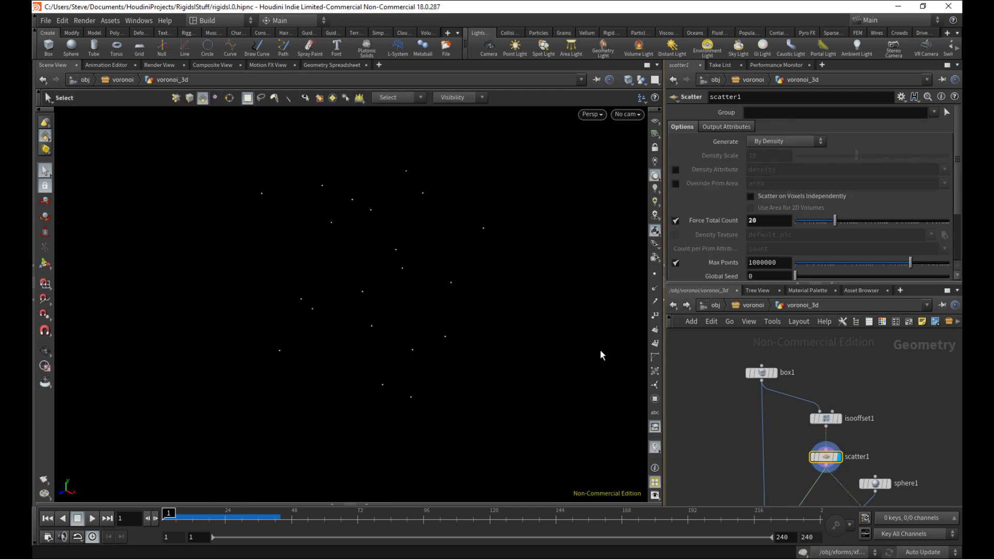
alt+drag(399, 287, 454, 273)
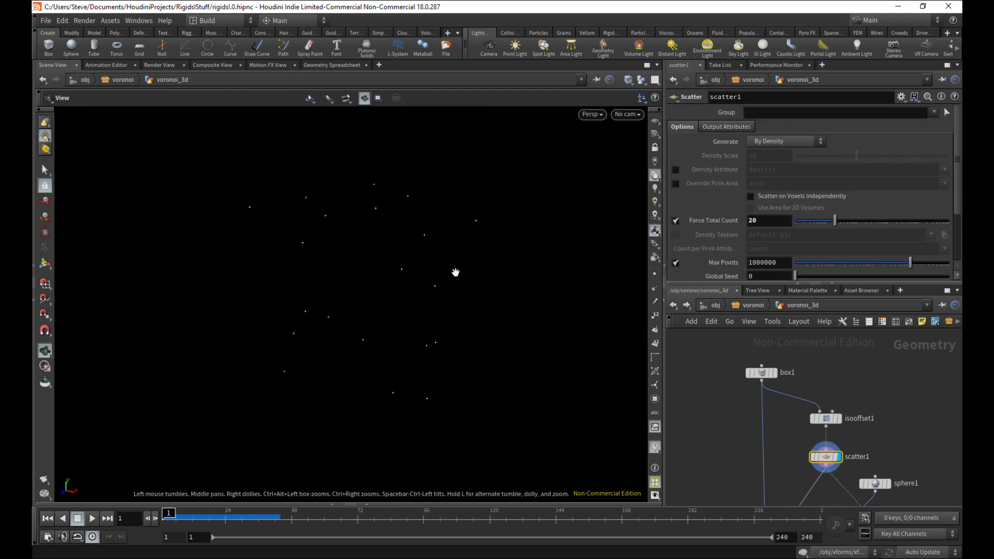
click(771, 373)
key(Escape)
mouse_move(444, 339)
mouse_down()
mouse_move(506, 322)
mouse_move(601, 323)
mouse_move(446, 339)
mouse_up()
alt+drag(534, 331, 461, 352)
Step: Display voronoifracture1 and compare its fractured cube with the explodedview1 result
middle_drag(781, 472, 787, 354)
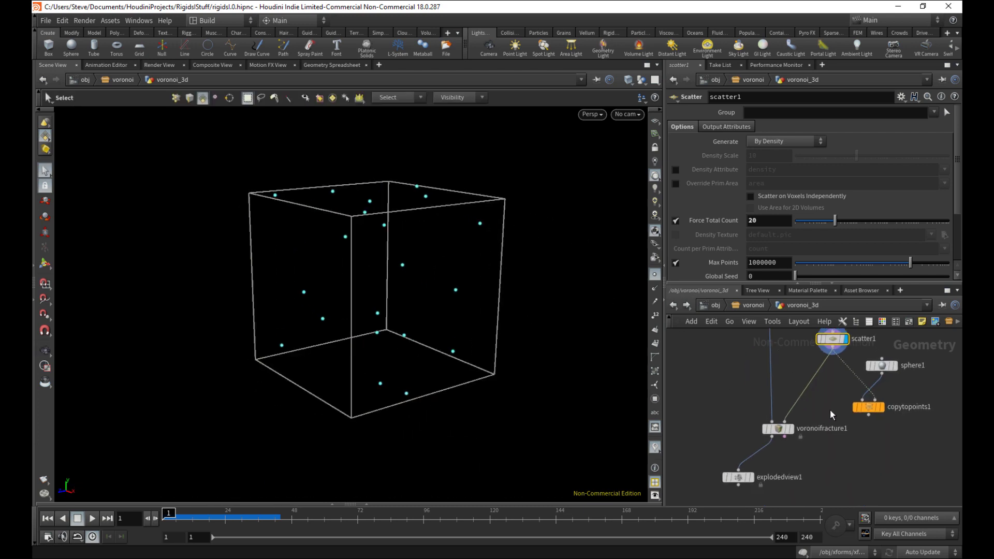
click(793, 429)
click(781, 429)
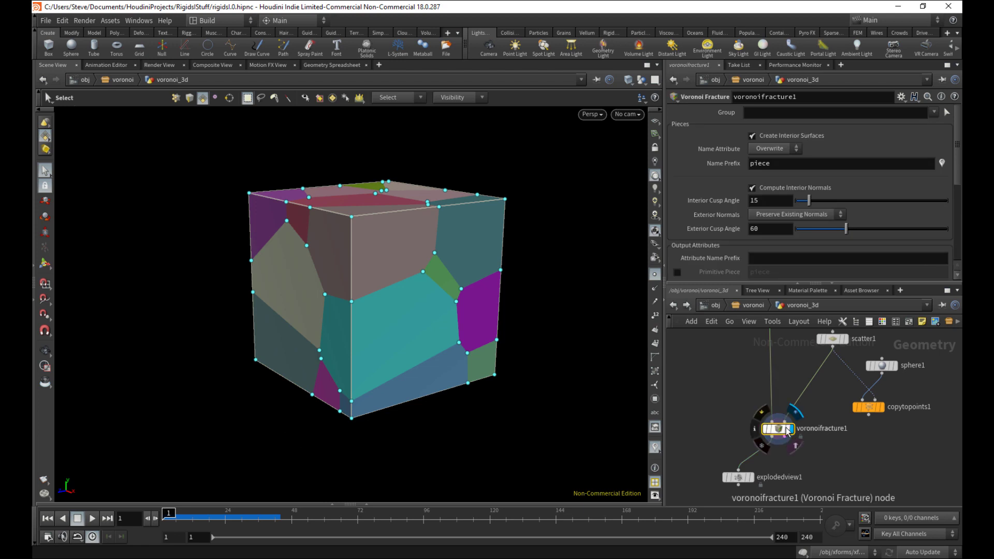
click(751, 478)
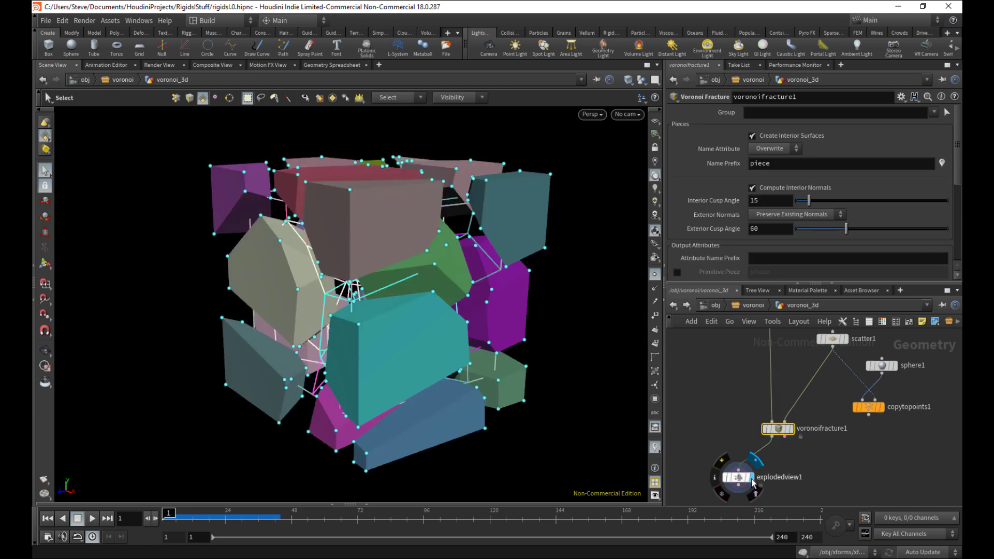
click(745, 479)
click(791, 429)
click(778, 428)
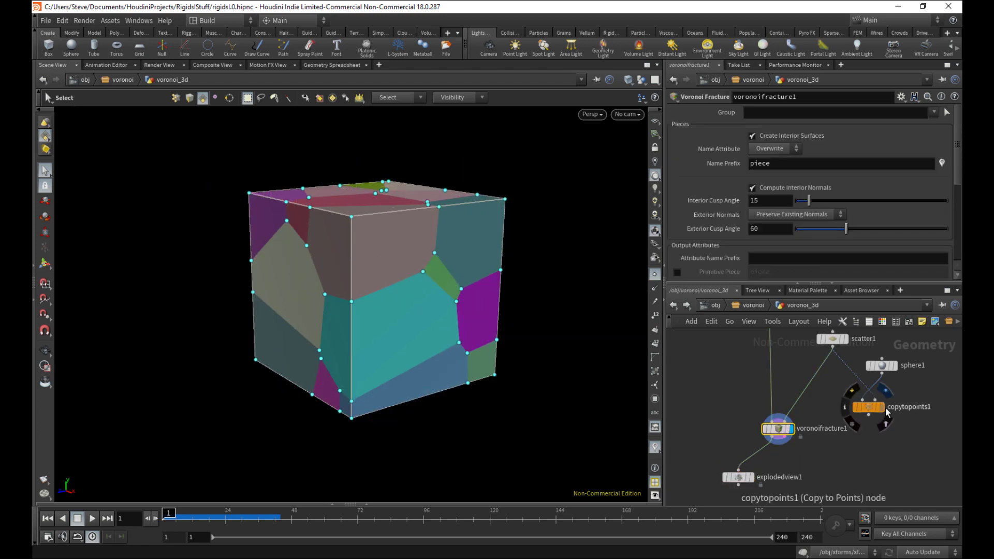
Step: Display the copytopoints1 spheres with the Voronoi cells as wireframe and examine how each point sits in its cell
click(882, 407)
alt+drag(479, 317, 501, 317)
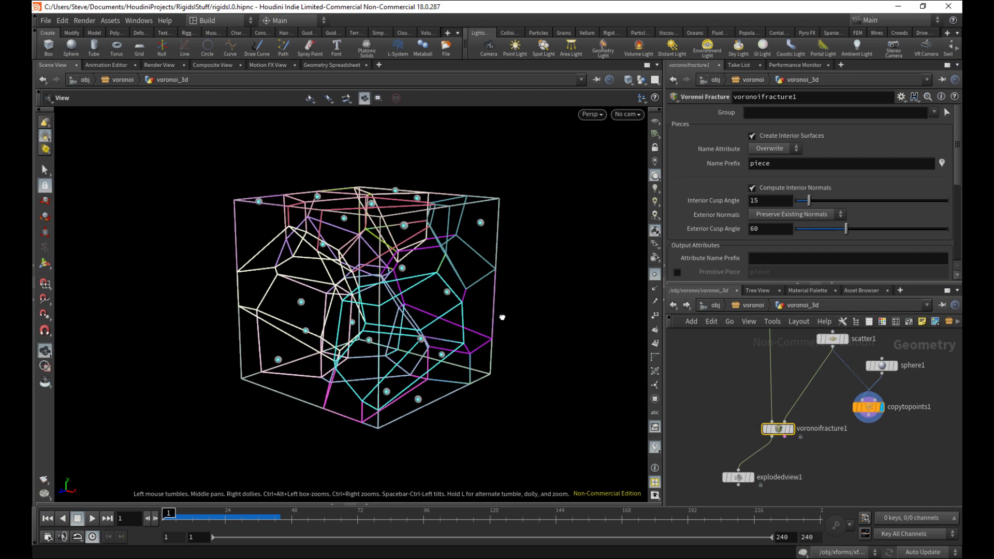
alt+right_drag(501, 318, 373, 297)
alt+drag(373, 297, 310, 299)
scroll(244, 291, up, 4)
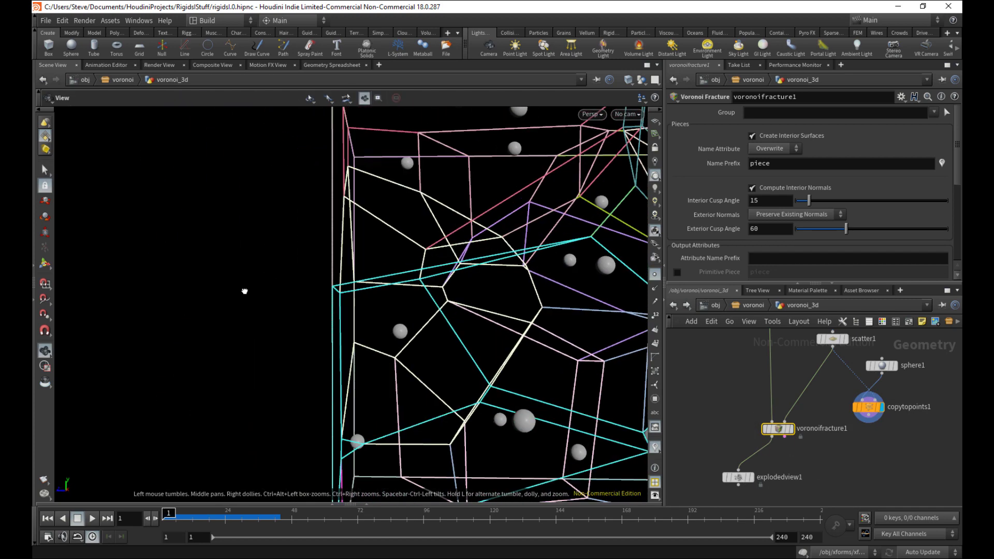
key(s)
click(396, 361)
alt+right_drag(400, 351, 337, 365)
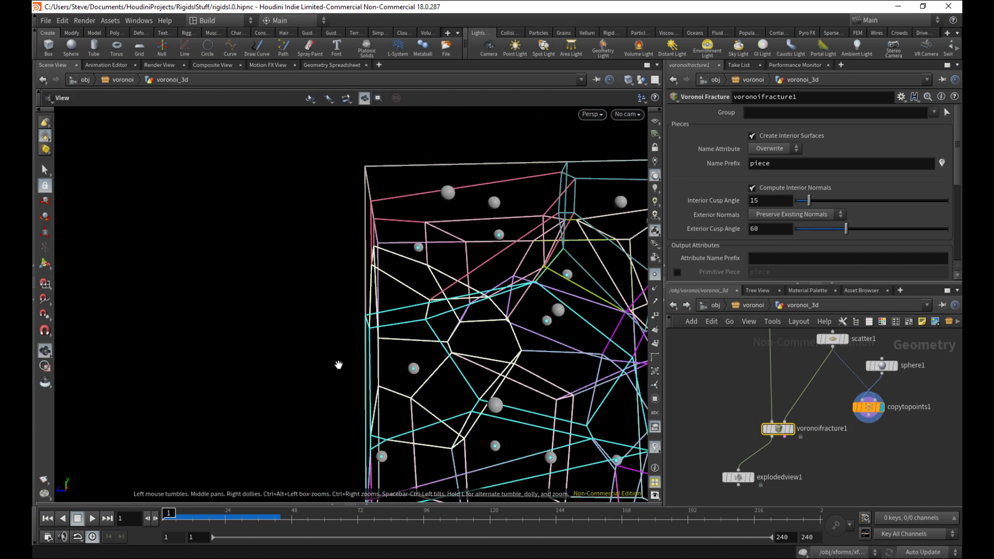
alt+drag(338, 364, 446, 395)
alt+right_drag(446, 396, 373, 394)
alt+middle_drag(372, 393, 370, 379)
Step: Display the explodedview1 pieces again in shaded mode without the fracture wireframe or point markers
click(751, 477)
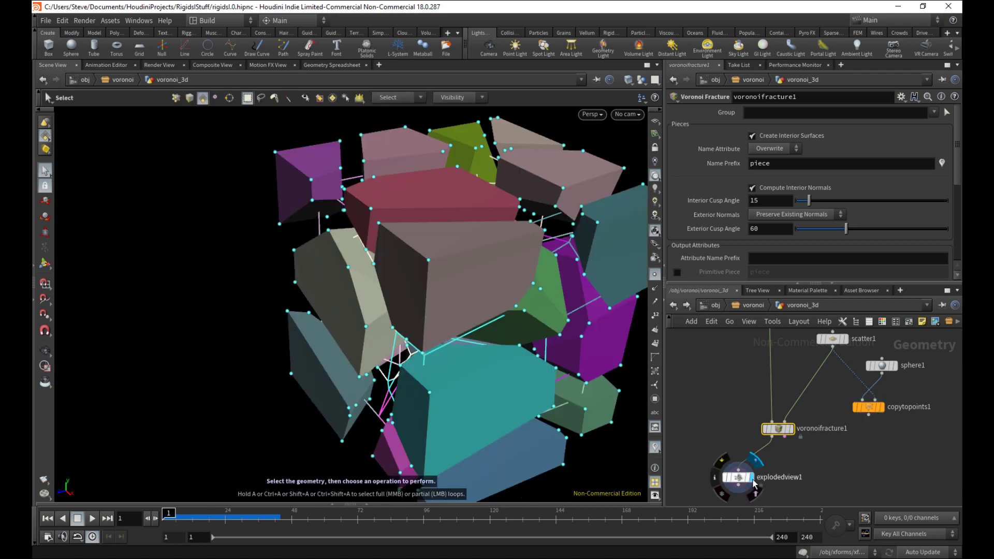
click(741, 478)
key(w)
alt+right_drag(574, 342, 549, 374)
key(w)
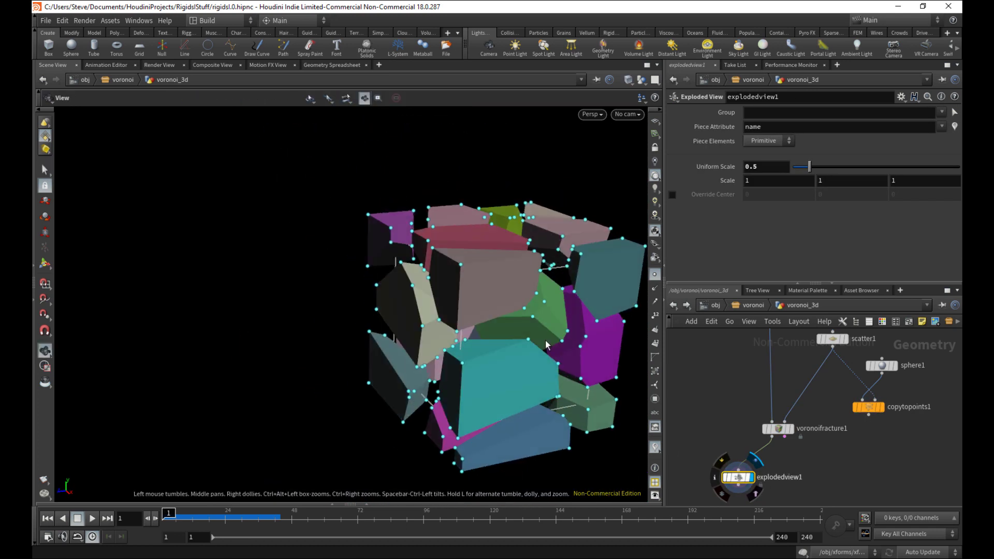
key(t)
Step: Set scatter1's Force Total Count to 50, inspect the exploded pieces, and save the scene
middle_drag(761, 388, 695, 460)
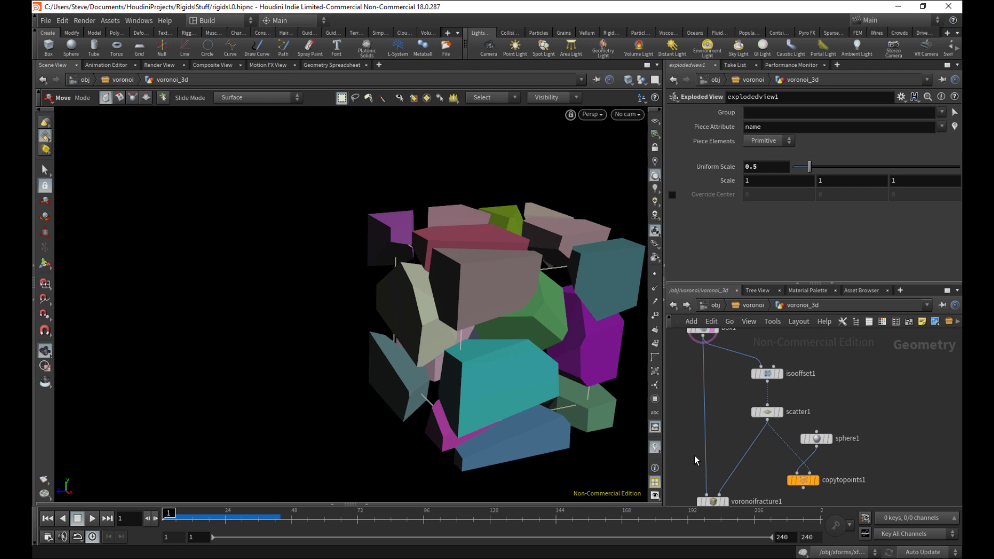
click(767, 413)
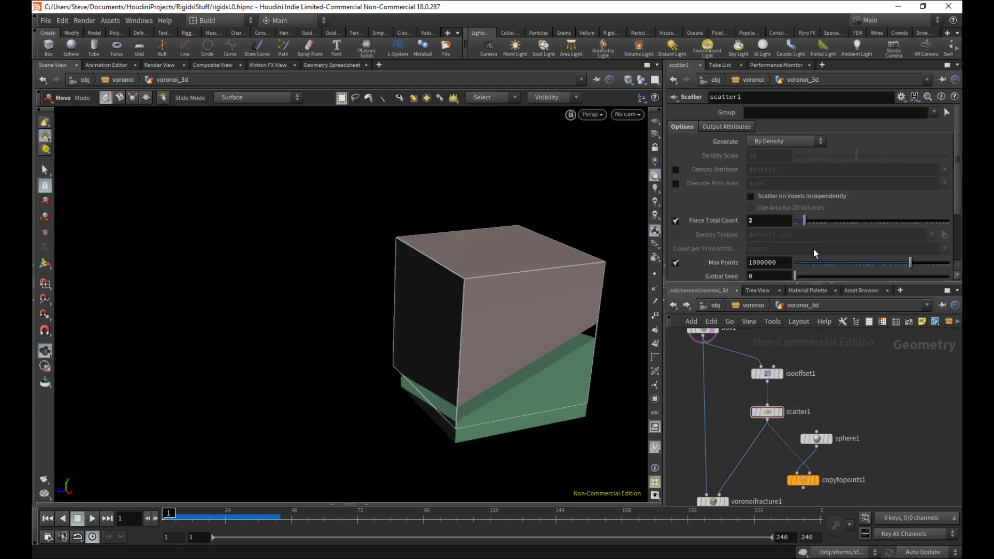
middle_drag(718, 221, 906, 232)
alt+drag(551, 347, 597, 335)
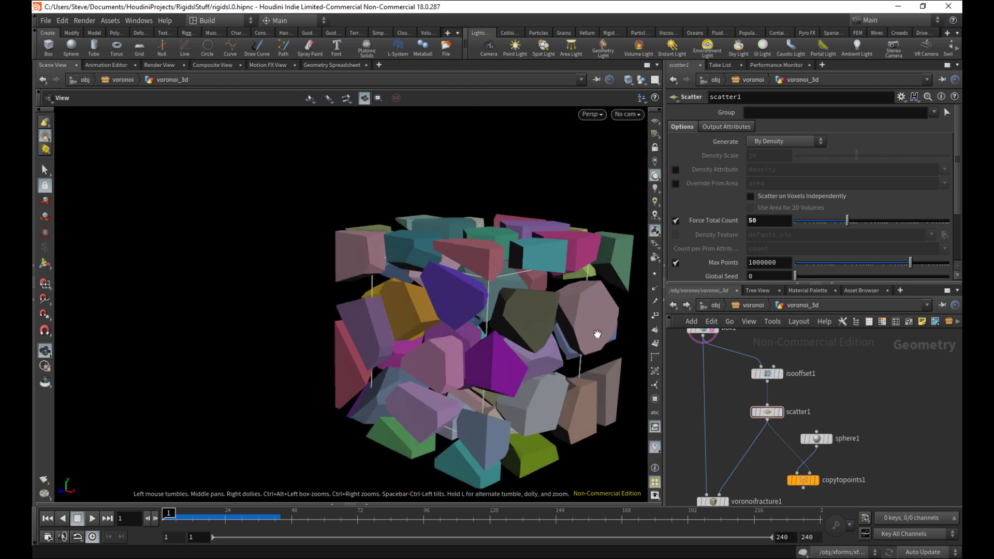
alt+right_drag(597, 335, 563, 330)
alt+drag(563, 330, 523, 346)
alt+middle_drag(523, 346, 411, 336)
alt+right_drag(411, 337, 480, 329)
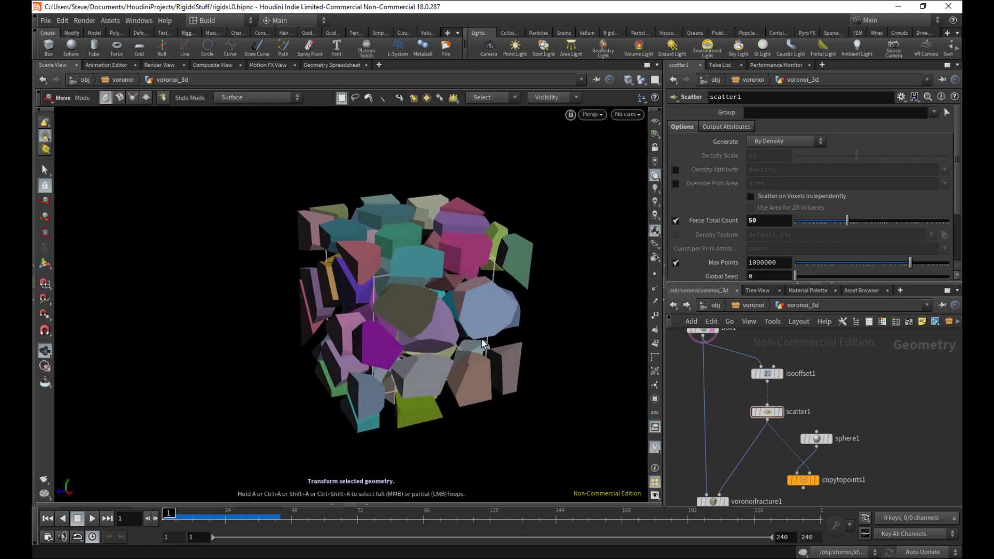
key(ctrl+s)
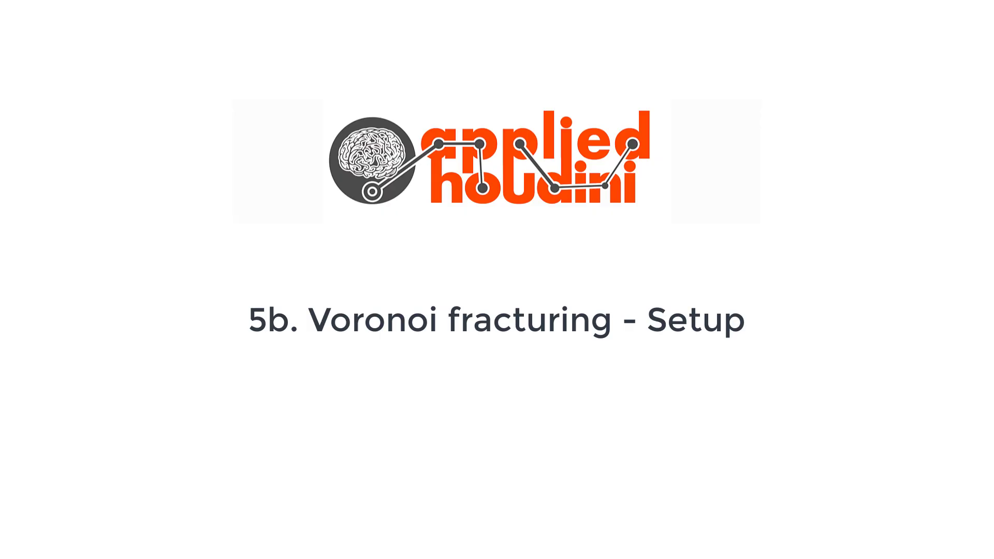
Step: Go up from dopnet1 to the the_sim geometry network in rigids1v2.0.hiplc and save the scene
click(754, 306)
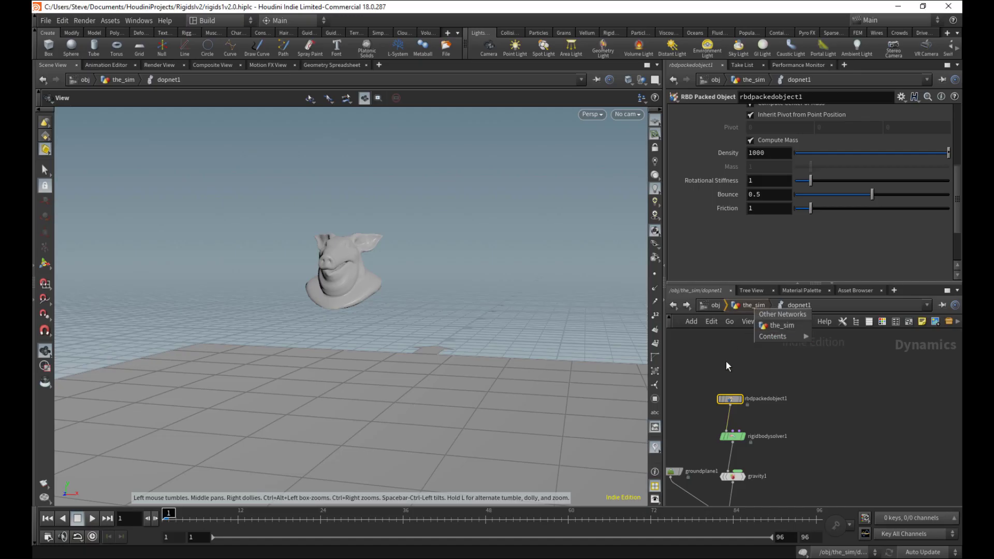
click(753, 308)
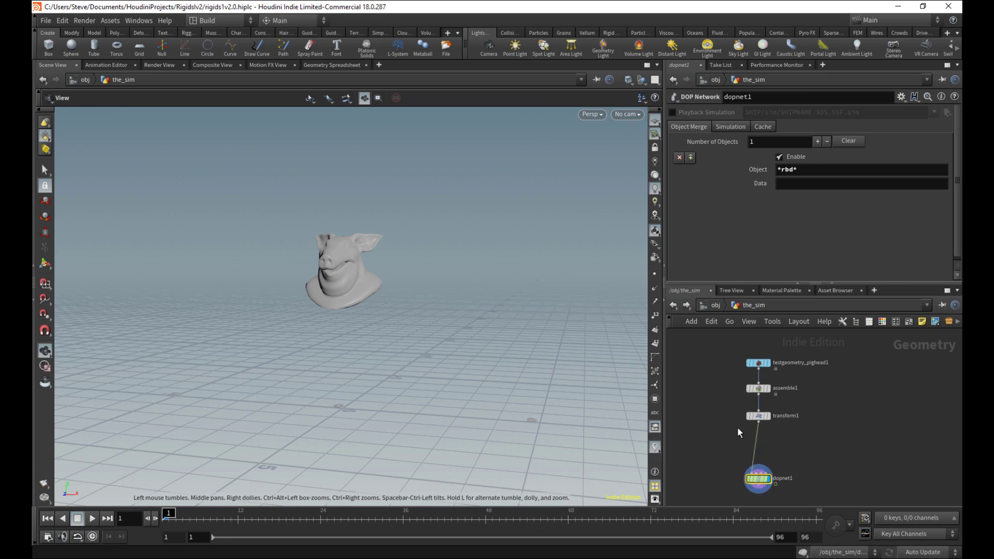
scroll(736, 424, up, 3)
key(ctrl+s)
Step: Move testgeometry_pighead1 up to make room above assemble1, then display the pig head and frame it in the viewport
middle_drag(821, 413, 818, 457)
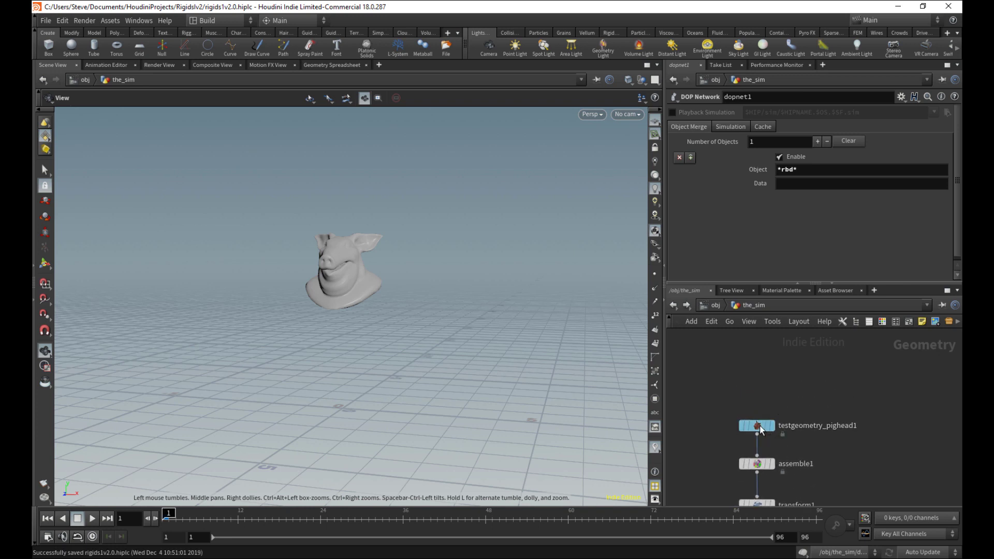
drag(759, 424, 759, 344)
middle_drag(779, 375, 727, 377)
click(772, 391)
click(760, 391)
key(space+g)
drag(356, 380, 494, 326)
Step: Add a VDB from Polygons node beside the chain, feed it from testgeometry_pighead1, and display it
key(Tab)
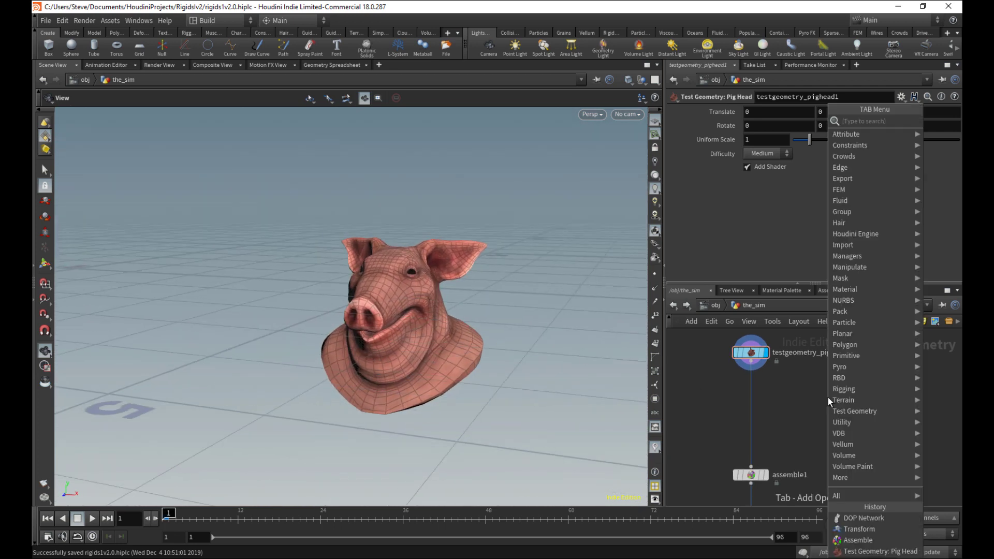
text(vdb)
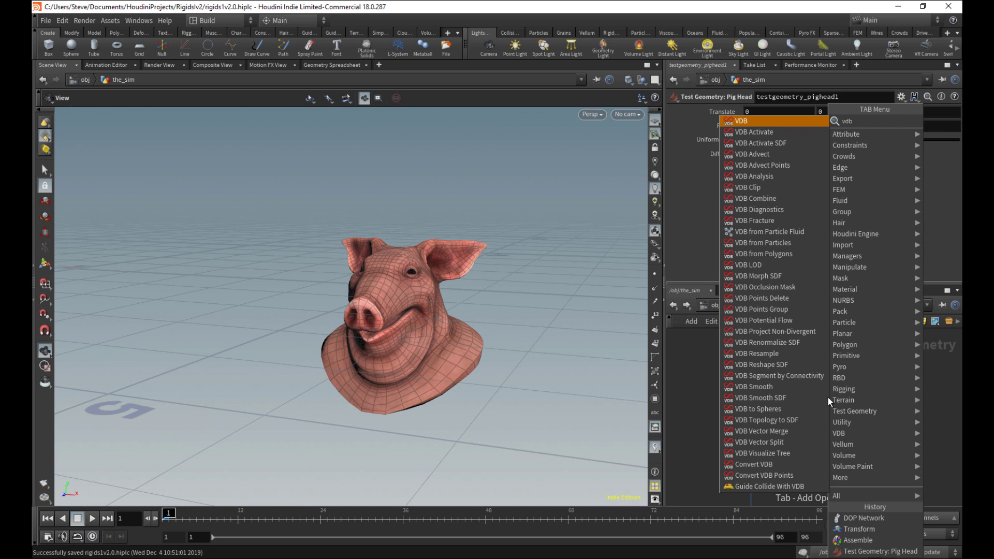
text(frompoly)
key(Return)
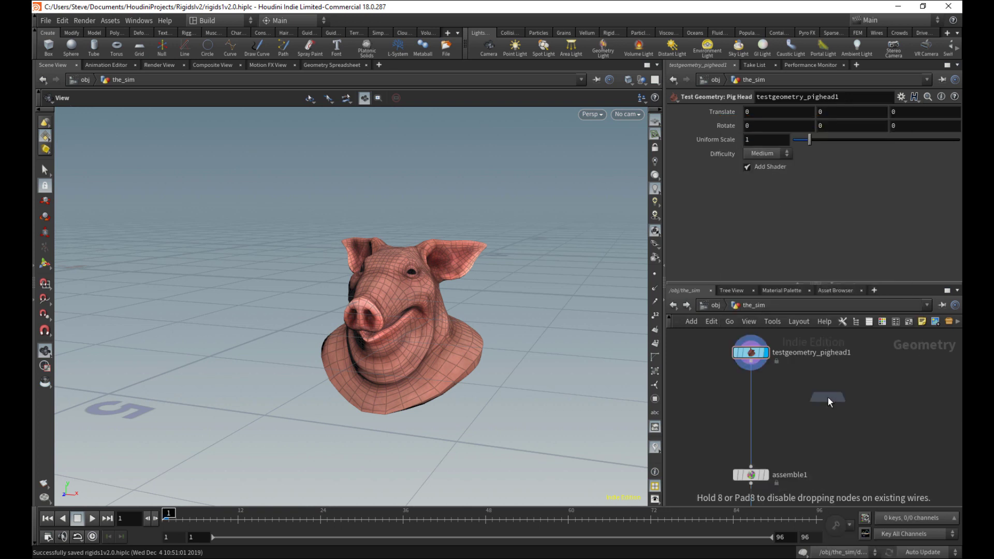
click(828, 398)
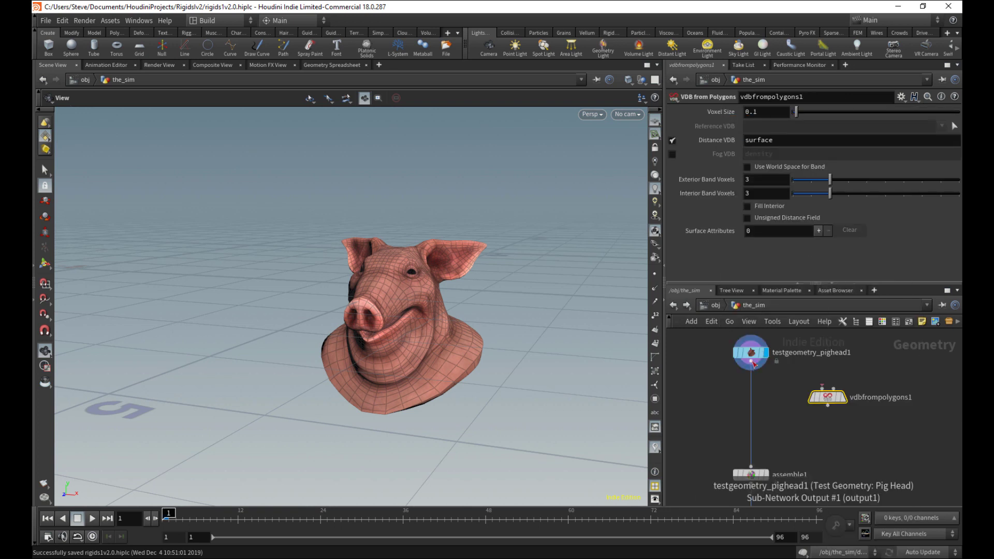
click(751, 355)
click(751, 364)
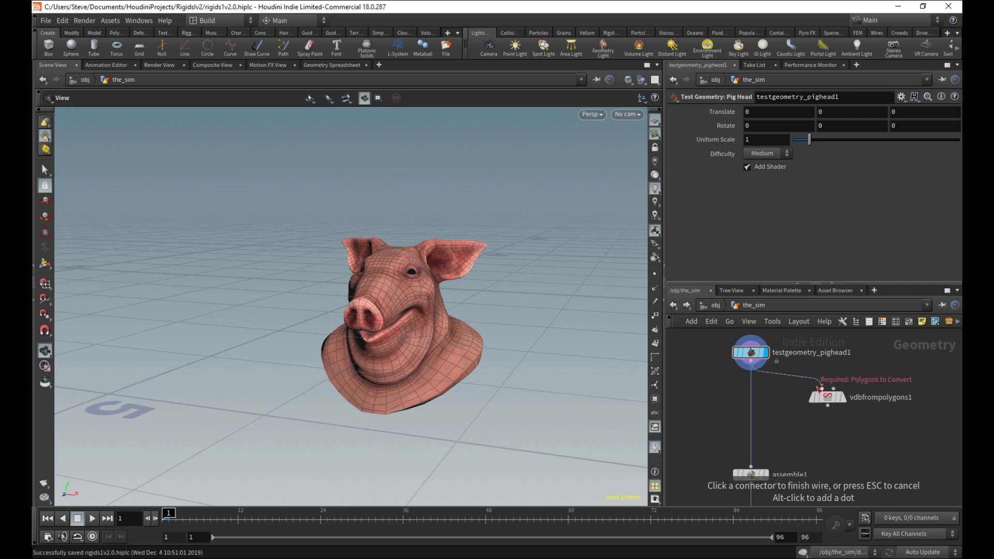
click(825, 399)
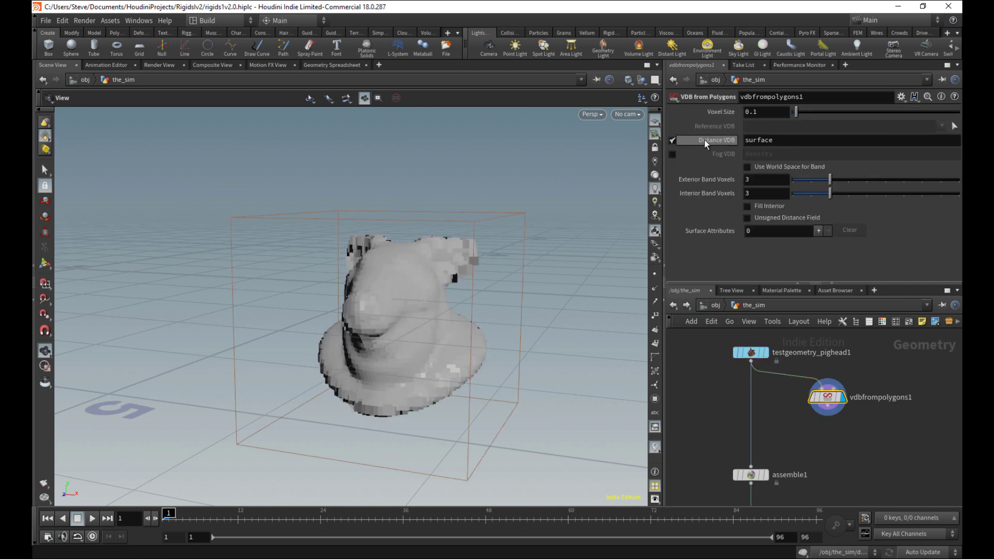
Step: Switch the VDB from Polygons output from Distance VDB to Fog VDB
click(672, 140)
click(673, 154)
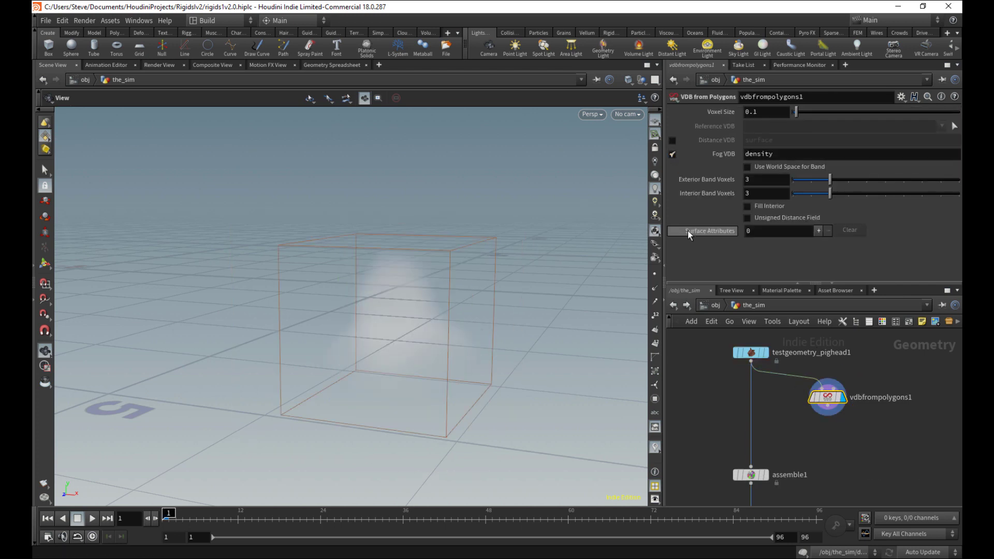
drag(510, 337, 519, 276)
Step: Set the viewport background color scheme to Dark and close the display options
key(d)
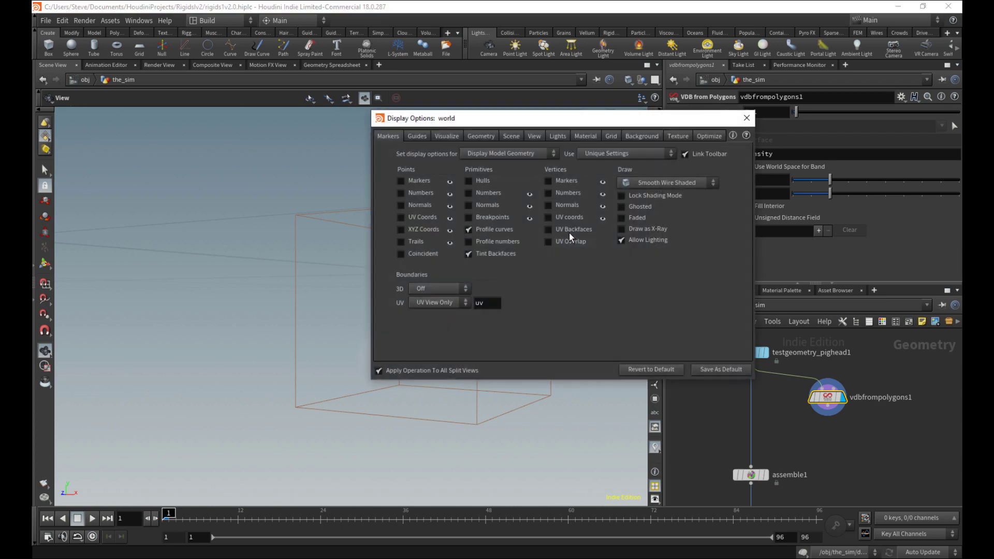
click(637, 137)
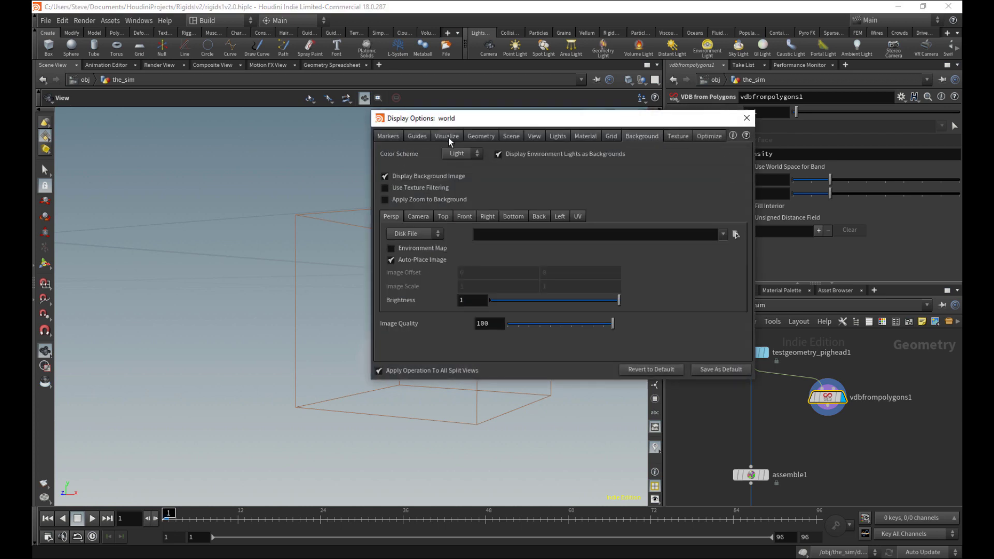
click(454, 176)
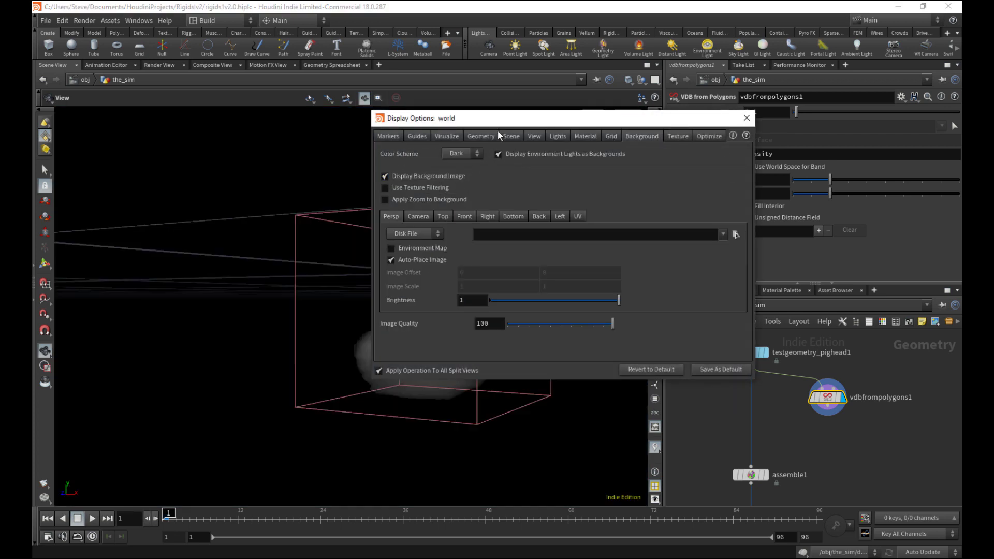
drag(735, 119, 744, 241)
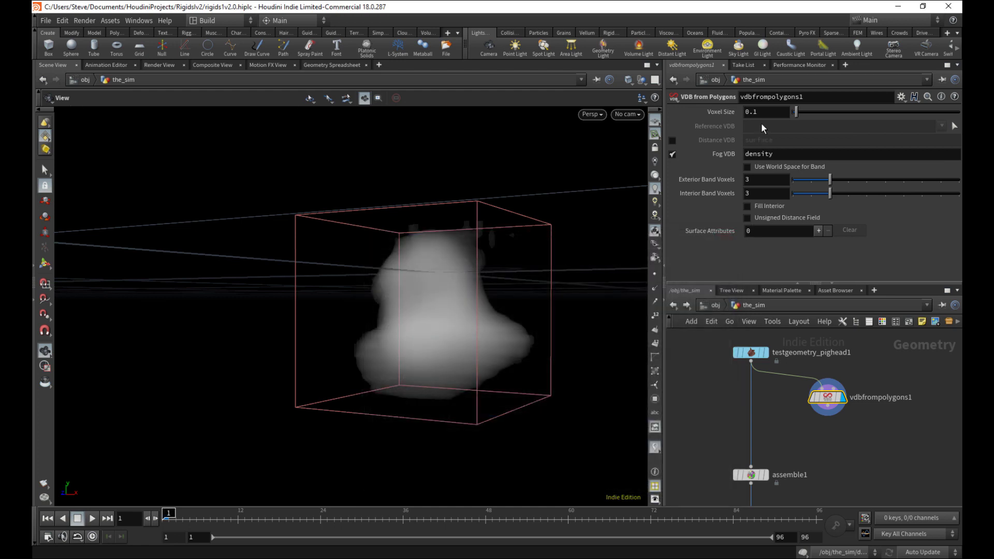
Step: Set the VDB from Polygons voxel size to 0.02 and inspect the finer fog volume
double_click(756, 112)
text(0.02)
key(Return)
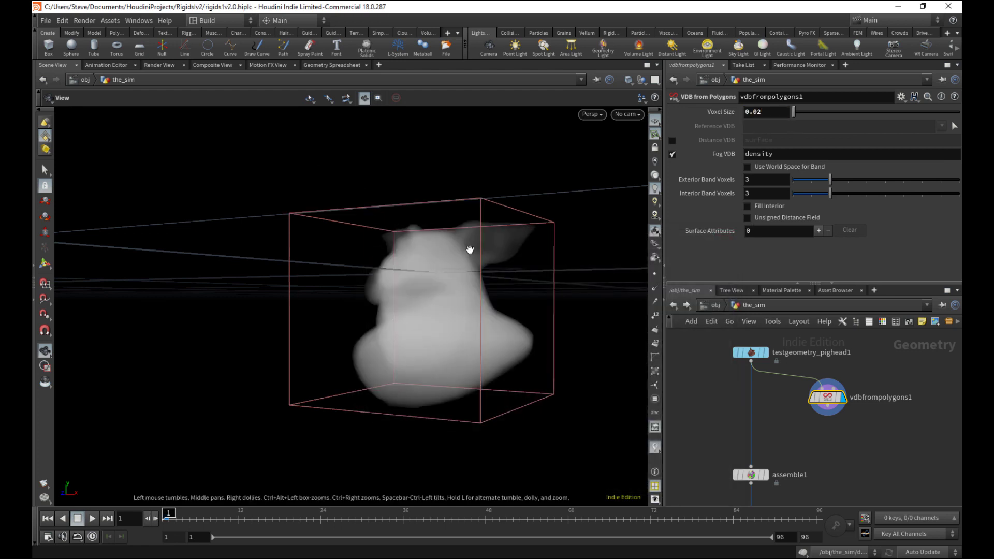
drag(506, 252, 414, 244)
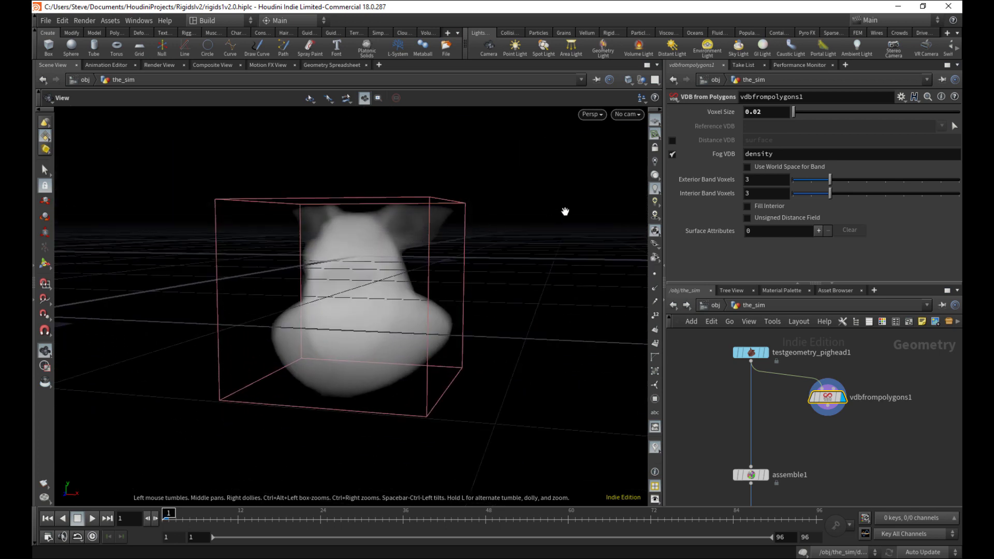
Step: Hide the viewport's reference grid and view the fog volume from other angles
drag(429, 231, 455, 240)
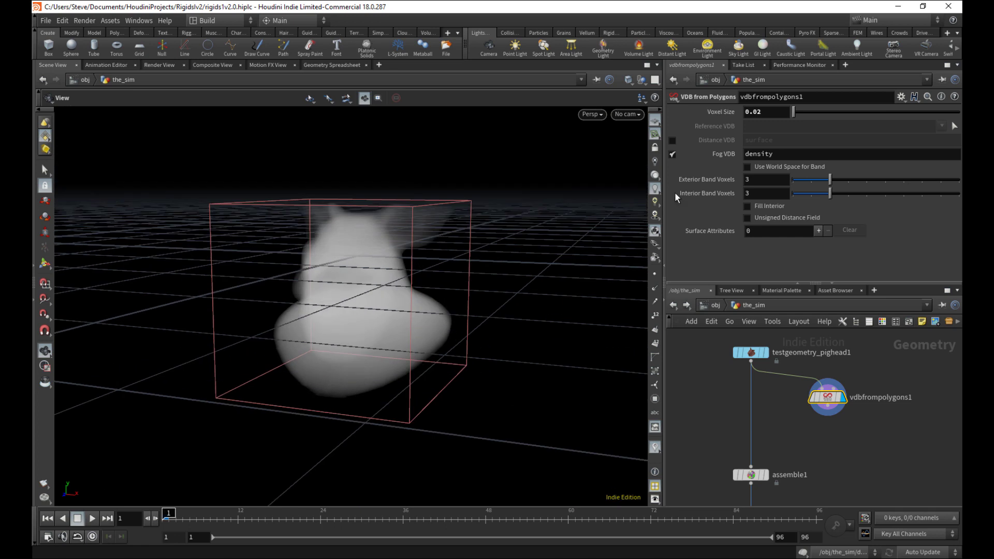
click(654, 131)
drag(470, 278, 510, 279)
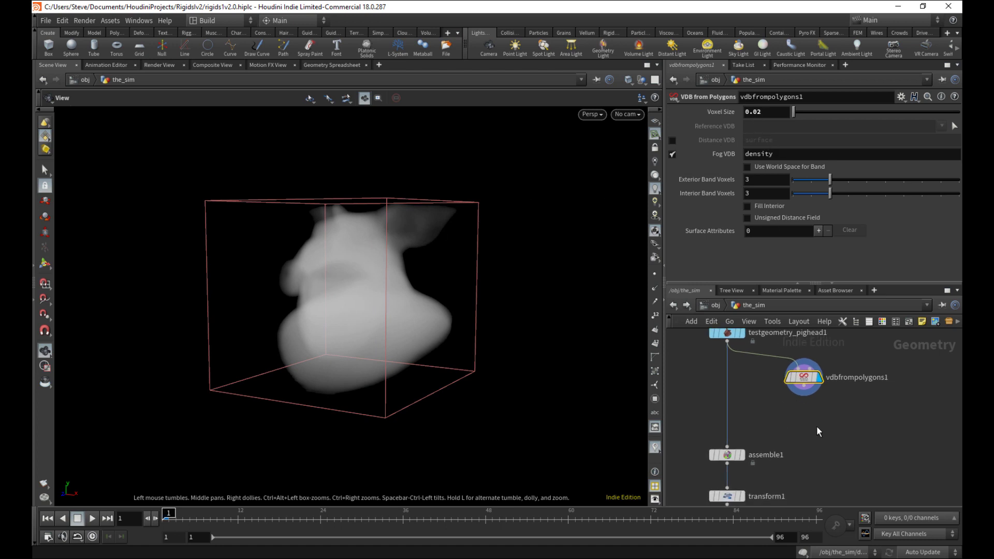
Step: Add a Scatter node below vdbfrompolygons1, feed it from the fog VDB, and display it
key(Tab)
text(scatt)
key(Return)
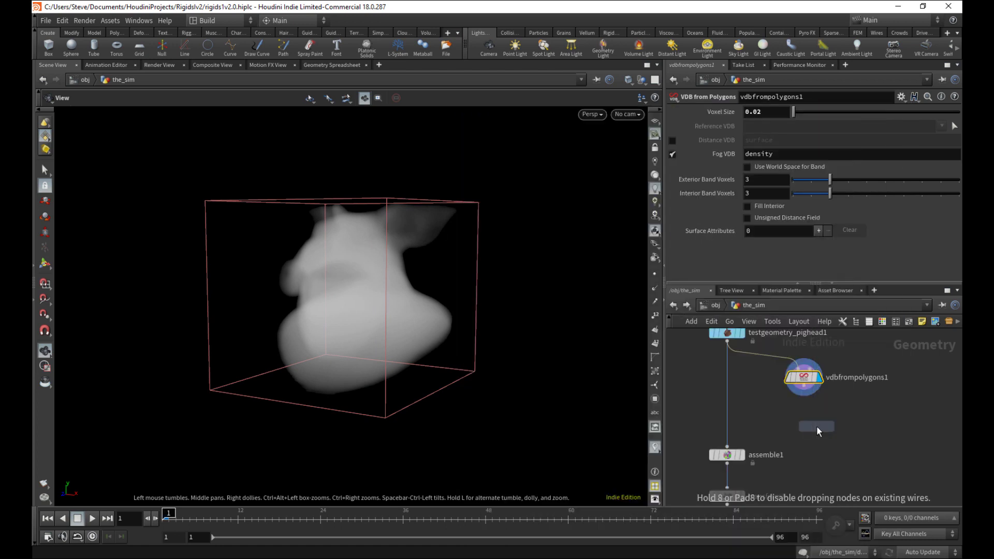
click(818, 432)
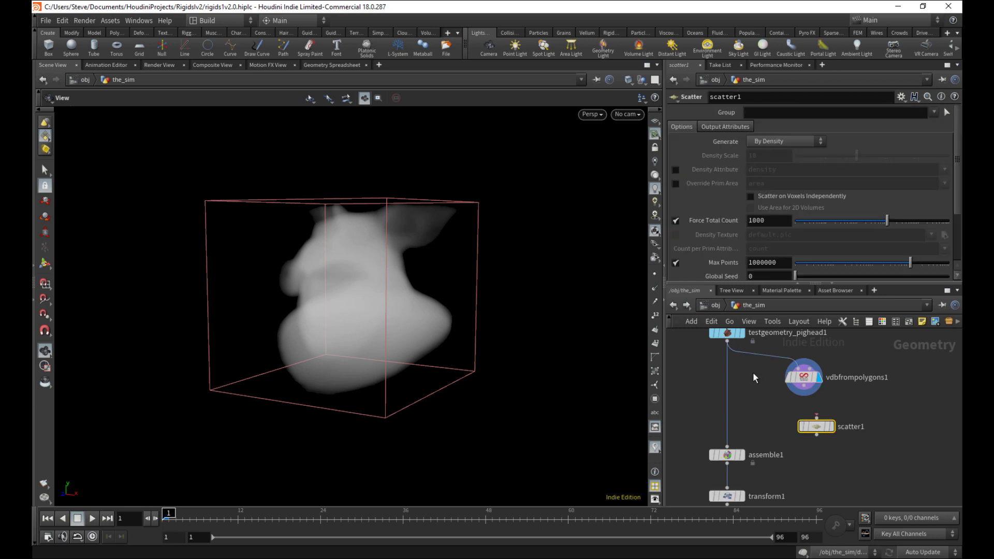
drag(804, 385, 817, 418)
click(827, 428)
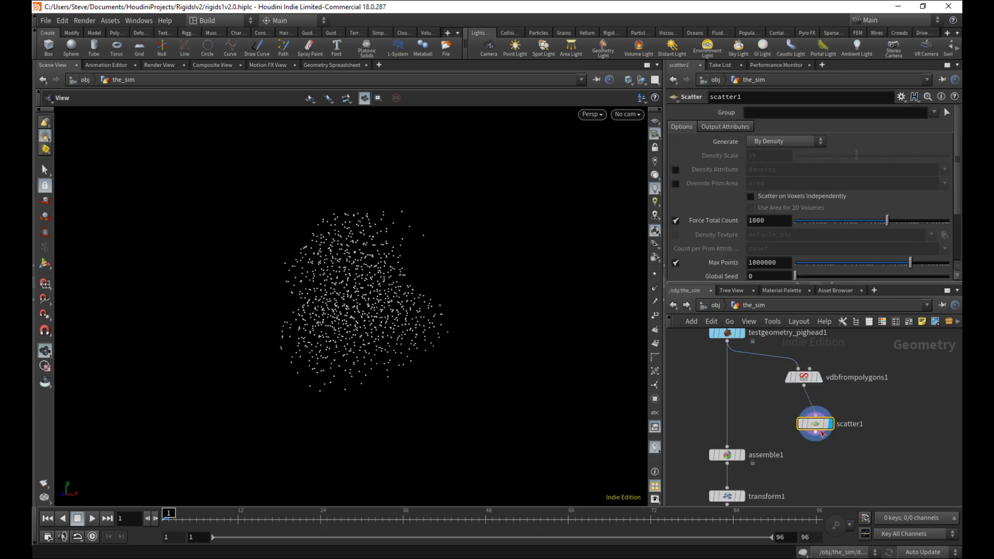
Step: Set the Scatter node's Force Total Count to 20 and template testgeometry_pighead1 as a wireframe reference around the points
text(20)
key(Return)
middle_drag(688, 383, 685, 416)
click(742, 383)
drag(461, 320, 570, 373)
Step: Make room above assemble1 and insert a Voronoi Fracture node on the wire between testgeometry_pighead1 and assemble1
scroll(770, 397, down, 4)
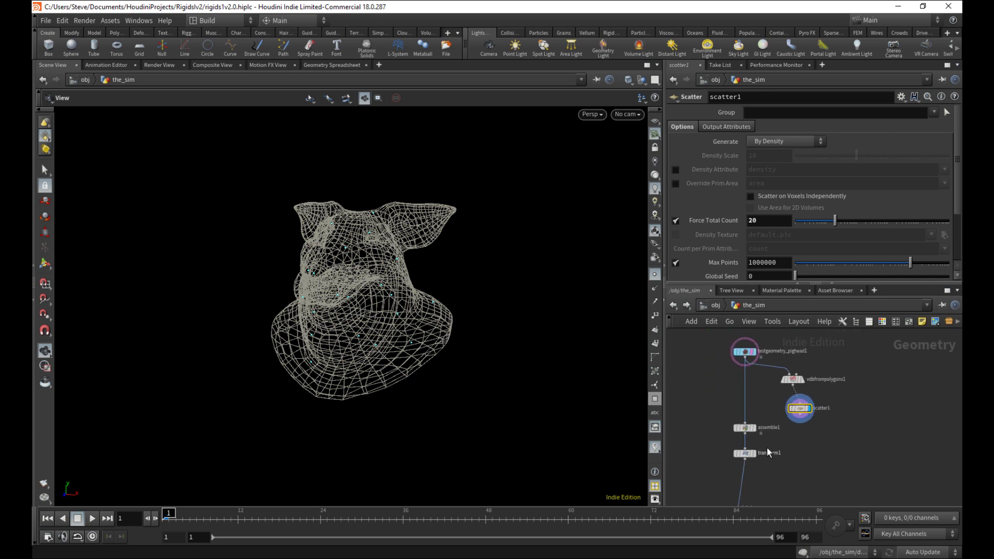
click(745, 428)
scroll(751, 384, up, 4)
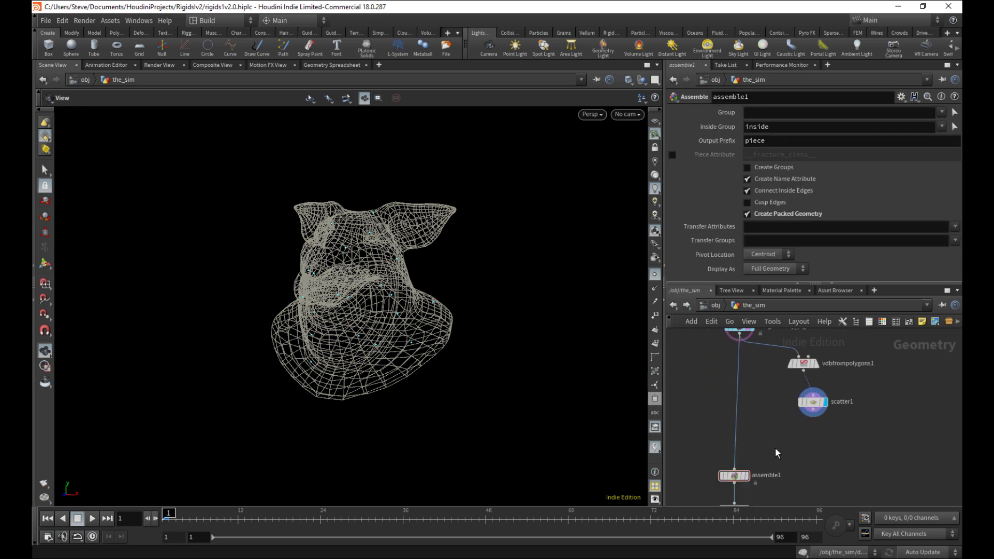
key(Tab)
text(voronoi)
key(Return)
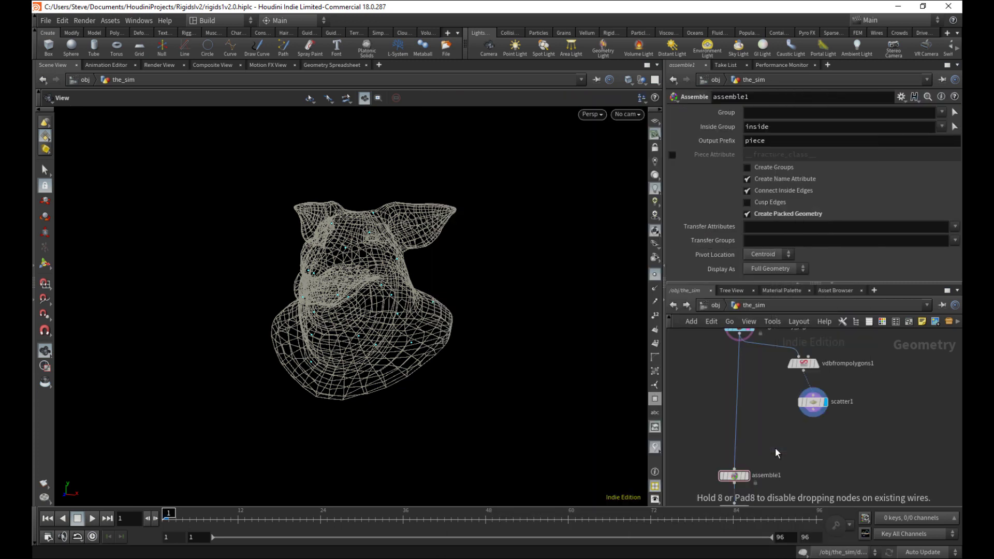
click(775, 448)
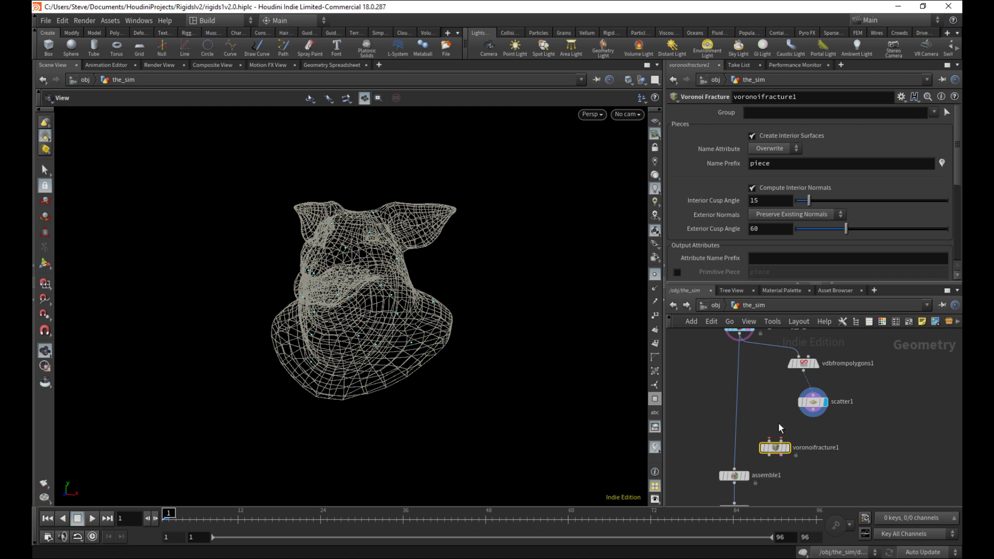
scroll(771, 425, up, 2)
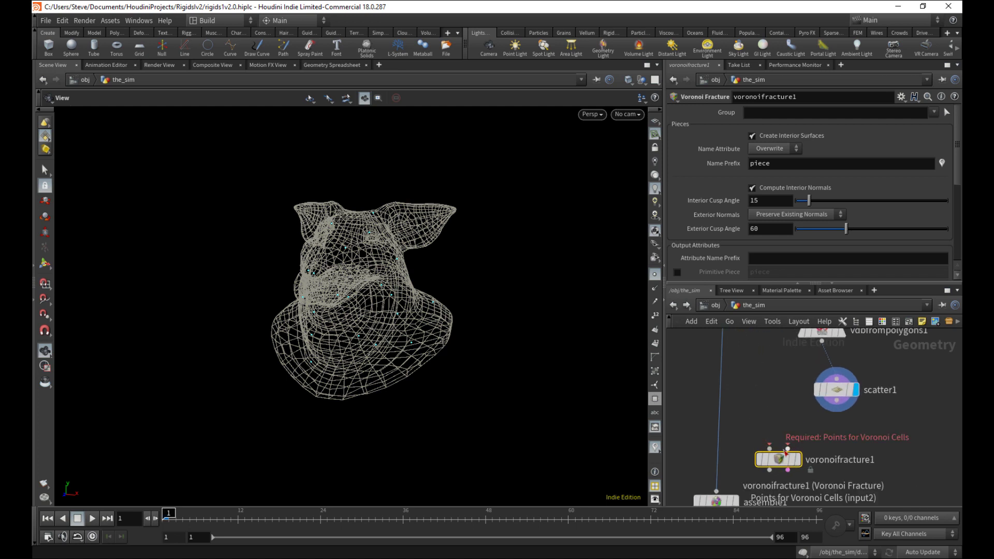
mouse_move(783, 465)
drag(785, 462, 734, 439)
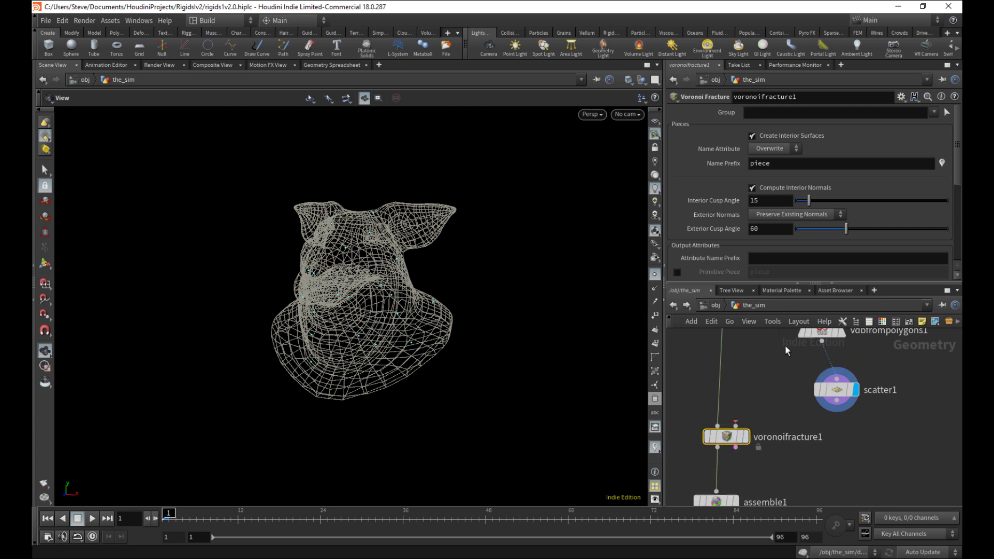
Step: Align scatter1 under vdbfrompolygons1, connect it to the Voronoi Fracture's cell points input, and display voronoifracture1
middle_drag(759, 387, 738, 408)
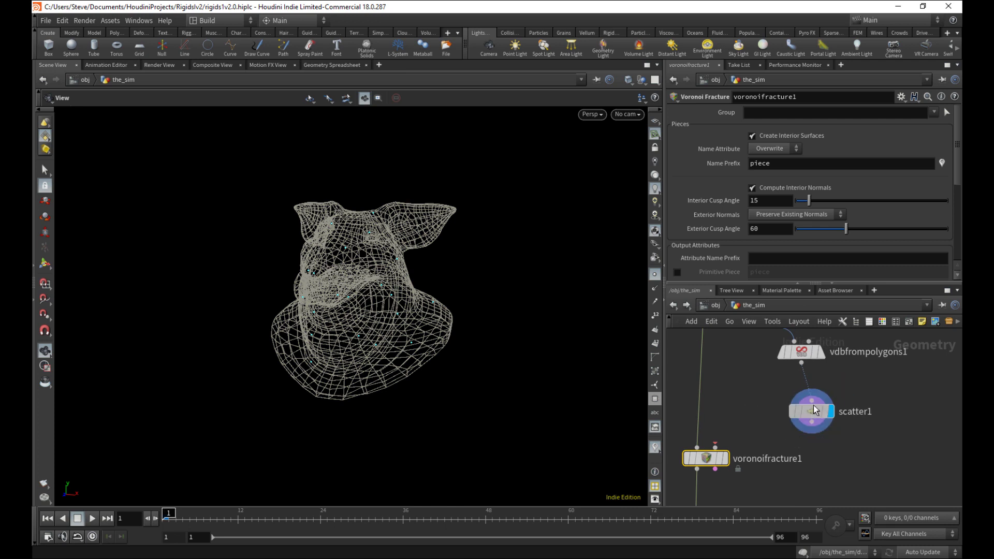
drag(790, 400, 776, 388)
scroll(946, 228, down, 3)
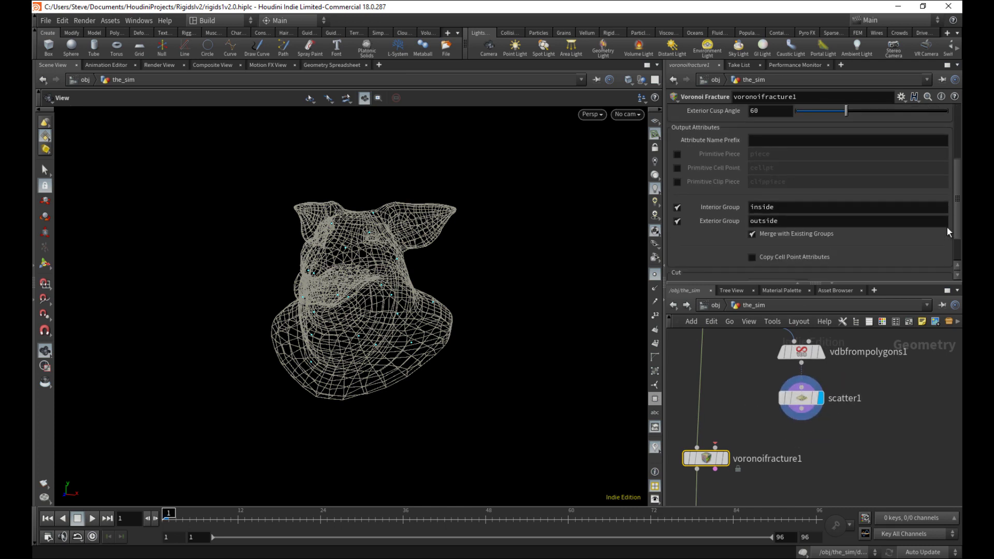
scroll(947, 237, up, 3)
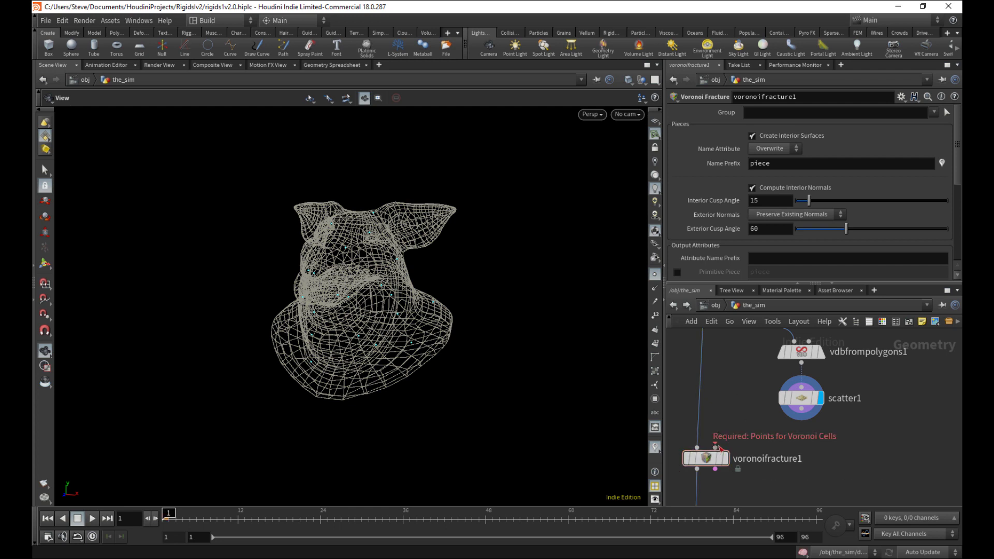
drag(715, 447, 802, 419)
click(726, 462)
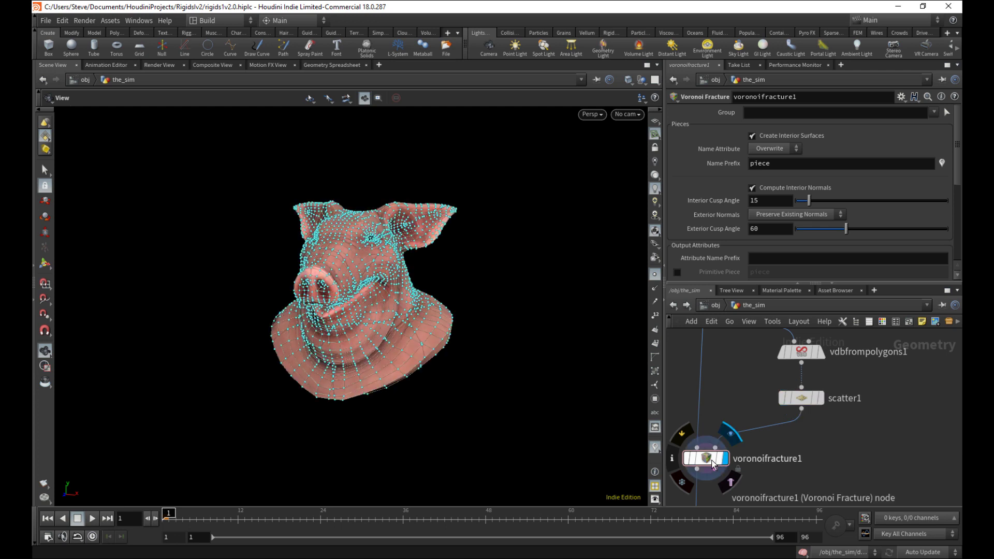
Step: Turn off the point display and inspect the fractured pig head in the viewport
click(655, 275)
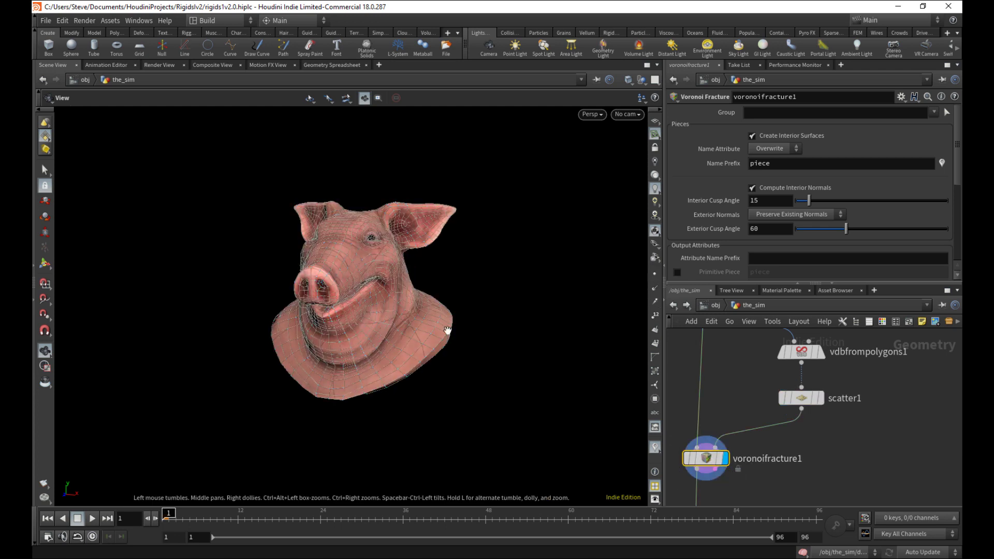
drag(451, 328, 602, 202)
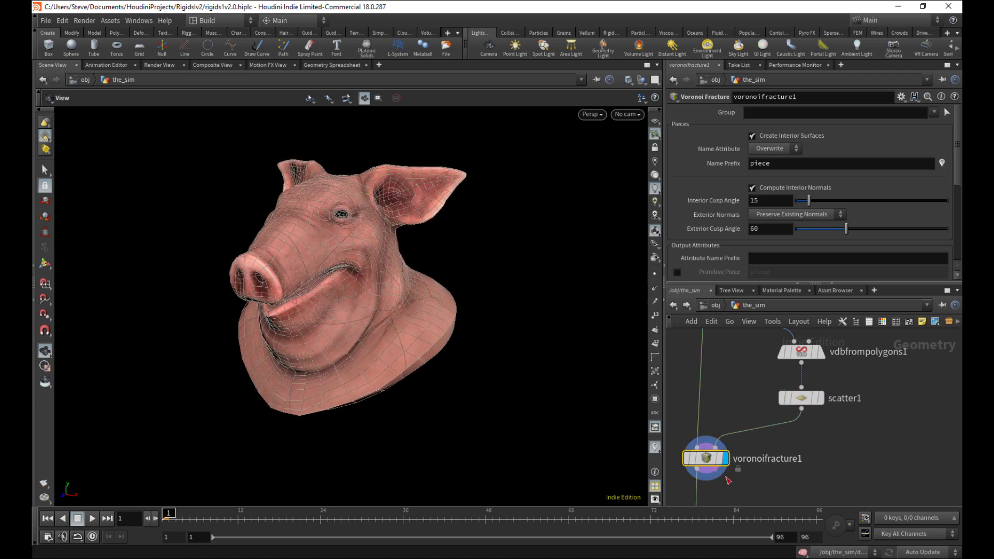
click(631, 81)
click(647, 180)
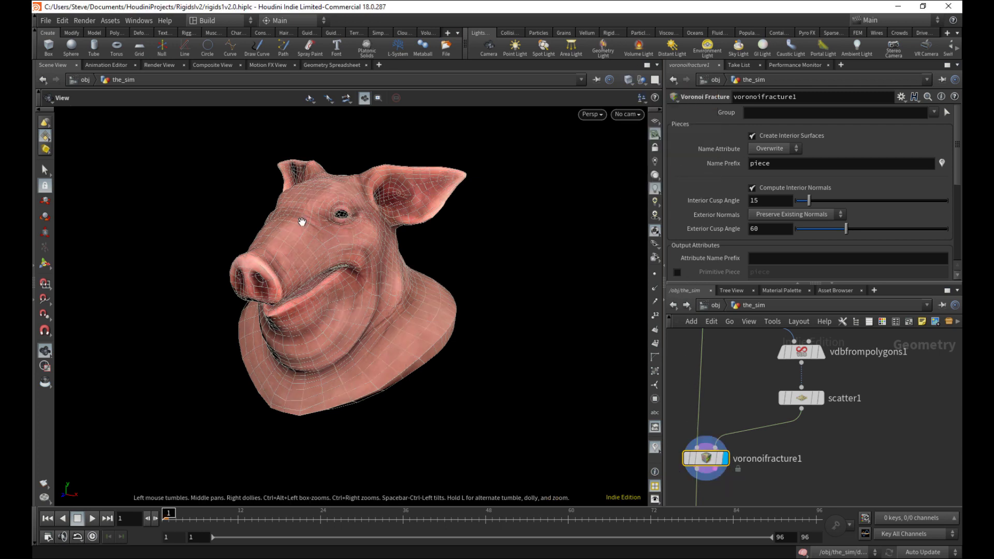
mouse_move(715, 466)
mouse_move(498, 280)
mouse_down()
mouse_move(514, 268)
mouse_move(528, 228)
mouse_move(501, 275)
mouse_move(502, 306)
mouse_move(480, 357)
mouse_move(409, 344)
mouse_move(415, 335)
mouse_up()
key(w)
key(w)
right_drag(415, 334, 488, 340)
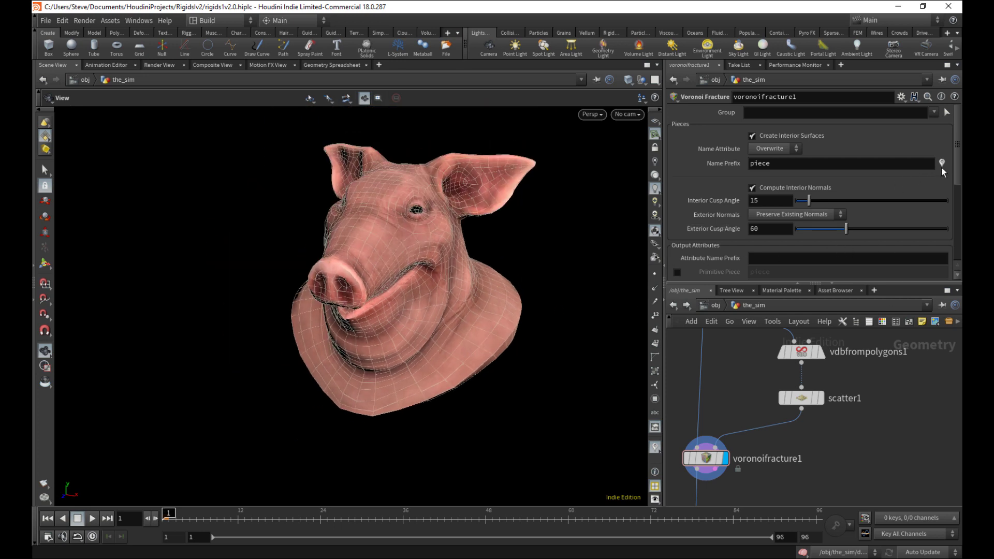
Step: Visualize the fracture pieces in color by their name attribute and check voronoifracture1's primitive attributes in its node info
click(941, 164)
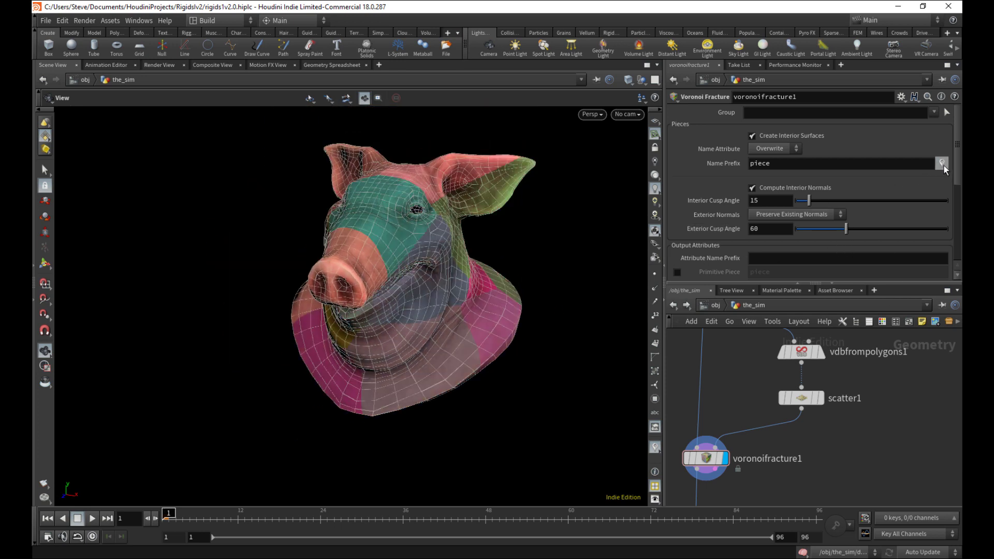
click(656, 452)
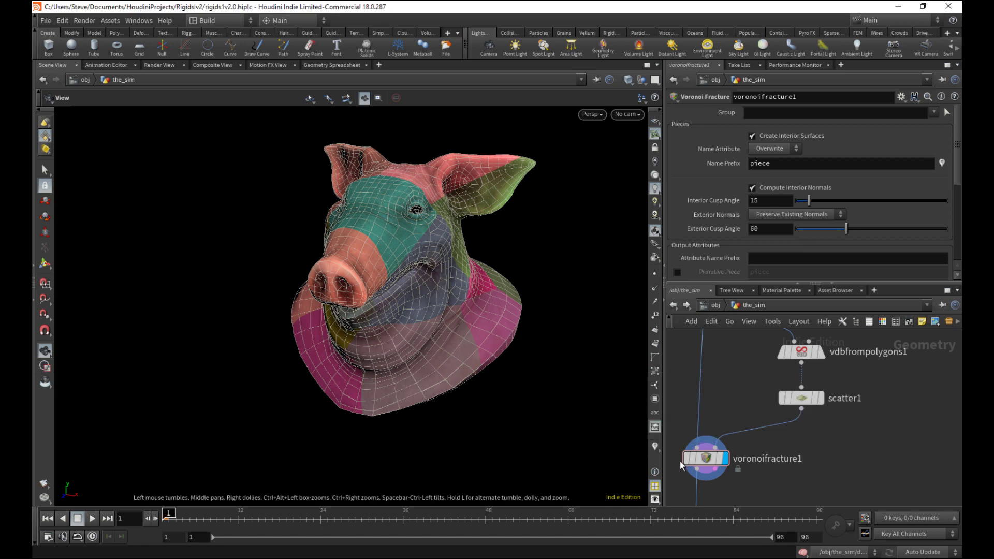
middle_click(712, 465)
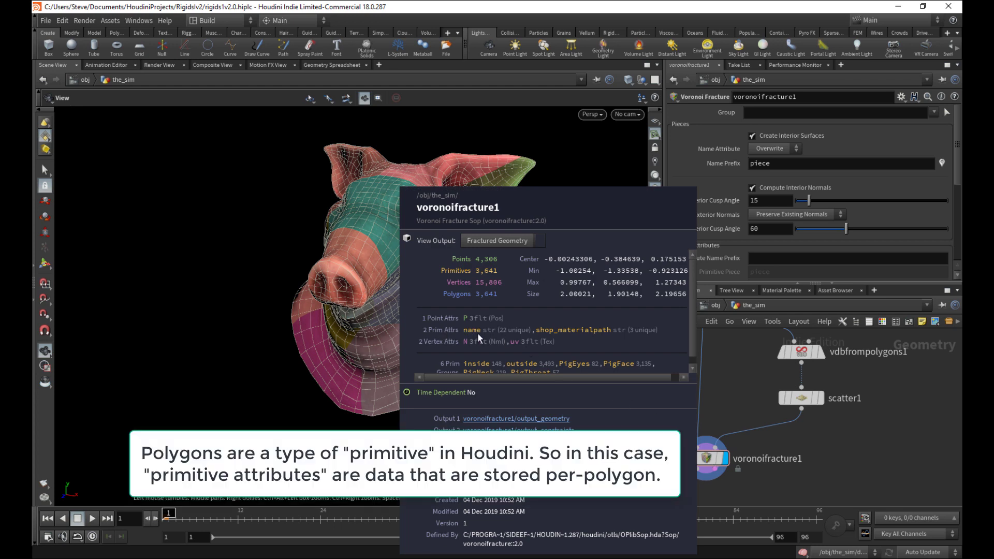
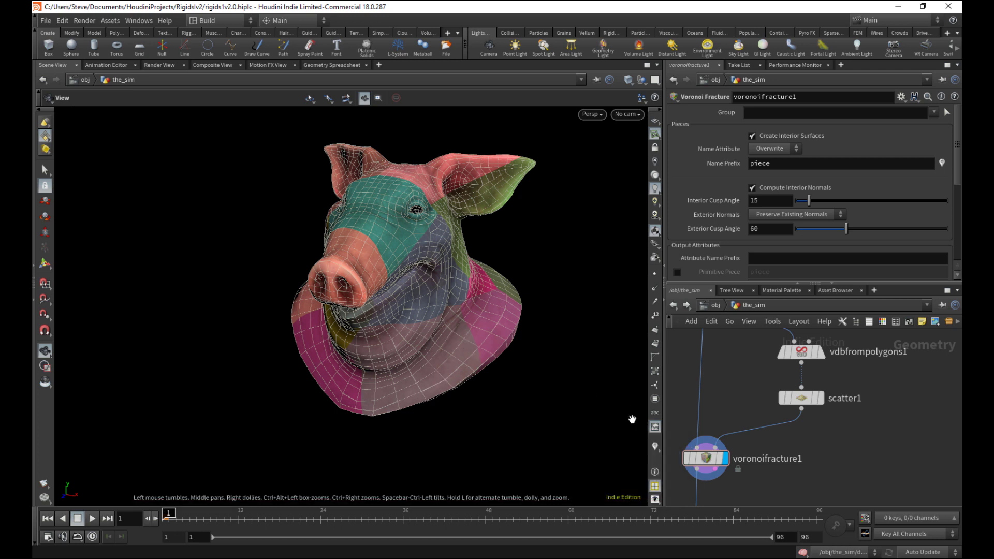
middle_drag(772, 429, 791, 283)
middle_drag(792, 377, 788, 492)
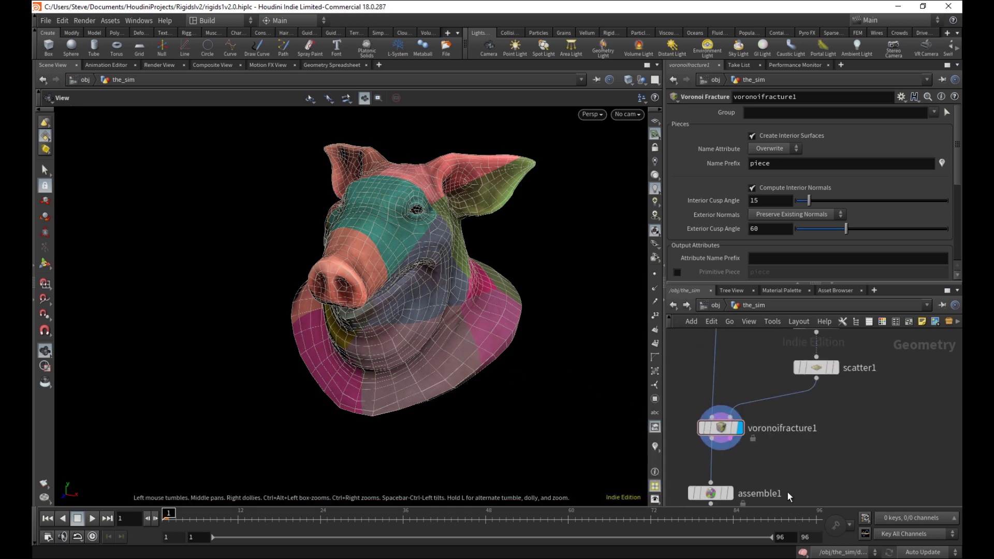
right_drag(348, 257, 466, 285)
drag(424, 277, 480, 396)
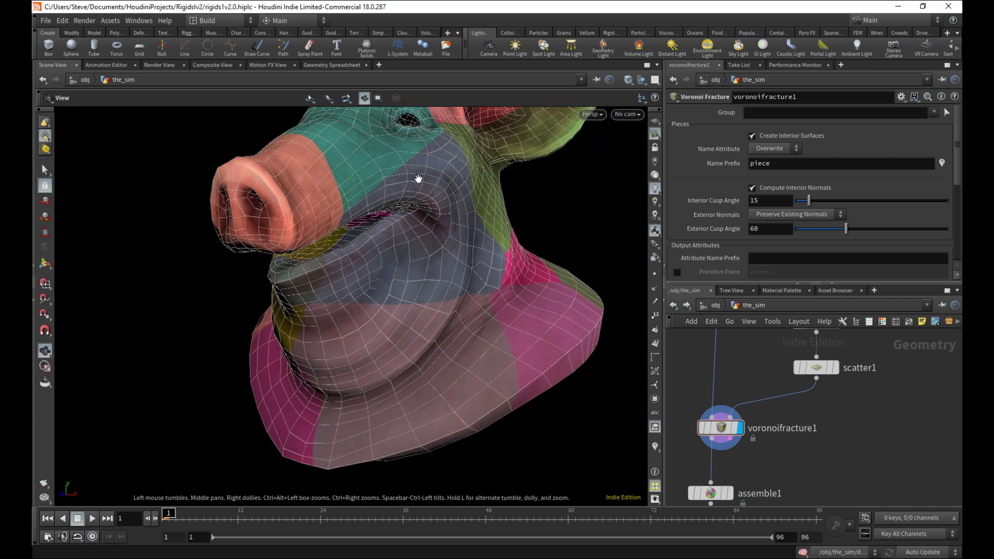
Step: Split the viewport pane top/bottom and switch the new lower pane to a Geometry Spreadsheet
click(657, 65)
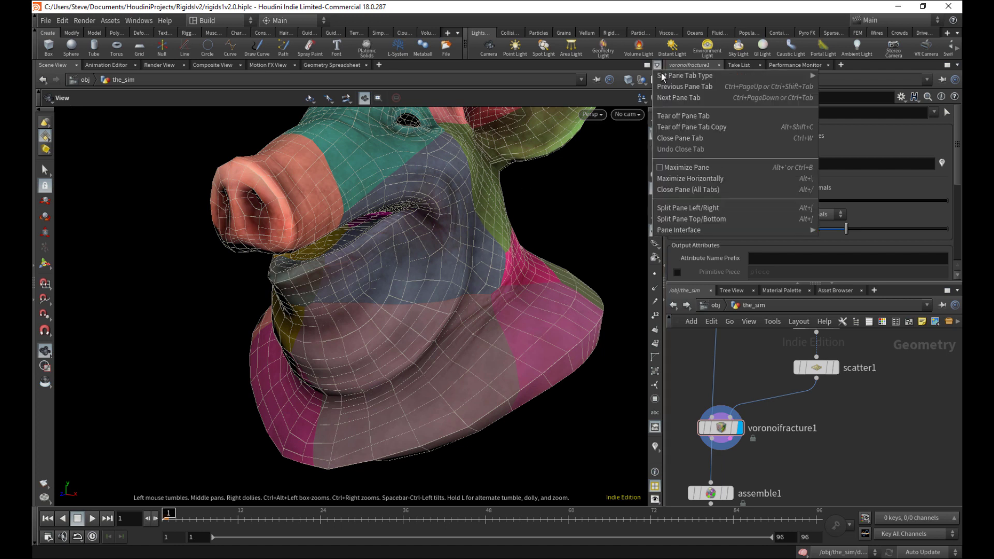
click(712, 219)
click(657, 289)
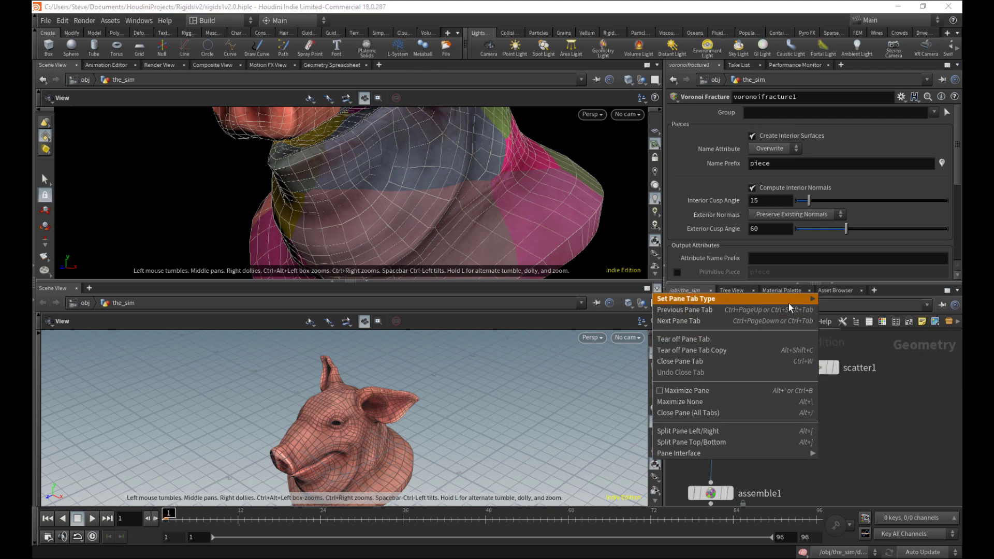
mouse_move(800, 299)
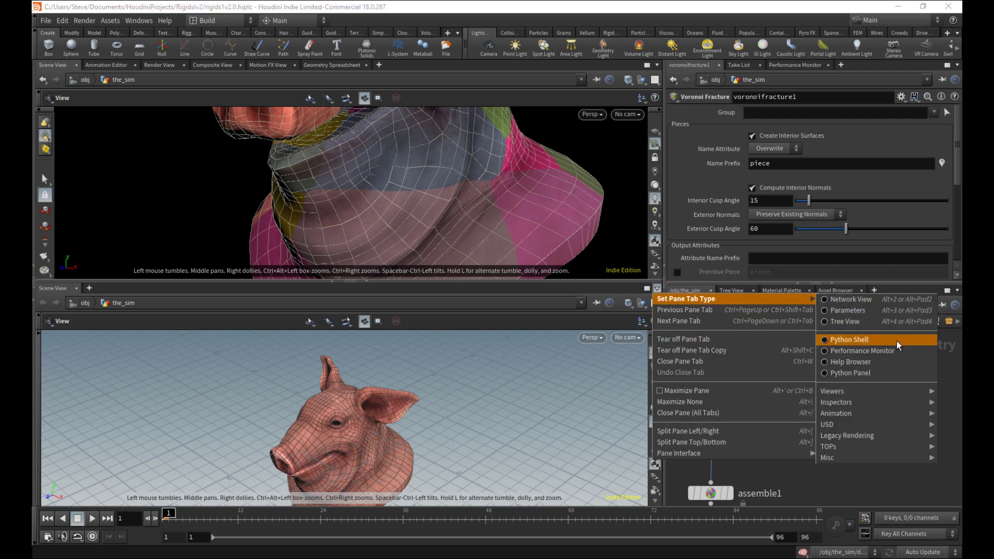
mouse_move(839, 403)
click(763, 407)
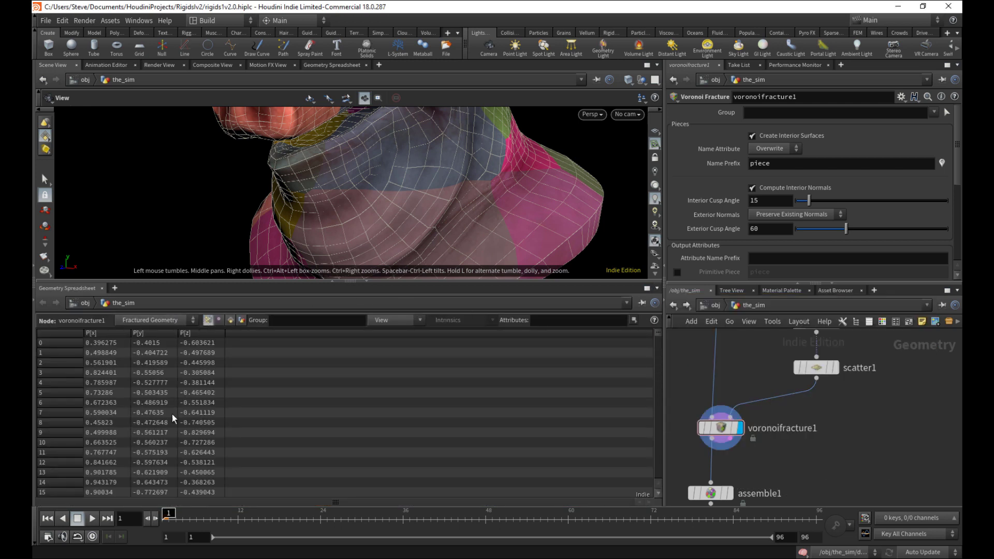
Step: Examine the primitive name values in the Geometry Spreadsheet, collapse that pane, and look over the colored pieces again
click(231, 321)
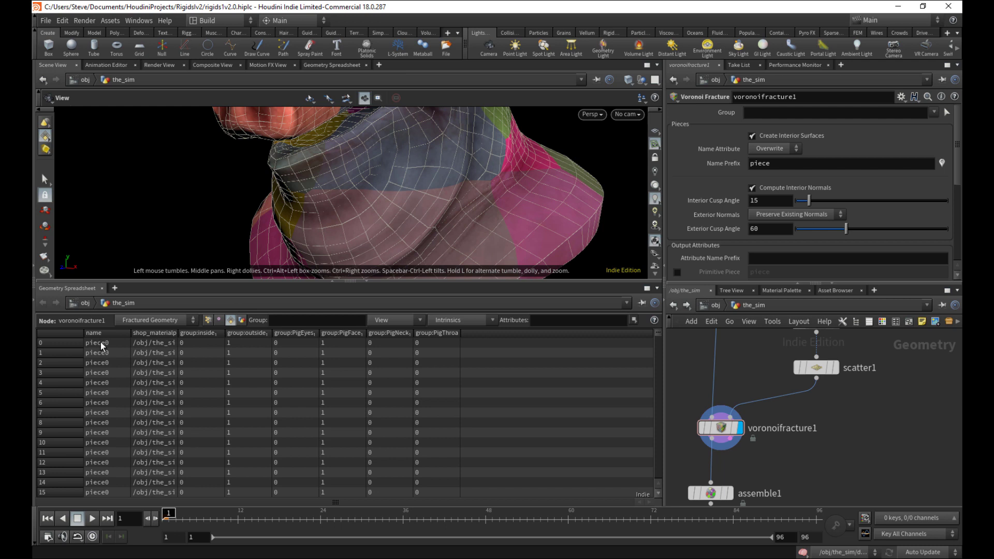
mouse_move(658, 337)
mouse_down()
mouse_move(649, 489)
mouse_move(657, 335)
mouse_up()
click(367, 284)
right_drag(425, 345, 401, 331)
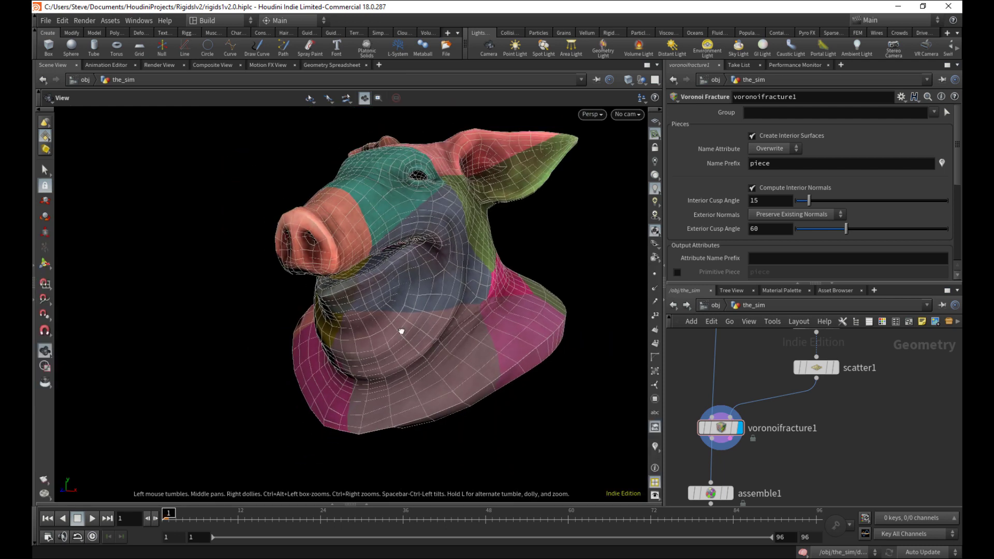
drag(402, 331, 477, 337)
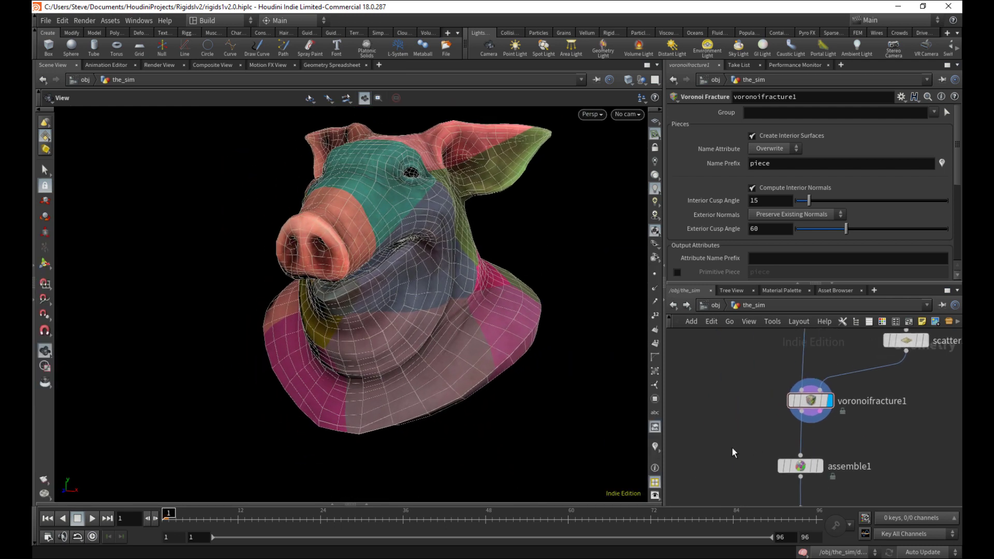
Step: Add an Exploded View node beside the chain, feed it from voronoifracture1, display it, and reselect voronoifracture1
key(Tab)
text(exp)
key(Return)
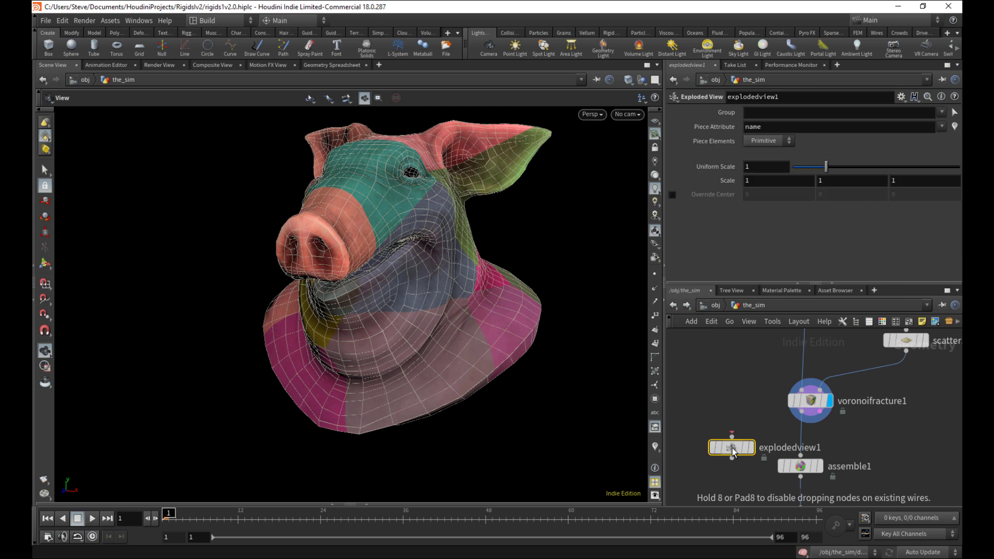
click(732, 449)
drag(732, 435, 802, 412)
click(750, 447)
drag(735, 447, 714, 441)
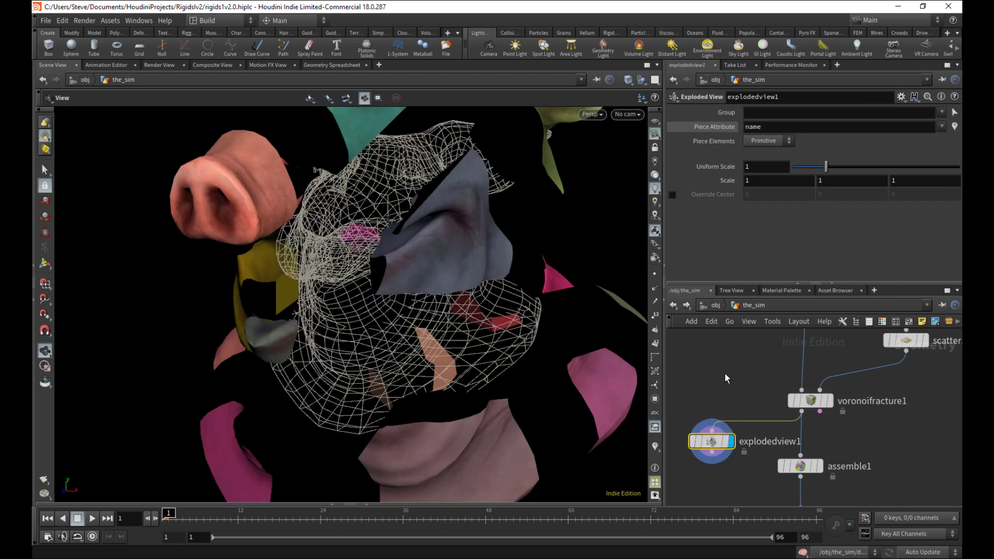
click(811, 400)
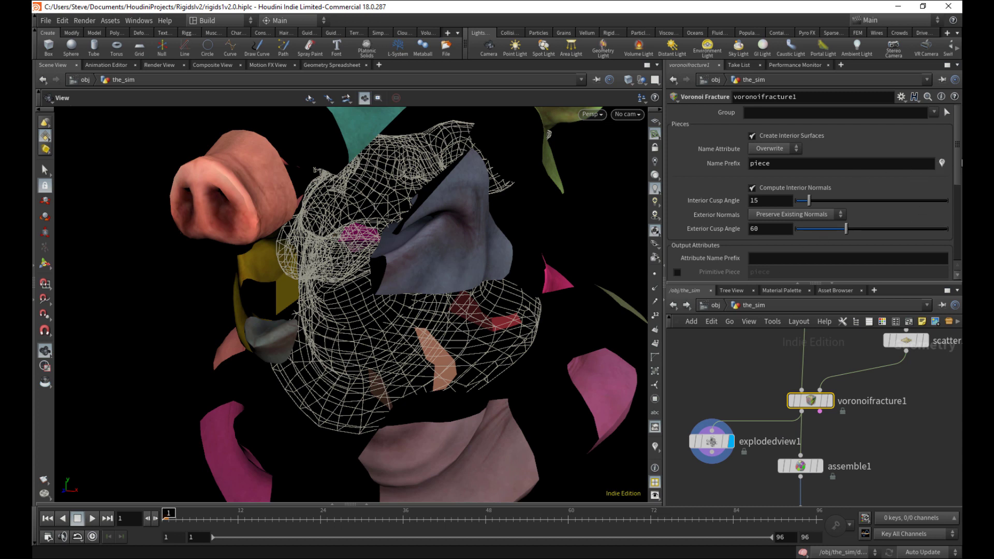
Step: Select explodedview1 and set the viewport background's color scheme to Light so the dark interior faces stand out
drag(959, 164, 961, 140)
click(714, 441)
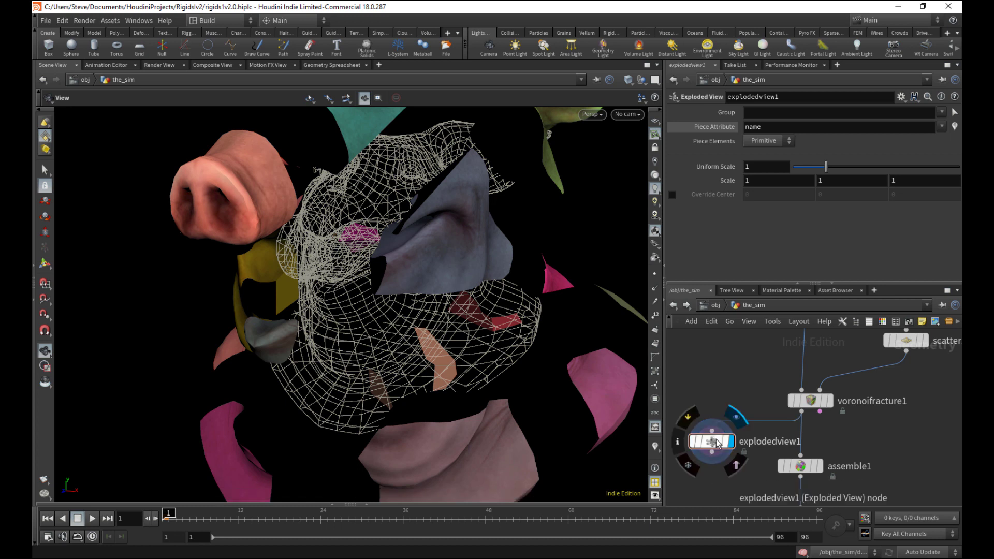
click(736, 467)
drag(272, 332, 522, 269)
key(d)
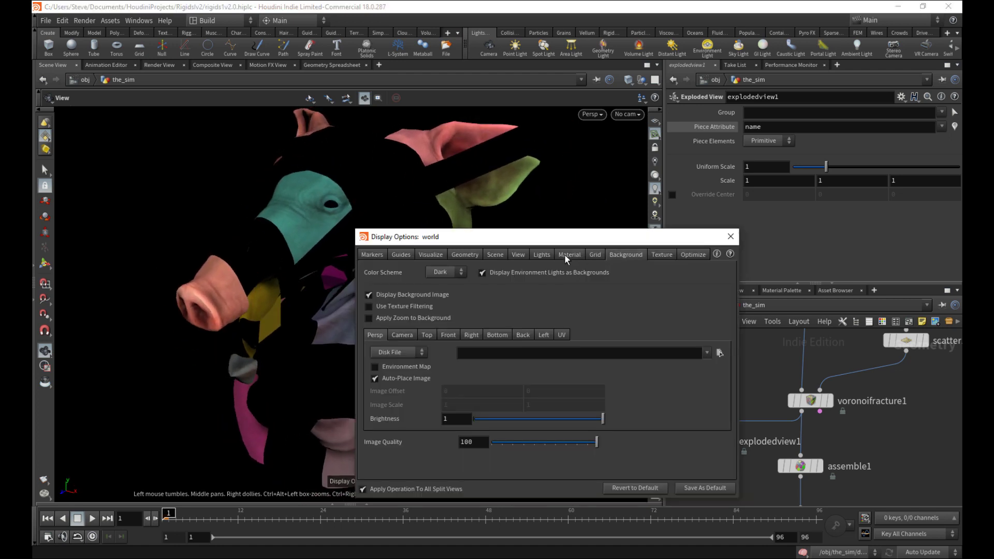
click(445, 271)
click(440, 284)
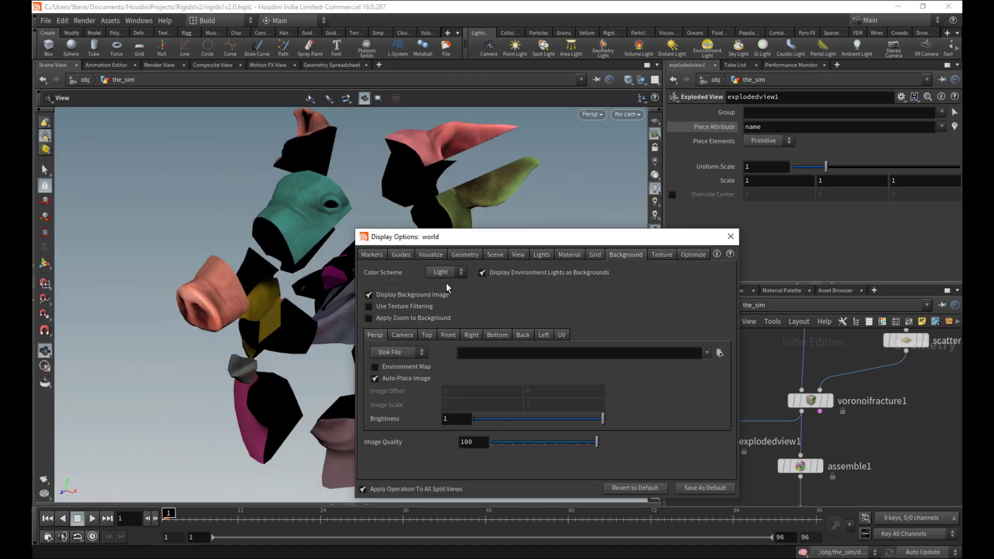
click(731, 237)
Step: Inspect the exploded pieces from several angles, turn off the color-by-name visualization, and check them in wireframe and shaded display
scroll(524, 342, up, 5)
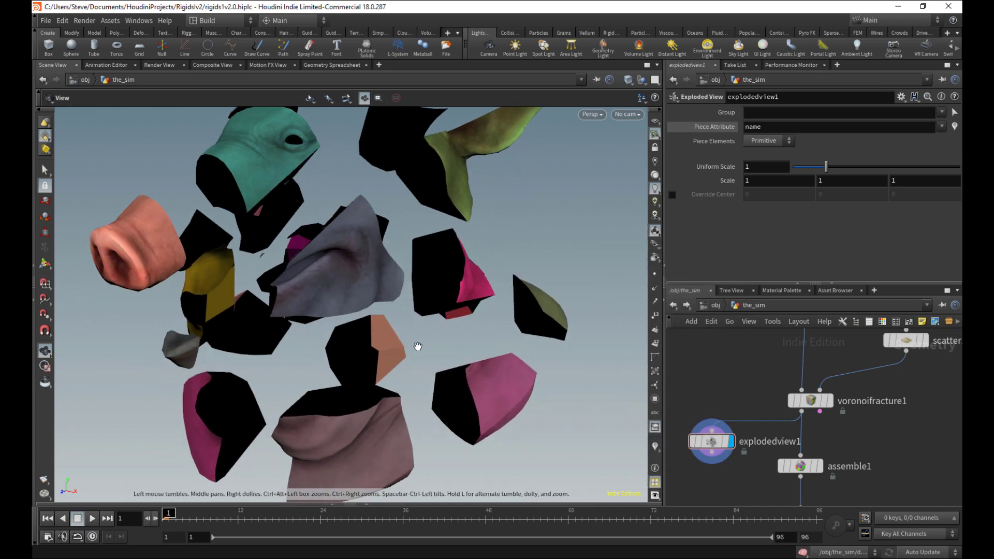
scroll(409, 348, down, 5)
drag(382, 349, 384, 279)
scroll(426, 279, up, 4)
middle_drag(502, 324, 378, 310)
drag(378, 309, 455, 350)
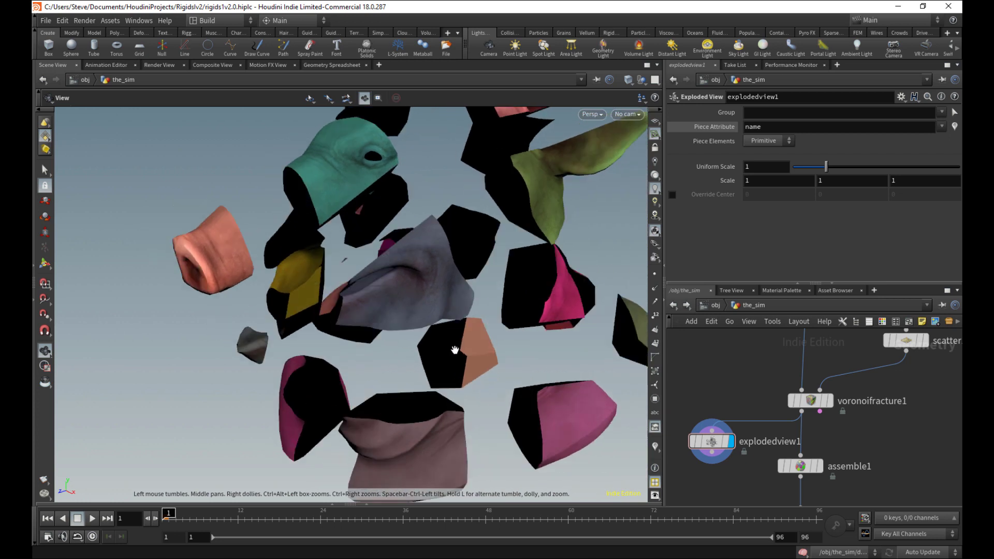
click(655, 447)
drag(415, 276, 522, 291)
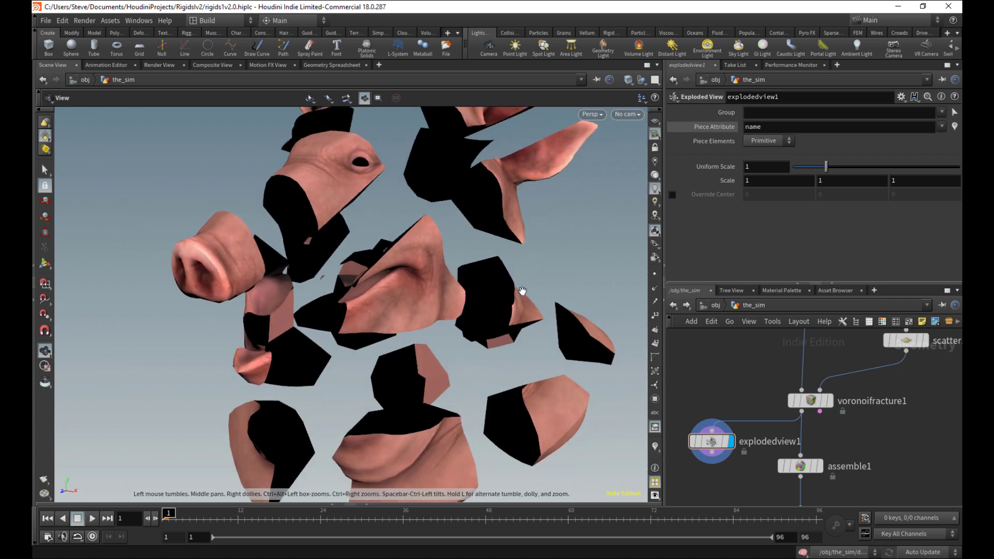
key(w)
key(w)
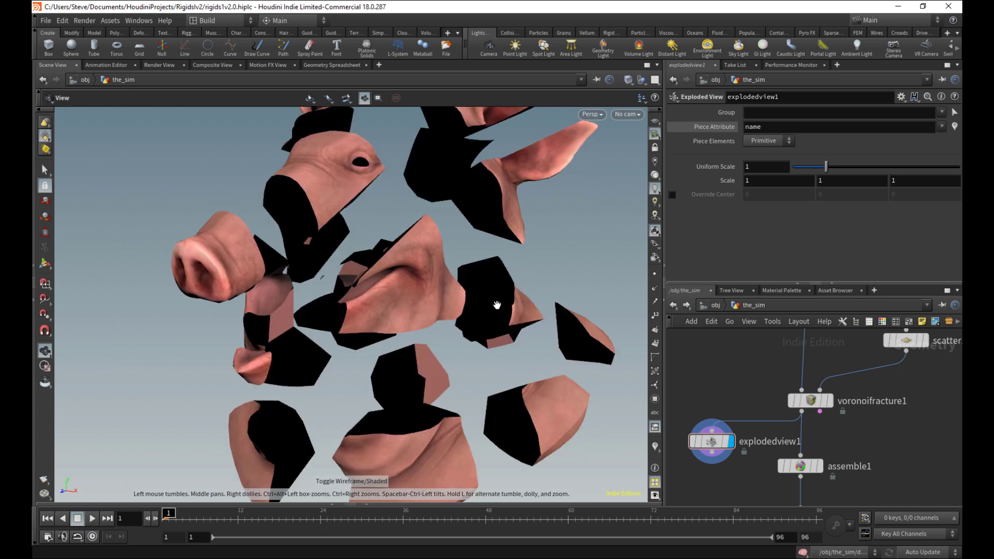
Step: Display the original testgeometry_pighead1 and frame the whole head in the viewport
middle_drag(769, 395, 727, 467)
middle_drag(785, 366, 758, 442)
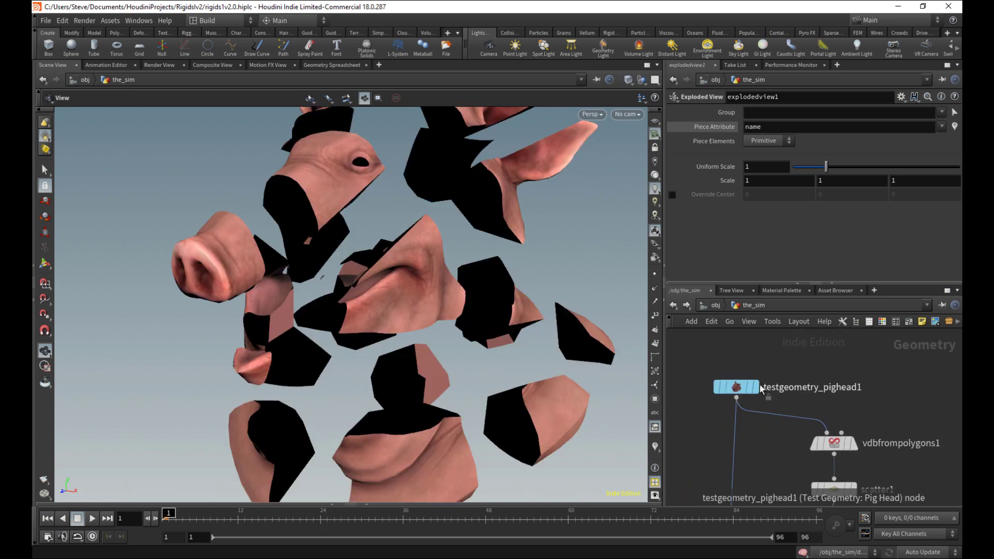
click(755, 387)
right_drag(436, 328, 648, 322)
right_drag(234, 357, 258, 371)
key(h)
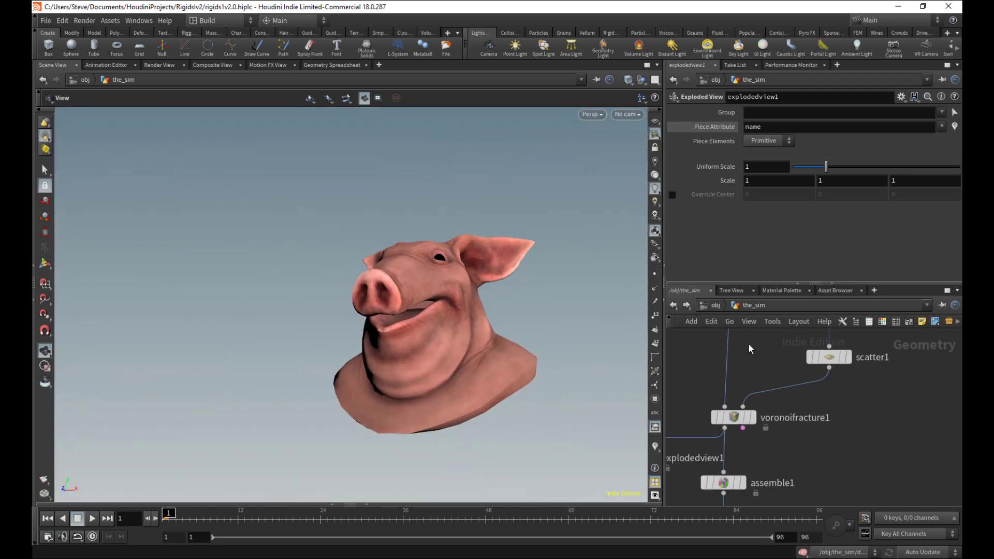
Step: Display voronoifracture1's result, switch back to explodedview1, and look over the separated pieces and their interior faces
middle_drag(730, 466, 725, 334)
click(736, 416)
middle_drag(736, 416, 796, 406)
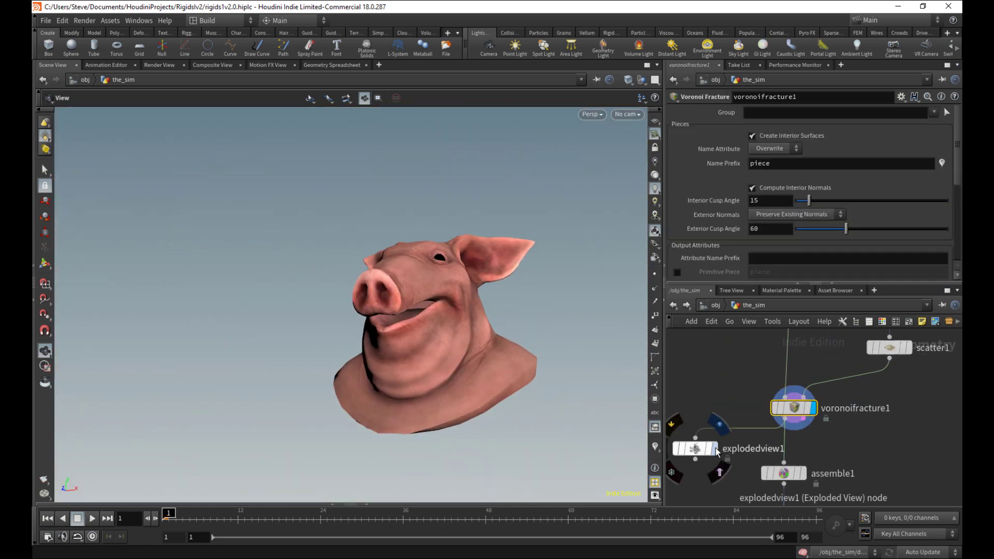
click(715, 448)
click(696, 449)
drag(458, 366, 419, 362)
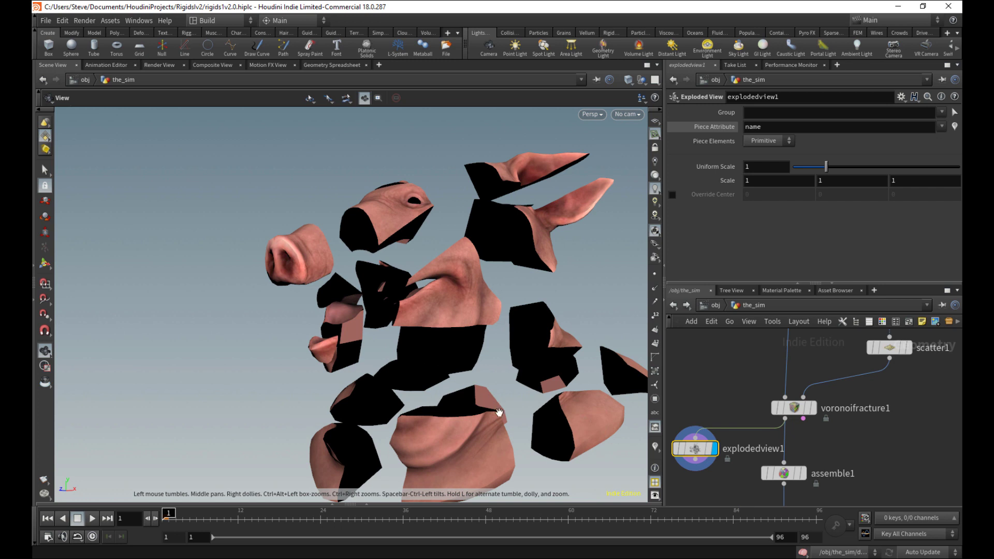
drag(499, 412, 516, 400)
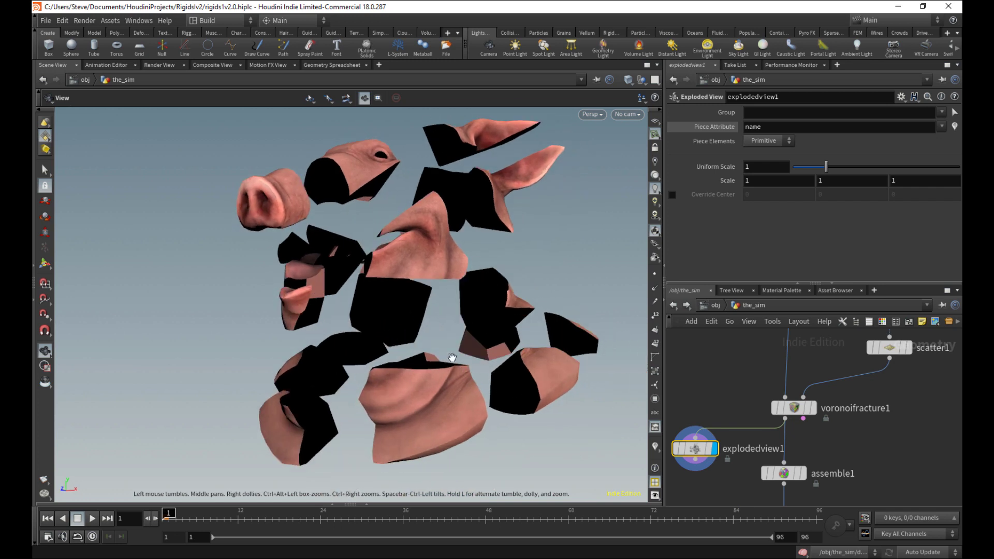
drag(453, 357, 518, 386)
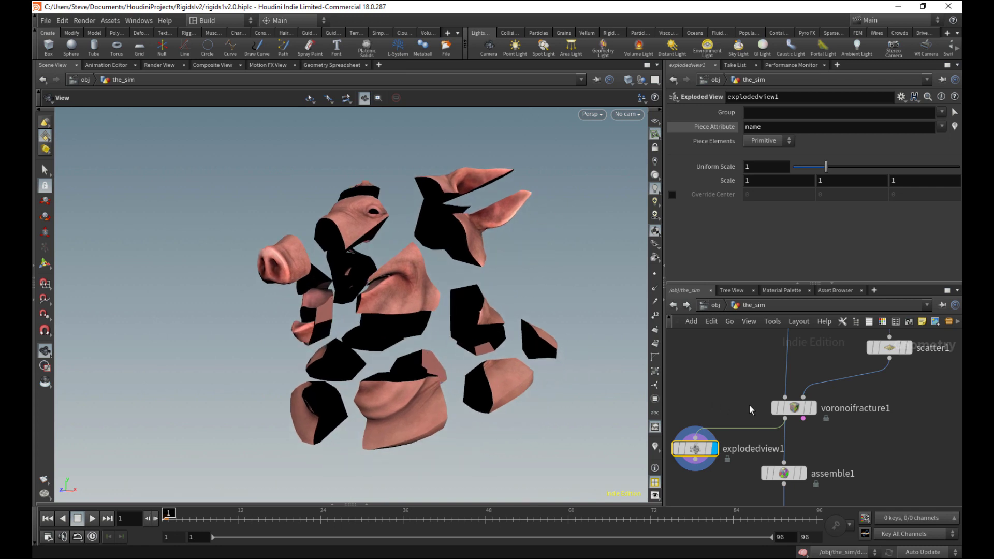
Step: Move assemble1, transform1 and dopnet1 together further down to make room below voronoifracture1
scroll(750, 409, down, 5)
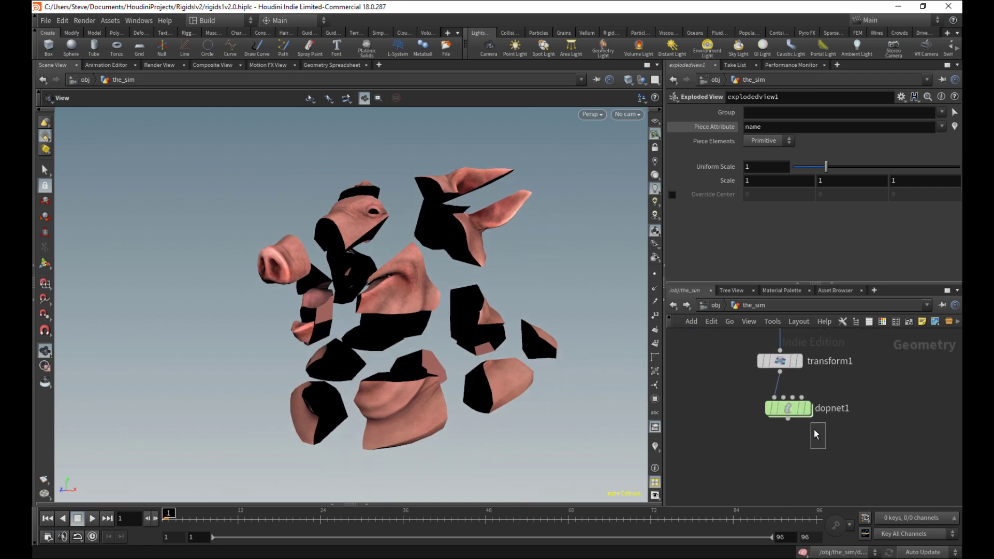
drag(815, 429, 811, 422)
scroll(811, 430, down, 2)
middle_drag(811, 434, 790, 487)
drag(816, 487, 773, 378)
drag(774, 384, 773, 453)
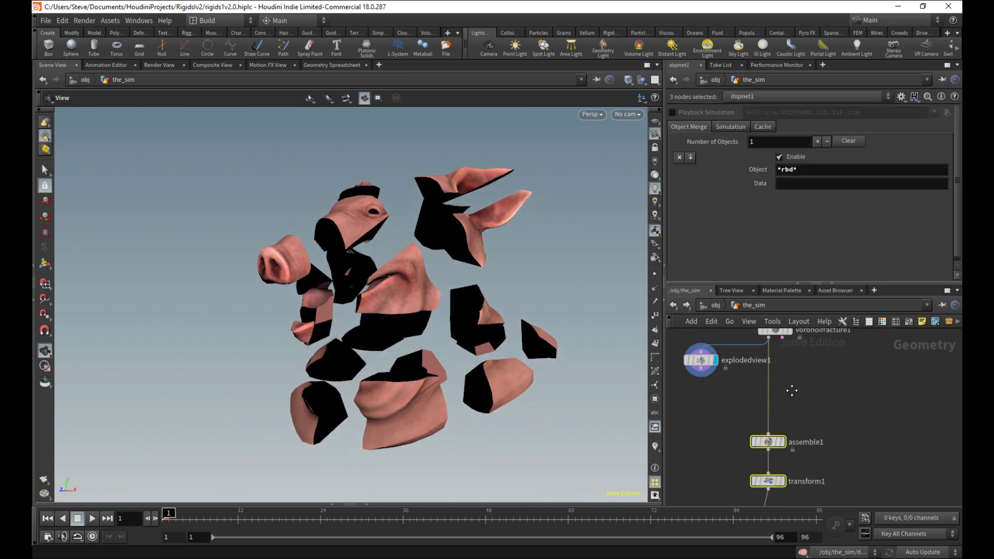
middle_drag(792, 391, 778, 494)
Step: Create a Principled Shader in /mat from the Material Palette gallery and close the Houdini Console
right_drag(372, 240, 435, 262)
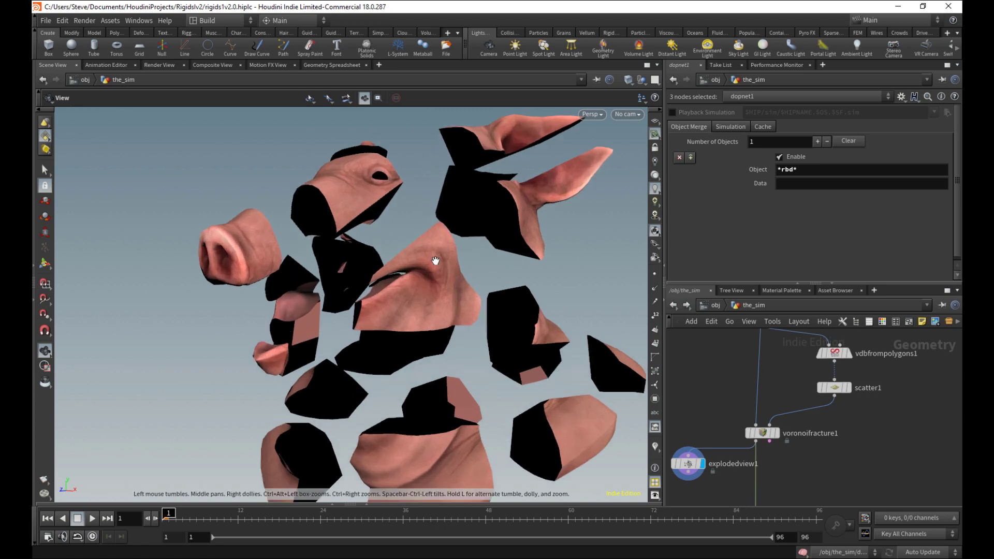
drag(435, 261, 420, 261)
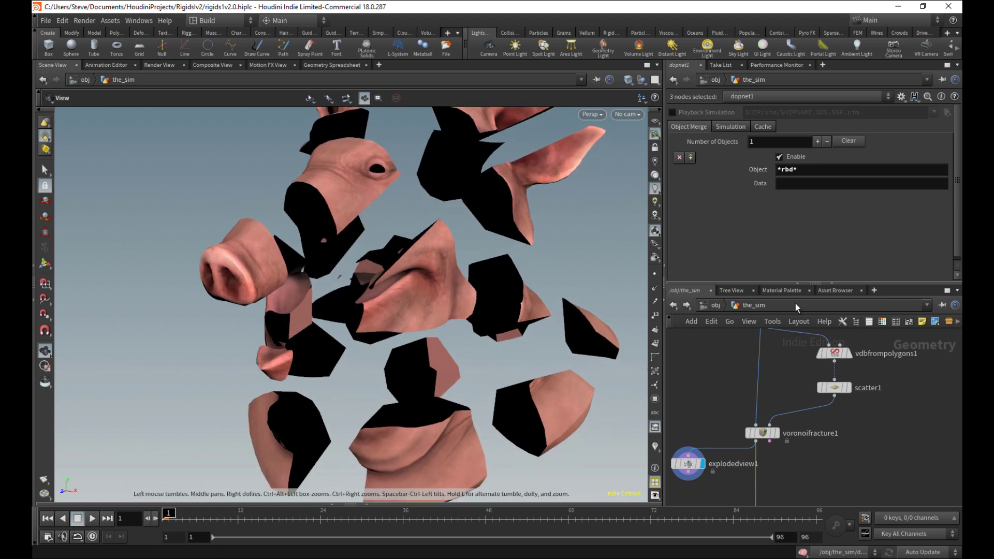
click(771, 291)
drag(751, 348, 813, 363)
double_click(807, 353)
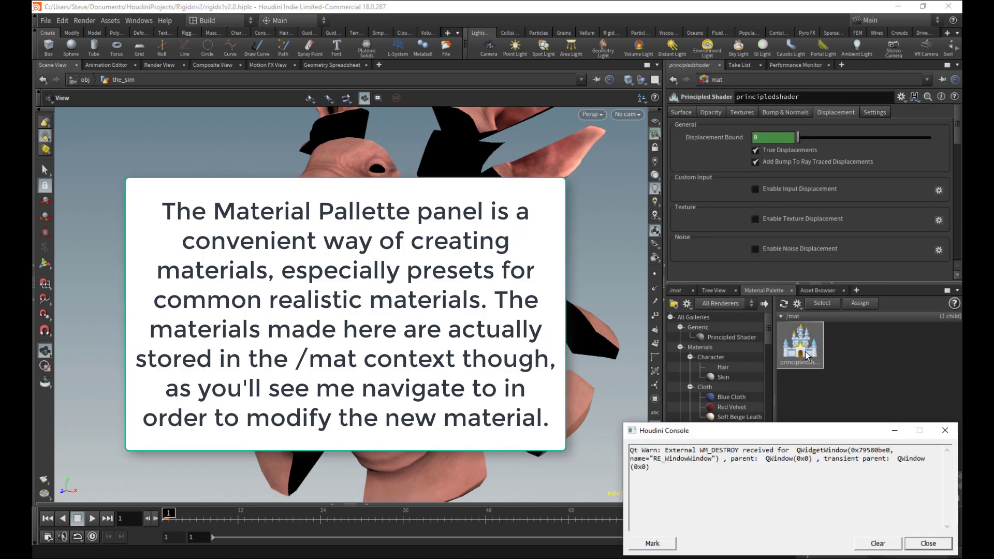
click(932, 541)
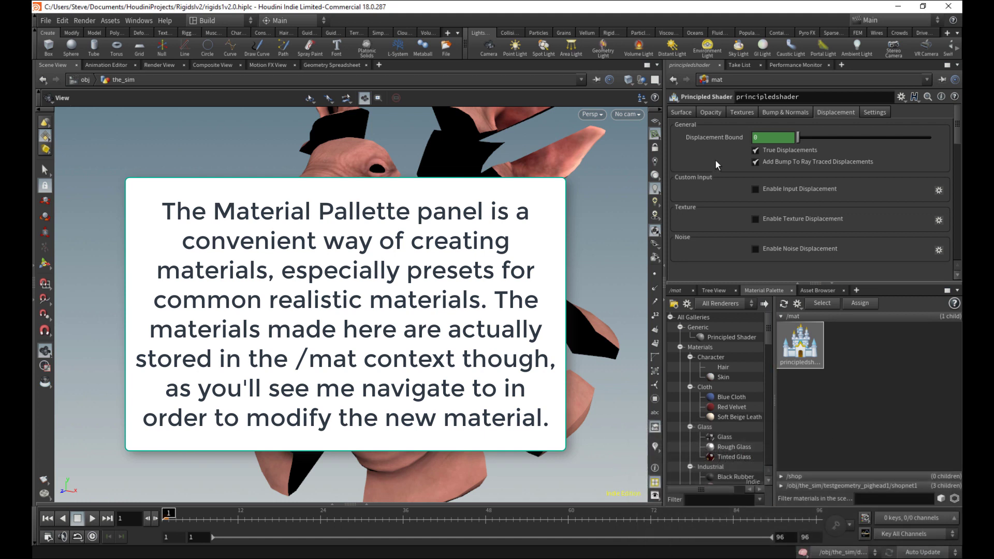
Step: Go to the /mat network and rename the new shader principledshader_inside
click(677, 291)
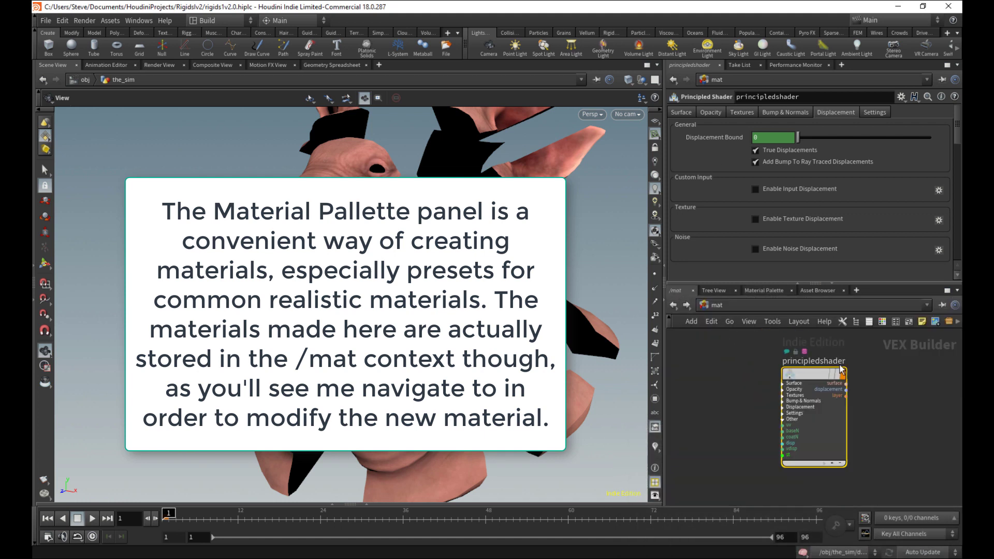
click(717, 305)
click(728, 344)
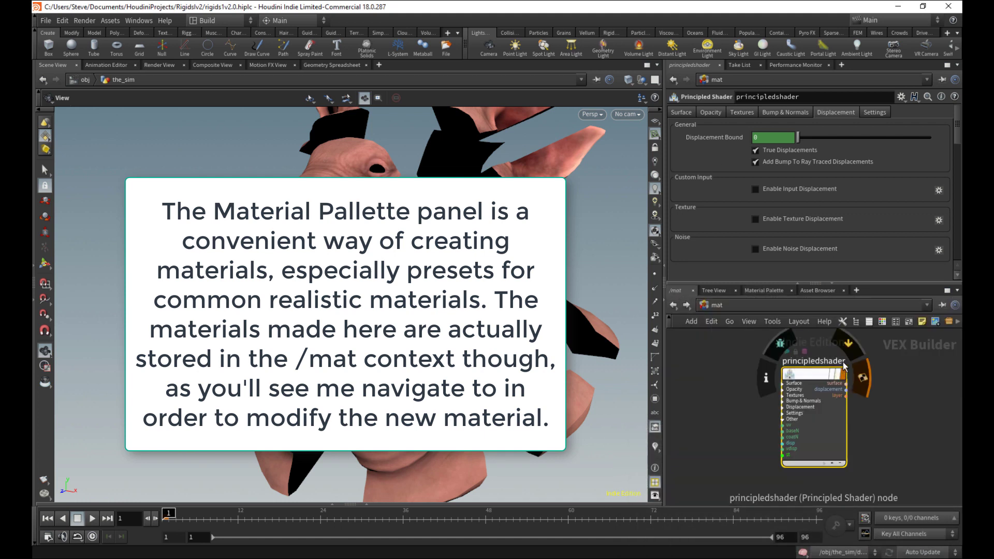
double_click(842, 362)
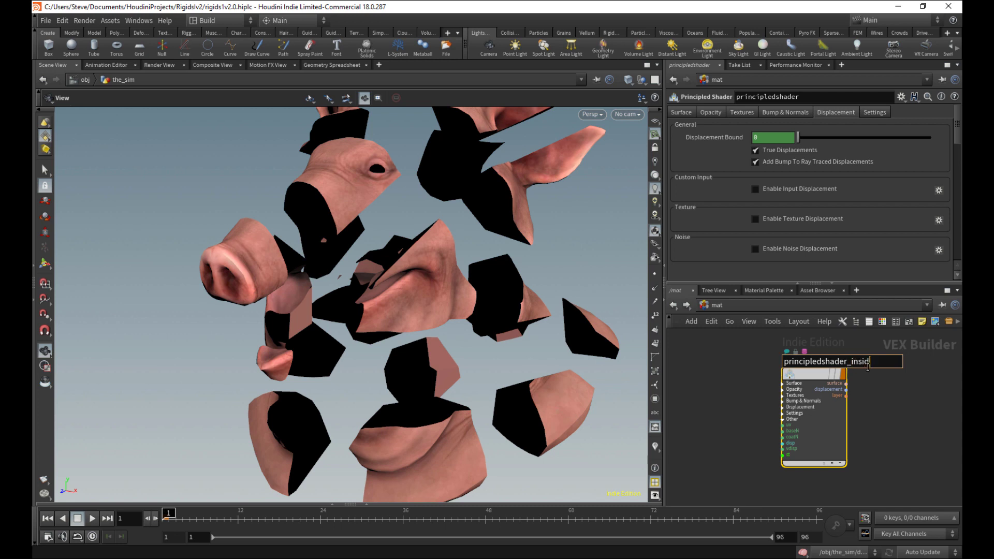
click(726, 355)
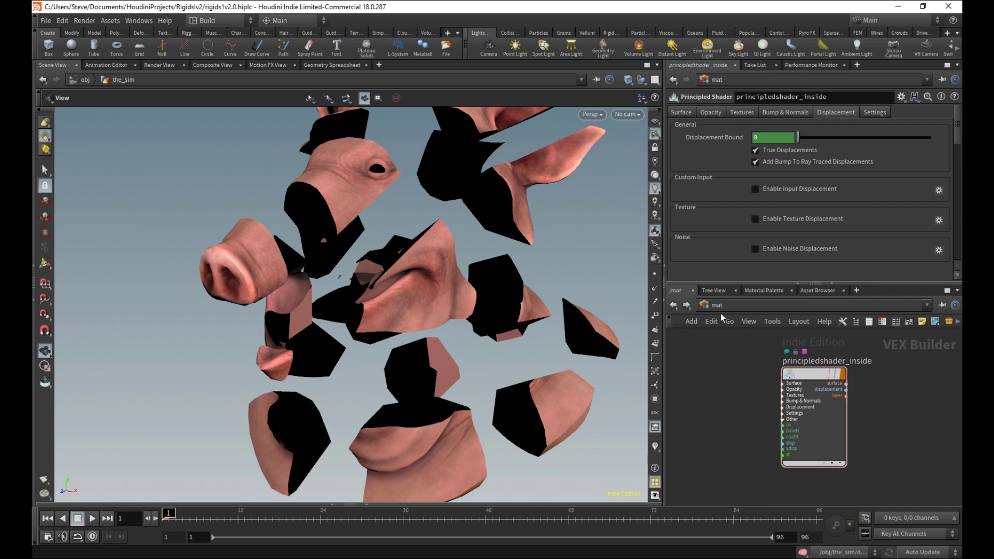
Step: Return to the the_sim network and insert a Material node between voronoifracture1 and assemble1
click(719, 305)
click(743, 356)
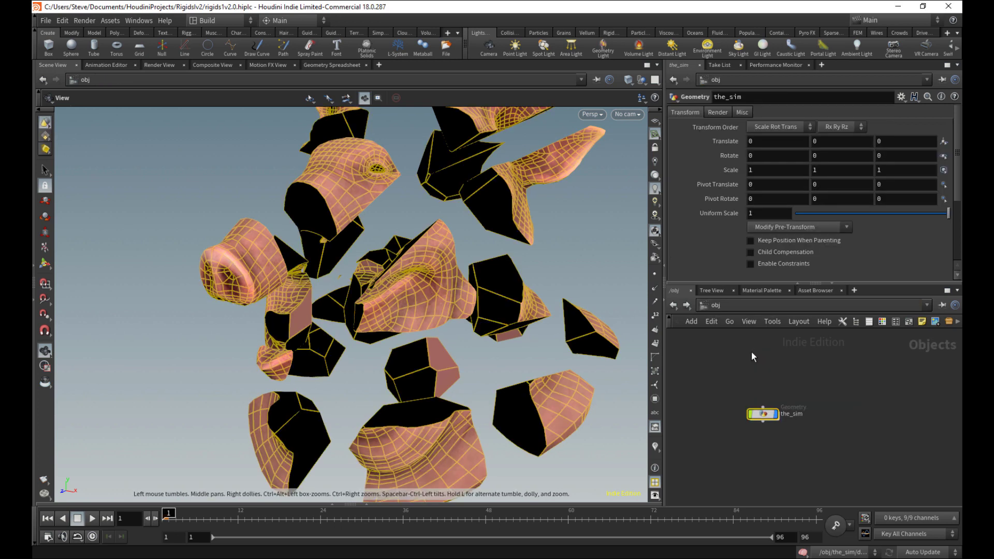
double_click(761, 415)
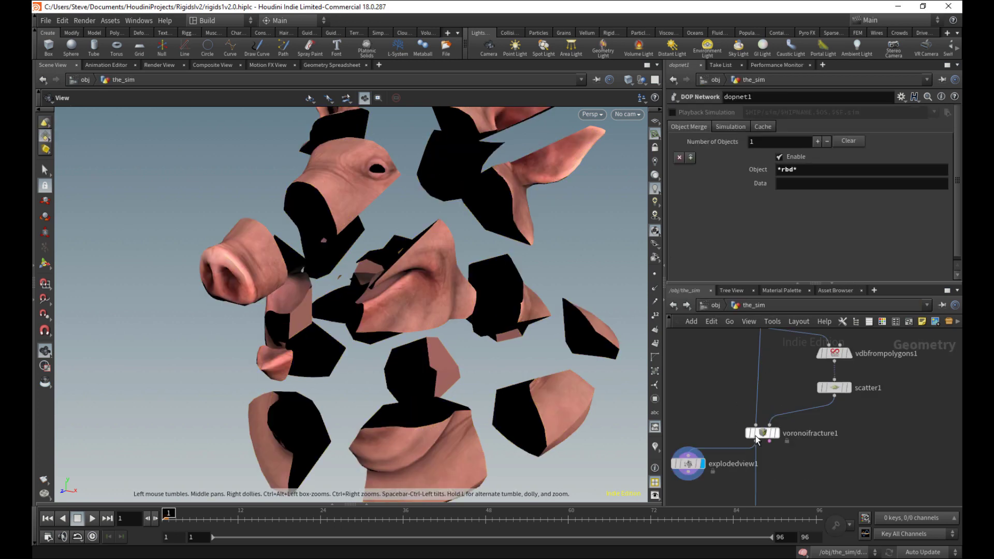
key(Tab)
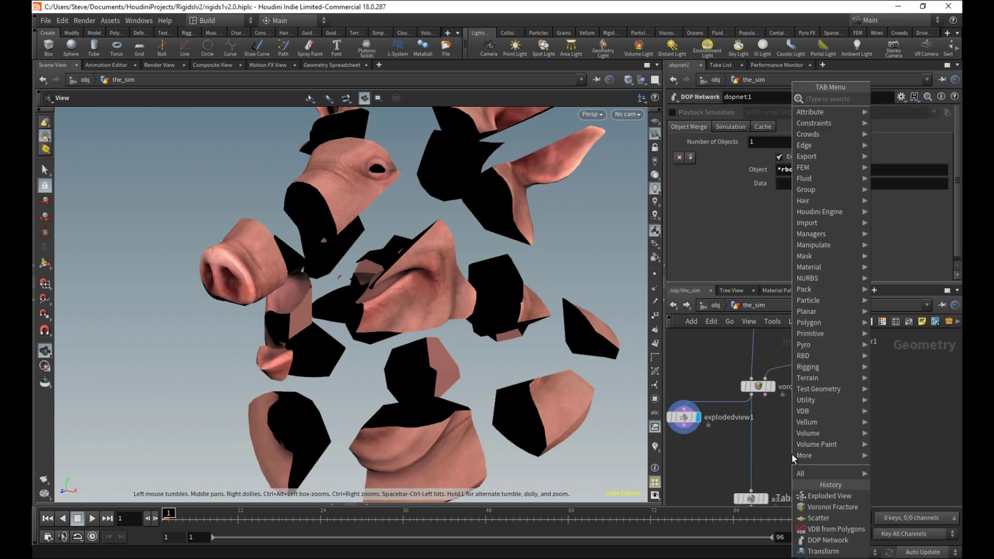
text(mater)
key(Return)
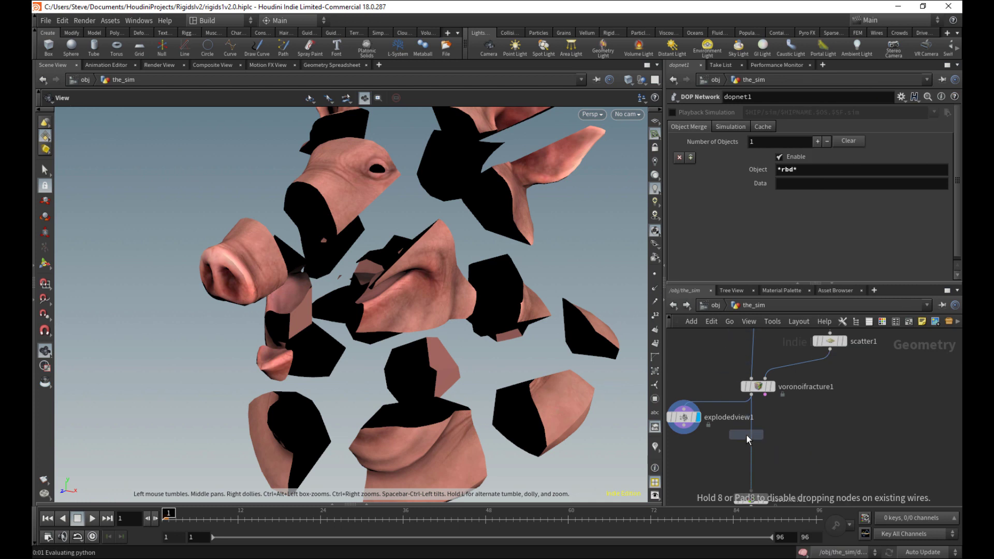
click(747, 434)
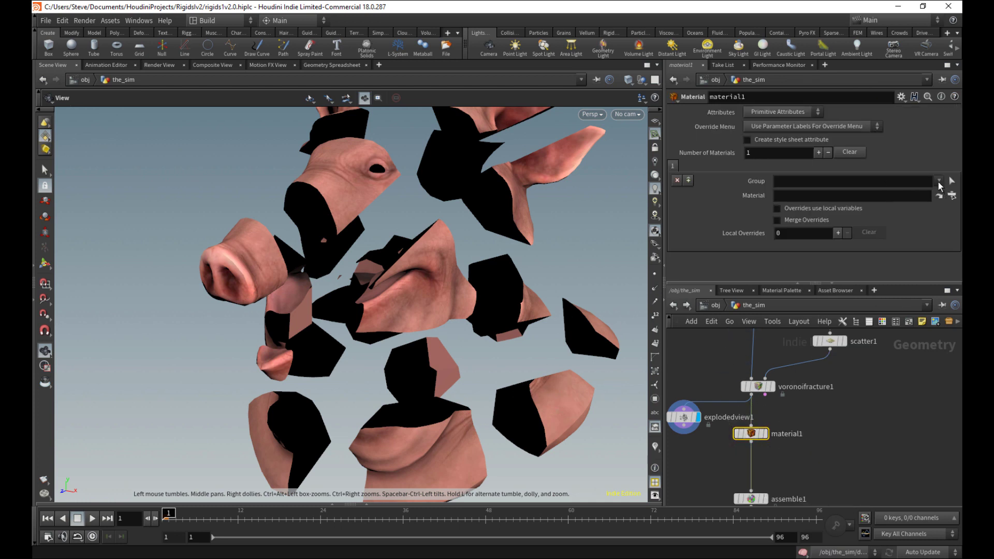
Step: Set material1's group to inside and check the interior and exterior group settings on voronoifracture1
click(938, 180)
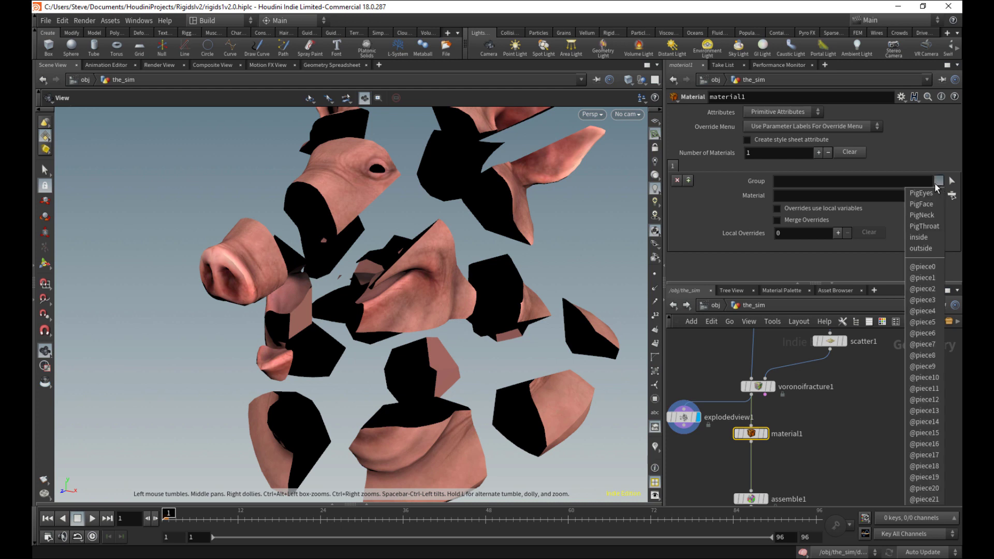
click(919, 239)
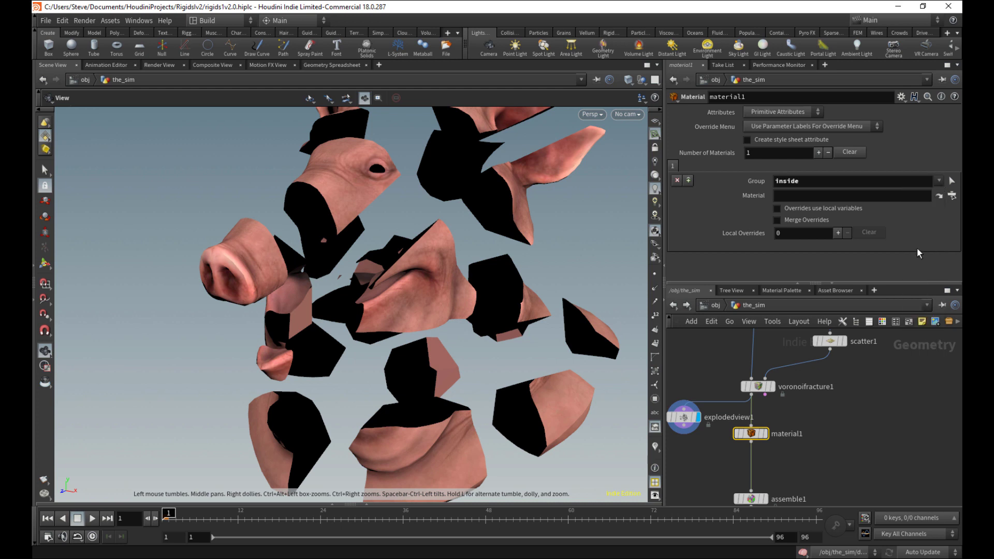
click(753, 388)
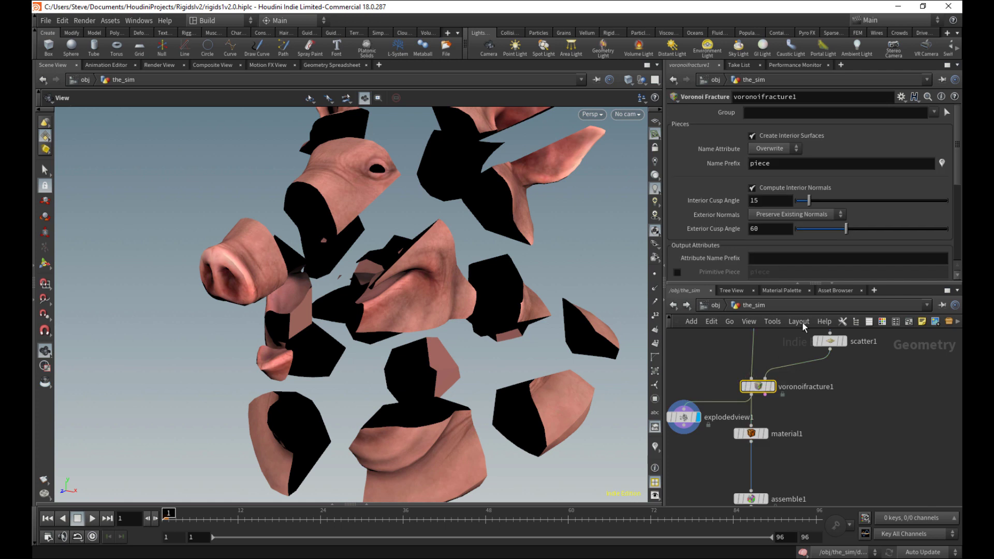
scroll(808, 201, down, 5)
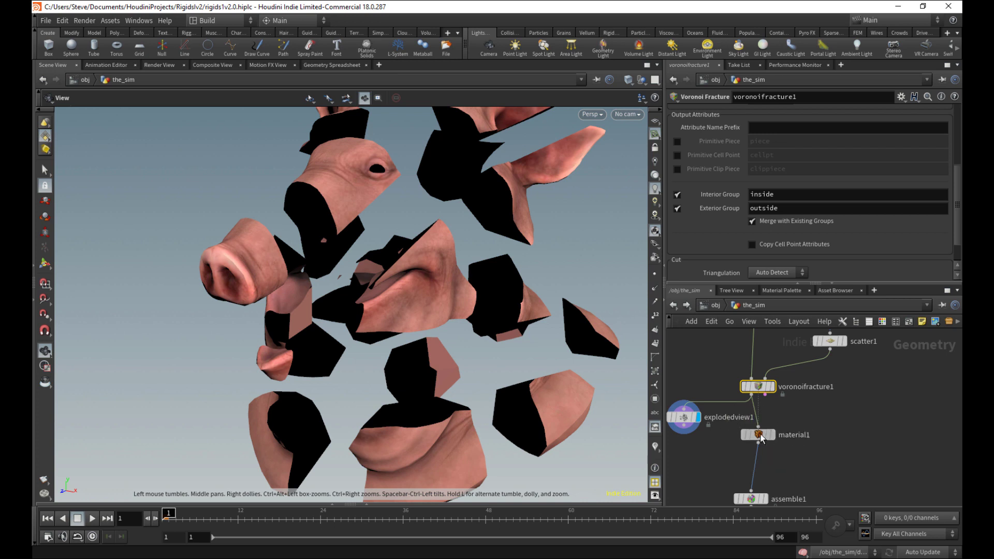
Step: Display and select material1, place it below voronoifracture1, and feed explodedview1 from it
middle_drag(781, 455, 746, 453)
click(738, 432)
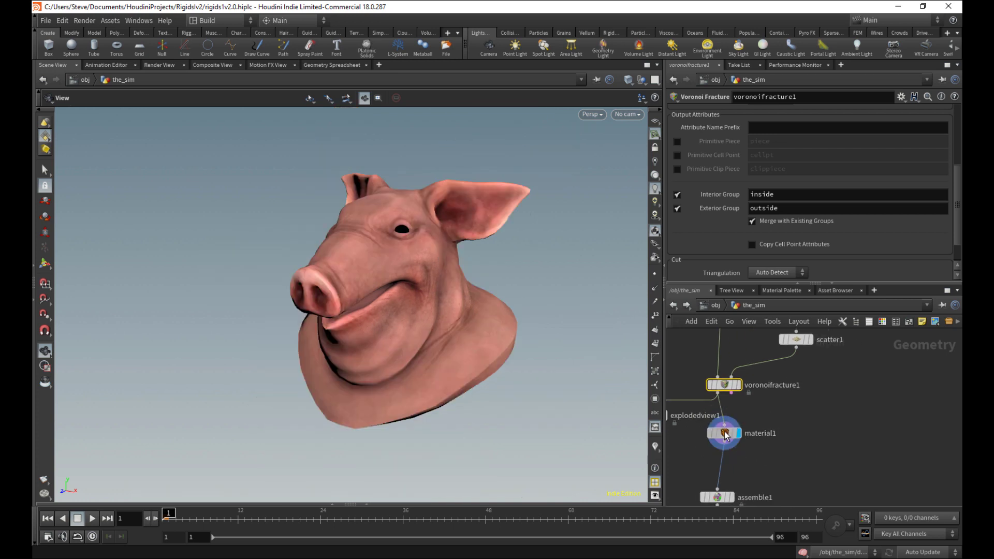
click(725, 434)
middle_drag(693, 427, 751, 423)
drag(717, 413, 783, 418)
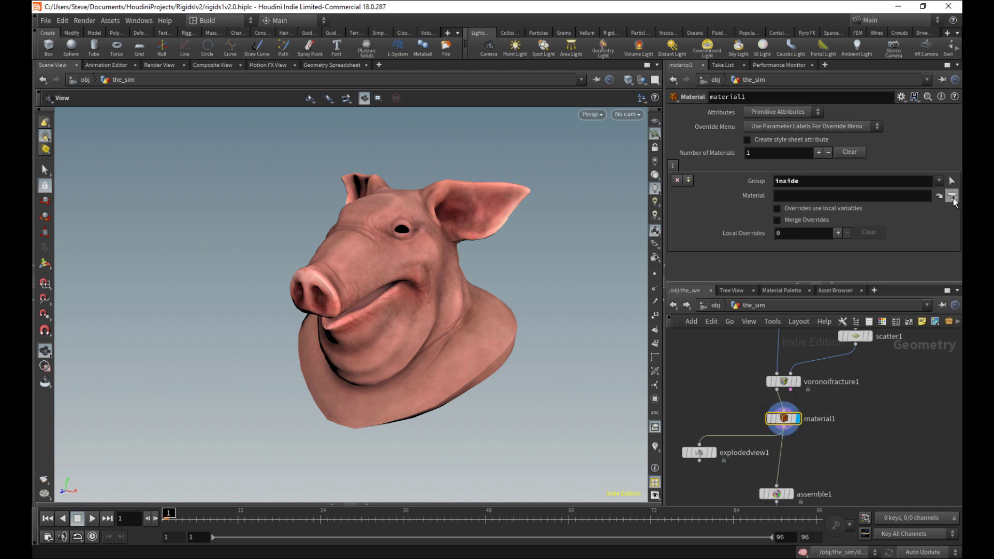
Step: Assign /mat/principledshader_inside as material1's material and display explodedview1 to see the shaded interior faces
click(953, 196)
click(836, 130)
click(879, 140)
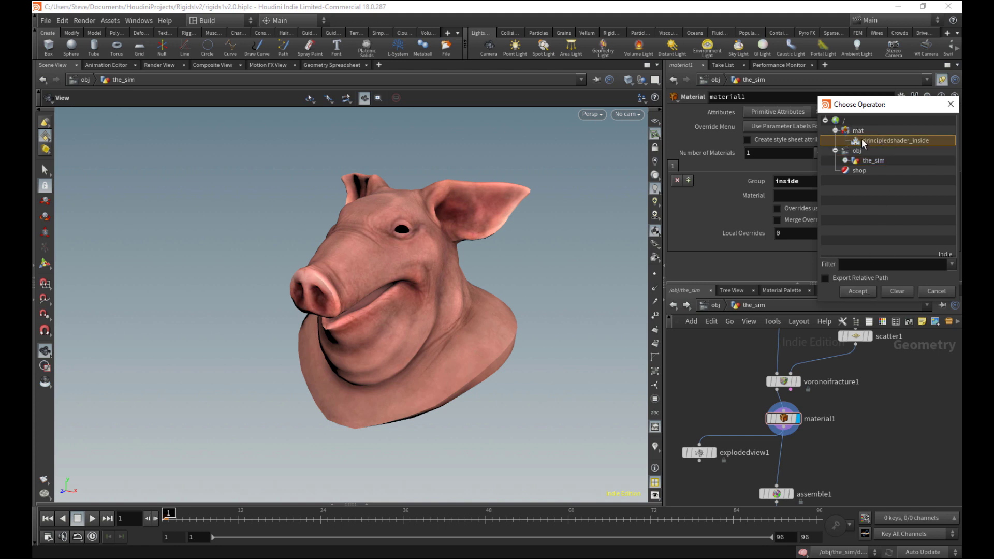
click(857, 292)
click(714, 452)
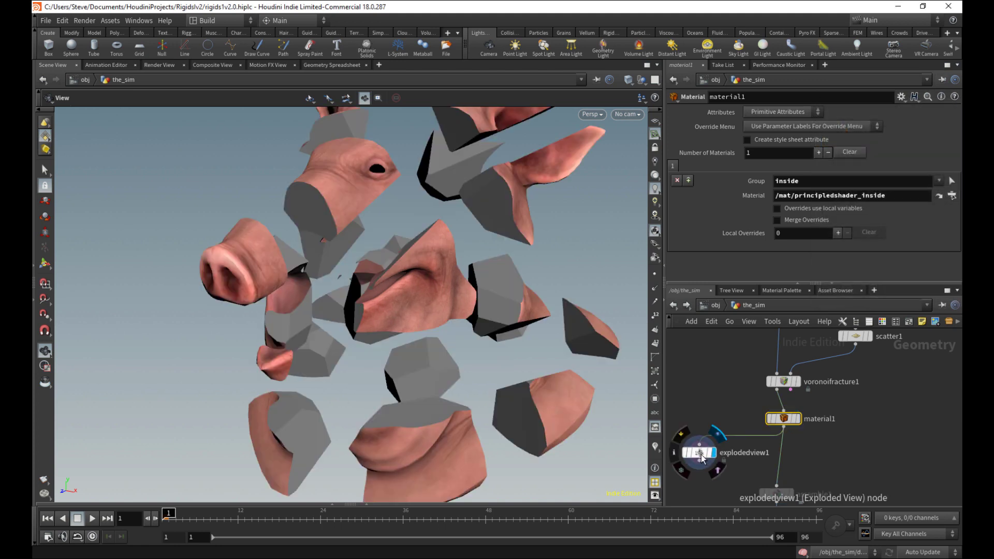
drag(559, 310, 617, 347)
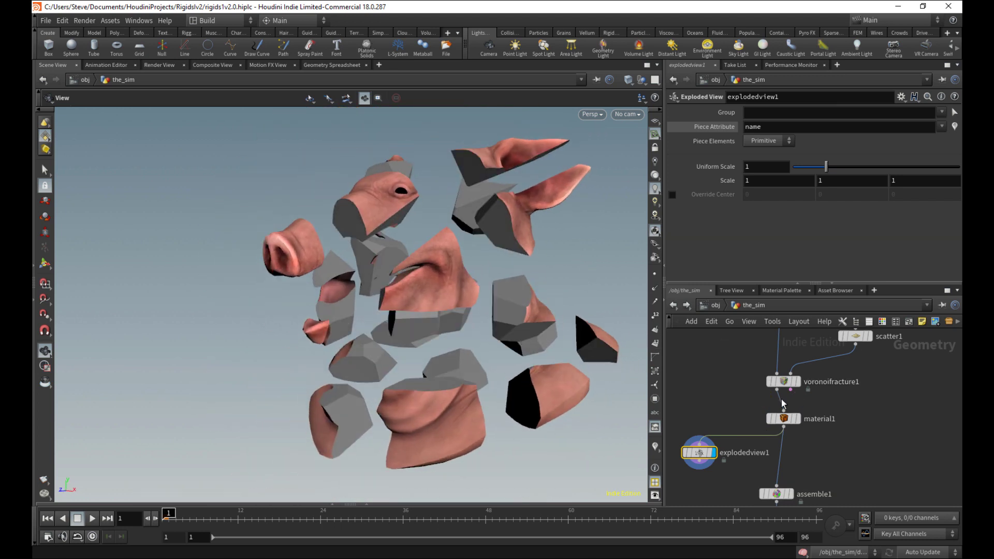
Step: Bypass and re-enable material1 to compare the interior faces in the exploded view, and save the scene
mouse_move(785, 418)
click(766, 403)
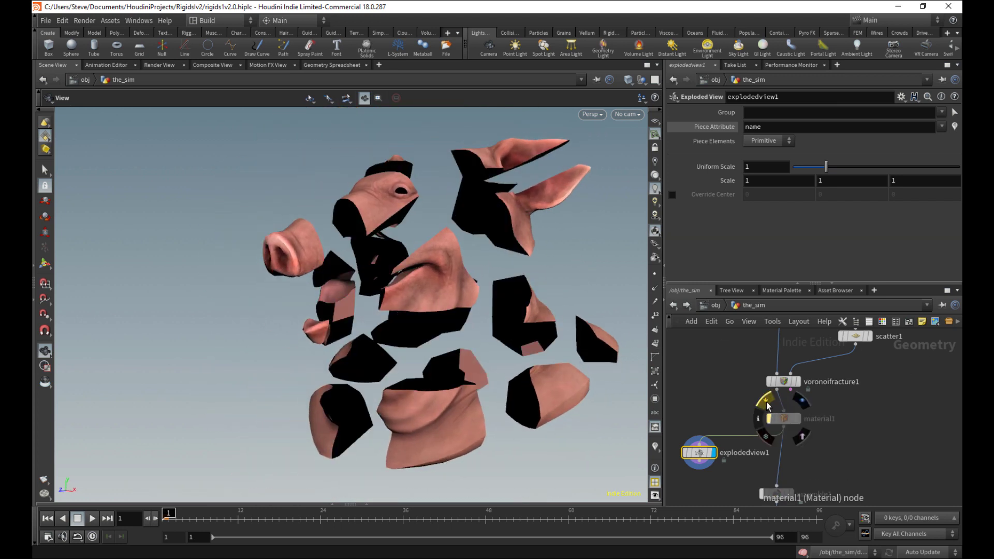
click(767, 406)
drag(485, 303, 551, 290)
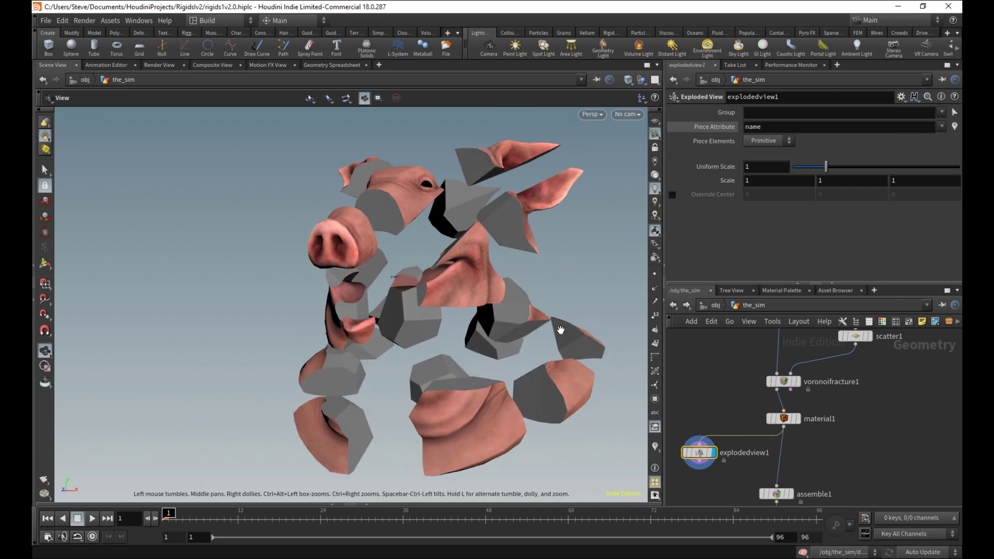
key(ctrl+s)
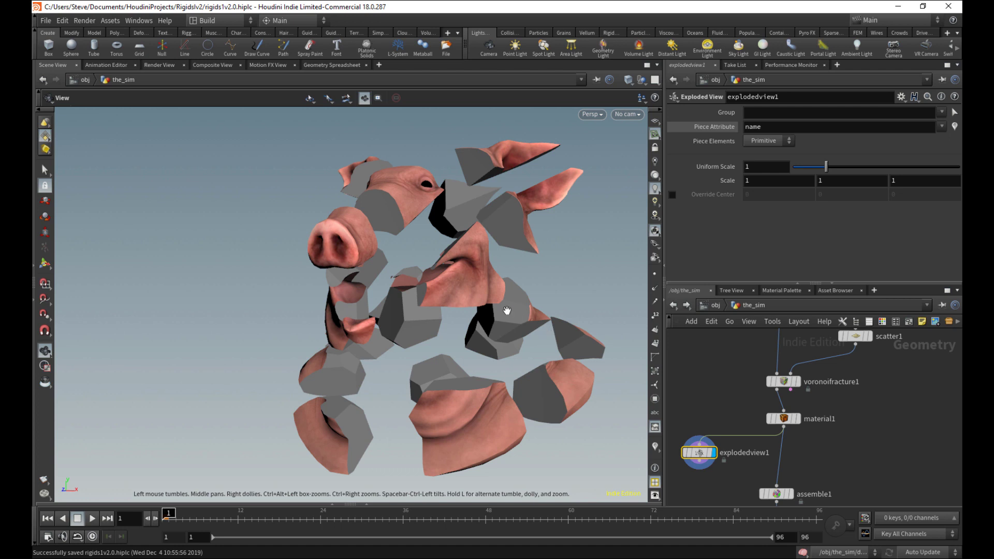
Step: Display assemble1, check its packed fragments in the node info, and select it to show its parameters
middle_drag(839, 466, 812, 412)
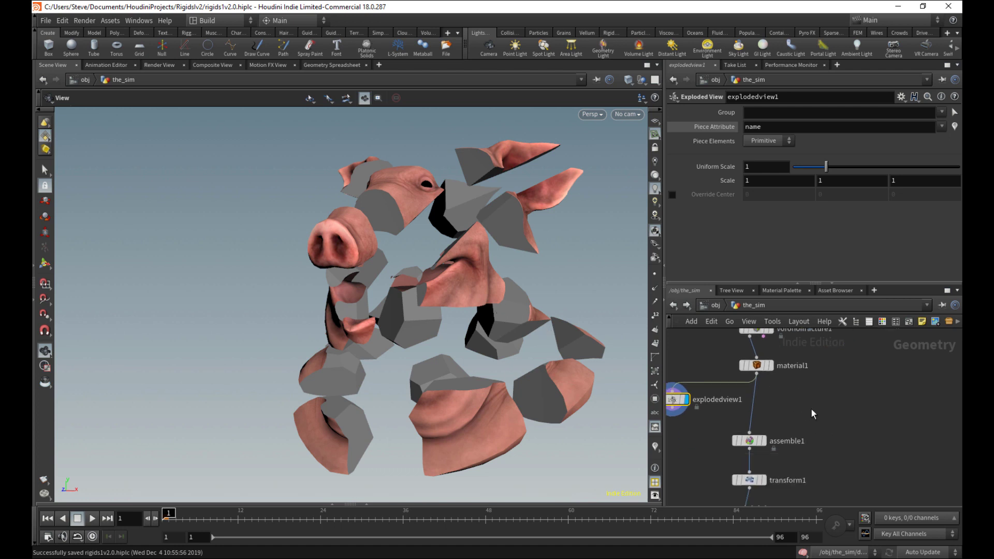
drag(767, 440, 762, 444)
click(760, 444)
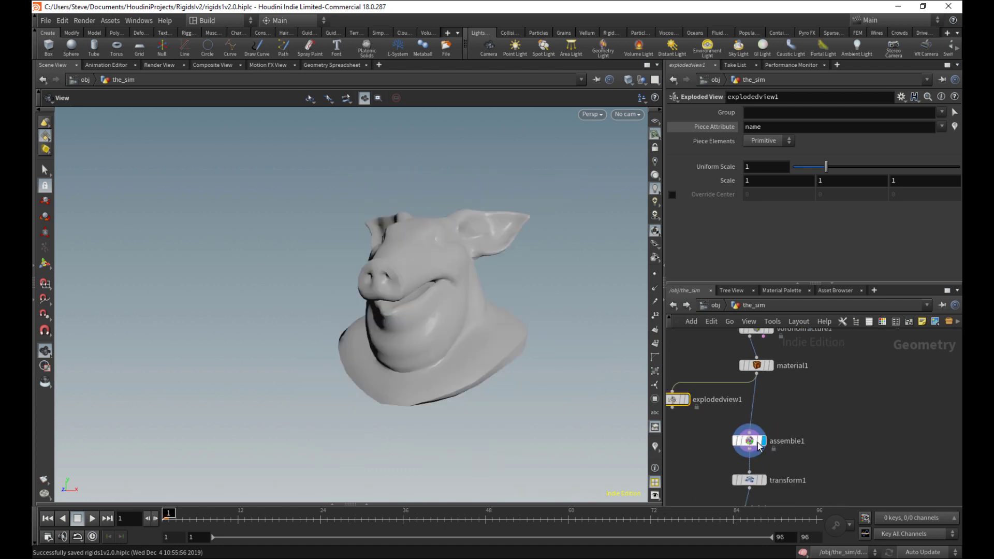
click(720, 443)
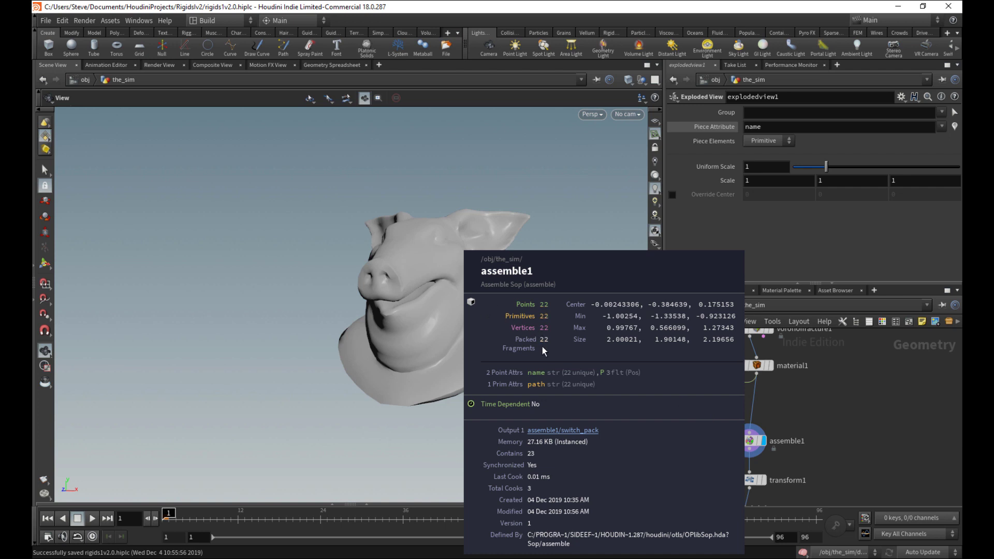
drag(541, 343, 487, 327)
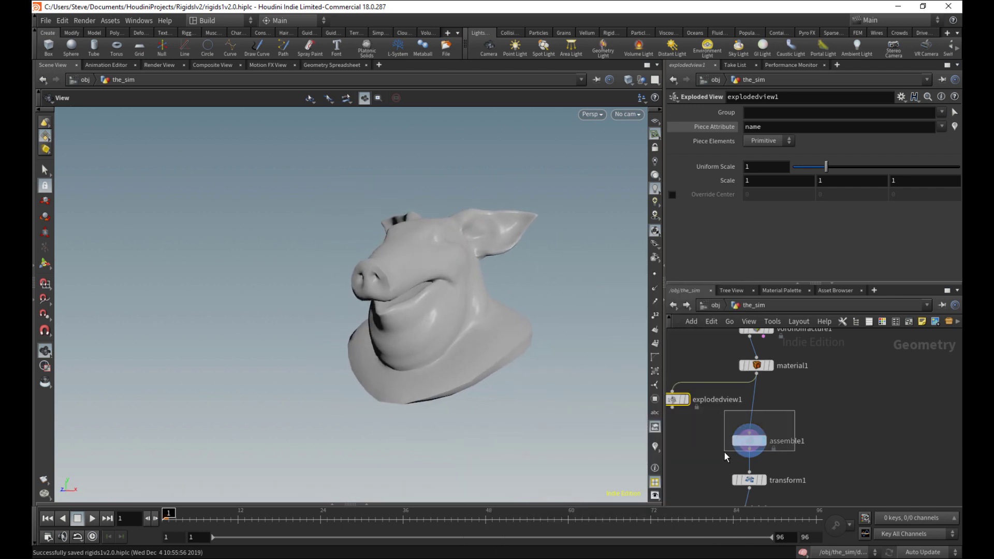
drag(725, 452, 725, 454)
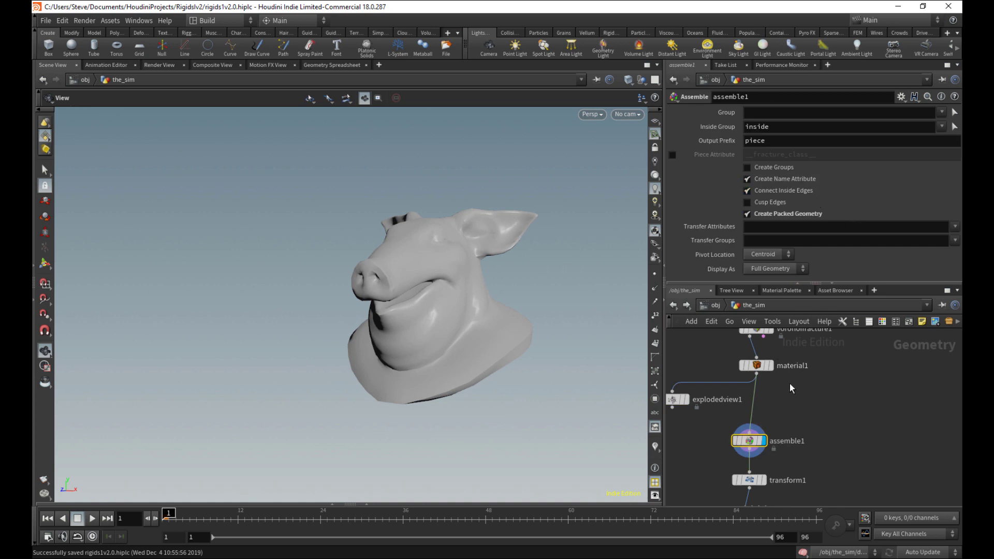
Step: Turn off Create Name Attribute on assemble1 and check the geometry info of material1 and assemble1
middle_drag(793, 368, 778, 405)
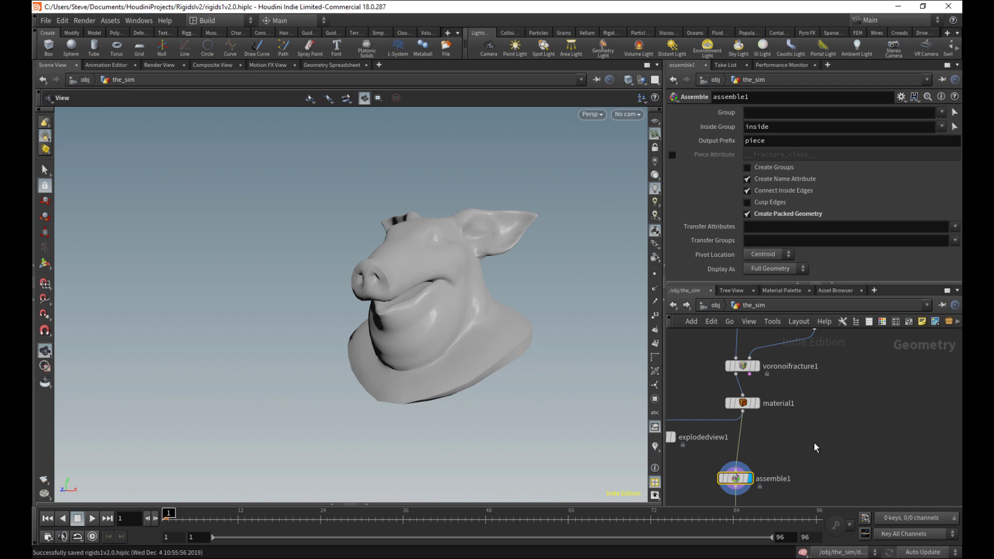
middle_drag(817, 448, 824, 420)
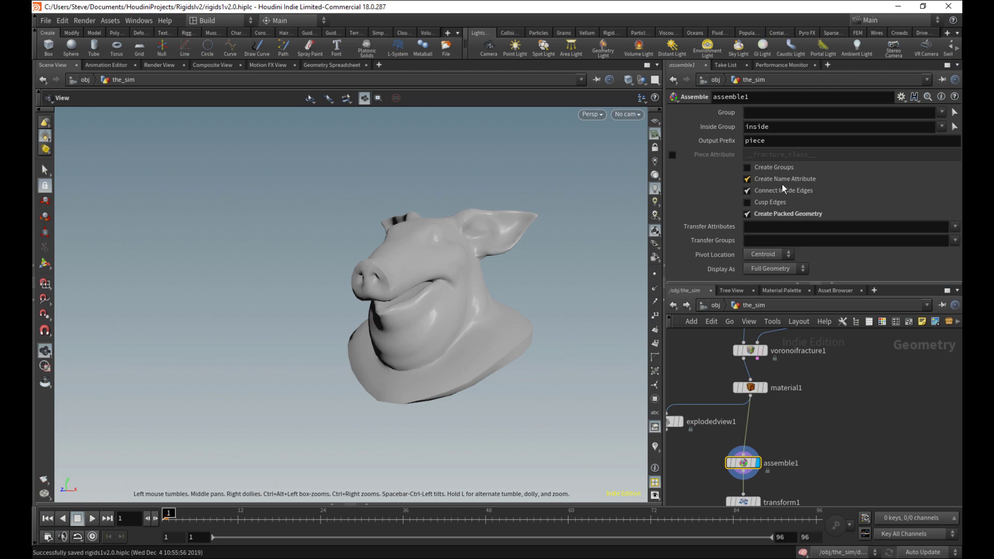
click(779, 184)
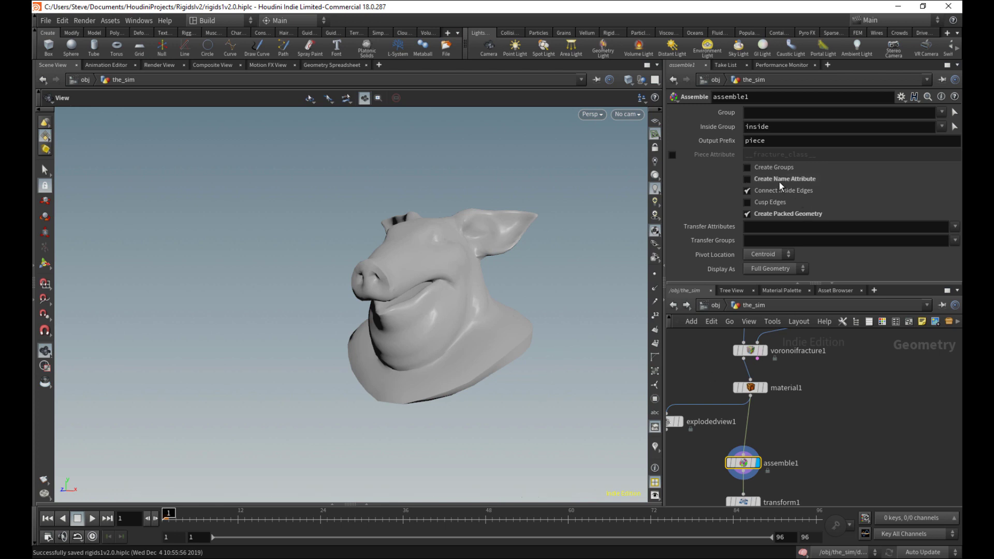
middle_click(752, 392)
middle_drag(787, 373, 763, 439)
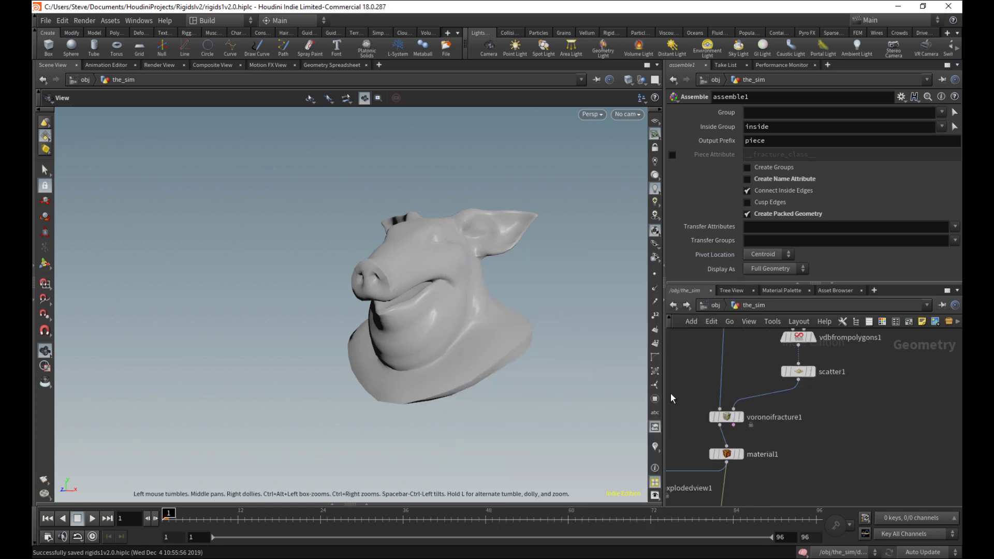
drag(670, 395, 755, 430)
middle_drag(777, 426, 797, 301)
click(740, 403)
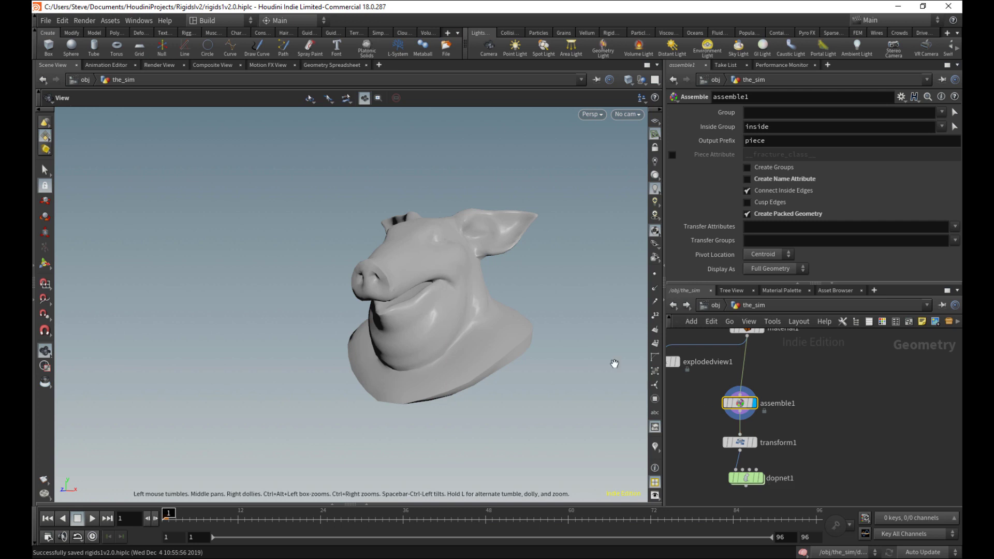
middle_click(767, 405)
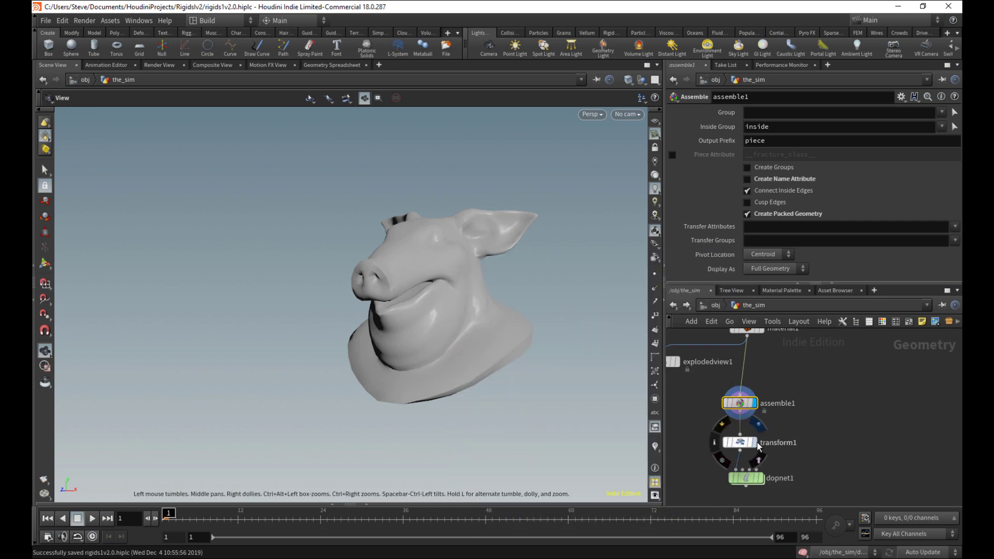
Step: Select and display transform1, switch the display to dopnet1, and play the simulation, stopping at frame 37
click(739, 442)
mouse_move(494, 304)
mouse_down()
mouse_move(499, 296)
mouse_move(495, 333)
mouse_move(492, 321)
mouse_up()
click(760, 479)
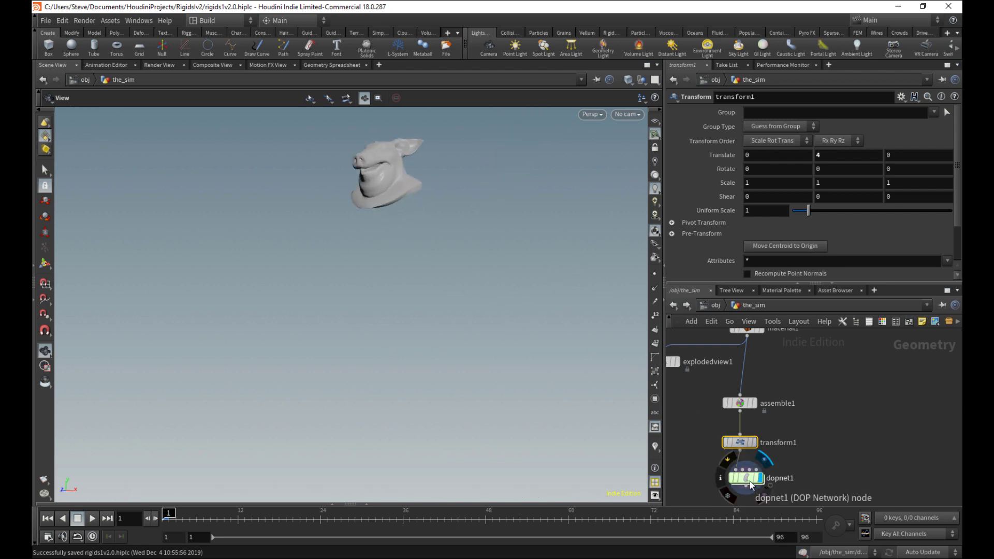
drag(750, 481, 743, 485)
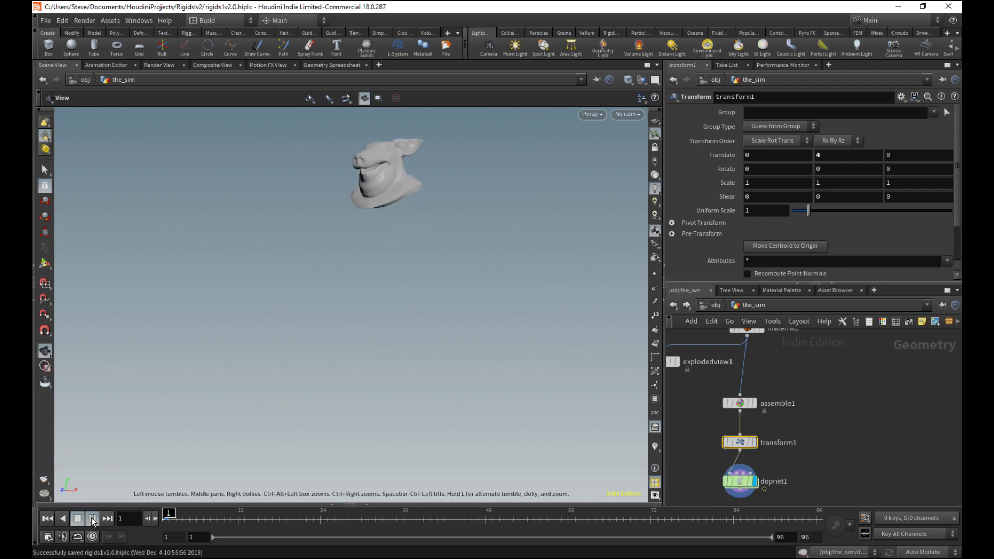
click(91, 519)
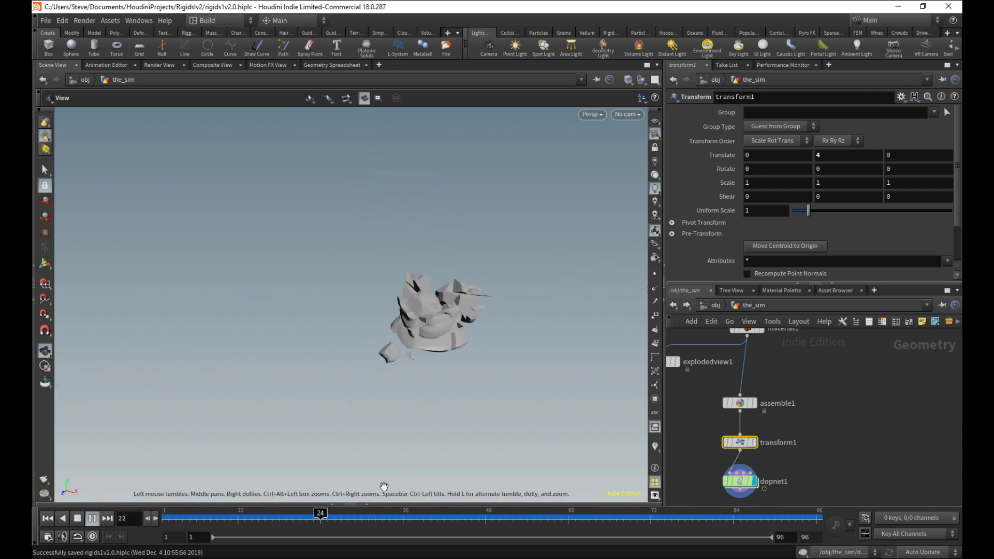
mouse_move(388, 517)
mouse_down()
mouse_move(535, 516)
mouse_move(150, 485)
mouse_move(482, 487)
mouse_move(246, 475)
mouse_move(410, 476)
mouse_up()
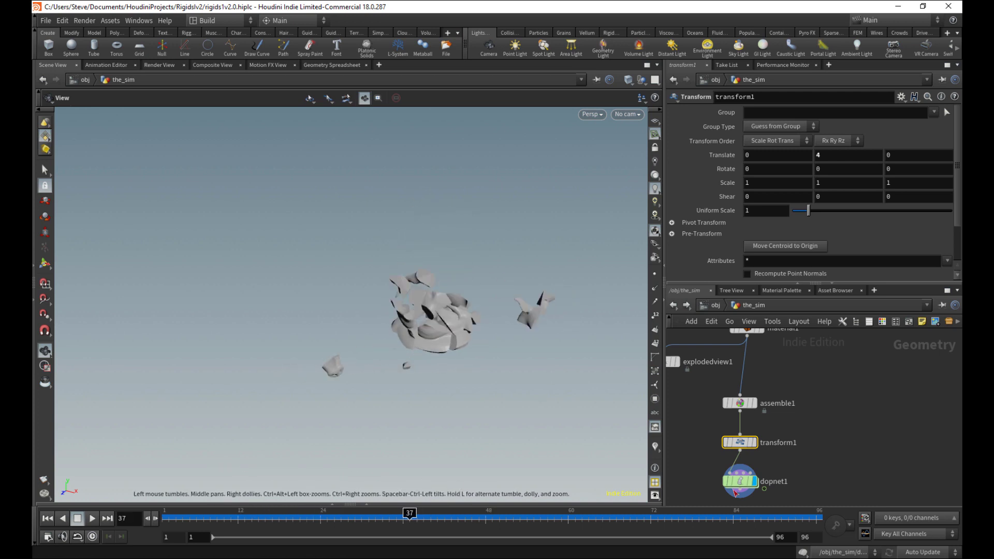
Step: Go inside dopnet1 and replay the simulation to watch the pieces hit the ground plane
double_click(741, 483)
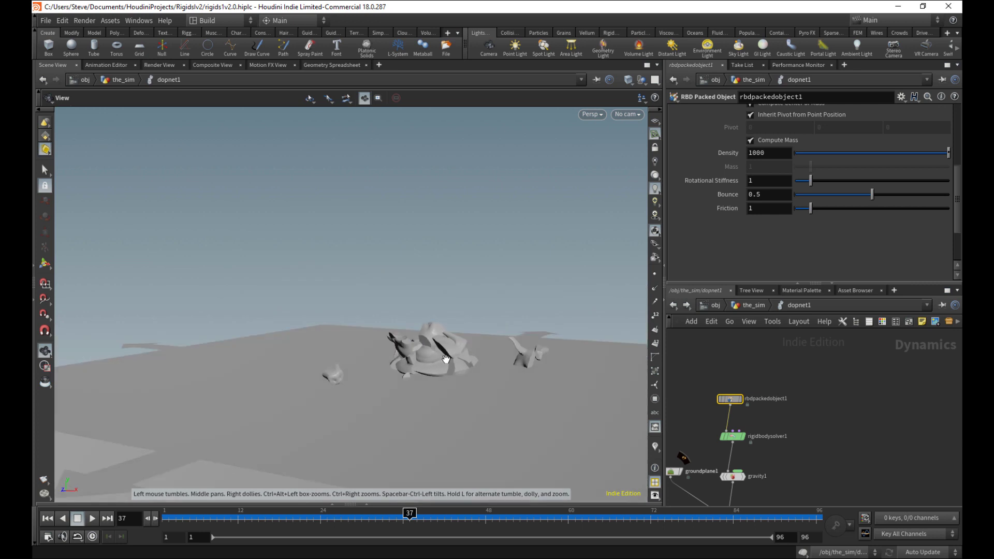
drag(397, 522, 71, 472)
click(92, 518)
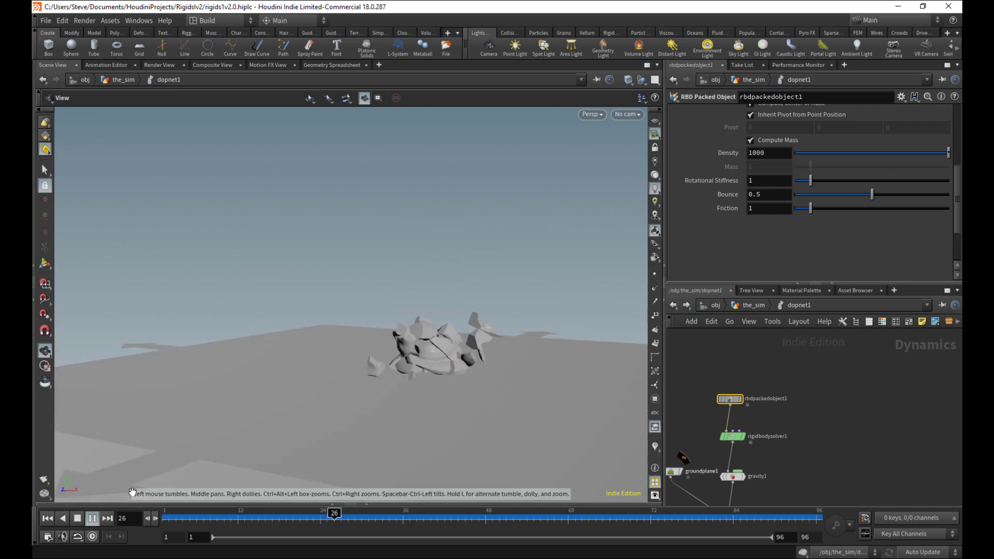
drag(257, 461, 456, 382)
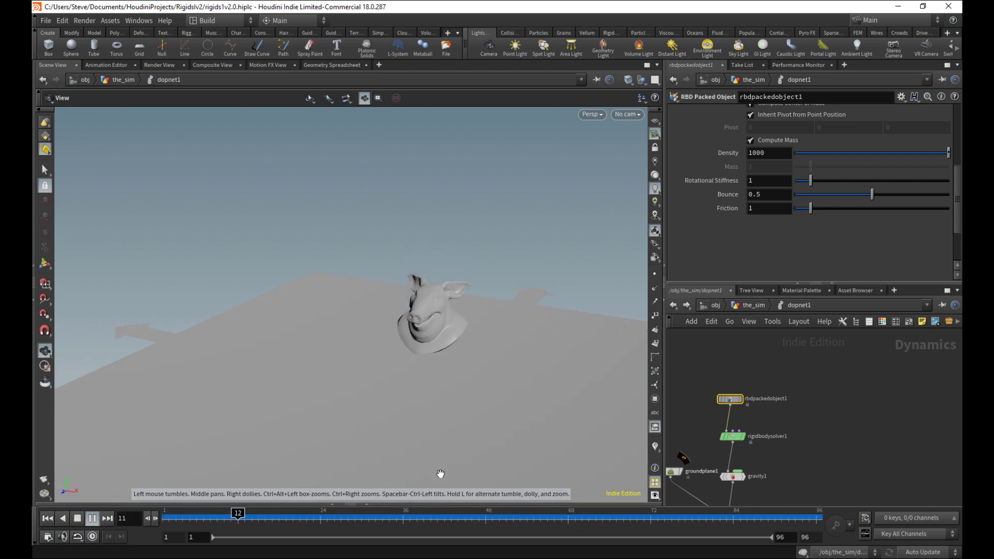
Step: Scrub through the simulation and examine the pig head's breakup on the ground plane from several angles
click(389, 516)
drag(389, 516, 169, 516)
drag(189, 425, 356, 383)
drag(170, 516, 328, 480)
right_drag(421, 421, 739, 349)
mouse_move(497, 358)
mouse_down()
mouse_move(455, 359)
mouse_move(459, 289)
mouse_move(396, 311)
mouse_move(497, 369)
mouse_up()
right_drag(497, 368, 372, 440)
Step: Return the timeline to frame 1 and save the scene
drag(319, 518, 166, 518)
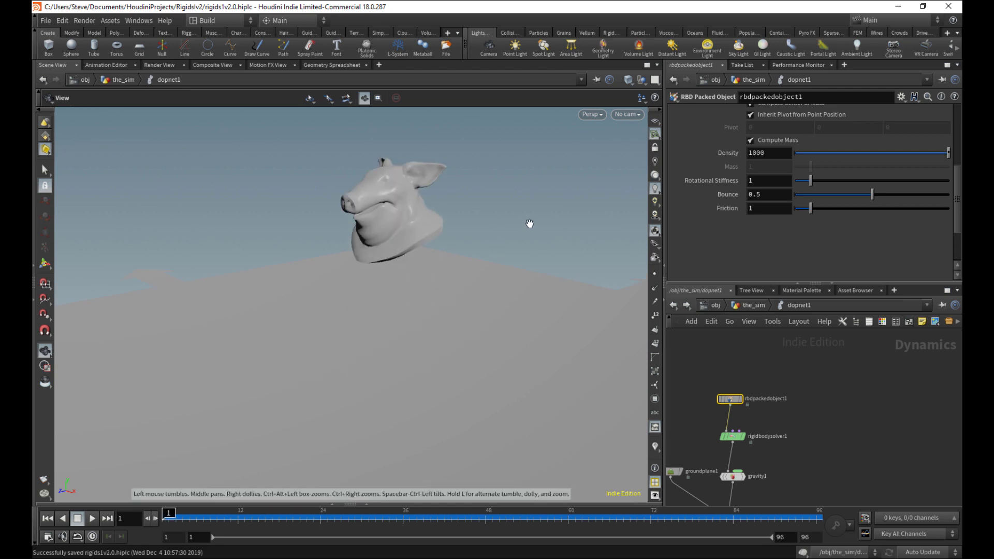
drag(443, 337, 476, 269)
right_drag(444, 335, 353, 390)
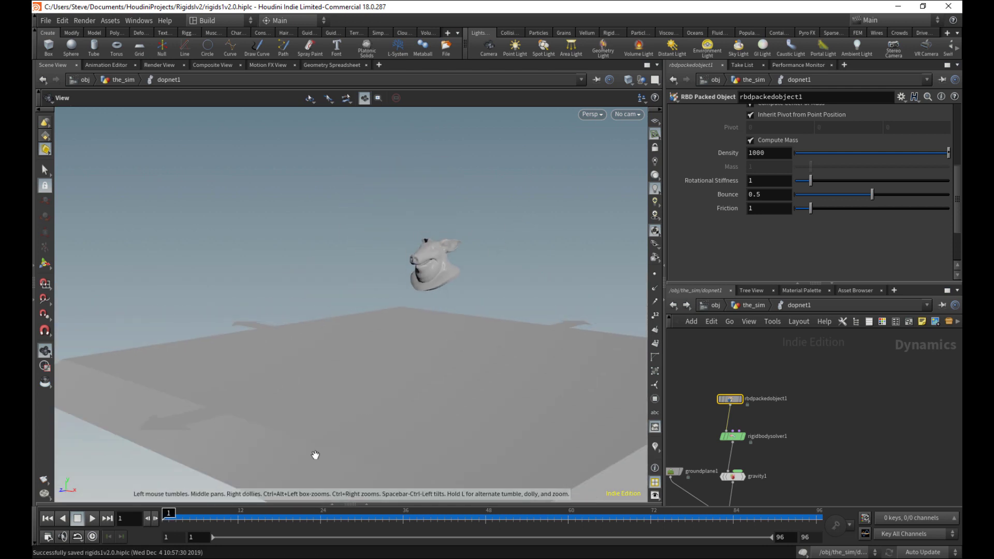
mouse_move(169, 516)
mouse_down()
mouse_move(321, 514)
mouse_move(166, 514)
mouse_up()
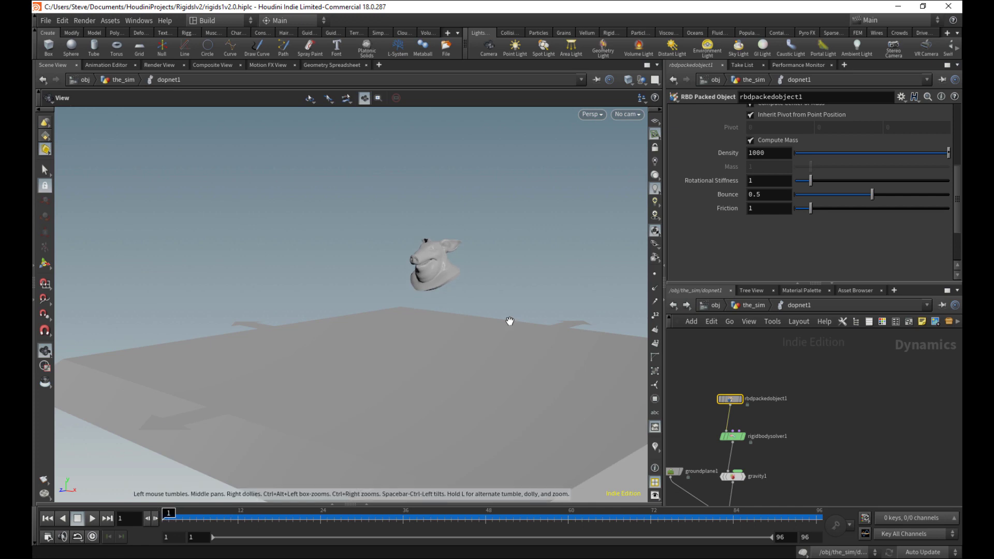
key(ctrl+s)
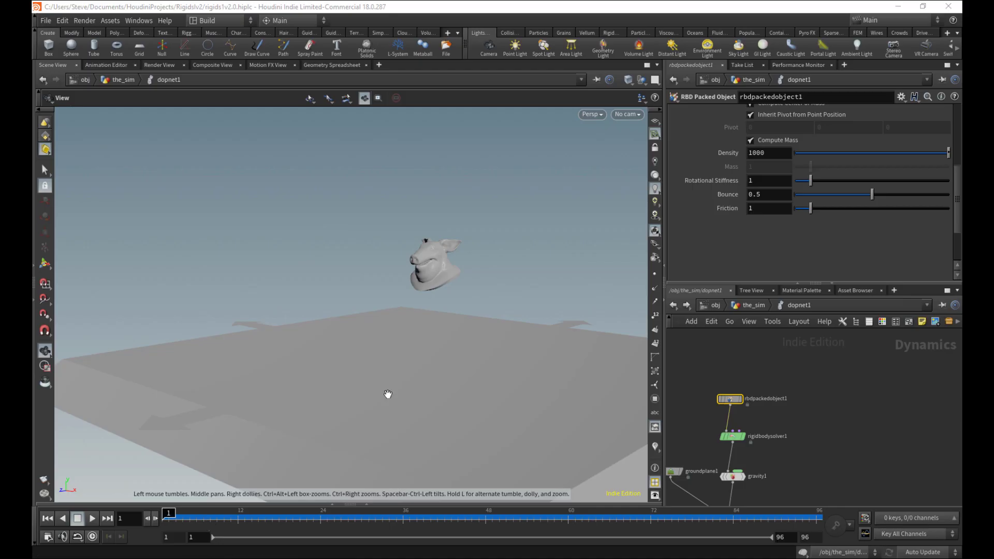
Step: Scrub through the breakup once more, reset to frame 1, and return to the the_sim network
drag(386, 395, 425, 372)
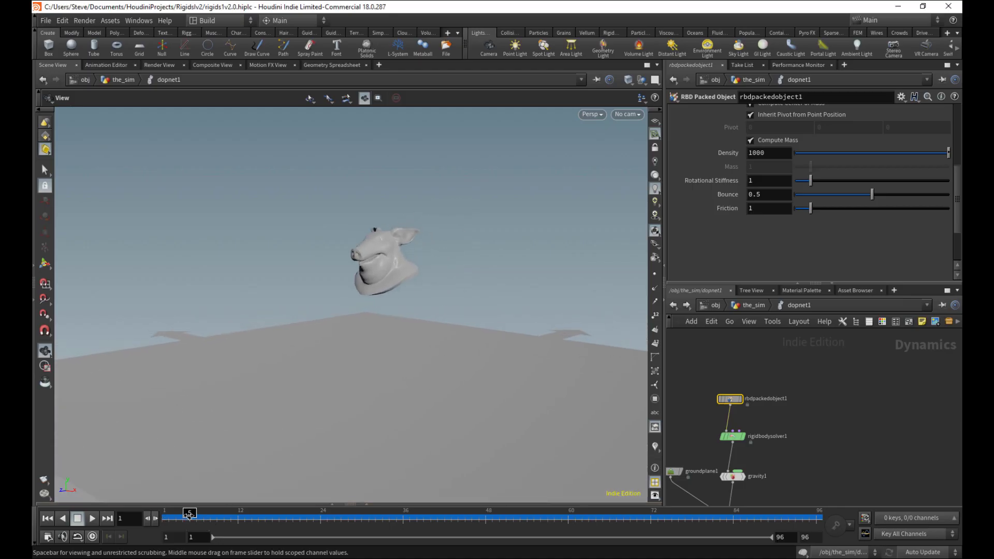
drag(189, 515, 275, 489)
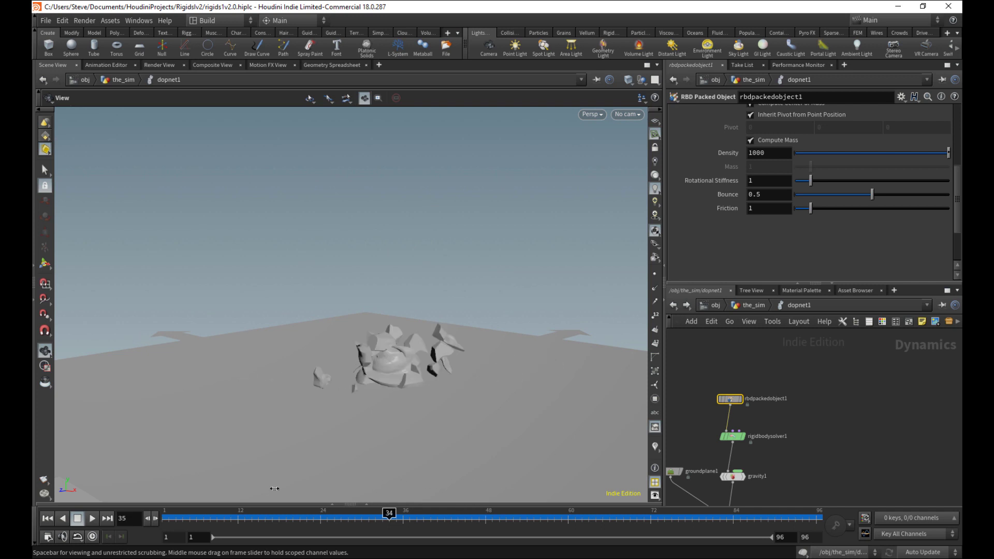
key(ctrl+Up)
middle_drag(675, 417, 699, 418)
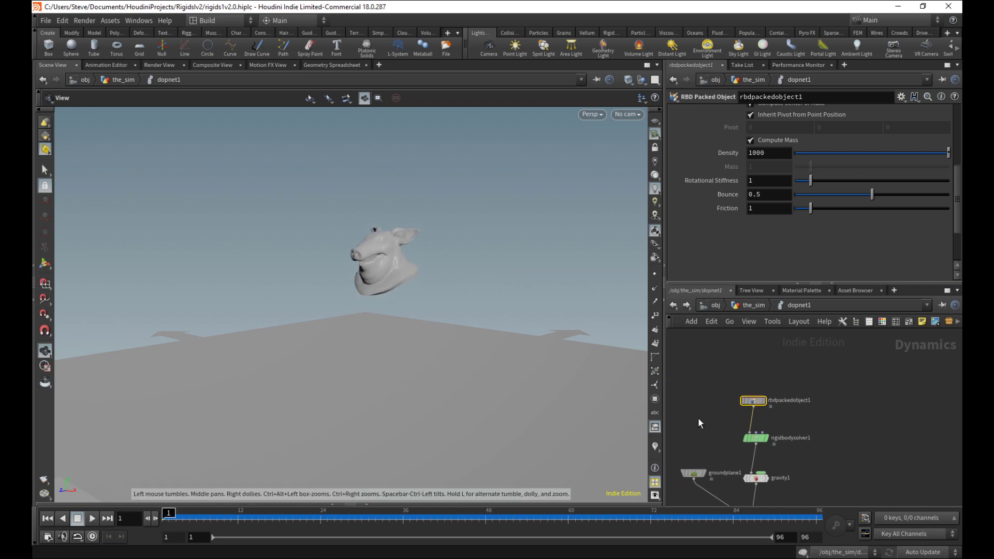
scroll(719, 394, up, 3)
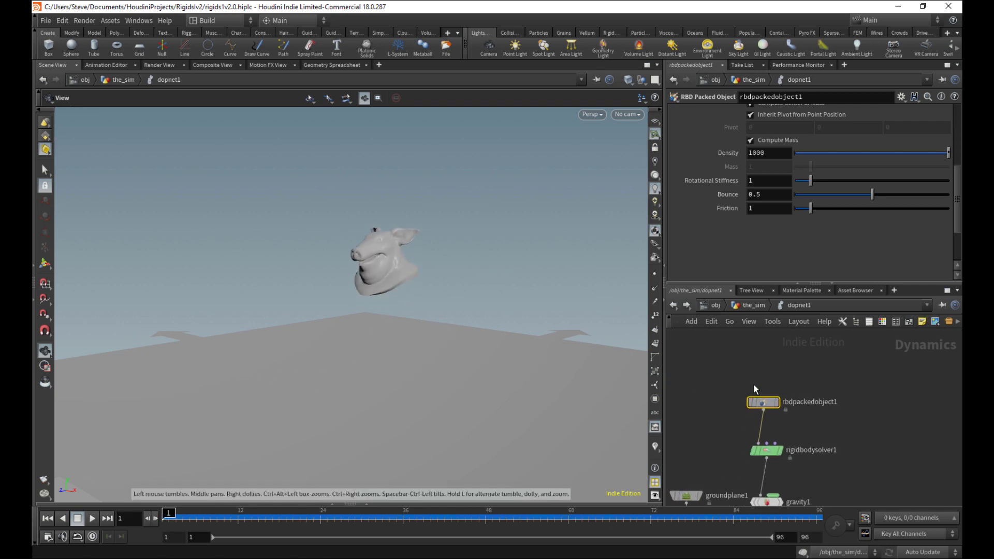
click(757, 306)
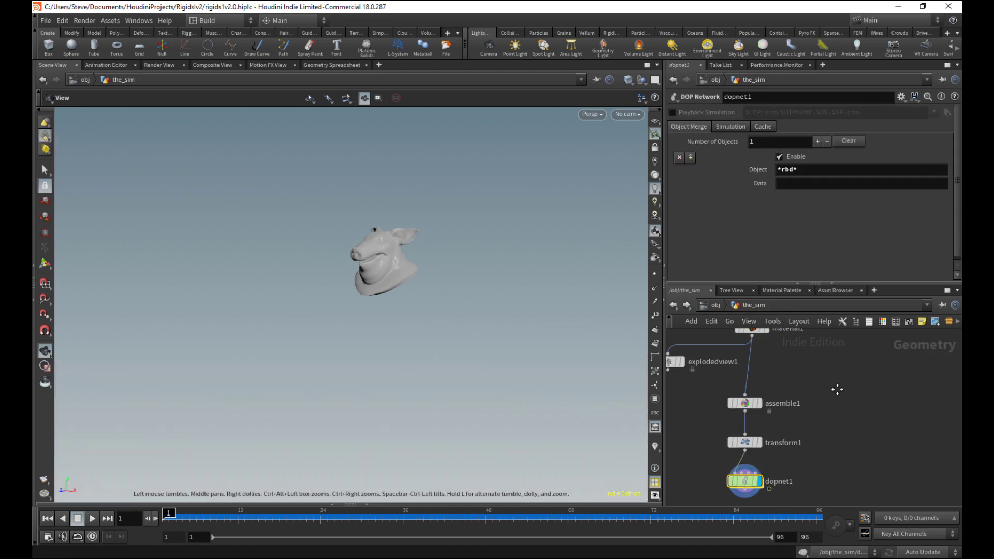
middle_drag(841, 429, 857, 404)
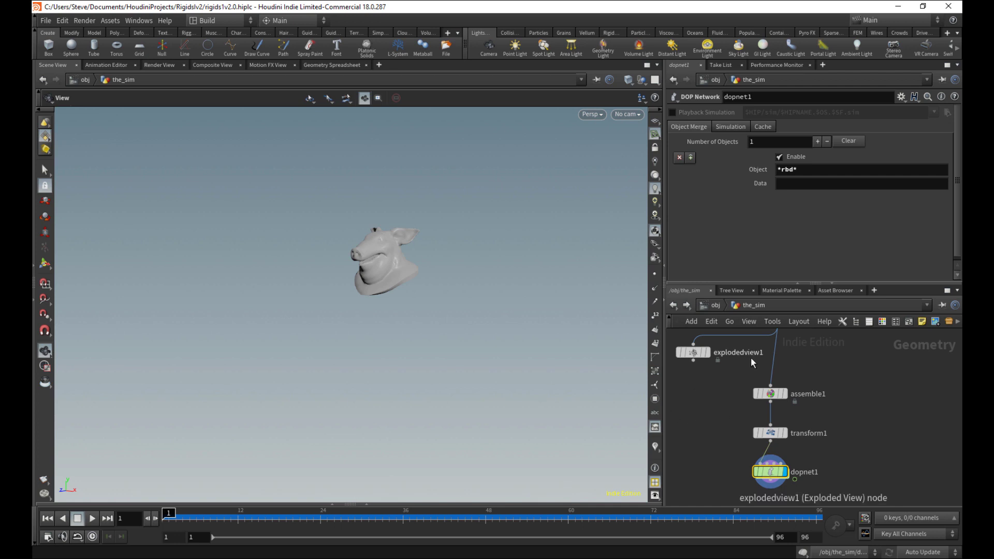
drag(434, 282, 523, 290)
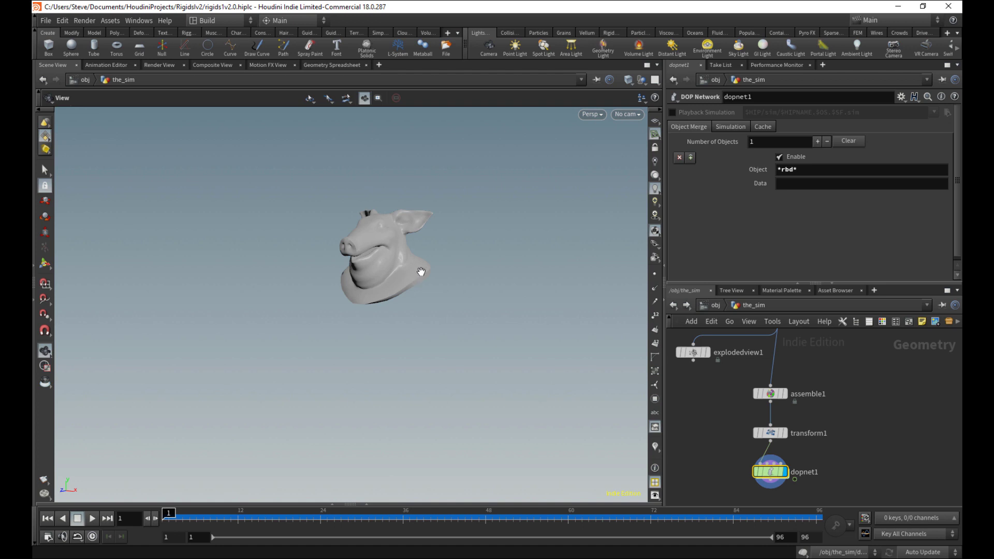
Step: Display and select assemble1, and move dopnet1 further below transform1 in the network
middle_drag(715, 415, 693, 488)
drag(747, 411, 747, 420)
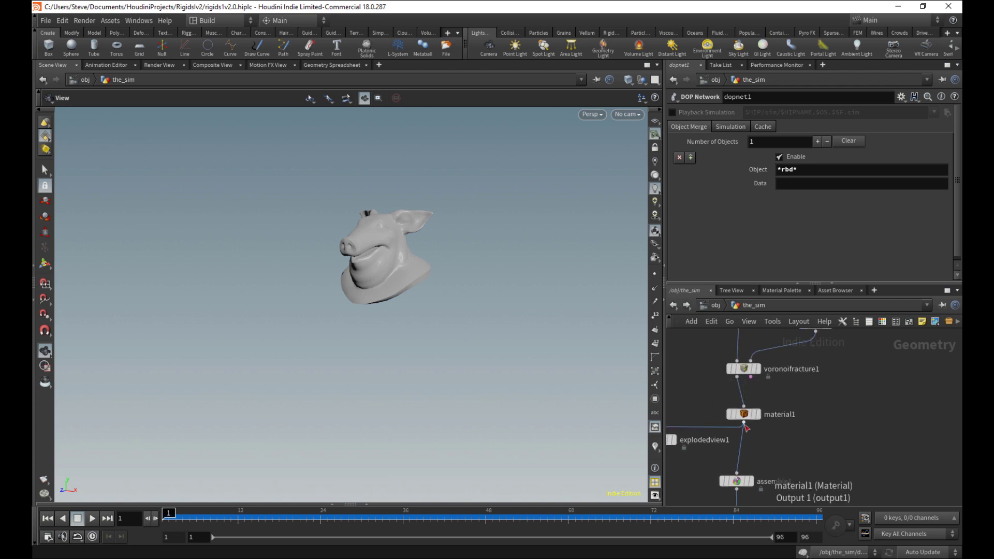
middle_drag(737, 460, 736, 390)
scroll(792, 417, down, 1)
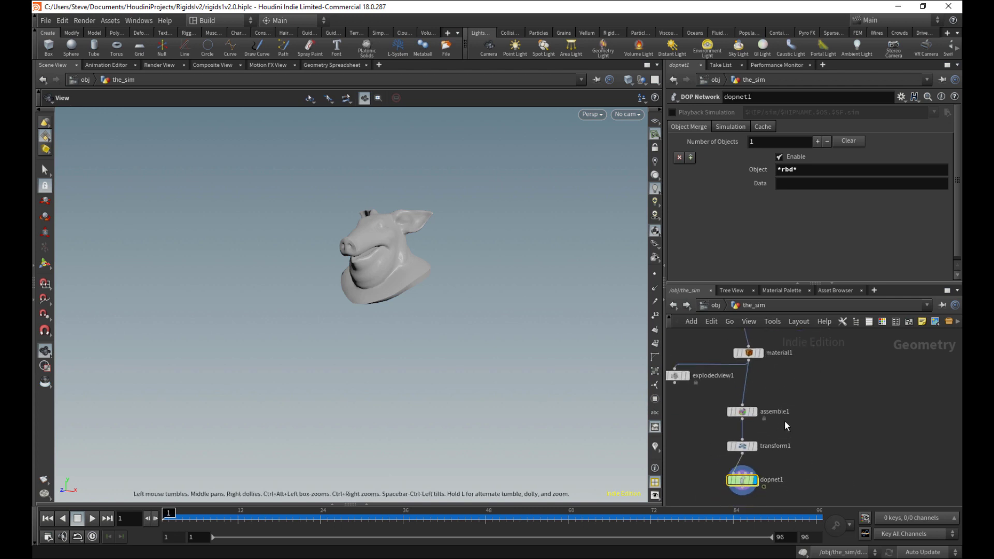
middle_drag(785, 448, 774, 420)
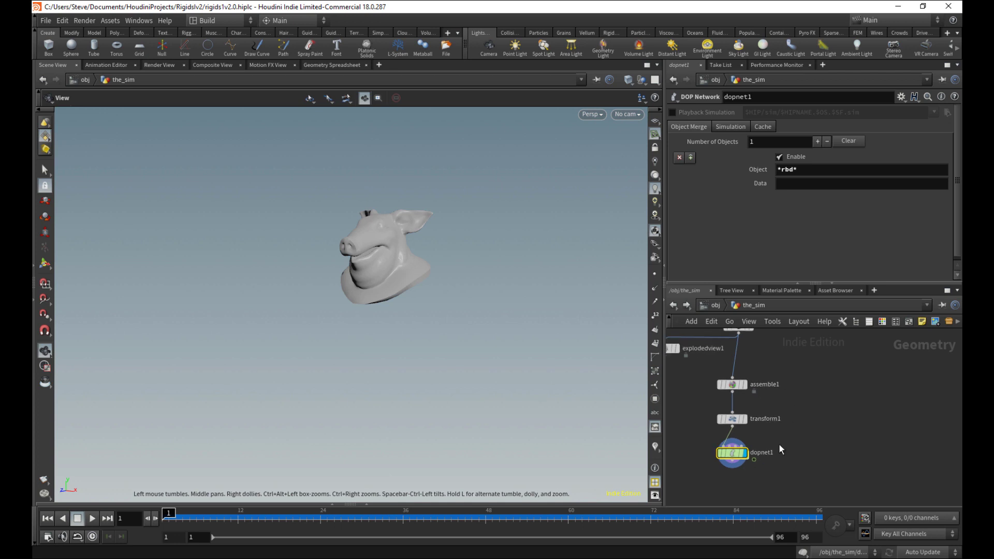
drag(789, 362, 711, 464)
drag(732, 384, 741, 371)
click(741, 395)
click(751, 379)
middle_drag(771, 450, 755, 416)
drag(723, 415, 726, 452)
drag(728, 384, 728, 381)
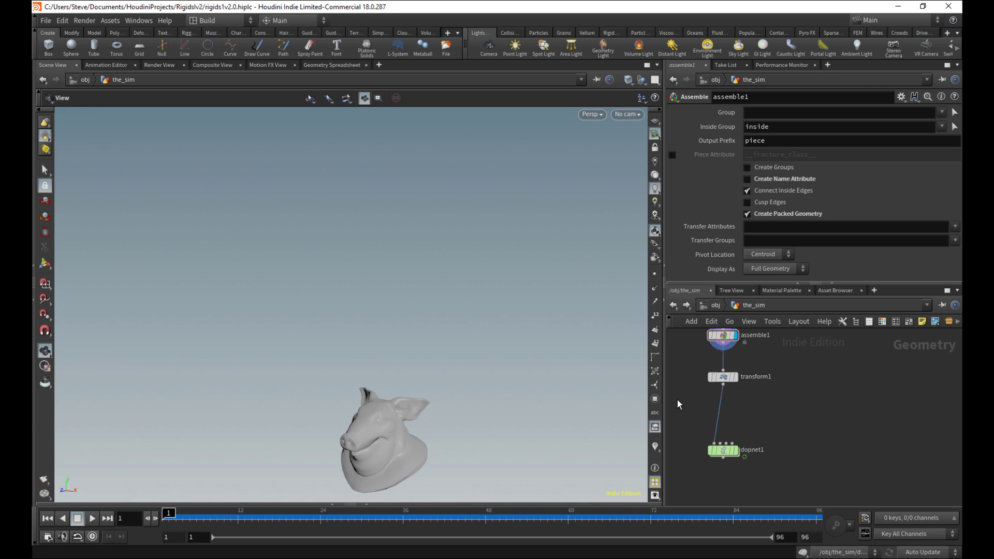
Step: Add a Line node beside the simulation chain, frame it in the viewport, and show its point markers
key(Tab)
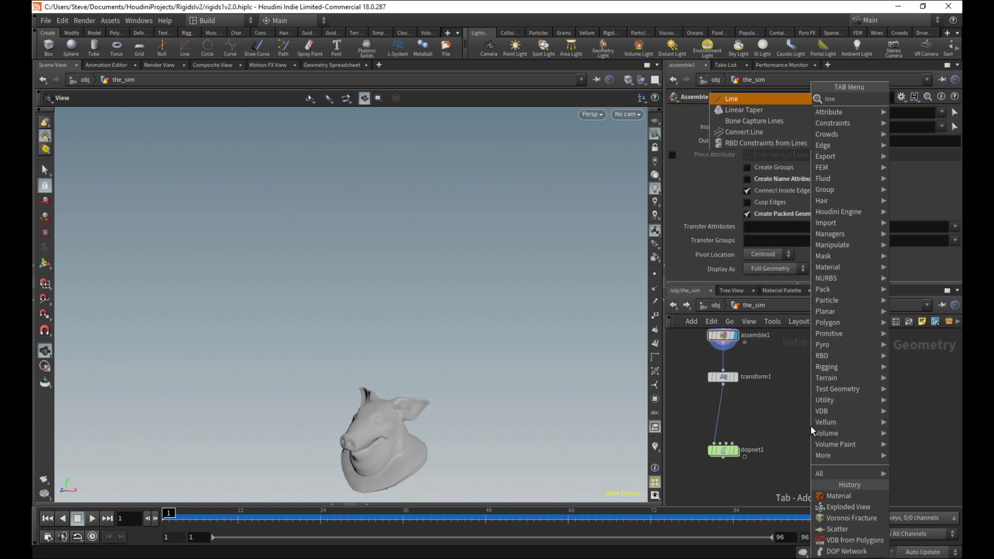
text(line)
key(Return)
click(810, 426)
click(823, 425)
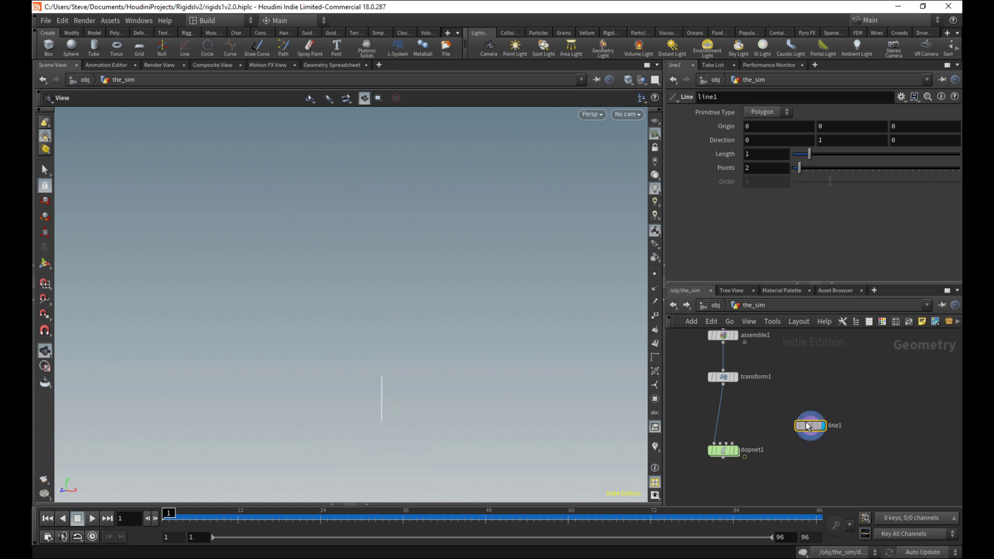
key(g)
scroll(501, 360, down, 3)
click(655, 274)
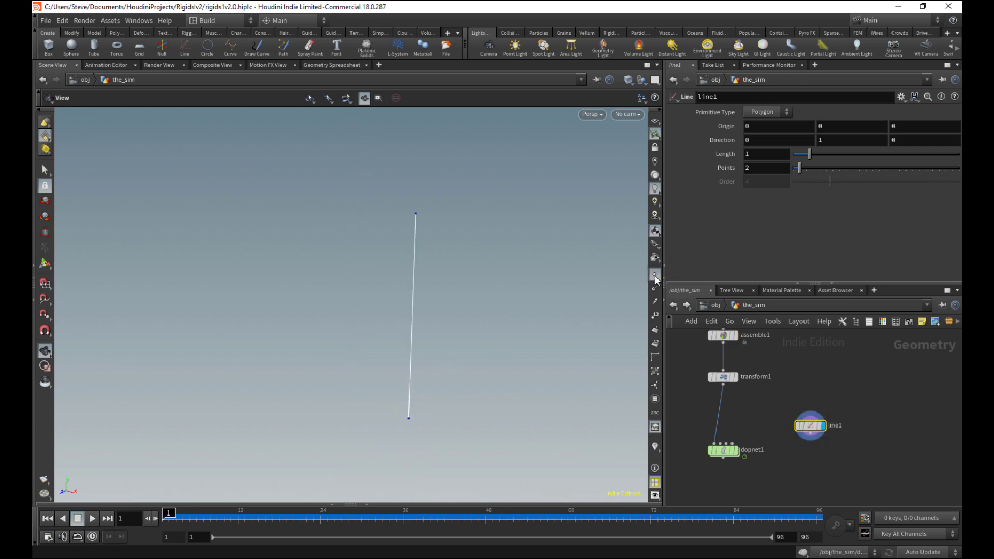
Step: Check the geometry information of the line, and delete the Line node
middle_click(812, 429)
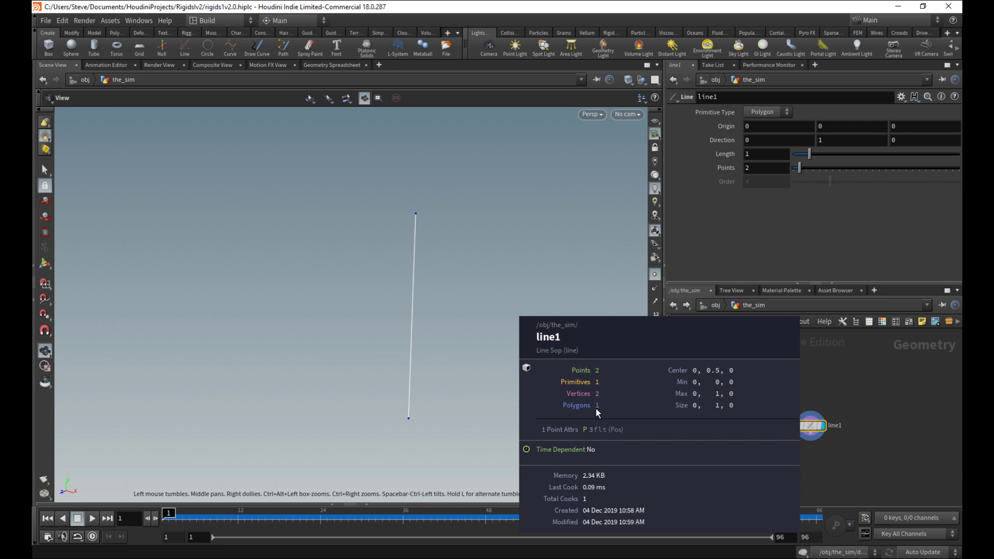
drag(420, 340, 437, 269)
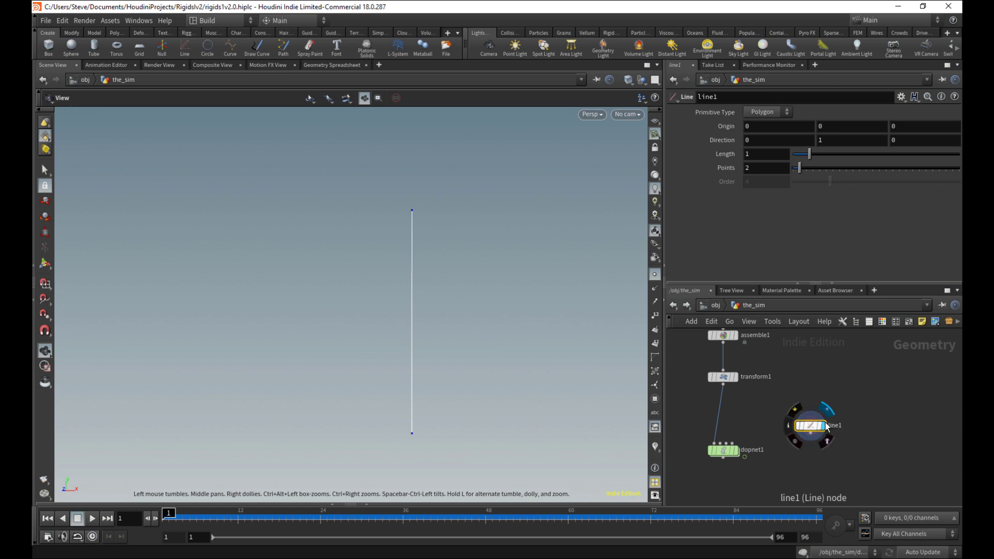
key(Delete)
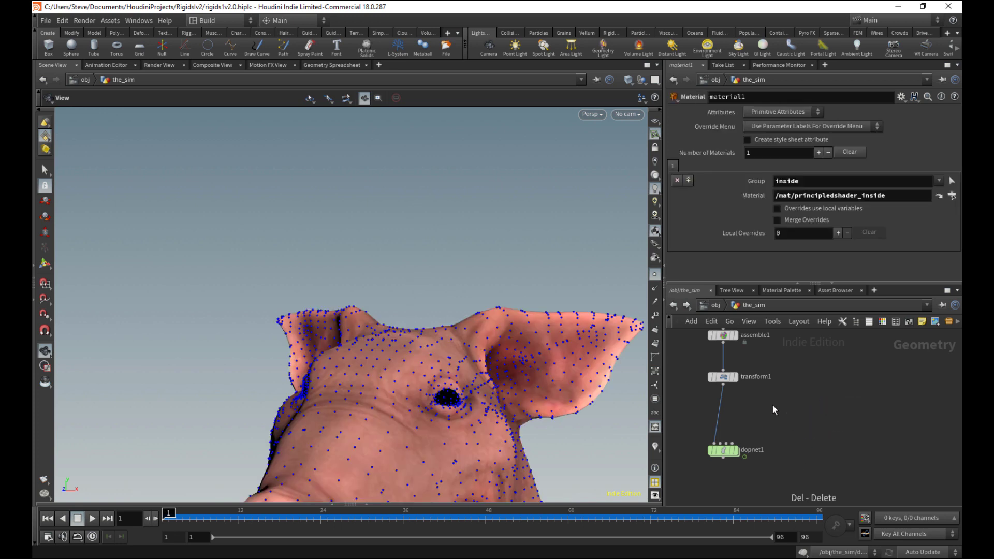
key(space+g)
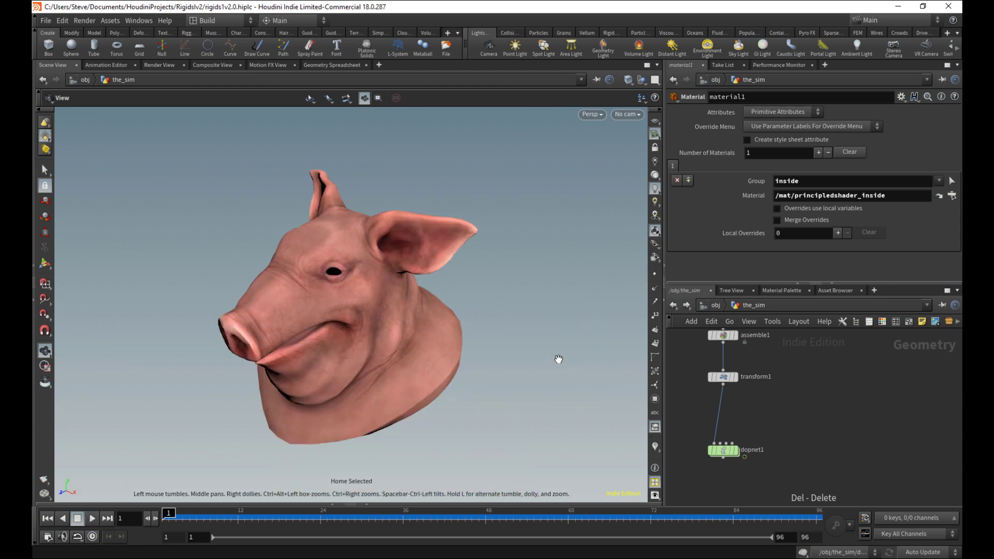
Step: Display assemble1 and move transform1 and dopnet1 down to leave space below it
drag(514, 387, 557, 352)
middle_drag(765, 448, 770, 482)
click(740, 369)
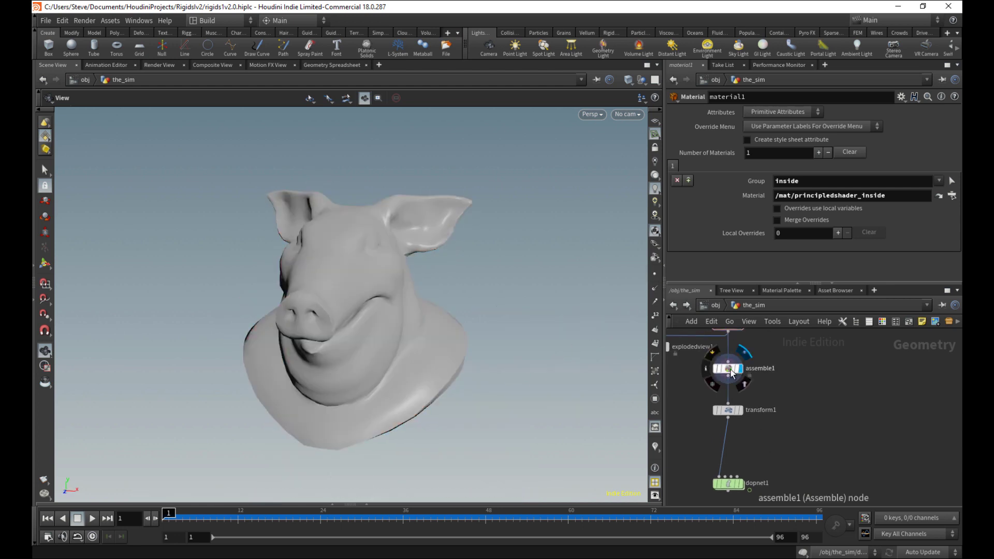
click(730, 369)
middle_drag(775, 441, 785, 415)
drag(780, 493, 725, 374)
scroll(755, 409, up, 3)
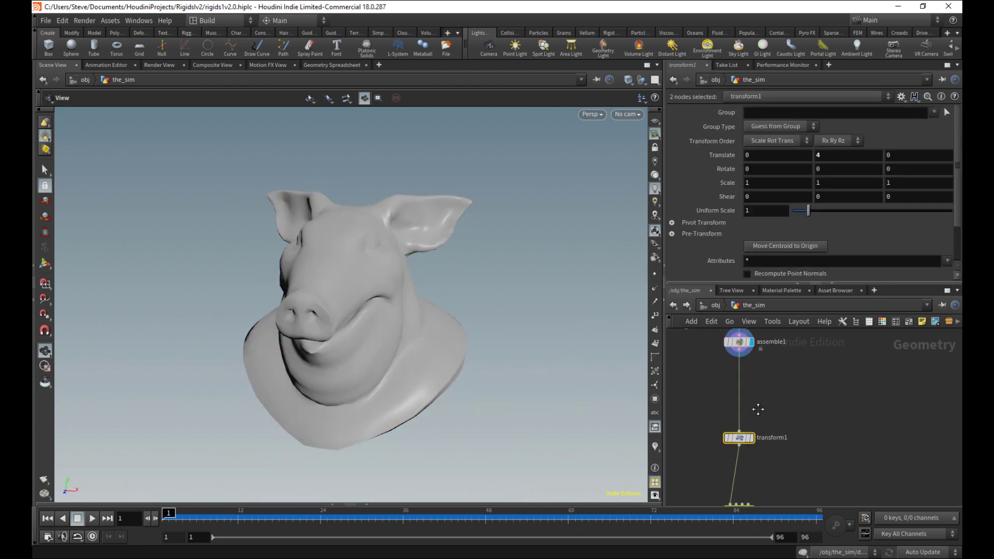
middle_click(724, 392)
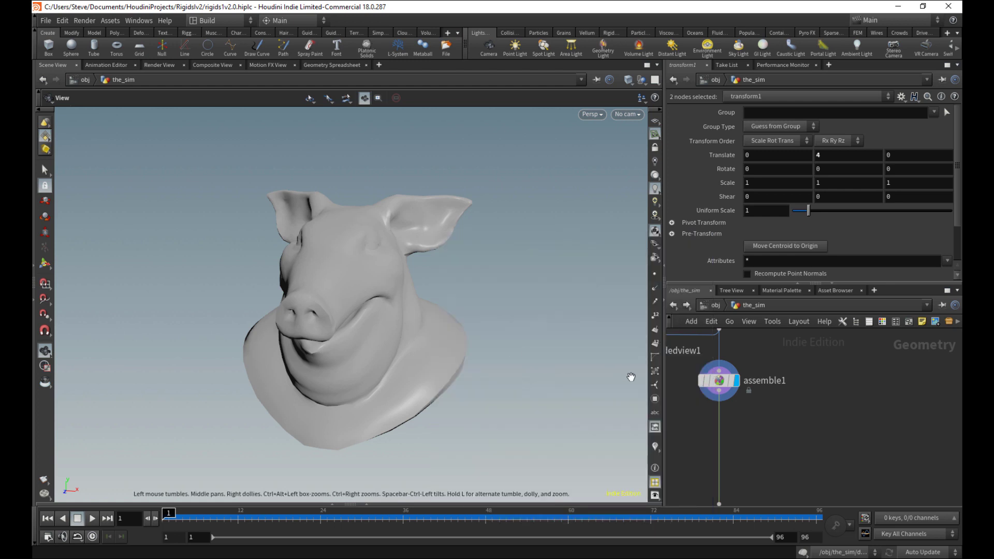
Step: Add a Connect Adjacent Pieces node and wire assemble1's output into it
key(Tab)
text(con)
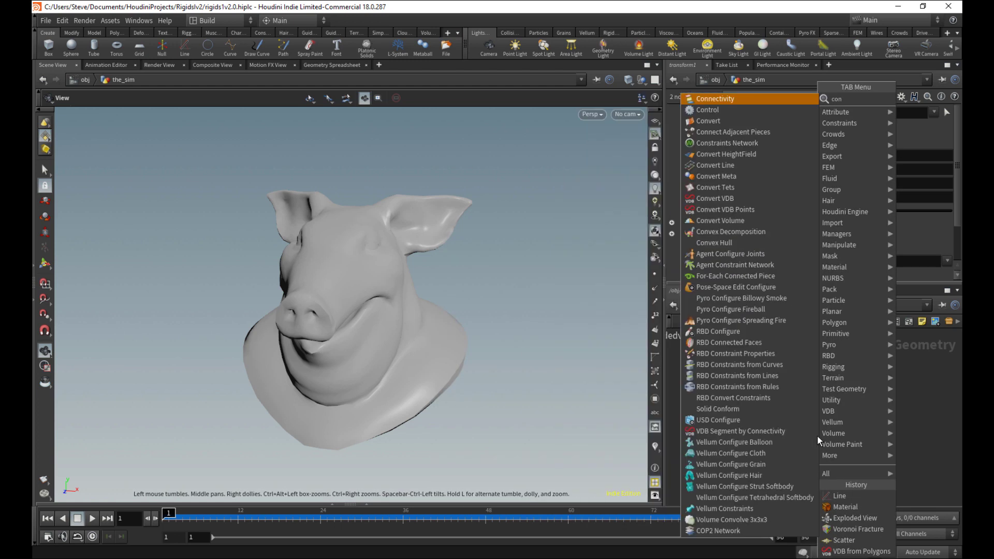
text(necconn)
text(conne)
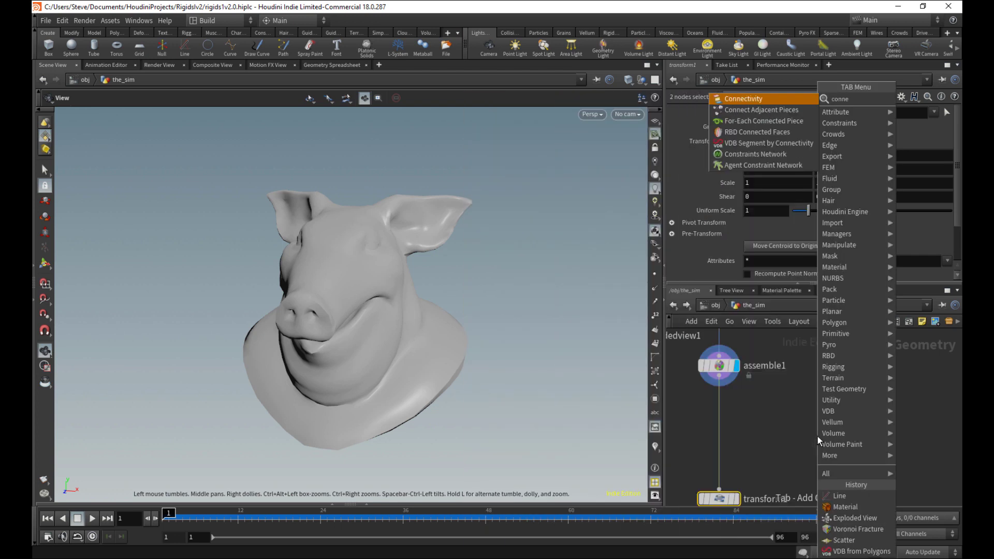
key(Down)
key(Return)
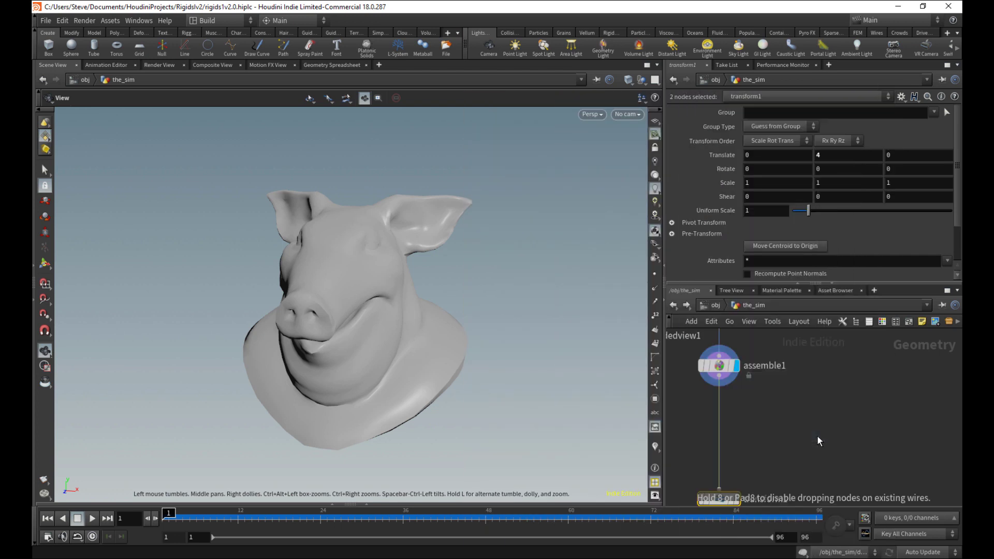
click(818, 436)
click(719, 386)
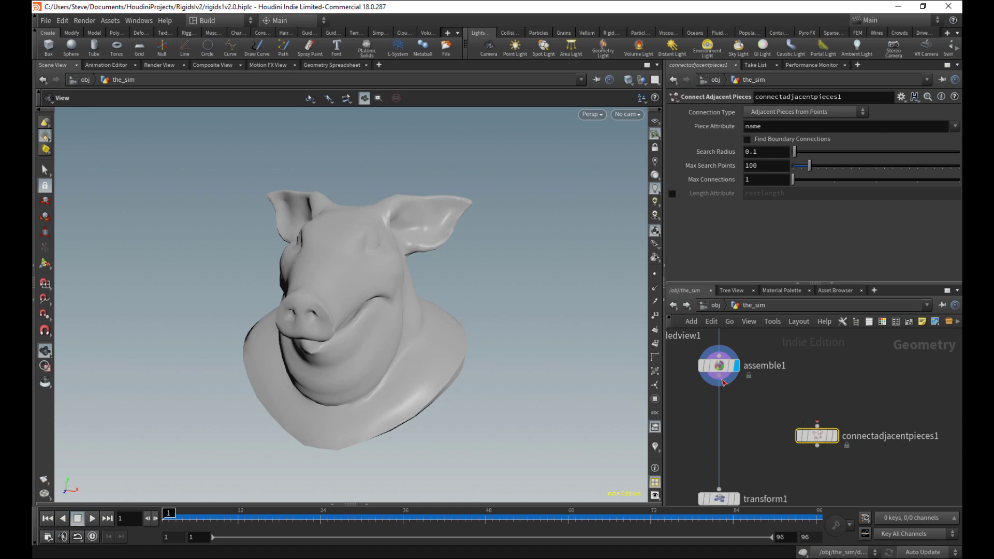
click(817, 424)
Step: Move transform1 aside so the simulation chain and the connectadjacentpieces1 branch are separated
middle_drag(753, 430, 746, 397)
scroll(746, 397, down, 3)
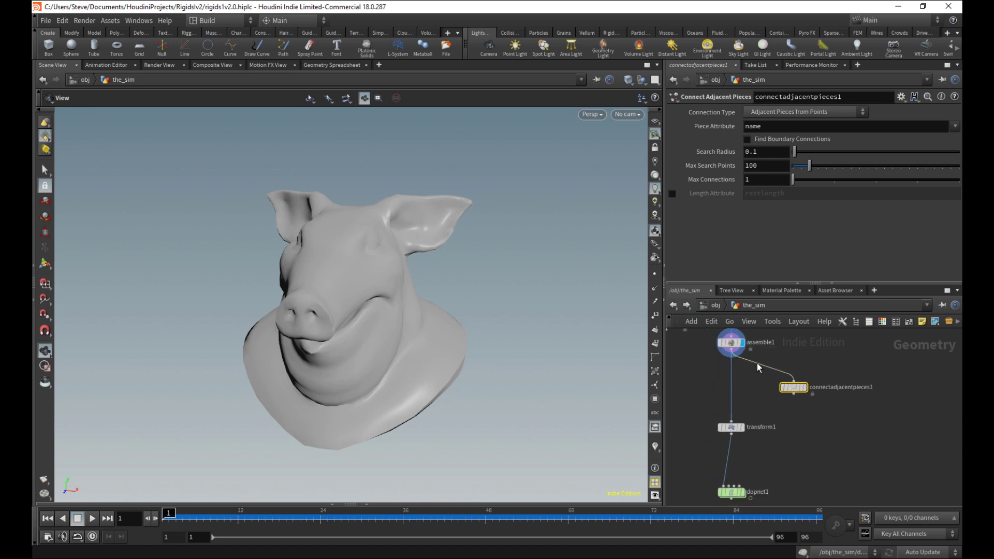
scroll(755, 438, up, 3)
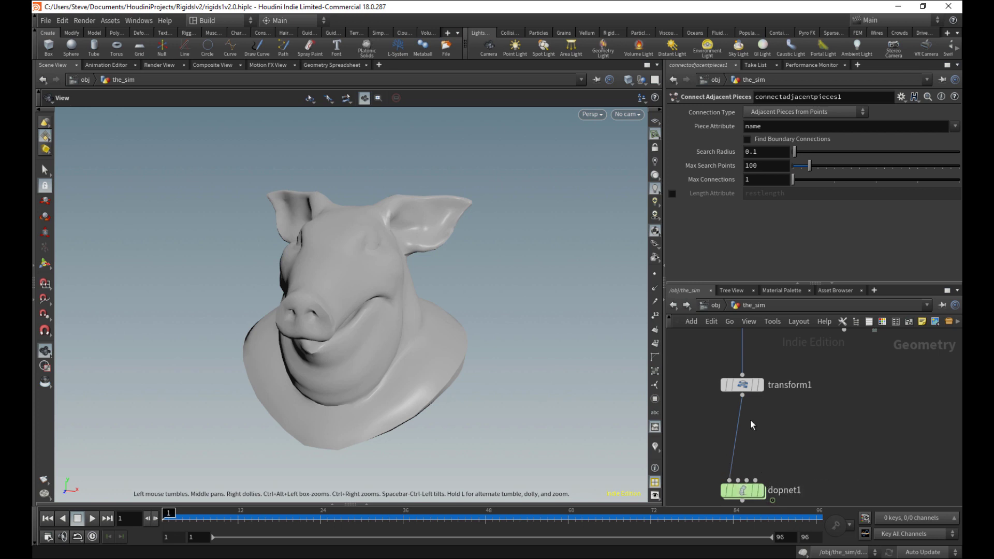
middle_drag(808, 402, 762, 495)
scroll(783, 469, down, 3)
drag(726, 475, 684, 461)
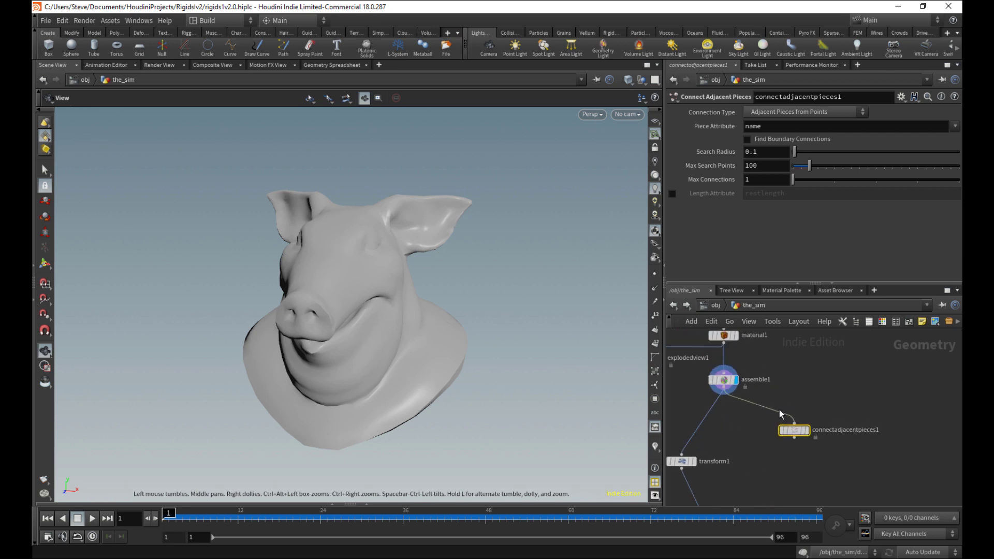
Step: Display connectadjacentpieces1 and set its Search Radius to 5.1
middle_drag(773, 455, 737, 477)
scroll(741, 477, up, 1)
scroll(771, 476, up, 2)
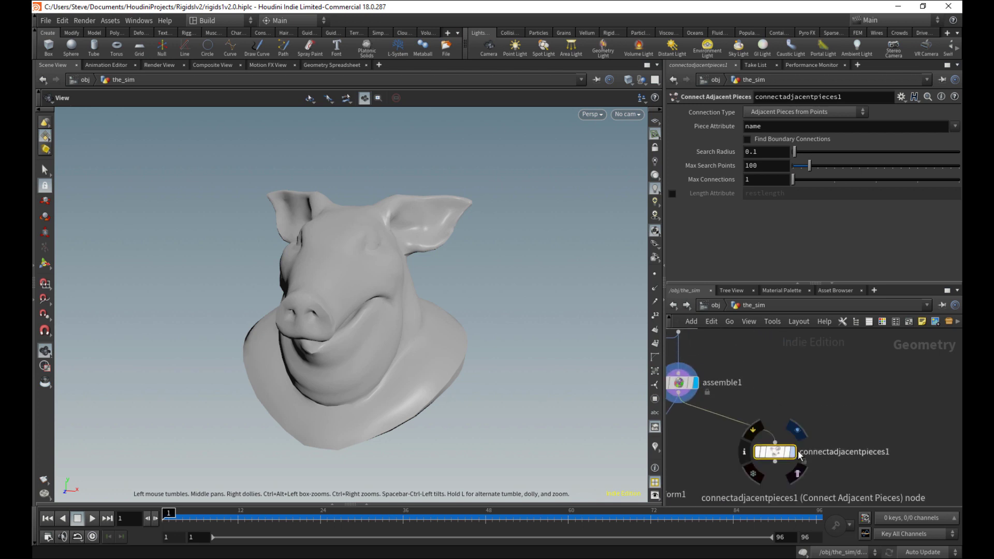
click(791, 452)
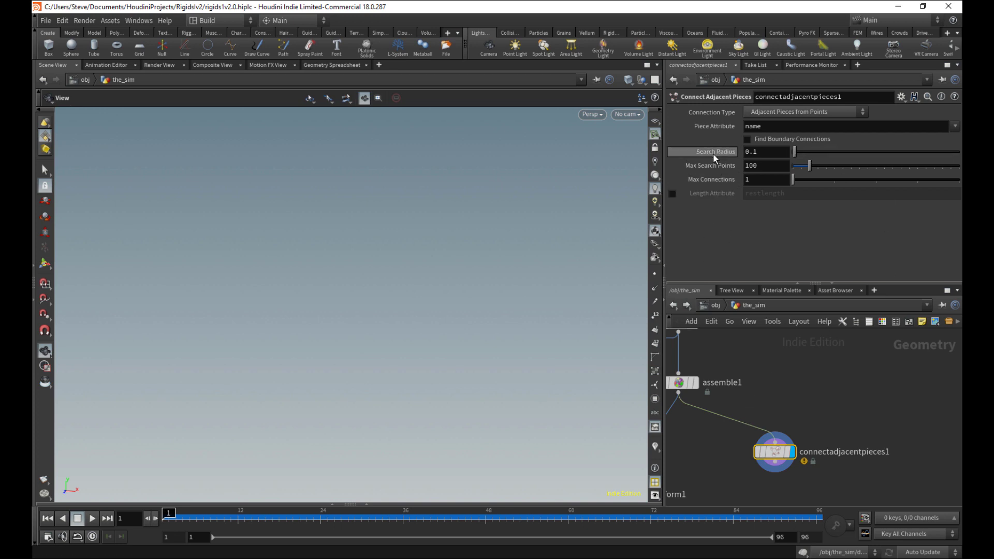
middle_drag(716, 154, 750, 141)
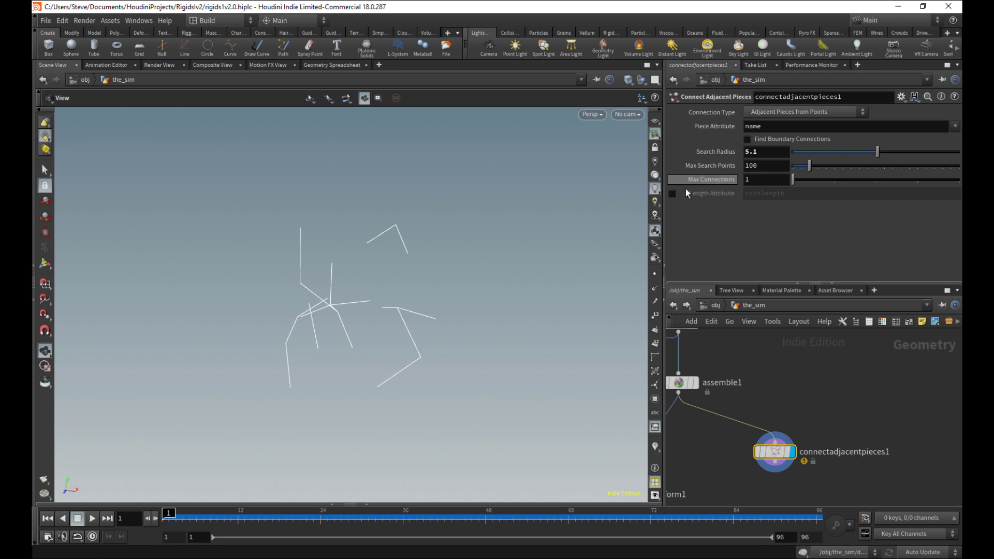
Step: Template assemble1 and examine how the connection lines run through the pig head's wireframe
drag(550, 251, 556, 273)
middle_drag(737, 380, 818, 411)
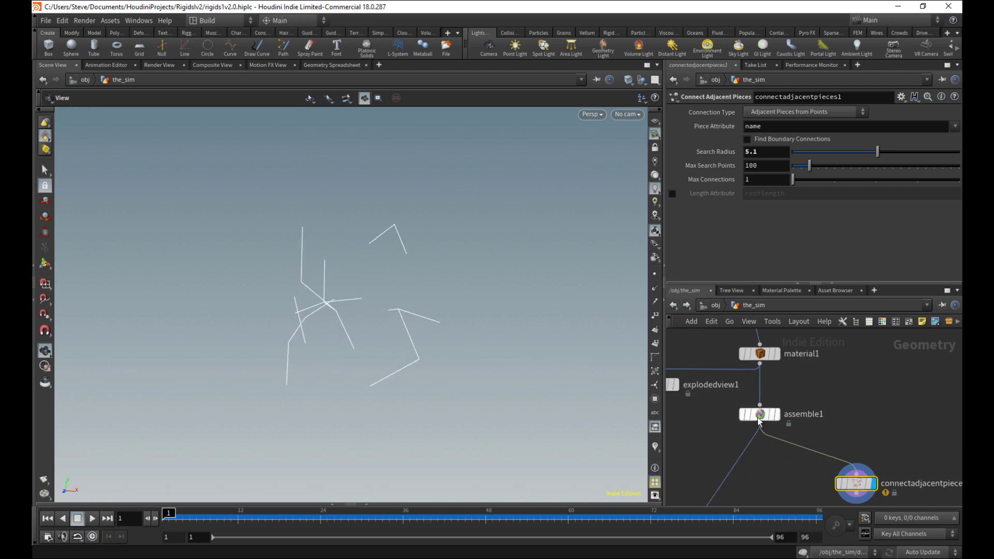
click(781, 437)
drag(412, 306, 433, 288)
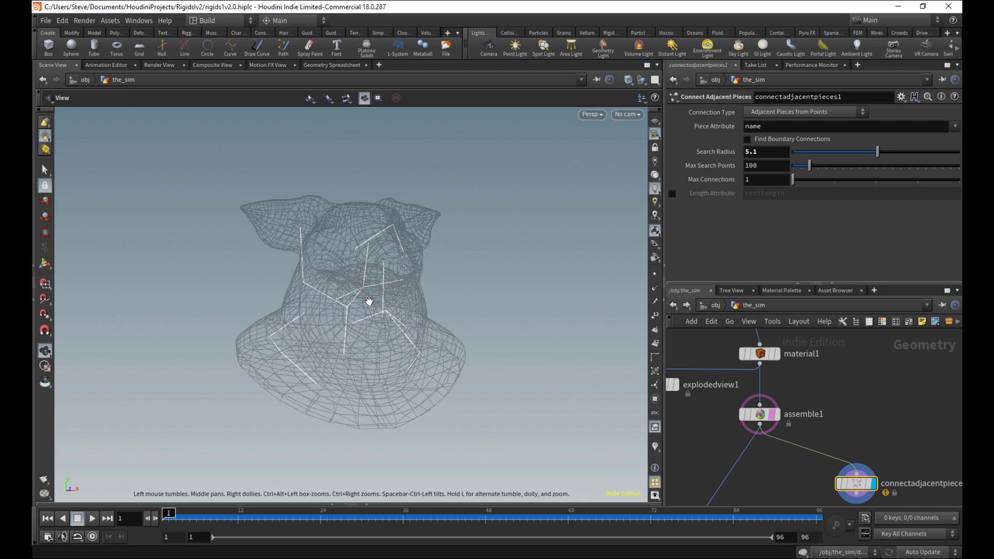
drag(378, 358, 398, 363)
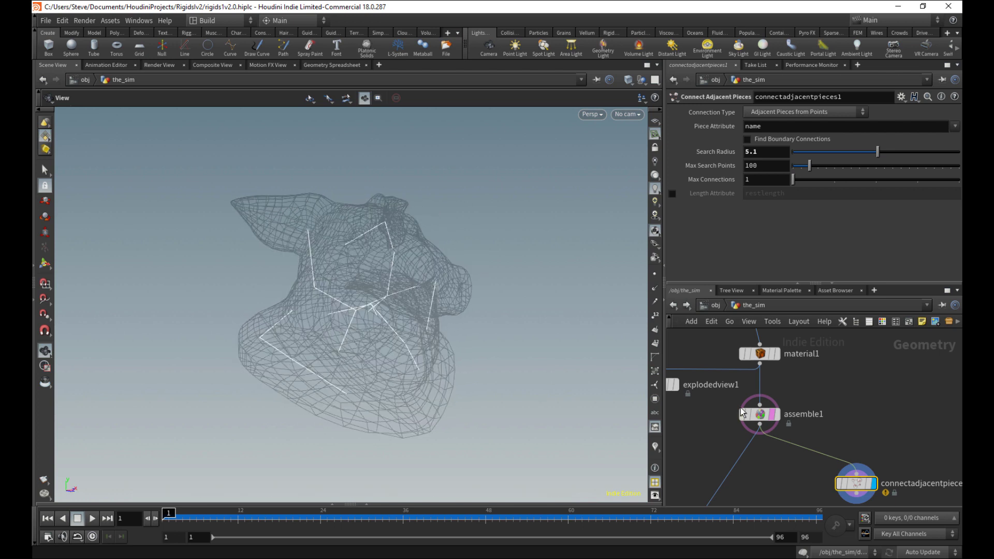
Step: Insert an Add node between assemble1 and connectadjacentpieces1 and display it
middle_drag(825, 427, 757, 357)
drag(791, 429, 793, 452)
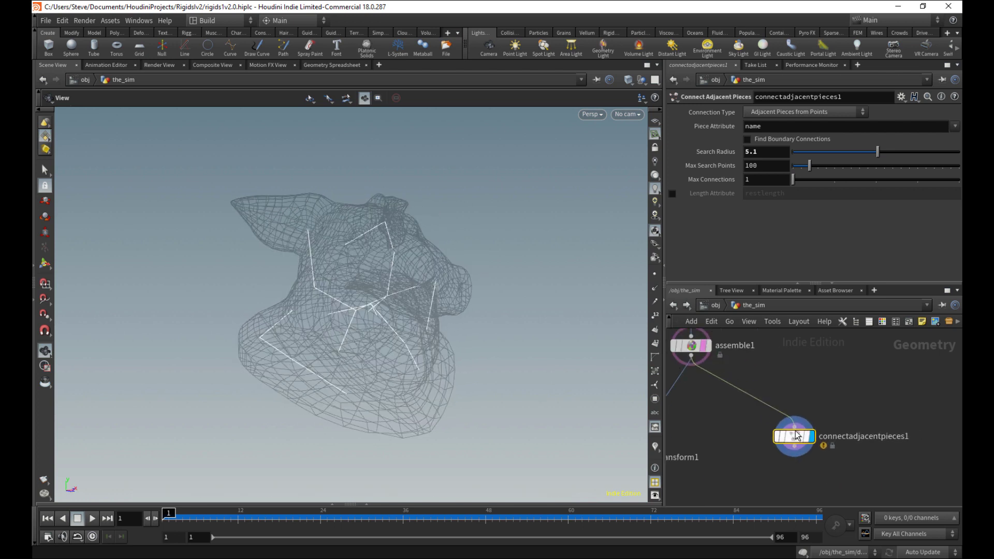
key(Tab)
text(add)
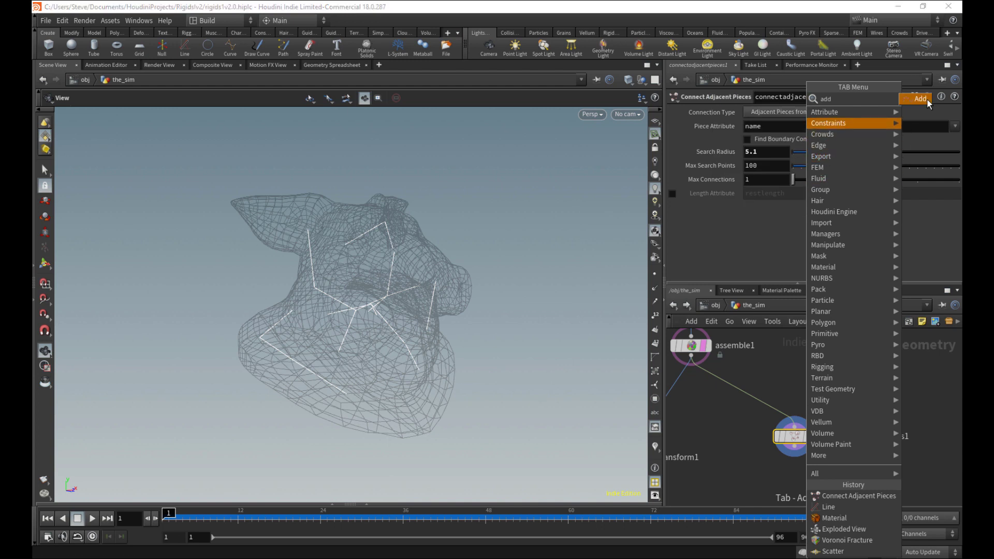
key(Return)
click(766, 399)
drag(766, 399, 798, 396)
click(812, 394)
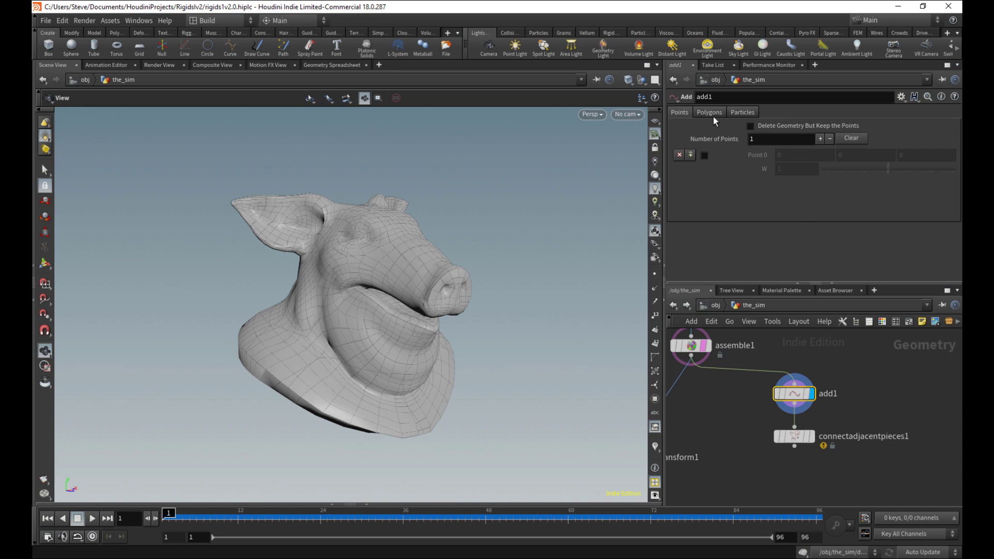
Step: Set add1 to delete the geometry but keep the points, and show point markers in the viewport
click(782, 126)
click(656, 275)
drag(515, 275, 425, 306)
Step: Compare add1's points with assemble1's template off and on, and display connectadjacentpieces1 over the templated wireframe
middle_drag(732, 399, 765, 423)
click(737, 370)
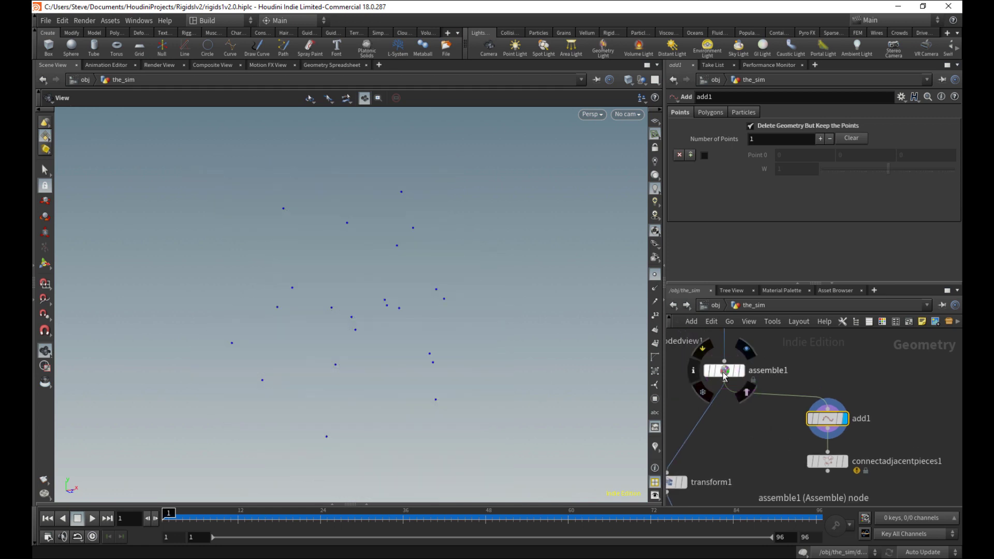
middle_click(724, 371)
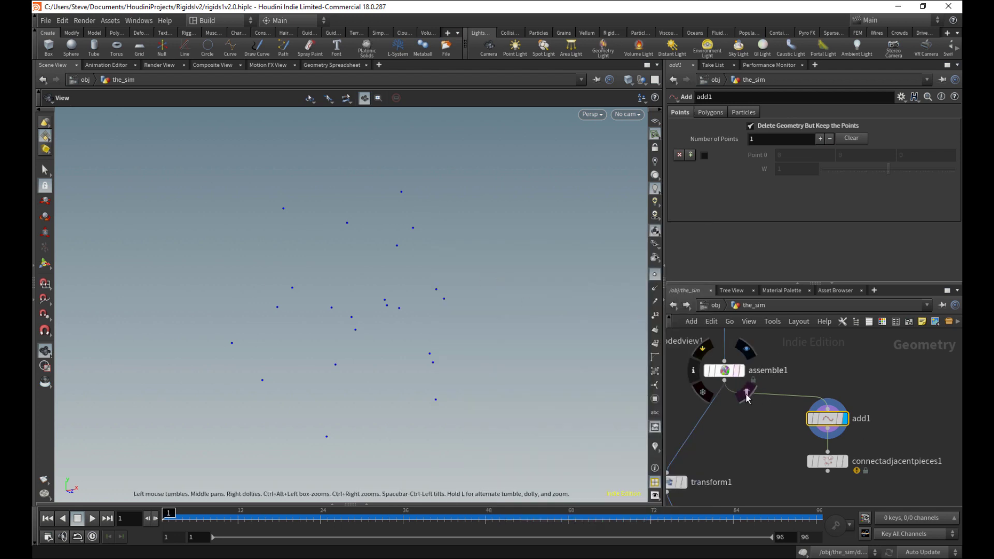
click(747, 392)
drag(415, 297, 295, 207)
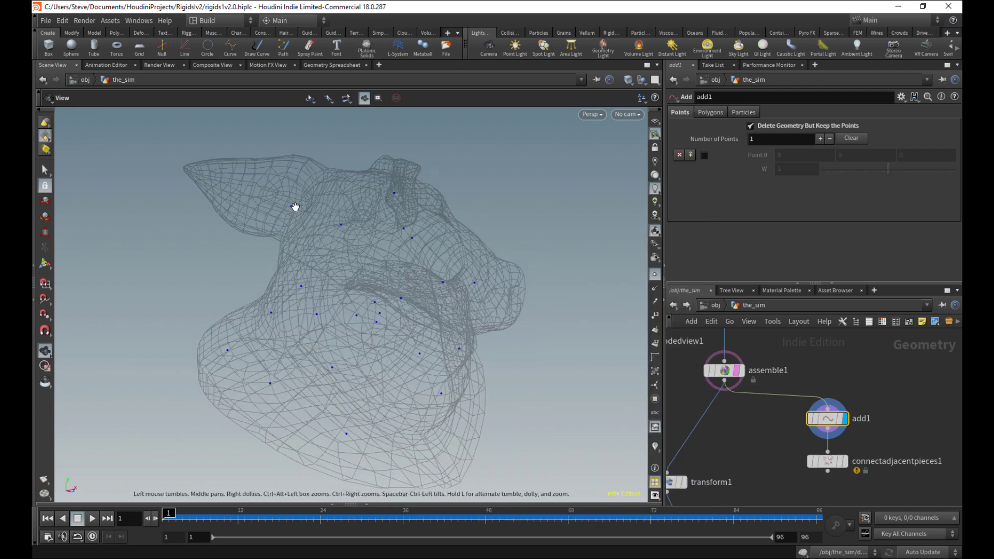
drag(418, 233, 477, 348)
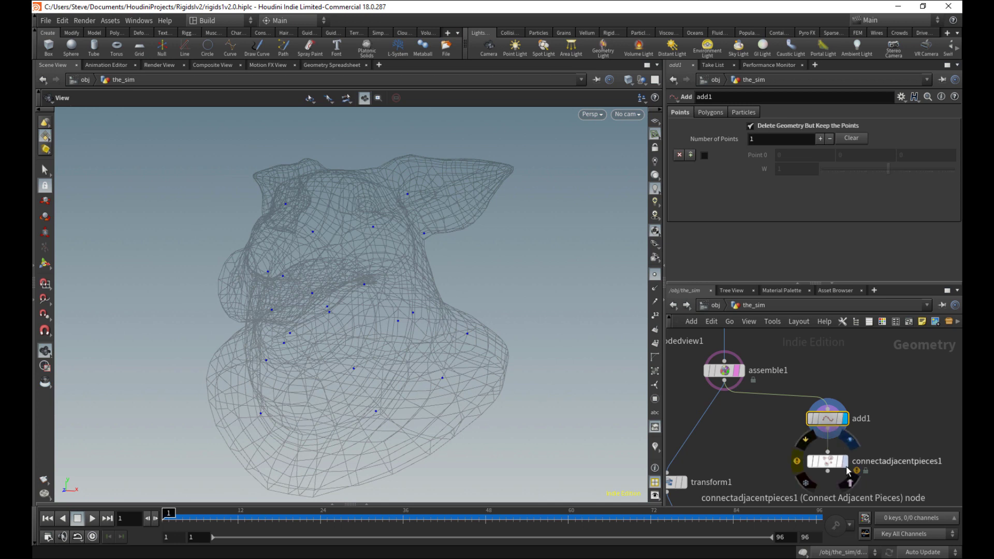
click(846, 461)
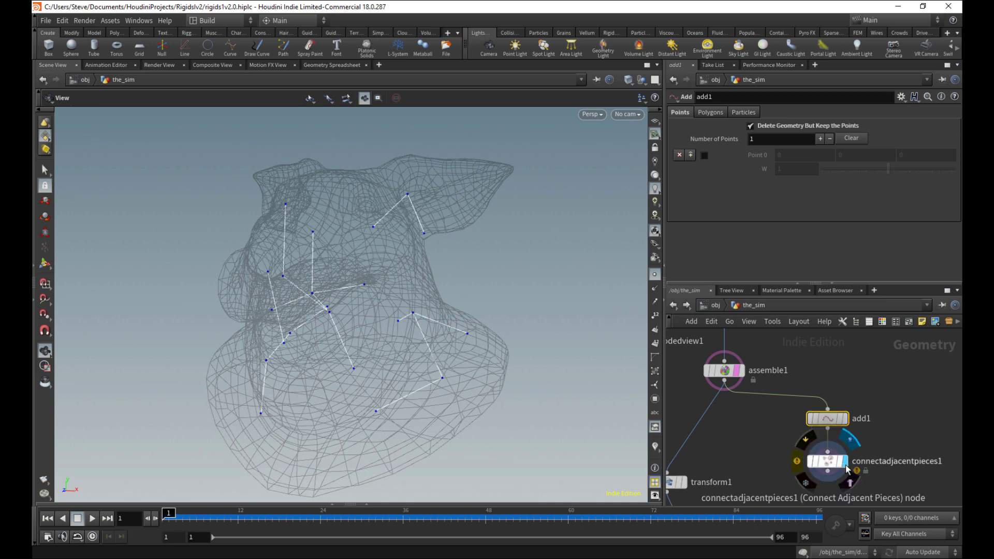
Step: Turn off assemble1's template and examine connectadjacentpieces1's connection lines and node information
drag(429, 359, 458, 369)
drag(325, 283, 422, 291)
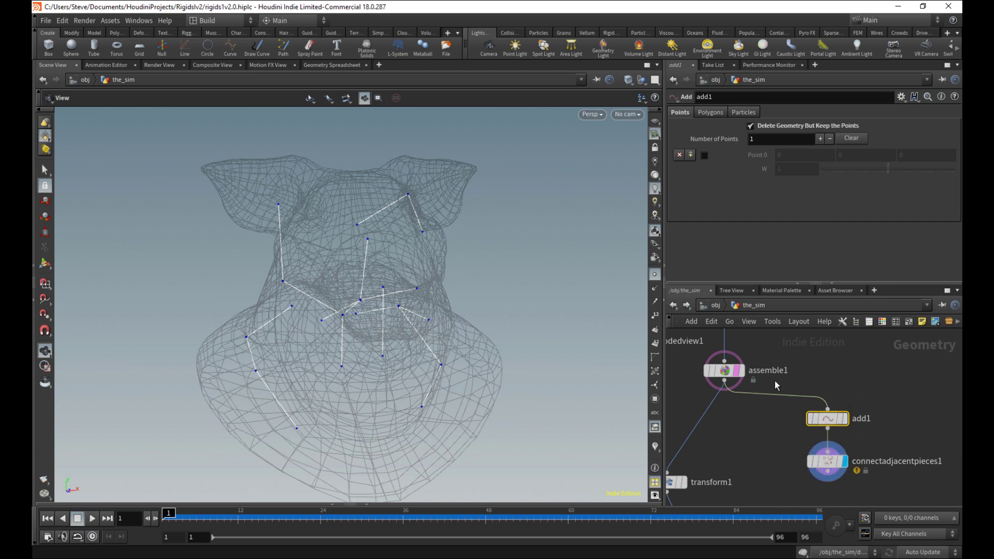
click(744, 392)
click(840, 469)
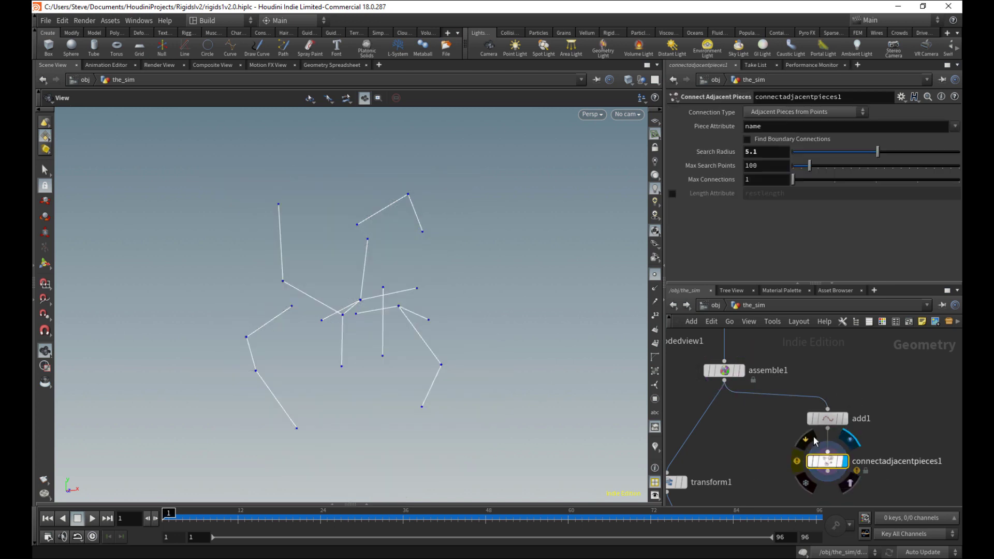
middle_click(833, 468)
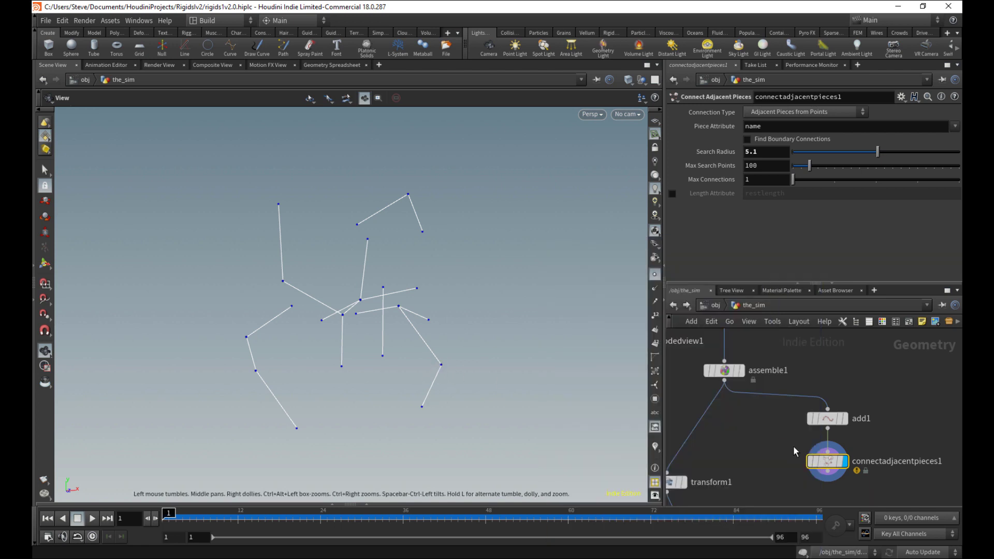
middle_click(825, 458)
drag(272, 405, 328, 399)
right_drag(328, 399, 333, 388)
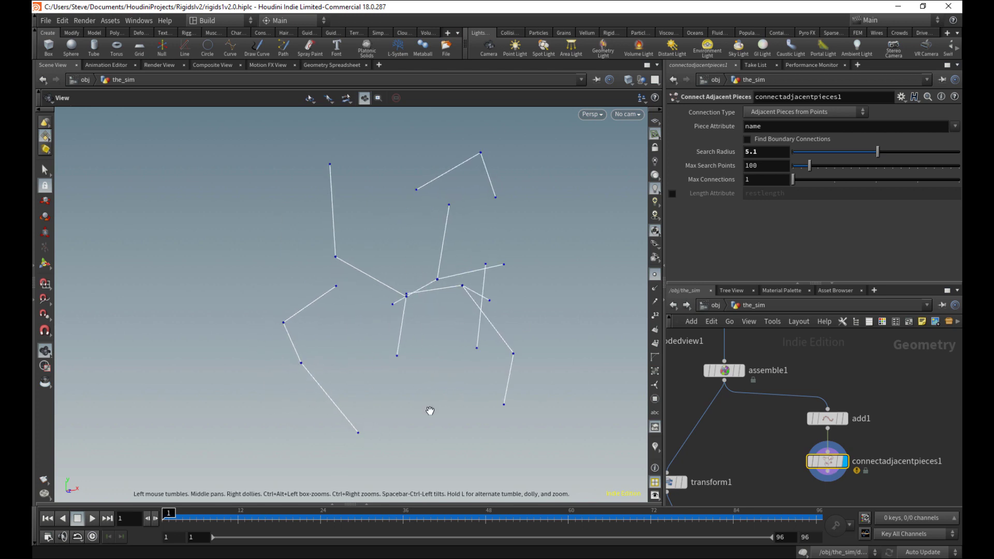
Step: Check the point name attribute of connectadjacentpieces1 in the Geometry Spreadsheet
click(366, 504)
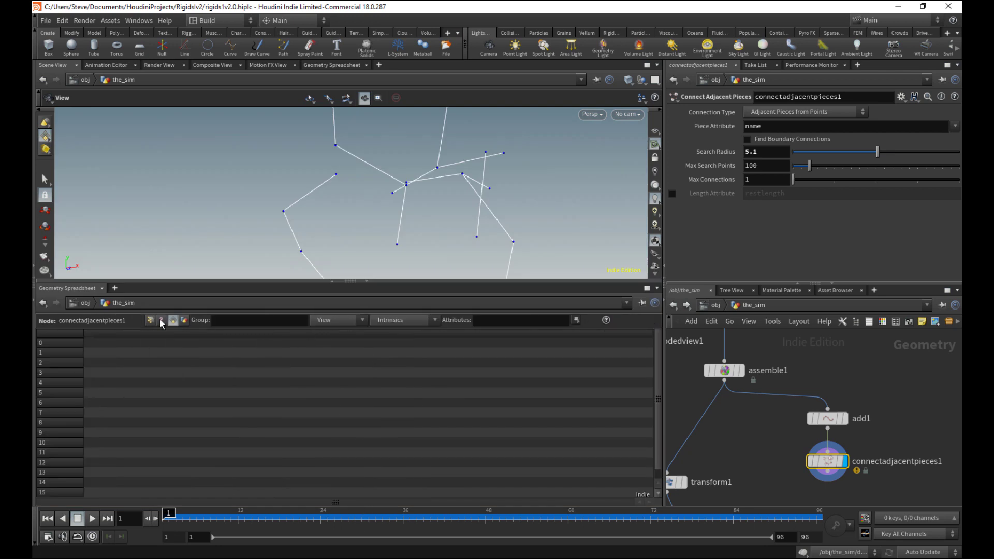
click(151, 322)
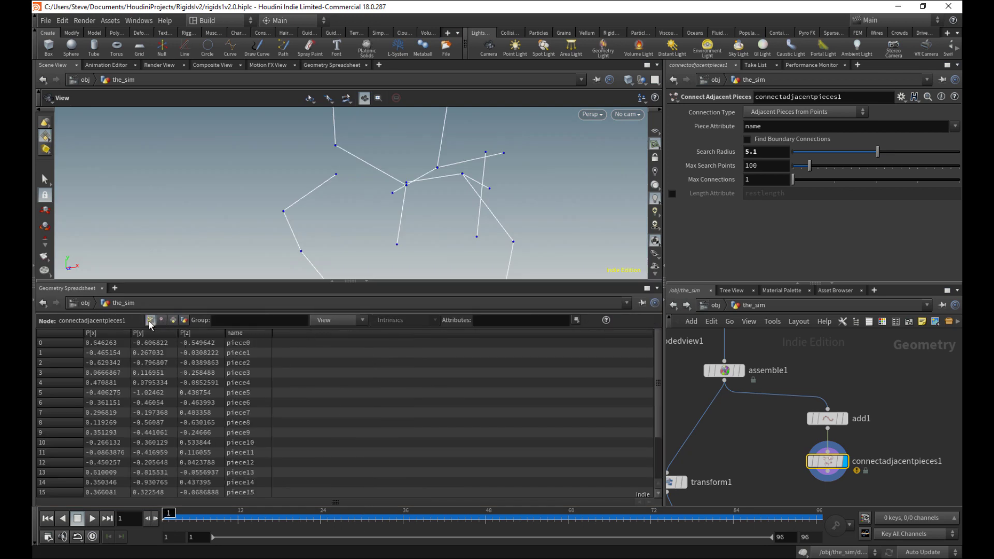
click(248, 334)
click(367, 281)
Step: Isolate the lowest connection line, primitive 5, using a Blast node with Delete Non Selected enabled
key(s)
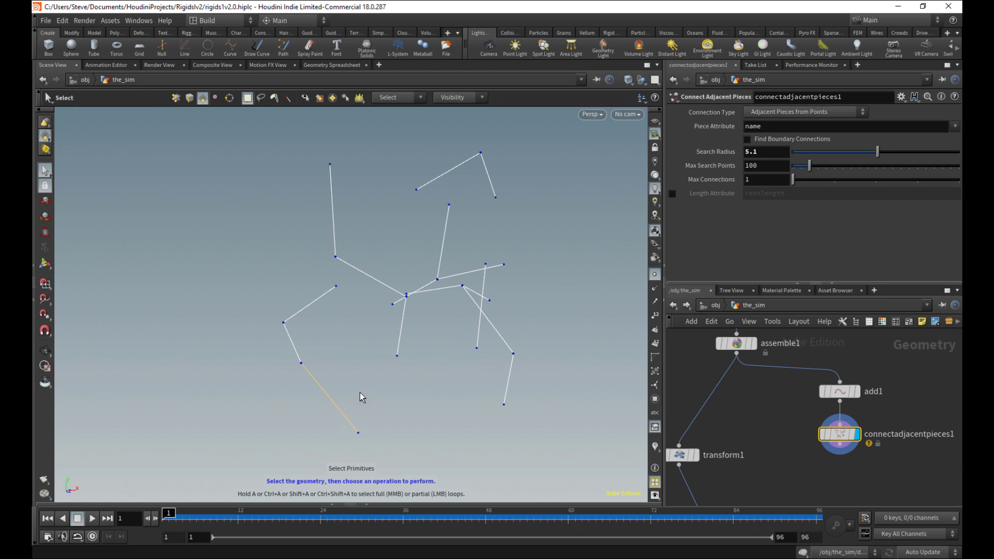
key(Delete)
click(782, 151)
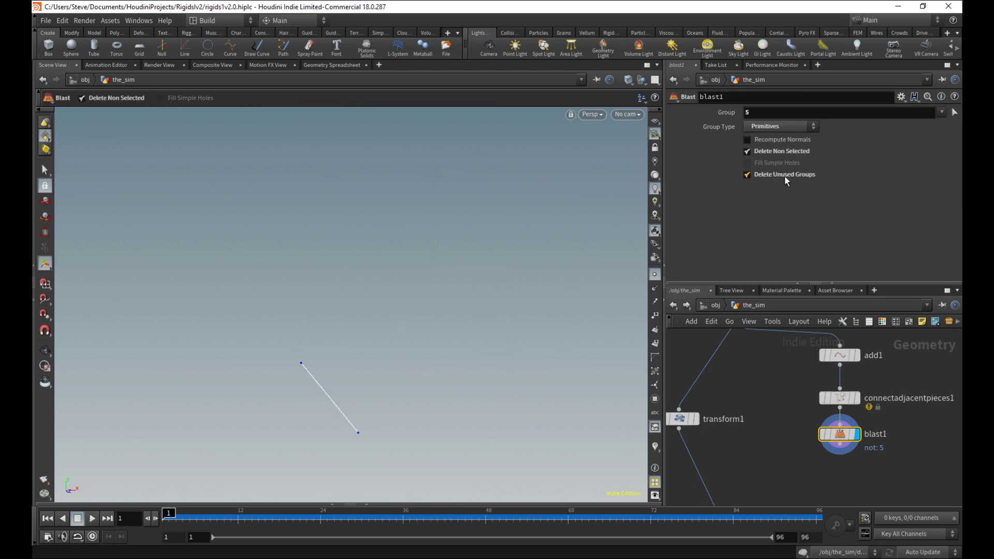
Step: Inspect blast1's node information and read its points' name values in the Geometry Spreadsheet
middle_click(854, 437)
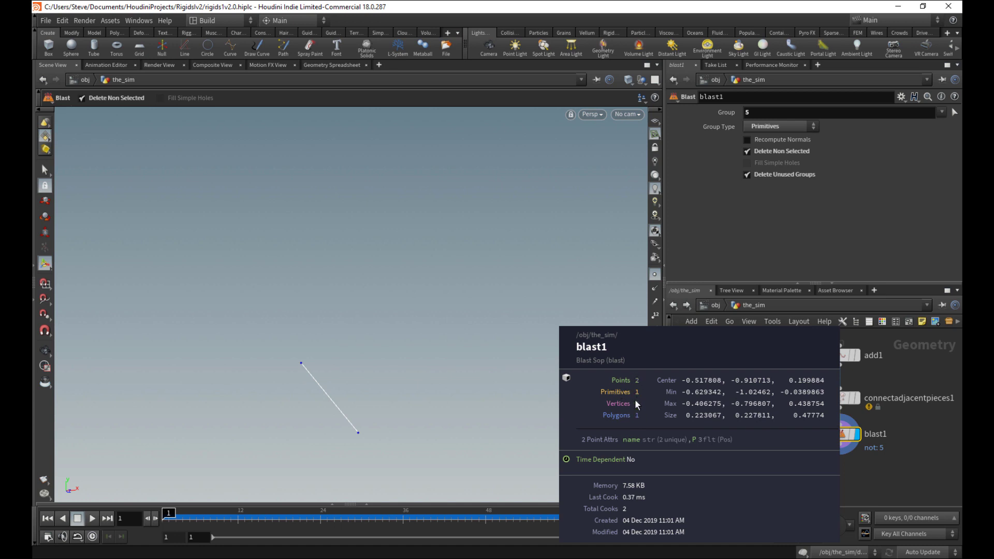
click(331, 66)
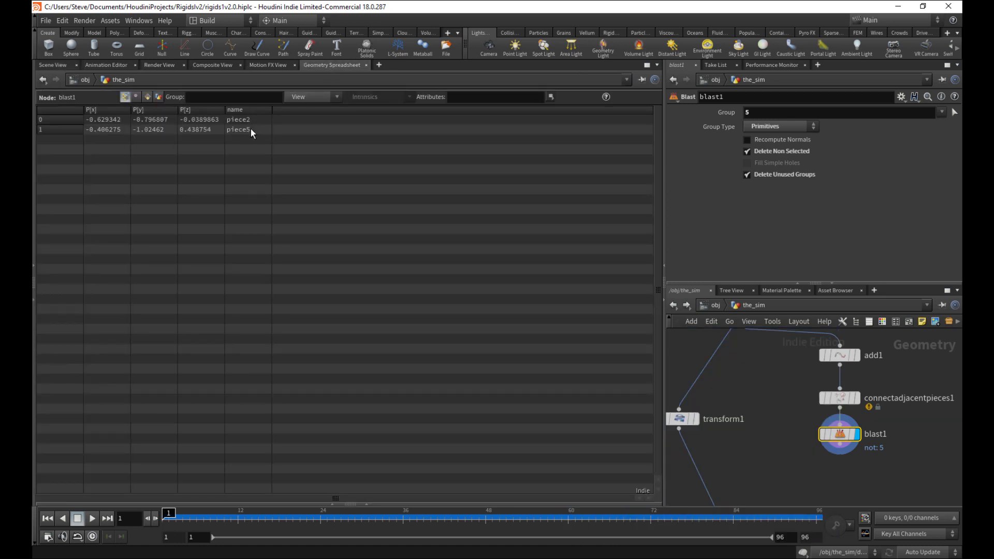
click(53, 65)
Step: Display assemble1, branch a second Blast node off its output, and display the new node
scroll(746, 461, up, 2)
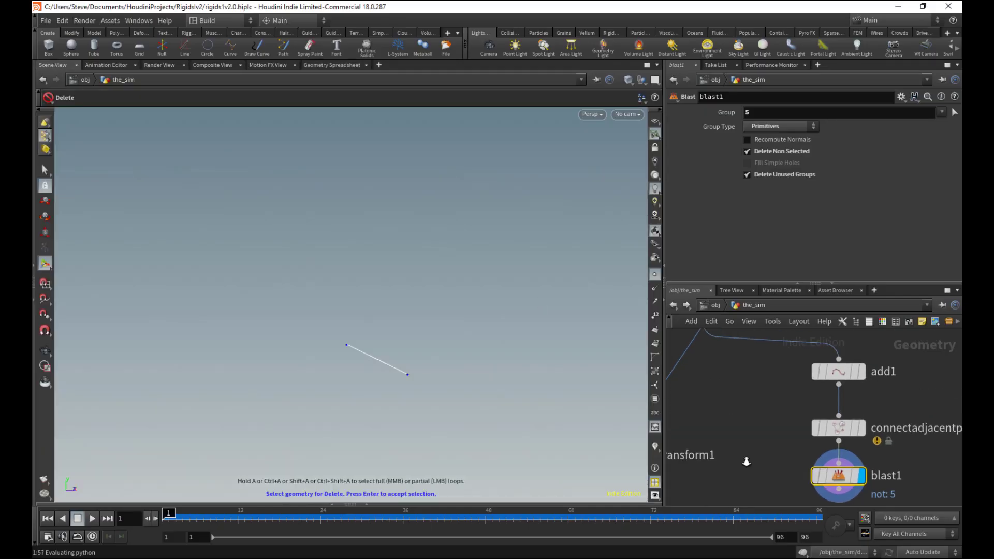
scroll(746, 461, down, 2)
click(720, 368)
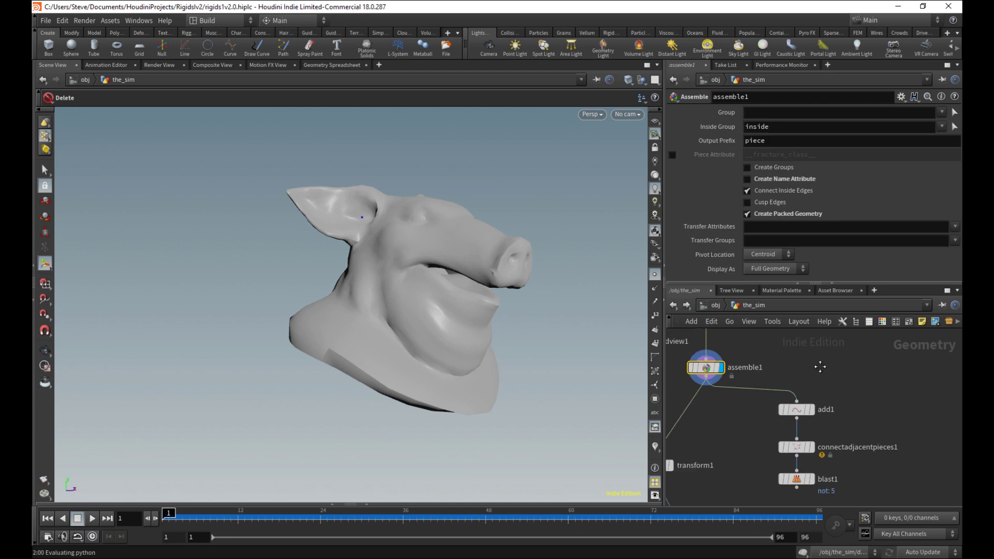
middle_drag(820, 367, 837, 365)
key(Tab)
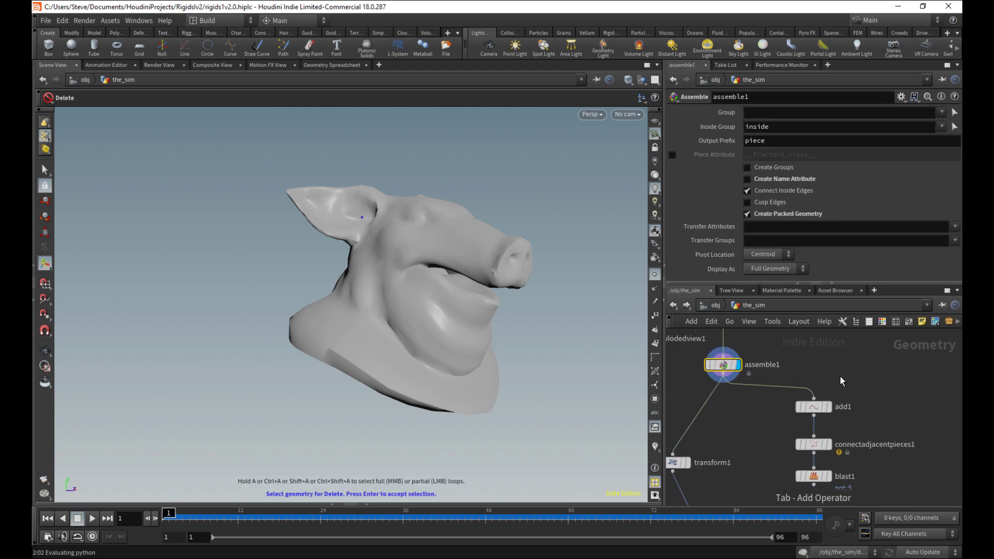
key(Escape)
key(Tab)
text(bla)
key(Return)
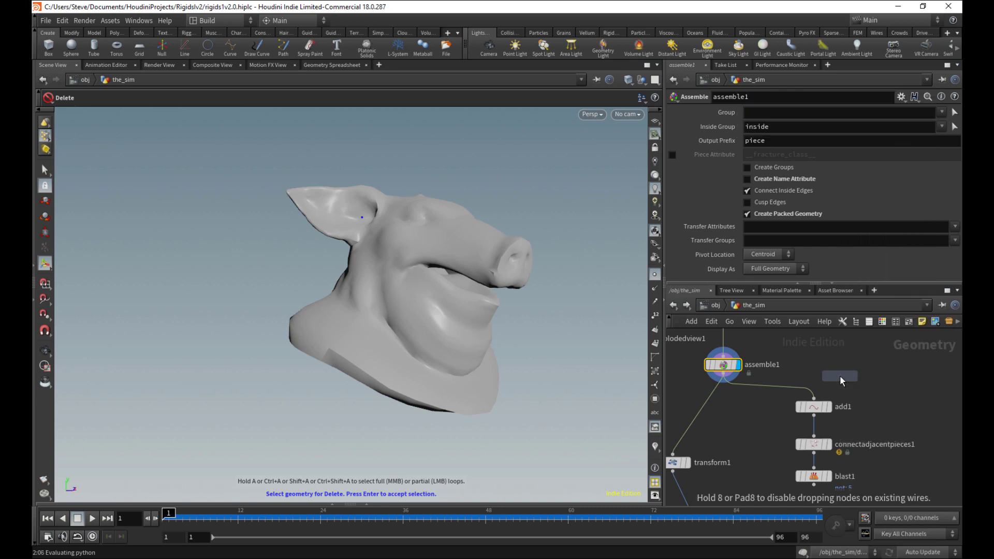
click(895, 403)
click(897, 392)
click(897, 392)
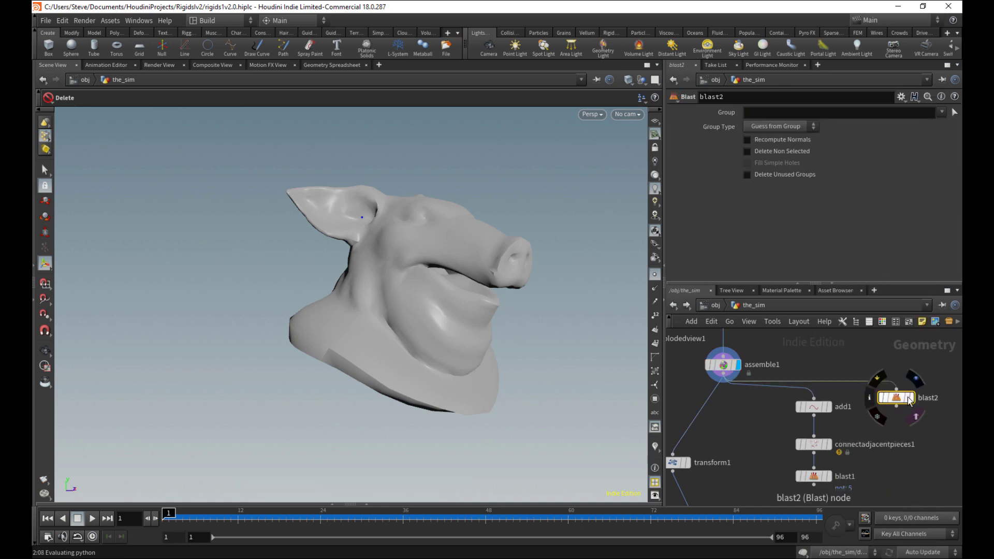
click(910, 398)
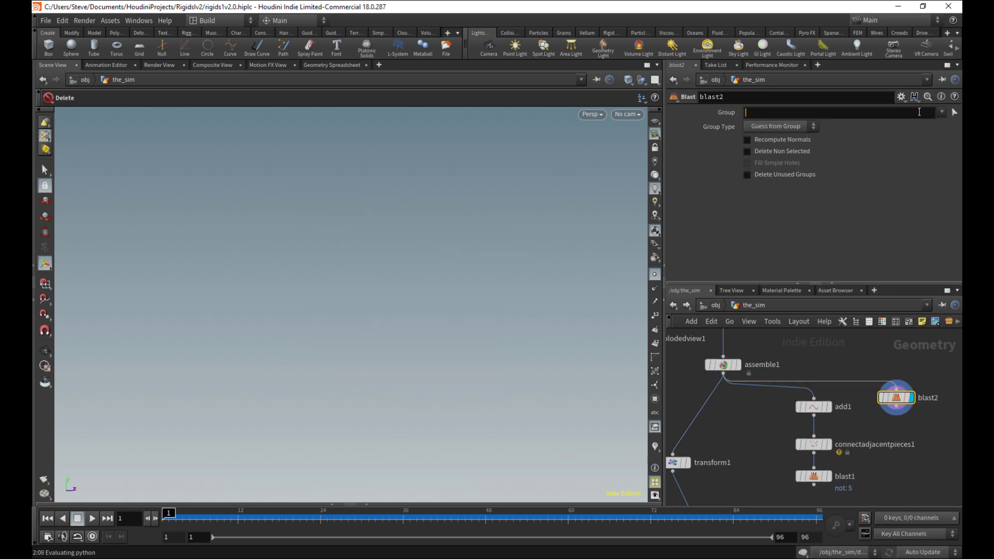
click(920, 112)
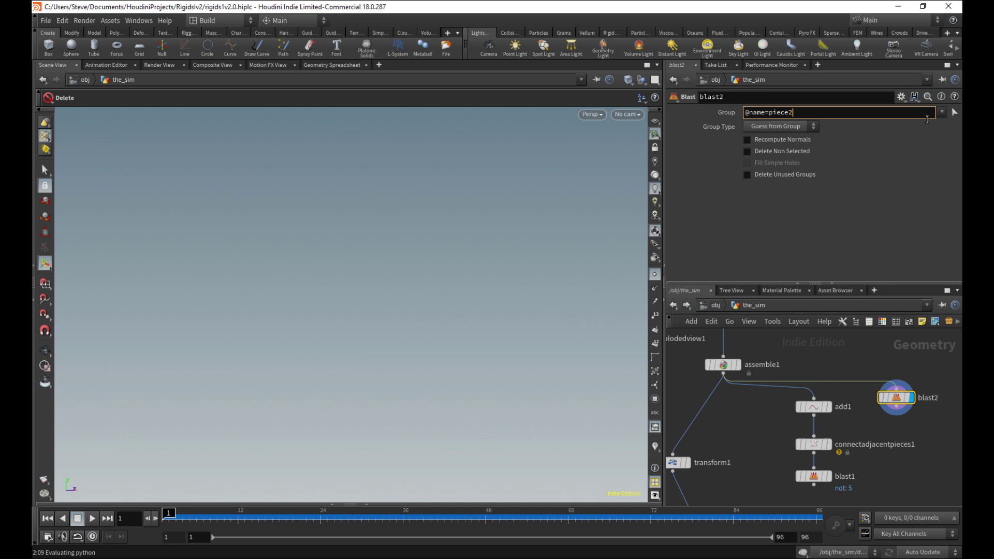
key(ctrl+a)
key(ctrl+c)
key(End)
key(ctrl+v)
text(5)
key(Return)
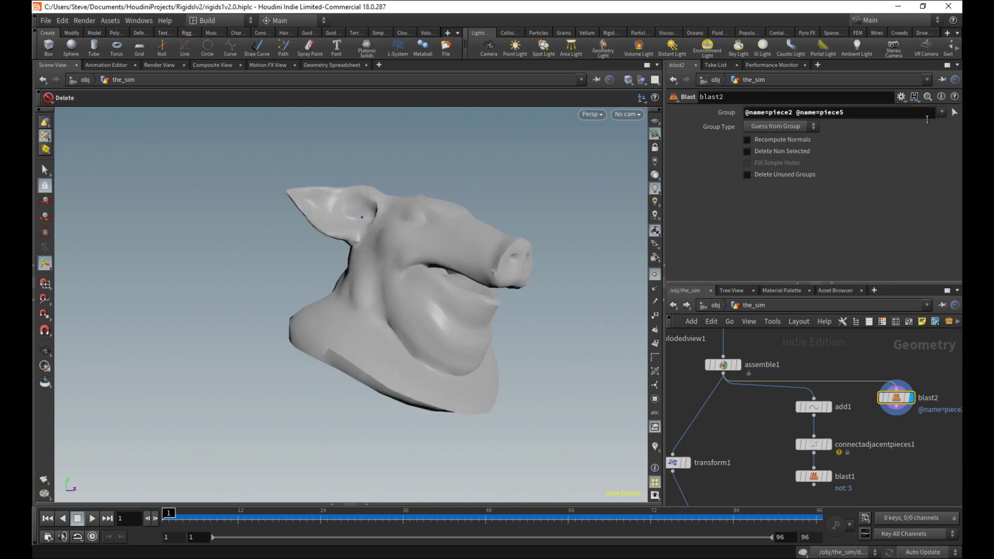
click(783, 127)
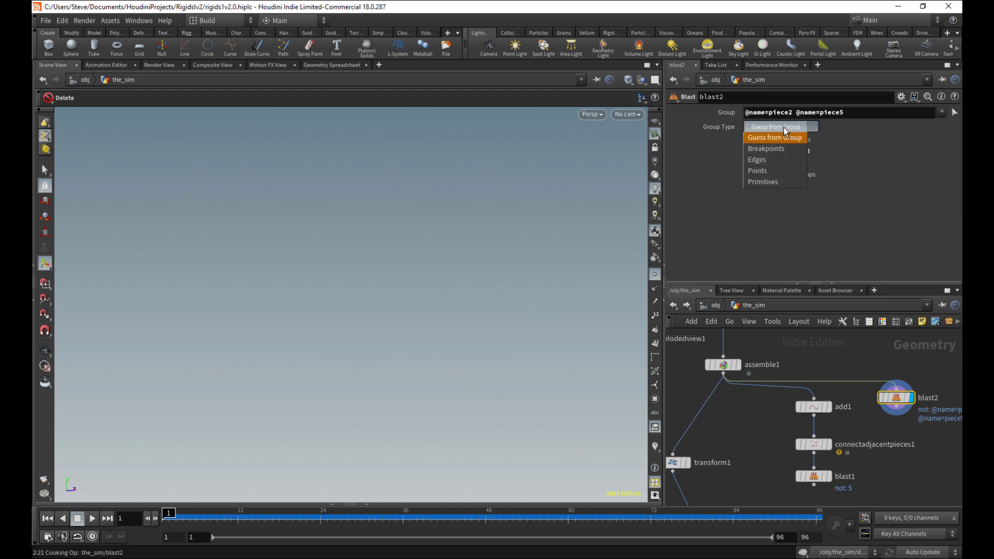
click(772, 163)
alt+drag(529, 374, 505, 397)
alt+right_drag(505, 397, 513, 376)
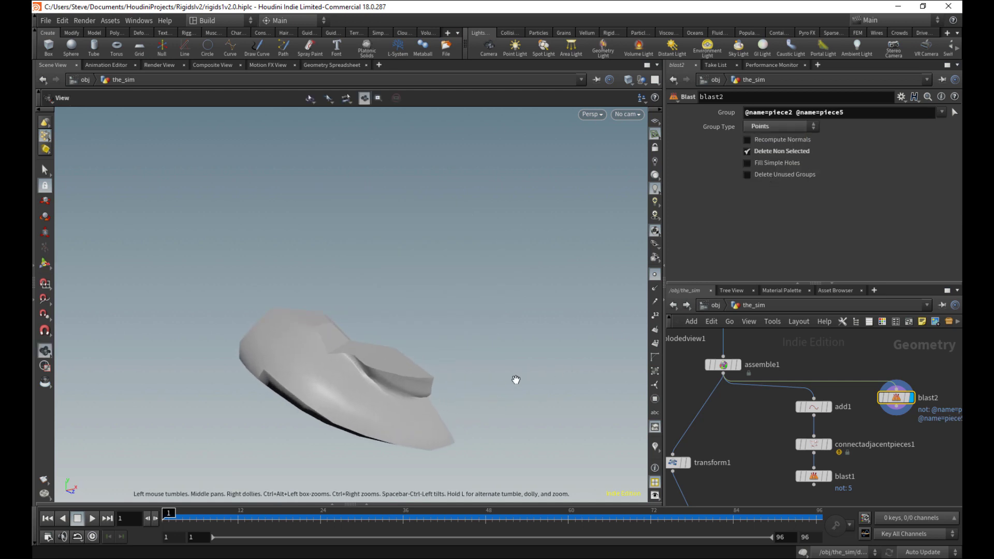
alt+middle_drag(513, 376, 521, 338)
key(s)
alt+drag(360, 342, 451, 328)
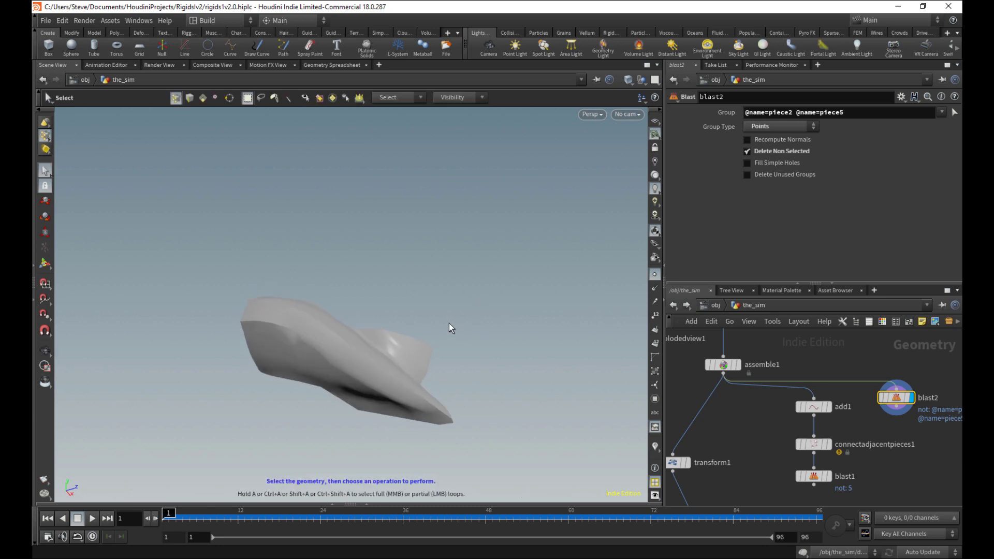
Step: Turn on the name visualizer and display blast1's isolated connection line
click(656, 447)
drag(922, 459, 885, 368)
mouse_move(896, 503)
middle_down()
mouse_move(869, 449)
mouse_move(914, 456)
middle_up()
drag(820, 405, 819, 405)
click(846, 414)
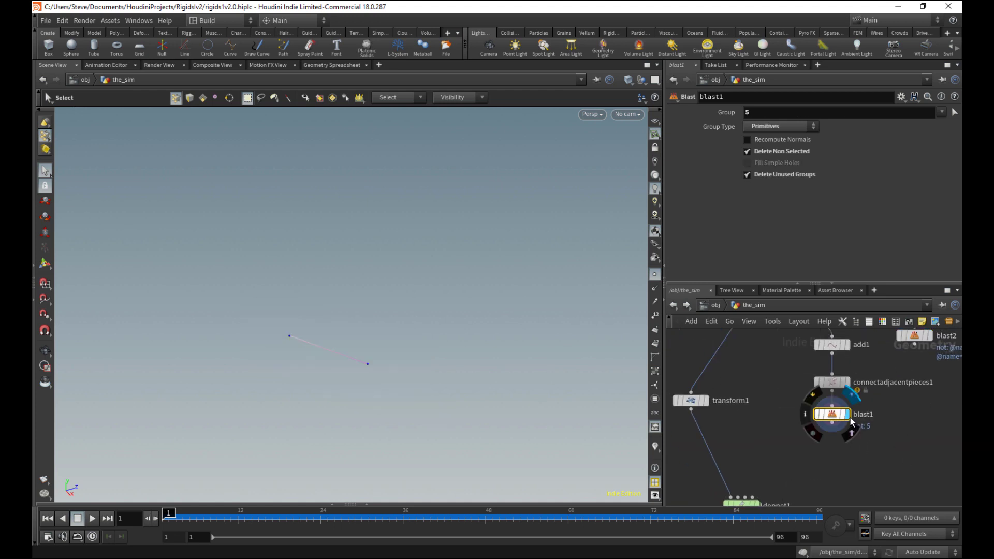
key(space)
key(s)
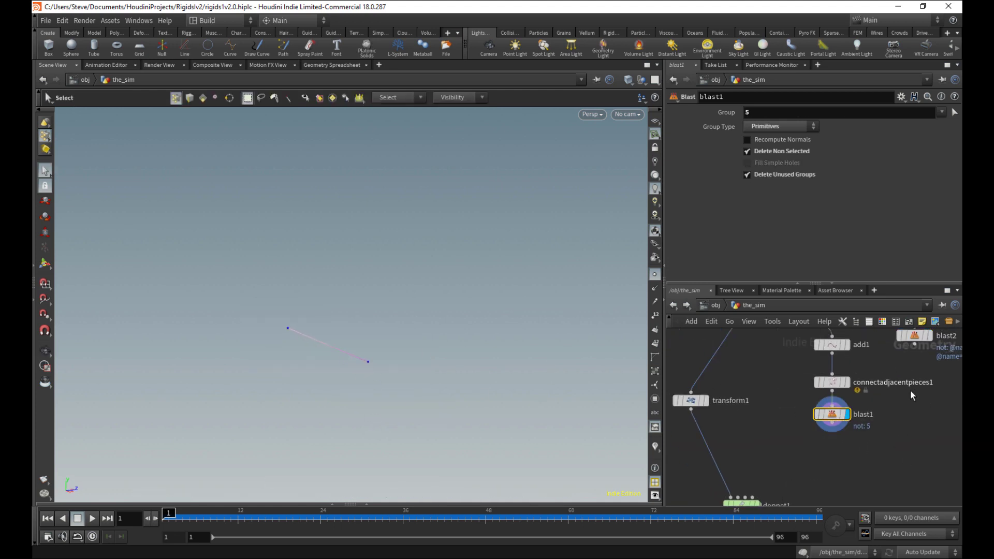
Step: Display blast2 and highlight its two pieces by the name attribute in the viewport's group list
middle_drag(945, 339, 904, 396)
click(887, 394)
click(873, 392)
key(Escape)
drag(518, 331, 506, 405)
key(s)
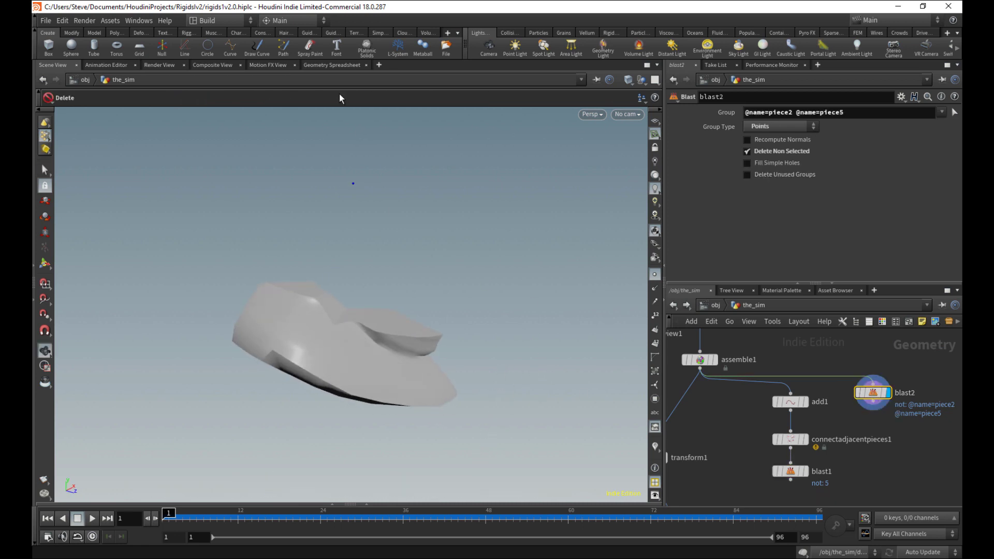
click(333, 98)
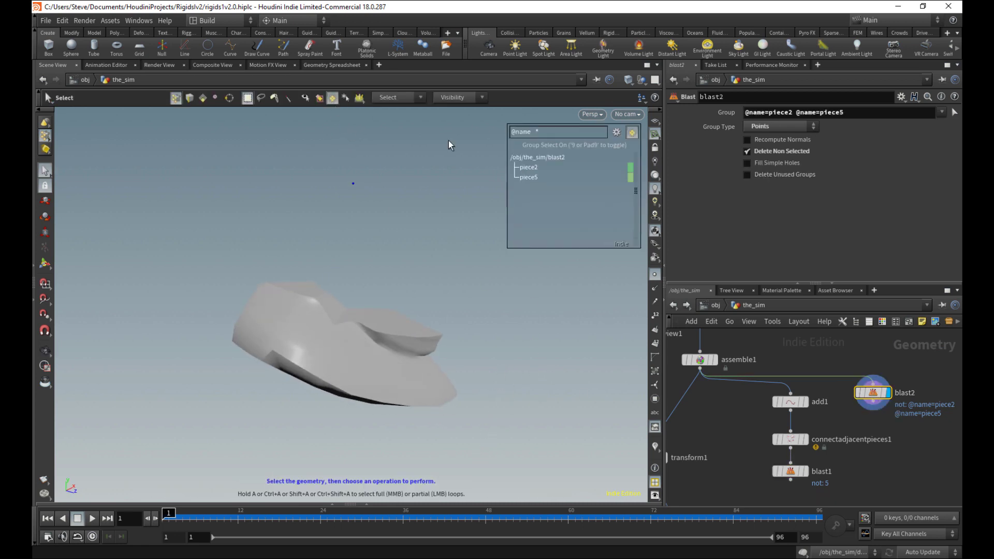
click(617, 133)
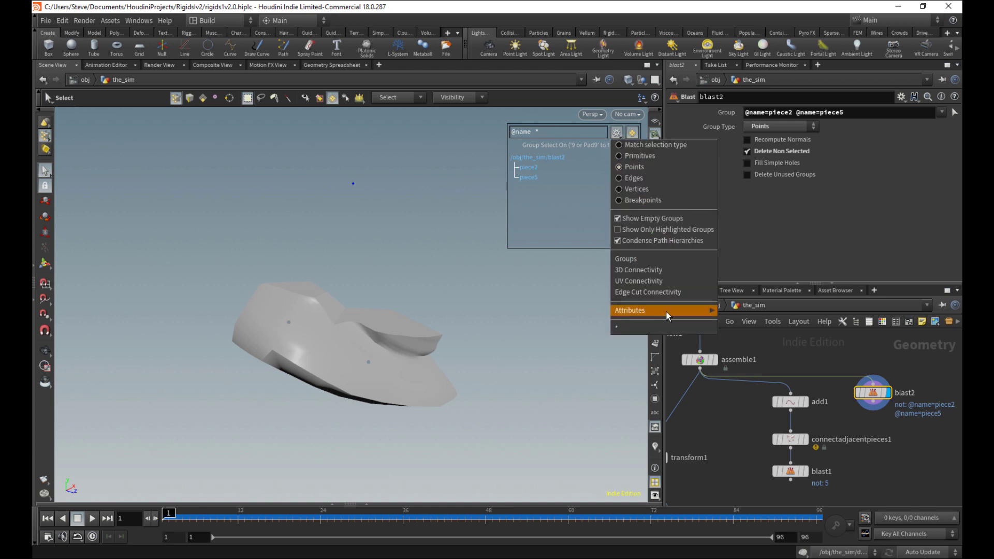
click(638, 146)
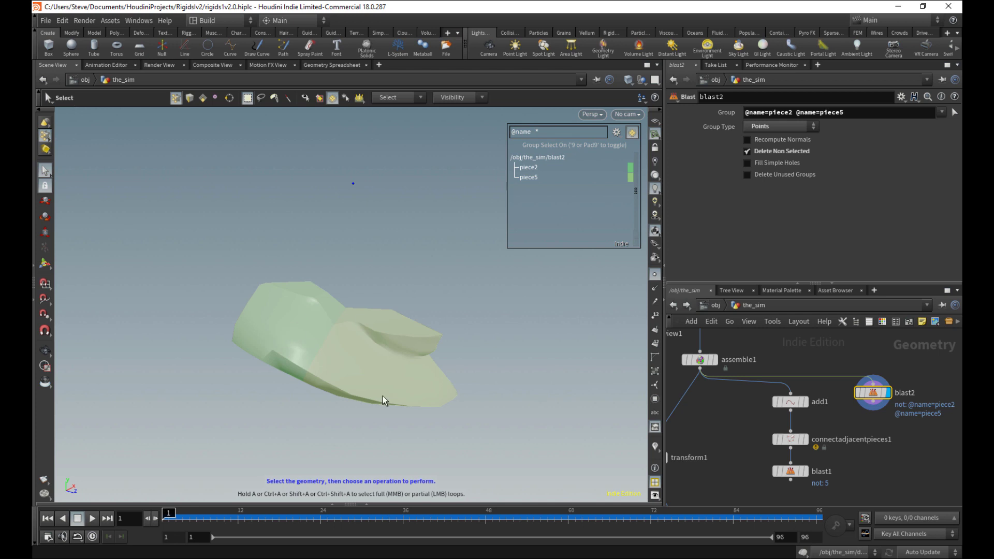
Step: View blast1's connection line together with blast2's pieces, and close the group list
alt+drag(383, 396, 435, 332)
middle_drag(841, 474, 860, 455)
click(810, 422)
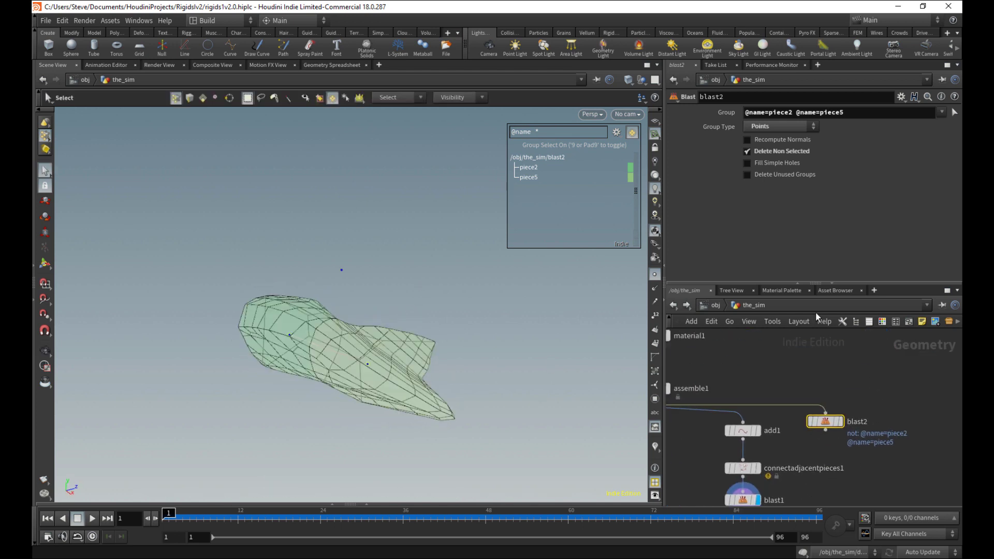
key(9)
Step: Delete the blast1 and blast2 nodes from the network
drag(862, 407, 839, 446)
middle_drag(833, 481, 849, 431)
key(Delete)
drag(723, 433, 823, 479)
key(Delete)
Step: Hide the point markers in the viewport and turn off the name visualizer
middle_drag(766, 463, 832, 439)
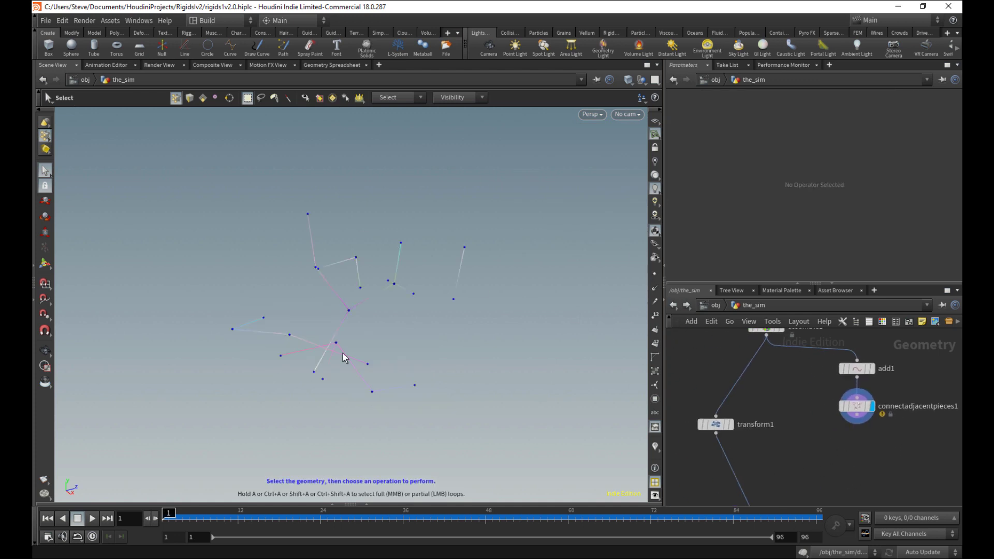
key(Escape)
drag(440, 328, 404, 352)
key(Delete)
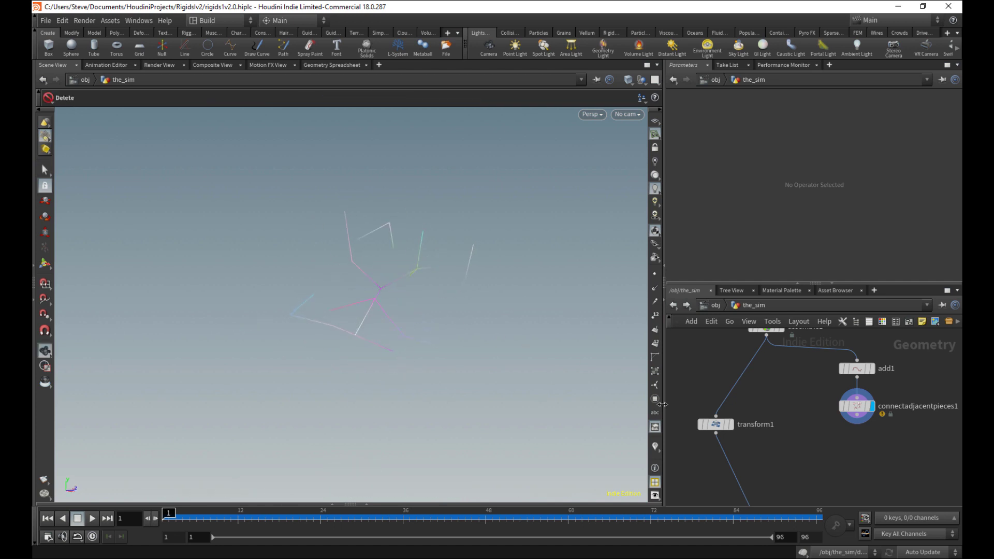
click(655, 447)
click(659, 434)
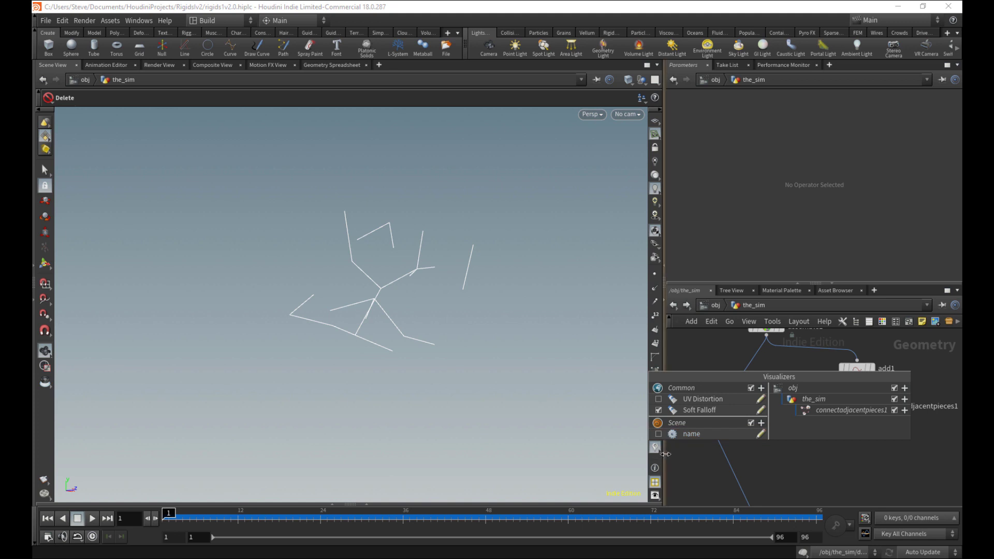
key(Escape)
Step: Template assemble1 around the connection lines and open connectadjacentpieces1's parameters to examine Max Connections
middle_drag(447, 269, 444, 319)
alt+drag(444, 320, 468, 326)
alt+drag(322, 329, 316, 339)
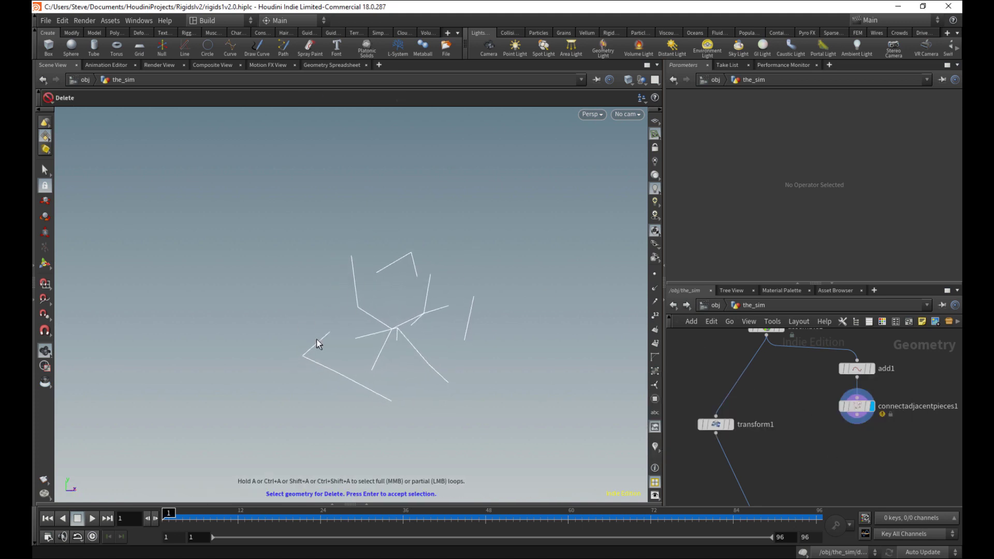
middle_drag(797, 408, 776, 439)
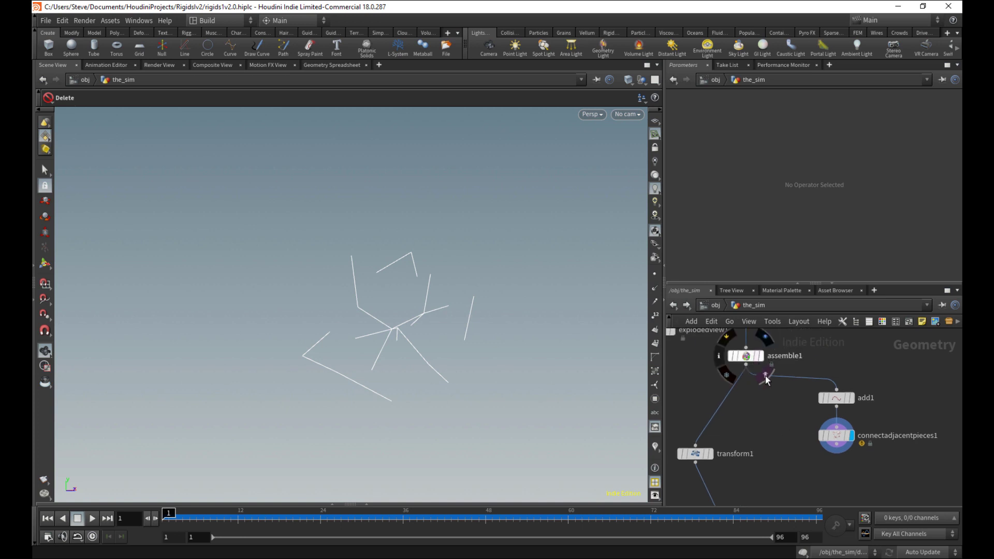
click(761, 378)
alt+drag(456, 357, 498, 412)
key(Escape)
drag(822, 446, 824, 443)
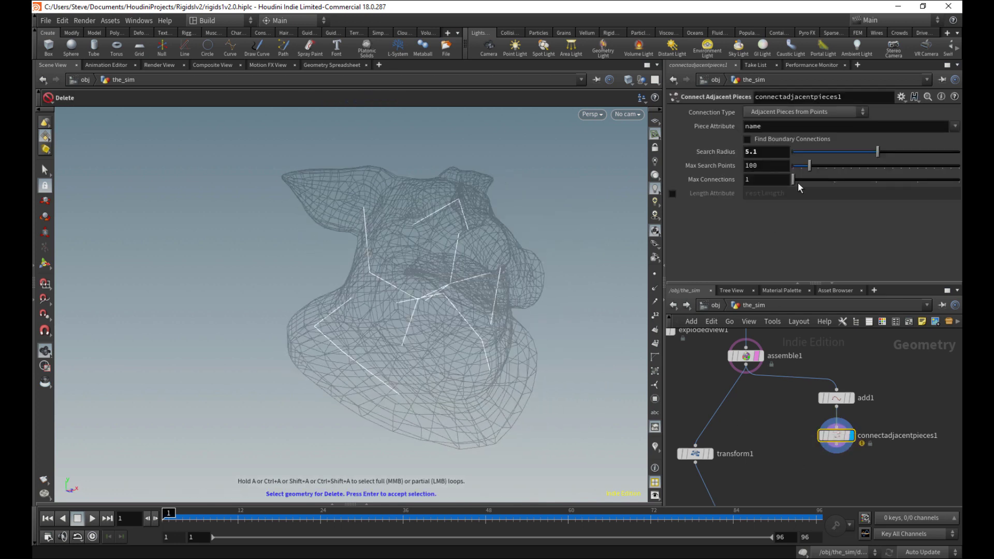
mouse_move(794, 179)
mouse_down()
mouse_move(824, 186)
mouse_move(806, 182)
mouse_up()
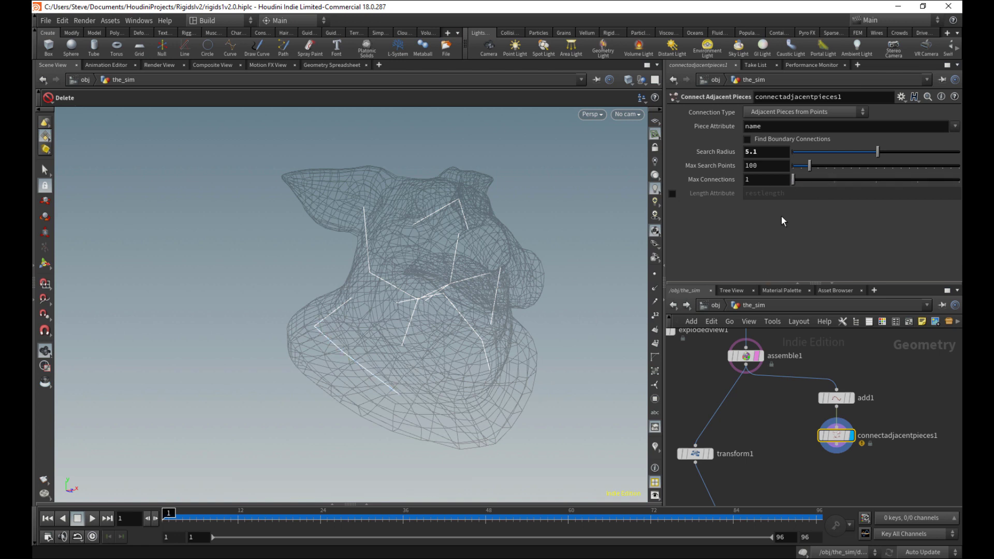
Step: Set the Max Connections of connectadjacentpieces1 to 4, after trying 5, and view the connection lines inside the pig head
drag(813, 184, 959, 180)
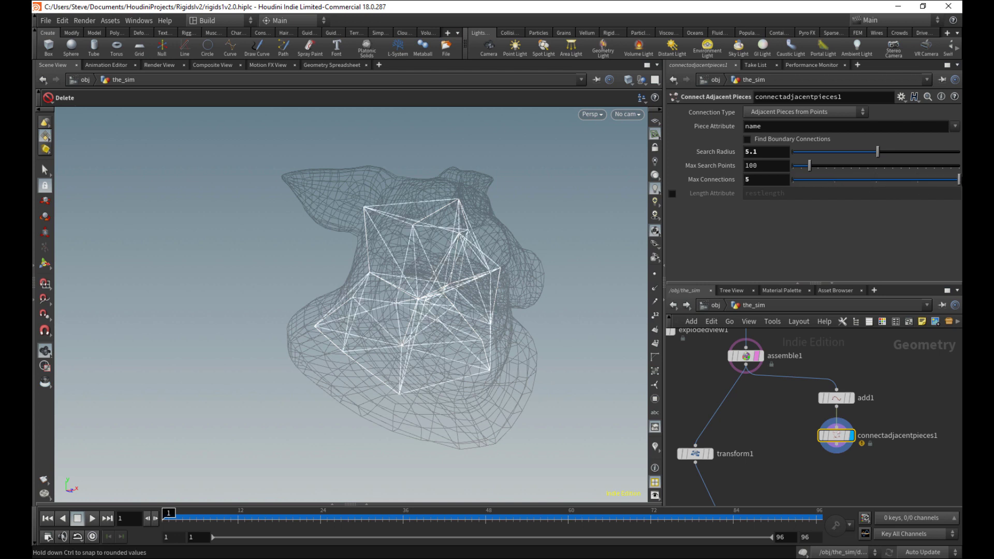
middle_drag(716, 179, 811, 203)
key(ctrl+z)
click(918, 179)
alt+drag(457, 298, 419, 293)
right_drag(420, 292, 537, 315)
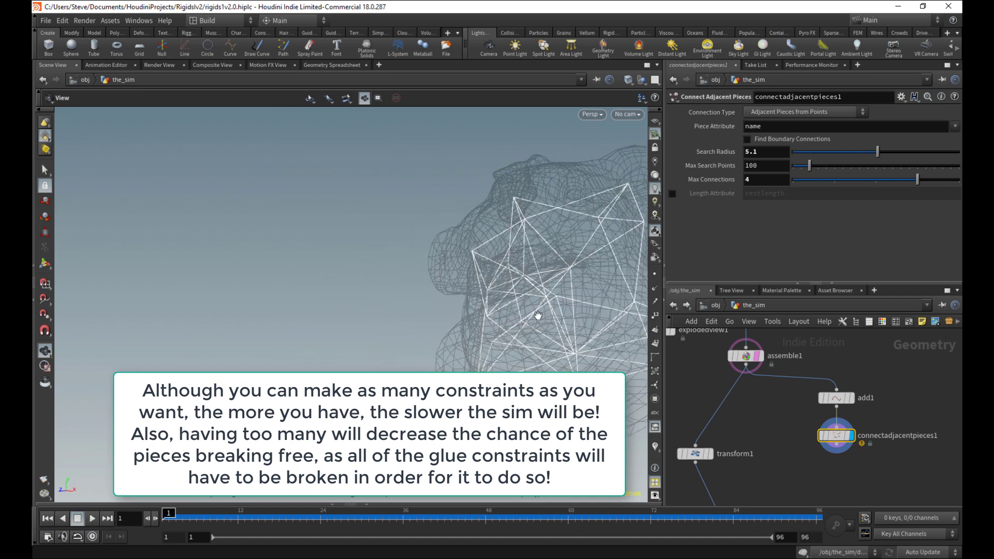
middle_drag(537, 316, 455, 313)
drag(455, 313, 425, 311)
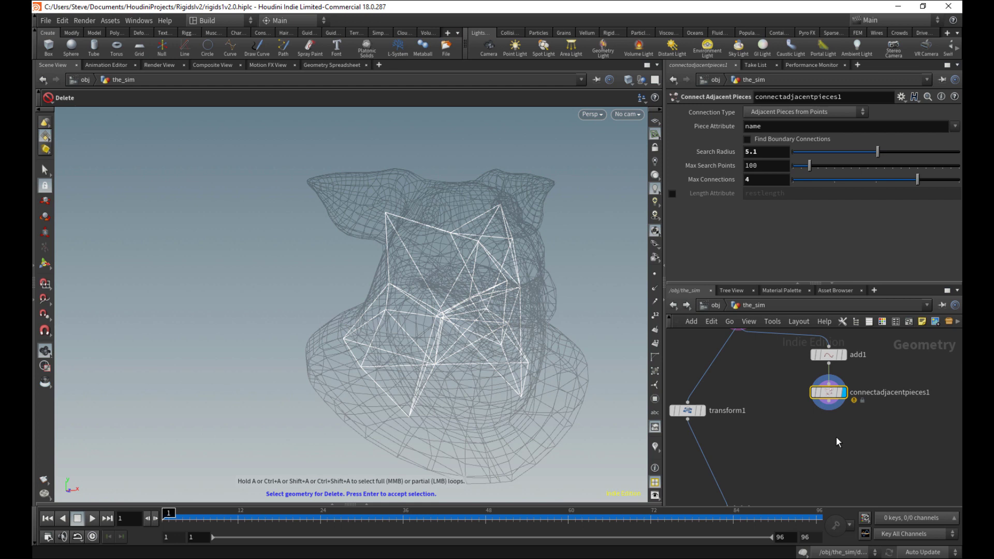
Step: Add an Attribute Create node after connectadjacentpieces1 and display its output
drag(829, 392, 829, 402)
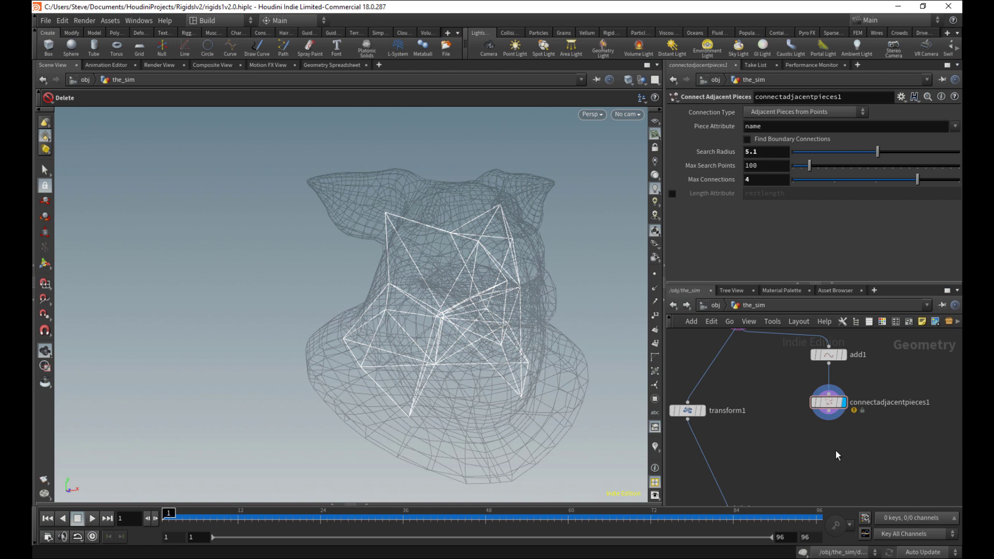
key(Tab)
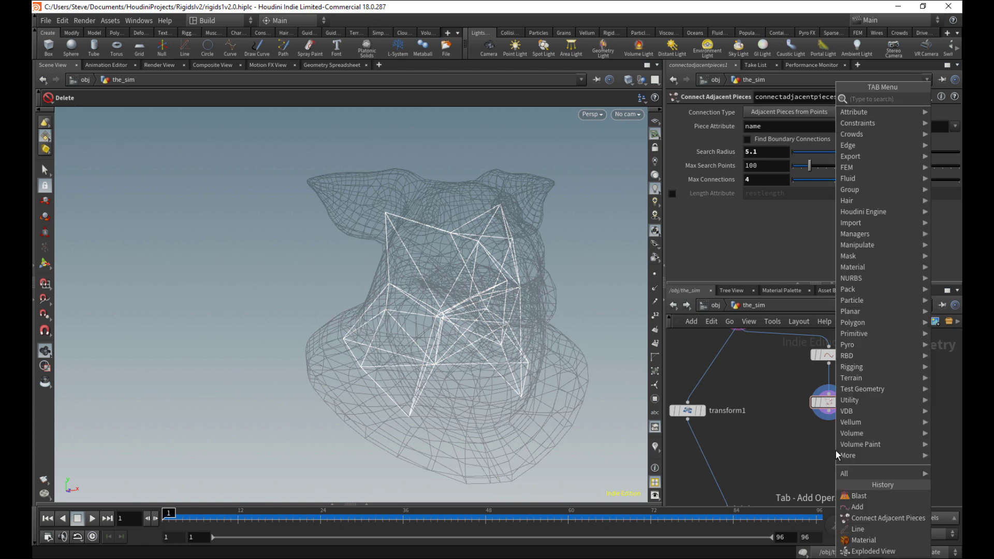
text(attr)
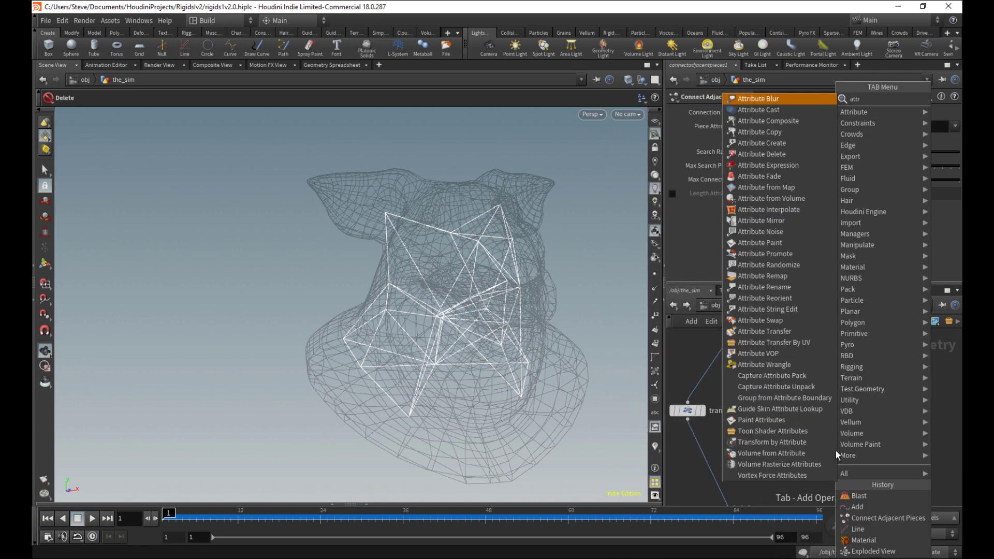
key(Down)
key(Down)
key(Down)
key(Down)
key(Return)
click(836, 451)
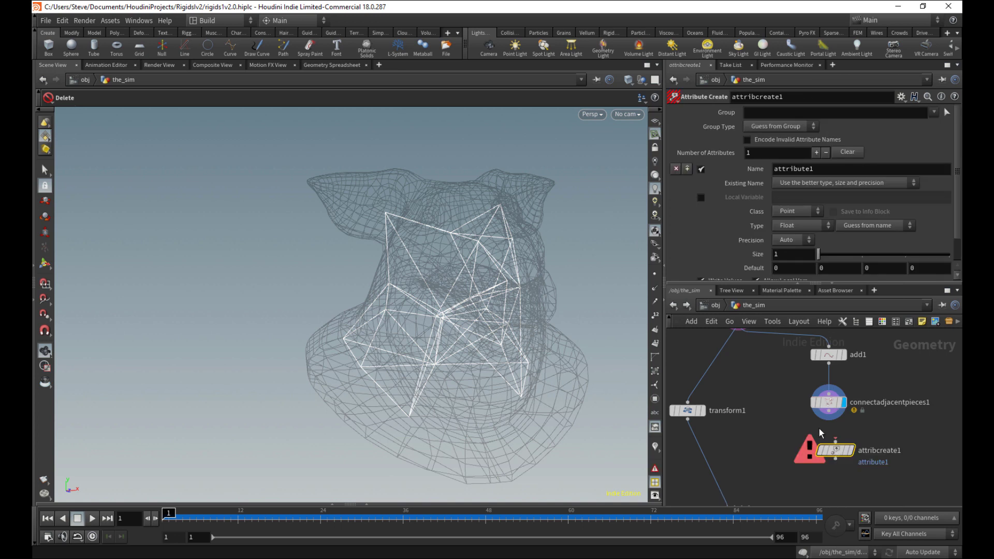
drag(836, 439, 838, 454)
click(845, 449)
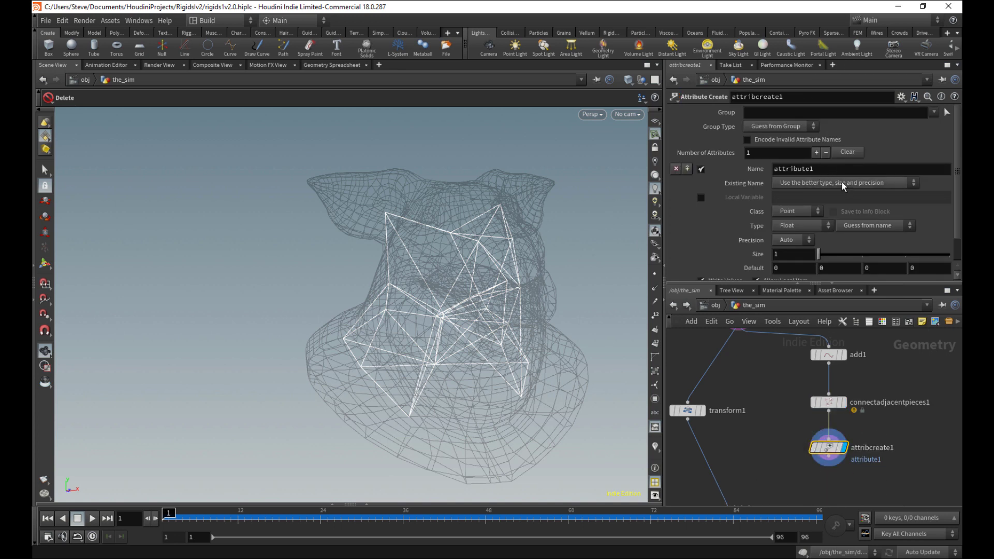
Step: Set the attribute class of attribcreate1 to Primitive and name the attribute constraint_name
click(793, 212)
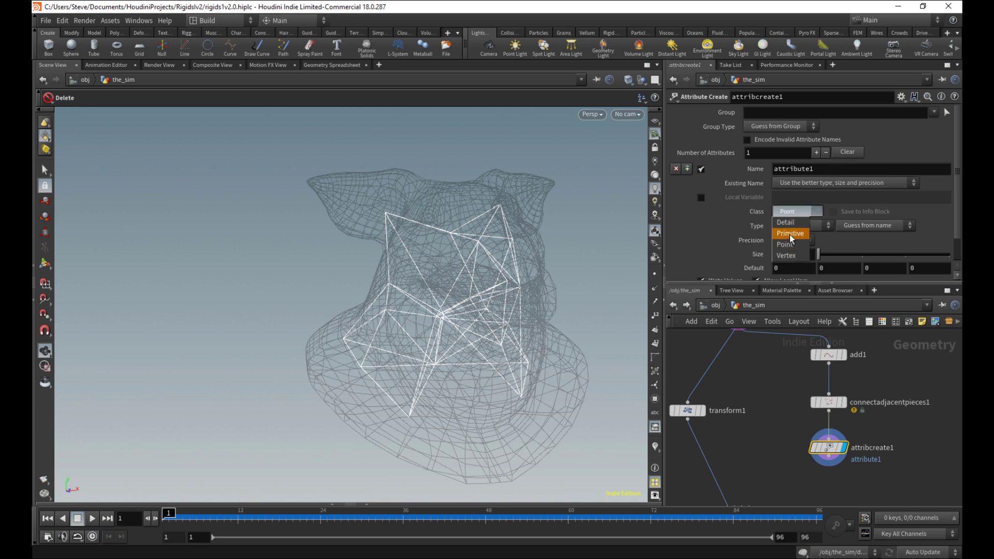
click(791, 235)
drag(815, 171, 719, 154)
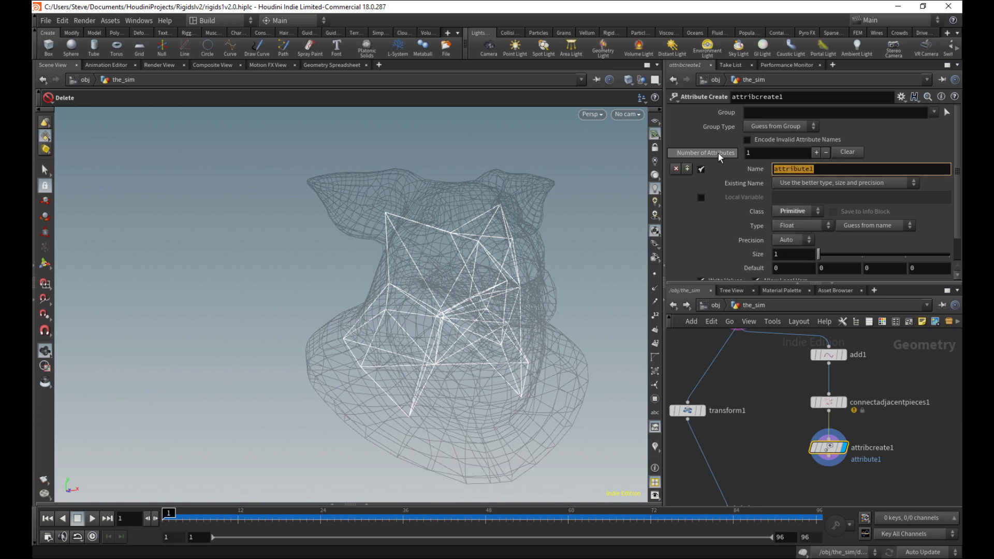
text(constra)
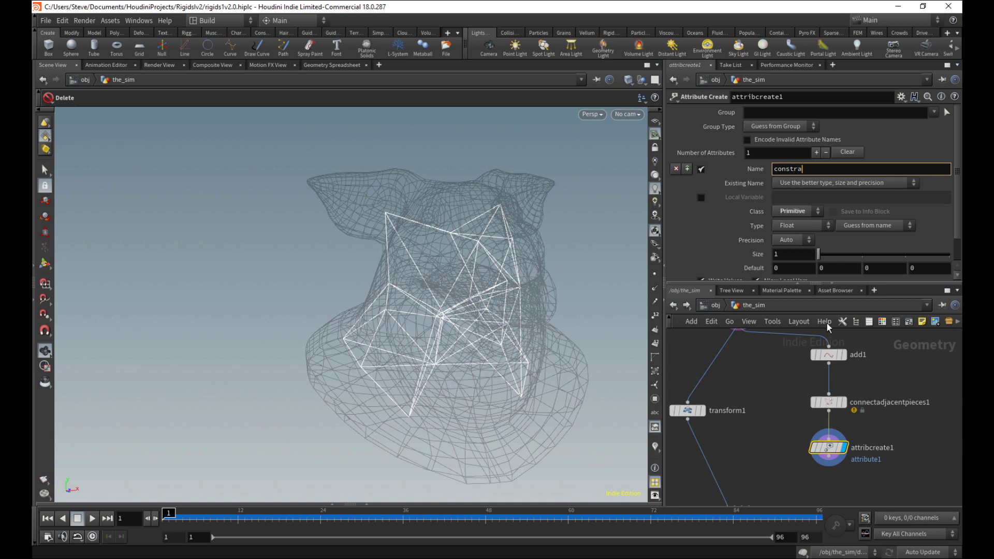
text(int_name)
key(Return)
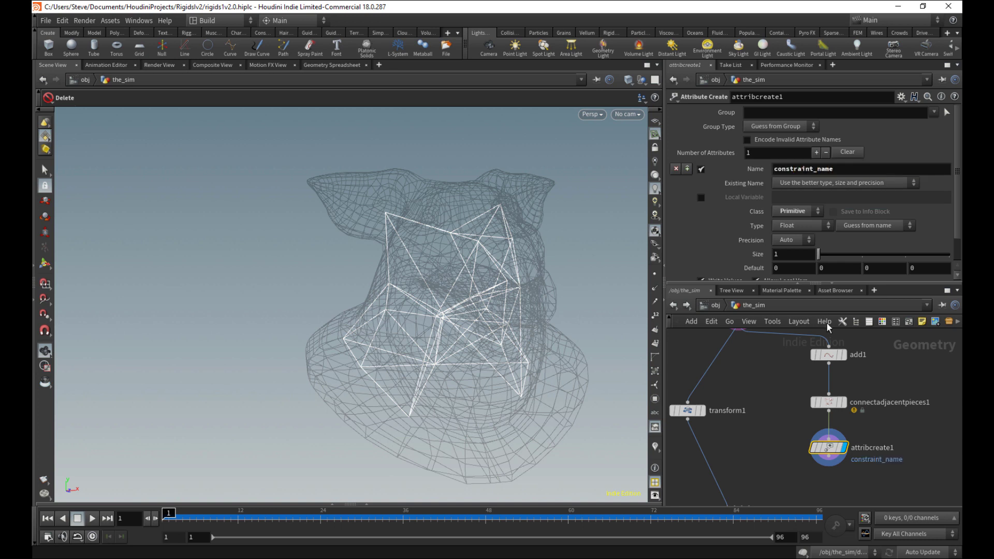
click(814, 170)
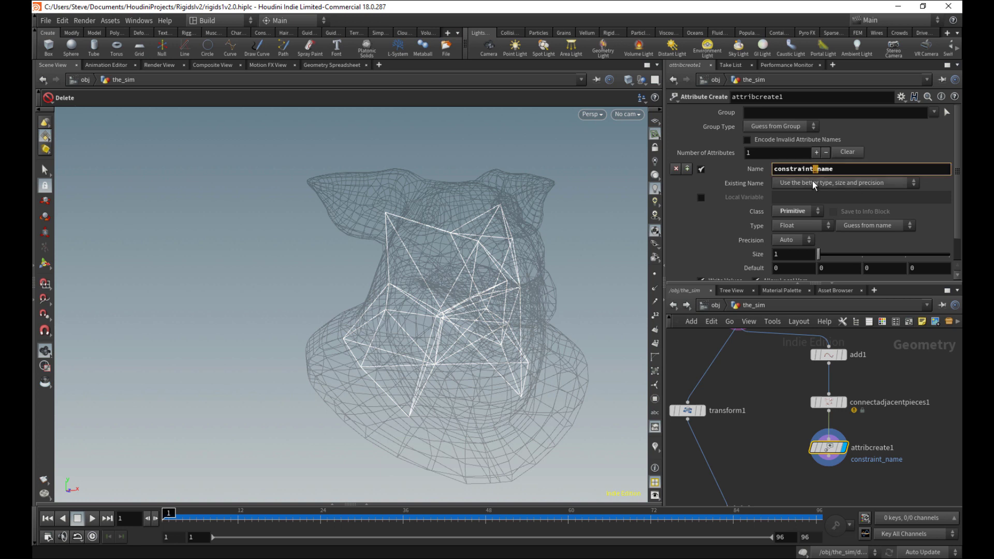
click(804, 337)
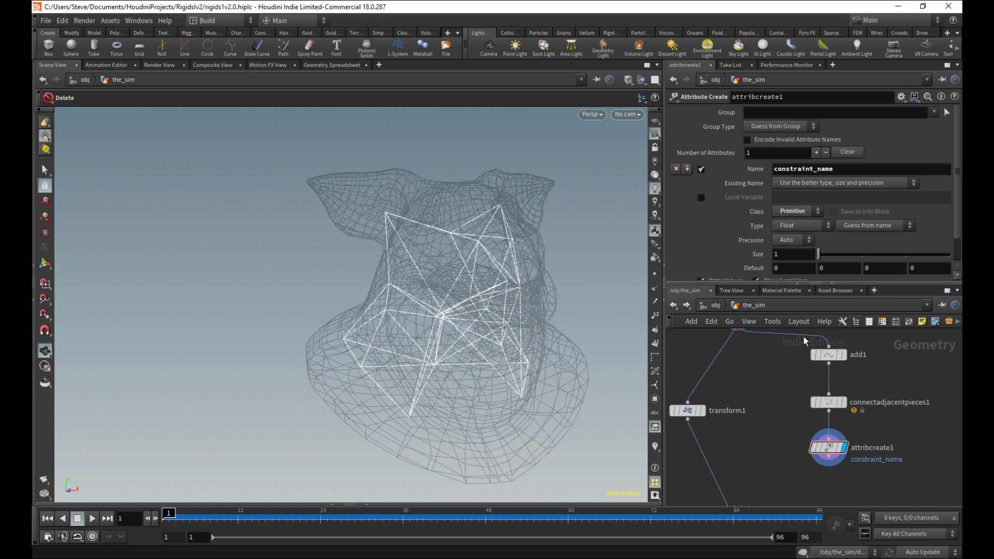
Step: Make constraint_name a String attribute with the value Glue, and check the attributes in attribcreate1's node information
click(793, 225)
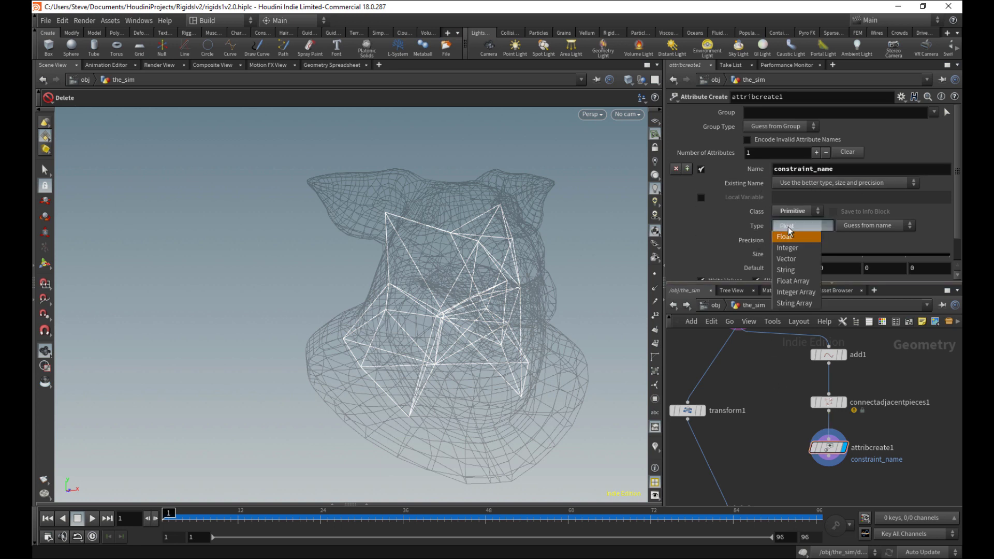
click(793, 267)
click(803, 251)
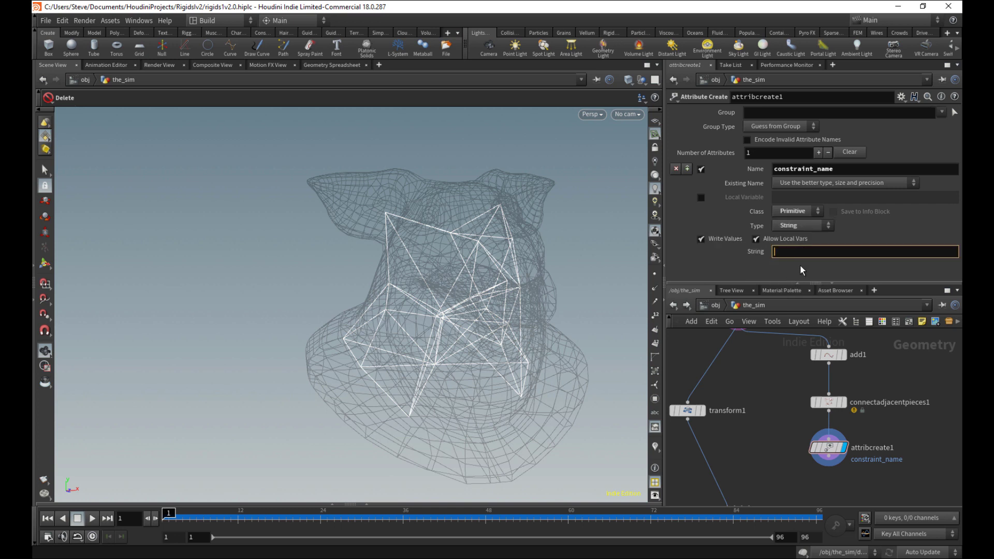
text(Glue)
key(Return)
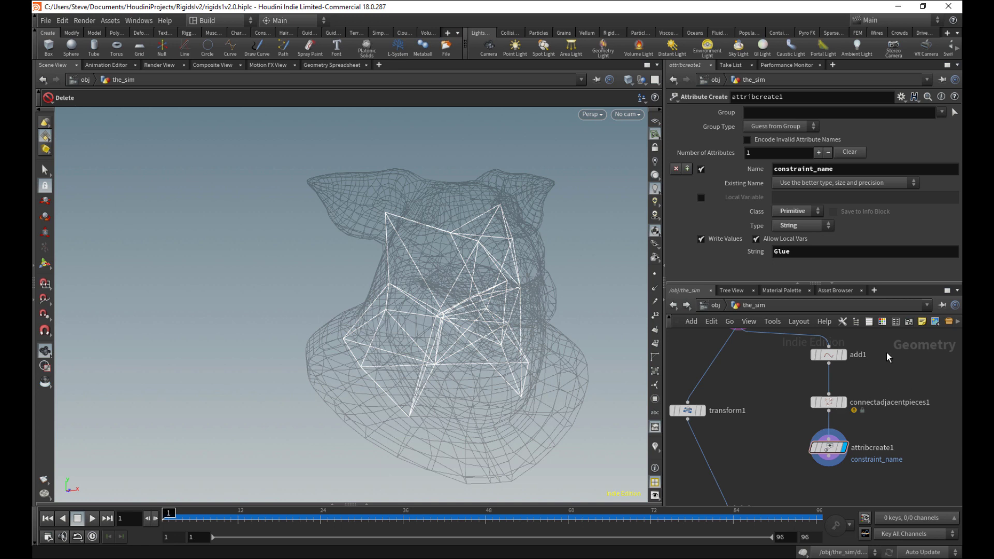
middle_drag(830, 446, 821, 404)
middle_click(823, 404)
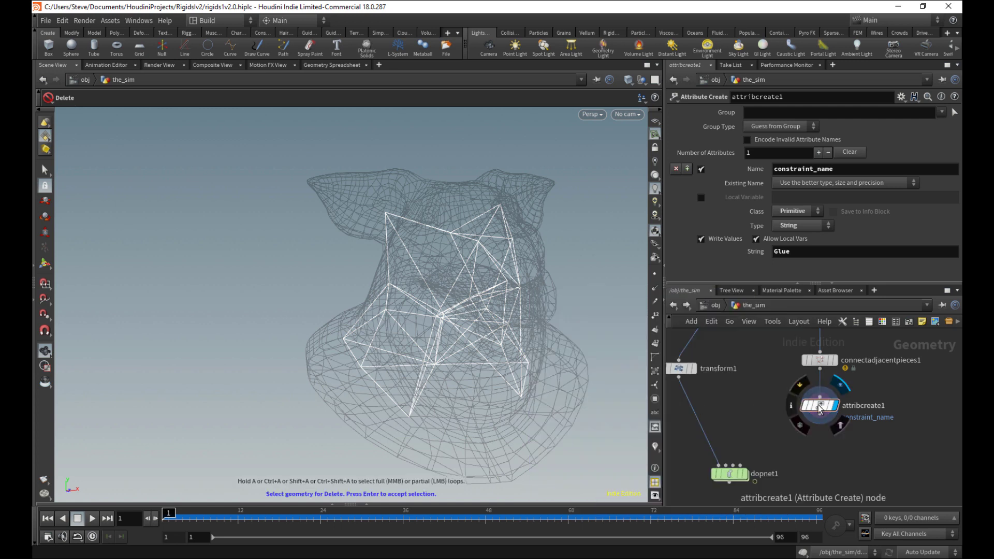
click(793, 405)
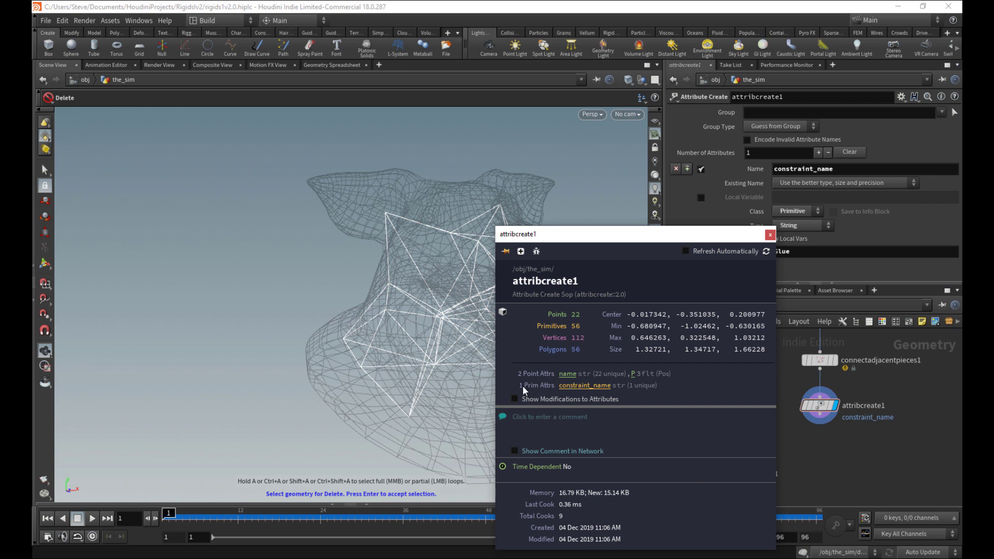
click(770, 235)
Step: Connect the output of attribcreate1 to the second input of dopnet1
middle_drag(801, 449, 814, 437)
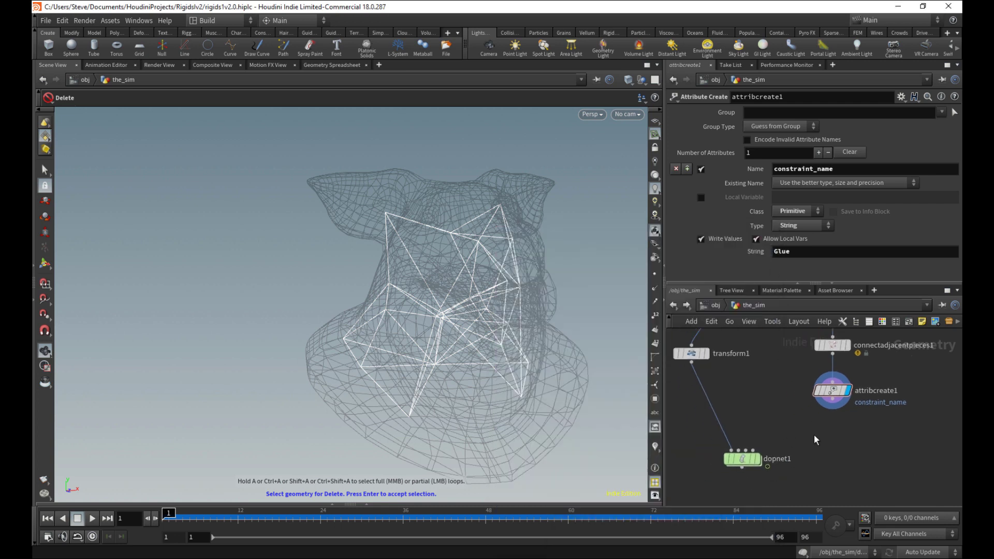
click(739, 453)
click(831, 411)
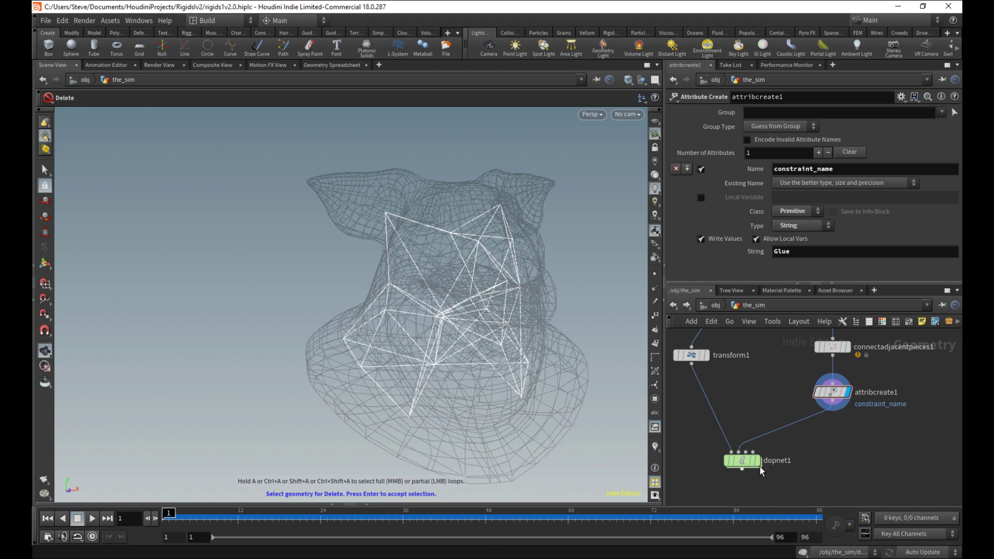
Step: Enter the dopnet1 network and move rbdpackedobject1 farther away from rigidbodysolver1 to make room between them
double_click(743, 461)
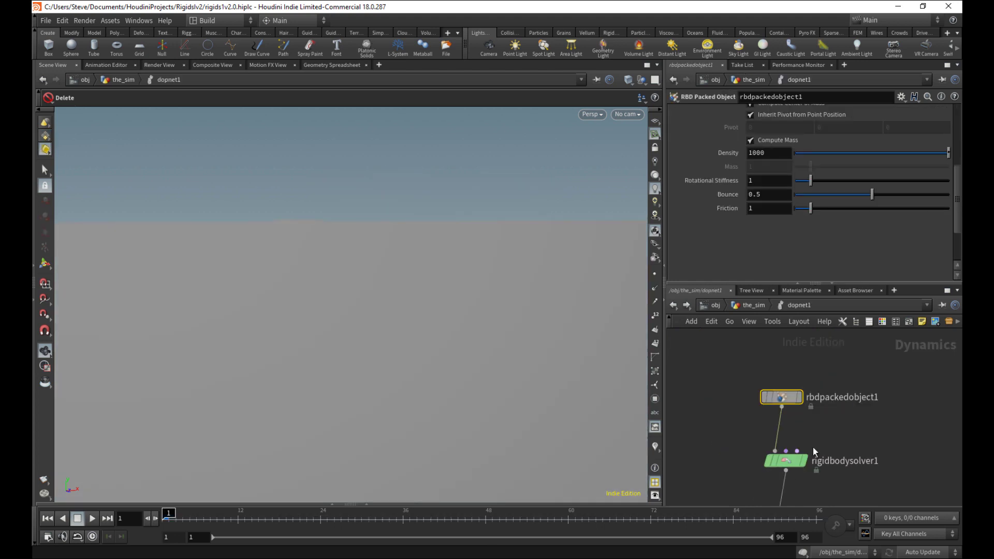
middle_drag(813, 448, 760, 400)
right_drag(814, 412, 814, 450)
middle_drag(814, 450, 801, 481)
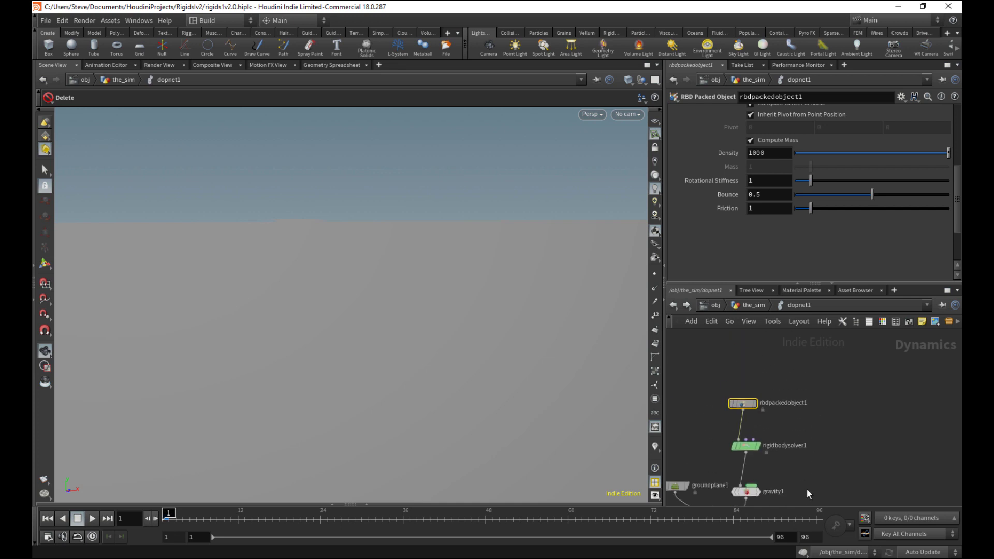
middle_drag(762, 398, 791, 420)
drag(770, 424, 724, 385)
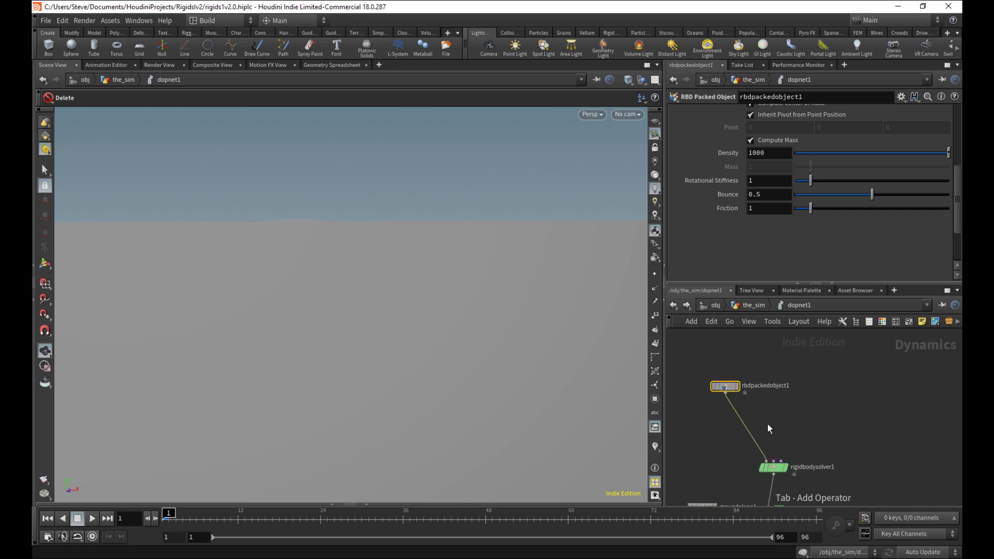
Step: Insert a Constraint Network node on the wire between rbdpackedobject1 and rigidbodysolver1
key(Tab)
text(c)
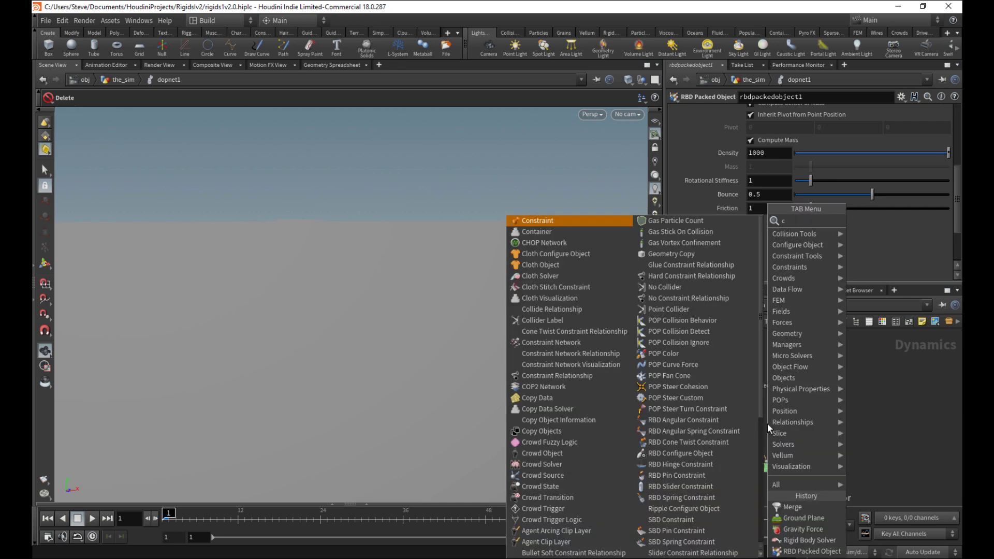
text(onstr)
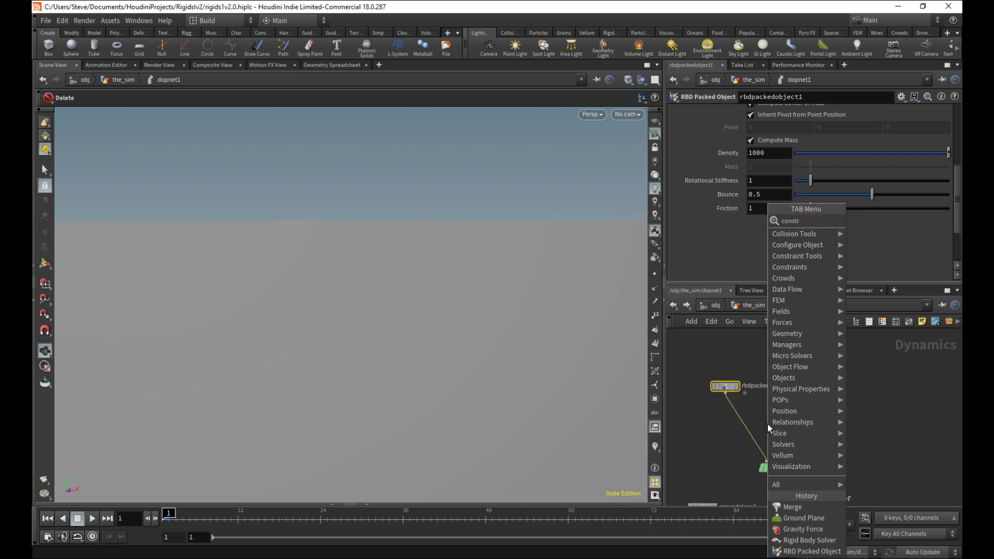
text(aint)
key(Down)
key(Return)
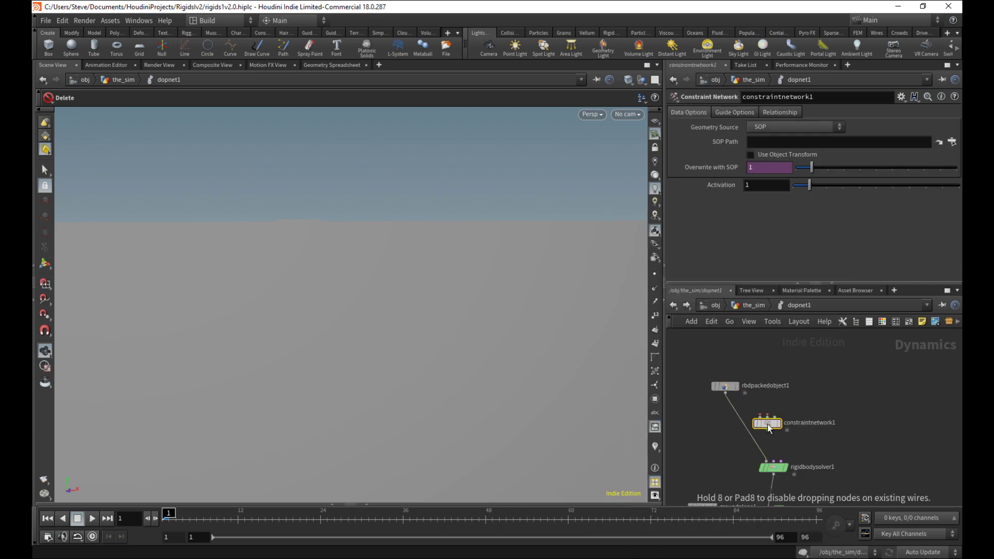
click(766, 446)
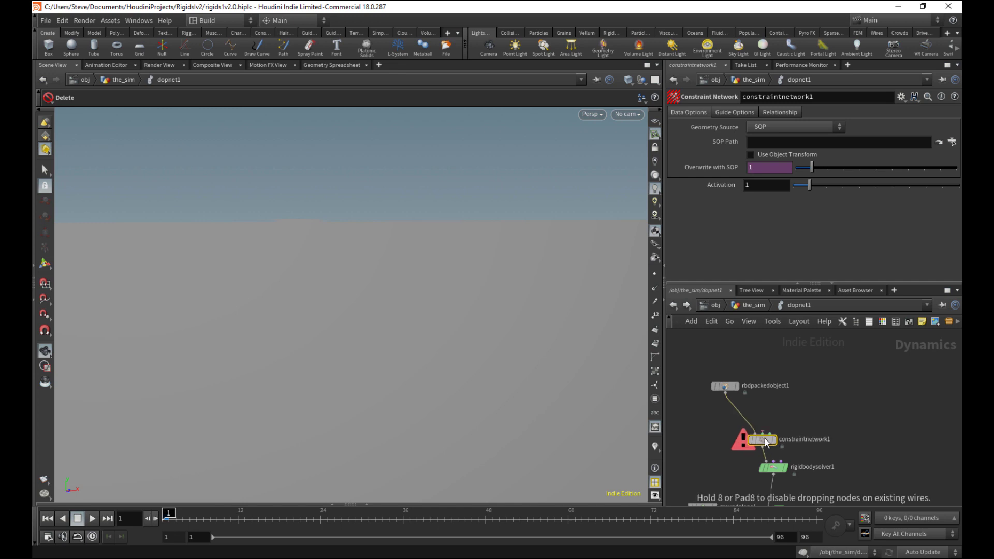
scroll(755, 429, up, 2)
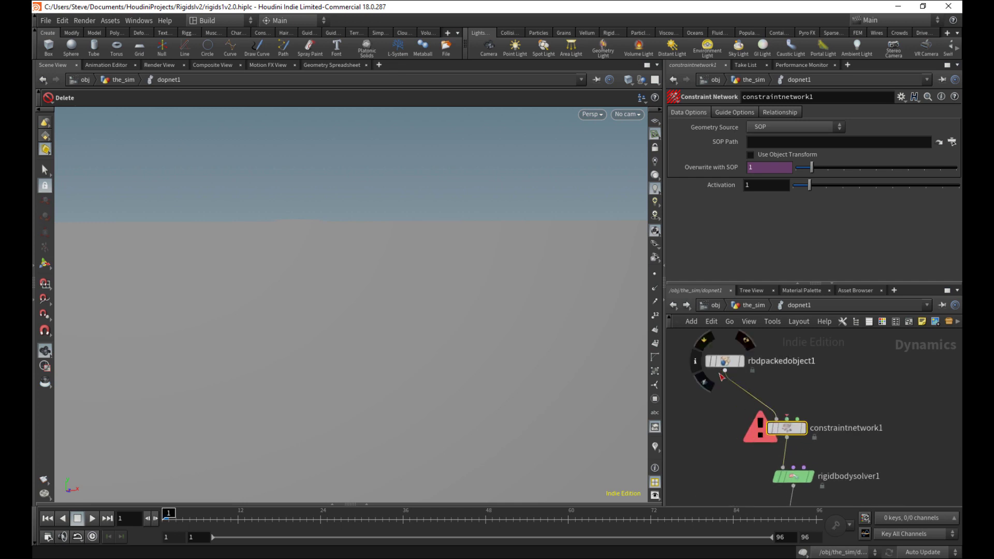
drag(787, 432, 779, 434)
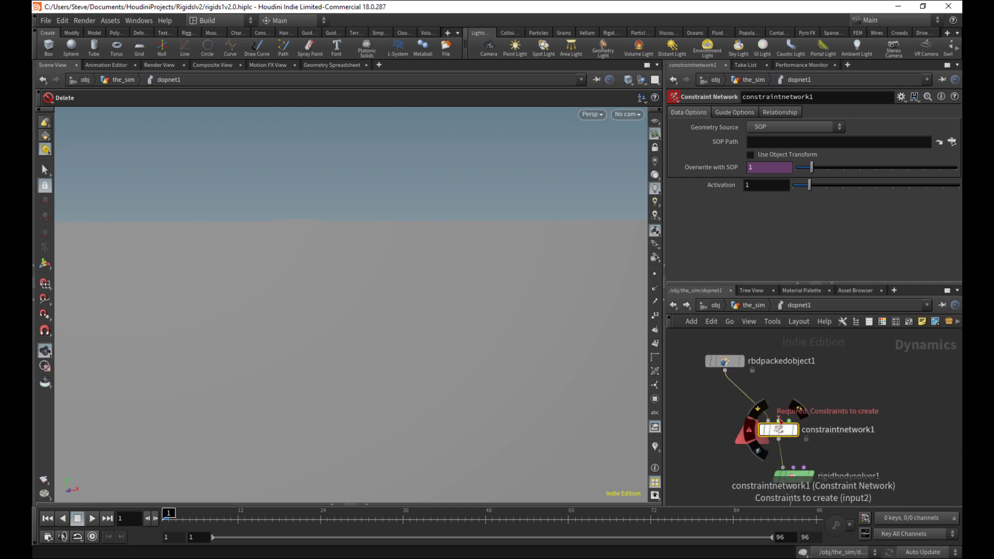
Step: Add a Glue Constraint Relationship node and connect it to the second input of constraintnetwork1
click(866, 380)
key(Tab)
text(gleu)
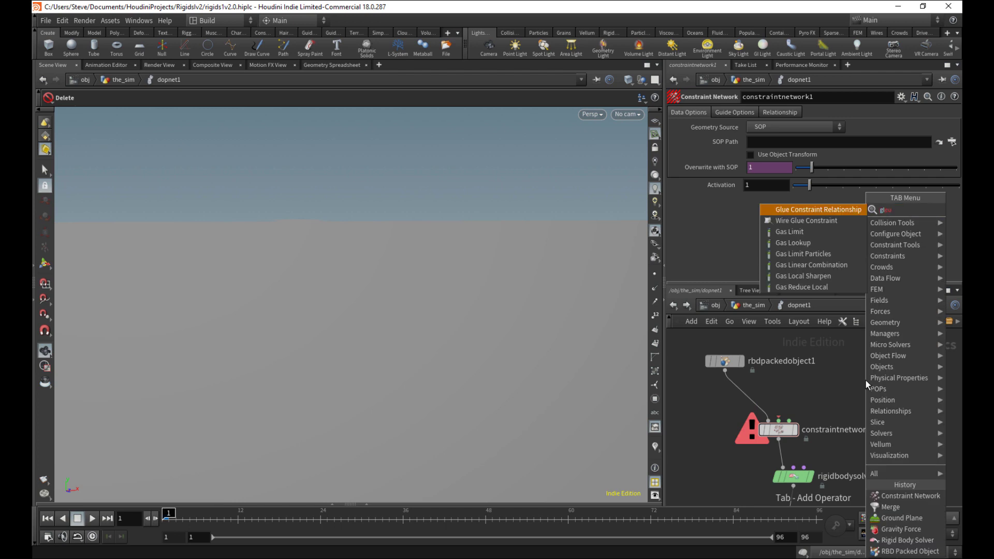
key(Return)
click(866, 379)
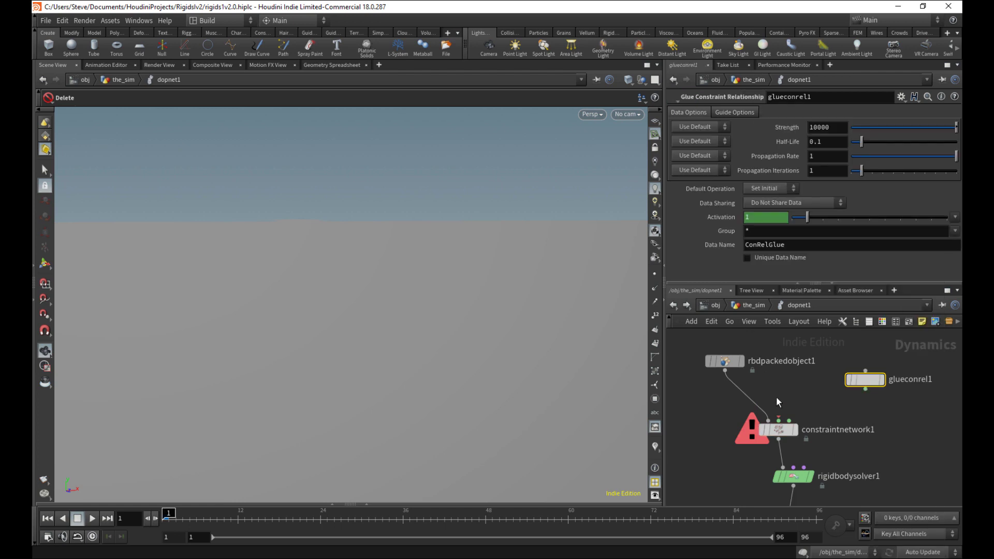
drag(779, 421, 852, 373)
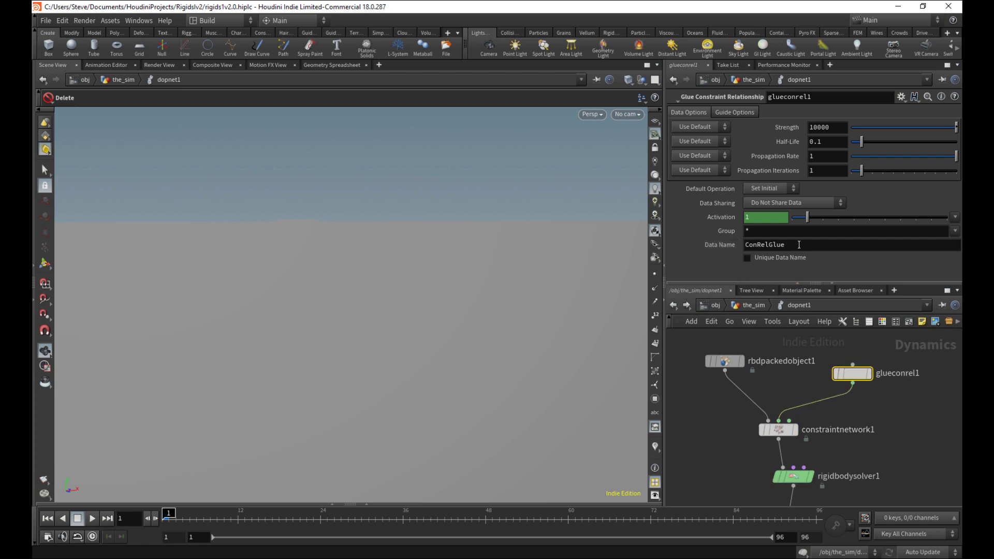
Step: Set the Data Name of glueconrel1 to Glue so that it matches the constraint_name value
click(691, 243)
text(Glue)
key(Return)
click(764, 247)
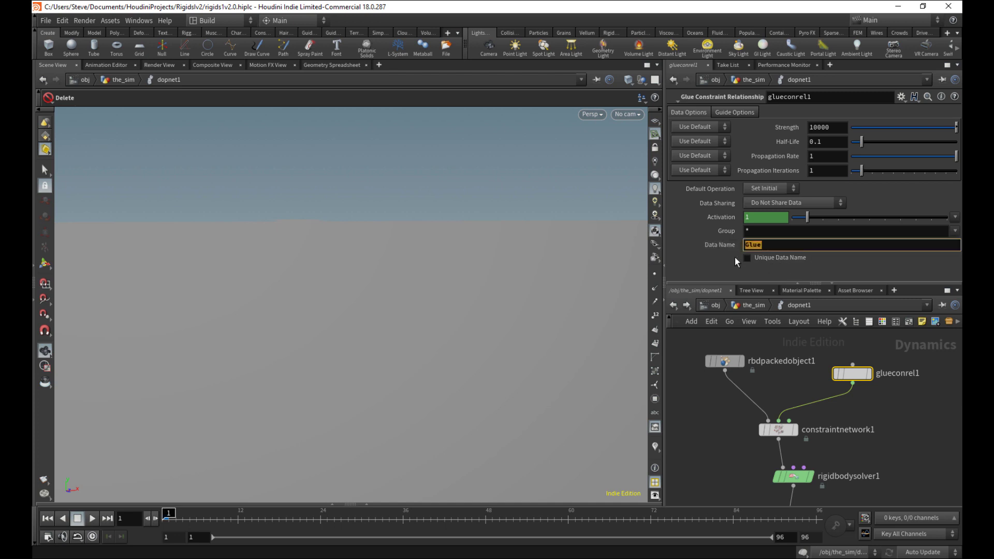
click(727, 410)
click(827, 128)
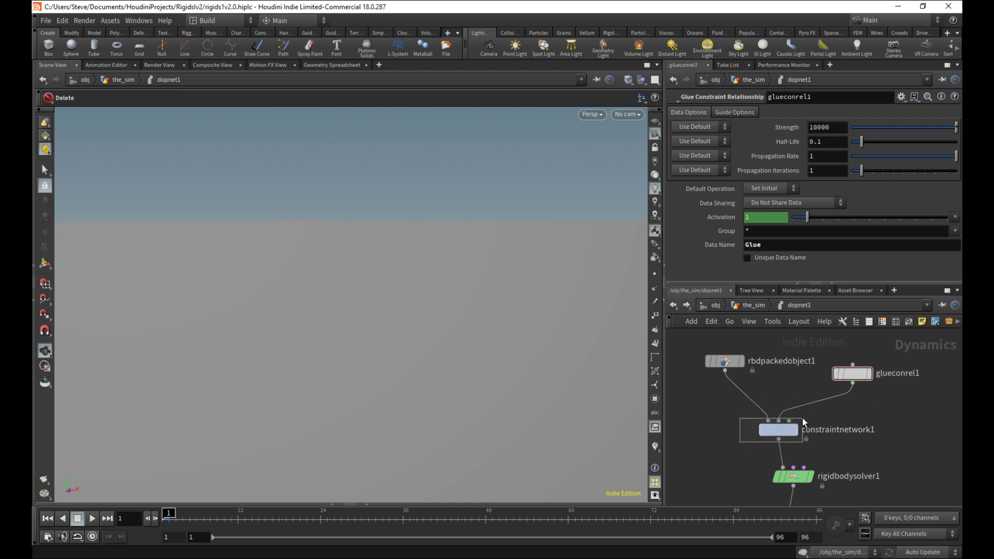
Step: Set the Geometry Source of constraintnetwork1 to Second Context Geometry and check it against the second input of dopnet1
click(779, 430)
click(747, 129)
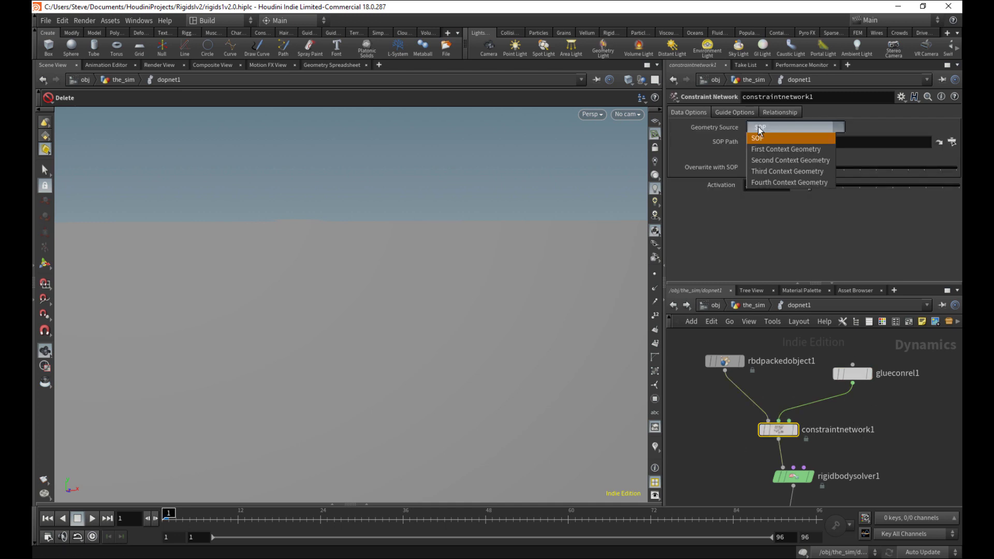
click(764, 164)
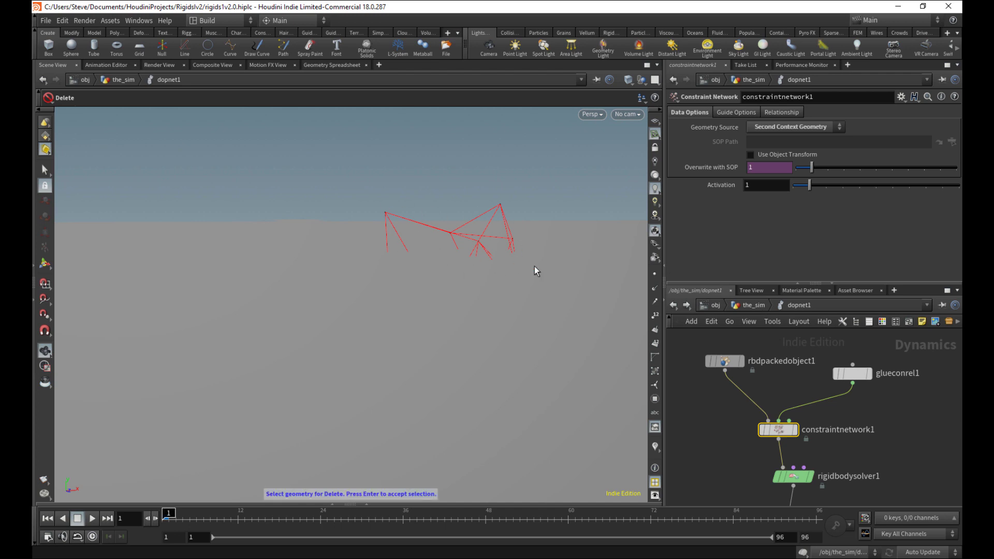
click(757, 302)
middle_drag(792, 388, 803, 358)
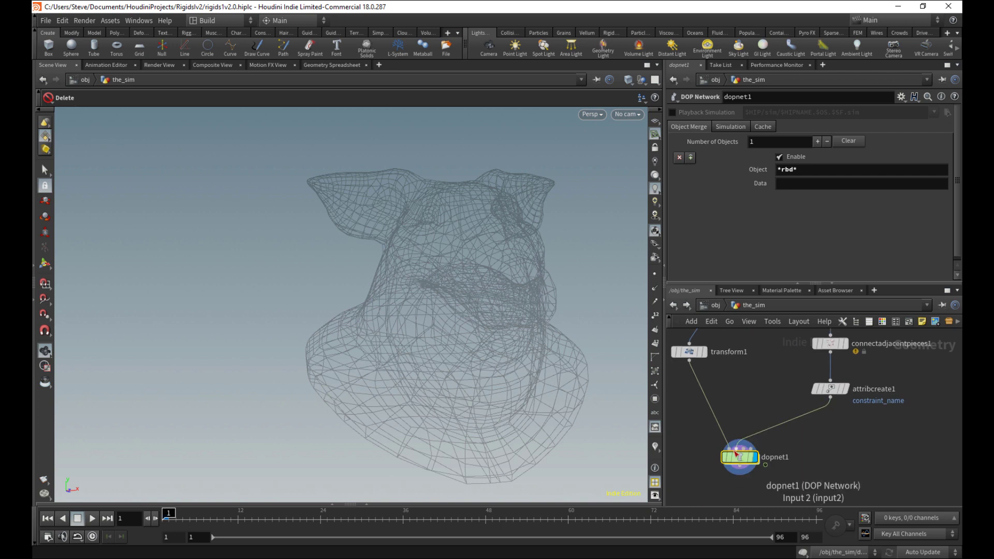
double_click(740, 457)
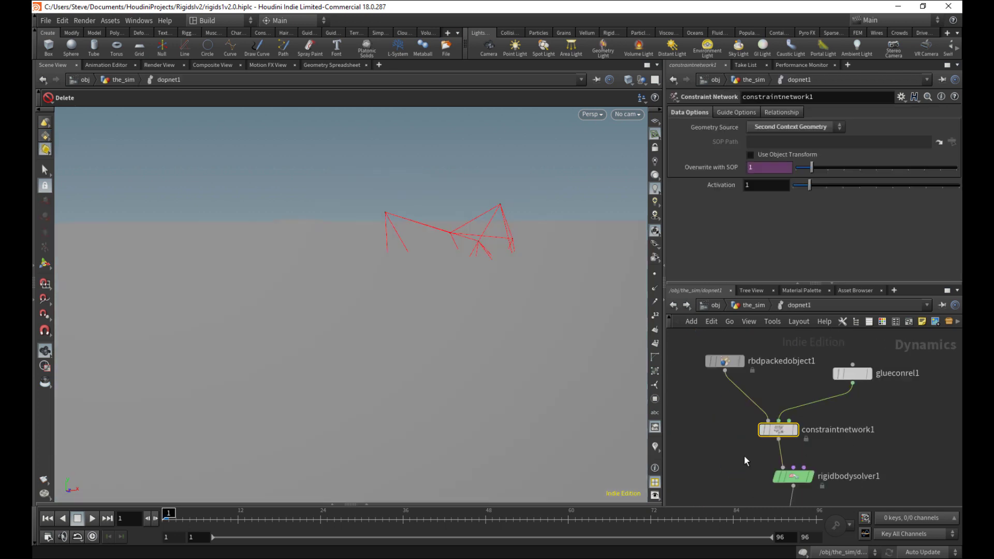
Step: Examine where the constraint lines sit relative to the pig head, play the simulation, and return to frame 1
scroll(333, 408, down, 5)
right_drag(333, 408, 373, 389)
drag(508, 342, 577, 337)
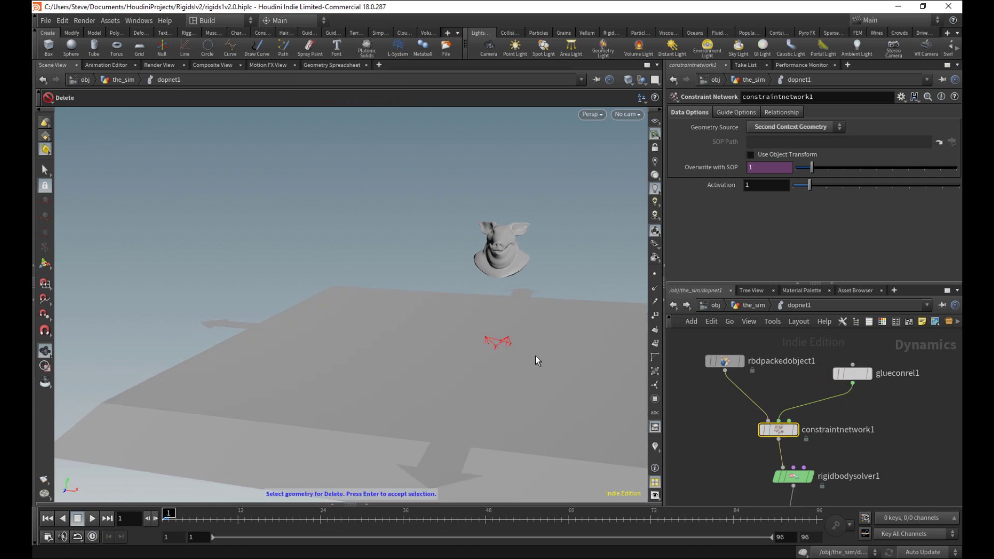
key(Escape)
drag(536, 356, 454, 360)
key(Delete)
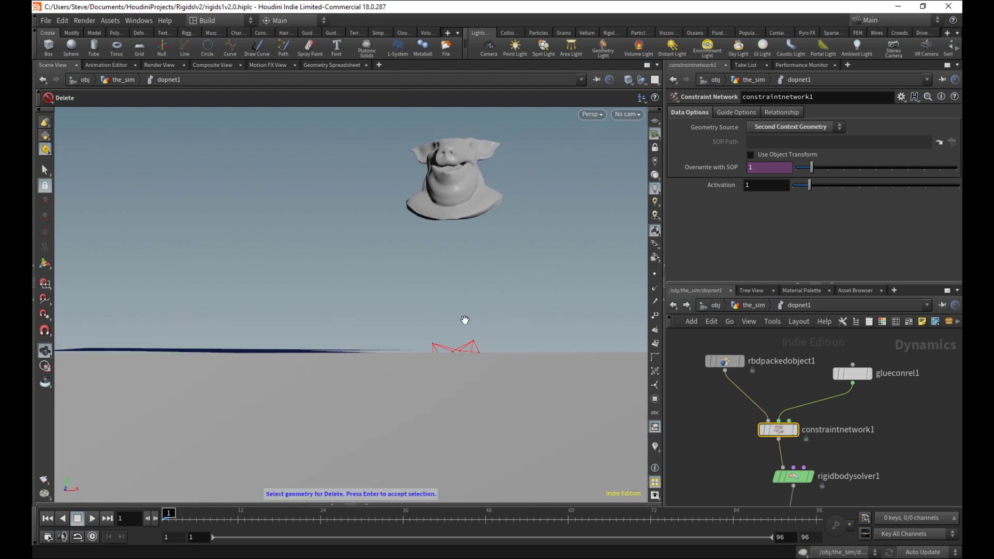
drag(465, 319, 444, 202)
click(92, 518)
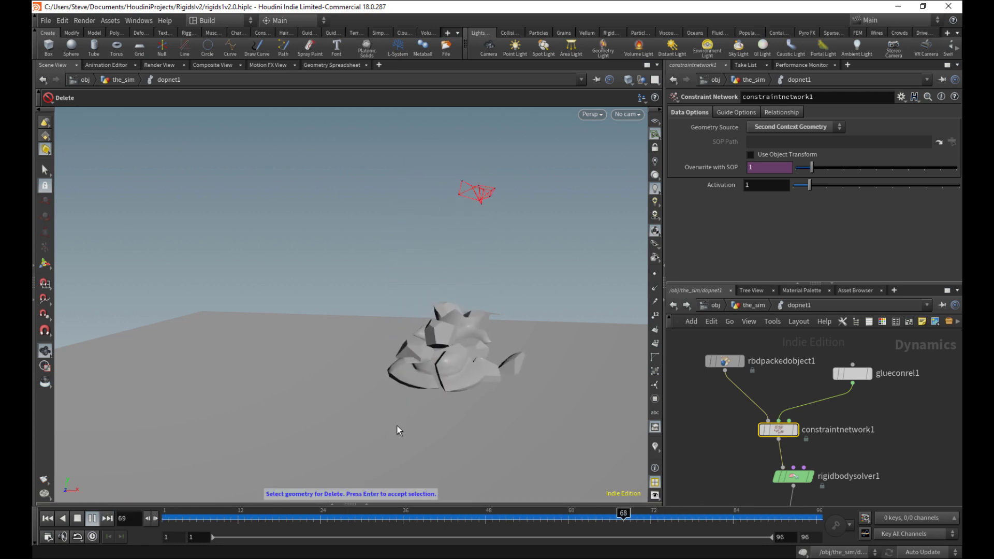
click(402, 513)
drag(402, 513, 168, 400)
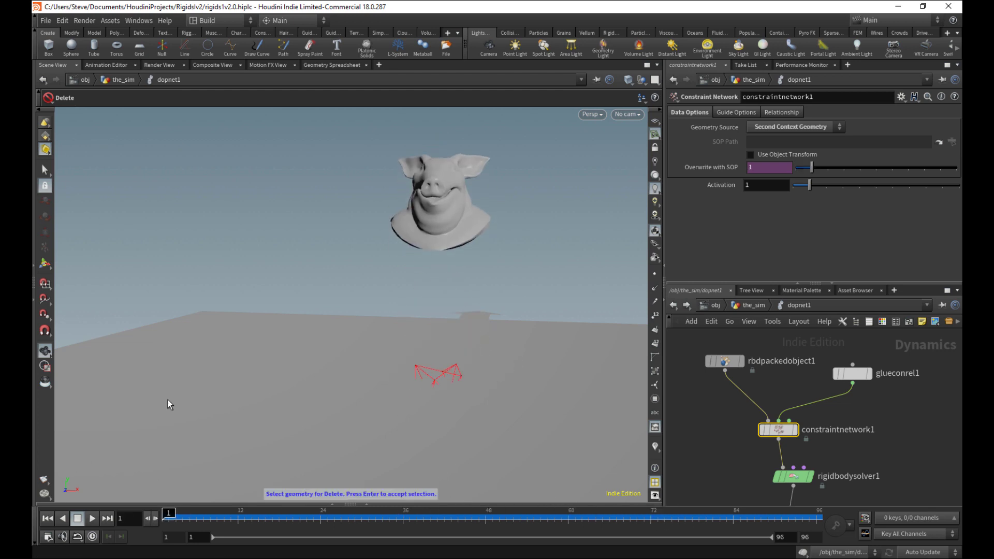
Step: Go up to the_sim and display transform1 and attribcreate1 in turn to compare the positions of the head and constraints
key(u)
scroll(765, 453, down, 3)
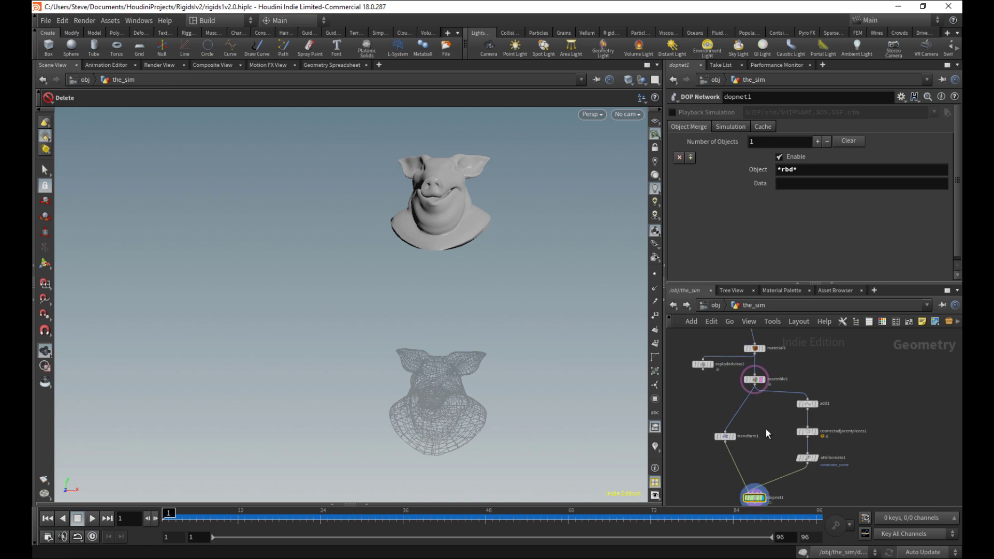
scroll(755, 442, up, 2)
middle_drag(766, 428, 792, 381)
click(758, 401)
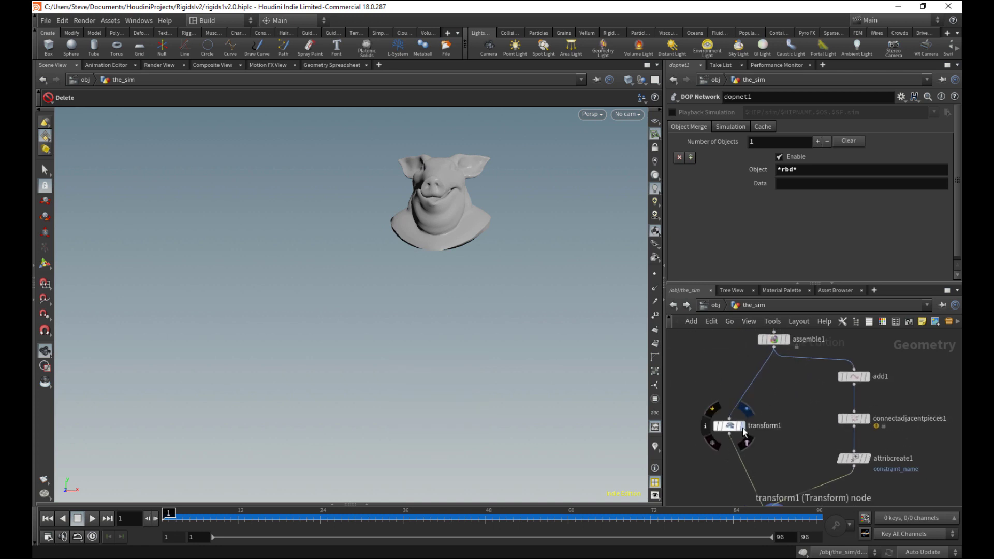
click(741, 426)
click(730, 427)
middle_drag(787, 470, 742, 390)
click(845, 389)
click(727, 402)
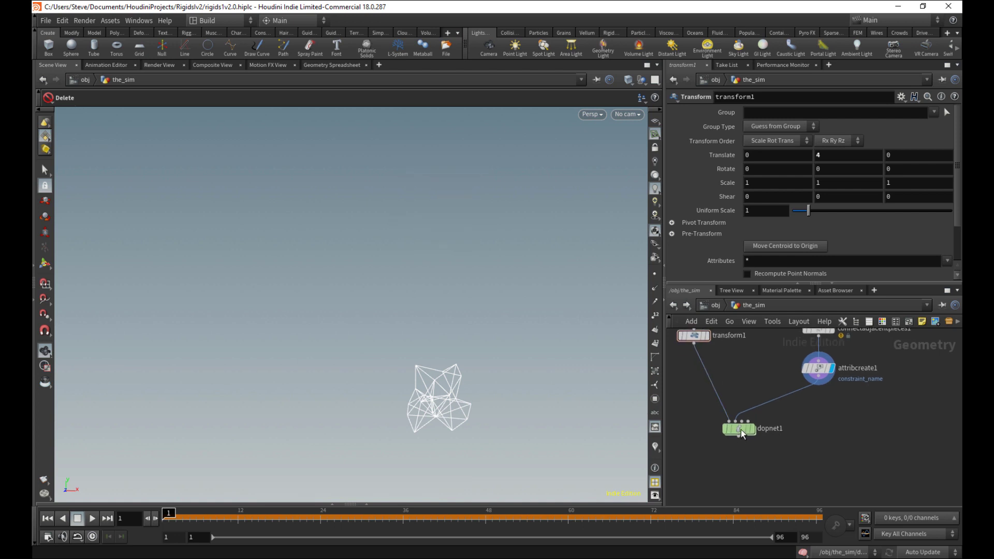
Step: Make room above dopnet1, create a reference copy of transform1, and insert it between attribcreate1 and dopnet1
drag(741, 430, 741, 472)
drag(698, 343, 695, 408)
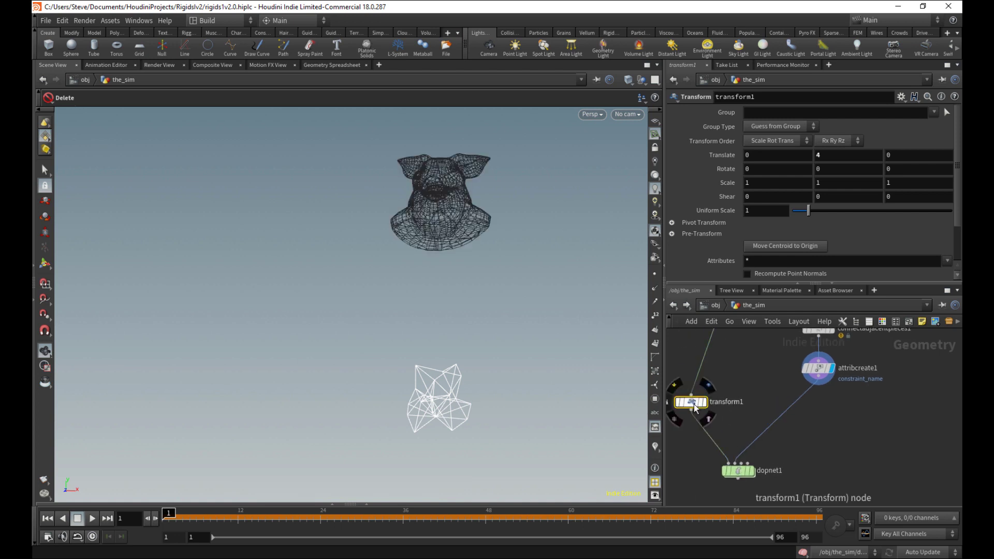
right_click(700, 401)
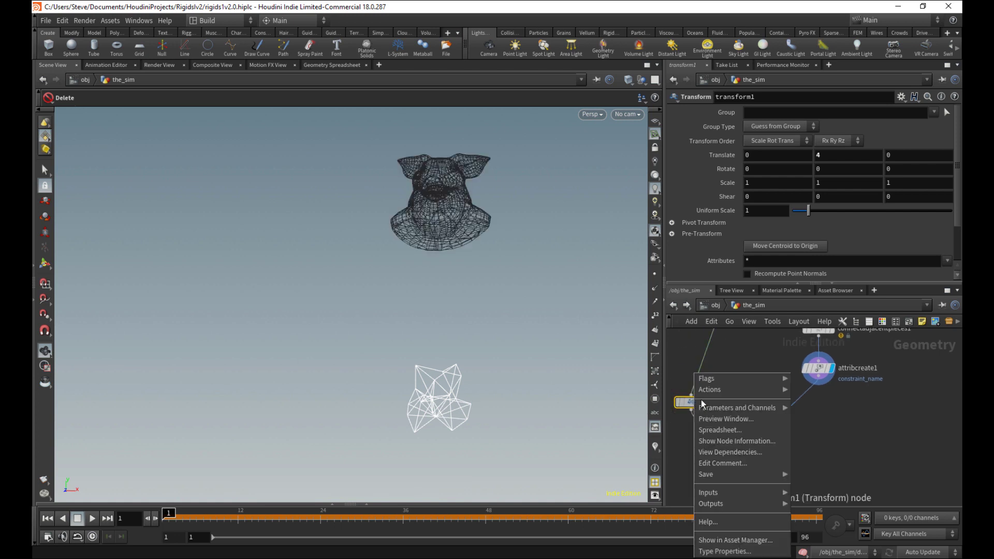
mouse_move(728, 389)
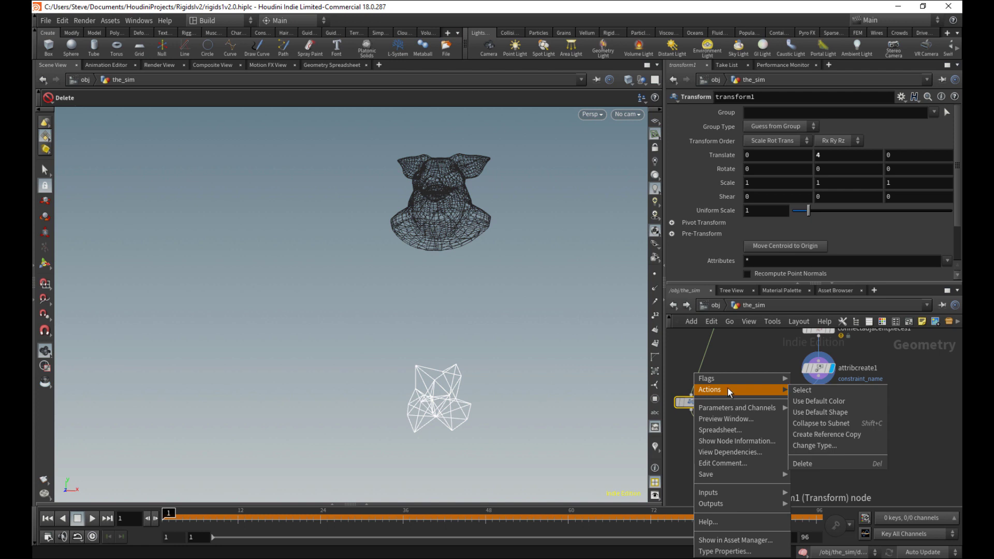
click(827, 435)
drag(758, 434, 820, 408)
middle_drag(772, 335, 764, 377)
click(769, 434)
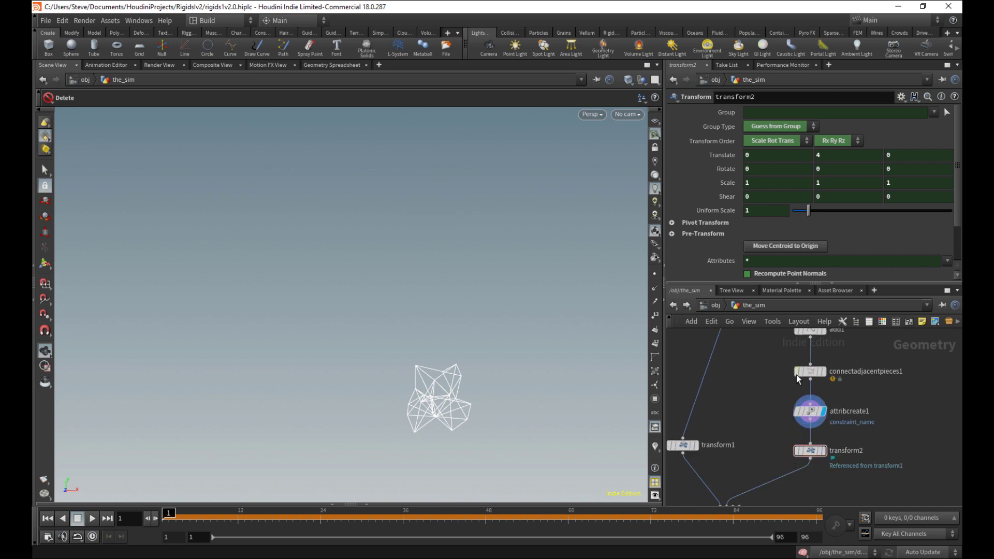
Step: Show the expressions behind transform2's Translate and Rotate values and compare them with the settings of transform1
click(722, 159)
click(725, 171)
click(683, 445)
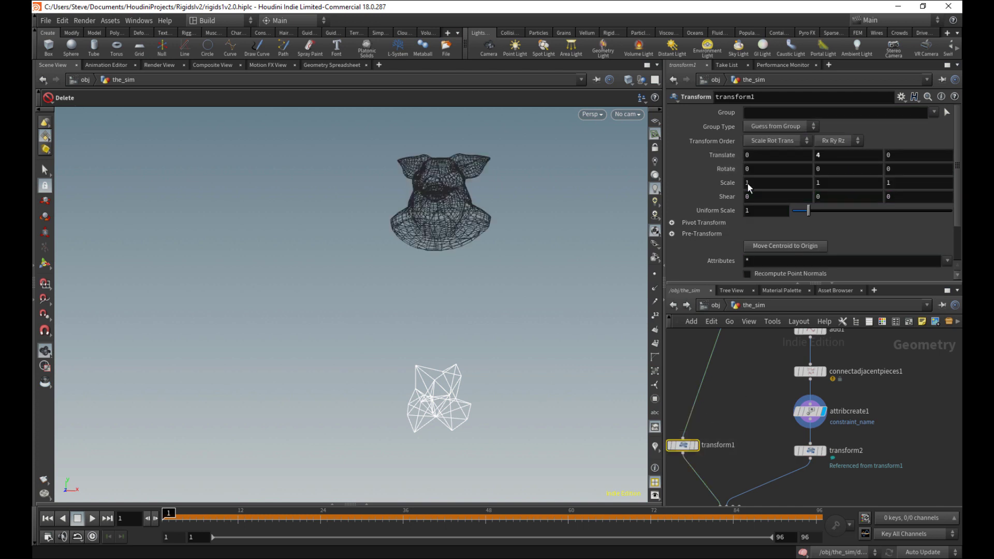
click(810, 451)
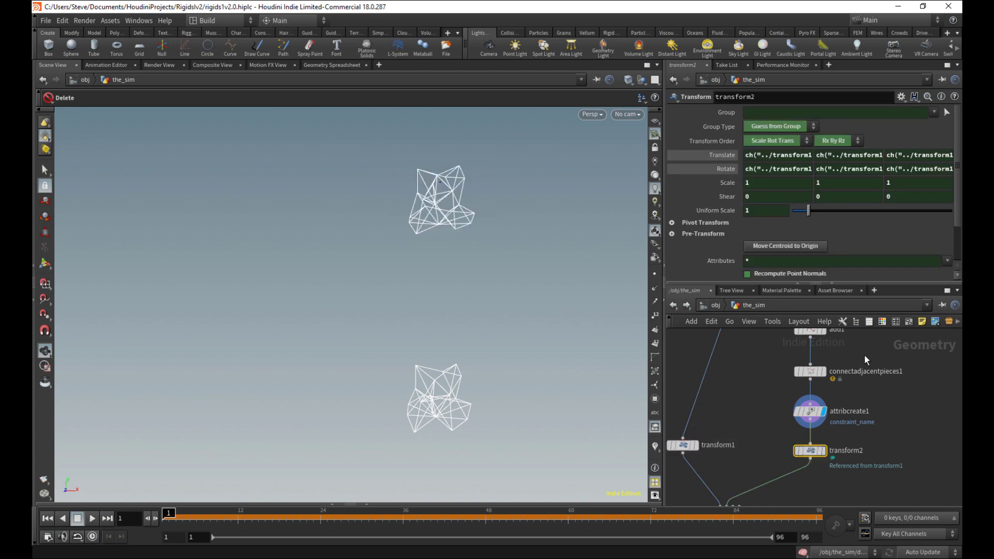
Step: Display the result of dopnet1 and enter its network
click(778, 455)
middle_drag(778, 455, 781, 381)
click(746, 440)
double_click(732, 440)
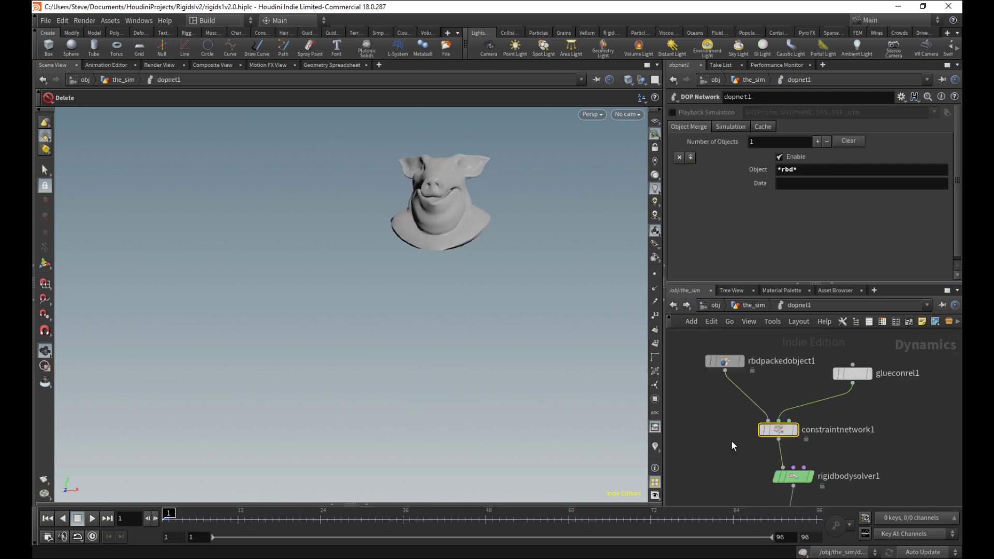
Step: Switch the viewport to wireframe and examine the constraint lines inside the pig head from the side
key(w)
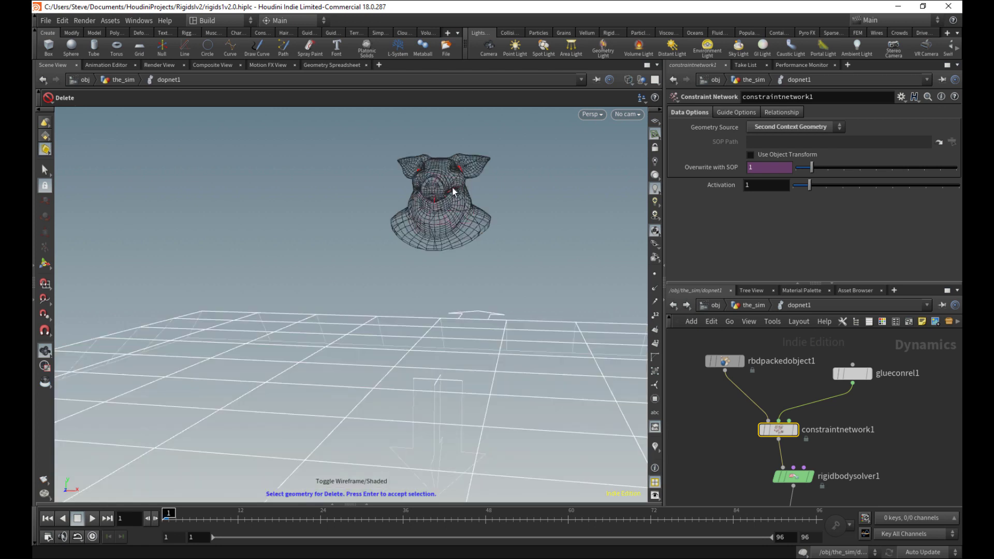
alt+middle_drag(452, 187, 360, 309)
alt+right_drag(359, 308, 517, 250)
alt+drag(457, 272, 583, 264)
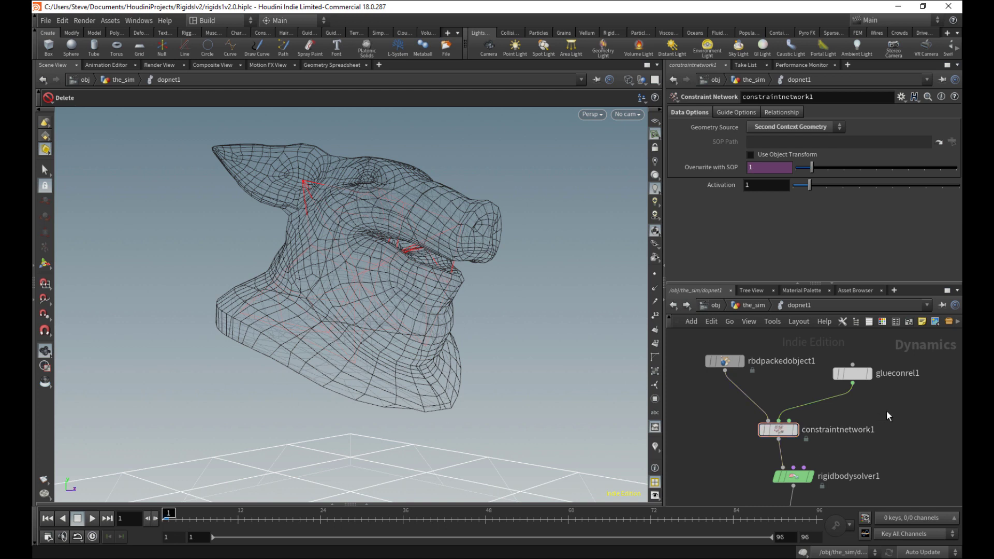
Step: Try Glues as the Data Name of glueconrel1 to see its effect on the constraints, and undo the change
drag(886, 411, 847, 343)
click(791, 245)
text(s)
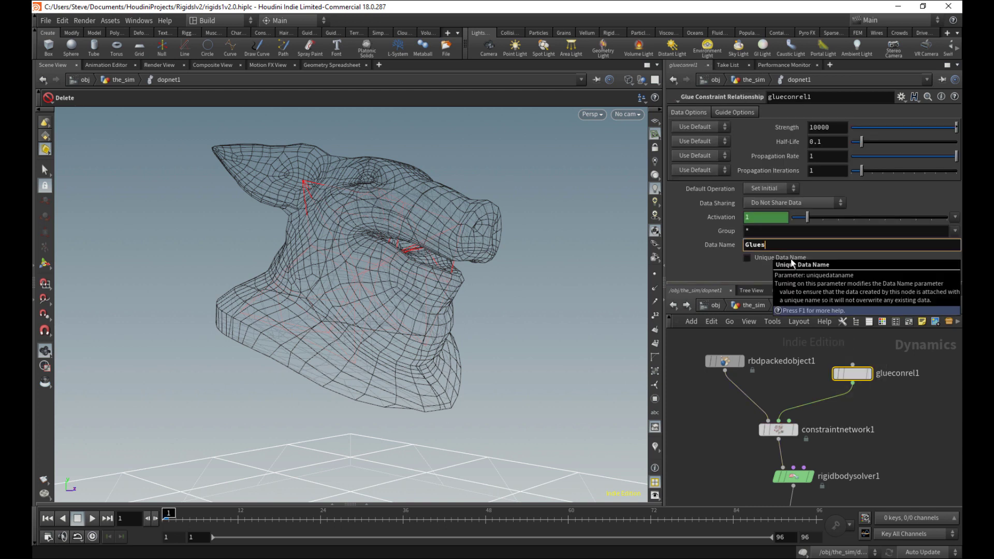
key(Return)
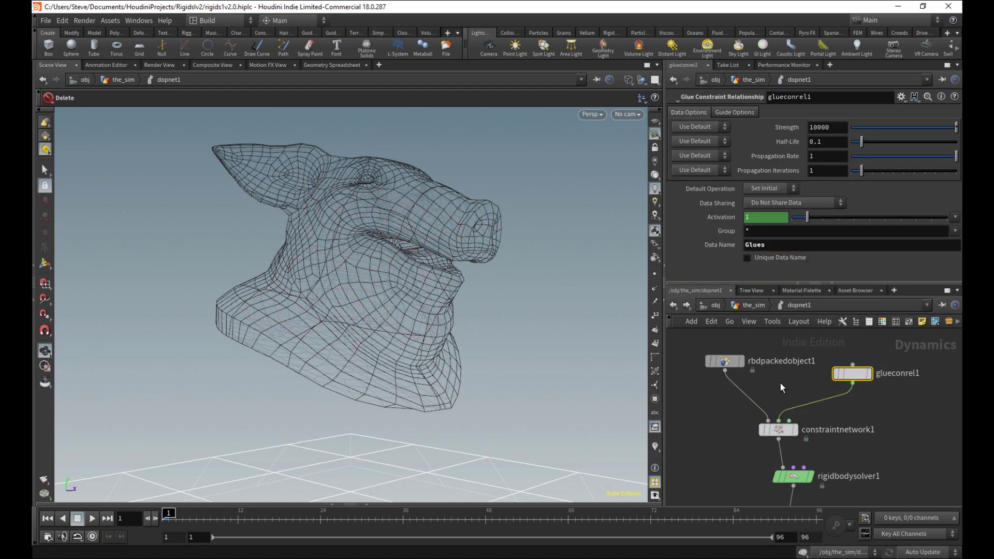
drag(736, 450, 804, 409)
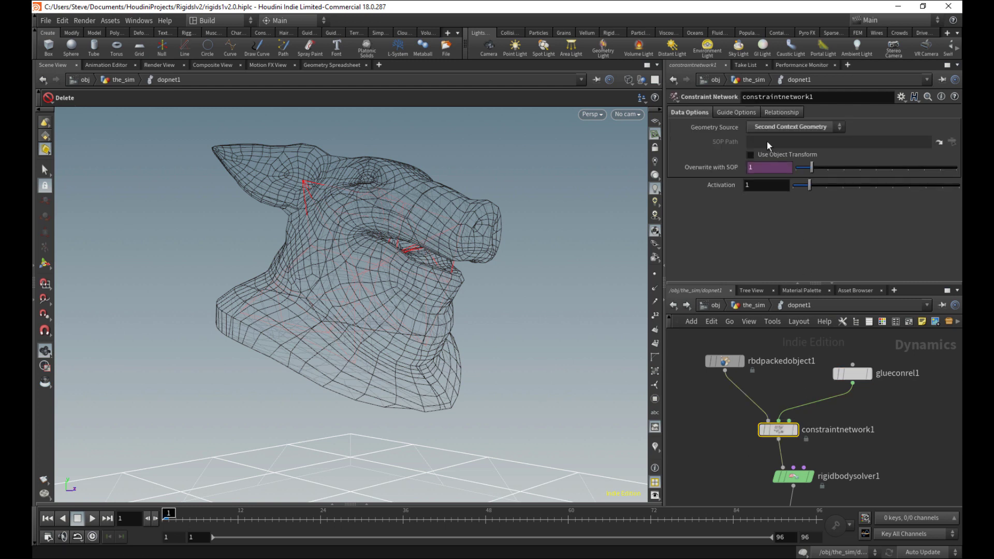
click(779, 130)
click(775, 166)
key(ctrl+z)
Step: Compare the Data Name of glueconrel1 with the String value of constraint_name in attribcreate1
click(844, 371)
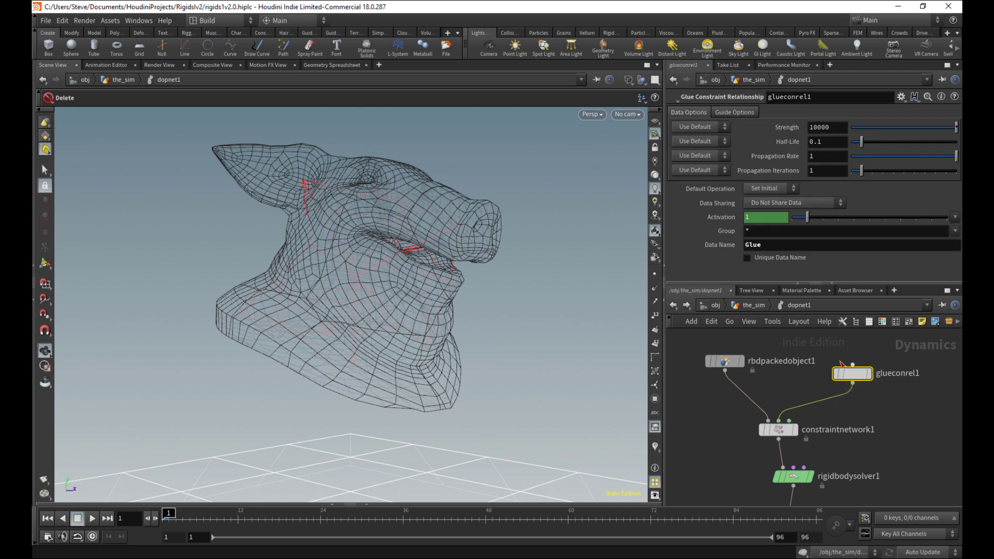
drag(754, 243, 693, 242)
click(754, 307)
click(795, 394)
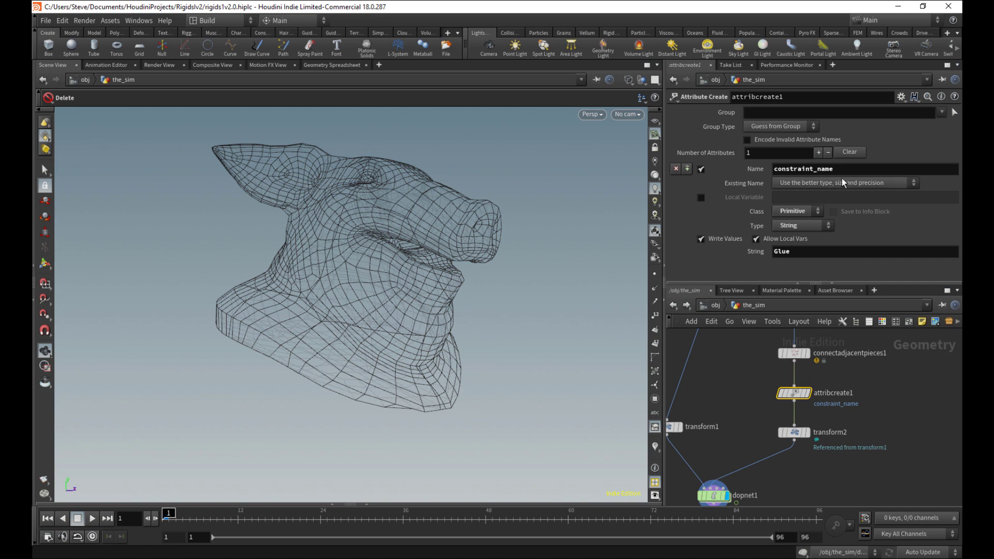
click(793, 253)
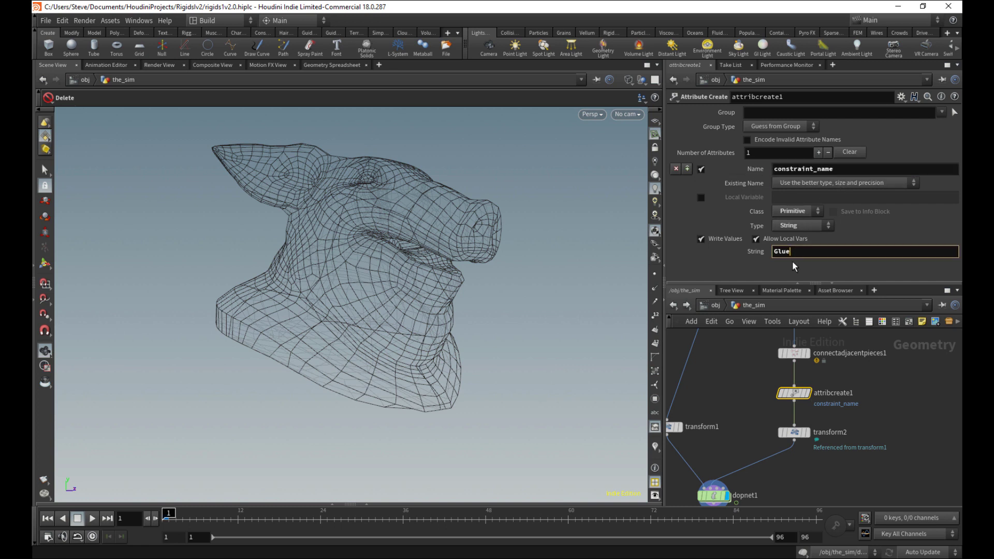
Step: Return to the dopnet1 network and play the simulation in shaded view to watch the glued head hit the ground
click(727, 306)
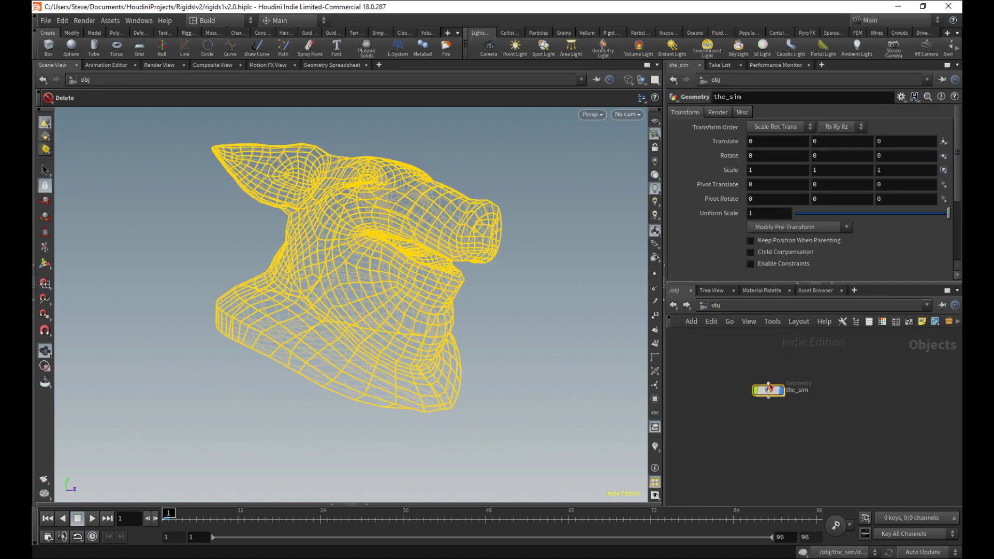
double_click(769, 389)
click(745, 431)
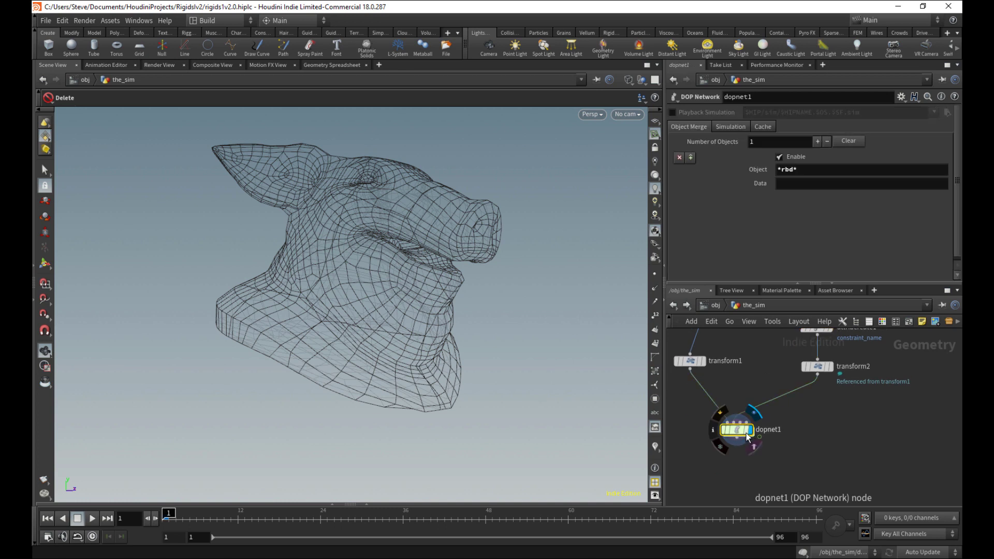
double_click(739, 432)
scroll(533, 366, down, 5)
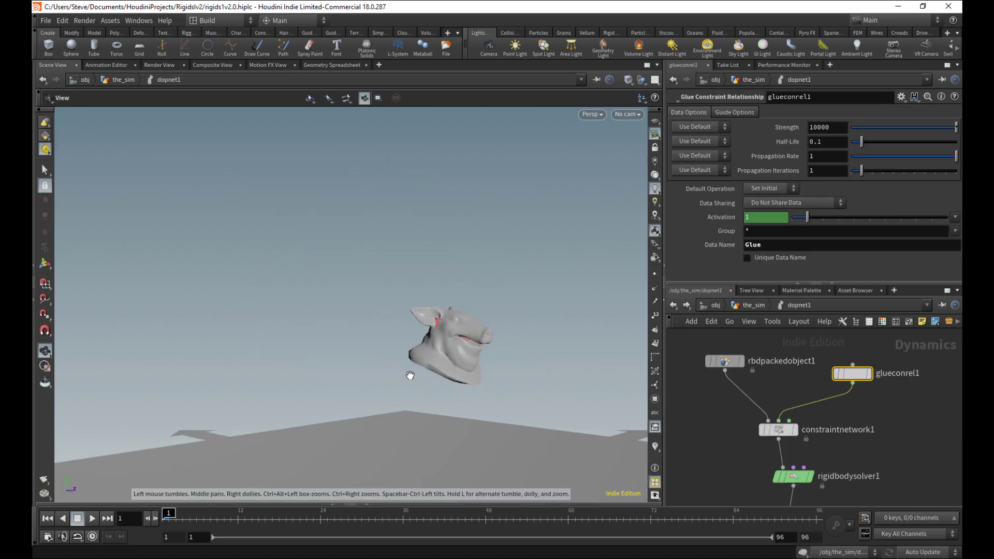
drag(411, 375, 422, 271)
click(94, 519)
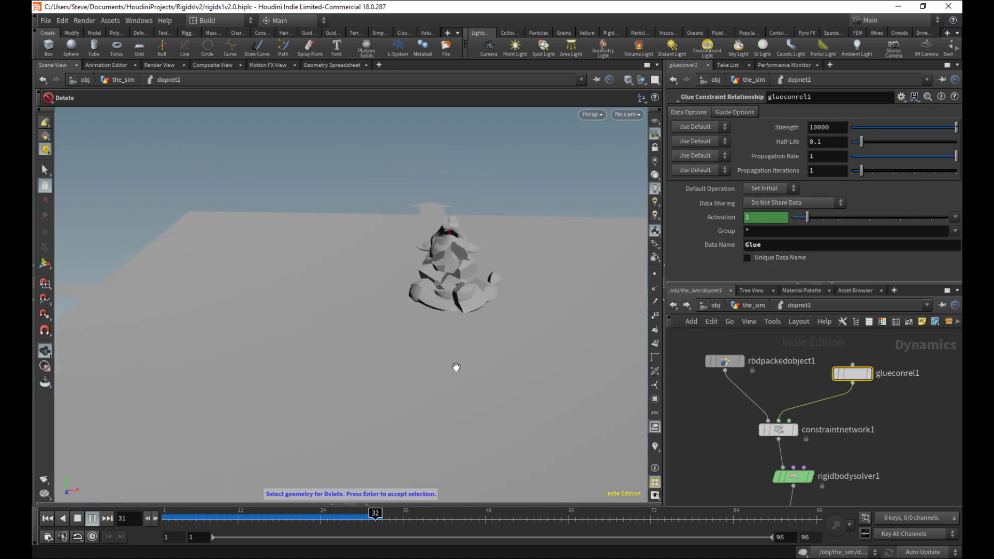
drag(456, 367, 430, 364)
right_drag(431, 364, 461, 352)
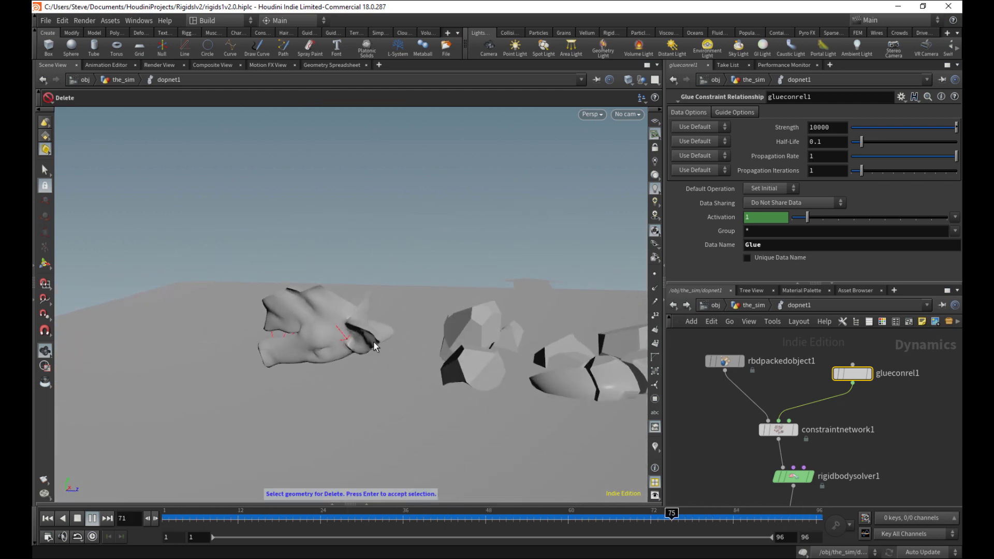
Step: Scrub the simulation back through frame 15 to frame 1 and review the head and its constraints above the ground
drag(425, 518, 260, 495)
middle_drag(534, 376, 299, 357)
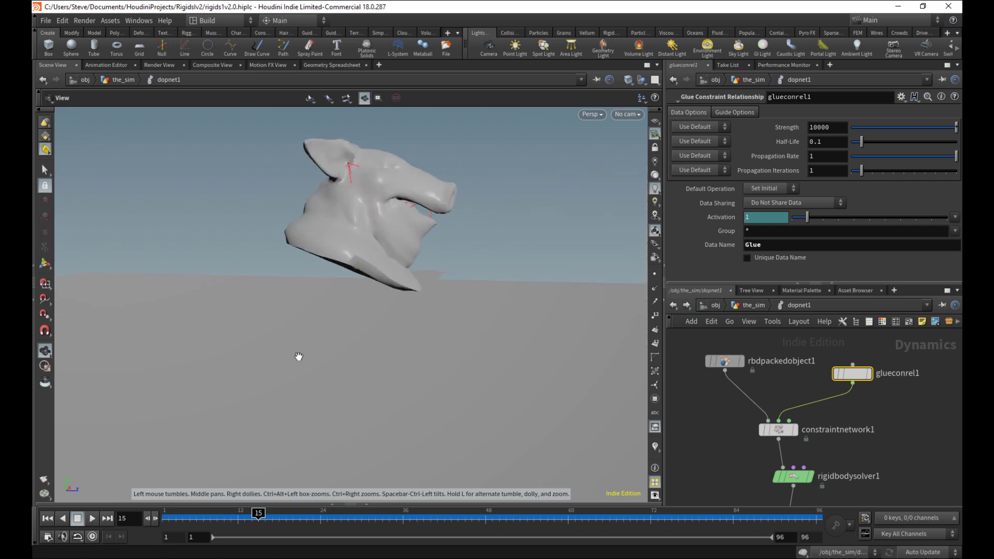
drag(298, 356, 290, 430)
mouse_move(205, 514)
mouse_down()
mouse_move(329, 510)
mouse_move(446, 473)
mouse_move(570, 452)
mouse_move(162, 415)
mouse_up()
drag(455, 329, 404, 333)
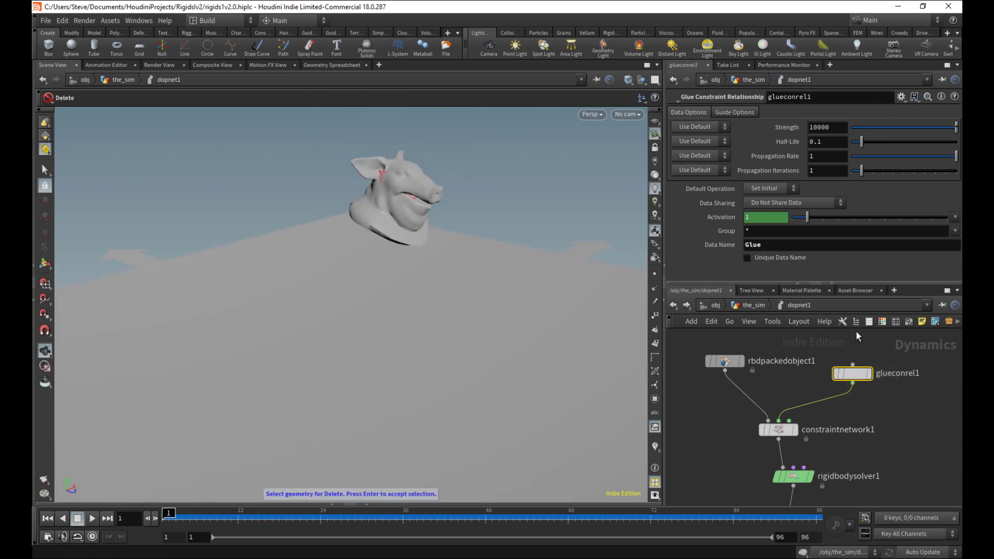
Step: Set the Strength of glueconrel1 to 10000000, play the simulation, and return to frame 1
click(845, 128)
text(000)
key(Return)
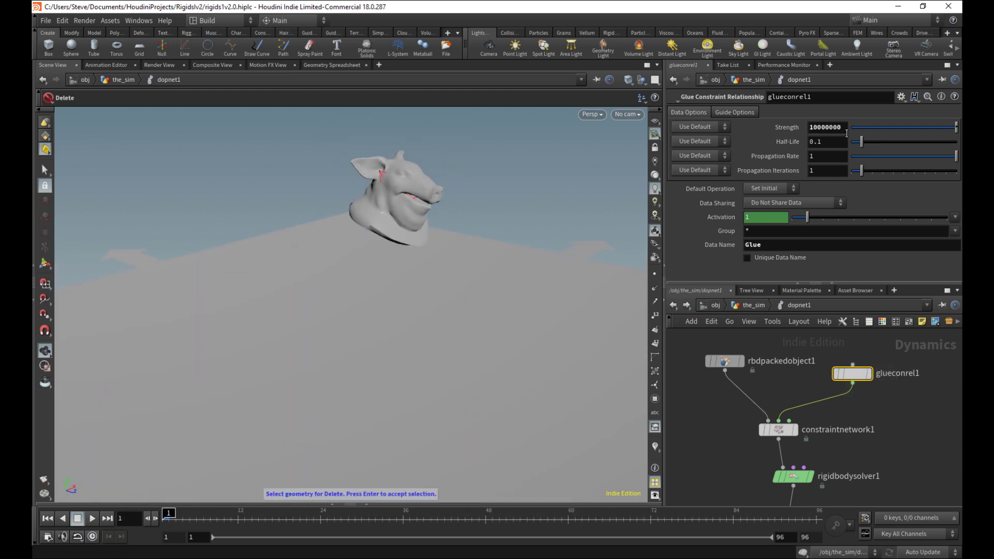
click(94, 516)
click(48, 518)
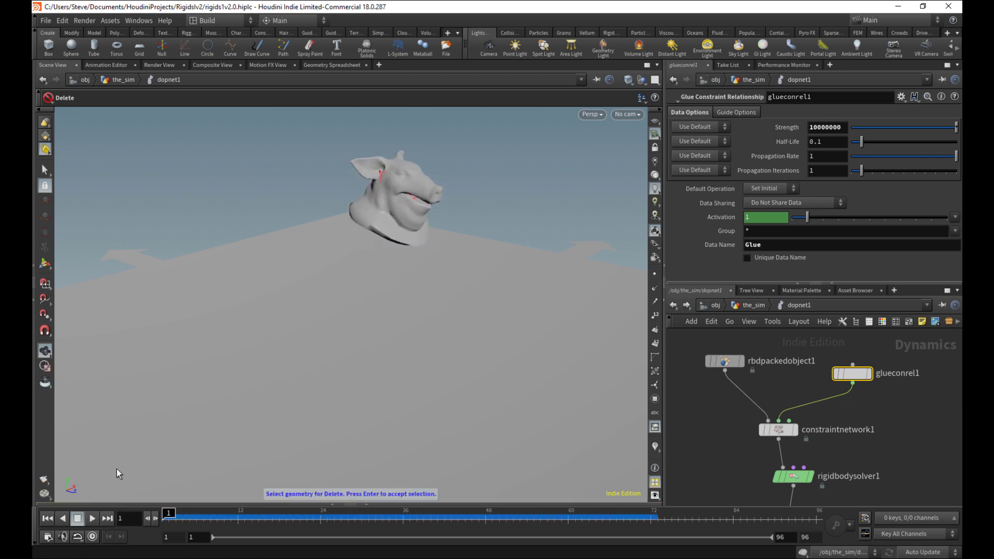
Step: Try glueconrel1 with a Strength of 1 and with -1, playing the simulation and returning to frame 1
drag(843, 127, 776, 122)
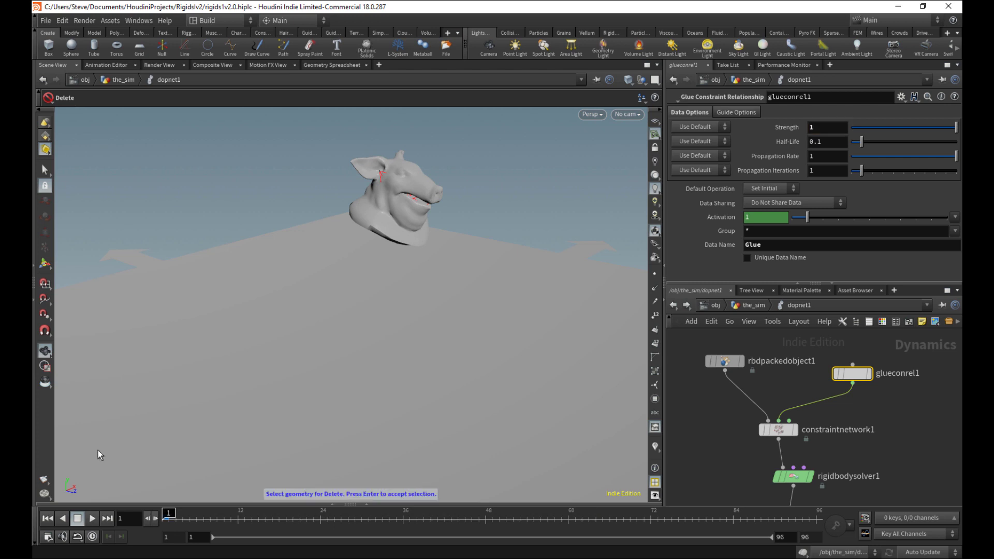
click(93, 519)
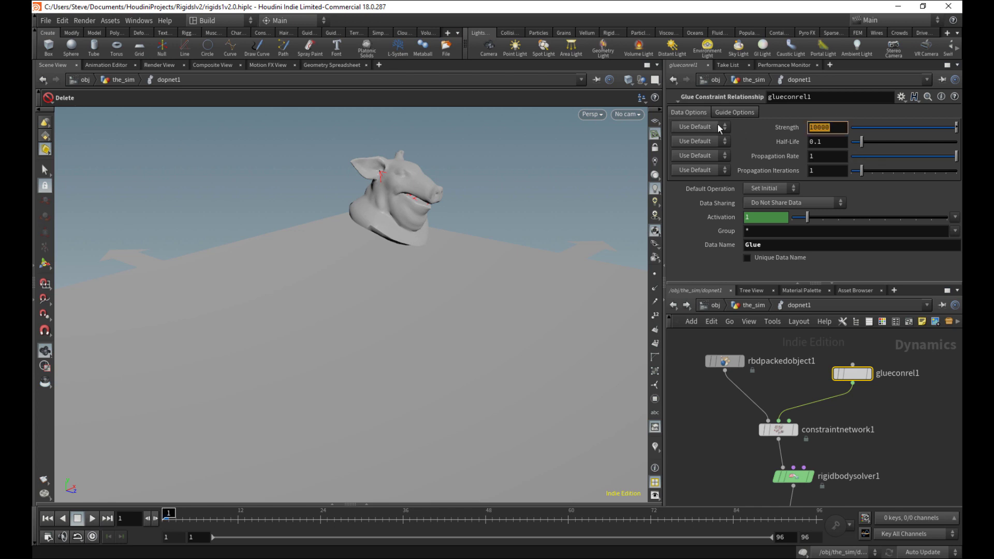
text(-1)
key(Return)
click(93, 519)
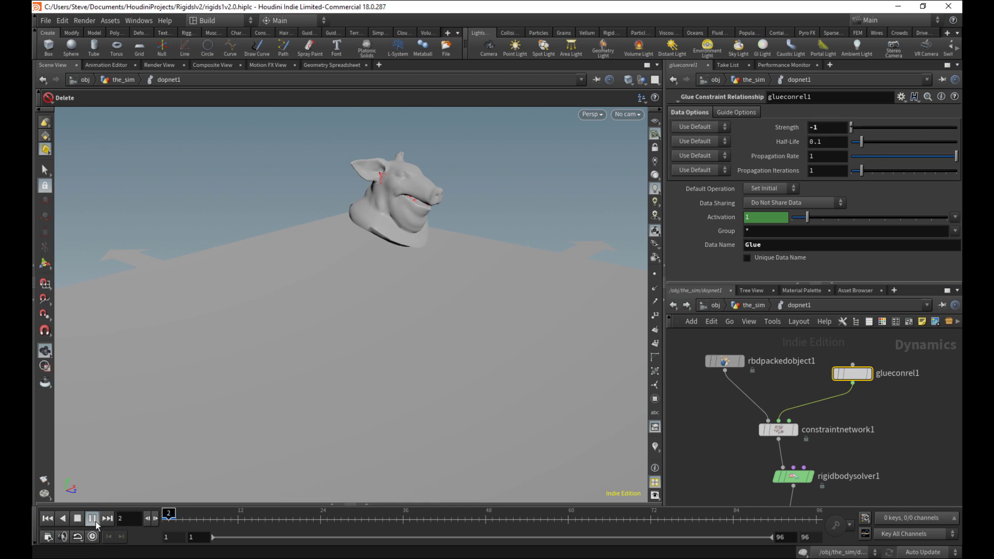
click(78, 519)
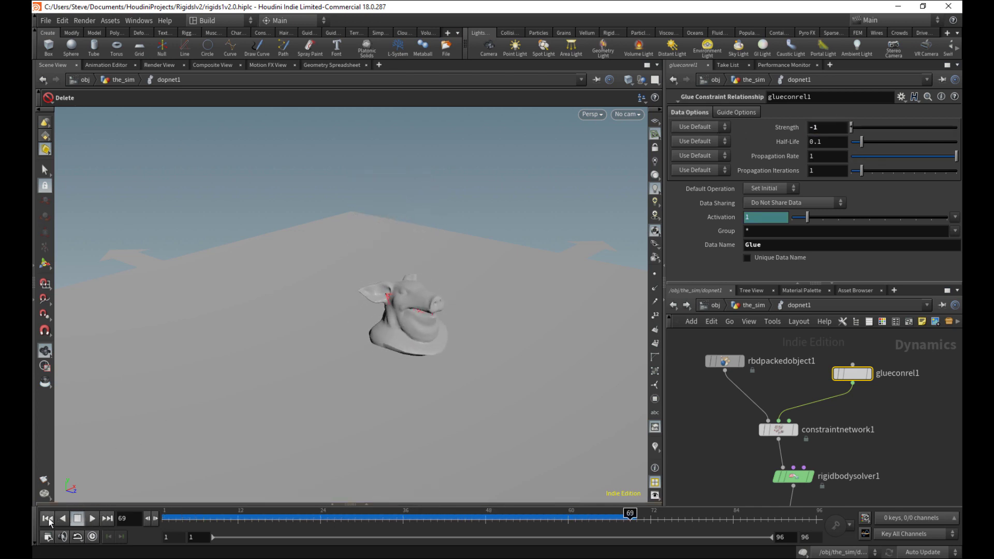
click(47, 518)
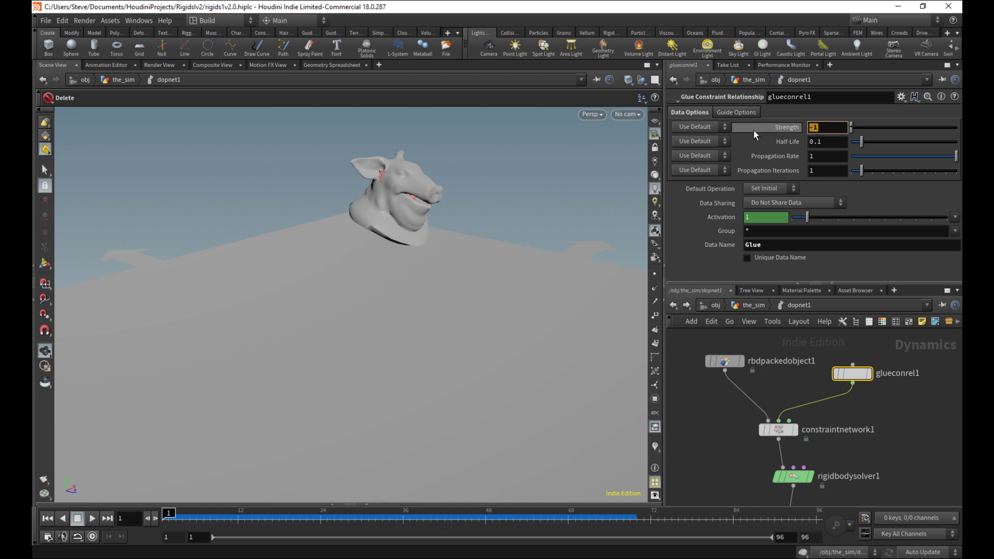
Step: Revert the Strength of glueconrel1 to its default value
click(811, 129)
right_click(811, 129)
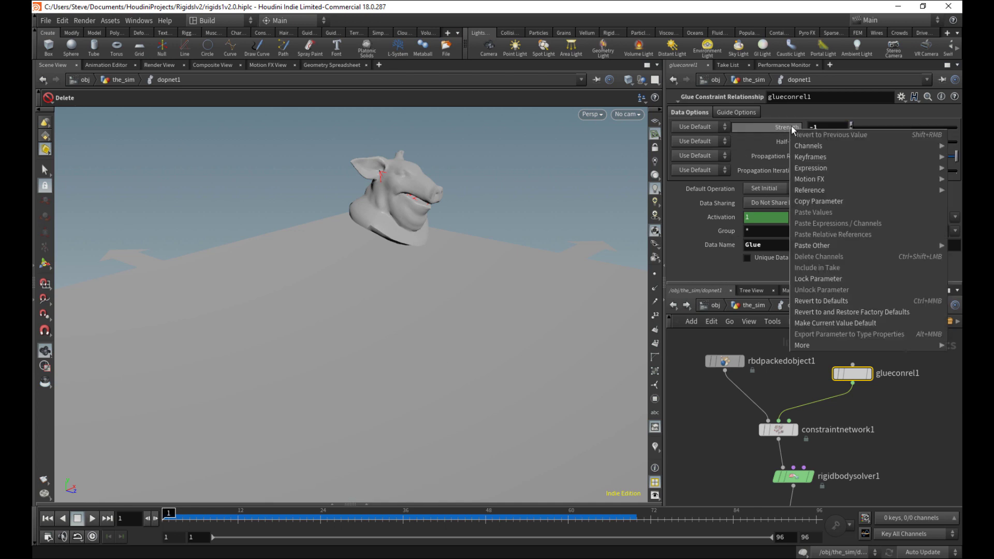
click(823, 302)
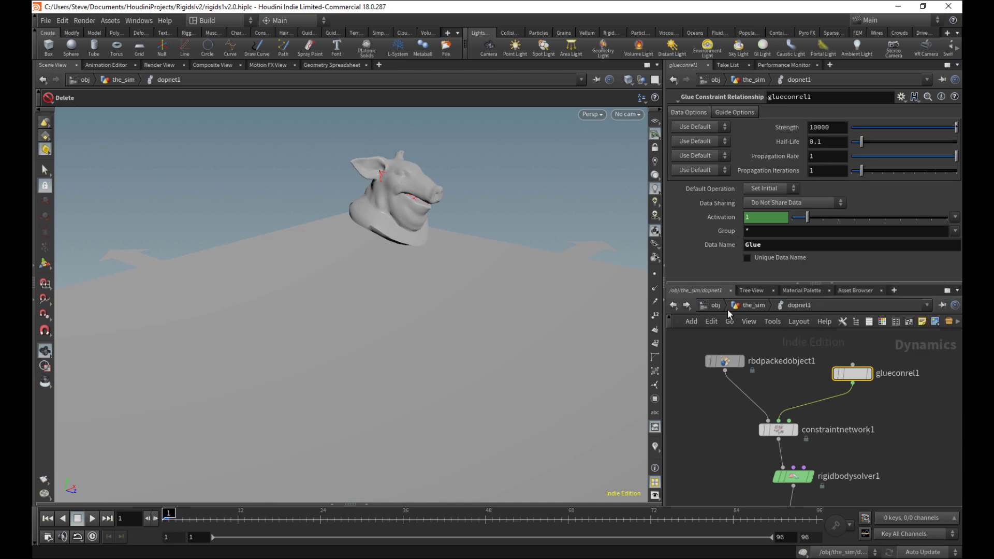
Step: Play the simulation at default glue strength, watch the pig head break on the ground, and return to frame 1
click(627, 113)
key(Escape)
key(Escape)
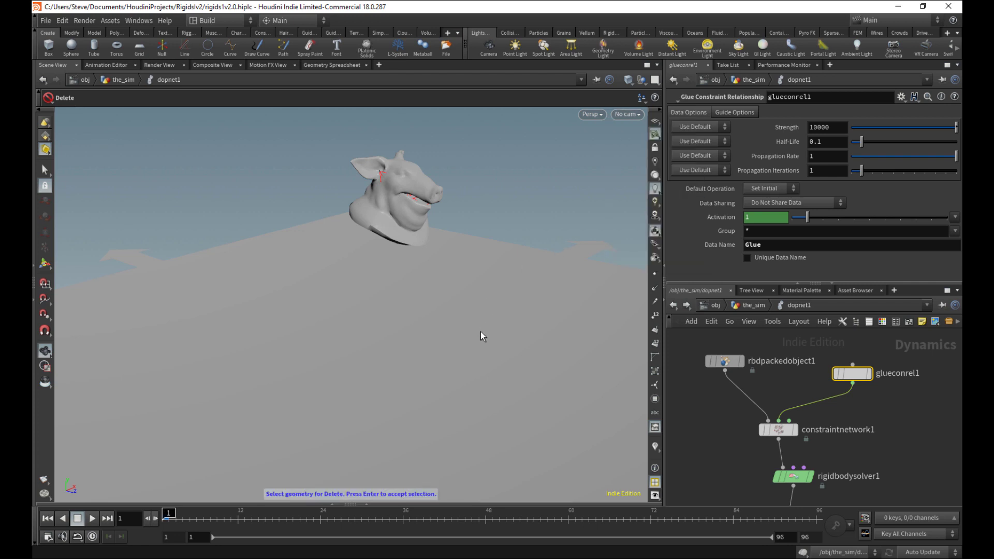
drag(515, 349, 411, 342)
click(93, 519)
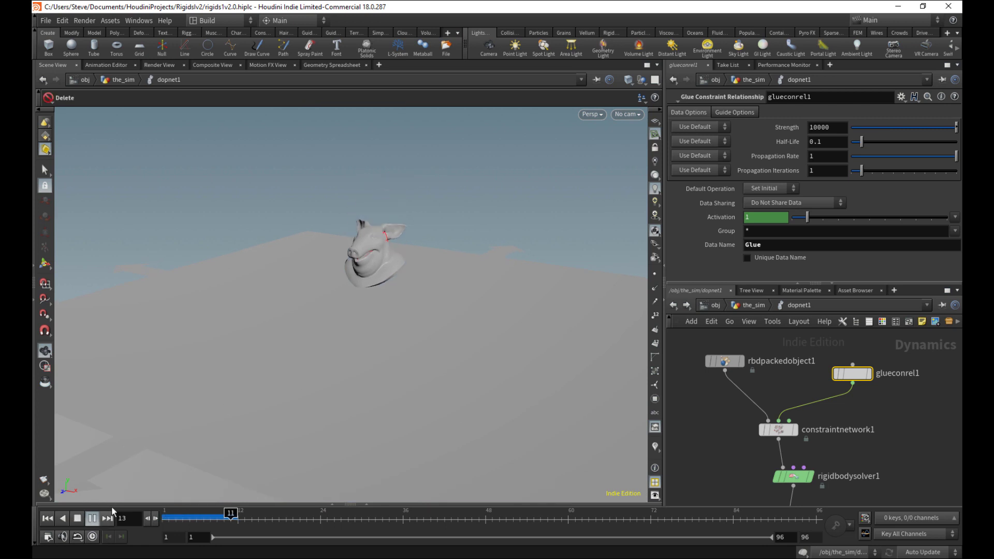
key(space)
scroll(472, 316, up, 4)
middle_drag(473, 316, 418, 346)
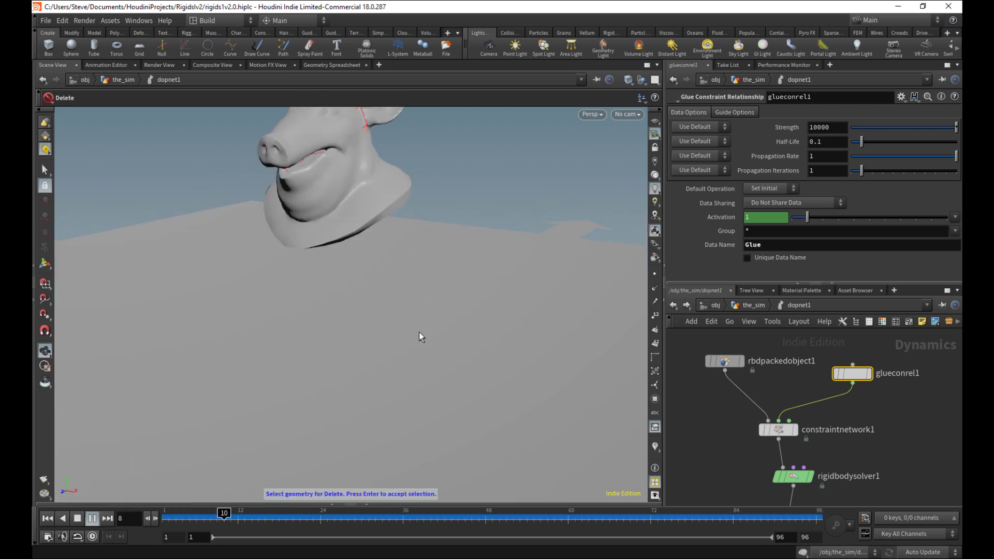
key(space)
right_drag(422, 288, 398, 415)
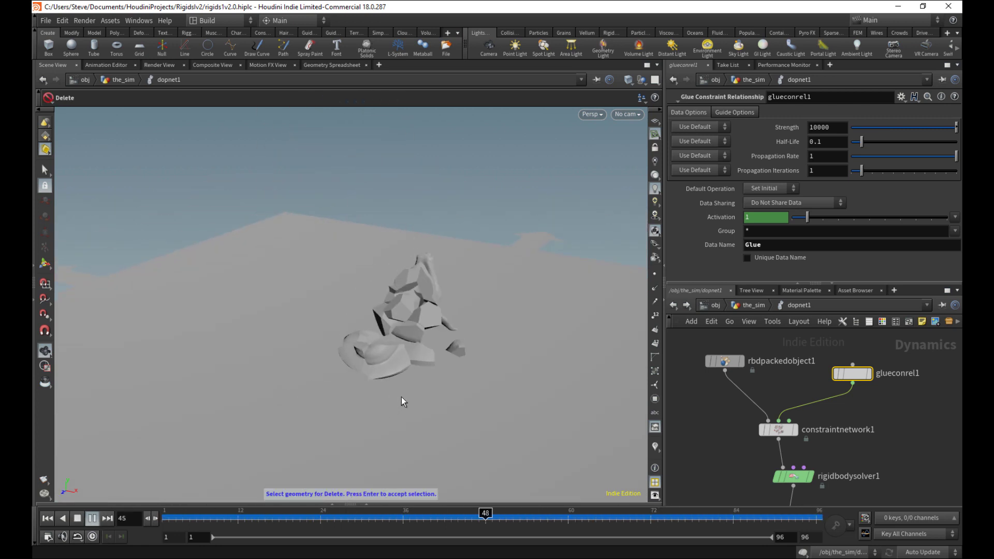
click(47, 519)
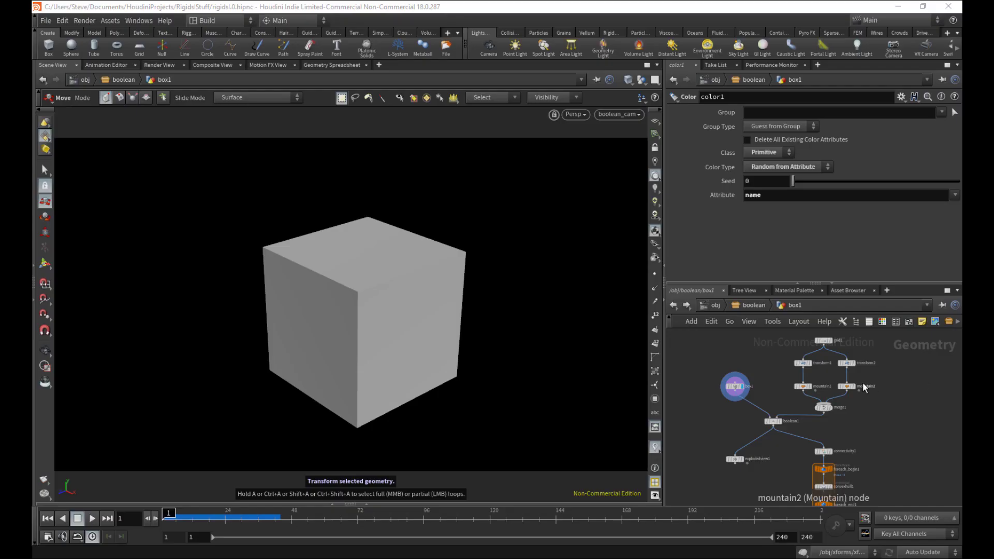
Step: Examine how box1 and the grid, transform, mountain and merge nodes feed boolean1 in the box1 network of rigidsl.0.hipnc
middle_drag(770, 386, 744, 422)
right_drag(744, 421, 748, 413)
scroll(747, 412, up, 2)
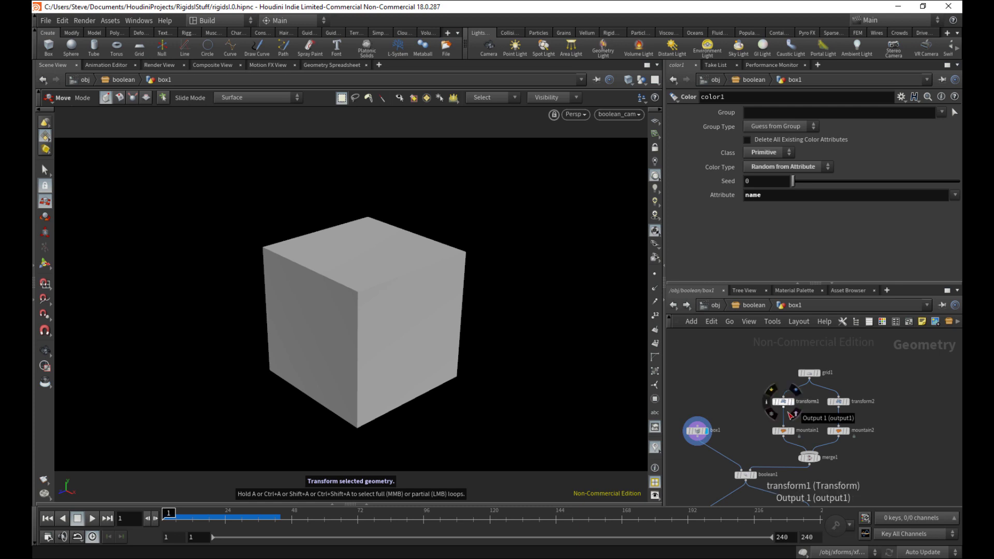
scroll(766, 399, up, 2)
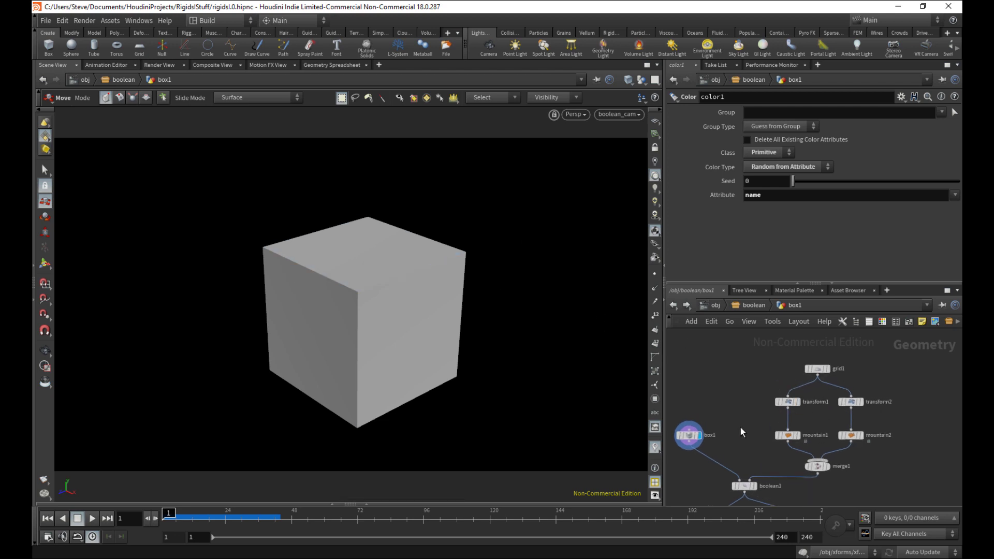
middle_drag(743, 433, 764, 397)
scroll(792, 392, up, 2)
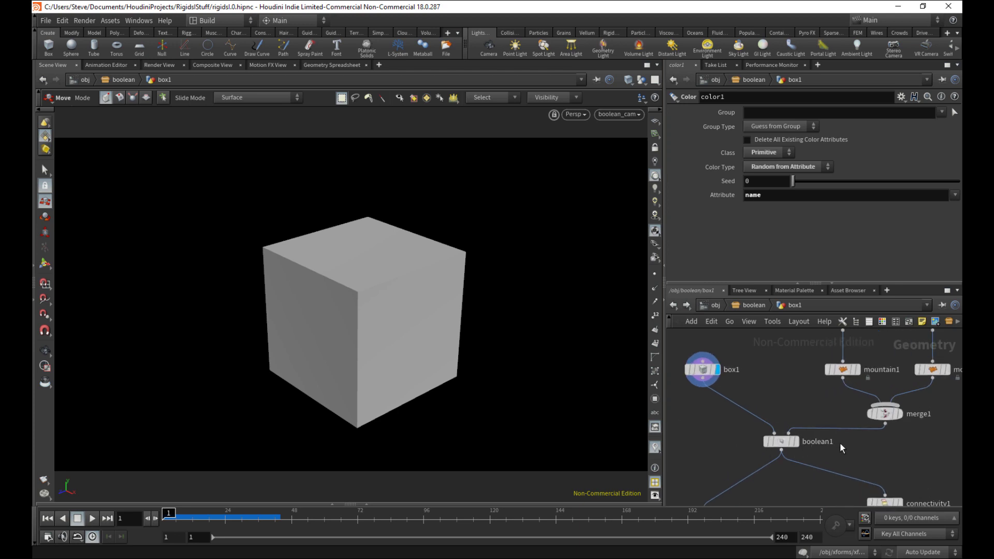
middle_drag(851, 441, 809, 479)
middle_drag(723, 419, 782, 409)
mouse_move(718, 397)
drag(715, 393, 714, 395)
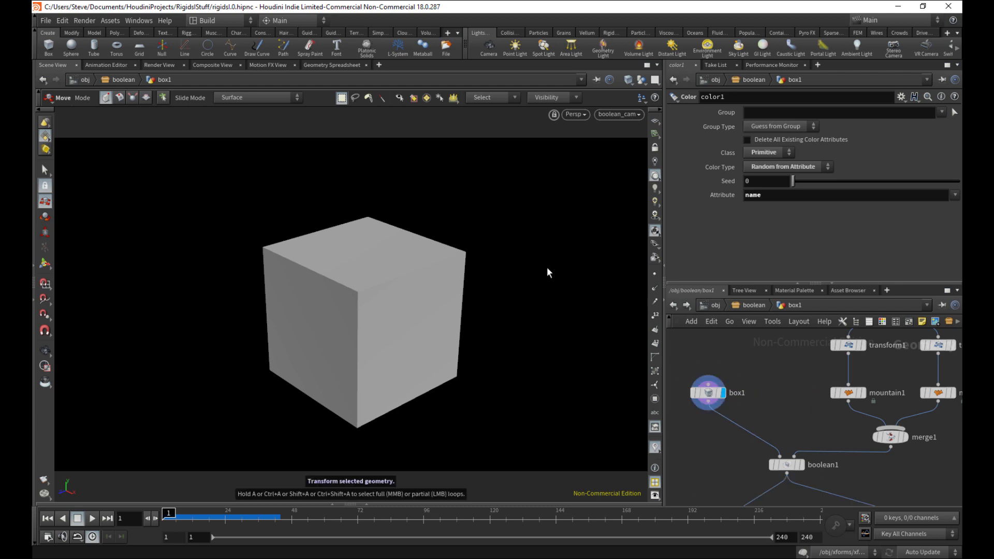
Step: Select and display boolean1 with its handles on, and inspect the cutting surfaces and seams through the box
middle_drag(793, 440, 761, 439)
click(729, 470)
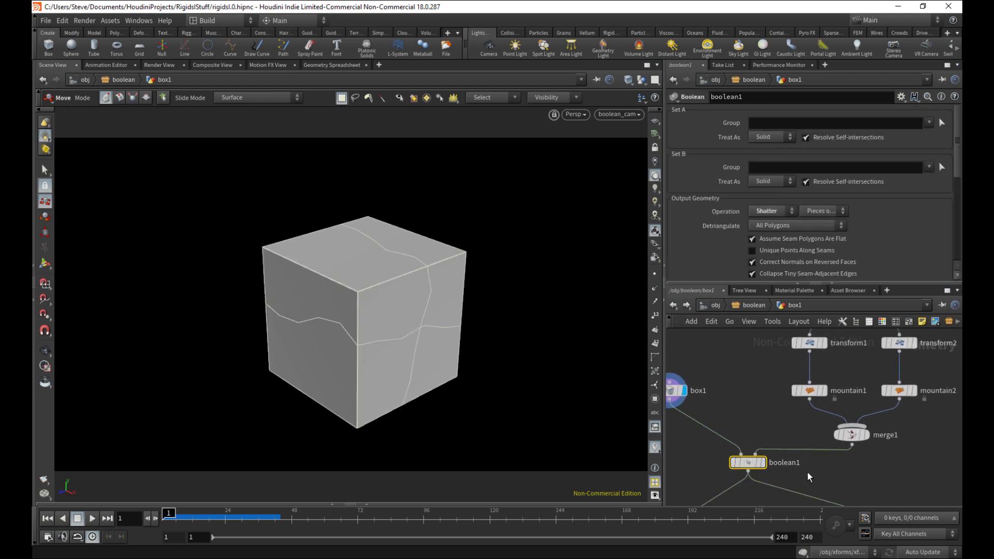
click(763, 462)
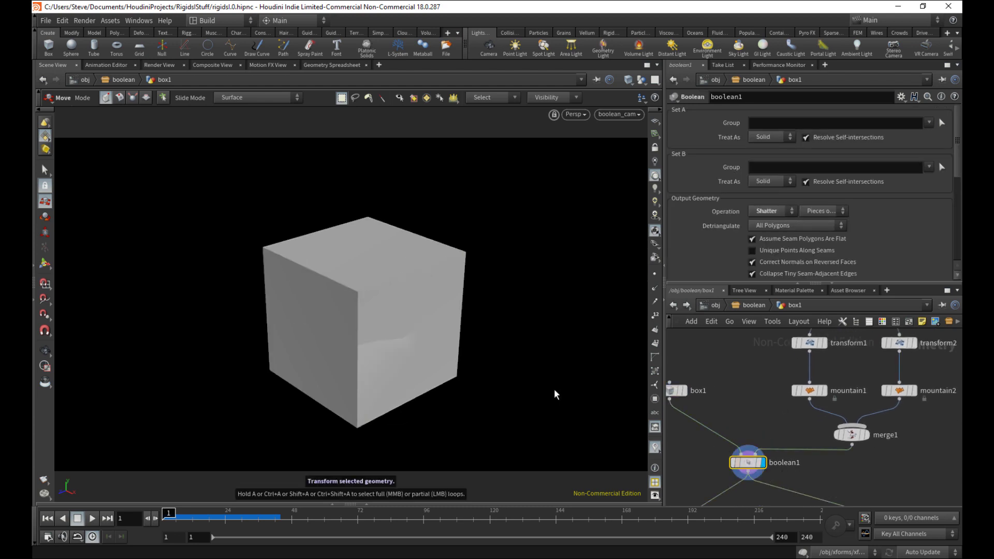
click(49, 268)
alt+drag(488, 350, 513, 337)
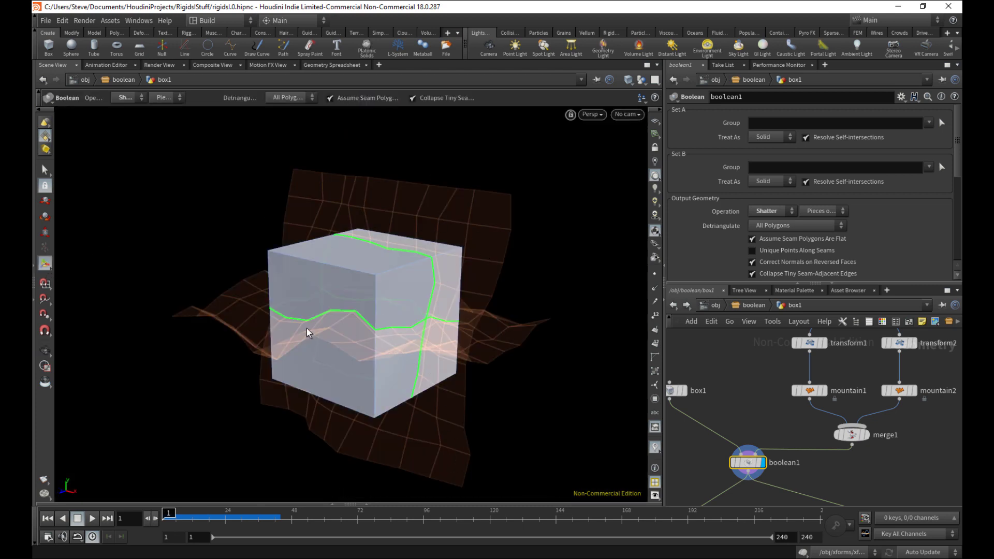
drag(487, 370, 482, 397)
Step: Display and select explodedview1 and inspect the separated box pieces from several angles
middle_drag(707, 463, 786, 412)
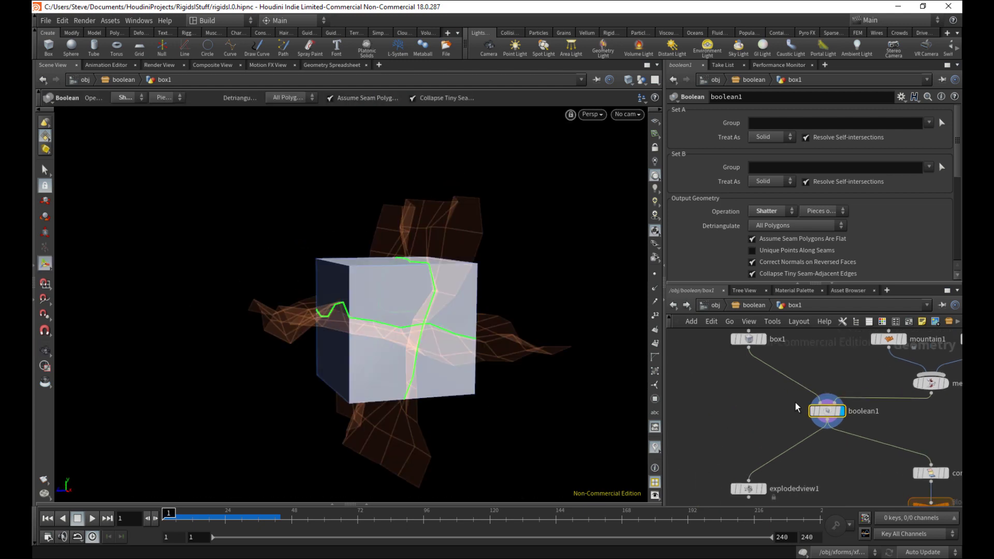
click(764, 490)
click(748, 489)
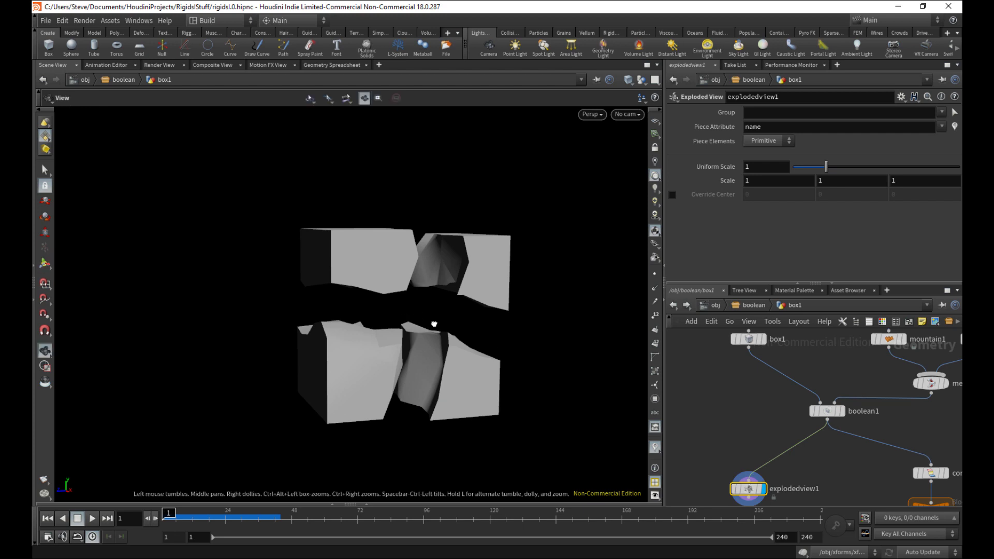
drag(437, 333, 482, 335)
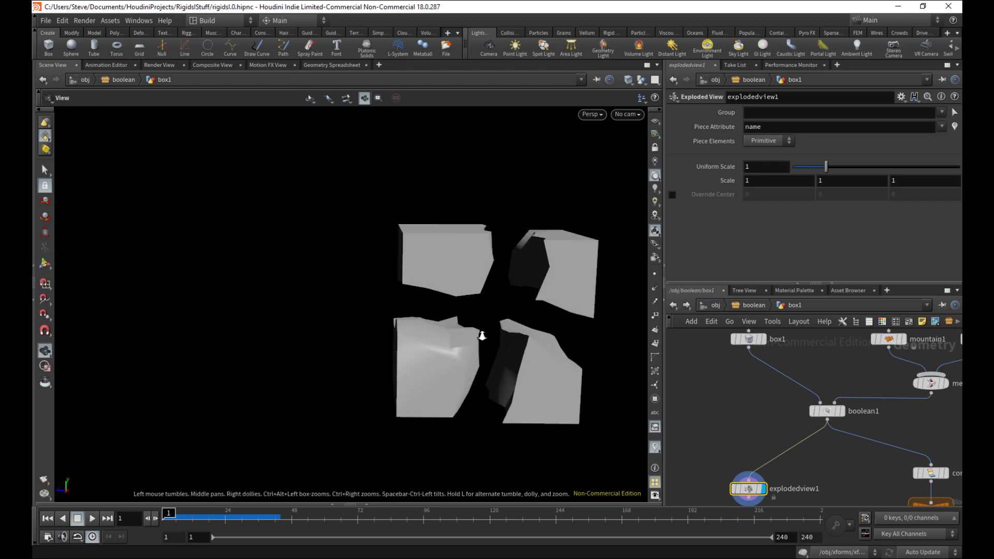
right_drag(482, 335, 542, 326)
middle_drag(543, 326, 426, 313)
drag(426, 313, 474, 349)
right_drag(474, 349, 607, 386)
Step: Select box1 as a reference outline and display grid1 to compare the flat plane with the box
middle_drag(757, 408, 728, 477)
click(709, 428)
click(697, 428)
click(824, 368)
middle_drag(812, 437, 811, 378)
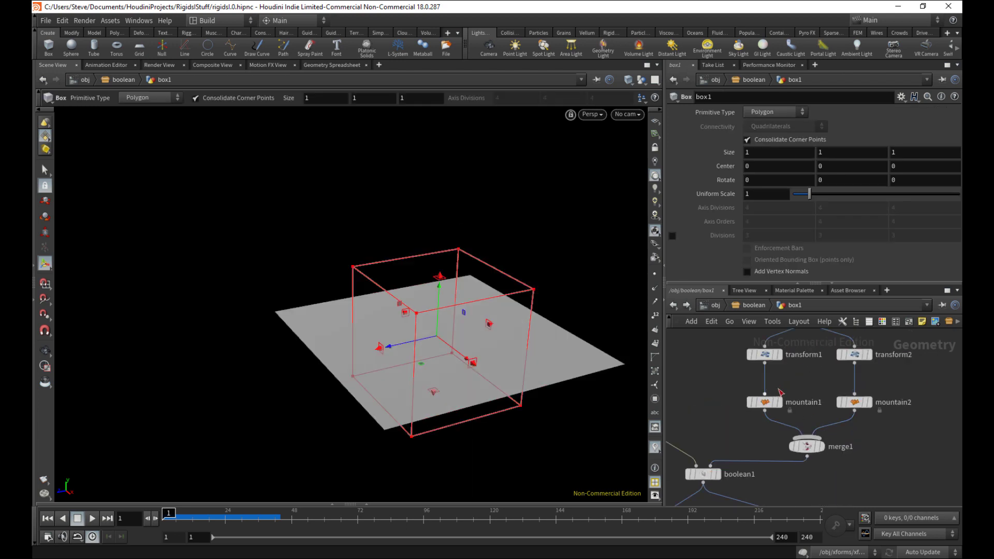
Step: Display transform1, transform2, mountain1, mountain2 and merge1 in turn to review how the cutting surfaces are built
click(778, 355)
click(868, 355)
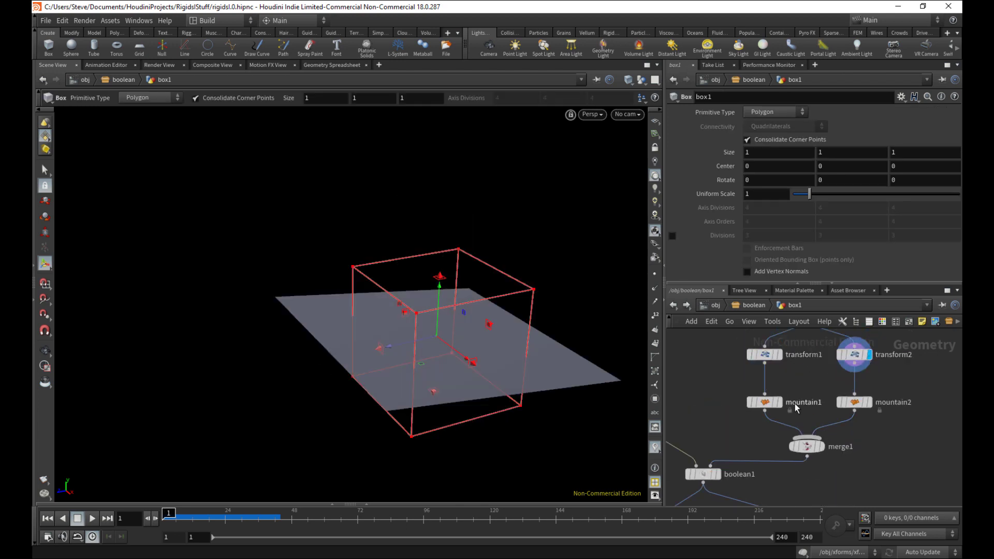
click(779, 402)
click(868, 402)
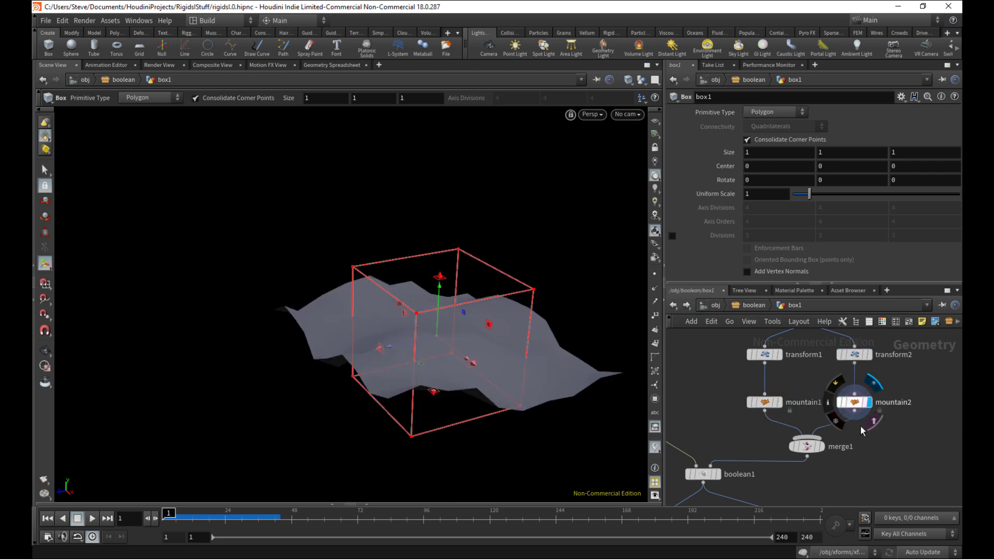
click(821, 446)
click(805, 448)
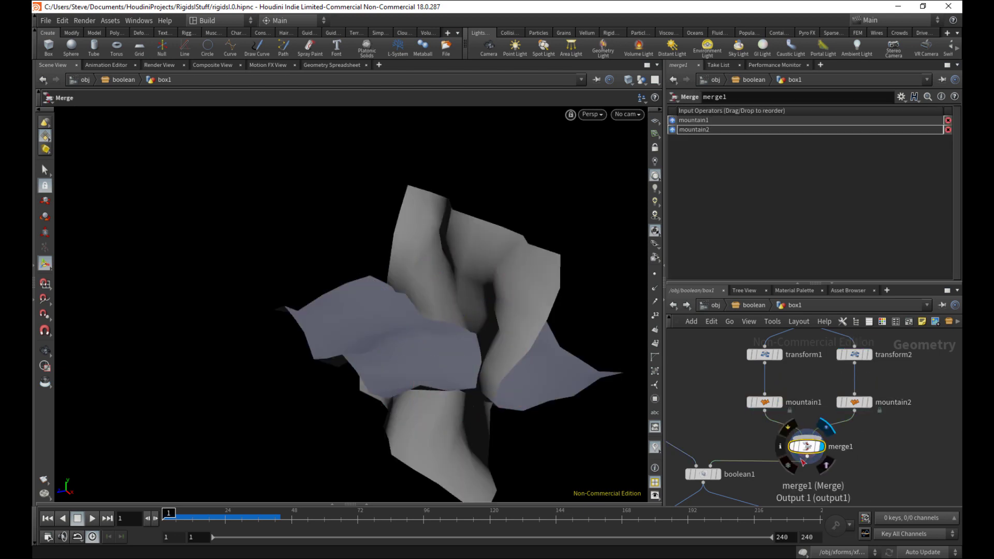
Step: Display and select boolean1 to review its Shatter operation and the seams cut across the box
middle_drag(762, 442, 826, 406)
click(787, 441)
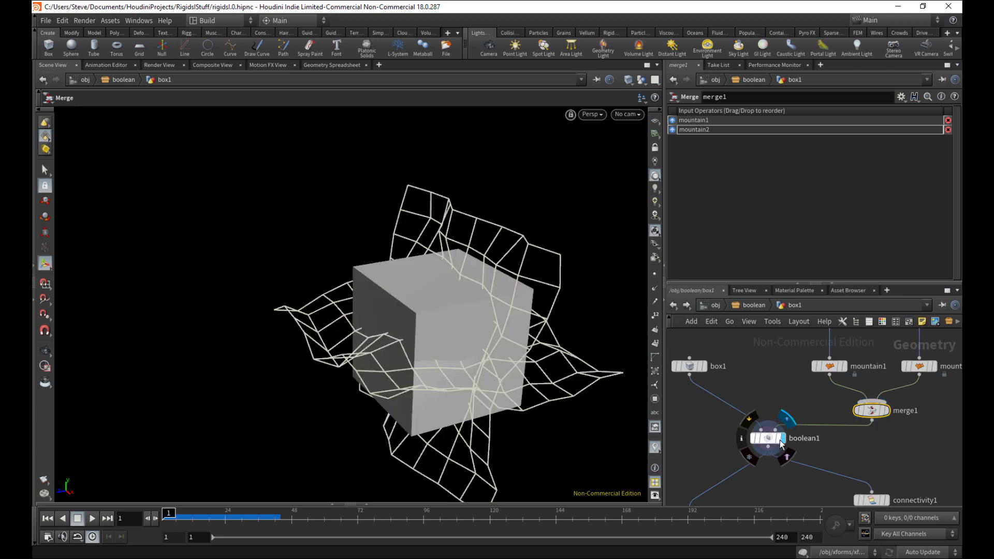
click(768, 439)
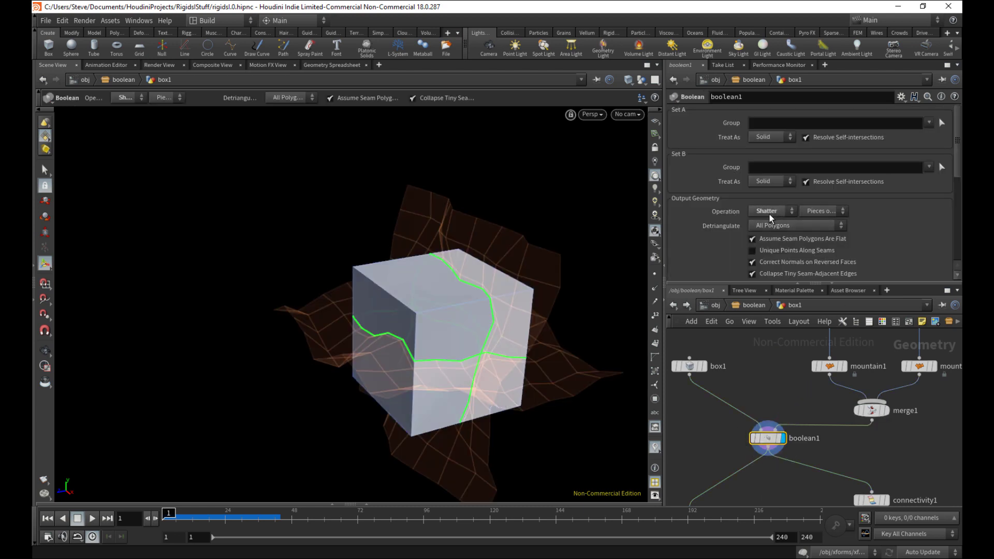
alt+right_drag(434, 378, 531, 322)
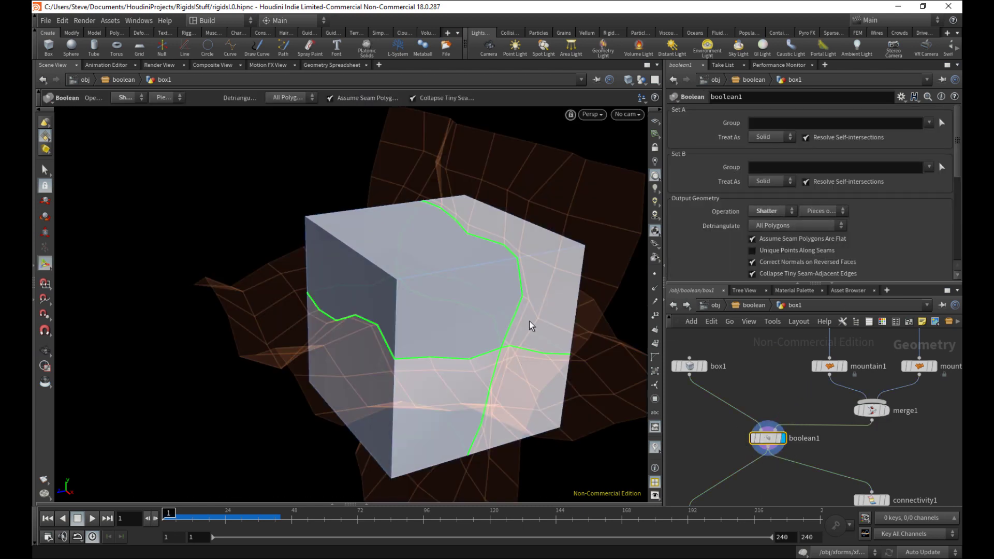
alt+drag(558, 314, 582, 373)
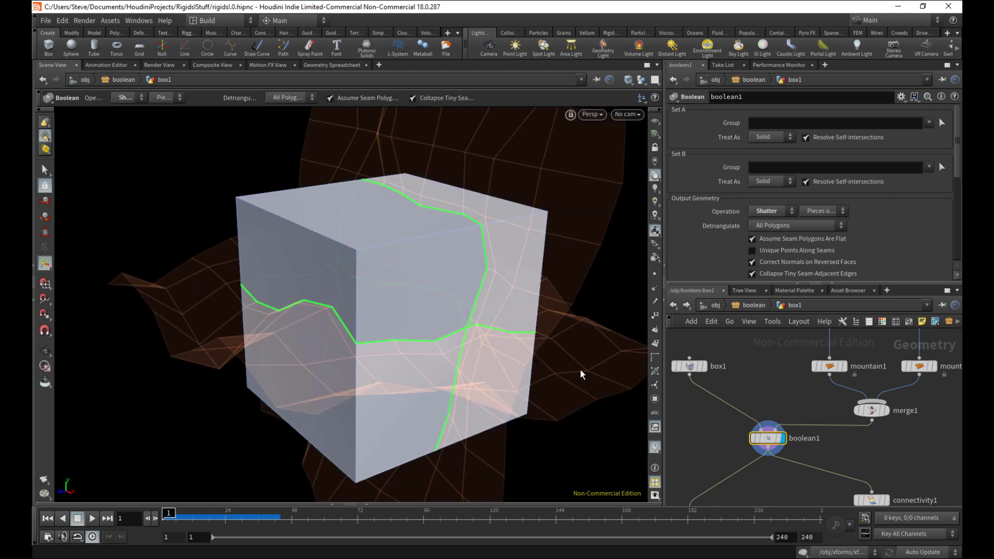
alt+right_drag(582, 373, 595, 414)
Step: Display and select explodedview1, and inspect the jagged interior faces of the shattered pieces
middle_drag(747, 472, 790, 414)
click(747, 456)
click(731, 457)
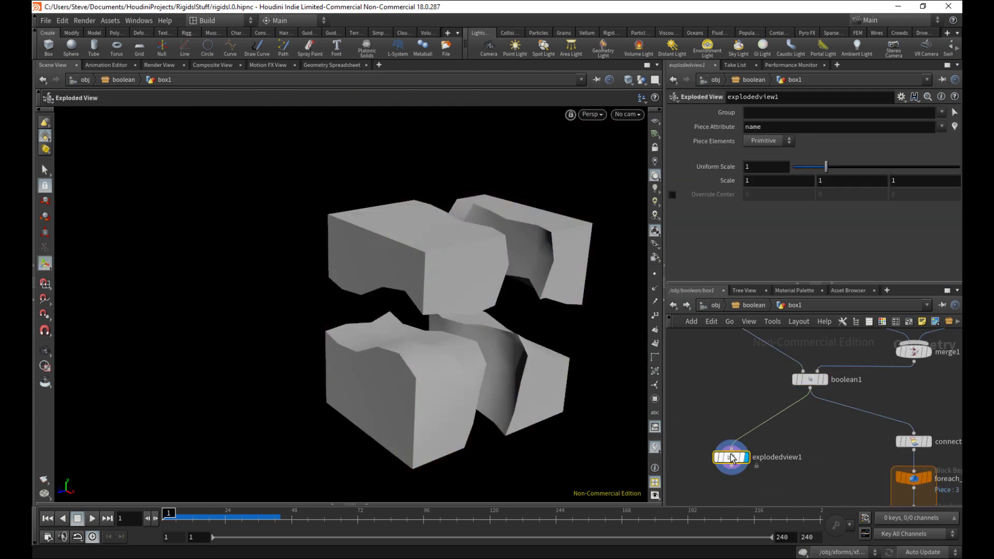
alt+drag(511, 369, 493, 343)
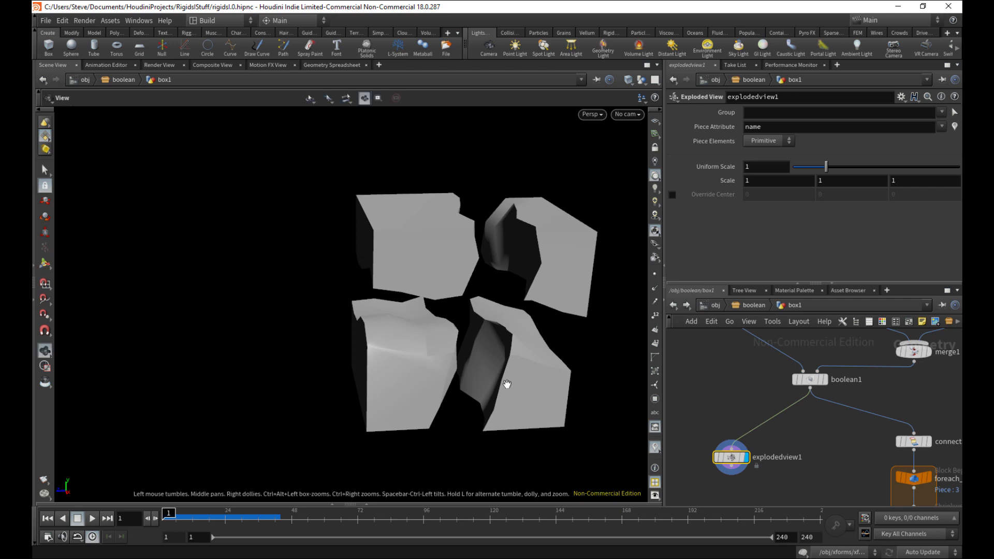
alt+right_drag(506, 384, 552, 350)
Step: Save the scene file and view the exploded box pieces from above
key(ctrl+s)
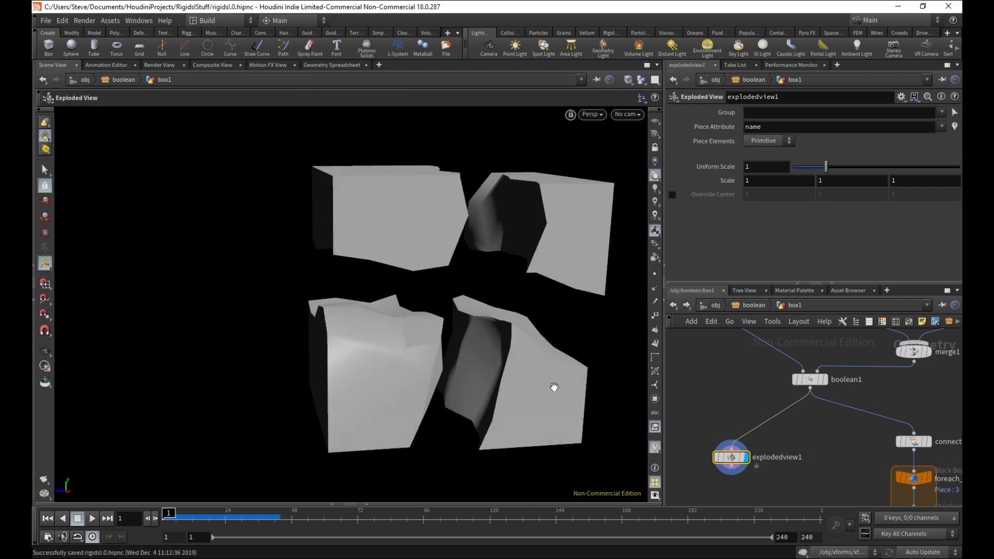
alt+drag(553, 389, 456, 361)
key(Return)
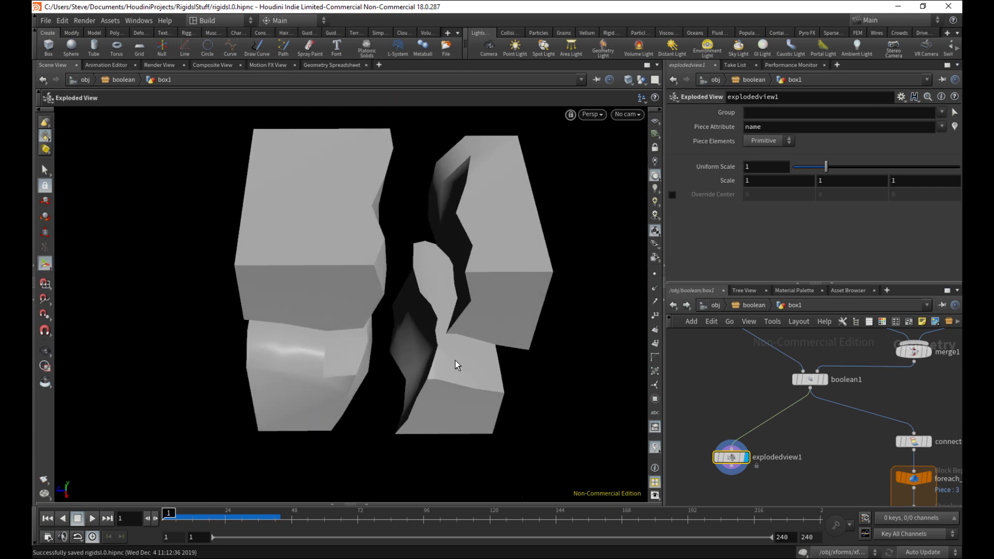
Step: Set the viewport's background color scheme to Light in the display options and view the exploded pieces against it
key(d)
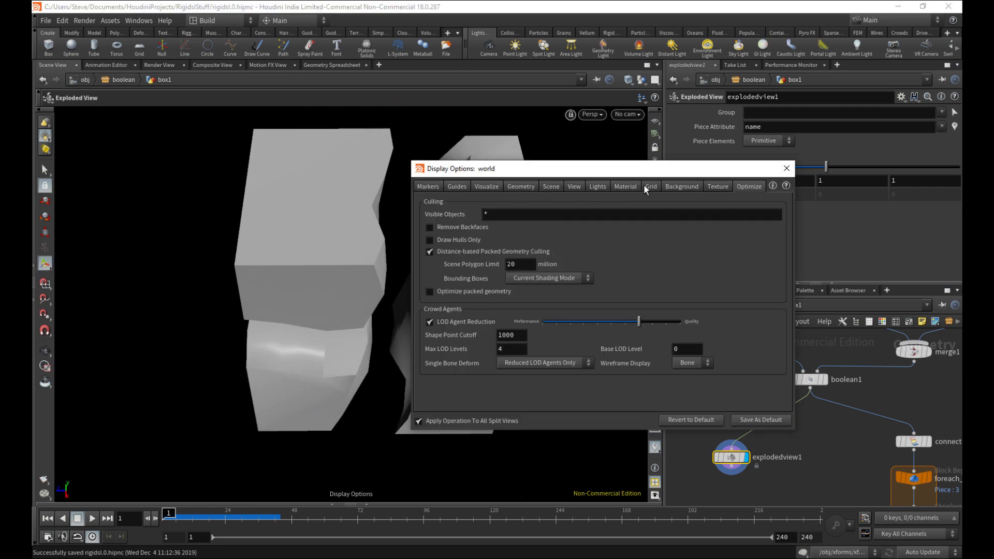
click(682, 187)
click(509, 205)
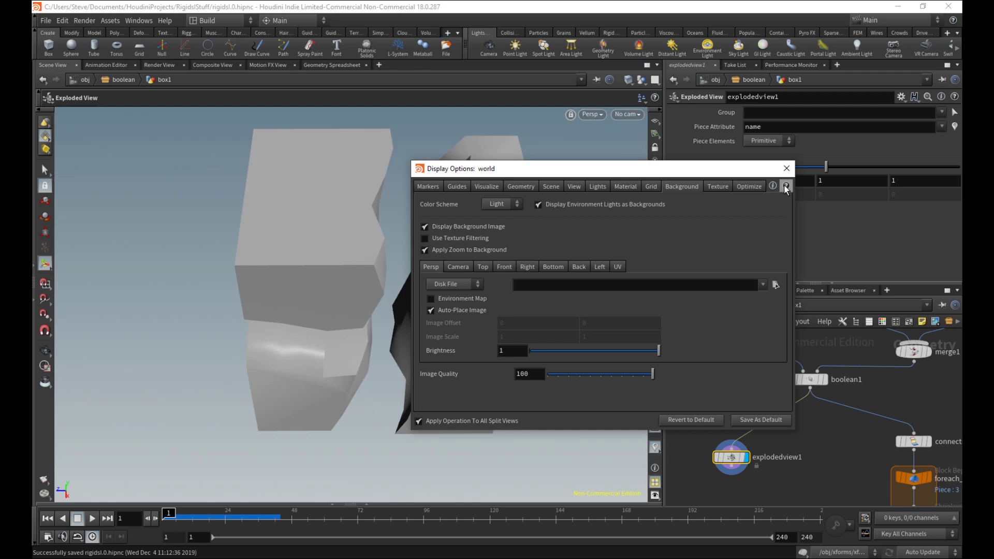
click(786, 168)
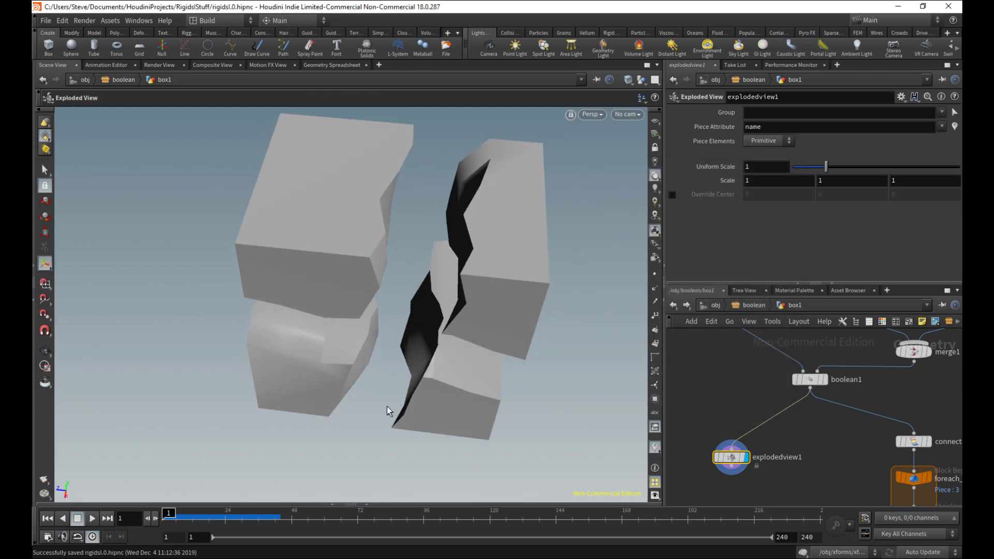
alt+drag(395, 331, 448, 387)
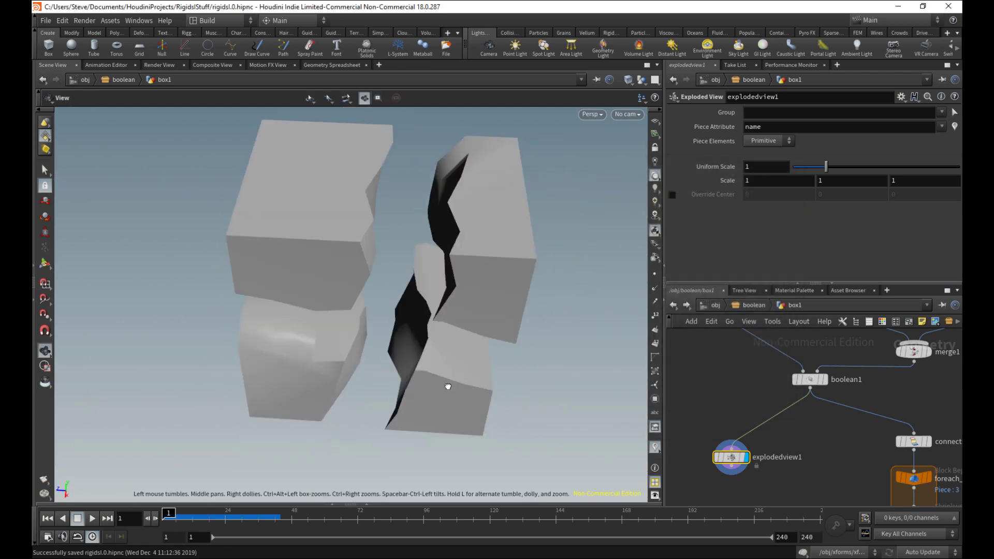
alt+middle_drag(448, 387, 407, 326)
Step: Bypass clip1 at the end of the convex hull branch, and display and select explodedview2
middle_drag(857, 478, 763, 388)
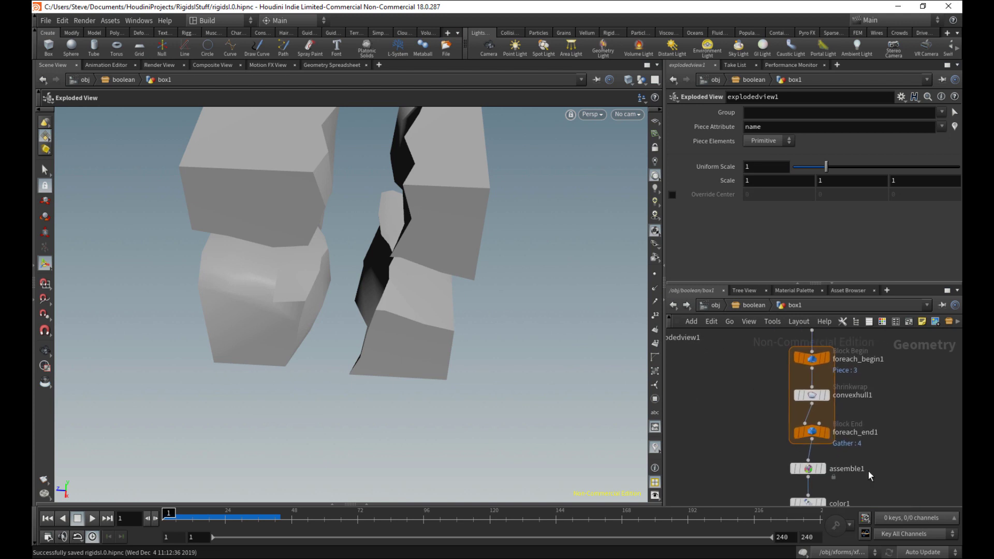
scroll(868, 472, down, 5)
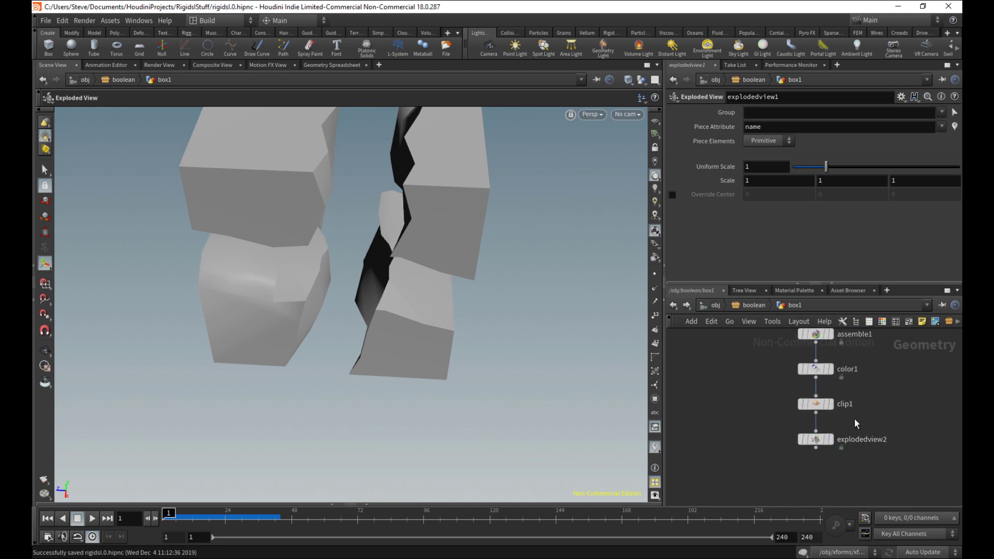
middle_drag(855, 419, 846, 450)
mouse_move(808, 436)
click(789, 418)
click(822, 475)
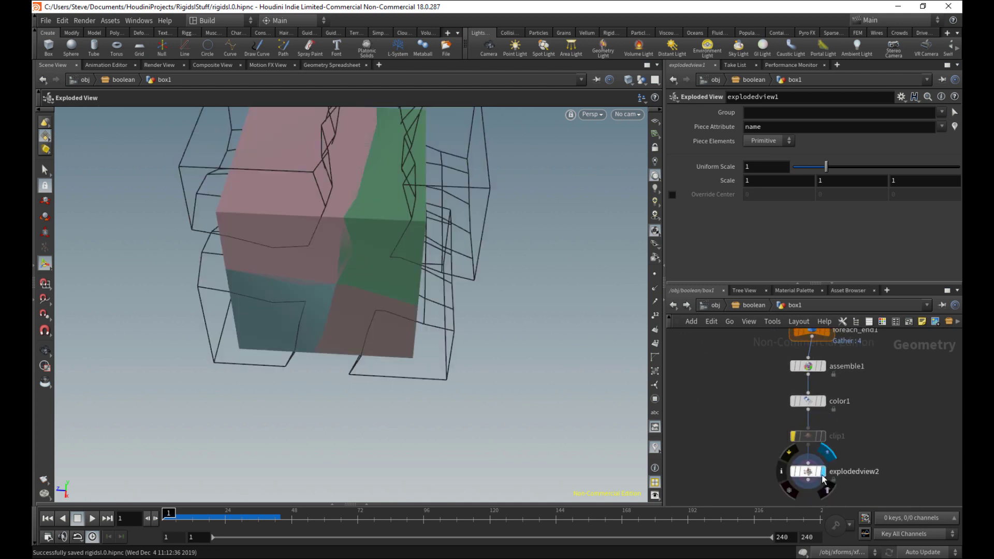
click(823, 476)
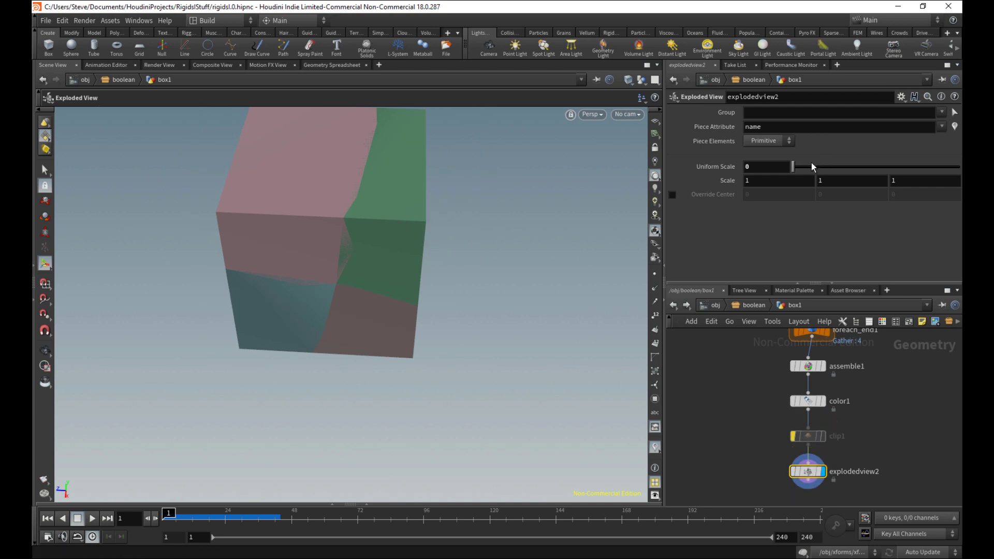
Step: Set explodedview2's Uniform Scale to 1 and inspect the separated convex hull pieces
drag(793, 166, 826, 166)
key(Escape)
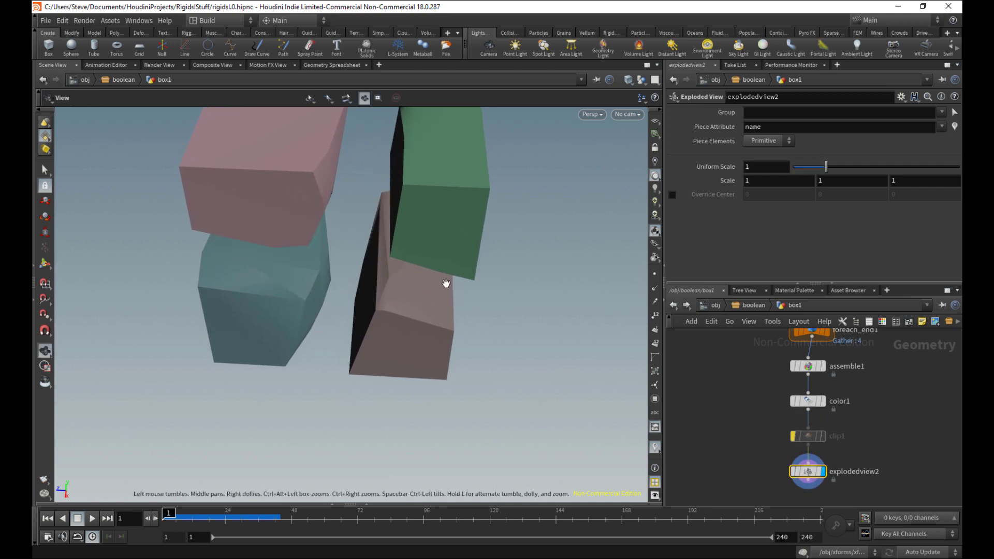
mouse_move(446, 284)
alt+mouse_down()
mouse_move(458, 219)
mouse_move(421, 212)
mouse_move(455, 225)
mouse_move(435, 300)
mouse_move(459, 295)
alt+mouse_up()
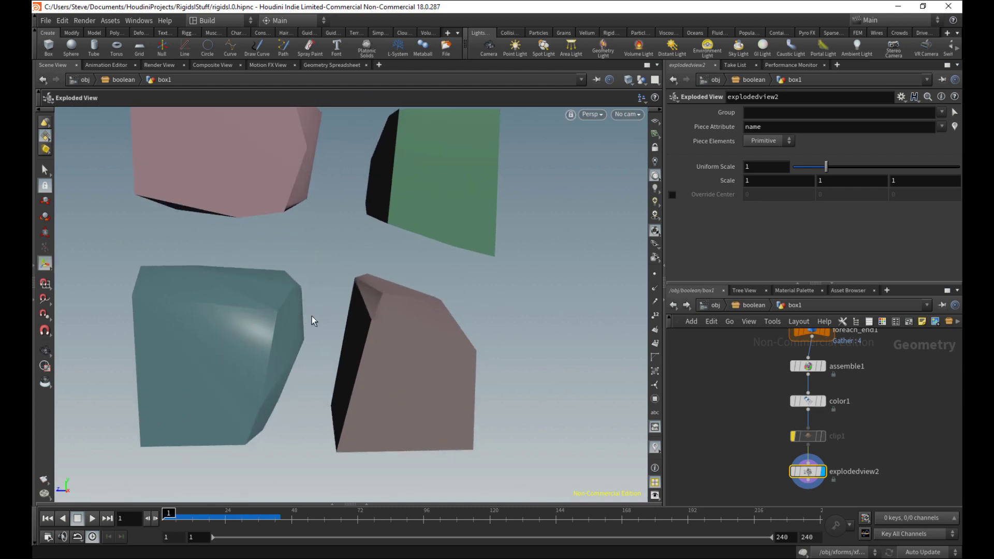
Step: Set explodedview2's Uniform Scale to 0 and re-enable clip1 to view the interior of the colored pieces
drag(826, 166, 791, 154)
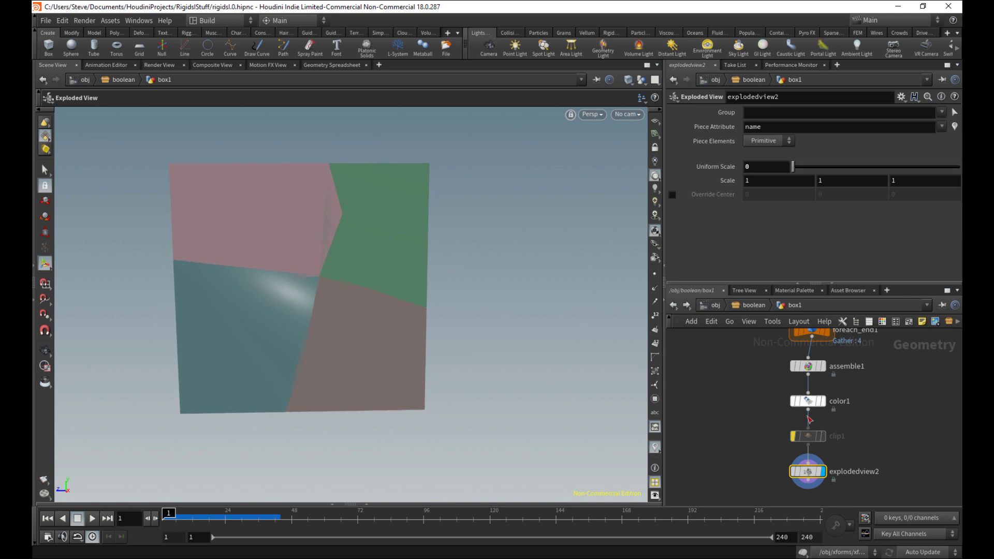
click(792, 418)
alt+middle_drag(345, 248, 390, 311)
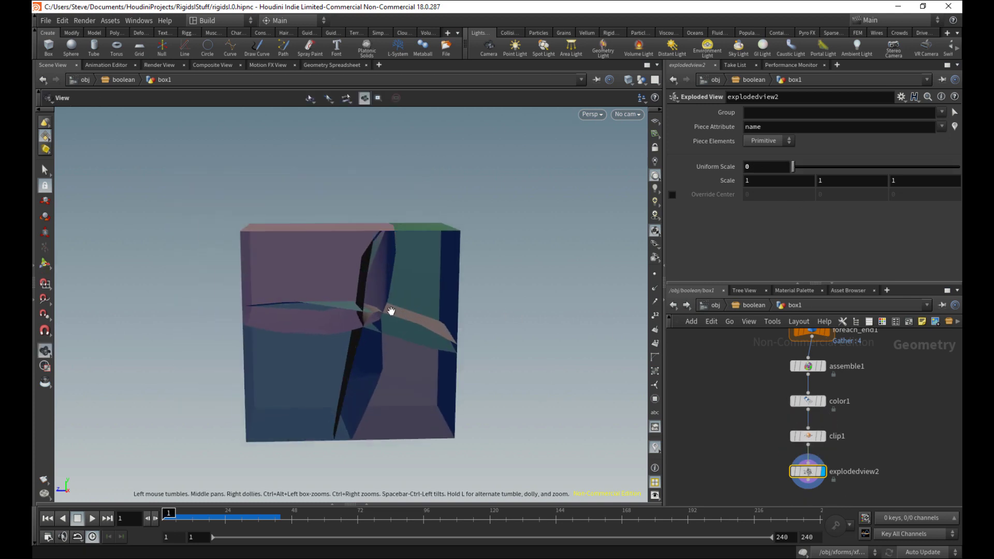
alt+right_drag(391, 311, 427, 304)
drag(427, 304, 376, 270)
key(Return)
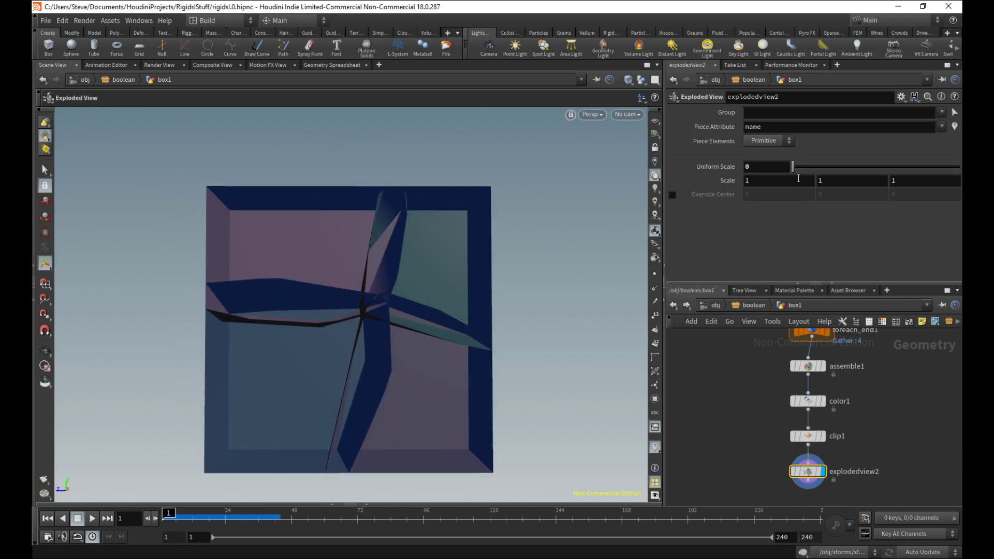
Step: Inspect the clipped box interior up close where the convex hulls of neighboring pieces meet
mouse_move(792, 166)
mouse_down()
mouse_move(809, 166)
mouse_move(788, 163)
mouse_up()
key(Escape)
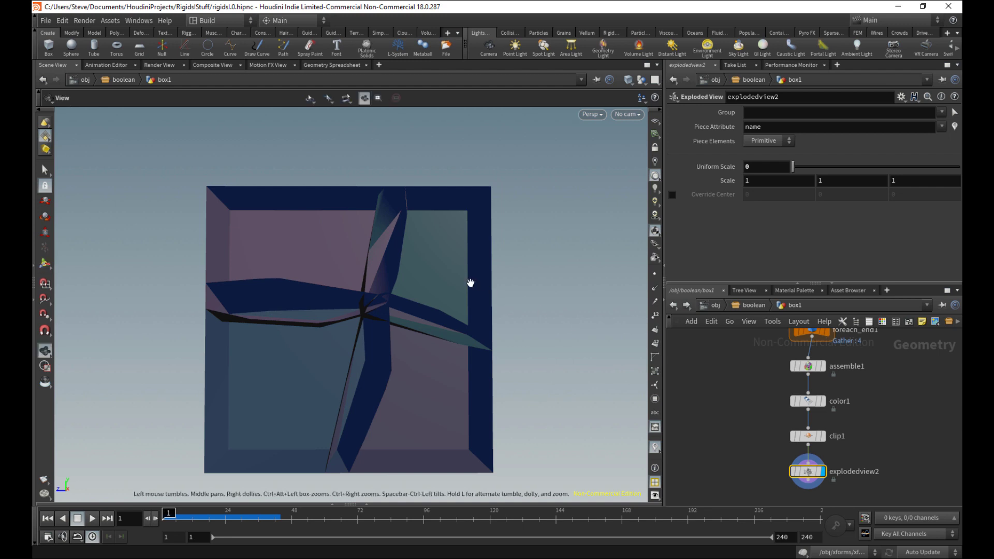
mouse_move(471, 282)
mouse_down()
mouse_move(551, 340)
mouse_move(491, 331)
mouse_move(494, 347)
mouse_move(453, 421)
mouse_move(489, 301)
mouse_move(515, 318)
mouse_move(471, 304)
mouse_move(473, 266)
mouse_up()
key(Return)
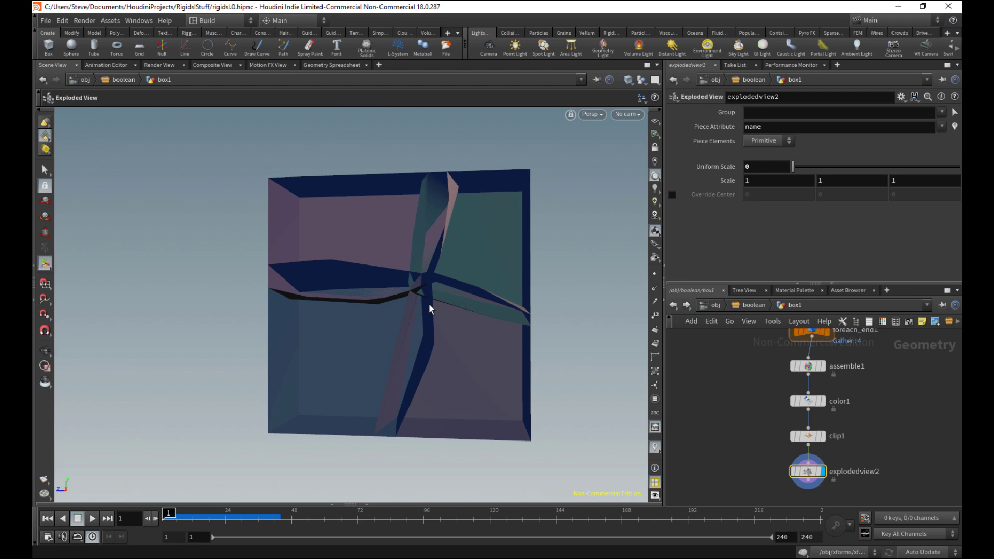
key(Escape)
drag(407, 310, 509, 336)
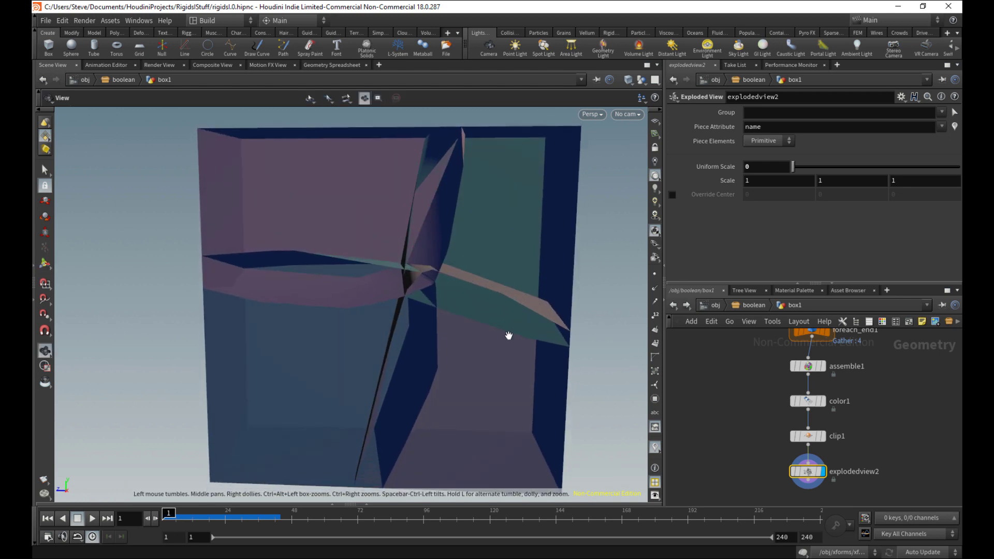
drag(445, 378, 468, 326)
key(Return)
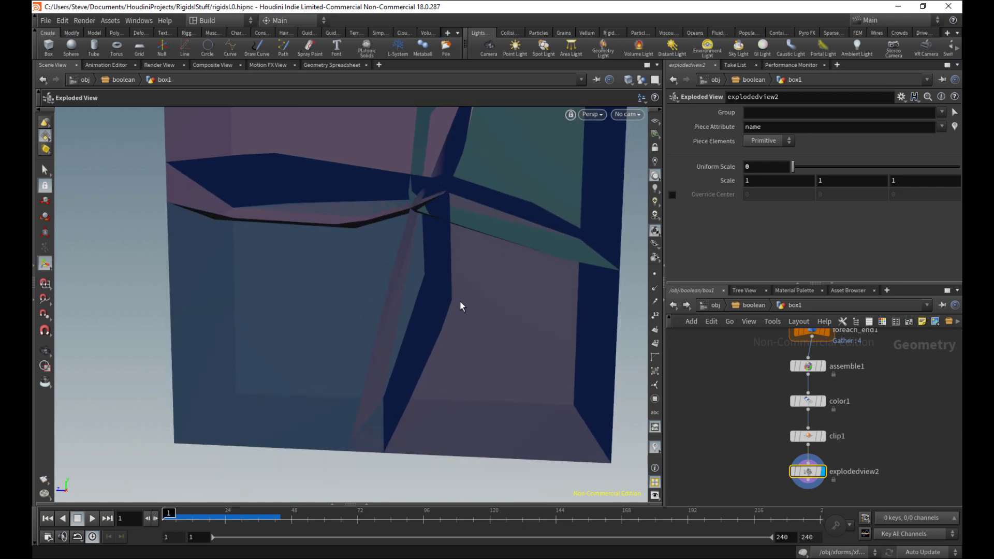
mouse_move(453, 293)
mouse_down()
mouse_move(454, 310)
mouse_move(447, 292)
mouse_up()
drag(436, 352, 506, 326)
drag(460, 300, 457, 303)
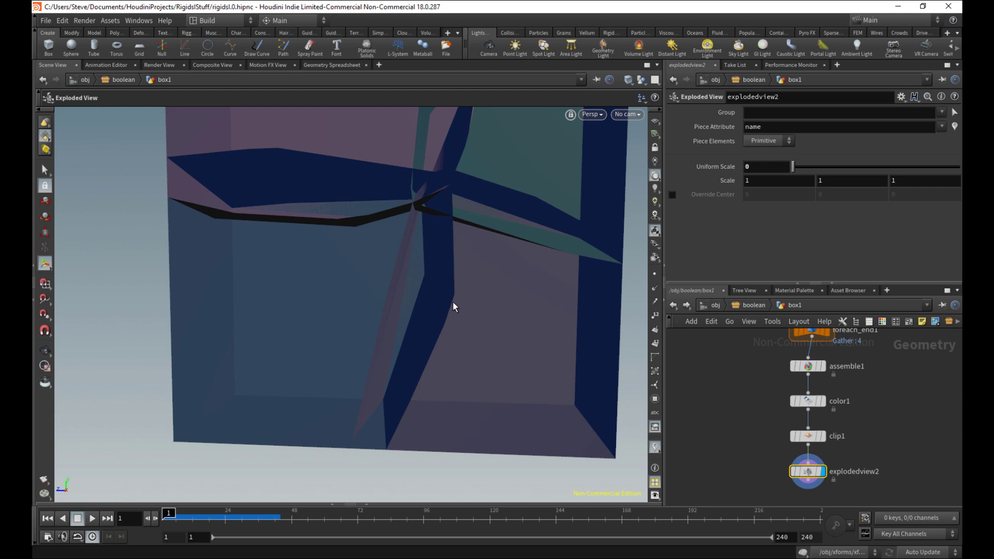
drag(455, 293, 464, 333)
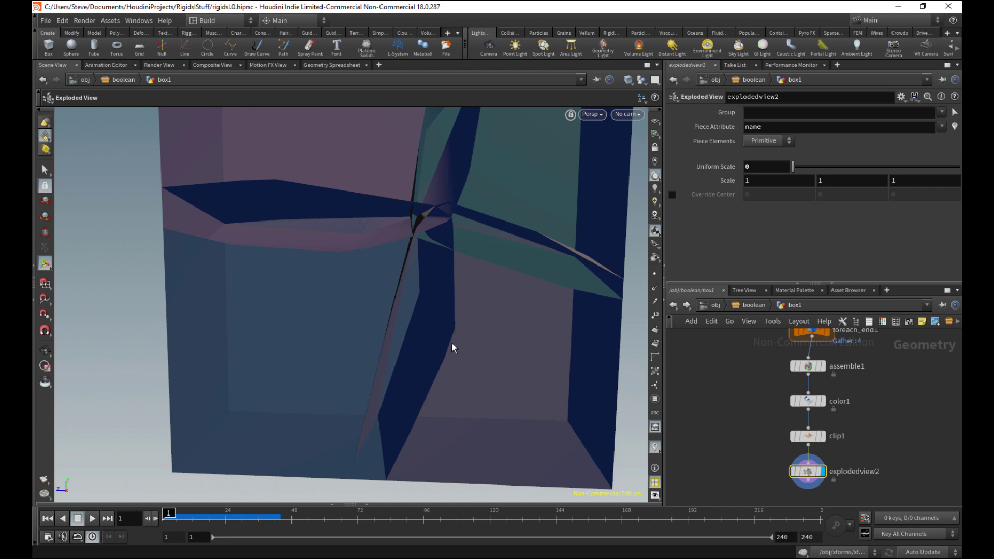
Step: Spread the pieces slightly with explodedview2's Uniform Scale, return it to 0, and examine the convex hull intersections from the side
drag(793, 167, 804, 168)
drag(798, 166, 786, 166)
mouse_move(459, 286)
alt+mouse_down()
mouse_move(506, 300)
mouse_move(458, 290)
alt+mouse_up()
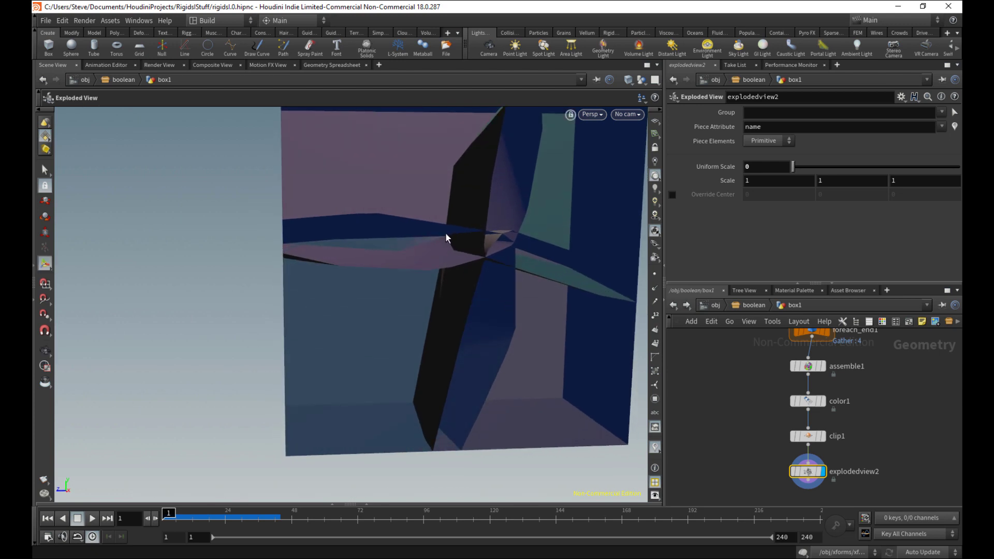
alt+middle_drag(492, 251, 464, 279)
alt+drag(464, 279, 430, 275)
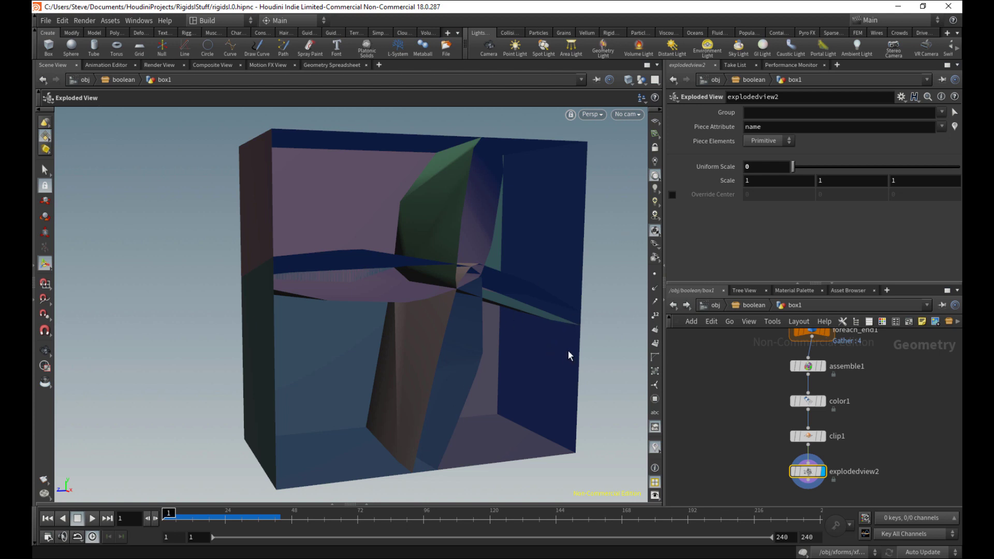
mouse_move(793, 166)
mouse_down()
mouse_move(816, 166)
mouse_move(792, 167)
mouse_up()
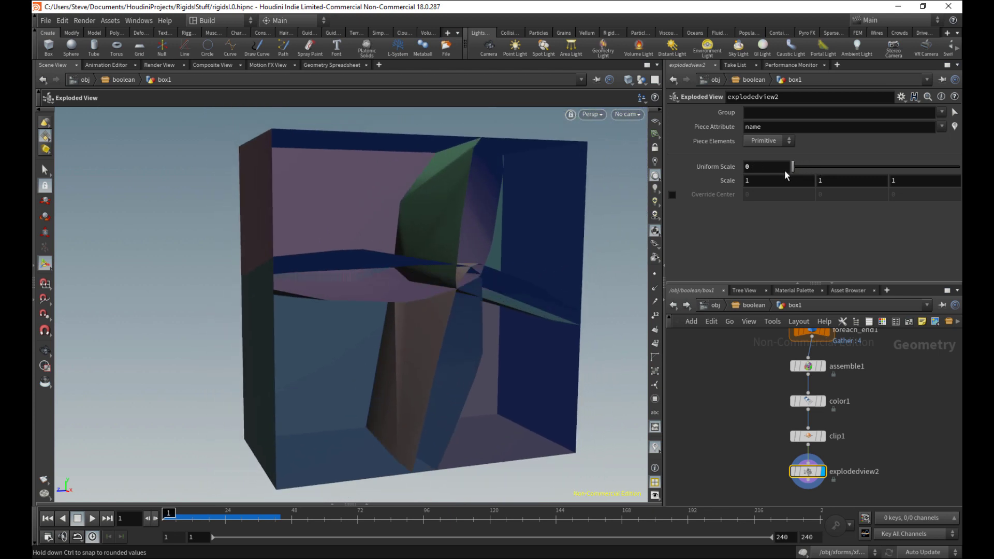
key(space)
drag(539, 349, 477, 362)
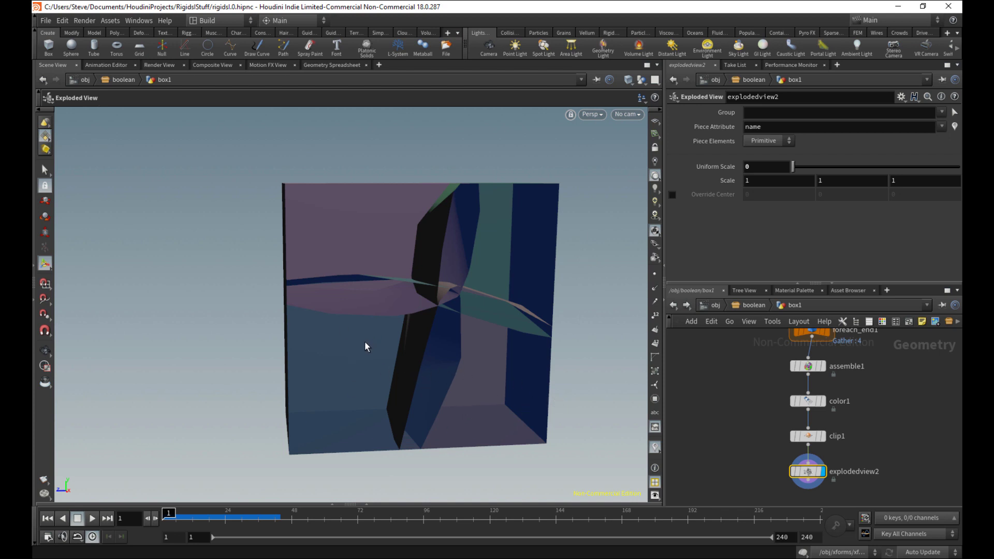
Step: Review the node network from the mountain nodes through boolean1 to the convexhull1 for-each loop and assemble1
middle_drag(914, 419, 838, 532)
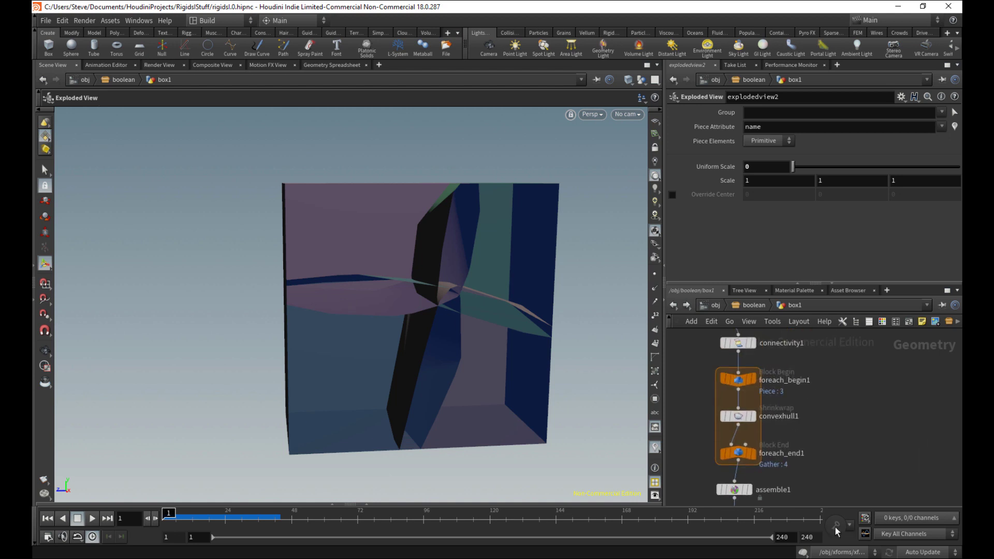
middle_drag(849, 345, 758, 402)
middle_drag(701, 483, 772, 430)
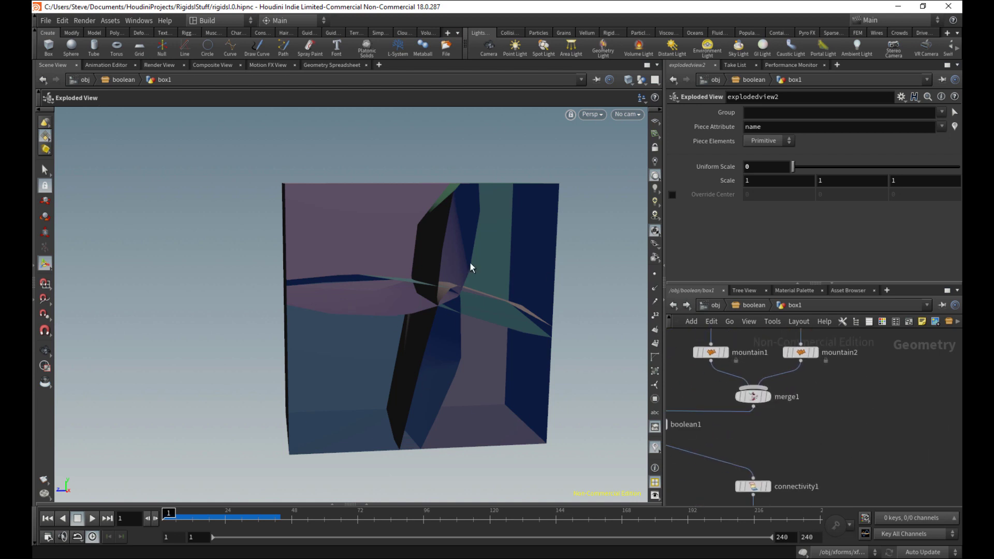
middle_drag(772, 488, 837, 435)
middle_drag(753, 462, 797, 431)
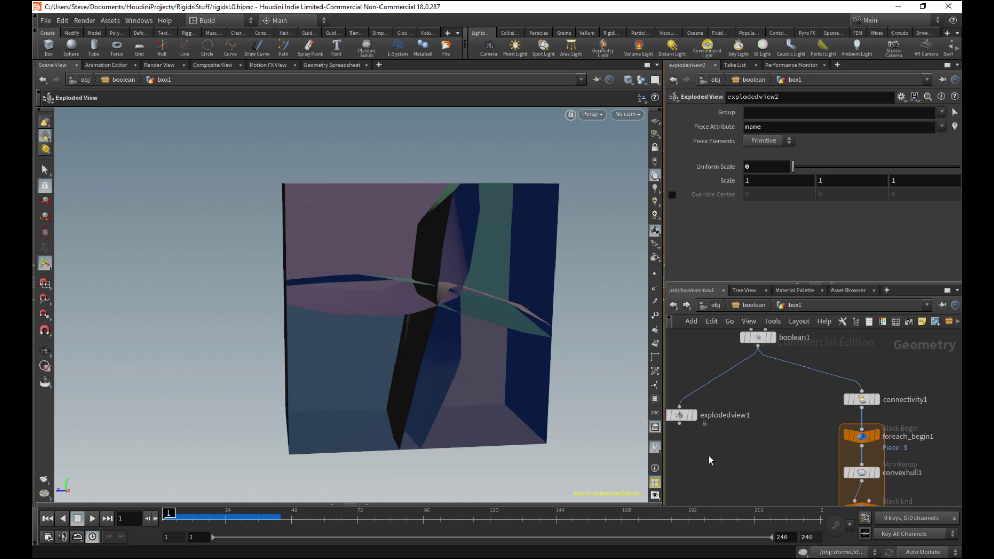
middle_drag(761, 501, 757, 424)
scroll(777, 449, down, 1)
middle_drag(799, 474, 816, 520)
scroll(773, 450, down, 1)
scroll(772, 451, up, 1)
scroll(795, 482, down, 2)
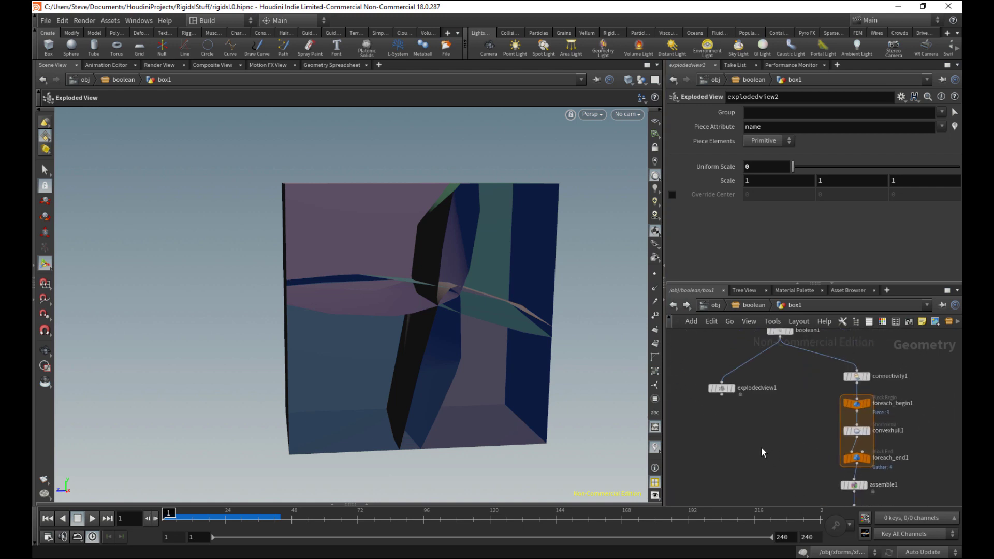
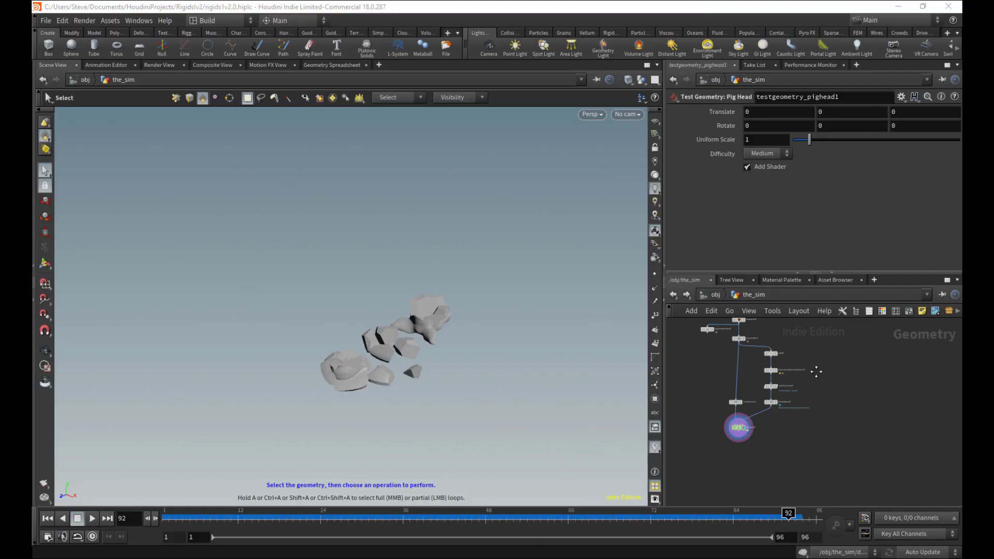
Step: Review the pig head fracture network in the_sim and align testgeometry_pighead1 above voronoifracture1
scroll(788, 362, up, 3)
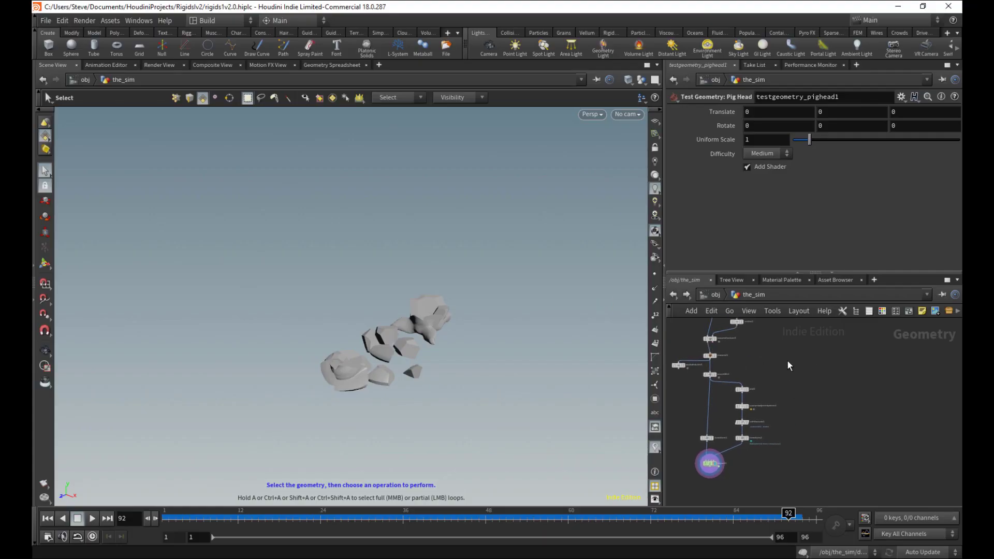
scroll(774, 388, up, 2)
middle_drag(733, 334, 767, 316)
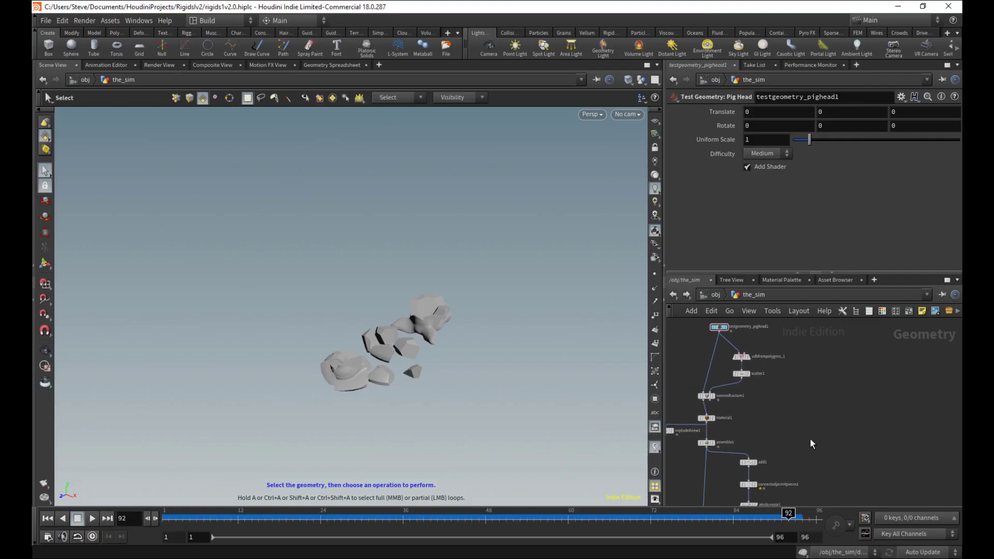
middle_drag(810, 438, 828, 369)
middle_drag(827, 334, 782, 432)
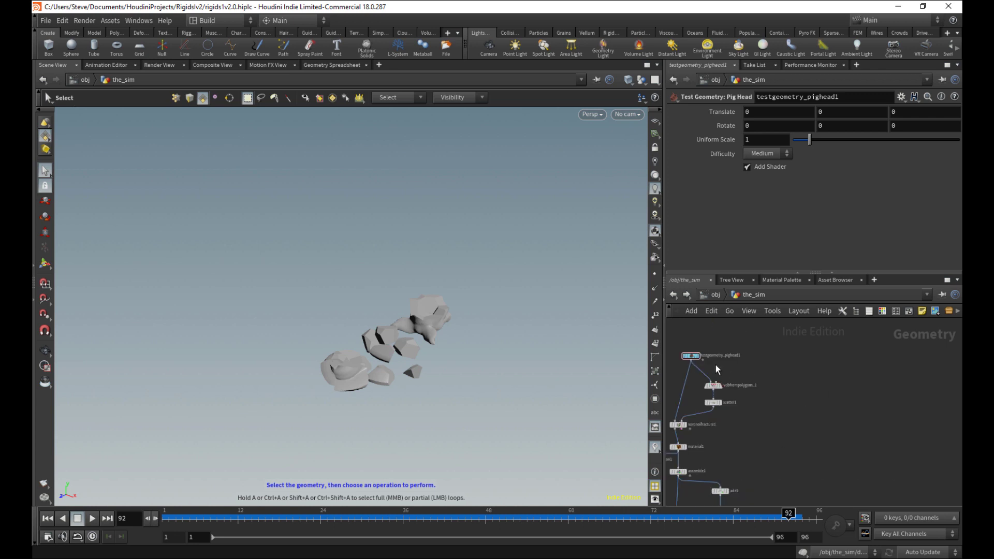
middle_drag(691, 383, 743, 393)
scroll(720, 387, up, 2)
drag(753, 363, 735, 364)
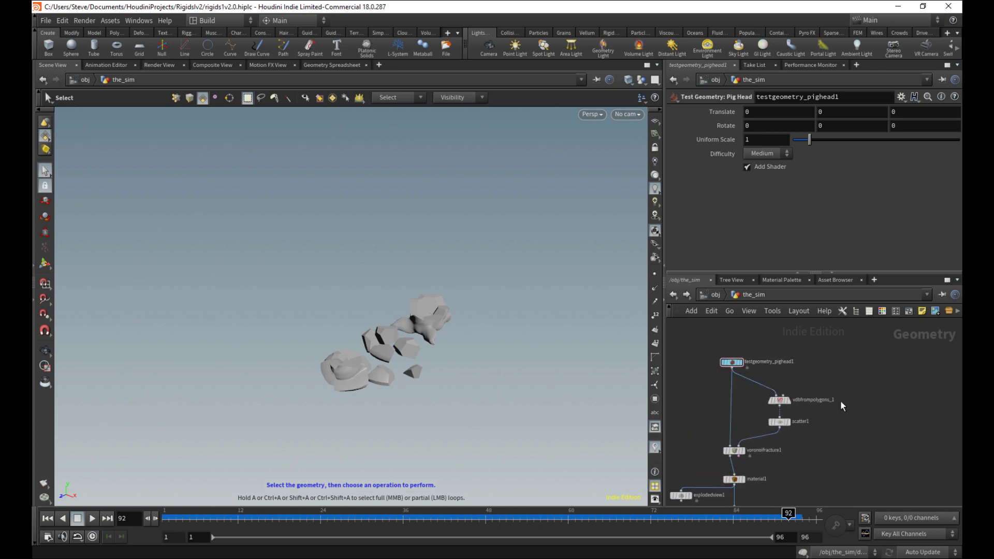
Step: Browse the available RBD nodes in the_sim network without adding one
middle_drag(831, 378, 776, 374)
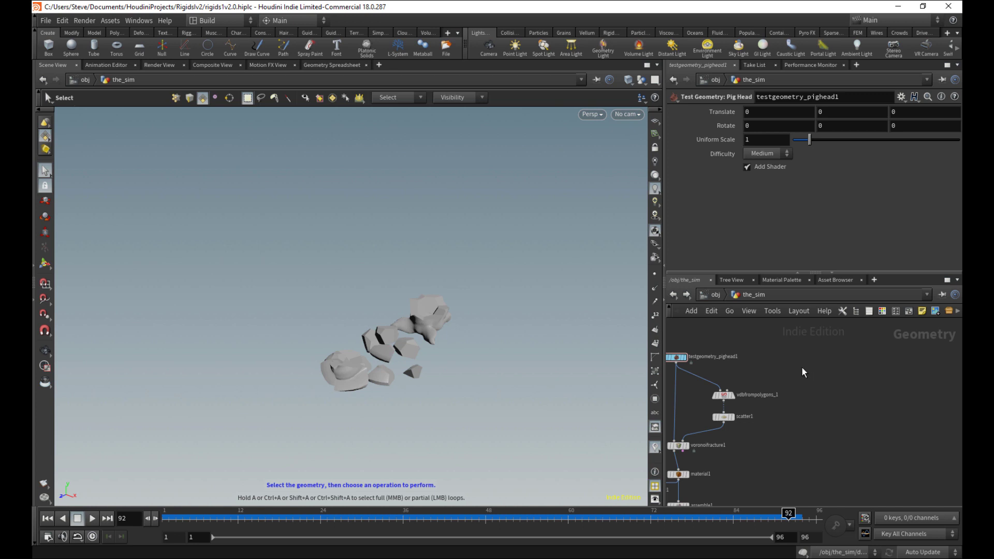
key(Tab)
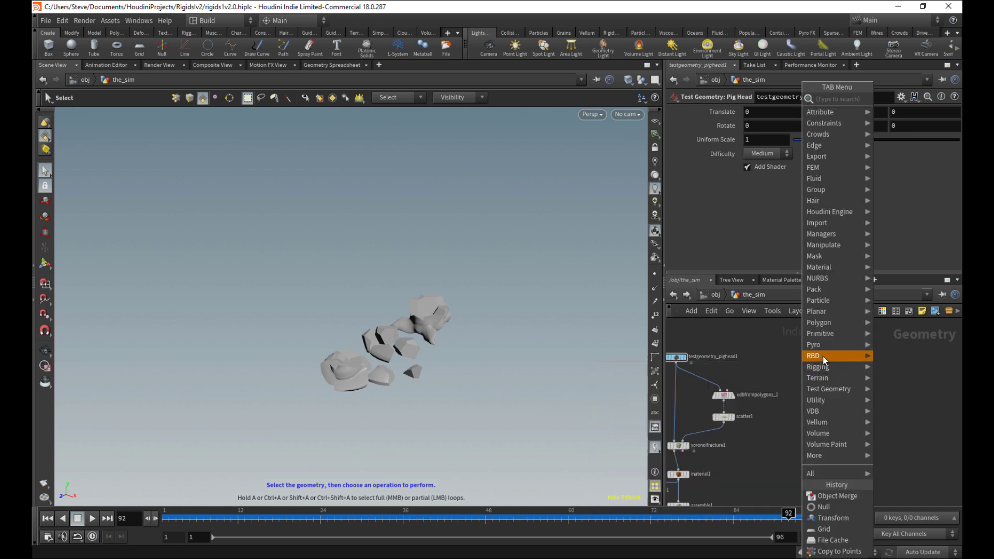
mouse_move(822, 356)
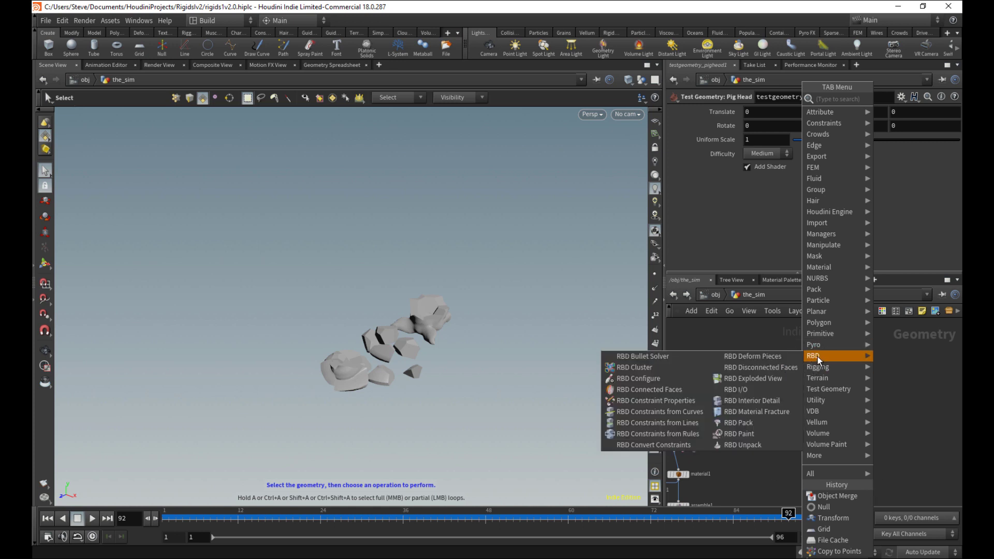
click(791, 371)
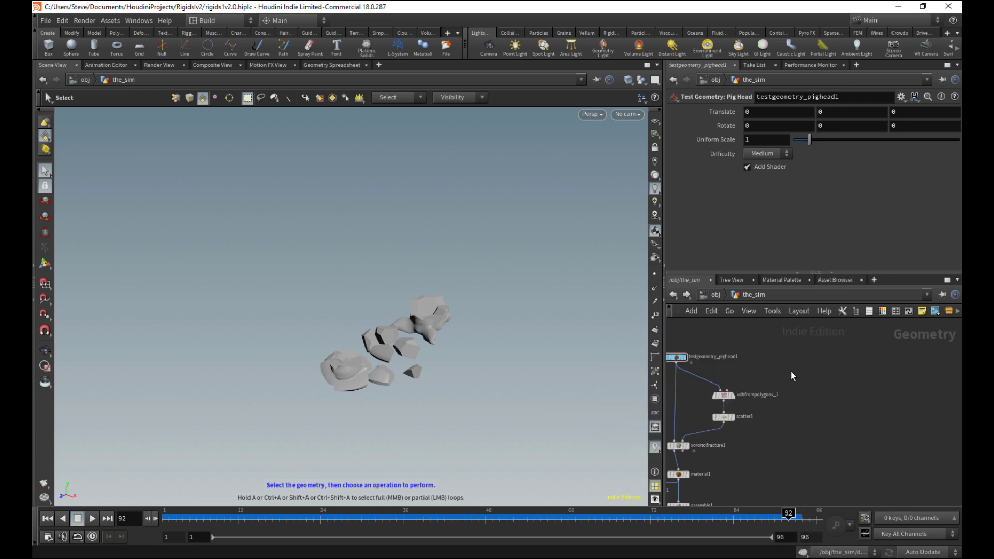
middle_drag(756, 449, 803, 442)
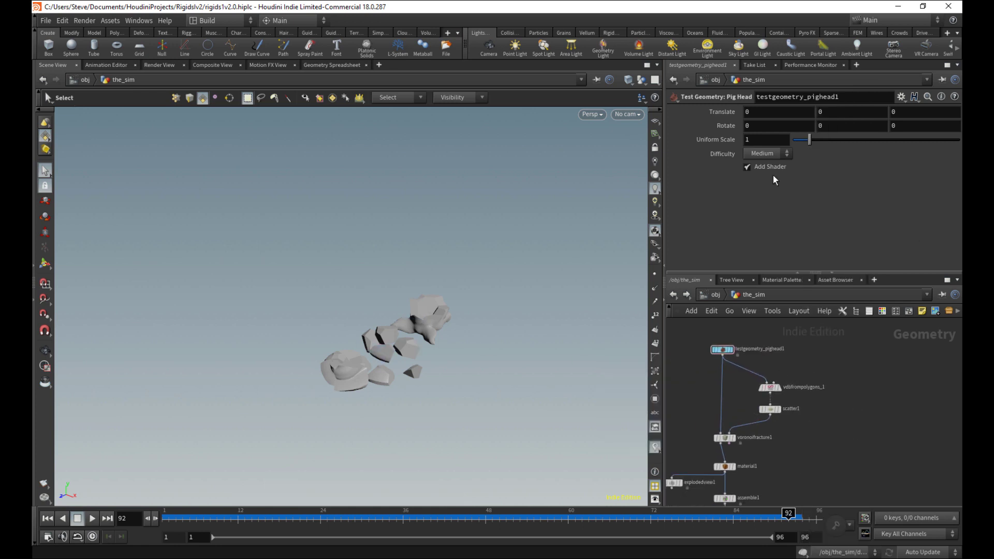
Step: Examine the simulated pig head pieces up close from a slightly different angle
alt+right_drag(397, 371, 506, 335)
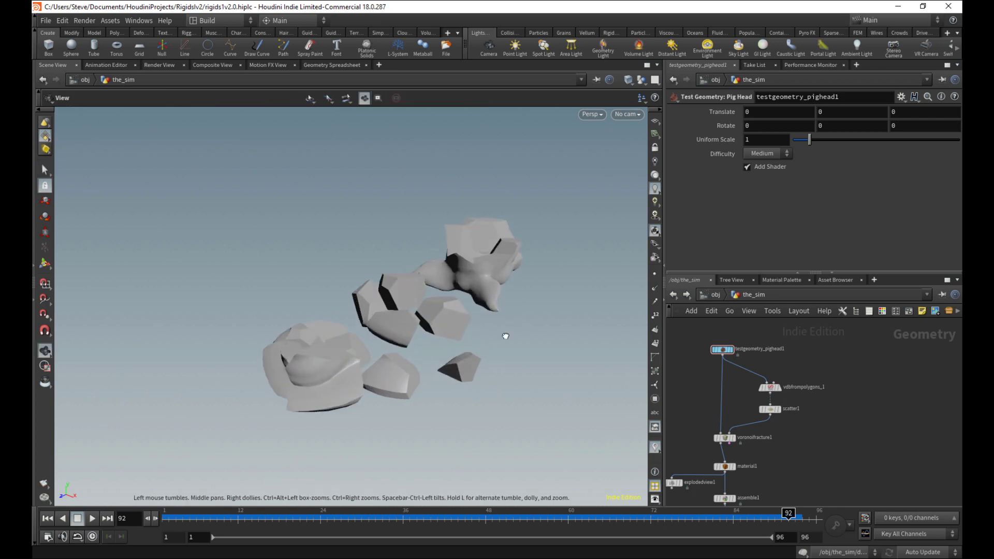
alt+drag(506, 335, 497, 363)
drag(471, 320, 494, 331)
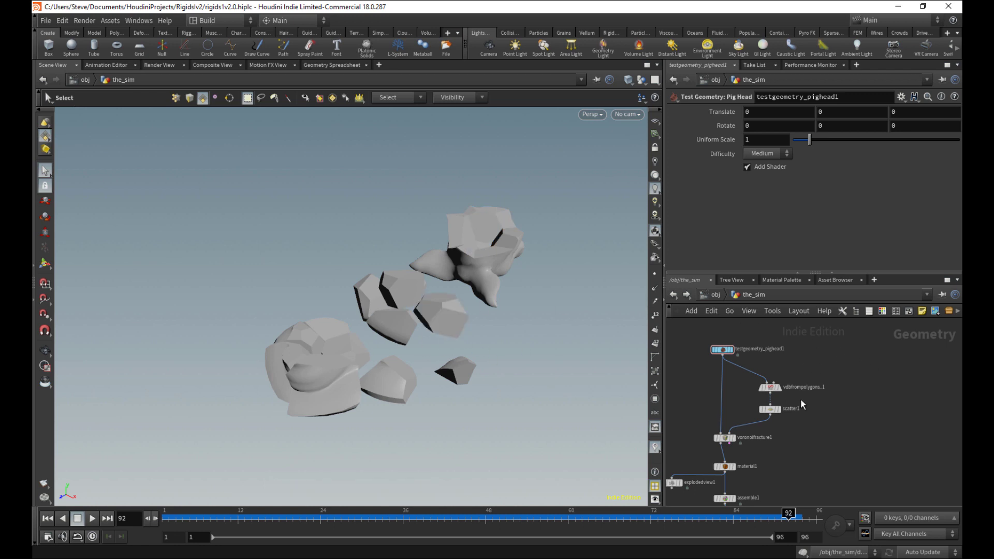
Step: Add an RBD Material Fracture node in the empty space beside the VDB and scatter branch
middle_drag(861, 385, 825, 419)
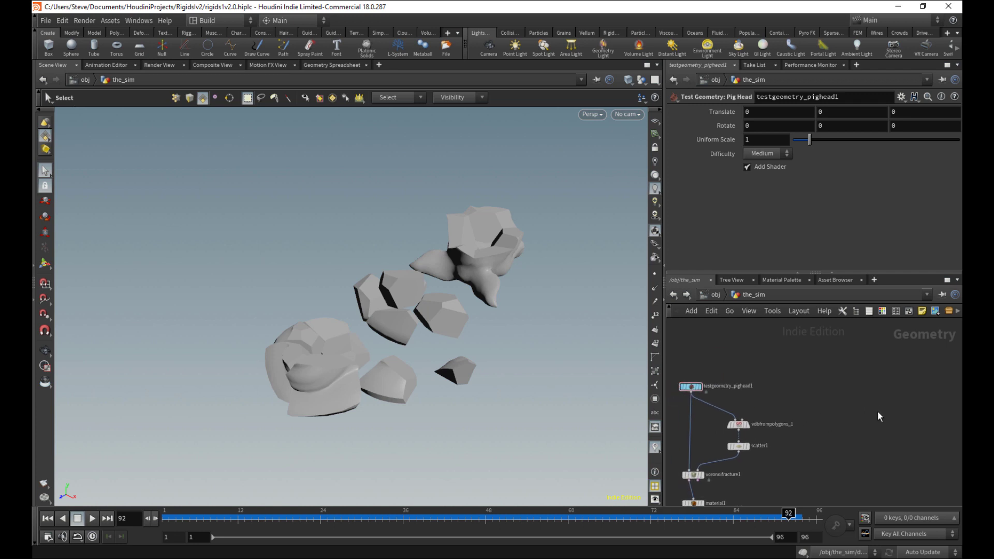
key(Tab)
text(rbdma)
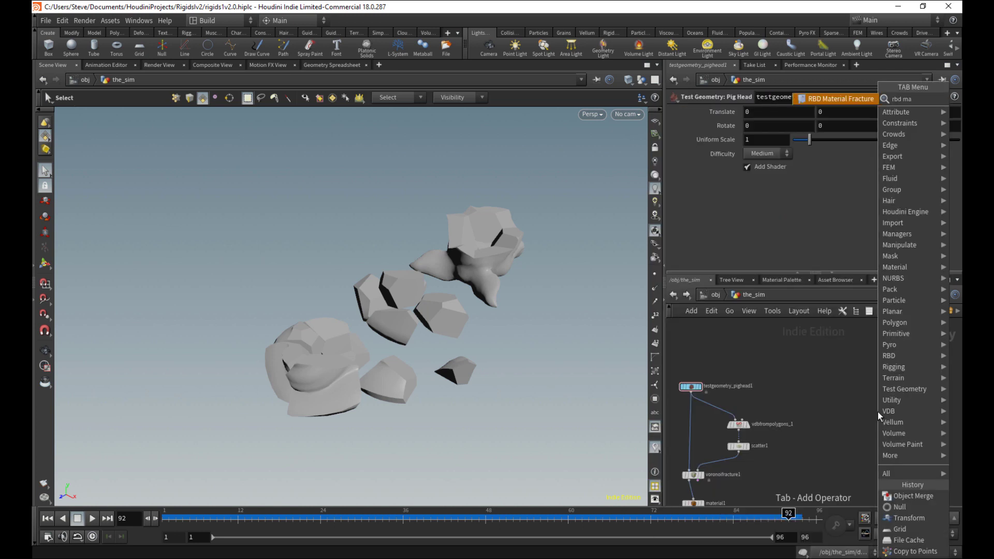
key(Return)
click(878, 412)
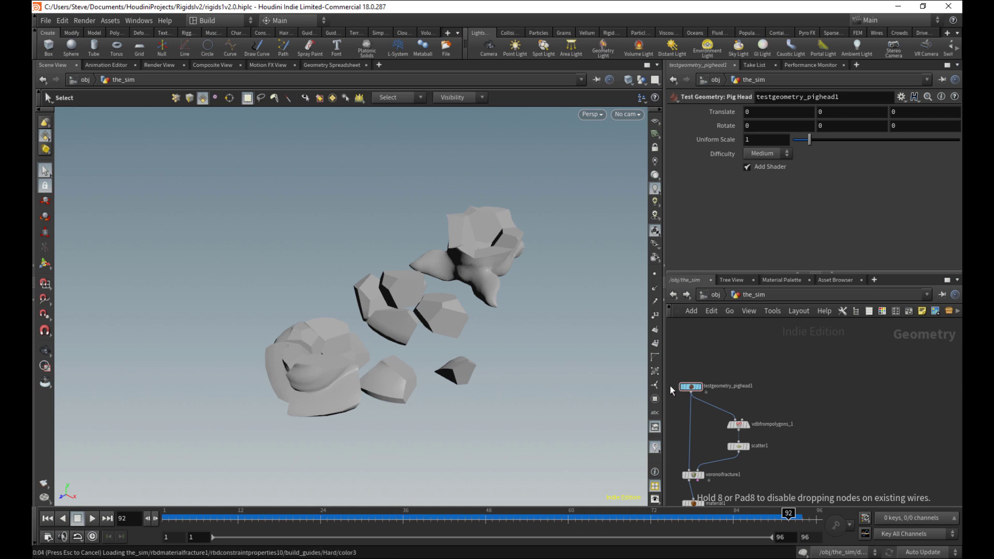
scroll(815, 441, up, 2)
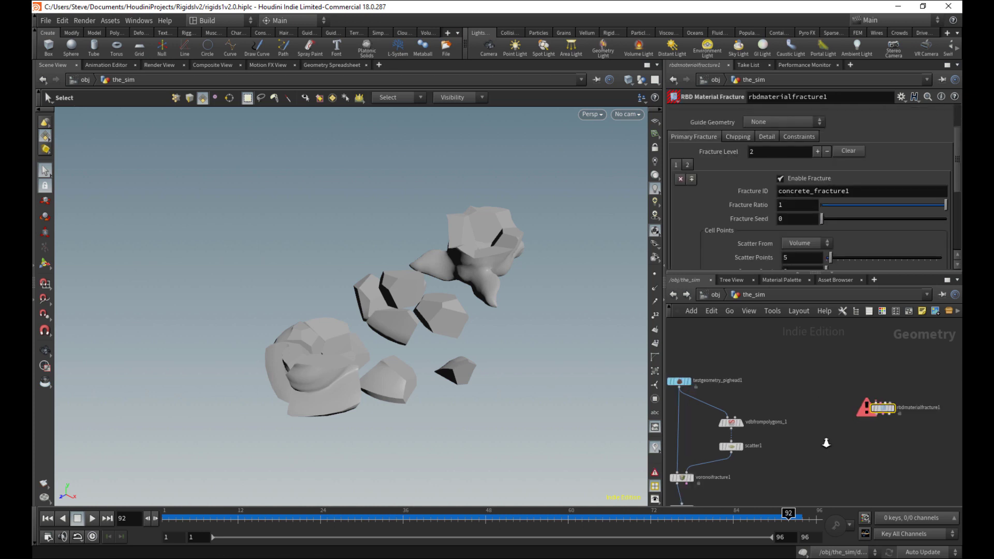
drag(881, 411, 854, 428)
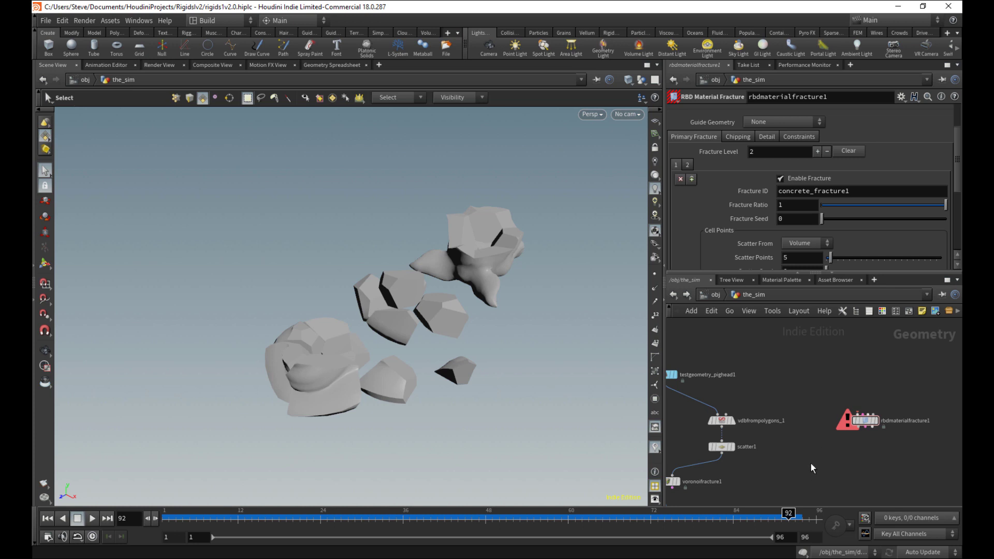
Step: Make the parameter area taller and show the RBD Material Fracture settings from Group and Material Type downwards
middle_drag(849, 464, 822, 470)
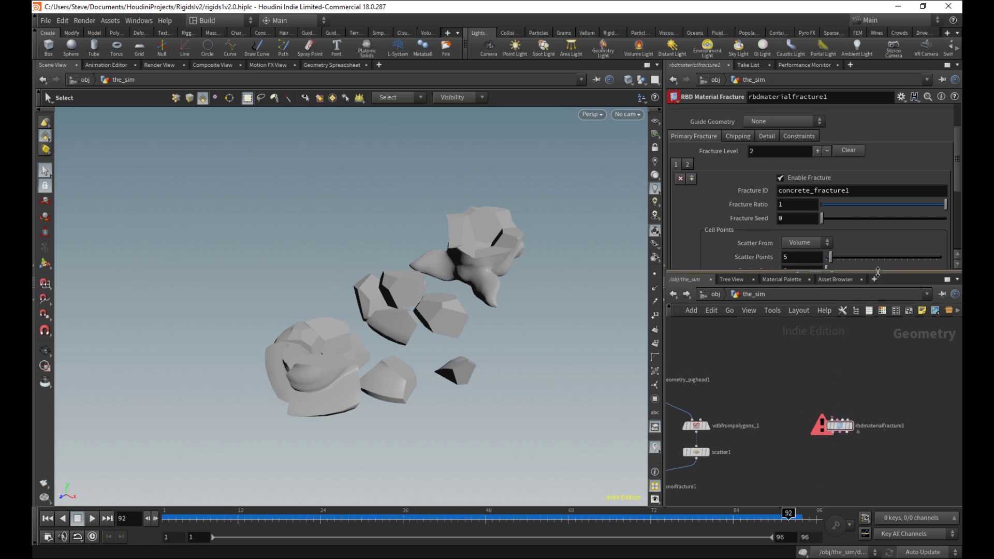
drag(834, 273, 834, 311)
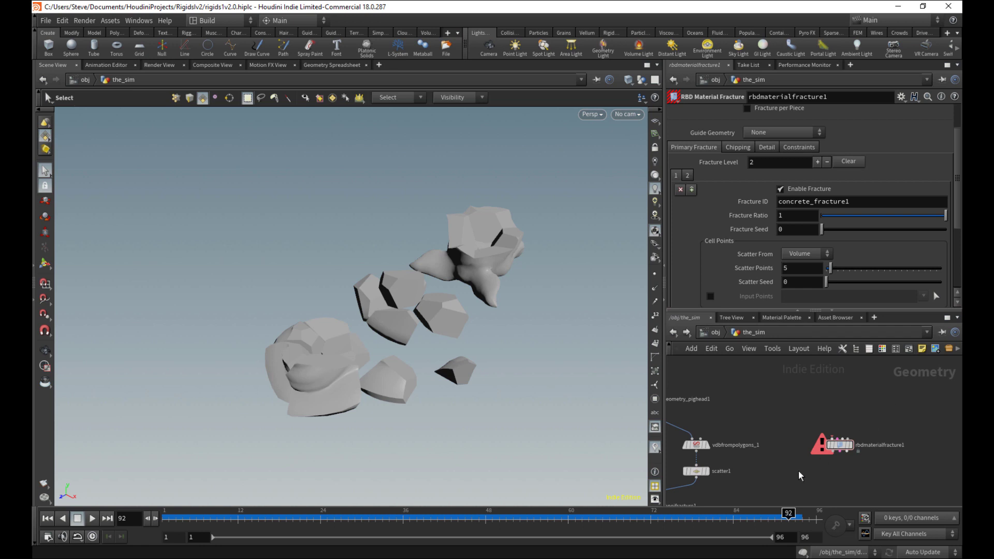
scroll(798, 473, up, 2)
drag(958, 185, 943, 171)
scroll(799, 433, up, 2)
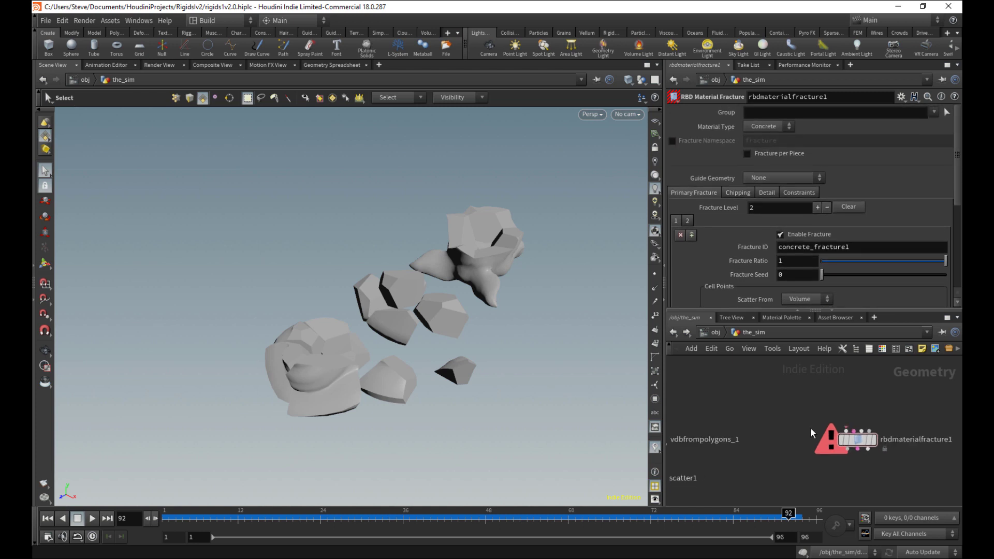
mouse_move(774, 436)
middle_down()
mouse_move(834, 438)
mouse_move(778, 422)
middle_up()
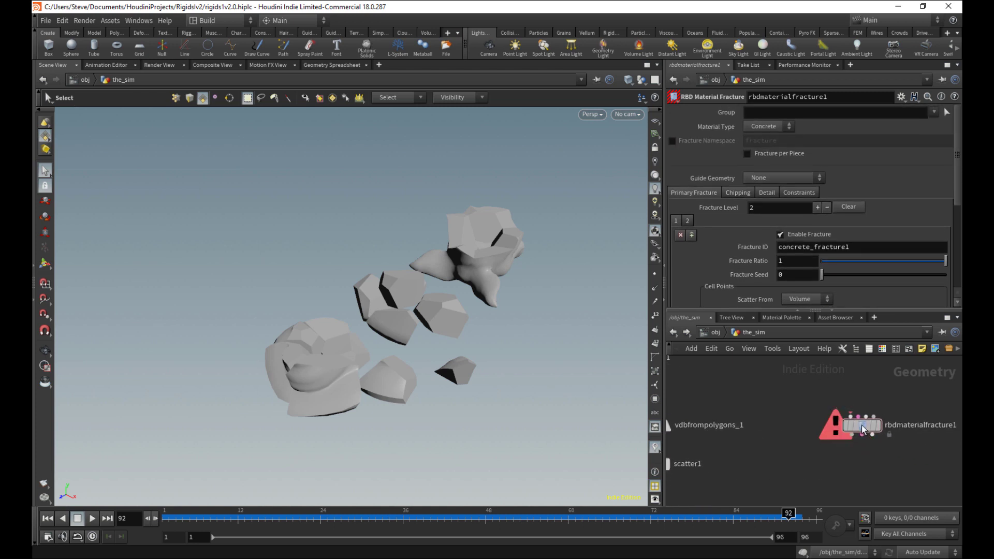
Step: Look inside rbdmaterialfracture1 with the network maximized and locate CONCRETE_FRACTURE0 in the INVOKABLE box
double_click(856, 433)
right_drag(892, 439, 890, 449)
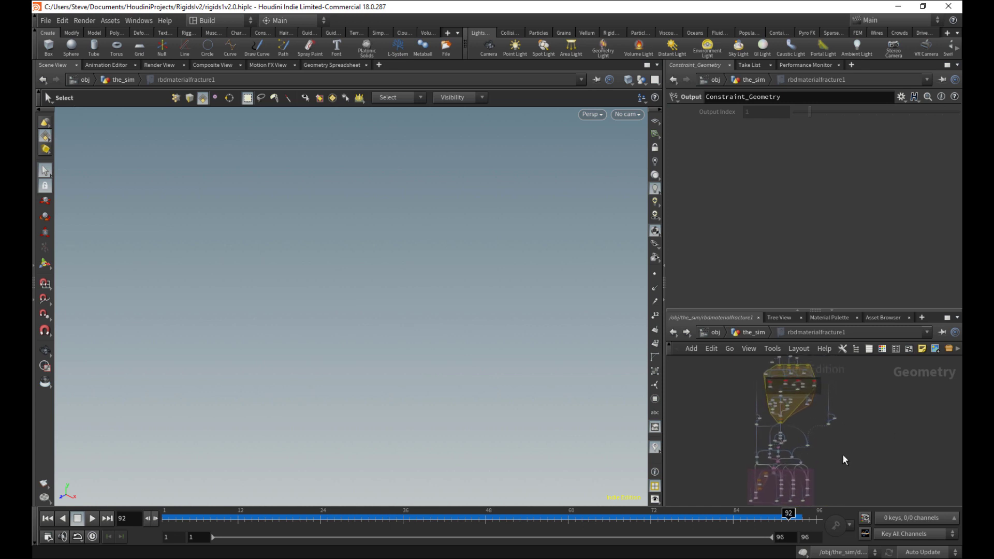
middle_drag(834, 460, 872, 432)
click(947, 317)
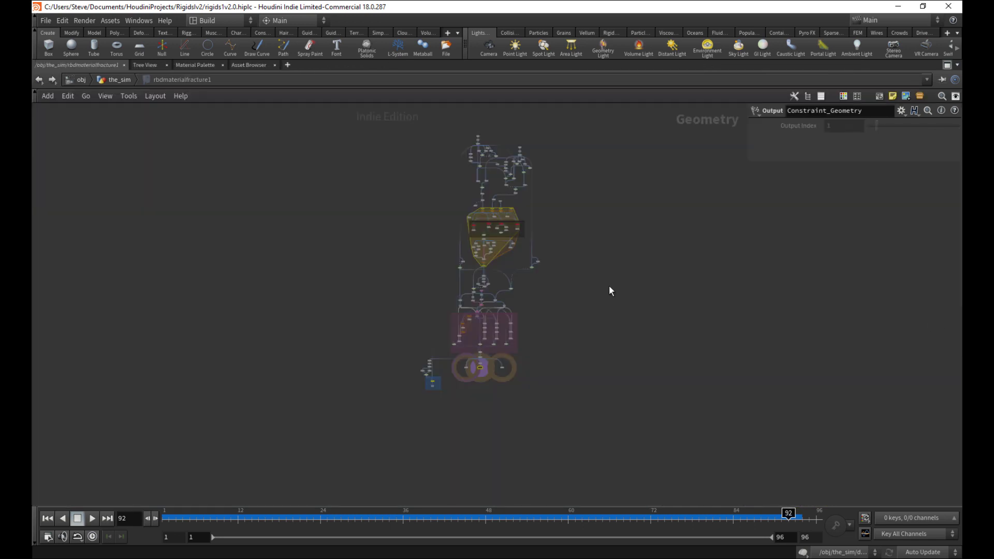
scroll(586, 256, up, 3)
middle_drag(586, 256, 641, 424)
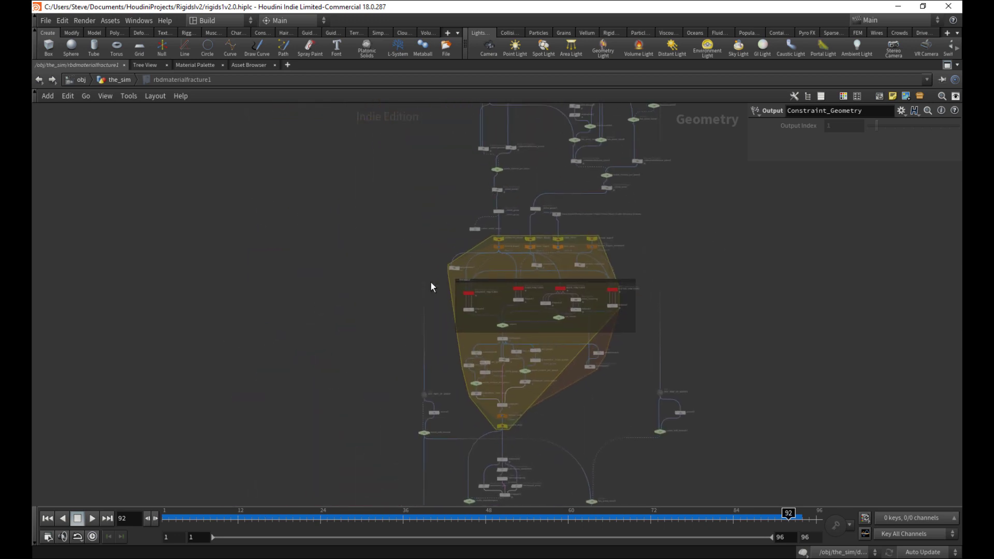
right_drag(401, 272, 424, 272)
right_drag(461, 310, 548, 284)
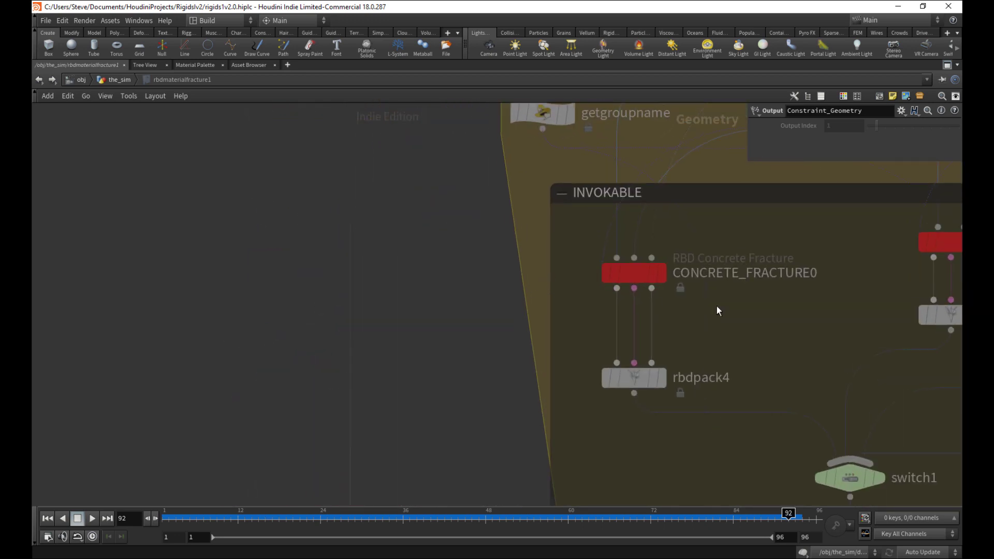
middle_drag(717, 307, 664, 331)
Step: Look inside CONCRETE_FRACTURE0 and open the volumenoise node in its GUIDE_GEOMETRY box
double_click(580, 299)
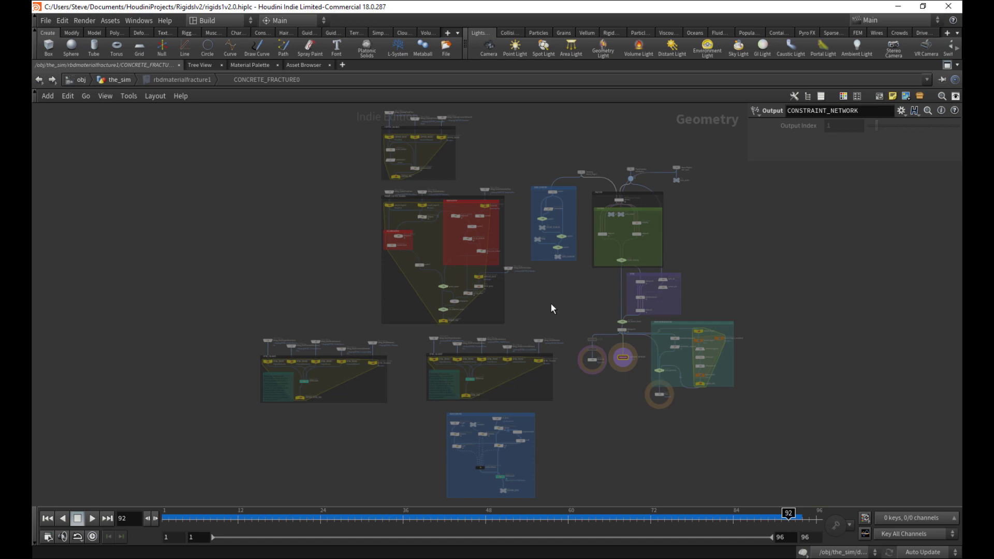
scroll(551, 308, up, 8)
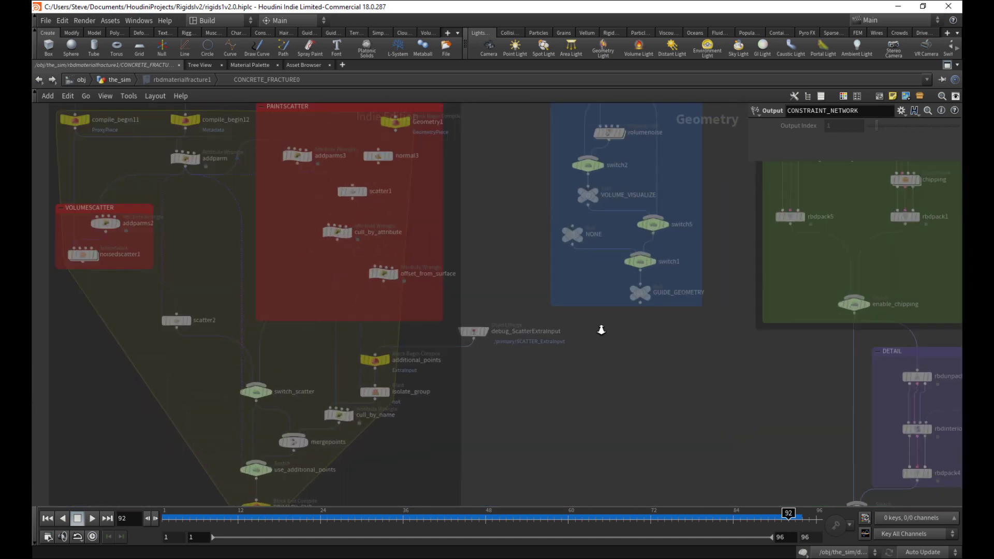
scroll(601, 330, up, 1)
middle_drag(520, 253, 466, 368)
scroll(469, 357, up, 5)
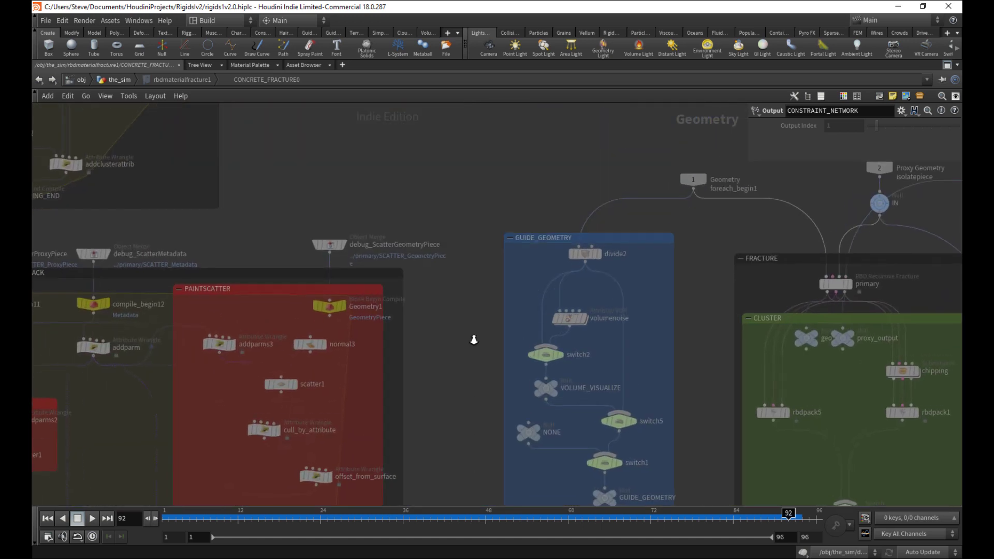
double_click(588, 317)
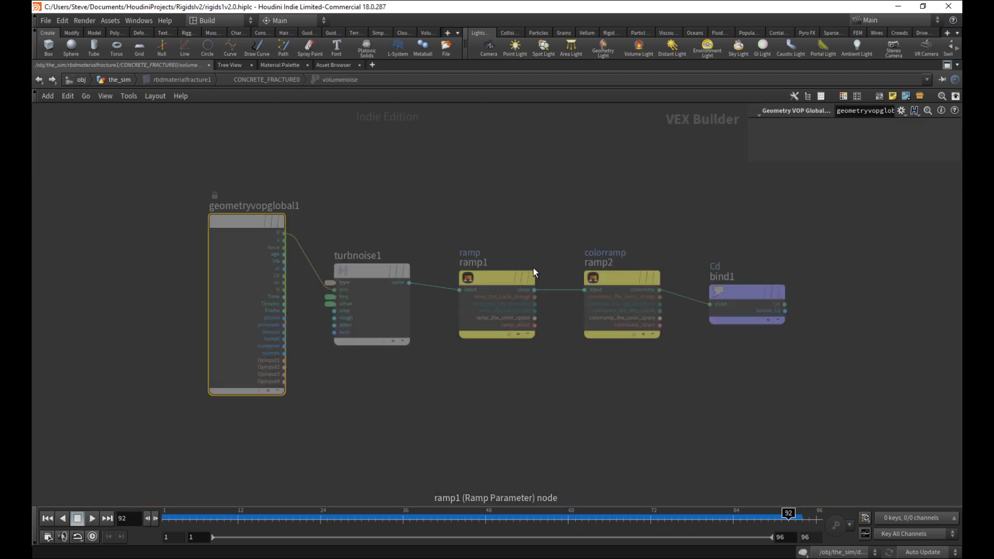
Step: Go back up to CONCRETE_FRACTURE0, review its scatter and chipping callback boxes, and open corner_scatters
click(293, 82)
scroll(450, 342, down, 5)
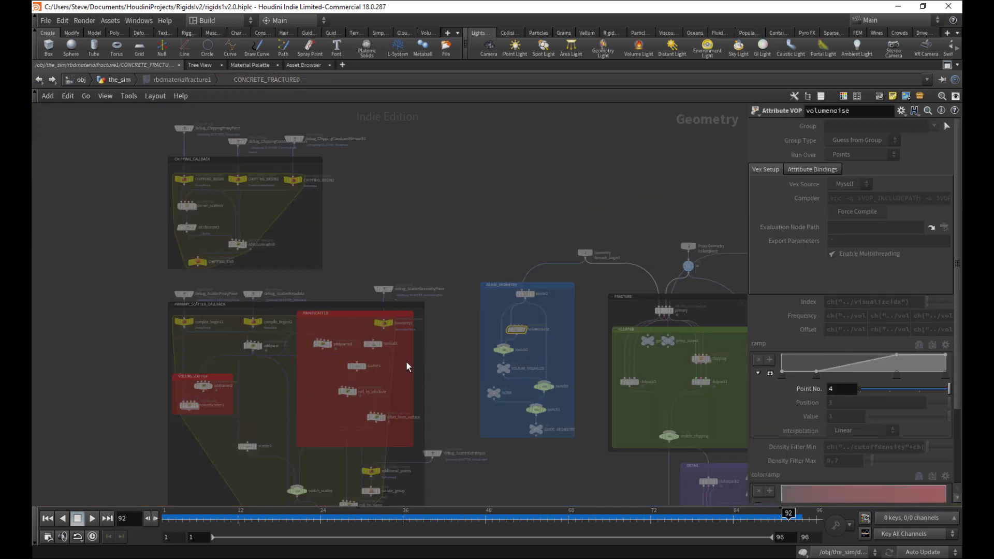
middle_drag(419, 296, 500, 368)
middle_drag(462, 296, 480, 285)
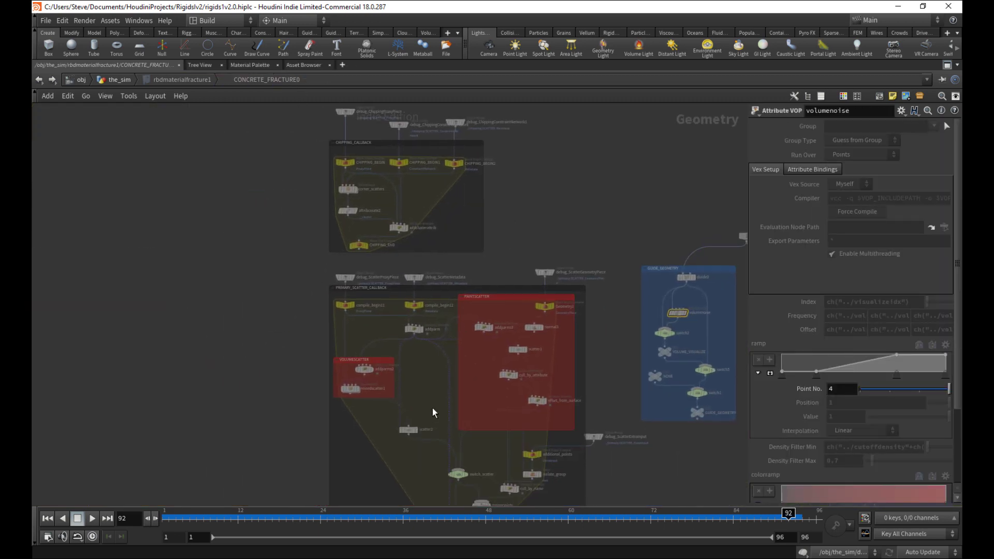
scroll(318, 244, up, 2)
double_click(444, 288)
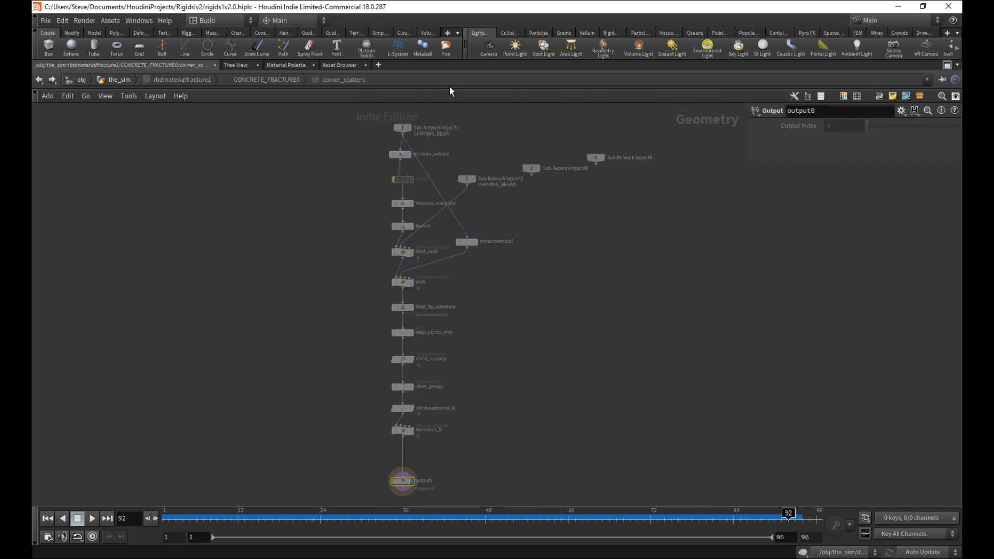
Step: Return from corner_scatters to the_sim level and restore the multi-pane layout
click(271, 79)
click(202, 80)
click(122, 80)
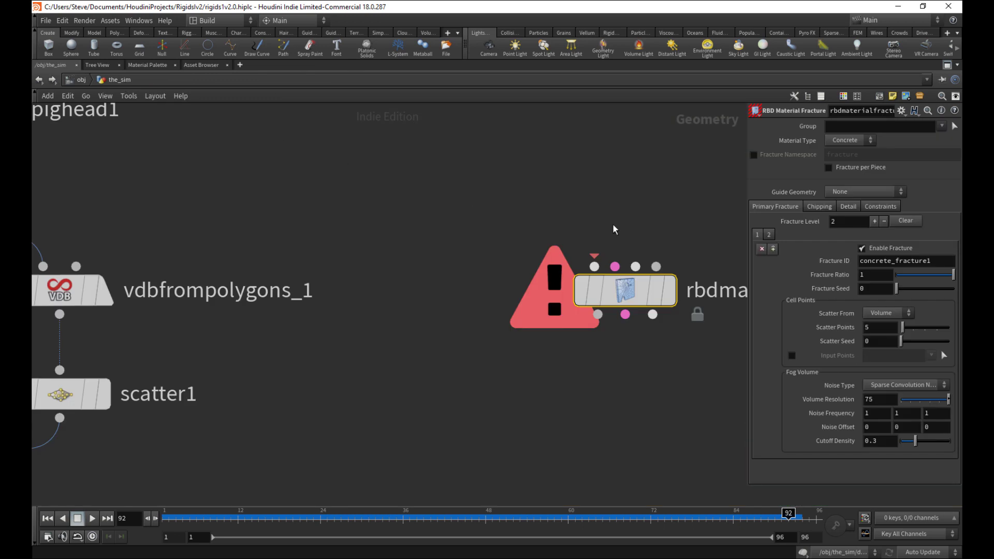
click(947, 65)
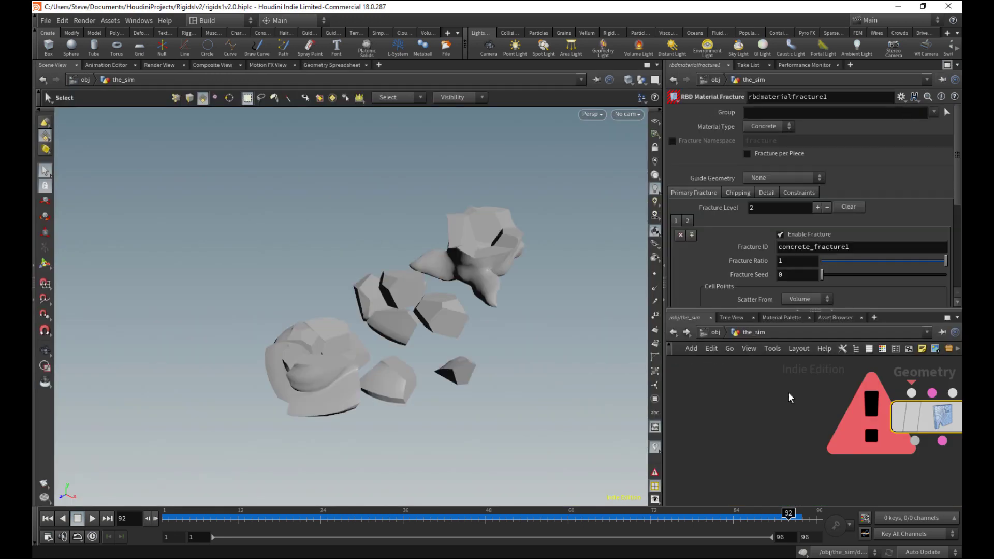
Step: Bring the pig head fracture chain into view and display the fog volume of vdbfrompolygons_1
scroll(755, 422, down, 3)
scroll(845, 467, down, 3)
middle_drag(757, 456, 874, 385)
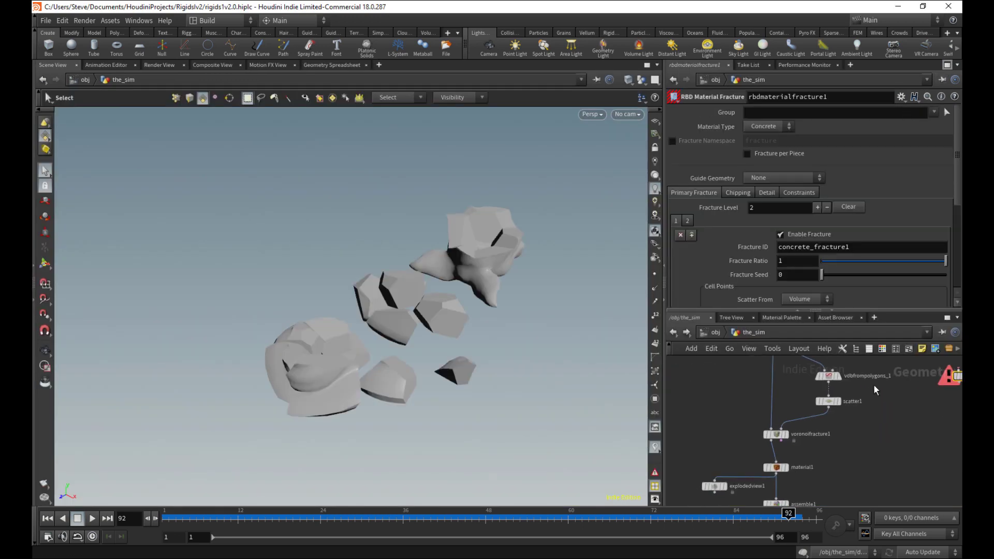
middle_drag(798, 382, 792, 439)
scroll(842, 420, up, 2)
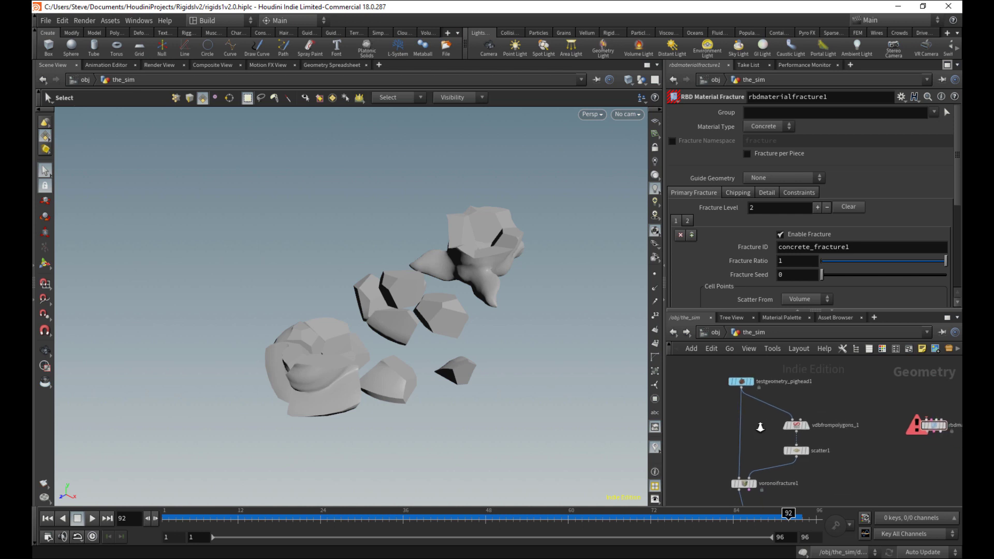
click(811, 425)
alt+drag(543, 355, 569, 368)
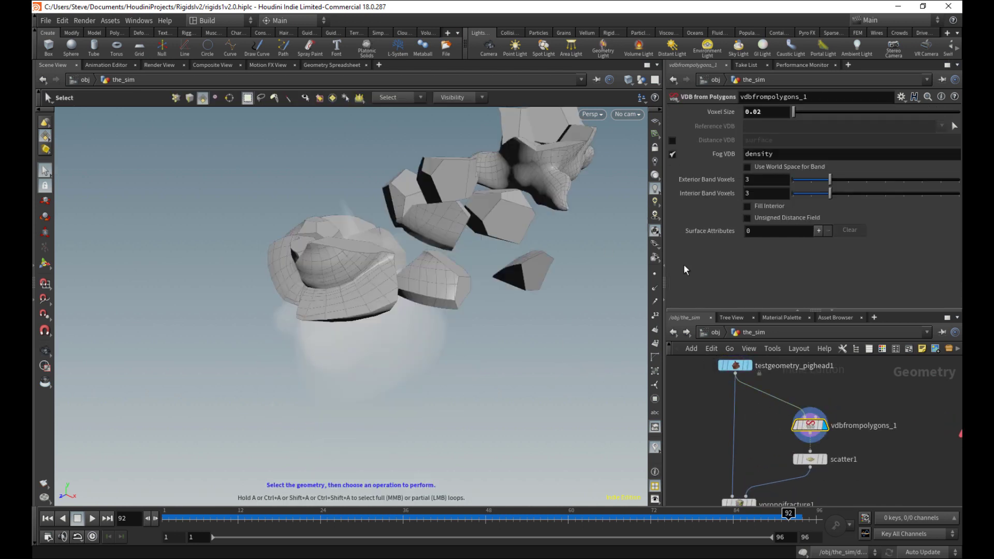
Step: Step the display through testgeometry_pighead1, vdbfrompolygons_1 and voronoifracture1, and open the scatter1 settings along the way
middle_drag(751, 404, 743, 420)
click(744, 382)
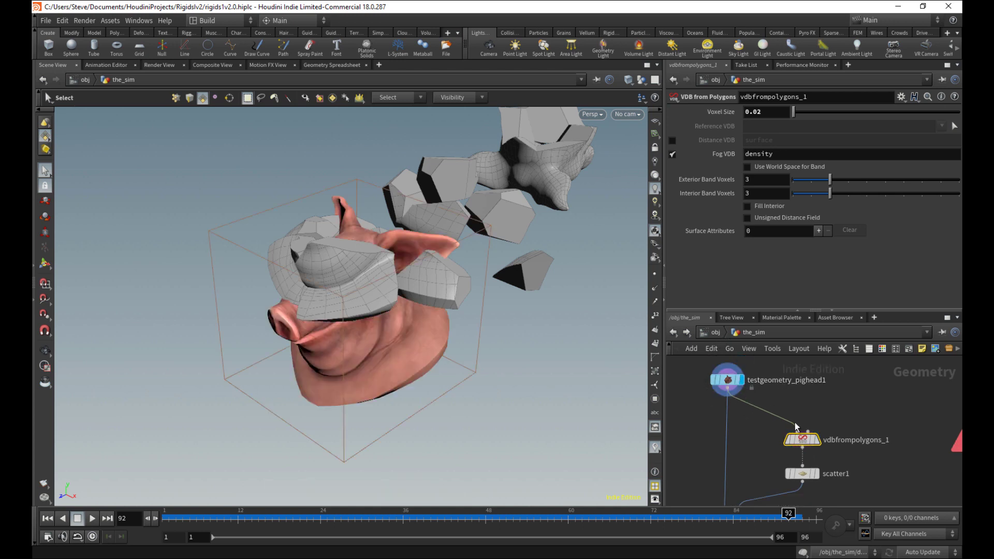
click(817, 440)
middle_drag(725, 465, 710, 425)
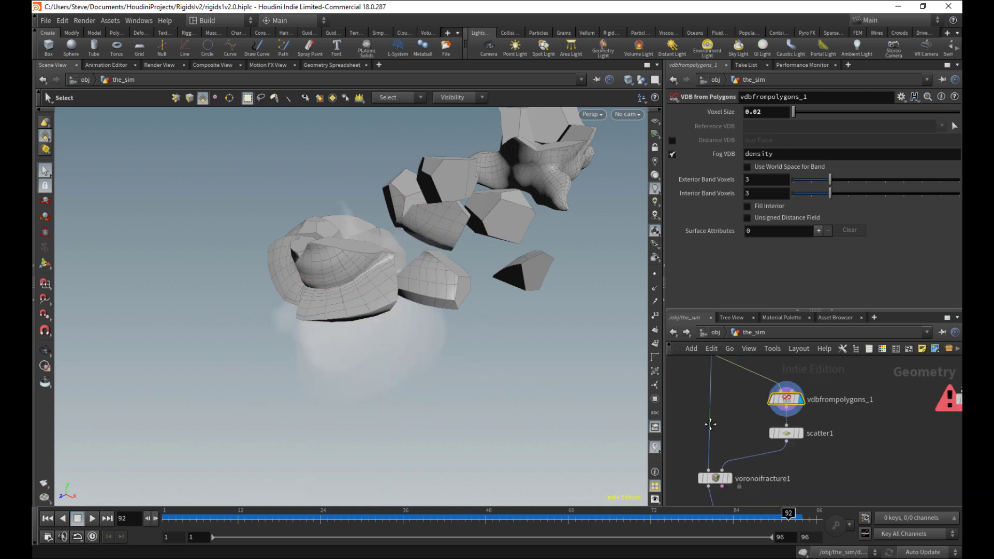
click(787, 433)
middle_drag(745, 468, 749, 397)
key(u)
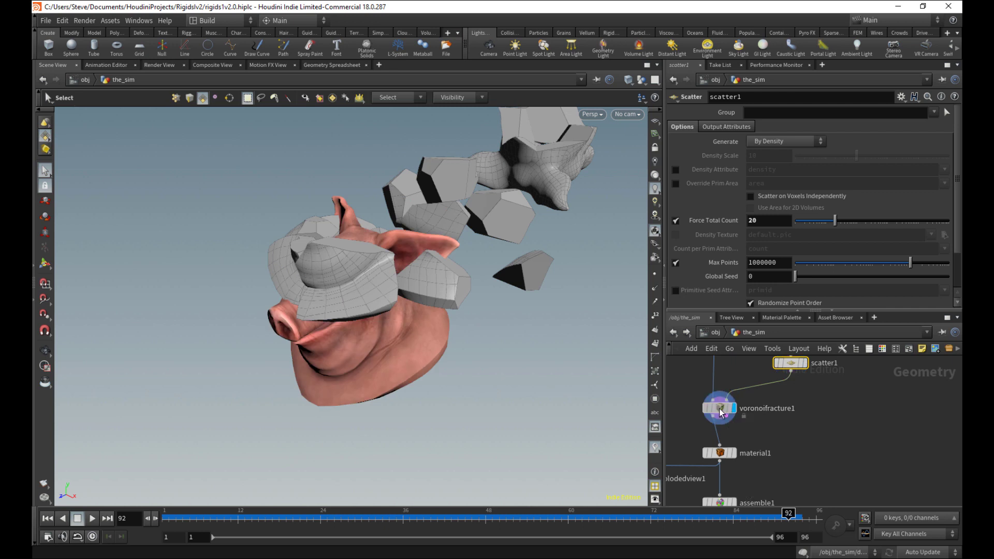
Step: Switch repeatedly between the object level and the inside of the_sim to compare how the fractured pig head displays in each
click(788, 427)
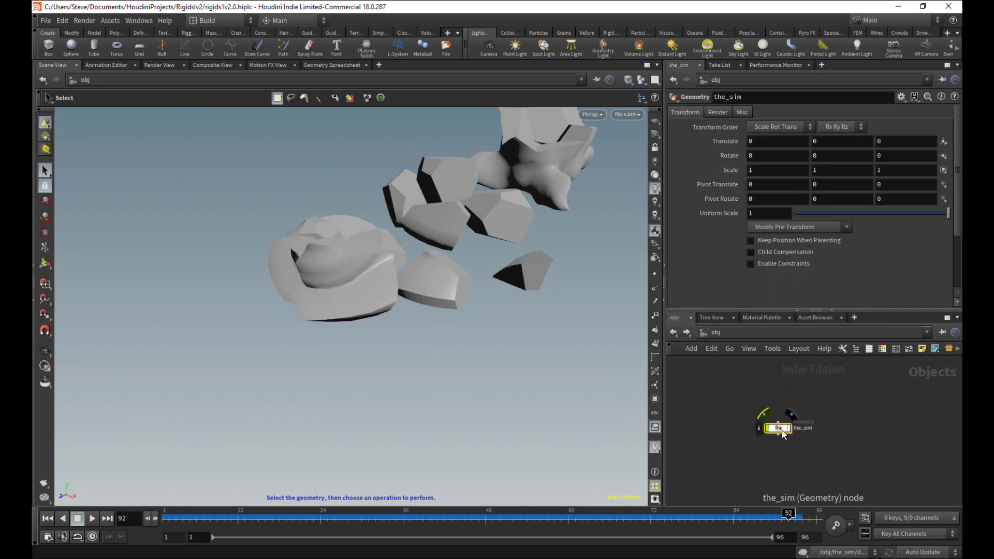
alt+middle_drag(520, 147, 449, 219)
alt+right_drag(449, 219, 521, 275)
mouse_move(521, 274)
alt+mouse_down()
mouse_move(459, 211)
mouse_move(533, 286)
alt+mouse_up()
alt+drag(373, 230, 407, 277)
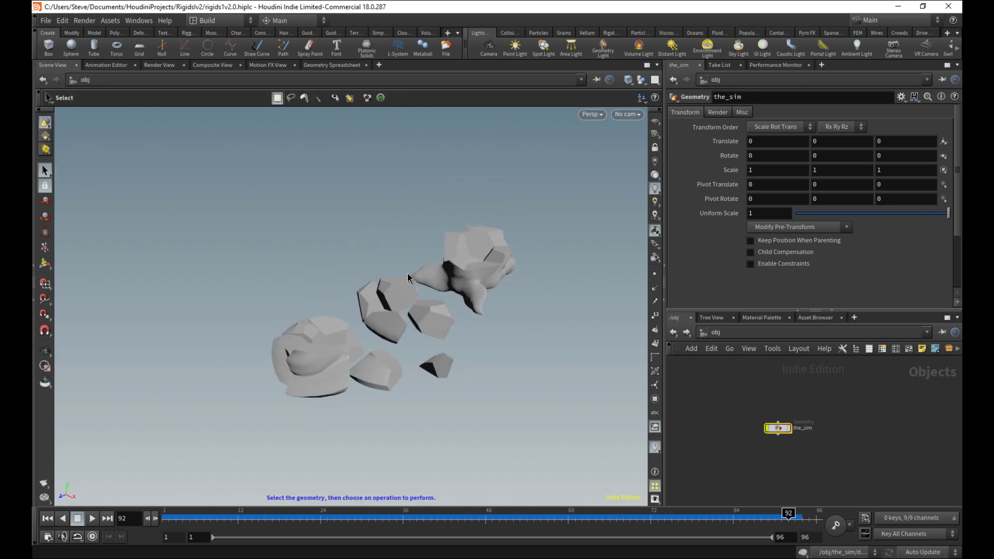
double_click(789, 429)
click(715, 332)
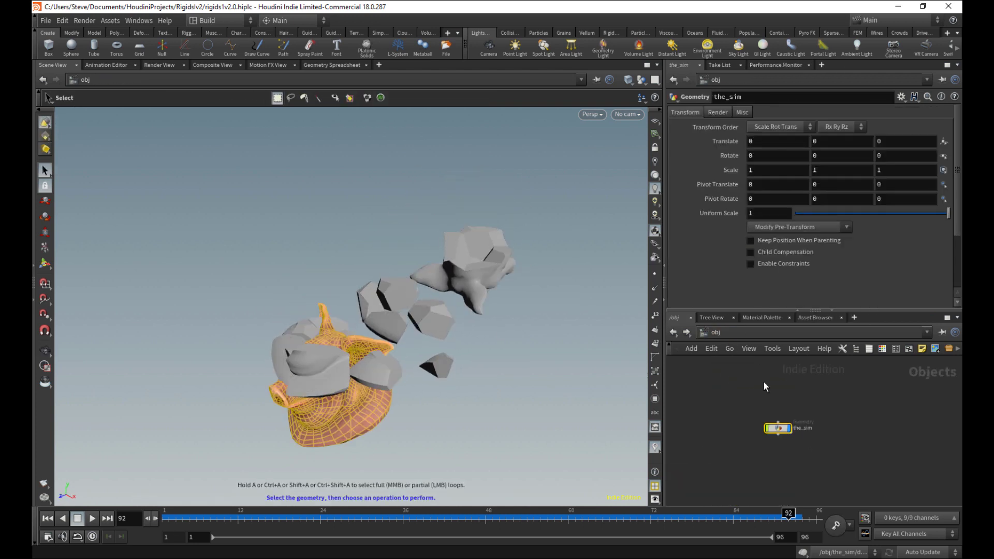
double_click(779, 430)
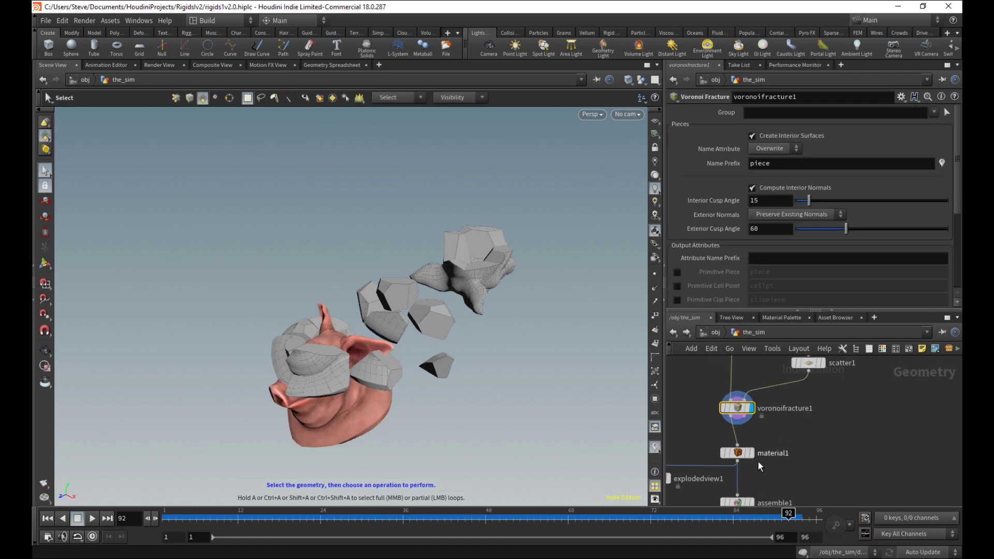
click(715, 333)
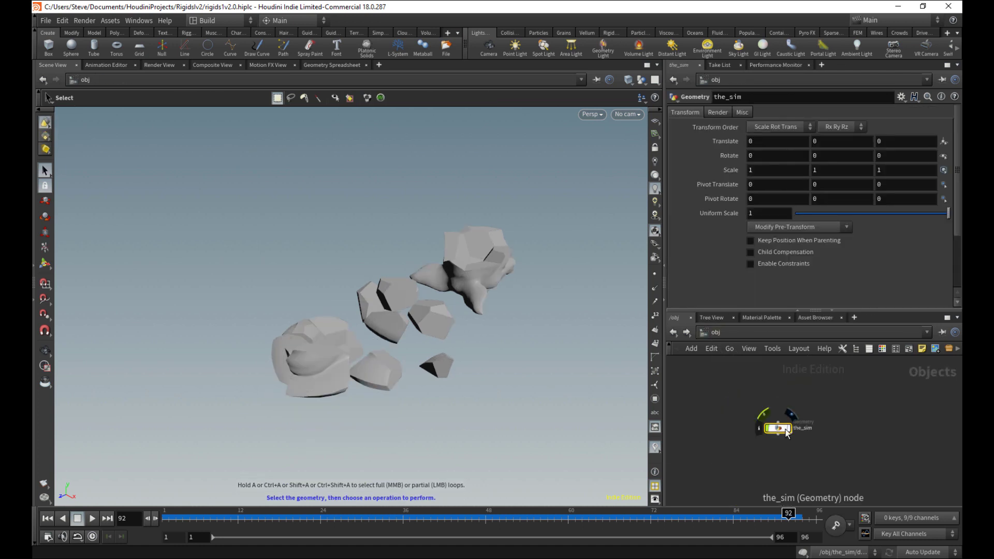
Step: Close the current Scene View pane and add a fresh Scene View viewer in its place
click(77, 65)
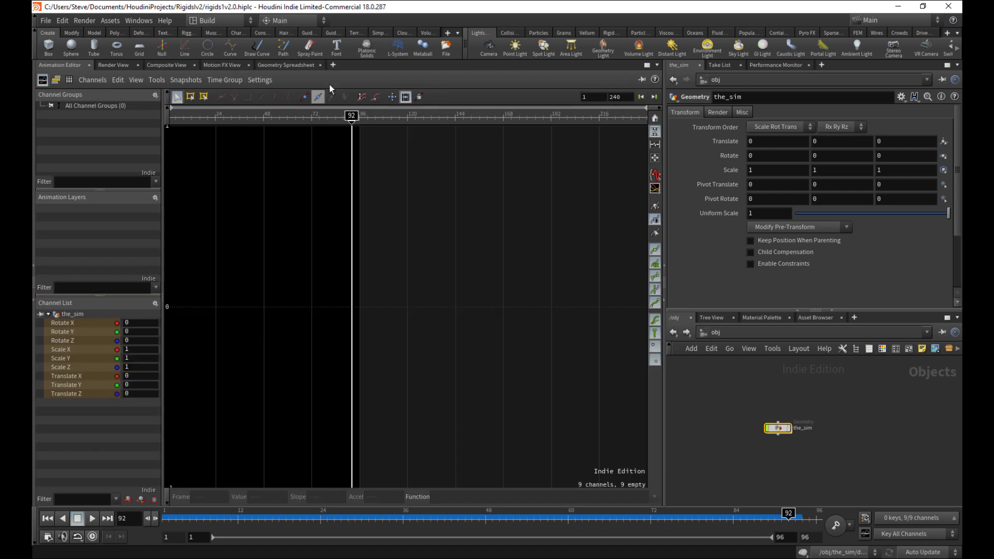
click(333, 65)
mouse_move(356, 88)
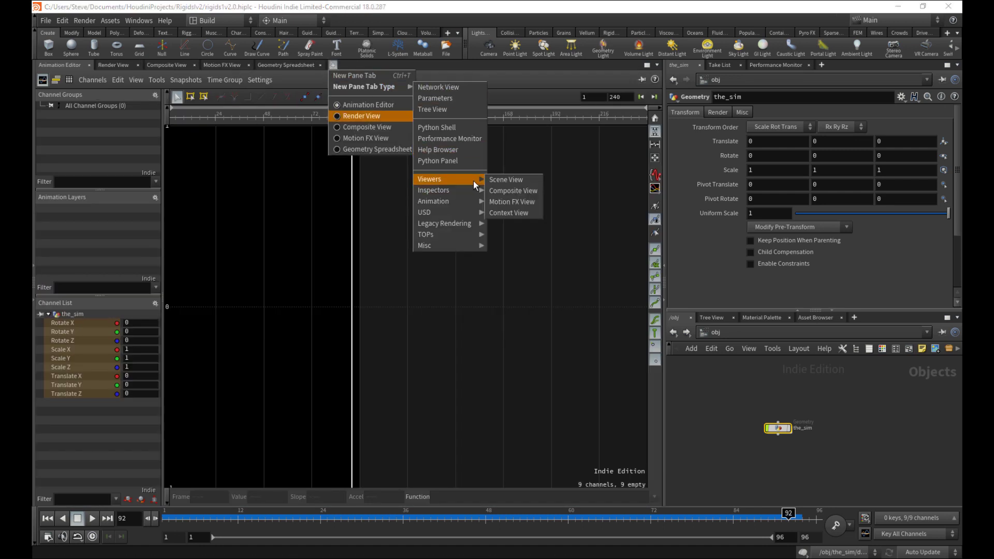
click(504, 180)
right_drag(495, 267, 435, 272)
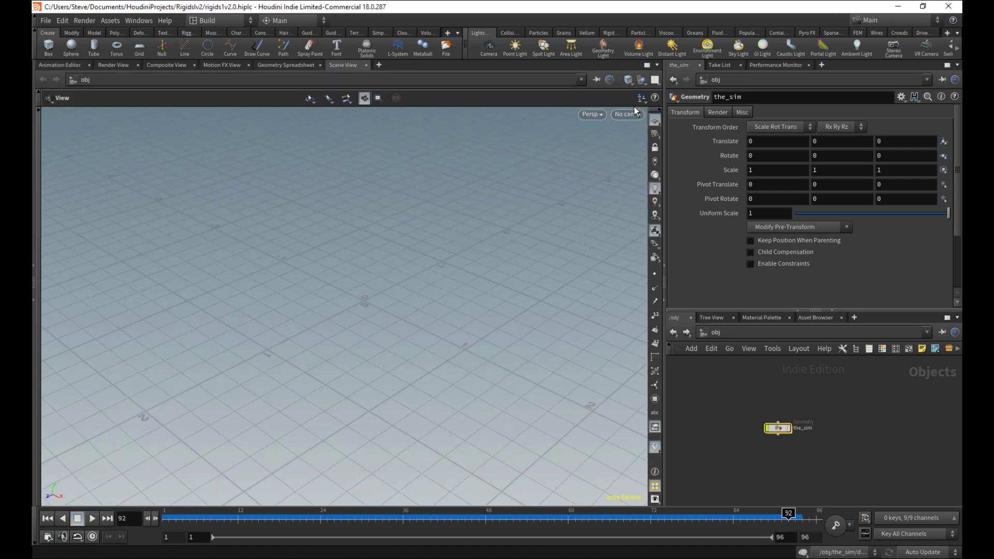
Step: Reopen the_sim and move the display down the pig head fracture chain from material1 to assemble1, showing assemble1's settings
double_click(778, 428)
mouse_move(800, 434)
middle_down()
mouse_move(797, 419)
mouse_move(799, 438)
middle_up()
scroll(792, 445, down, 3)
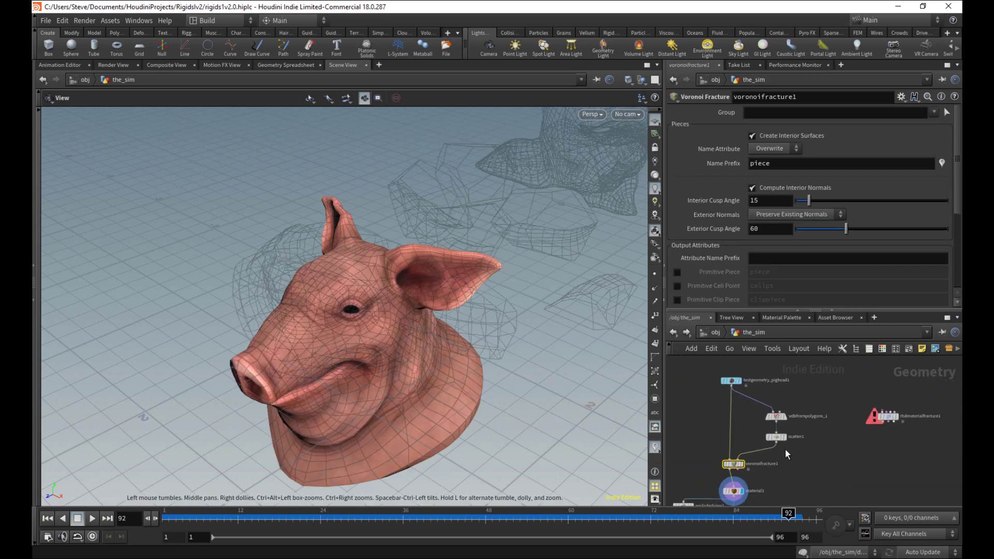
middle_drag(785, 505, 822, 411)
scroll(822, 412, up, 1)
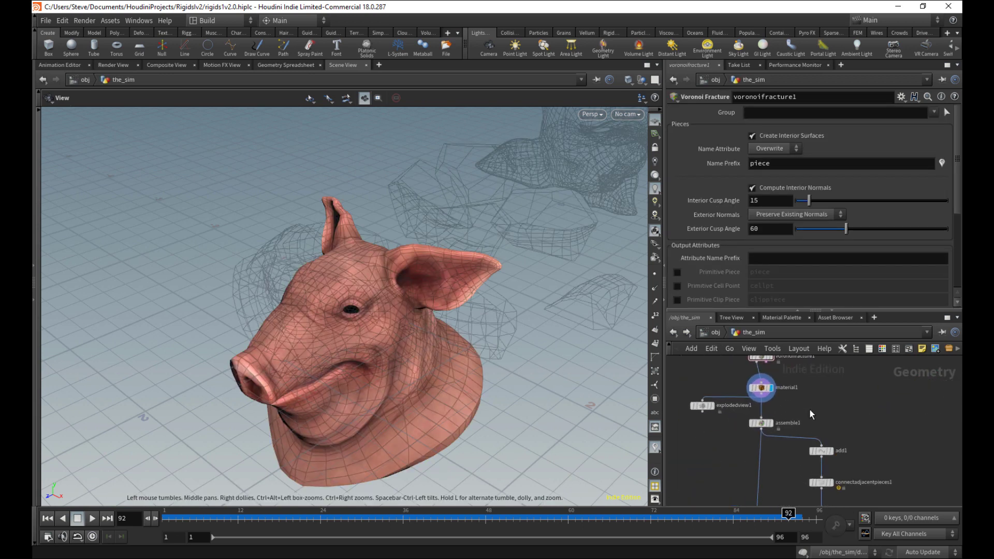
click(773, 424)
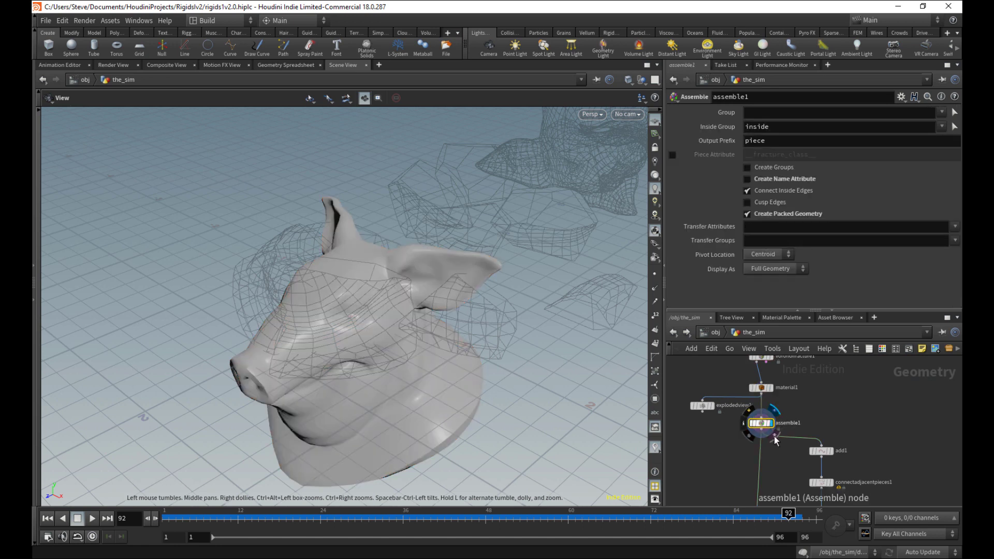
Step: Inspect the add1 node branching off assemble1 and its point settings
middle_drag(844, 437, 845, 372)
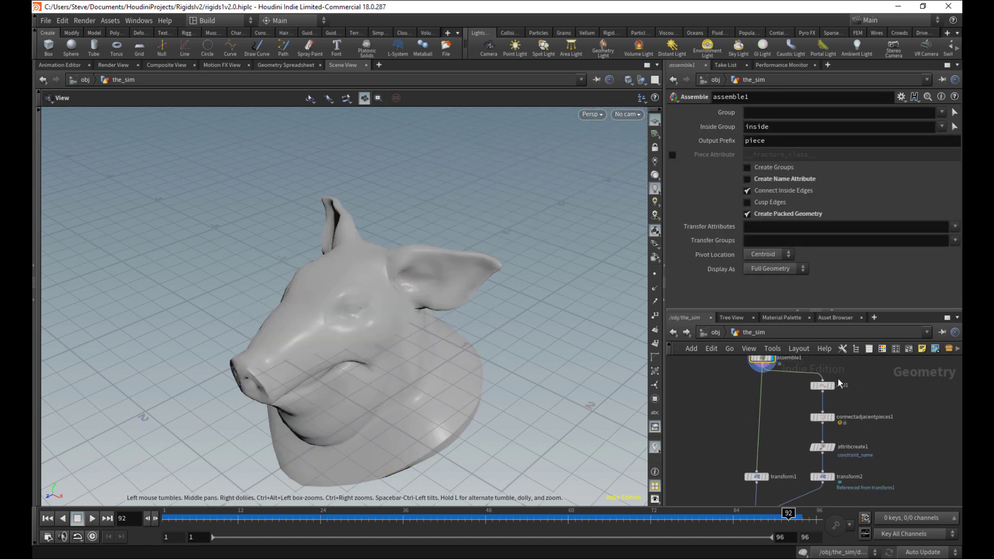
click(824, 386)
scroll(824, 394, up, 2)
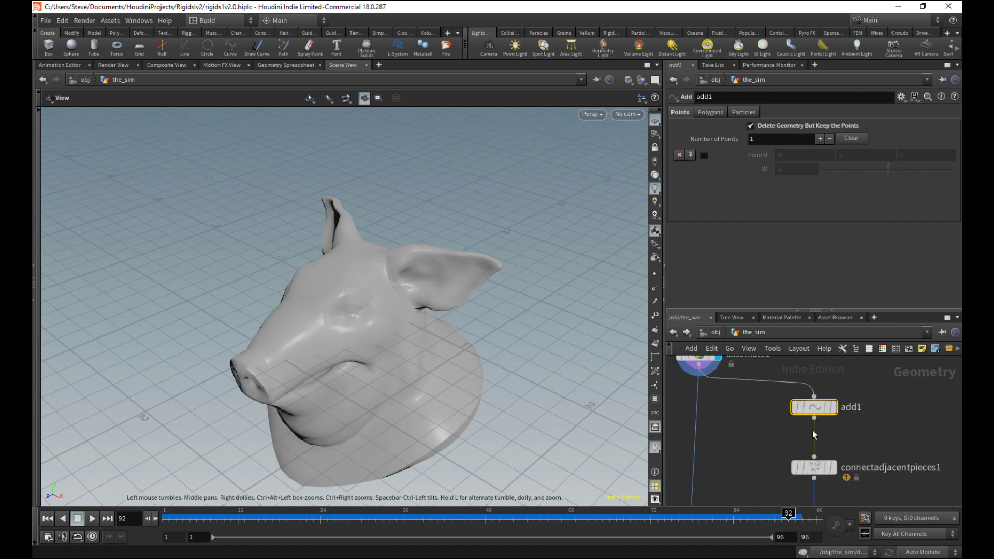
middle_drag(871, 405, 768, 491)
scroll(828, 437, down, 3)
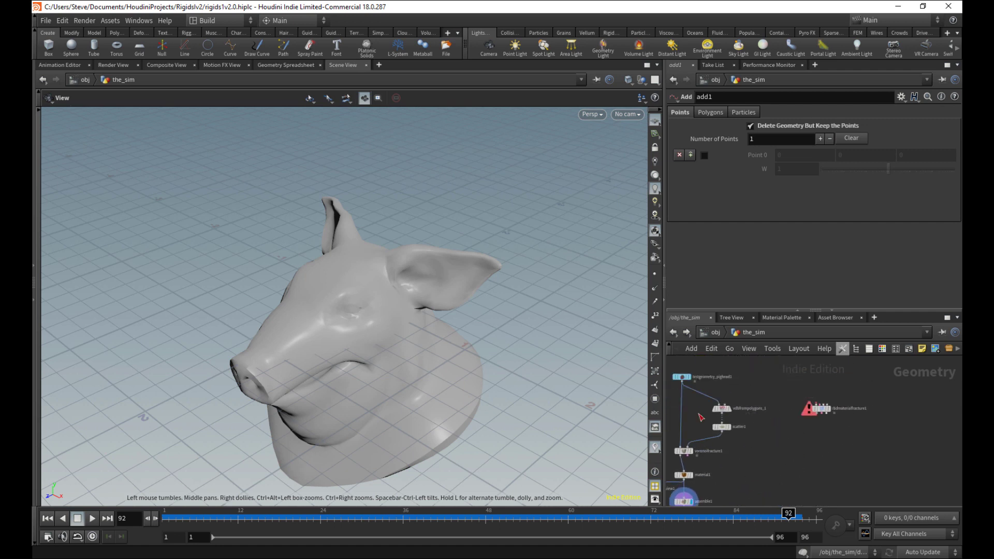
Step: Select the unconnected RBD Material Fracture node and look over its concrete fracture parameters
middle_drag(691, 383, 737, 361)
middle_drag(801, 455, 775, 361)
middle_drag(816, 421, 789, 447)
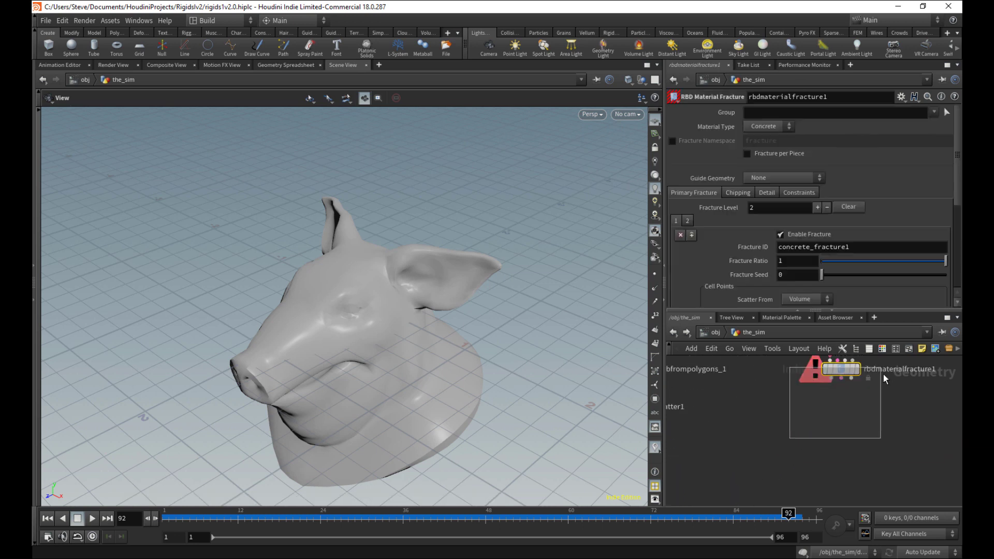
mouse_move(765, 477)
middle_down()
mouse_move(835, 426)
mouse_move(825, 400)
mouse_move(765, 443)
mouse_move(793, 448)
mouse_move(788, 470)
mouse_move(829, 438)
mouse_move(790, 448)
mouse_move(778, 434)
mouse_move(801, 456)
middle_up()
scroll(835, 426, down, 3)
scroll(772, 458, up, 3)
scroll(789, 449, up, 1)
mouse_move(808, 415)
mouse_down()
mouse_move(912, 499)
mouse_move(803, 408)
mouse_up()
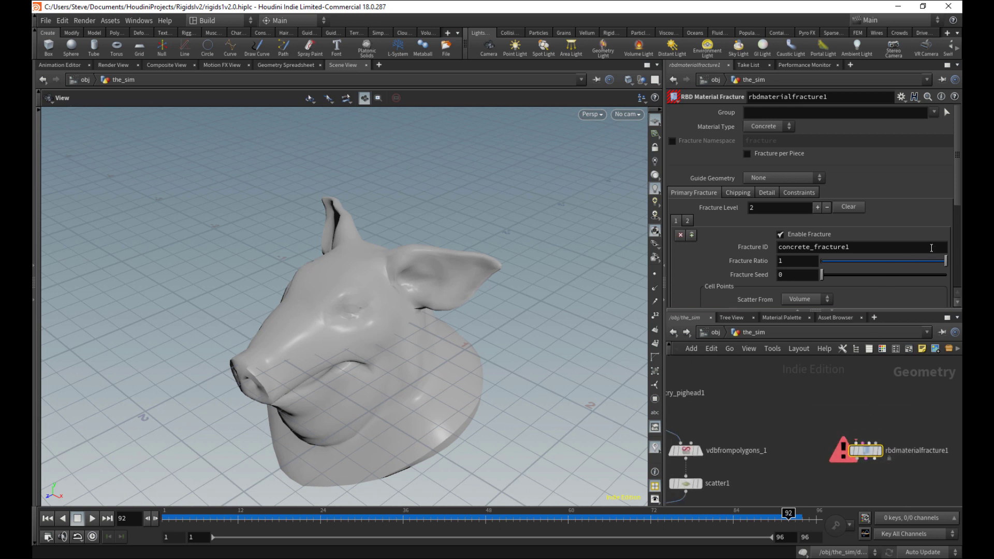
mouse_move(958, 198)
mouse_down()
mouse_move(942, 297)
mouse_move(957, 186)
mouse_up()
scroll(808, 420, down, 2)
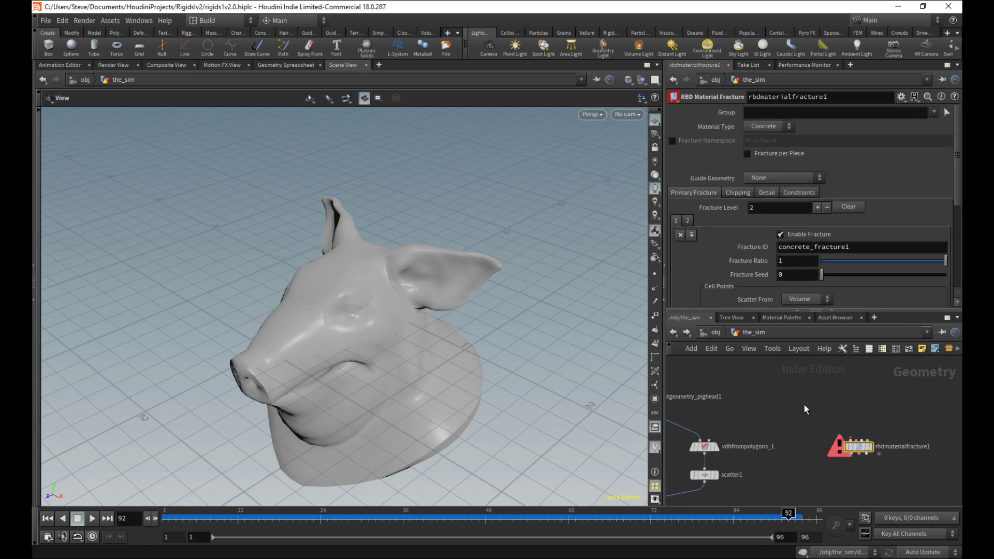
Step: Wire the pig head test geometry into the first input of the RBD Material Fracture node and display that node
drag(696, 400, 800, 398)
scroll(838, 450, down, 3)
middle_drag(838, 449, 765, 430)
scroll(782, 433, up, 3)
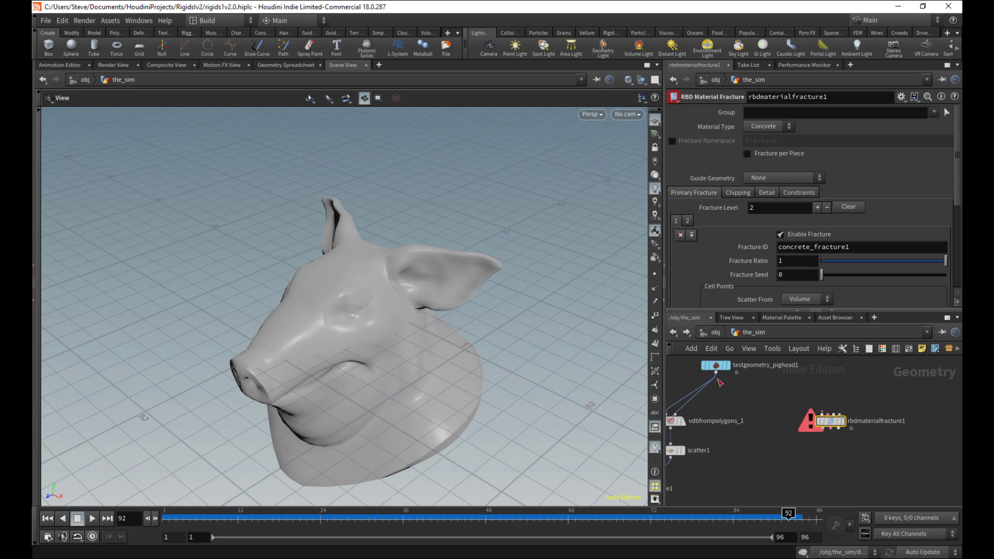
click(717, 373)
click(816, 404)
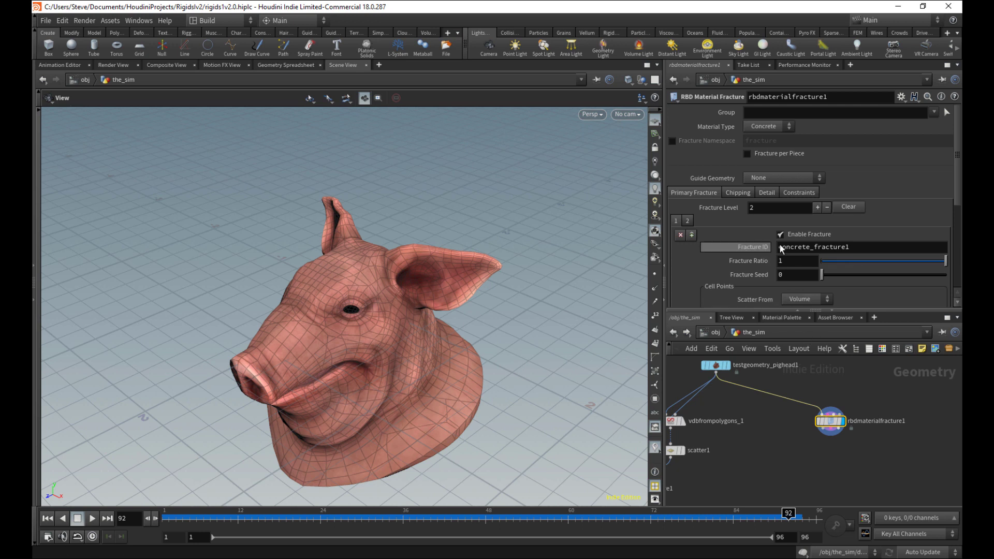
Step: Examine the RBD Material Fracture node's geometry and constraint outputs and compare them with the existing assemble and constraint branch
scroll(902, 203, down, 1)
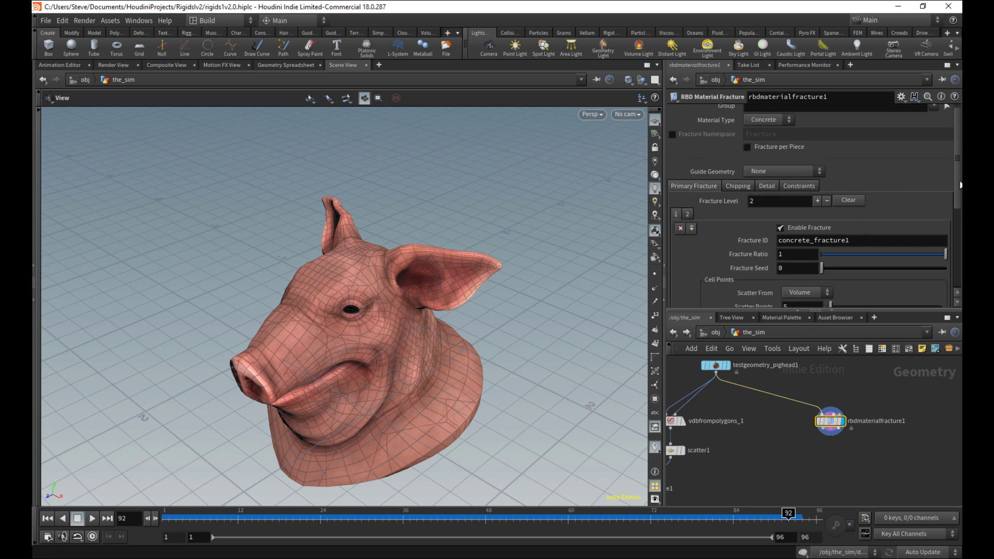
scroll(960, 184, up, 1)
scroll(850, 443, up, 3)
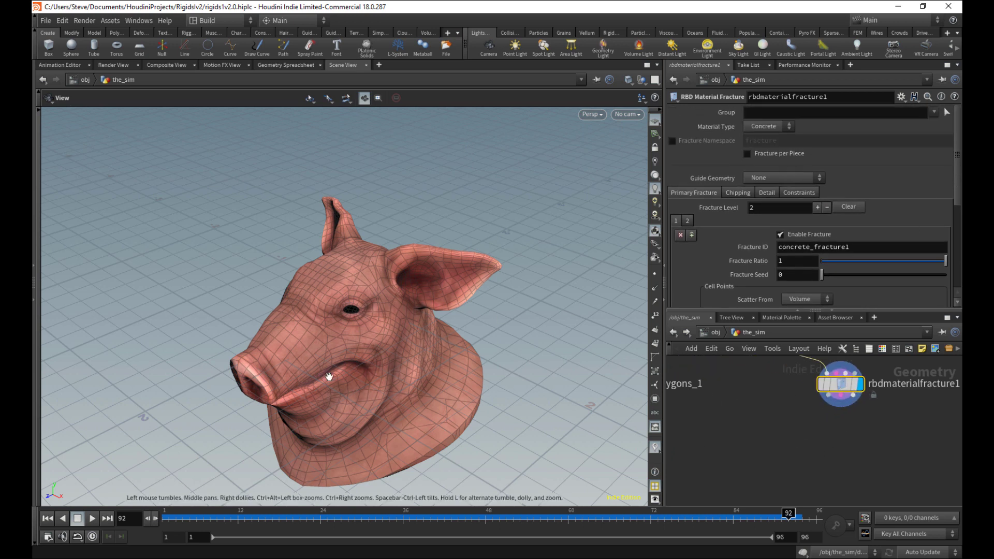
scroll(826, 419, up, 2)
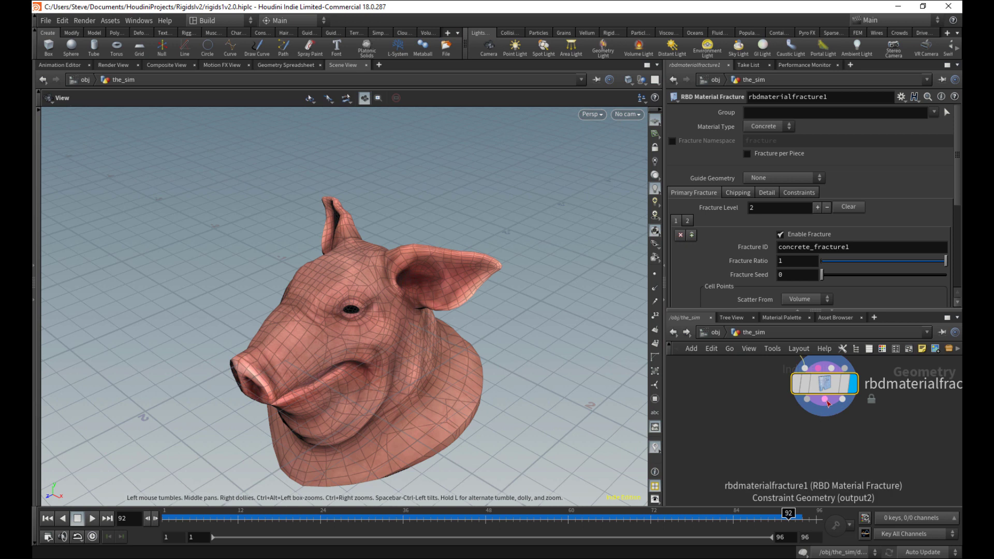
scroll(794, 448, down, 4)
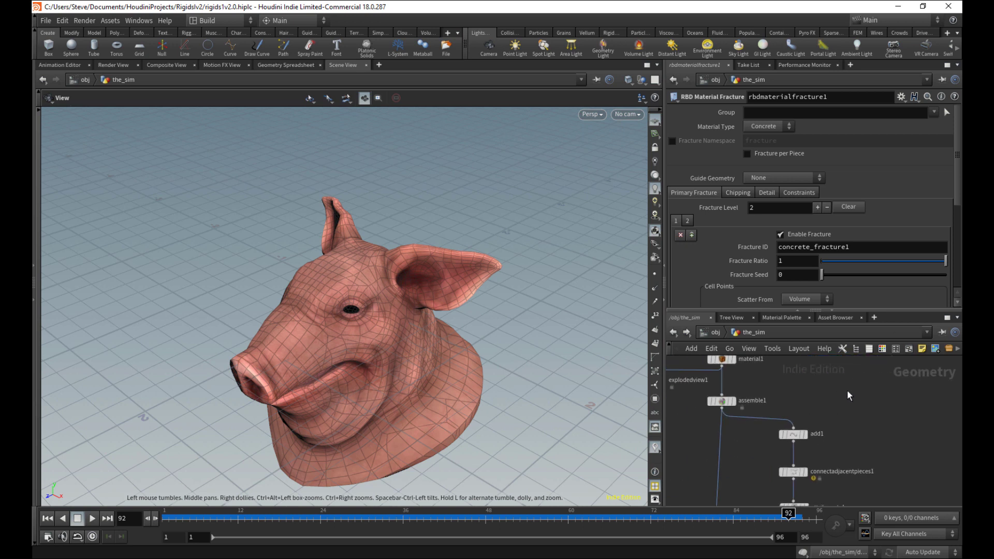
scroll(835, 424, up, 4)
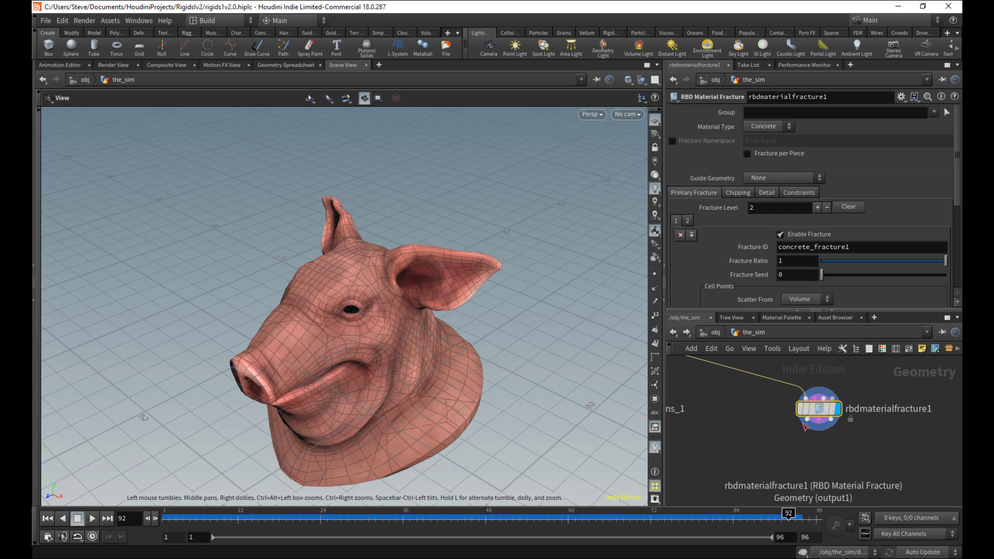
scroll(782, 445, down, 2)
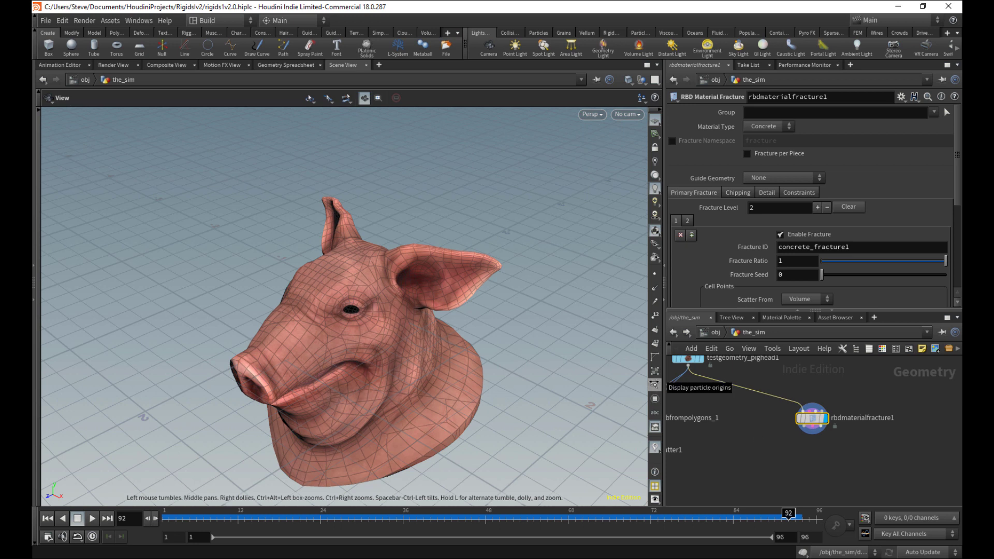
scroll(775, 436, up, 2)
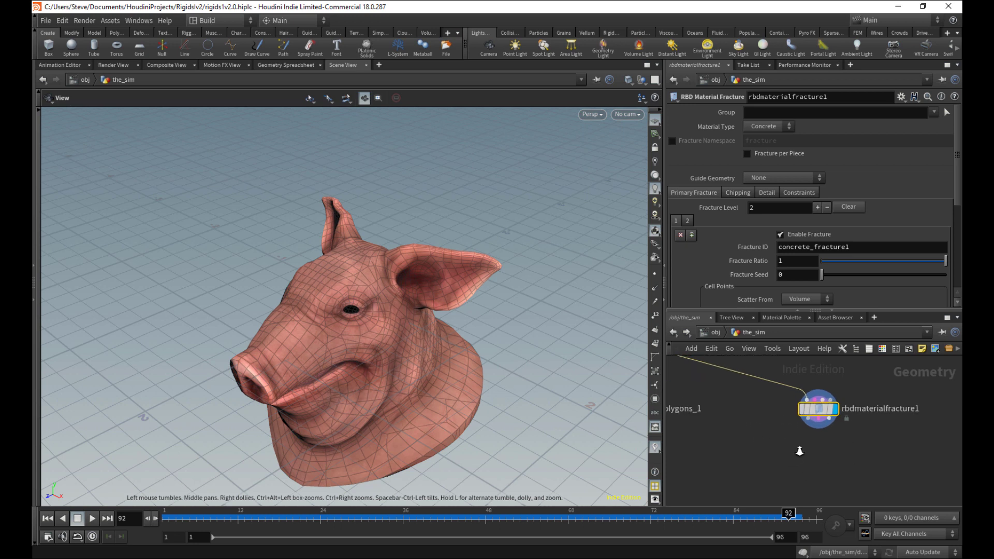
middle_drag(775, 436, 812, 444)
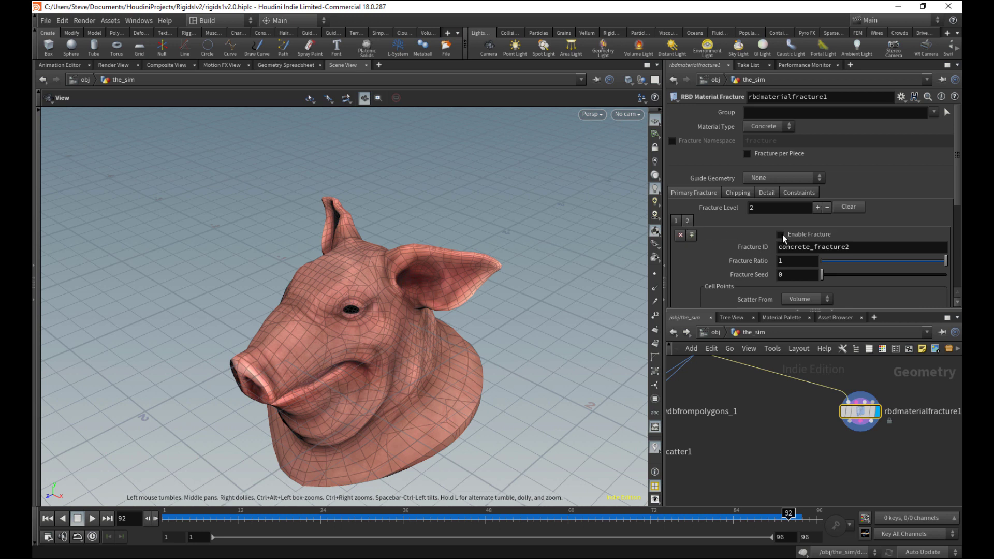
Step: Review fracture level 1's ratio, scatter points and fog volume settings against the VDB and scatter nodes in the manual setup
click(677, 220)
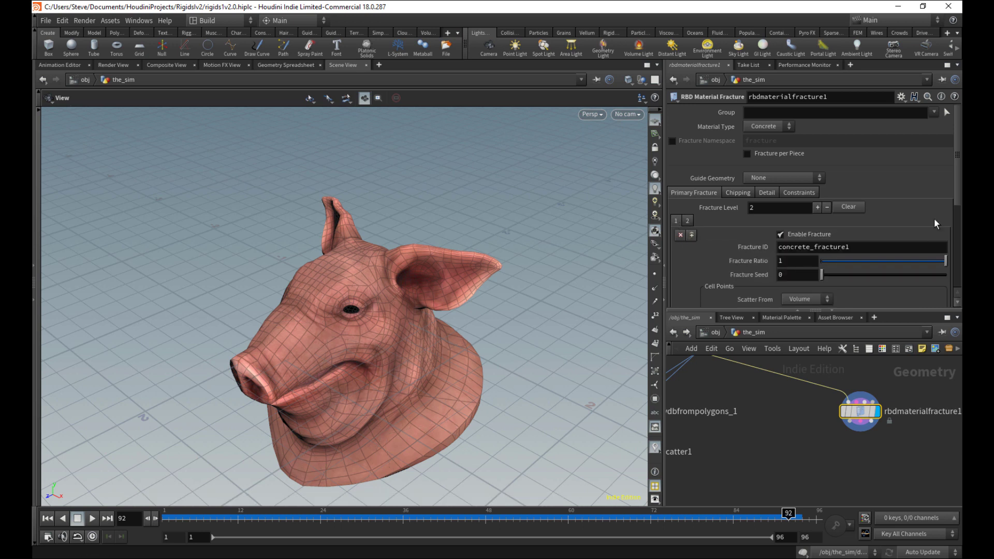
mouse_move(956, 191)
mouse_down()
mouse_move(948, 226)
mouse_move(938, 197)
mouse_up()
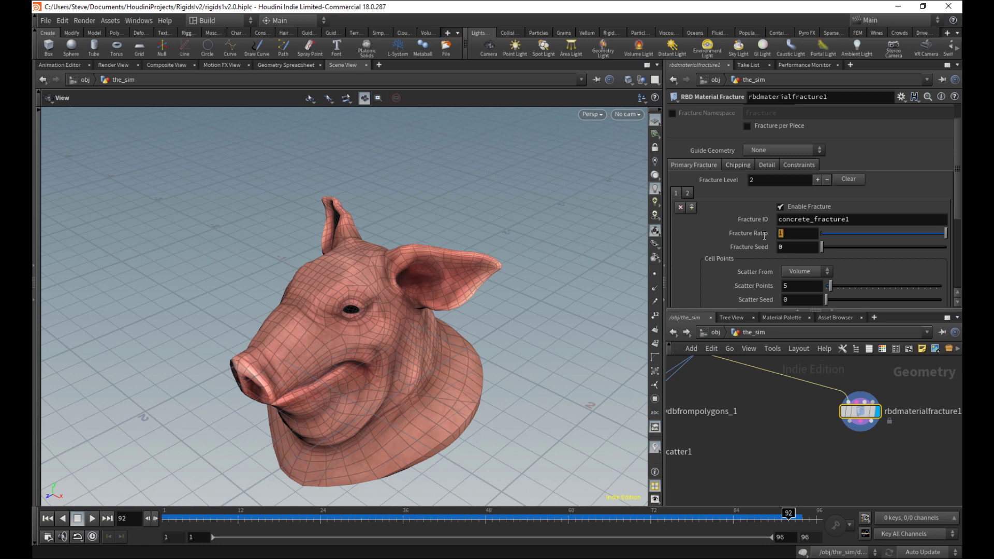
click(789, 237)
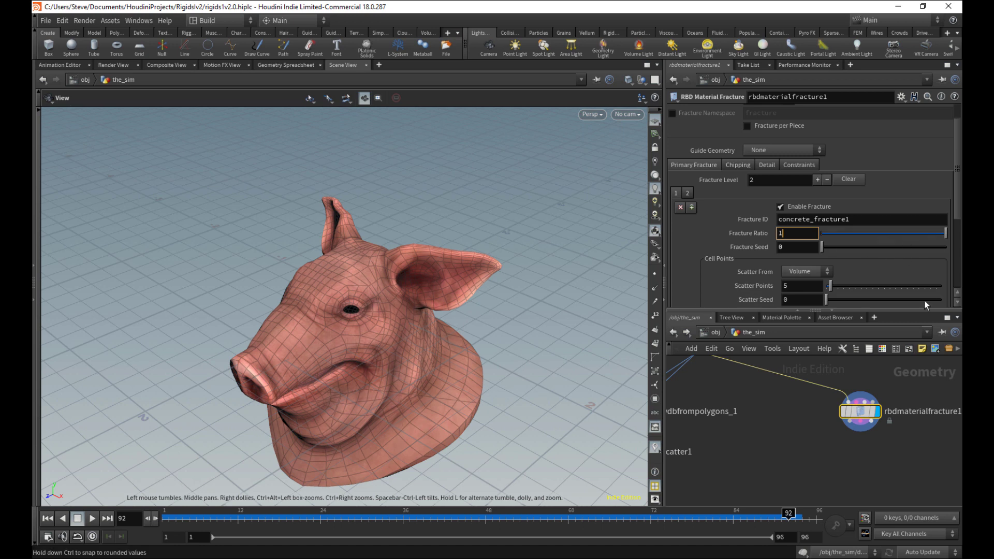
drag(956, 207, 961, 209)
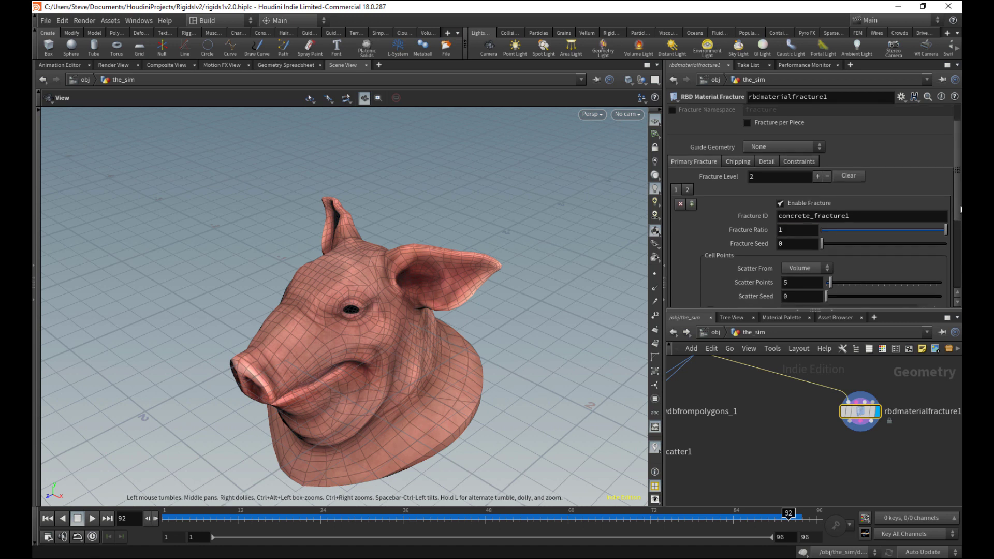
scroll(818, 246, down, 2)
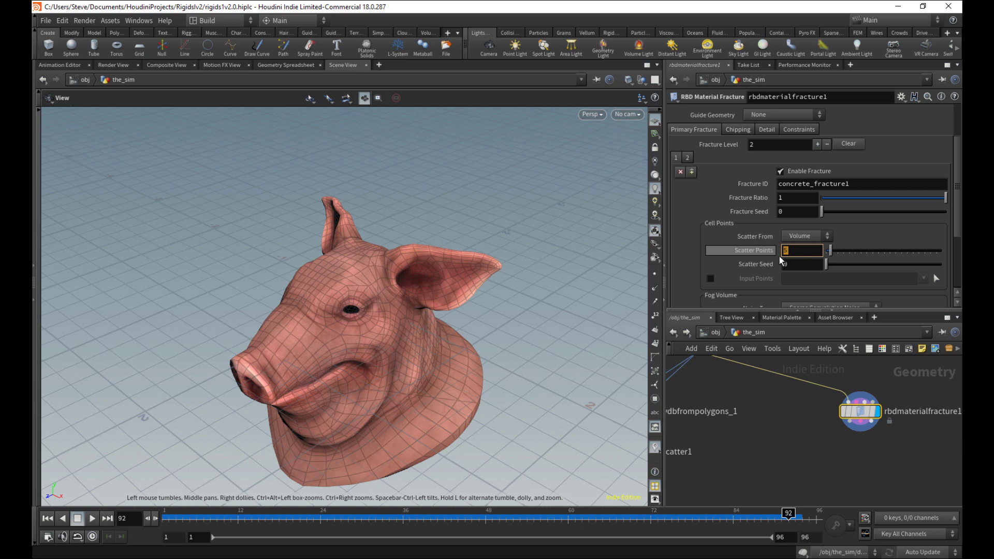
click(795, 255)
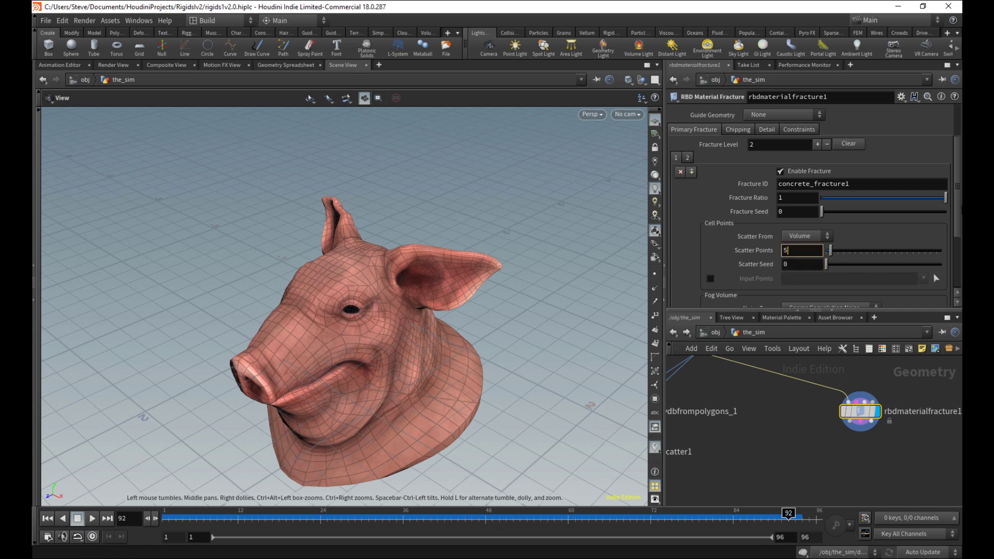
scroll(742, 253, down, 3)
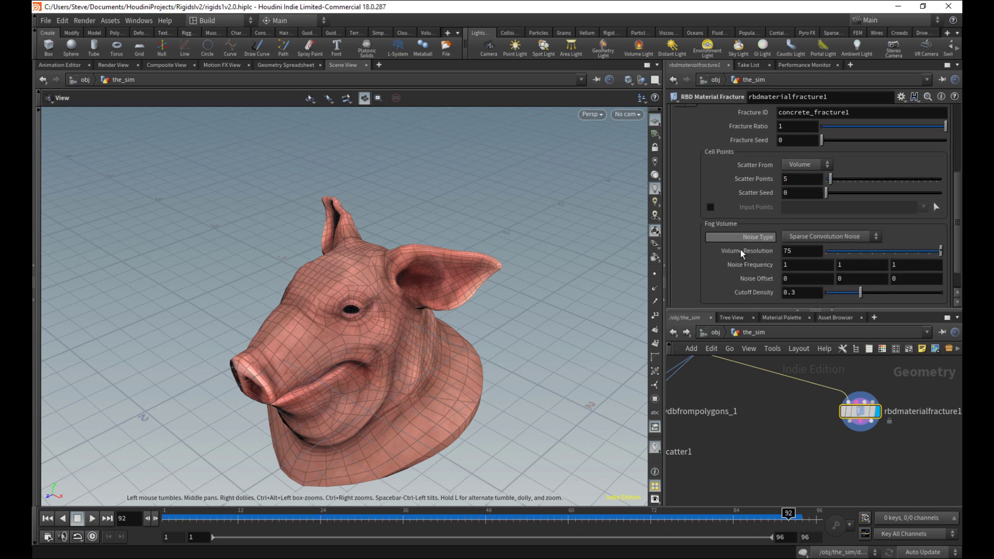
middle_drag(692, 437, 810, 424)
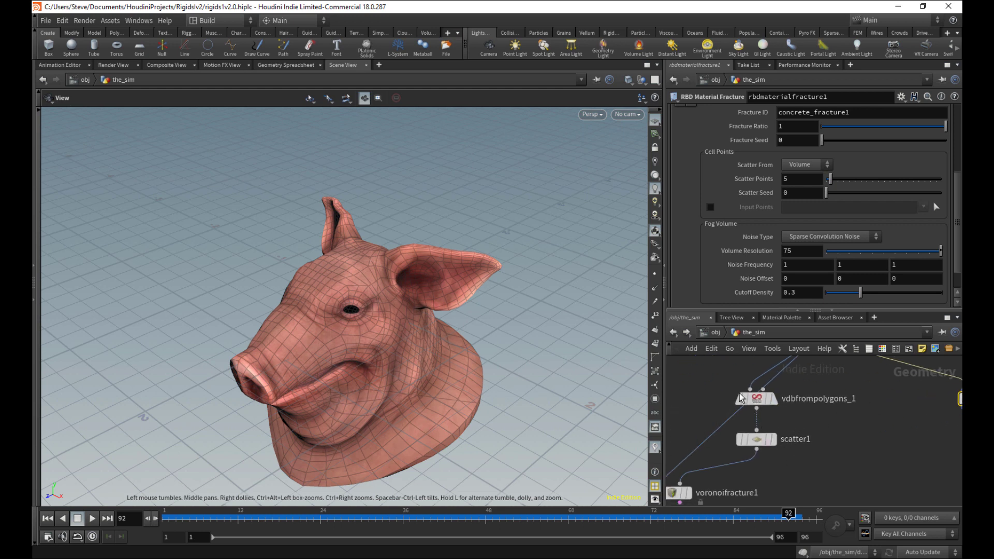
key(f)
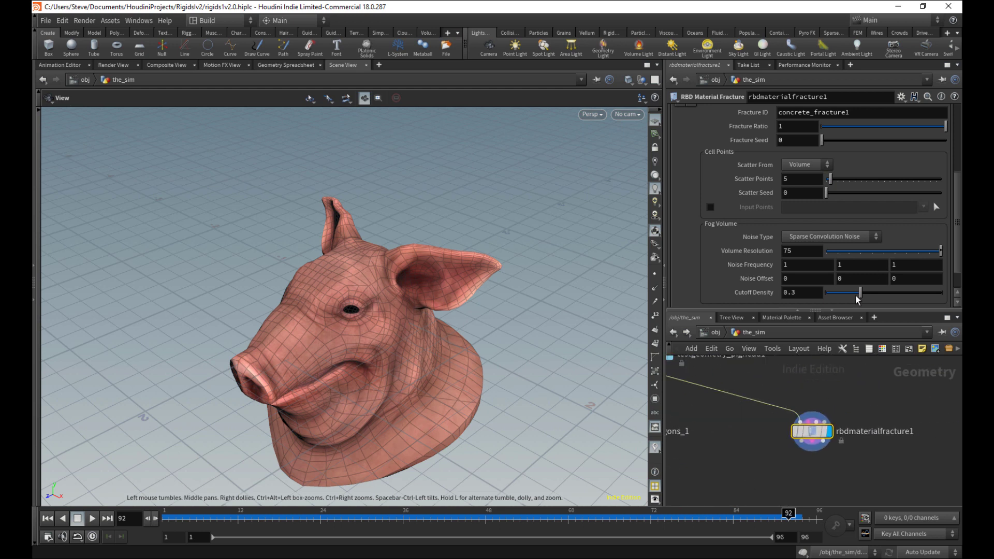
Step: Add an RBD Exploded View node below the RBD Material Fracture node
middle_drag(820, 499, 834, 479)
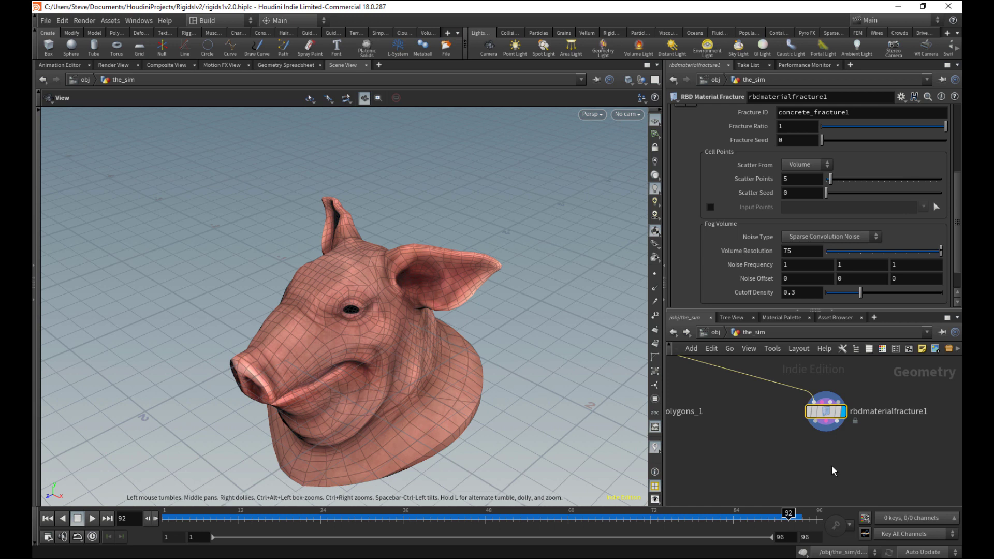
key(Tab)
text(rbd e)
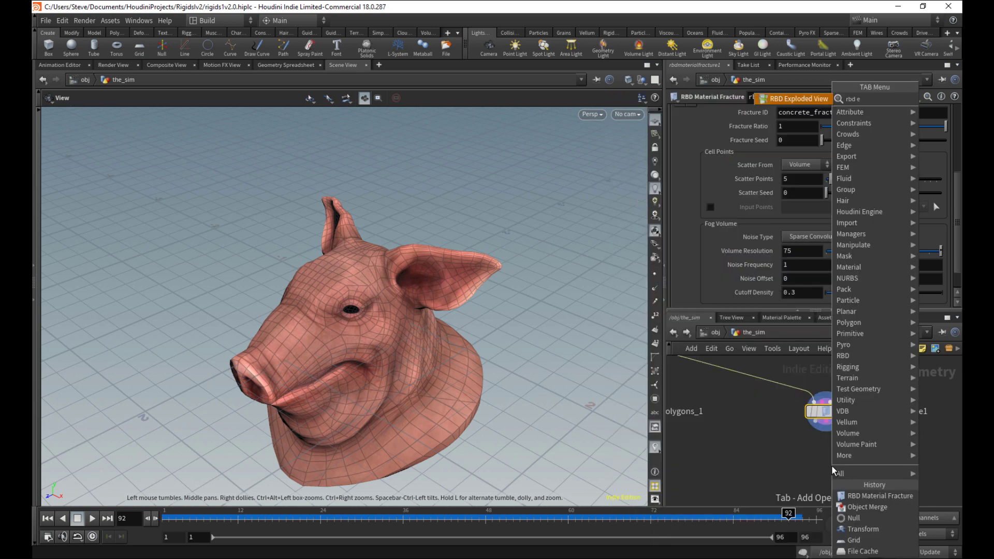
key(Return)
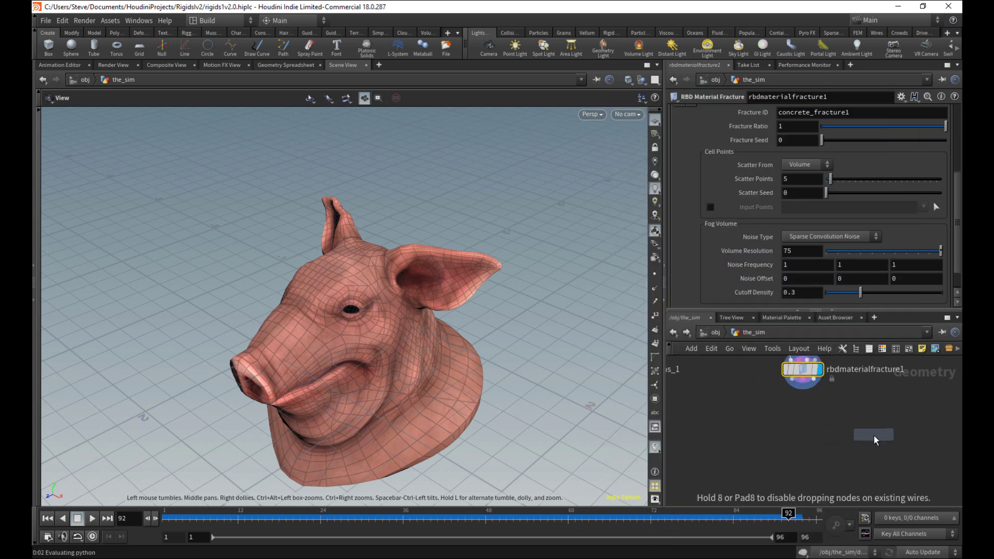
click(873, 435)
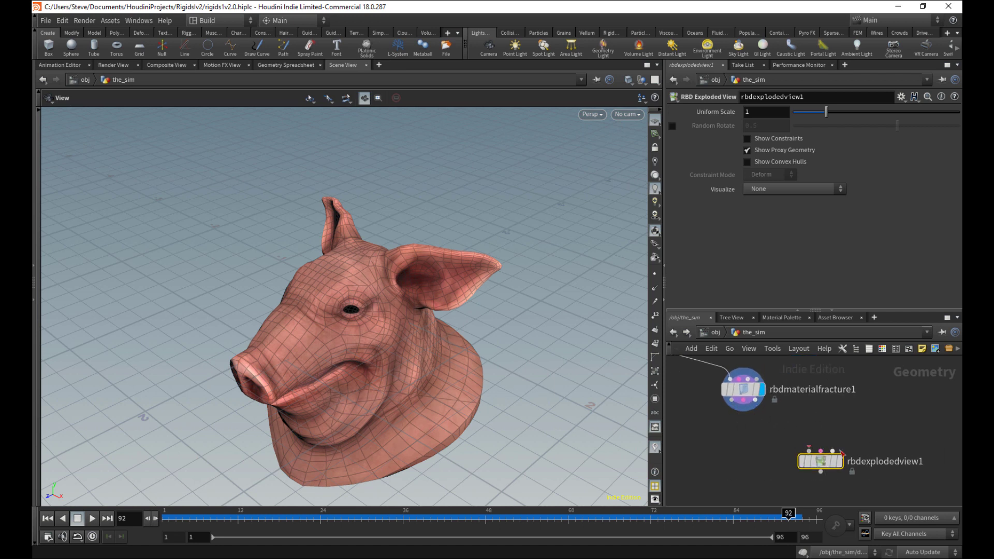
Step: Wire all three RBD Material Fracture outputs into the matching RBD Exploded View inputs and display the exploded pig head
click(732, 400)
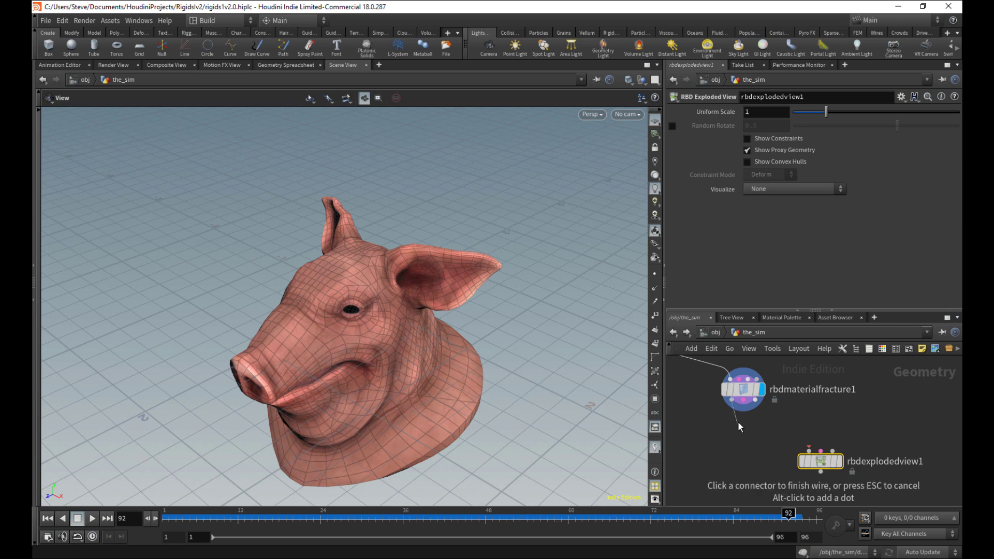
click(745, 402)
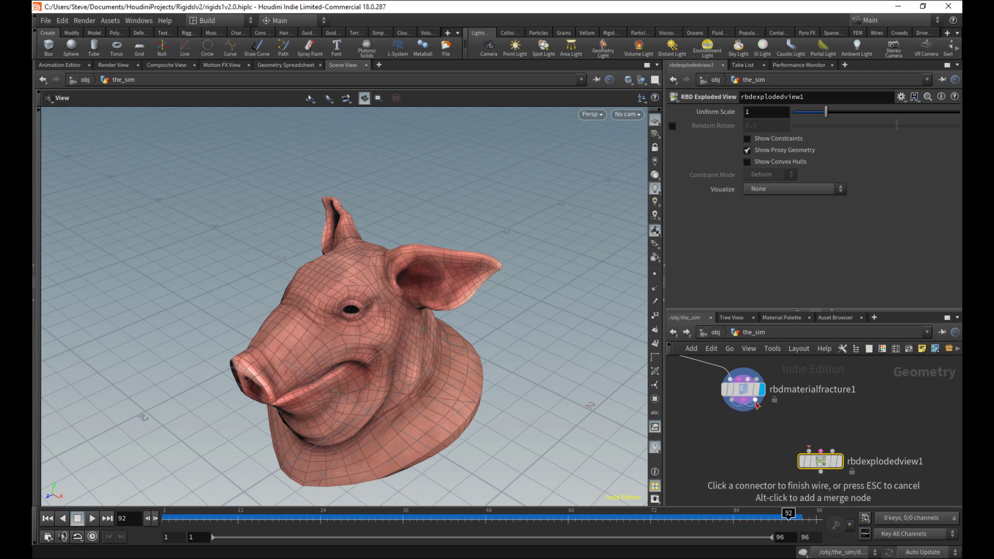
click(755, 401)
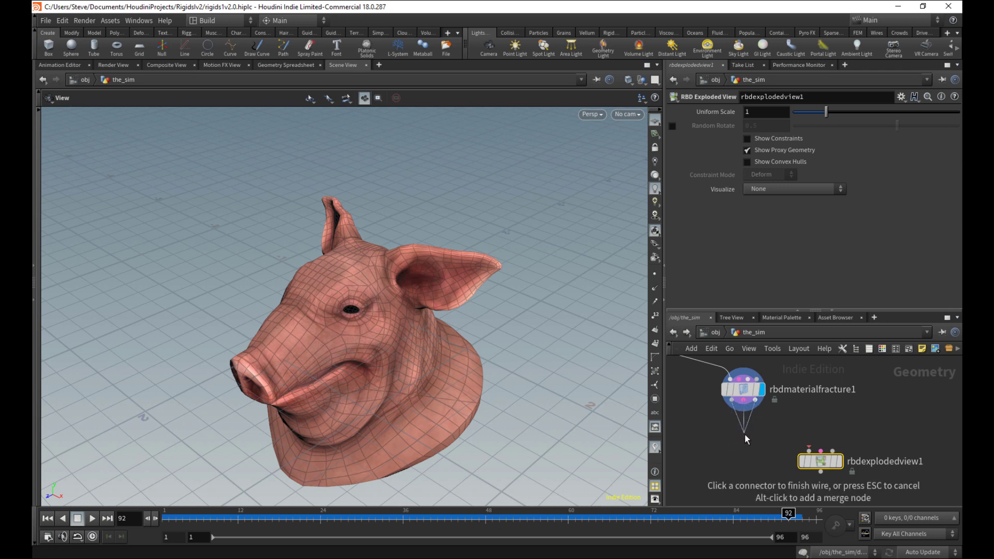
click(809, 452)
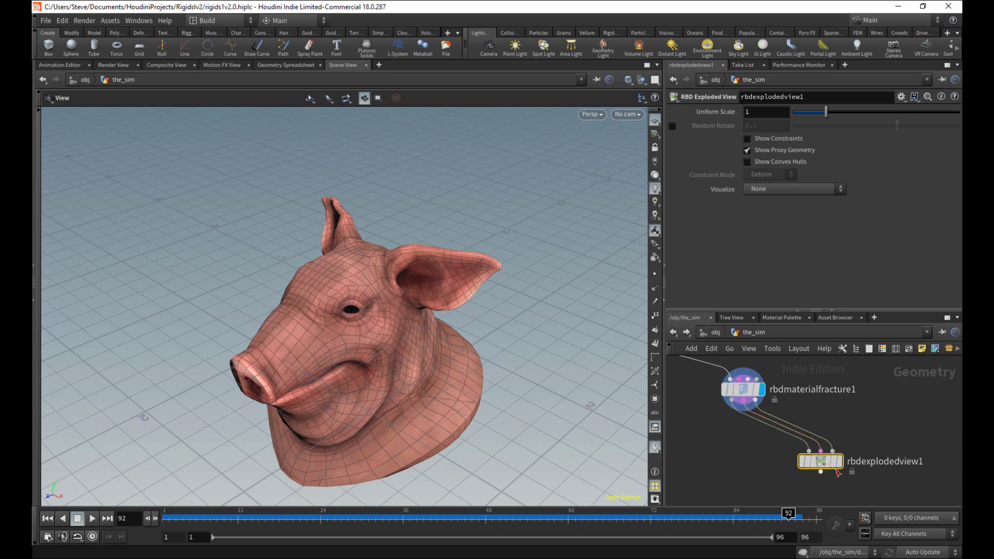
click(839, 462)
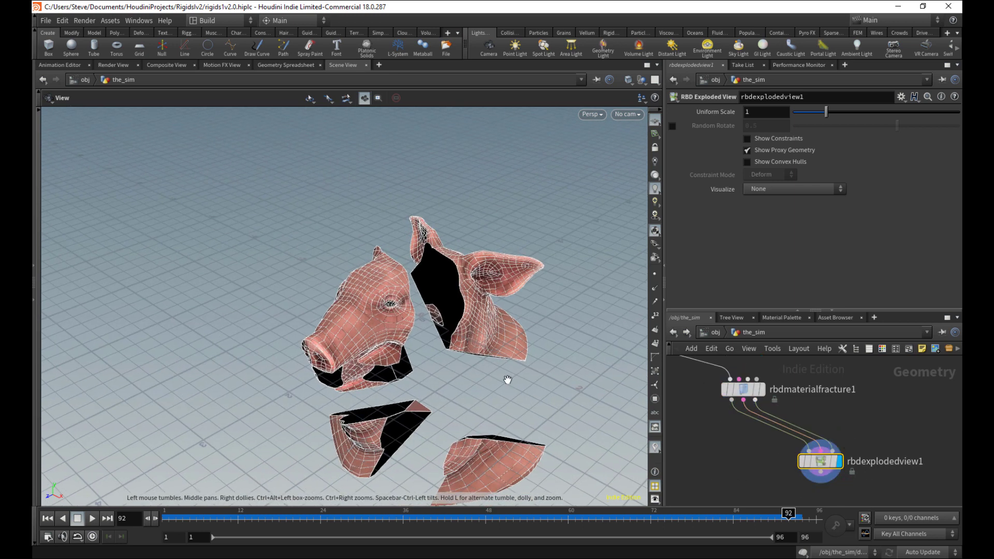
drag(507, 380, 512, 351)
middle_drag(512, 389, 535, 322)
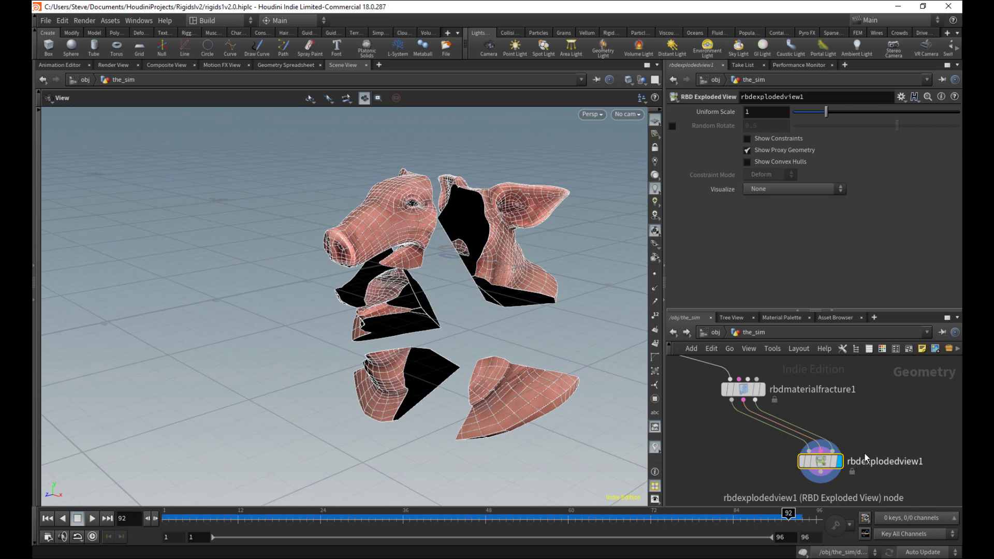
Step: Show the constraints in the RBD Exploded View node and inspect the lines linking the separated pig head pieces
scroll(746, 446, down, 3)
middle_drag(745, 446, 936, 441)
middle_drag(709, 460, 769, 398)
middle_drag(897, 448, 668, 492)
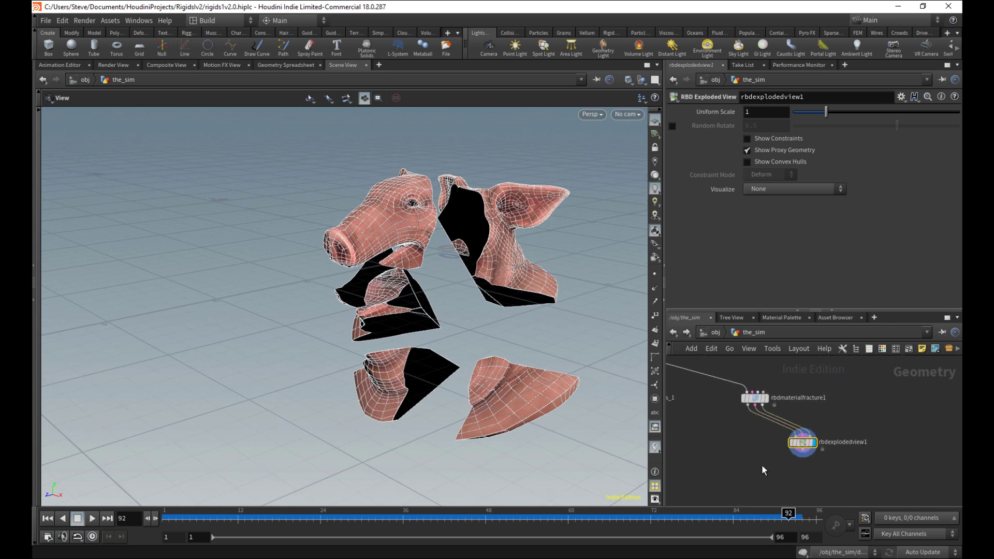
scroll(763, 470, up, 2)
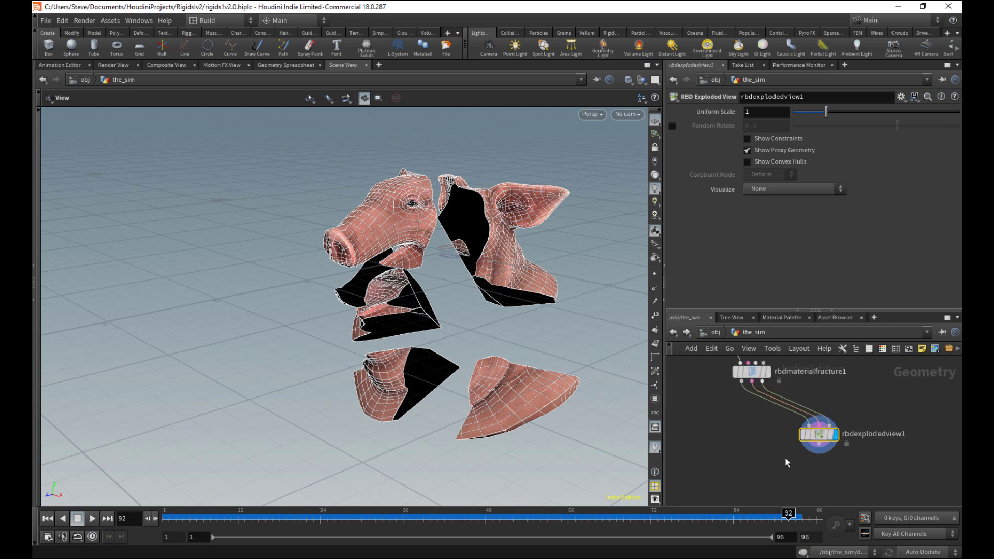
click(777, 138)
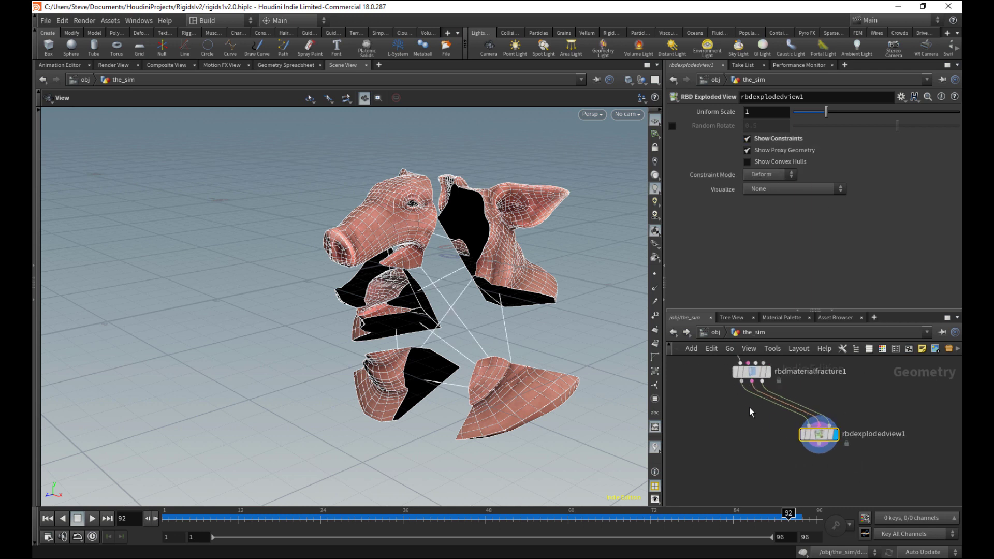
middle_drag(753, 413, 742, 441)
scroll(742, 440, up, 2)
click(778, 395)
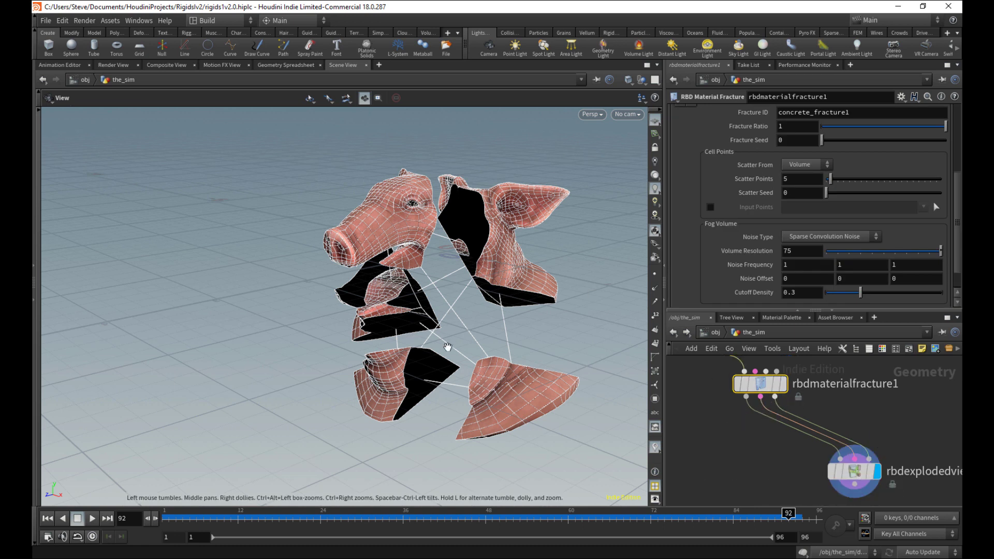
drag(448, 347, 489, 256)
drag(407, 180, 385, 176)
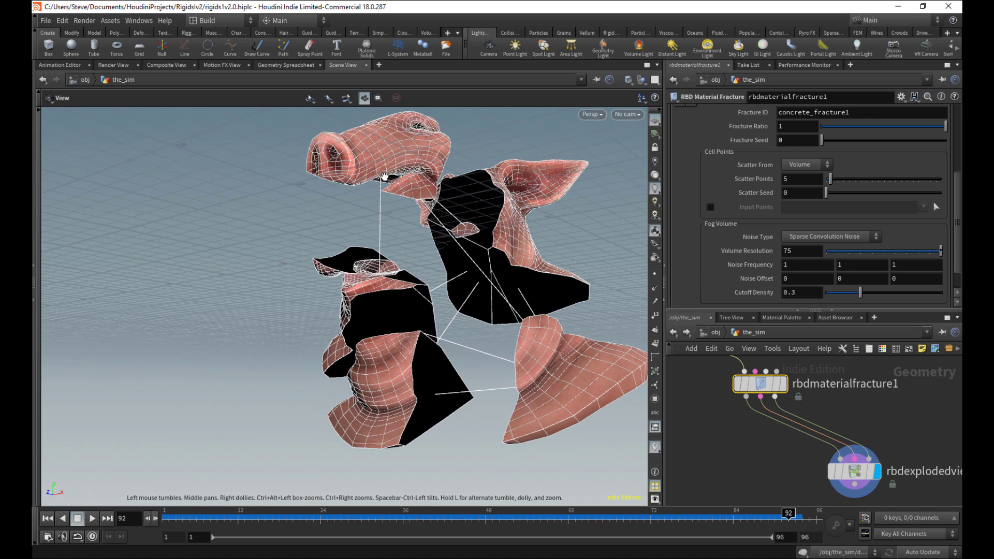
Step: Make room between the RBD Material Fracture and RBD Exploded View nodes and copy the material1 node from the Voronoi branch
scroll(779, 468, down, 2)
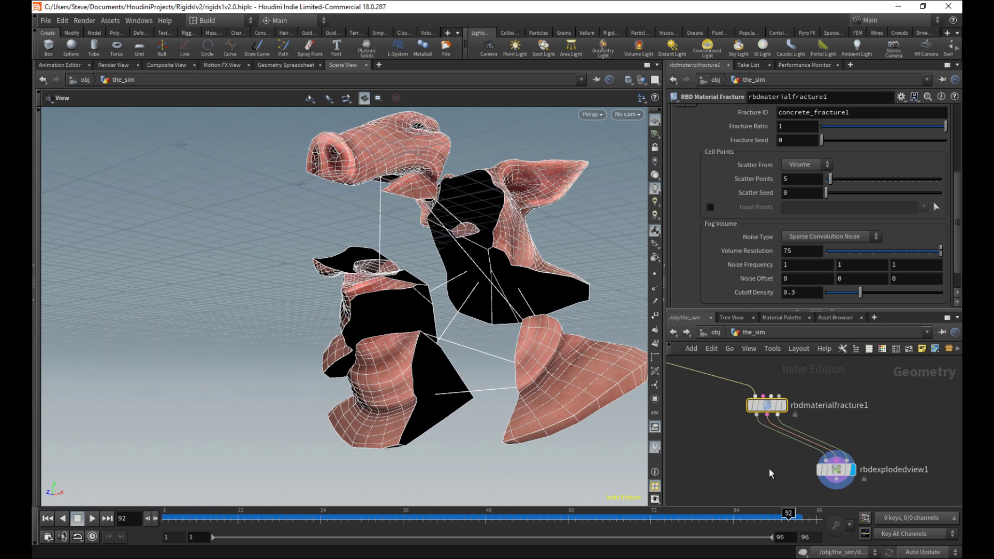
middle_drag(770, 473, 802, 423)
drag(866, 427, 872, 476)
middle_drag(683, 380, 826, 451)
scroll(826, 456, down, 3)
middle_drag(756, 440, 768, 363)
scroll(737, 397, up, 3)
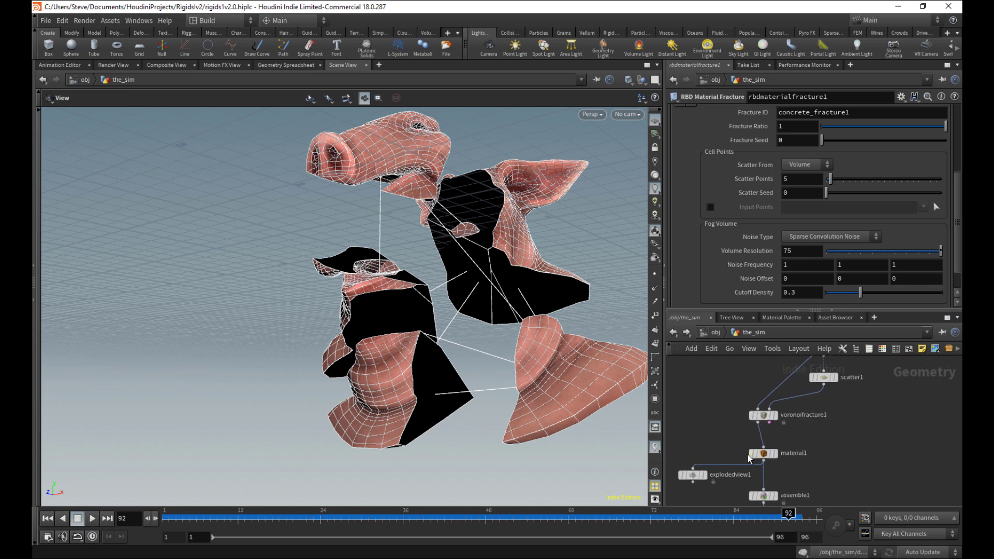
click(763, 454)
key(ctrl+c)
Step: Paste the material node and insert it between the RBD Material Fracture's first output and the RBD Exploded View's first input
middle_drag(842, 436, 694, 469)
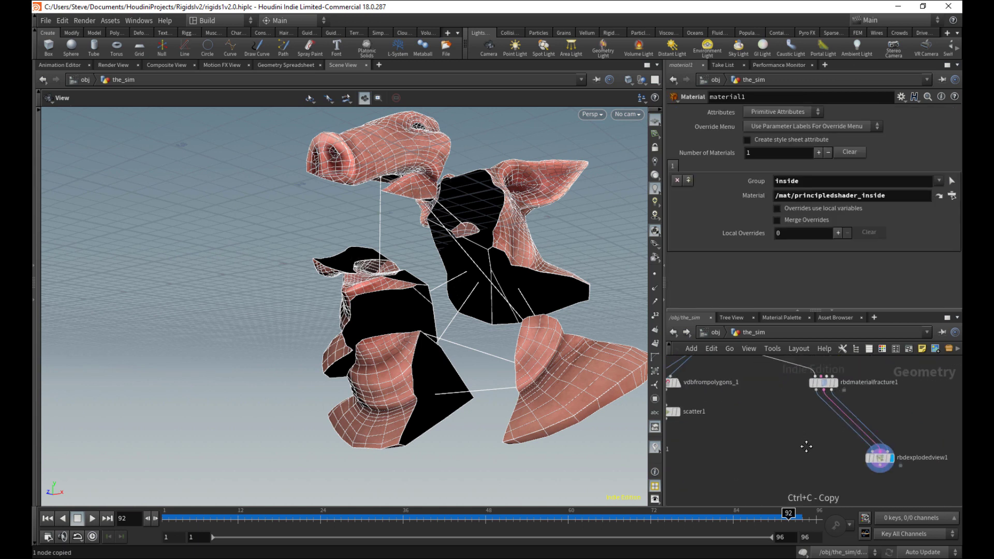
middle_drag(808, 446, 776, 463)
scroll(792, 444, up, 3)
key(ctrl+v)
mouse_move(796, 445)
mouse_down()
mouse_move(817, 433)
mouse_move(786, 430)
mouse_up()
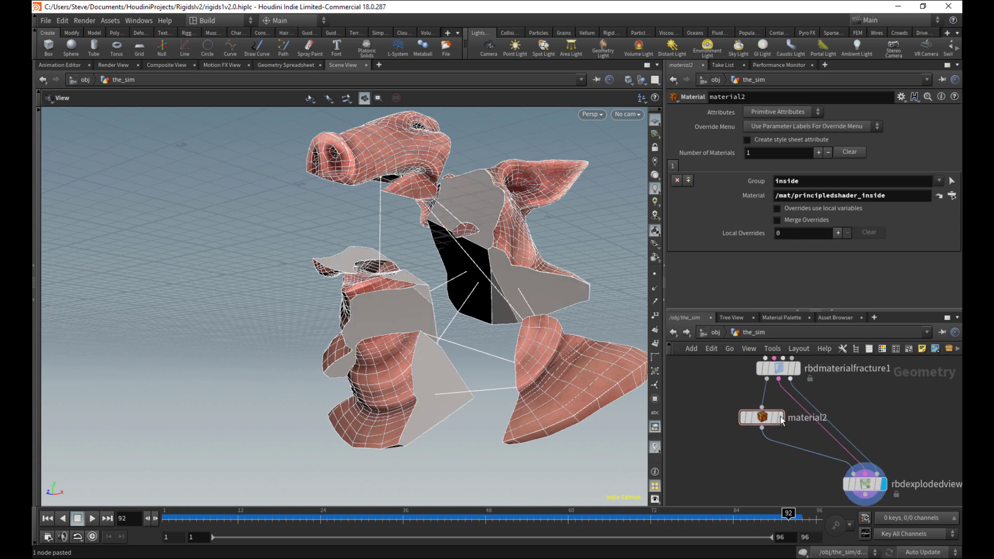
middle_drag(786, 429, 762, 416)
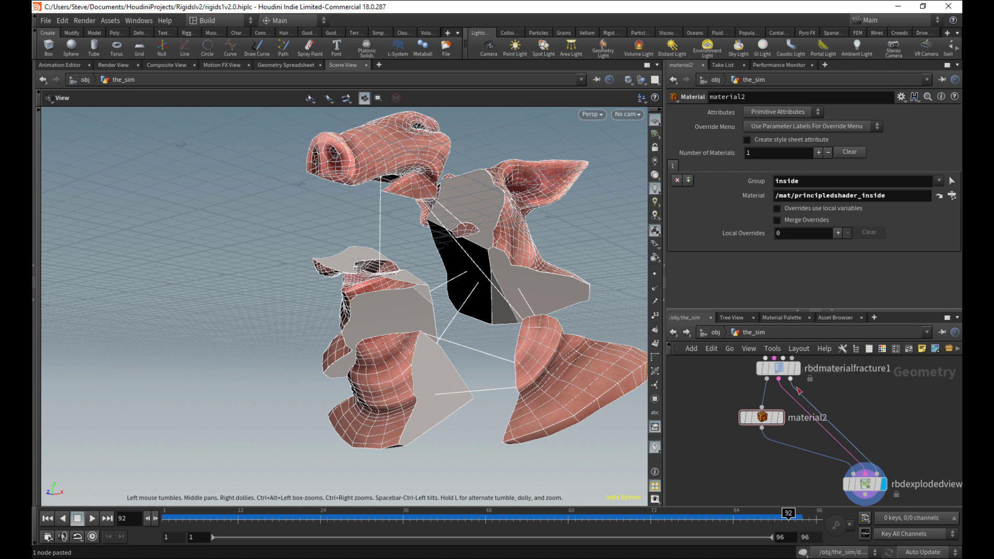
scroll(836, 426, down, 2)
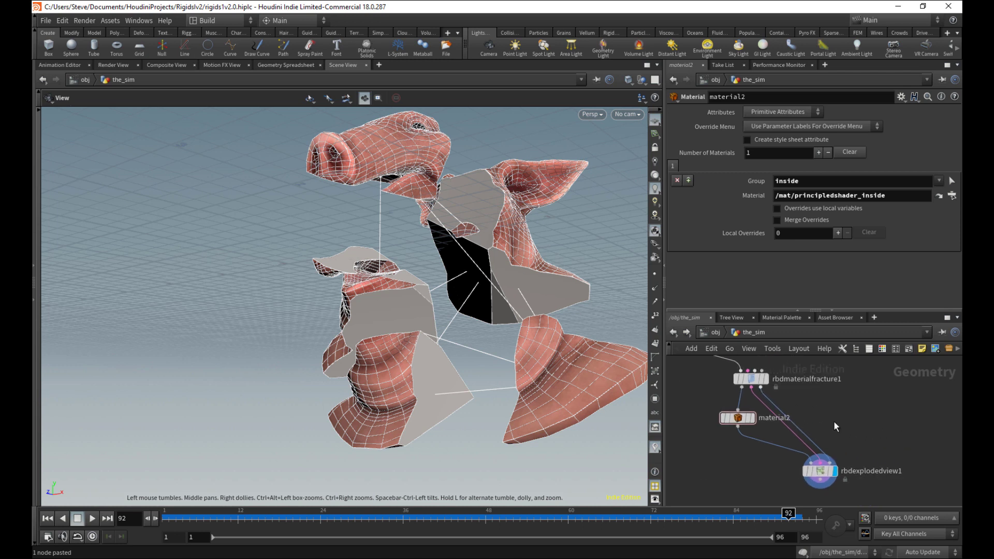
Step: Tidy the fracture and exploded view nodes around the pasted material node, and inspect the pieces' inside faces
drag(821, 472, 804, 463)
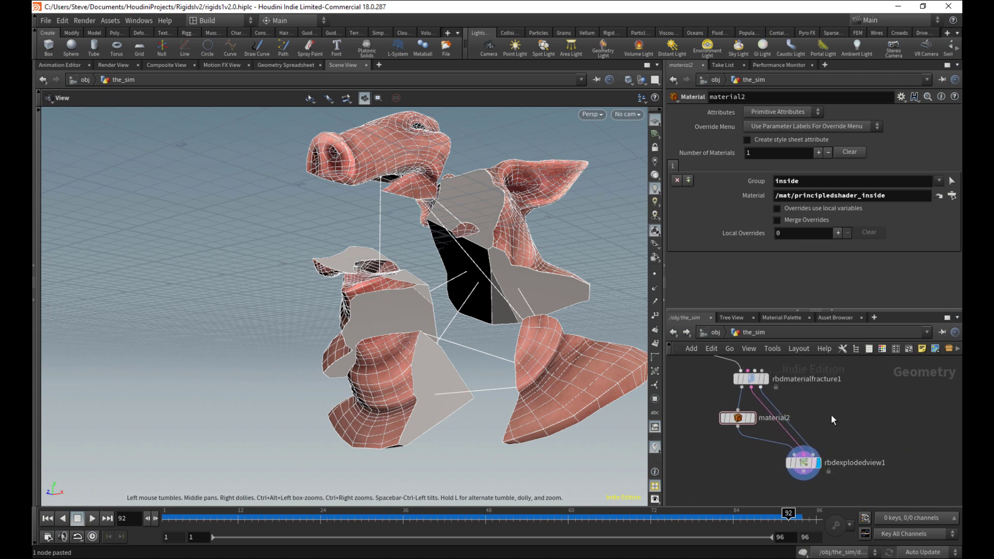
middle_drag(834, 410, 844, 447)
drag(761, 414, 790, 415)
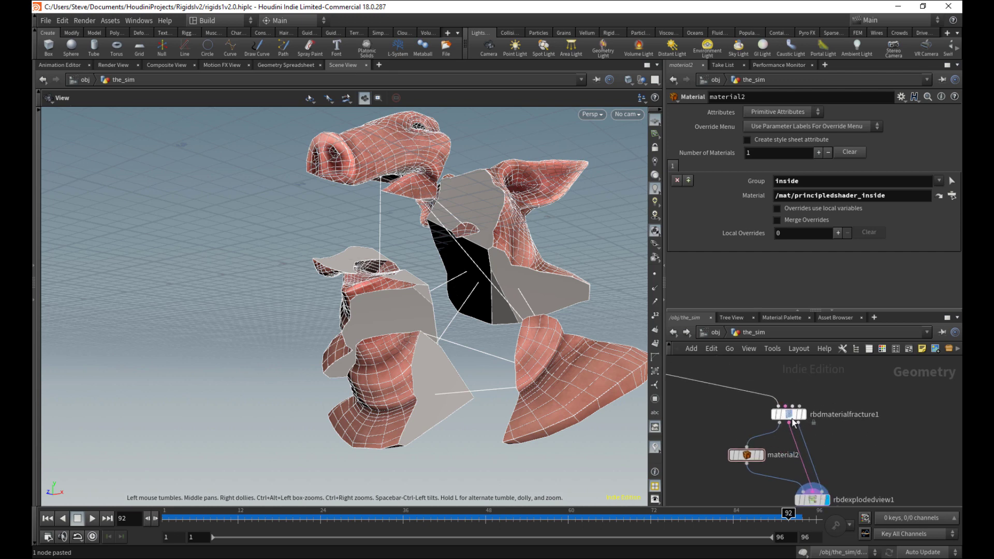
drag(433, 254, 506, 284)
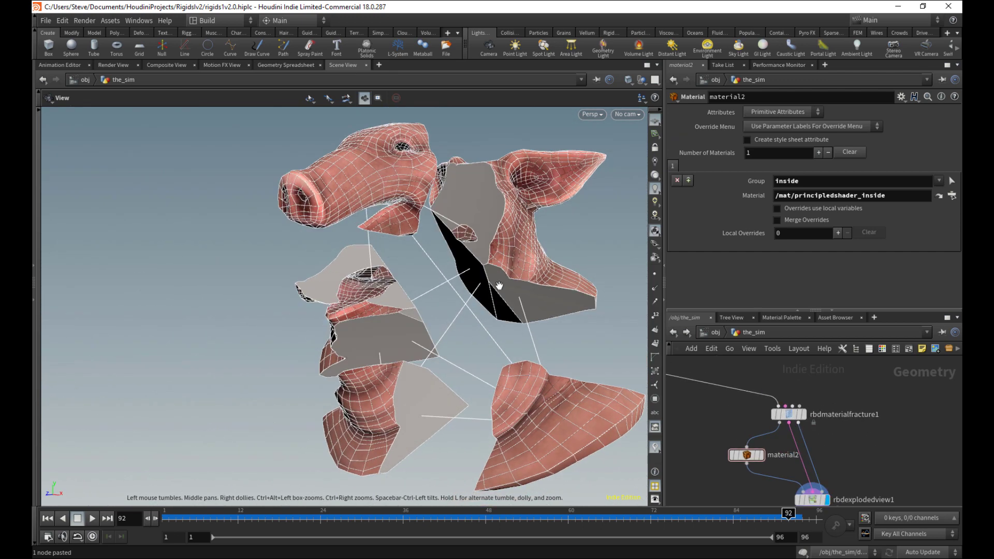
scroll(580, 306, up, 3)
drag(580, 306, 526, 267)
scroll(507, 355, down, 10)
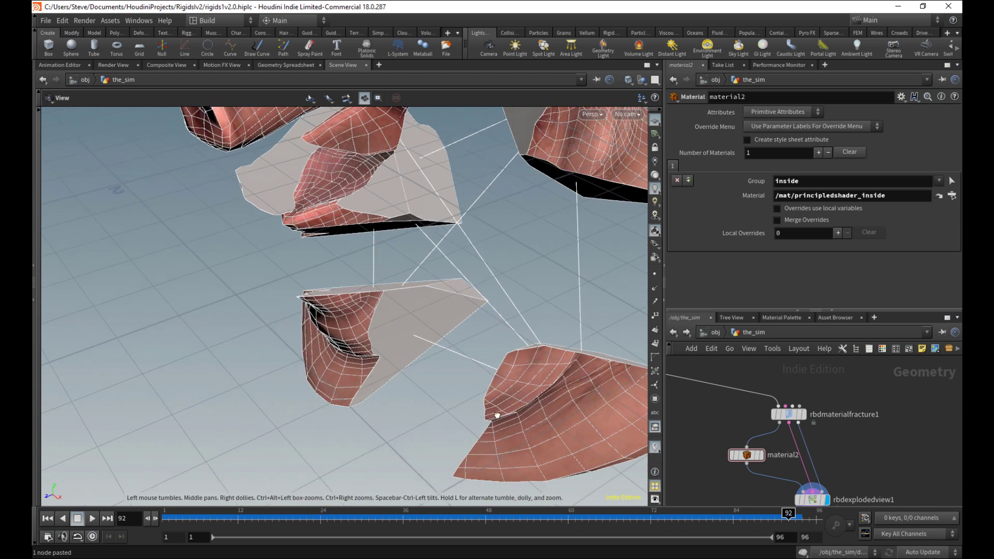
Step: Enable Edge Detail on the RBD Material Fracture node and inspect the roughened fracture faces up close
click(796, 418)
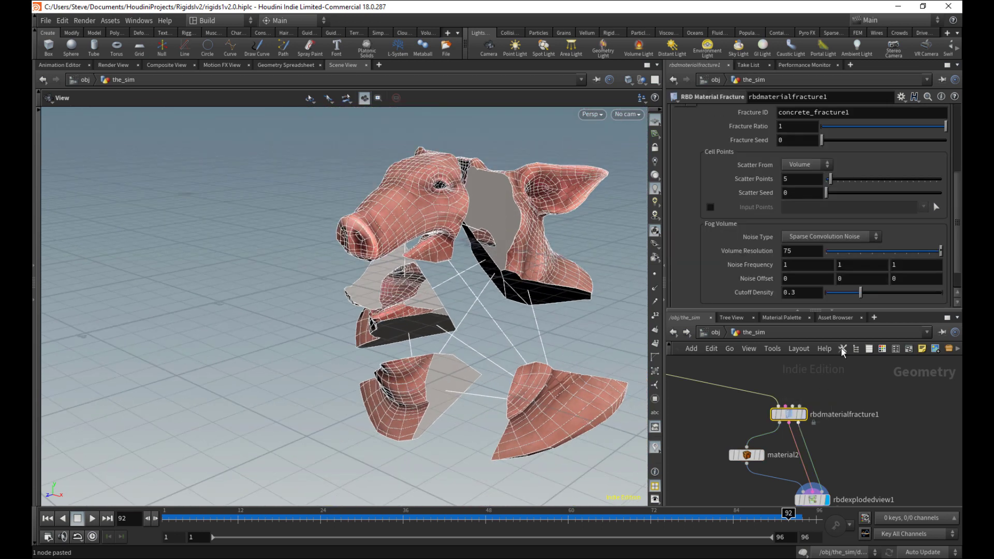
drag(958, 188, 957, 139)
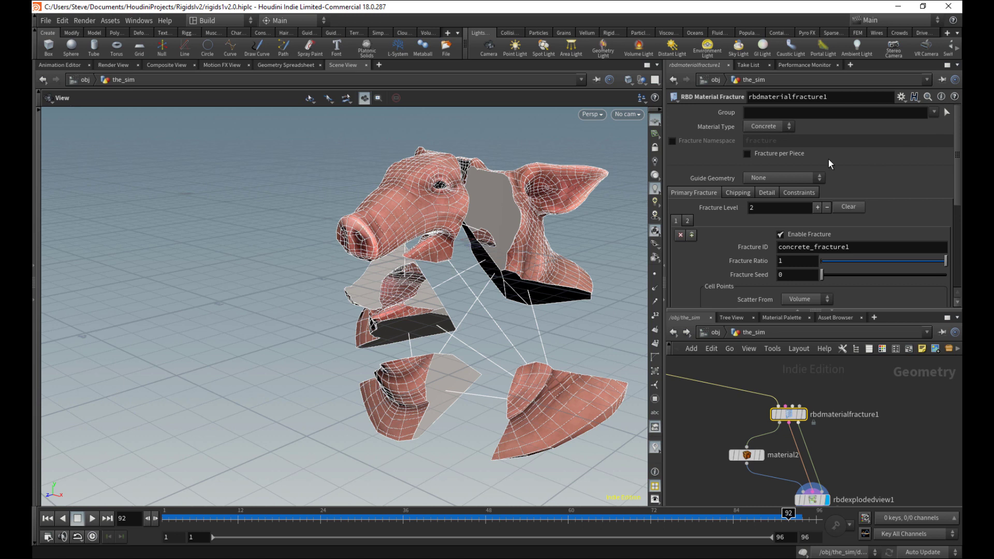
click(769, 191)
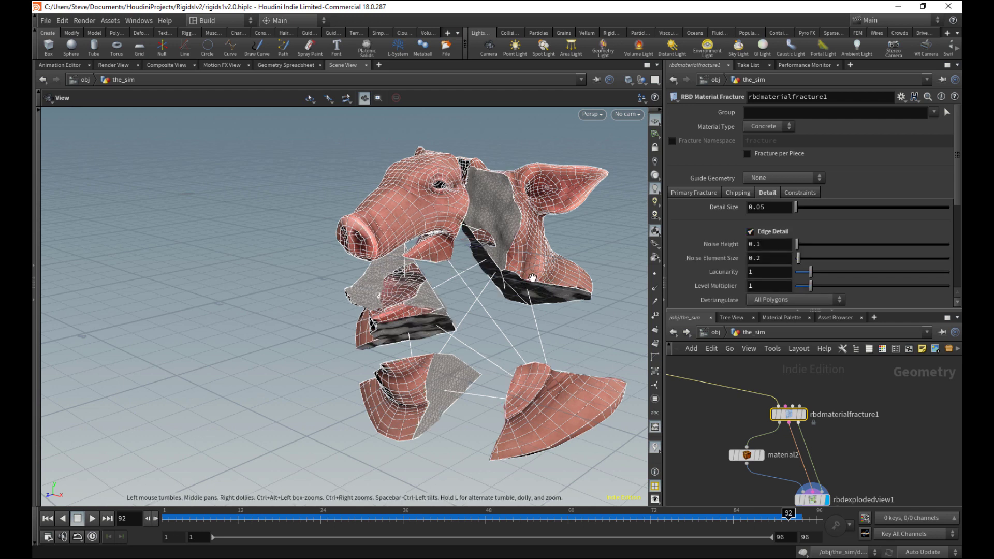
drag(532, 278, 556, 201)
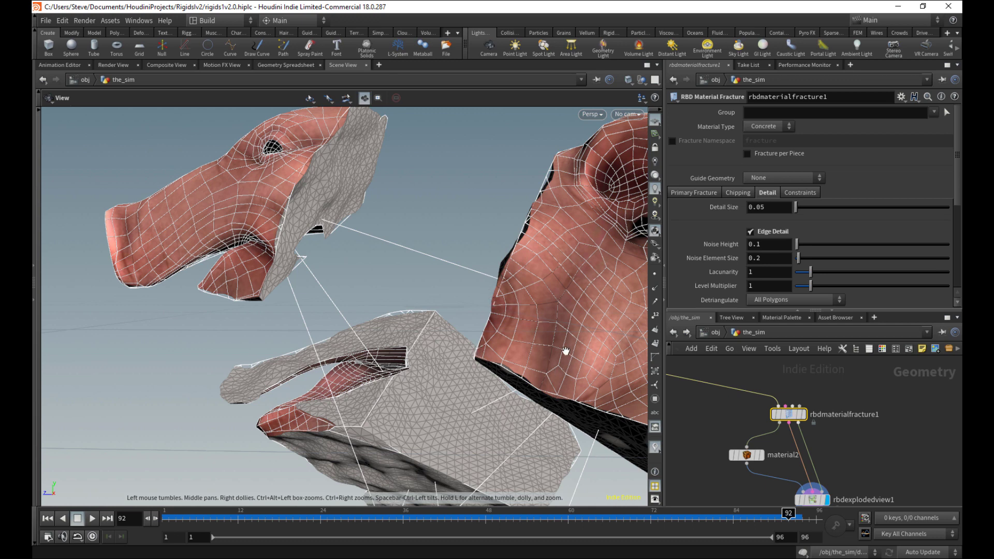
drag(566, 351, 480, 244)
drag(504, 308, 510, 266)
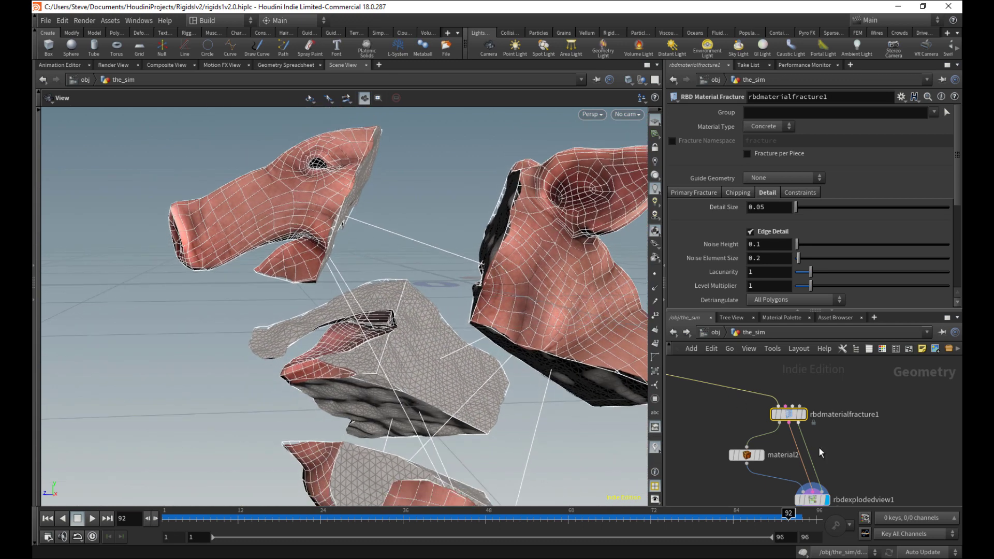
Step: Hide the proxy geometry in the RBD Exploded View node to see the pieces' shaded surfaces
middle_drag(848, 480, 850, 435)
click(816, 456)
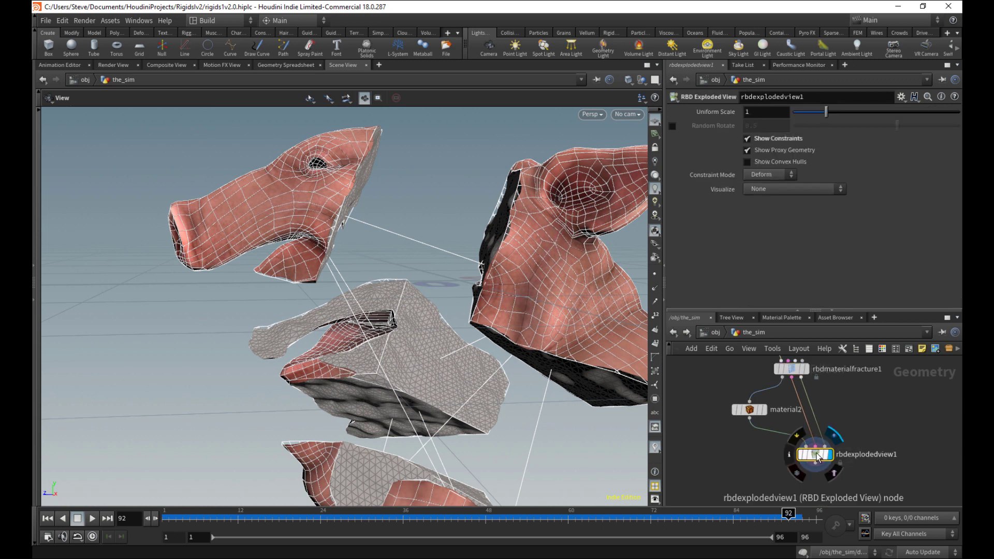
click(782, 152)
drag(523, 243, 629, 331)
Step: Set the RBD Material Fracture's edge detail Noise Height to 0.3 and Noise Element Size to 0.3
middle_drag(829, 396, 840, 429)
click(805, 401)
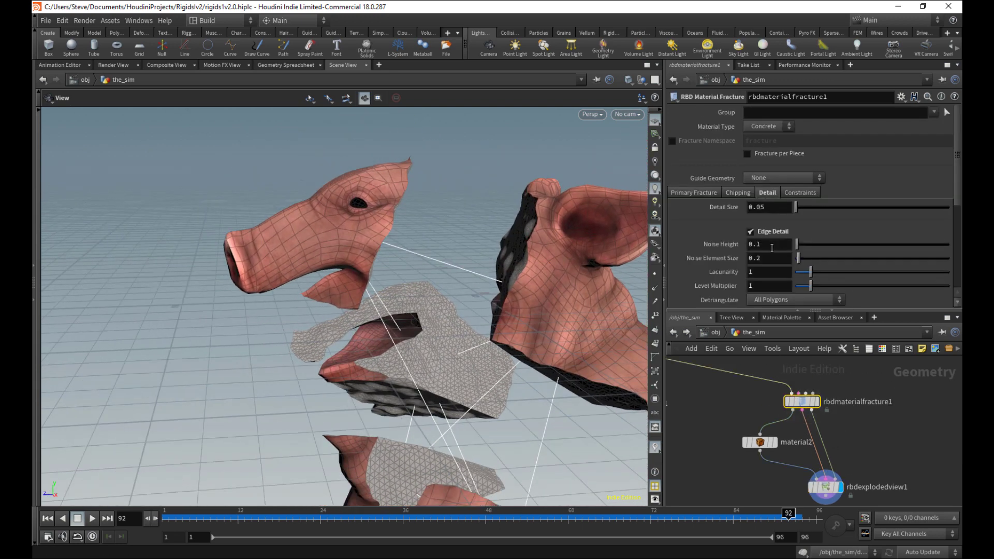
drag(533, 273, 527, 262)
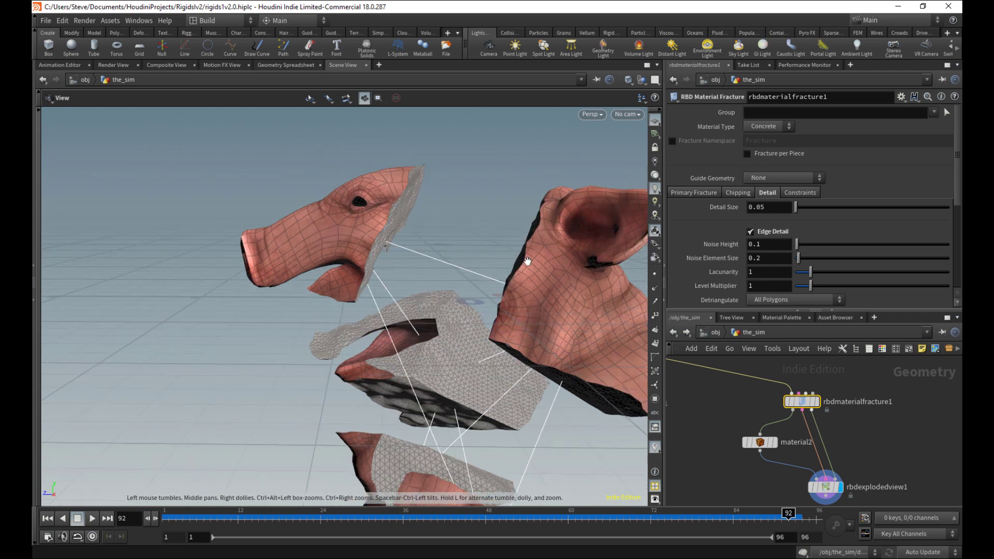
drag(757, 245, 796, 266)
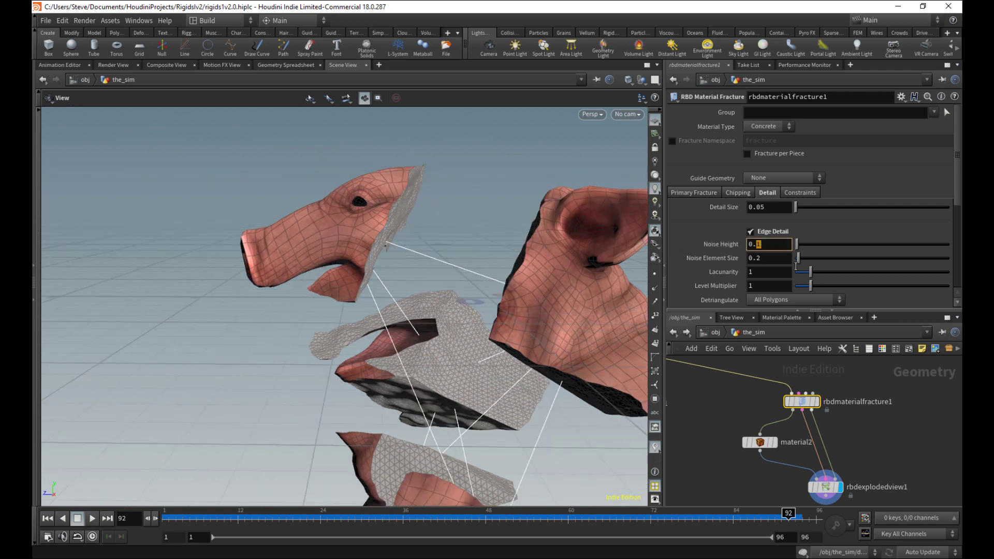
text(3)
key(Return)
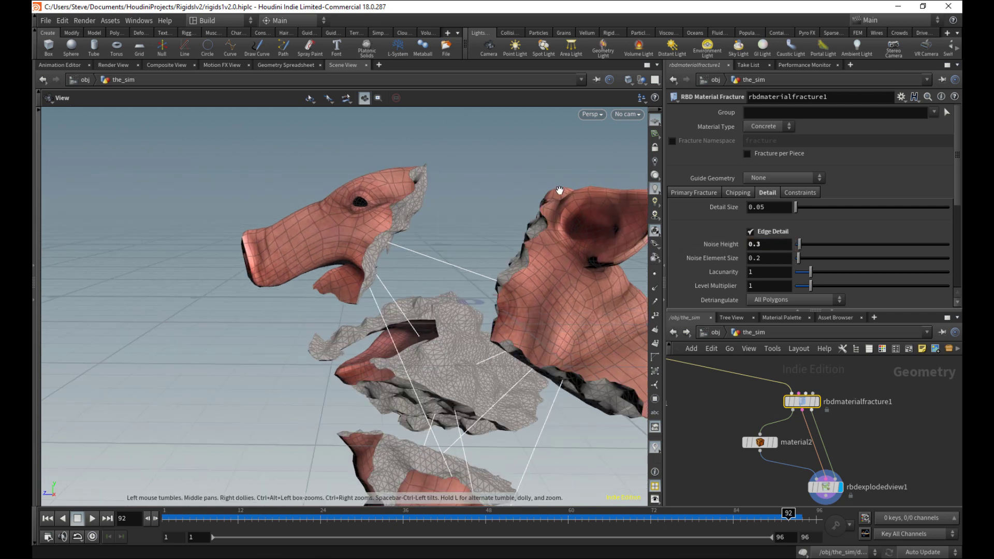
double_click(759, 259)
text(3)
key(Return)
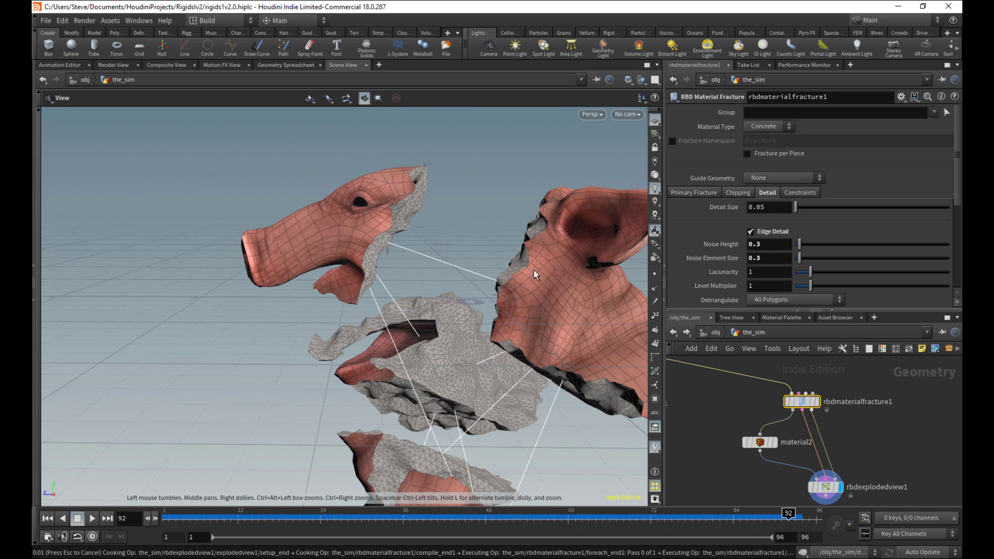
drag(522, 370, 637, 296)
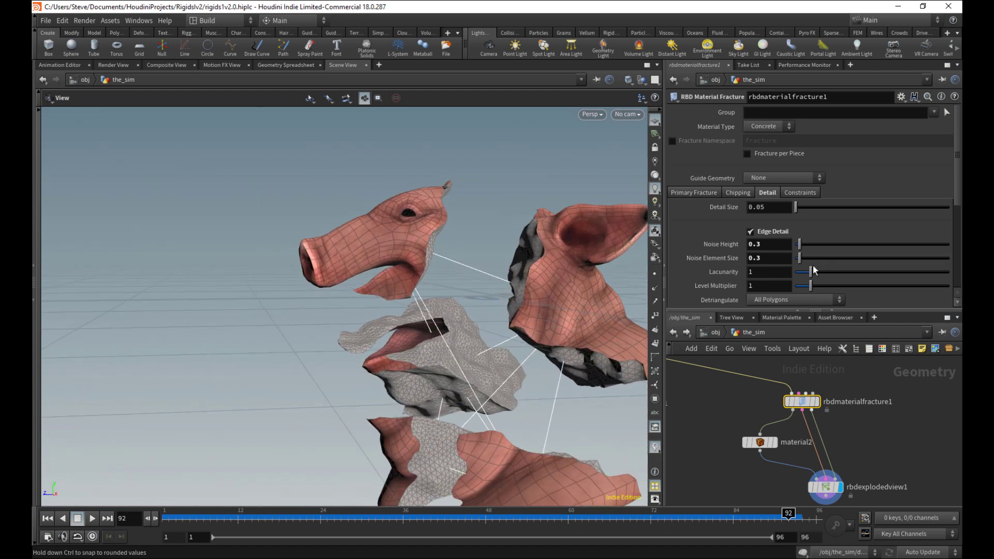
Step: Enable Interior Detail on the RBD Material Fracture node and inspect the inner faces of the pieces
scroll(948, 228, down, 4)
scroll(946, 236, down, 2)
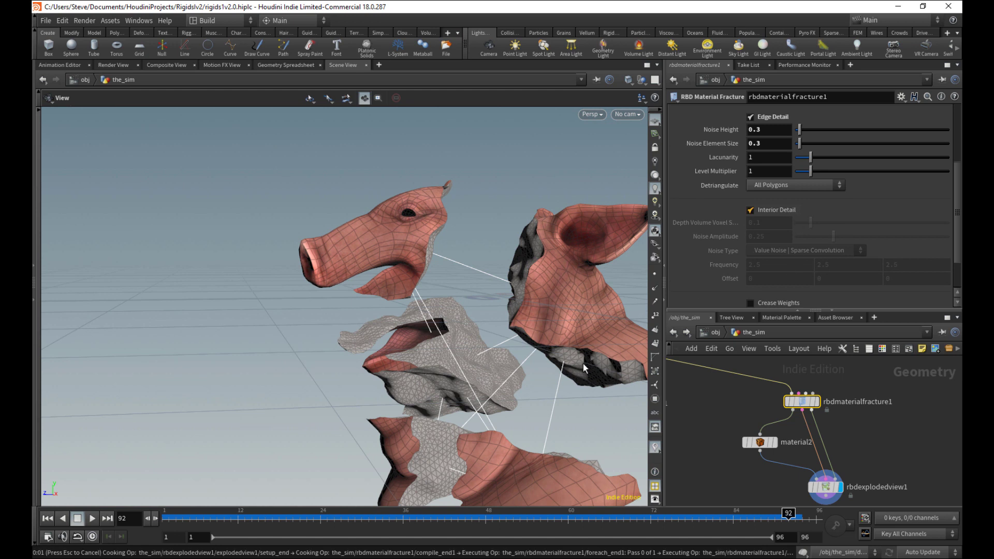
drag(578, 366, 595, 346)
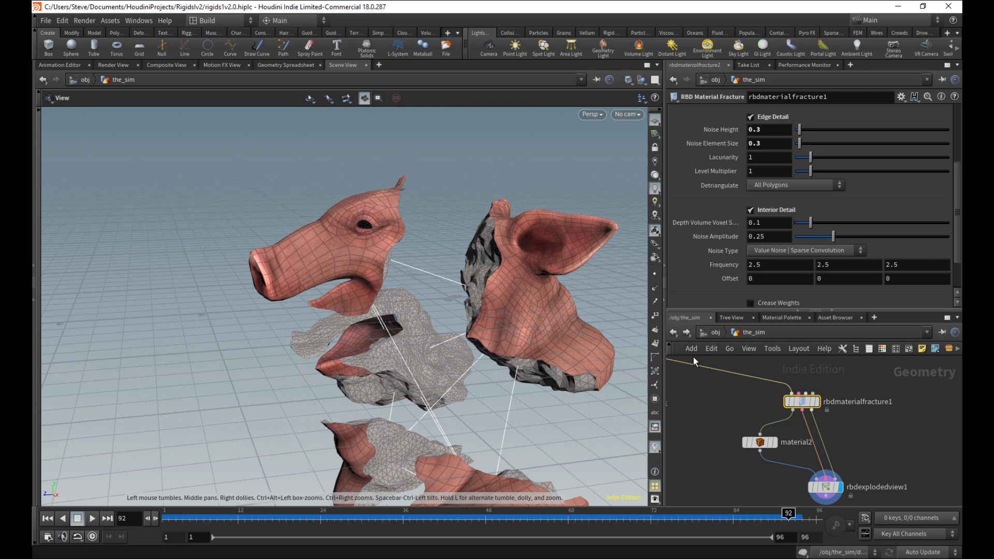
Step: Turn the proxy geometry display back on in the RBD Exploded View node
click(826, 486)
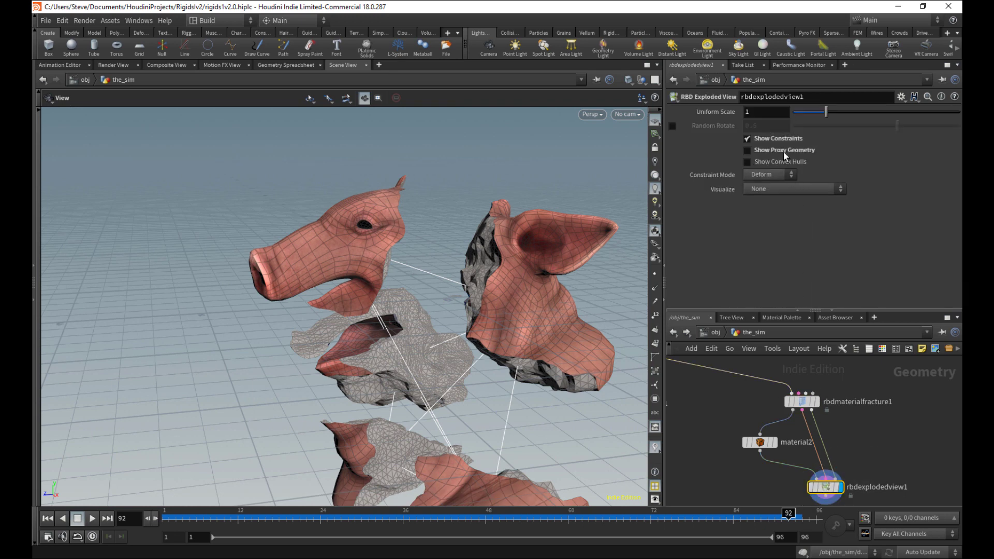
drag(544, 274, 512, 274)
Step: Add a Null node, wire the RBD Material Fracture's third output into it and display it to view the proxy geometry
key(Tab)
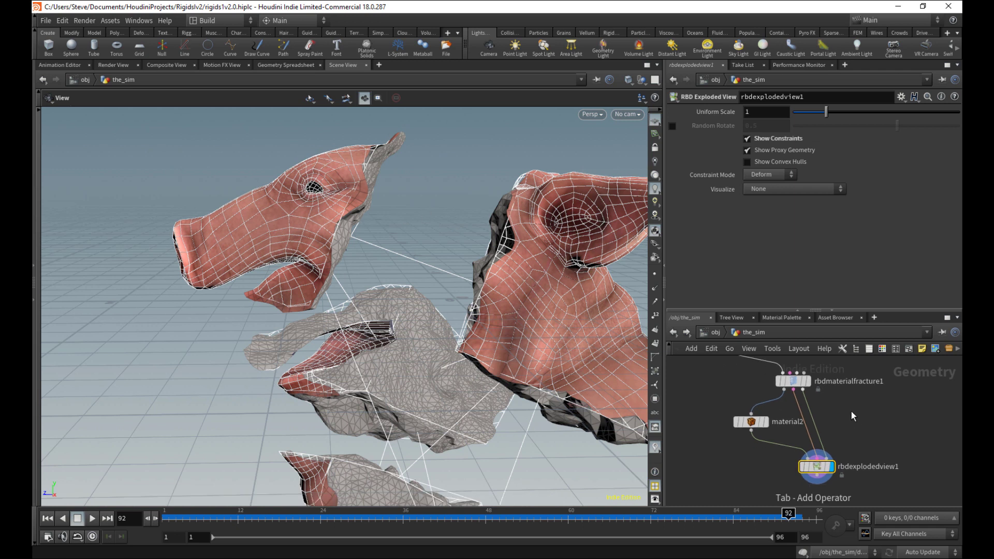
text(nu)
click(813, 104)
click(884, 441)
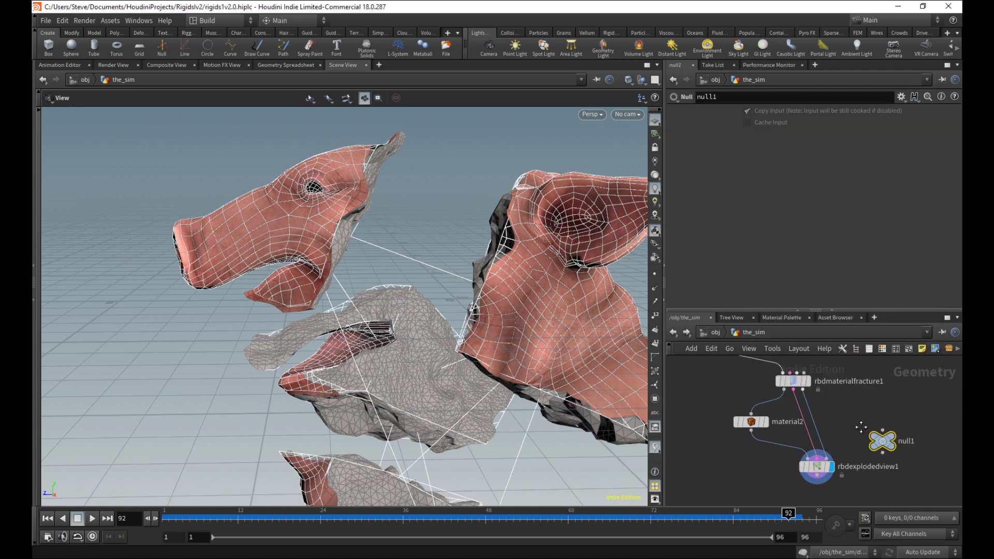
middle_drag(862, 427, 859, 412)
drag(799, 376, 861, 413)
click(879, 415)
click(890, 427)
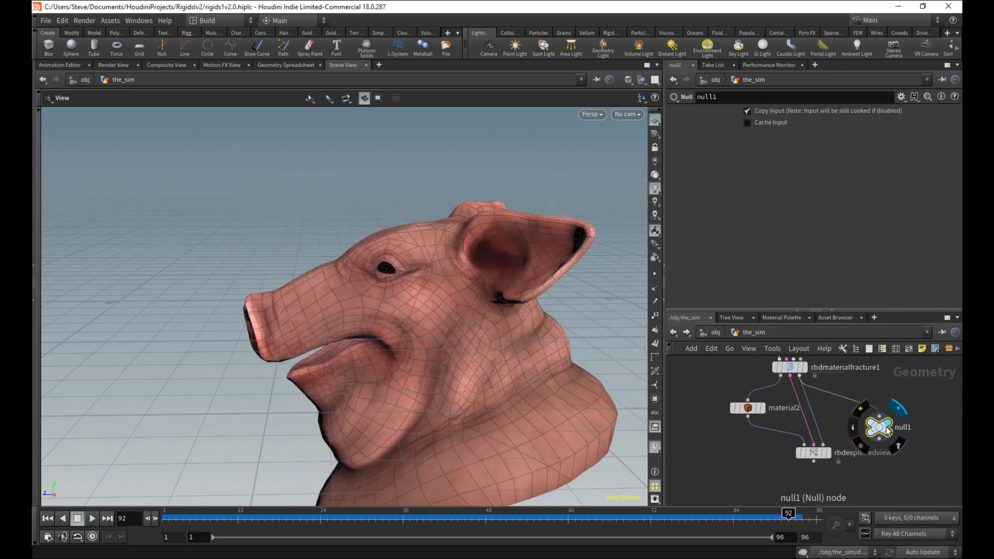
drag(880, 427, 877, 431)
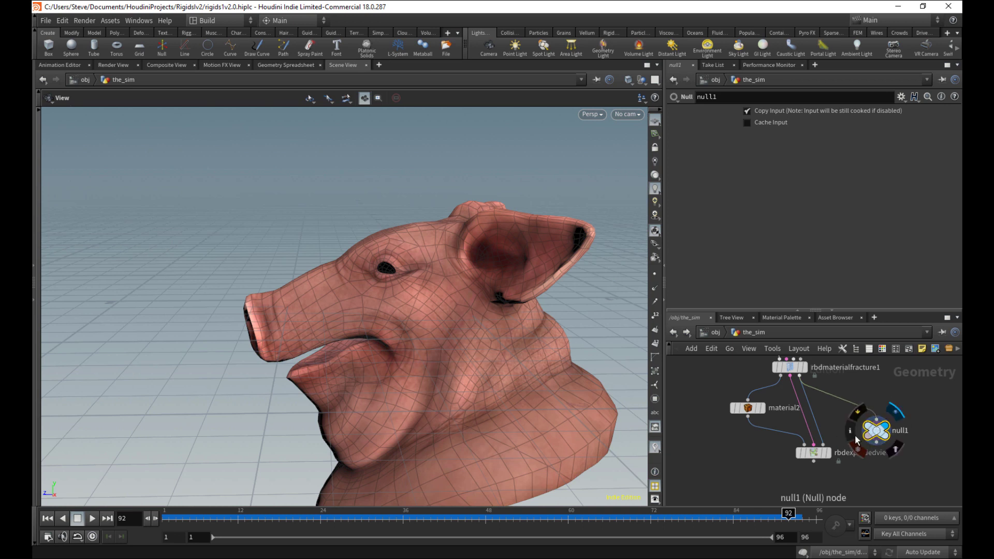
Step: Add an Exploded View node below null1, display it and set its Uniform Scale to 0.07 to separate the proxy pieces
middle_drag(829, 454, 831, 422)
click(814, 439)
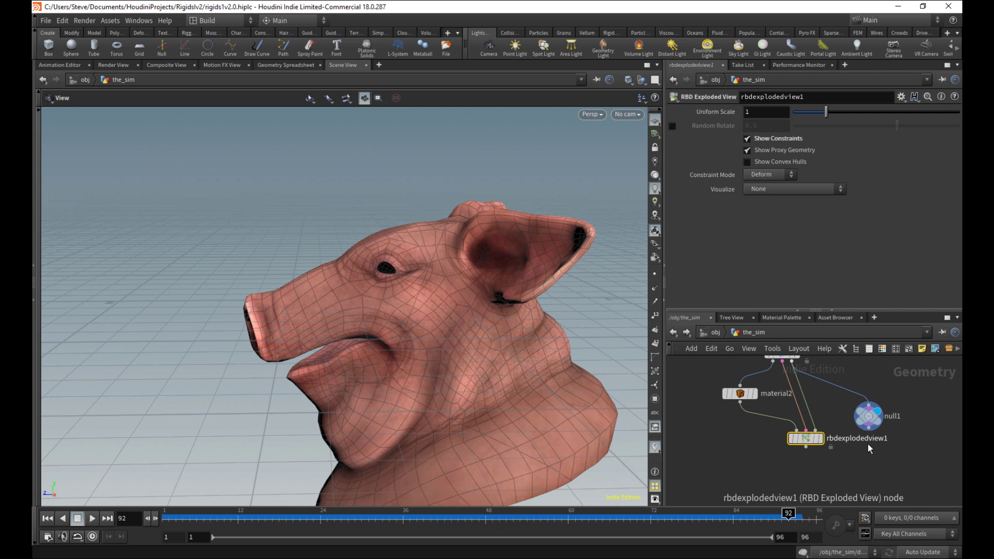
key(Tab)
text(explod)
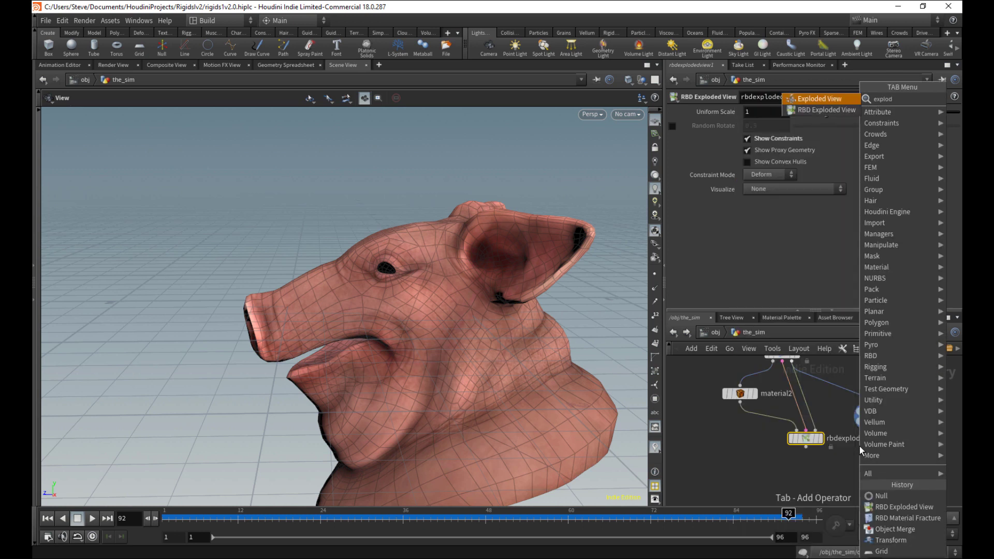
key(Return)
click(888, 467)
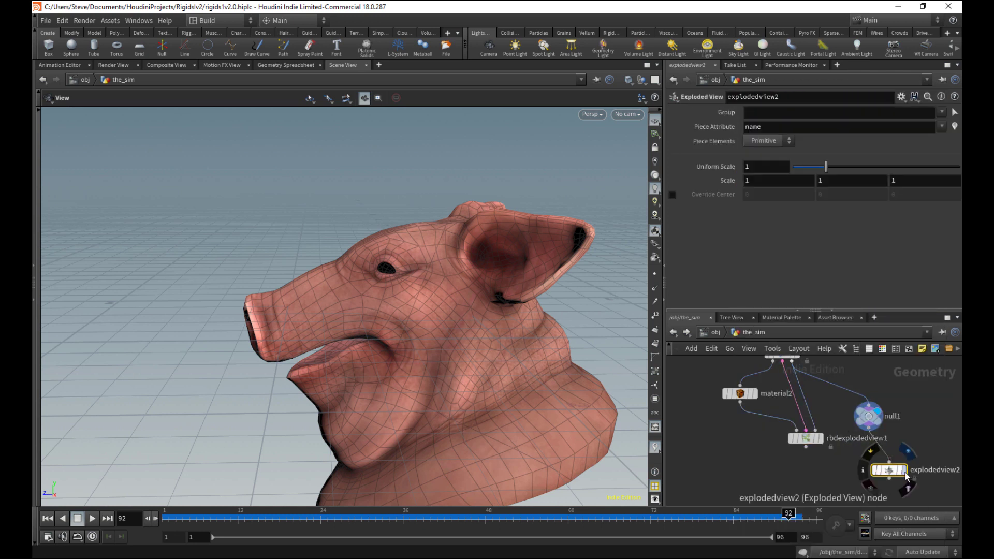
mouse_move(450, 317)
mouse_down()
mouse_move(437, 281)
mouse_move(440, 314)
mouse_move(466, 328)
mouse_move(451, 326)
mouse_up()
drag(826, 166, 796, 167)
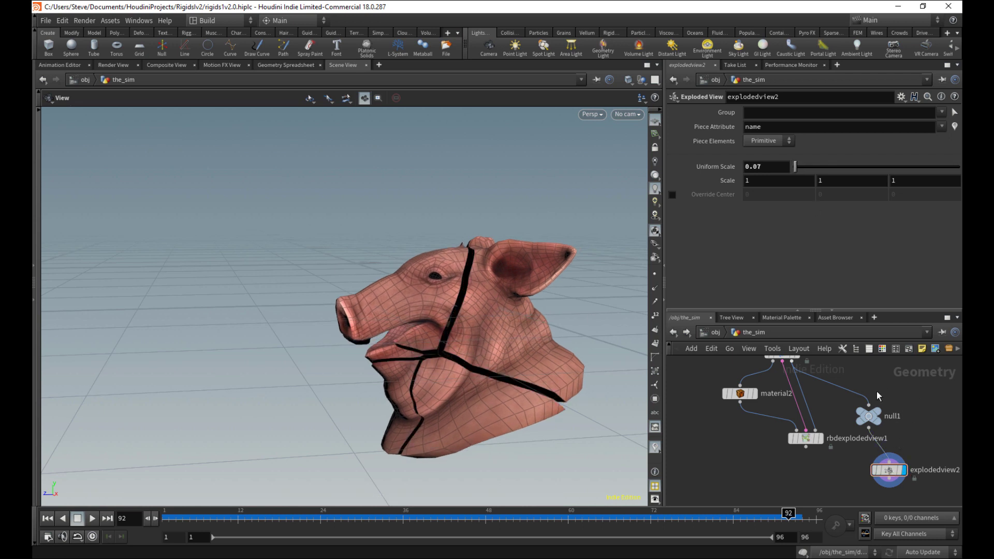
Step: Delete null1 and explodedview2, and display the RBD Exploded View node with its proxy geometry shown
drag(923, 402, 856, 498)
key(Delete)
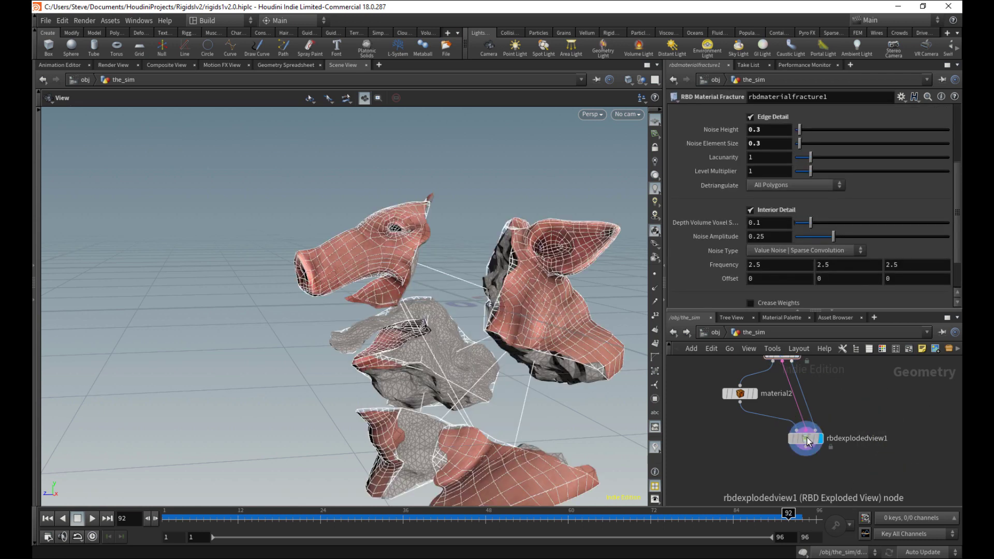
click(785, 149)
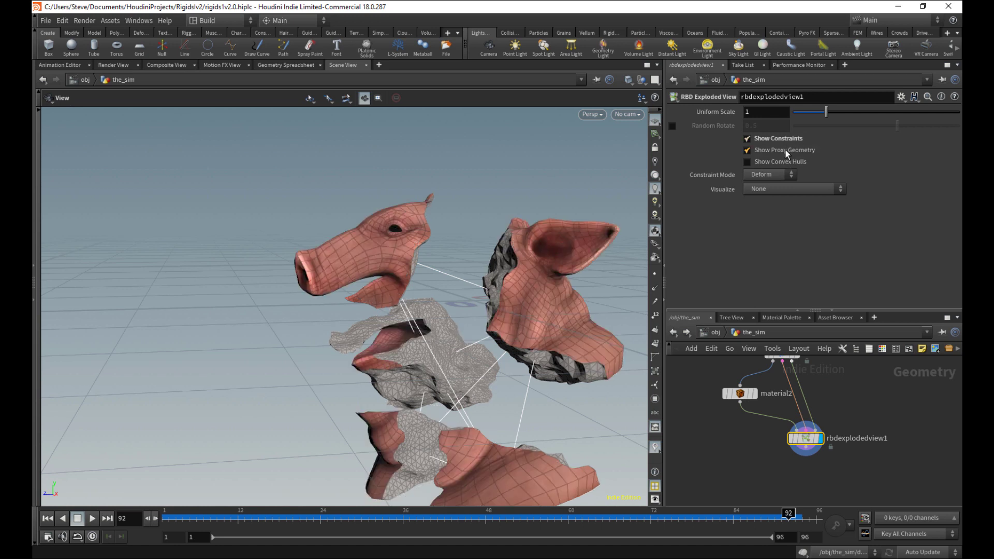
click(785, 149)
click(785, 151)
click(787, 153)
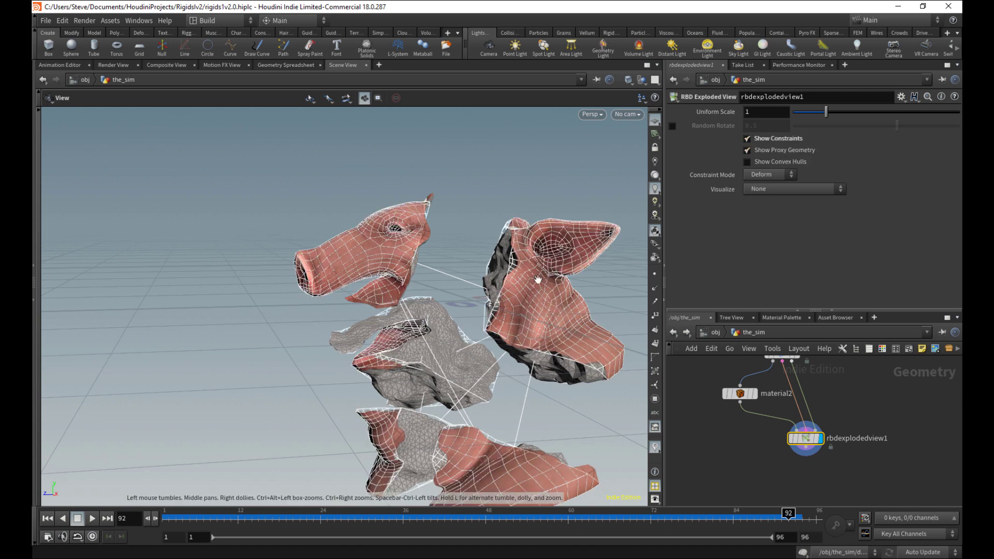
Step: Set the RBD Exploded View's Visualize mode to Geometry Outside Proxy
scroll(533, 282, up, 4)
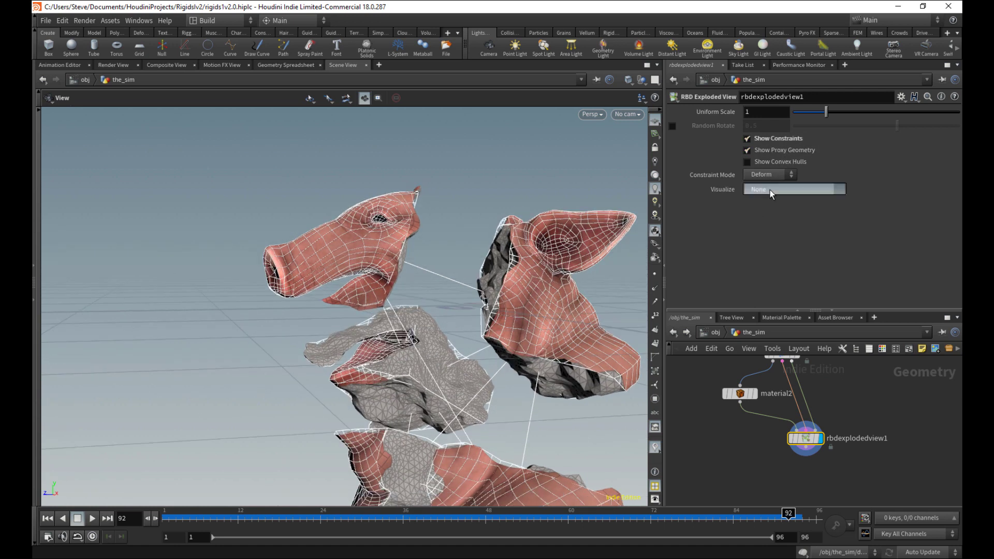
click(834, 189)
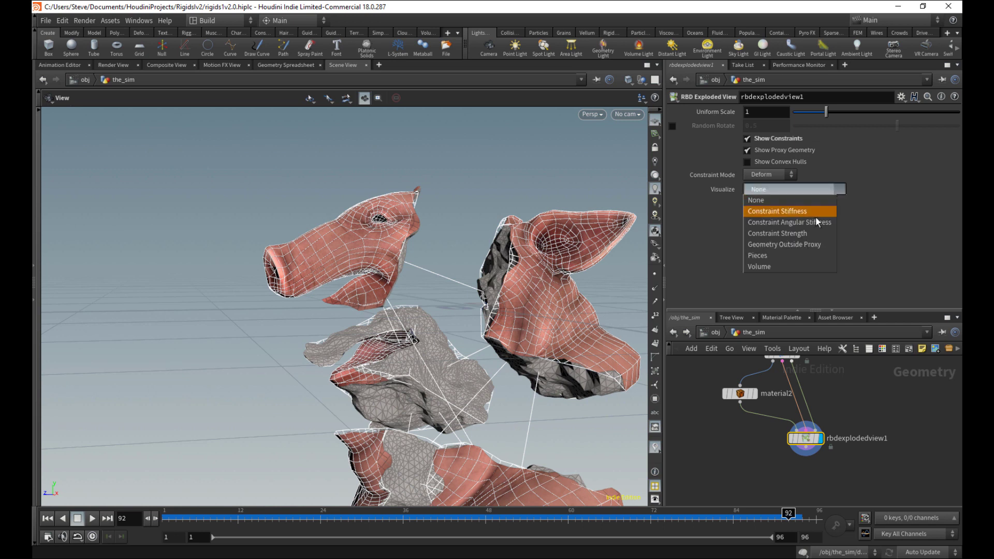
click(806, 247)
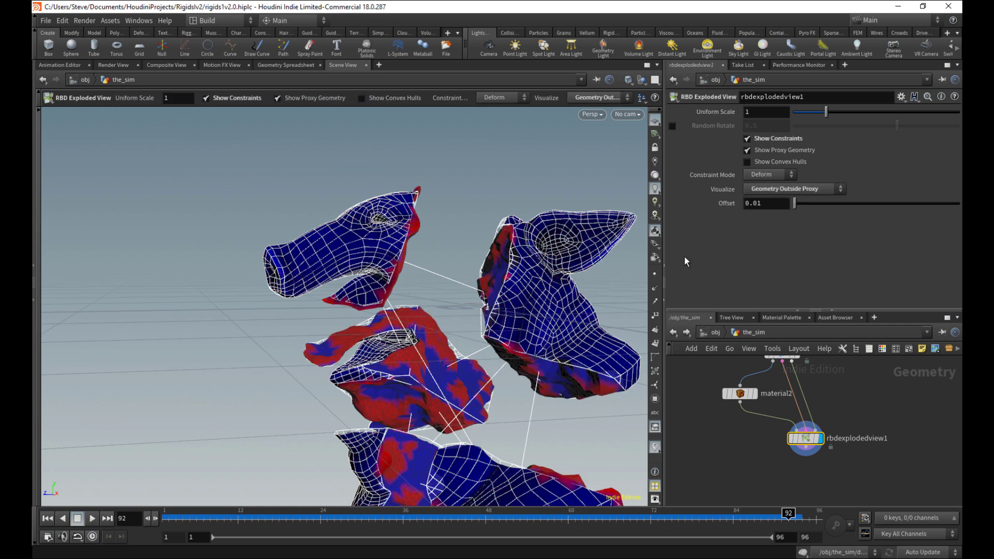
scroll(466, 262, up, 3)
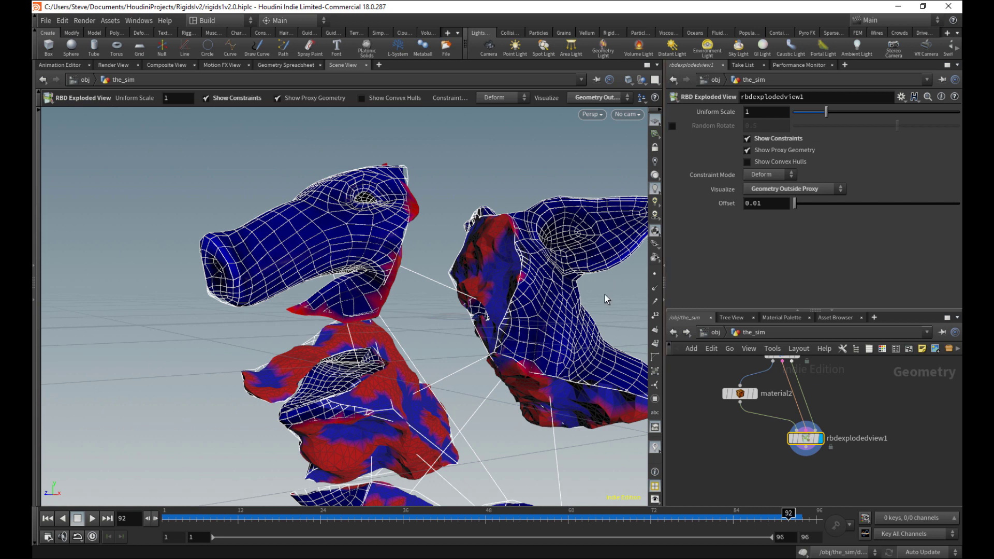
Step: Switch the scene's name visualizer on and back off
click(656, 448)
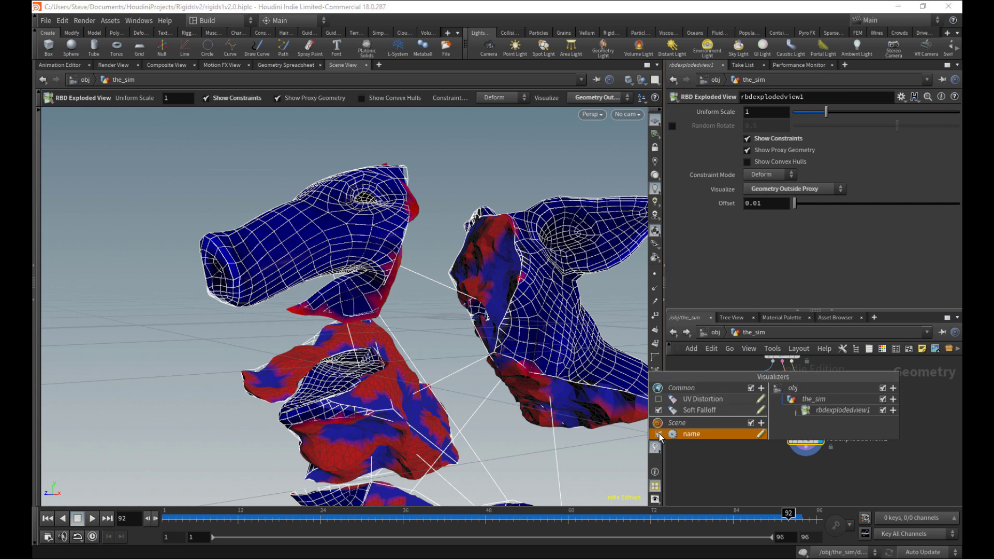
click(659, 434)
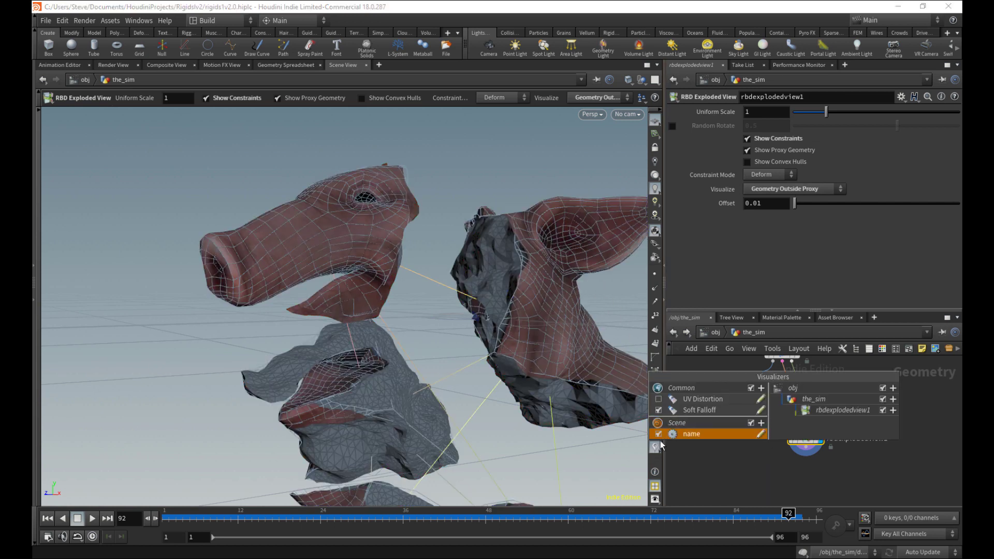
click(676, 456)
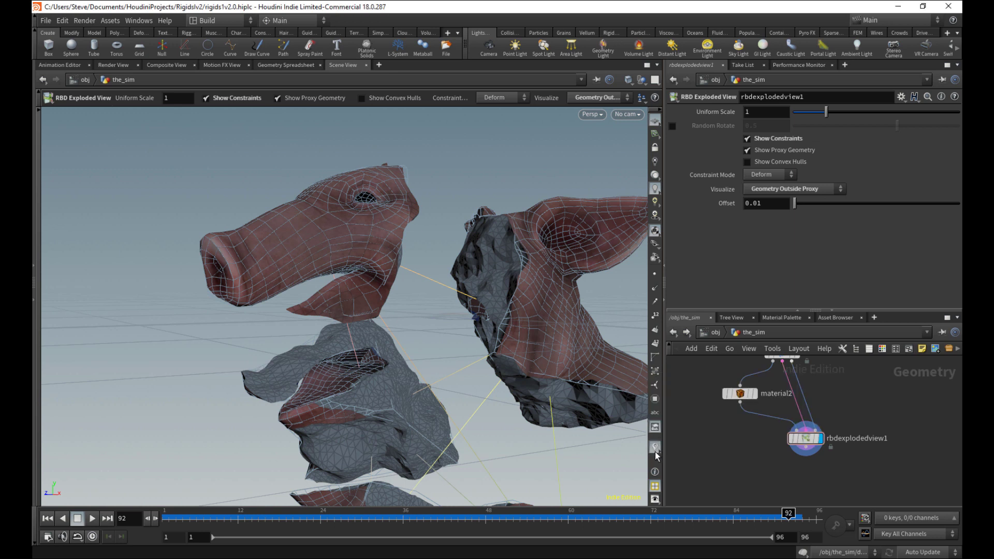
click(656, 449)
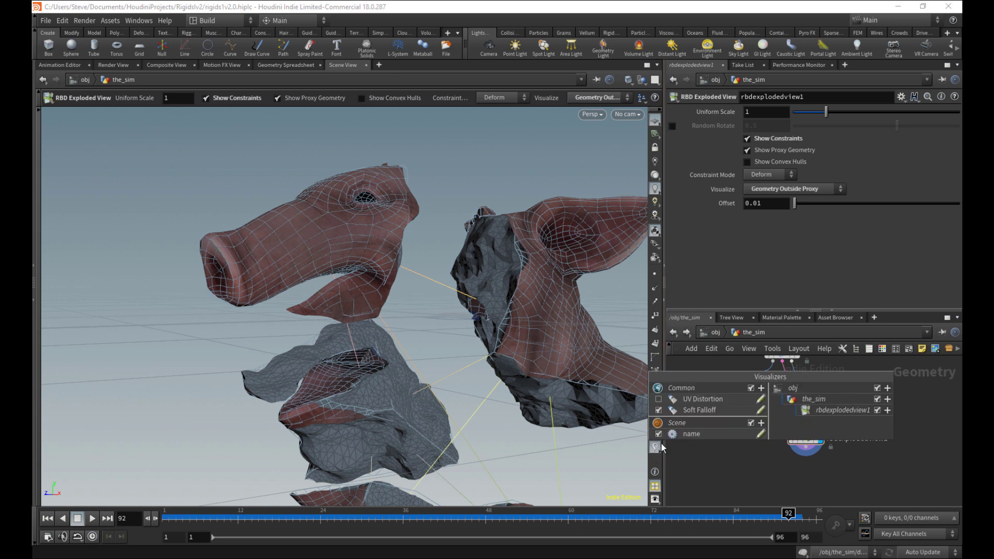
click(669, 455)
click(656, 449)
click(655, 449)
right_click(654, 449)
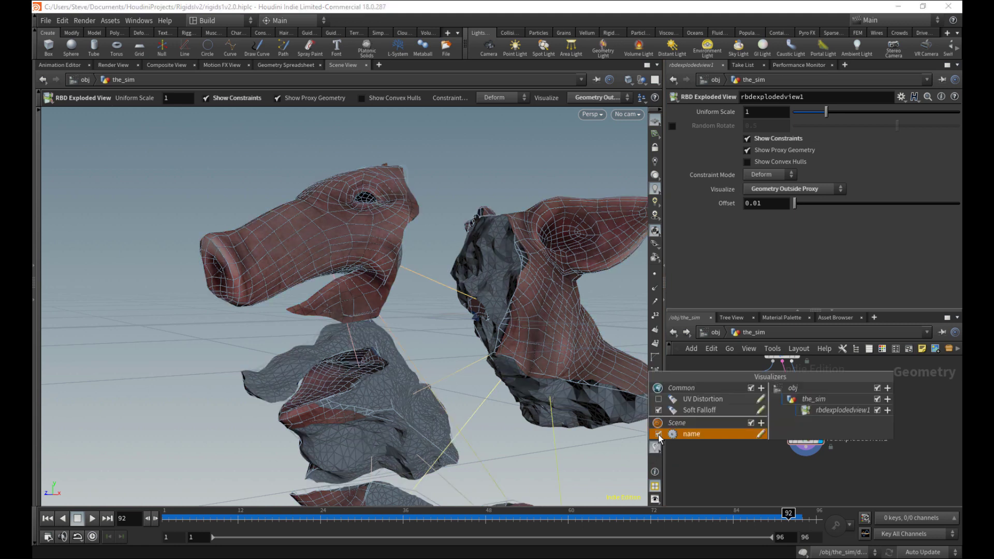
click(659, 435)
key(Escape)
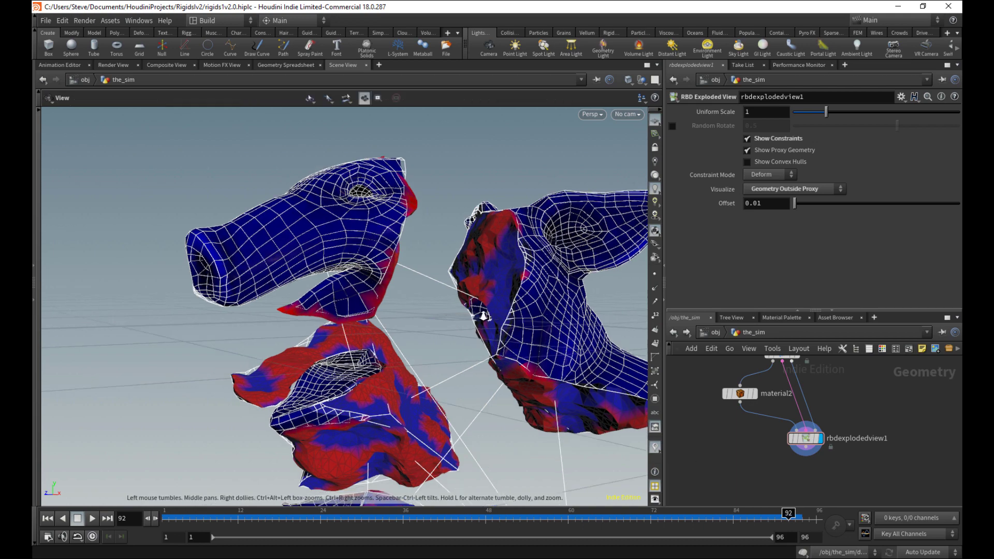
Step: Examine the exploded pieces from several angles, comparing their detailed interior faces with the proxy geometry
drag(483, 316, 573, 167)
middle_drag(558, 249, 536, 224)
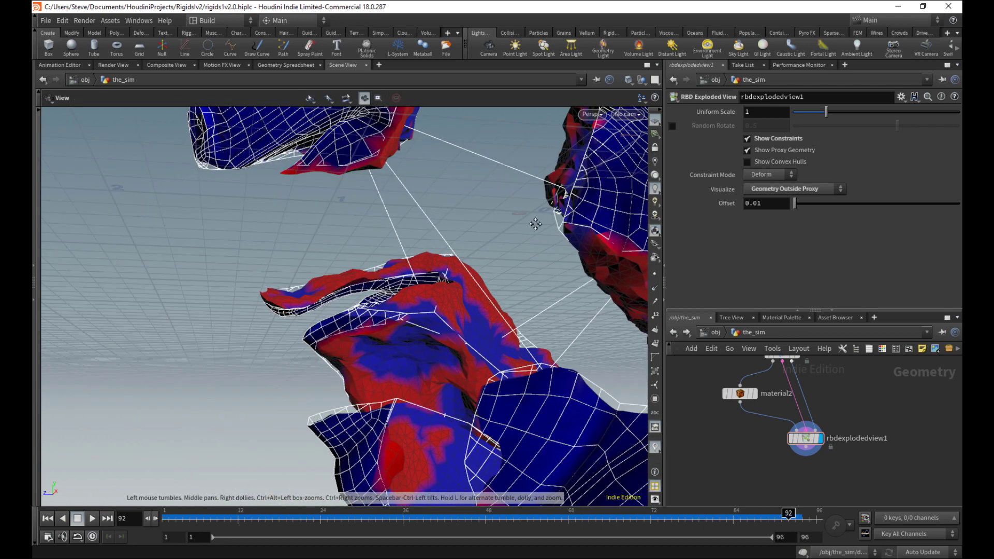
drag(536, 224, 430, 305)
key(Return)
key(Escape)
right_drag(426, 306, 435, 280)
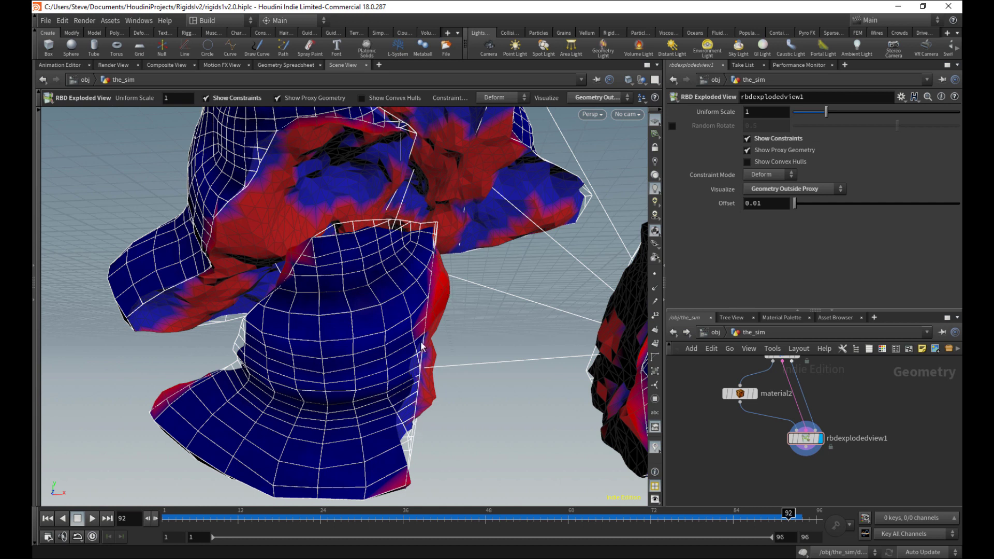
key(Escape)
drag(443, 293, 461, 302)
scroll(461, 302, up, 8)
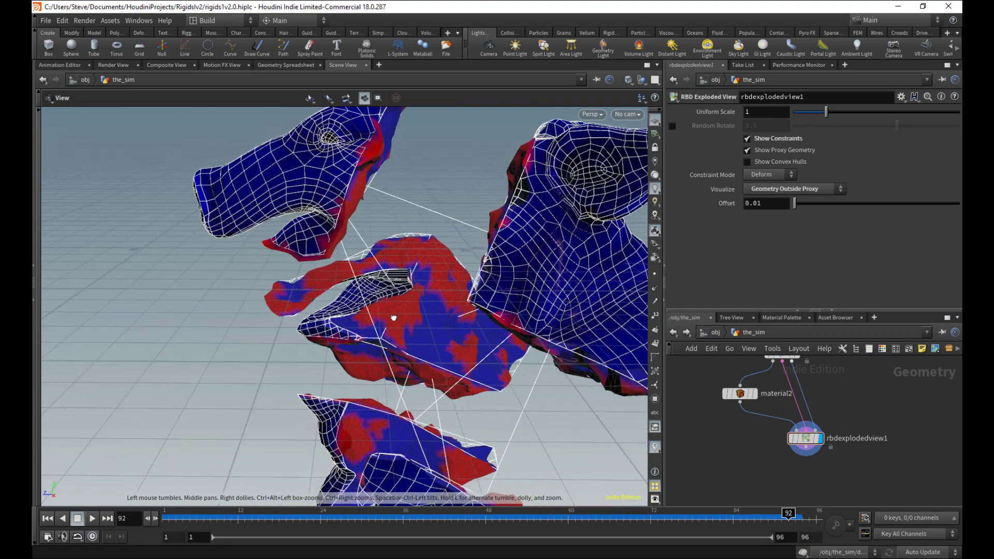
scroll(520, 266, down, 10)
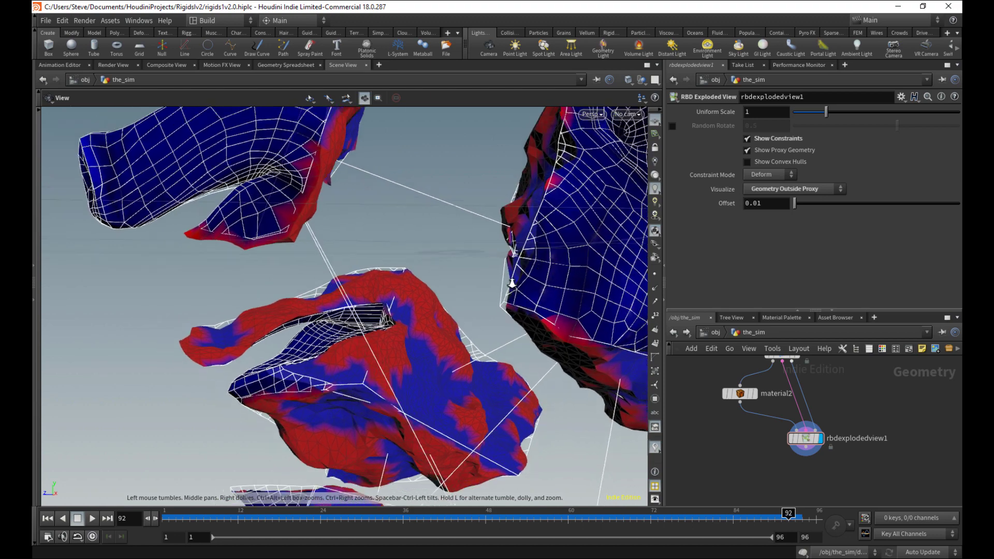
drag(471, 324, 480, 284)
key(Return)
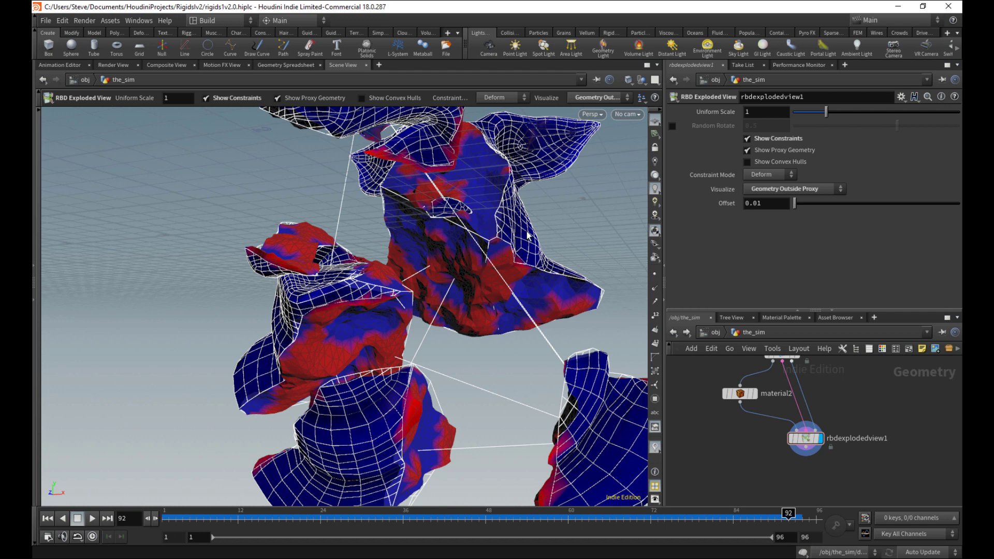
key(space)
right_drag(579, 204, 524, 195)
drag(523, 196, 459, 259)
middle_drag(459, 260, 484, 282)
drag(483, 281, 454, 261)
right_drag(454, 262, 515, 255)
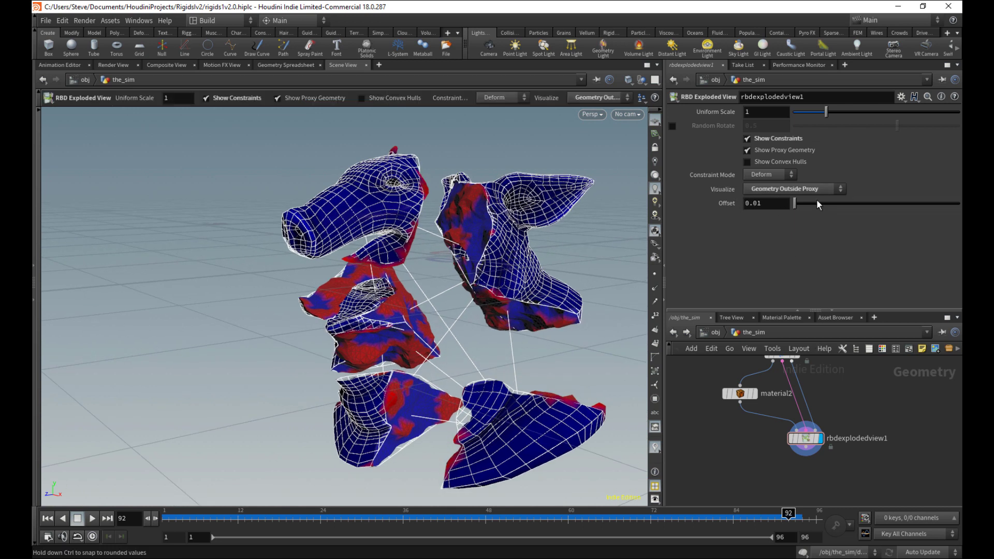
Step: Set the RBD Exploded View's Visualize mode back to None
click(751, 189)
click(756, 366)
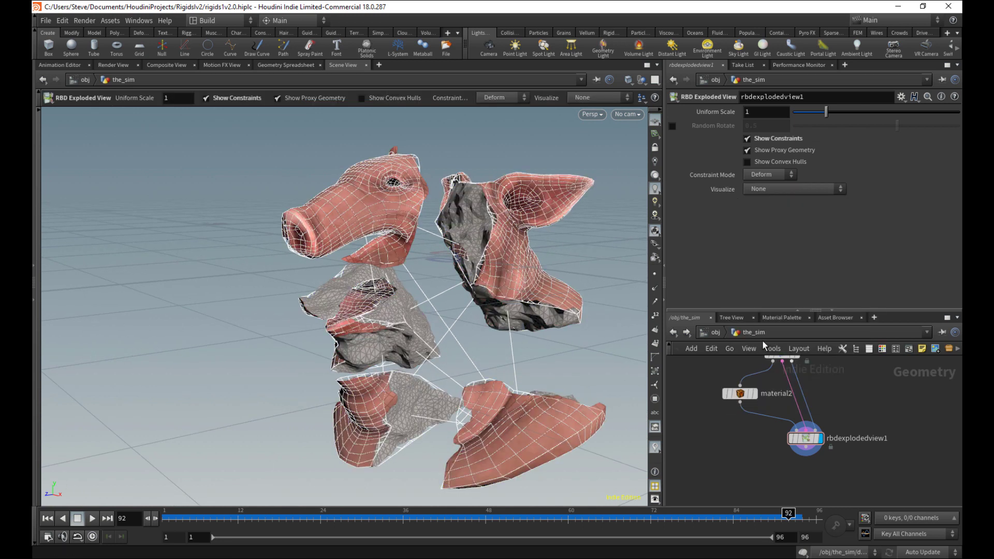
Step: Set the Fracture Level of the rbdmaterialfracture1 node's primary fracture to 2
middle_drag(855, 405, 843, 426)
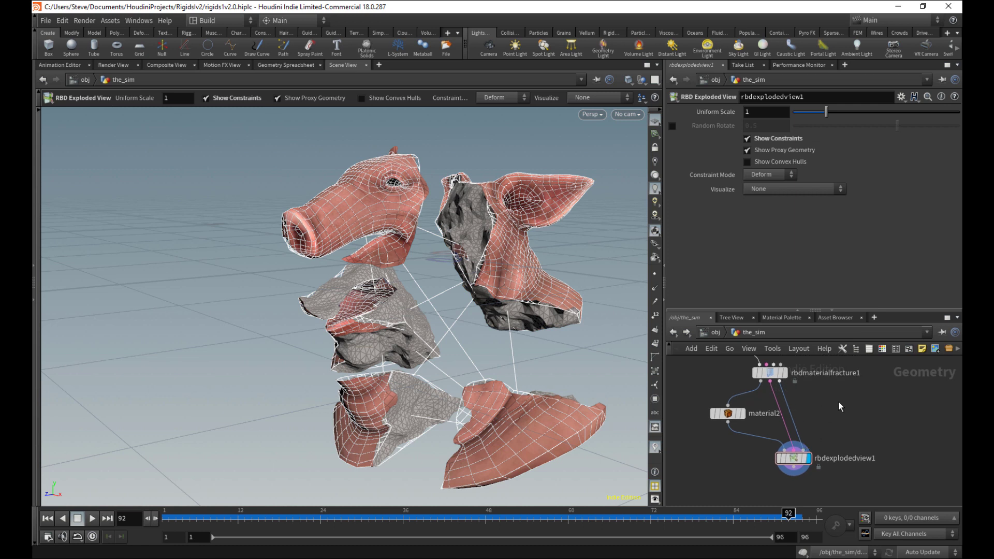
click(770, 373)
drag(955, 201, 955, 142)
click(704, 193)
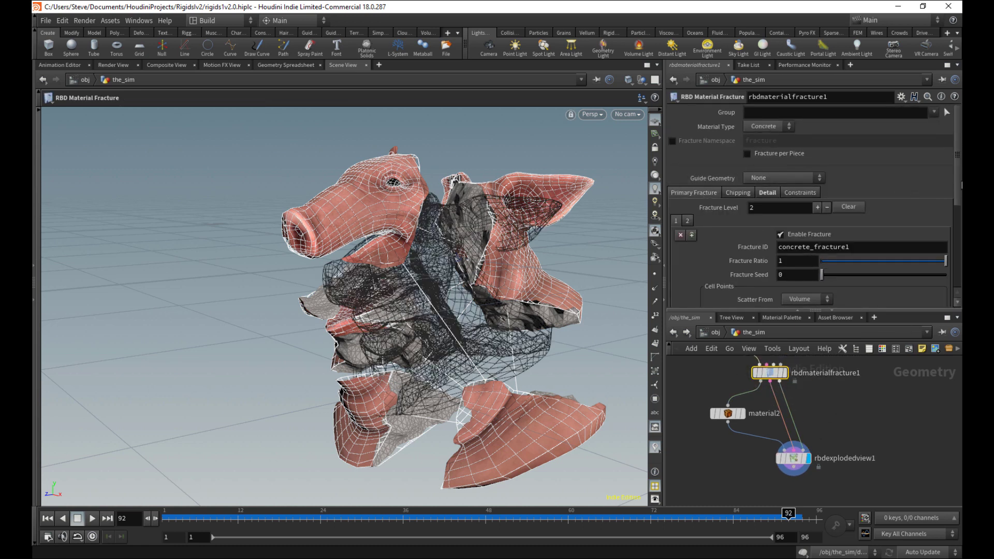
scroll(956, 189, down, 2)
Step: Compare the settings of both fracture levels and set the second level's Fracture Ratio to 0
click(689, 192)
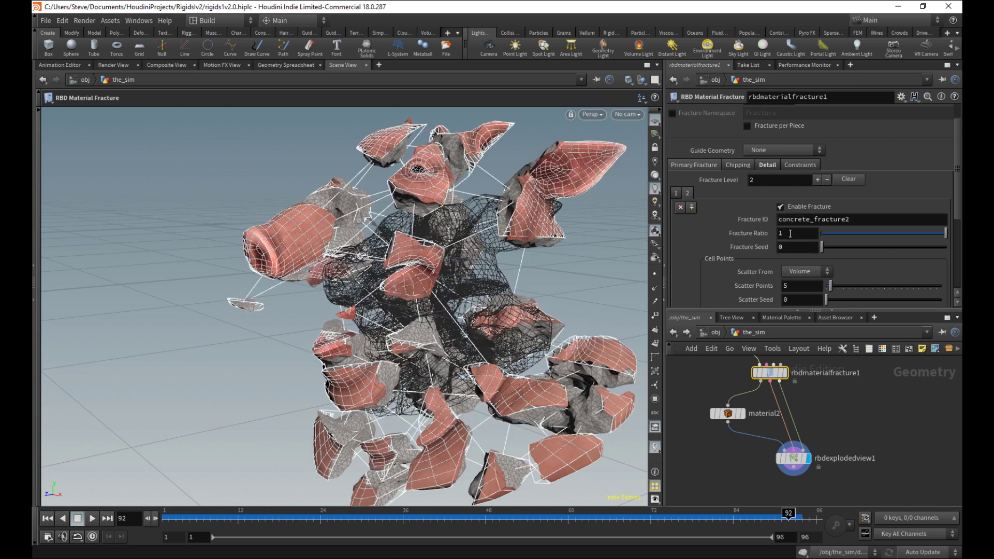
click(789, 236)
click(681, 193)
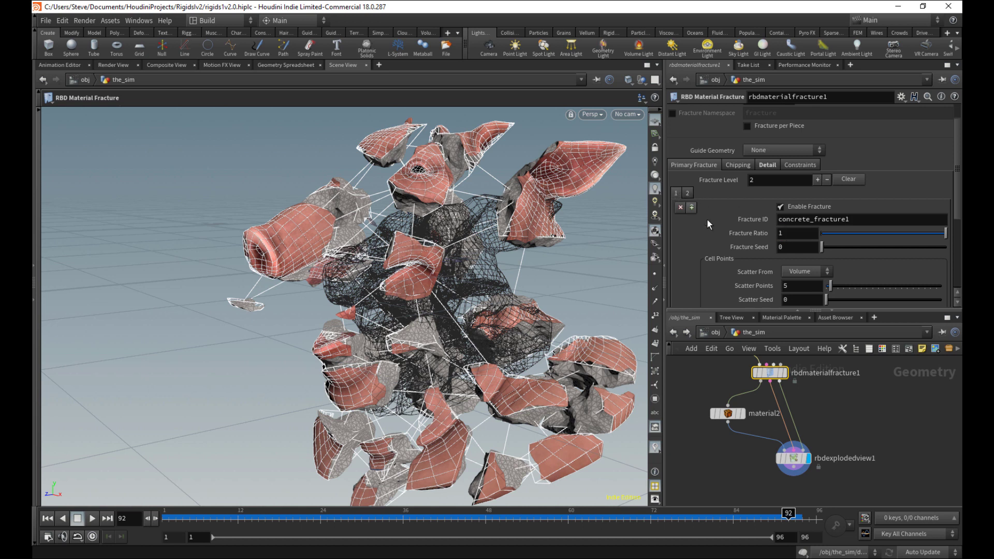
click(687, 193)
double_click(794, 238)
text(0)
key(Return)
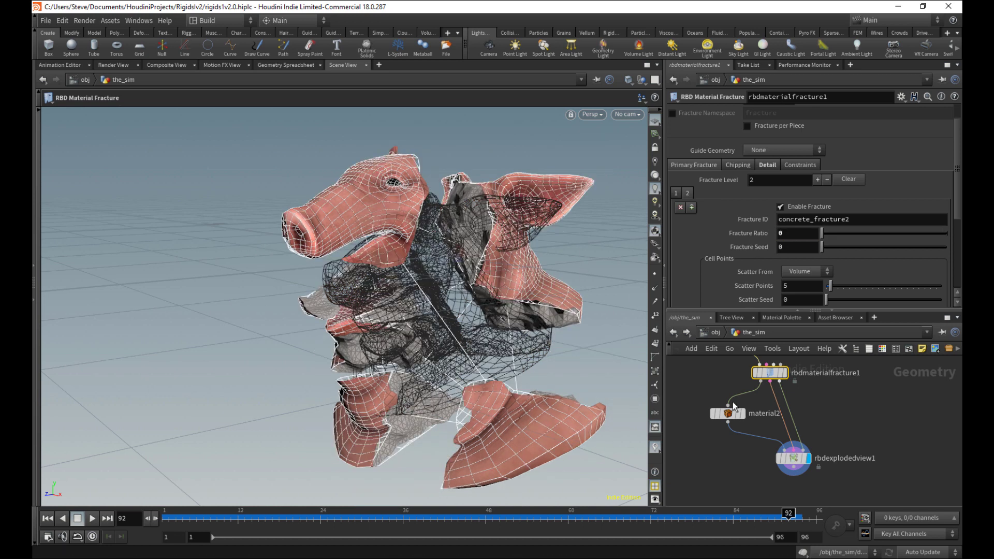
click(696, 461)
key(space)
alt+drag(551, 351, 543, 350)
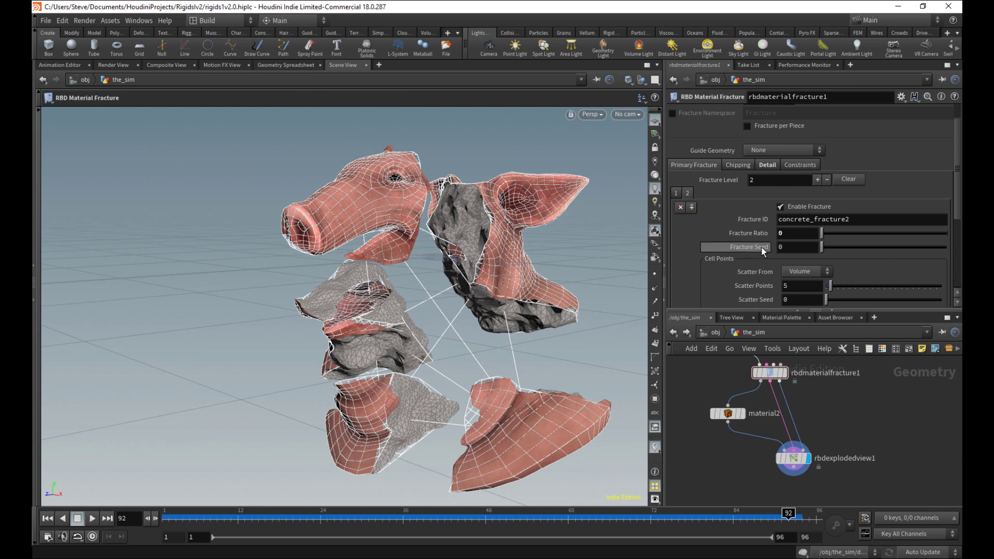
Step: Try Fracture Ratios of 0.5, 0.7 and 0.9 on the second fracture level and compare the exploded pieces
drag(790, 233, 732, 233)
text(.5)
key(Return)
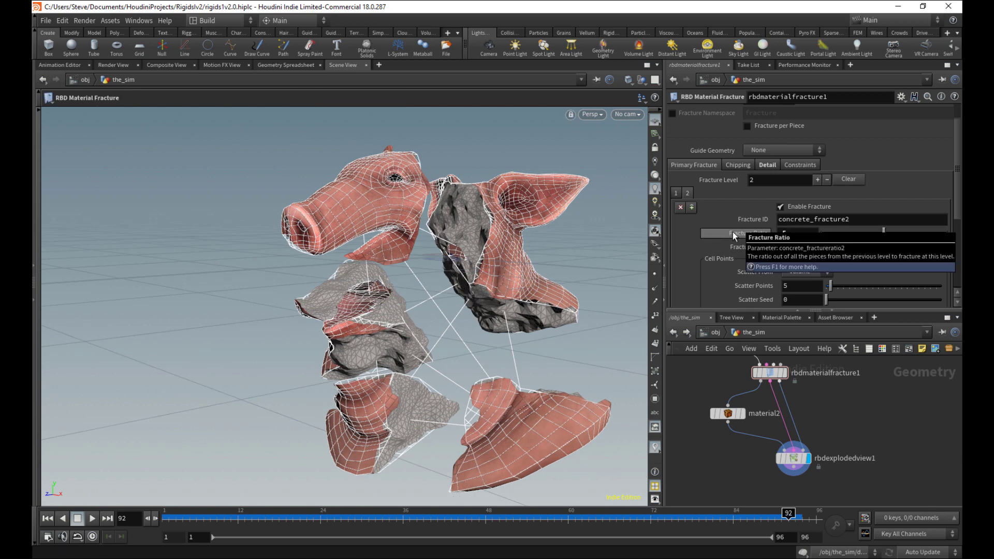
middle_drag(695, 471, 707, 446)
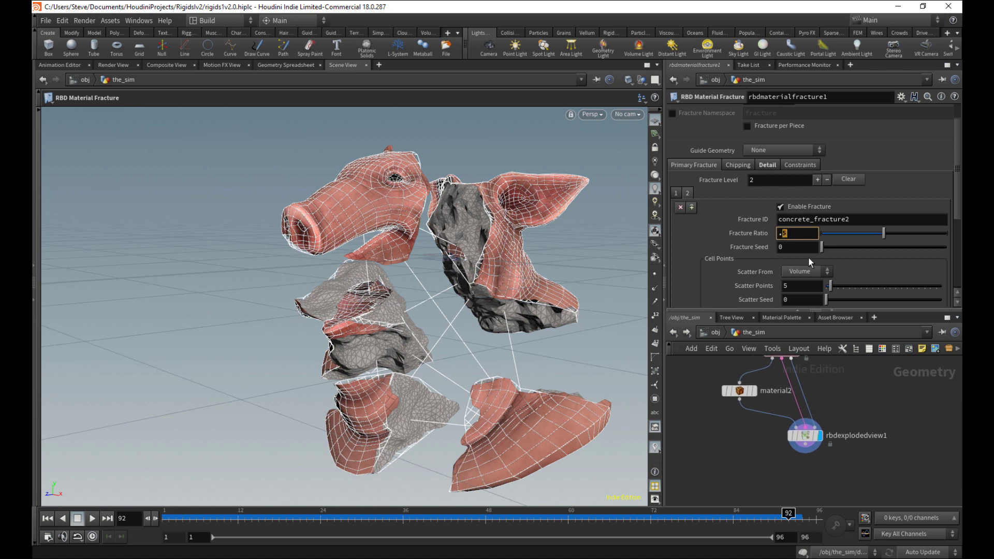
text(7)
key(Return)
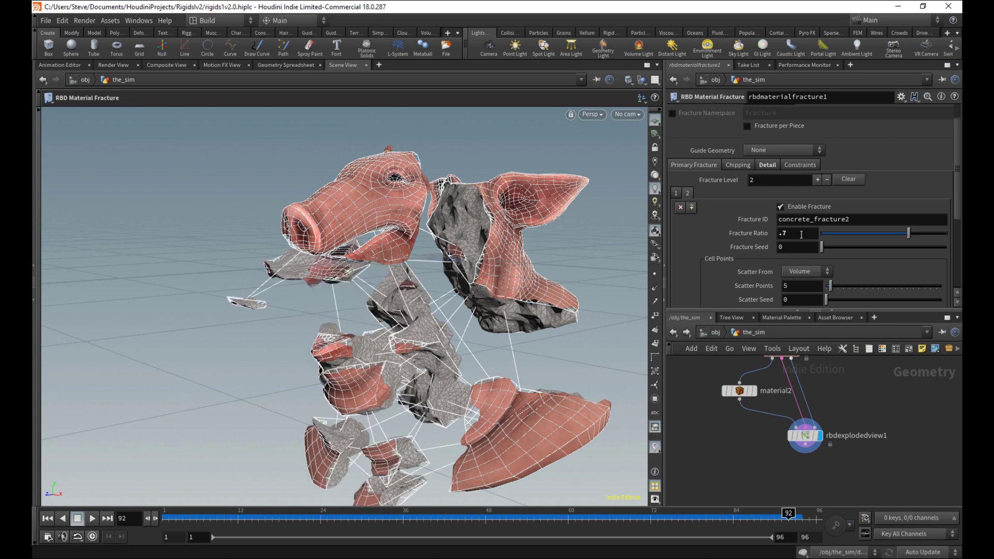
text(9)
key(Return)
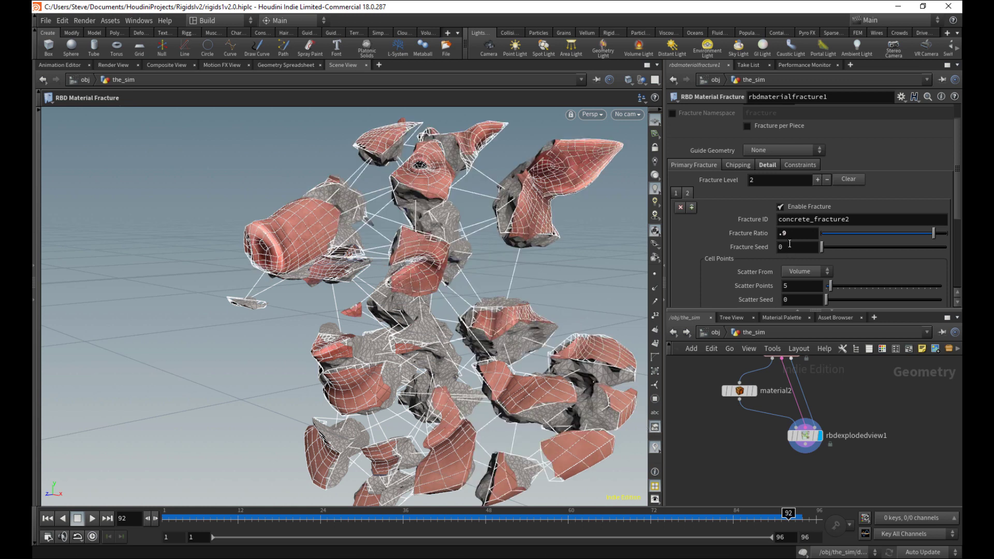
Step: Set the Fracture Ratio of the second fracture level to 1
drag(790, 237, 745, 241)
text(1)
key(Return)
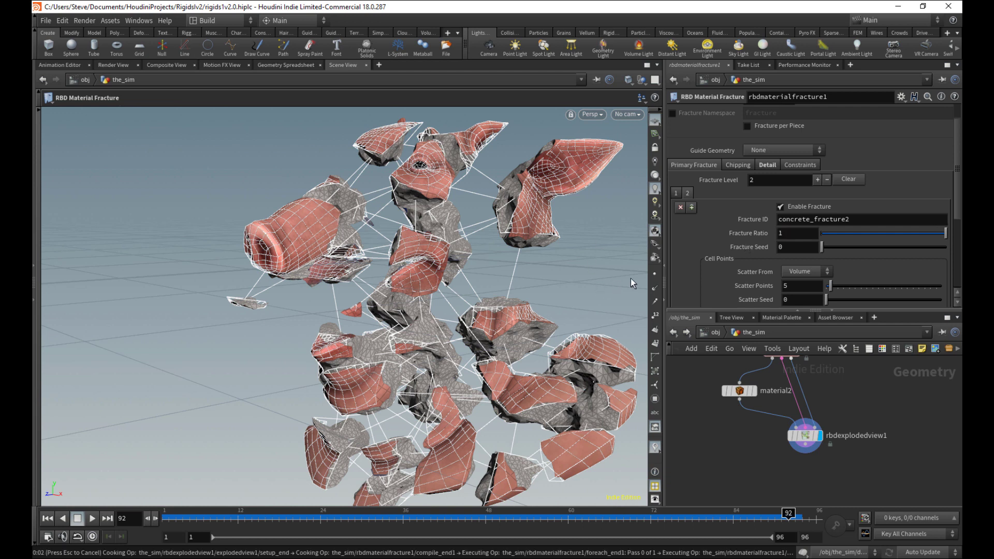
Step: Move the rbdexplodedview1 node further away from material2 in the network
click(803, 430)
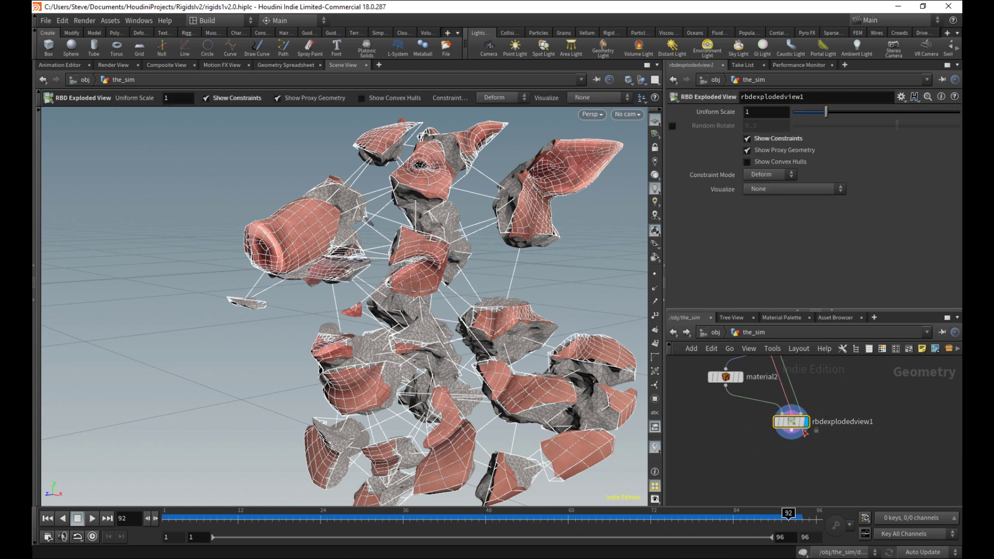
drag(805, 432, 855, 436)
middle_drag(744, 395, 750, 455)
Step: Display the material2 node and turn on the name visualizer to colour the fractured pieces
click(745, 437)
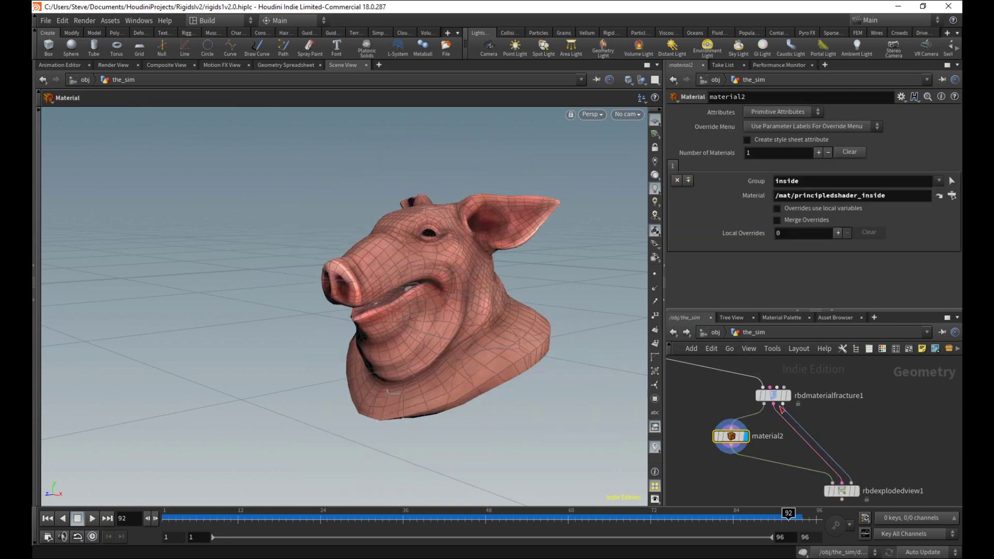
click(655, 447)
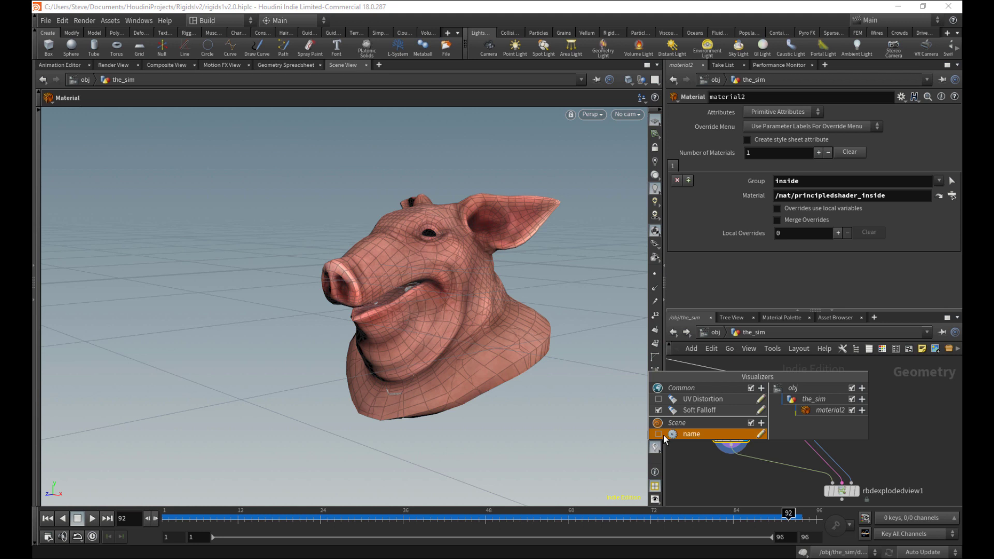
click(658, 435)
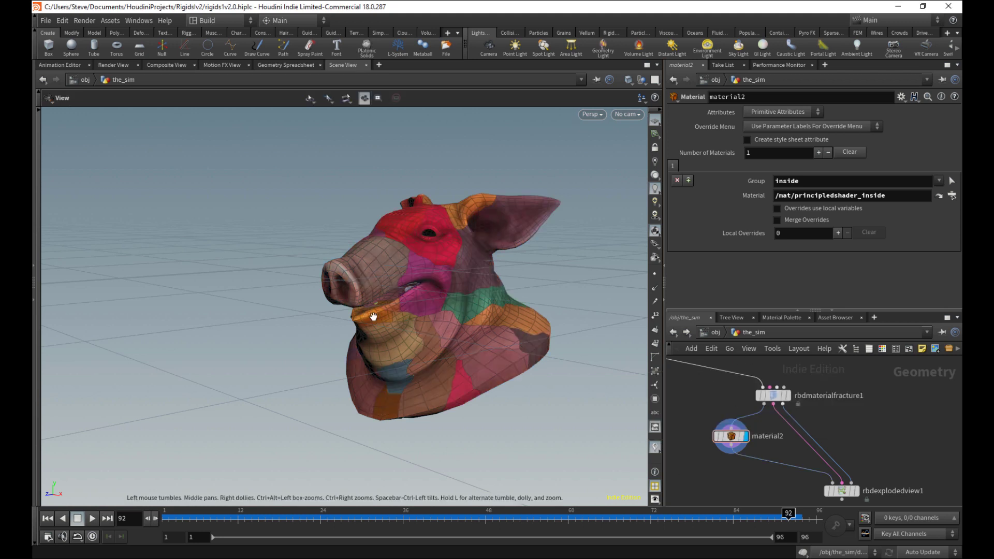
scroll(583, 289, up, 5)
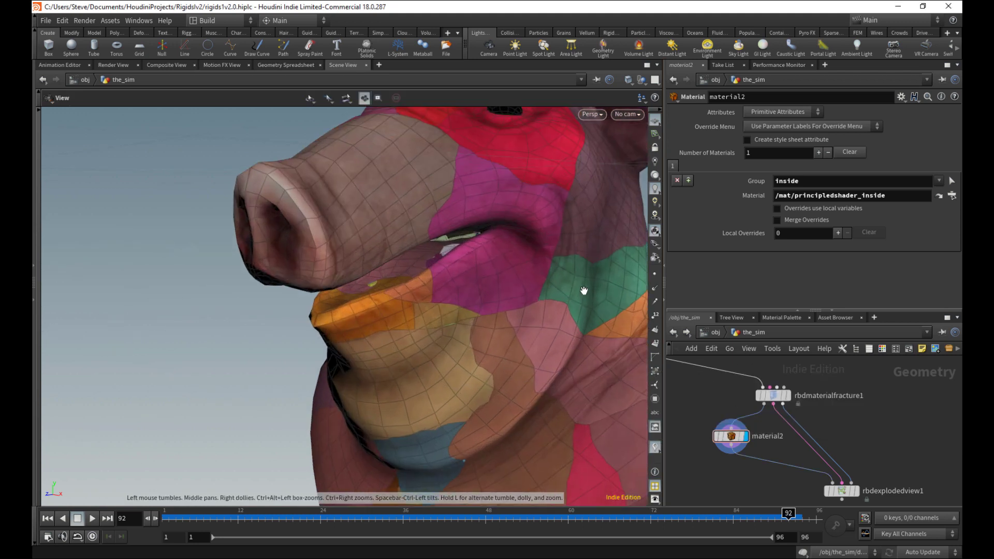
Step: Inspect the name attribute in material2's node information and examine the coloured piece boundaries around the pig's mouth
middle_click(731, 436)
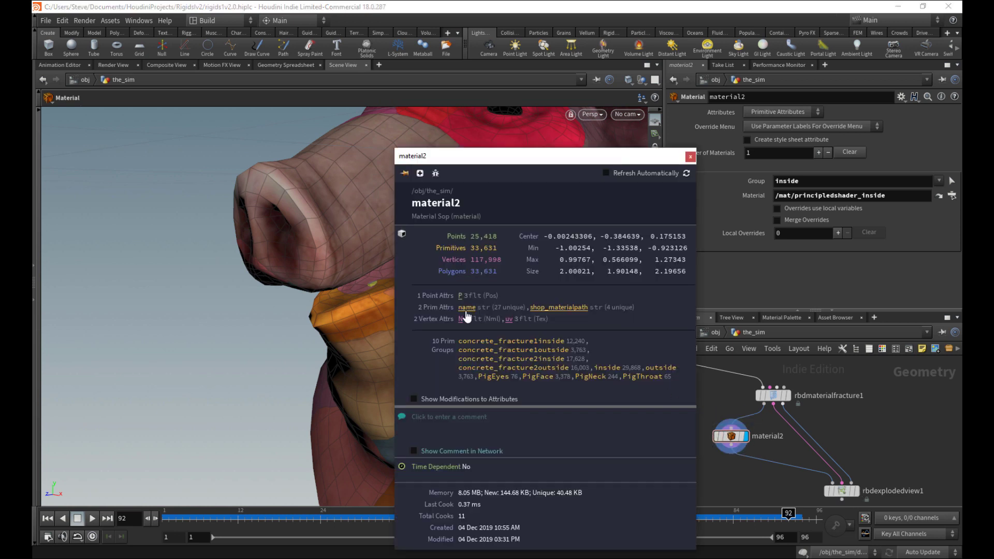
click(467, 310)
click(466, 310)
click(690, 157)
alt+drag(496, 306, 445, 315)
alt+right_drag(445, 314, 504, 311)
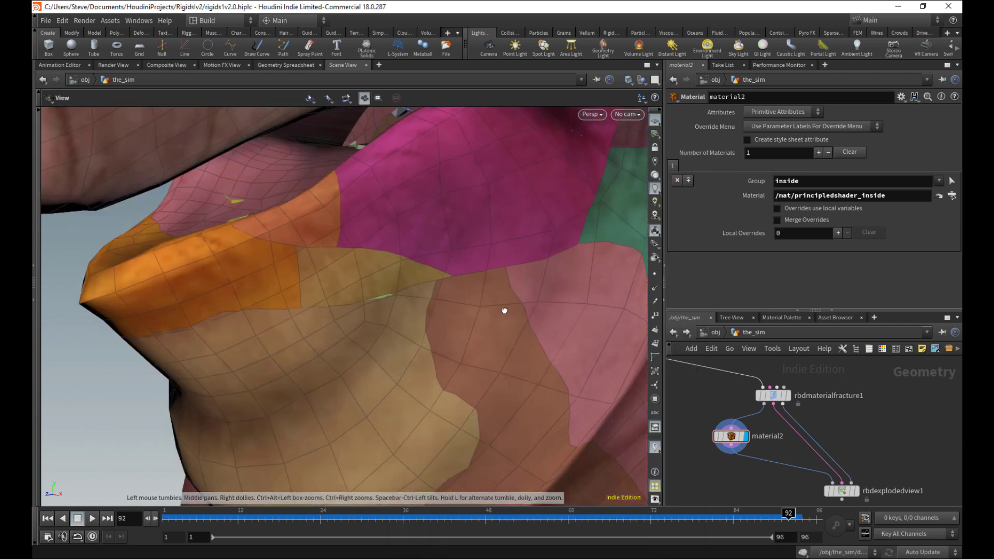
alt+drag(504, 311, 432, 288)
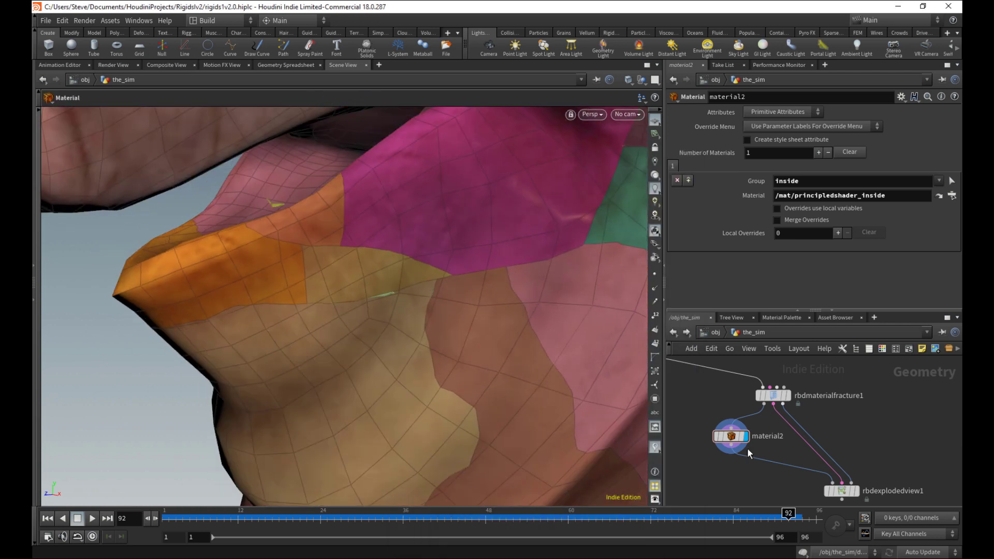
Step: Disable the second fracture level of rbdmaterialfracture1 and view the primary pieces around the mouth
click(802, 395)
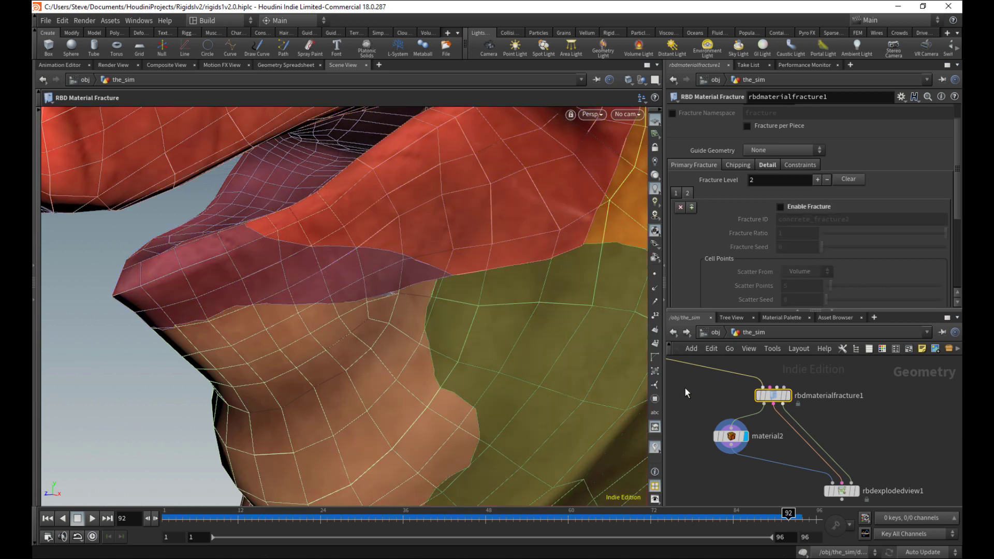
click(685, 387)
alt+right_drag(495, 311, 461, 315)
drag(461, 314, 507, 280)
Step: Turn off Edge Detail on rbdmaterialfracture1 and examine the boundaries between the primary pieces
click(768, 165)
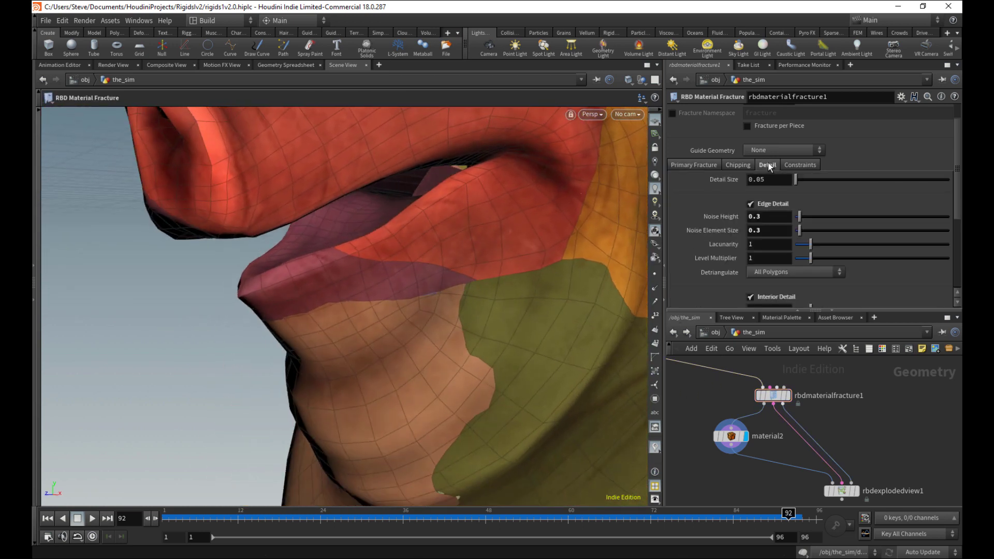
click(750, 204)
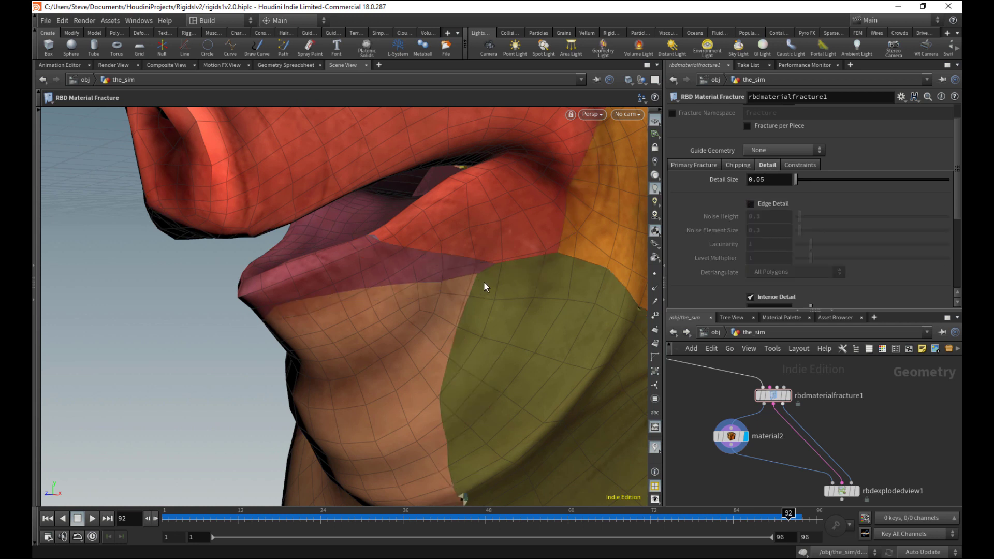
drag(484, 281, 442, 299)
right_drag(442, 299, 417, 276)
drag(490, 268, 515, 244)
right_drag(514, 244, 536, 290)
drag(536, 290, 408, 263)
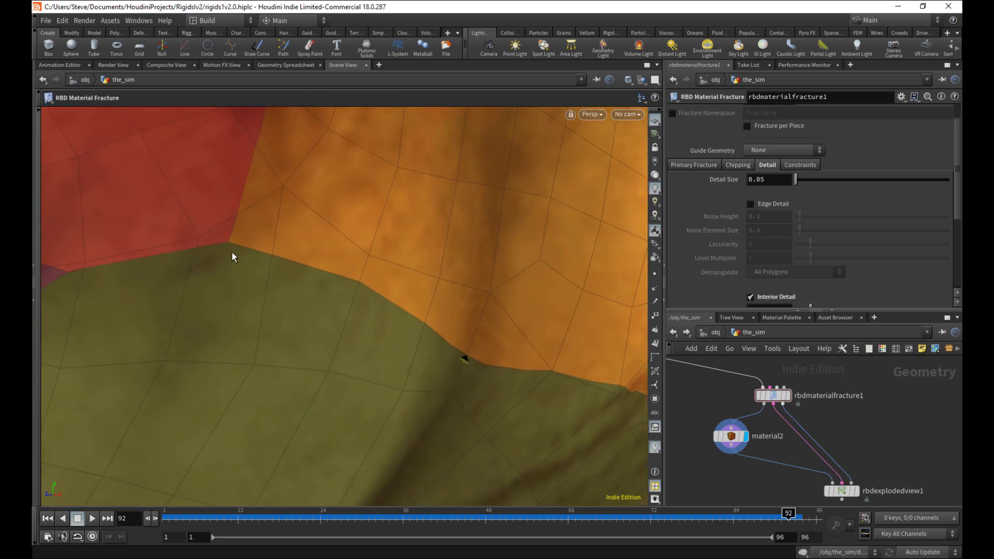
drag(182, 254, 264, 288)
Step: Re-enable the second fracture level of rbdmaterialfracture1 and examine the smaller pieces without edge detail
click(705, 165)
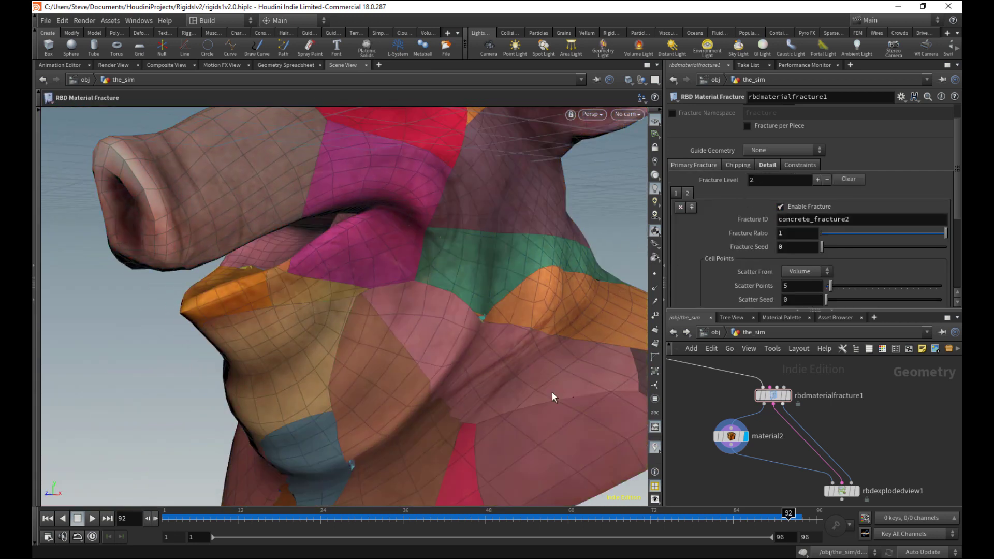
drag(541, 370, 448, 296)
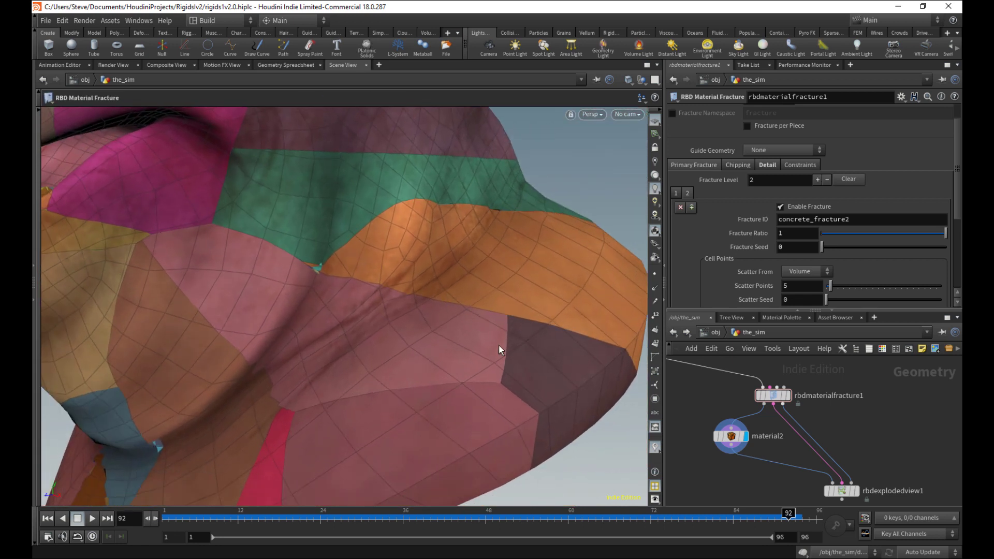
alt+right_drag(406, 308, 389, 344)
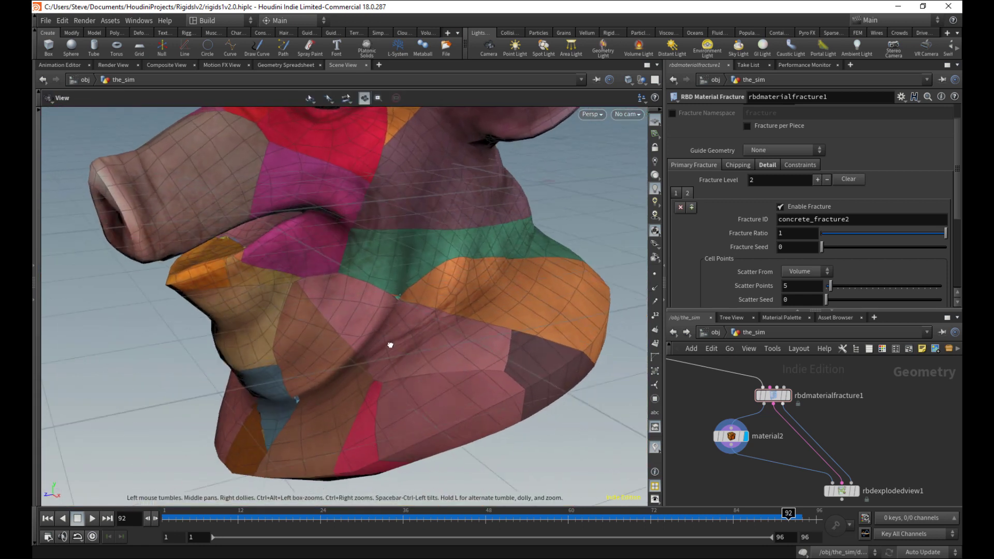
alt+drag(389, 344, 459, 315)
alt+right_drag(520, 333, 442, 327)
drag(441, 327, 481, 338)
Step: Restore Edge Detail on rbdmaterialfracture1, comparing the piece boundaries with it switched off and on
click(768, 165)
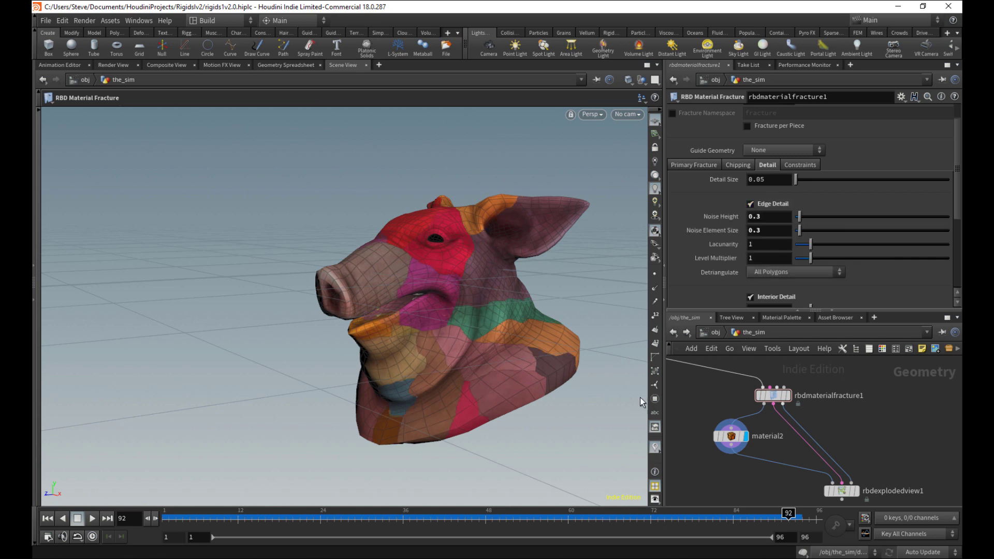
scroll(556, 298, up, 3)
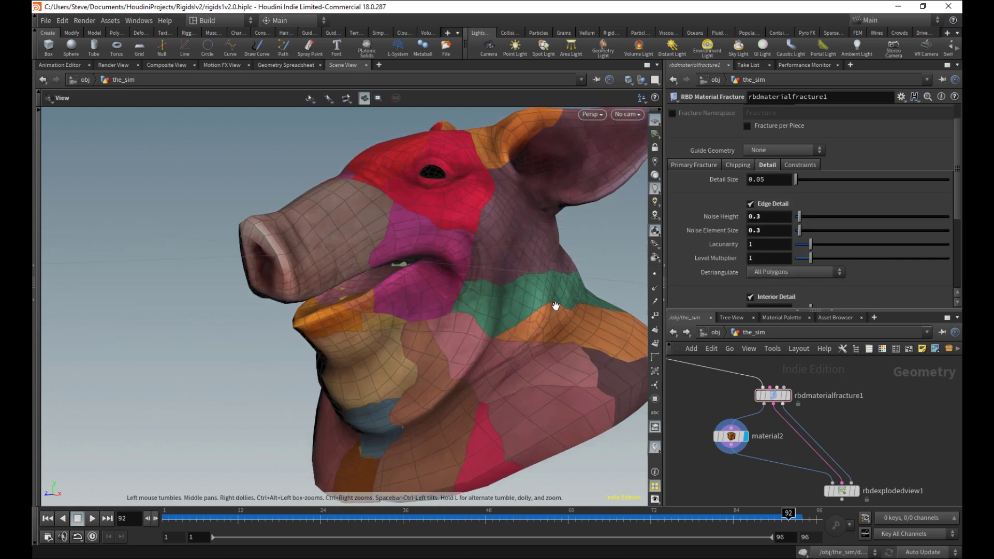
alt+drag(554, 306, 675, 261)
scroll(577, 326, down, 2)
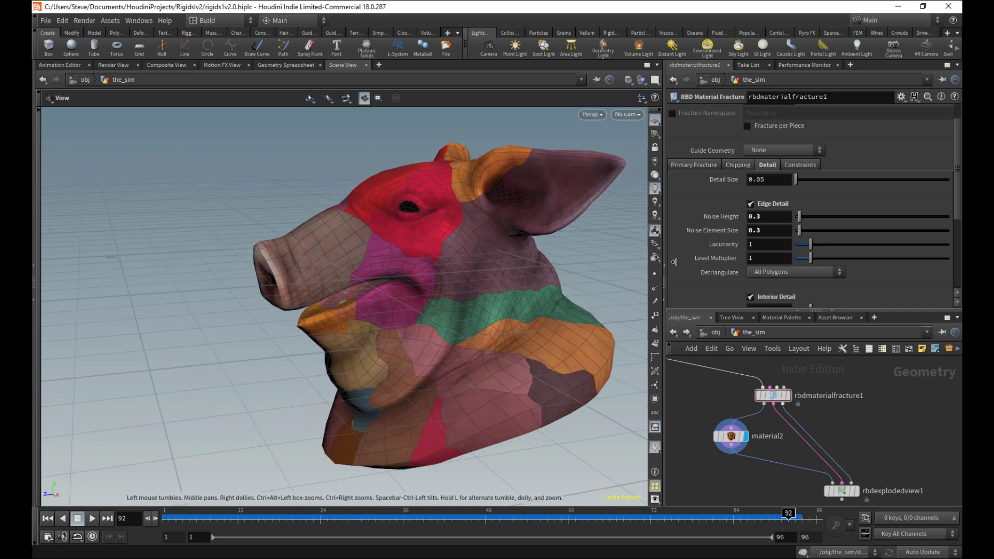
click(764, 204)
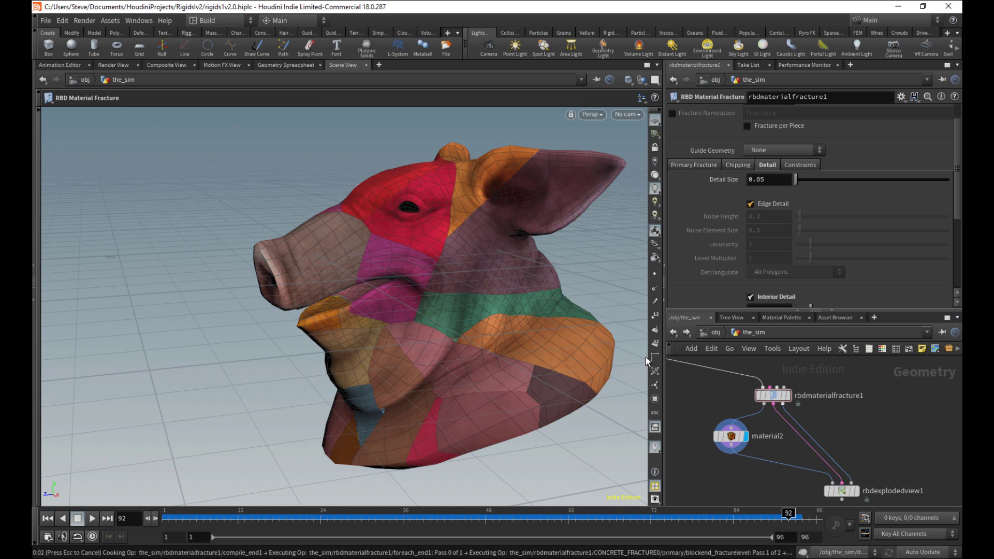
alt+right_drag(521, 291, 430, 306)
alt+drag(431, 306, 456, 306)
Step: Turn off the piece-colour visualizer and display the rbdexplodedview1 node
click(655, 446)
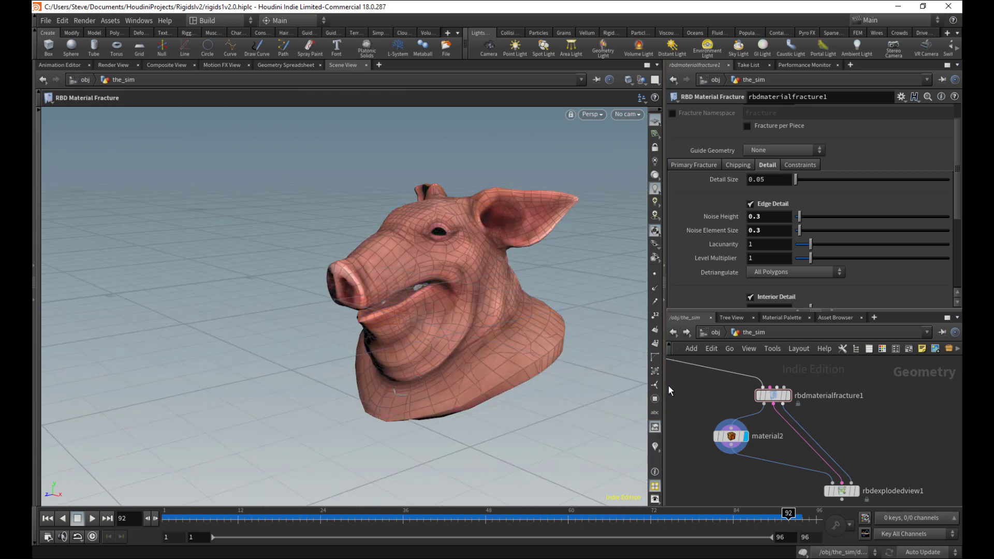
click(856, 491)
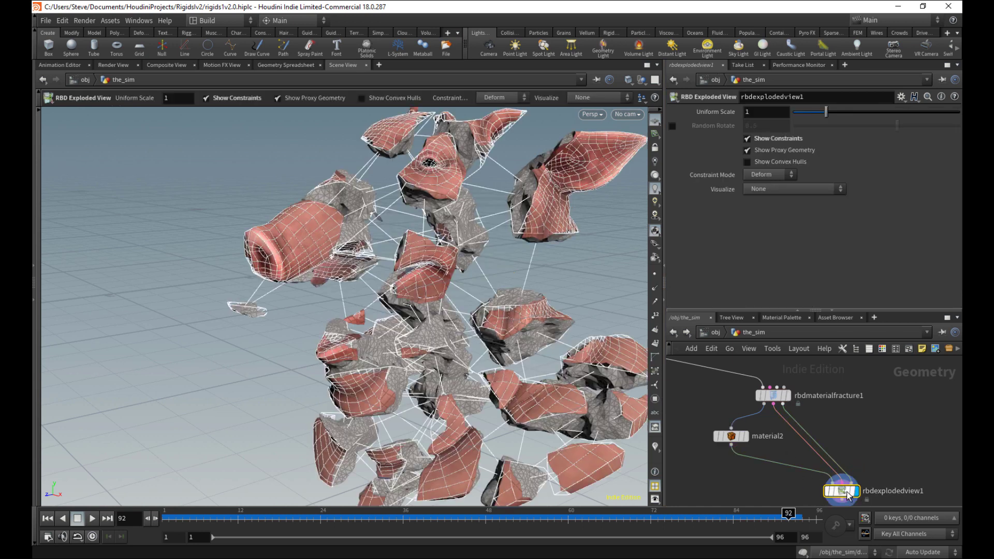
mouse_move(873, 452)
middle_down()
mouse_move(897, 437)
mouse_move(859, 448)
middle_up()
Step: Enable Chipping on rbdmaterialfracture1 and inspect the small chips in the exploded view
click(798, 381)
click(738, 165)
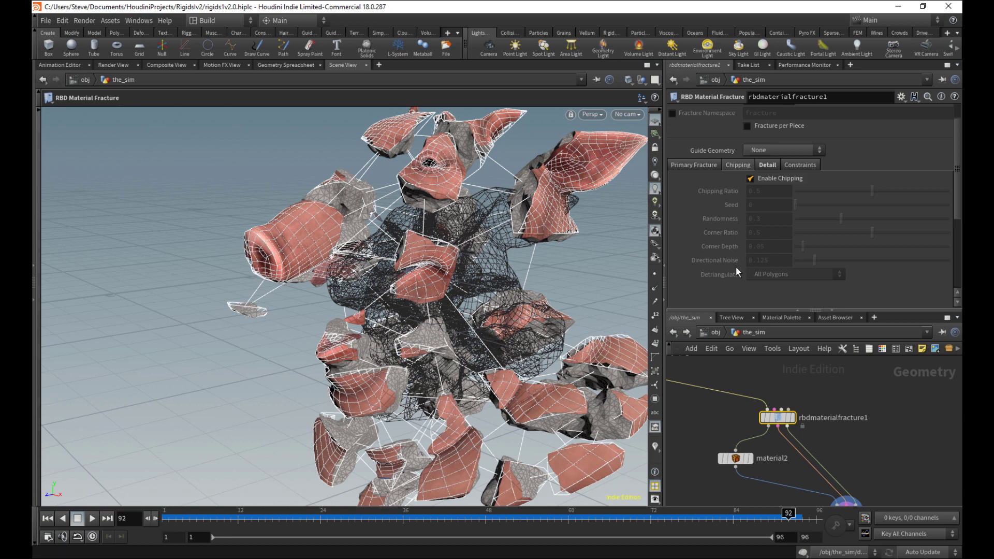
click(723, 370)
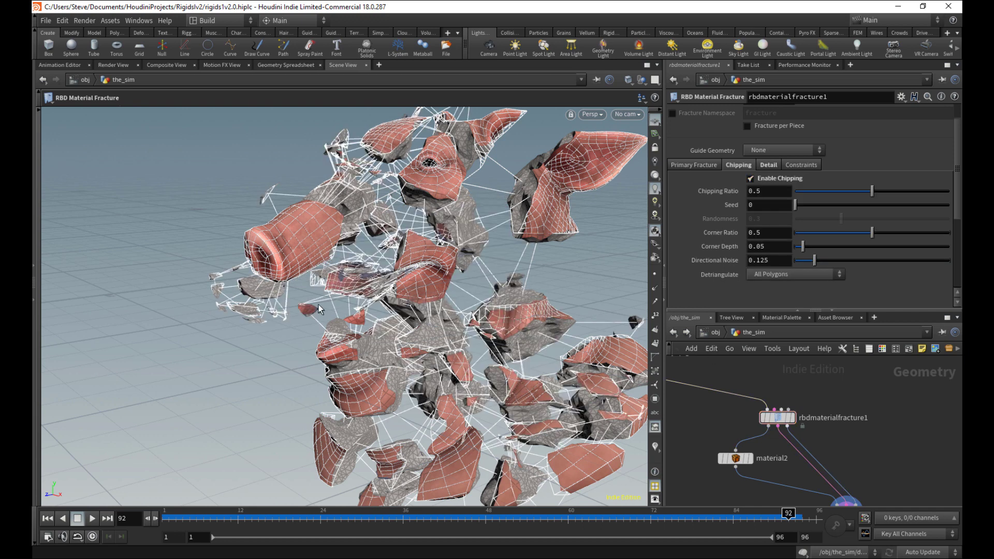
alt+right_drag(319, 309, 369, 280)
alt+drag(368, 280, 412, 244)
alt+right_drag(369, 262, 438, 345)
key(Return)
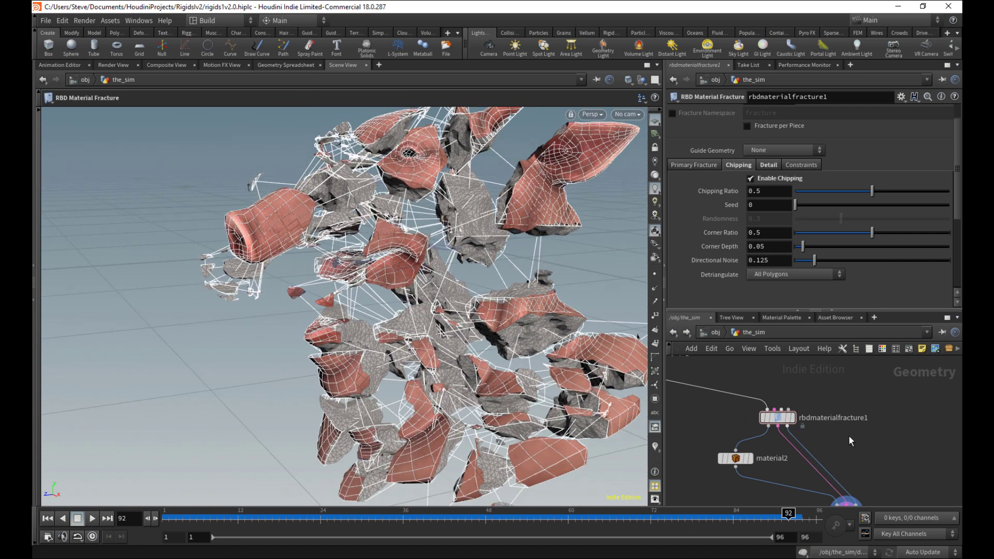
Step: Try smaller Uniform Scale values, including 0.53, on rbdexplodedview1 and inspect the chipped pieces
middle_drag(850, 436, 842, 394)
click(841, 465)
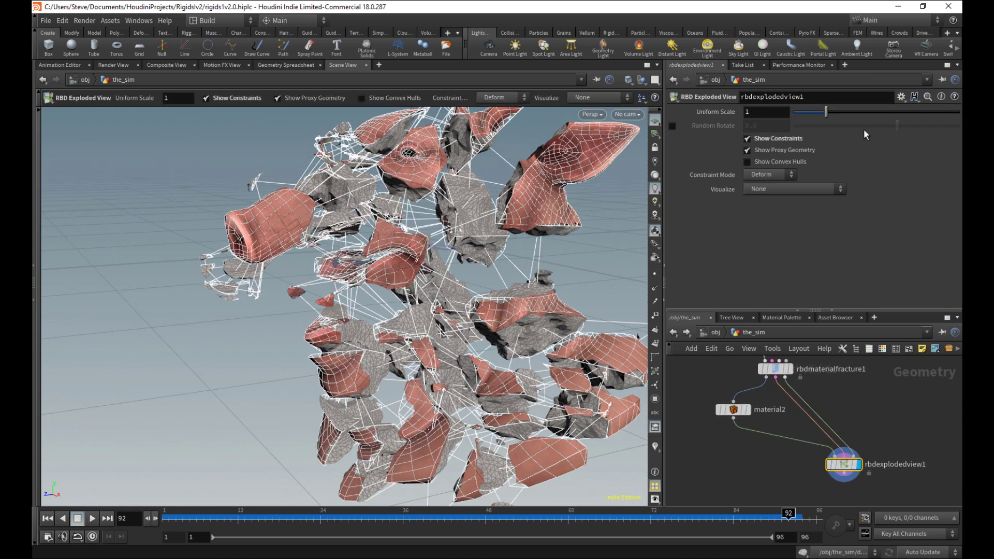
drag(826, 112, 800, 112)
key(Escape)
scroll(432, 248, up, 8)
alt+drag(432, 247, 501, 258)
mouse_move(799, 111)
mouse_down()
mouse_move(791, 112)
mouse_move(811, 112)
mouse_up()
alt+right_drag(541, 213, 450, 231)
alt+drag(451, 231, 456, 285)
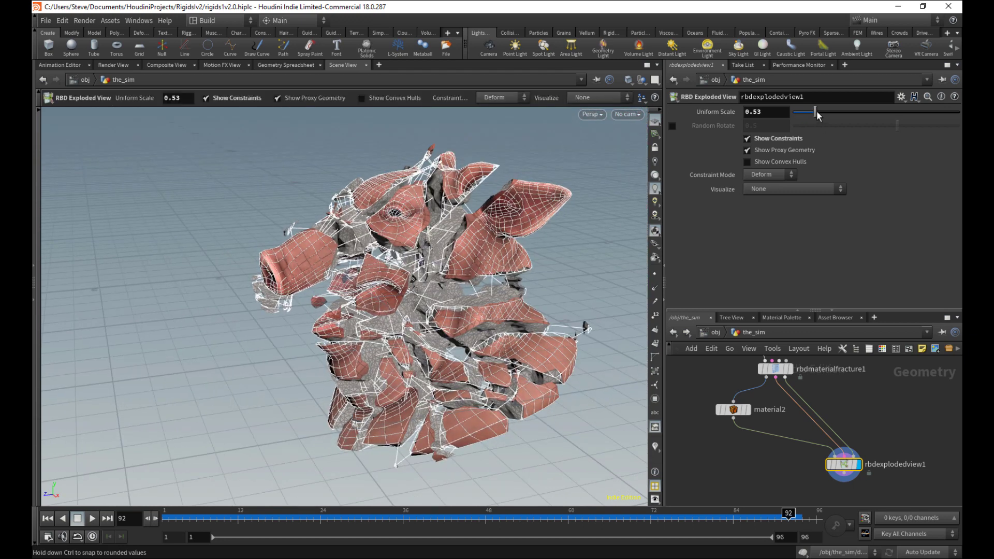
Step: Set the Uniform Scale of rbdexplodedview1 to 1.15 and view the exploded pig head
drag(816, 111, 836, 113)
alt+right_drag(518, 269, 479, 283)
alt+drag(479, 282, 497, 233)
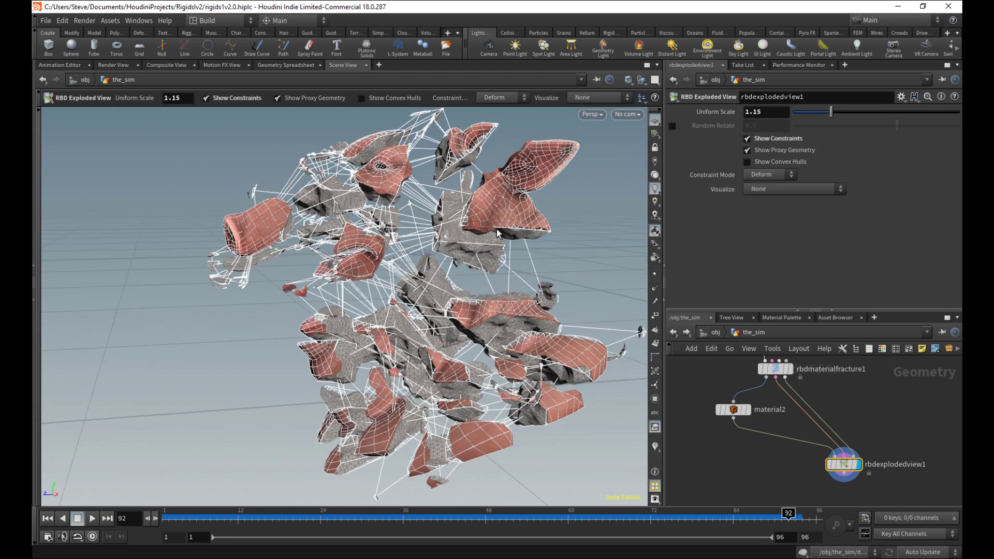
alt+right_drag(499, 284, 474, 290)
alt+drag(474, 290, 479, 316)
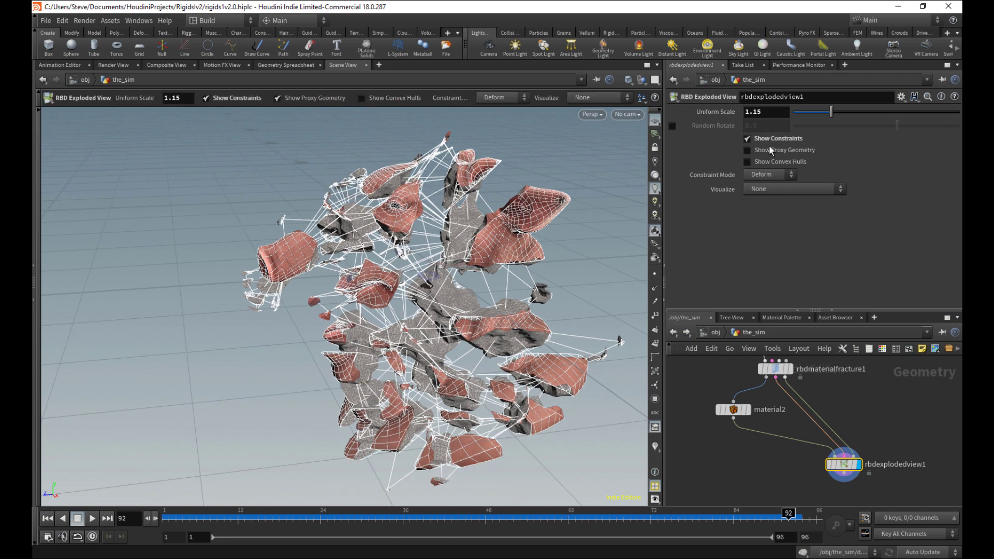
Step: Compare the exploded pieces with proxy geometry and constraints hidden and shown, leaving both displayed
click(770, 150)
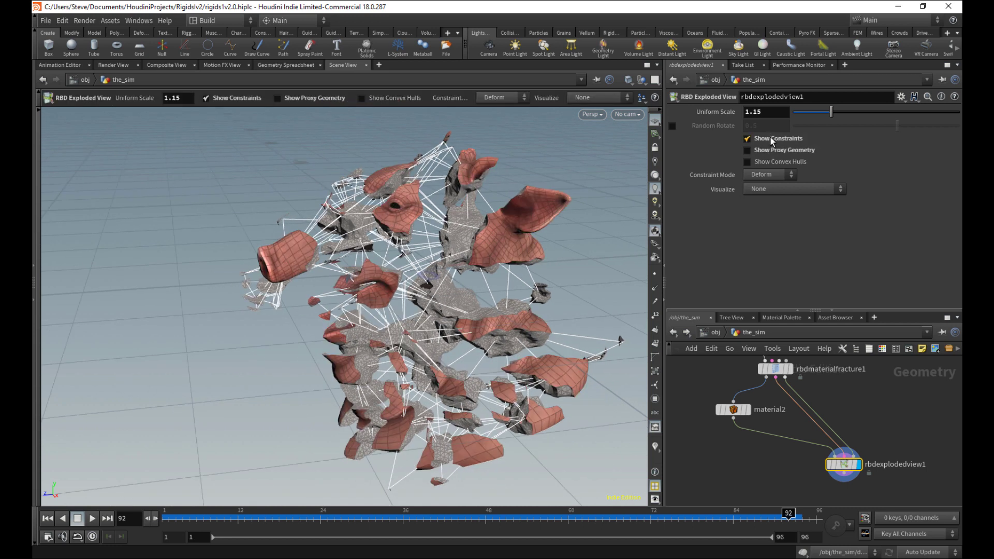
click(771, 140)
drag(487, 311, 540, 341)
alt+drag(408, 299, 340, 175)
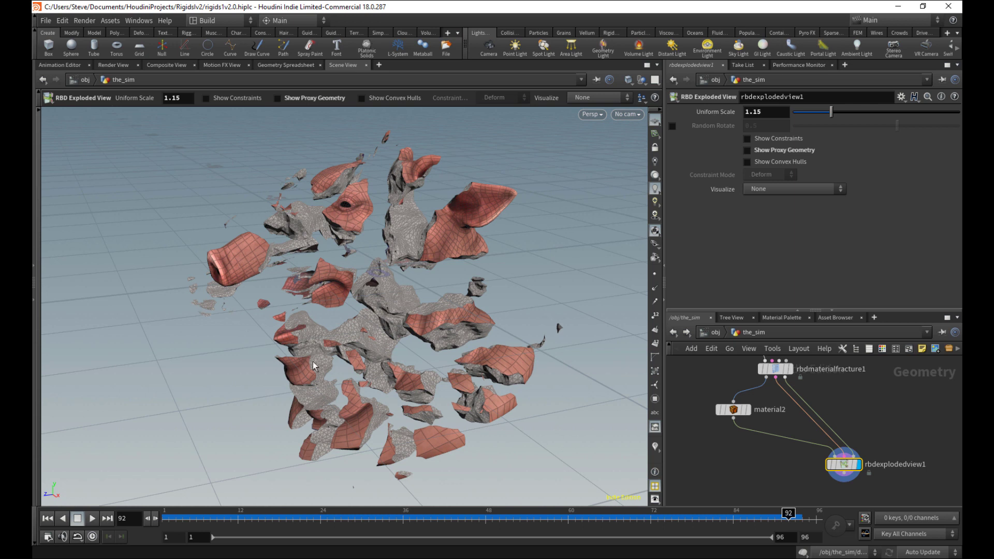
click(779, 151)
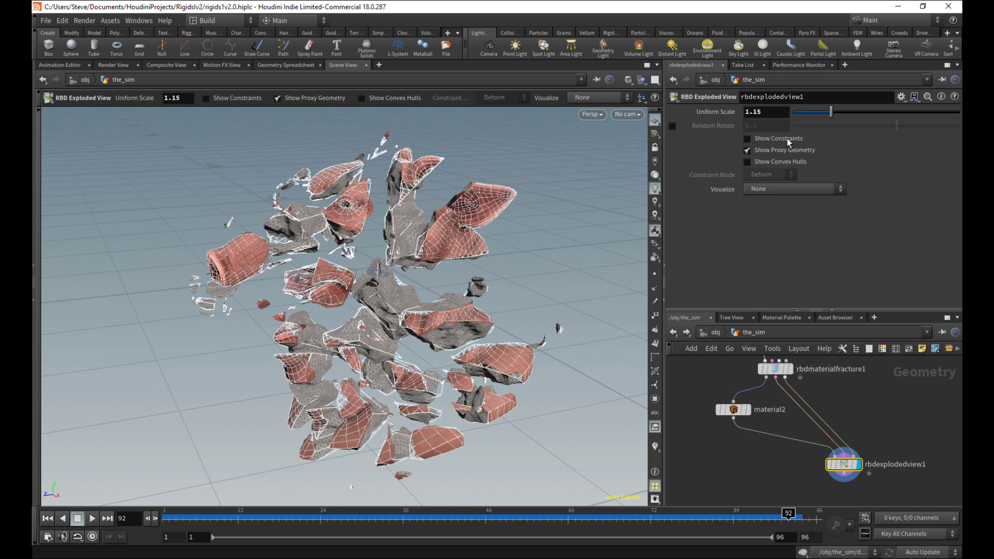
middle_drag(880, 438, 888, 418)
middle_drag(775, 397, 769, 443)
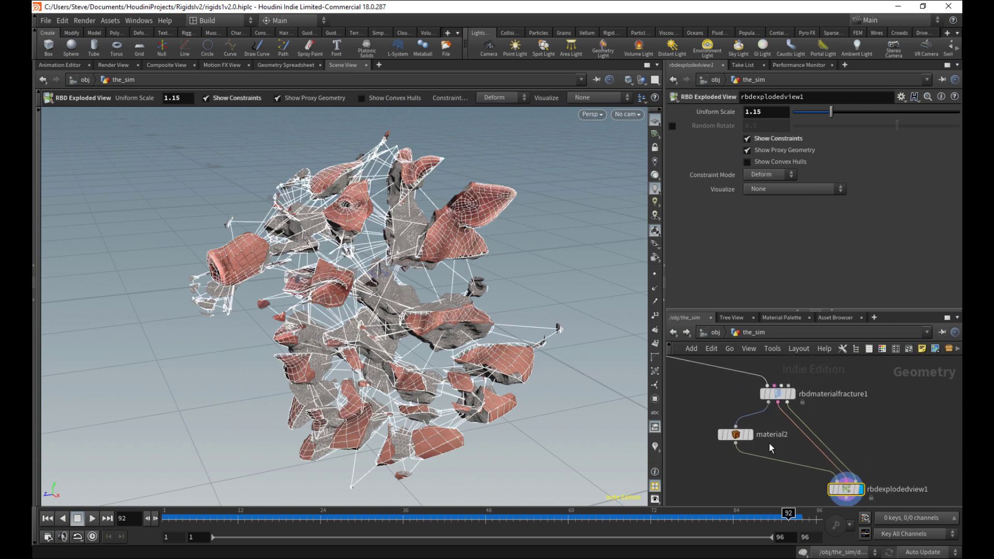
Step: Review the chipping settings of rbdmaterialfracture1 and save the scene file
click(779, 394)
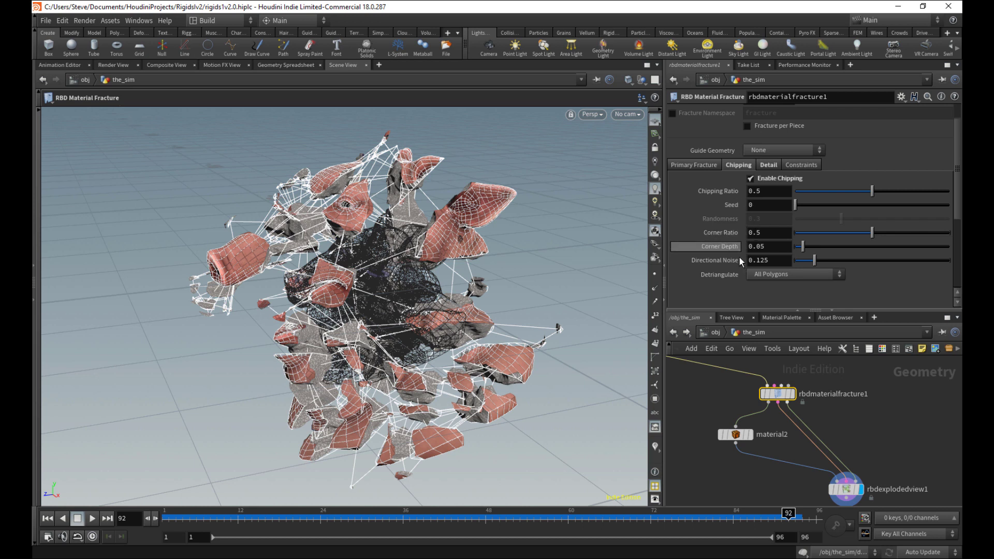
click(691, 414)
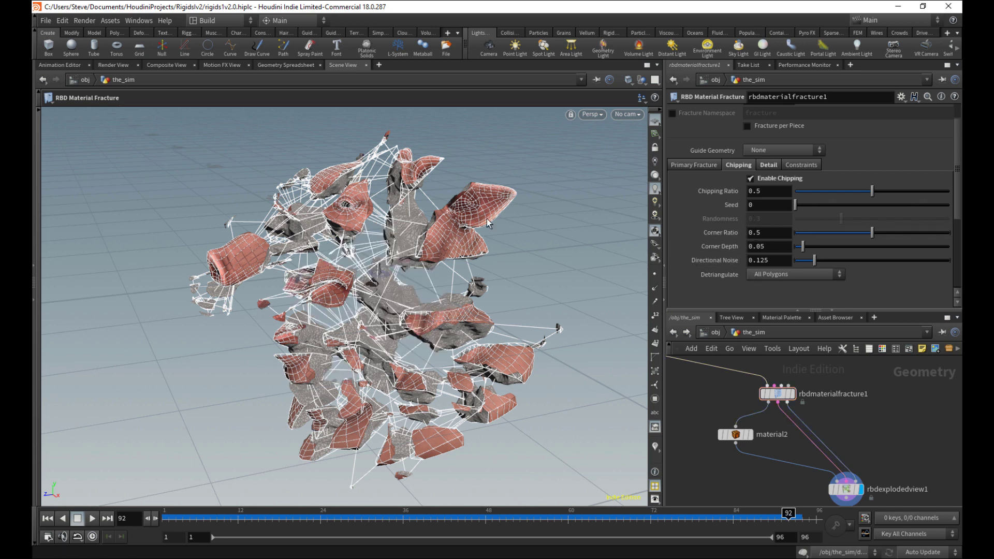
alt+right_drag(481, 314, 440, 310)
alt+drag(440, 310, 448, 284)
middle_drag(723, 473, 729, 462)
key(ctrl+s)
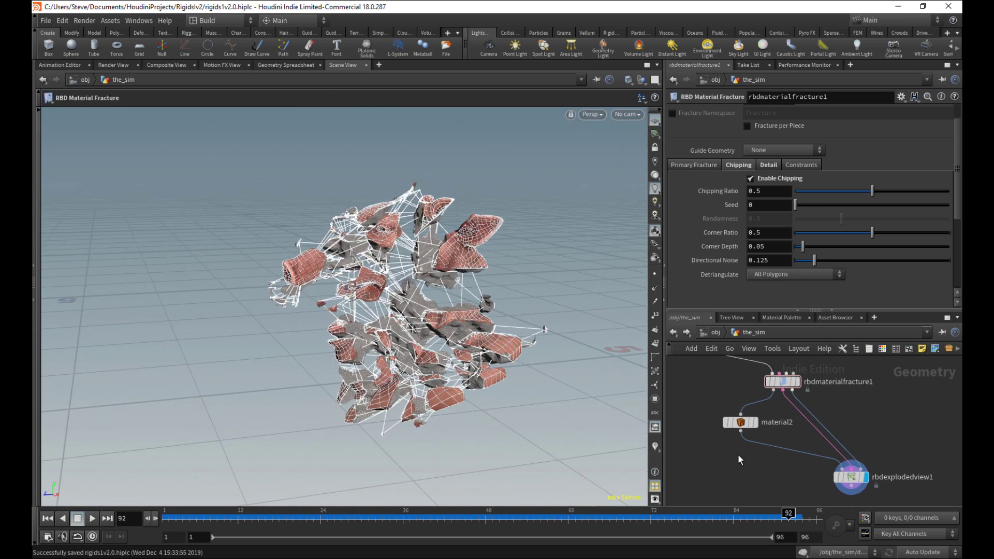
Step: Inspect the exploded pieces and the assemble1 node in the earlier Voronoi fracture chain
middle_drag(803, 490, 788, 467)
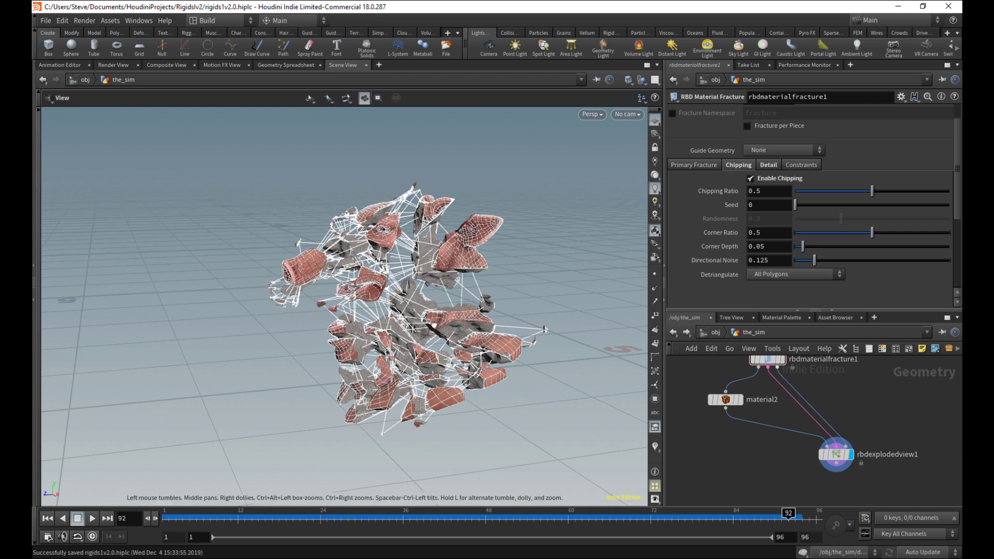
mouse_move(493, 345)
alt+mouse_down()
mouse_move(528, 327)
mouse_move(505, 332)
alt+mouse_up()
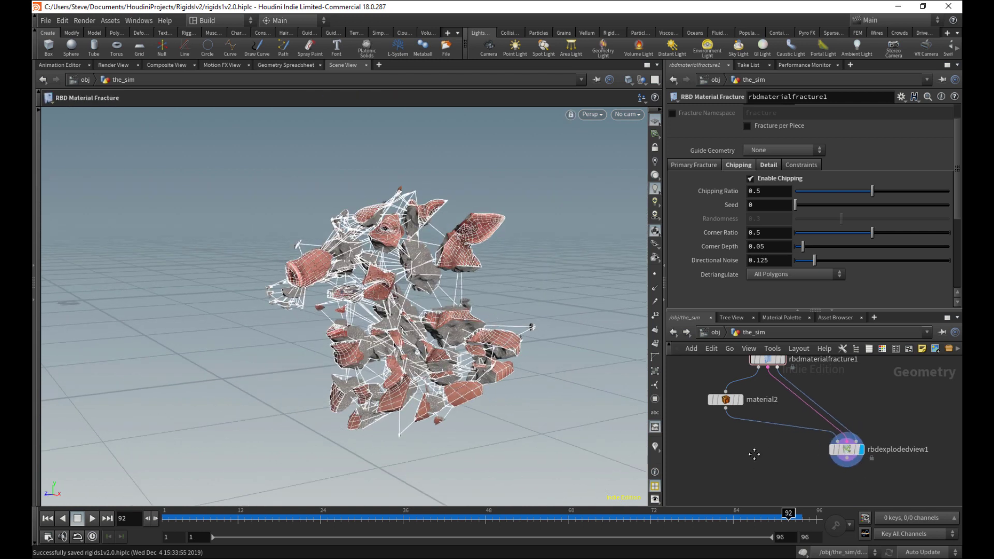
key(h)
middle_drag(749, 445, 784, 444)
scroll(784, 444, up, 5)
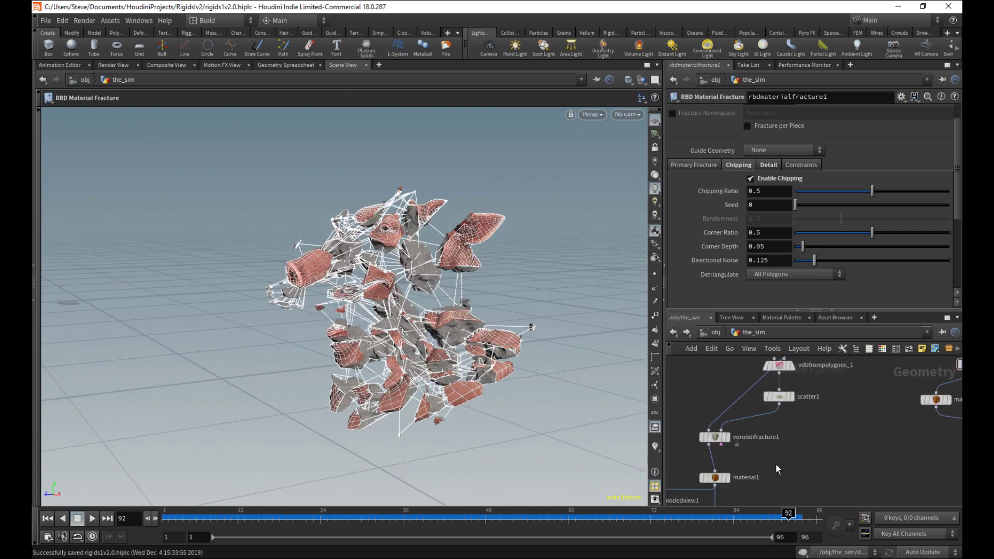
middle_drag(760, 480, 822, 414)
click(803, 449)
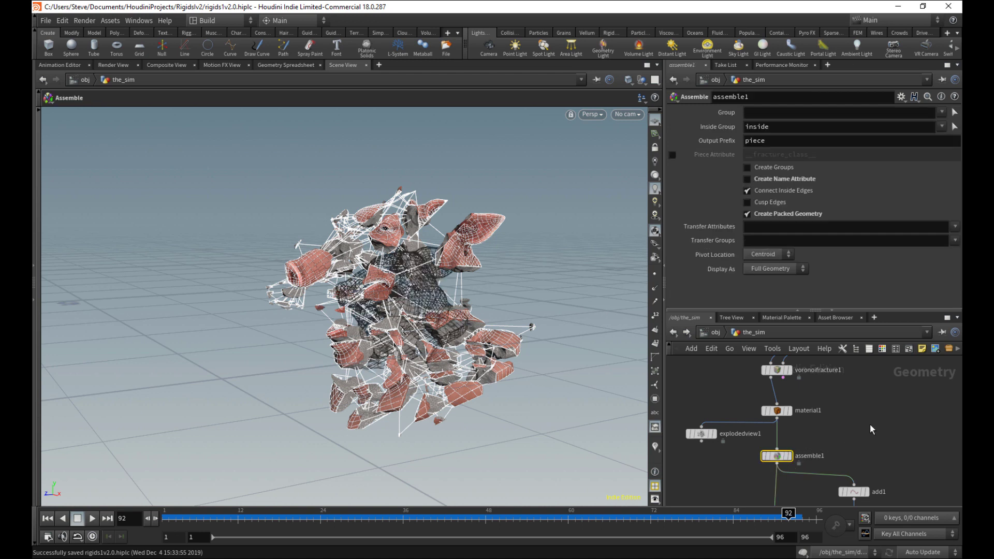
middle_drag(940, 401, 868, 415)
middle_click(703, 459)
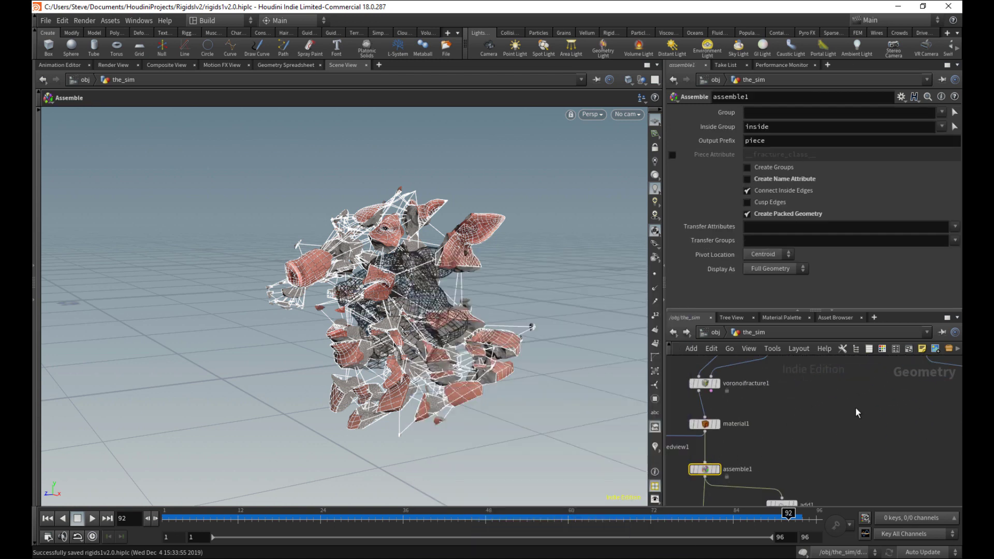
Step: Add an RBD Configure node below material2
middle_drag(921, 396, 799, 467)
scroll(793, 465, up, 1)
click(778, 483)
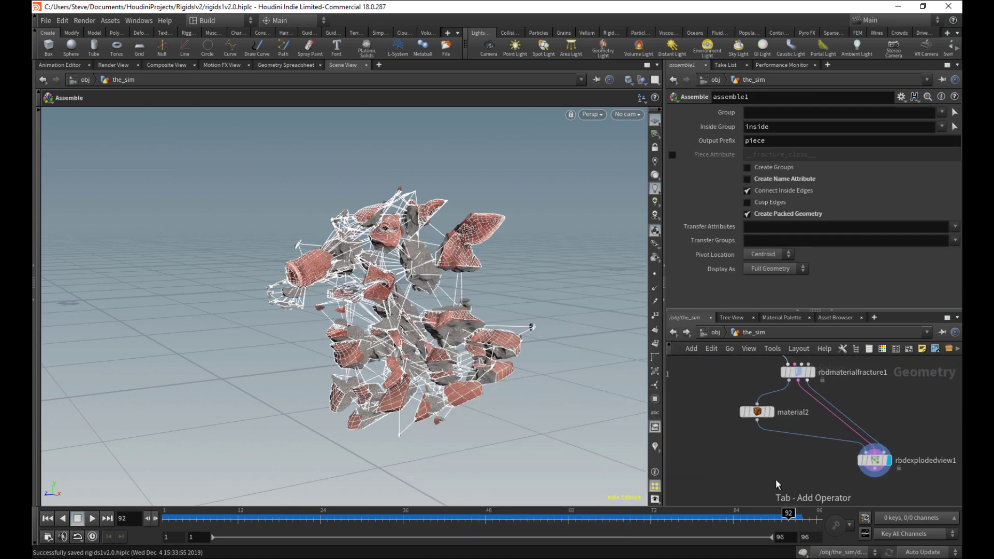
key(Tab)
text(rbd c)
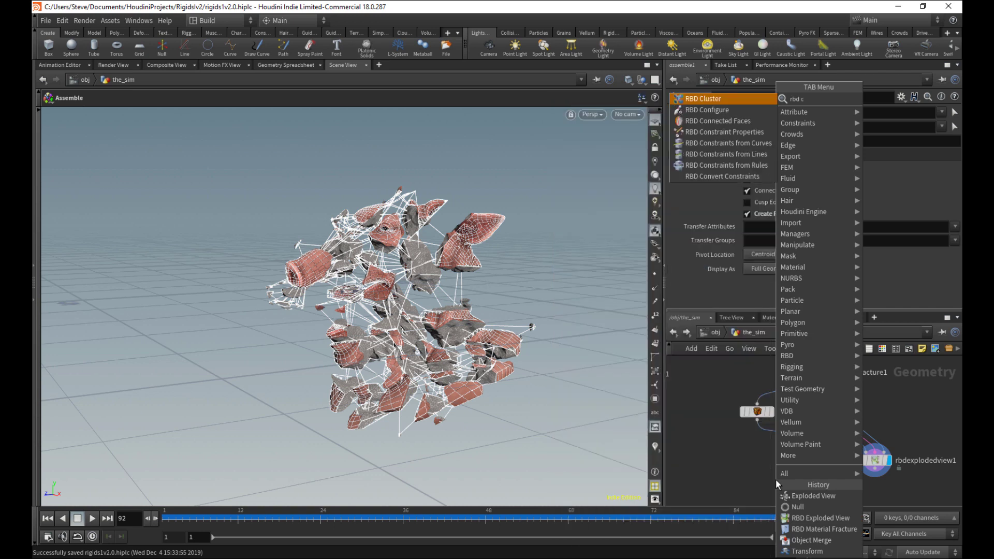
key(Down)
key(Return)
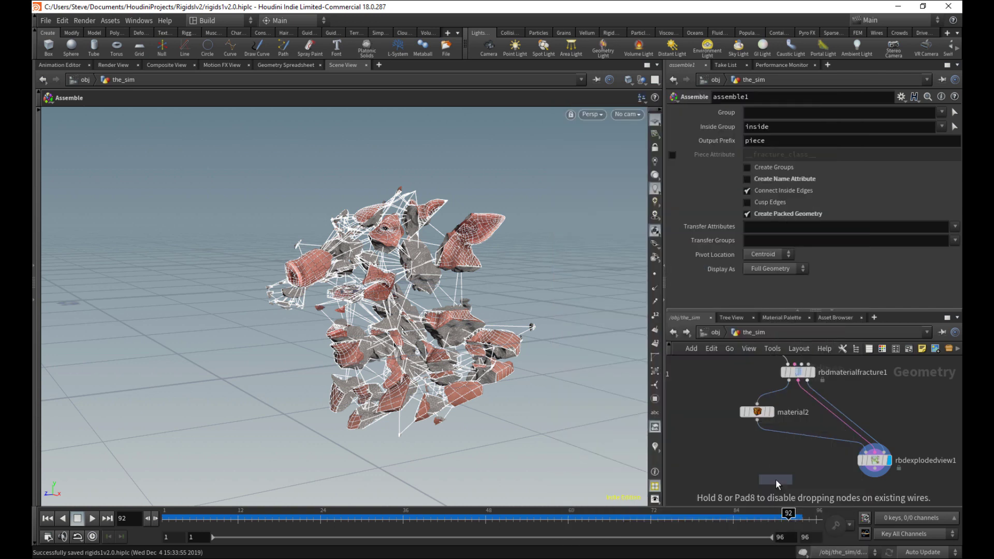
click(777, 481)
Step: Examine the earlier voronoifracture1, material1 and assemble1 chain in relation to the new rbdconfigure1 node
middle_drag(763, 438, 821, 433)
scroll(796, 446, up, 2)
scroll(816, 435, down, 3)
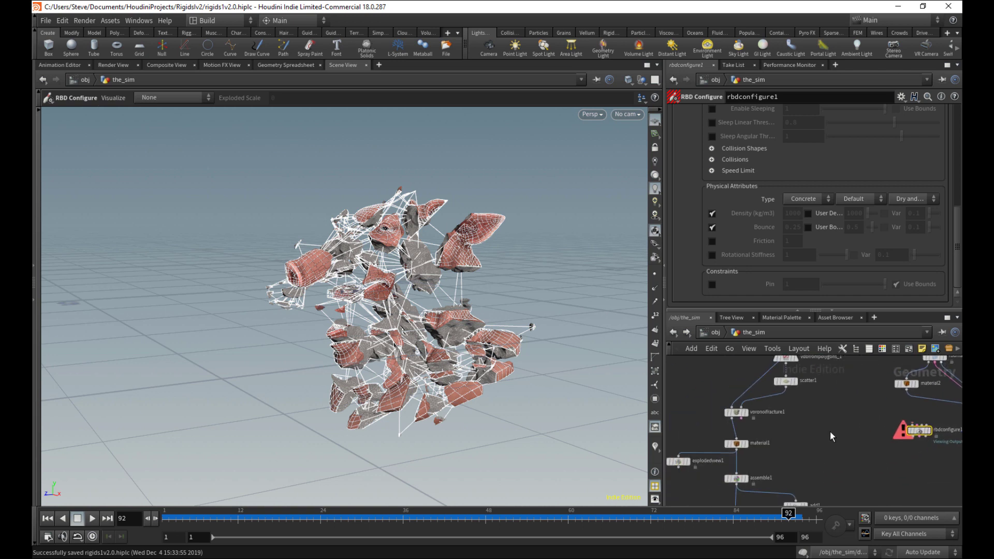
scroll(772, 429, up, 2)
middle_drag(746, 493, 766, 448)
middle_drag(848, 430, 682, 480)
middle_drag(802, 407, 750, 428)
scroll(752, 429, up, 2)
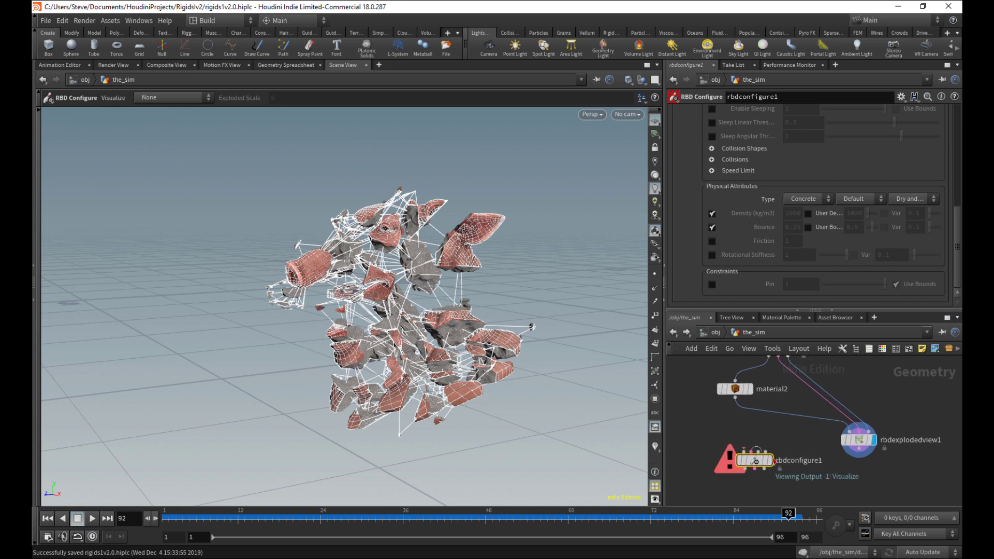
Step: Wire material2 and the constraint and proxy outputs of rbdmaterialfracture1 into rbdconfigure1, and display rbdconfigure1
click(758, 451)
key(Escape)
click(743, 450)
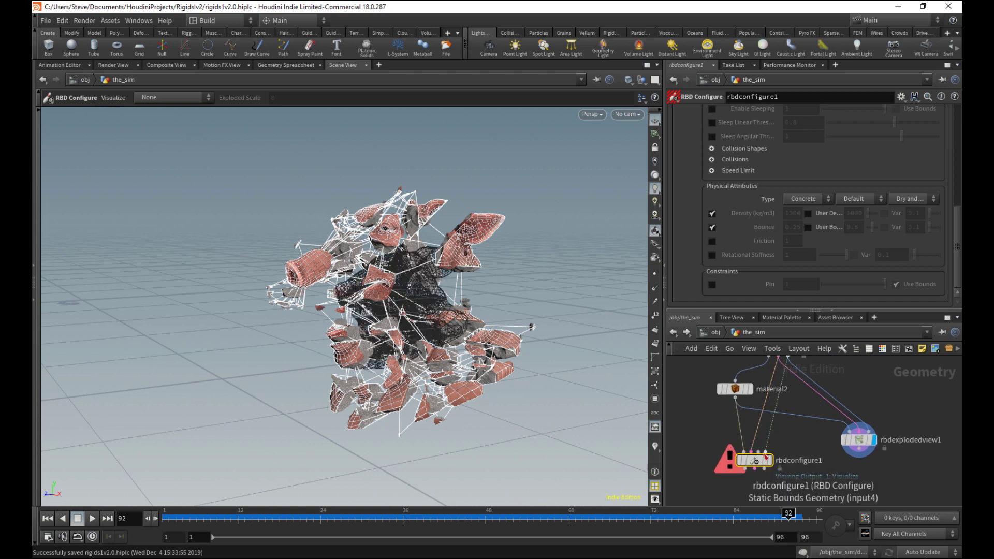
click(761, 449)
drag(764, 435, 791, 462)
click(769, 459)
middle_drag(681, 444, 781, 455)
middle_click(875, 469)
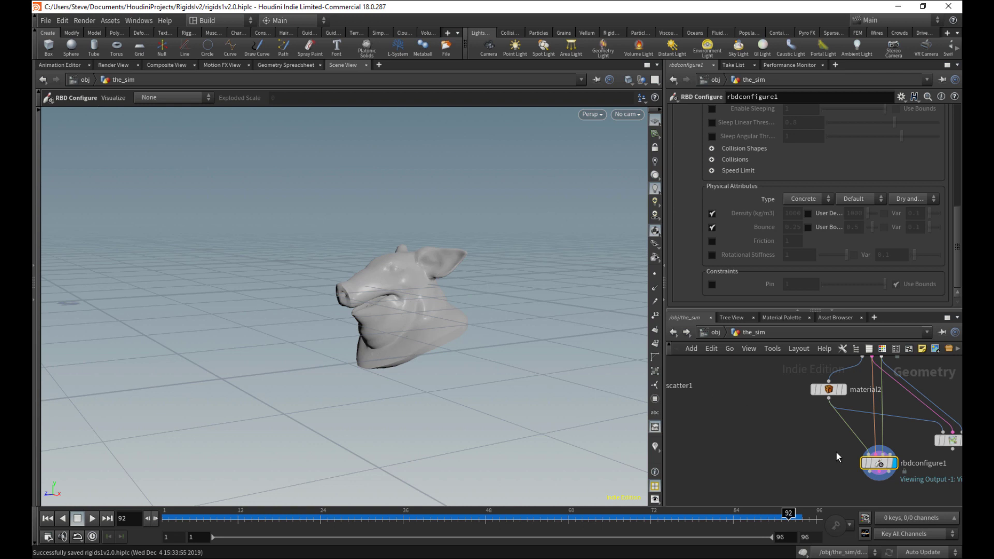
Step: Review the visualization, units, bounds and Transfer Attributes settings of rbdconfigure1
middle_drag(839, 457, 785, 461)
scroll(953, 223, up, 10)
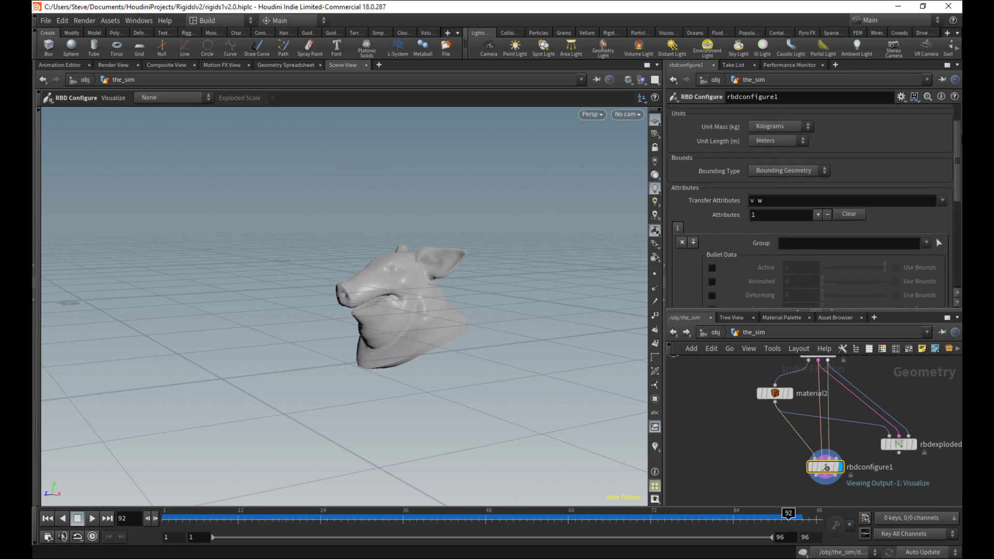
scroll(952, 156, down, 5)
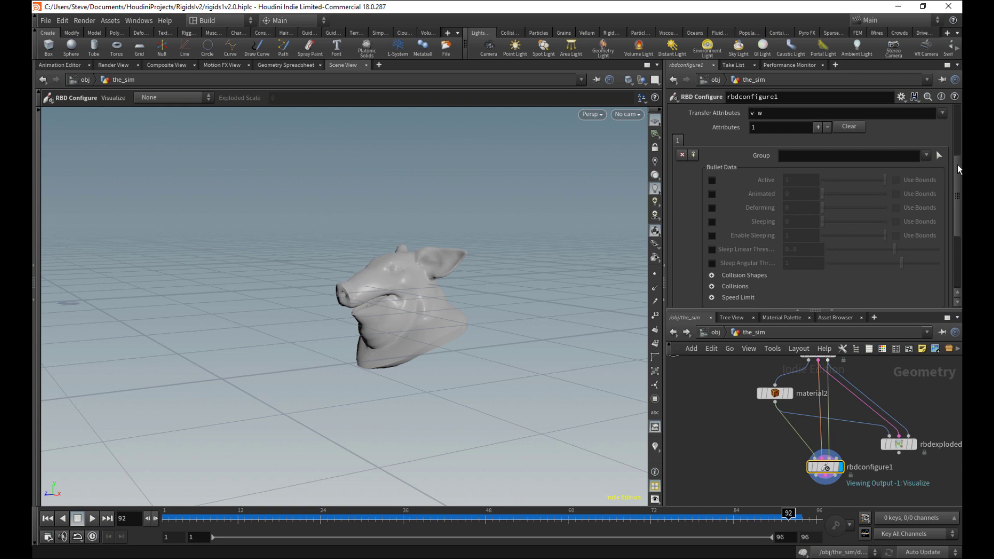
scroll(958, 164, up, 2)
middle_drag(826, 467, 628, 273)
scroll(958, 165, up, 4)
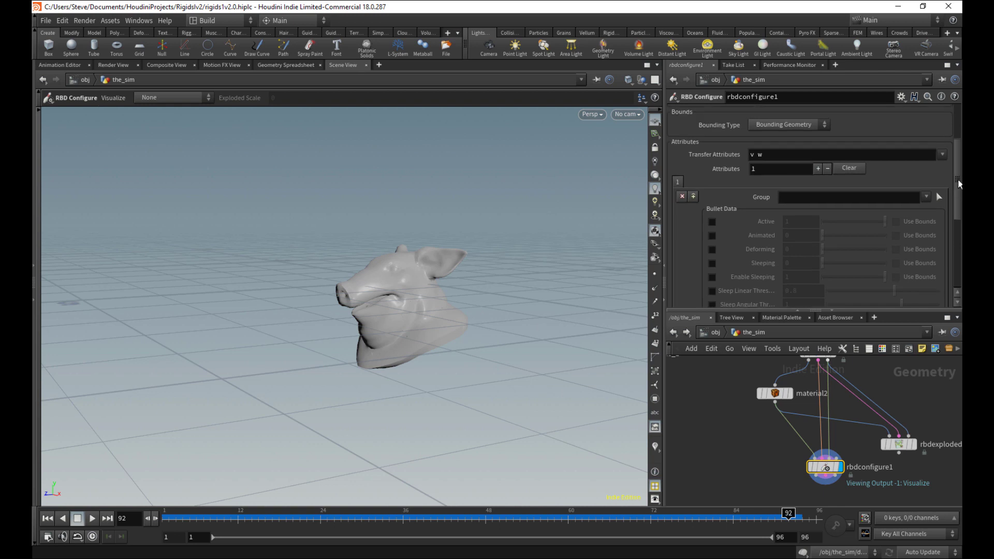
scroll(961, 167, up, 3)
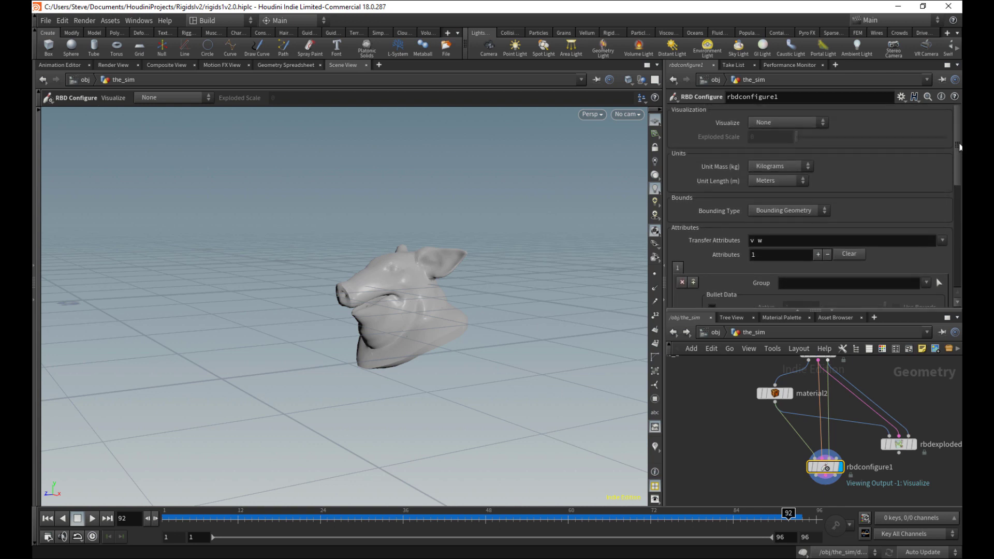
click(755, 238)
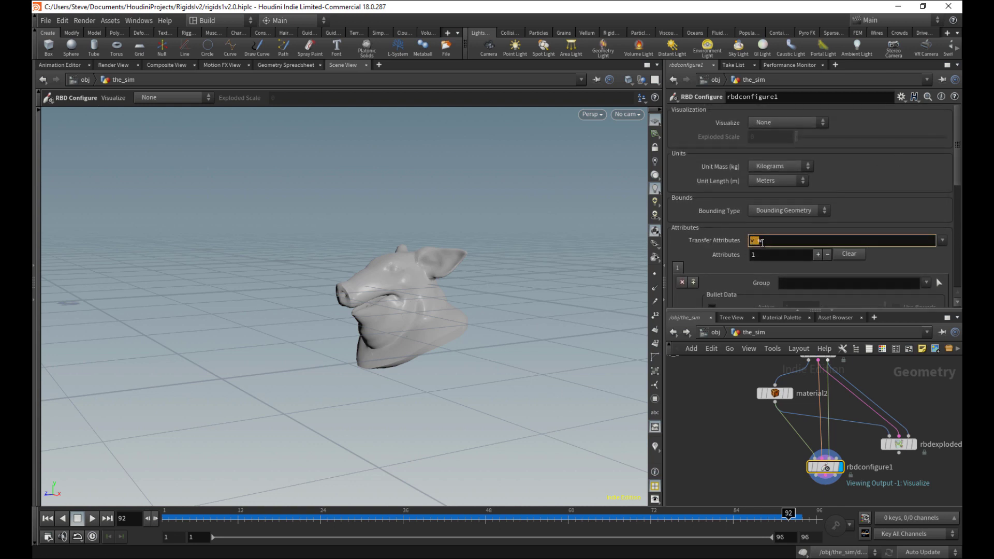
Step: Display rbdmaterialfracture1 for comparison, and return the display to rbdconfigure1
middle_drag(805, 422, 795, 447)
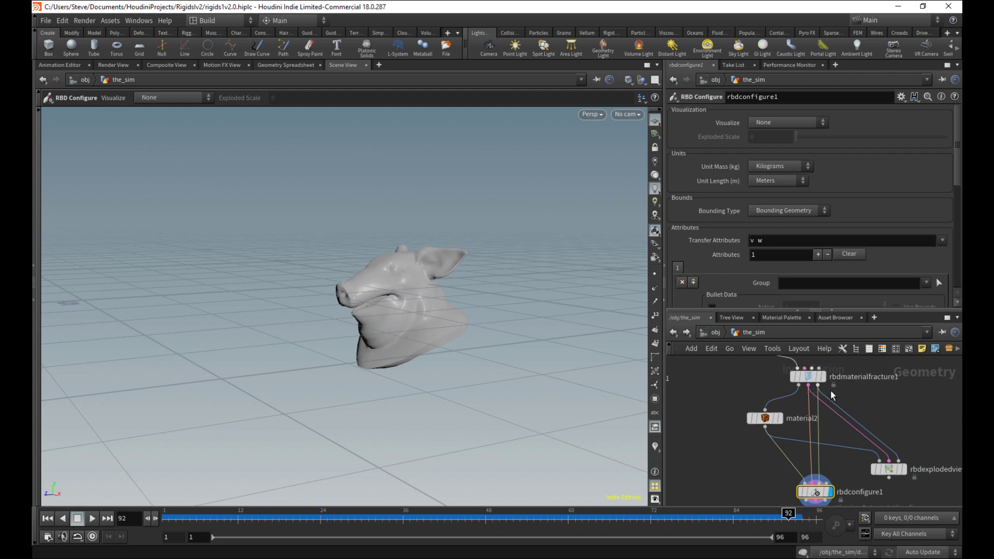
click(823, 377)
middle_drag(750, 482, 751, 456)
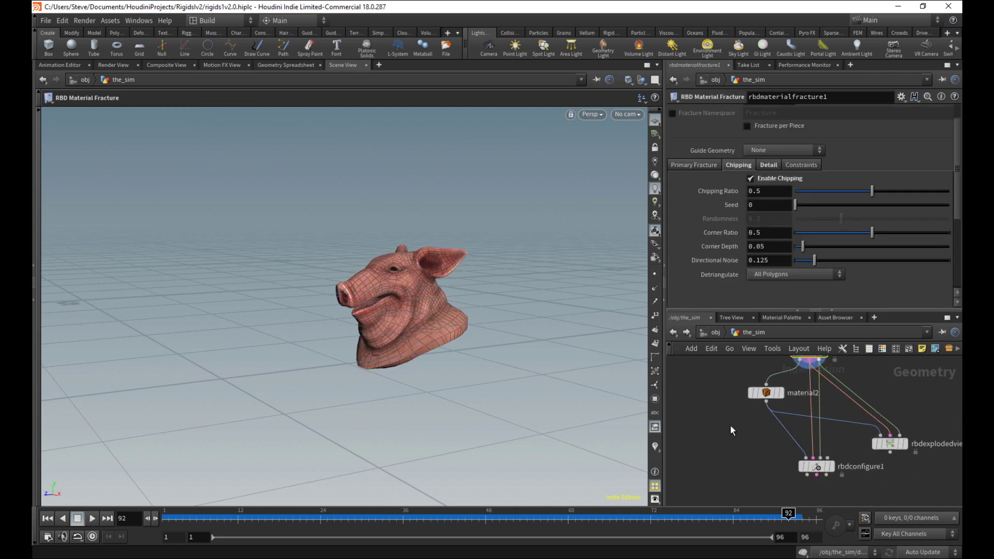
click(828, 464)
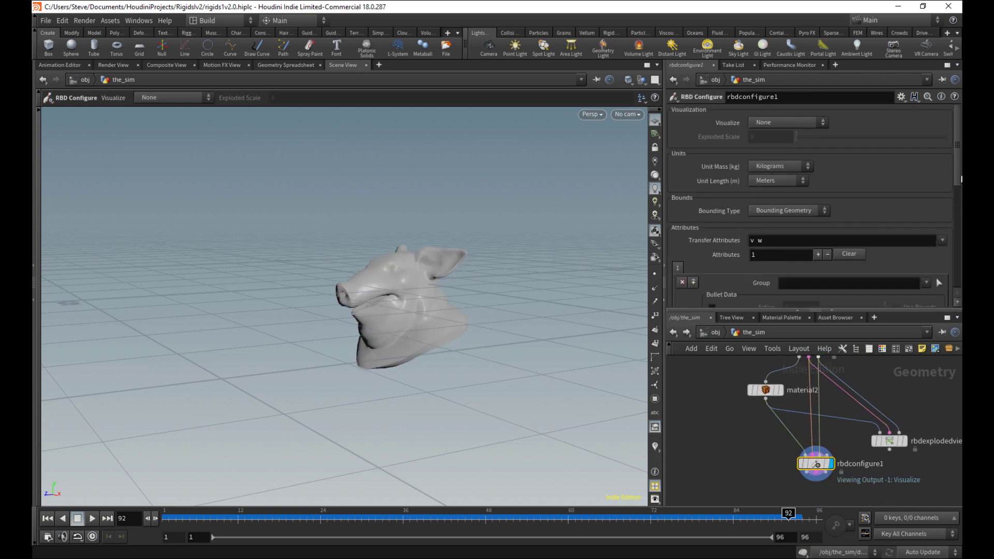
Step: Review the Bullet Data and Physical Attributes settings of rbdconfigure1, including the user bounce option, and save the scene file
drag(956, 173, 932, 219)
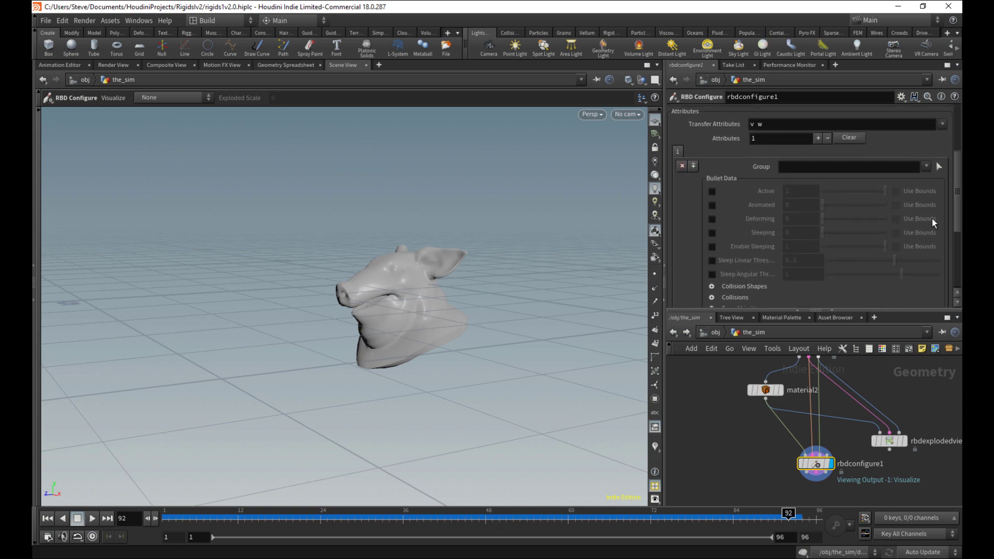
scroll(932, 219, down, 3)
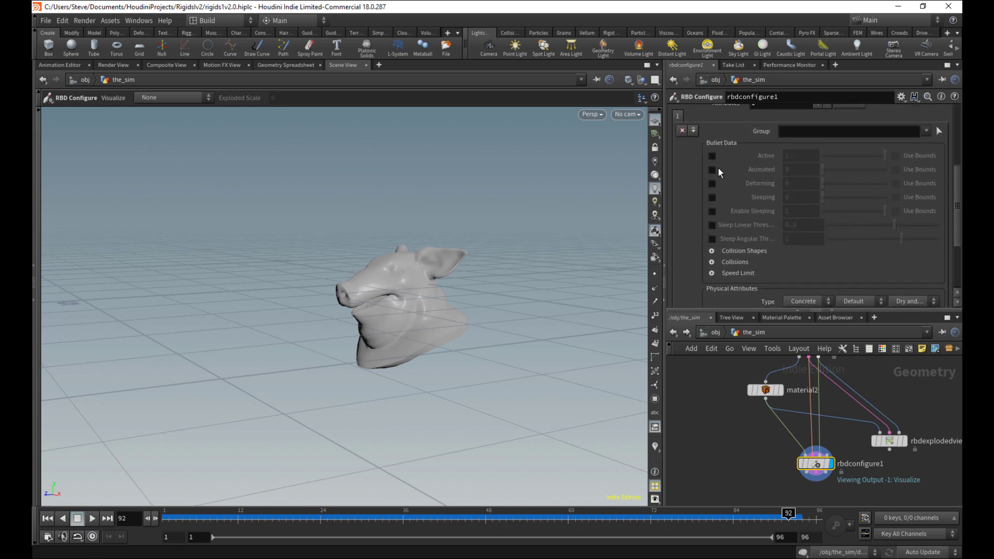
scroll(764, 235, down, 8)
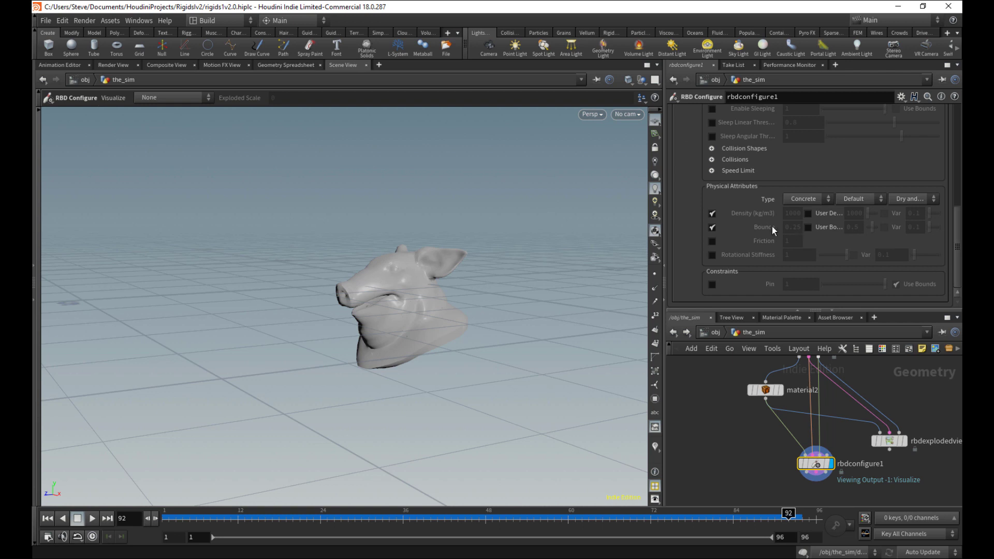
click(809, 227)
click(826, 229)
scroll(943, 248, up, 1)
middle_drag(739, 430, 742, 409)
key(ctrl+s)
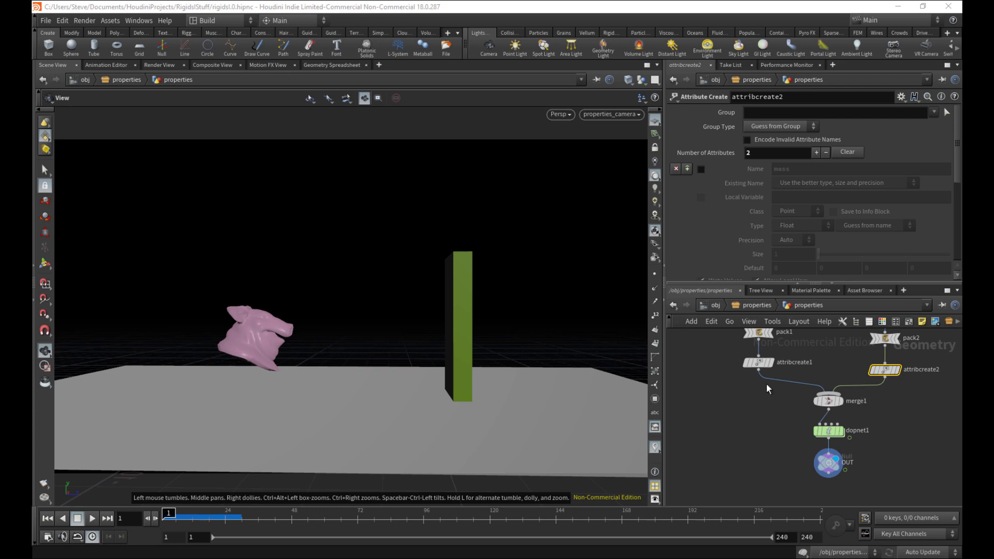
Step: In the rigid-body properties scene, inspect attribcreate1 and the Physical settings of rbdpackedobject1 inside dopnet1, and return to the properties network
drag(734, 355, 773, 389)
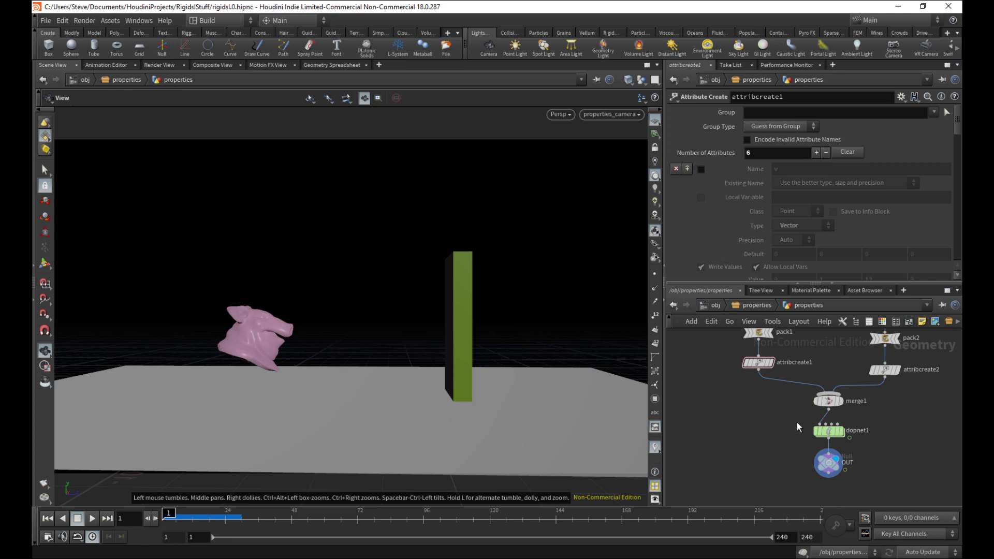
double_click(834, 429)
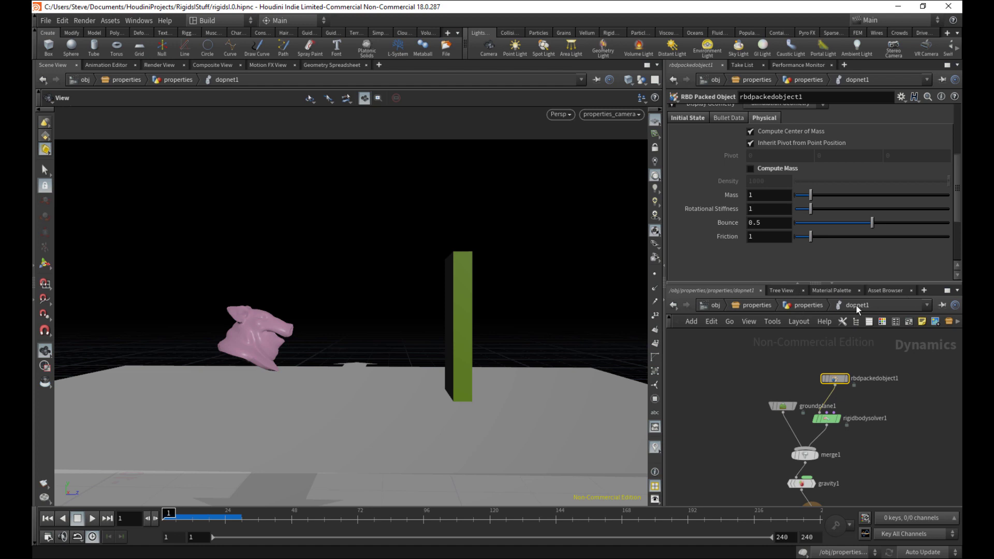
click(808, 306)
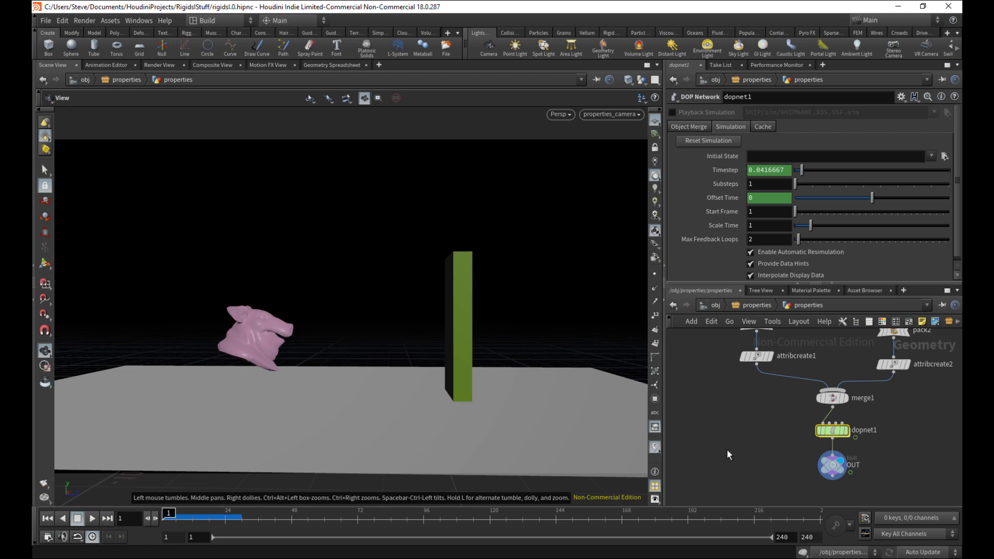
Step: Examine the pig head and box node chains and their geometry, restoring the view through properties_camera
middle_drag(740, 386, 731, 432)
middle_drag(703, 365, 696, 418)
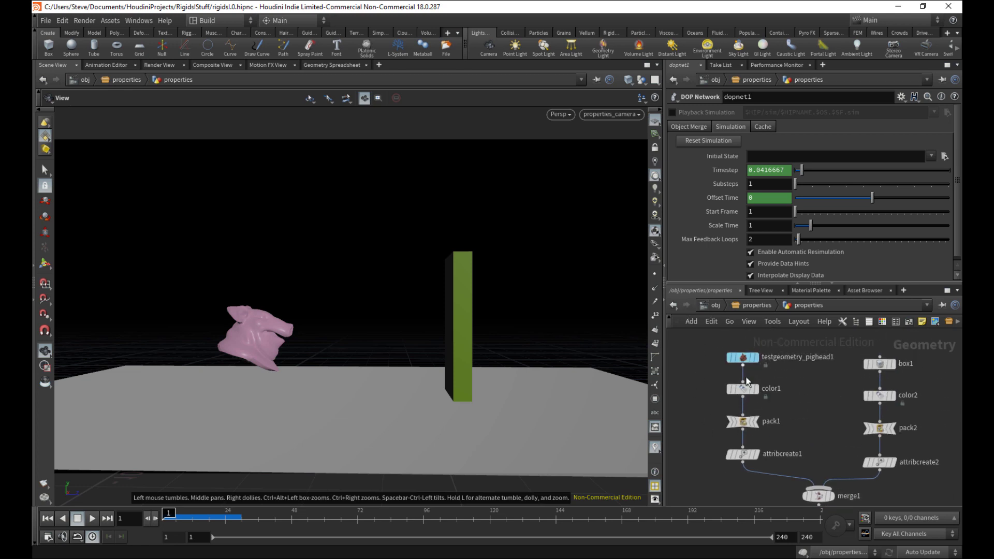
middle_drag(713, 486, 716, 468)
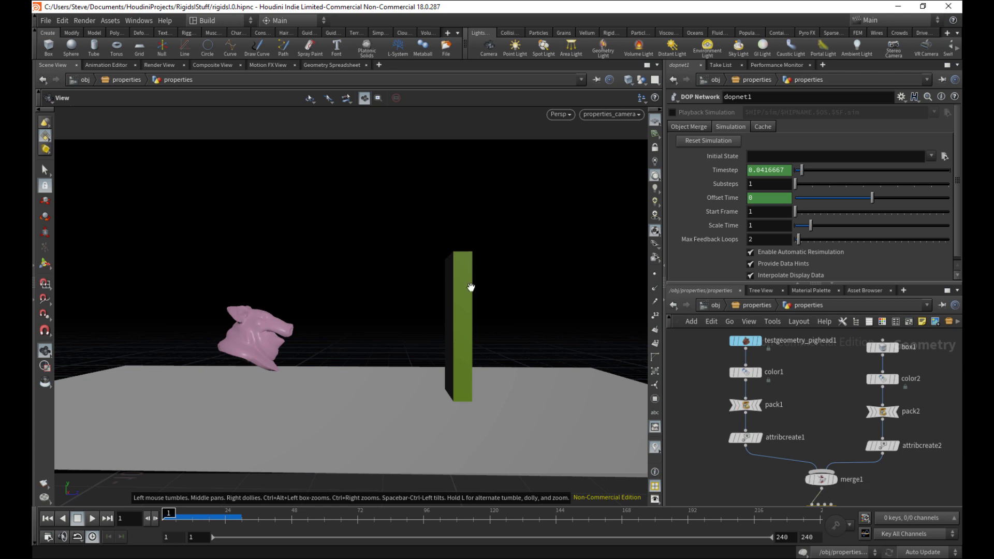
drag(441, 292, 417, 317)
click(628, 115)
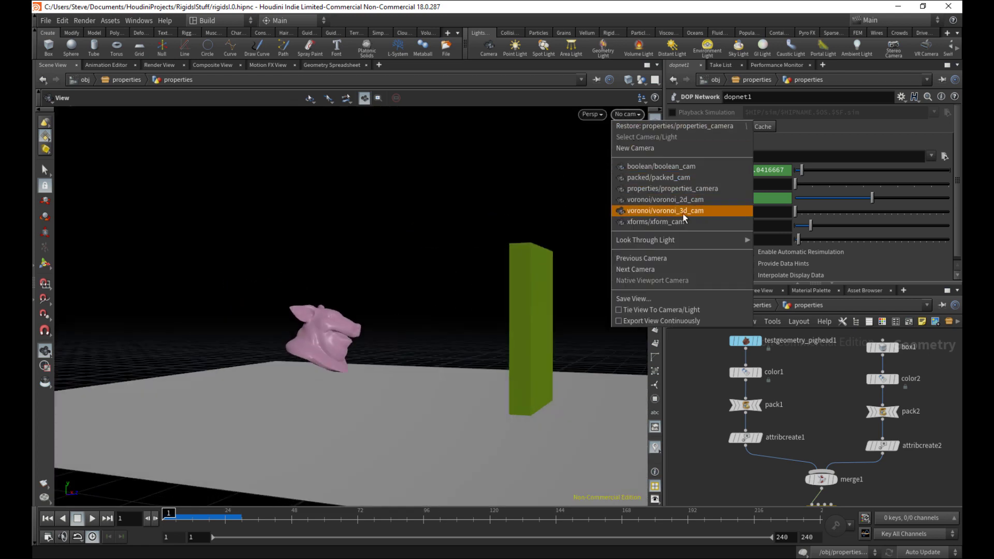
click(684, 190)
Step: Play the simulation of the falling pig head and return to frame 1
middle_drag(790, 419, 795, 392)
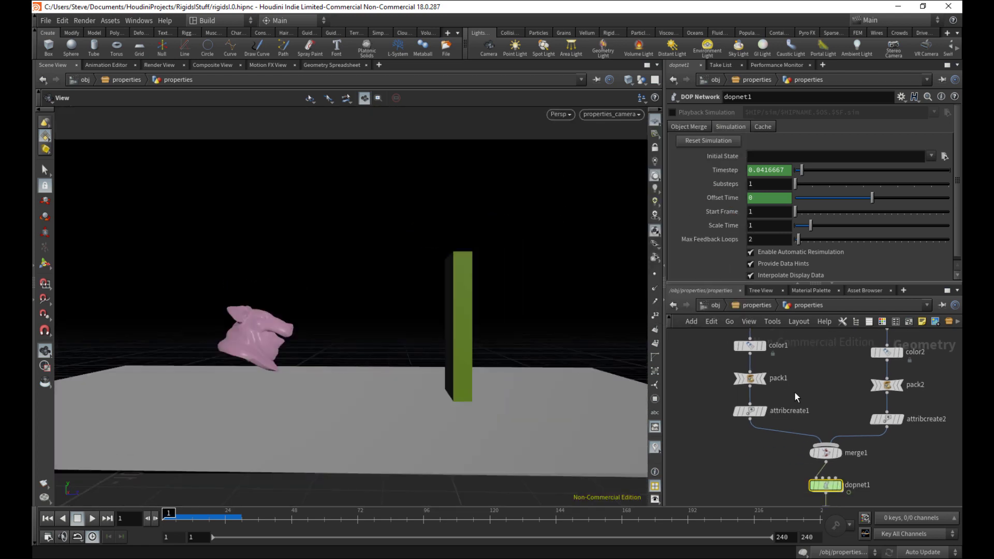
click(92, 518)
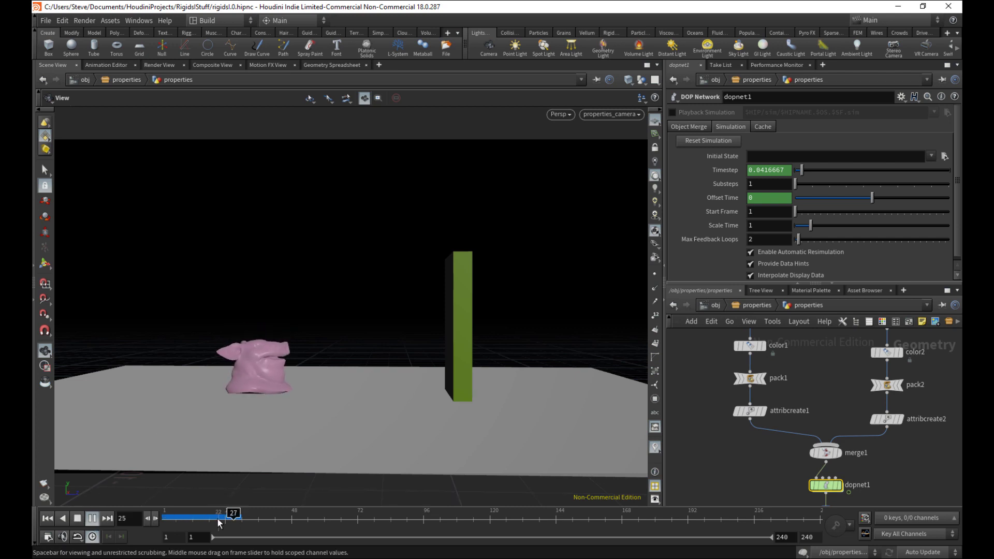
drag(218, 519, 165, 518)
Step: Enable the velocity attribute v in attribcreate1 and play the simulation
click(749, 411)
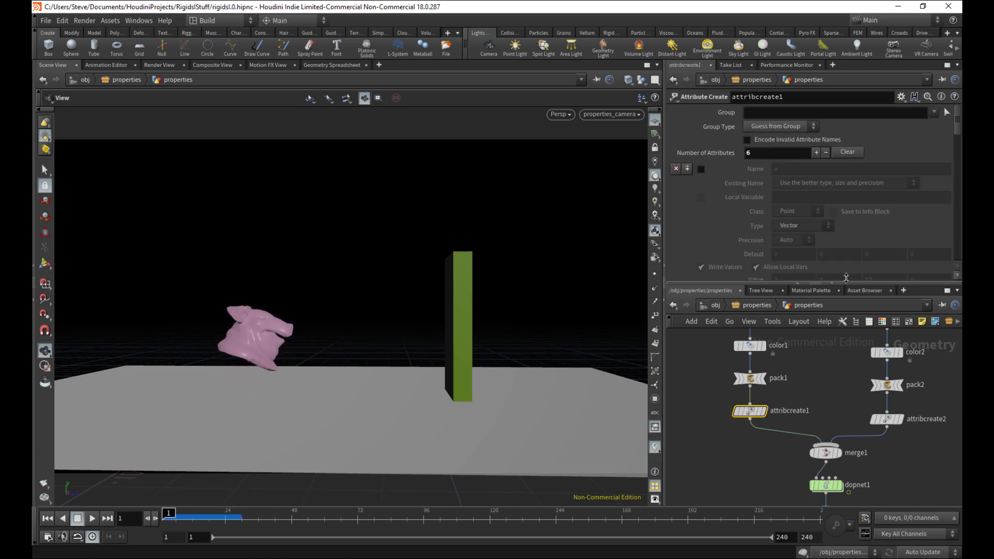
click(701, 170)
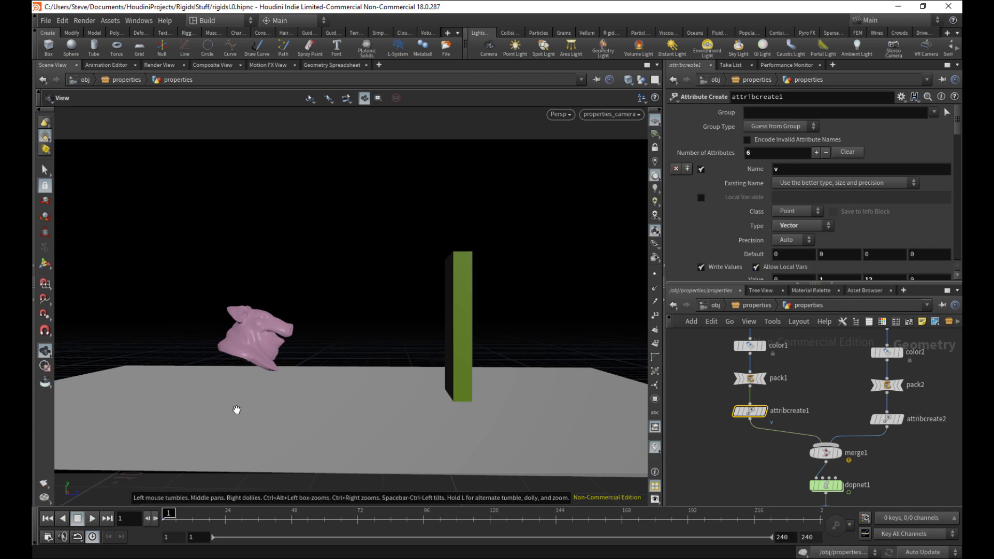
click(92, 519)
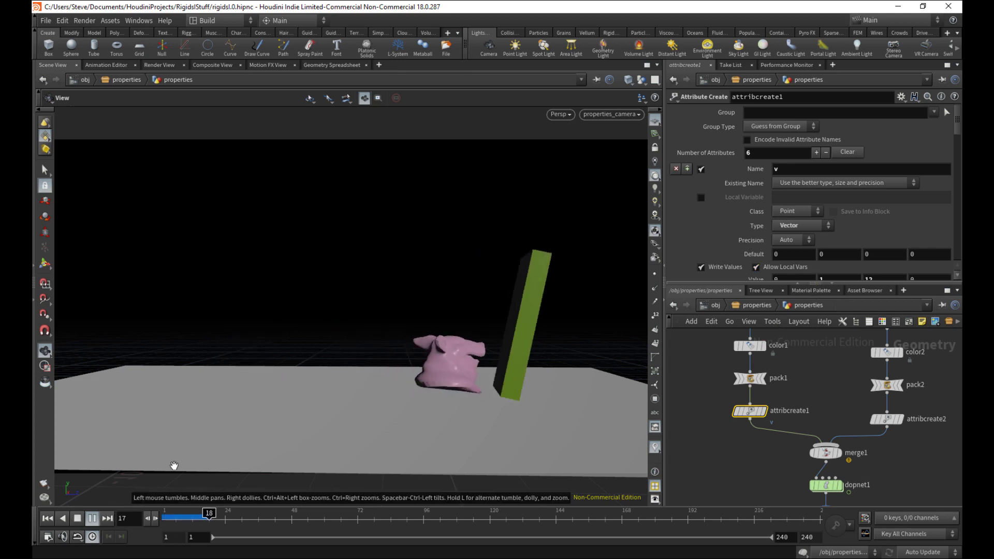
Step: Return to frame 1, examine attribcreate1's v attribute value against the pig head's direction, and restore the view through properties_camera
drag(218, 517, 162, 517)
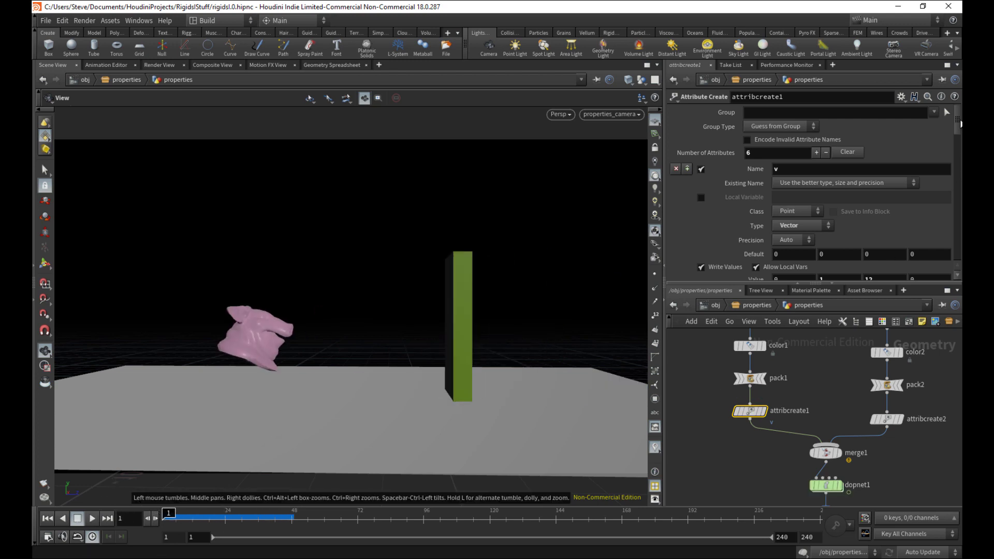
scroll(956, 129, down, 2)
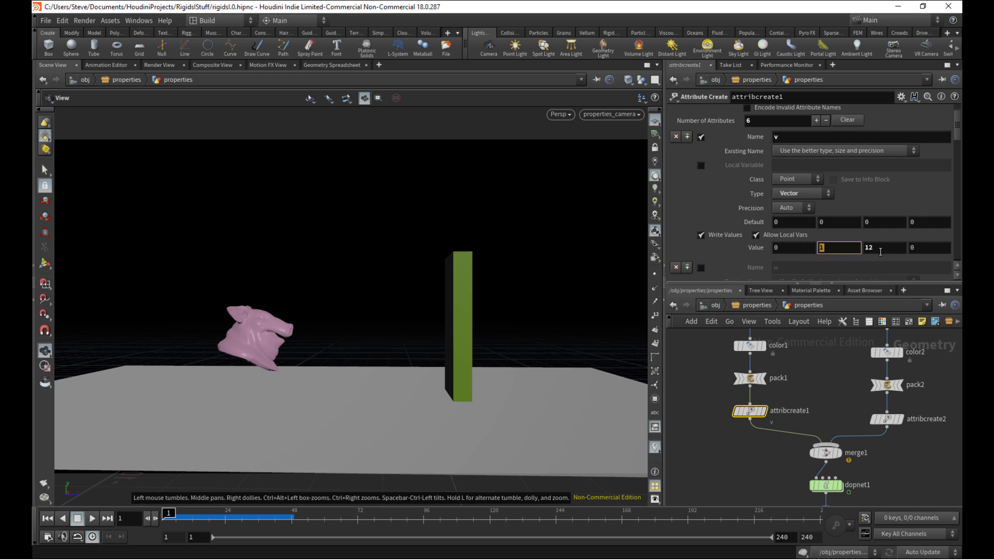
click(880, 249)
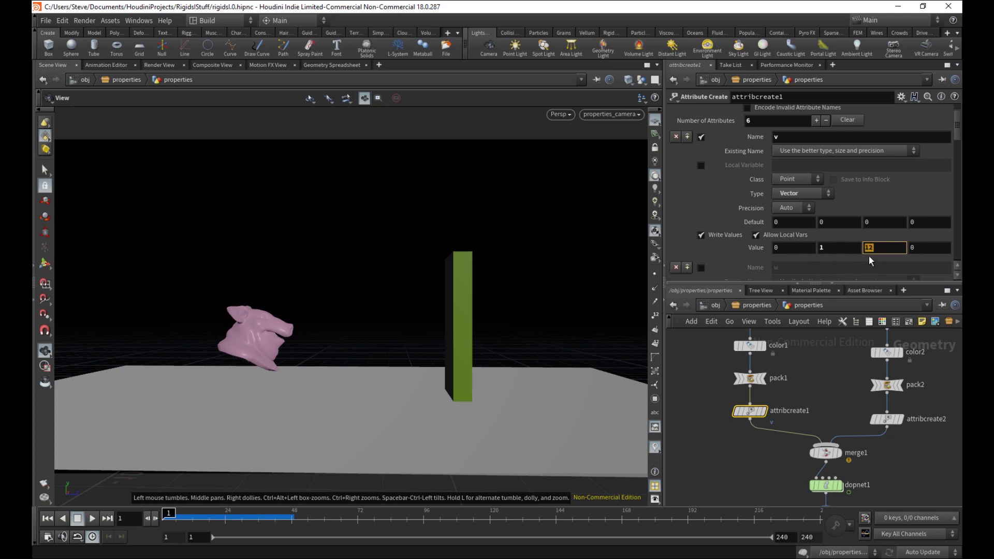
click(877, 252)
click(880, 250)
drag(142, 428, 151, 400)
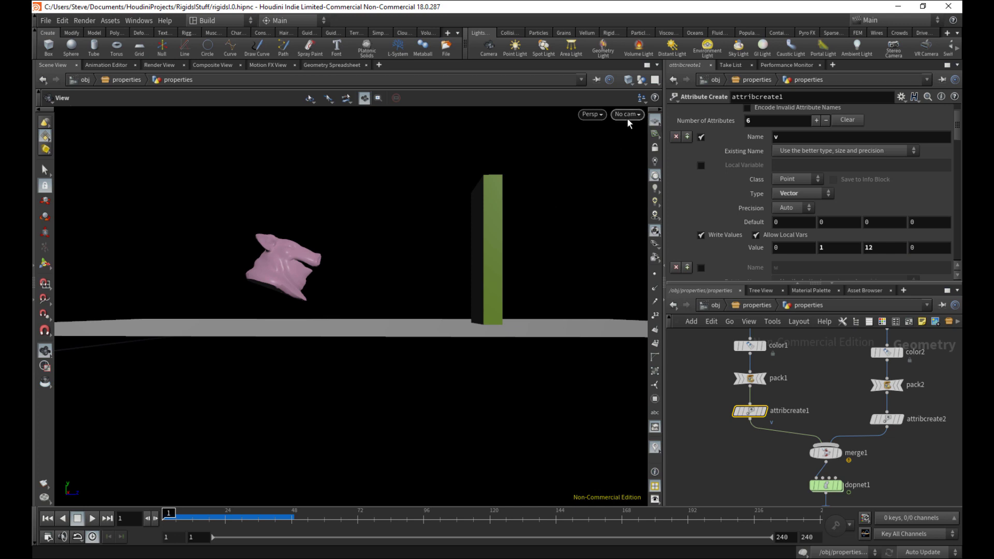
click(627, 114)
click(698, 190)
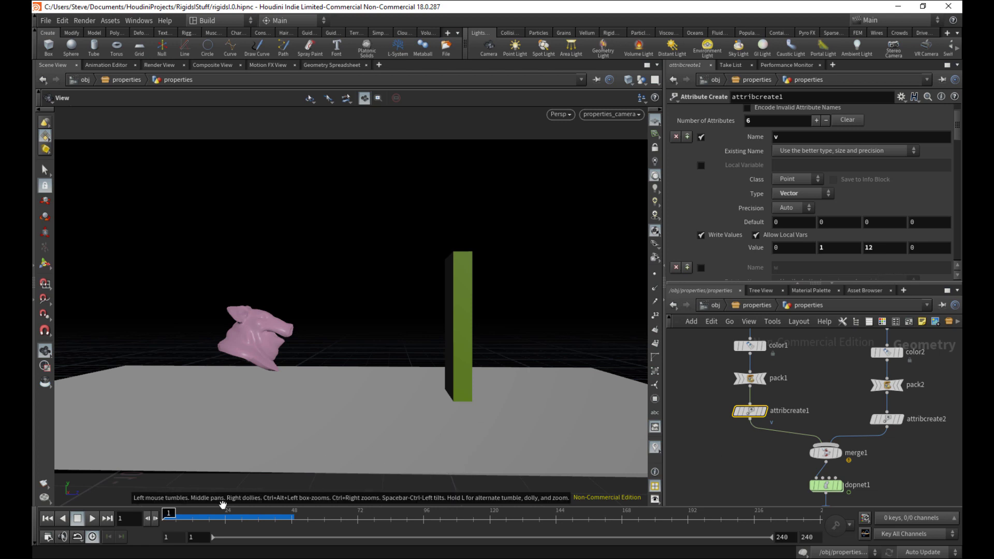
mouse_move(184, 516)
mouse_down()
mouse_move(216, 515)
mouse_move(165, 513)
mouse_up()
Step: Enable the angular velocity attribute w in attribcreate1, play the simulation and return to frame 1
scroll(916, 166, down, 1)
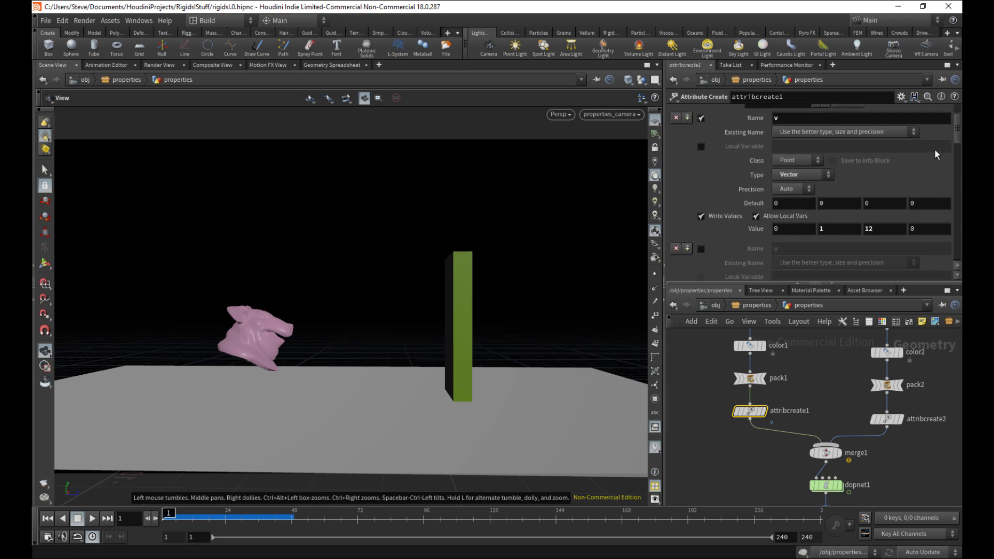
scroll(953, 154, down, 5)
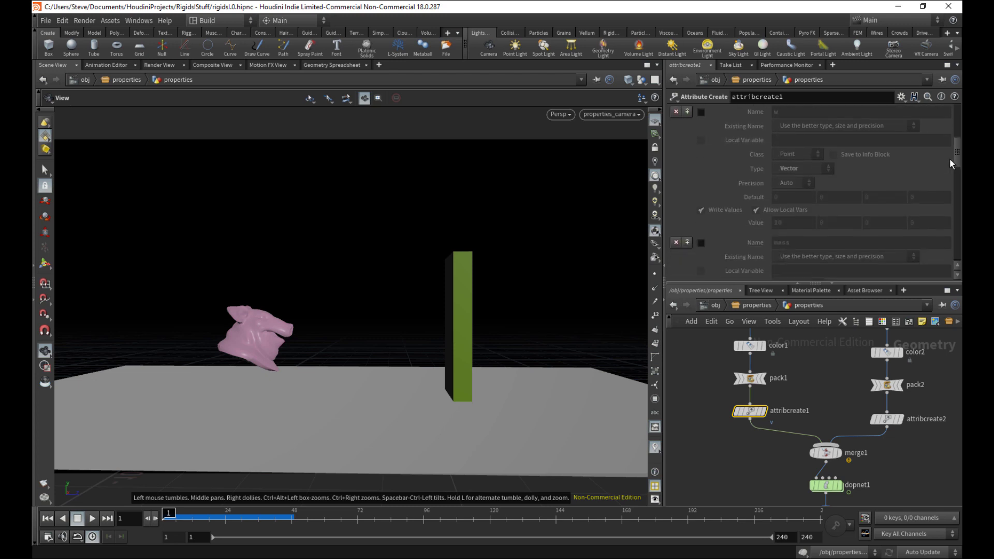
scroll(953, 154, up, 2)
click(701, 191)
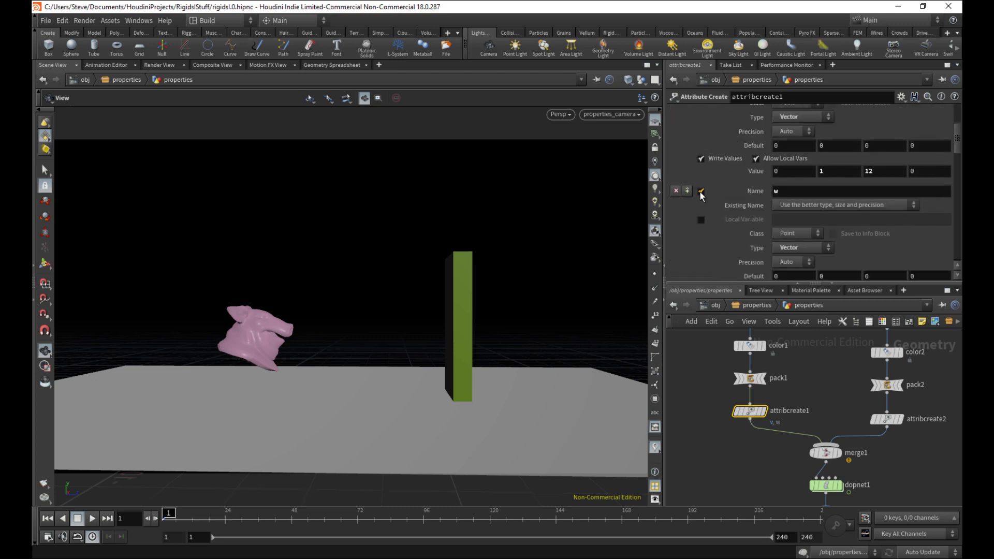
scroll(958, 145, down, 1)
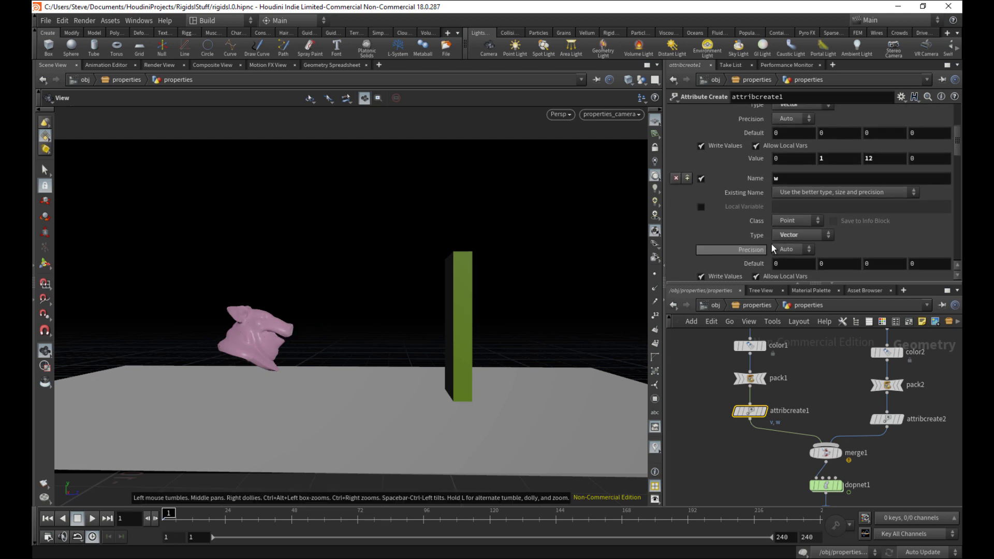
scroll(956, 154, down, 2)
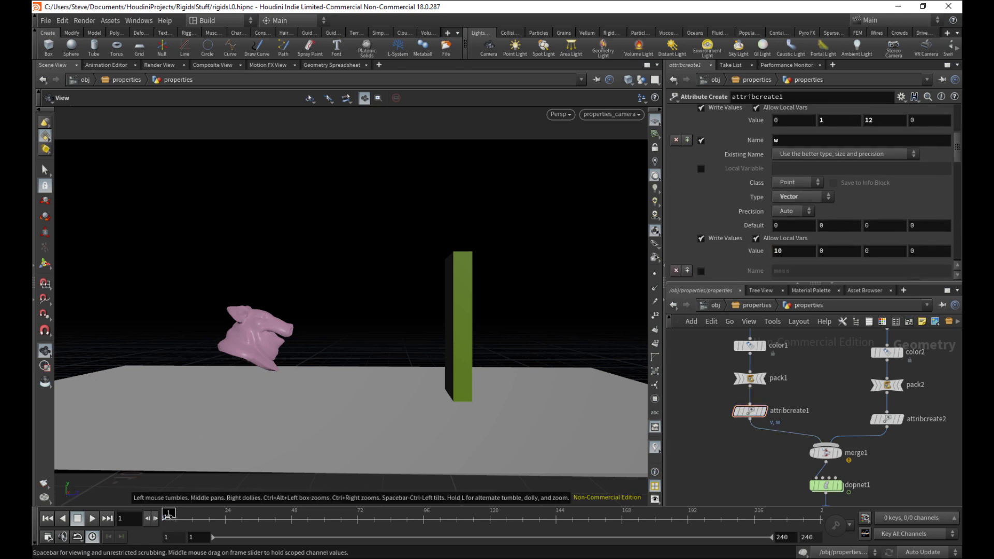
mouse_move(169, 514)
mouse_down()
mouse_move(194, 512)
mouse_move(151, 508)
mouse_up()
click(92, 519)
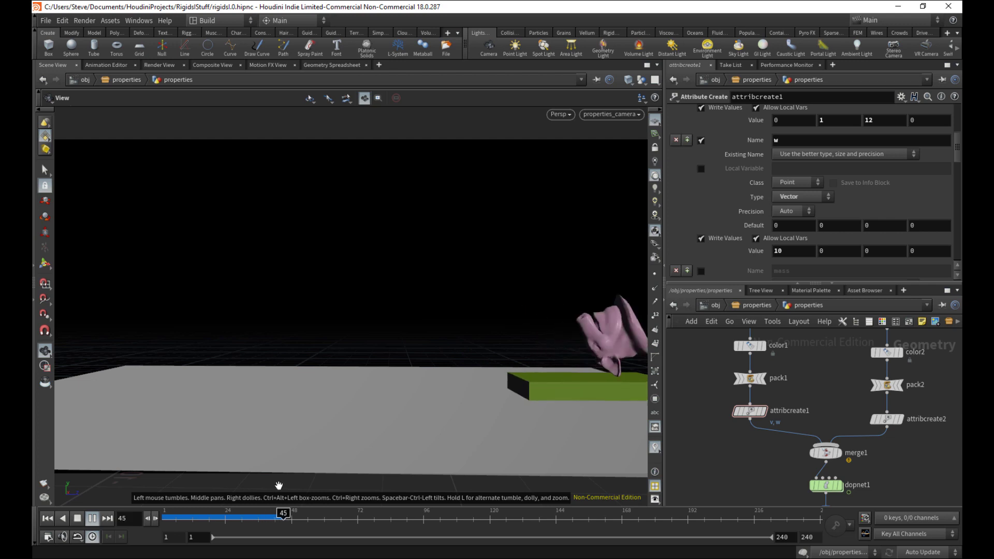
drag(275, 514, 140, 496)
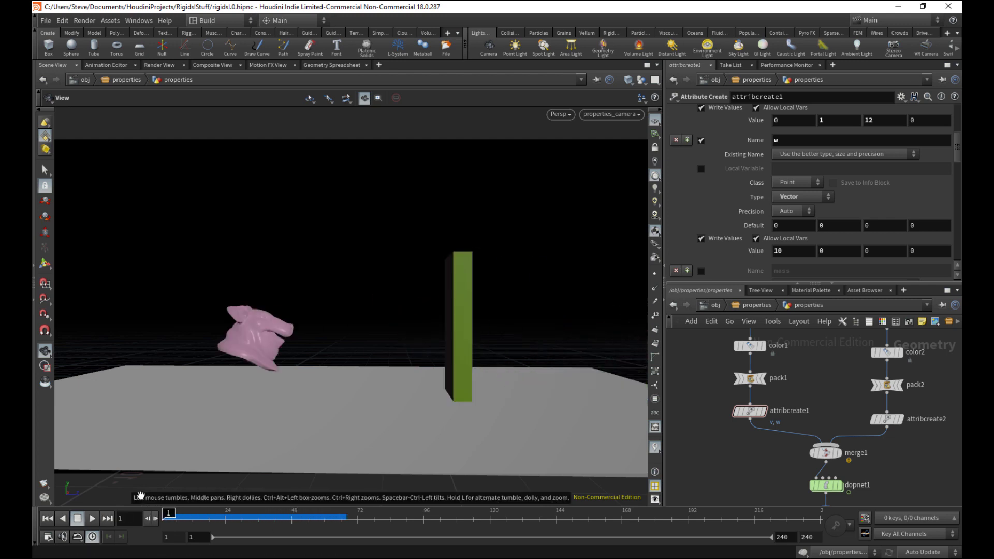
Step: Disable the v attribute in attribcreate1 to play the simulation with w alone, and re-enable v at frame 1
scroll(958, 162, up, 5)
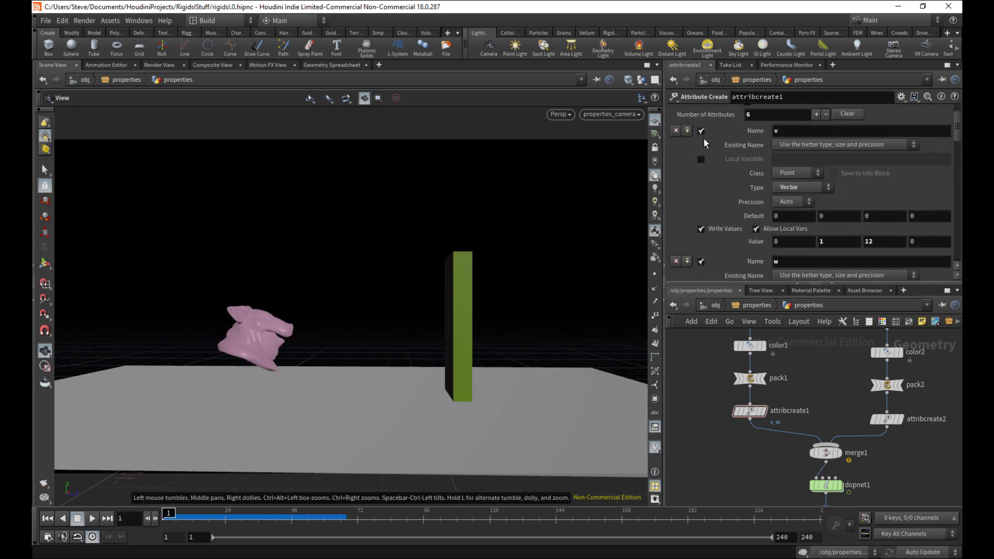
click(701, 131)
key(Up)
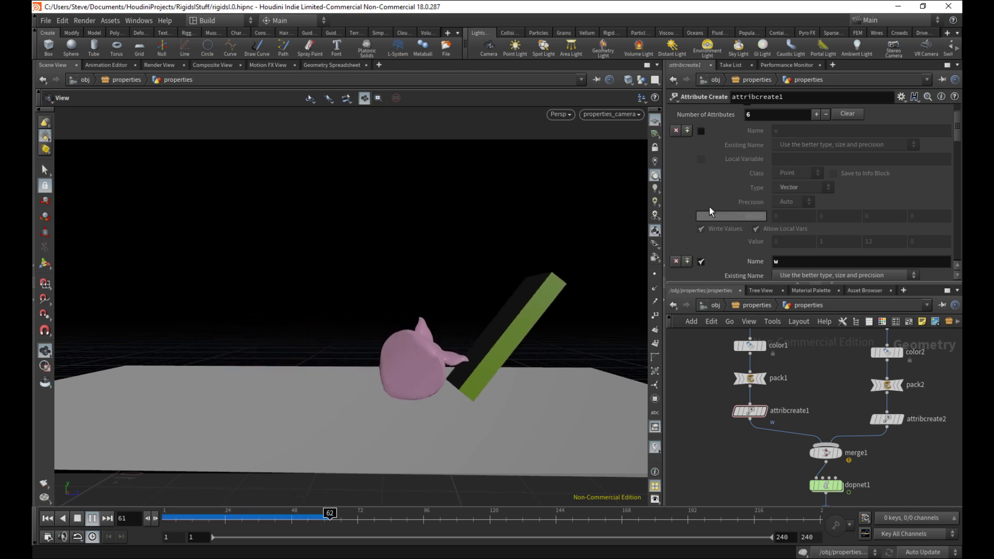
click(701, 131)
key(ctrl+Up)
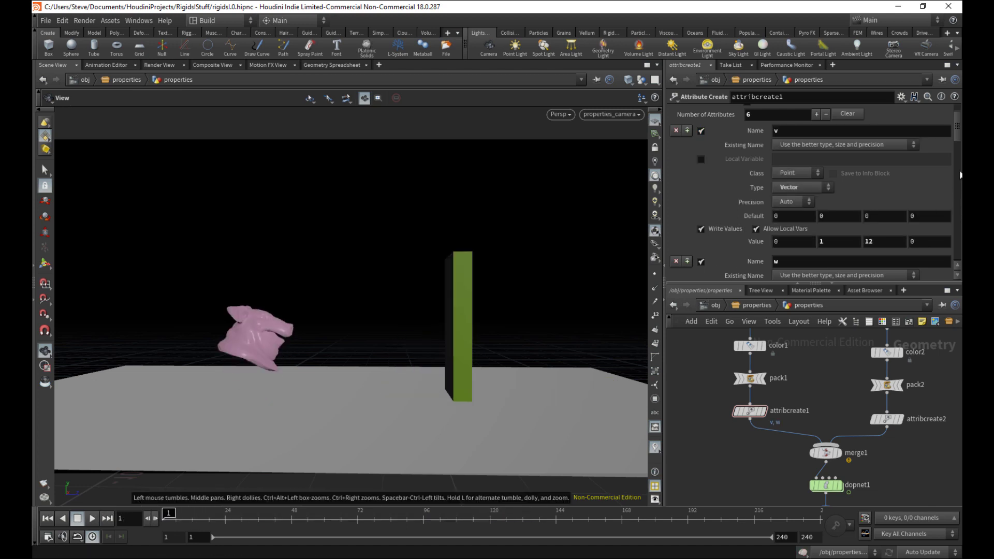
Step: Enable the mass attribute in attribcreate1 and in attribcreate2, keeping attribcreate2's mass value at 1000
drag(956, 128, 943, 171)
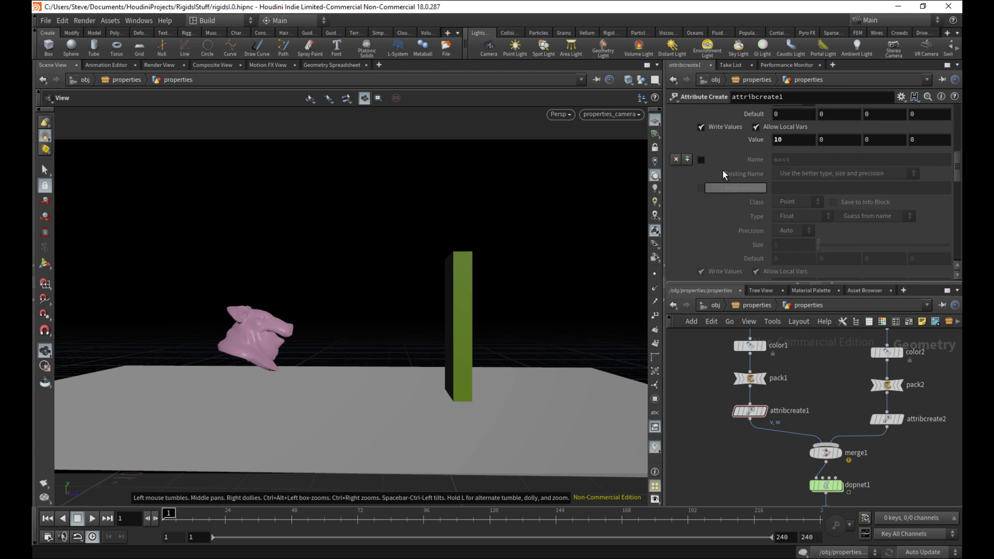
click(699, 161)
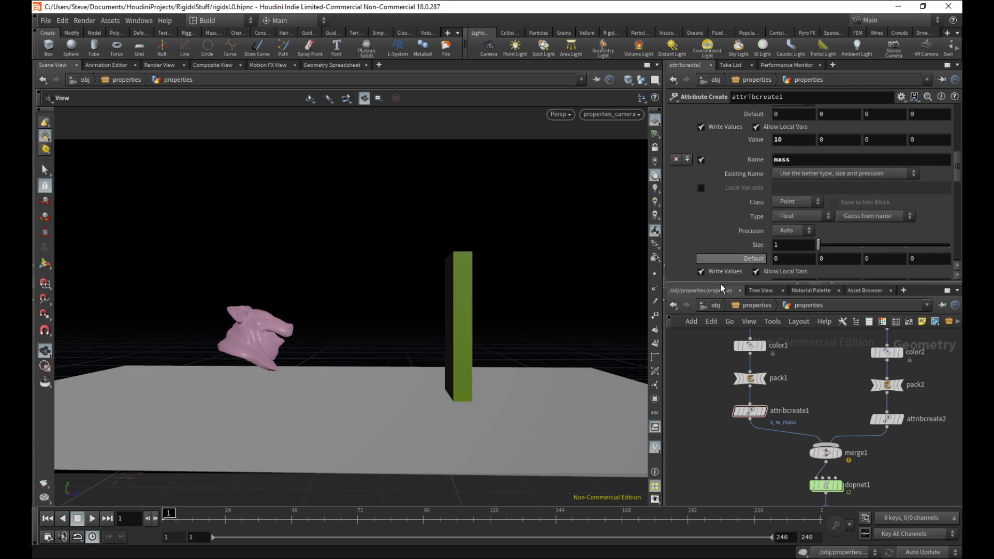
middle_drag(867, 421, 814, 415)
click(832, 414)
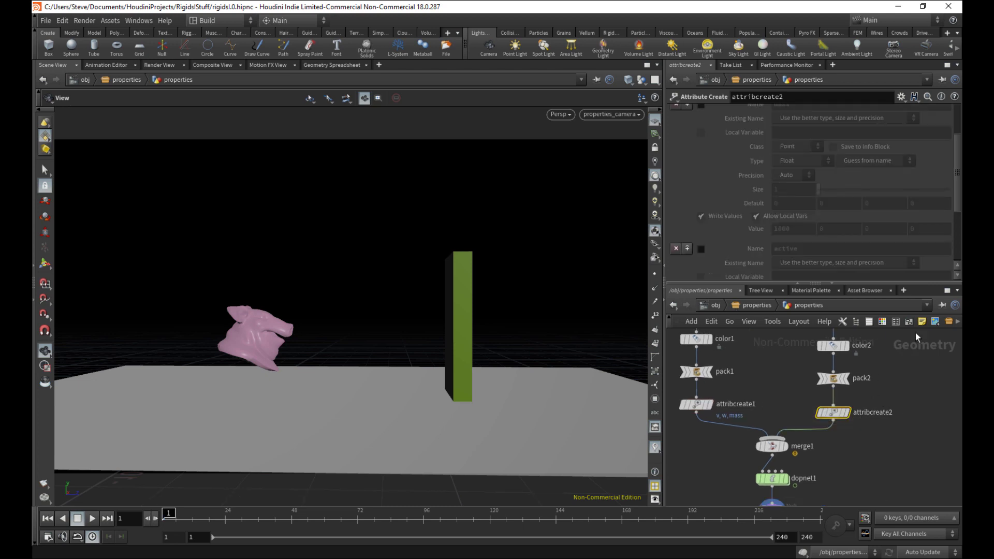
drag(956, 171, 956, 139)
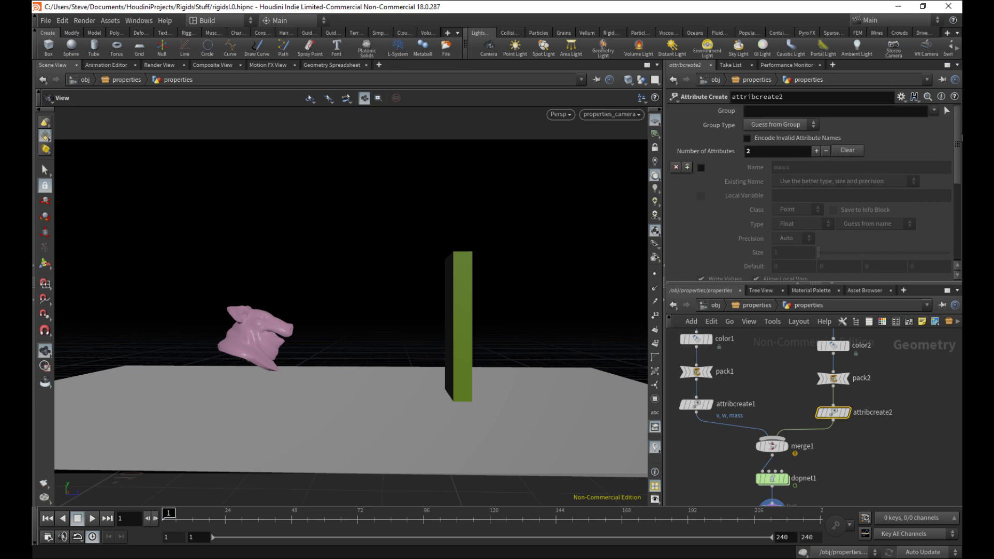
click(701, 170)
scroll(937, 201, down, 3)
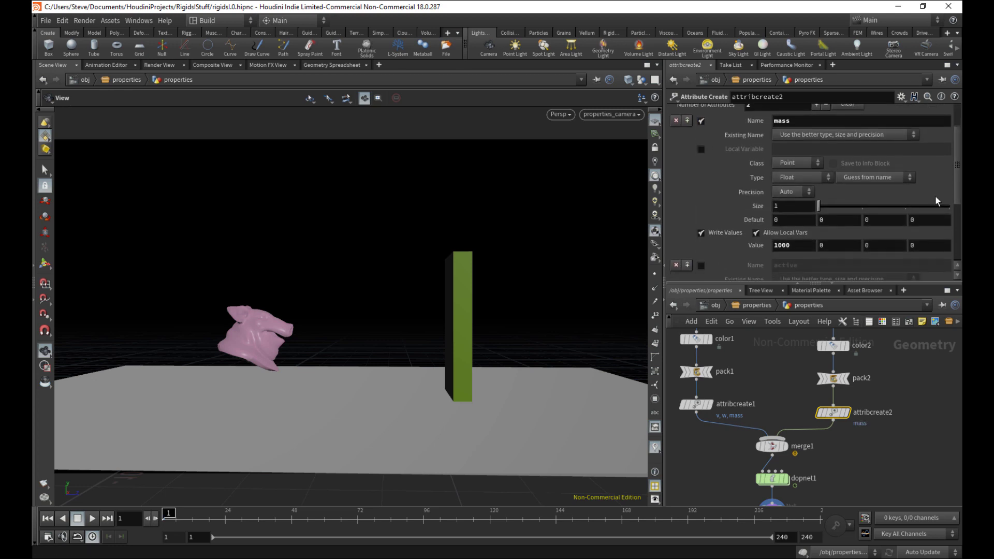
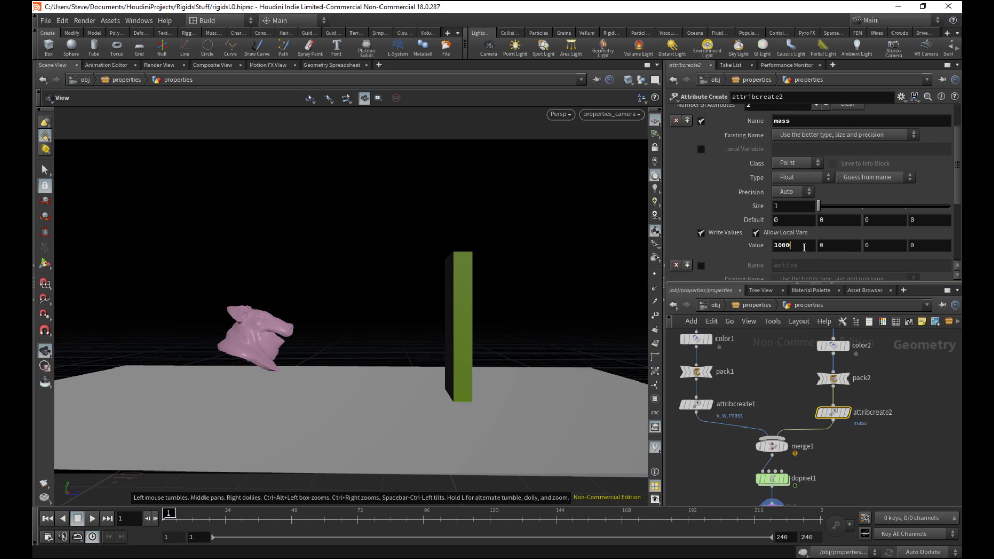
key(Return)
click(775, 400)
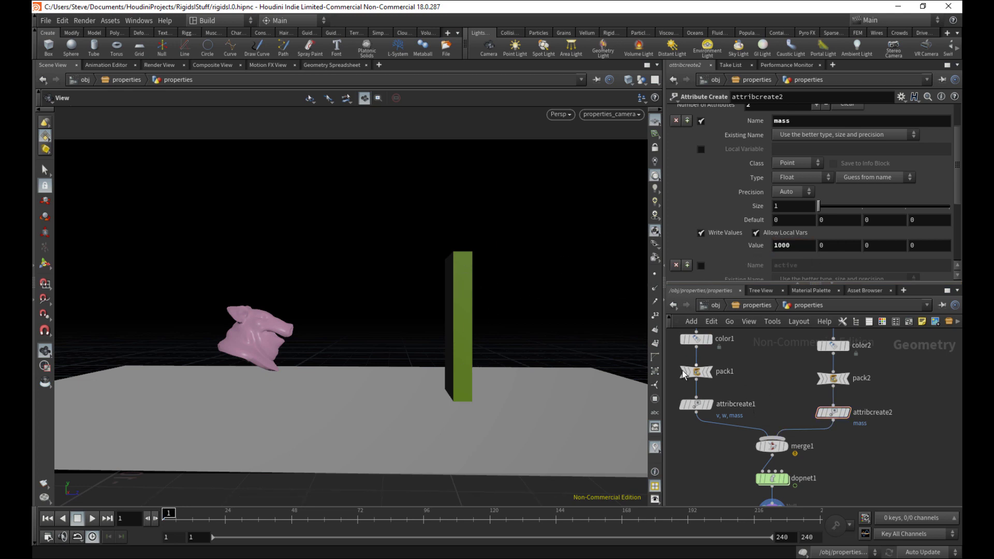
Step: Set the mass value in attribcreate1 to 1, play the simulation, and scrub through the impact back to frame 1
click(697, 405)
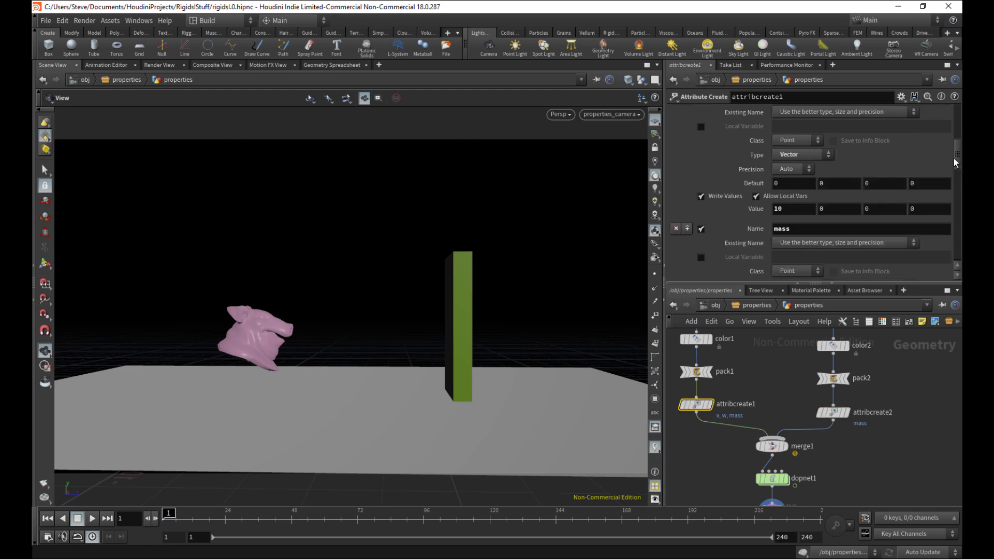
mouse_move(954, 158)
mouse_down()
mouse_move(950, 183)
mouse_move(960, 178)
mouse_move(960, 143)
mouse_move(958, 175)
mouse_up()
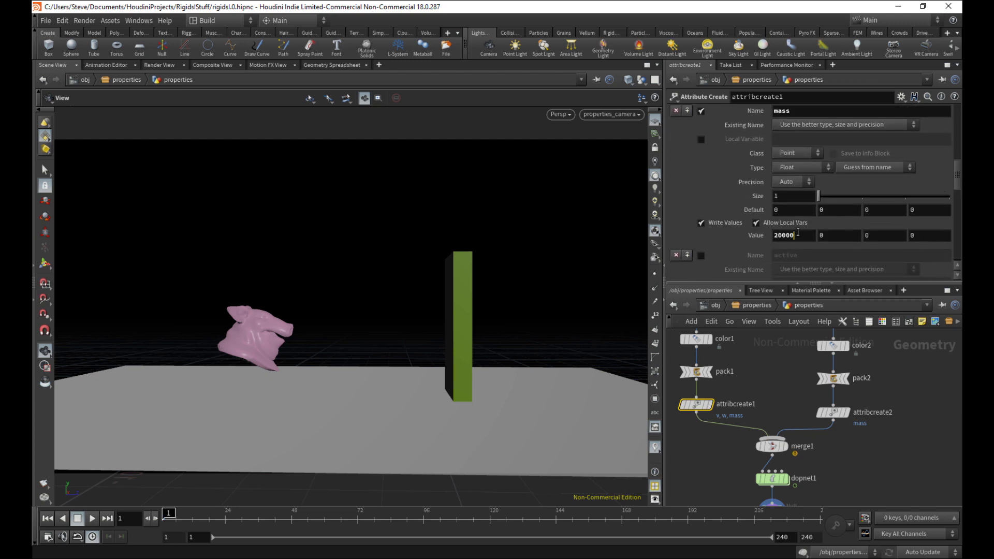
drag(799, 233, 731, 225)
text(1)
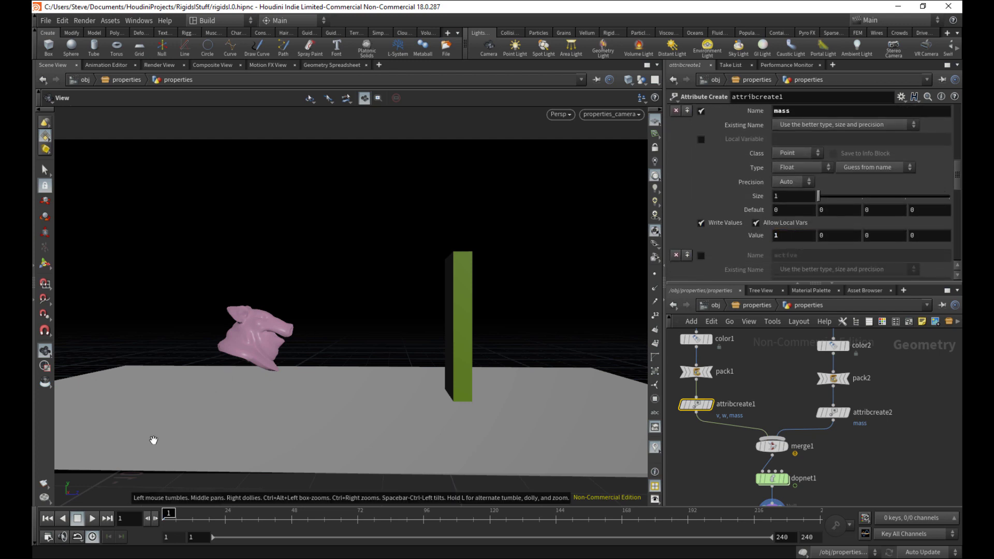
click(96, 518)
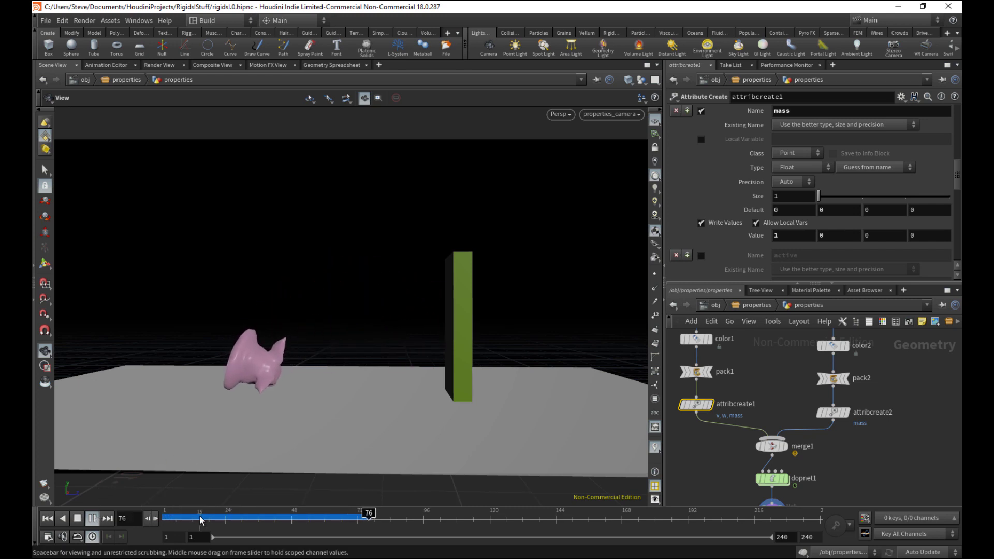
drag(204, 520, 187, 519)
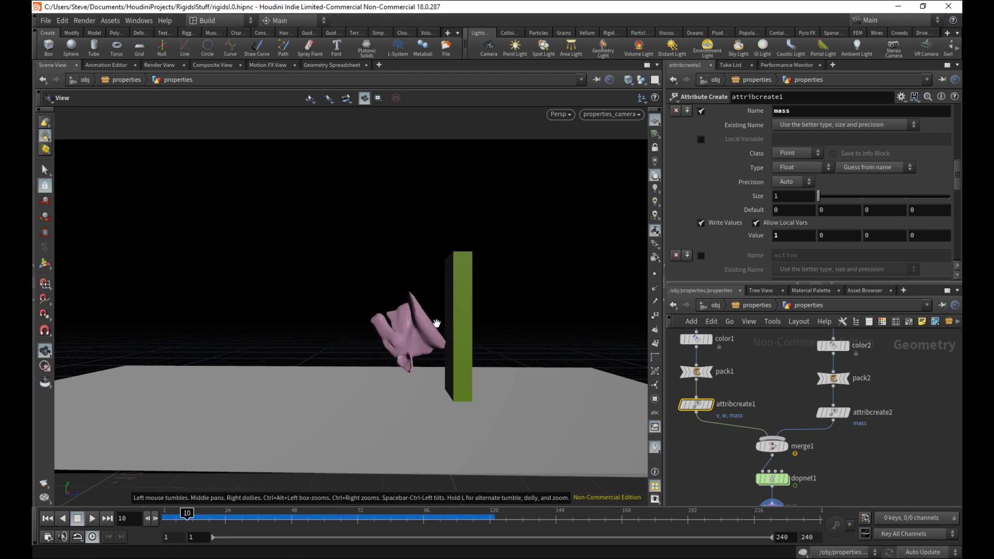
drag(189, 513, 163, 512)
Step: Set the pig head's mass to 10, play the simulation and return to frame 1
click(797, 237)
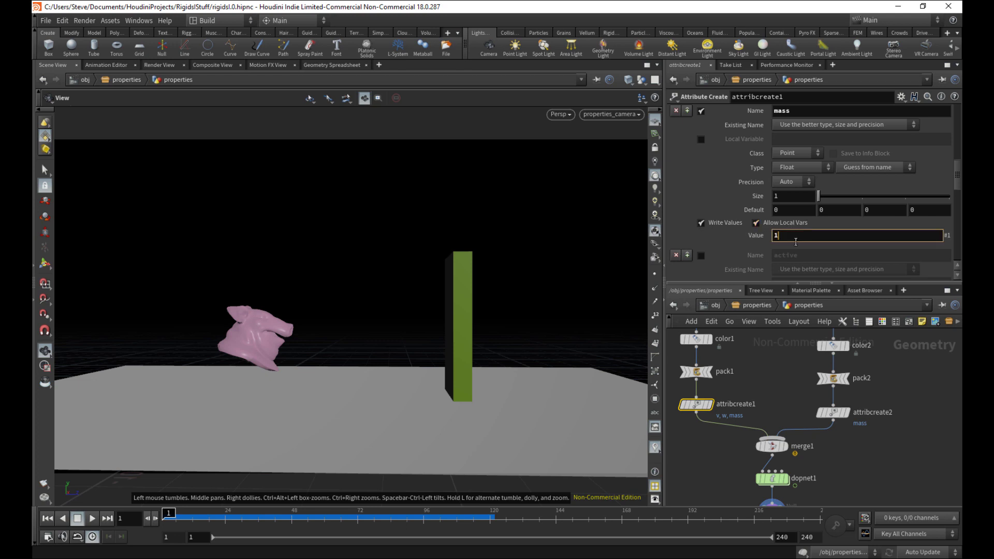
text(0)
key(Return)
click(93, 518)
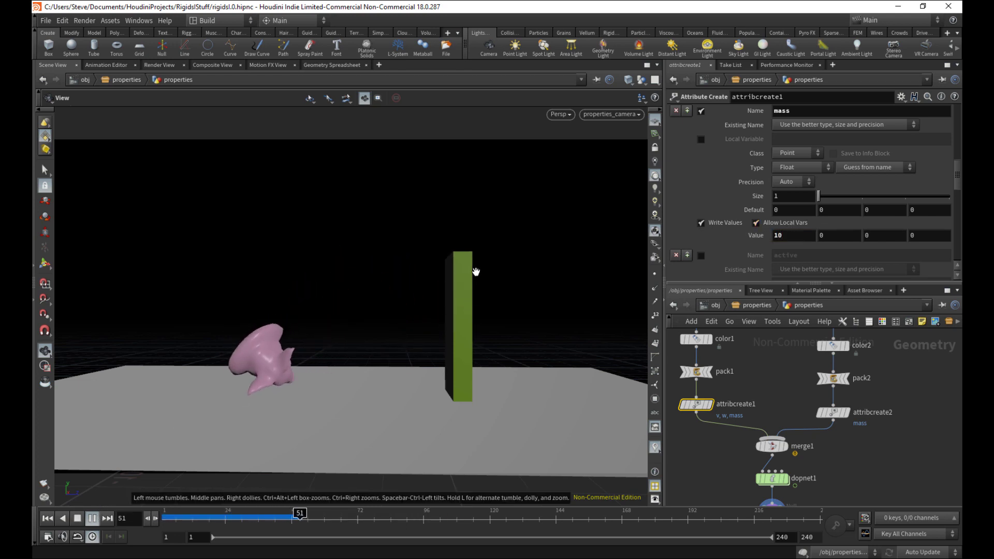
mouse_move(171, 512)
mouse_down()
mouse_move(215, 510)
mouse_move(168, 513)
mouse_up()
Step: Set the pig head's mass to 100, replay the simulation from frame 1, and scrub back through the collision with the box
click(756, 222)
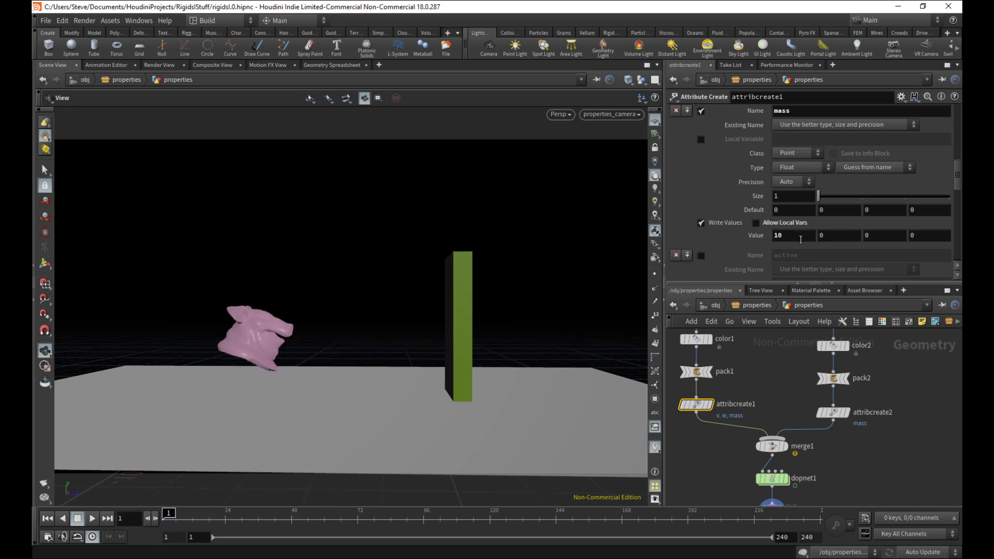
click(795, 225)
click(795, 235)
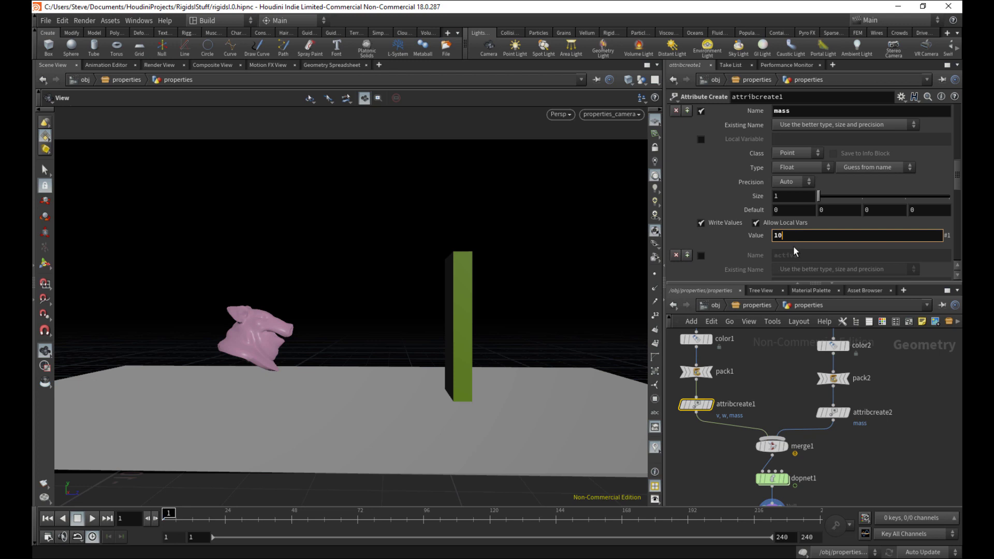
text(0)
key(Return)
click(92, 518)
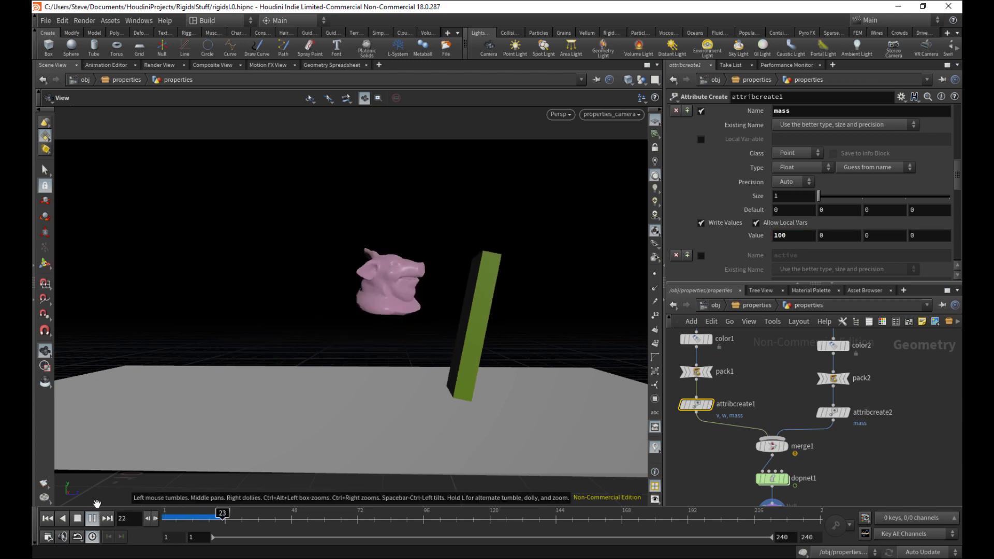
drag(218, 517, 105, 495)
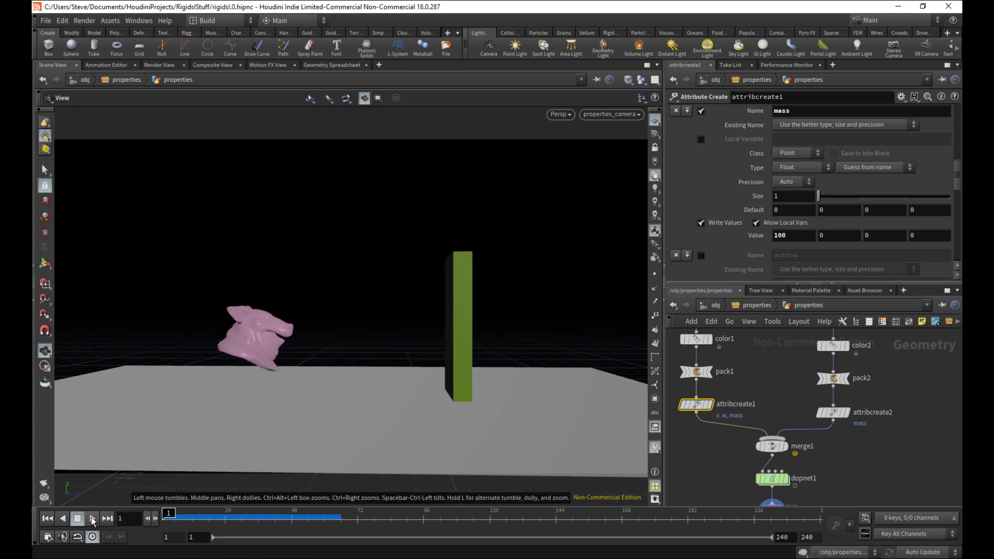
click(92, 518)
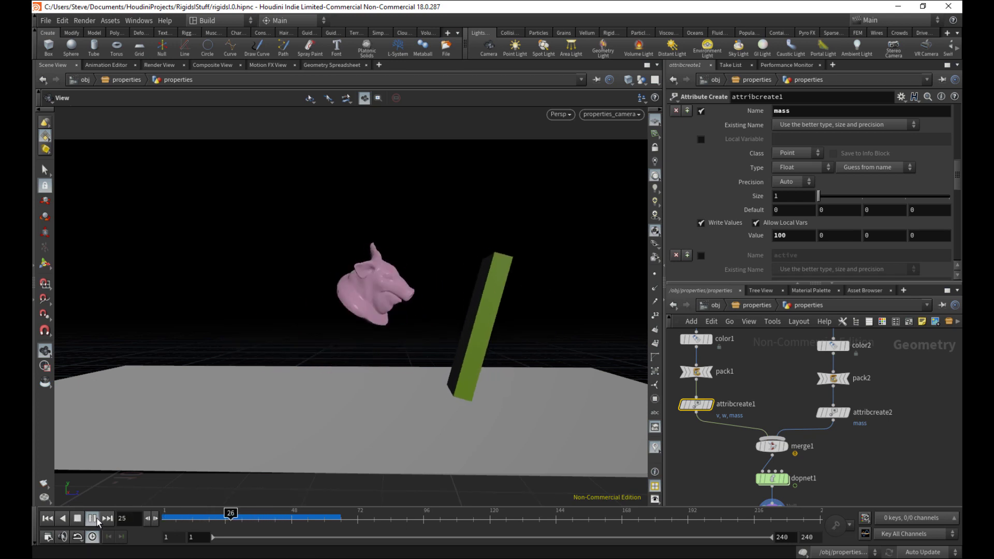
drag(194, 515, 173, 515)
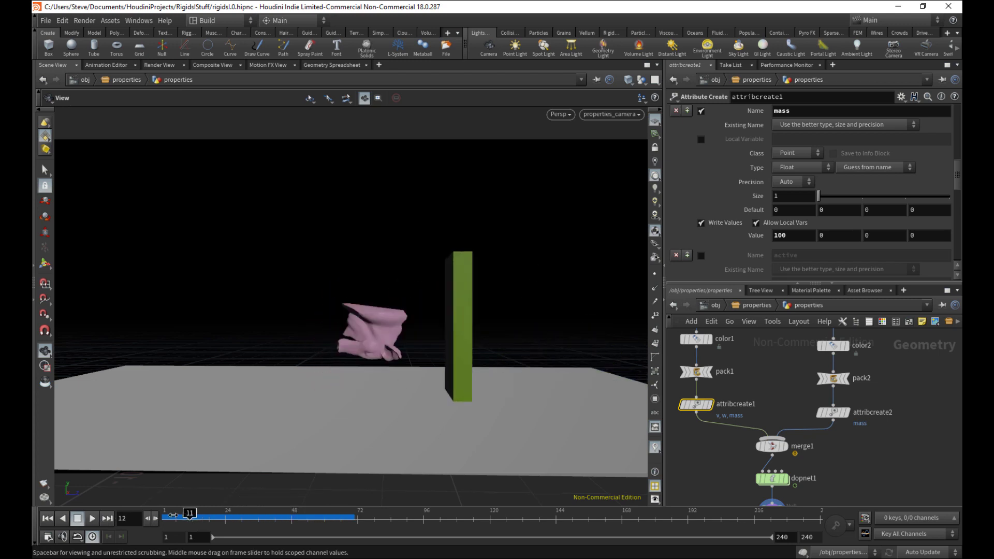
Step: Replay the simulation twice with the current pig head mass, returning to frame 1 after each run
click(91, 518)
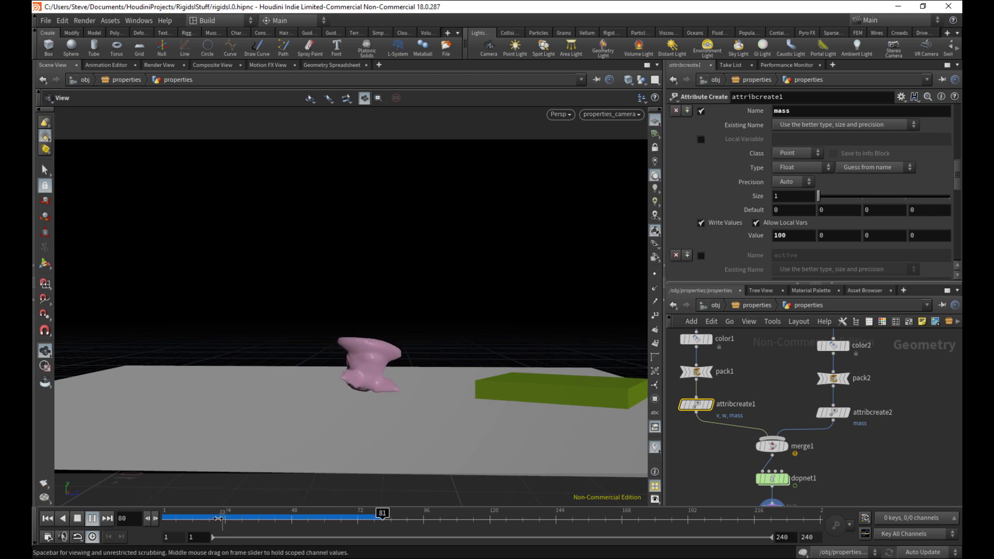
drag(218, 519, 150, 516)
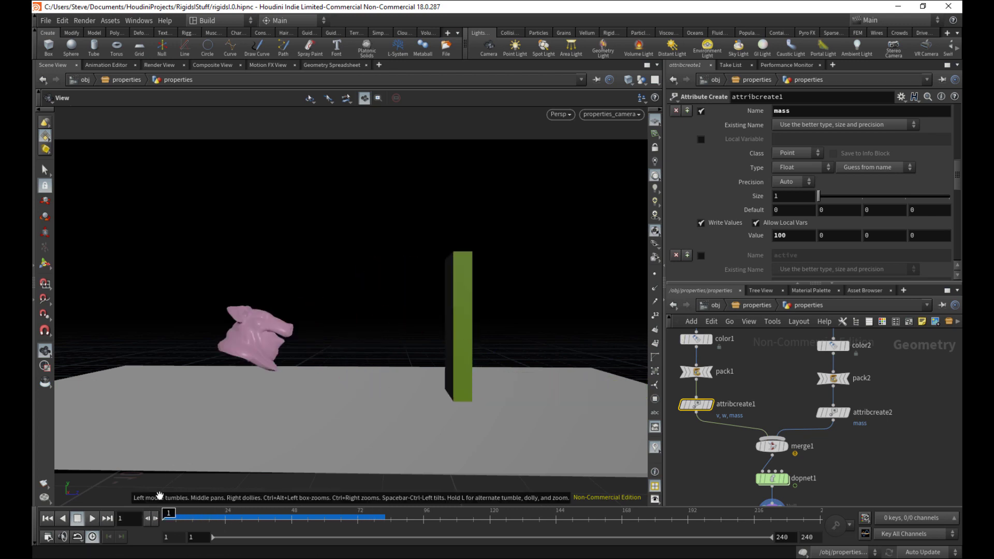
click(92, 518)
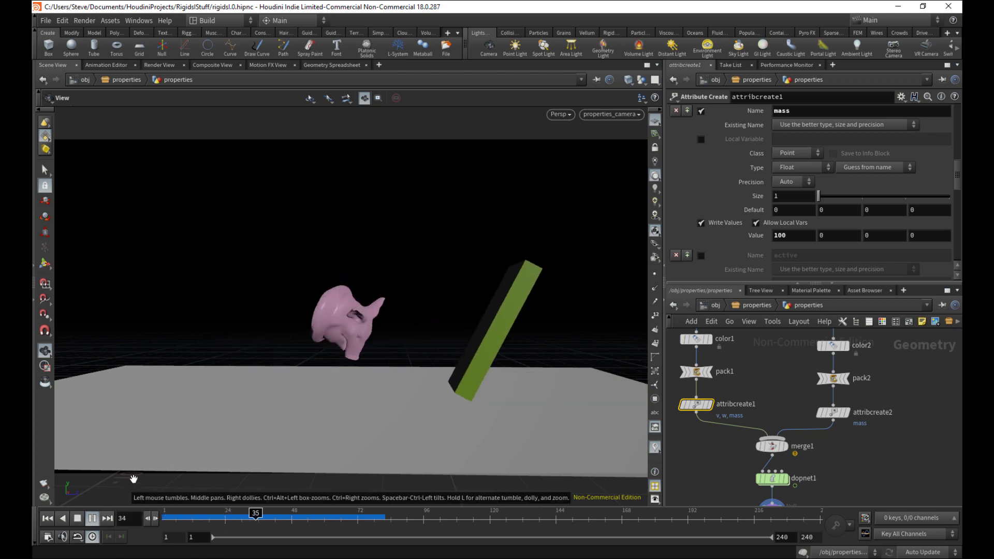
click(164, 513)
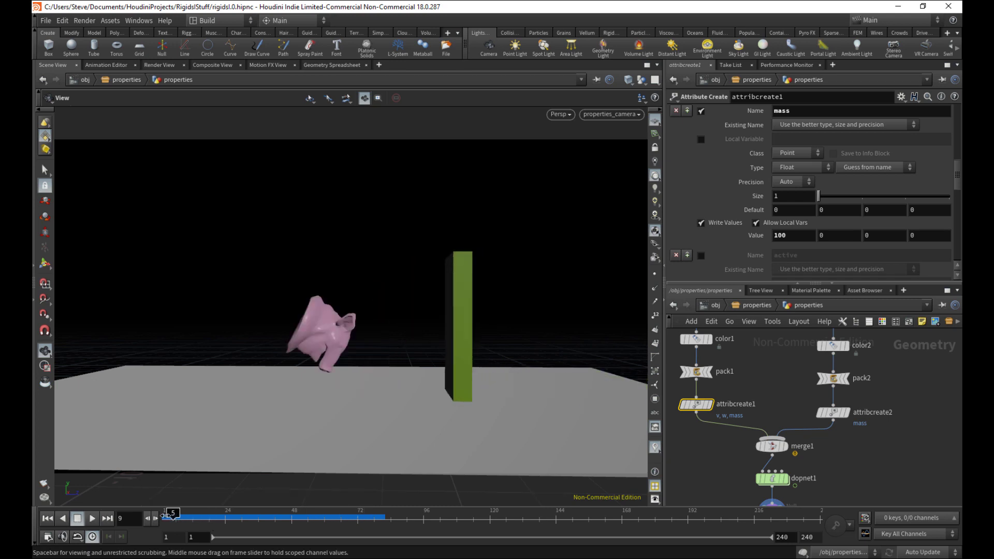
mouse_move(165, 513)
mouse_down()
mouse_move(305, 489)
mouse_move(150, 498)
mouse_up()
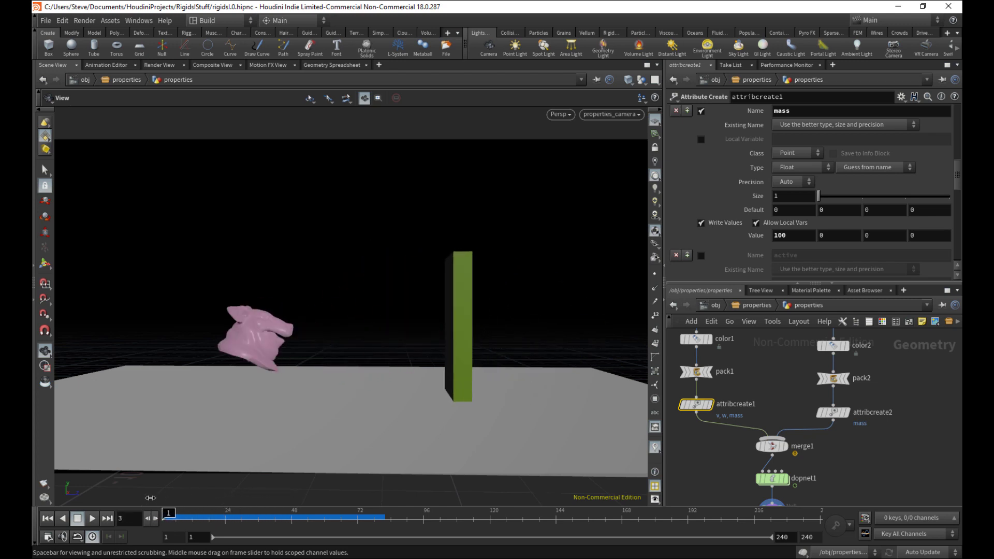
Step: Set the pig head's mass to 100000, play the simulation, inspect the impact around frame 17 from a closer angle, and return to frame 1
click(805, 240)
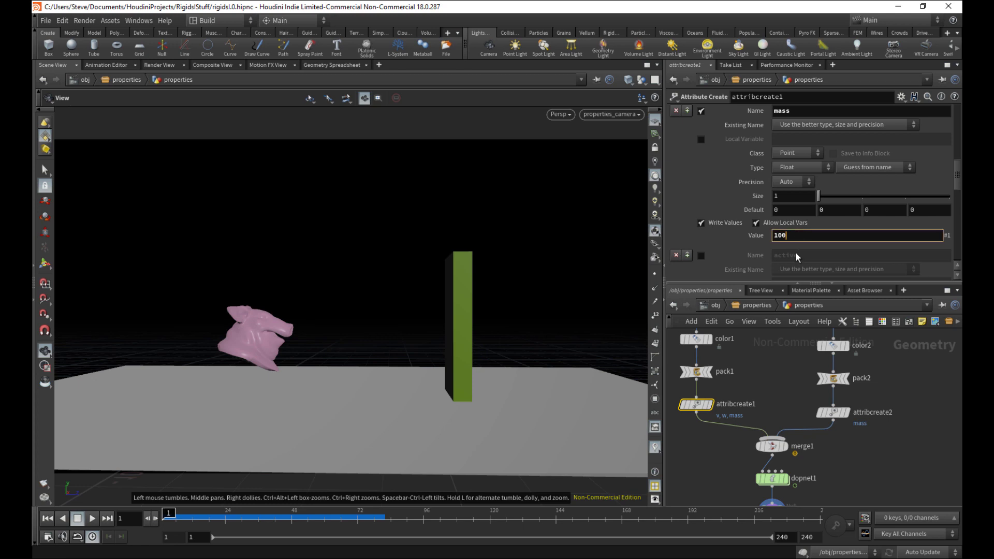
text(0000)
key(Return)
click(92, 518)
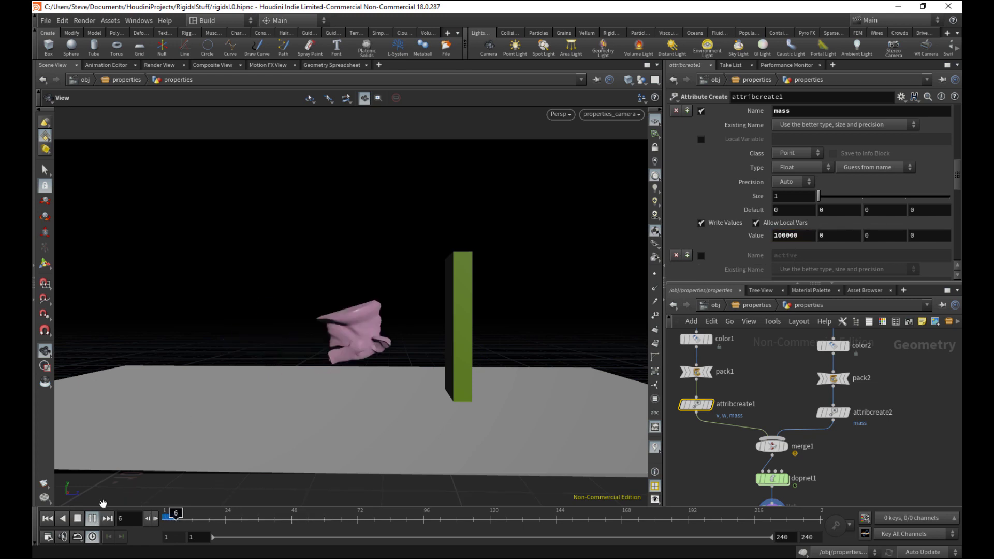
click(183, 518)
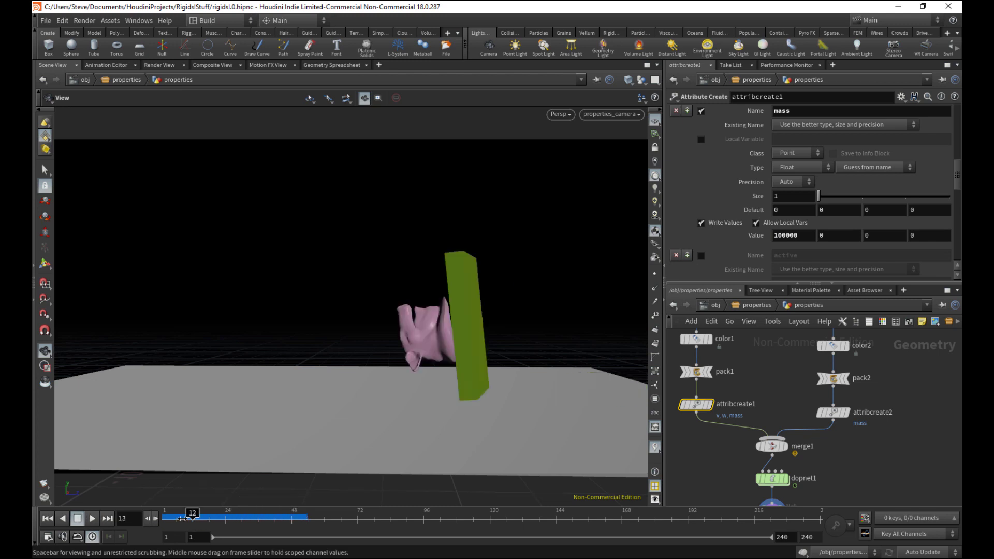
drag(183, 518, 206, 513)
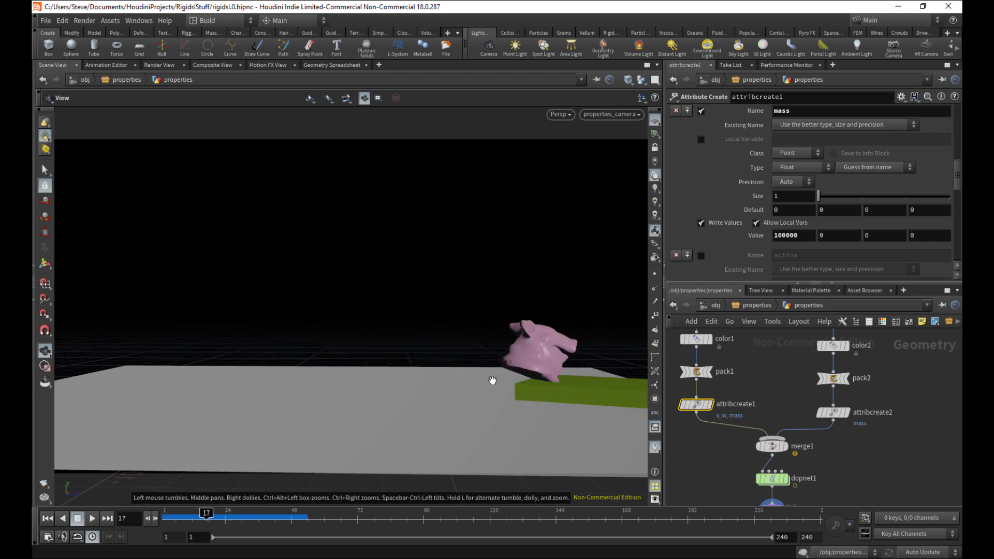
key(Right)
middle_drag(546, 413, 482, 381)
drag(482, 382, 489, 412)
drag(209, 515, 164, 516)
Step: Revert the mass value in attribcreate1 to its default and look through properties_camera again
right_click(759, 238)
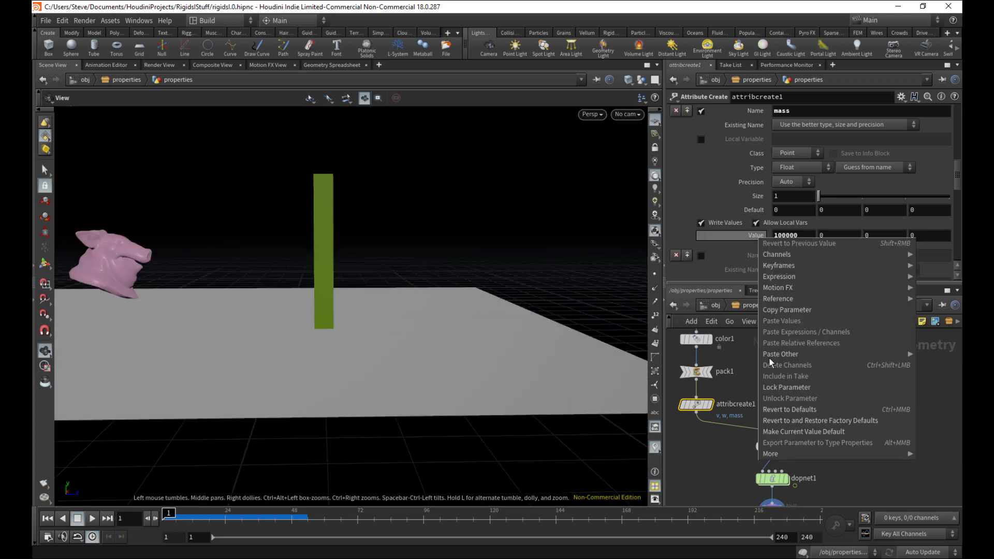
click(789, 409)
click(628, 114)
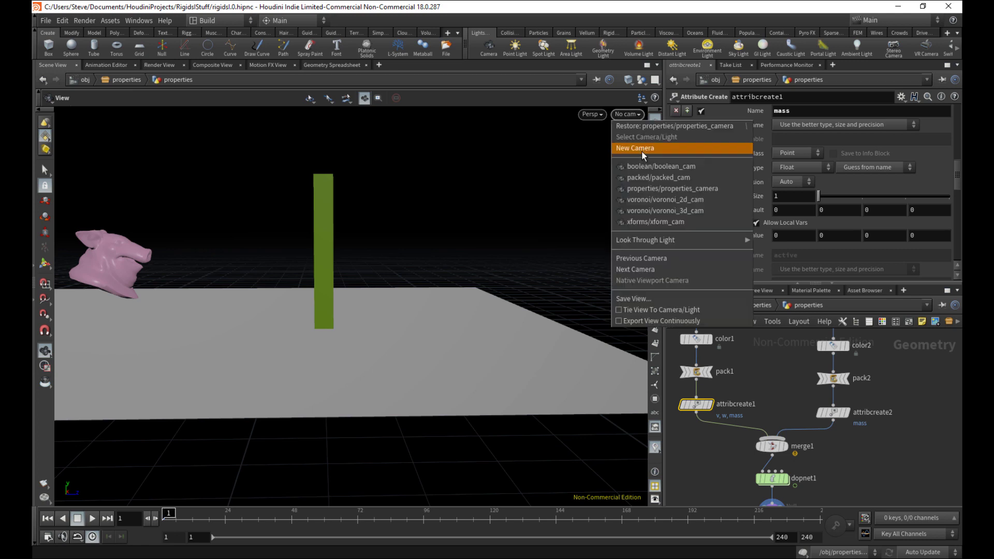
click(648, 188)
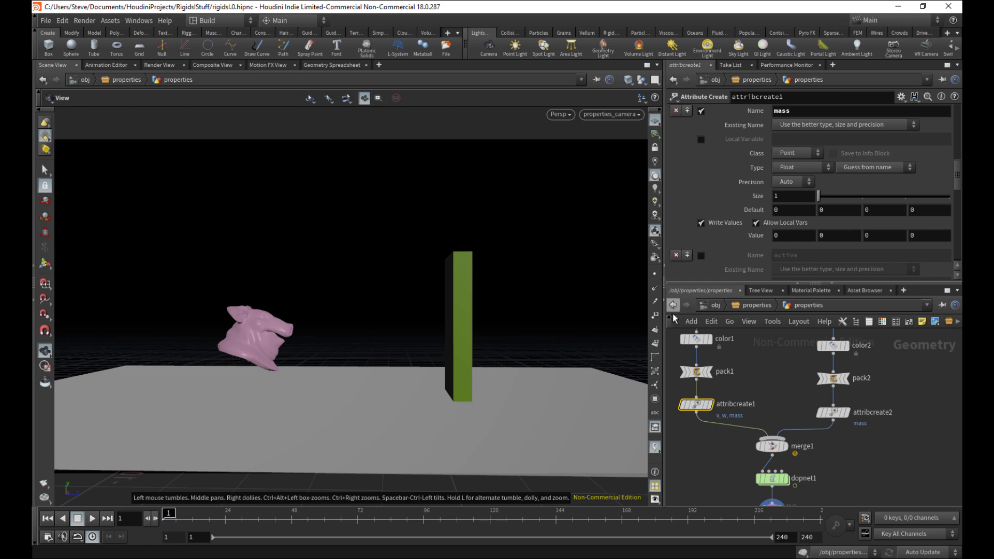
mouse_move(674, 345)
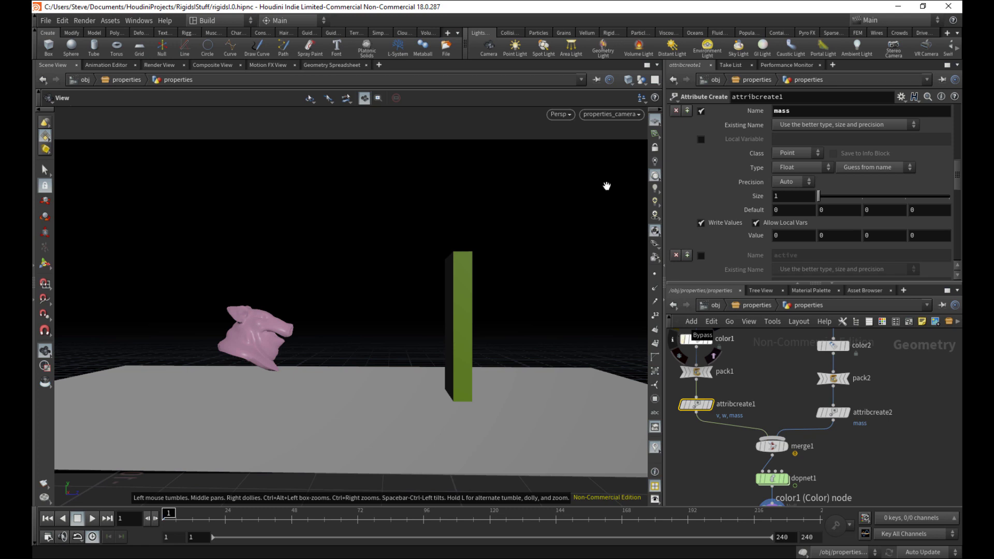
Step: Set the mass value in attribcreate1 to 100, play the simulation, and return to the first frame
click(785, 237)
text(100)
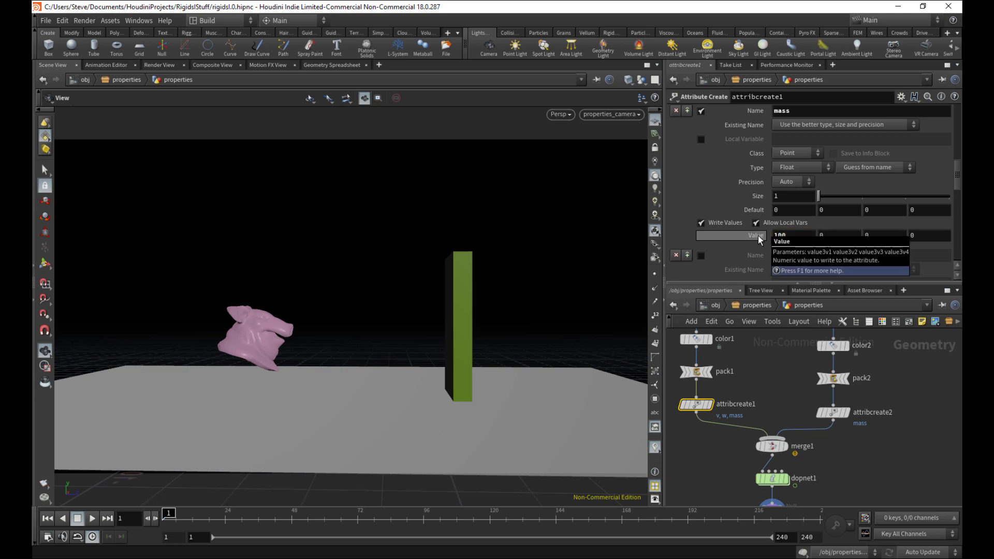
key(Return)
click(91, 519)
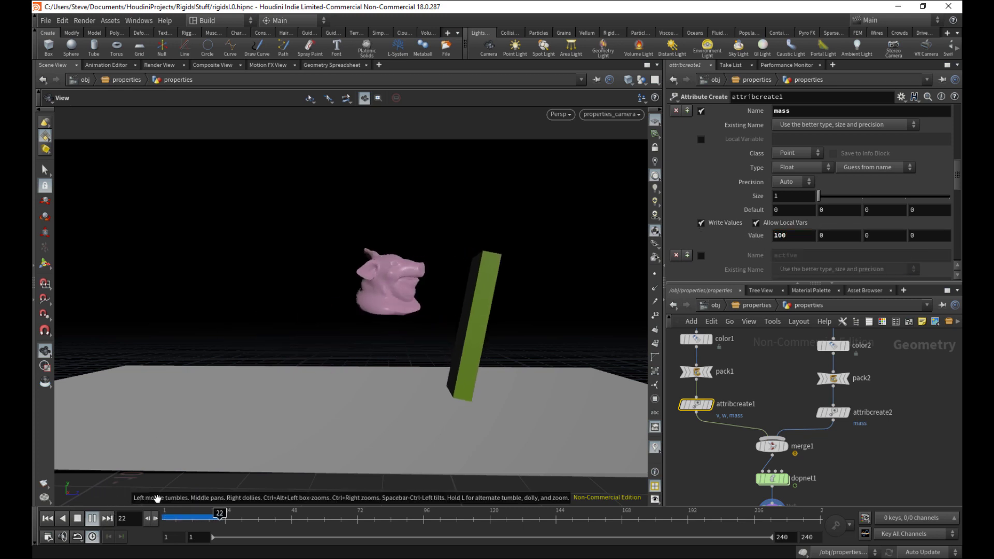
click(47, 519)
Step: Raise the mass value in attribcreate1 to 100000, play the collision, and rewind to the first frame
click(809, 237)
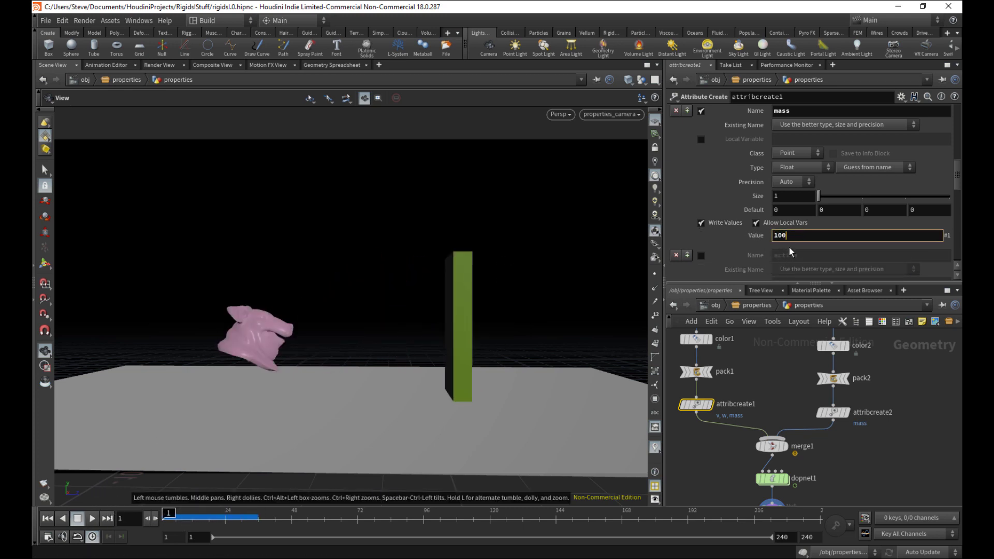
text(0000)
key(Return)
click(92, 519)
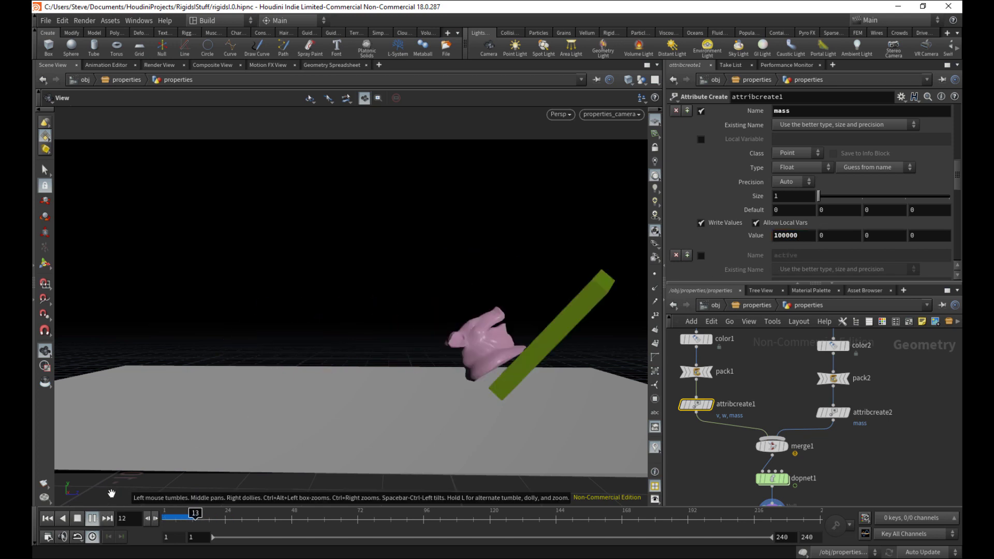
click(47, 518)
Step: Undo the last two mass value changes and disable the mass attribute in attribcreate1
key(ctrl+z)
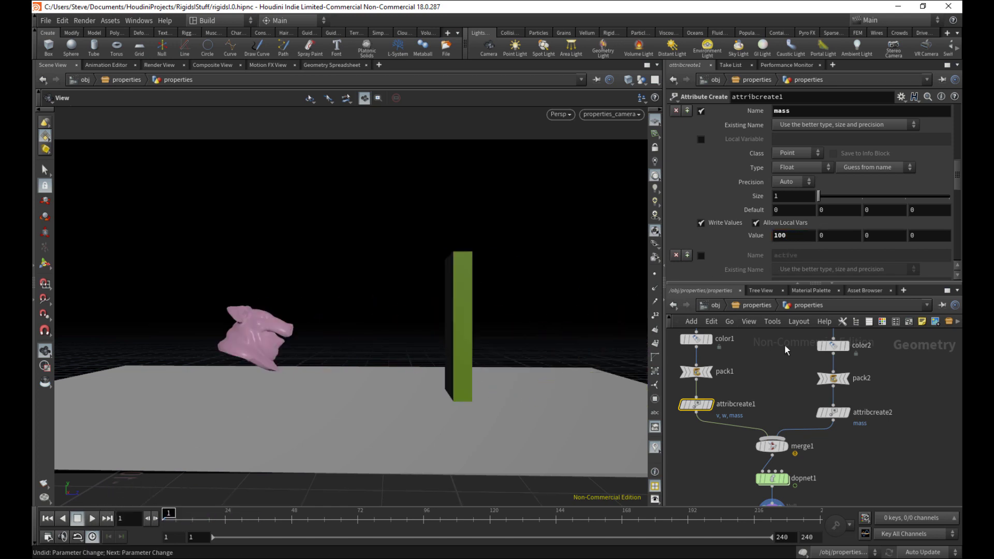
key(ctrl+z)
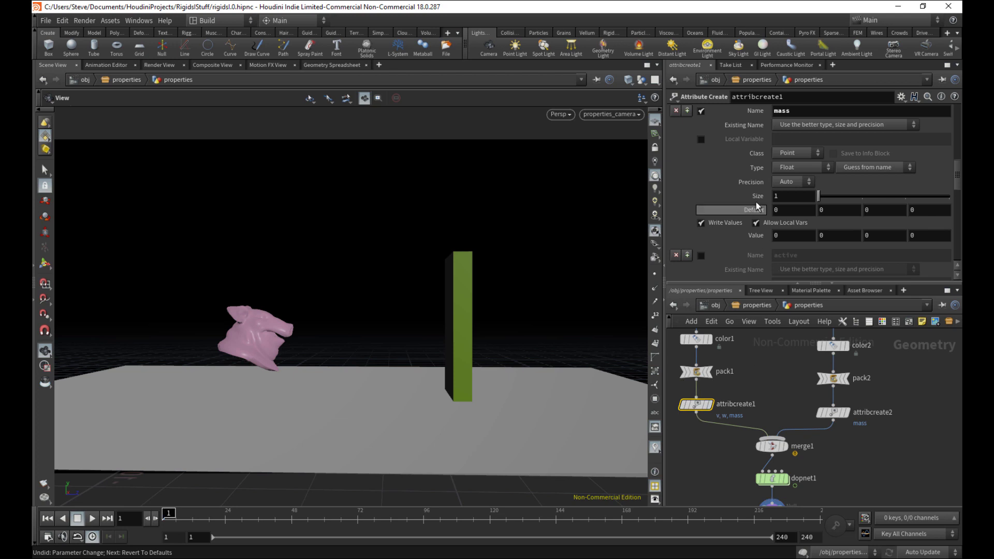
click(701, 111)
Step: Bypass attribcreate2, play the simulation without any mass attributes, return to frame 1, and remove the bypass
click(820, 413)
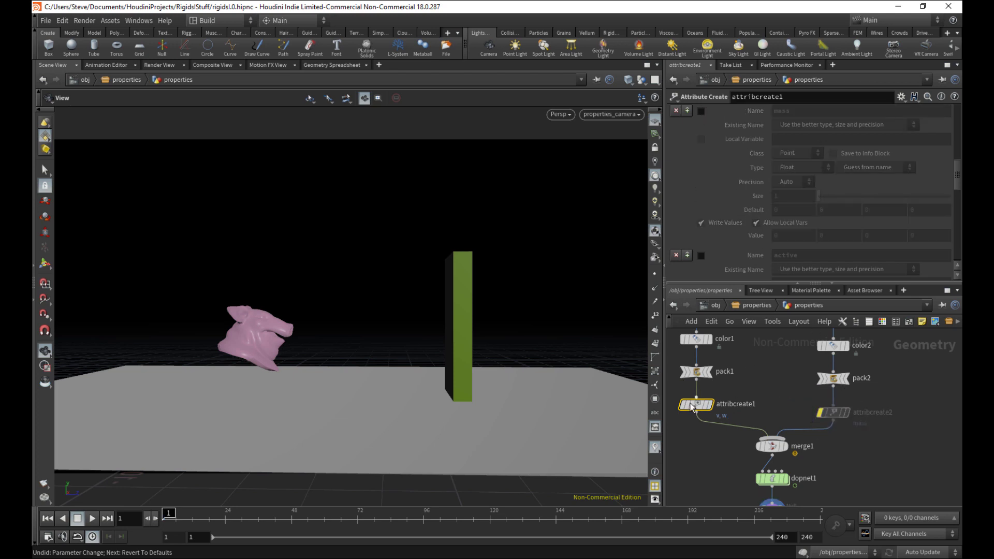
click(93, 518)
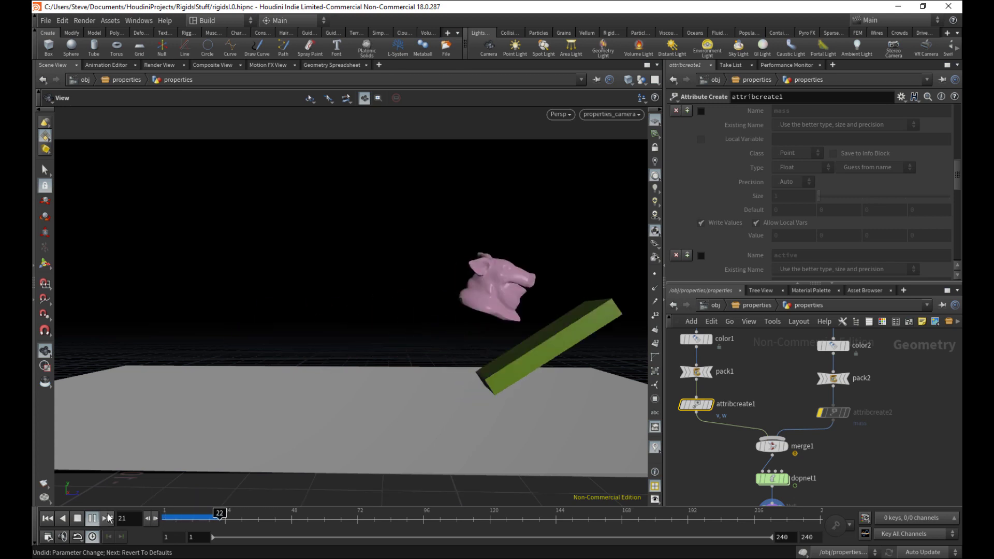
drag(228, 517, 162, 517)
click(821, 413)
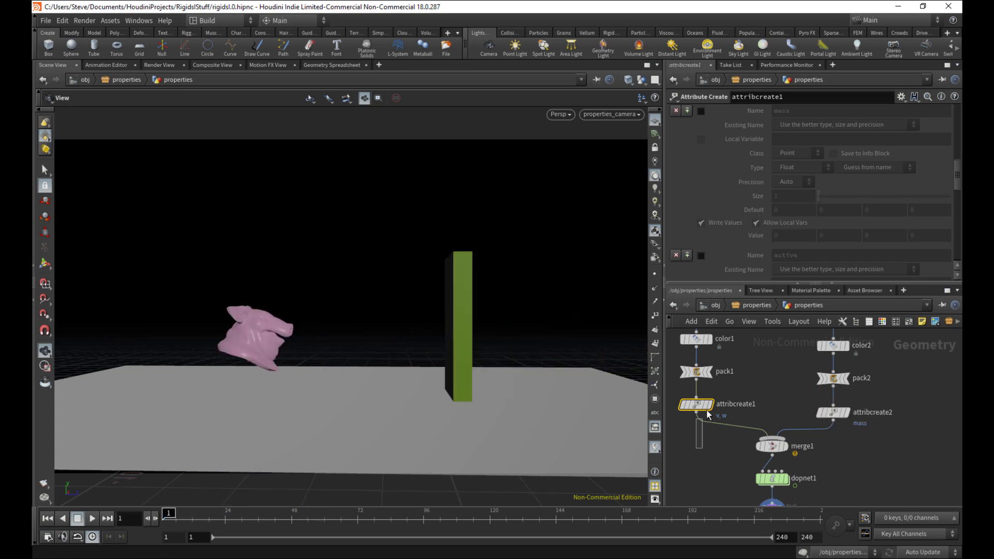
Step: Disable the mass attribute in attribcreate2 and enable the active attribute in both attribcreate1 and attribcreate2
drag(957, 184, 957, 169)
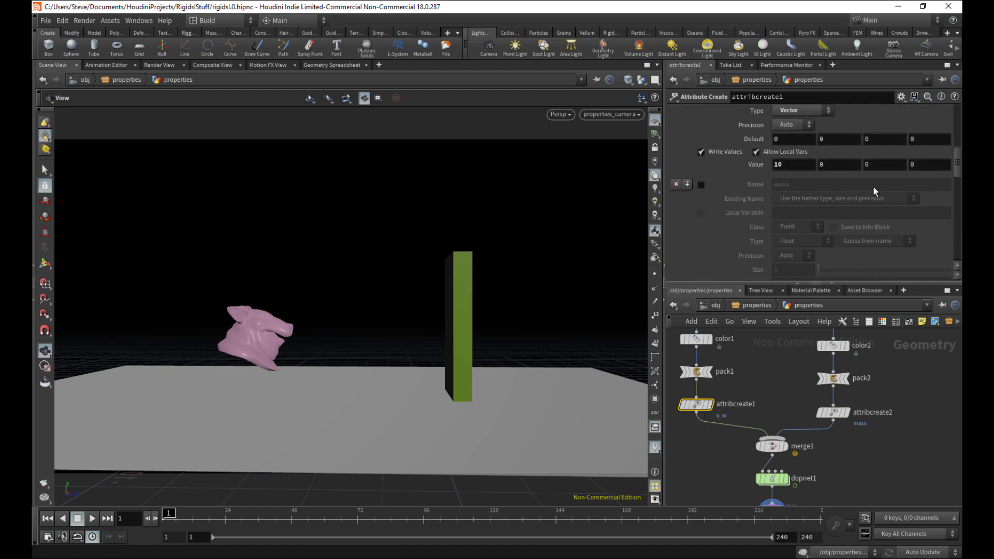
click(820, 409)
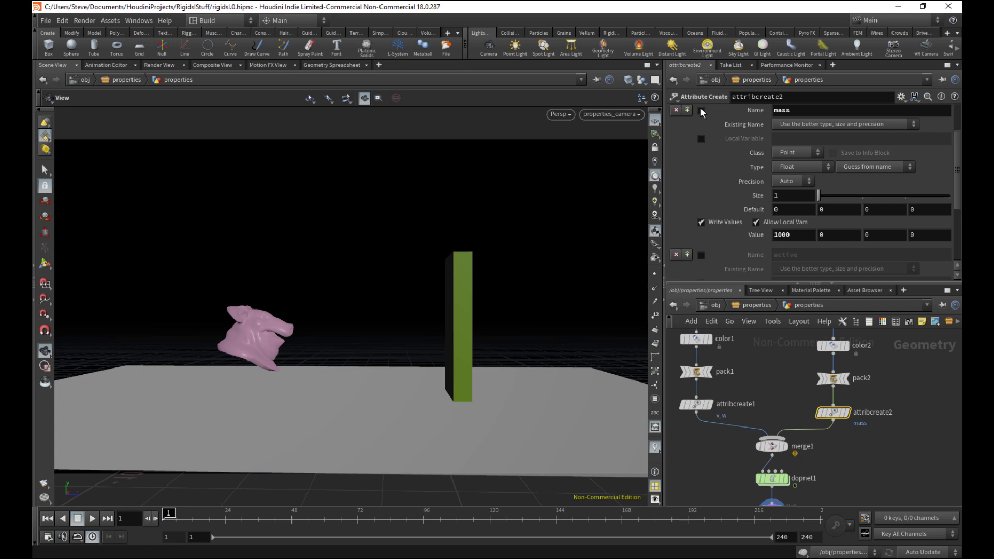
click(697, 405)
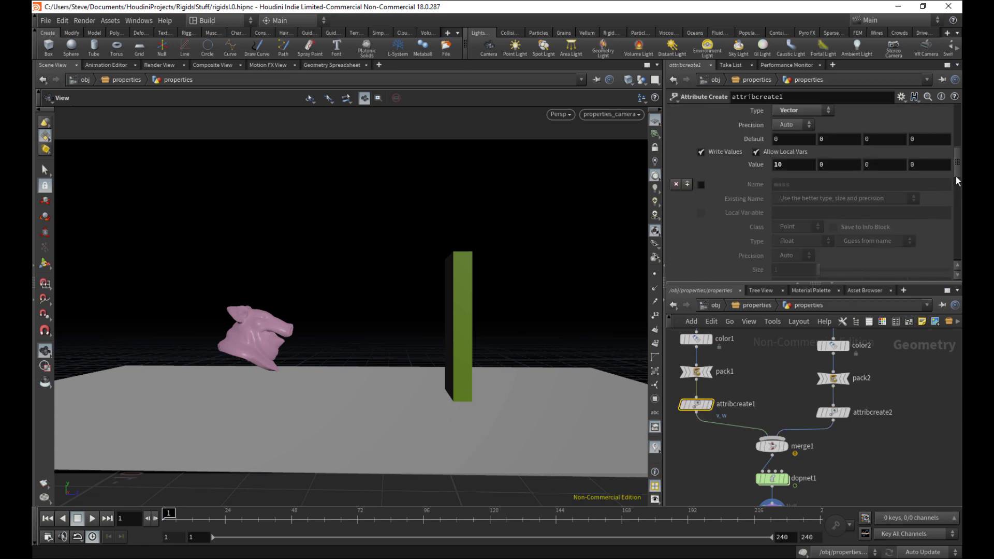
drag(956, 176, 955, 190)
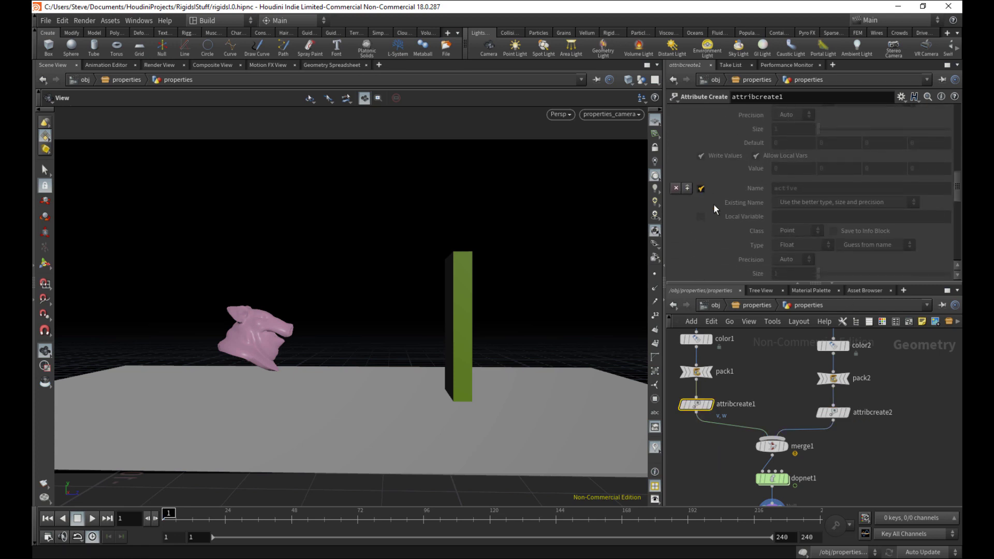
click(835, 413)
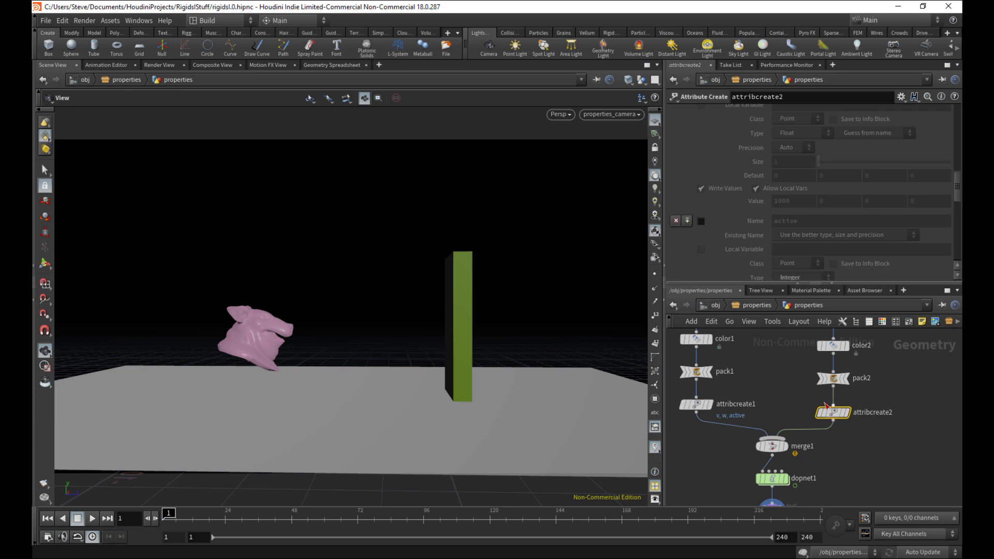
click(702, 222)
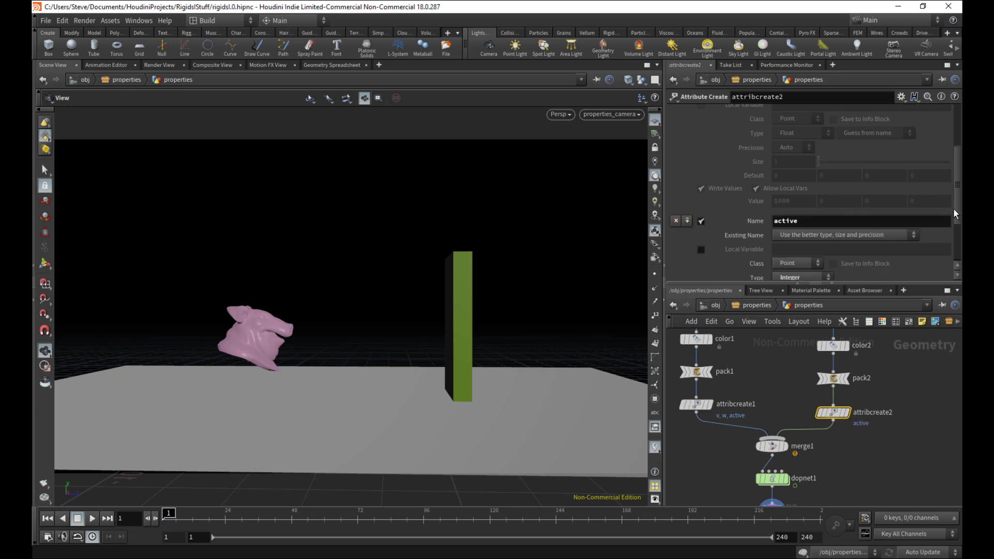
Step: Compare the active attribute's value in attribcreate2 and attribcreate1, play the simulation, and return to frame 1
drag(954, 210, 950, 250)
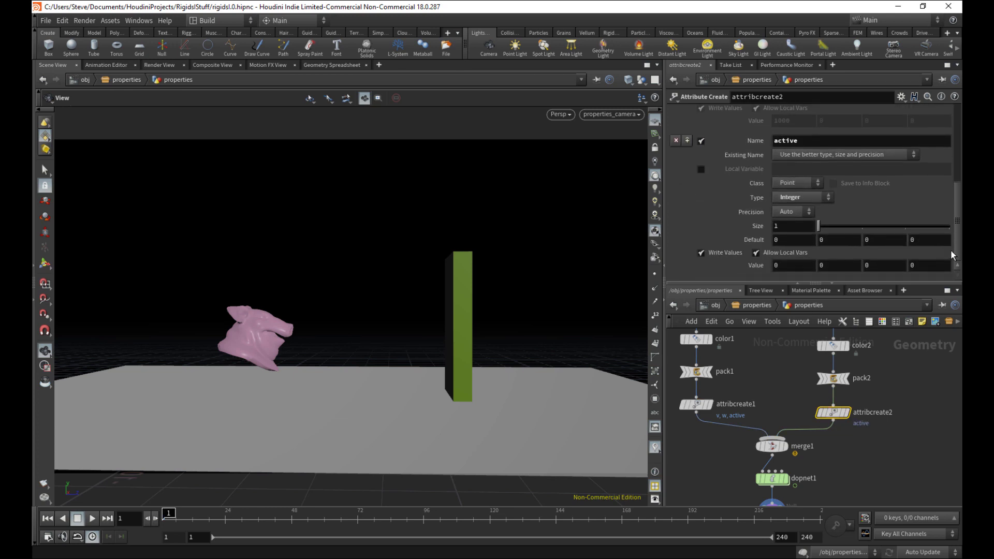
click(793, 269)
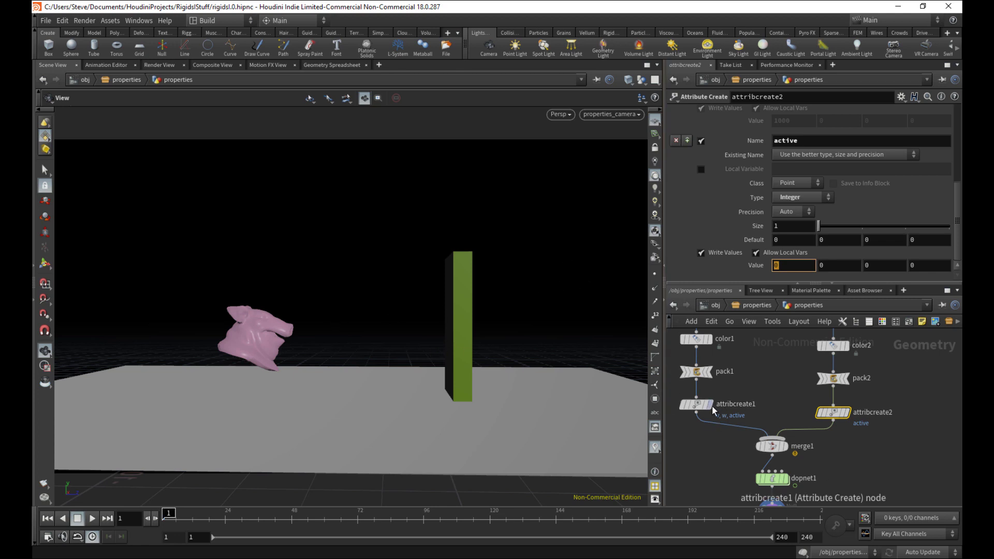
click(696, 405)
click(833, 412)
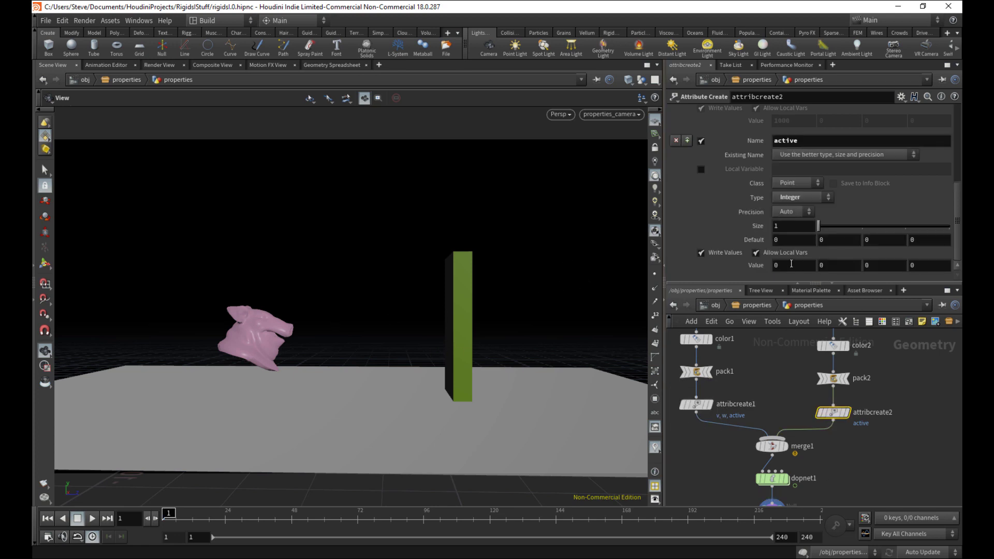
drag(713, 433, 688, 404)
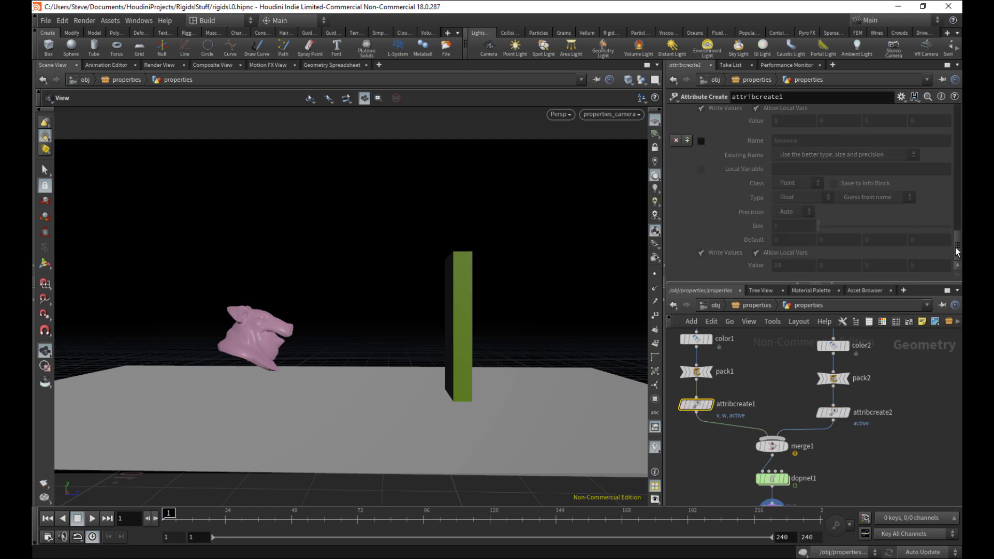
drag(955, 247, 955, 201)
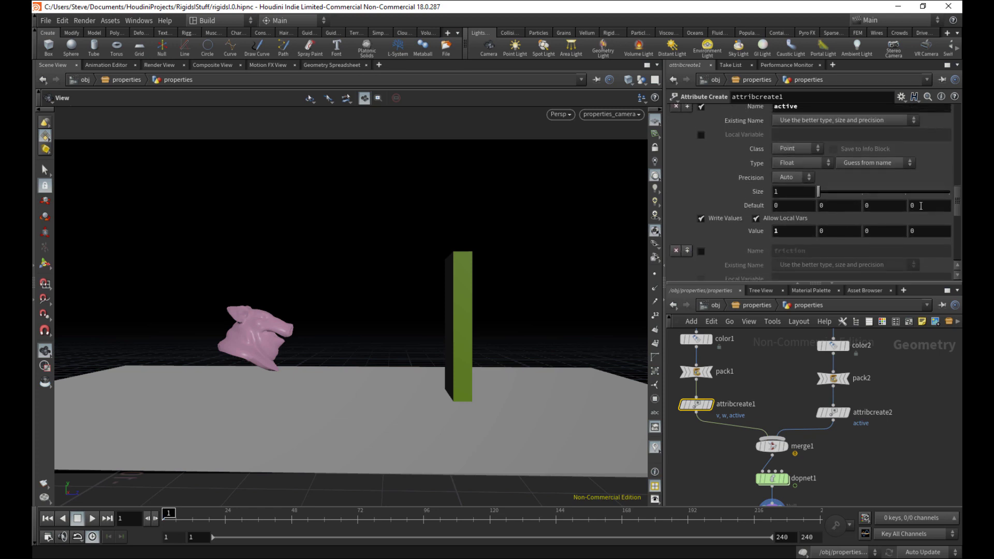
click(92, 518)
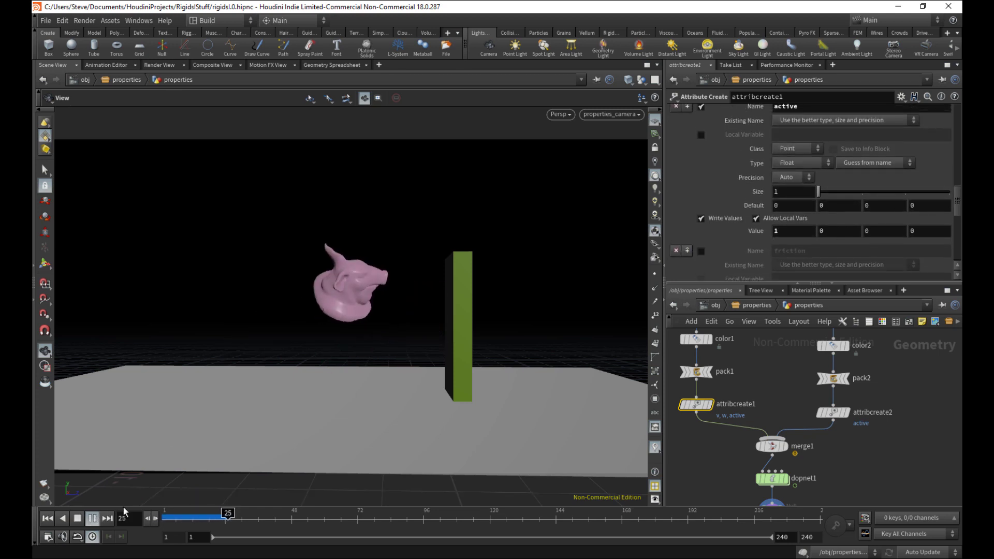
drag(206, 517, 132, 505)
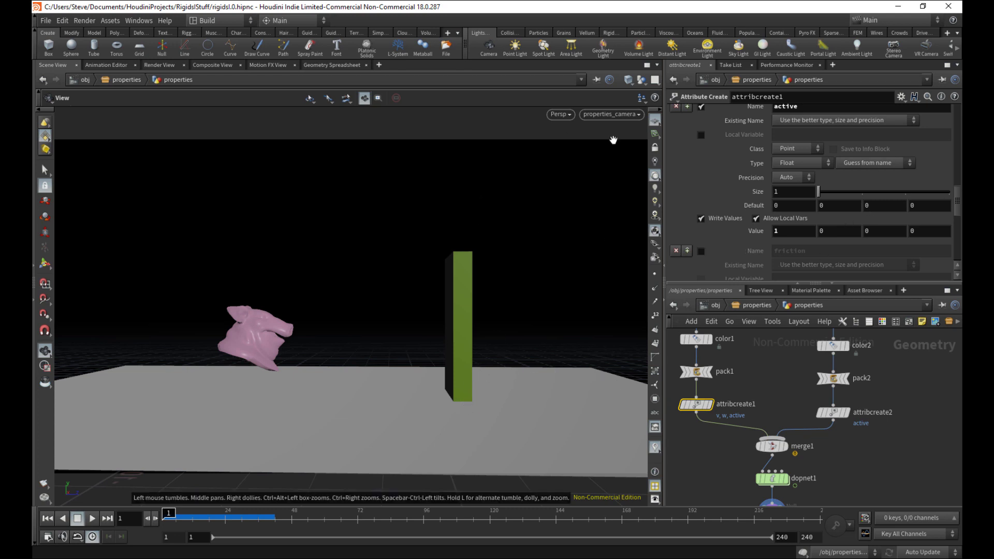
Step: Disable the active attribute in both attribcreate2 and attribcreate1
scroll(958, 207, down, 1)
scroll(921, 198, up, 4)
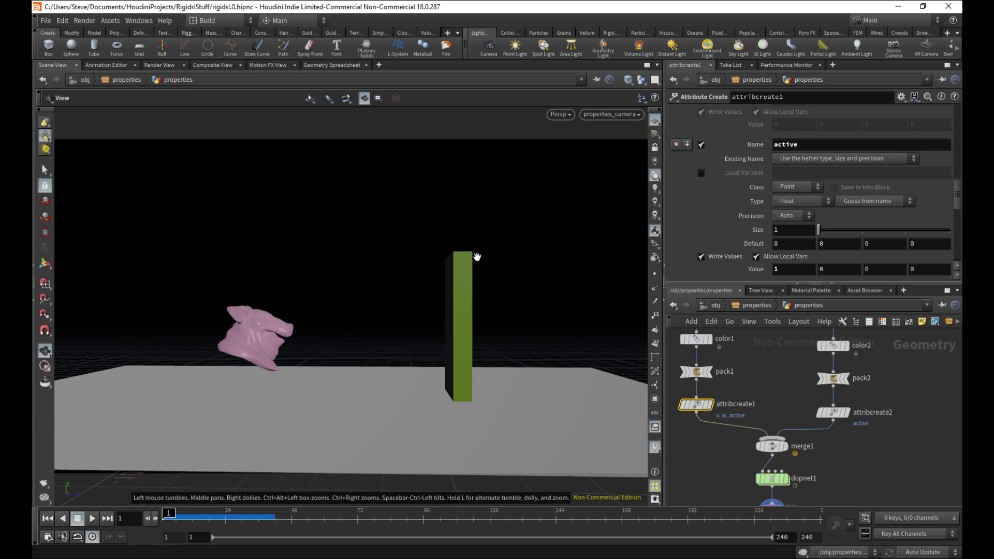
mouse_move(959, 190)
mouse_down()
mouse_move(952, 198)
mouse_move(955, 187)
mouse_up()
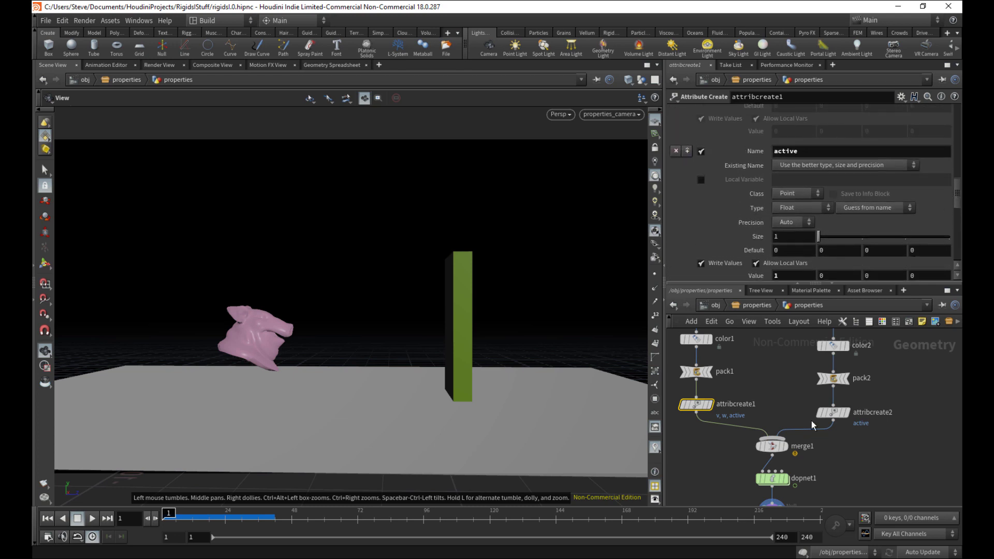
click(834, 413)
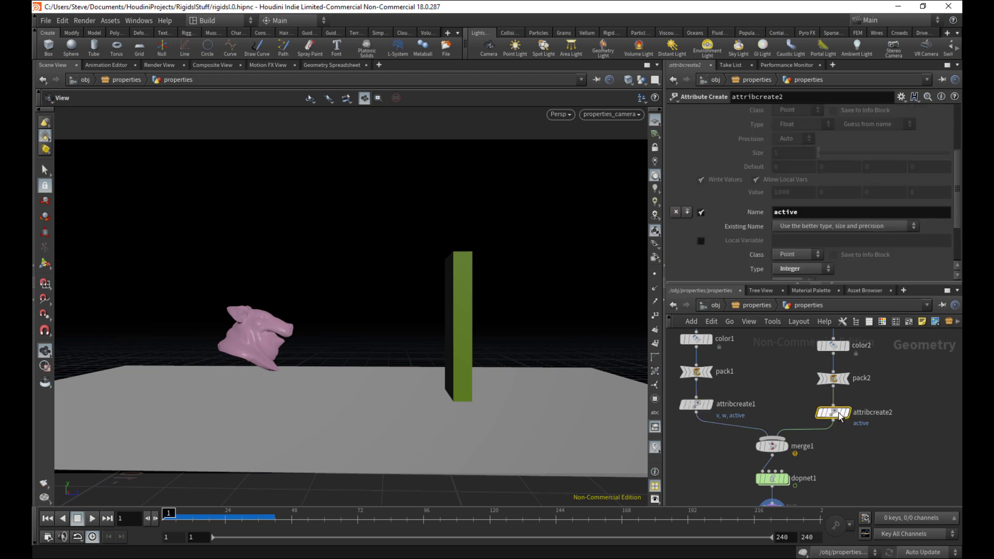
click(696, 404)
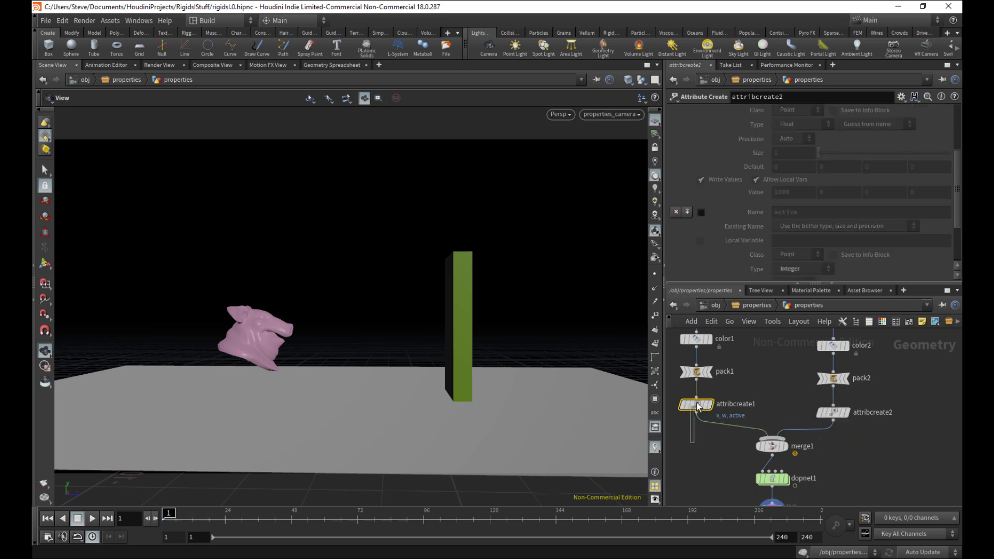
click(702, 151)
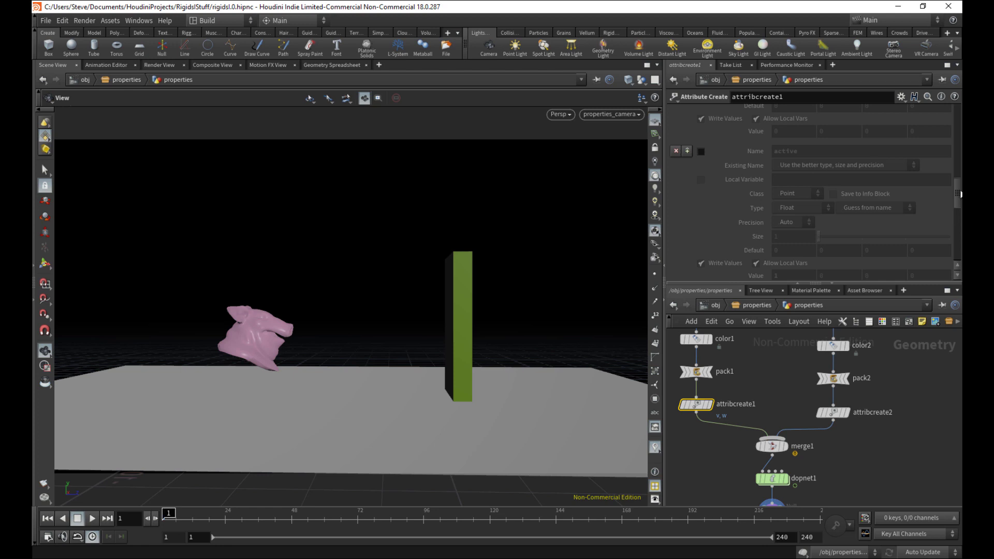
scroll(958, 199, down, 5)
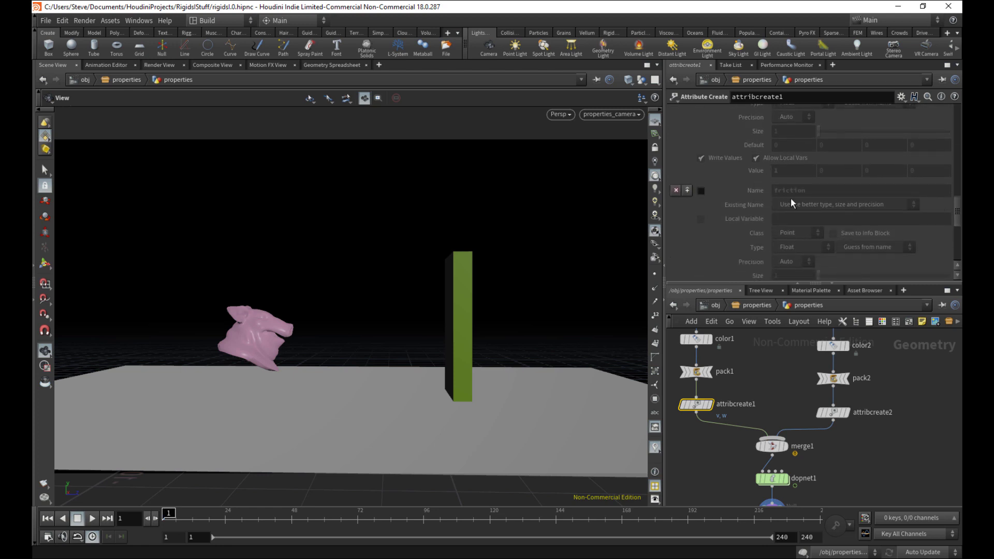
scroll(956, 217, down, 2)
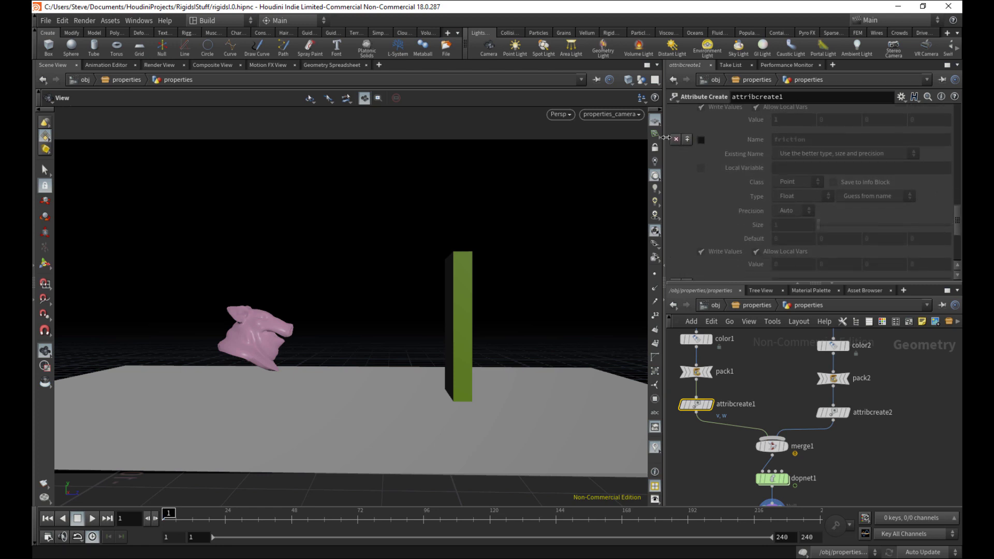
click(701, 140)
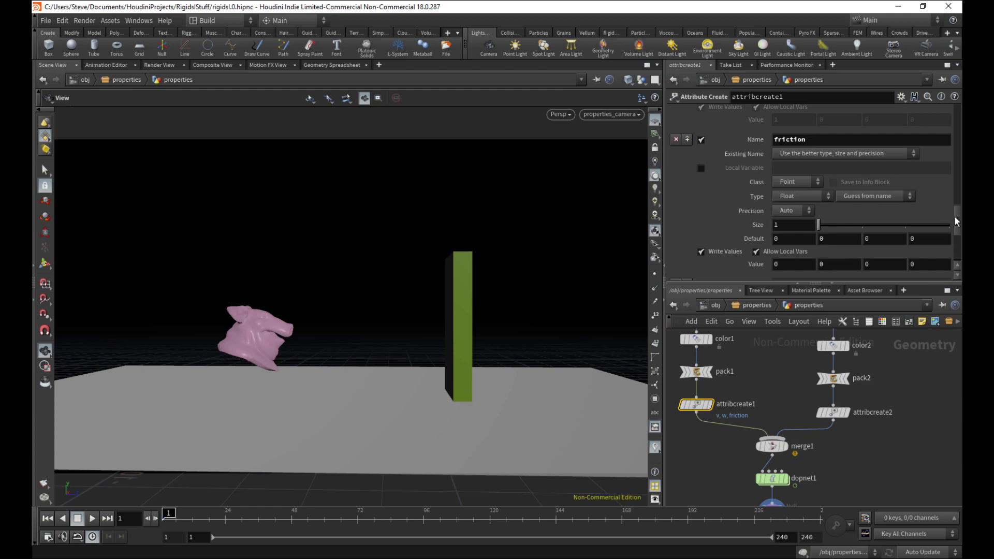
mouse_move(955, 222)
mouse_down()
mouse_move(955, 235)
mouse_move(956, 221)
mouse_up()
click(701, 140)
Step: Play the simulation with the active attribute disabled on both objects and return to frame 1
click(92, 519)
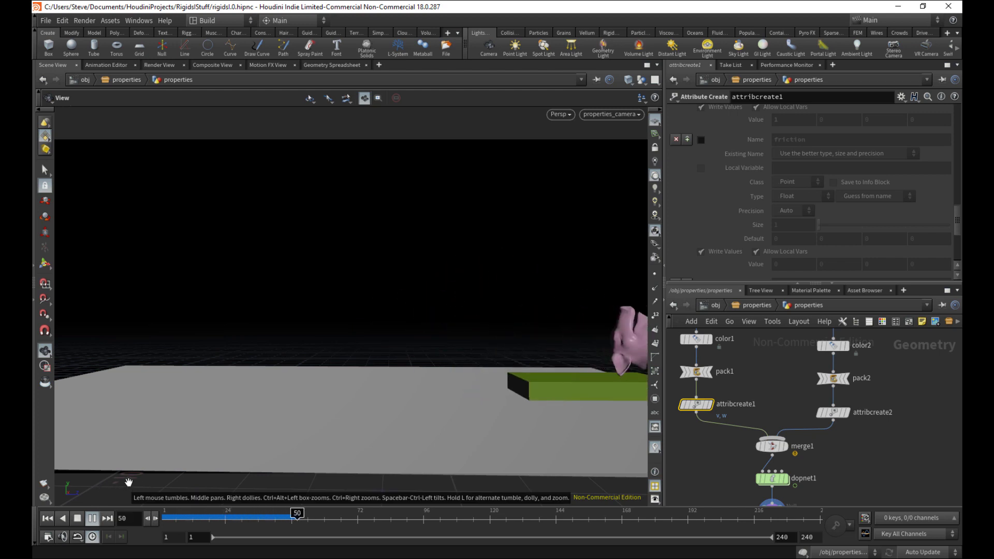
mouse_move(187, 512)
mouse_down()
mouse_move(204, 511)
mouse_move(179, 510)
mouse_move(204, 510)
mouse_move(168, 509)
mouse_up()
click(832, 413)
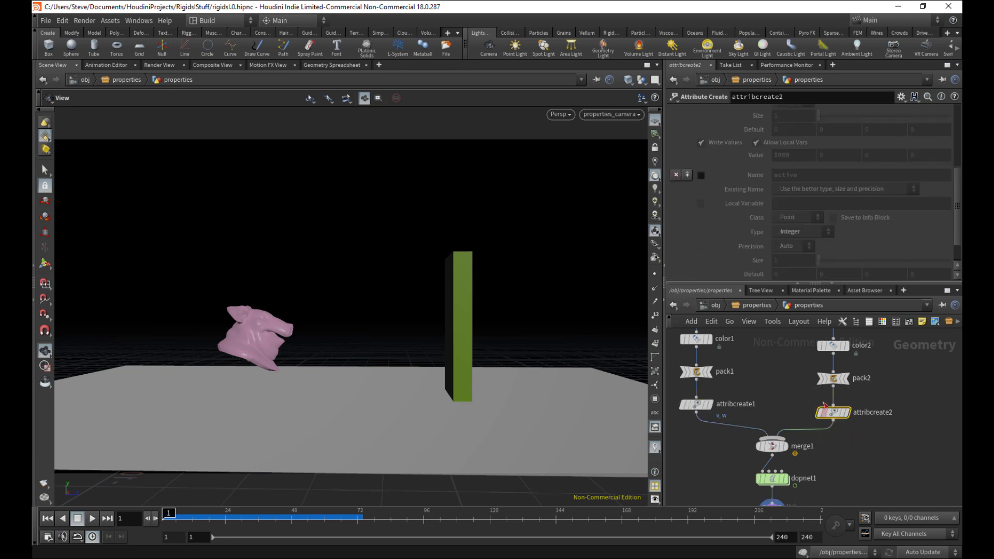
mouse_move(831, 412)
click(816, 397)
click(696, 404)
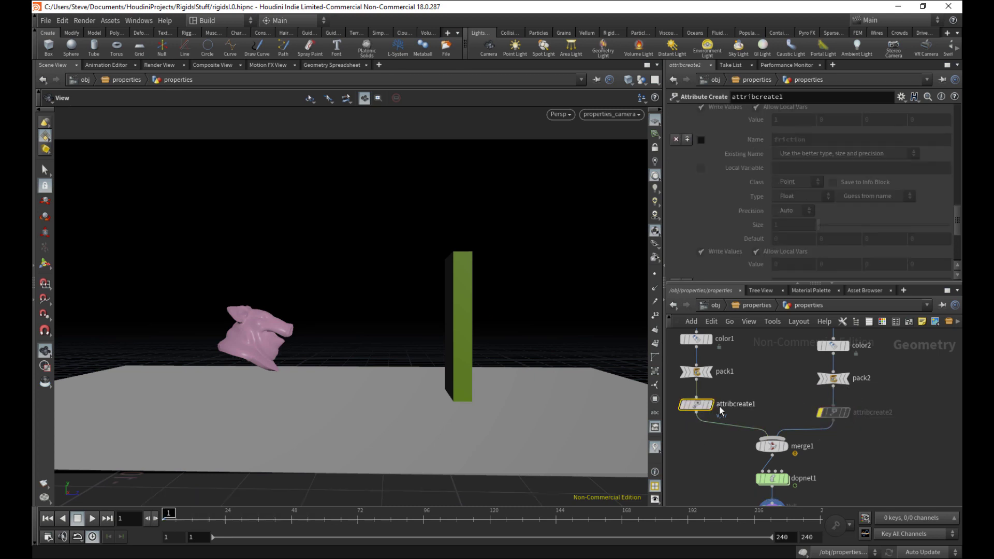
click(849, 412)
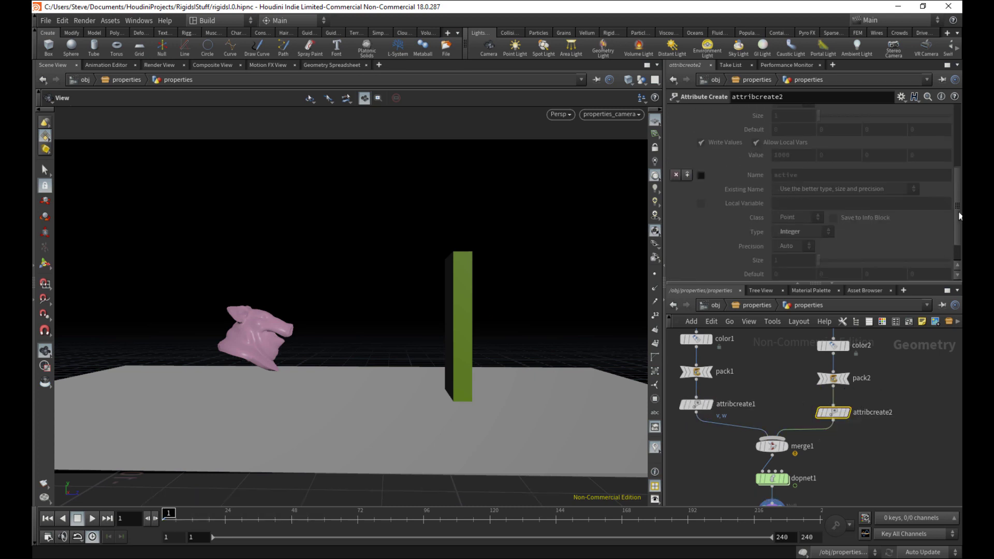
Step: Enable the active attribute only in attribcreate2, play the simulation, and return to frame 1
scroll(959, 177, up, 3)
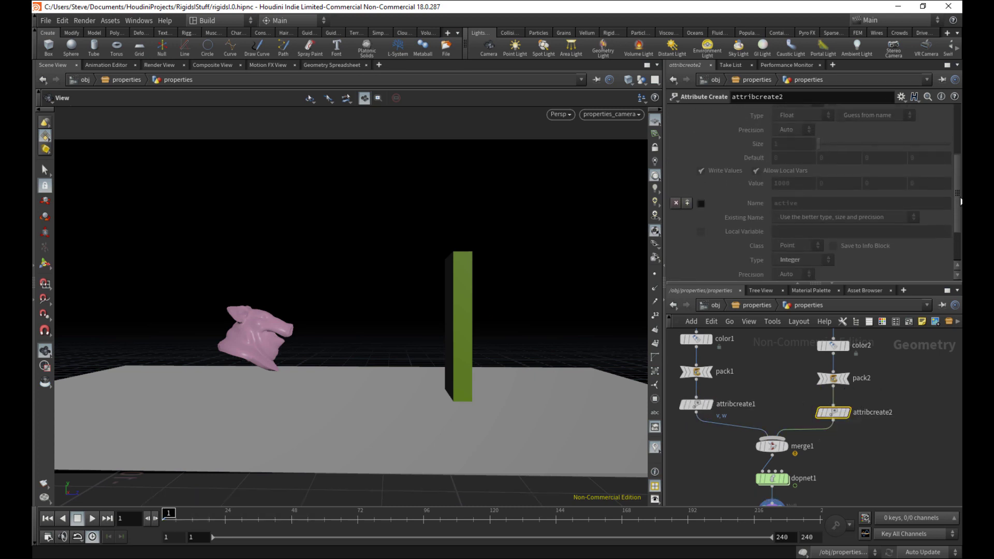
click(701, 199)
drag(959, 197, 956, 225)
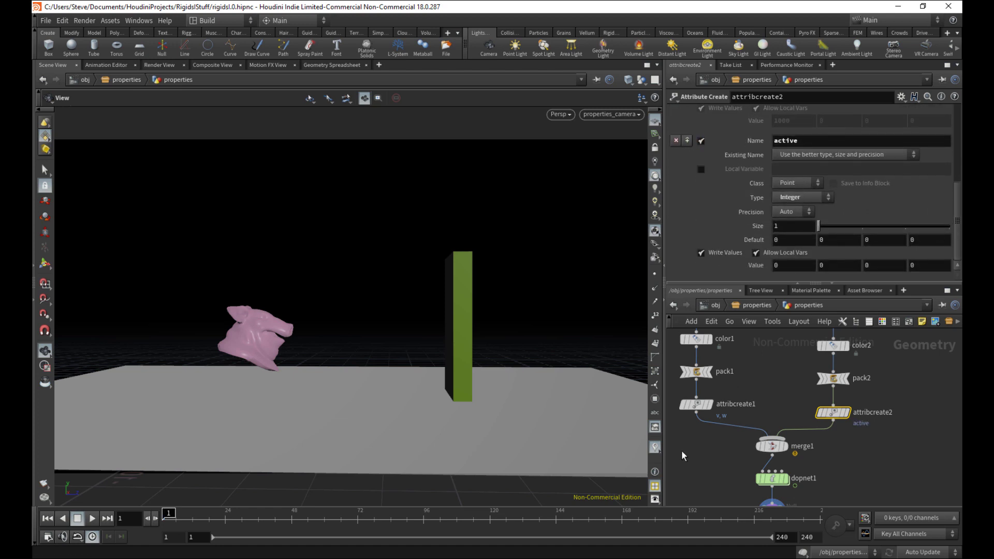
click(697, 404)
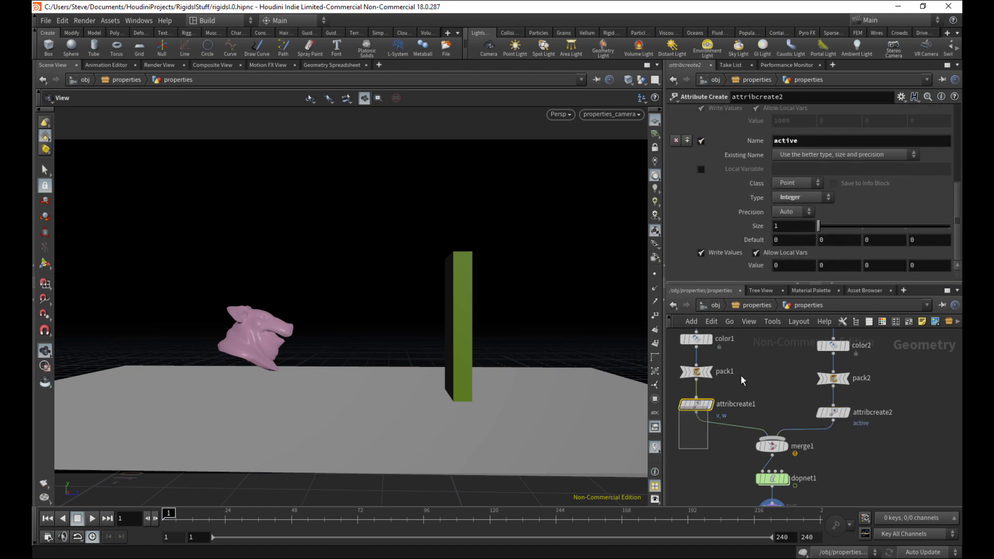
click(95, 518)
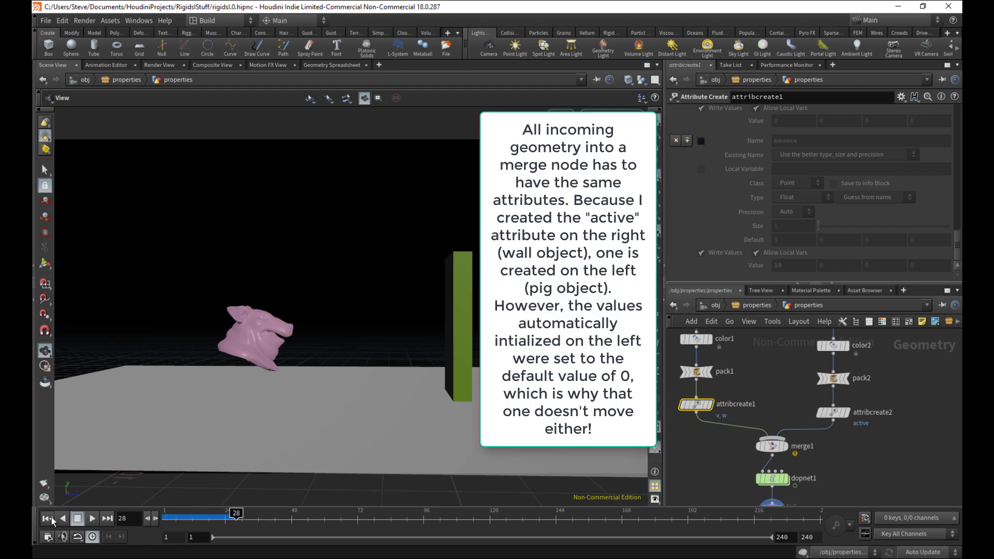
click(52, 520)
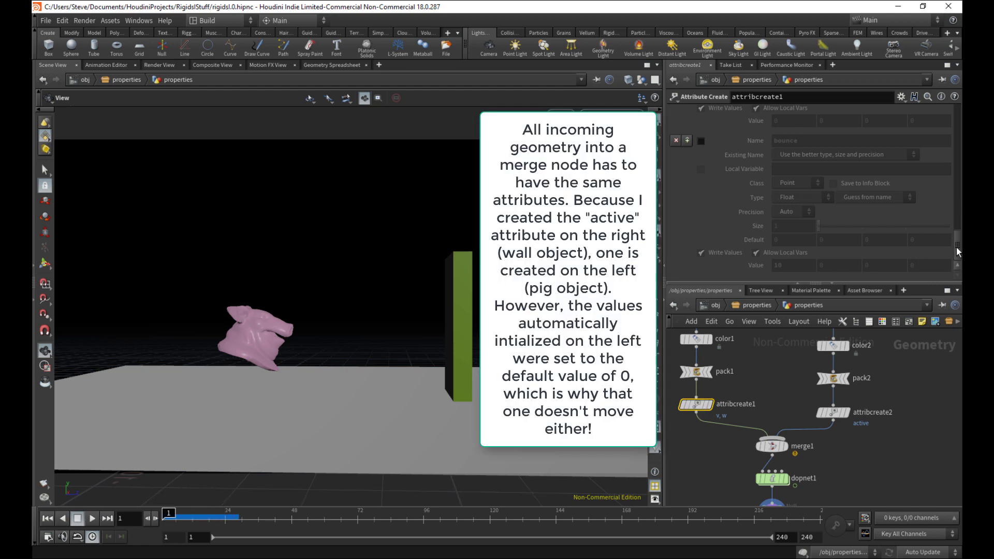
Step: Enable the active attribute in attribcreate1 as well, play the simulation, and scrub back to frame 19
drag(958, 245, 954, 197)
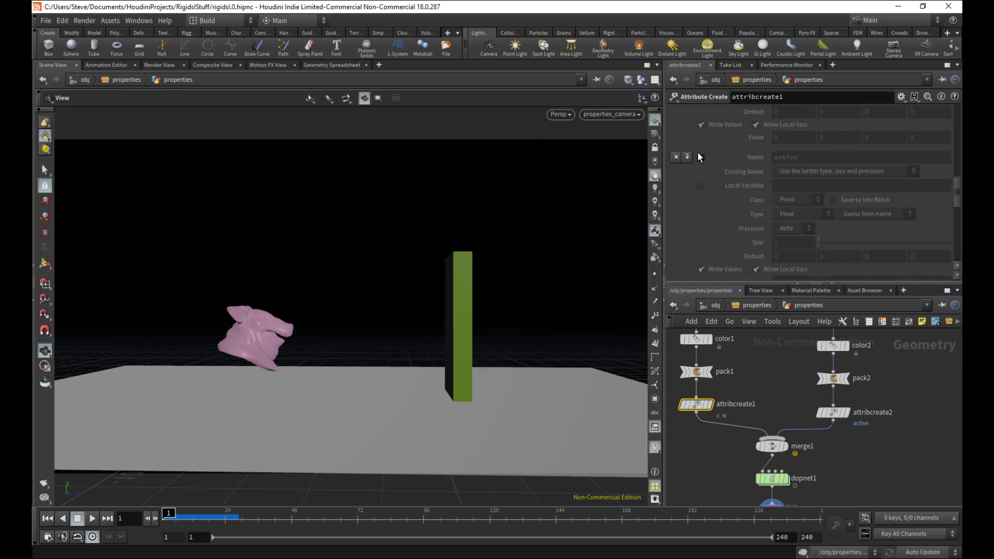
click(702, 157)
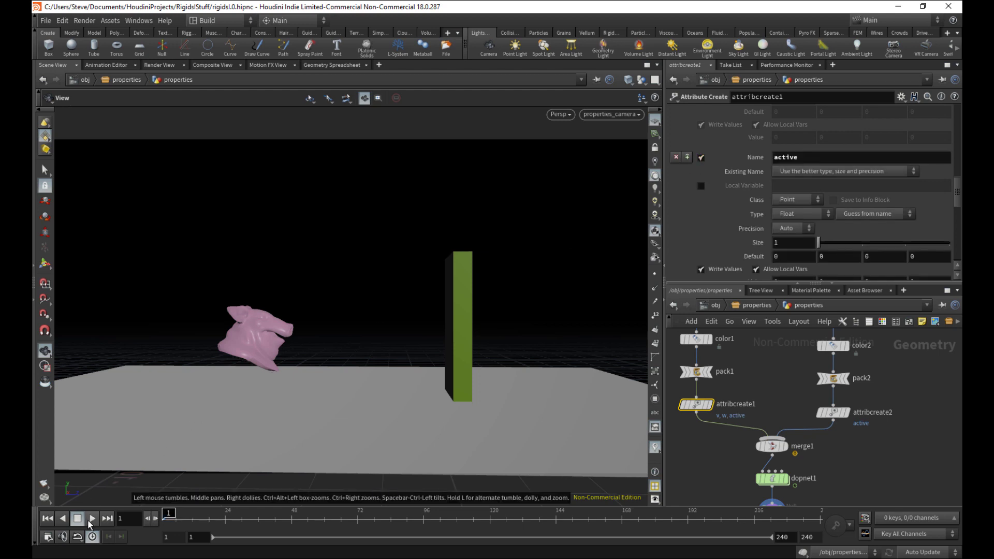
click(91, 520)
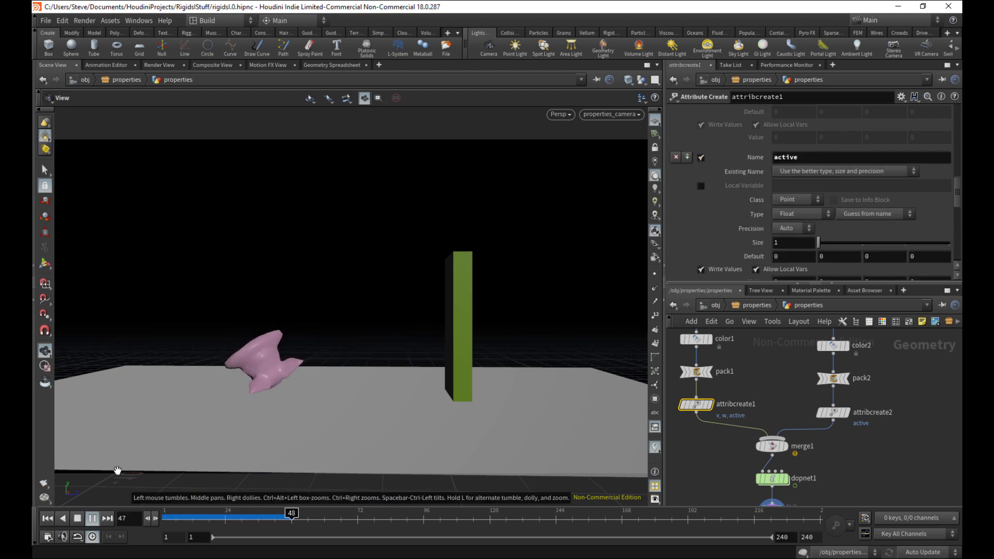
click(221, 513)
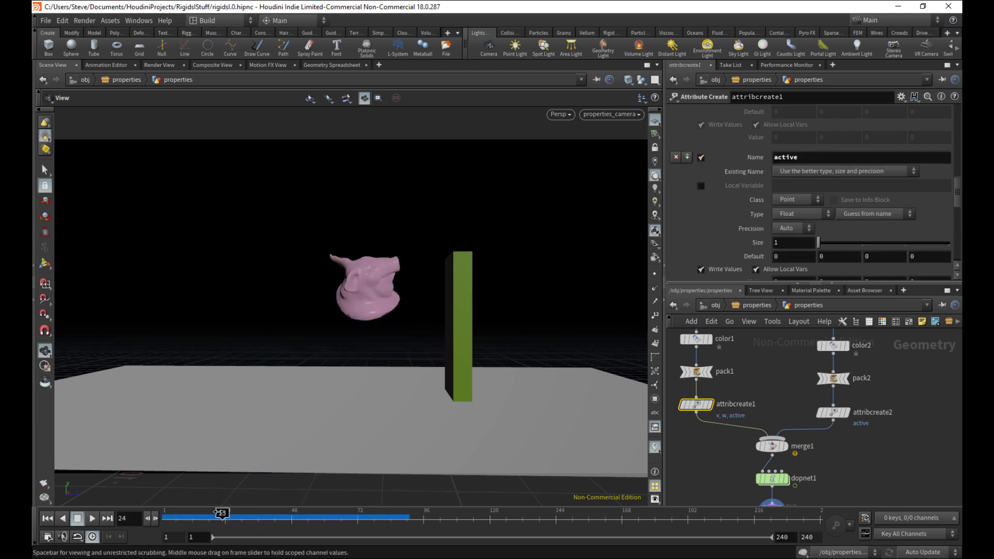
drag(222, 513, 211, 513)
Step: Enable the friction attribute in attribcreate1, play the simulation twice from frame 1, and disable the attribute again
drag(956, 200, 958, 225)
click(702, 152)
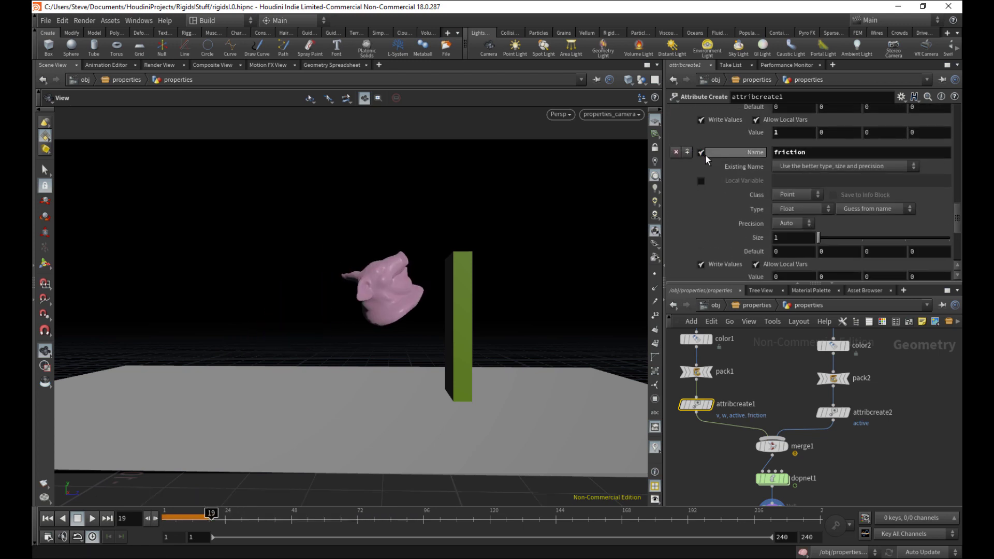
drag(958, 217, 958, 223)
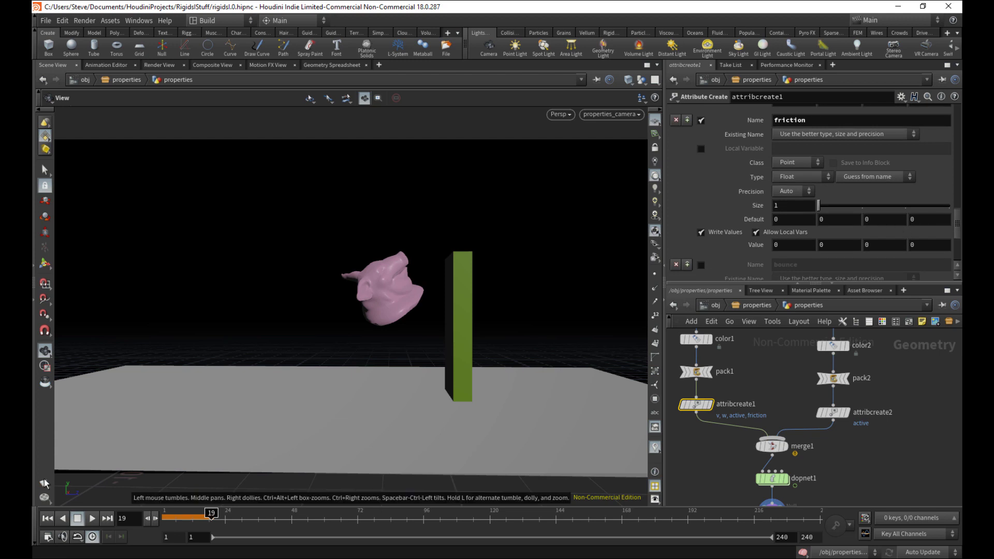
click(46, 519)
click(92, 518)
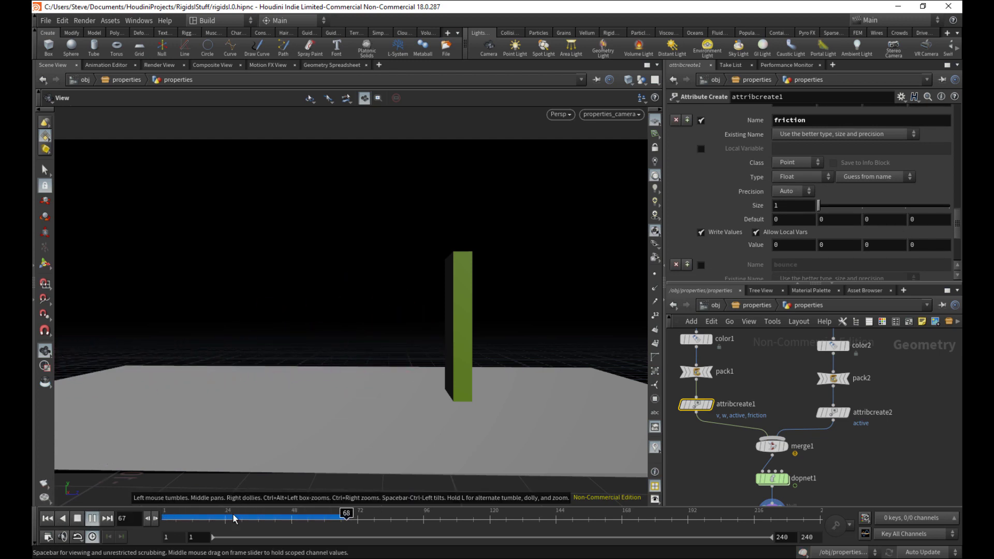
drag(230, 521, 163, 522)
click(92, 519)
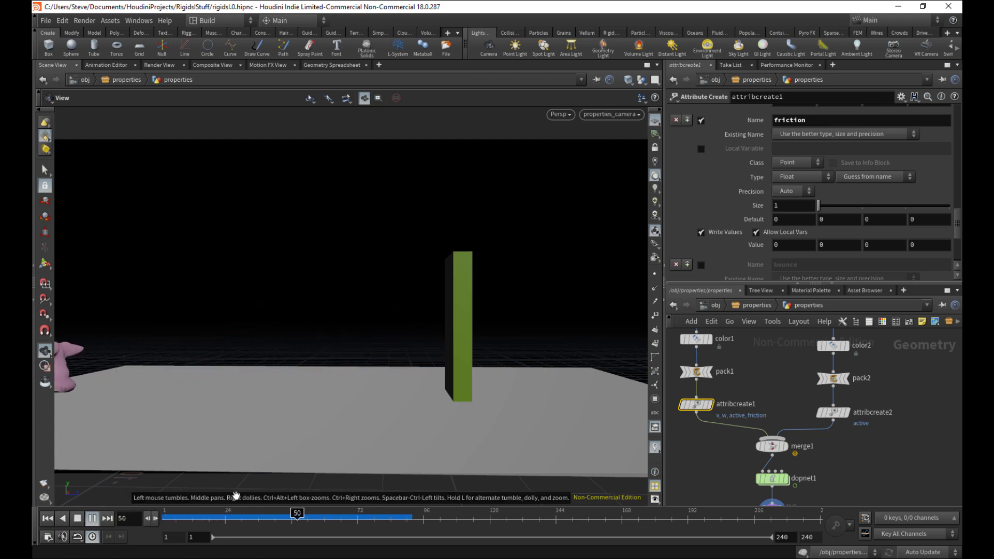
drag(185, 518, 161, 490)
click(702, 121)
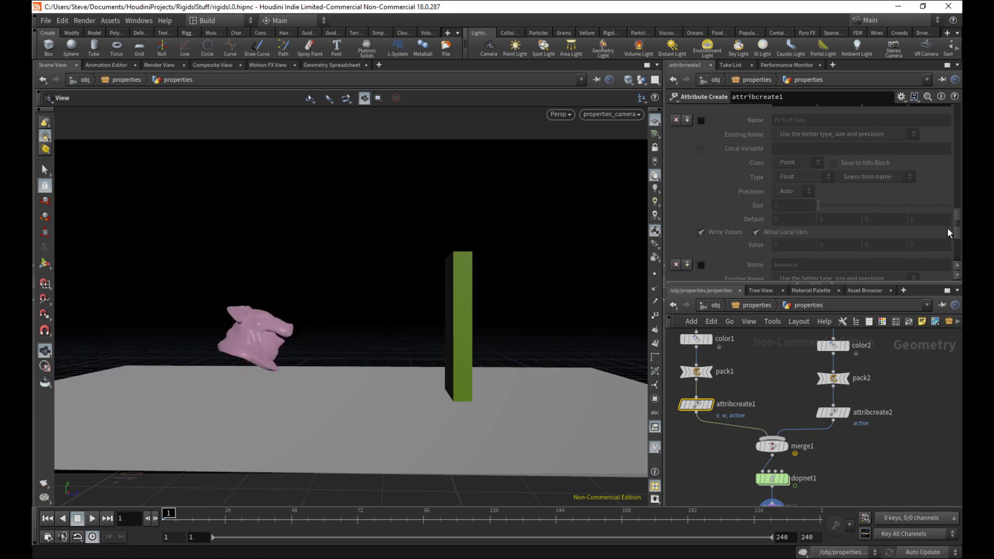
Step: Enable the bounce attribute in attribcreate1, play the simulation, and return to frame 1
scroll(950, 236, down, 4)
click(702, 140)
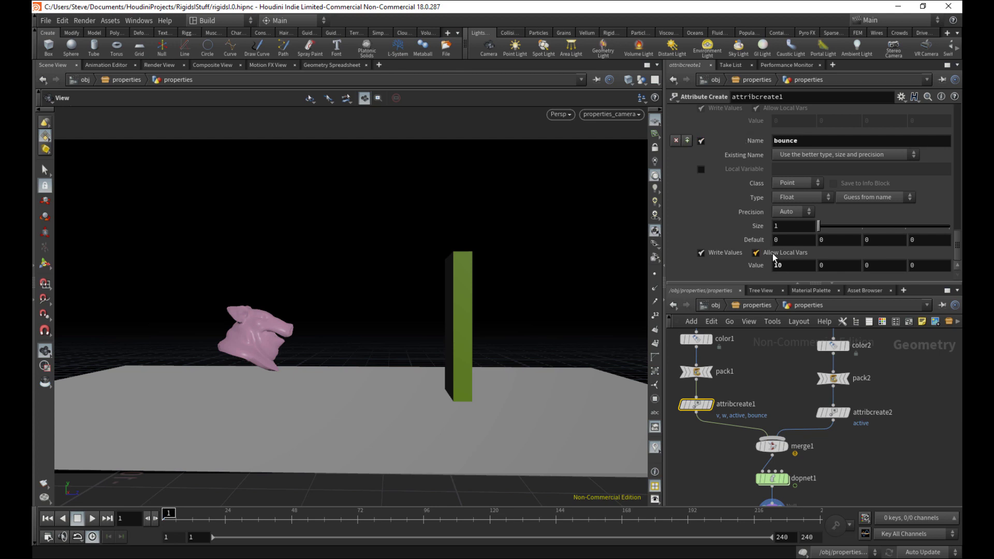
key(Up)
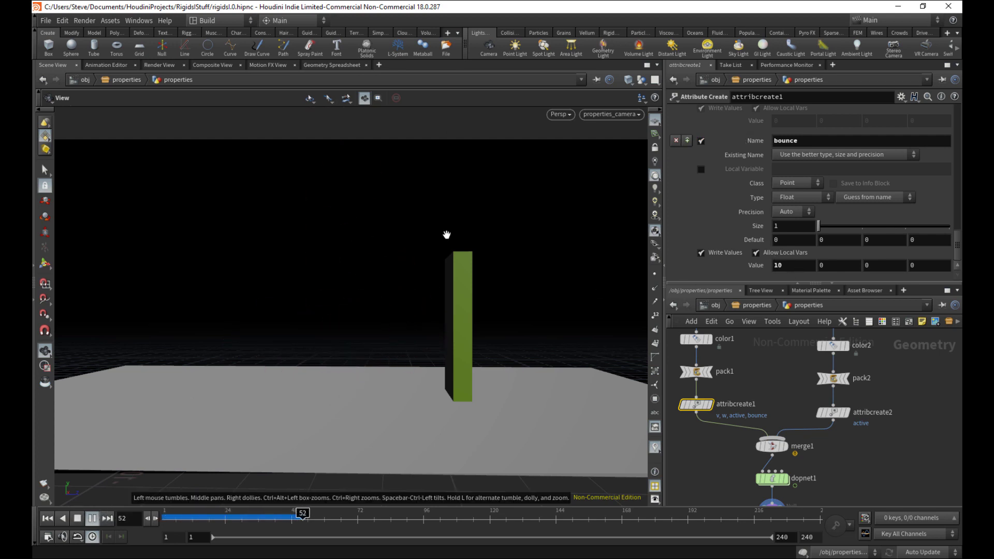
mouse_move(205, 516)
mouse_down()
mouse_move(282, 494)
mouse_move(156, 477)
mouse_up()
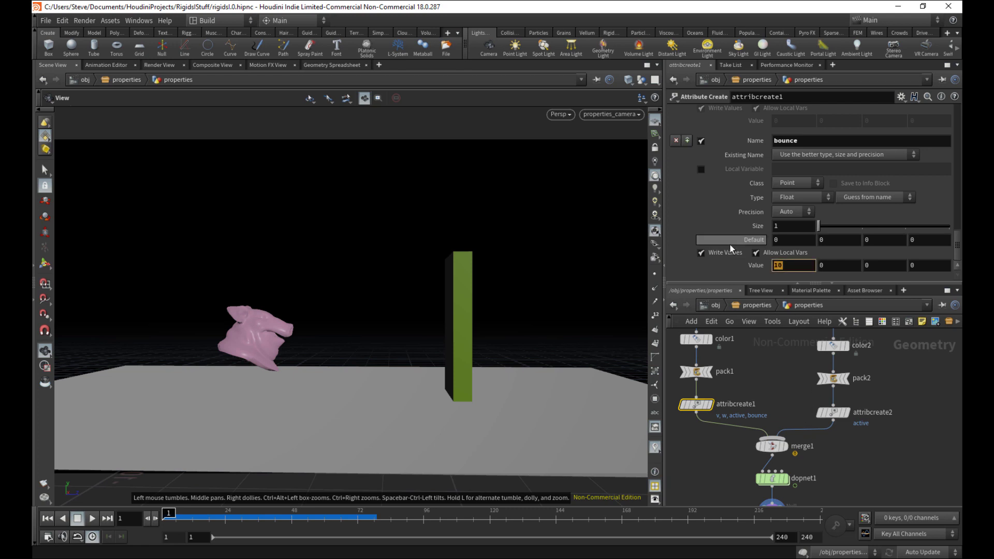
Step: Set the bounce value in attribcreate1 to 0, play the simulation, and scrub through the pig head's impact with the box
text(0)
key(Return)
click(91, 520)
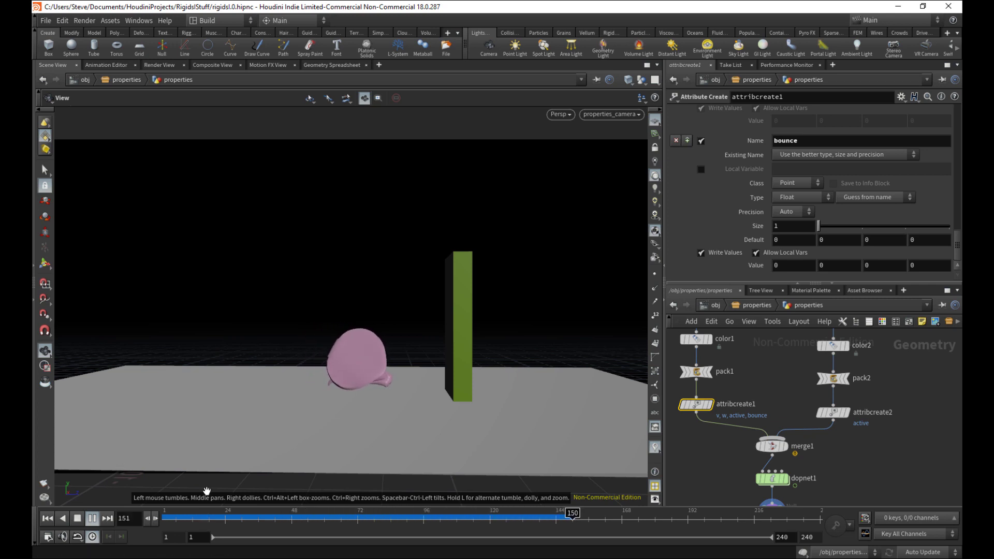
mouse_move(250, 515)
mouse_down()
mouse_move(178, 513)
mouse_move(154, 500)
mouse_move(192, 497)
mouse_move(307, 453)
mouse_up()
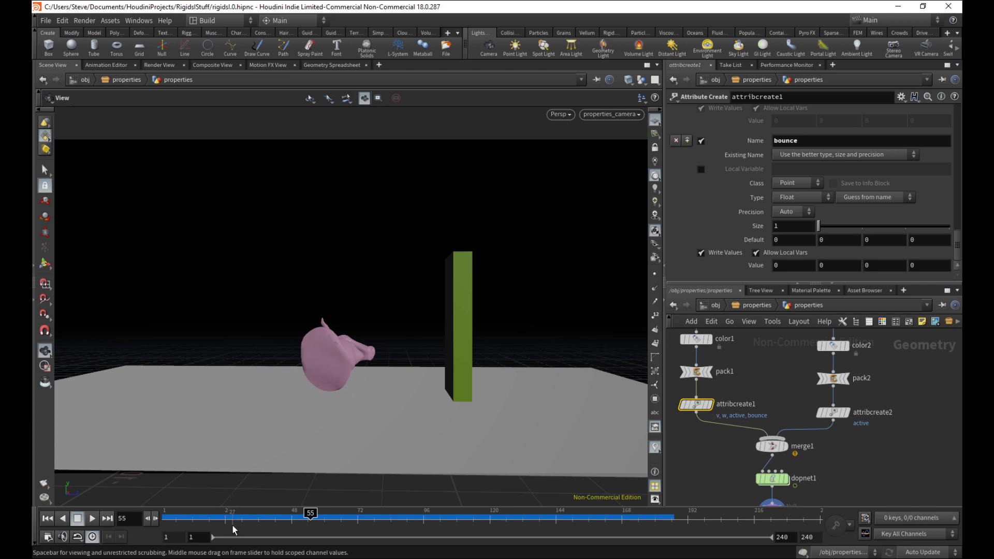
drag(233, 516, 207, 513)
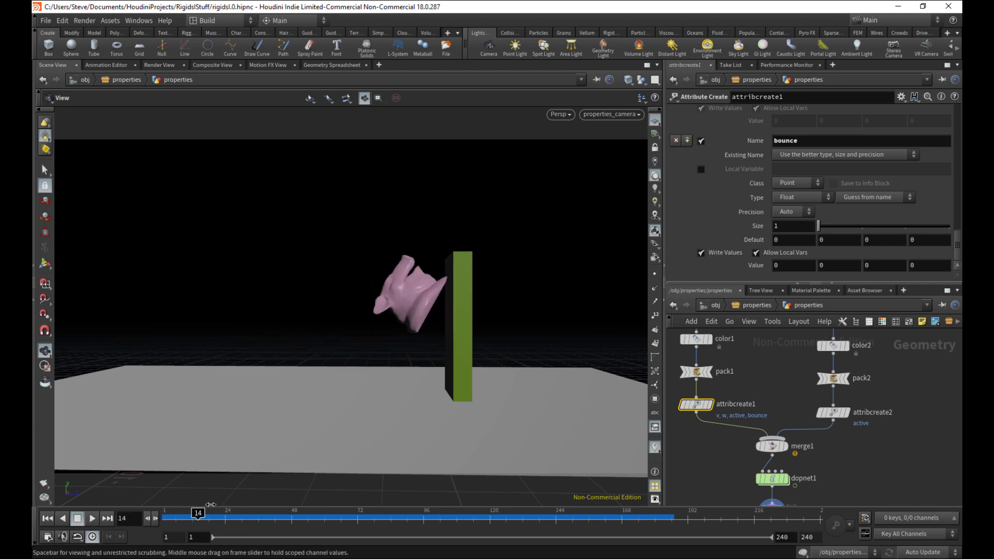
Step: Set the bounce value in attribcreate1 to 1, replay the simulation from the start, and return to frame 1
key(Return)
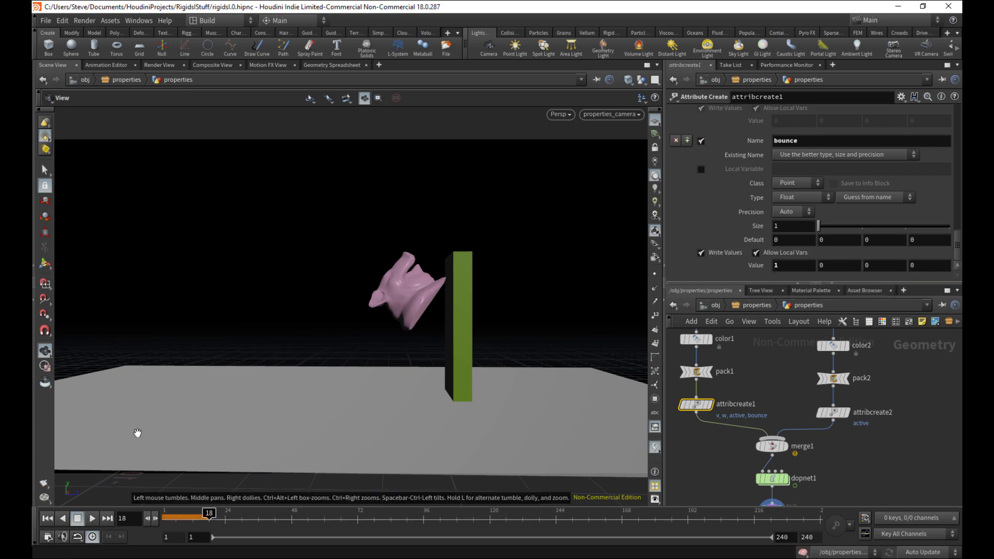
click(47, 518)
click(92, 519)
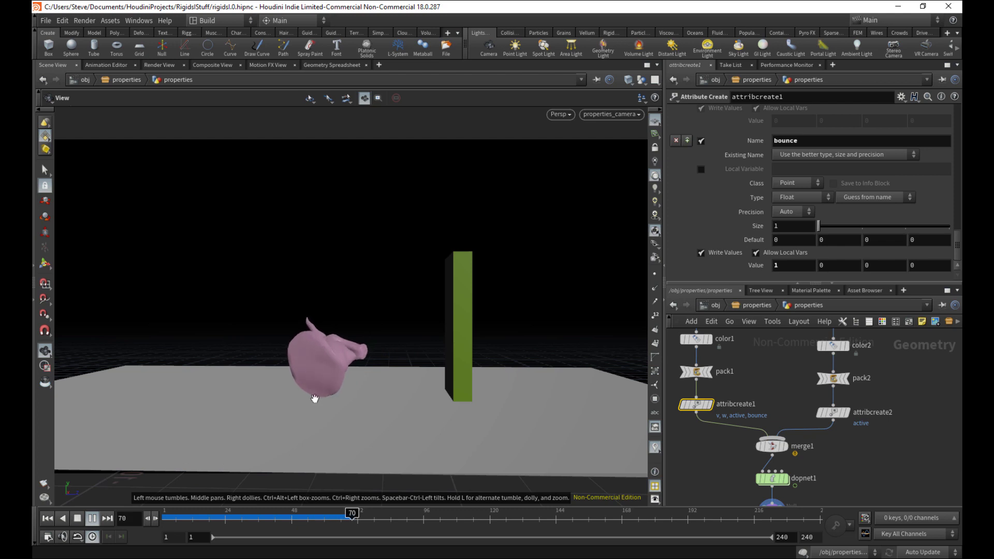
drag(245, 516, 164, 516)
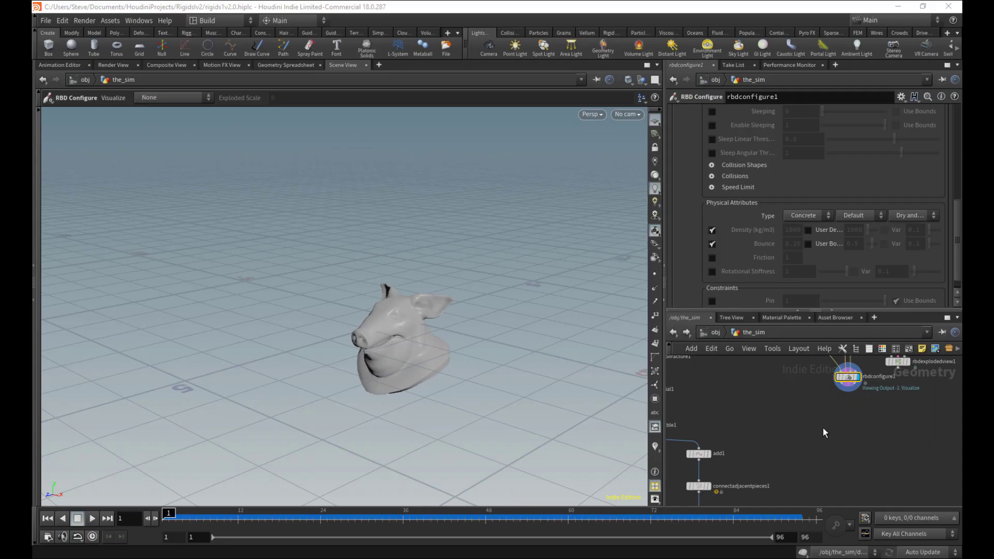
Step: Examine the node chain in the_sim from rbdconfigure1 down to transform1, transform2 and dopnet1
middle_drag(775, 422, 811, 357)
scroll(844, 437, down, 1)
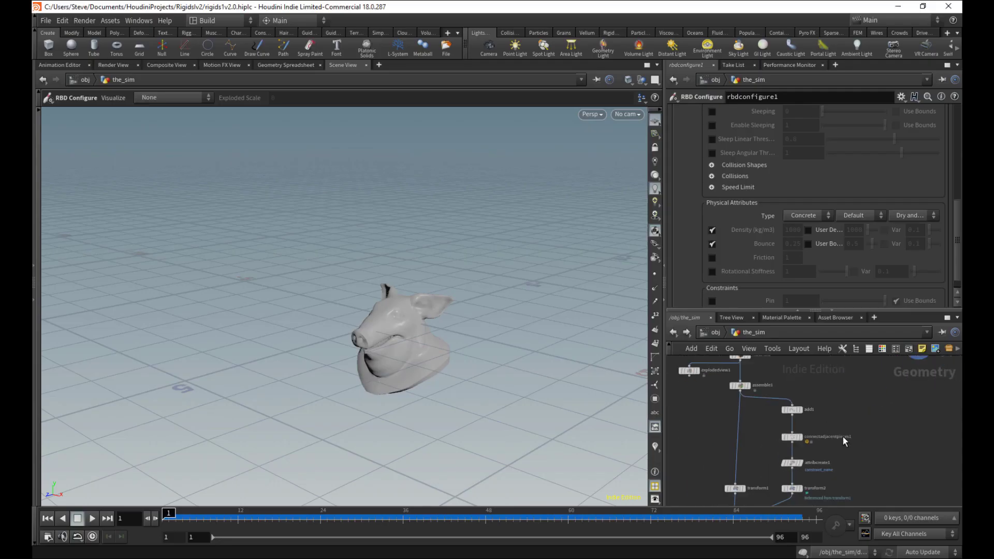
middle_drag(851, 445, 827, 488)
scroll(867, 415, up, 3)
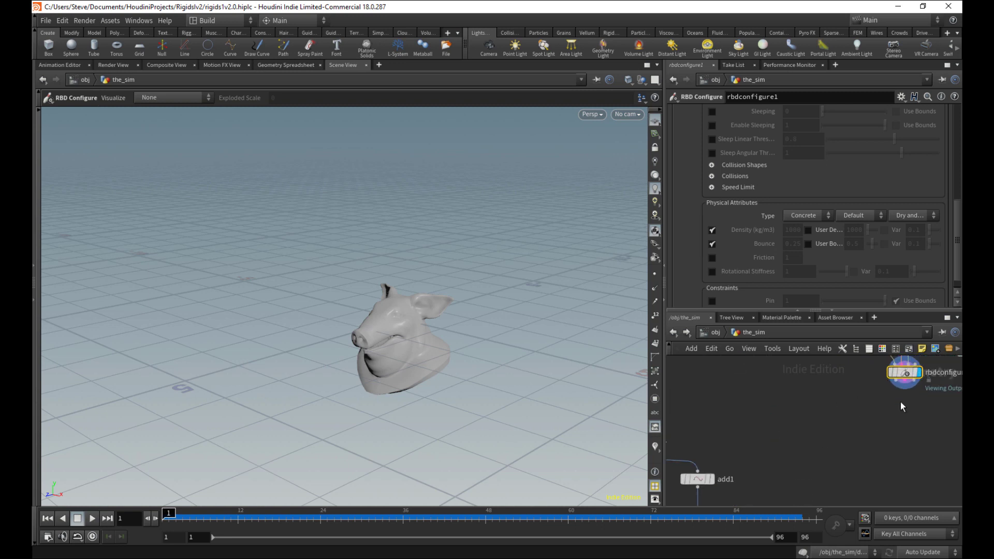
middle_click(908, 373)
middle_drag(888, 424, 786, 473)
middle_drag(831, 381, 793, 498)
middle_drag(859, 473, 888, 403)
middle_drag(902, 443, 931, 401)
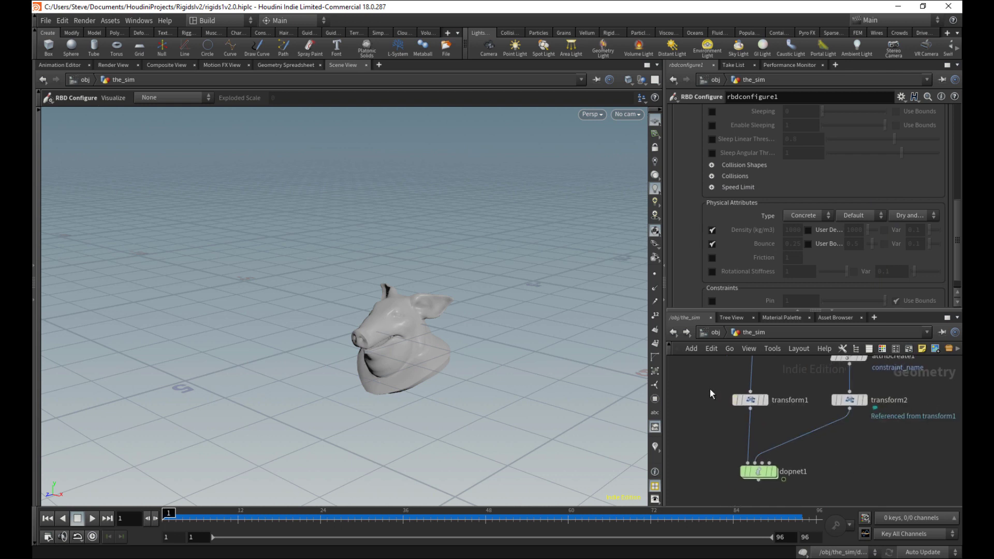
Step: Copy the transform1 node that feeds dopnet1 and compare its place in the chain with rbdconfigure1
drag(778, 415, 779, 414)
key(ctrl+c)
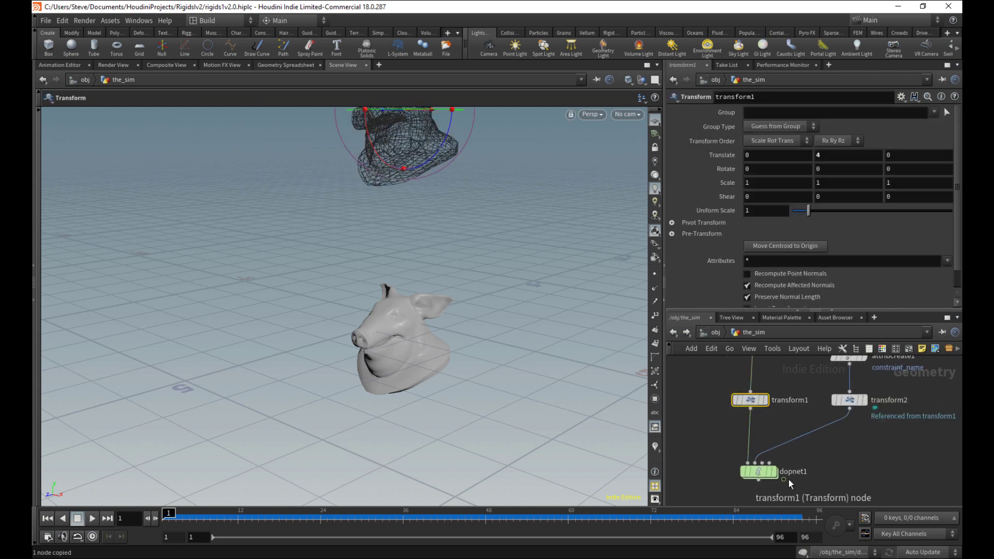
middle_drag(936, 415, 807, 461)
scroll(779, 464, down, 4)
scroll(796, 440, up, 4)
middle_drag(856, 432, 785, 471)
scroll(786, 470, down, 2)
scroll(754, 470, up, 3)
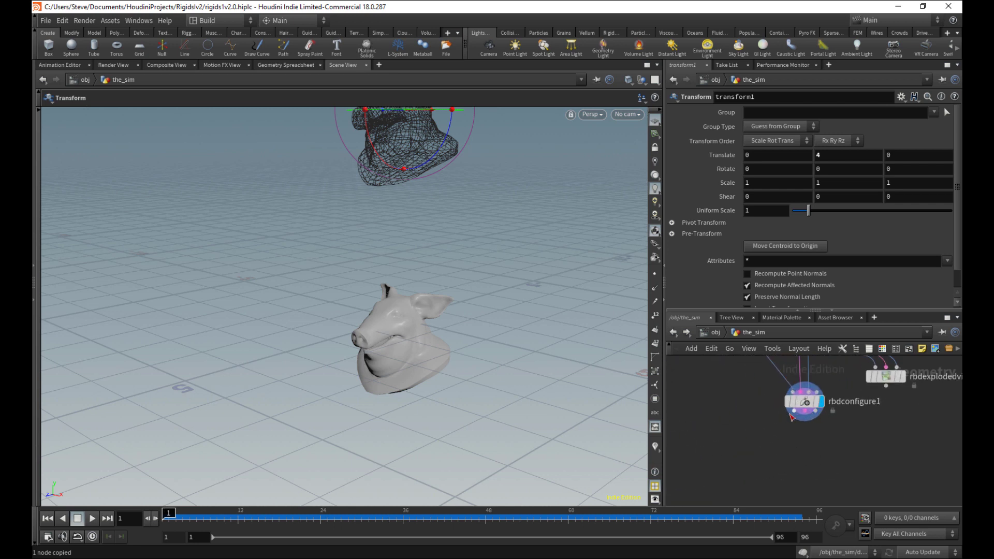
middle_drag(772, 431, 852, 378)
scroll(831, 414, down, 4)
middle_drag(828, 426, 874, 355)
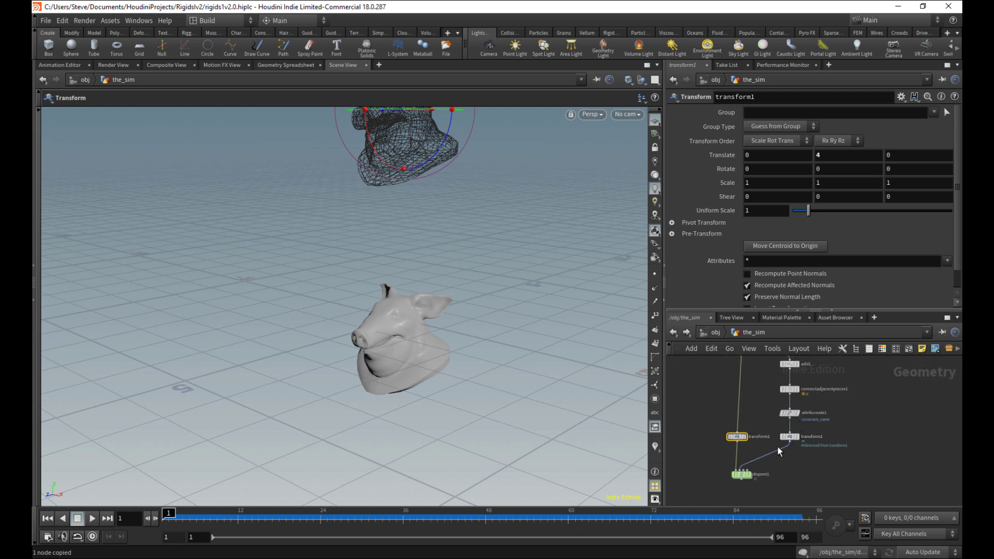
Step: Examine the channel references in the Translate and Rotate parameters of transform2
click(789, 437)
middle_drag(851, 417, 768, 498)
middle_drag(802, 405, 754, 455)
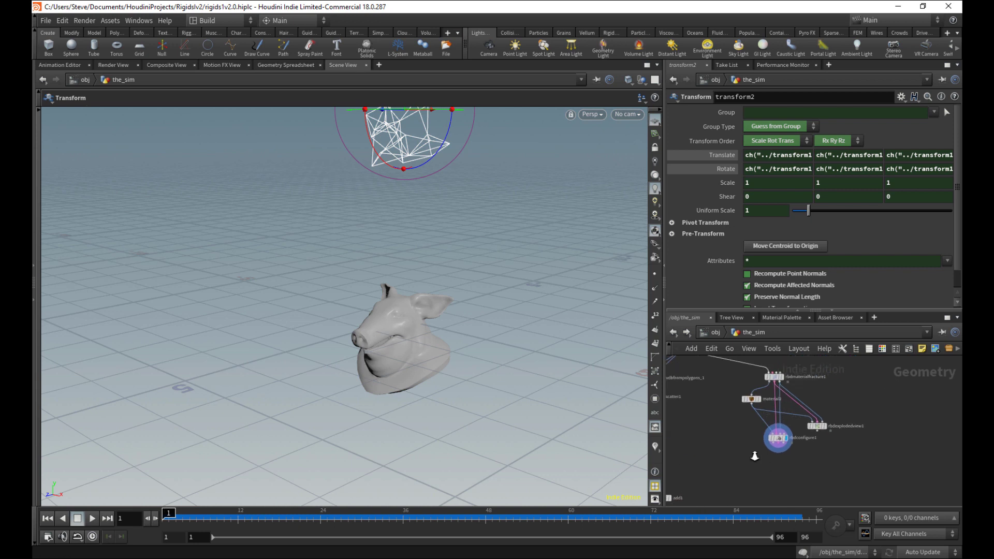
scroll(754, 455, up, 3)
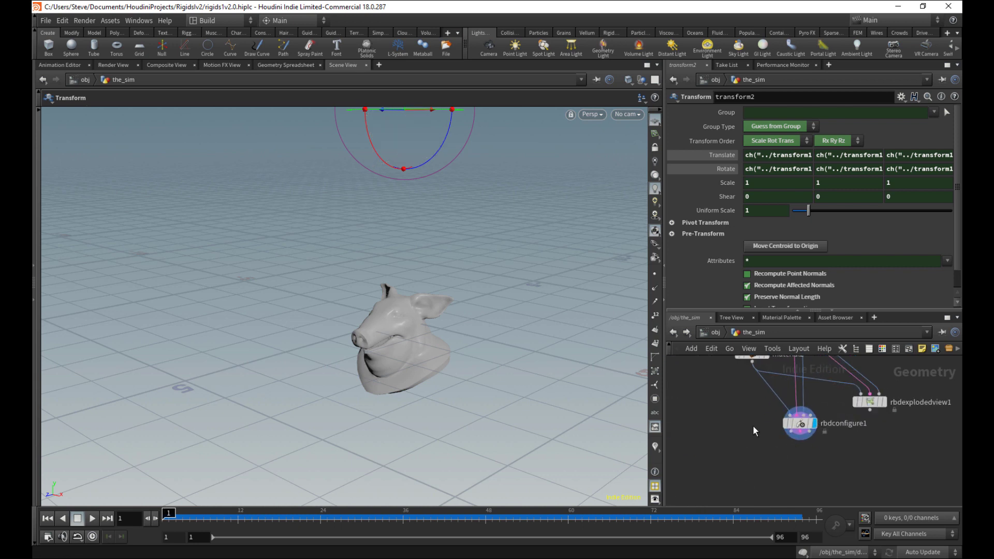
middle_drag(777, 486, 774, 453)
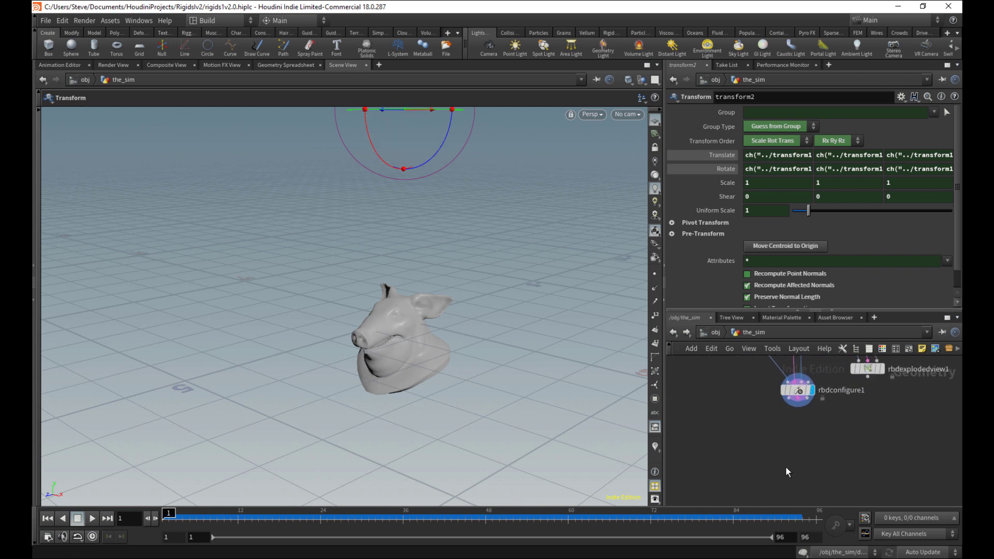
Step: Add an RBD Pack node directly beneath rbdconfigure1
key(Tab)
text(r)
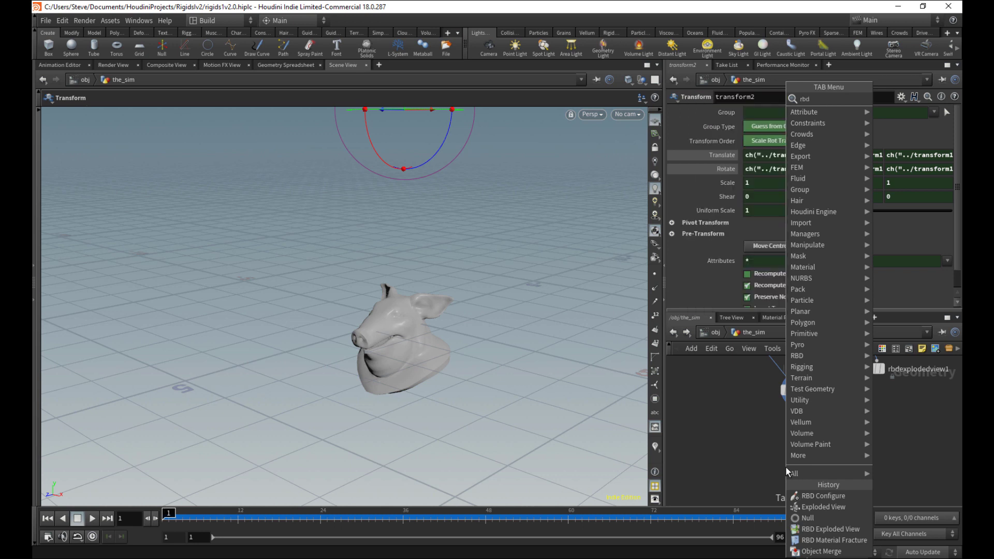
text(bd c)
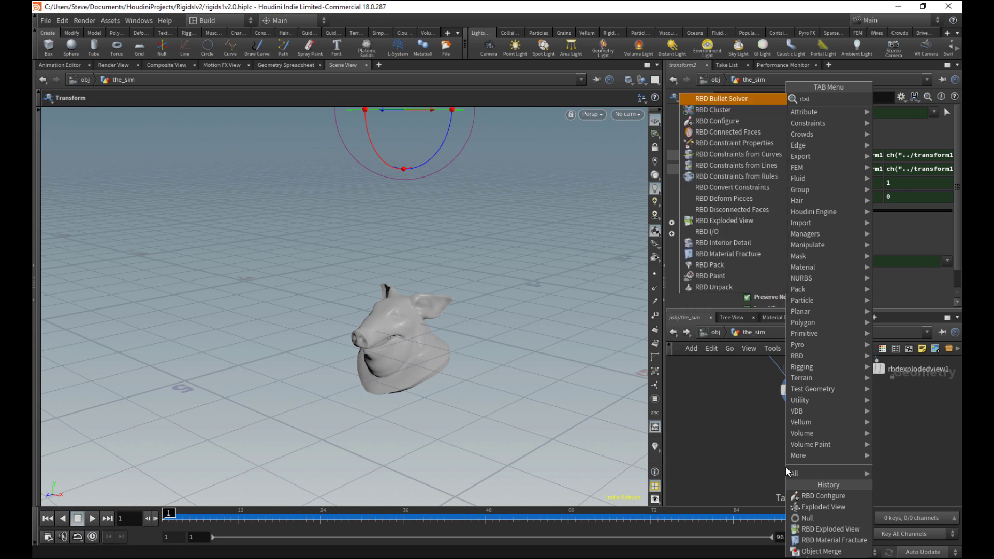
key(Return)
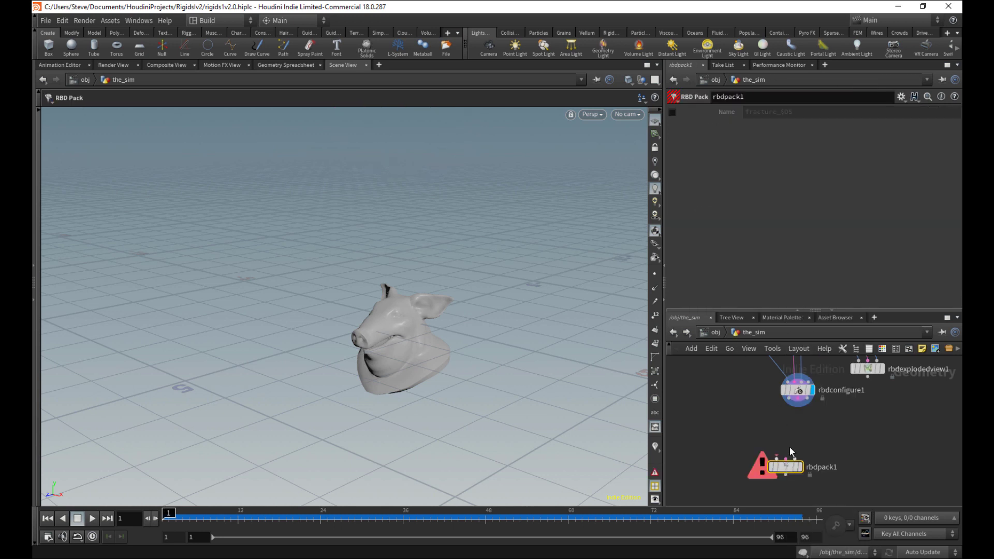
drag(791, 469, 776, 415)
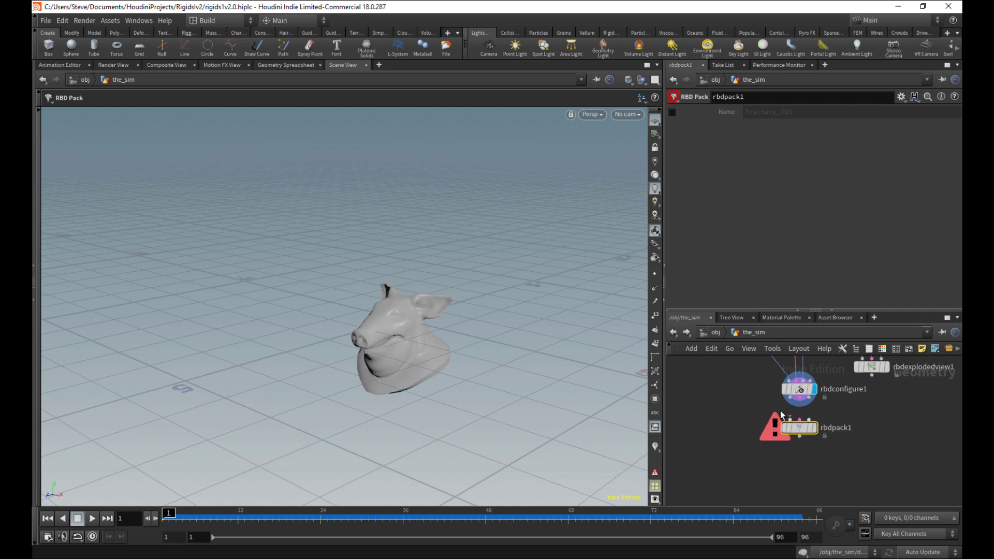
scroll(796, 407, up, 2)
Step: Wire the three outputs of rbdconfigure1 into the matching inputs of rbdpack1 and display rbdpack1
click(818, 392)
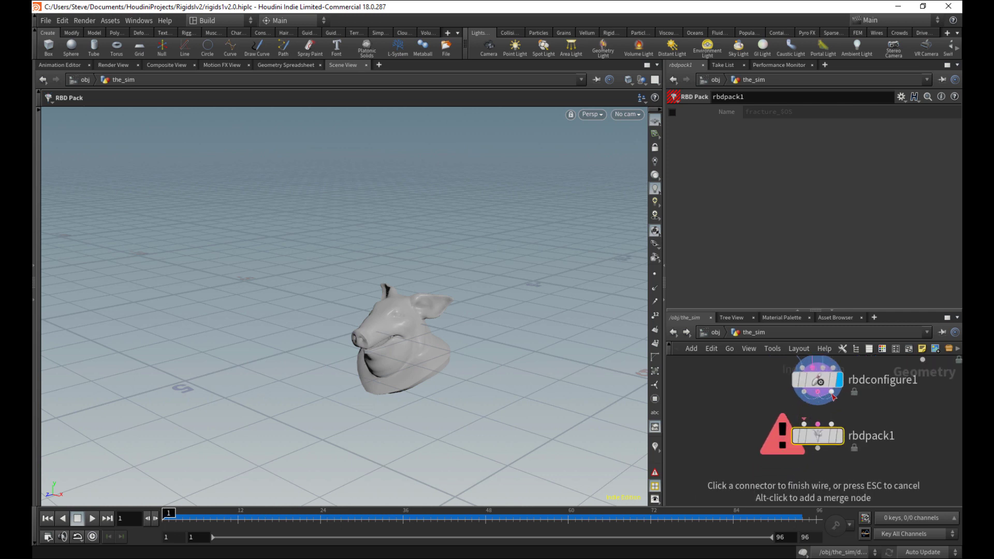
click(806, 424)
click(838, 436)
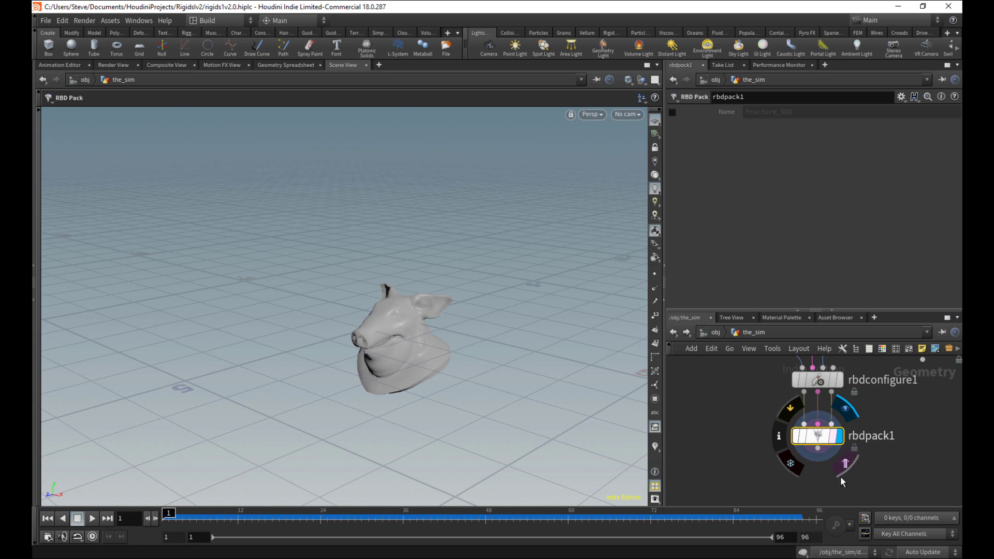
middle_drag(834, 477, 813, 451)
right_drag(807, 461, 803, 427)
click(799, 405)
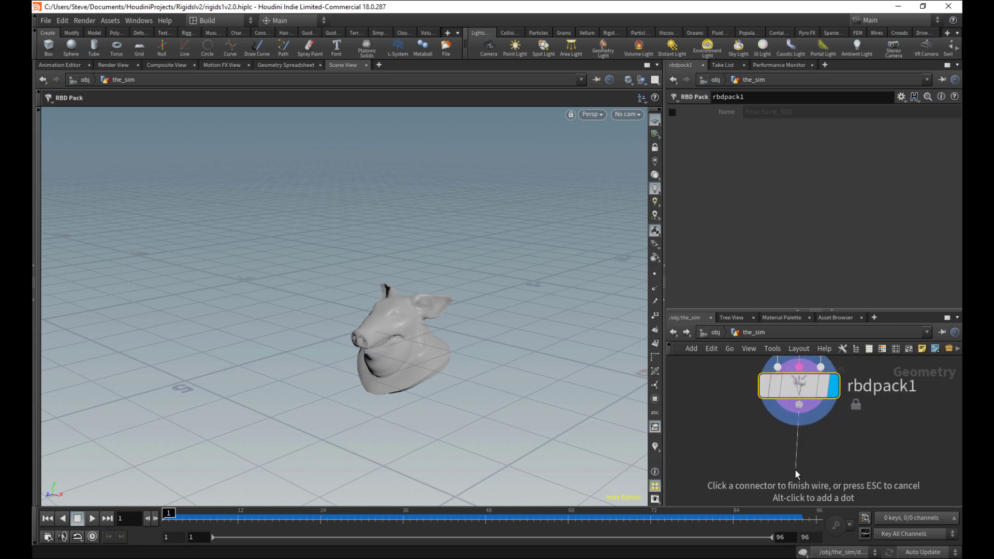
key(Escape)
scroll(826, 444, down, 3)
drag(811, 417, 810, 424)
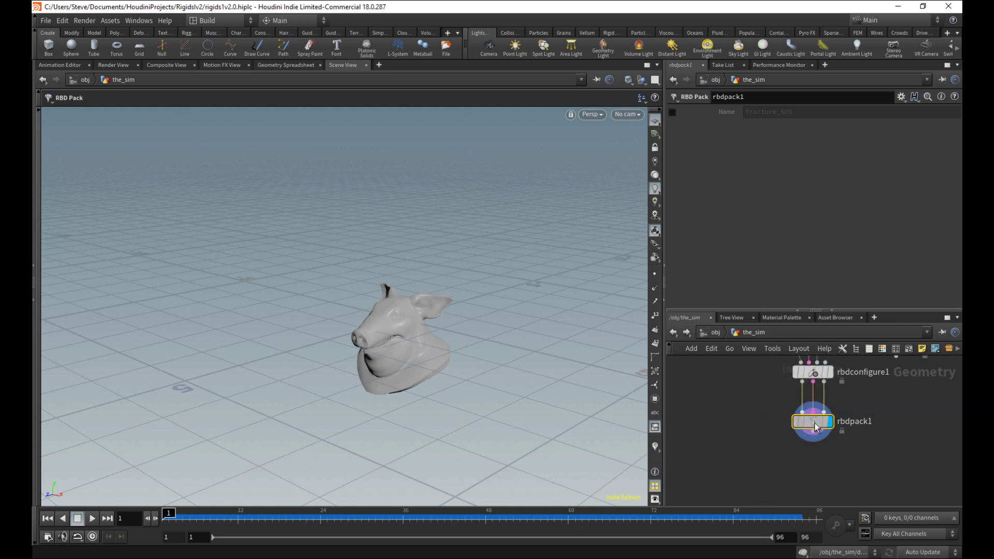
mouse_move(814, 422)
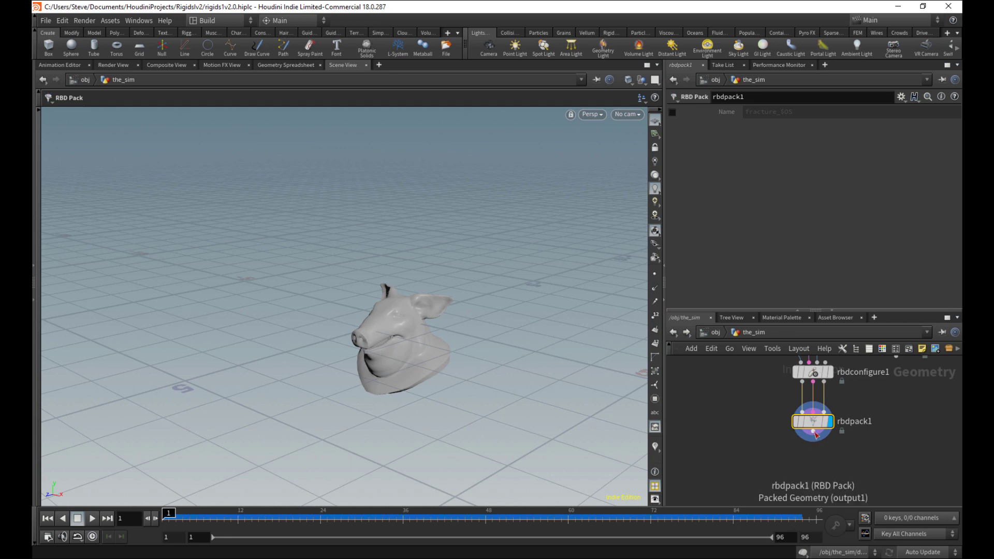
Step: Add an RBD Unpack node below rbdpack1, wire it to the packed geometry output and display it
middle_drag(815, 462, 773, 428)
right_drag(772, 428, 743, 425)
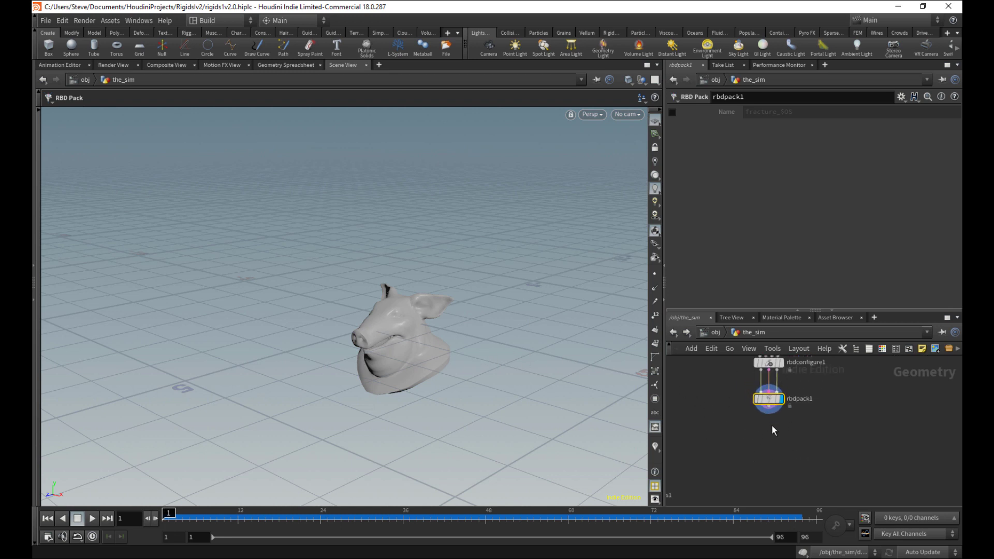
scroll(773, 428, up, 2)
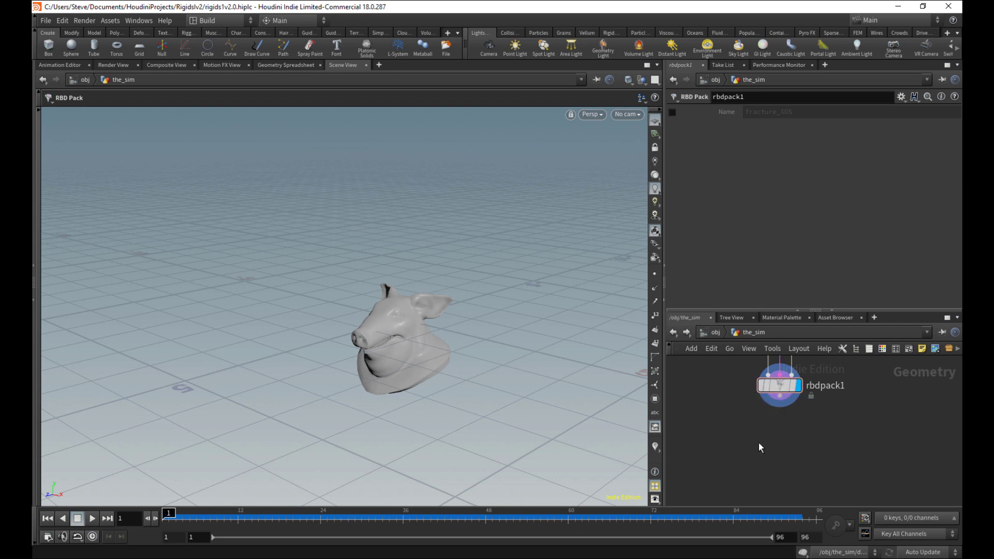
key(Tab)
text(rbd un)
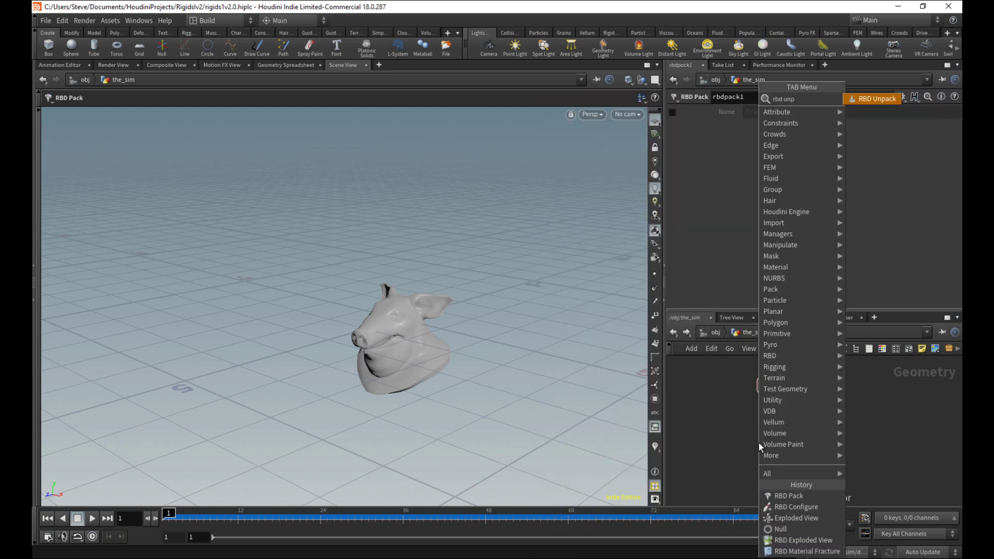
key(Return)
click(759, 443)
drag(782, 401, 786, 457)
click(777, 443)
middle_click(785, 457)
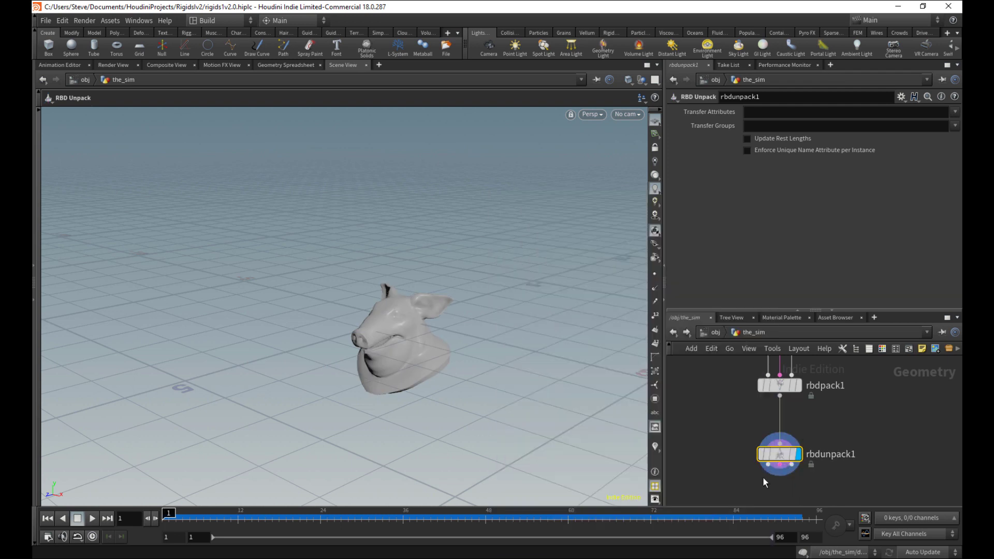
Step: Copy transform1, insert the copy between rbdpack1 and rbdunpack1, and select rbdunpack1 to check the raised pig head
middle_drag(762, 477, 805, 456)
click(770, 413)
key(Escape)
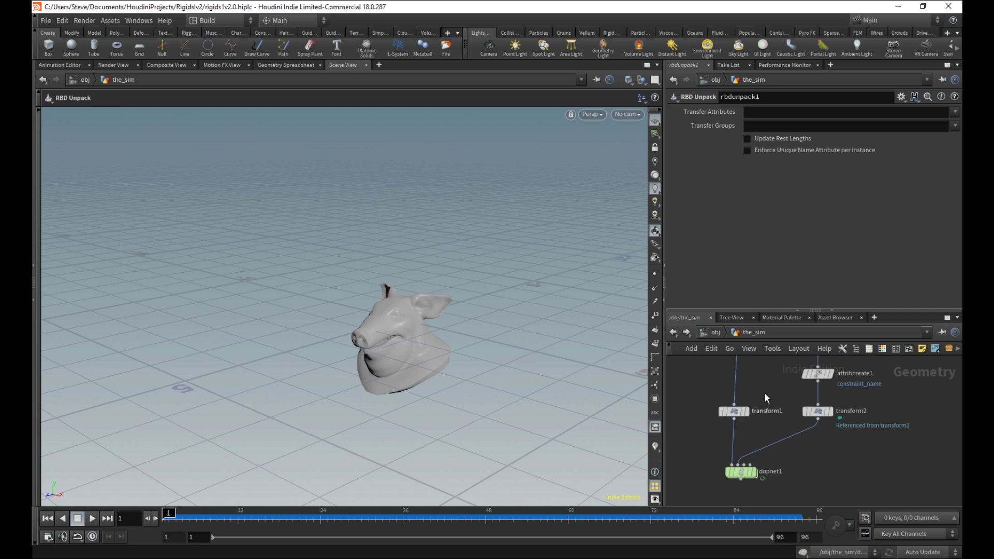
click(750, 425)
key(ctrl+c)
middle_drag(900, 377, 771, 467)
key(ctrl+v)
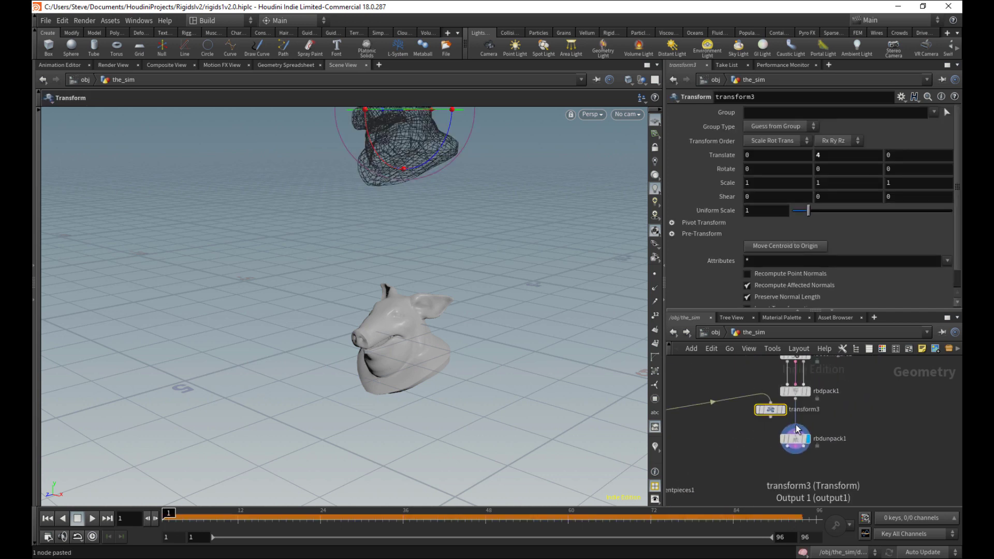
drag(772, 417, 801, 427)
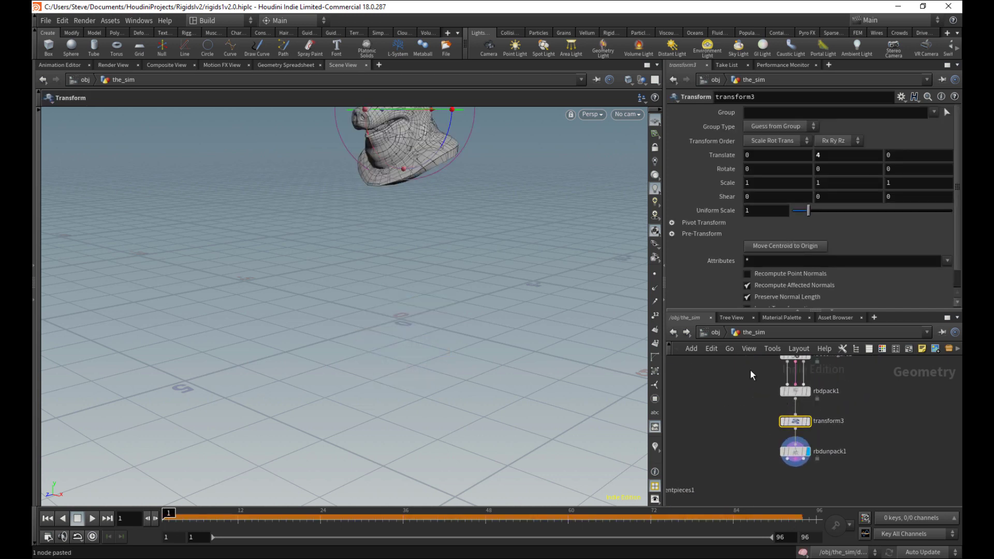
click(795, 451)
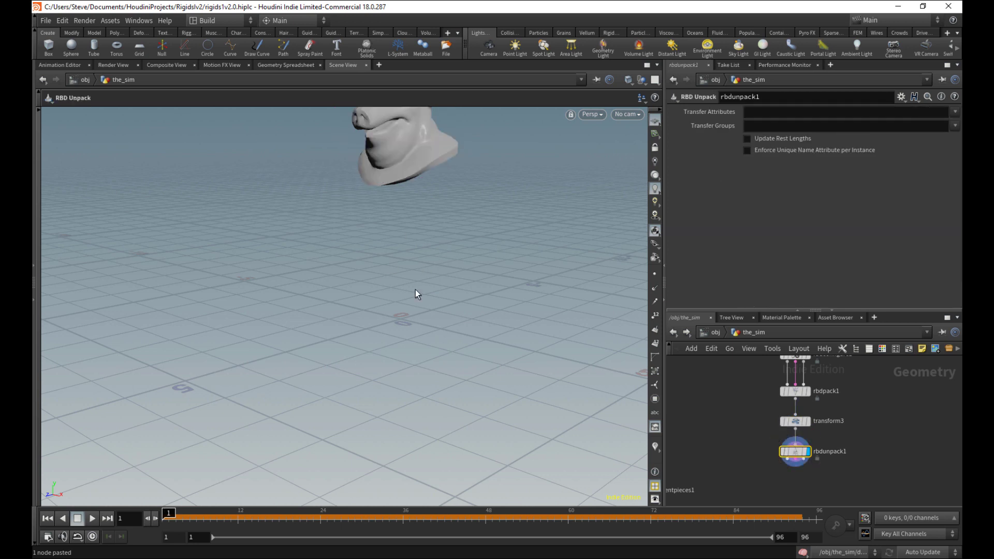
middle_drag(751, 474, 776, 455)
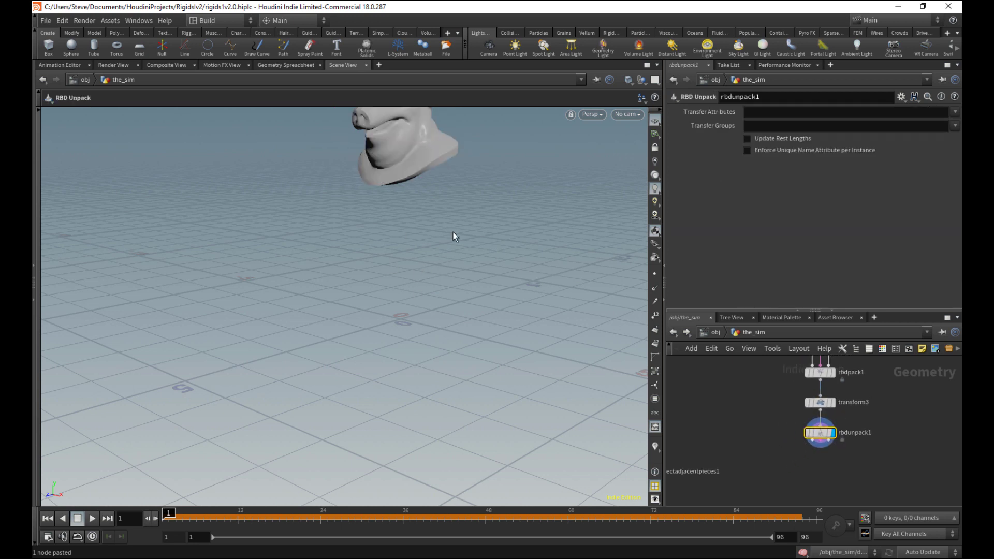
alt+right_drag(453, 232, 423, 254)
alt+middle_drag(461, 235, 424, 258)
Step: Add an RBD Bullet Solver node beneath rbdunpack1
right_drag(782, 457, 786, 437)
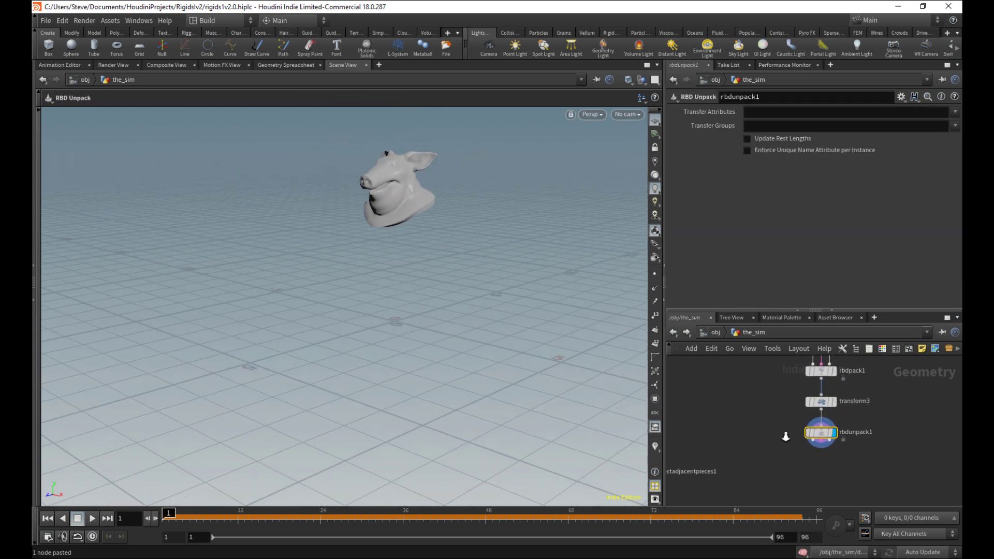
scroll(786, 437, up, 1)
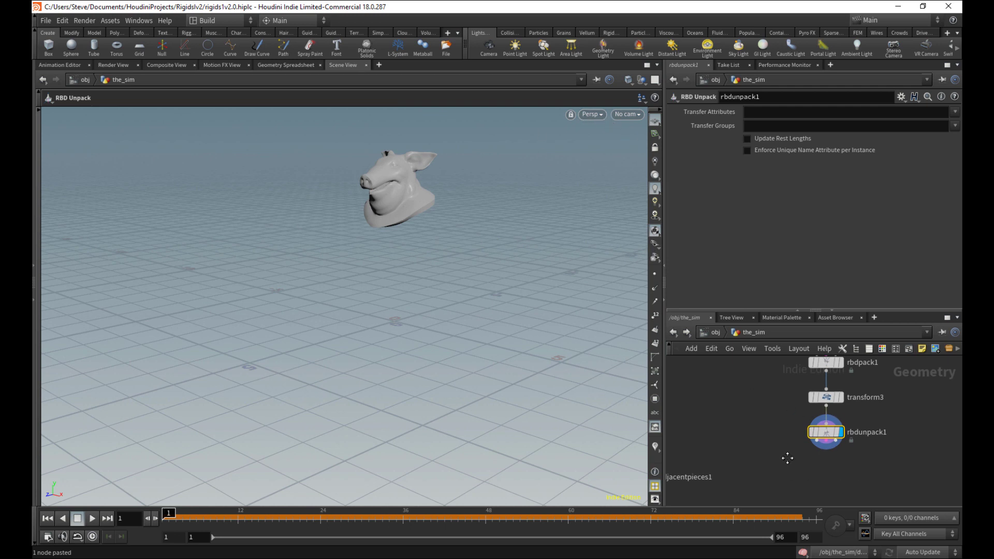
middle_drag(787, 458, 818, 414)
key(Tab)
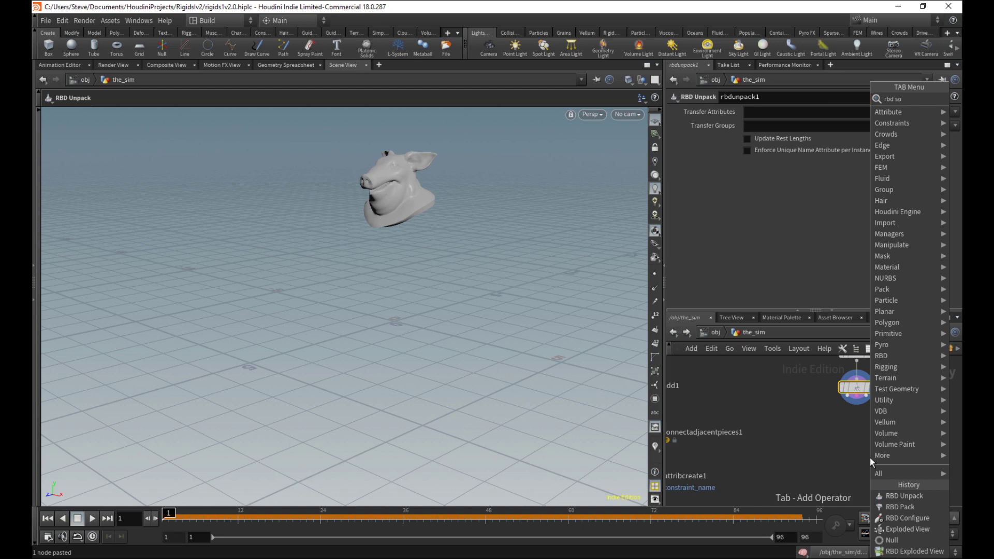
key(Return)
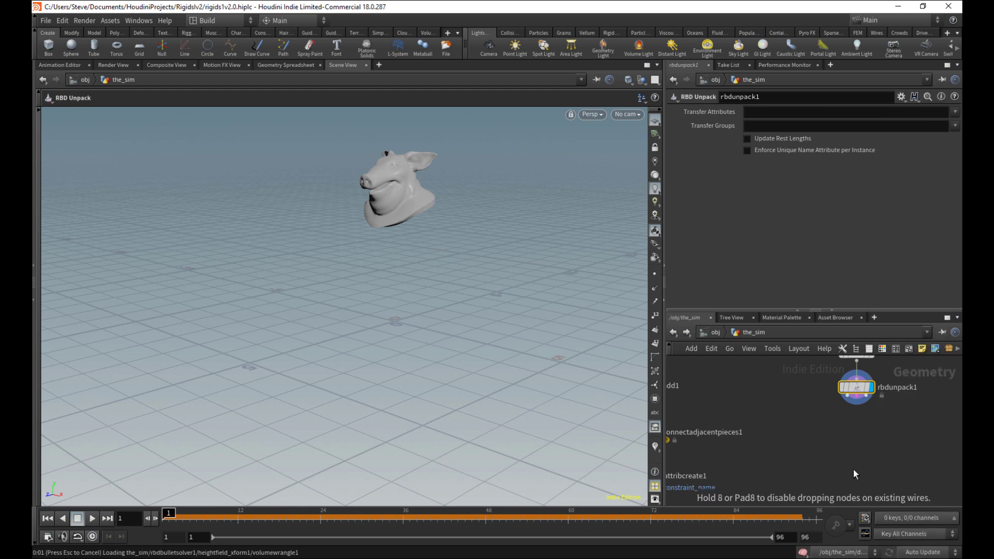
click(841, 427)
drag(878, 465, 865, 442)
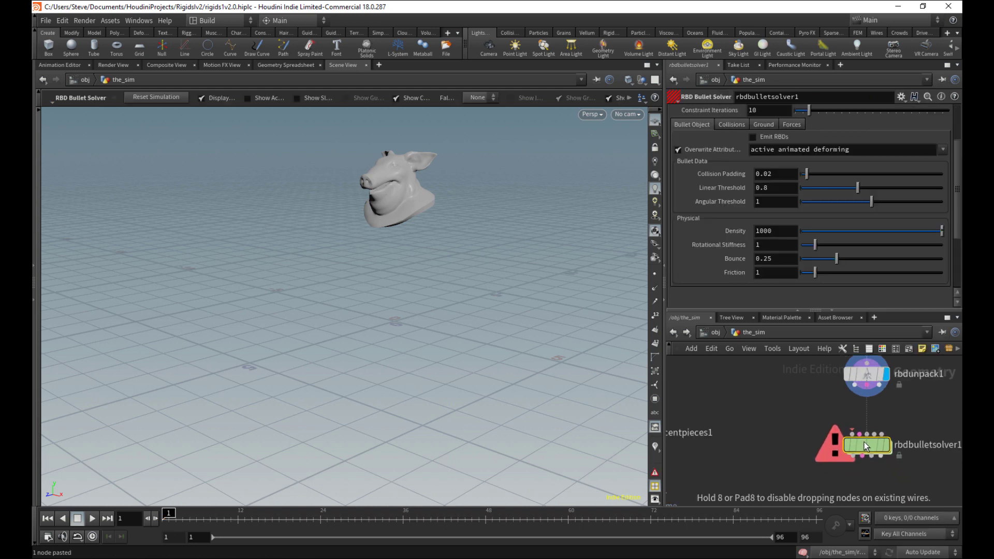
middle_drag(921, 413, 844, 430)
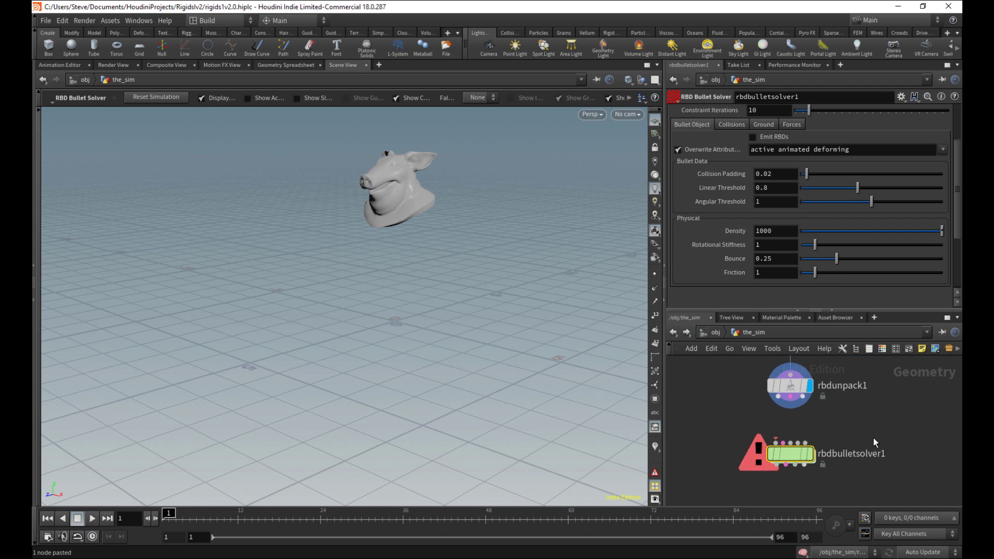
scroll(865, 440, down, 2)
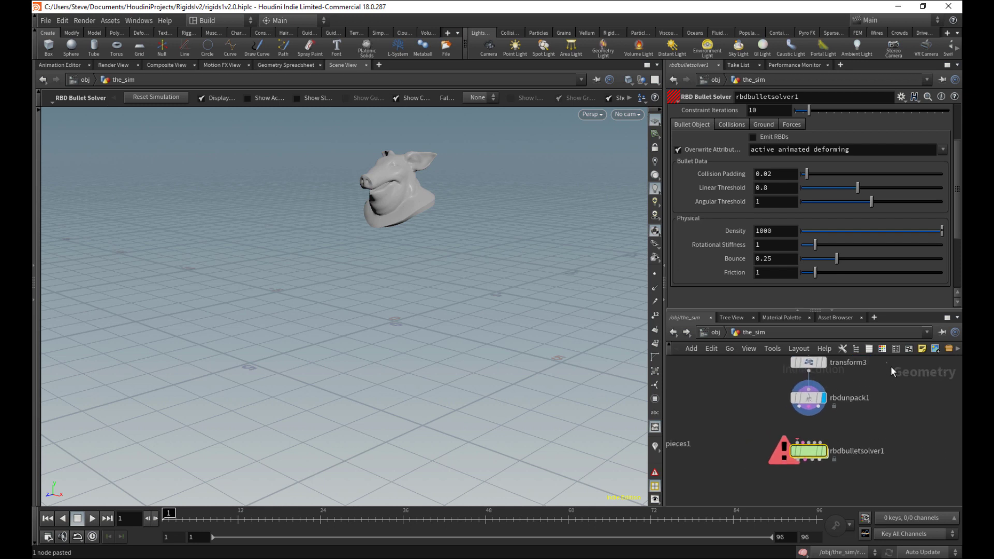
drag(887, 367, 948, 392)
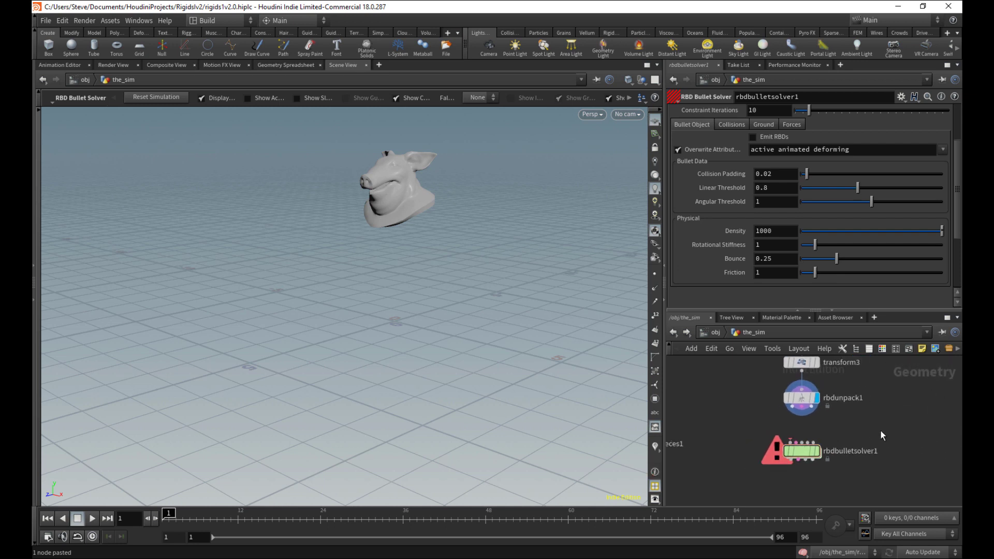
Step: Look inside dopnet1 to review its ground plane, gravity and solver nodes, and return to the_sim network
scroll(853, 437, up, 1)
middle_drag(704, 443, 810, 417)
scroll(736, 477, down, 1)
middle_drag(736, 476, 913, 368)
double_click(776, 462)
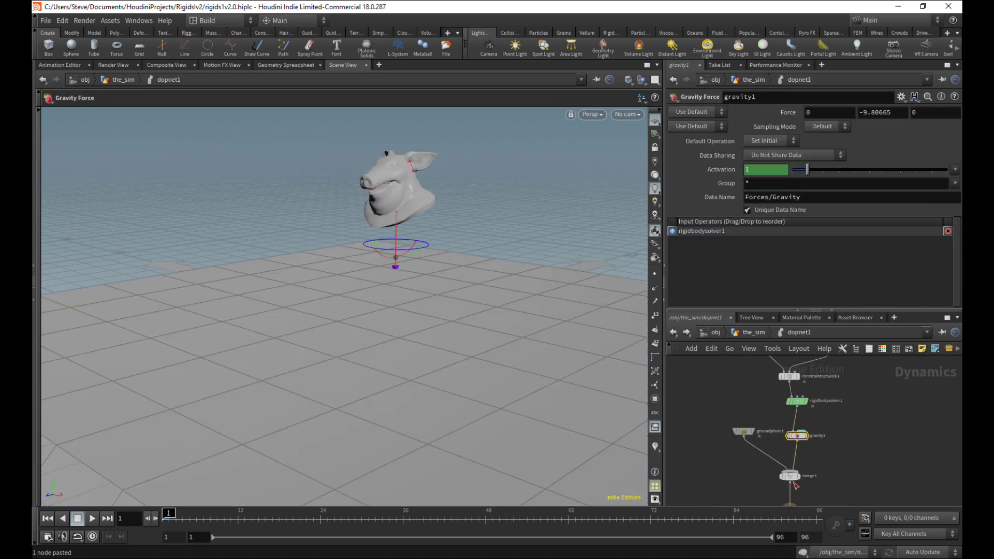
click(761, 336)
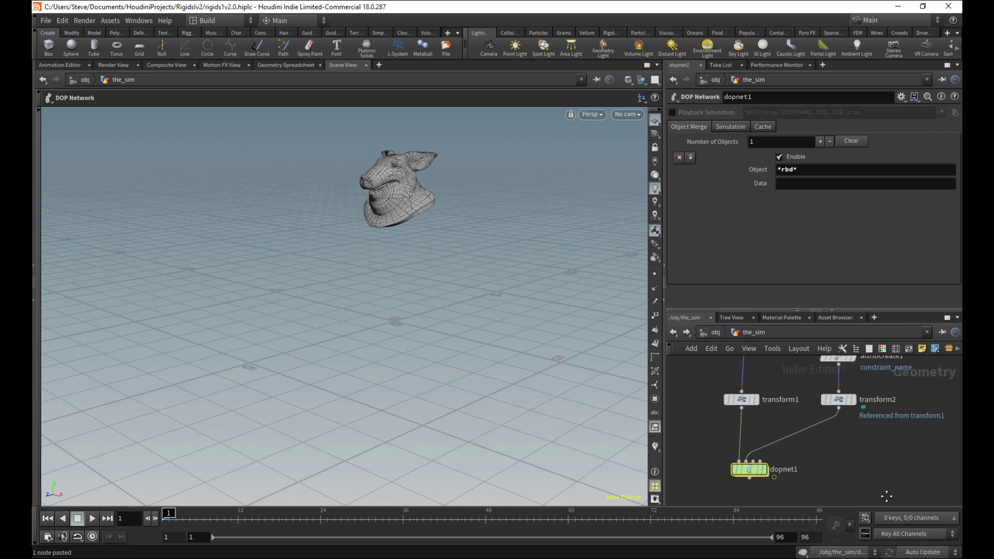
Step: Wire the three outputs of rbdunpack1 into the first three inputs of rbdbulletsolver1, and select and display the solver
scroll(798, 459, up, 5)
mouse_move(804, 459)
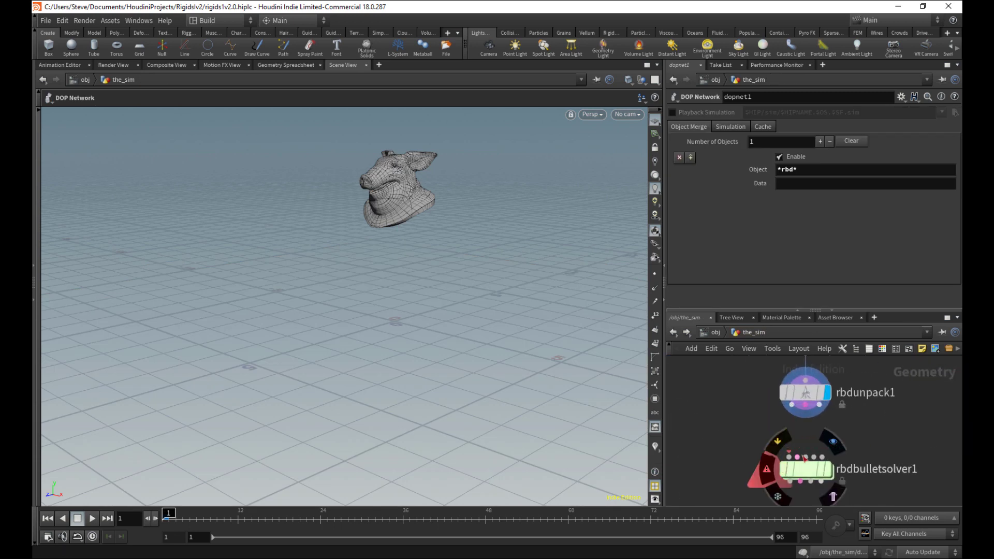
click(822, 457)
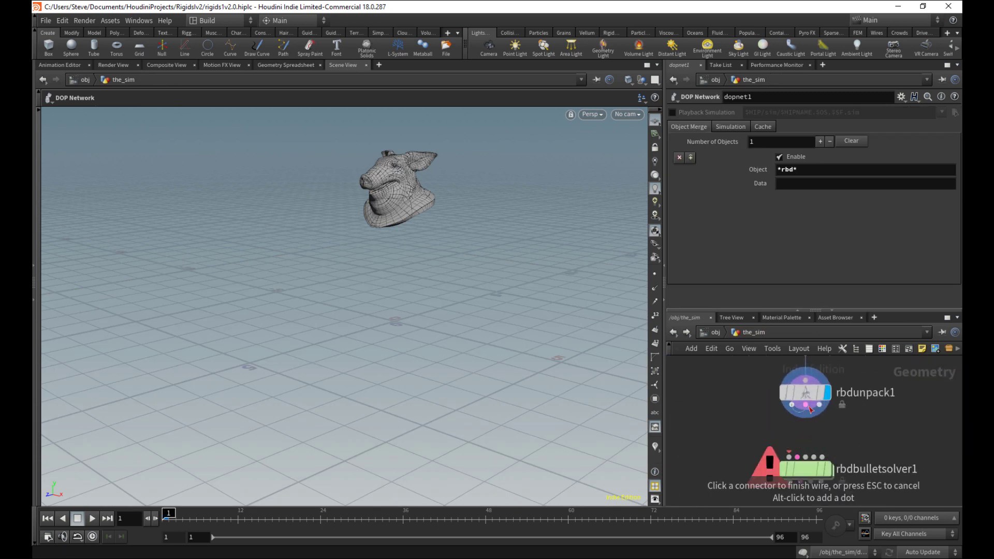
click(796, 462)
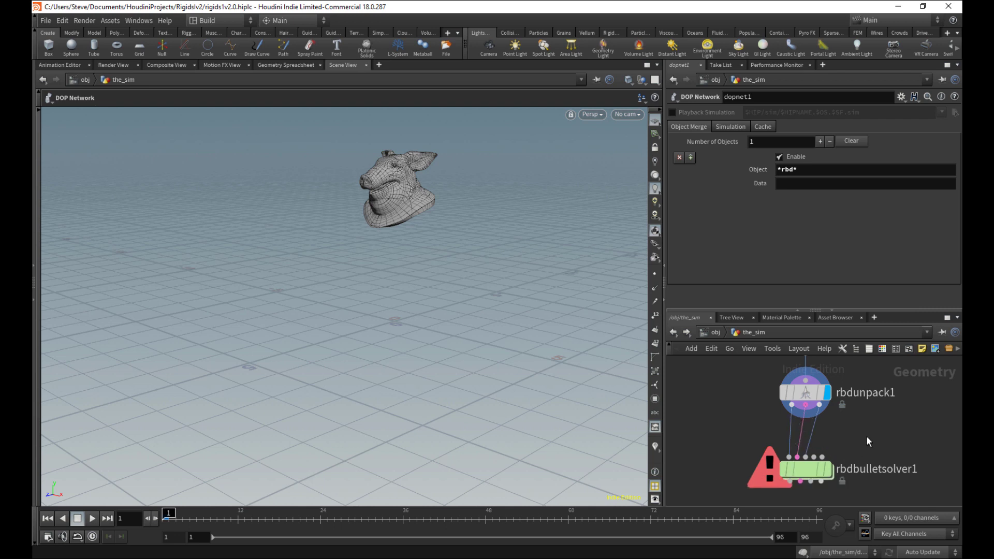
middle_drag(869, 441, 836, 432)
mouse_move(792, 452)
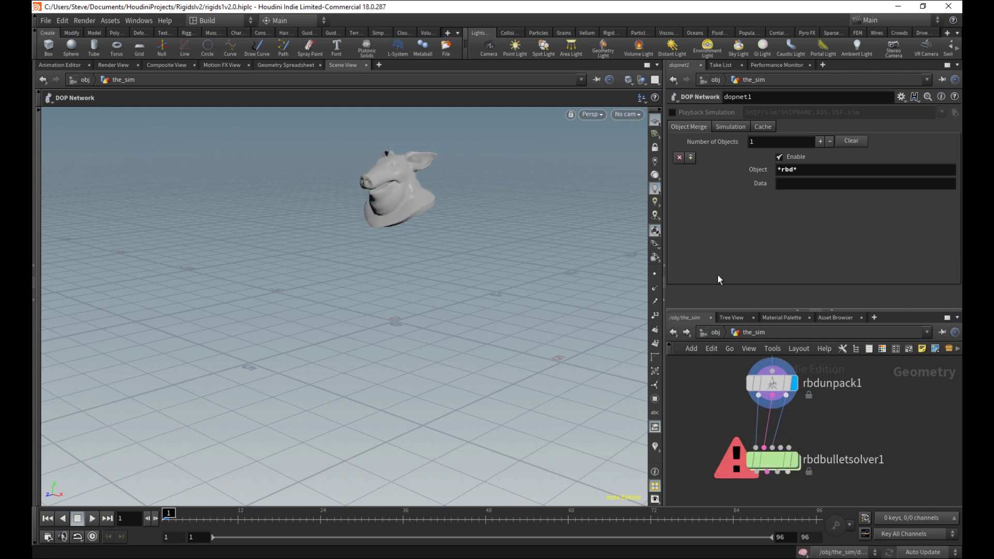
click(783, 467)
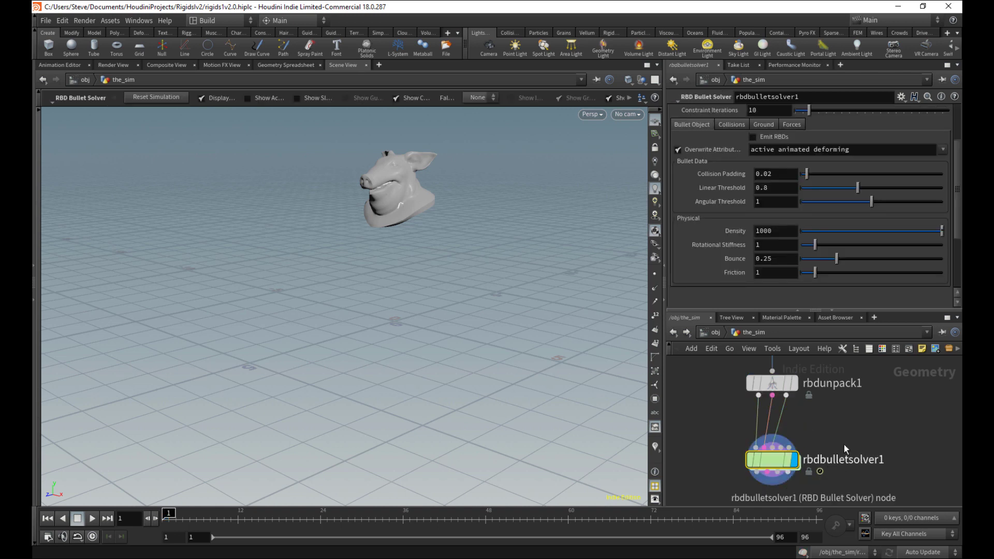
Step: Set the Add Ground Plane option of rbdbulletsolver1 to Ground Plane
click(762, 125)
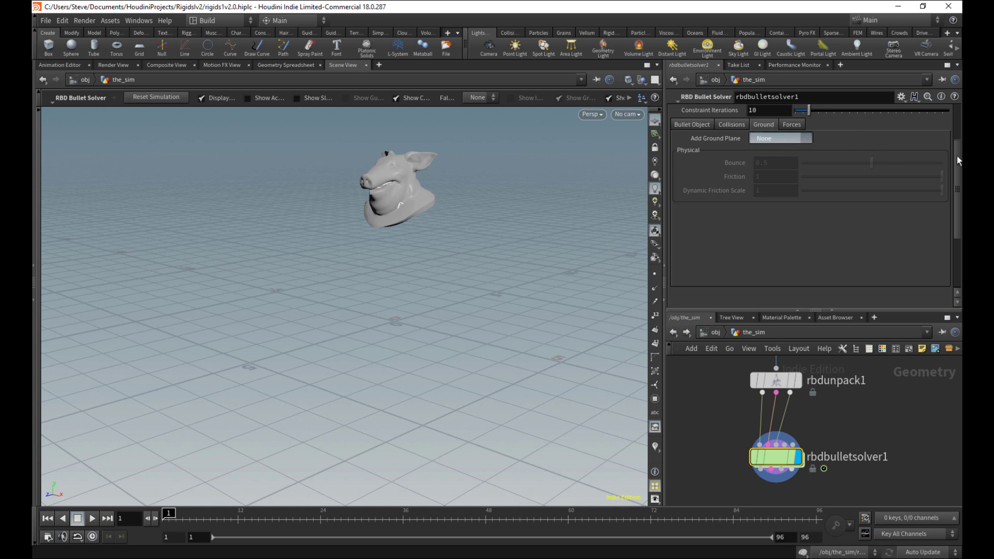
scroll(956, 156, up, 3)
click(792, 196)
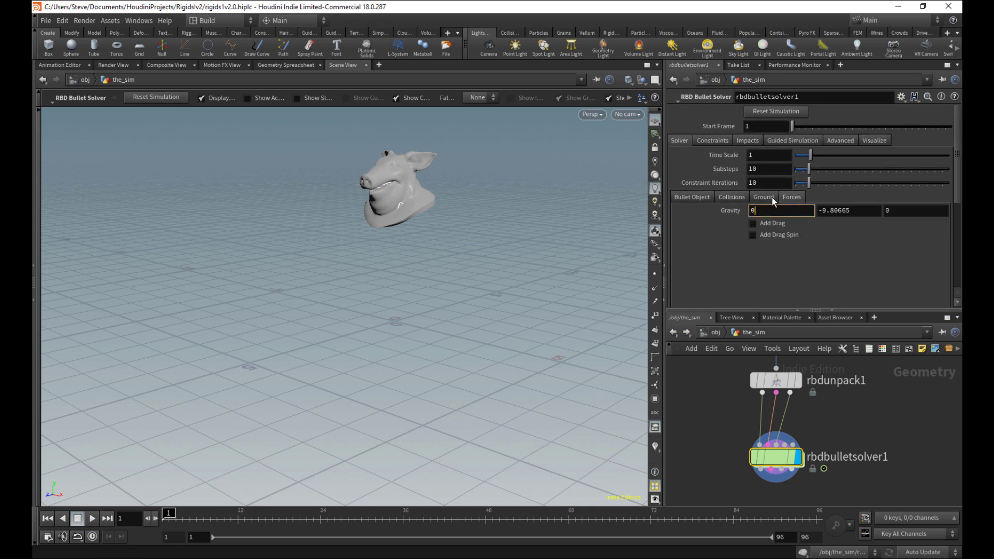
click(773, 198)
click(779, 211)
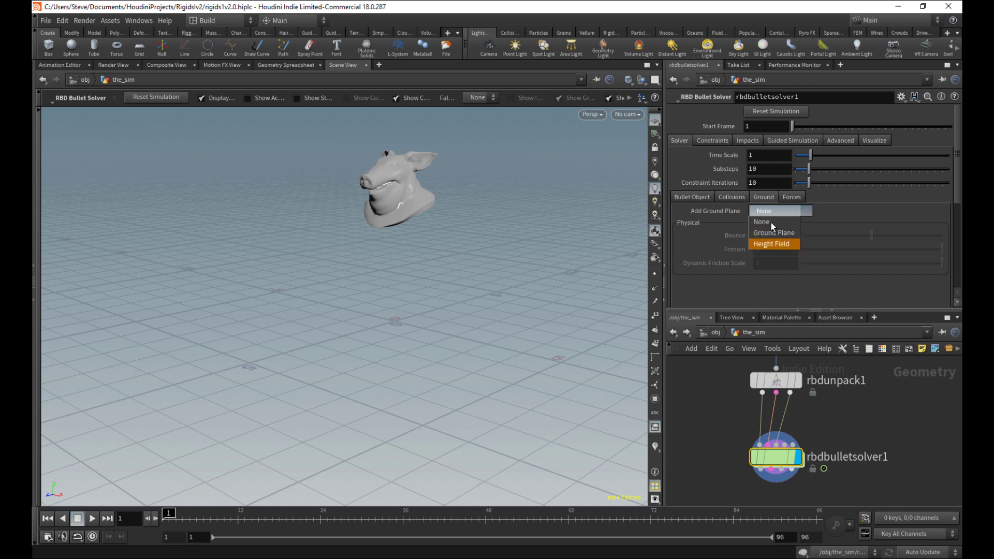
click(773, 228)
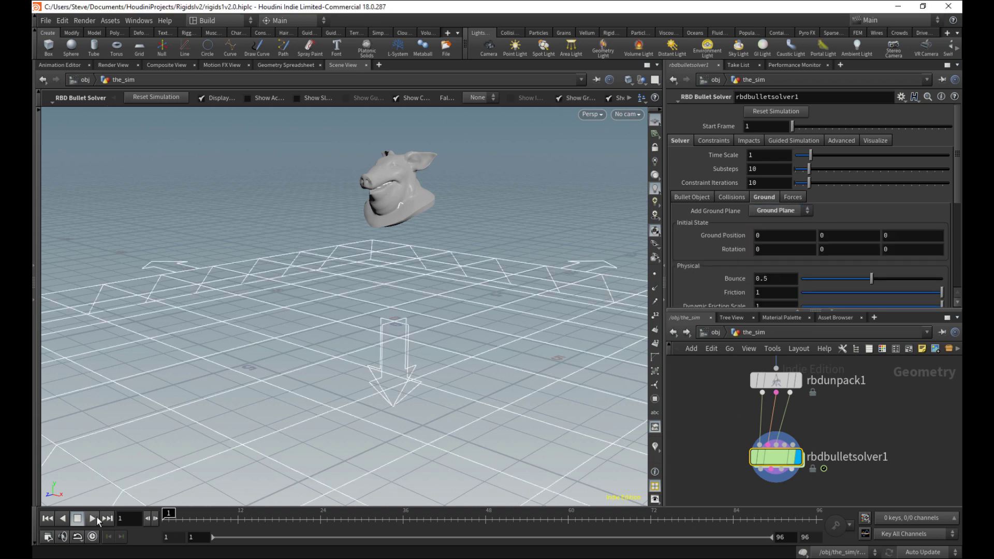
Step: Play the simulation and examine the pig head's impact with the ground around frame 28
click(93, 519)
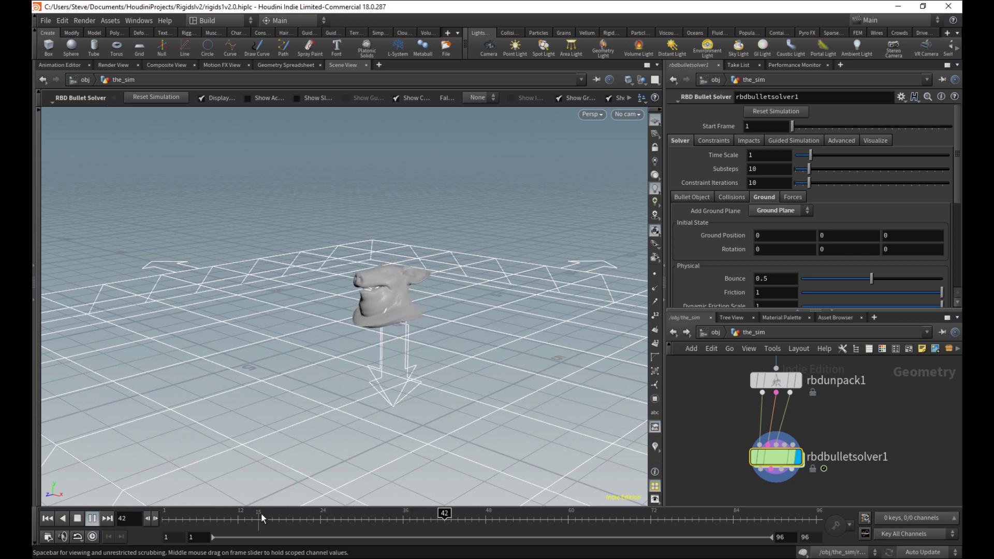
drag(259, 514, 348, 460)
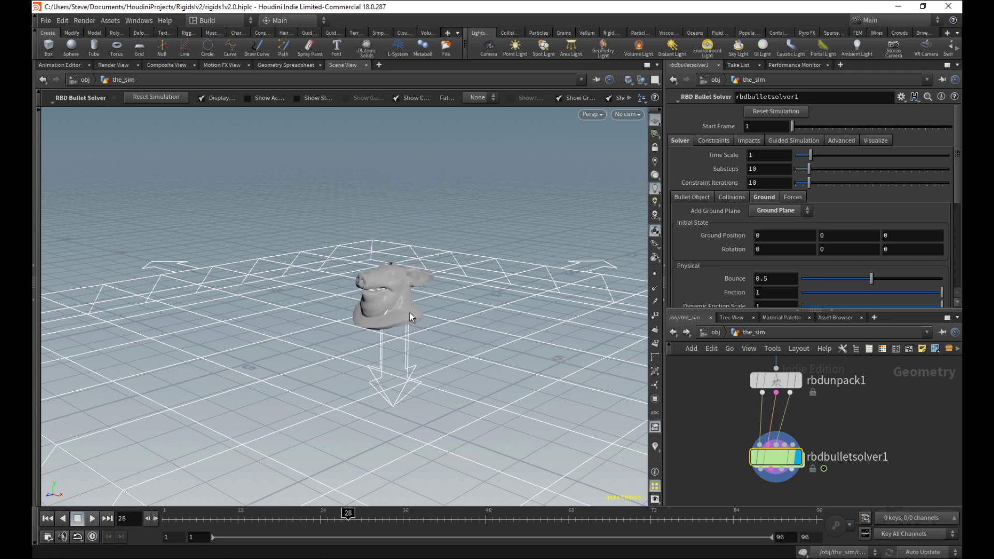
alt+right_drag(410, 313, 446, 273)
drag(447, 273, 562, 379)
drag(476, 362, 456, 332)
click(633, 115)
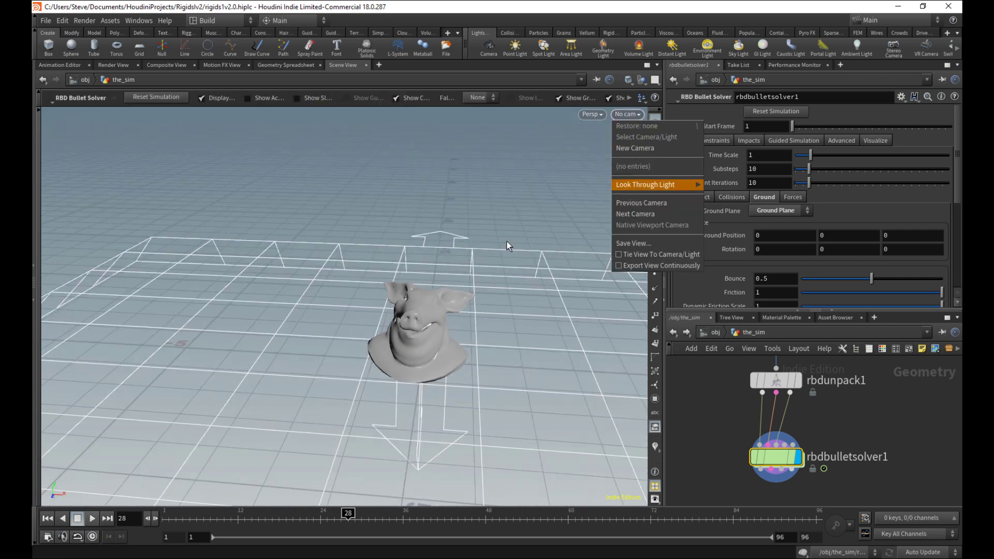
right_drag(507, 264, 488, 297)
middle_drag(488, 297, 434, 270)
Step: Set the glue constraint's Primary Strength on rbdmaterialfracture1 to 1000
middle_drag(880, 363, 846, 447)
scroll(853, 418, down, 3)
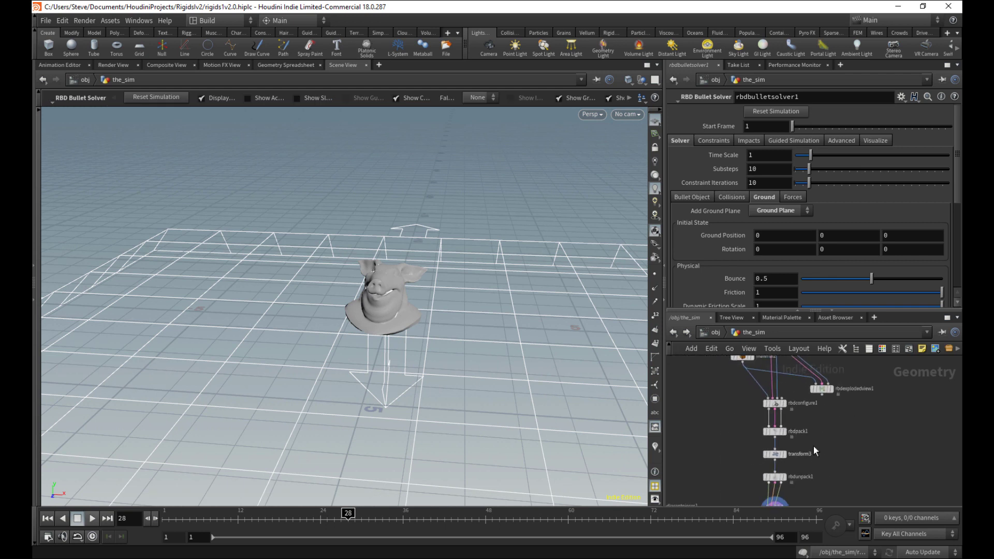
click(771, 396)
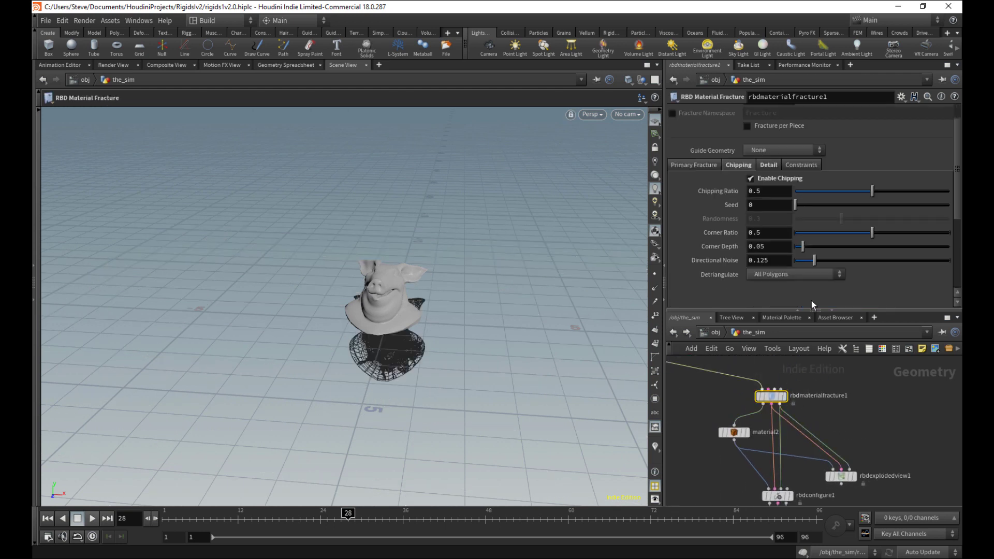
click(801, 165)
click(781, 211)
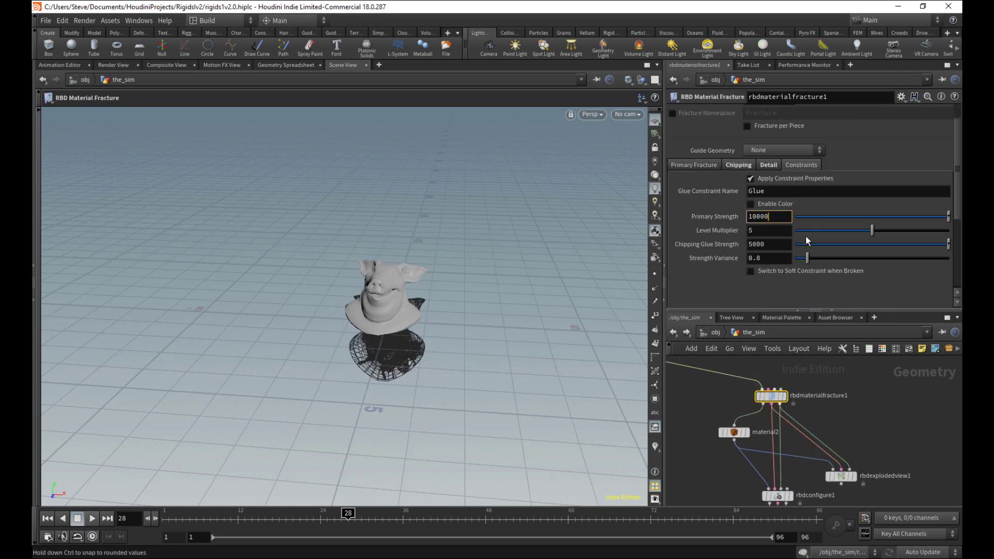
key(BackSpace)
key(Return)
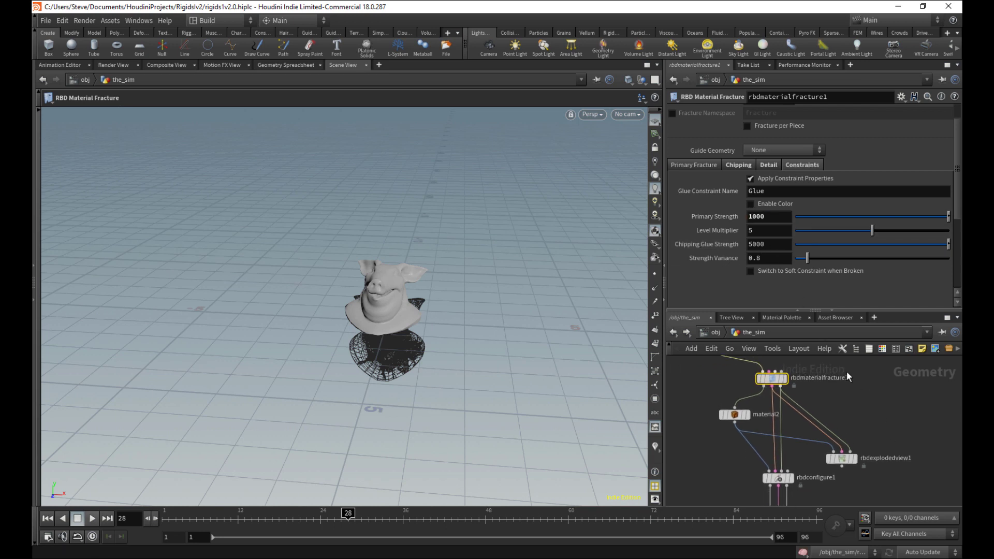
middle_drag(869, 409, 840, 357)
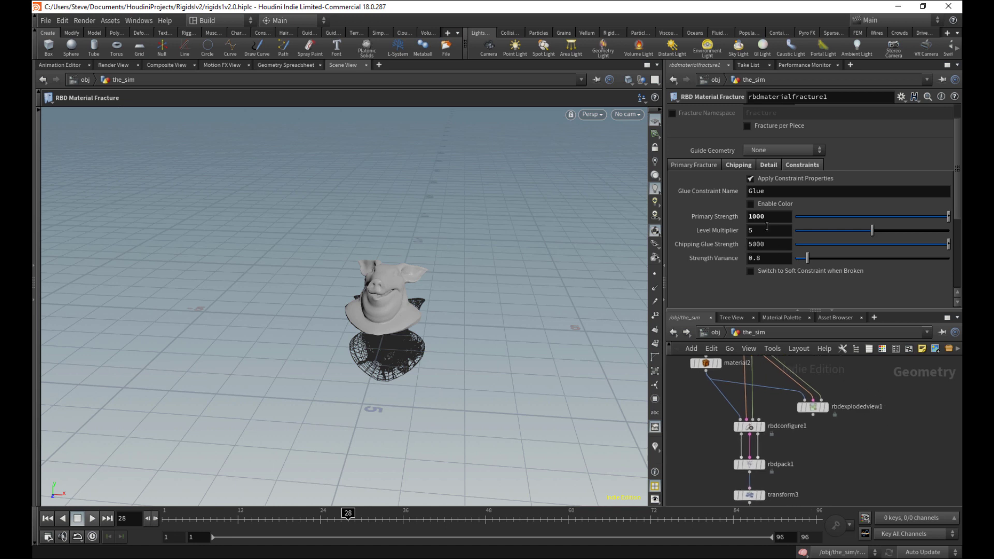
text(0)
key(Return)
key(Escape)
Step: Link Chipping Glue Strength to Primary Strength with a relative reference, undoing any accidental strength changes
right_click(729, 216)
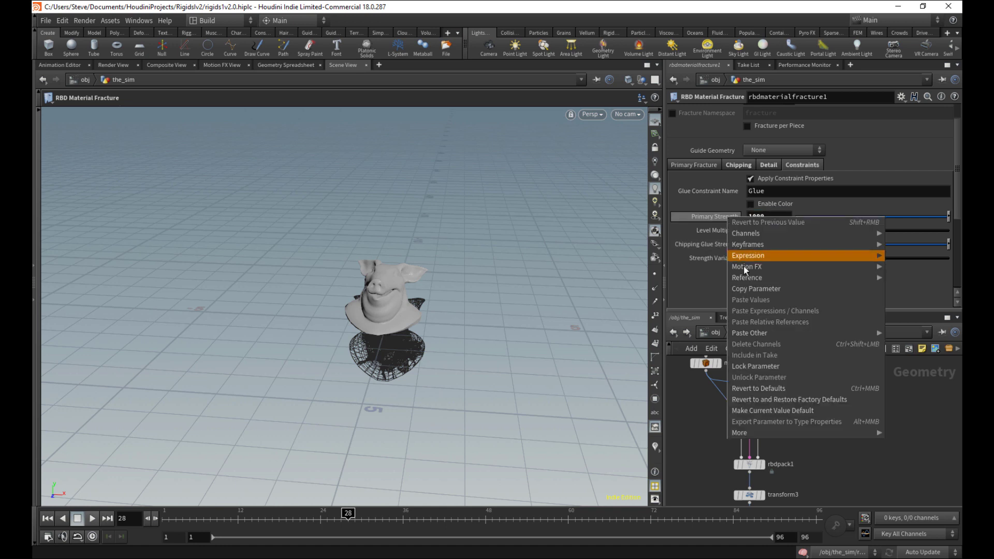
click(747, 290)
right_click(719, 244)
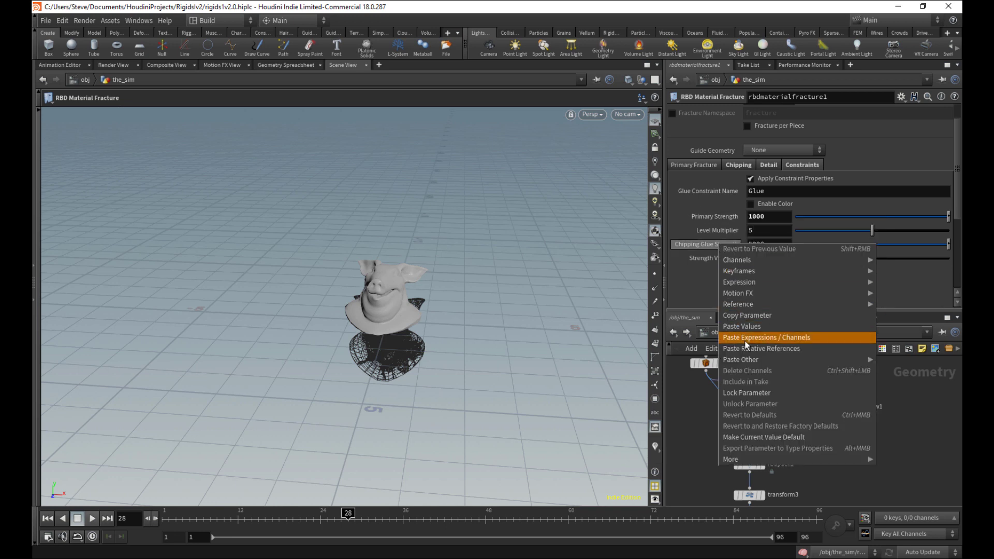
click(746, 349)
click(725, 244)
click(798, 245)
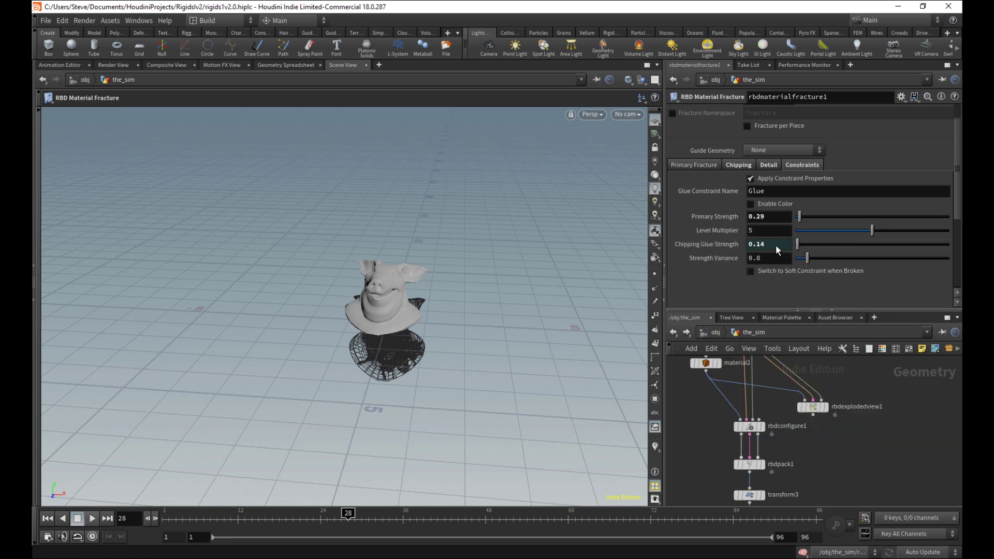
key(ctrl+z)
Step: Multiply the Chipping Glue Strength expression by .5 so it reads ch("concrete_primarystrength")*.5
click(886, 247)
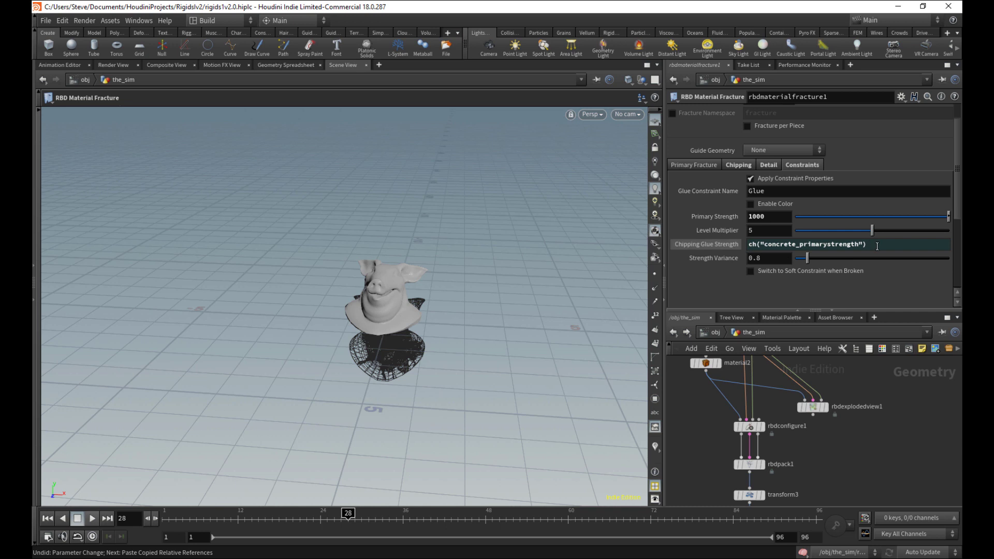
text(*.5)
key(Return)
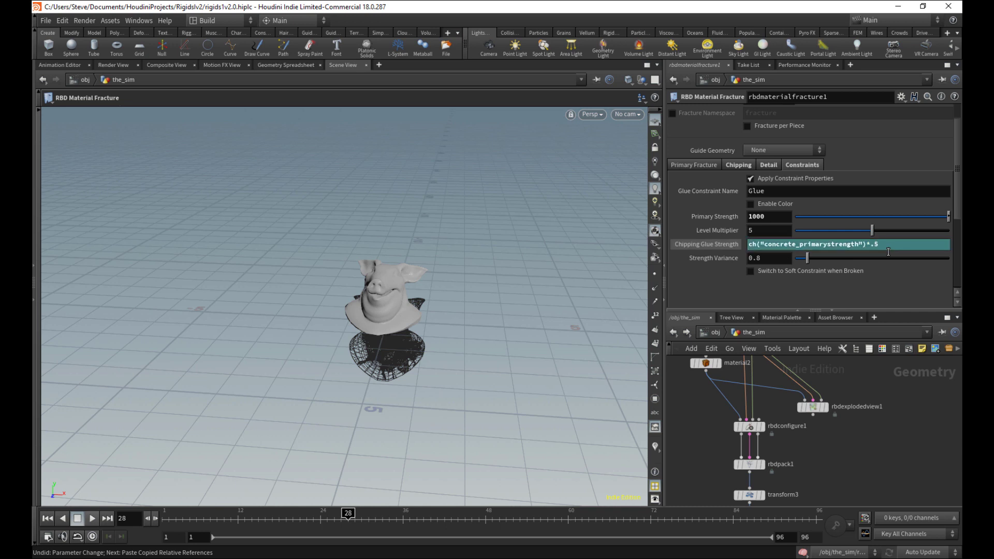
click(708, 244)
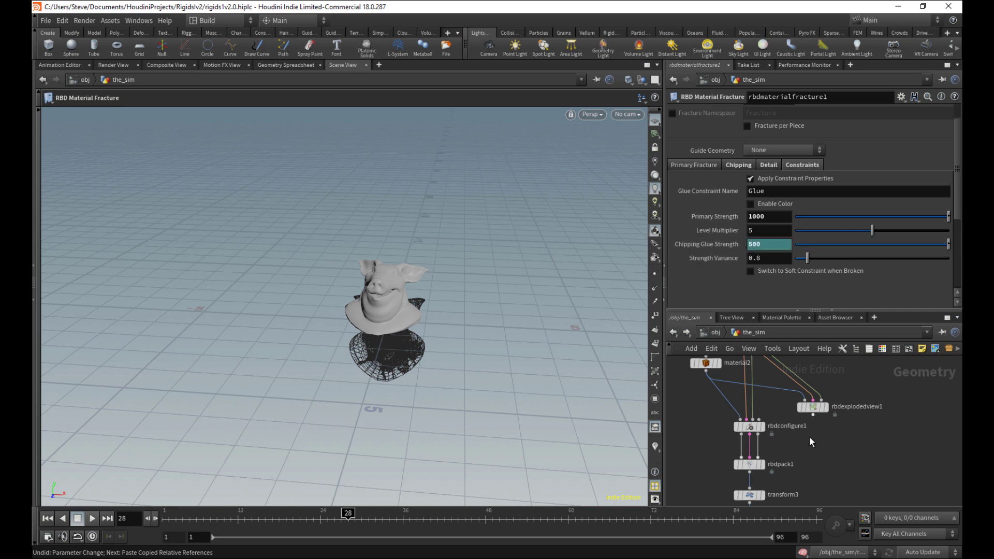
Step: Select rbdbulletsolver1, replay the simulation from frame 1 and inspect the breaking pig head from closer angles
middle_drag(826, 477, 841, 431)
scroll(844, 435, down, 2)
middle_drag(841, 502, 835, 464)
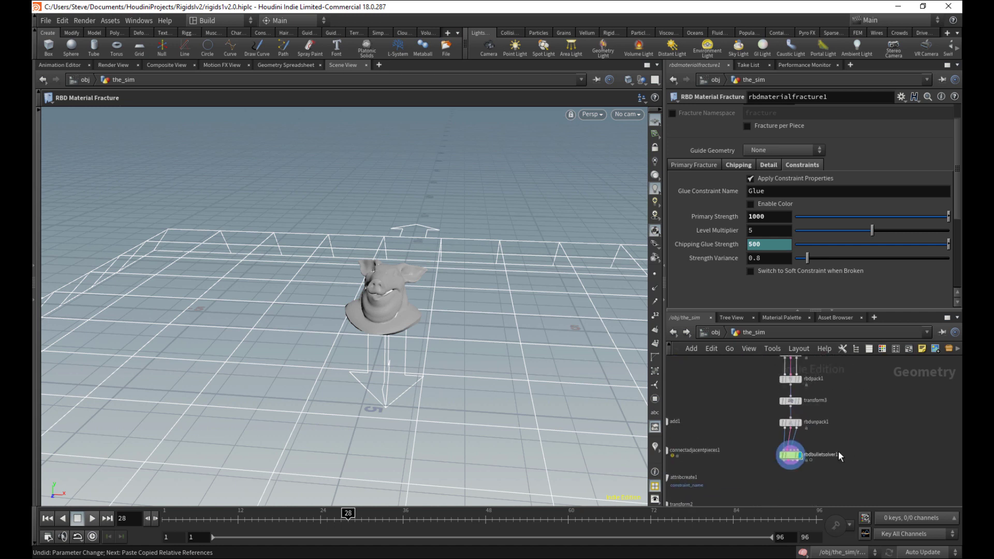
click(791, 455)
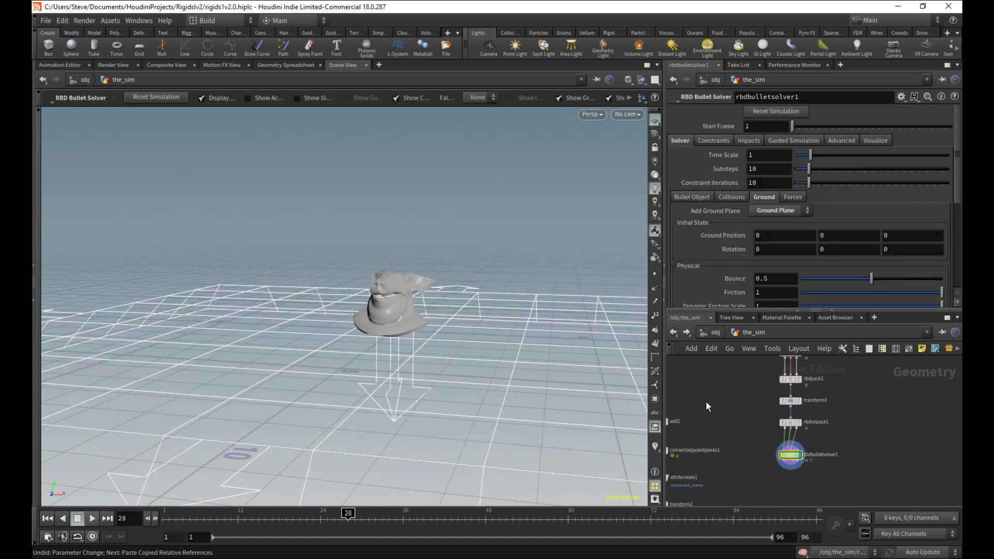
click(47, 518)
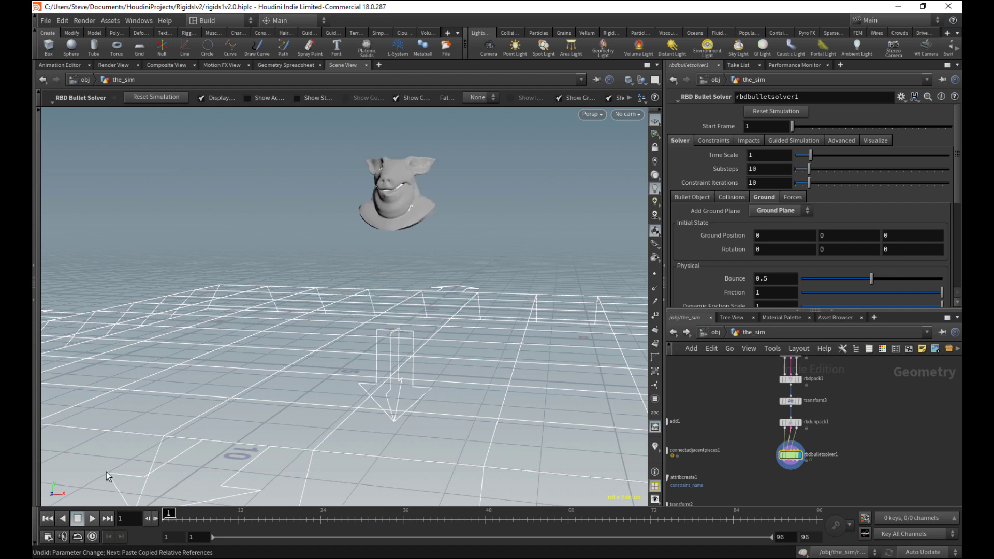
click(94, 518)
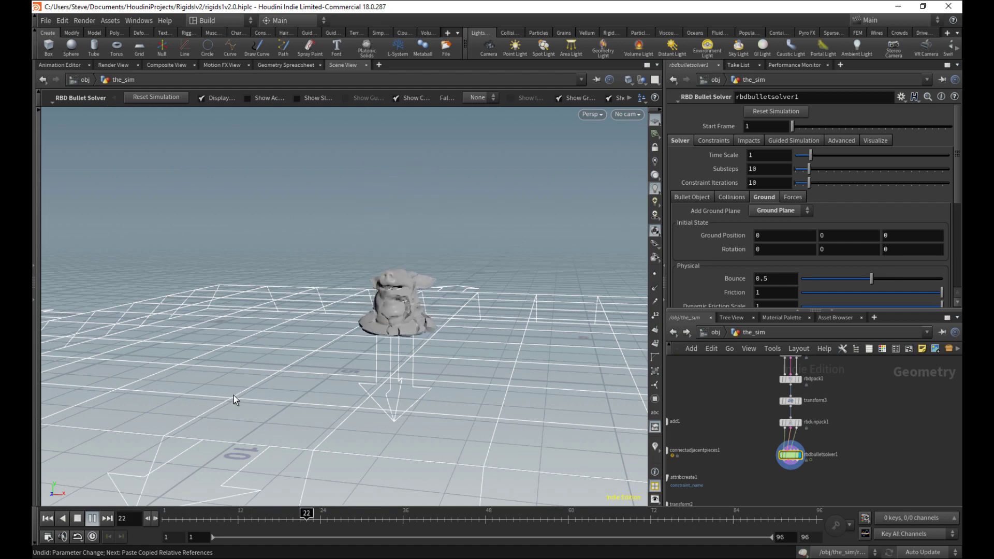
alt+right_drag(472, 304, 424, 266)
alt+drag(423, 265, 380, 280)
alt+middle_drag(379, 280, 353, 331)
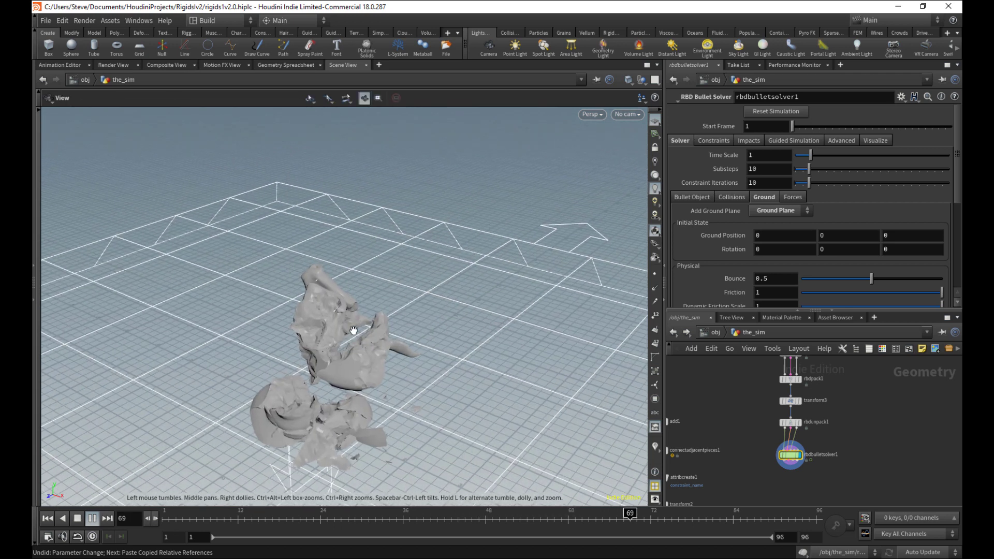
mouse_move(347, 351)
alt+mouse_down()
mouse_move(369, 342)
mouse_move(365, 352)
alt+mouse_up()
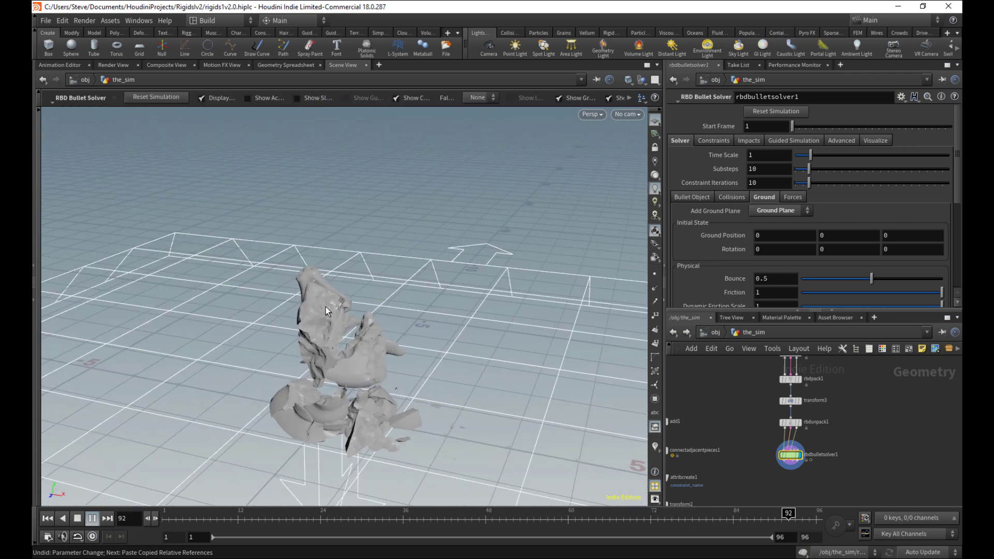
Step: Scrub through the simulated frames, return to frame 1 and save the scene file
drag(228, 517, 412, 455)
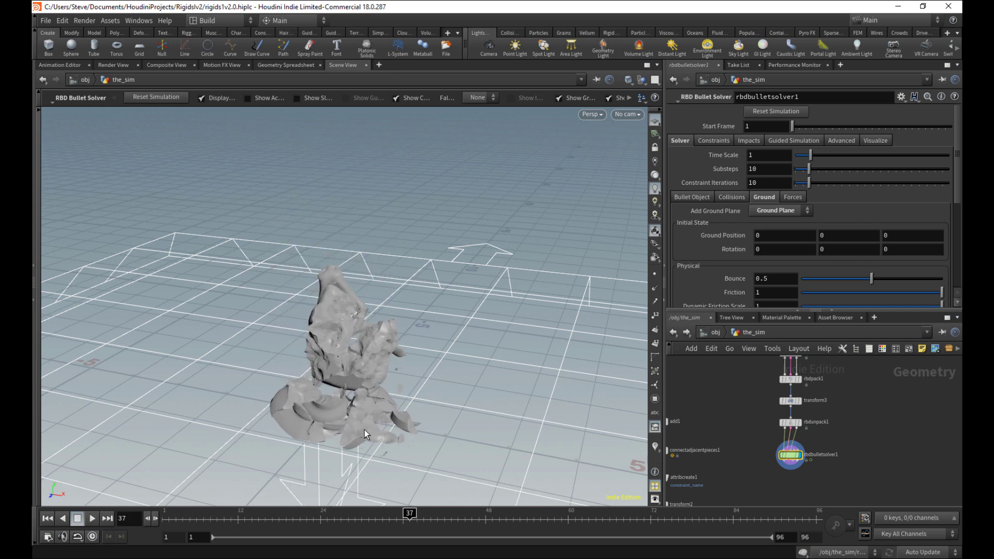
drag(381, 515, 169, 406)
key(ctrl+s)
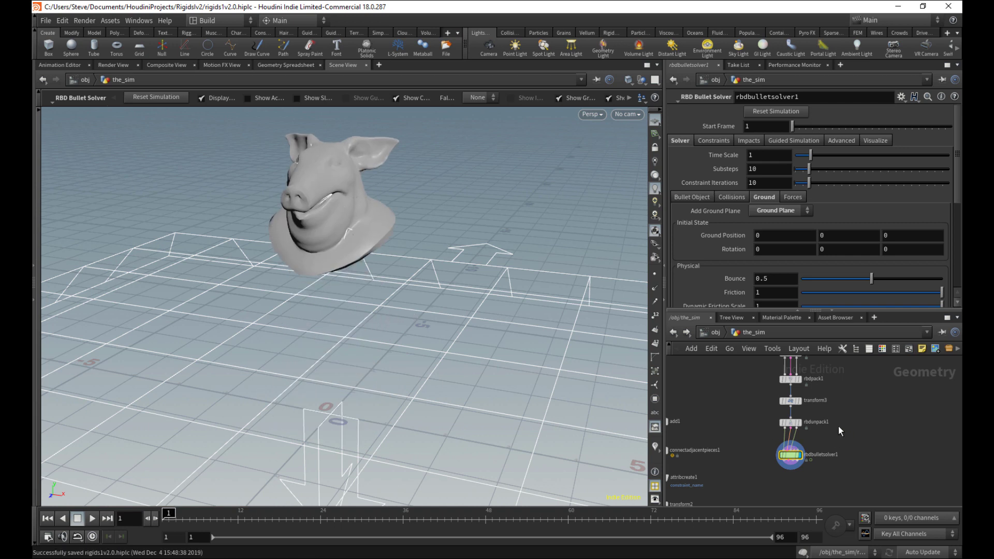
Step: Open the forces network inside rbdbulletsolver1 and bring its force_output node and note into view
scroll(808, 439, up, 3)
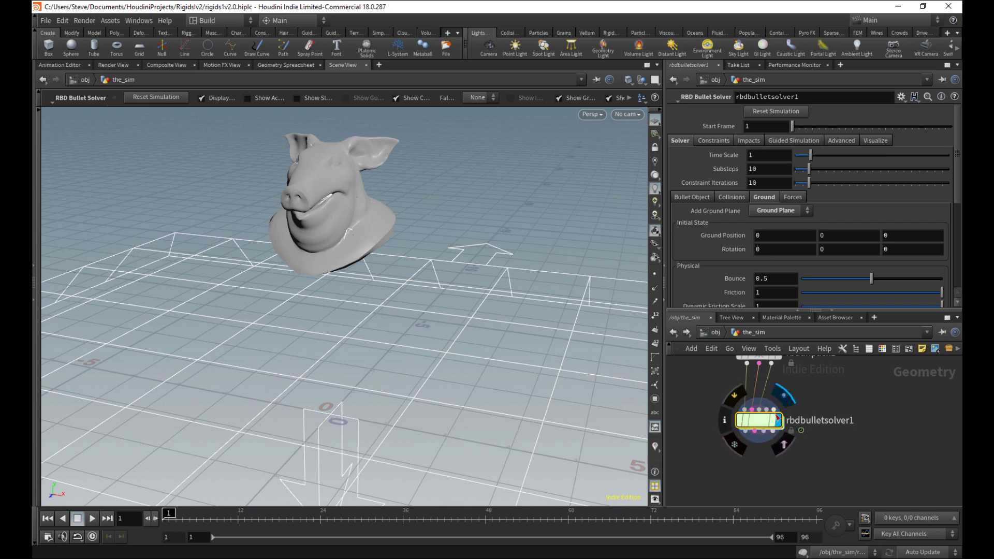
double_click(761, 422)
middle_drag(716, 425, 741, 408)
right_drag(760, 402, 743, 403)
scroll(745, 398, down, 2)
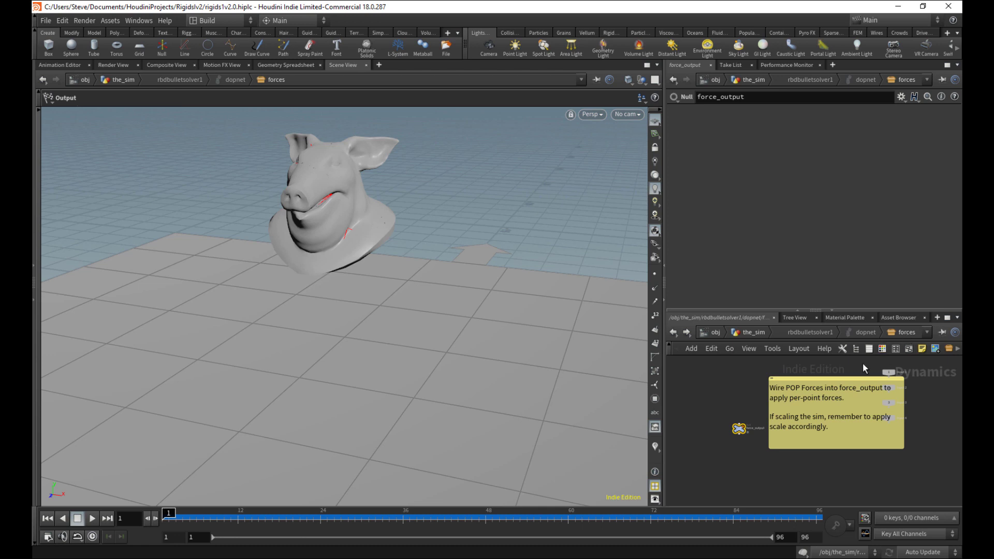
Step: Return from the forces network to the dopnet and examine the rbd_object and constraintnetwork nodes
scroll(786, 384, up, 3)
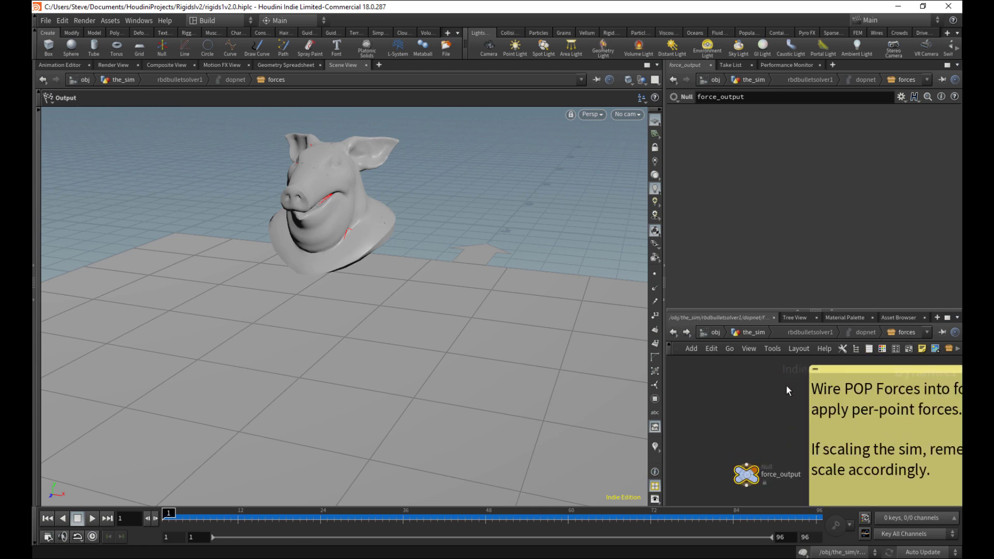
scroll(765, 400, down, 2)
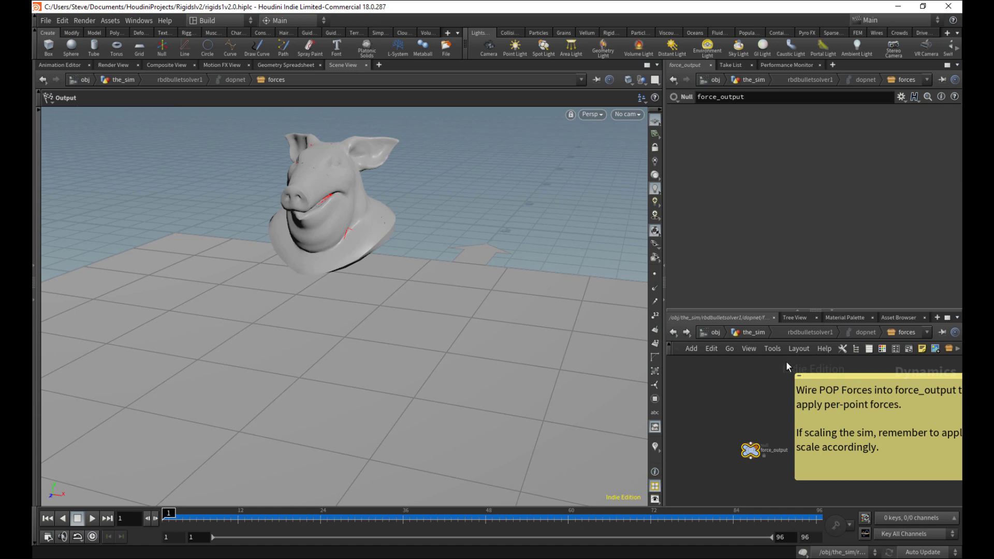
click(864, 333)
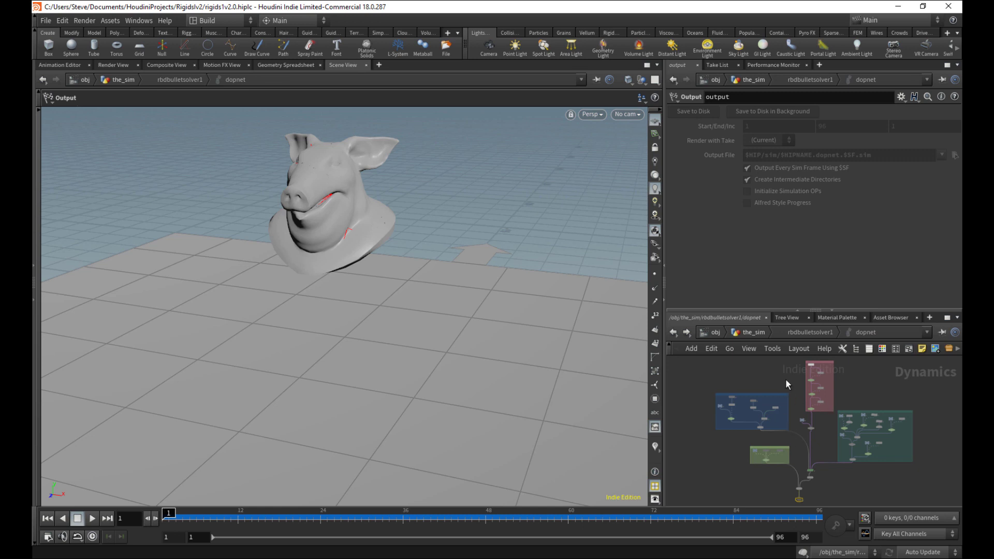
scroll(766, 433, up, 5)
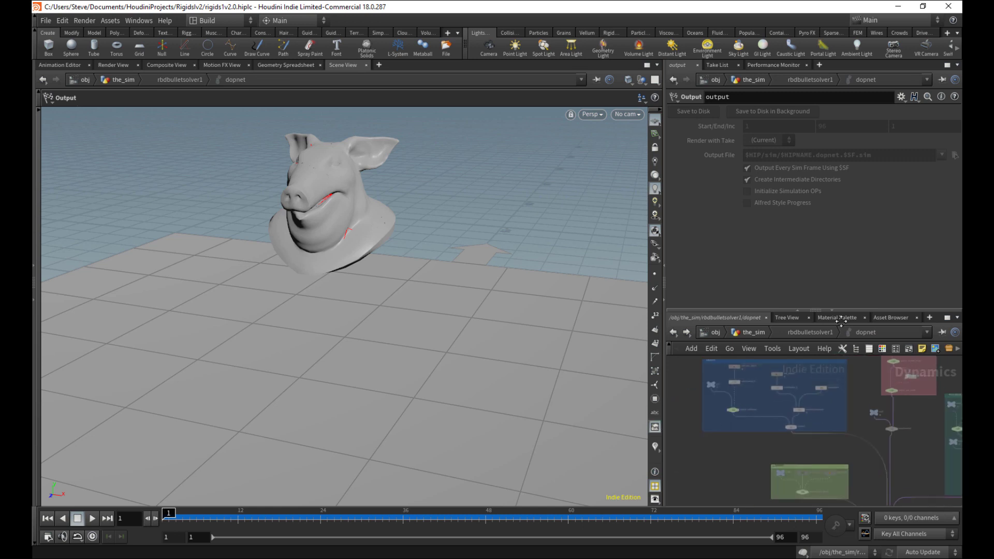
scroll(766, 433, up, 5)
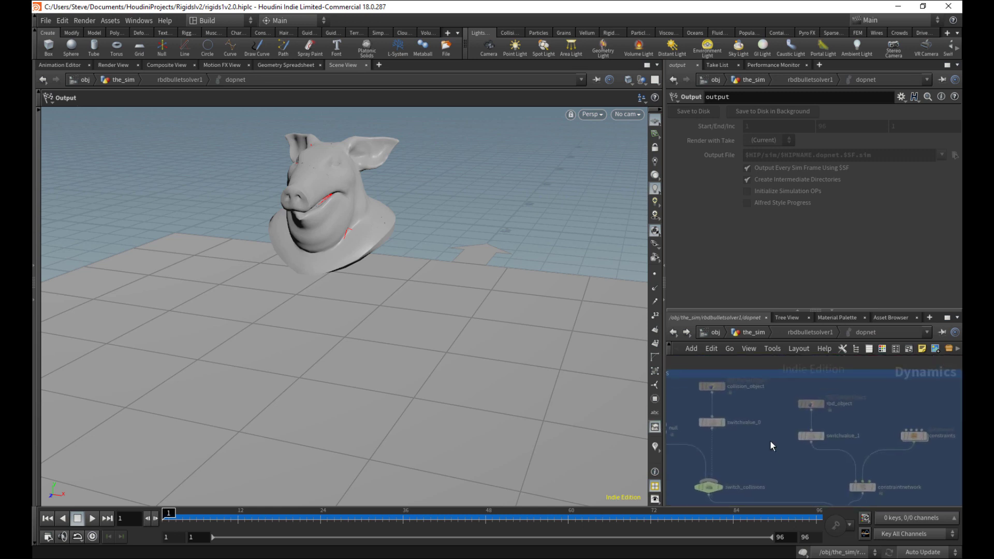
click(811, 403)
scroll(812, 398, up, 3)
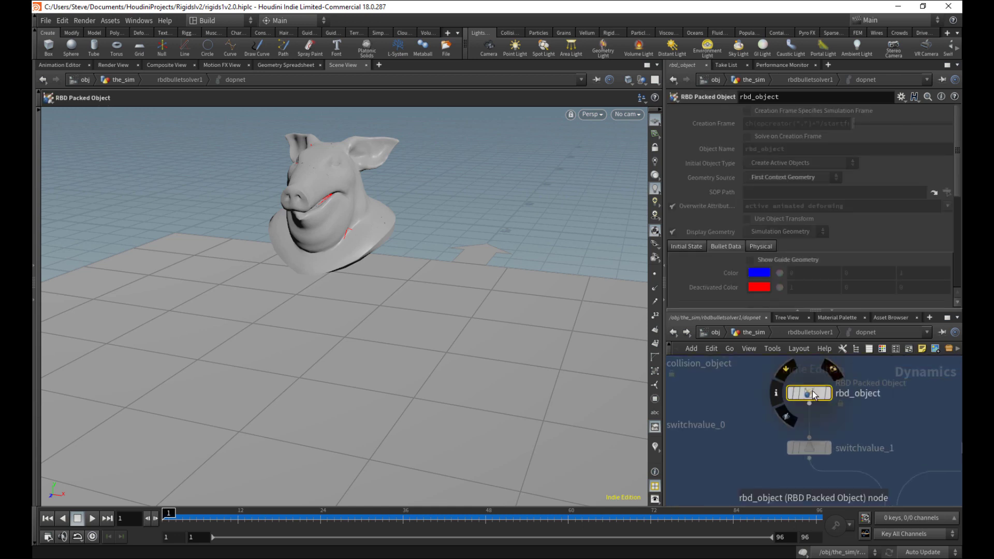
scroll(861, 421, down, 2)
middle_drag(881, 453, 711, 432)
click(761, 461)
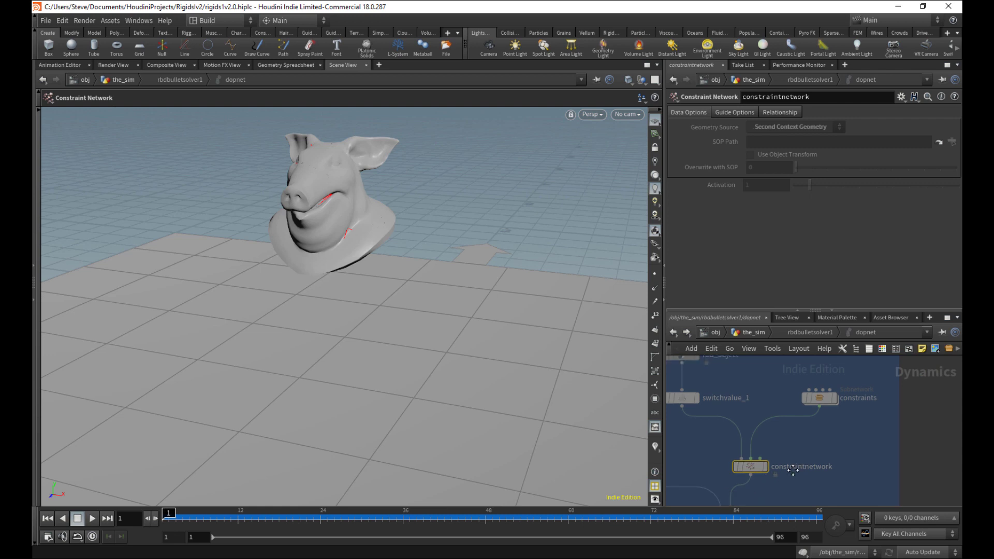
middle_drag(761, 461, 753, 492)
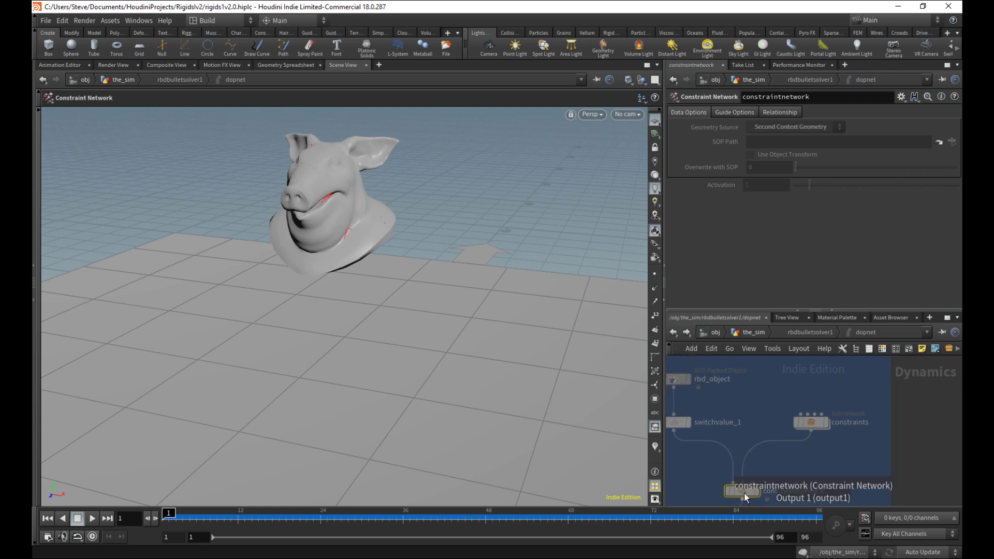
Step: Open the constraints subnetwork, examine the Glue constraint relationship's settings and return to the dopnet
double_click(813, 422)
scroll(797, 435, up, 6)
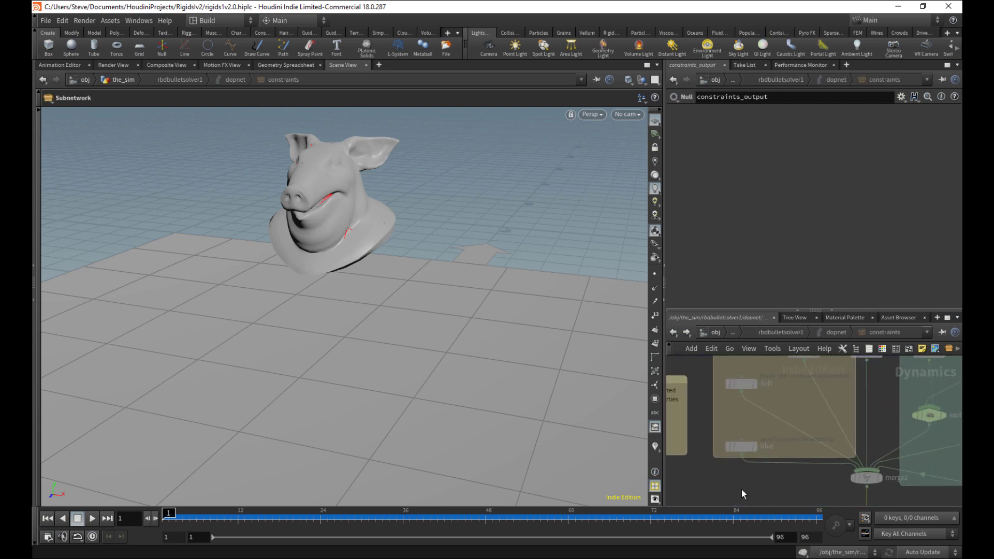
click(744, 416)
scroll(781, 437, down, 5)
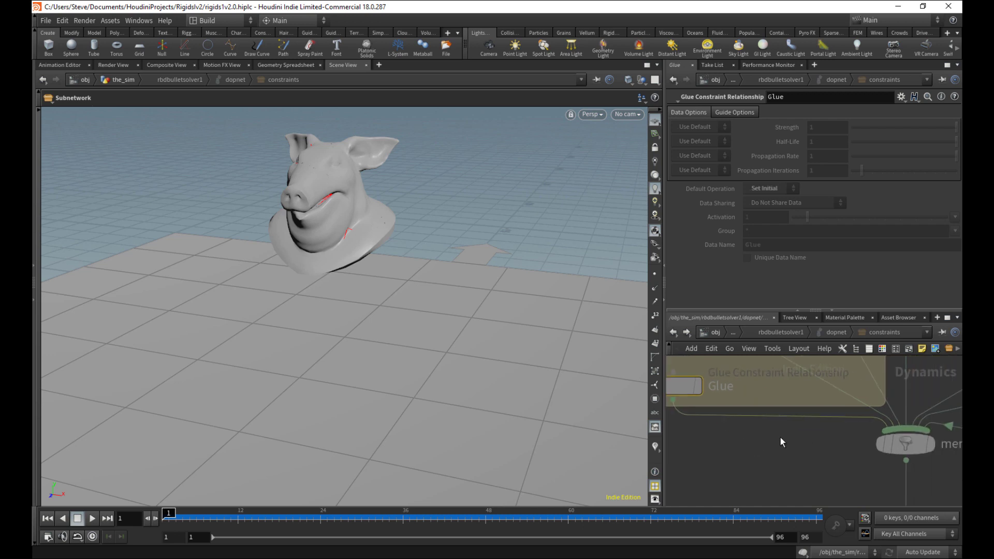
click(820, 329)
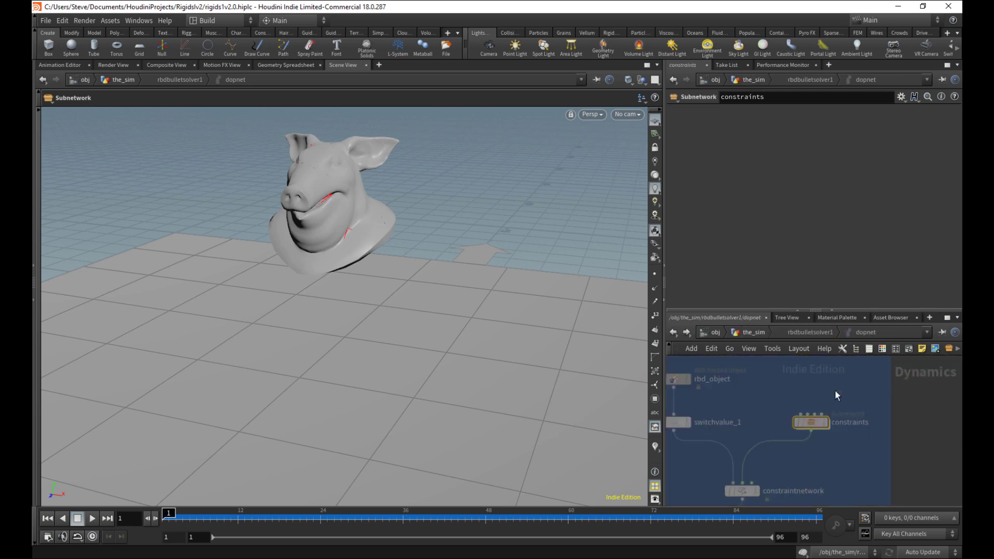
Step: Examine the groundplane node and its neighbours in the green ground group of the dopnet
scroll(815, 441, down, 3)
middle_click(816, 430)
middle_drag(815, 456, 819, 406)
scroll(744, 384, up, 4)
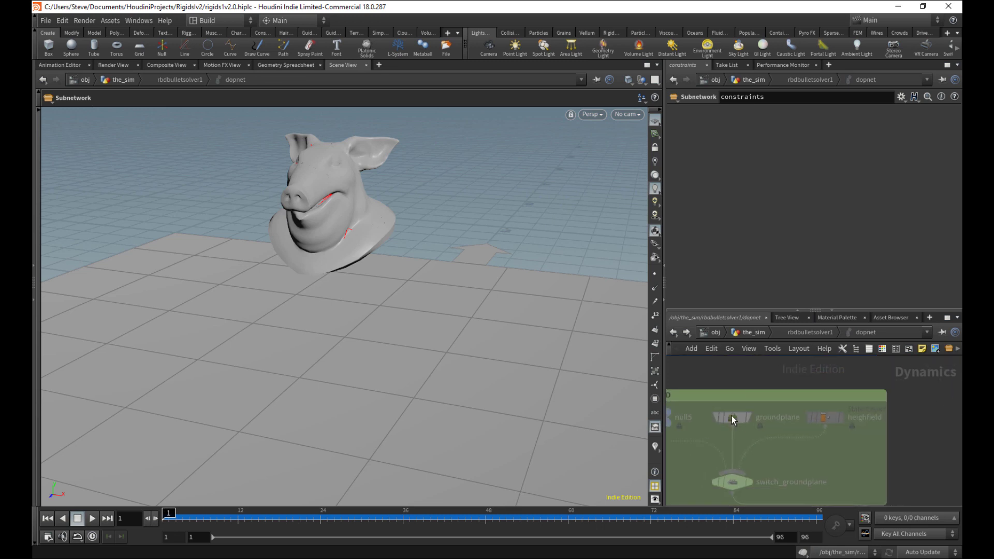
click(732, 417)
middle_click(827, 421)
middle_drag(929, 433, 827, 321)
scroll(852, 362, down, 3)
middle_drag(844, 371, 813, 317)
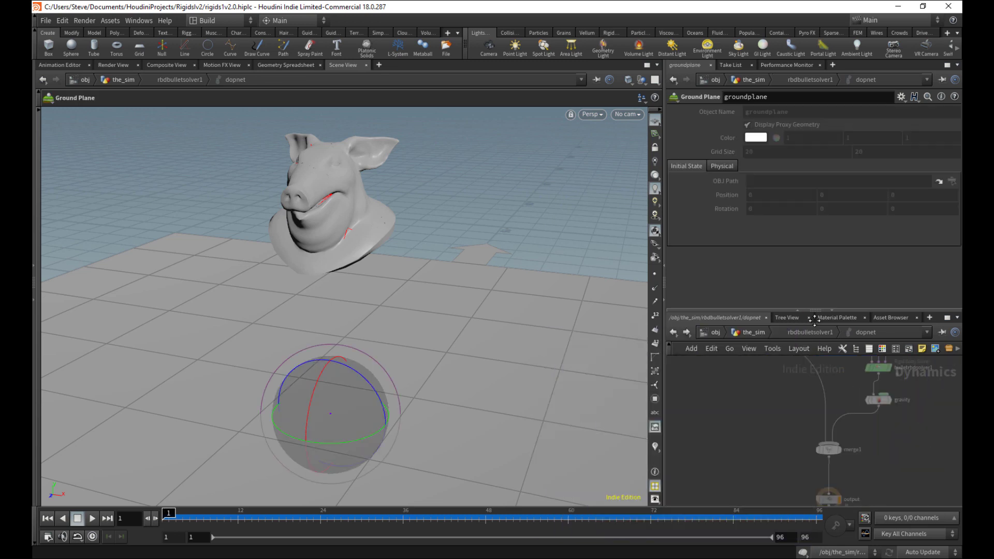
Step: Inspect the merge1, gravity and bulletrbdsolver1 nodes in the dopnet's main solver chain
scroll(824, 448, up, 3)
click(828, 446)
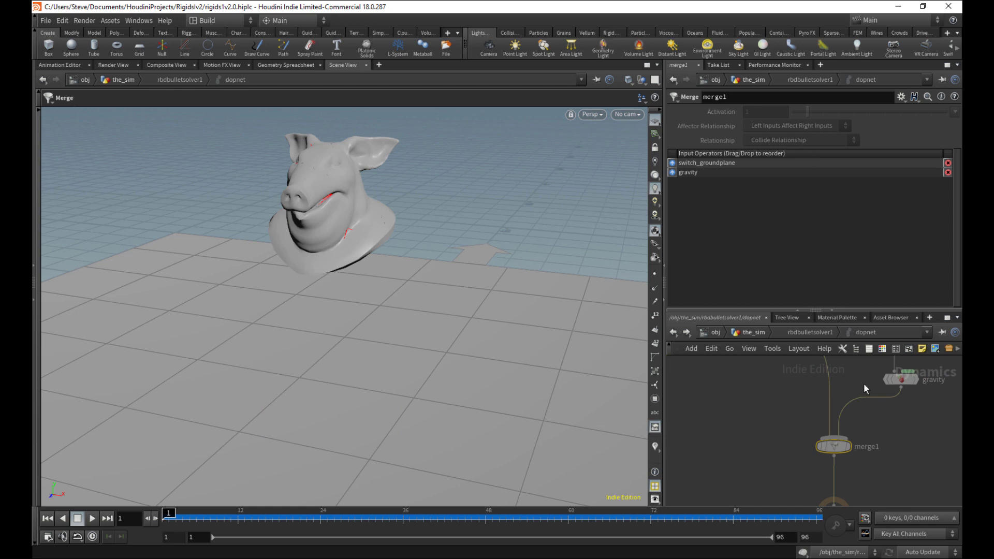
middle_drag(948, 427, 856, 475)
scroll(859, 470, down, 2)
click(821, 430)
middle_drag(882, 433, 868, 477)
scroll(865, 466, up, 2)
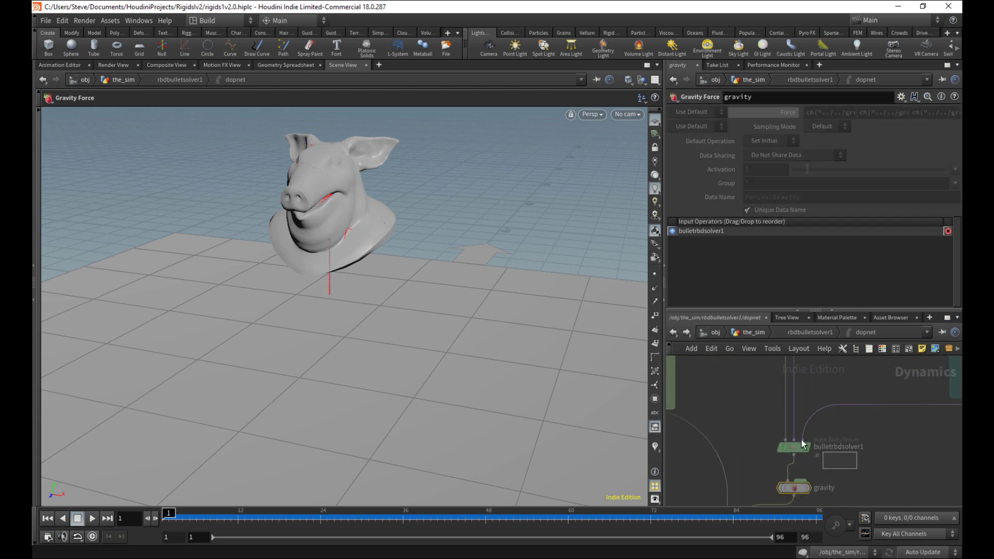
click(802, 445)
middle_drag(749, 400, 786, 479)
scroll(786, 476, down, 3)
middle_drag(844, 461, 864, 373)
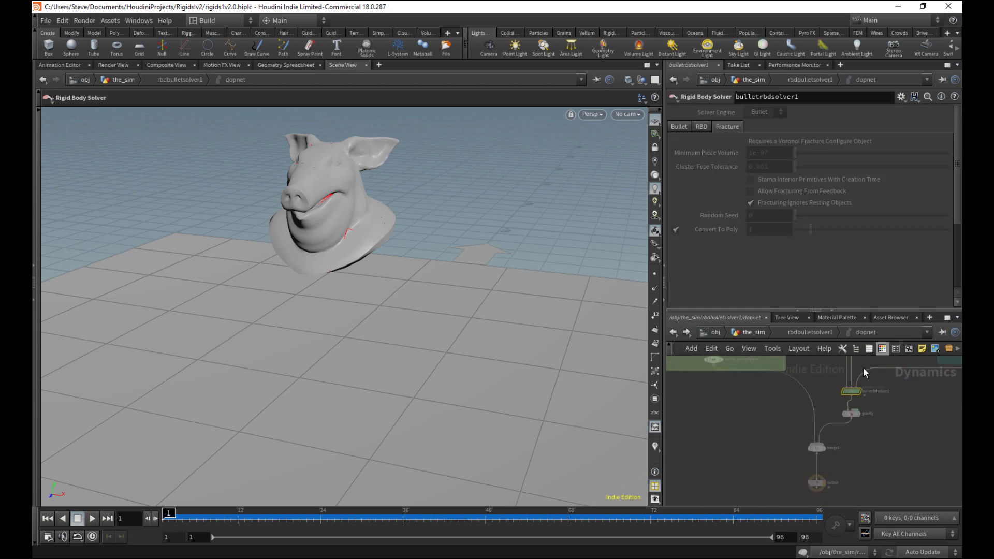
Step: Survey the dopnet's coloured node groups, from the constraint-breaking solvers back to the rbd_object and constraints nodes
middle_drag(836, 478, 766, 545)
scroll(857, 409, up, 3)
middle_drag(858, 407, 725, 465)
scroll(728, 461, up, 2)
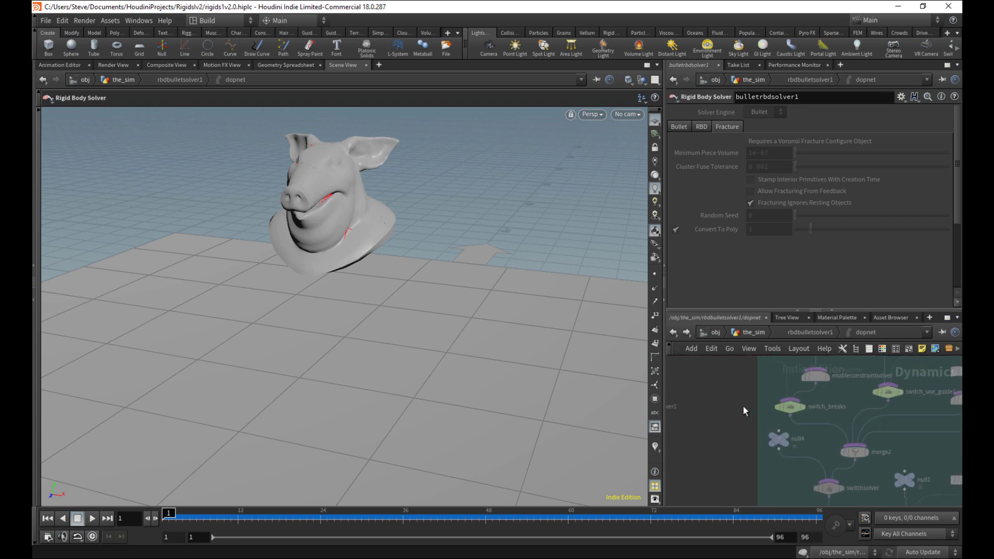
middle_drag(744, 410, 838, 458)
middle_drag(800, 400, 935, 368)
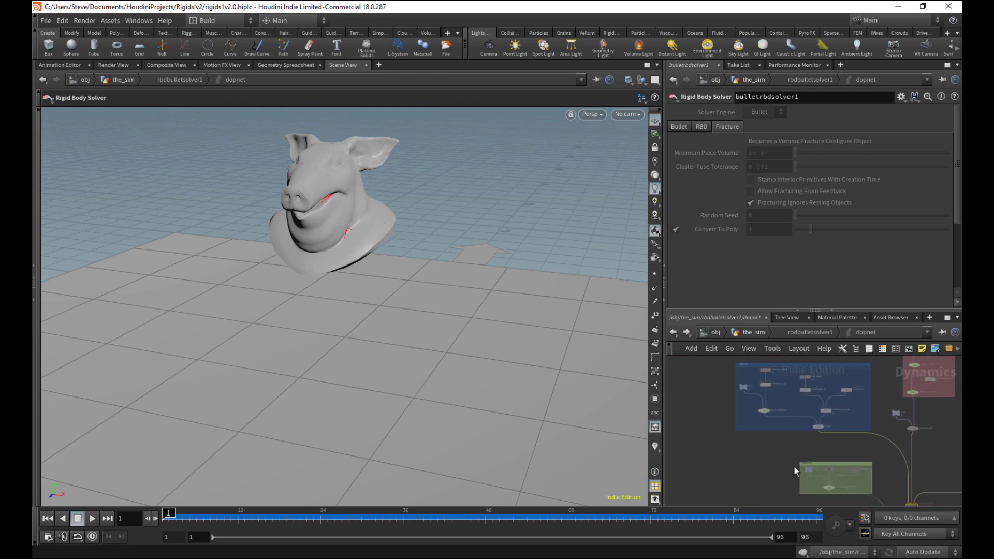
scroll(782, 463, down, 3)
scroll(743, 465, up, 3)
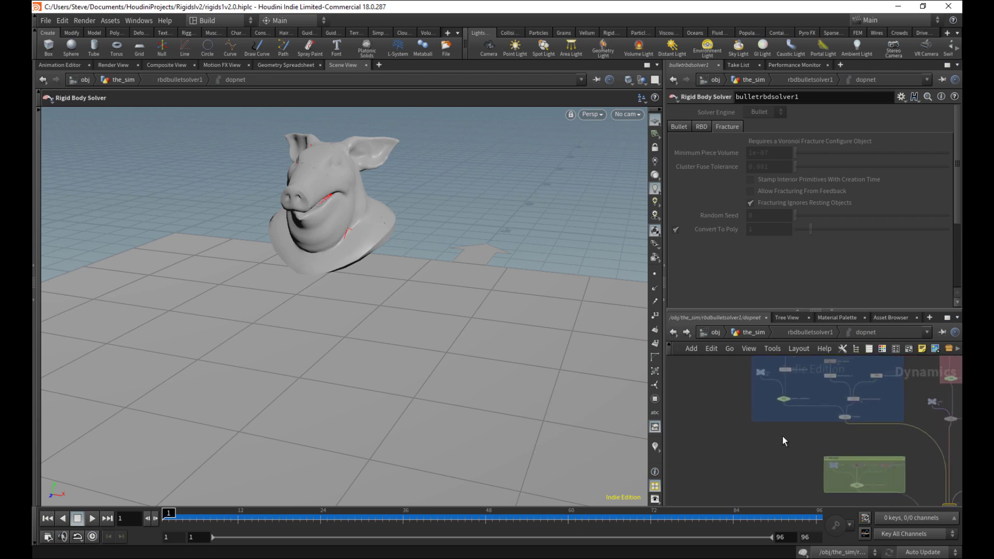
middle_drag(798, 438, 736, 505)
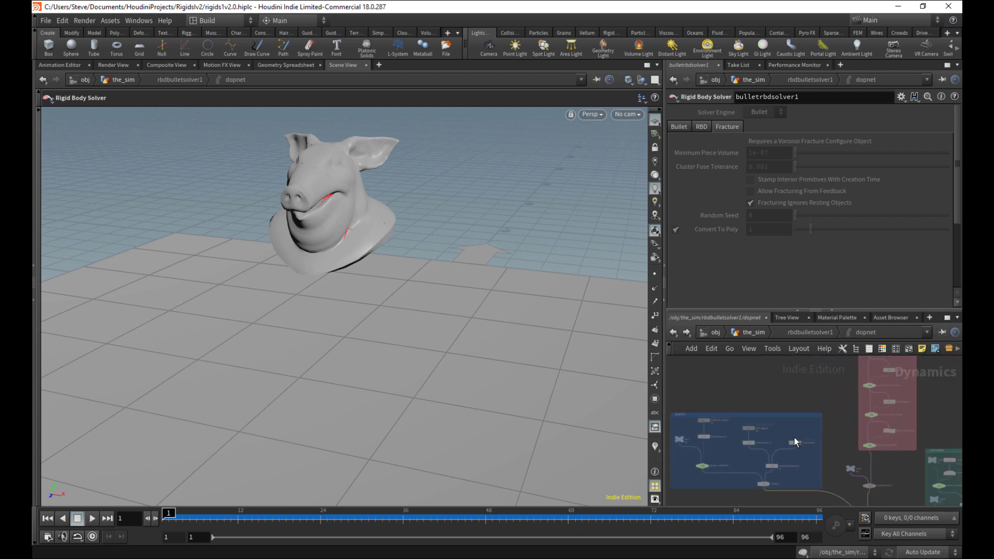
scroll(802, 386, up, 3)
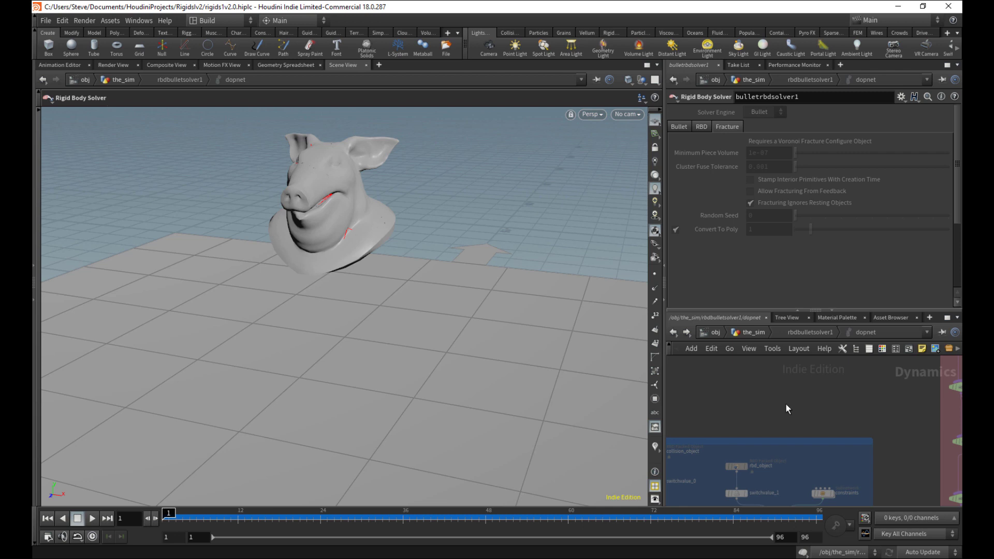
middle_drag(786, 404, 786, 384)
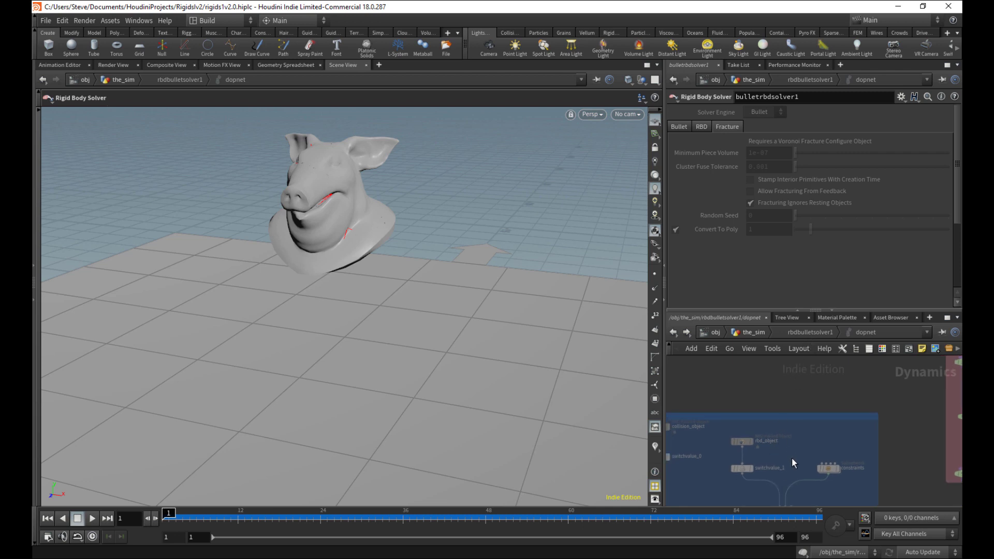
middle_drag(768, 458, 776, 443)
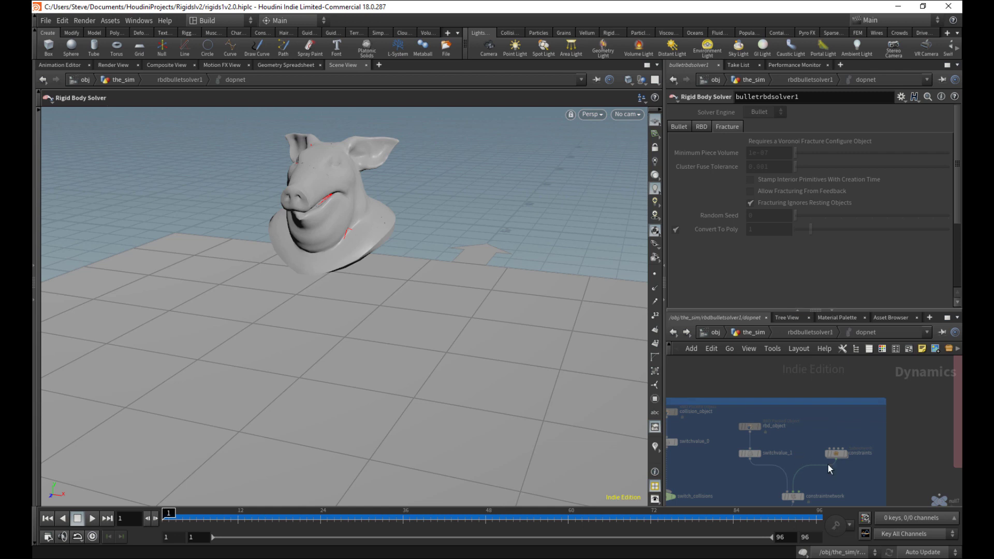
scroll(797, 446, up, 3)
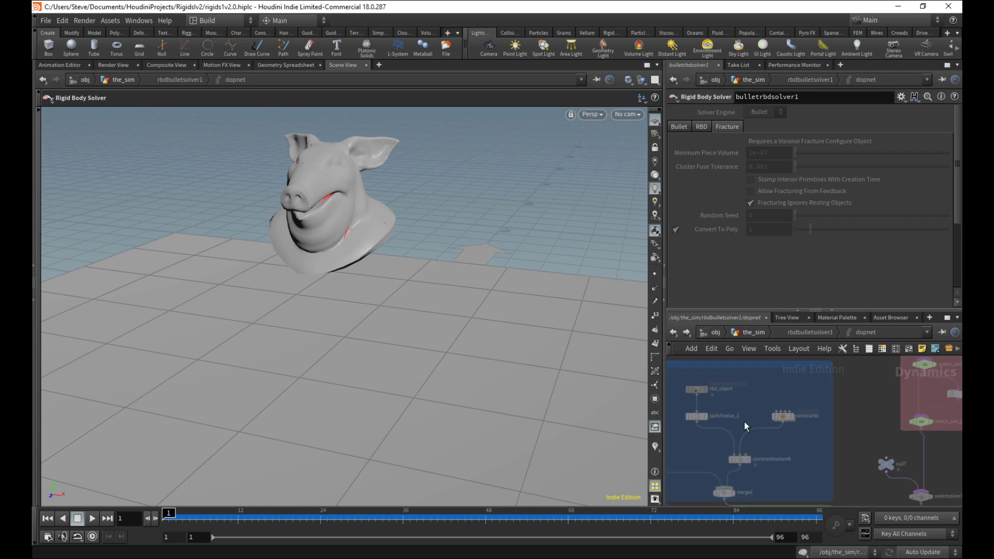
Step: Reopen the constraints subnetwork, look over its constraint relationship nodes down to constraints_output, and return to the dopnet
double_click(771, 438)
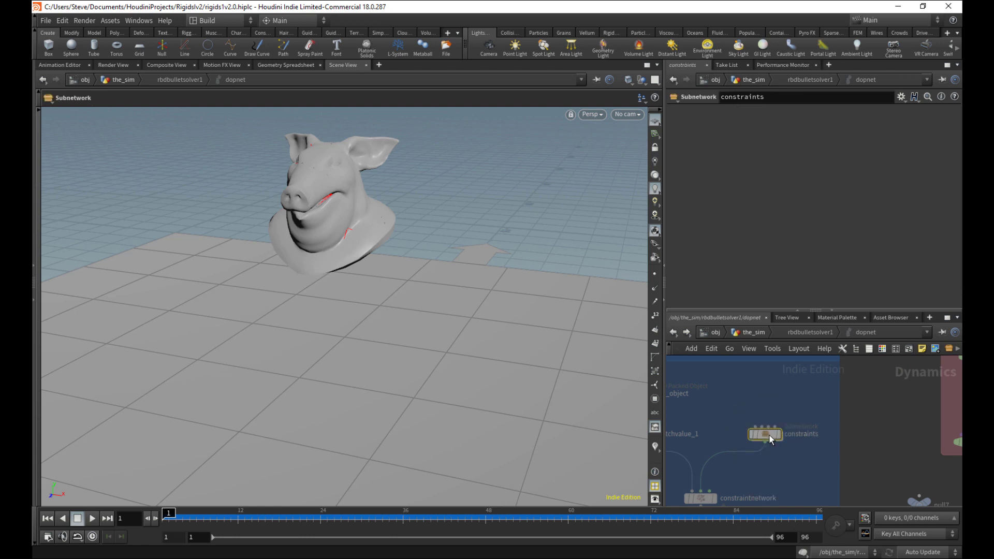
scroll(843, 427, up, 4)
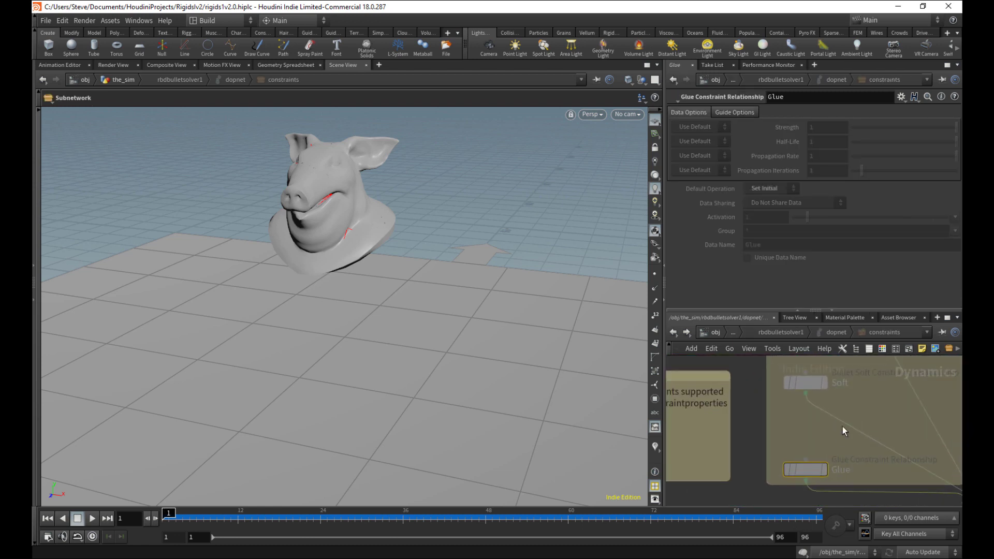
click(761, 477)
click(834, 439)
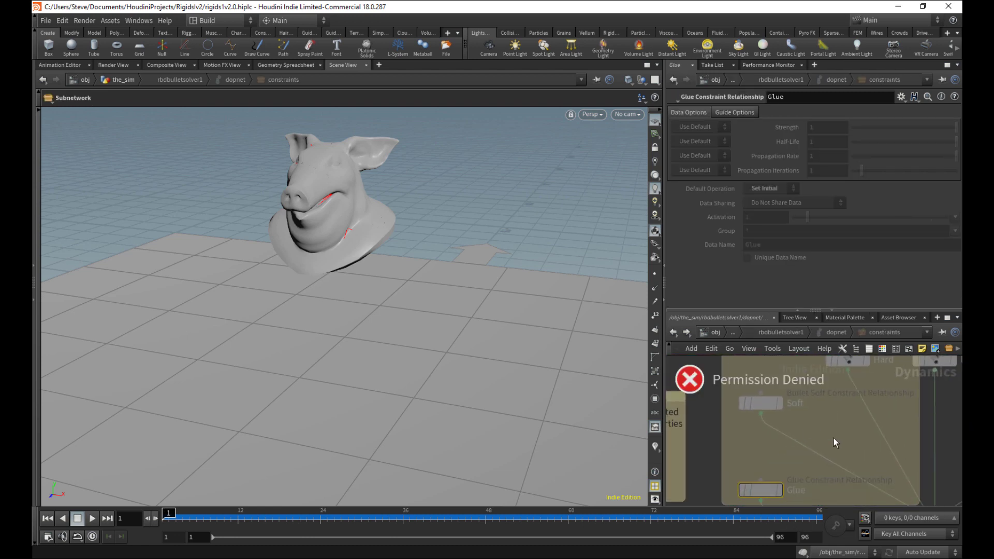
middle_drag(842, 435, 729, 458)
scroll(810, 457, down, 3)
scroll(808, 456, up, 2)
middle_drag(896, 443, 799, 408)
middle_drag(923, 461, 817, 465)
scroll(853, 436, down, 6)
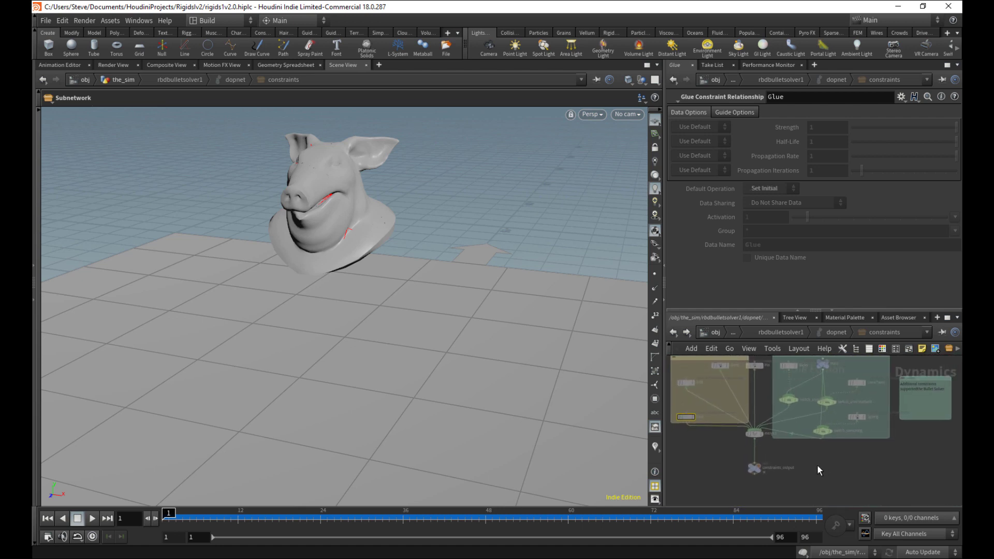
click(674, 333)
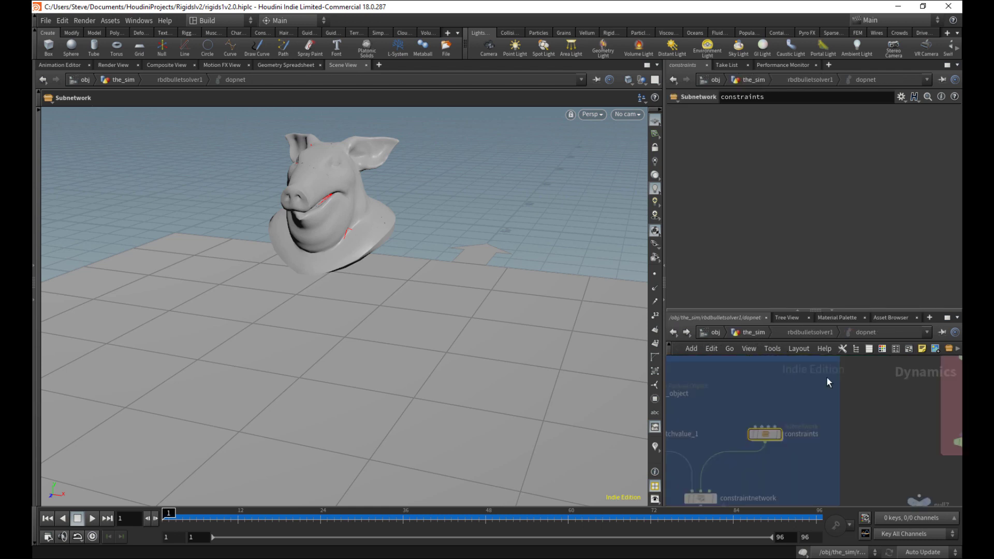
Step: Go back up to the_sim and open the hand-built dopnet1 network below transform1 and transform2
scroll(810, 394, down, 4)
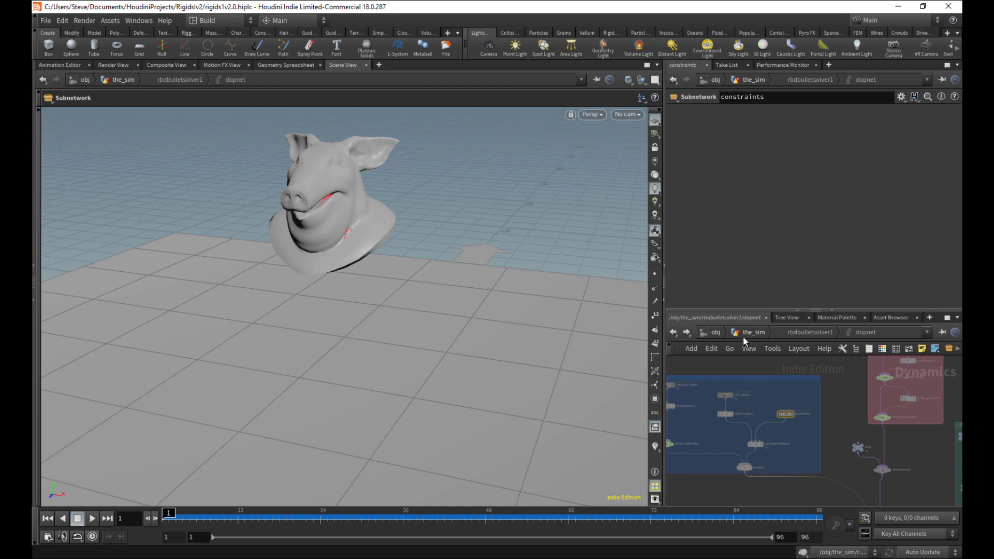
middle_drag(807, 391, 727, 396)
drag(887, 363, 948, 390)
click(793, 335)
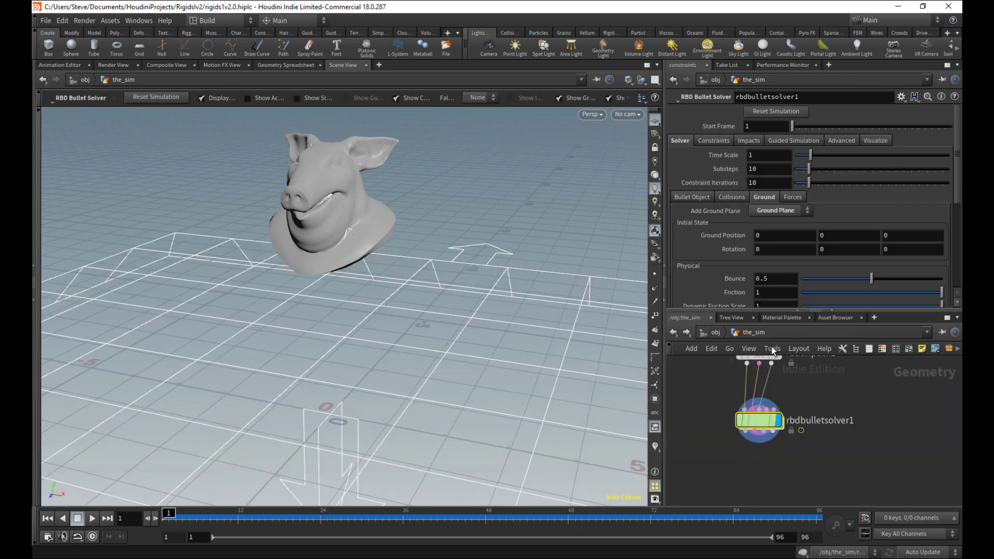
middle_drag(897, 384, 972, 333)
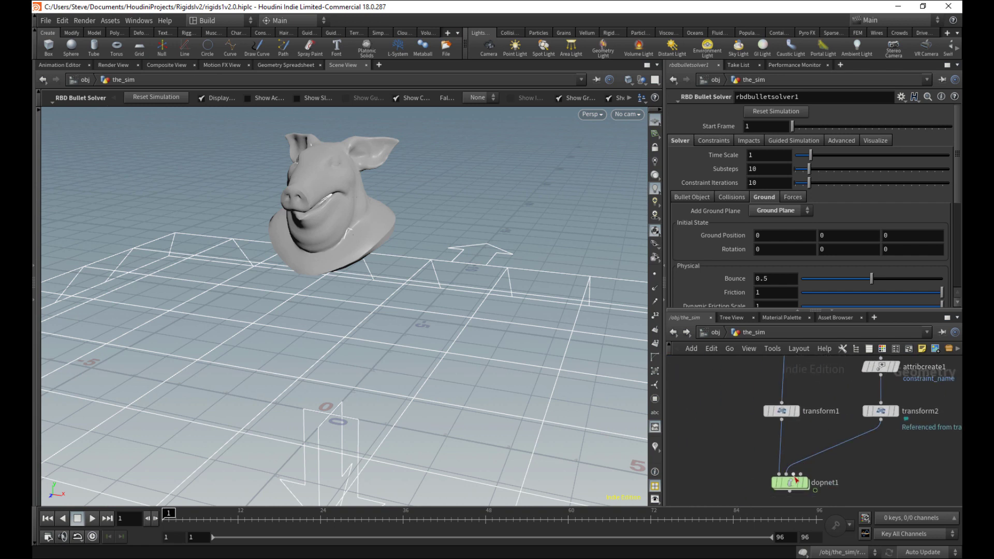
double_click(791, 480)
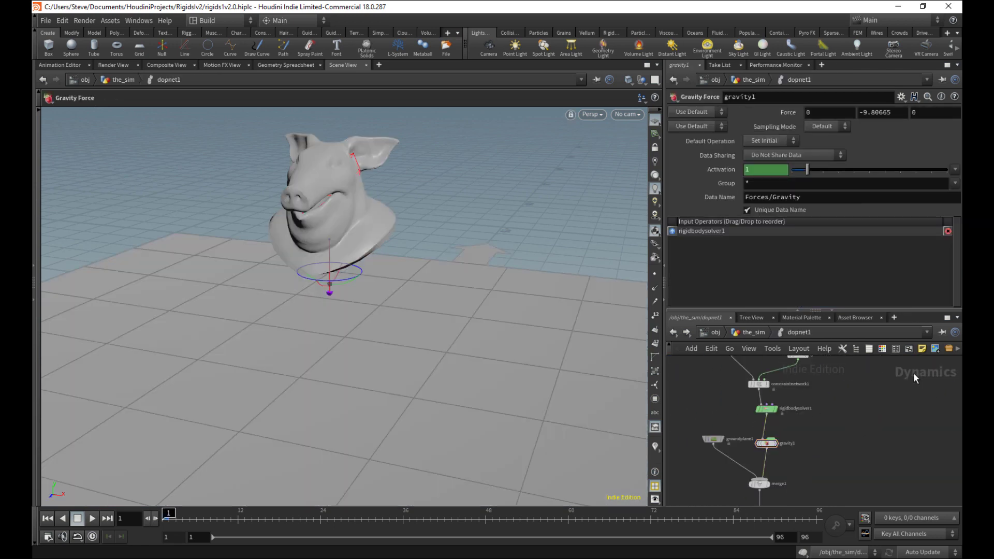
Step: Shift rigidbodysolver1 slightly within dopnet1 and examine the chain from the packed object and glue nodes to the merge
mouse_move(769, 408)
mouse_down()
mouse_move(782, 408)
mouse_move(774, 408)
mouse_up()
drag(861, 421, 930, 369)
middle_drag(914, 369, 914, 381)
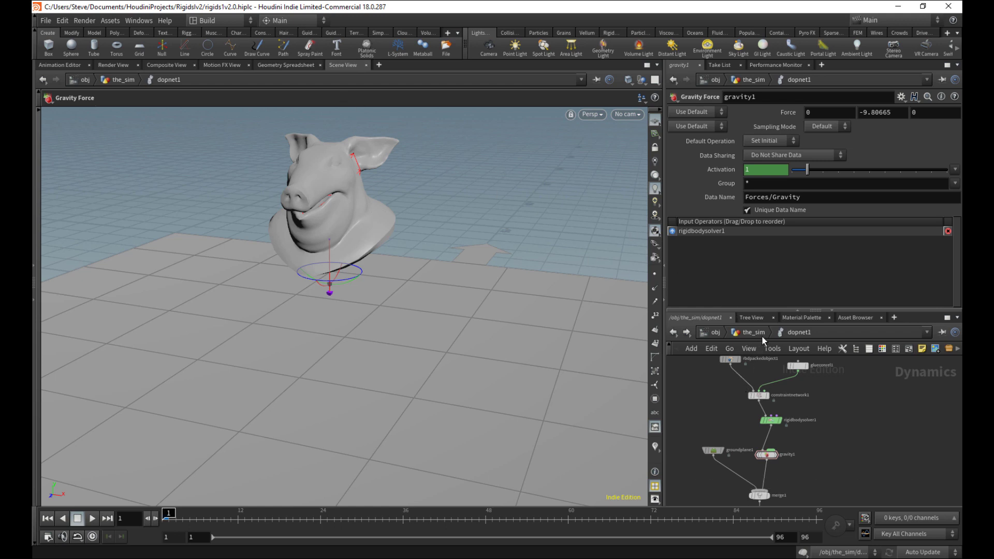
middle_drag(834, 402, 811, 431)
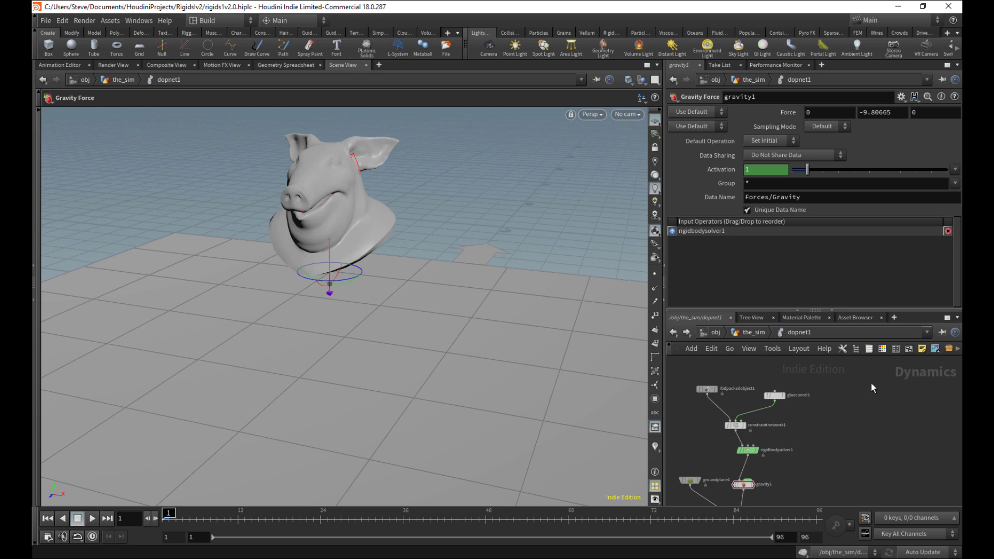
Step: Go back up to the_sim and select the rbdbulletsolver1 node below rbdunpack1
click(755, 333)
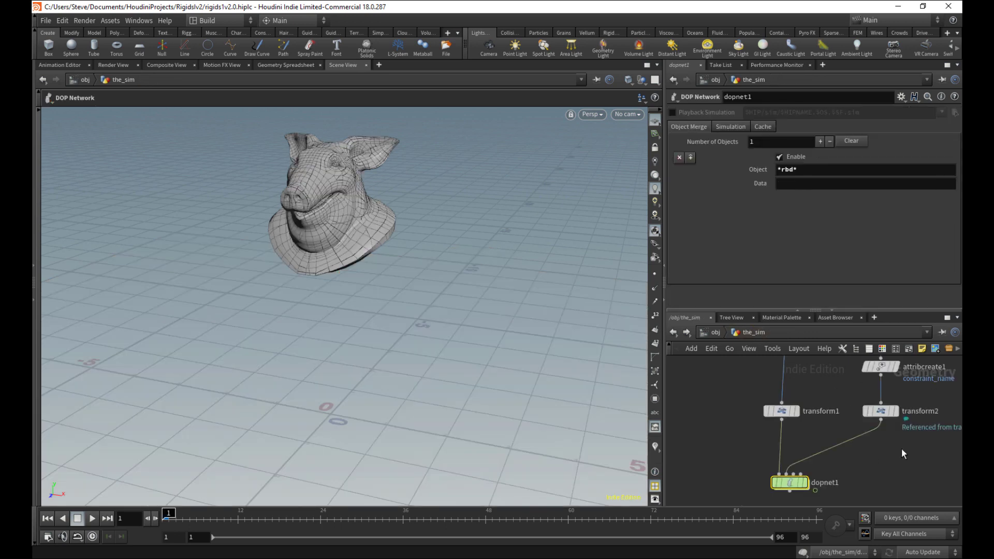
scroll(890, 450, down, 1)
middle_drag(887, 458, 746, 483)
scroll(803, 441, down, 5)
scroll(761, 458, up, 3)
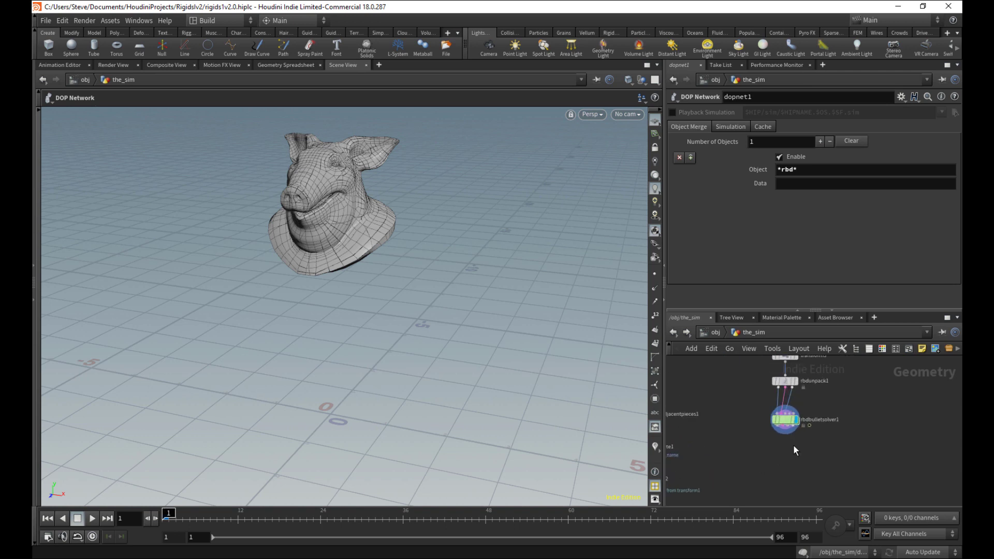
scroll(787, 466, up, 3)
click(798, 460)
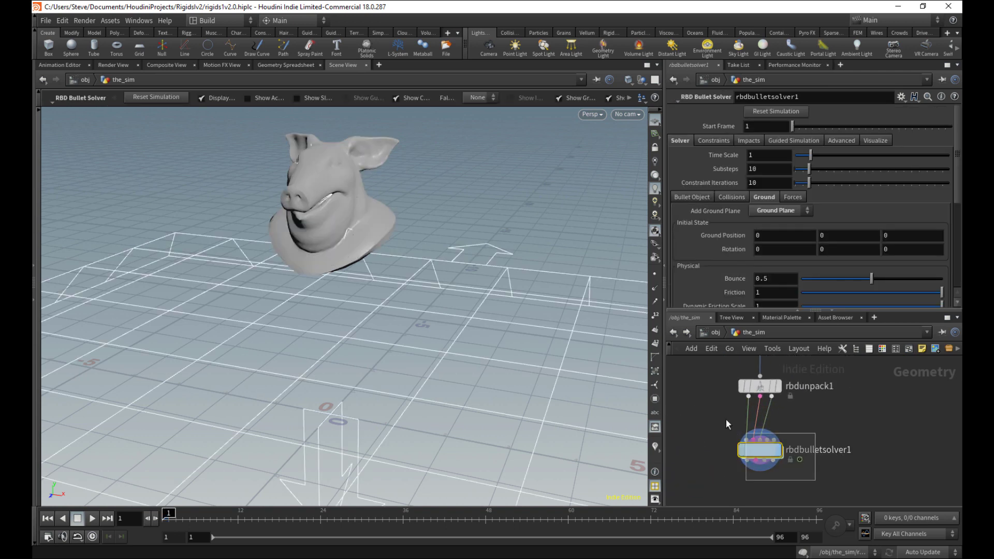
drag(726, 419, 714, 414)
drag(710, 421, 792, 477)
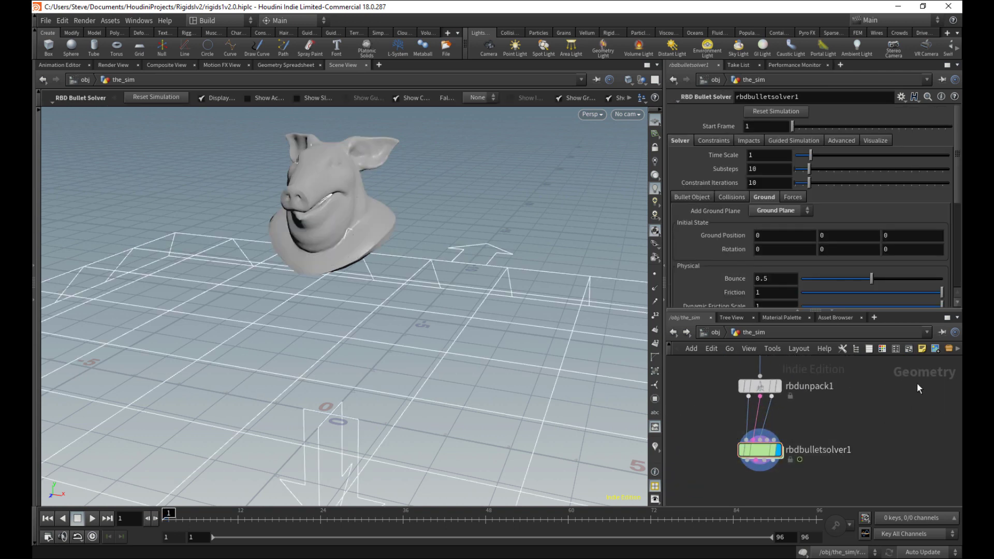
Step: Play the rbdbulletsolver1 simulation from frame 1 to watch the pig head fall and shatter, stopping around frame 53
scroll(886, 421, down, 2)
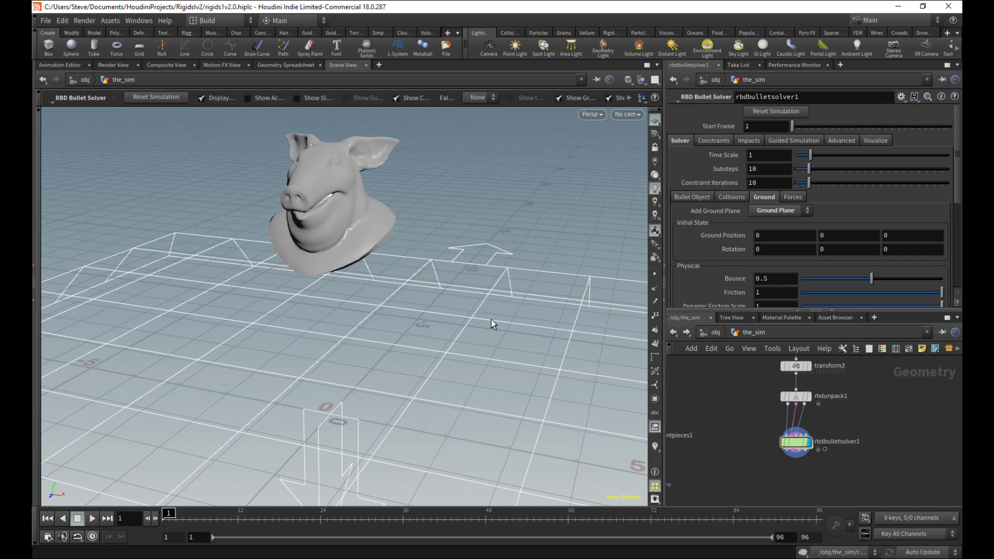
click(92, 518)
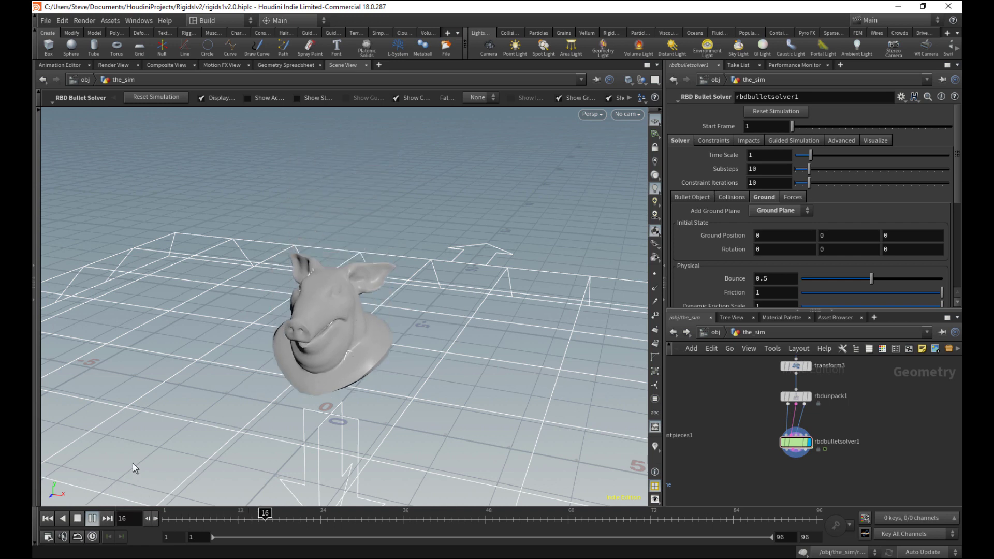
click(77, 518)
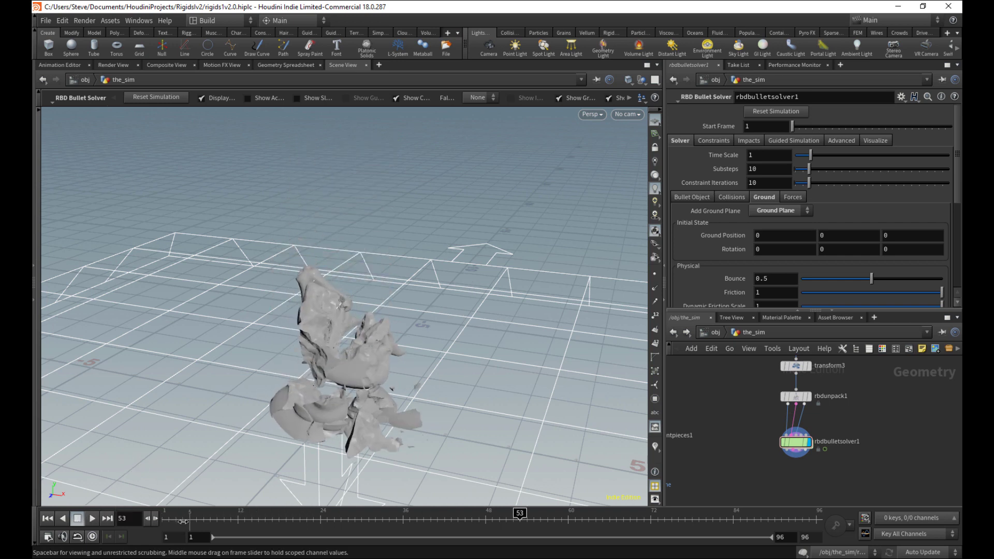
Step: Return the simulation to frame 1 and inspect the intact pig head above the ground plane
click(163, 519)
alt+right_drag(395, 344, 376, 361)
drag(377, 361, 442, 328)
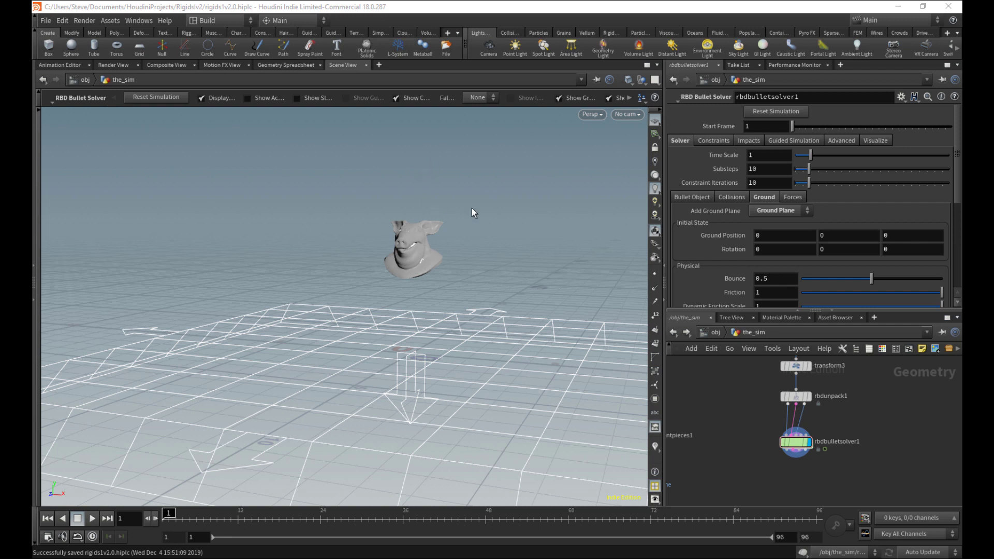
key(space)
right_drag(503, 189, 613, 191)
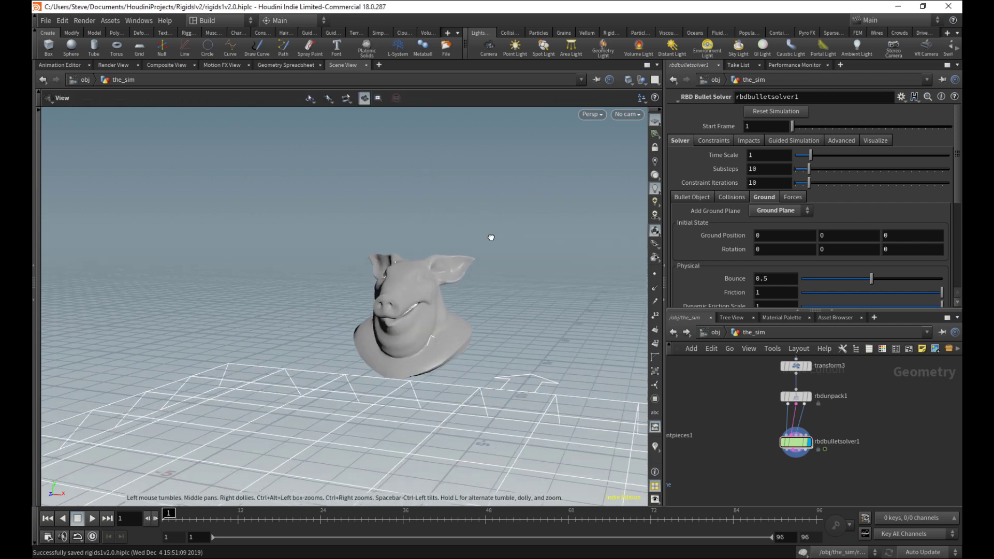
drag(491, 237, 477, 262)
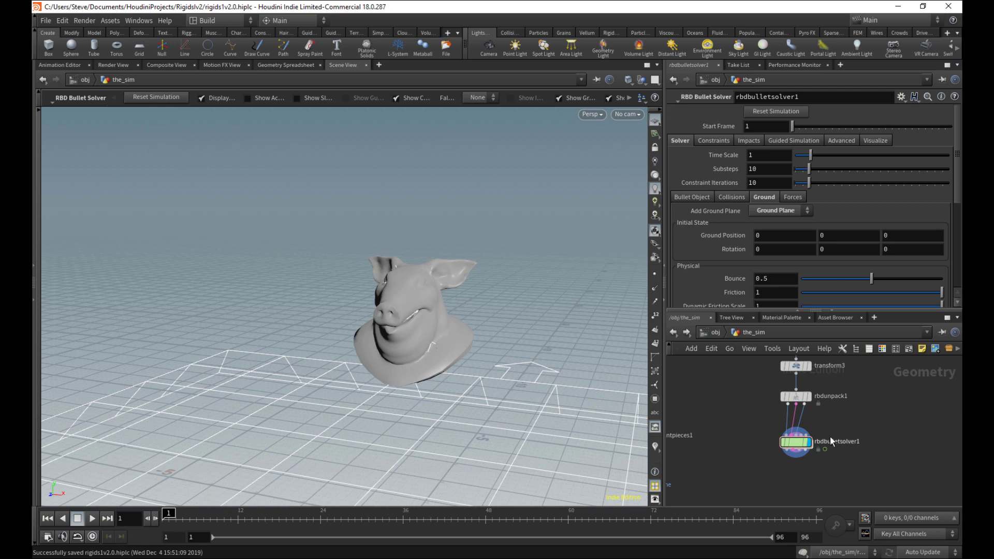
middle_drag(844, 412, 835, 459)
alt+drag(403, 325, 424, 366)
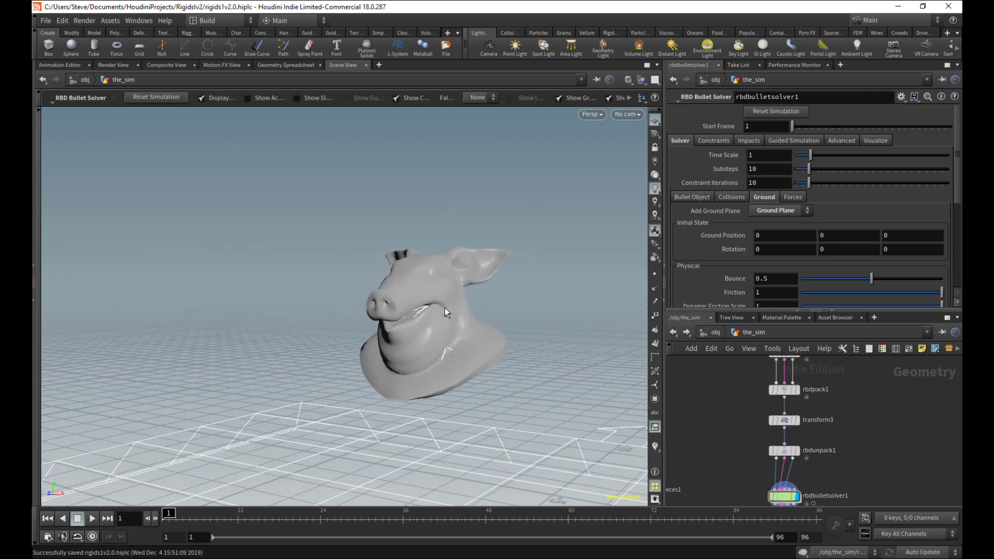
alt+drag(446, 308, 388, 294)
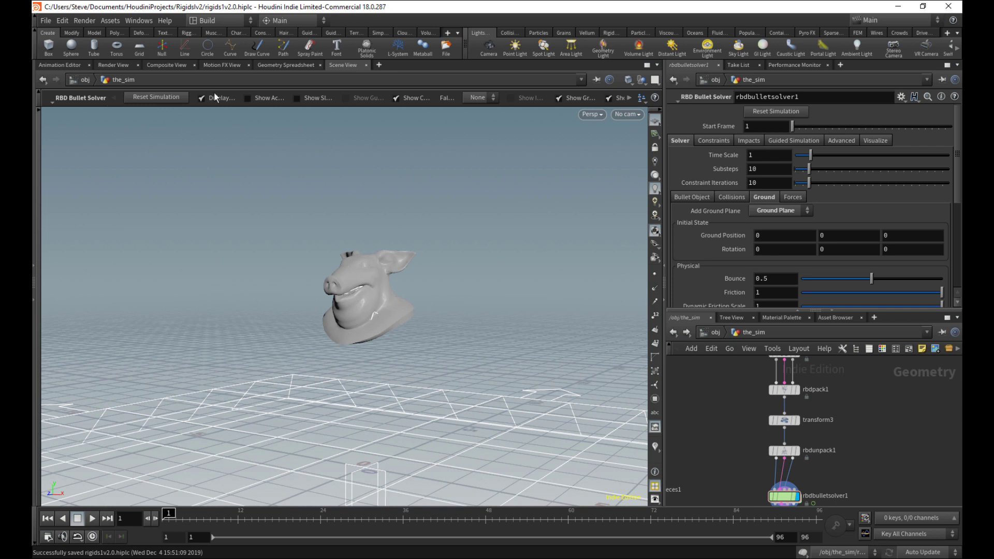
alt+drag(576, 201, 393, 284)
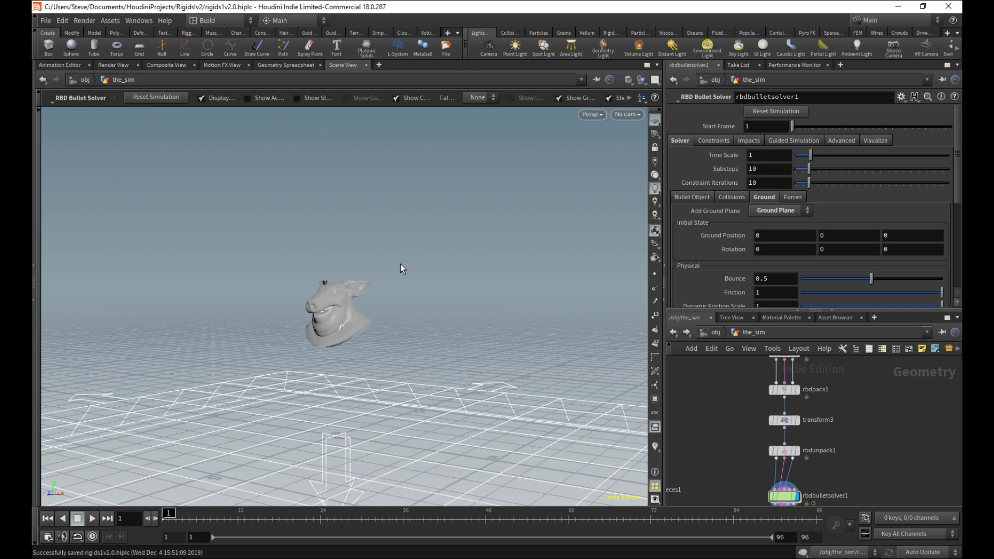
Step: Display the output of the rbdpack1 node and frame the packed head in the viewport
mouse_move(864, 405)
middle_down()
mouse_move(850, 442)
mouse_move(867, 393)
middle_up()
scroll(860, 423, down, 2)
middle_drag(844, 424, 831, 467)
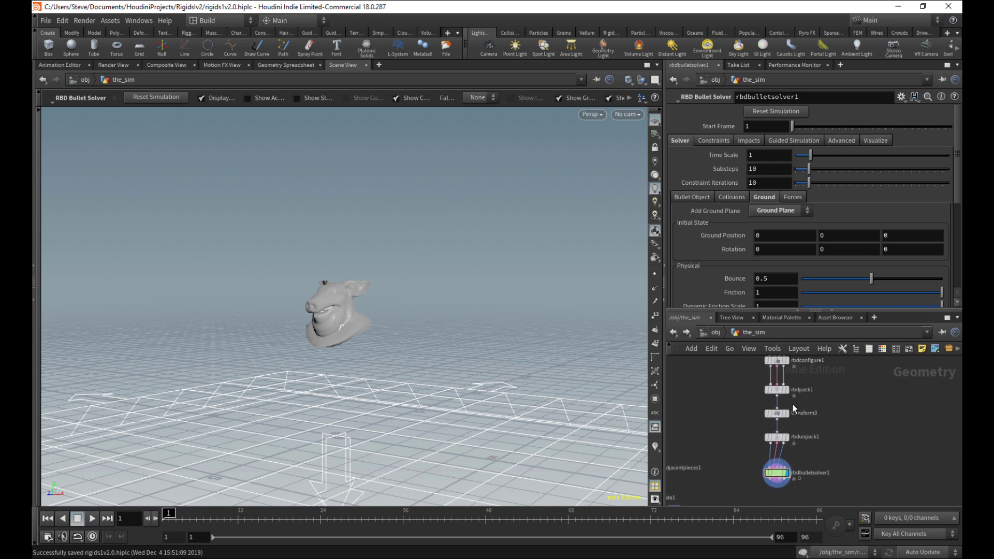
click(785, 390)
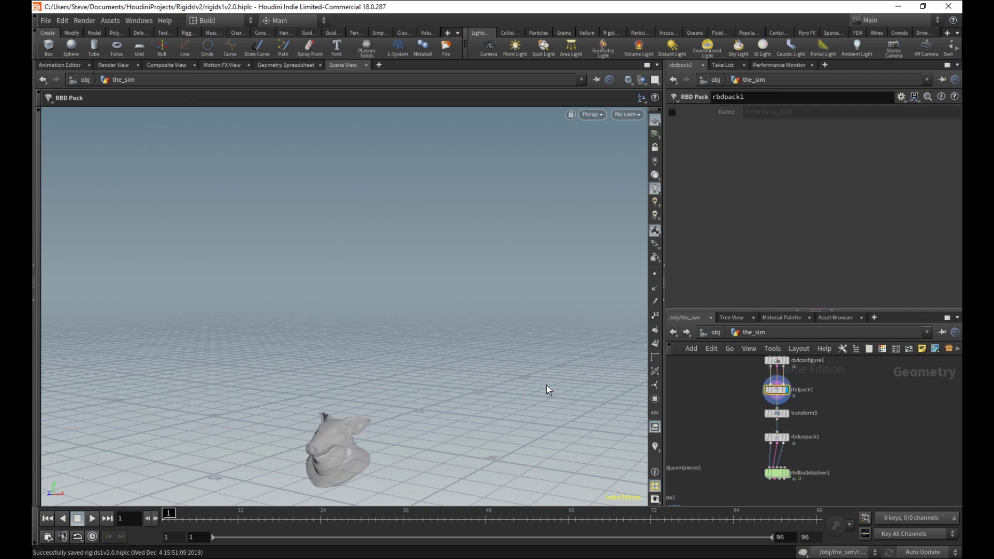
key(space+g)
right_drag(475, 395, 608, 398)
middle_drag(821, 485, 820, 467)
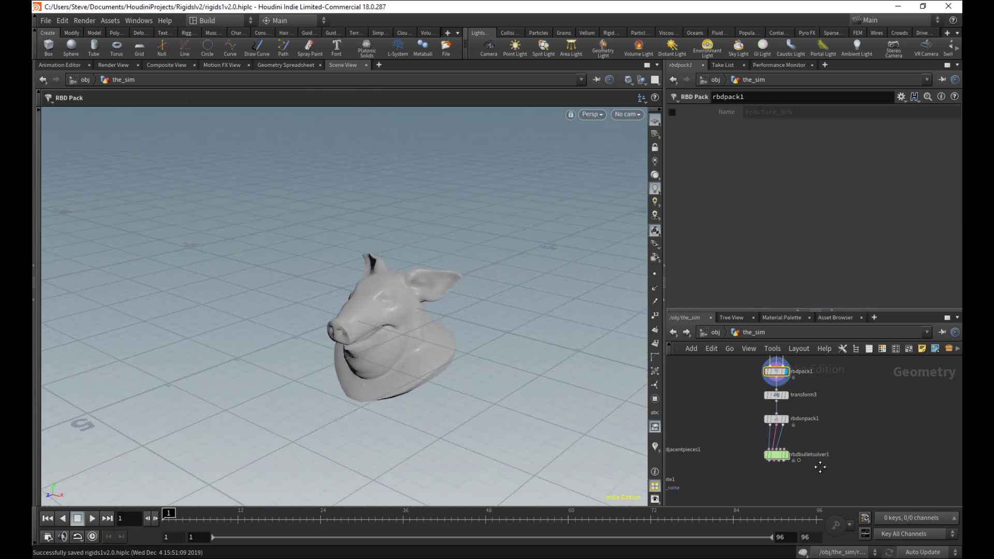
Step: Shift transform3 and the nodes after it down the network to make room beneath rbdpack1
scroll(818, 471, down, 1)
drag(810, 487, 781, 460)
middle_drag(824, 423, 812, 438)
scroll(812, 438, up, 1)
click(843, 425)
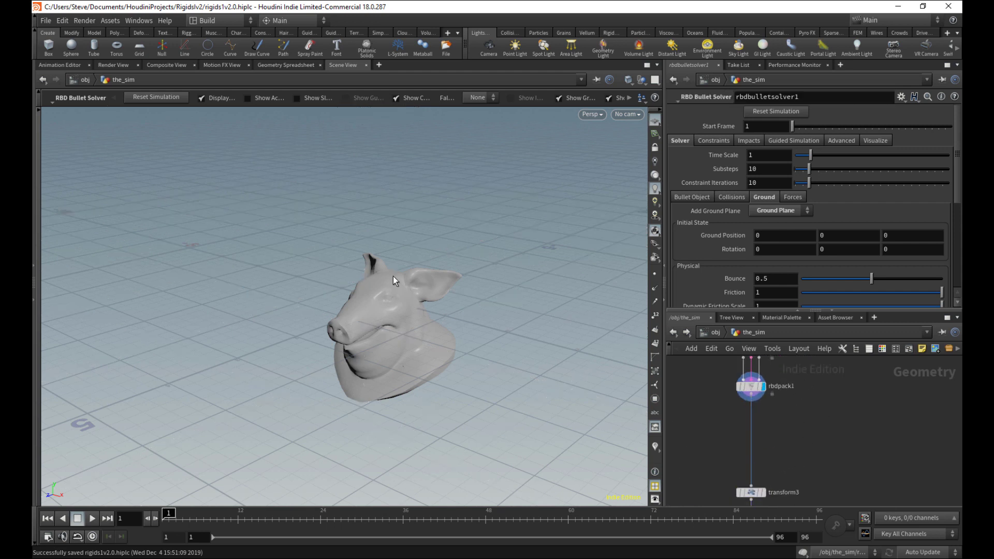
Step: Add a Box node beside rbdpack1 and enable its divisions at 3 by 3 by 3
key(Tab)
text(box)
key(Return)
click(838, 431)
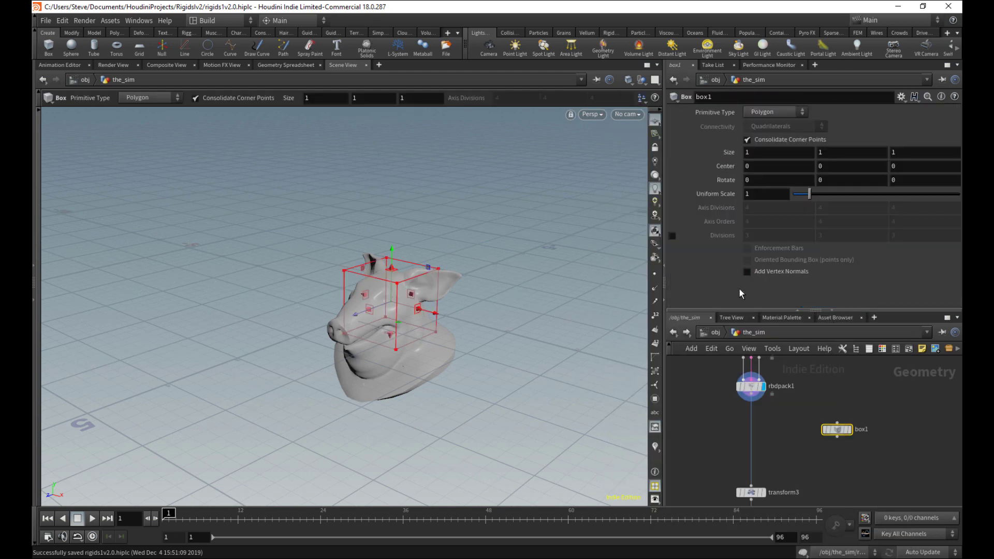
click(673, 236)
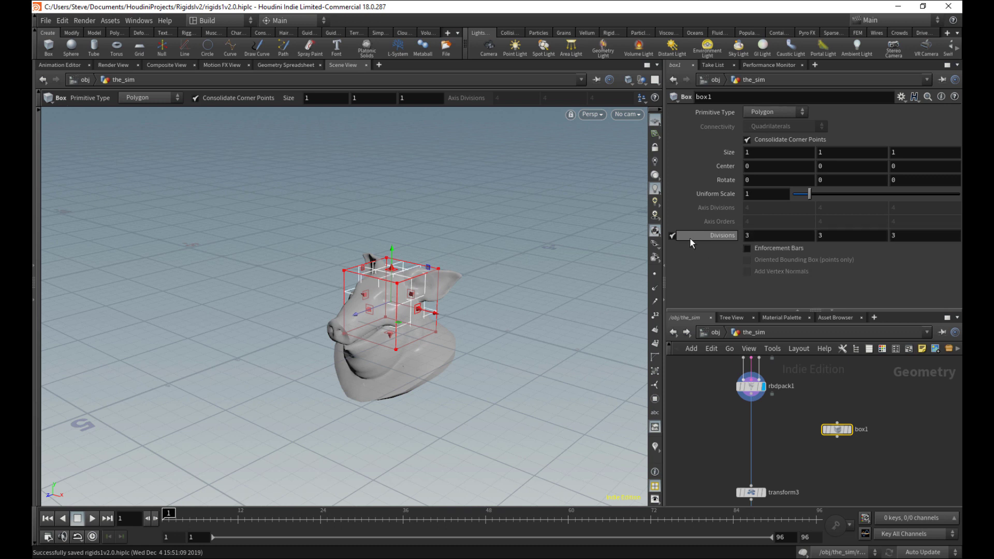
Step: Add a Copy to Points node with rbdpack1 as source and box1 as target points, and display its result
key(Tab)
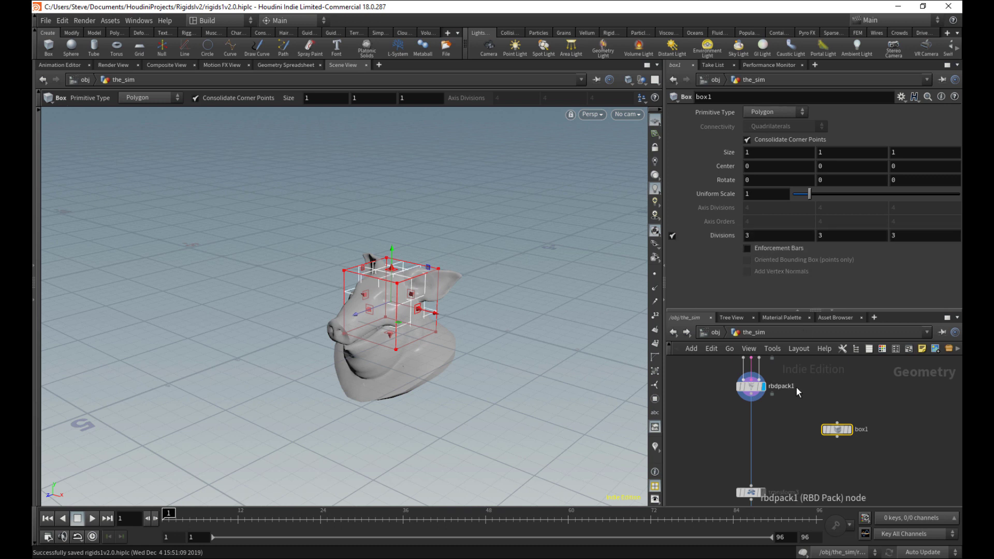
text(copy t)
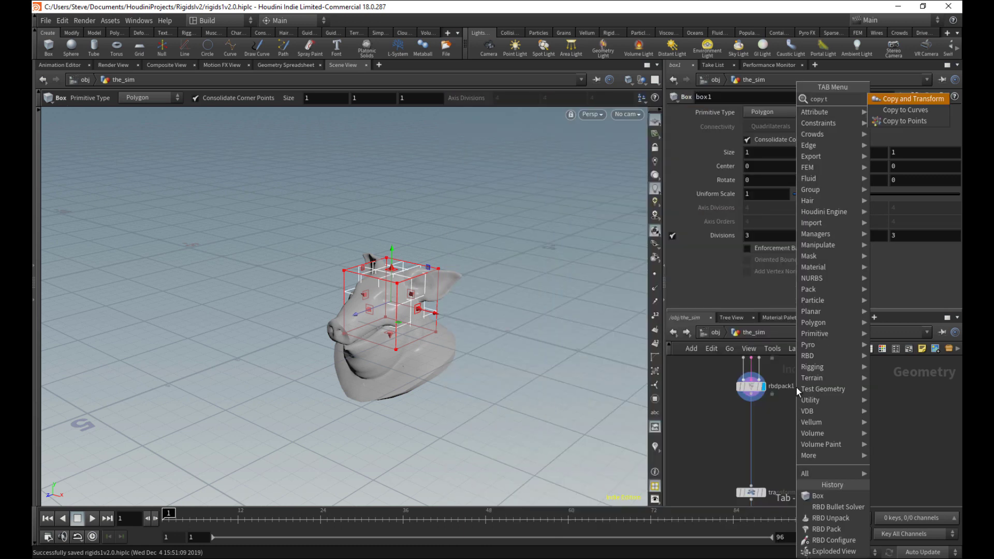
key(Return)
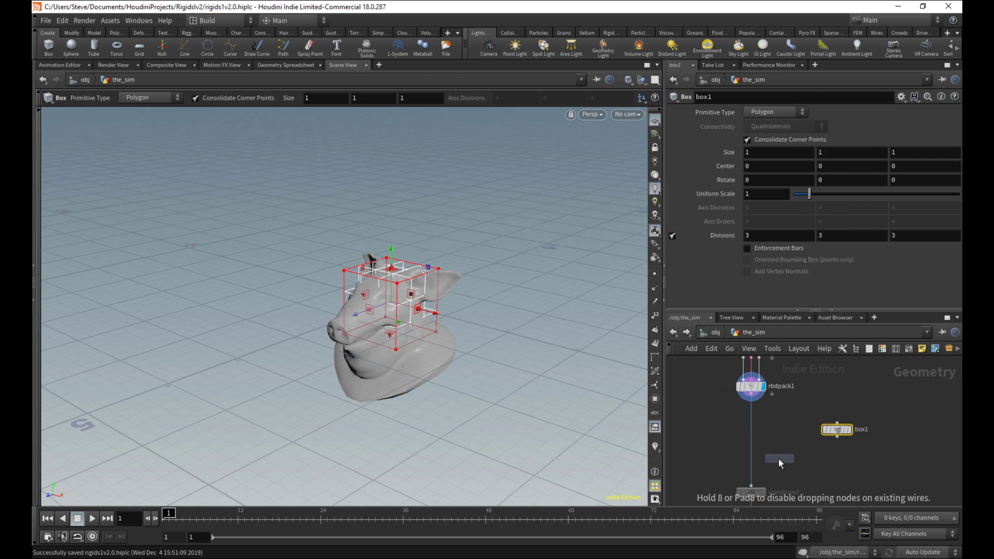
click(778, 458)
click(784, 451)
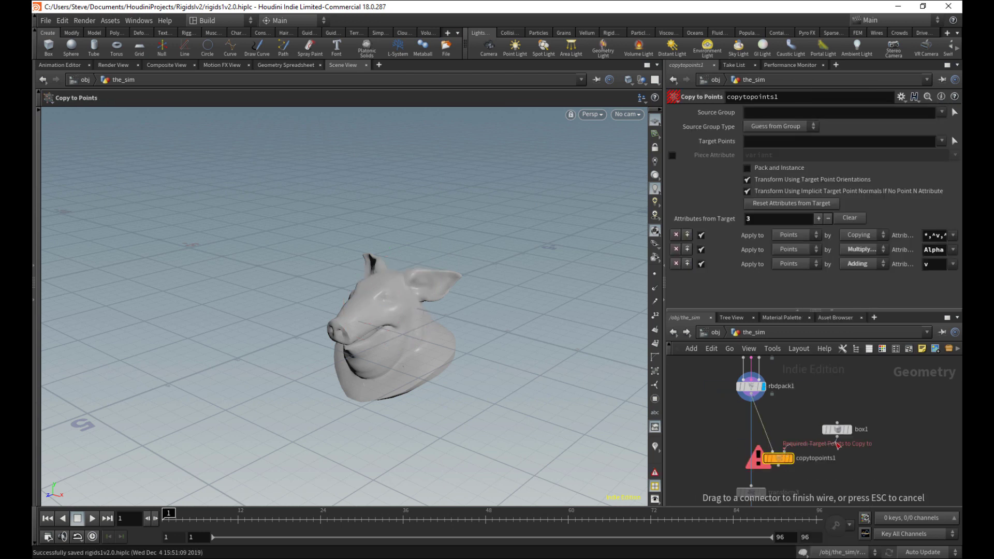
click(838, 437)
mouse_move(793, 460)
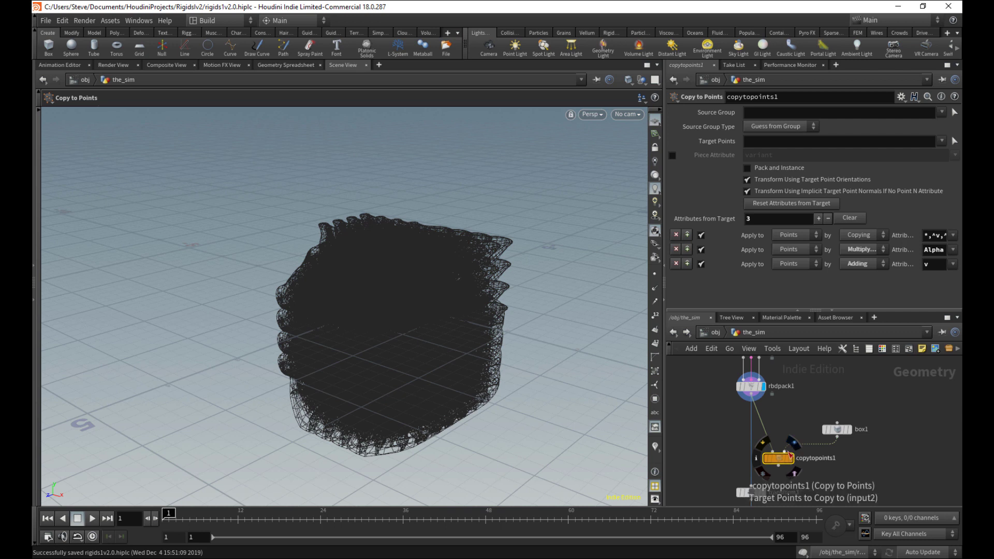
click(790, 459)
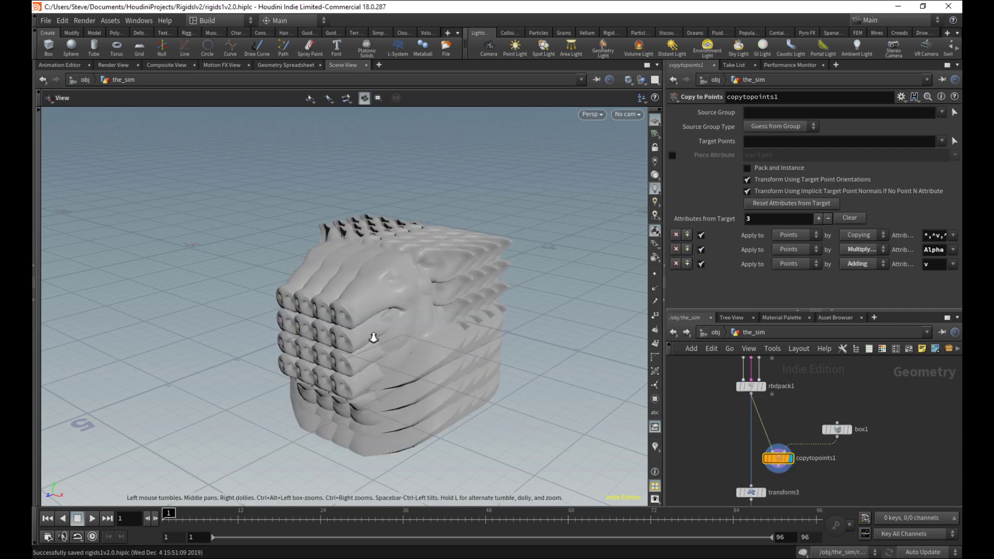
drag(375, 337, 456, 355)
Step: Spread the head copies apart by setting box1's size to 7.2 on all three axes
drag(840, 431, 838, 418)
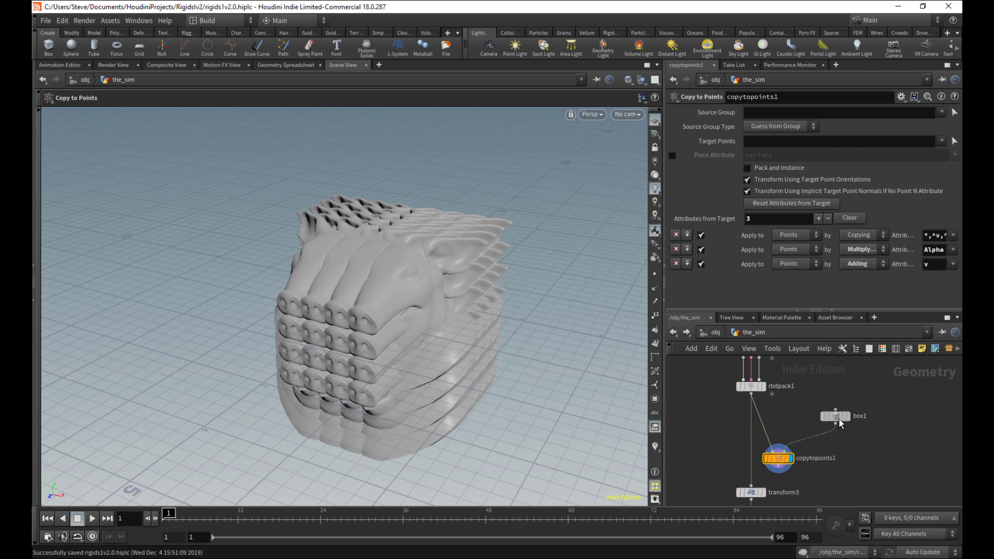
click(838, 418)
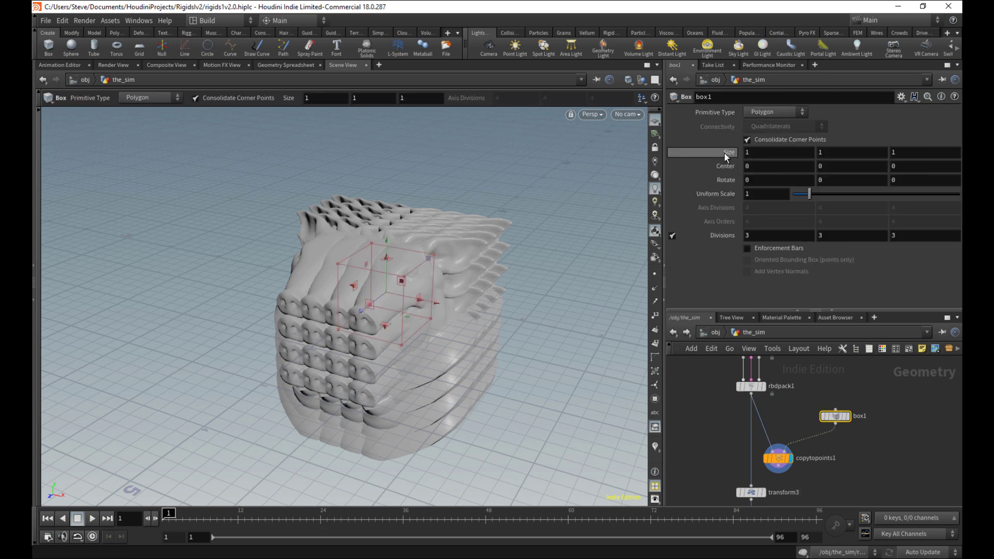
middle_drag(725, 153, 778, 154)
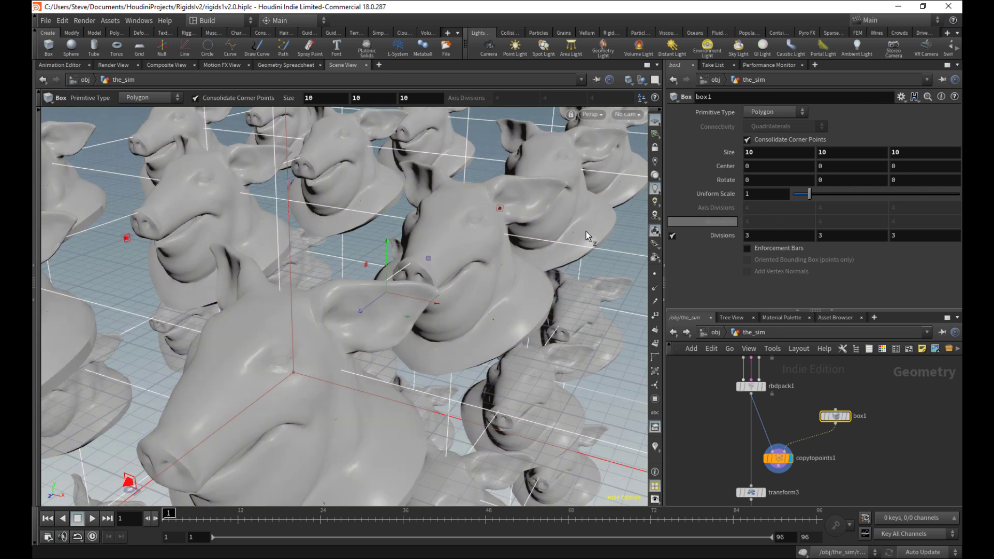
alt+right_drag(506, 278, 438, 287)
alt+right_drag(513, 224, 451, 233)
alt+drag(430, 305, 449, 267)
key(Return)
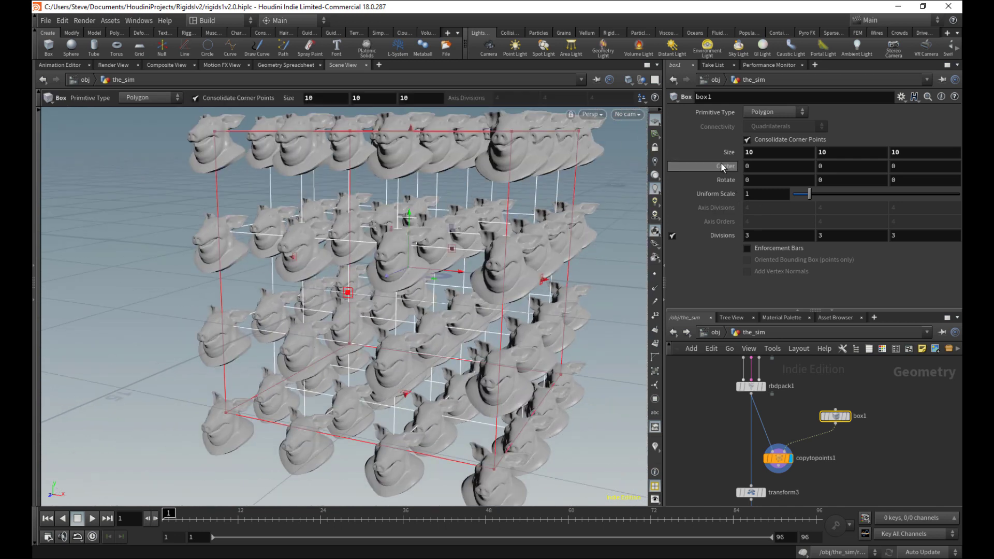
middle_drag(727, 152, 585, 147)
key(Escape)
key(Return)
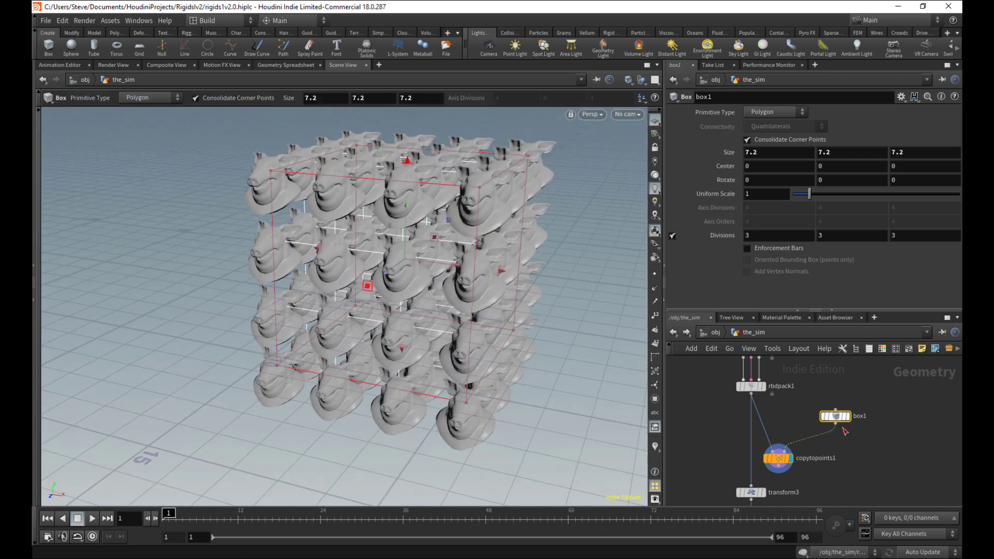
alt+drag(508, 299, 500, 288)
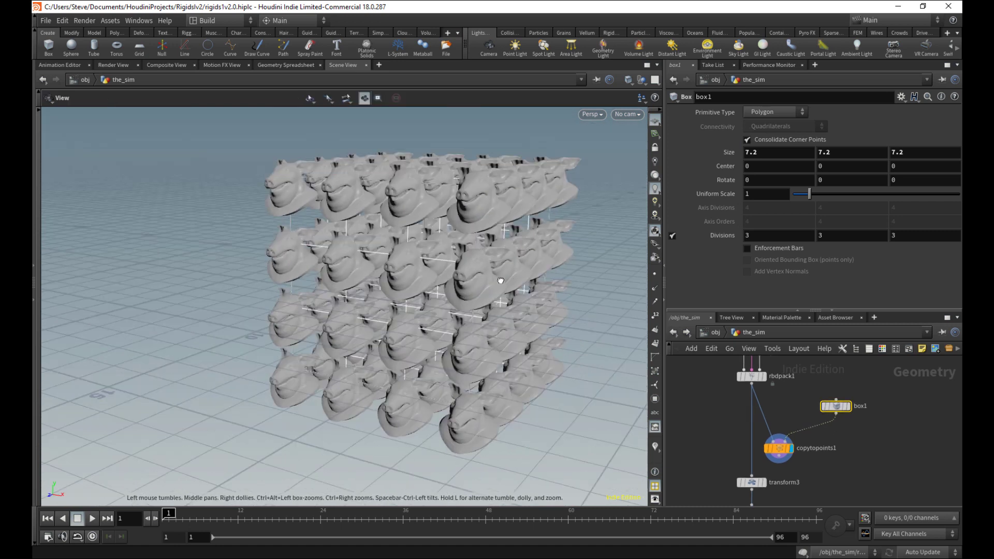
Step: Feed copytopoints1 into transform3, display transform3, and set its Y translation to 14
middle_drag(761, 461, 779, 446)
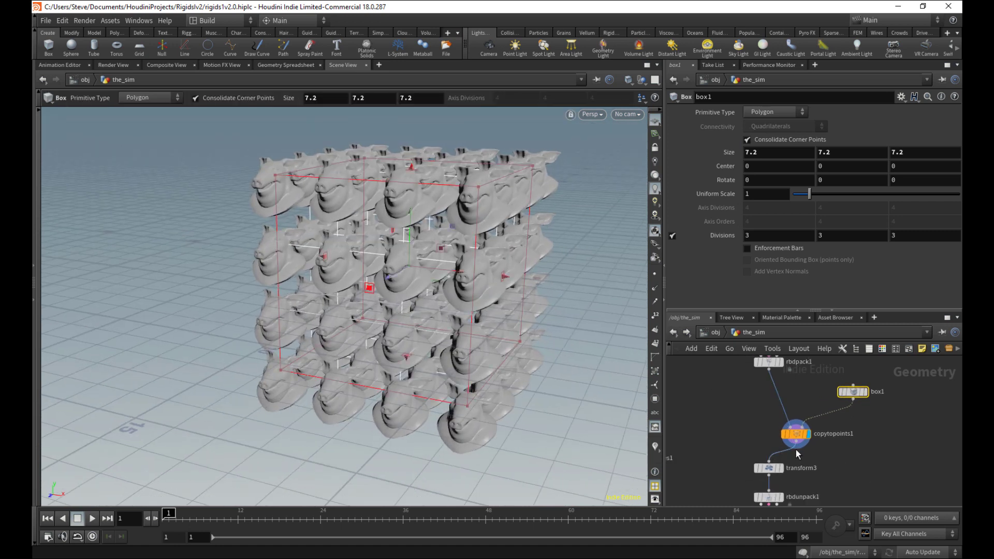
click(775, 470)
drag(560, 359, 596, 270)
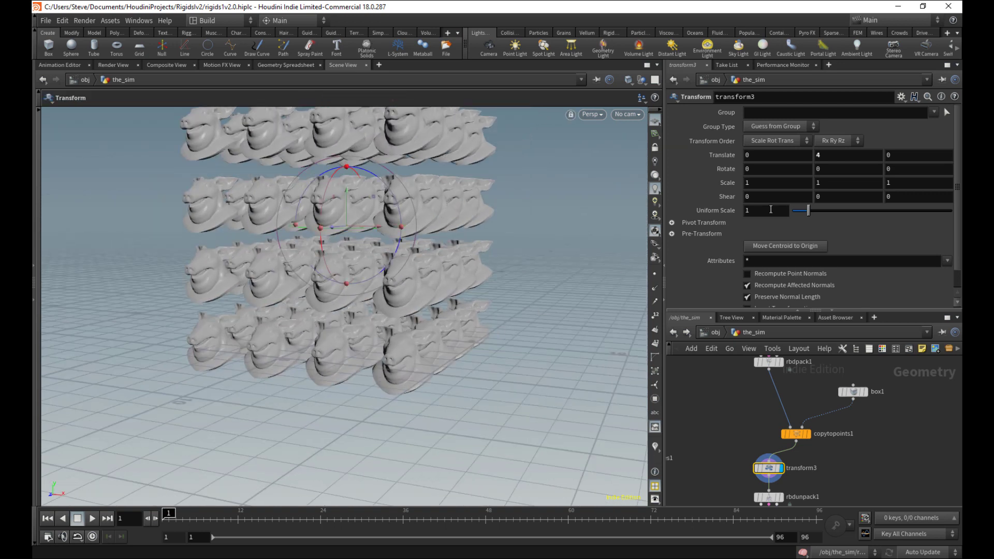
click(840, 156)
key(Return)
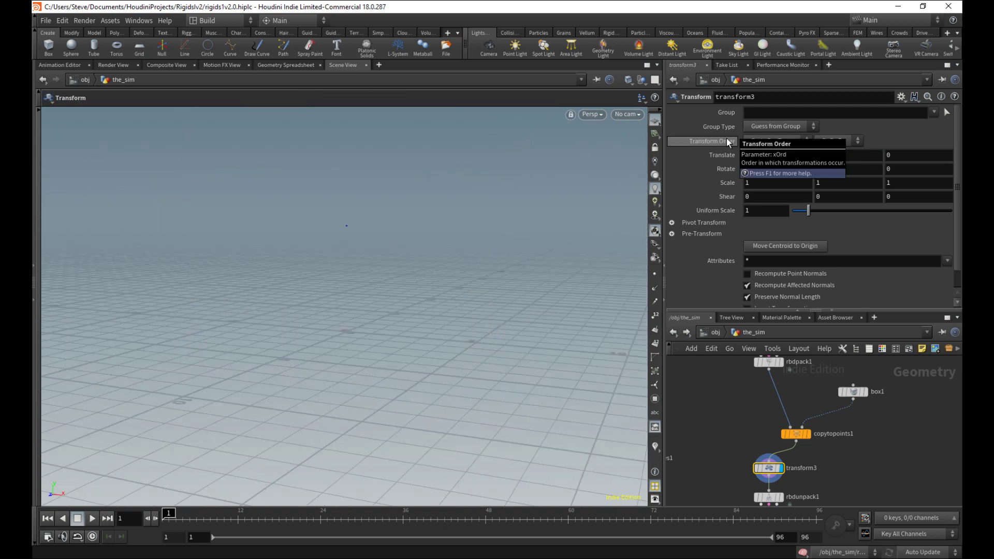
right_drag(408, 296, 278, 300)
middle_drag(278, 300, 386, 375)
right_drag(387, 375, 426, 259)
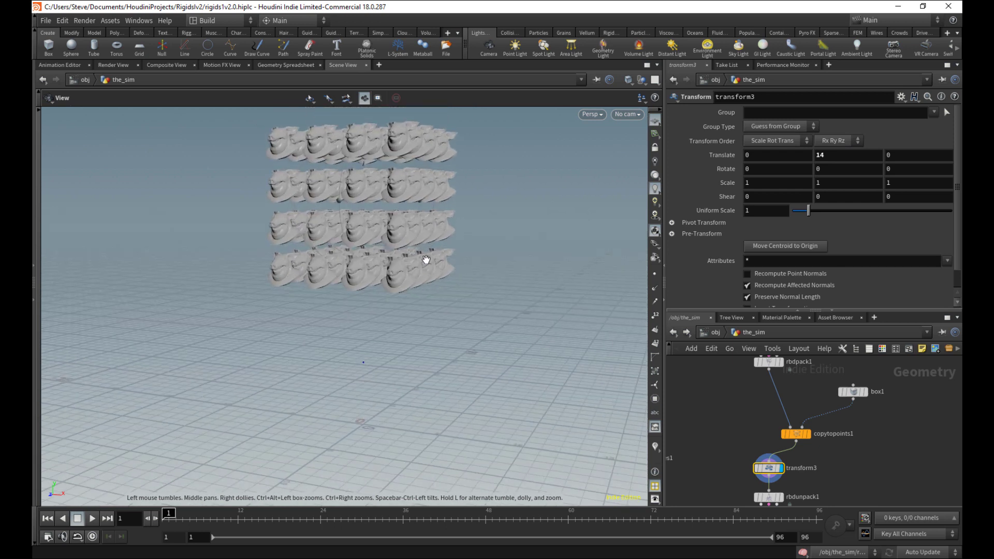
drag(426, 259, 451, 286)
key(Return)
Step: Rotate the block of heads in transform3 to 34 degrees on all three axes
middle_click(723, 173)
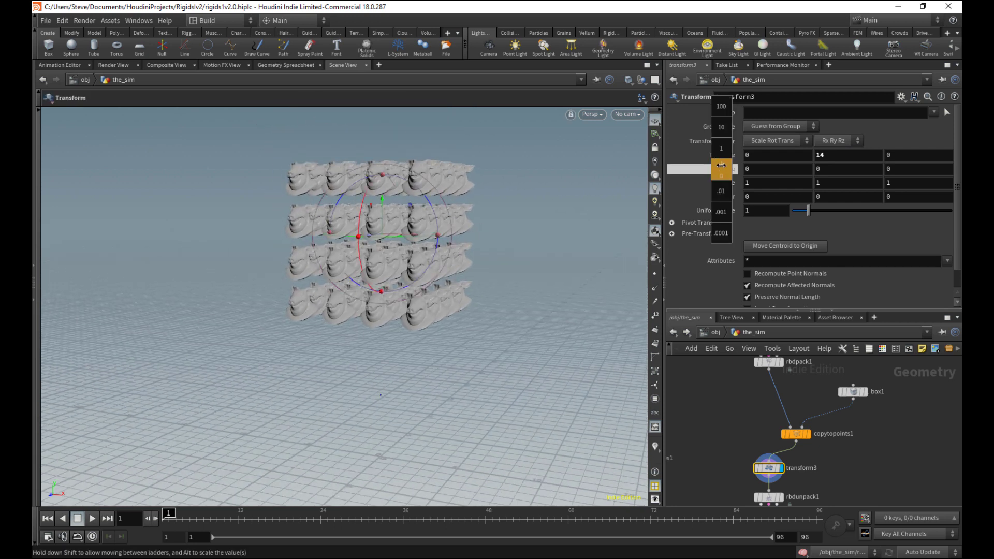
middle_drag(722, 161, 890, 148)
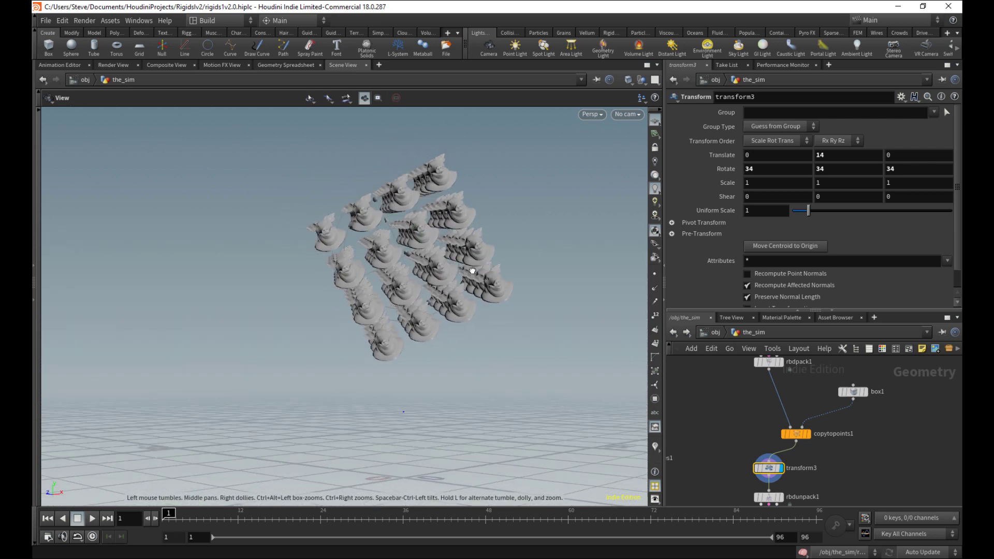
key(Escape)
right_drag(453, 332, 621, 294)
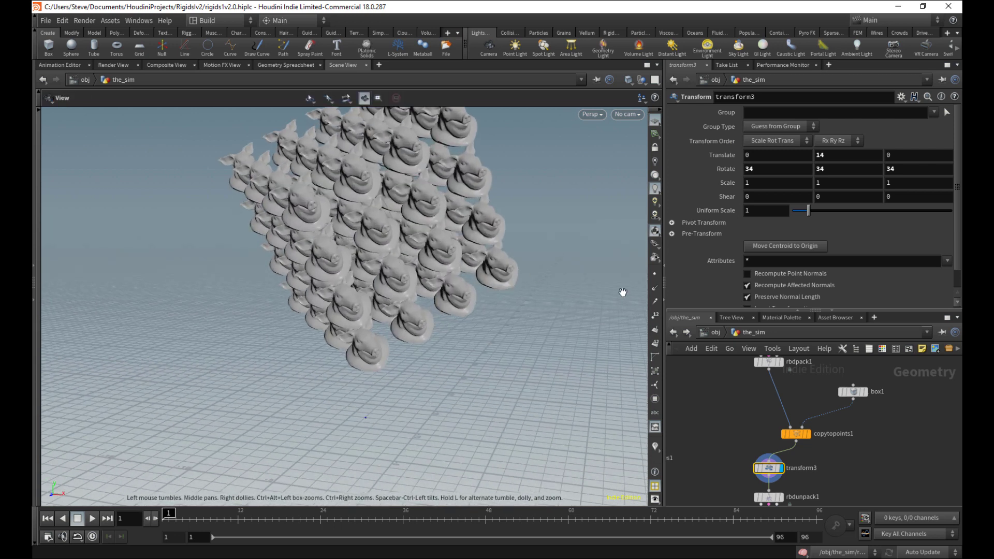
Step: Insert an Attribute Randomize node on the wire between box1 and copytopoints1
middle_drag(859, 427, 846, 463)
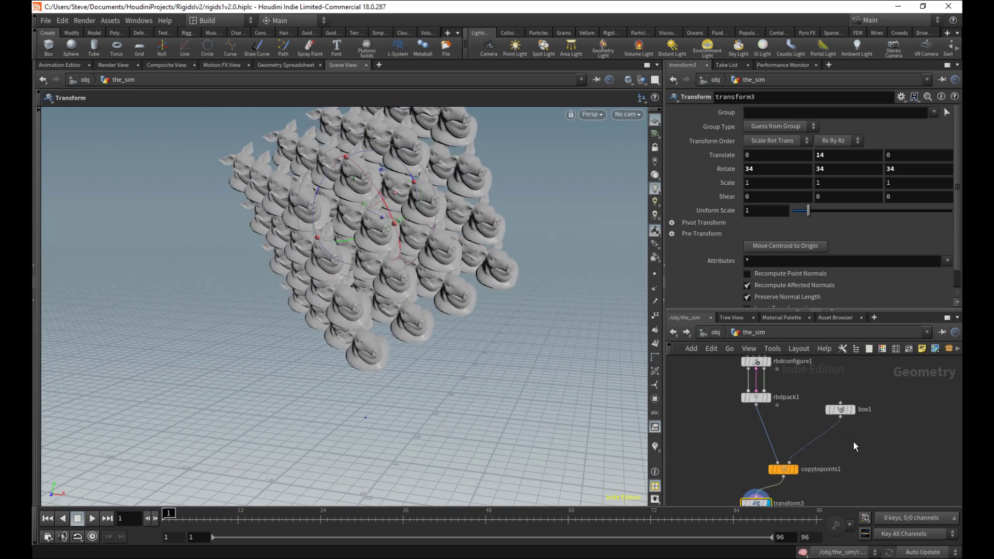
key(Tab)
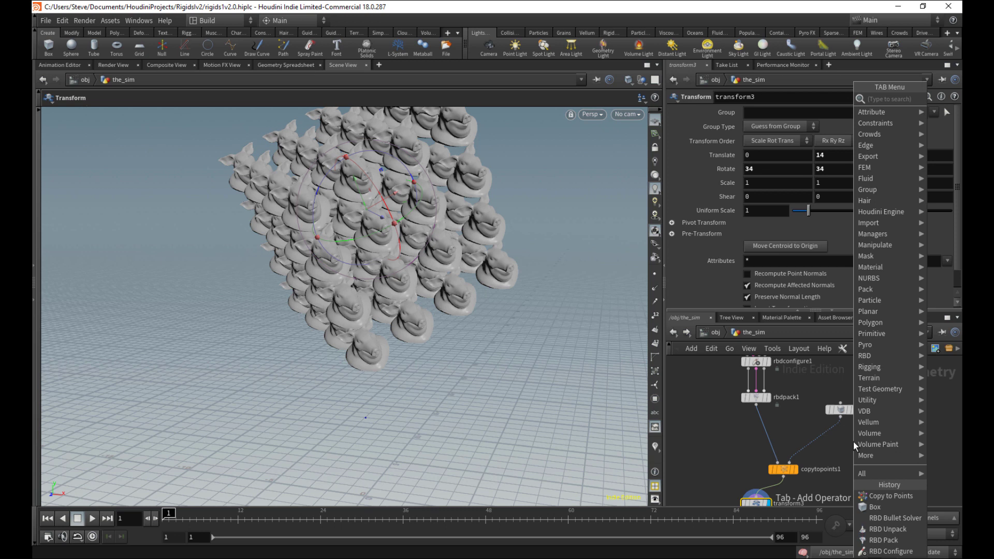
text(attri ra)
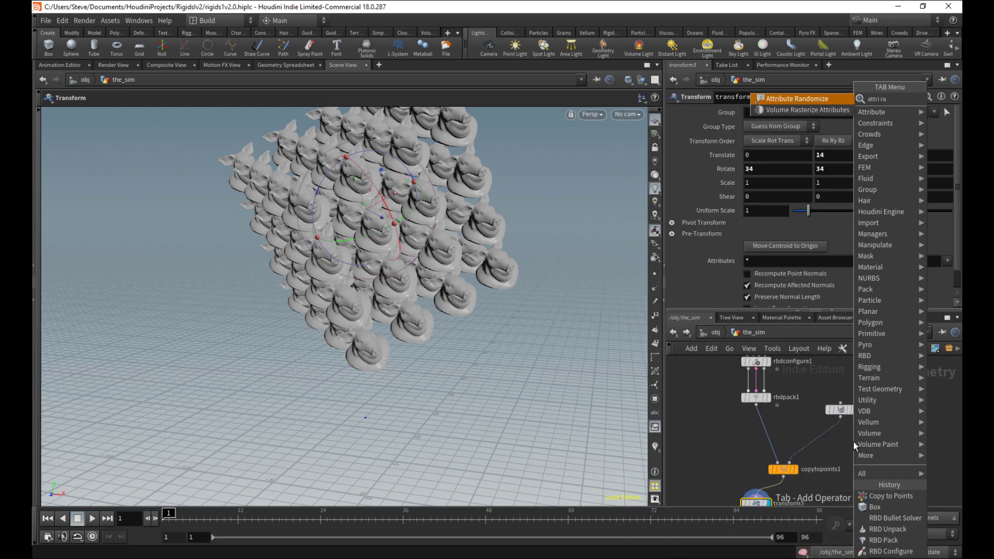
key(Return)
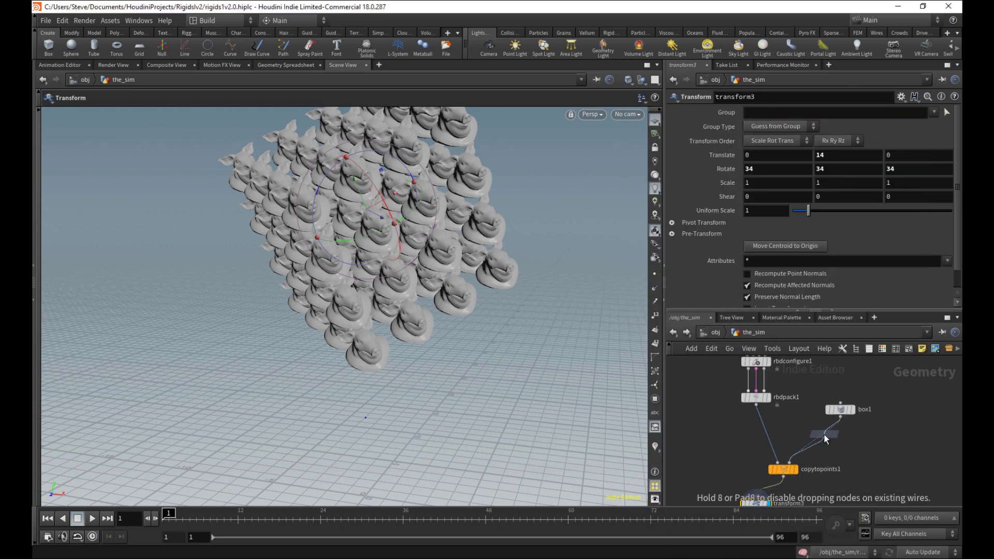
click(825, 435)
drag(832, 441, 843, 442)
Step: Display box1 with its points shown and examine the grid that serves as copy targets
click(852, 409)
click(841, 410)
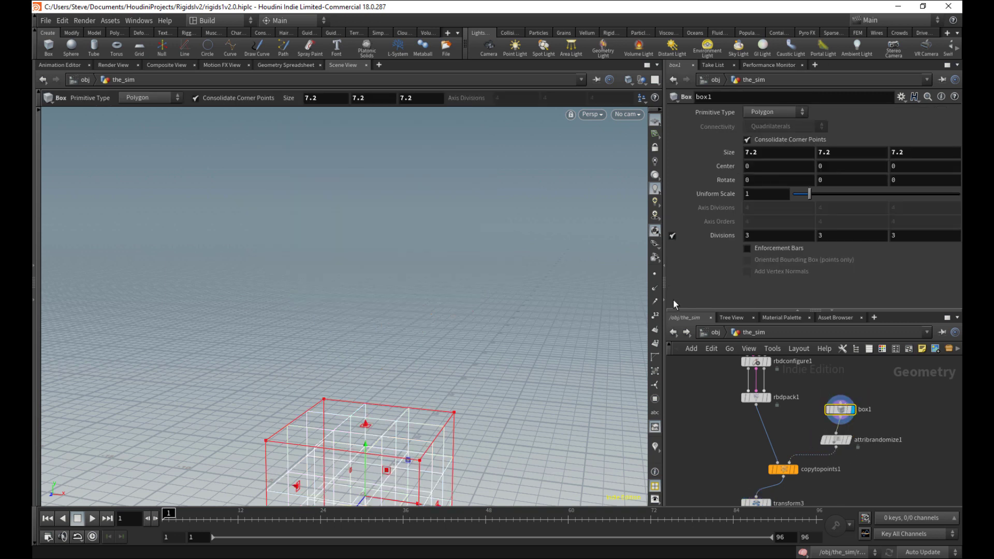
key(space)
middle_drag(530, 381, 559, 332)
drag(560, 332, 497, 318)
click(655, 274)
key(space)
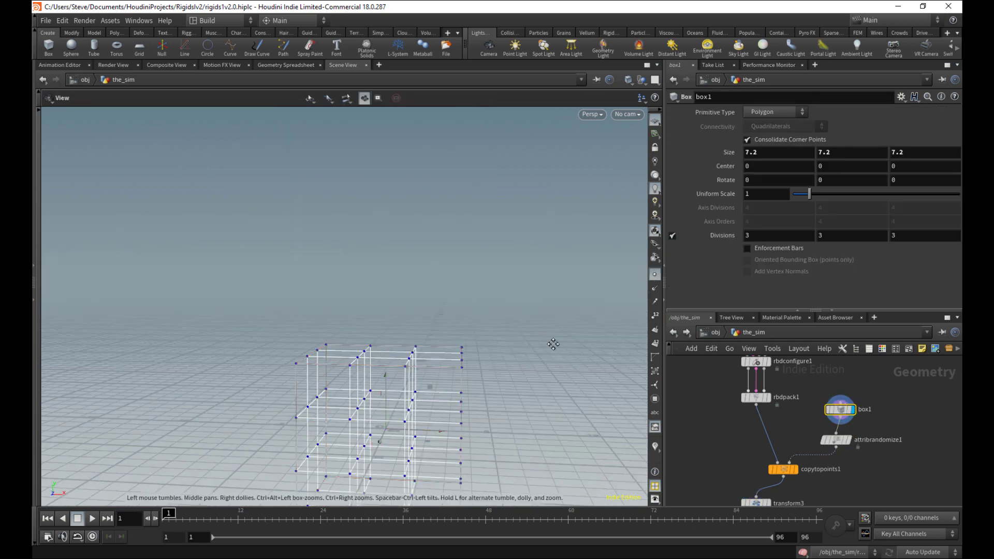
right_drag(552, 344, 613, 373)
middle_drag(614, 373, 605, 296)
key(Return)
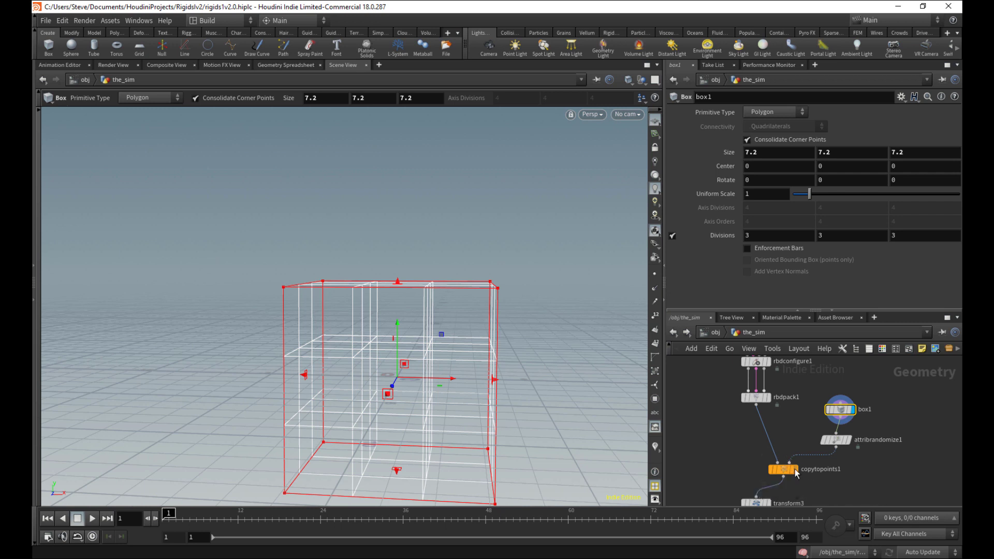
Step: Display the copytopoints1 result and set attribrandomize1's attribute name to N to randomize the point normals
click(795, 471)
click(783, 470)
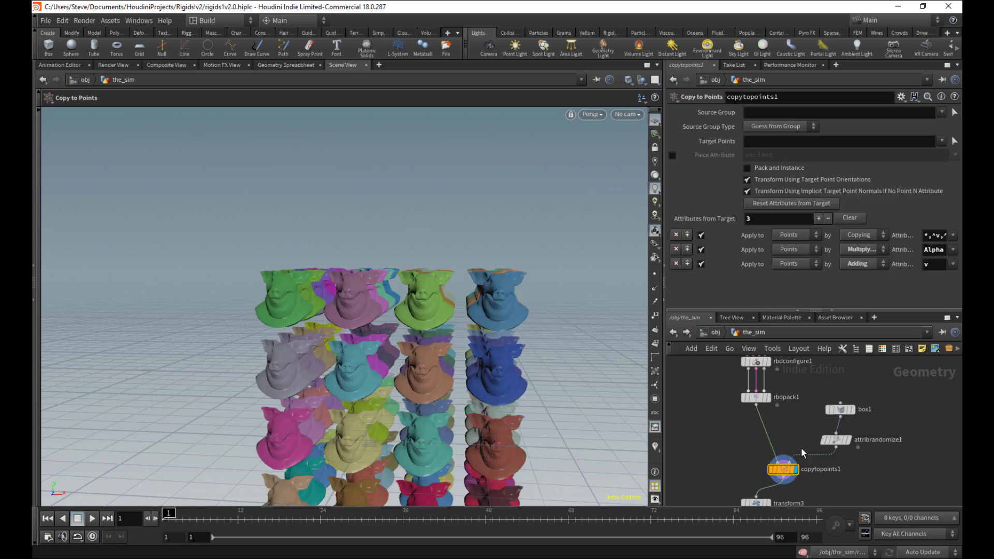
click(834, 441)
click(781, 155)
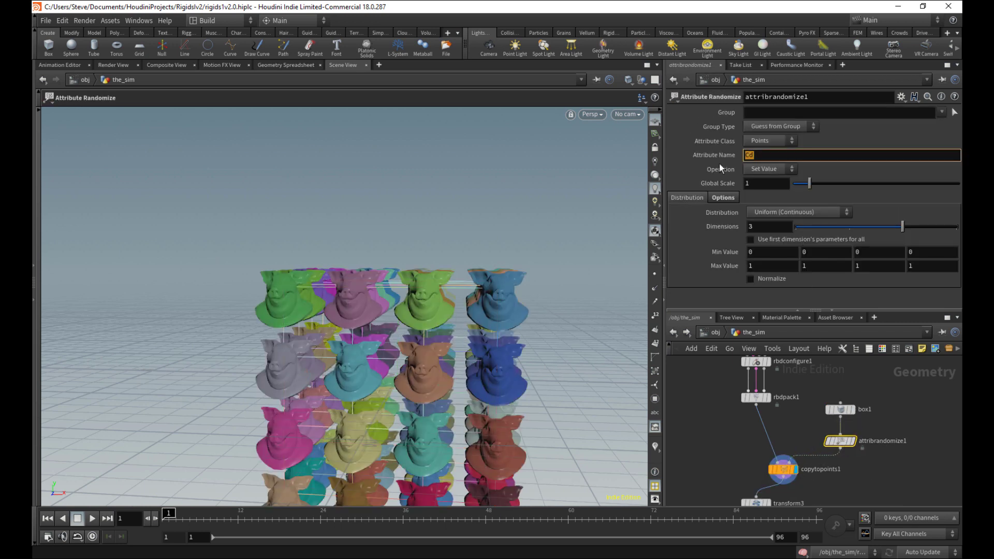
text(N)
key(Return)
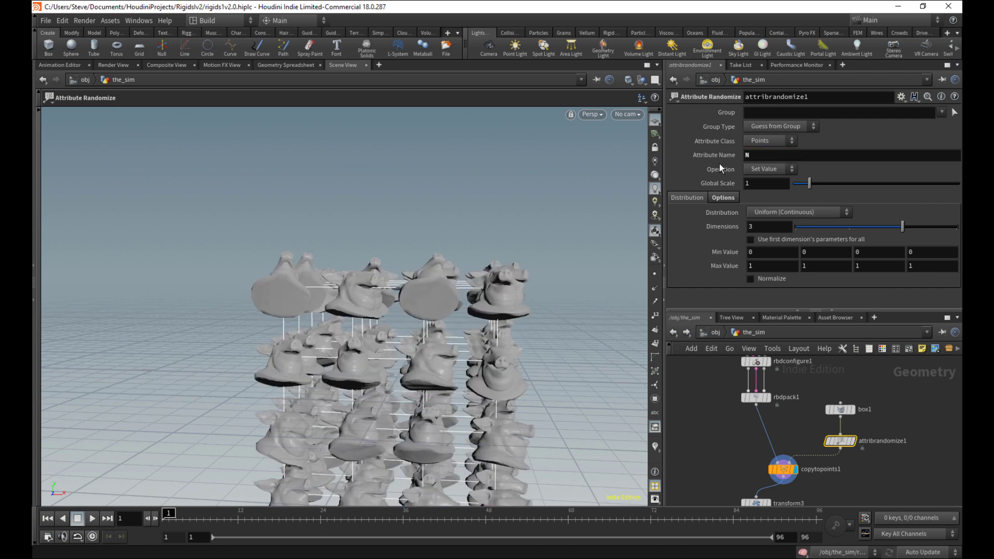
Step: Set attribrandomize1's distribution to Inside Sphere and check the head orientations from several sides
alt+middle_drag(404, 370, 400, 278)
alt+drag(400, 278, 424, 275)
click(762, 215)
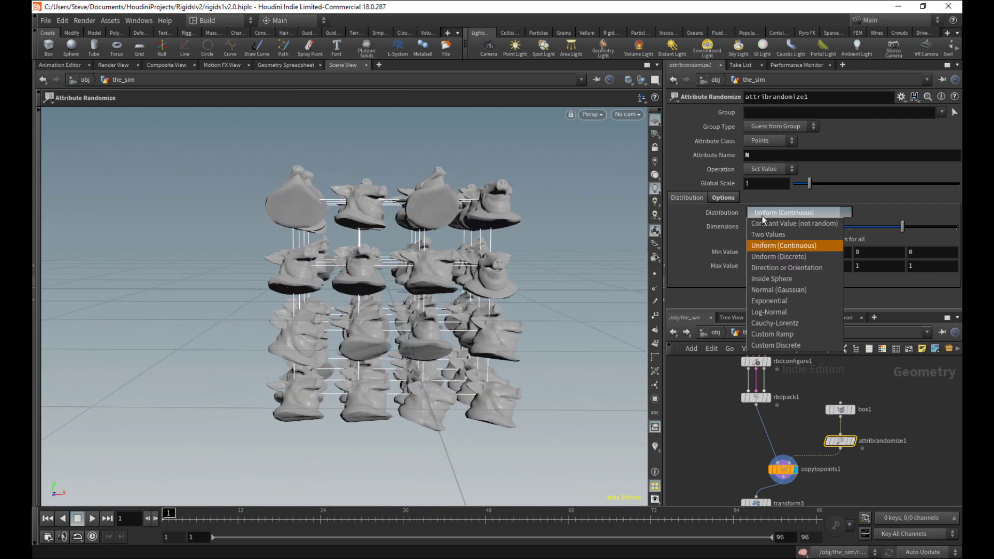
click(768, 280)
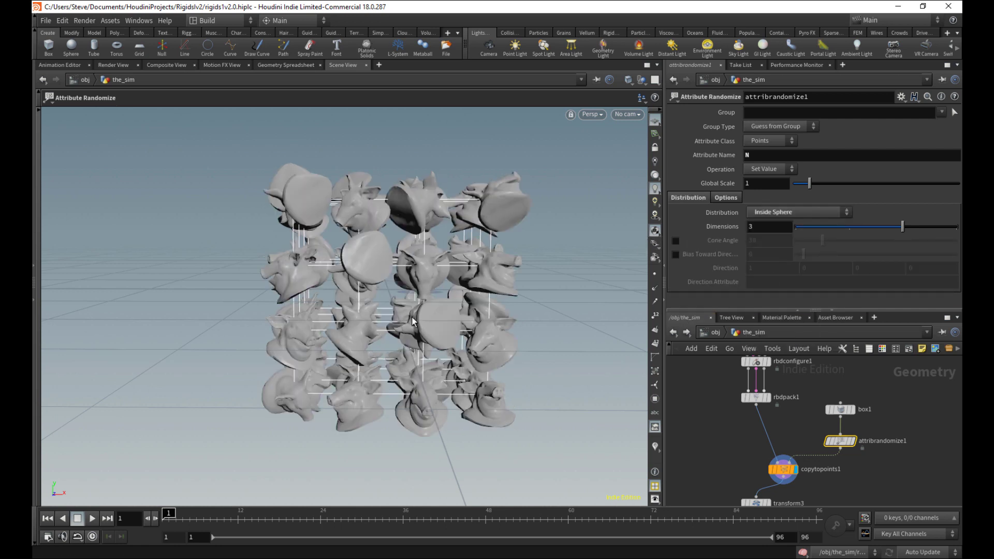
alt+right_drag(412, 317, 468, 287)
alt+drag(468, 286, 475, 318)
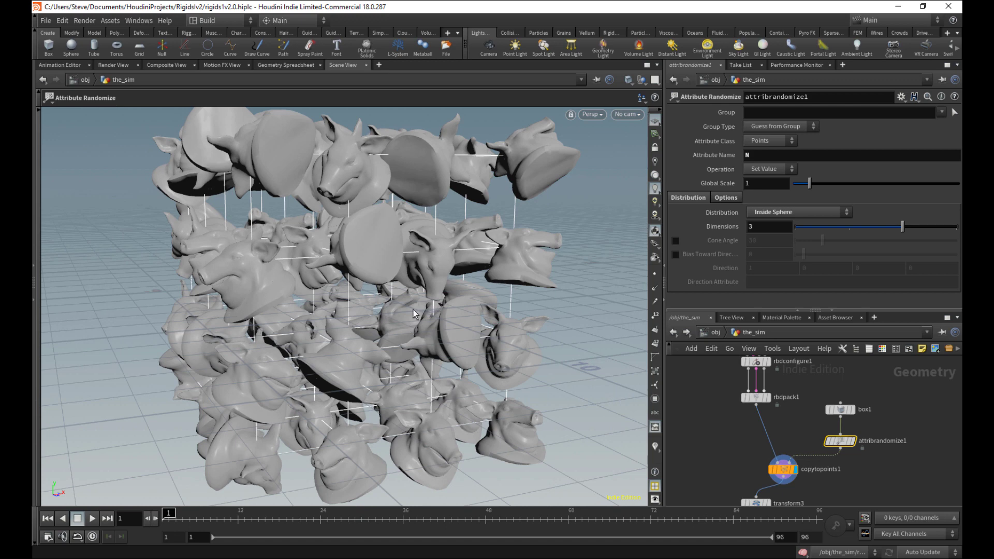
drag(413, 310, 321, 269)
key(Escape)
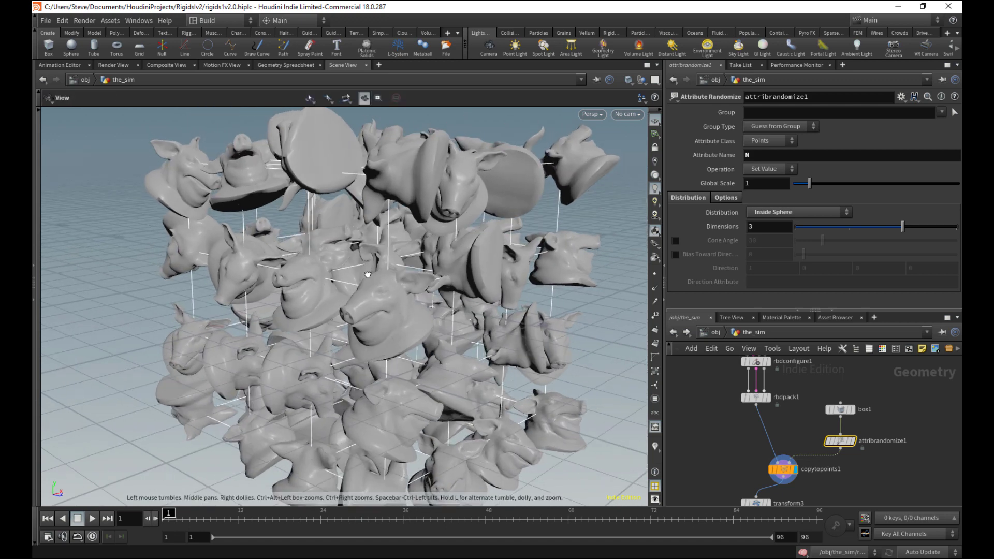
drag(421, 322, 395, 198)
Step: Display transform3 to view the raised block of randomly oriented heads
middle_drag(841, 468, 852, 423)
click(779, 459)
click(768, 459)
drag(492, 242, 487, 222)
Step: Reduce the number of head copies by setting box1's X and Y divisions to 2
middle_drag(897, 379, 865, 411)
click(818, 398)
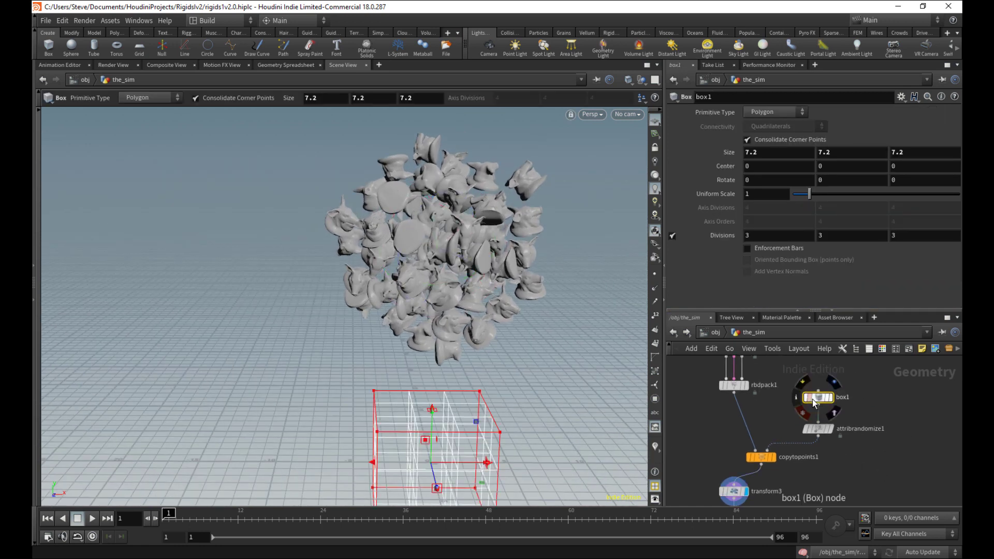
key(BackSpace)
text(2)
key(Tab)
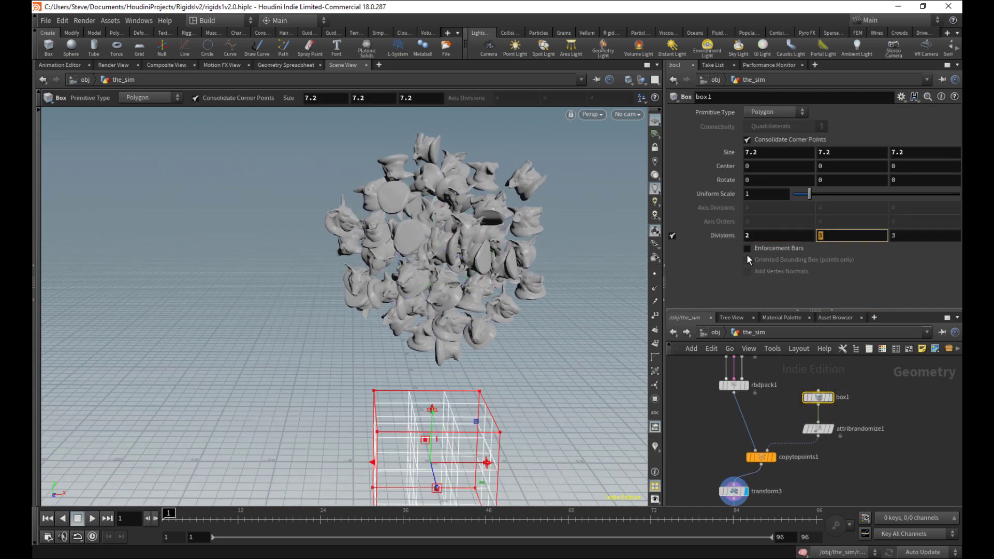
text(2)
key(Return)
alt+drag(465, 255, 557, 281)
click(698, 427)
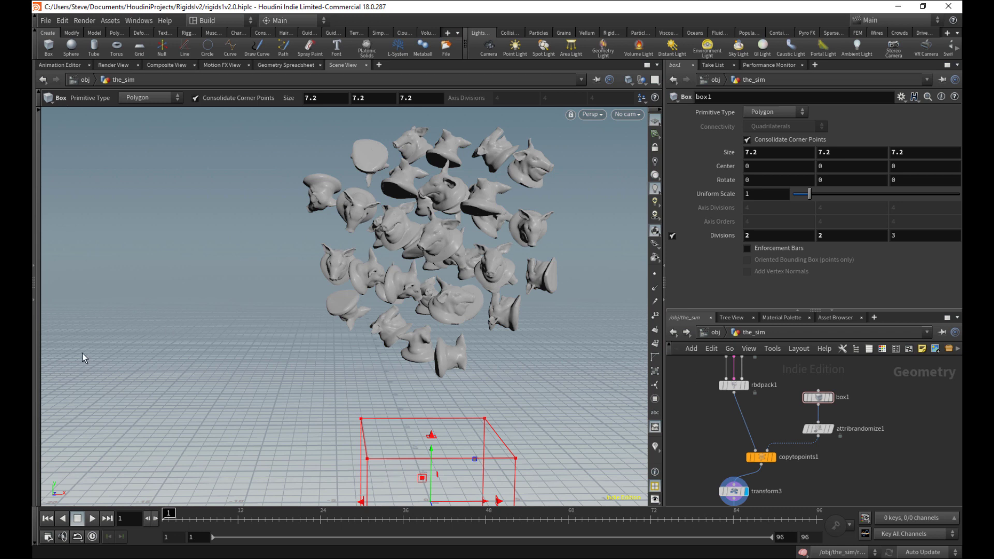
Step: Show the viewport's tool strip and display the rbdunpack1 output
click(36, 368)
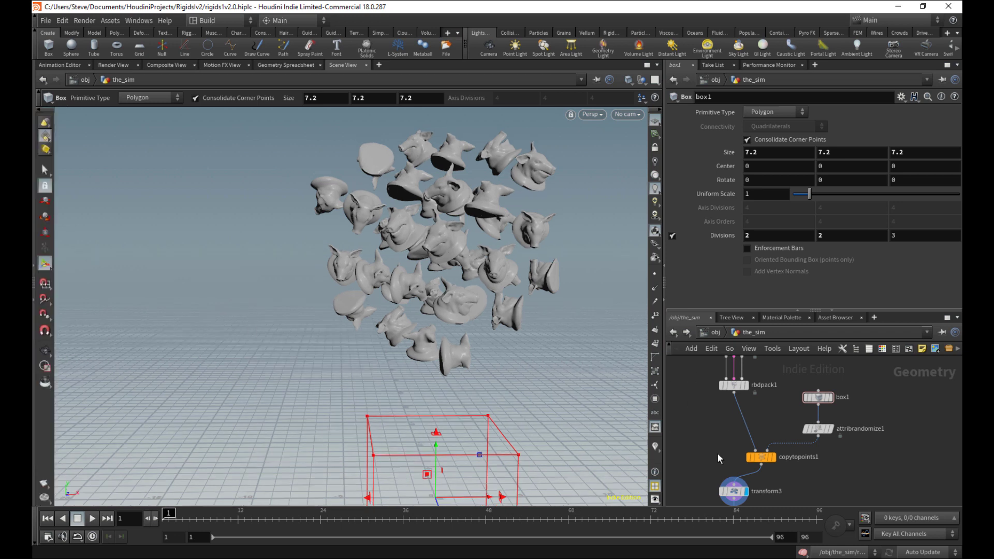
middle_drag(726, 466, 712, 423)
mouse_move(751, 418)
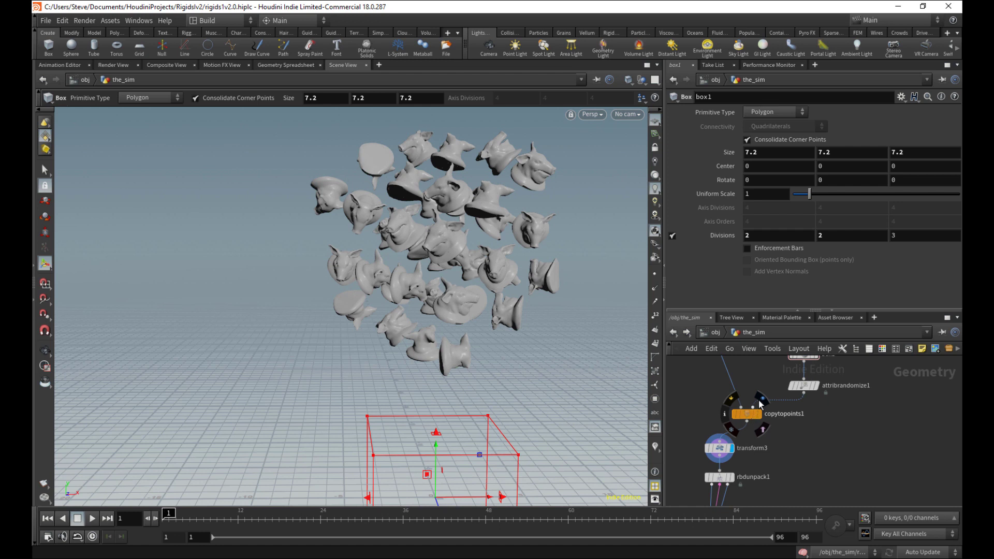
middle_drag(807, 452, 801, 389)
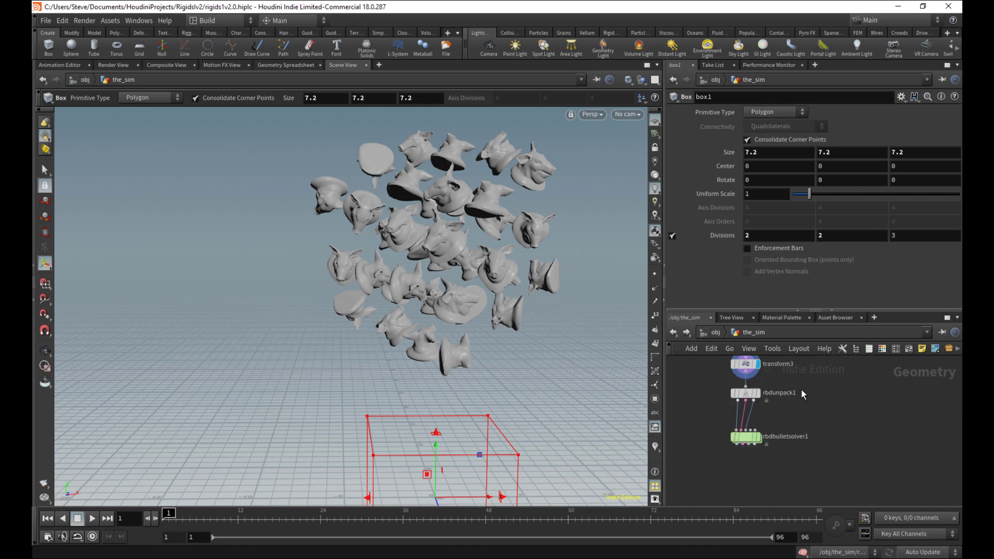
click(757, 395)
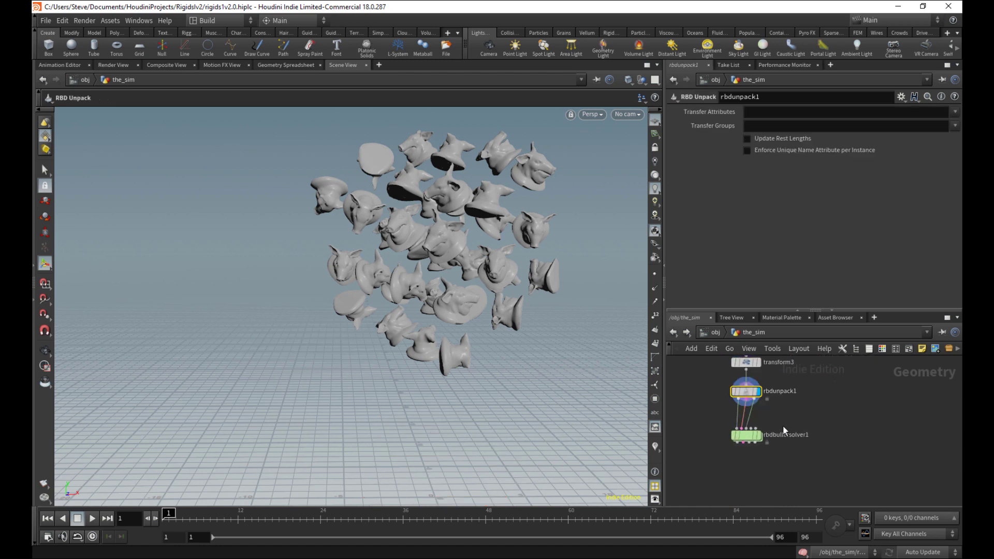
middle_drag(748, 393, 554, 262)
scroll(768, 448, up, 2)
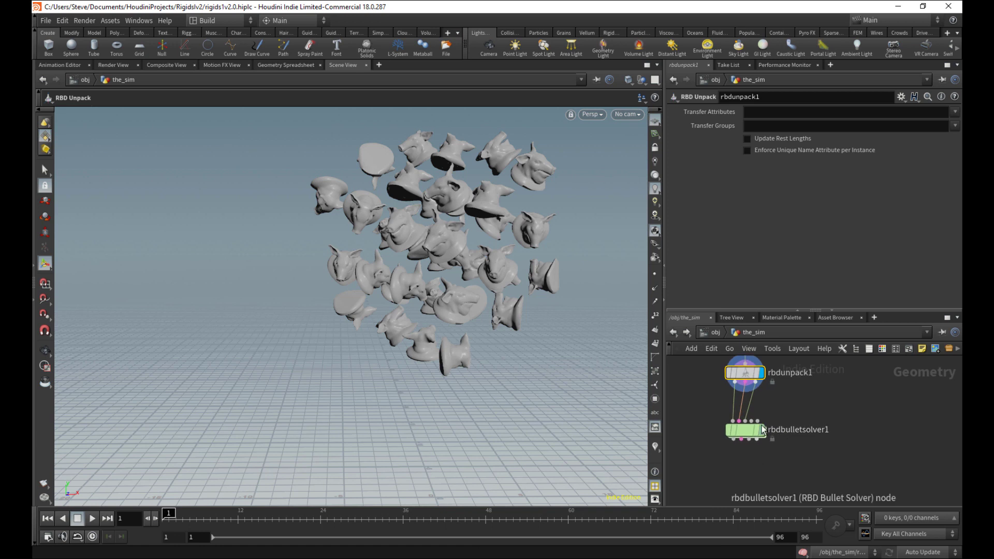
Step: Display the rbdbulletsolver1 result with its ground plane in view and save the scene
click(761, 431)
click(750, 432)
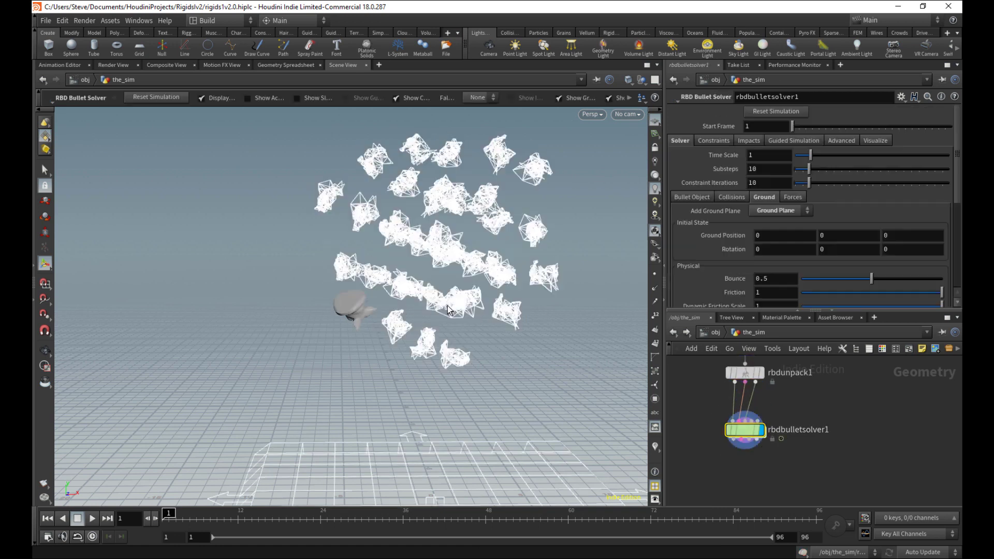
key(ctrl+s)
scroll(455, 377, up, 3)
right_drag(455, 377, 435, 363)
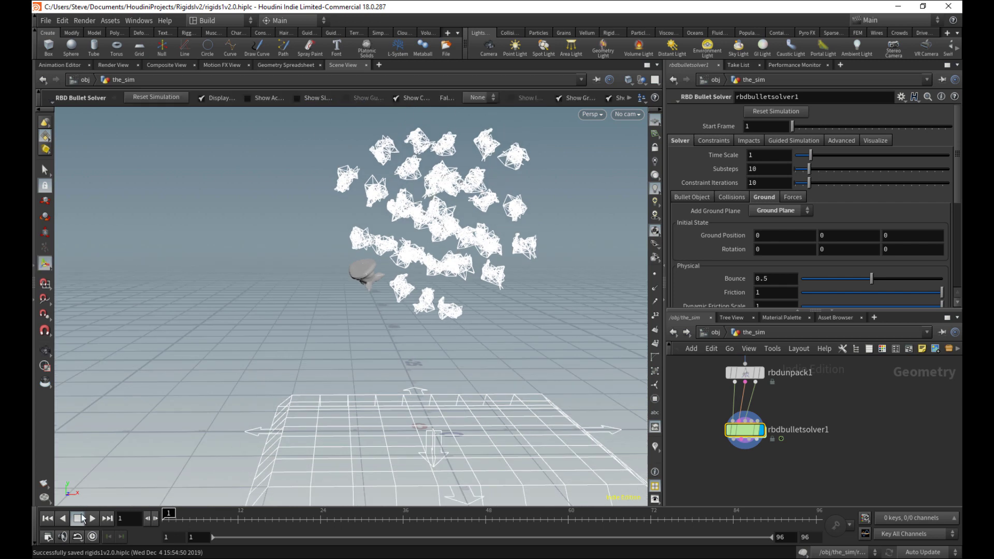
Step: Play the falling heads simulation, stop it at frame 38, and return to frame 1
click(92, 518)
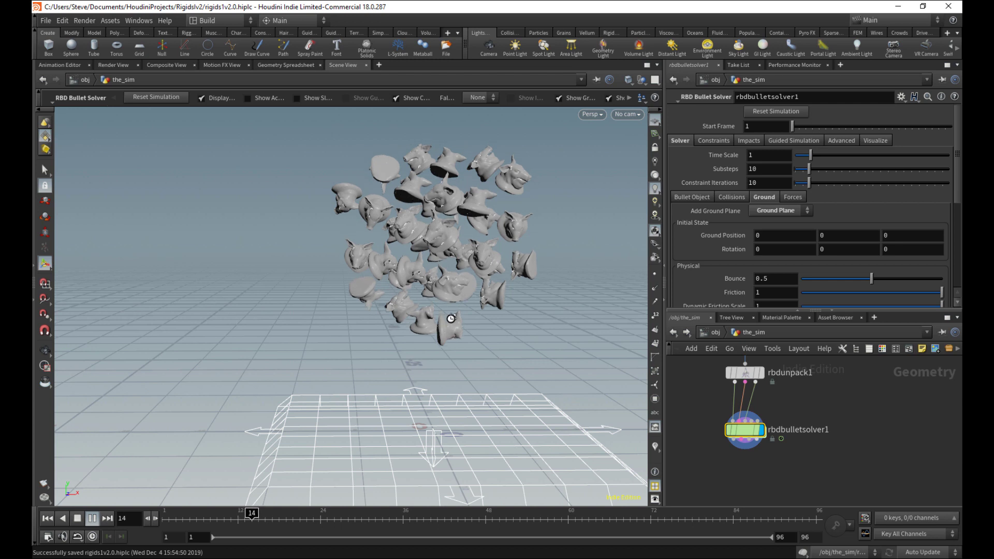
key(ctrl+s)
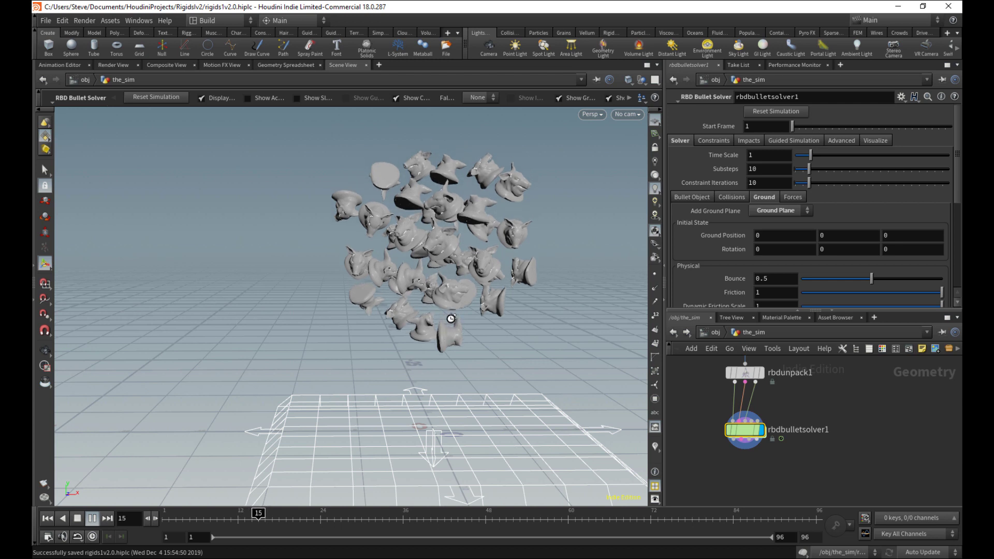
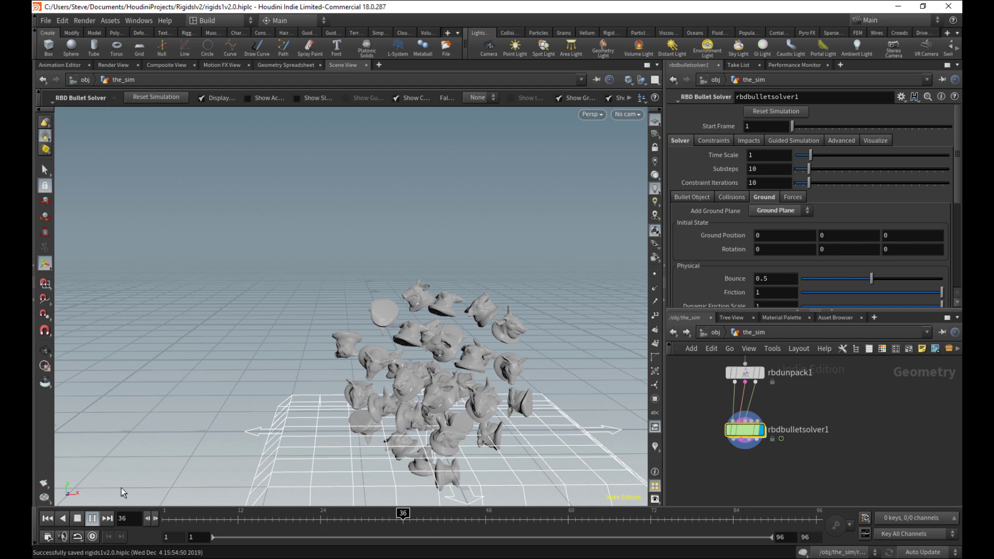
click(79, 519)
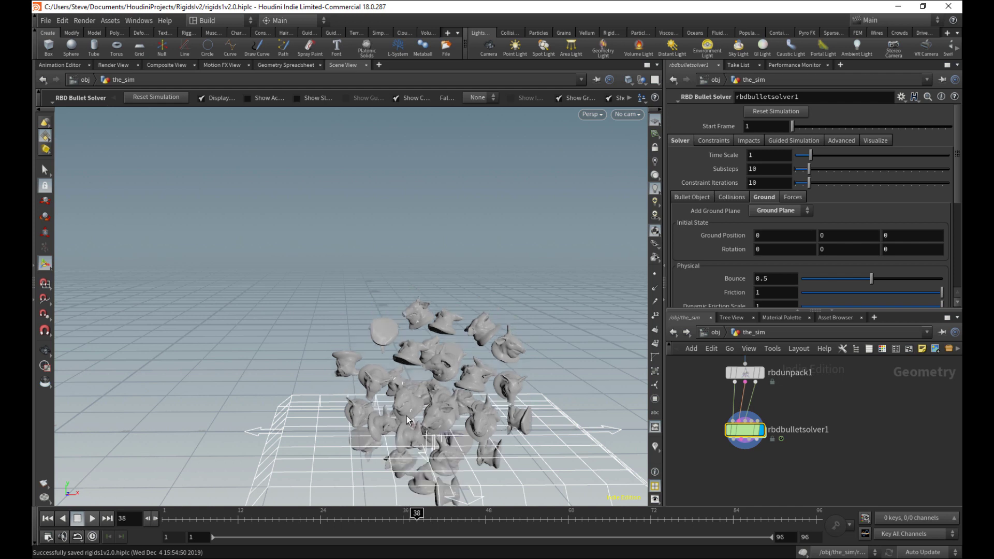
drag(260, 520, 113, 493)
Step: Enable Enforce Unique Name Attribute per Instance on rbdunpack1 and save the scene
middle_drag(828, 412, 821, 471)
middle_drag(817, 385, 854, 386)
click(776, 444)
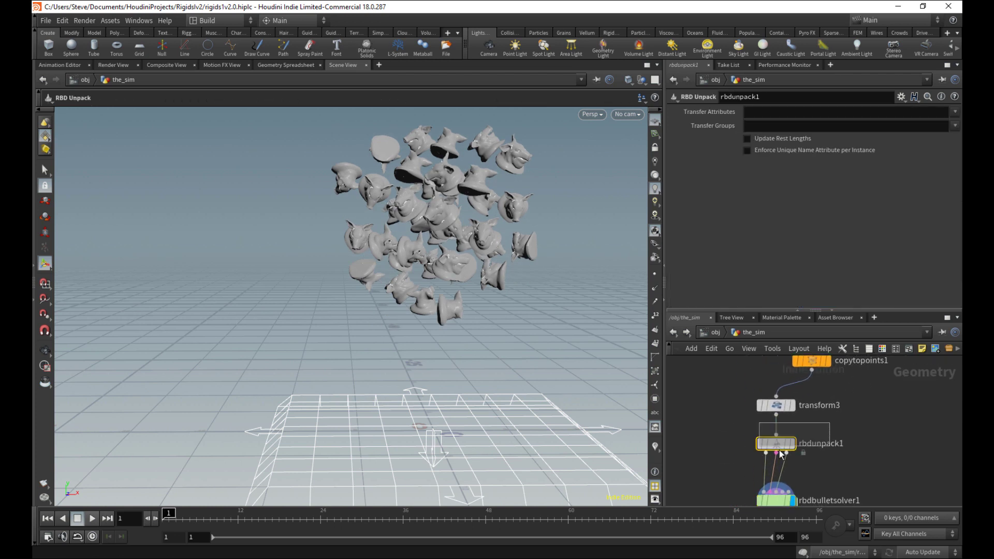
click(787, 152)
mouse_move(714, 442)
middle_down()
mouse_move(719, 408)
mouse_move(694, 446)
mouse_move(714, 419)
middle_up()
key(ctrl+s)
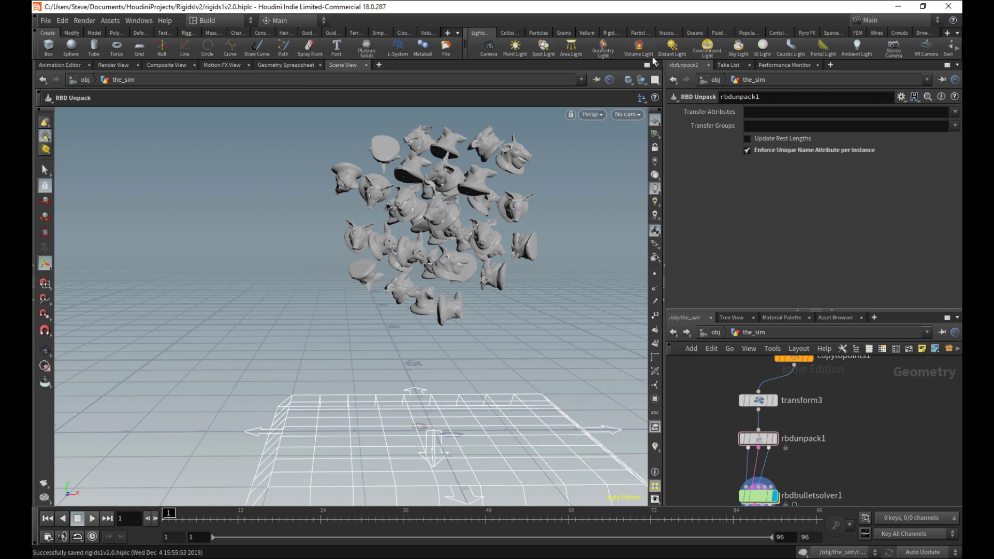
Step: Split the scene view pane top/bottom, turn the lower pane into a Geometry Spreadsheet, and lower the divider between them
click(657, 65)
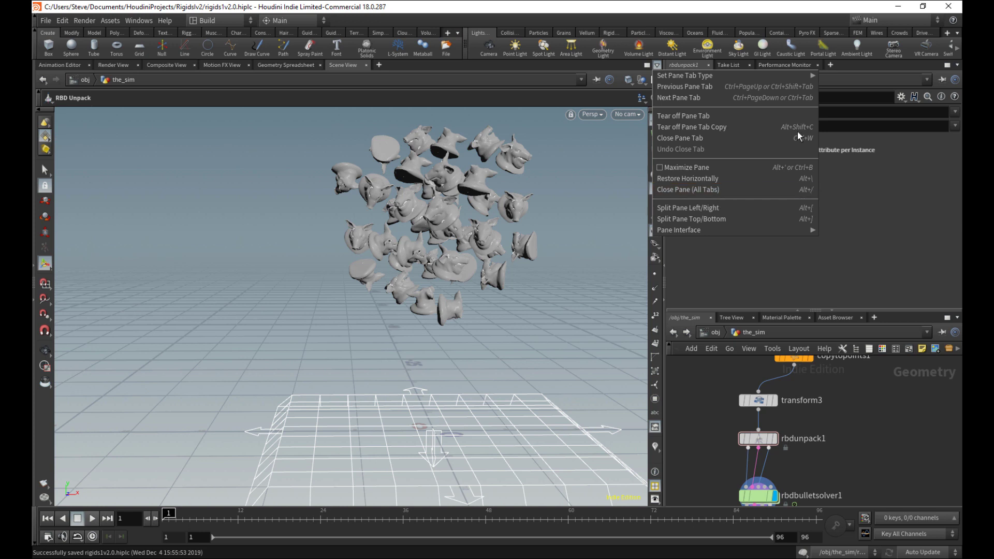
click(710, 218)
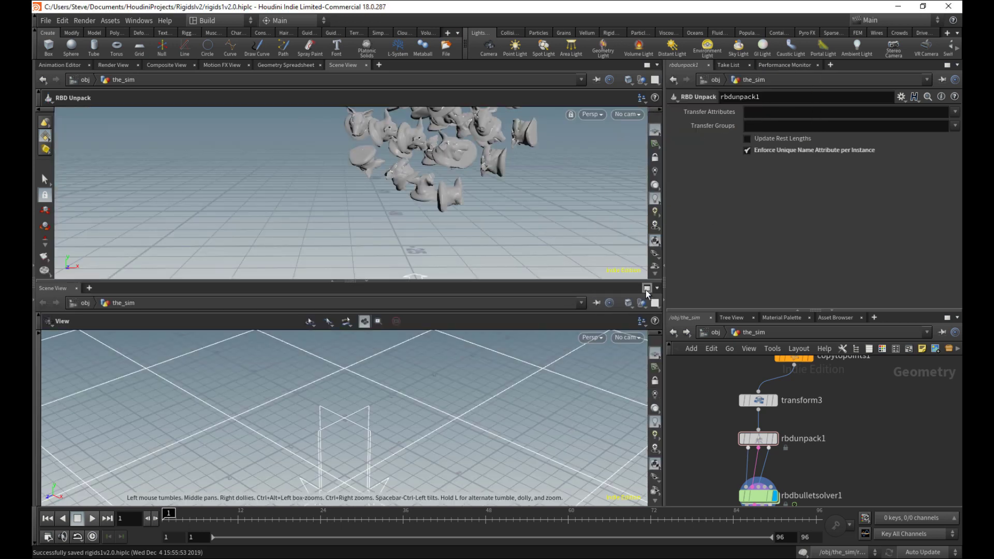
click(656, 288)
mouse_move(689, 300)
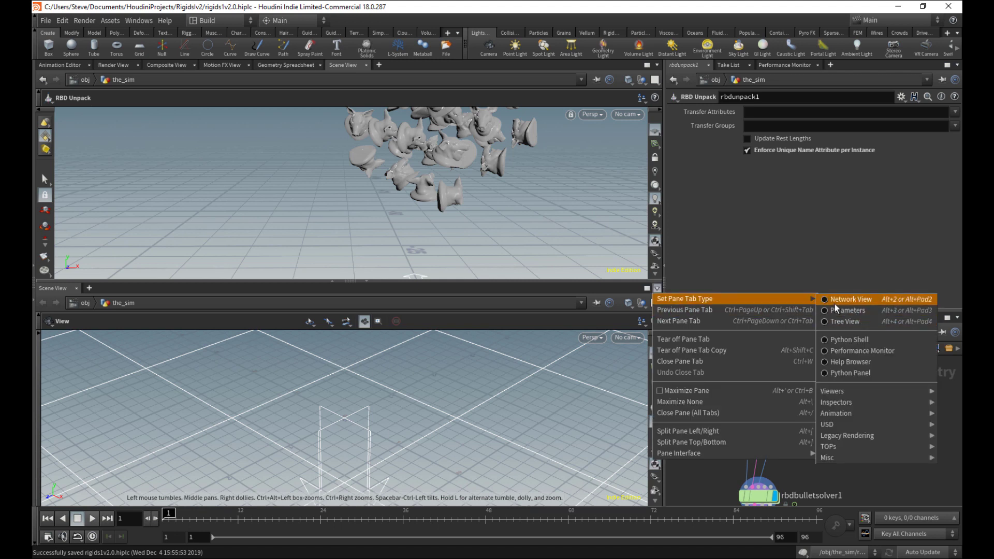
mouse_move(863, 395)
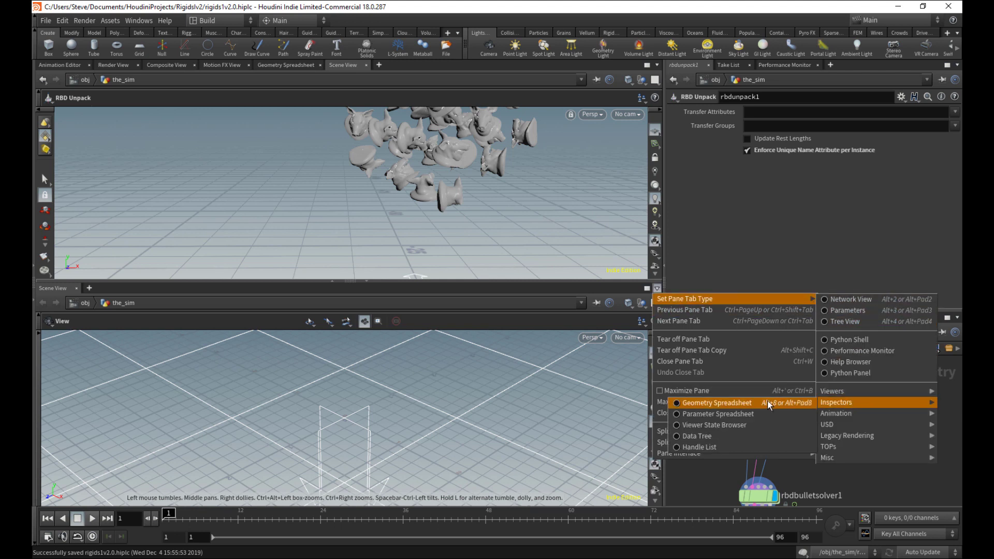
click(768, 404)
drag(412, 281, 411, 338)
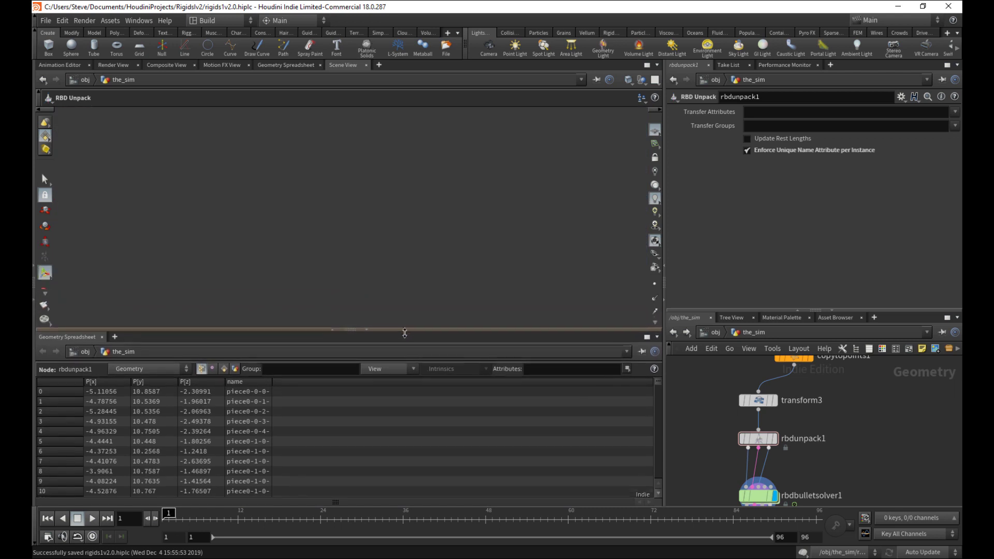
Step: Turn off Enforce Unique Name Attribute per Instance on rbdunpack1 and sort the widened name column in descending order
drag(273, 390, 371, 390)
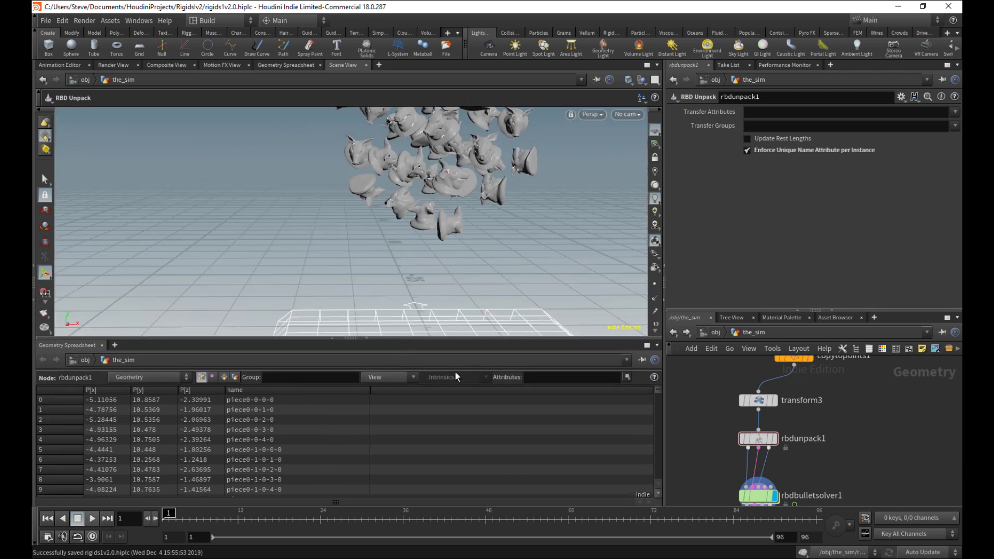
middle_drag(807, 405, 802, 440)
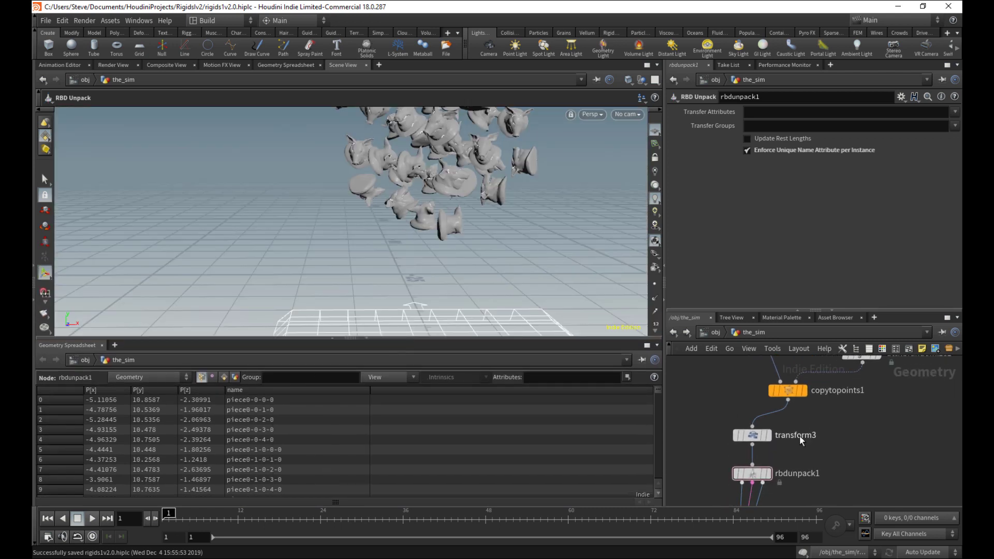
click(789, 151)
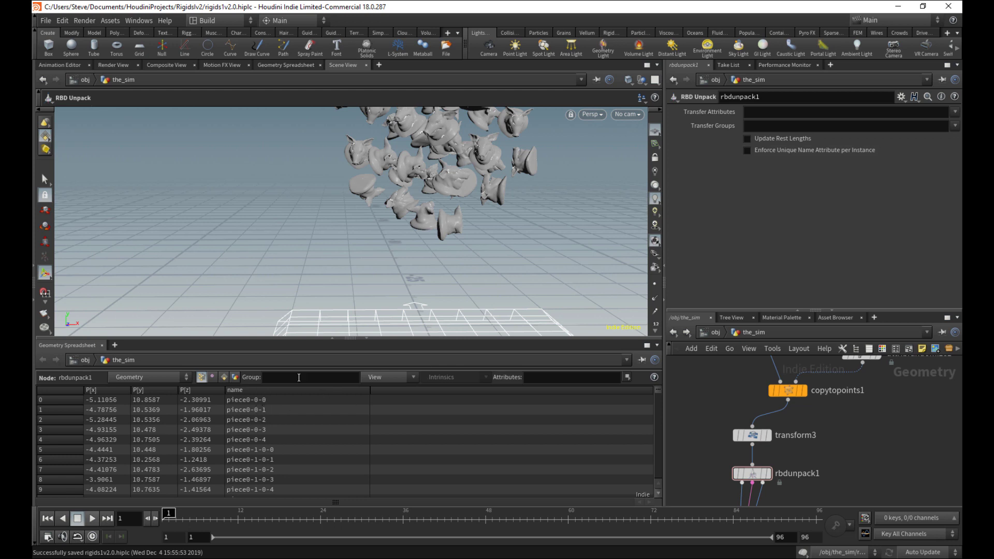
click(276, 392)
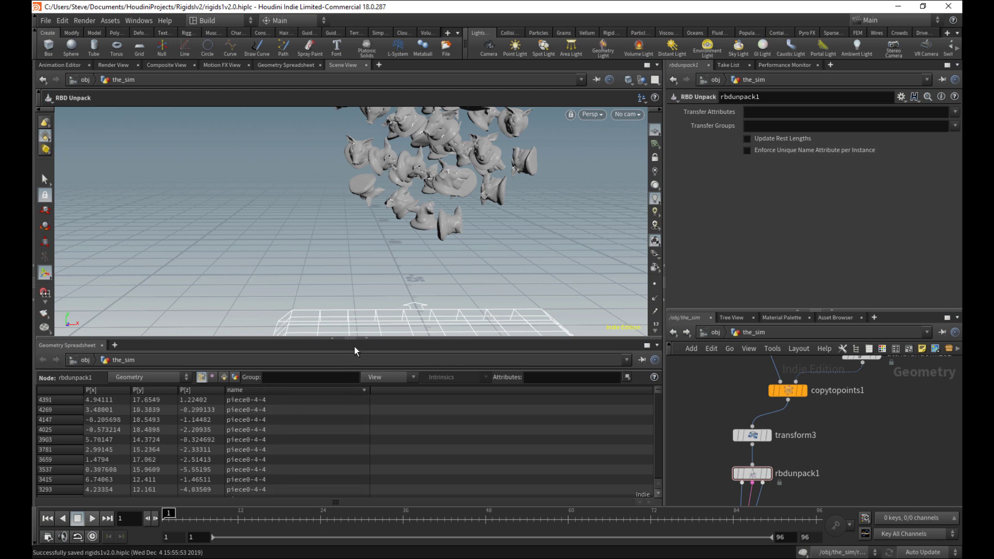
Step: Enlarge the Geometry Spreadsheet pane and re-enable Enforce Unique Name Attribute per Instance on rbdunpack1 to compare the piece names
middle_drag(853, 402, 809, 459)
middle_click(818, 411)
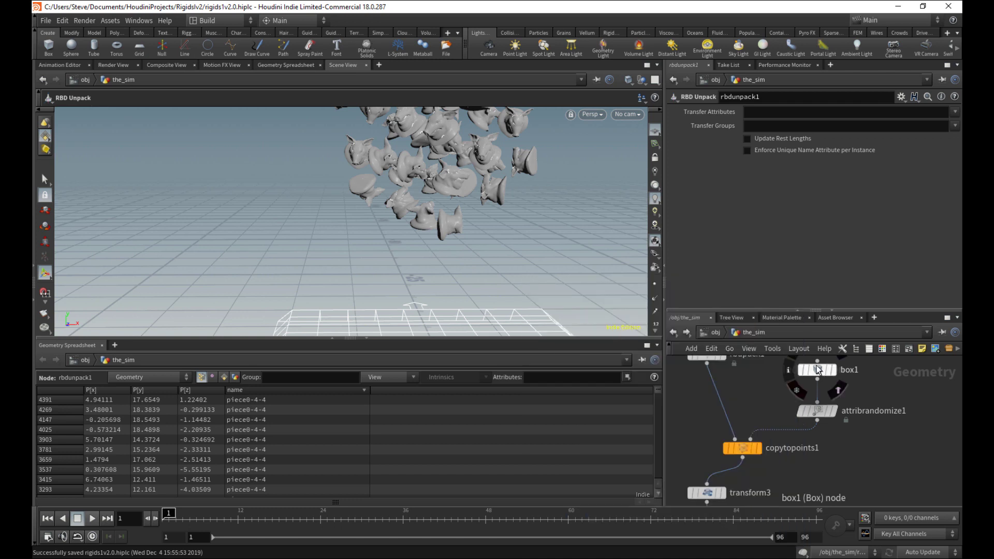
middle_drag(697, 414, 721, 357)
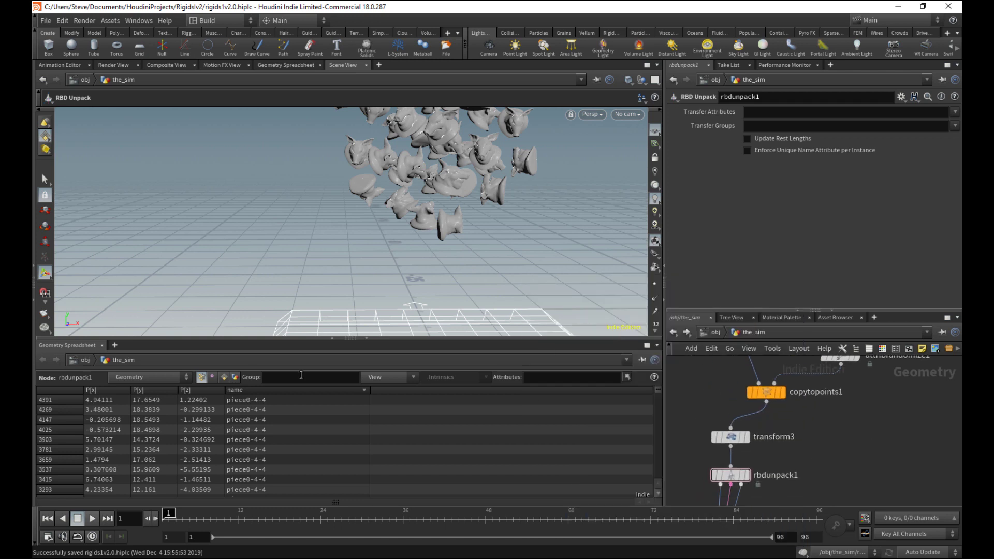
drag(434, 337, 434, 263)
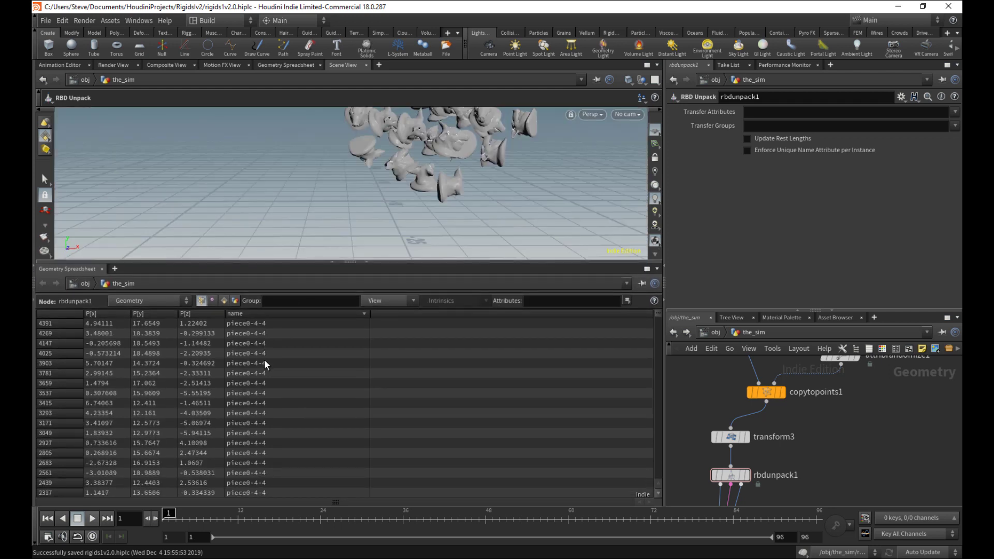
drag(657, 316, 658, 311)
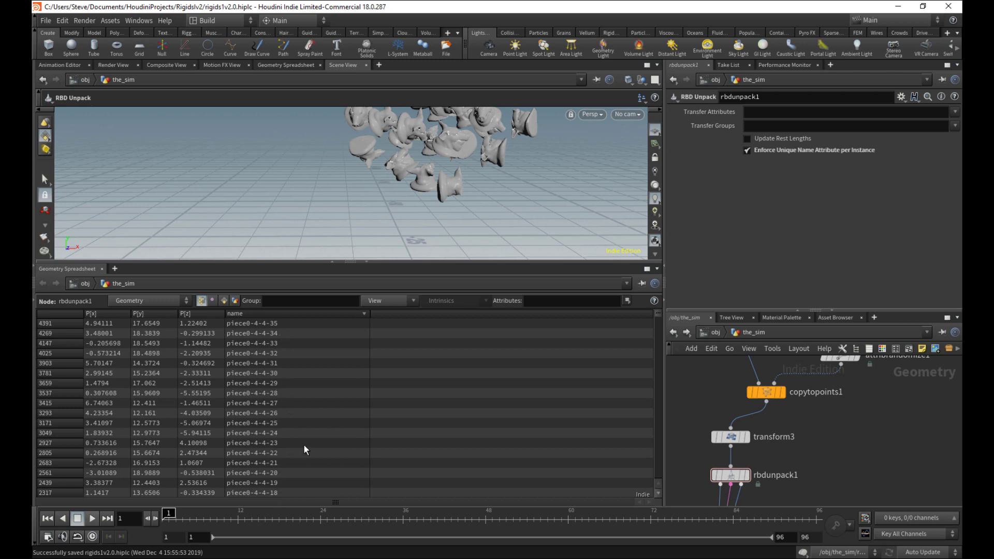
Step: Switch the spreadsheet to Constraint Geometry and compare its names with Enforce Unique Name Attribute per Instance off and on, leaving it on
click(150, 301)
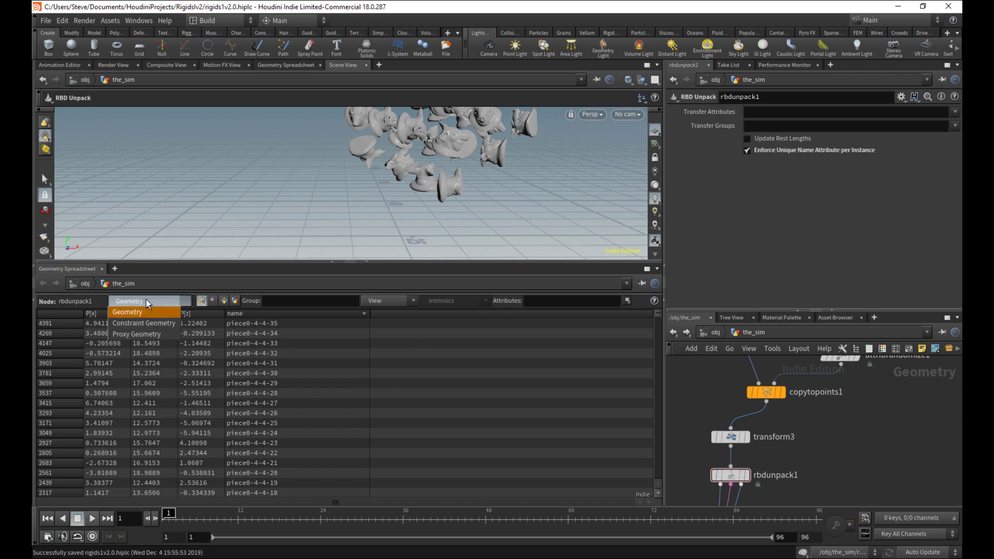
click(153, 326)
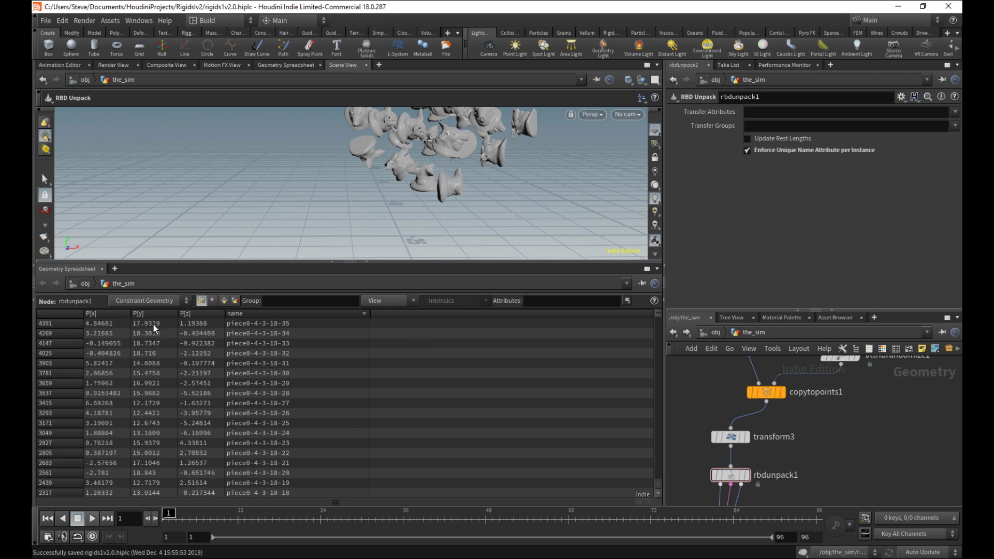
click(791, 155)
click(792, 157)
click(793, 159)
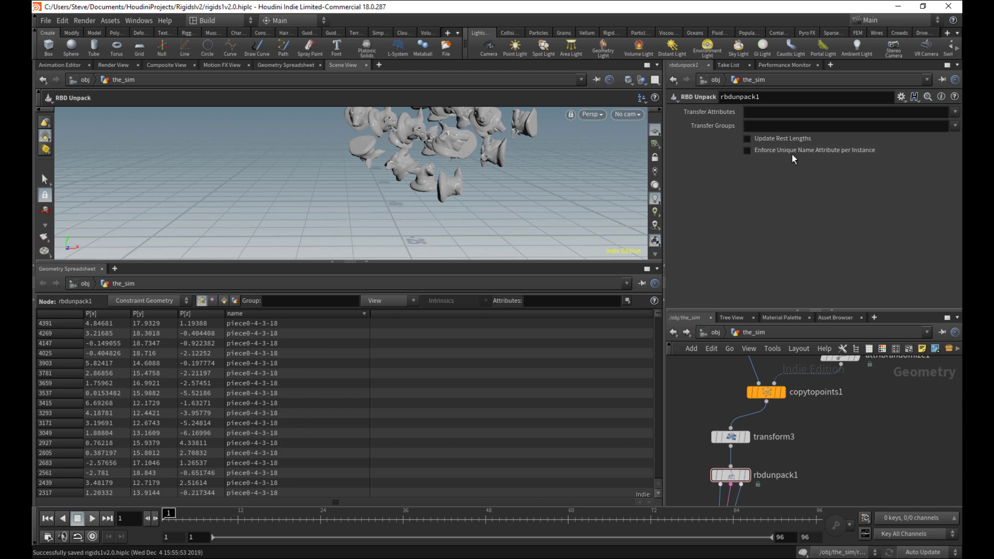
click(794, 156)
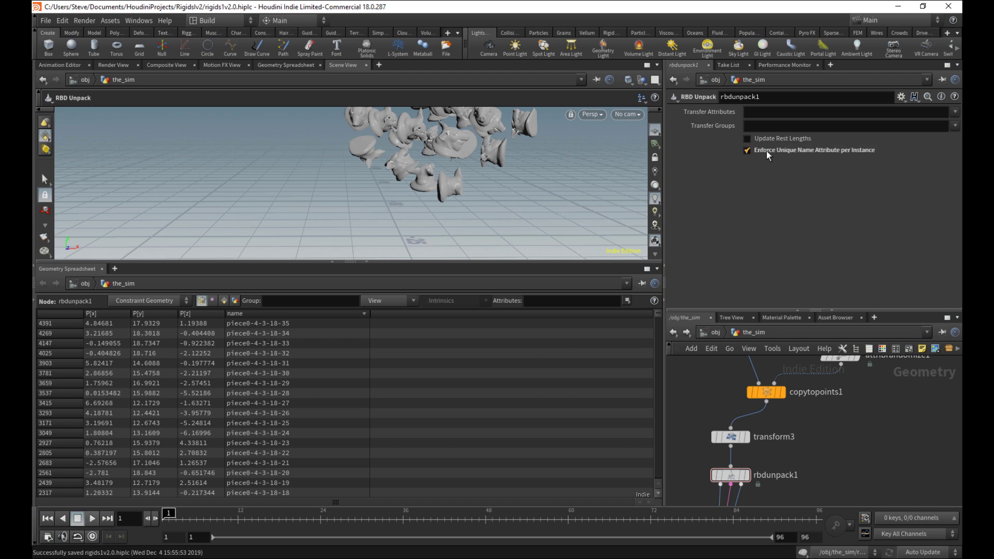
Step: Collapse the Geometry Spreadsheet pane so the scene view fills the area, and save the scene
click(367, 261)
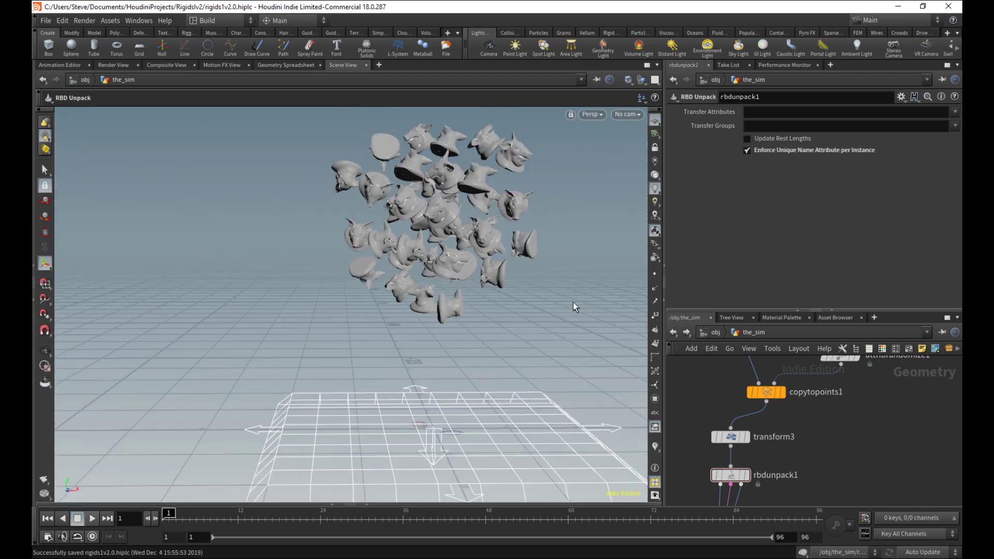
key(ctrl+s)
Step: Examine the node network from rbdpack1 and box1 through copytopoints1, transform3 and rbdunpack1 down to rbdbulletsolver1
middle_drag(806, 429, 735, 460)
right_drag(792, 464, 741, 459)
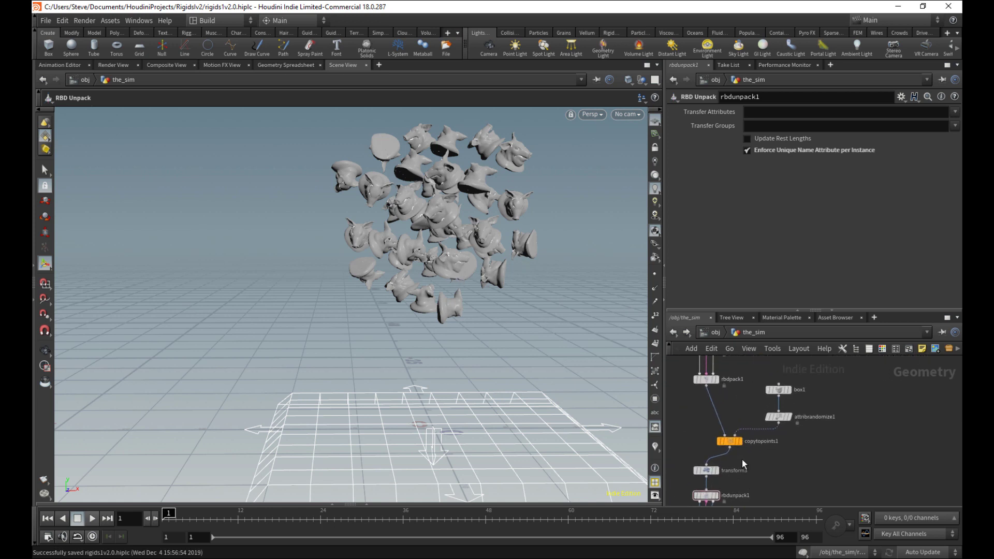
middle_drag(741, 459, 753, 382)
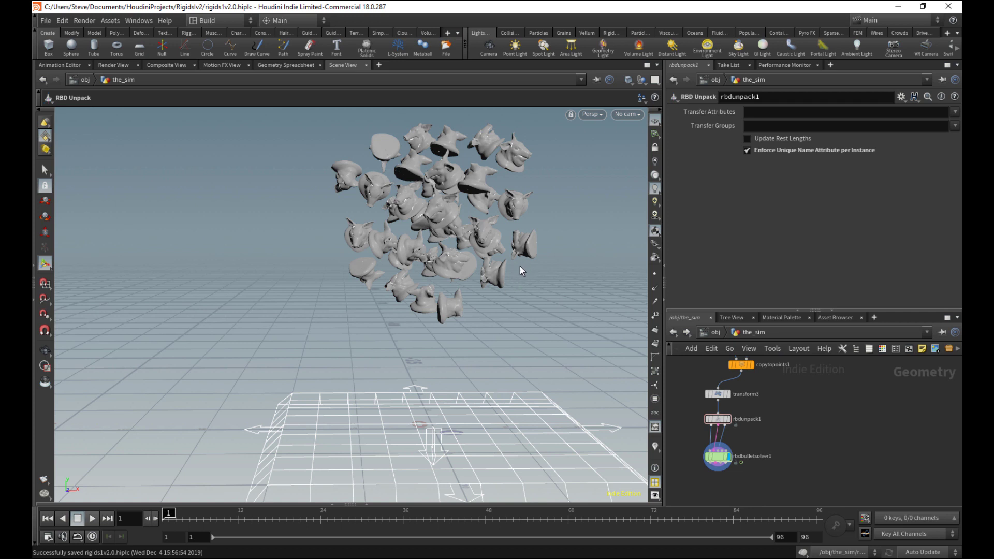
middle_drag(782, 452, 777, 482)
right_drag(832, 479, 813, 441)
middle_drag(752, 505, 785, 442)
scroll(770, 446, up, 2)
drag(777, 471, 724, 364)
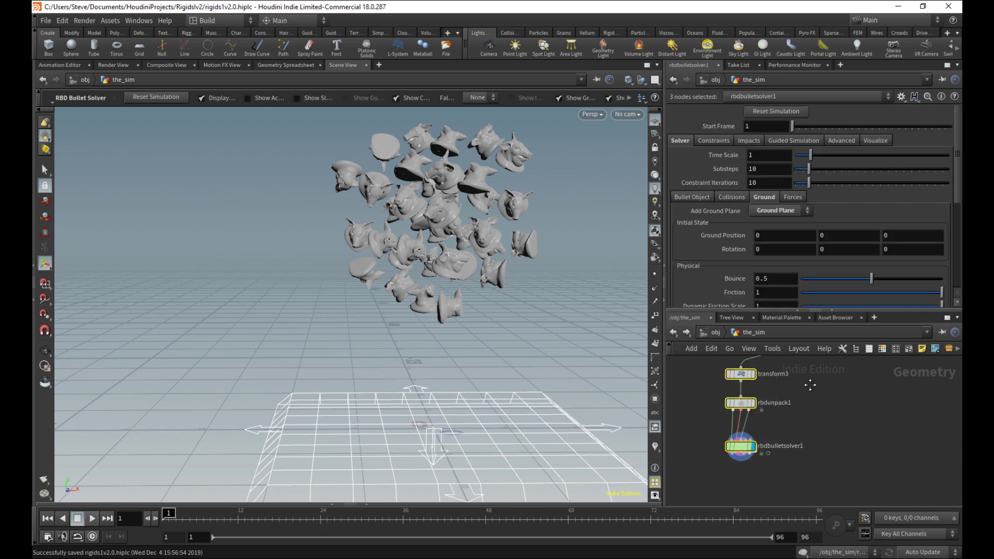
middle_drag(809, 384, 774, 442)
drag(705, 431, 732, 430)
scroll(810, 462, down, 3)
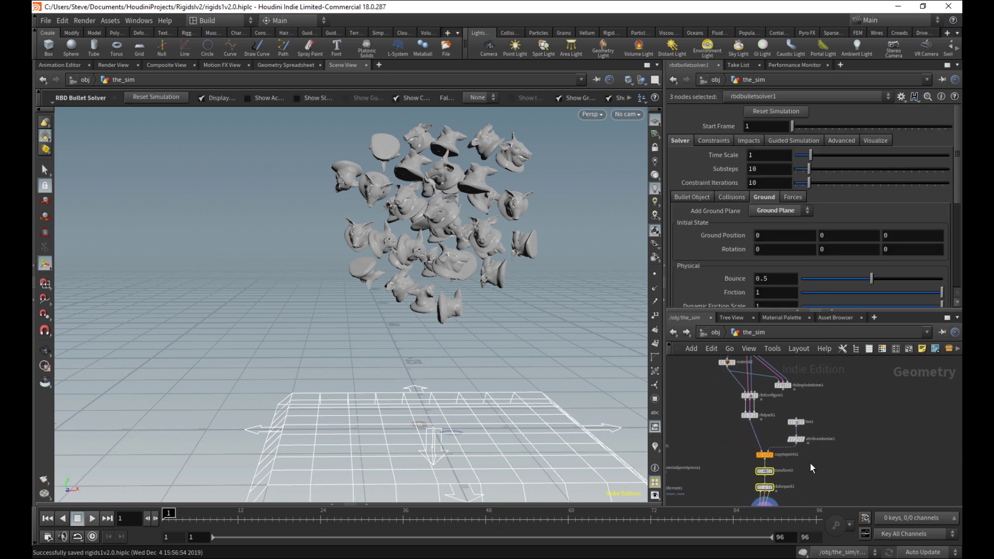
scroll(766, 440, down, 3)
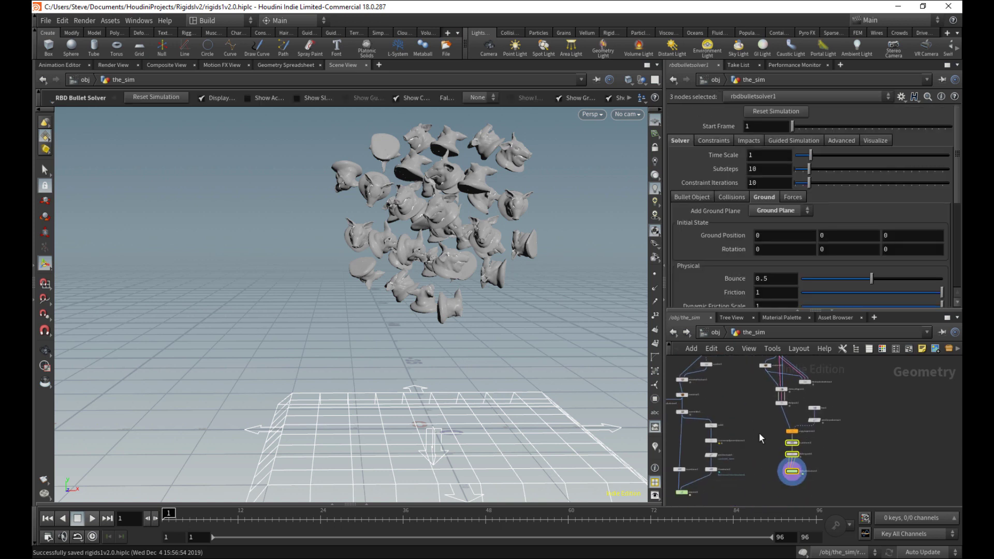
drag(841, 483, 754, 372)
middle_drag(757, 384, 759, 409)
middle_drag(855, 427, 907, 386)
scroll(787, 439, down, 2)
right_drag(788, 439, 781, 439)
middle_drag(864, 448, 818, 468)
click(843, 468)
mouse_move(831, 447)
right_down()
mouse_move(845, 456)
mouse_move(830, 463)
right_up()
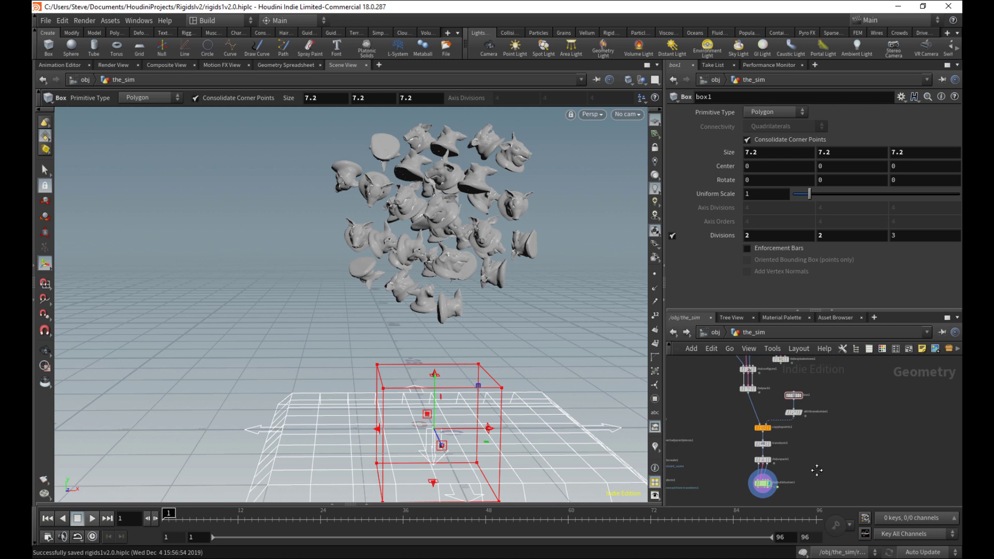
scroll(816, 470, up, 2)
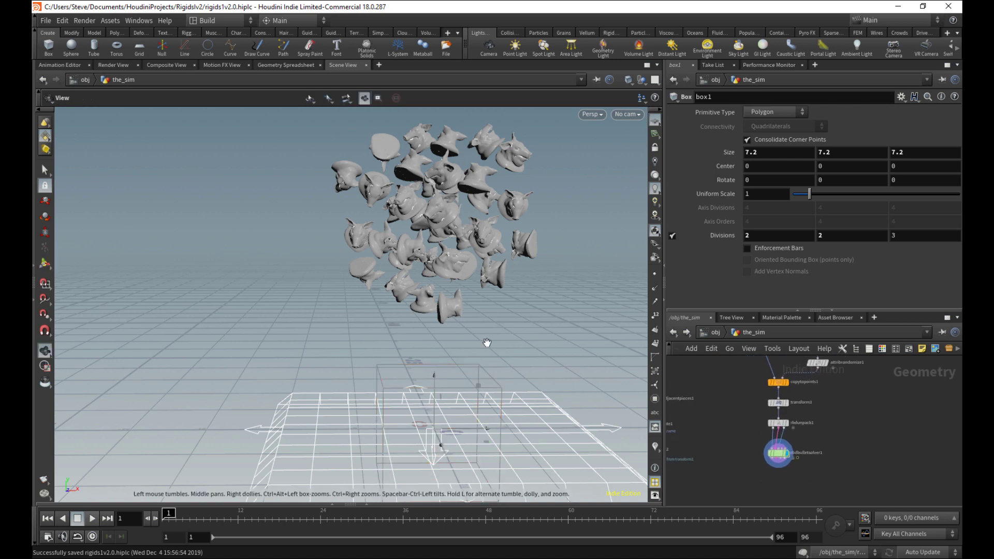
Step: Frame the raised heads and the ground plane in the view, save the scene, and activate the Select tool
alt+right_drag(486, 344, 550, 333)
alt+middle_drag(551, 333, 529, 256)
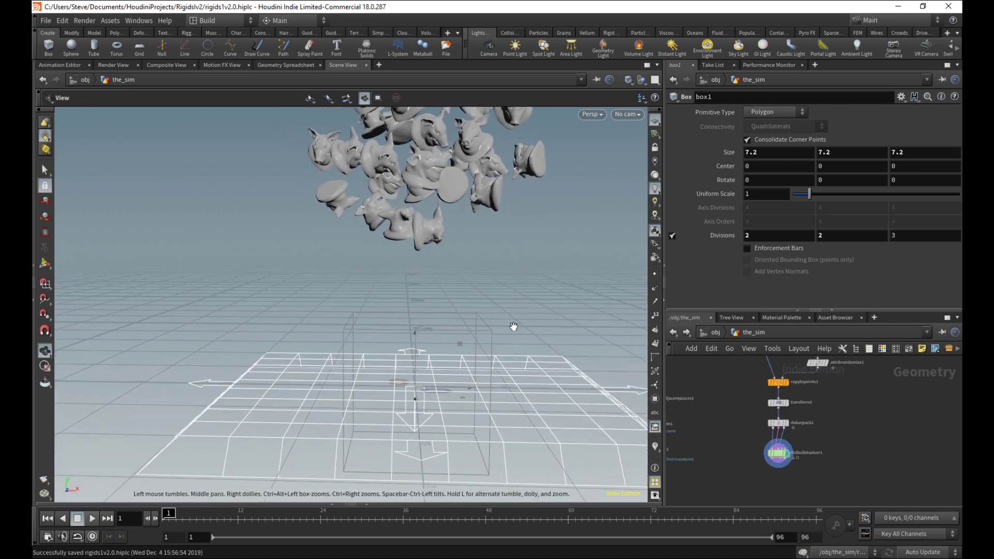
key(Return)
key(ctrl+s)
click(45, 172)
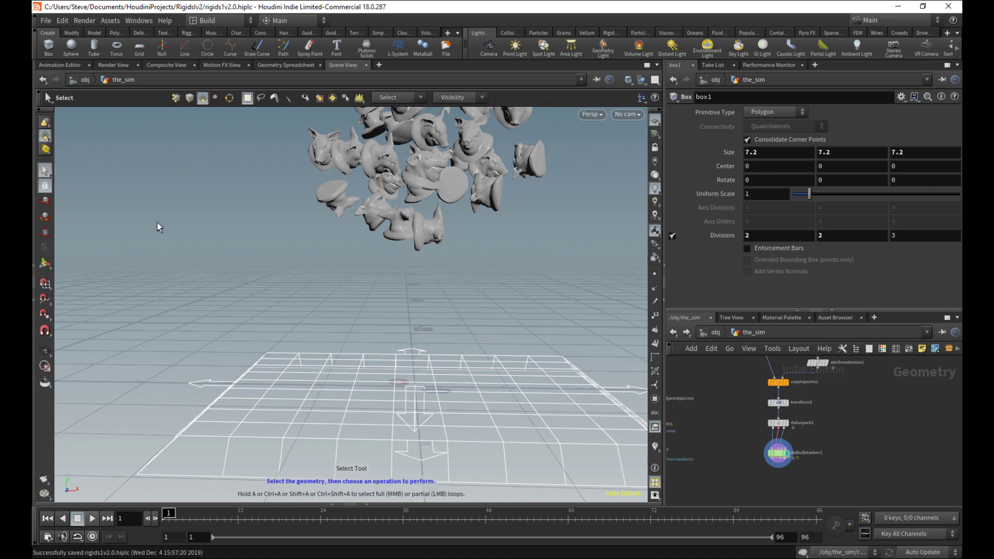
Step: Render a flipbook of the current viewport to MPlay over $RFSTART to $RFEND at 1280 by 720
right_click(42, 483)
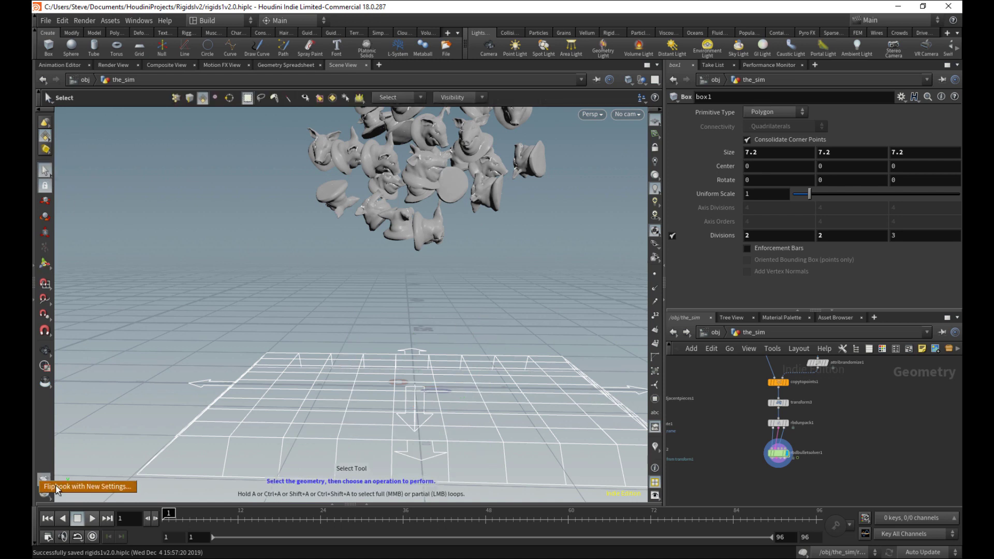
click(57, 487)
drag(158, 313, 466, 197)
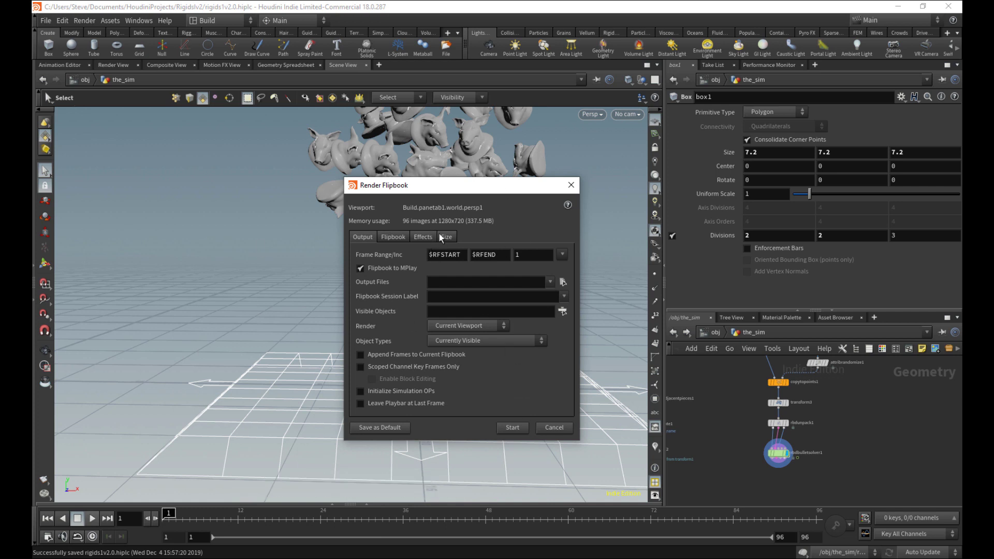
click(394, 236)
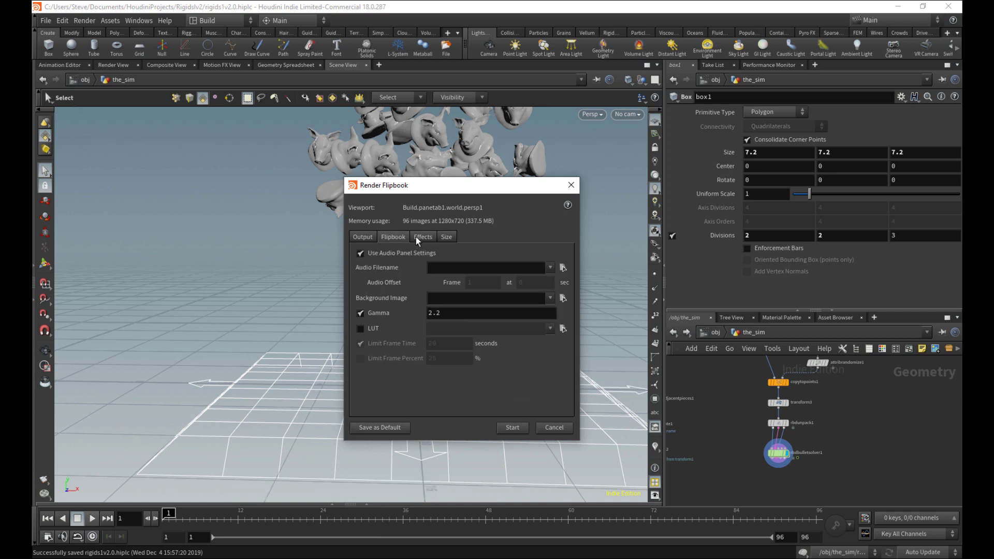
click(447, 237)
click(463, 254)
click(482, 254)
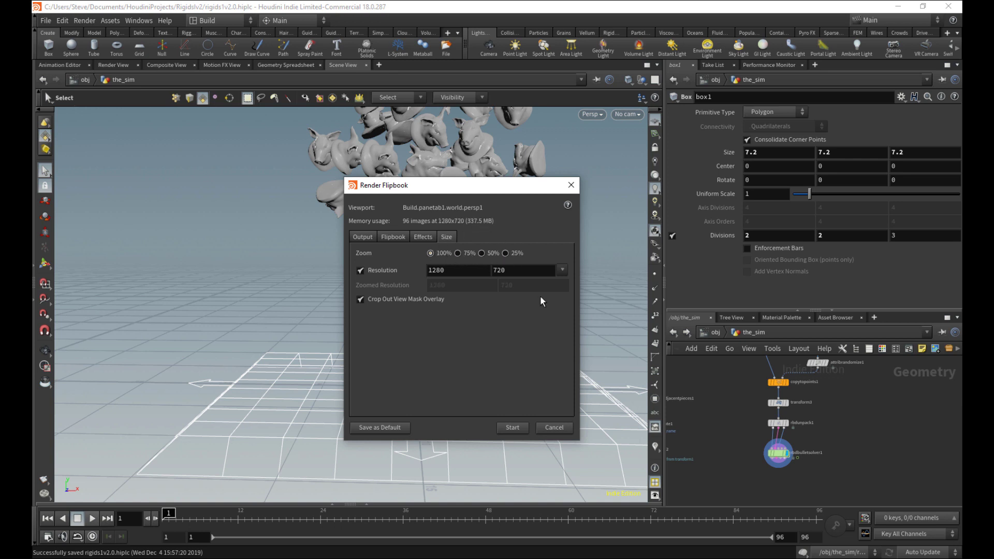
click(512, 428)
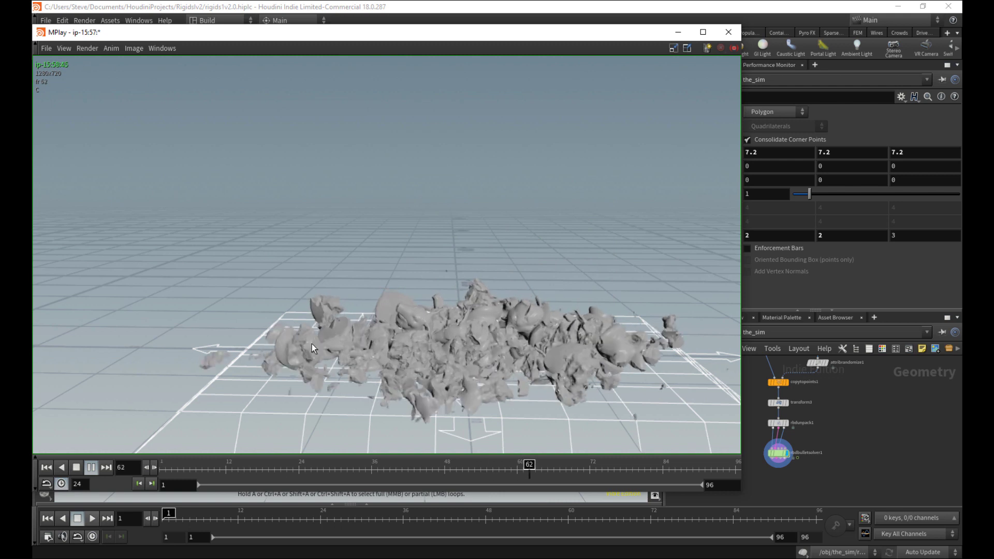
Step: Scrub the rendered flipbook in MPlay through to frame 94 and minimize its window
drag(381, 470, 335, 314)
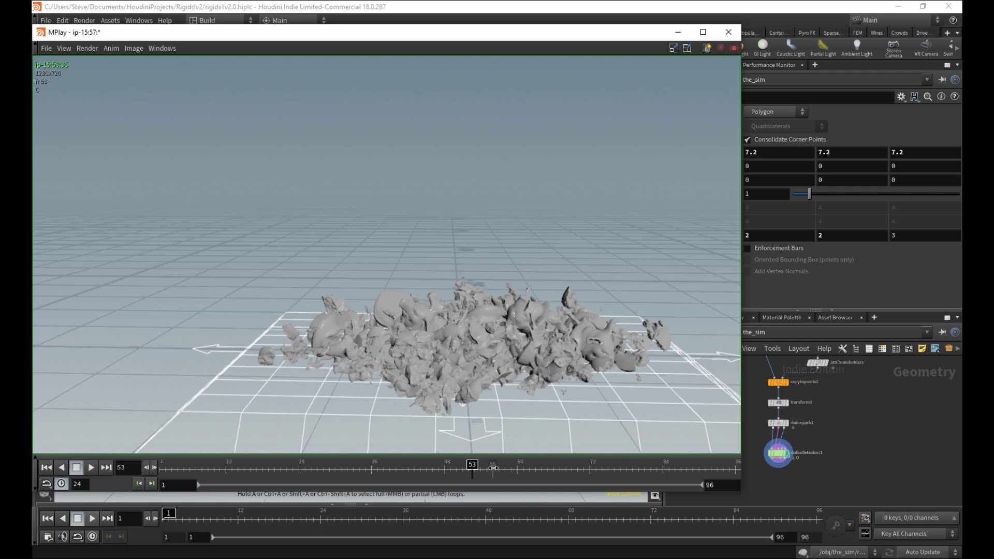
mouse_move(493, 469)
mouse_down()
mouse_move(728, 460)
mouse_move(648, 440)
mouse_move(280, 400)
mouse_move(388, 392)
mouse_move(748, 461)
mouse_move(686, 428)
mouse_up()
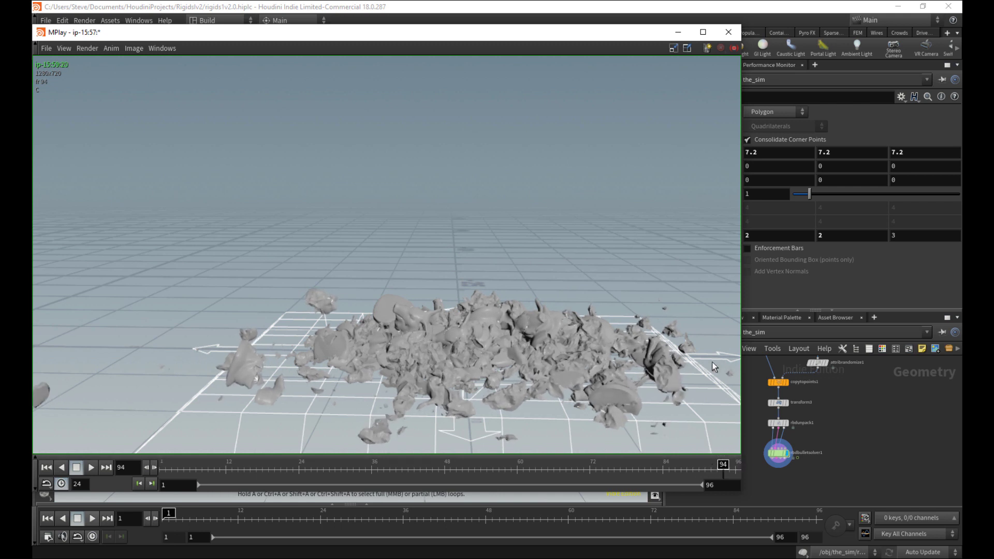
click(678, 32)
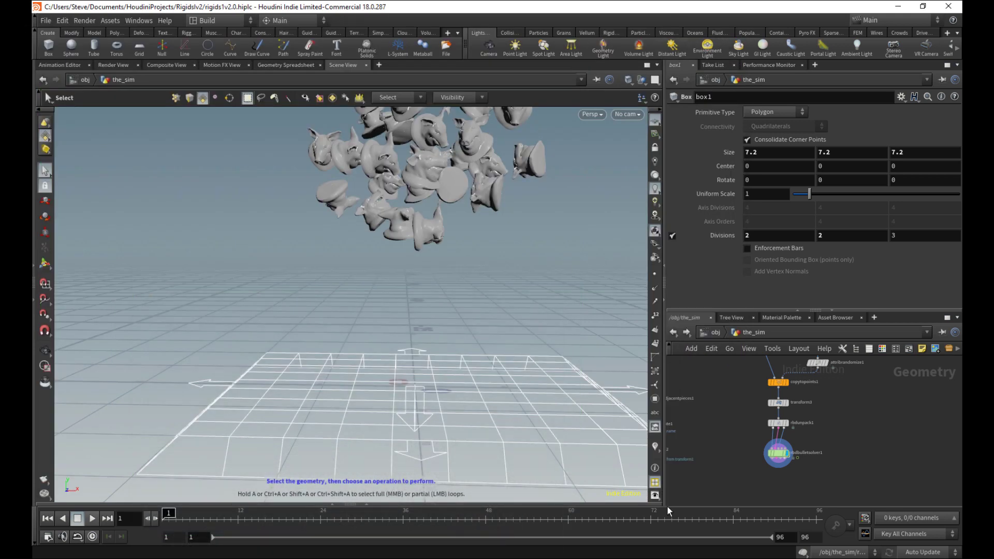
Step: Go to frame 84 of the simulation and view the fractured head pieces near the ground plane's edge up close
drag(720, 518, 734, 520)
alt+middle_drag(477, 401, 430, 342)
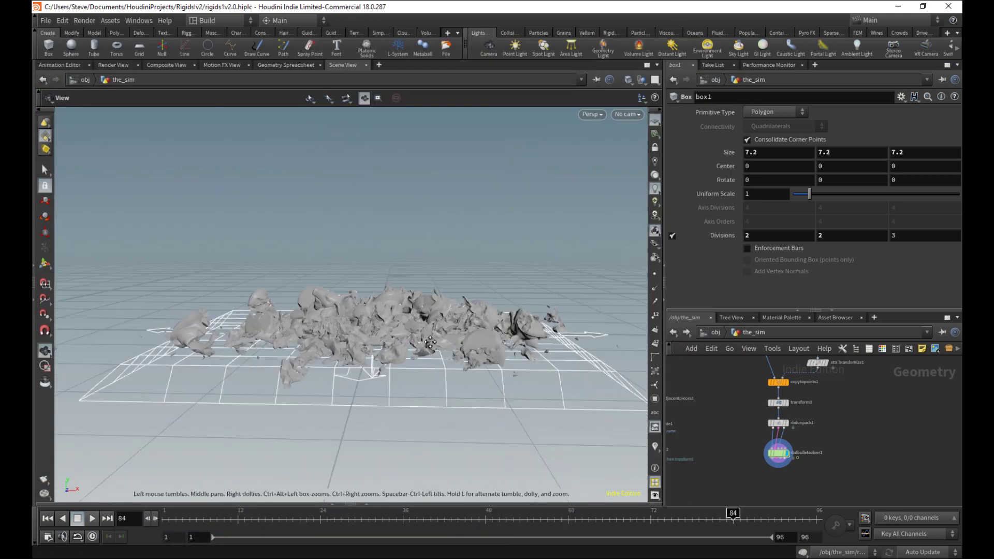
alt+right_drag(431, 342, 552, 359)
alt+middle_drag(553, 359, 453, 356)
alt+right_drag(452, 355, 556, 395)
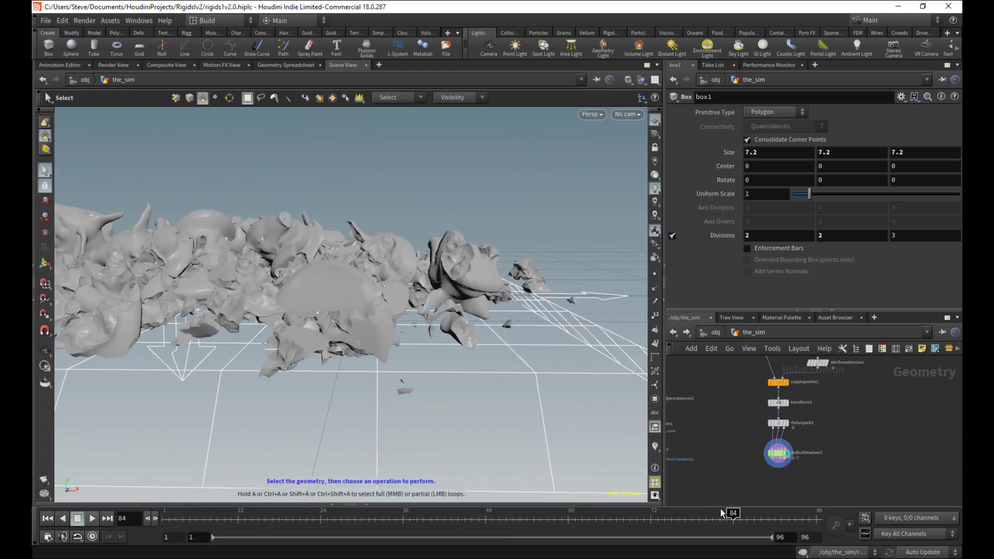
Step: Go to frame 94 and view the whole debris pile on the ground plane from a higher angle
drag(722, 513, 802, 515)
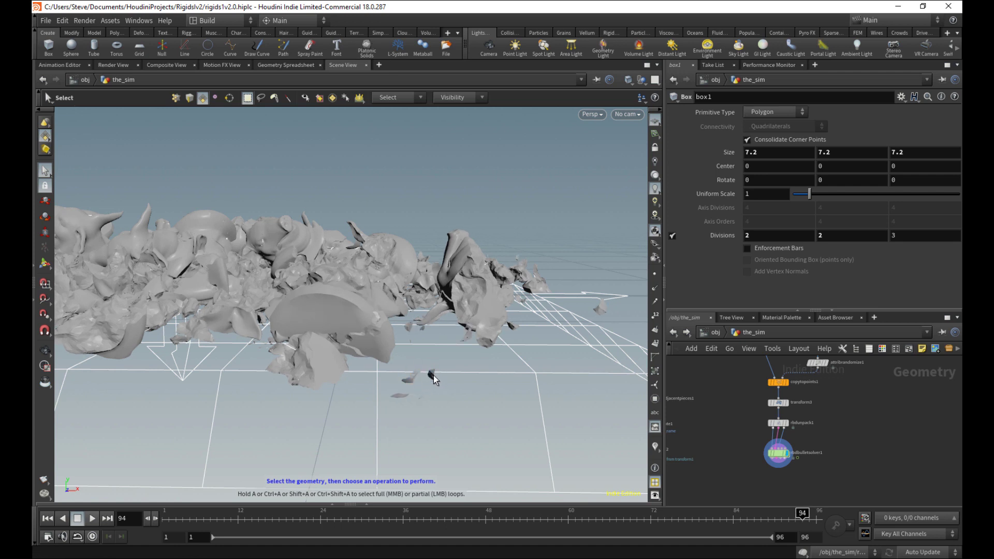
alt+right_drag(448, 377, 307, 386)
alt+drag(306, 386, 412, 368)
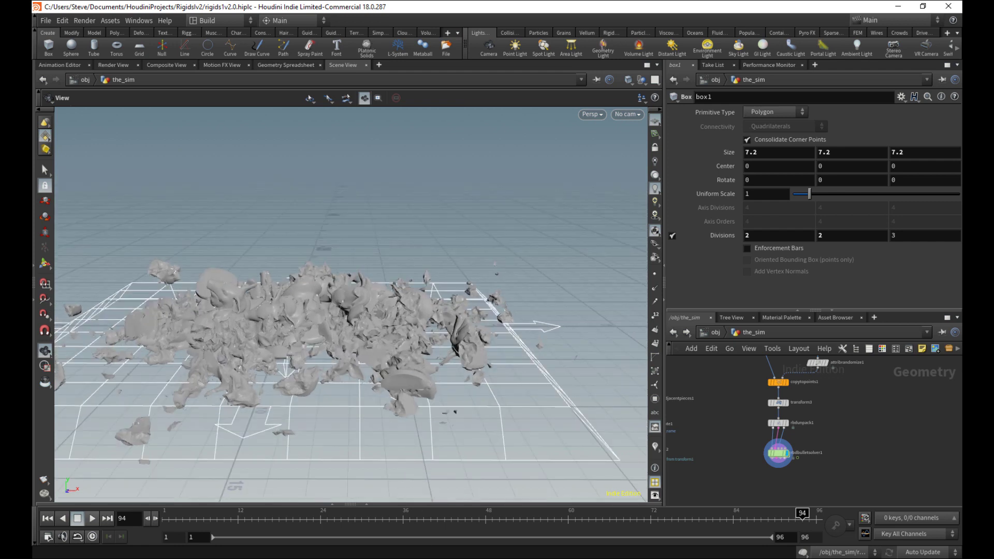
Step: Bring up the rendered flipbook in MPlay, review it around frame 41 and minimize its window
click(236, 558)
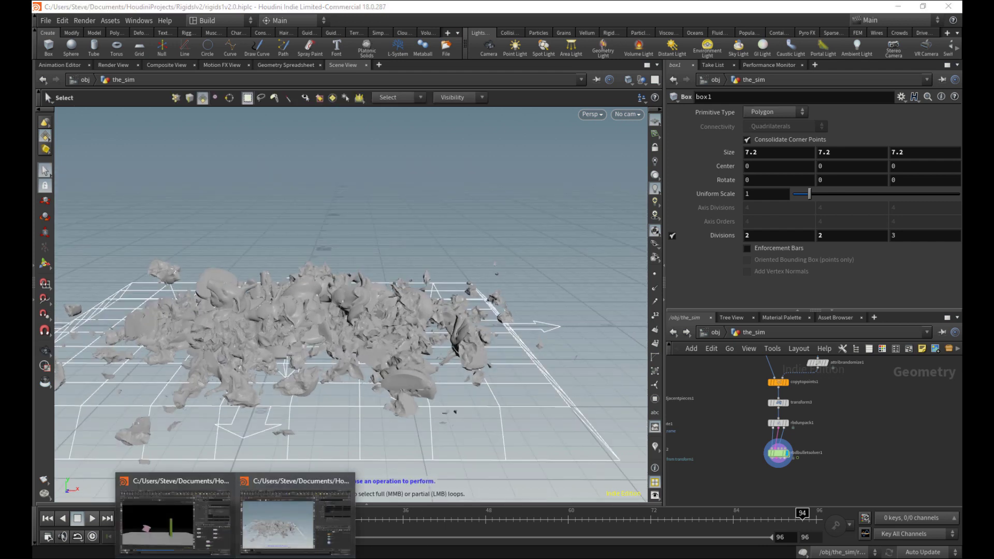
click(175, 522)
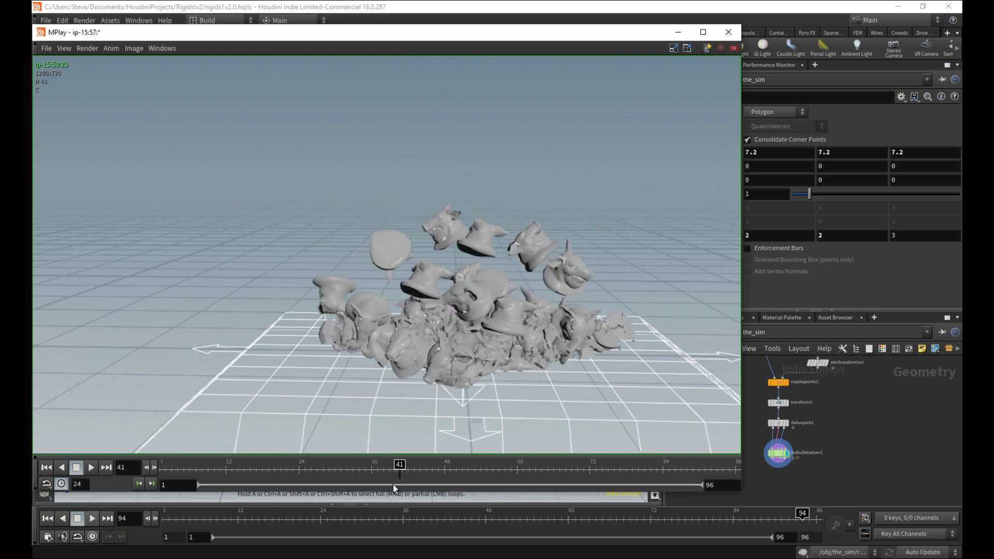
drag(509, 437, 470, 340)
click(678, 32)
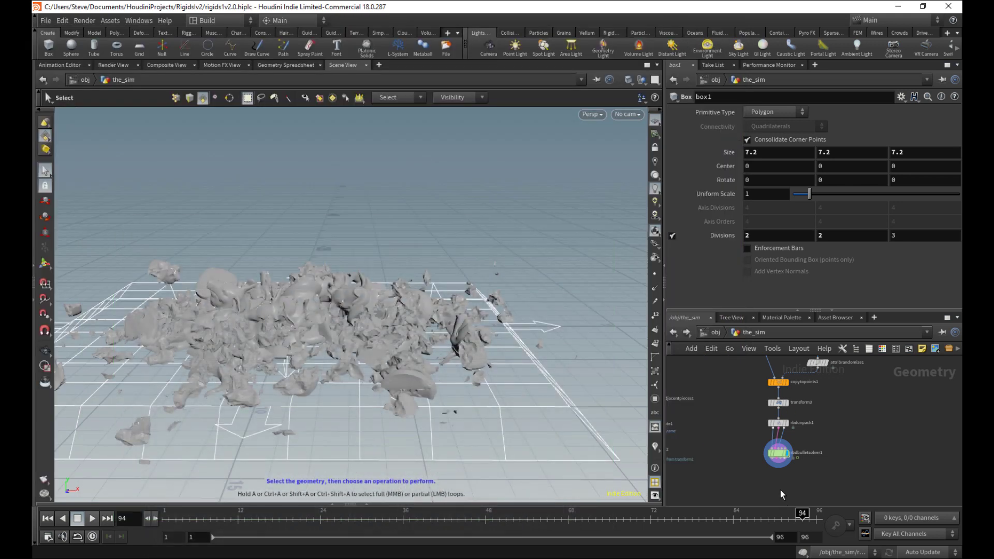
Step: Add a File Cache node below rbdbulletsolver1 and wire the solver's first output into it
middle_drag(781, 490, 775, 462)
key(Tab)
text(file)
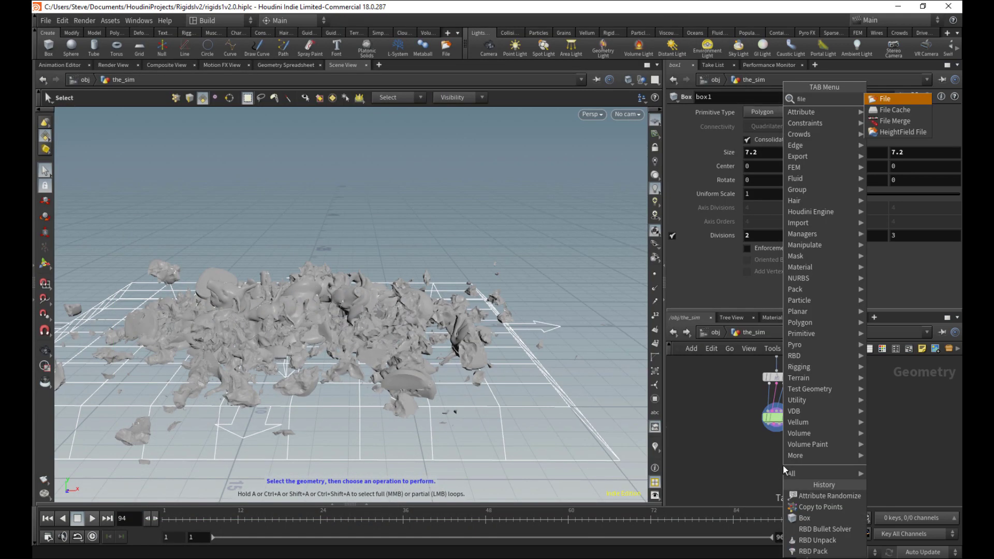
key(Down)
key(Return)
click(783, 465)
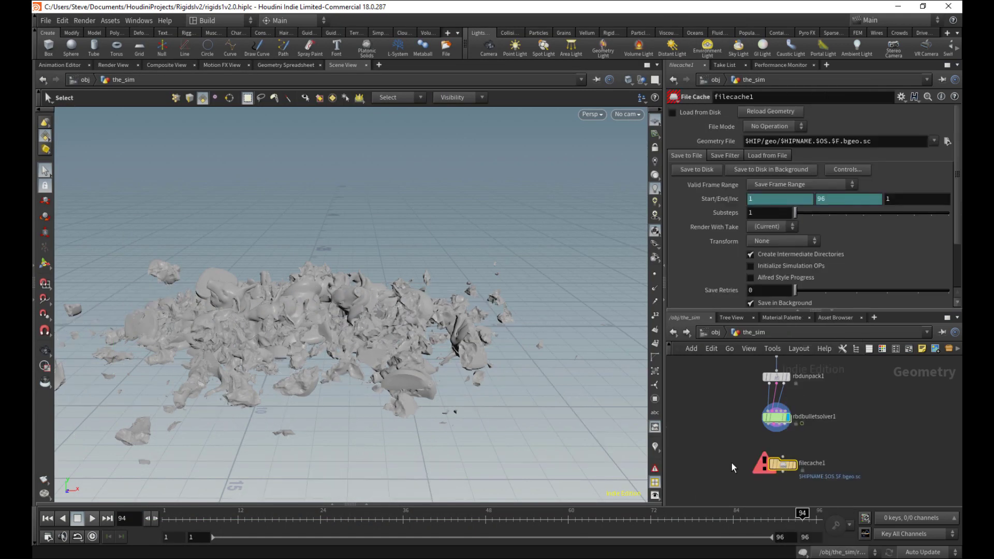
scroll(717, 455, up, 2)
middle_drag(786, 455, 757, 444)
click(764, 413)
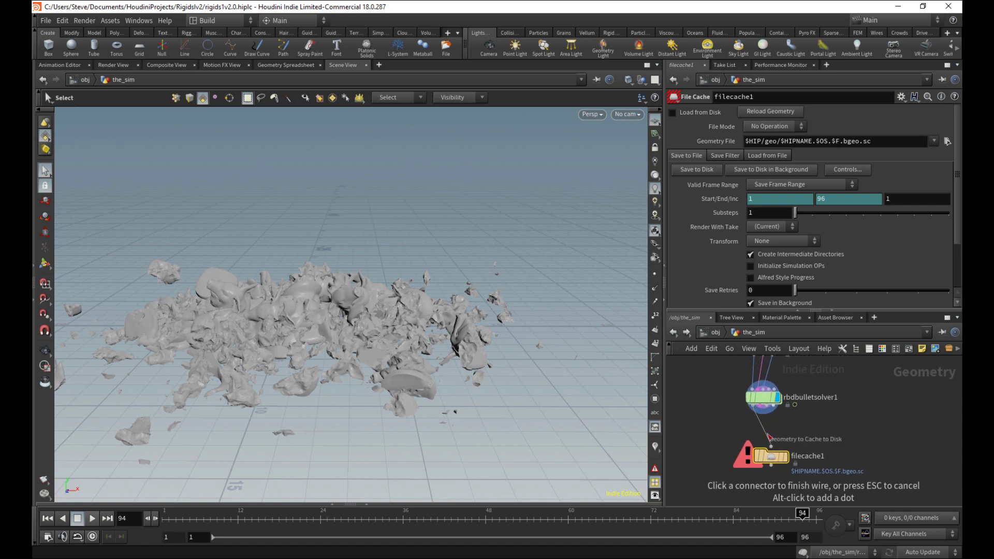
click(774, 460)
drag(775, 461, 771, 452)
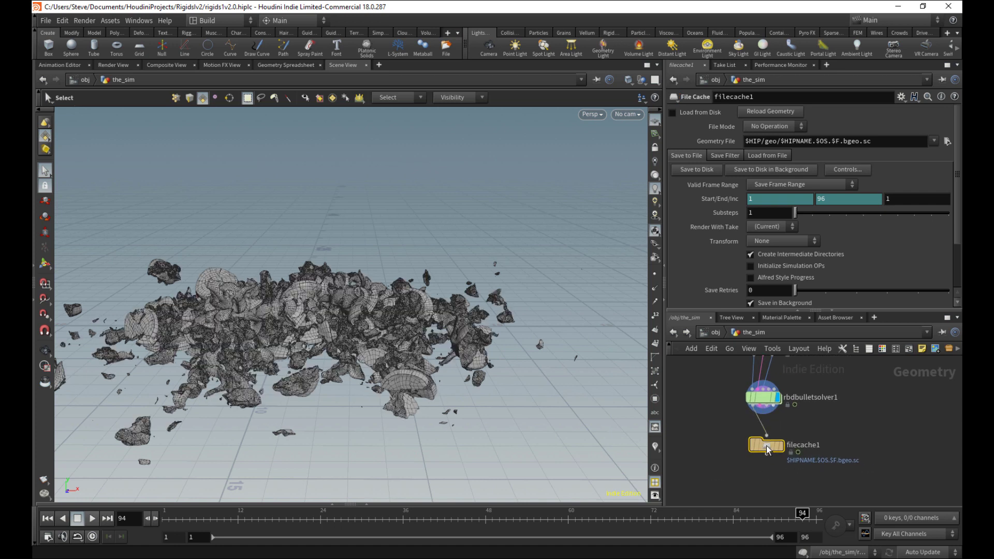
Step: Rename the new file cache node as filecache_cache
click(821, 450)
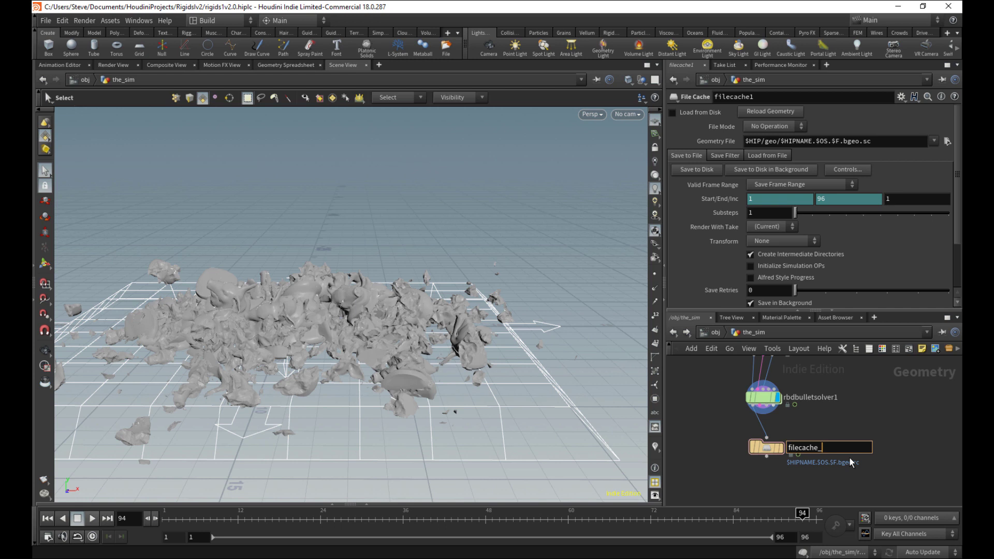
text(_cache)
key(Return)
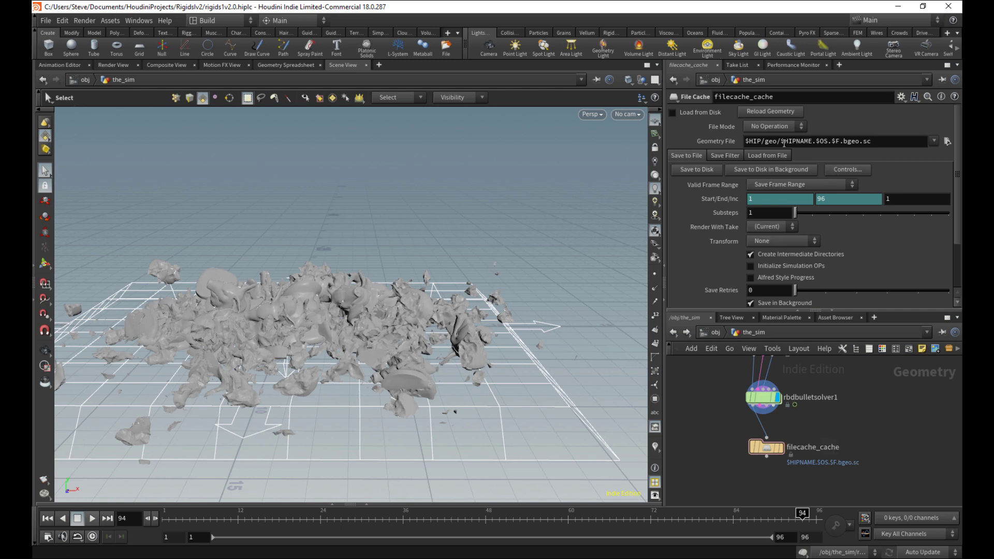
Step: Set the file cache's geometry file to $JOB/sim/smashcash.cash.smash.v0.$F.bgeo.sc
triple_click(888, 143)
text($JOB/sim/smashcash.cash.smash.v0.)
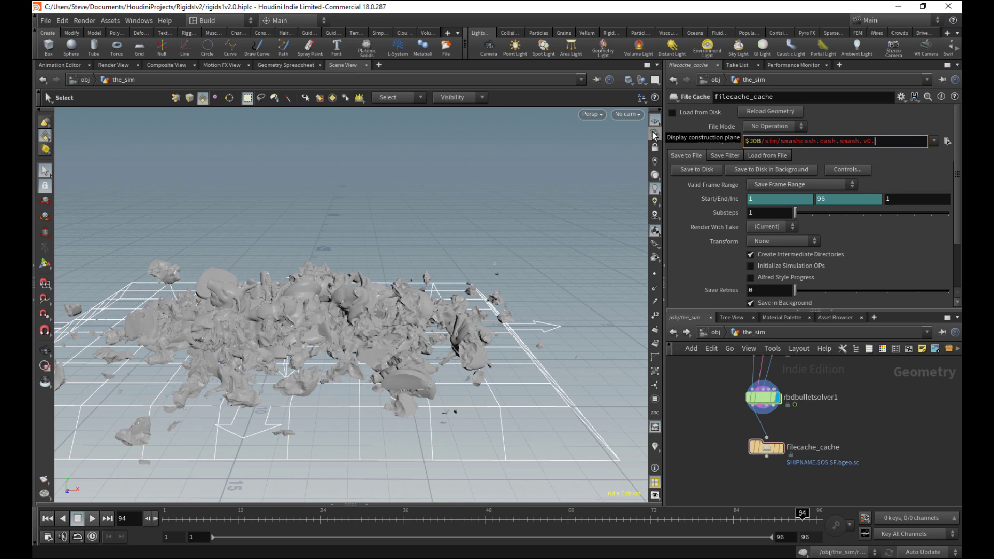
text($F.bgeo.sc)
key(Return)
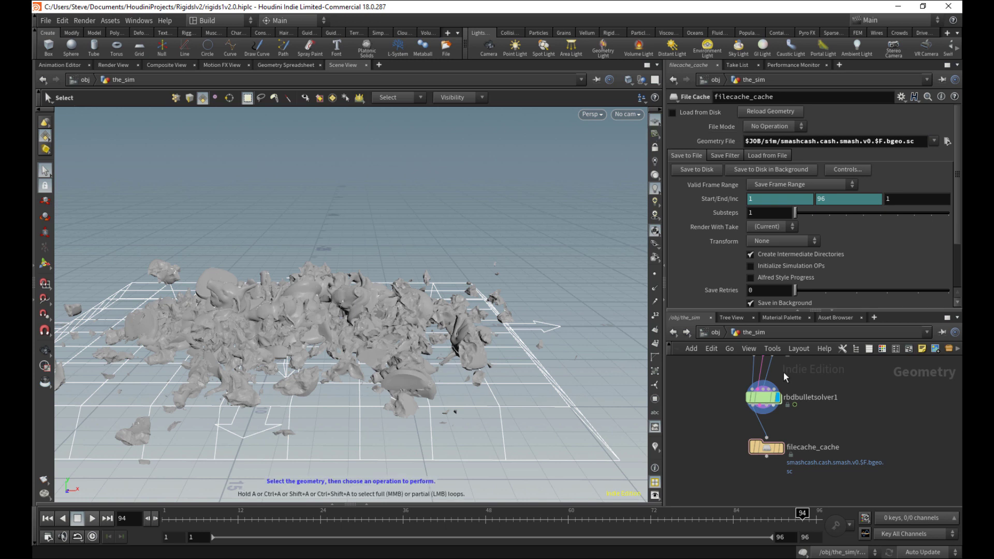
Step: Display the file cache node with Load from Disk enabled and scrub through the cached frames to frame 88
click(779, 446)
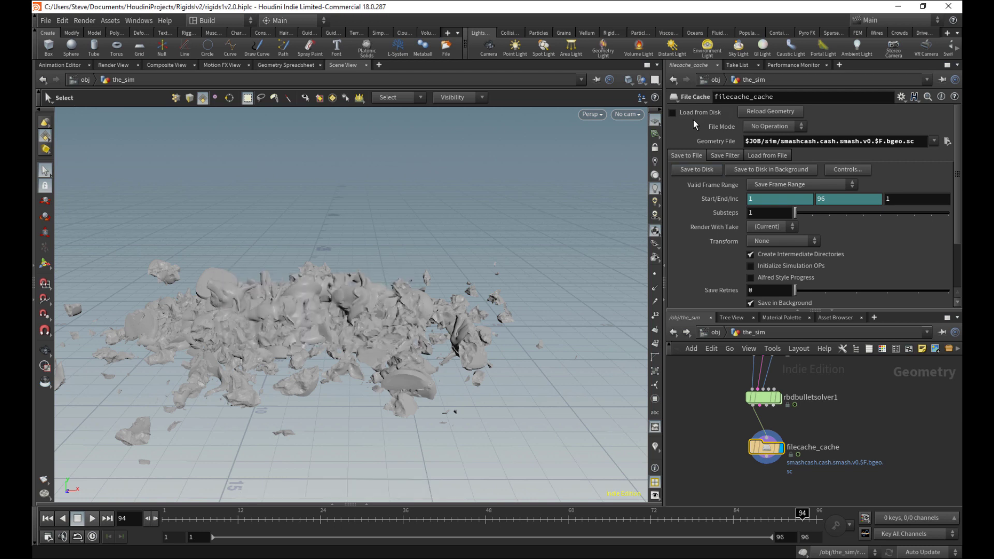
click(599, 518)
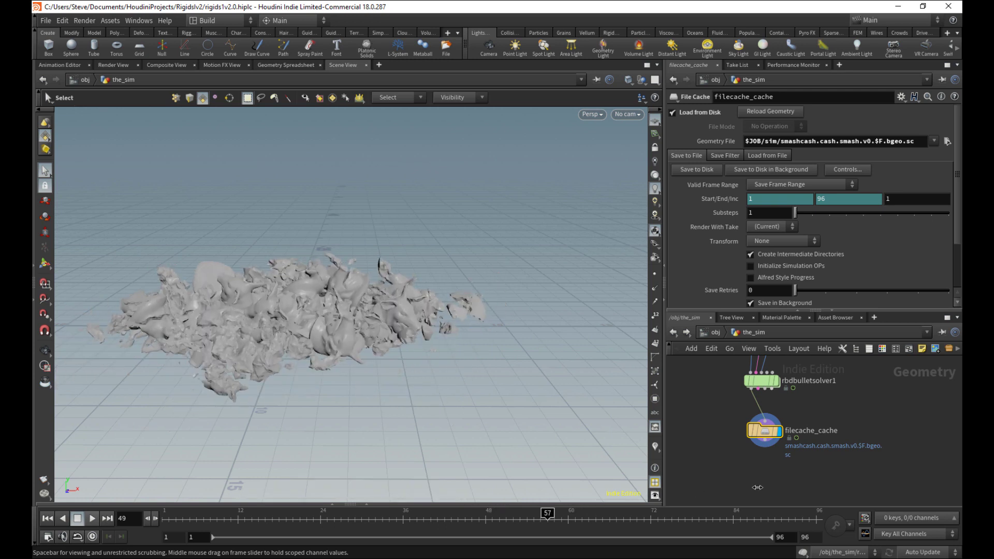
Step: Add a null named OUT after the filecache_cache node and save the scene
key(Tab)
text(nu)
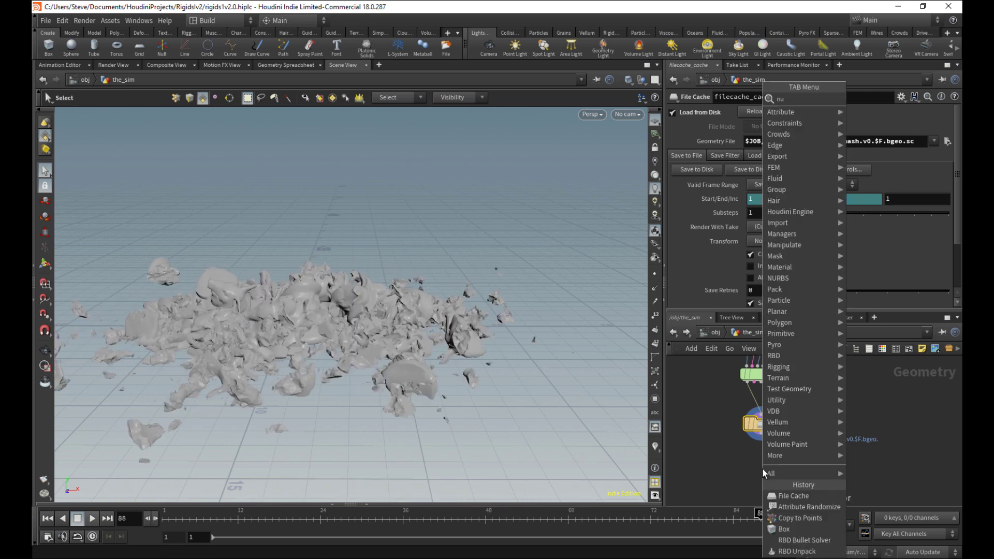
text(l)
click(764, 474)
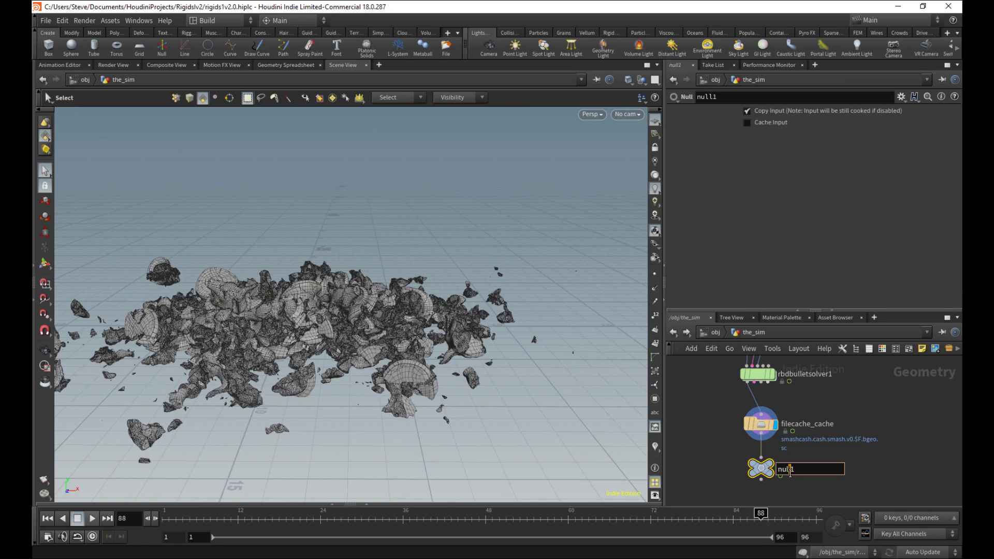
double_click(785, 469)
text(OUT)
key(Return)
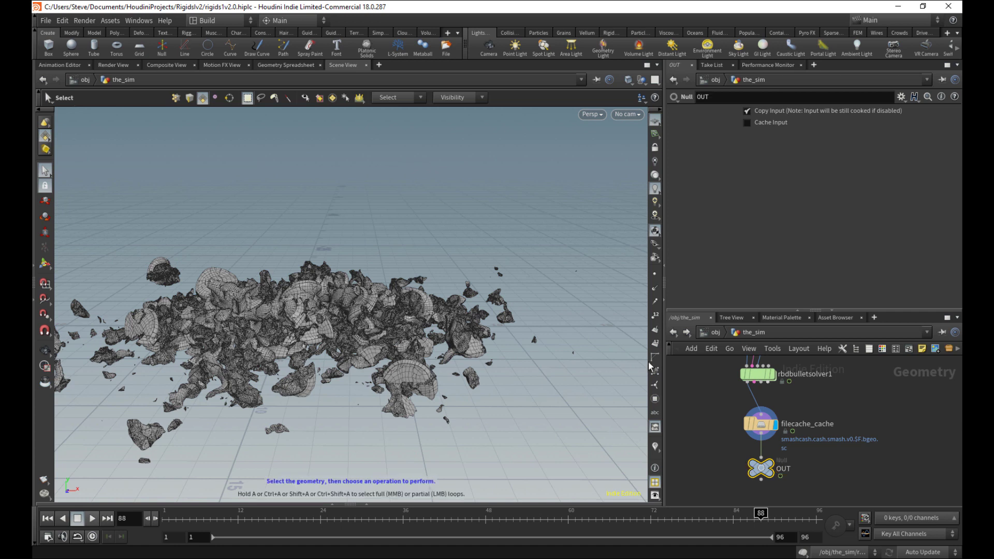
click(697, 412)
key(ctrl+s)
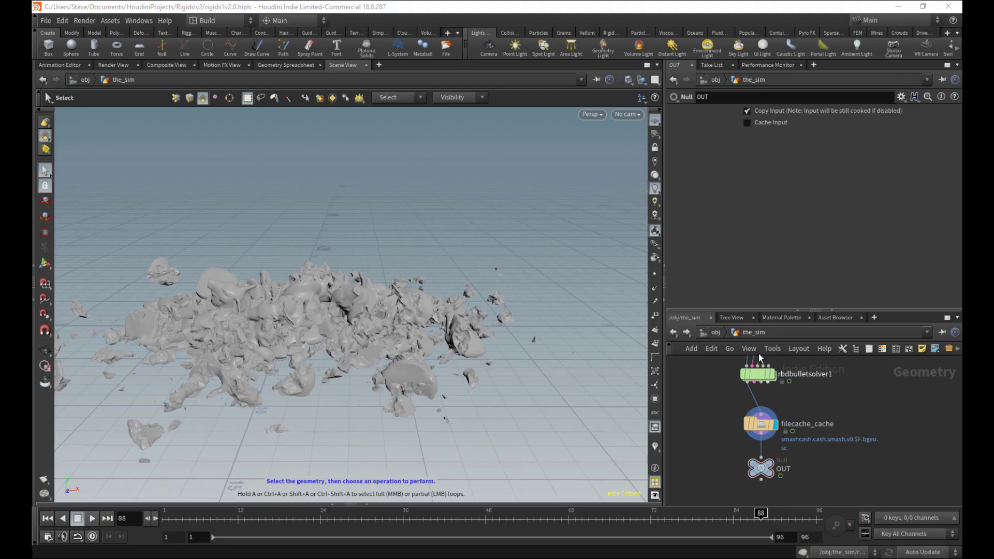
Step: Look at the empty stage network and return to the the_sim geometry network
key(Escape)
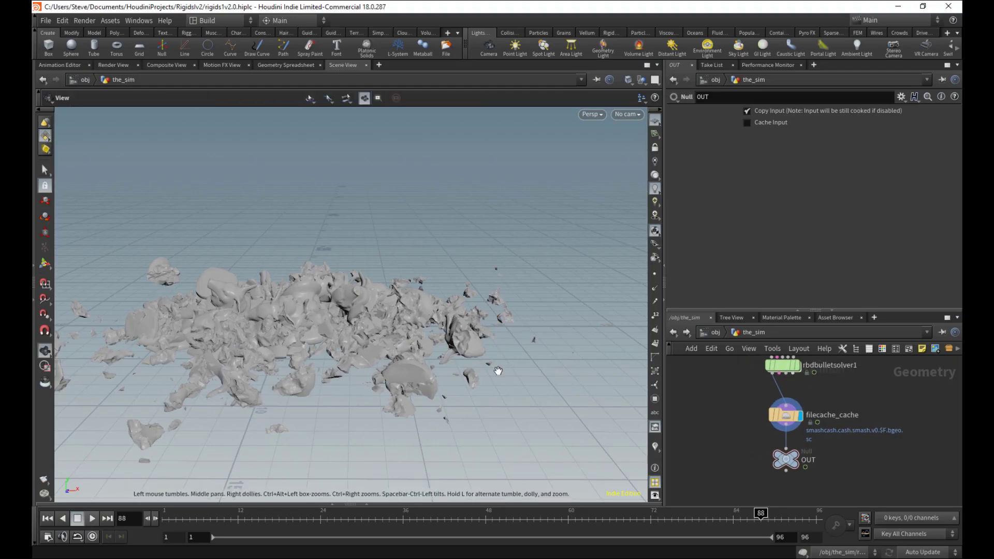
mouse_move(497, 370)
mouse_down()
mouse_move(542, 359)
mouse_move(451, 388)
mouse_move(475, 367)
mouse_move(455, 370)
mouse_move(474, 365)
mouse_move(477, 376)
mouse_move(512, 381)
mouse_up()
key(s)
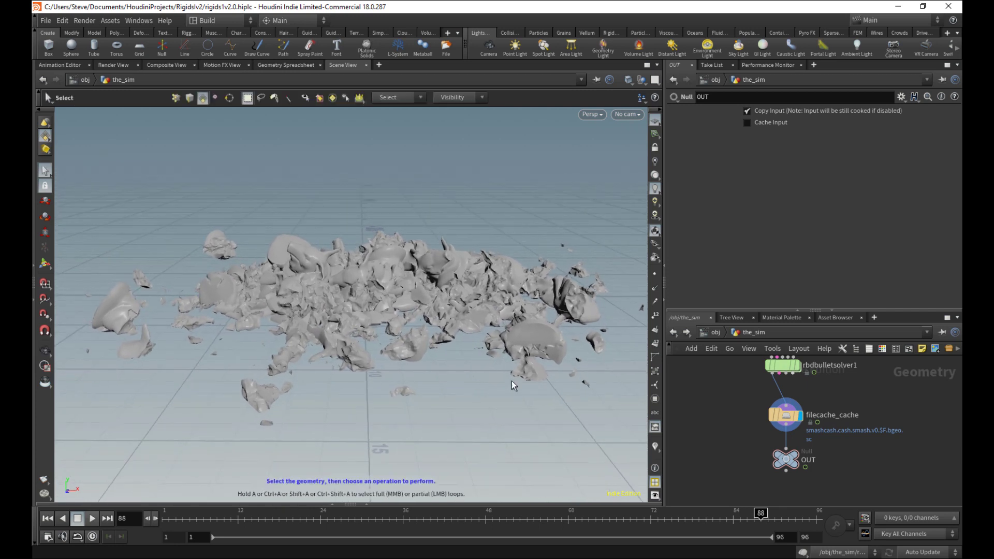
click(712, 336)
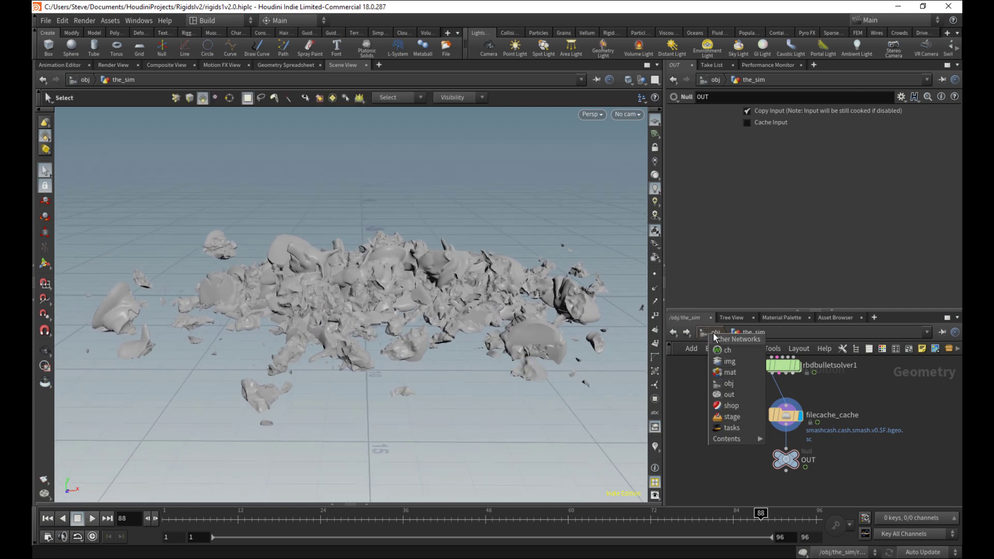
click(731, 417)
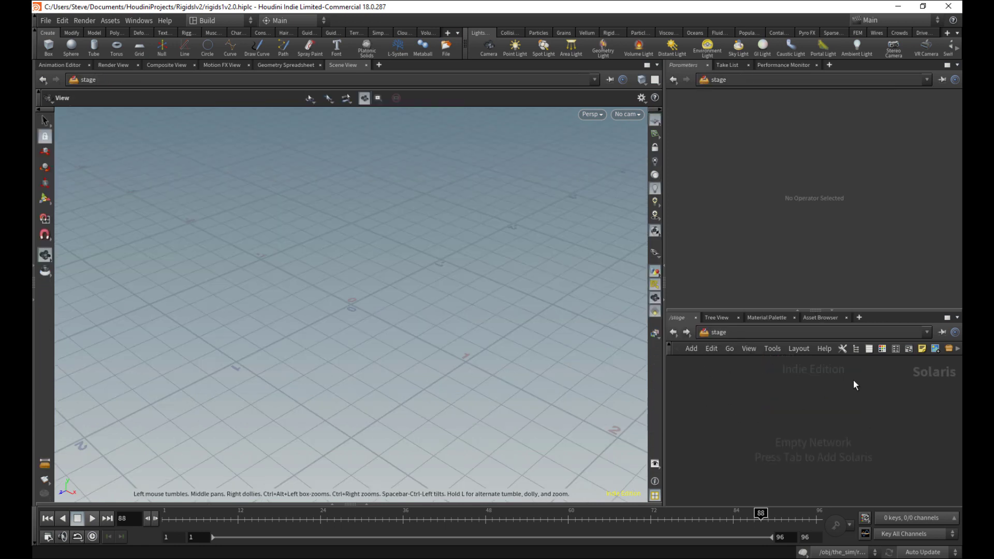
click(674, 333)
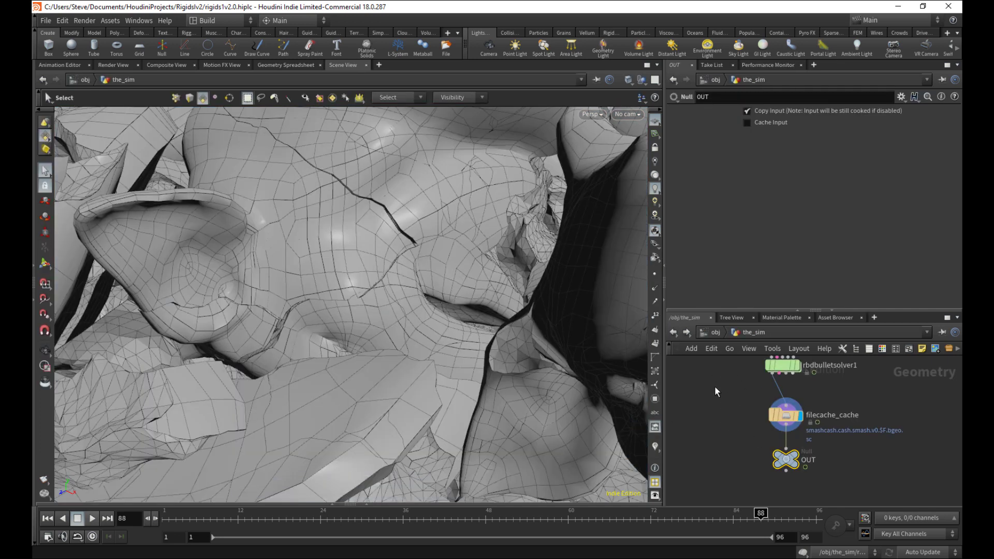
Step: Look over the viewport's camera options and bring the whole debris pile back into view
click(627, 114)
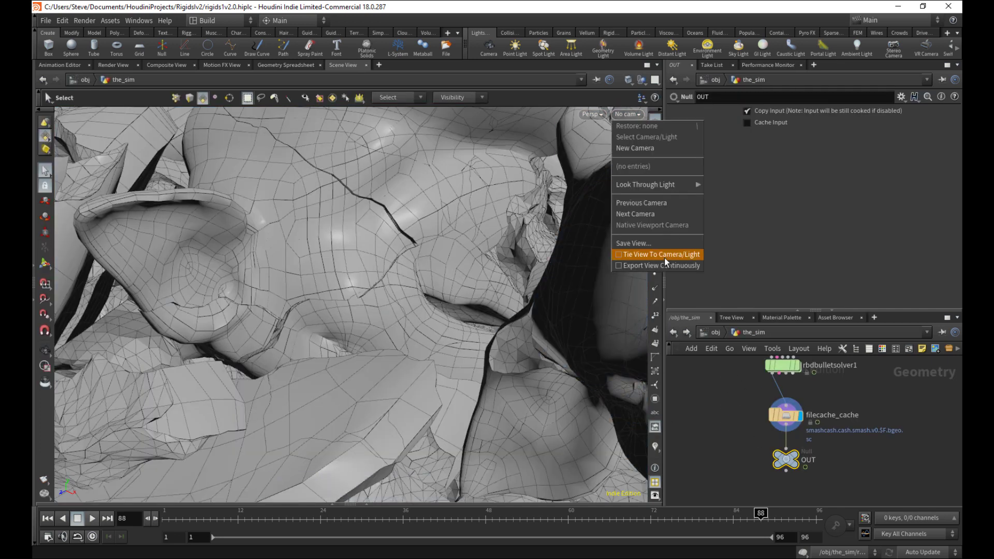
alt+right_drag(449, 267, 315, 331)
alt+middle_drag(562, 174, 513, 211)
click(629, 81)
click(643, 181)
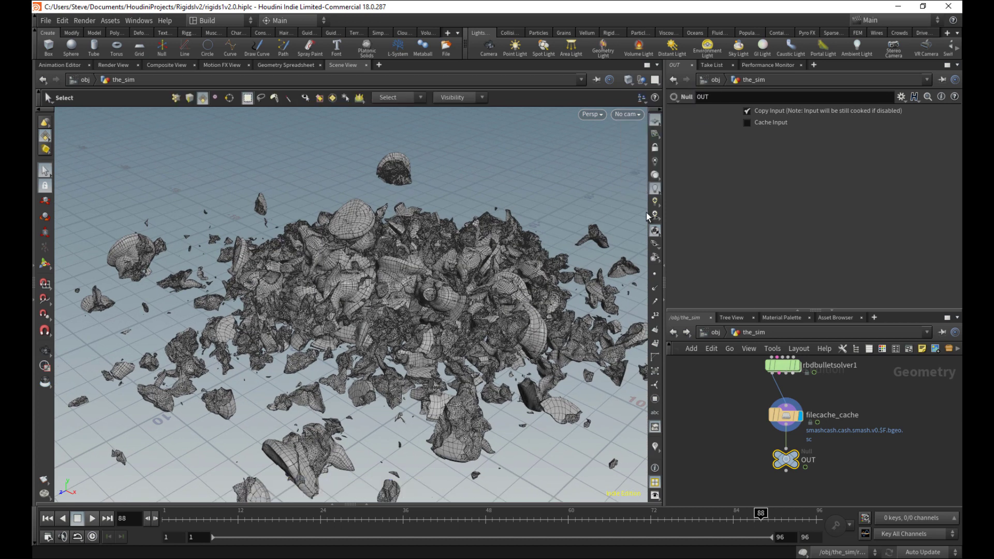
click(710, 408)
alt+middle_drag(570, 386, 522, 382)
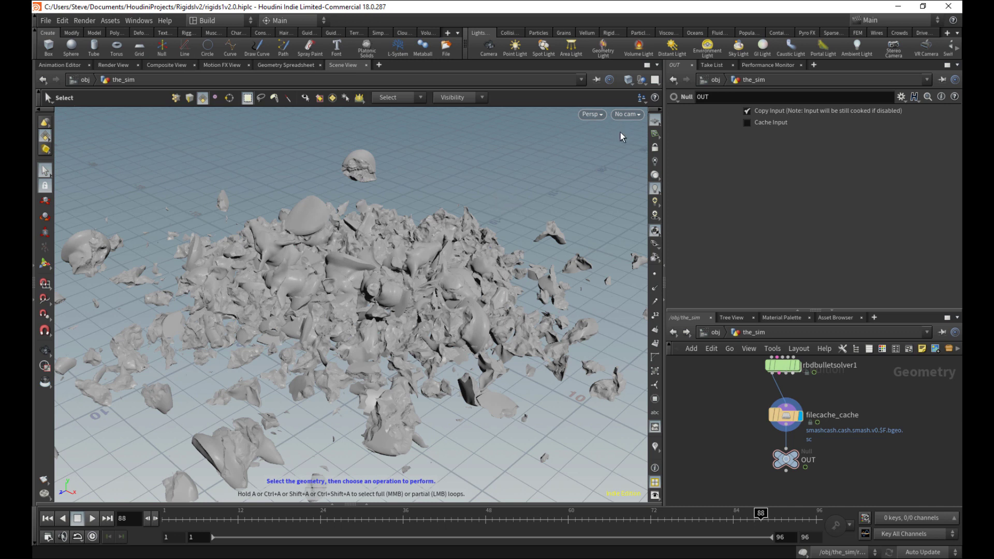
click(623, 113)
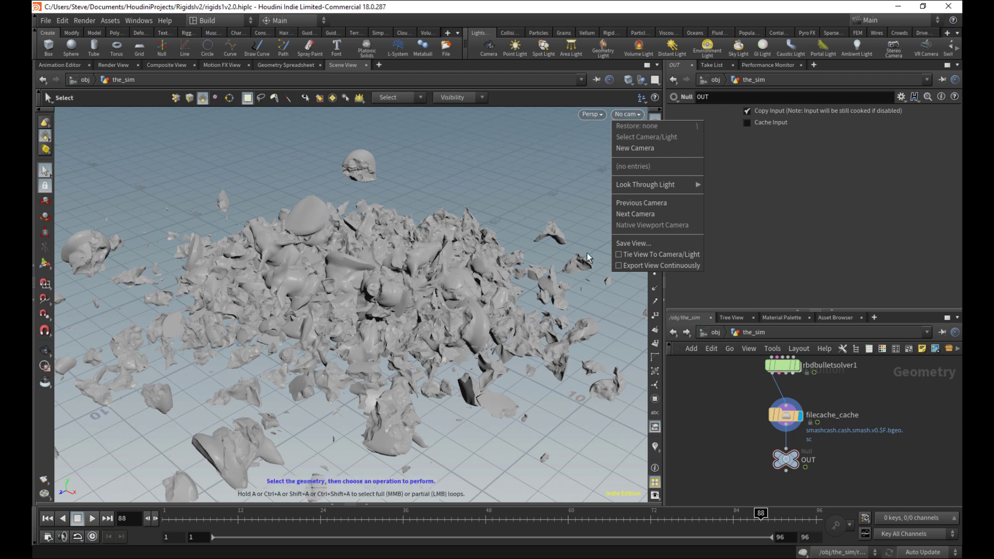
click(563, 211)
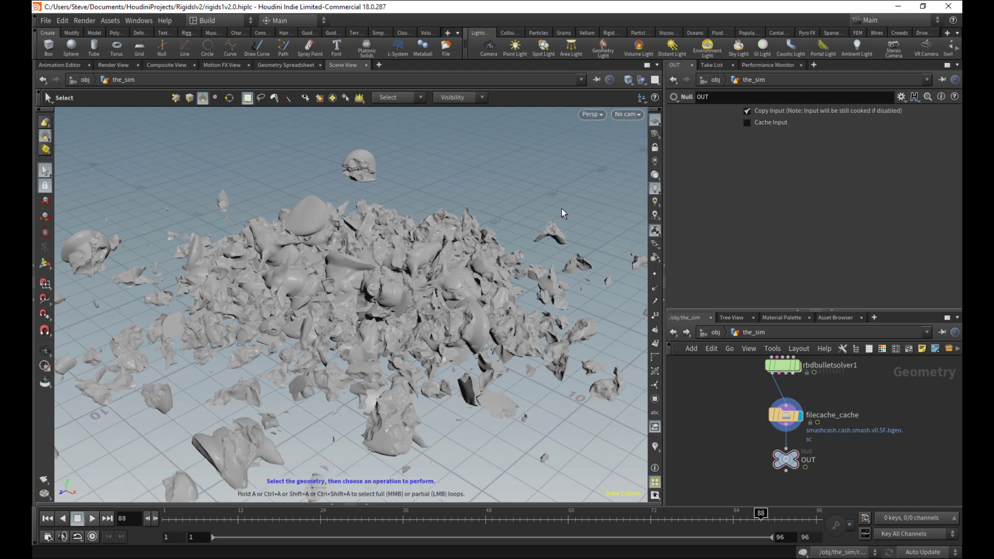
Step: View the debris pile at frame 88 from a low front angle with the grid receding behind it
alt+right_drag(598, 182, 539, 204)
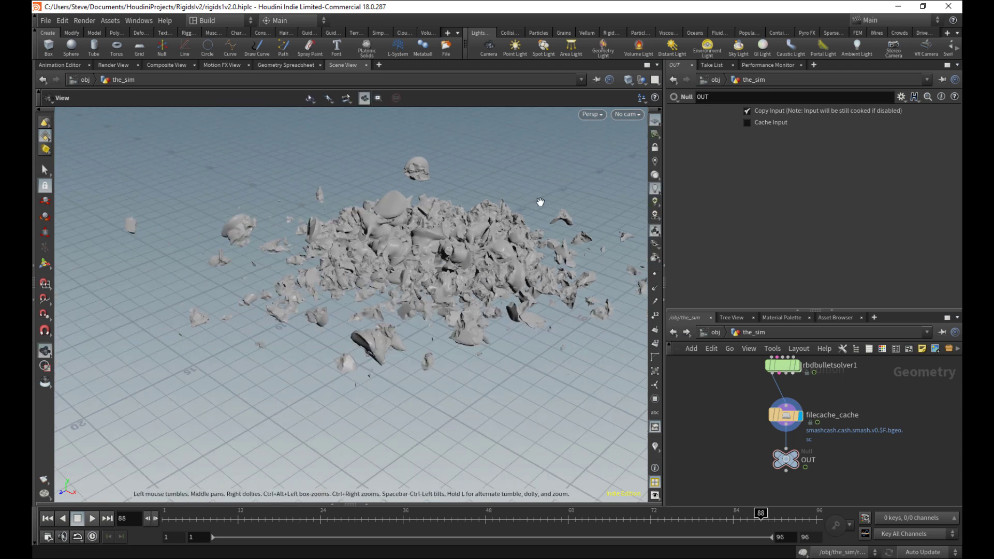
alt+drag(539, 204, 479, 186)
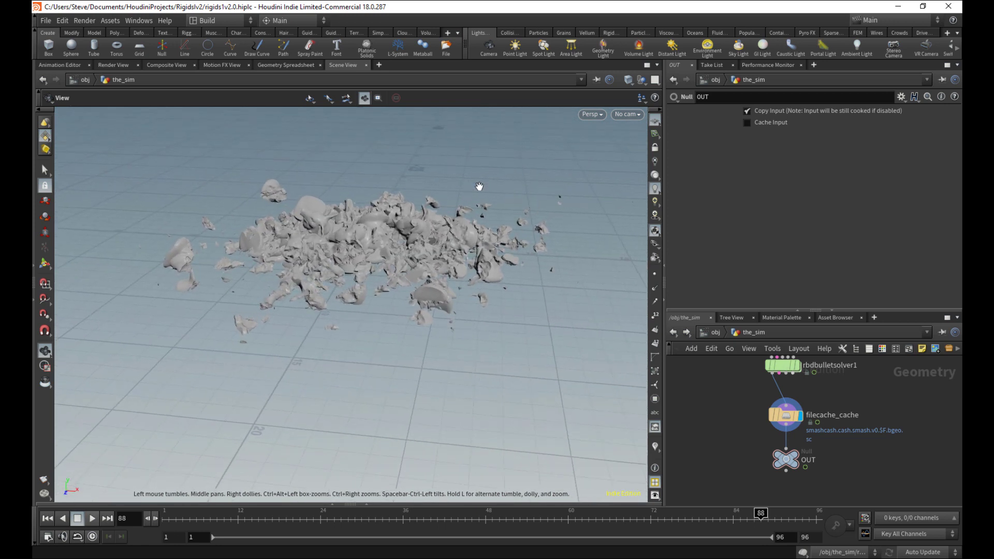
alt+middle_drag(480, 186, 459, 259)
alt+right_drag(460, 259, 504, 248)
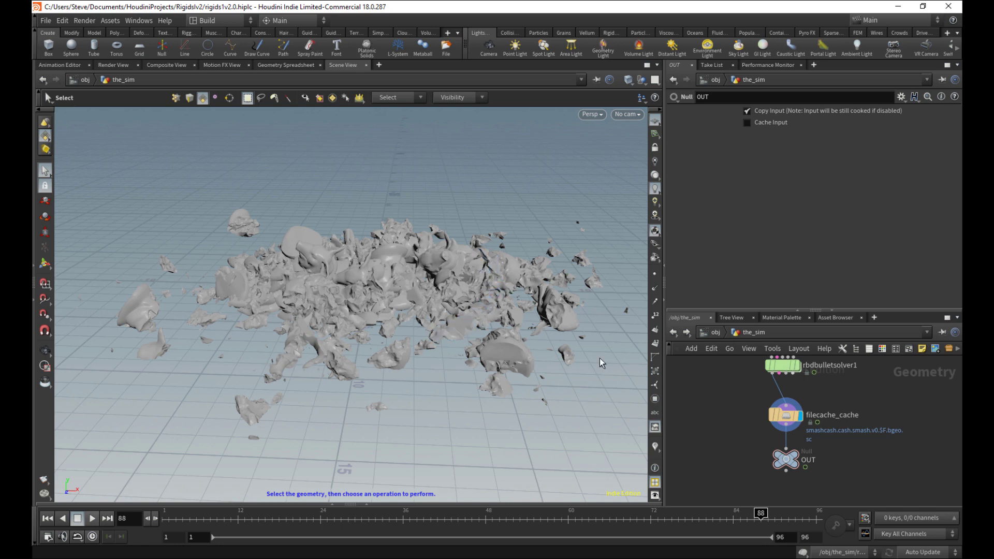
alt+right_drag(460, 312, 438, 343)
scroll(437, 343, down, 5)
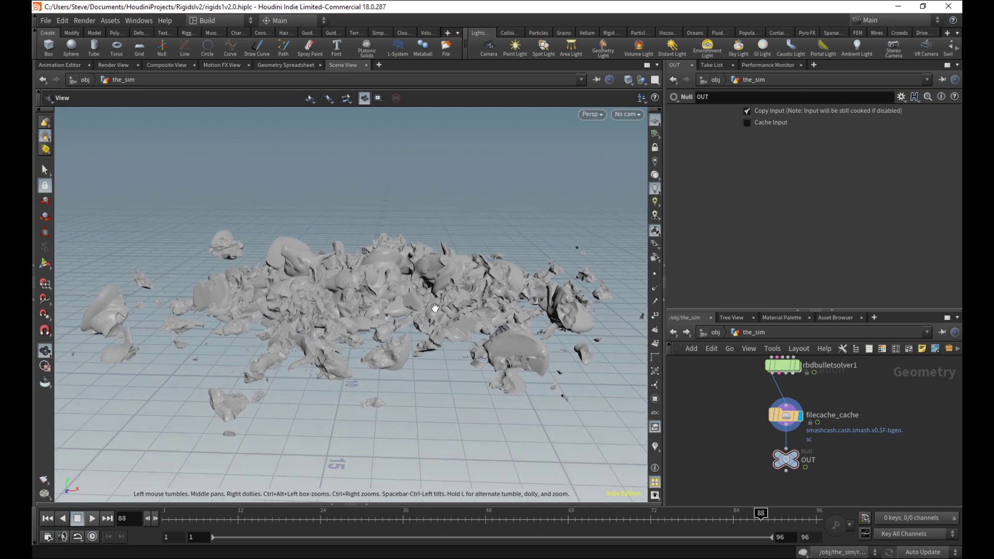
key(s)
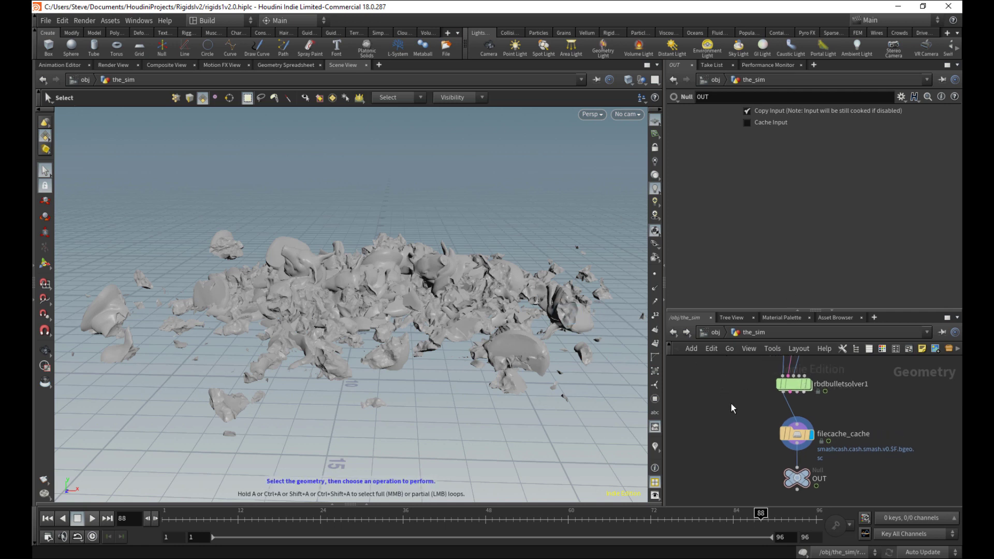
Step: Go up to the object level and turn off the display of the the_sim geometry
key(u)
scroll(754, 408, up, 2)
middle_drag(754, 408, 708, 403)
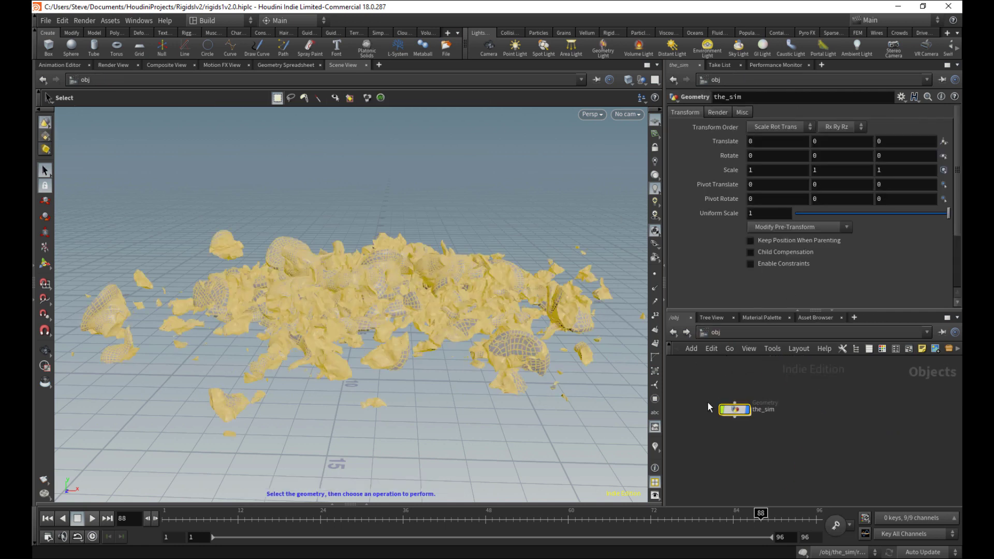
scroll(740, 443, up, 3)
click(775, 444)
click(753, 394)
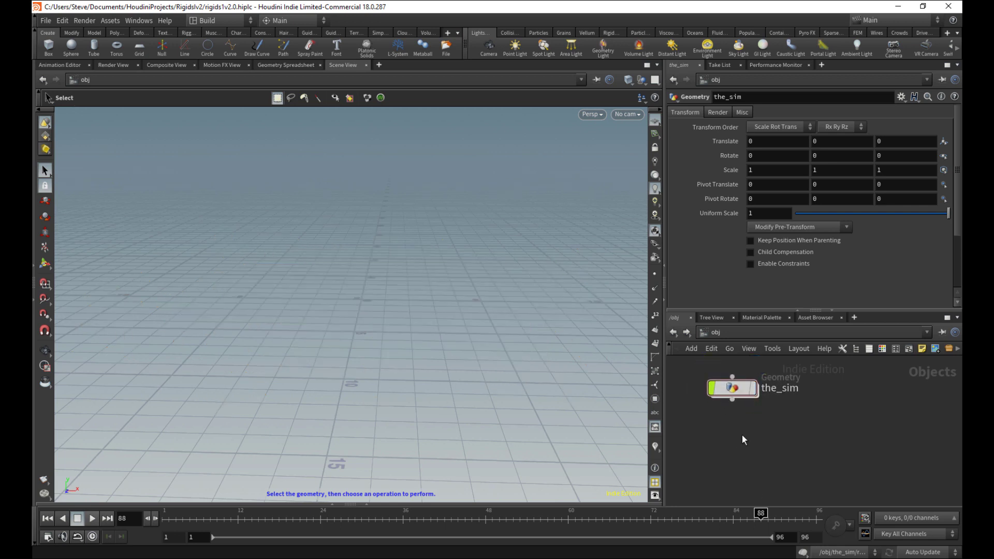
scroll(756, 441, down, 2)
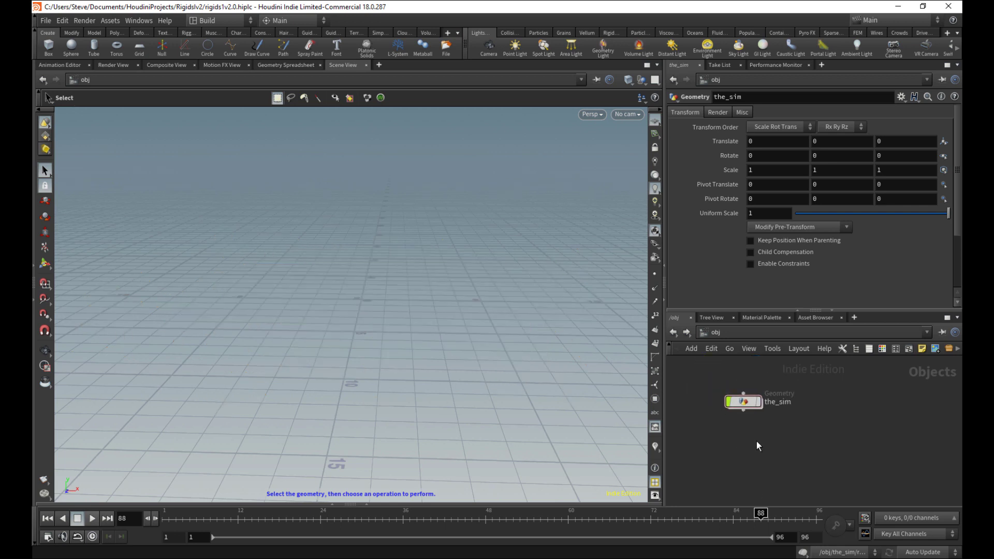
Step: Turn the display of the the_sim geometry back on
click(759, 403)
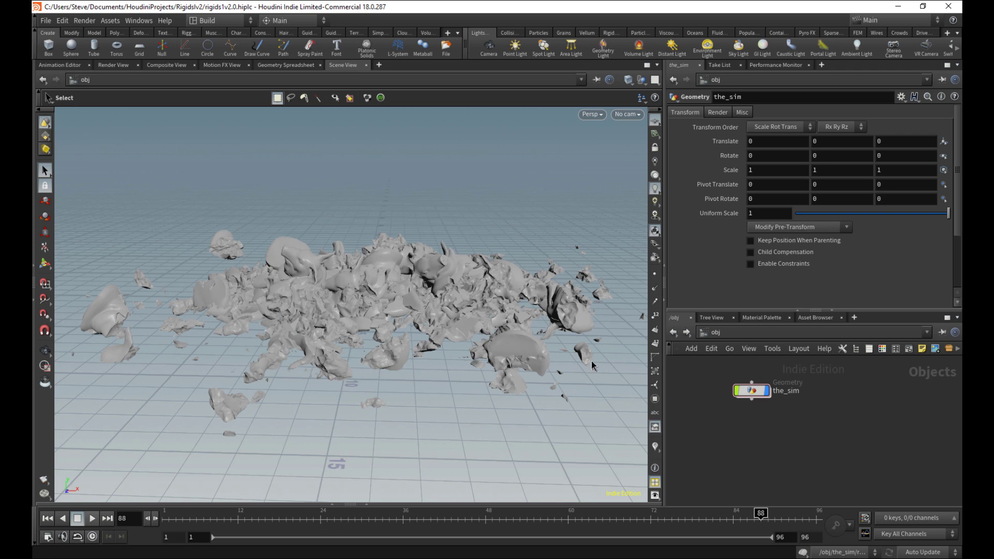
middle_drag(736, 440, 747, 429)
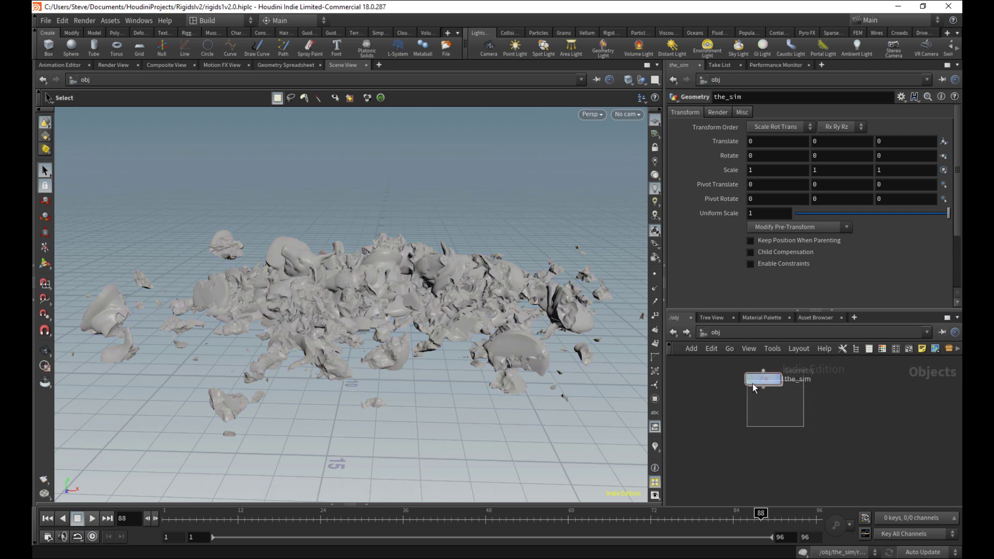
drag(754, 389, 795, 403)
click(755, 422)
middle_drag(753, 417, 742, 450)
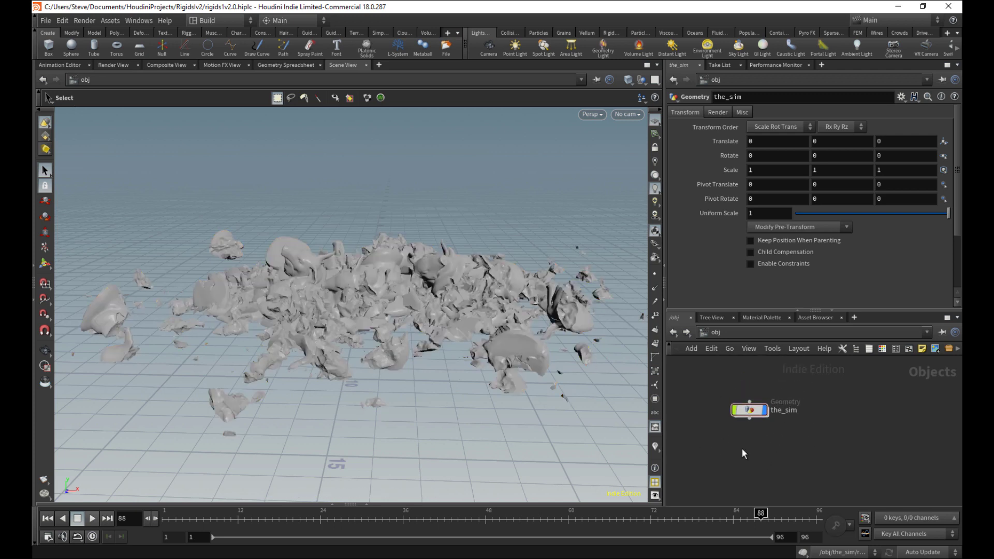
Step: Inside the_sim, display the testgeometry_pighead1 node instead of the simulation output, and return to the object level
scroll(734, 448, up, 3)
double_click(768, 388)
middle_drag(771, 402, 747, 454)
scroll(747, 429, down, 4)
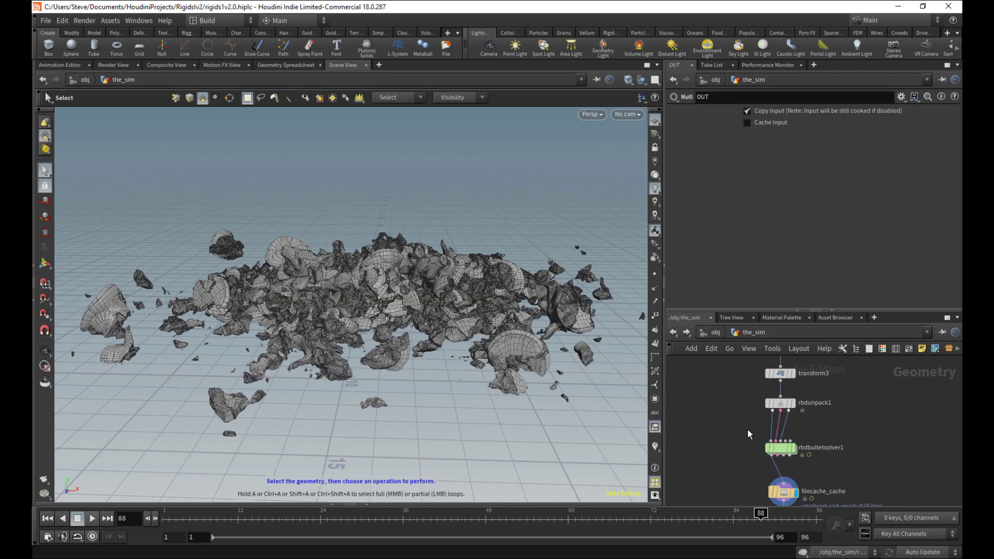
middle_drag(726, 391, 717, 513)
scroll(801, 409, up, 3)
middle_drag(801, 409, 920, 440)
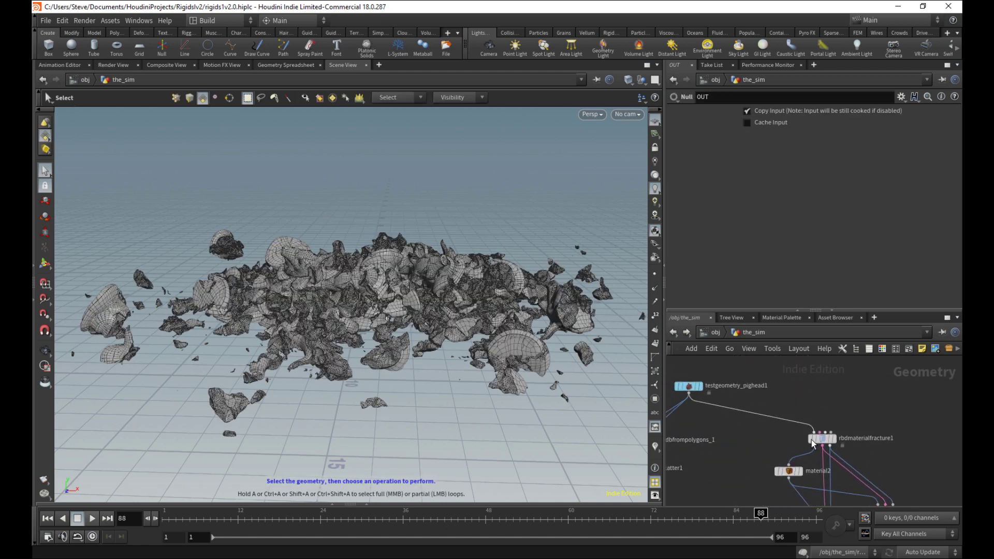
click(704, 372)
click(694, 392)
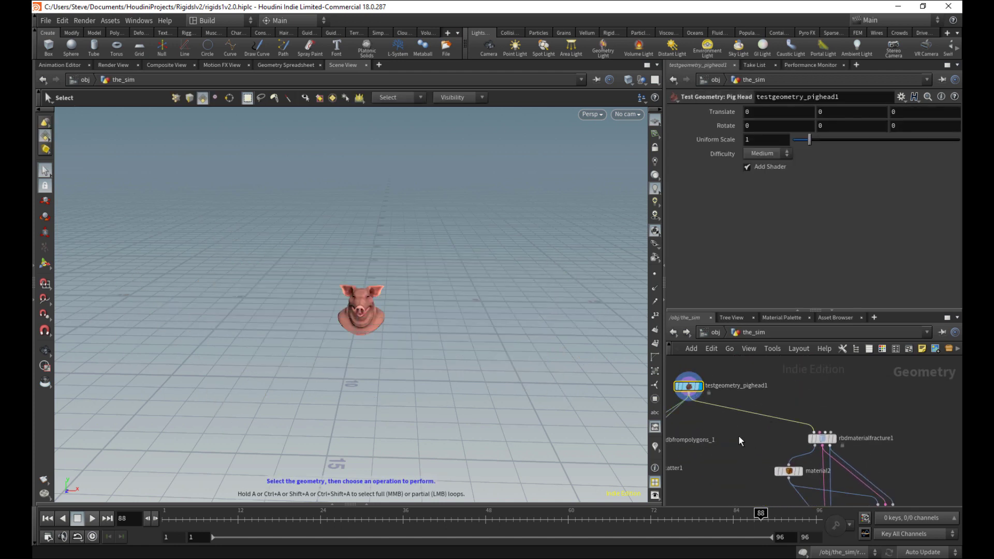
click(706, 333)
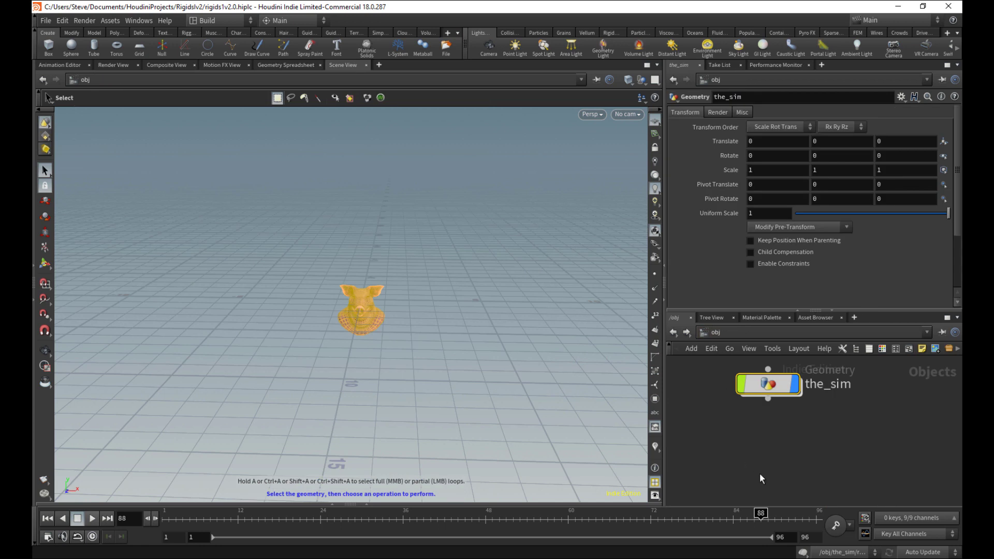
Step: Add a Geometry object below the_sim and name it rndr_pigs
click(514, 349)
key(Tab)
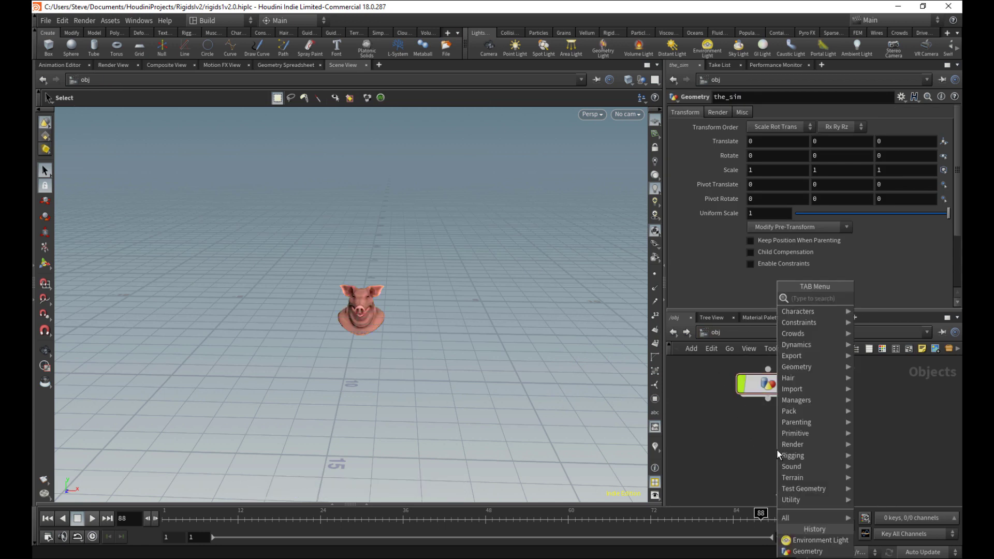
text(ge)
key(Return)
click(777, 450)
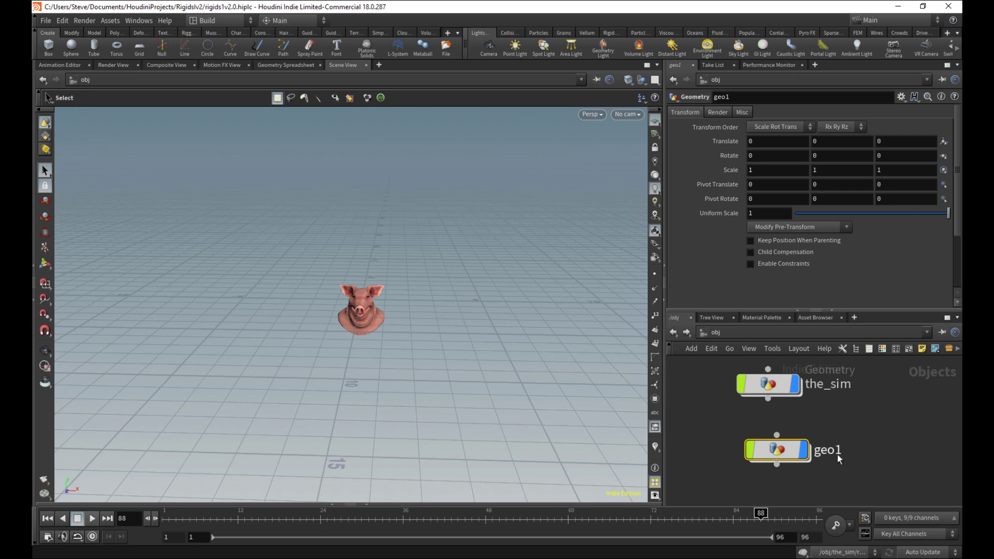
middle_drag(869, 433, 876, 406)
drag(785, 426, 776, 452)
click(817, 454)
text(rndr_)
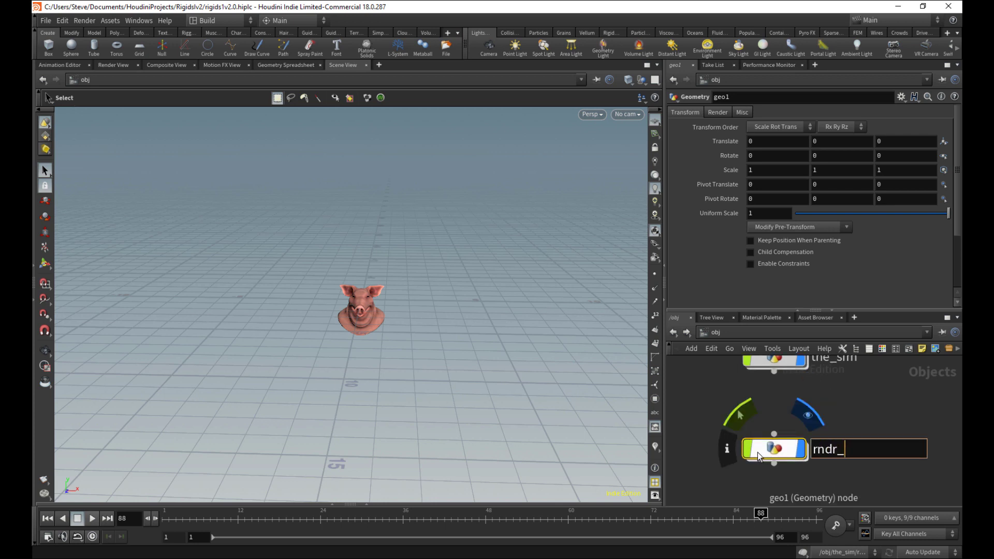
text(pigs)
key(Return)
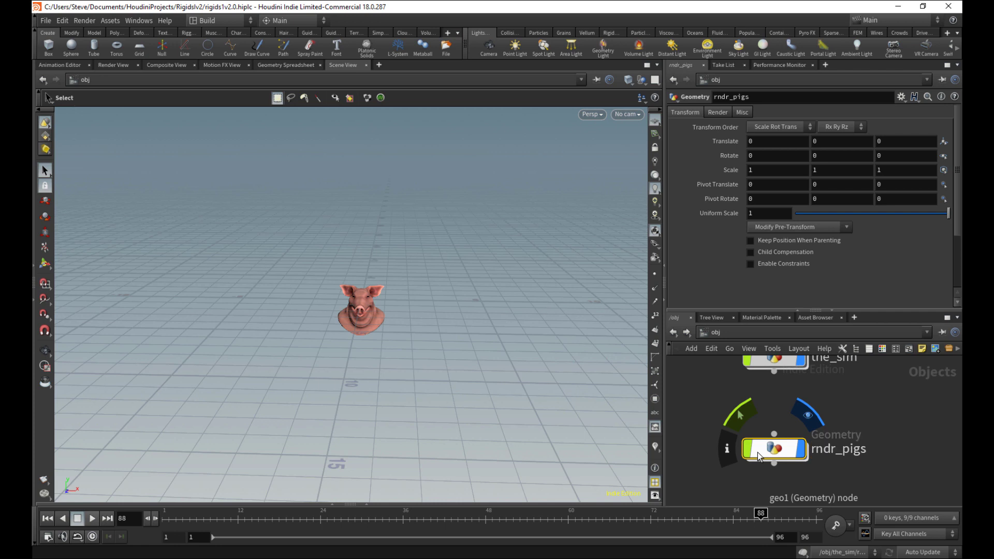
Step: Color the rndr_pigs node bright red
click(882, 349)
click(897, 435)
click(885, 351)
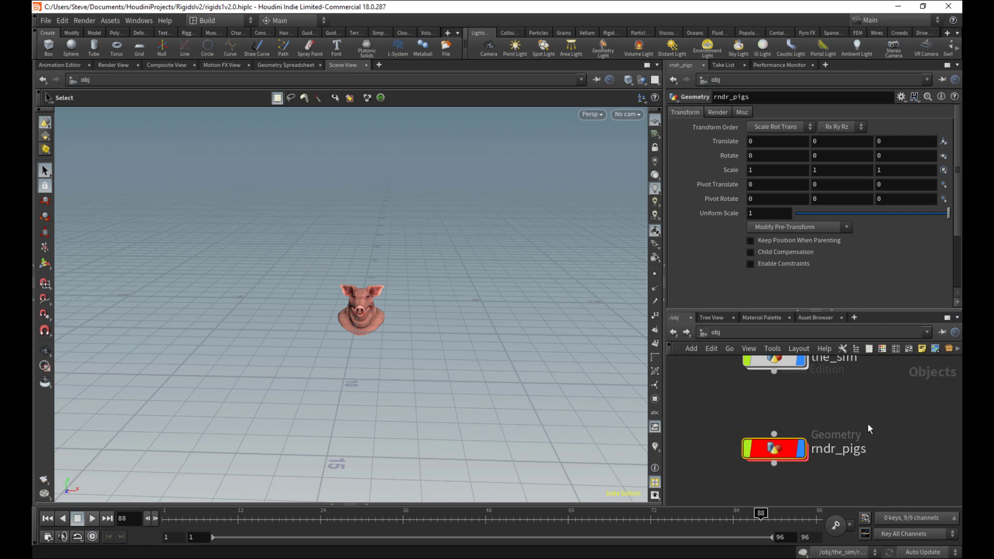
Step: Inside rndr_pigs, add an Object Merge node that pulls in /obj/the_sim/OUT
double_click(781, 450)
key(Tab)
text(obj)
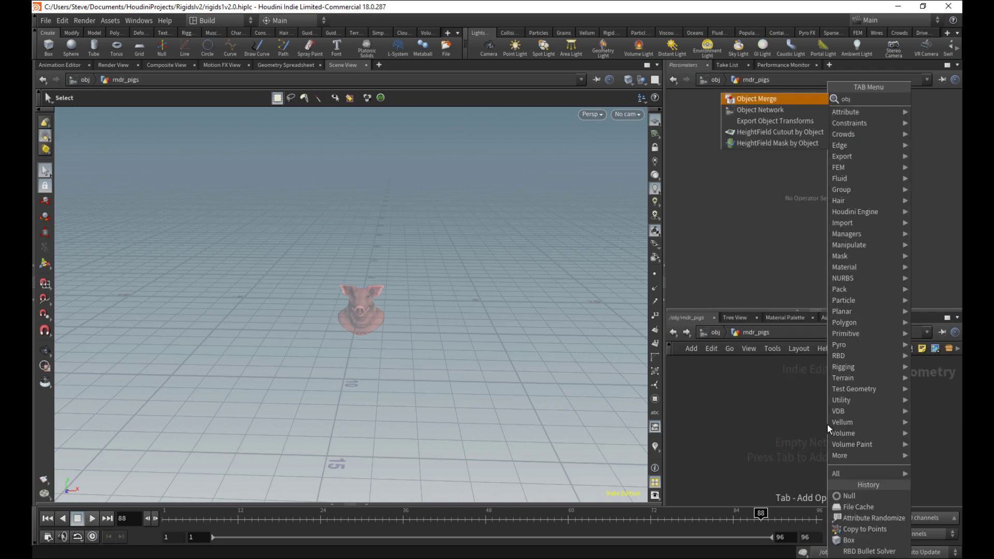
key(Return)
click(828, 424)
click(945, 141)
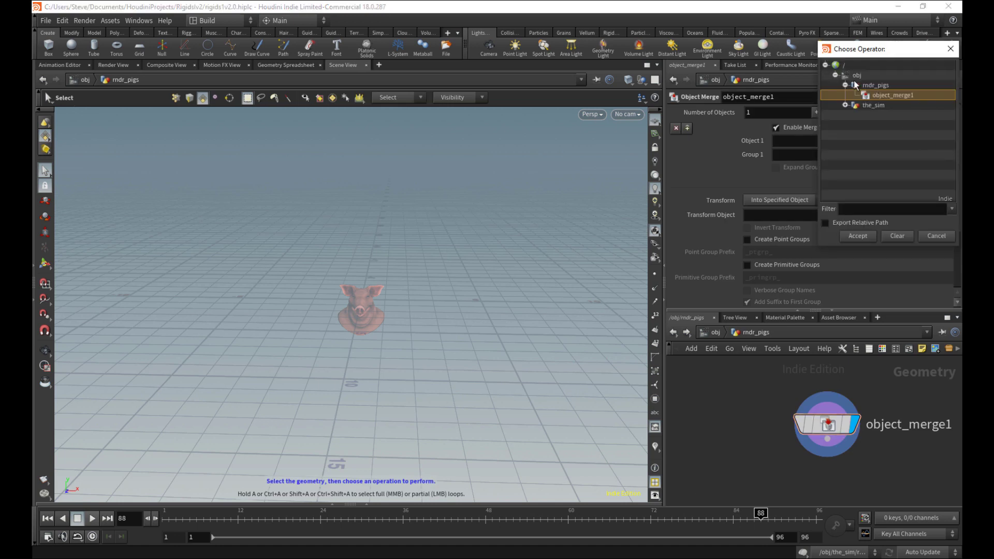
click(845, 106)
click(871, 114)
click(862, 236)
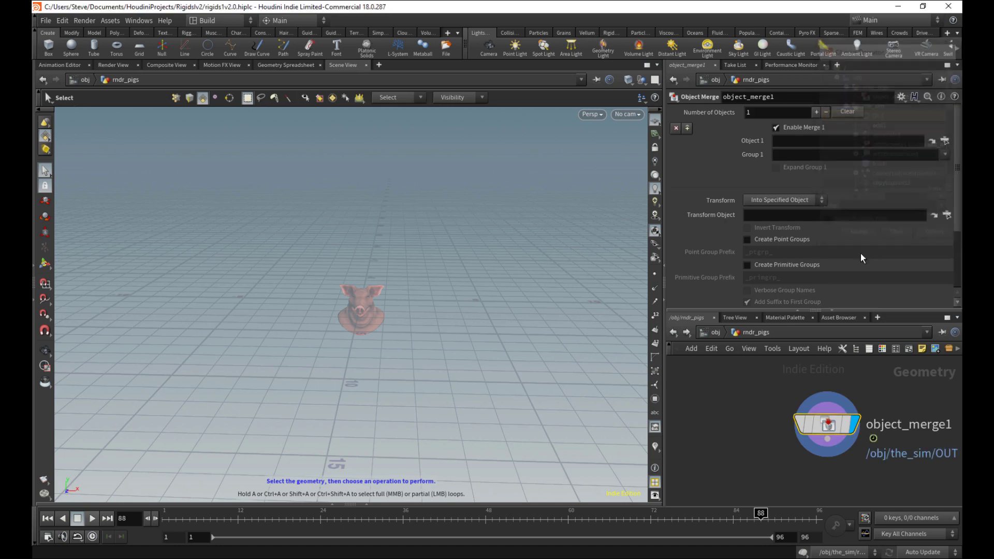
Step: Go back to the object level, turn off the display of the_sim and select rndr_pigs
click(716, 332)
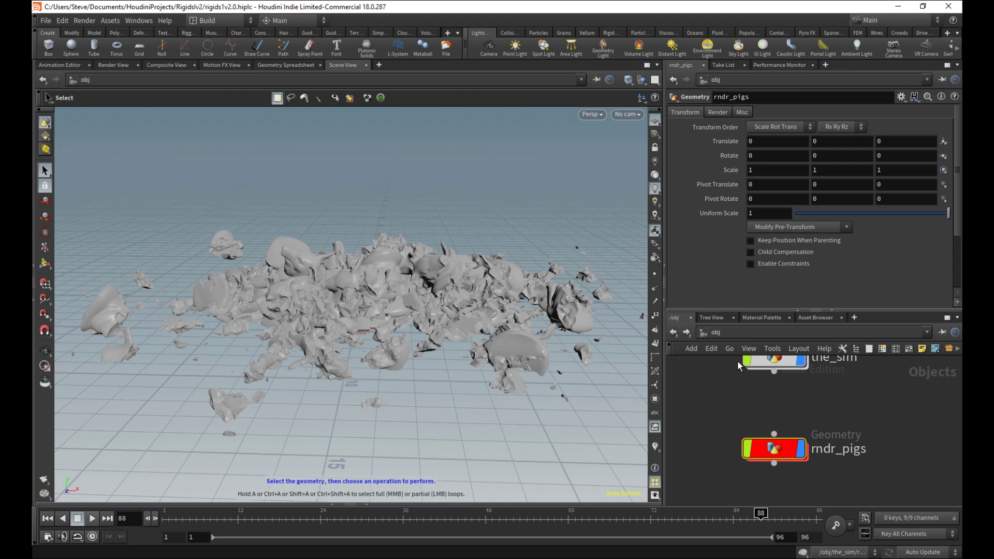
click(800, 362)
click(839, 412)
middle_drag(863, 417, 832, 423)
drag(832, 423, 711, 496)
drag(806, 416, 709, 489)
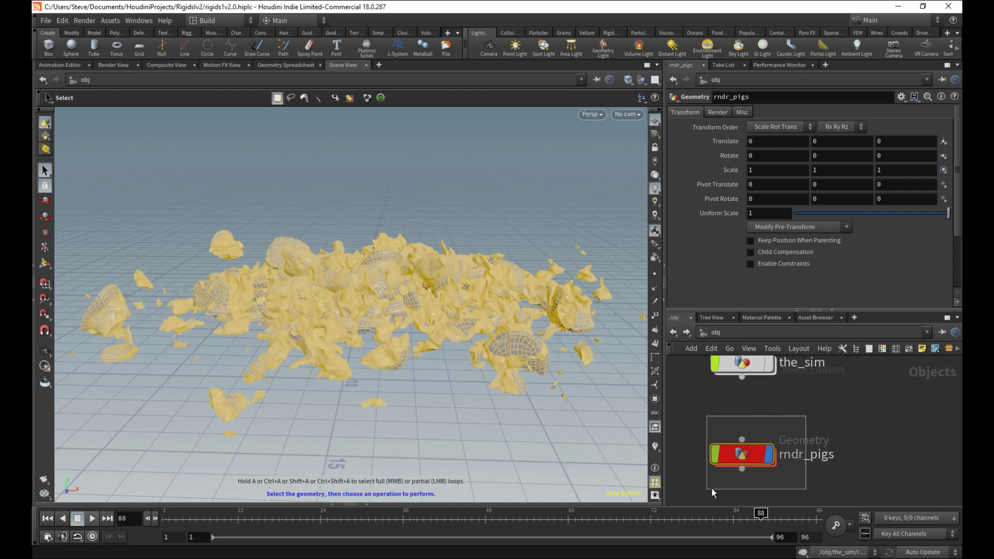
Step: Check the Object Merge source inside rndr_pigs and return to the object level
double_click(748, 450)
mouse_move(775, 459)
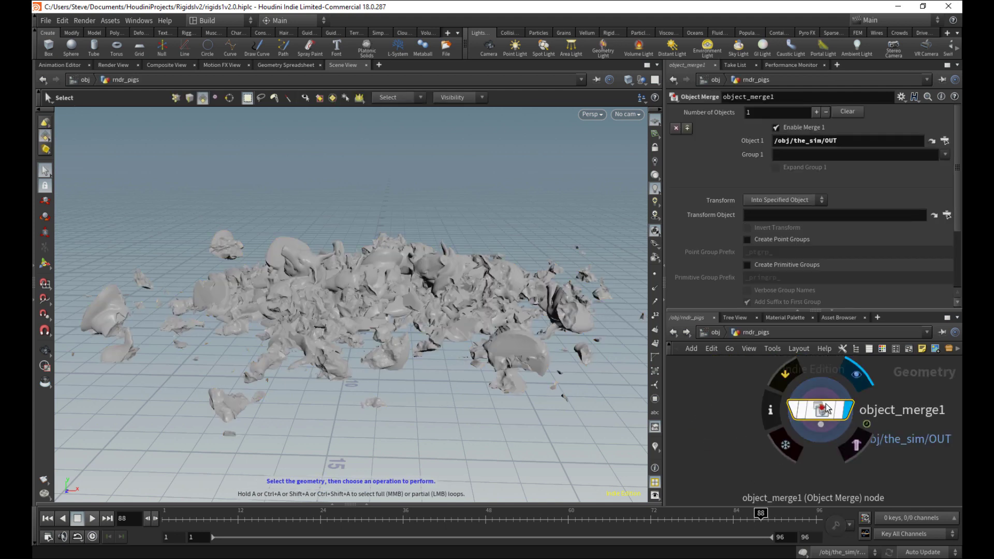
click(717, 333)
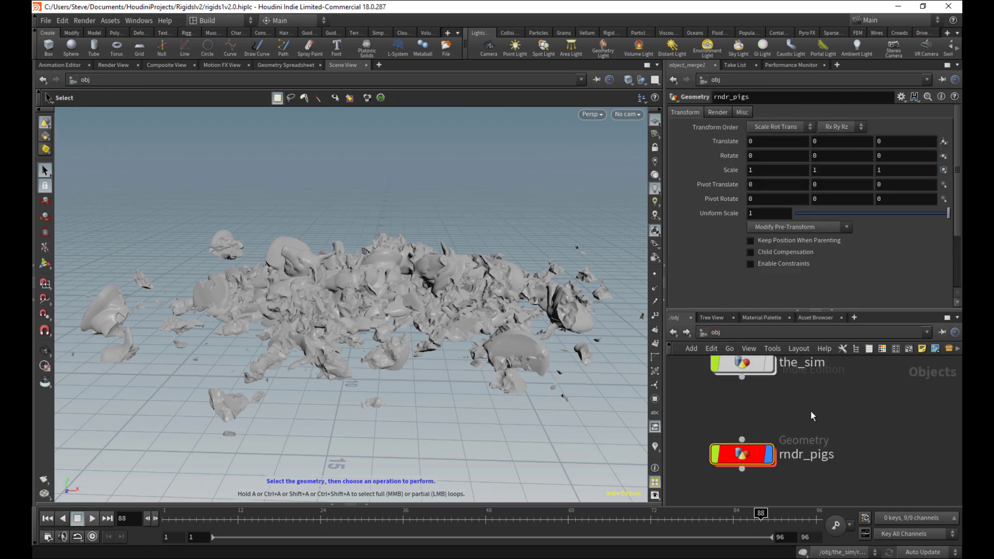
Step: View the merged debris from different distances and angles with both geometry objects in view in the network
scroll(814, 411, down, 2)
alt+right_drag(549, 279, 492, 318)
alt+drag(492, 319, 529, 324)
middle_drag(816, 450, 804, 422)
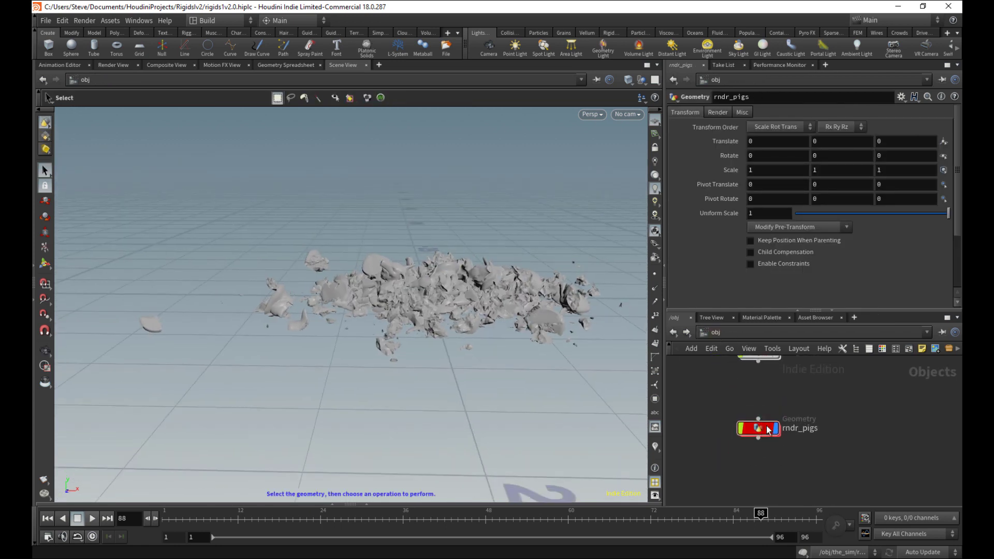
key(h)
alt+right_drag(484, 299, 537, 290)
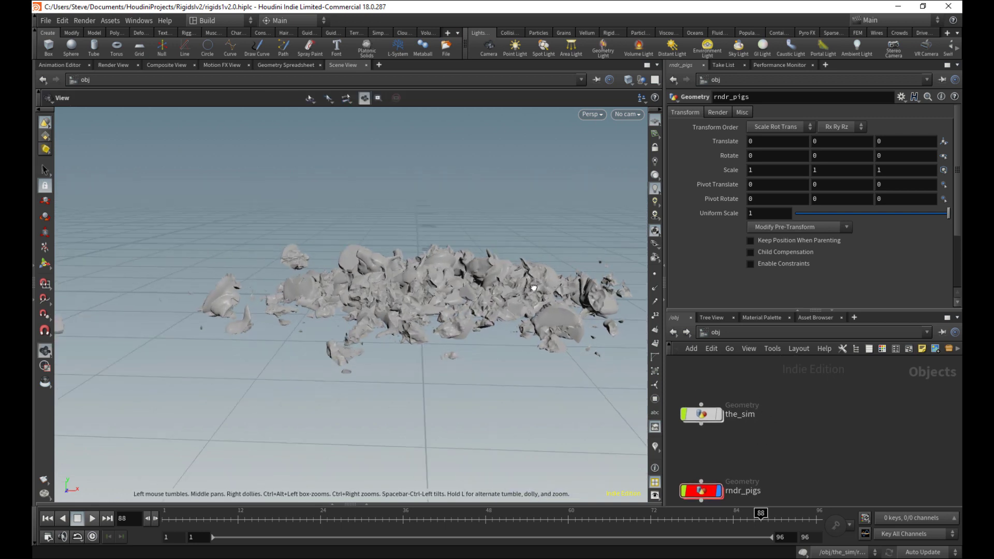
alt+drag(537, 290, 493, 301)
Step: Scrub to frames 60 and 95 and compose the viewport so the debris pile fills the width of the view
mouse_move(446, 513)
mouse_down()
mouse_move(713, 508)
mouse_move(570, 327)
mouse_move(491, 377)
mouse_up()
key(space)
right_drag(490, 378, 523, 347)
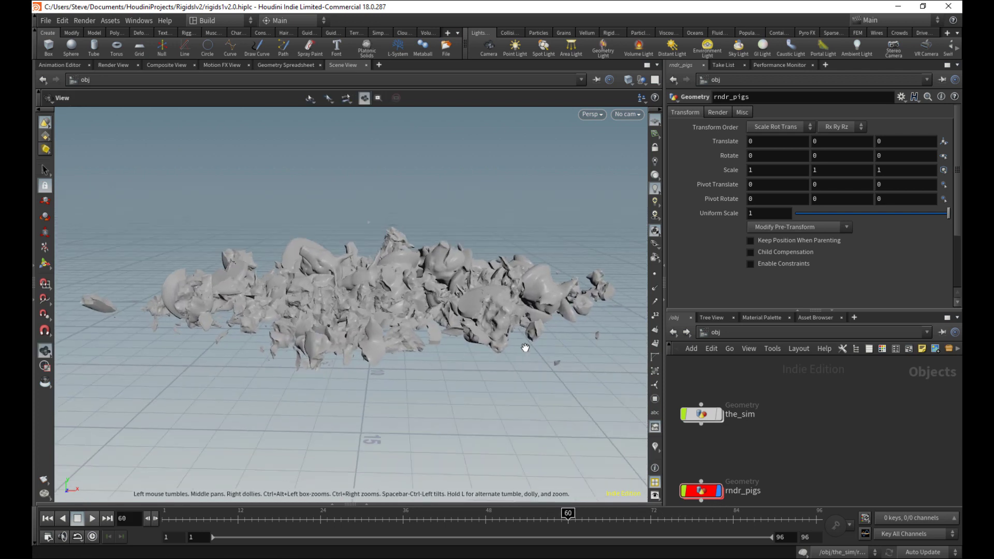
middle_drag(524, 347, 528, 360)
drag(650, 518, 752, 532)
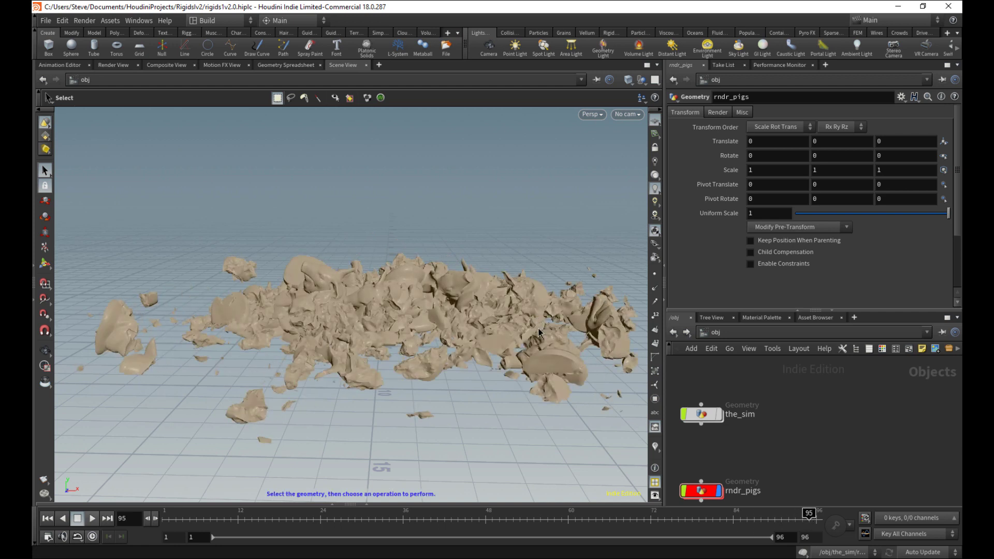
key(space)
drag(537, 318, 549, 344)
key(s)
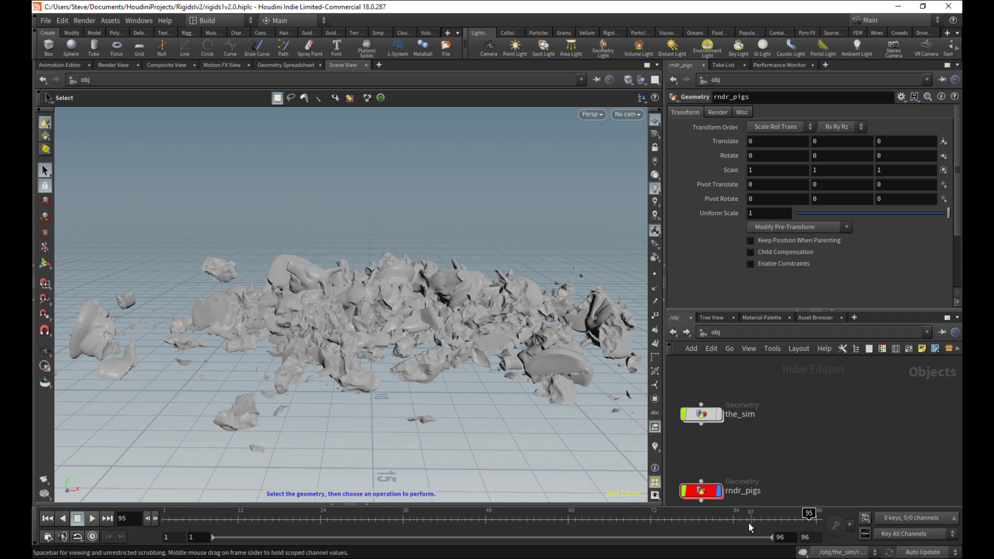
Step: Create a camera from the current viewport view at frame 1 and scrub to frame 96 to check its framing
drag(749, 519, 99, 464)
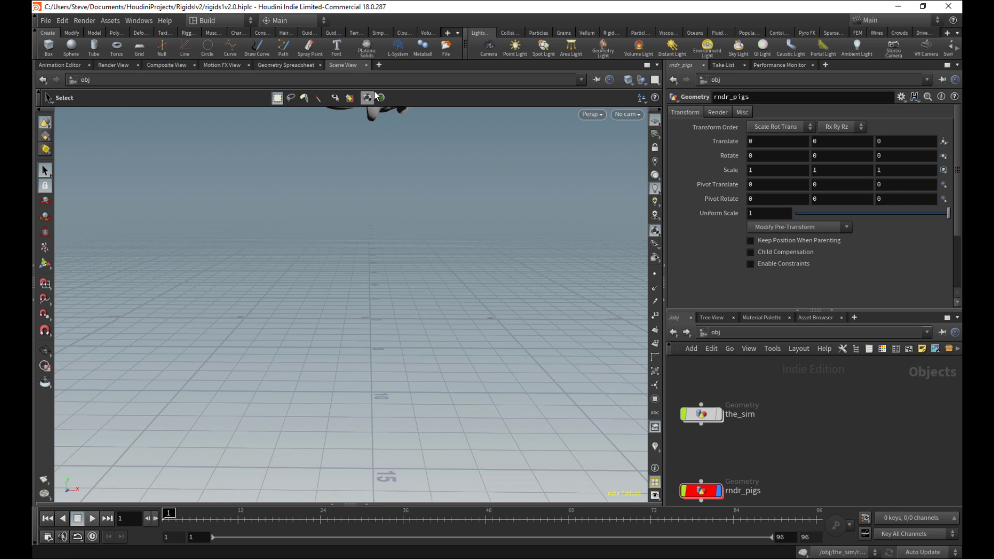
click(489, 46)
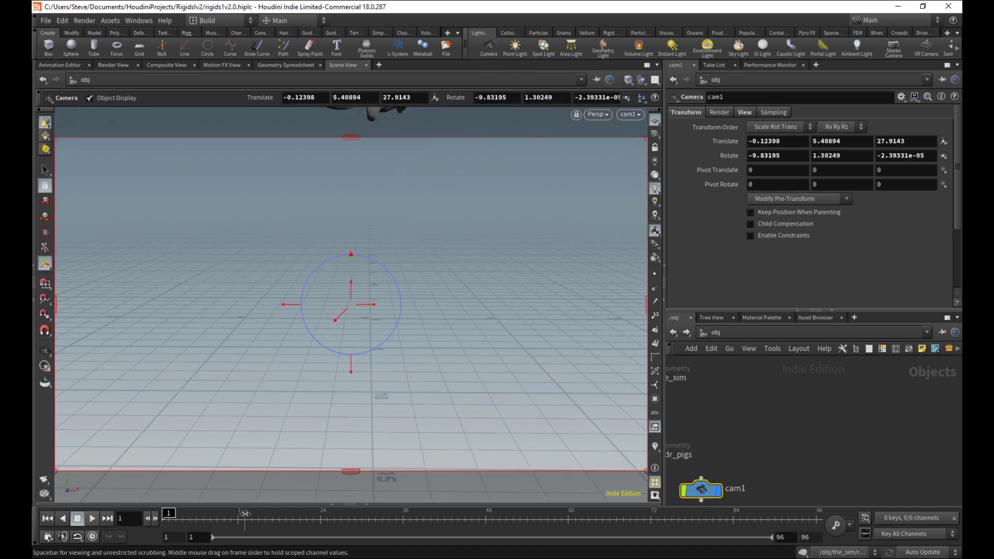
drag(244, 514, 603, 513)
drag(694, 504, 923, 511)
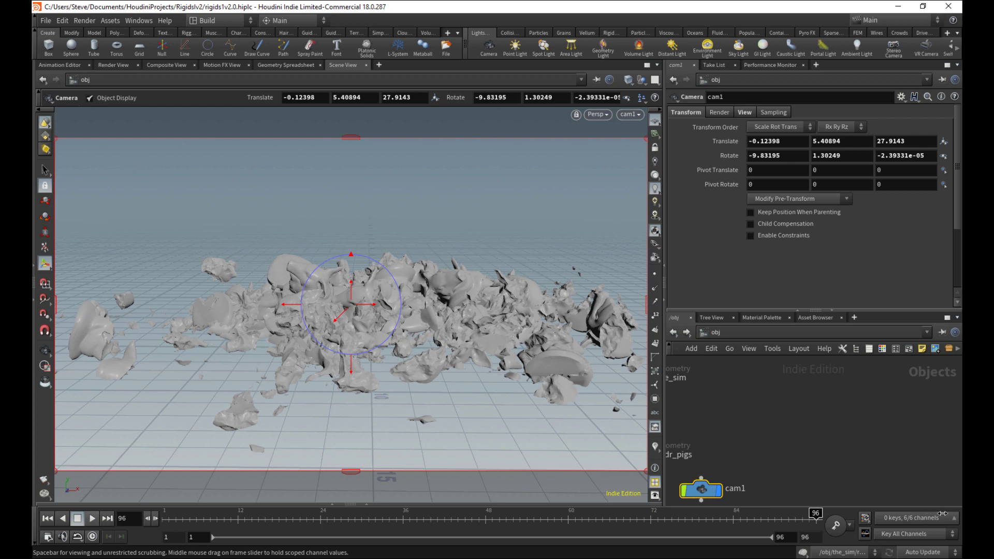
Step: Move the camera node away to the right of rndr_pigs in the network and save the scene
scroll(786, 439, down, 2)
middle_drag(771, 459, 811, 464)
drag(759, 484, 868, 442)
click(807, 447)
key(ctrl+s)
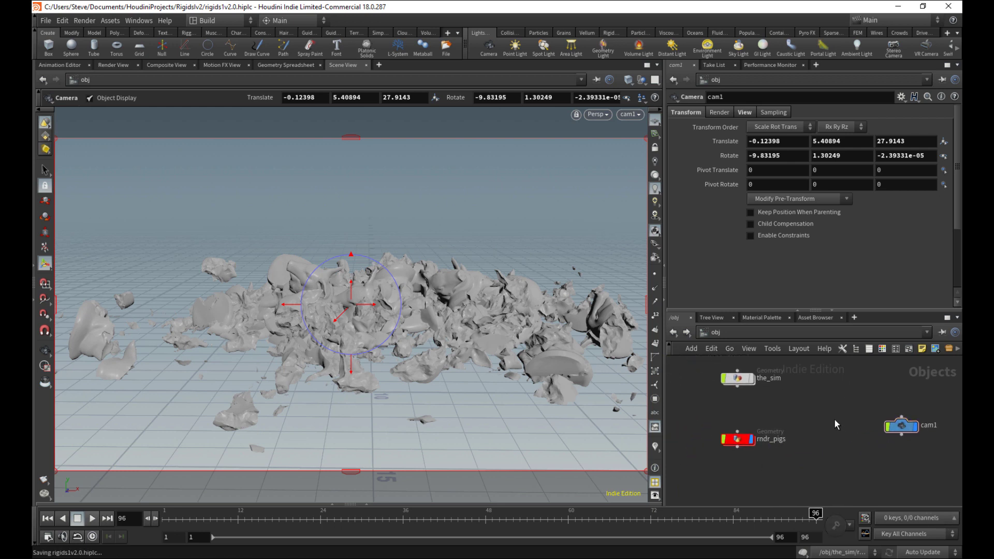
Step: Add a Geometry object beside the_sim and name it groundplane
middle_drag(795, 403, 771, 425)
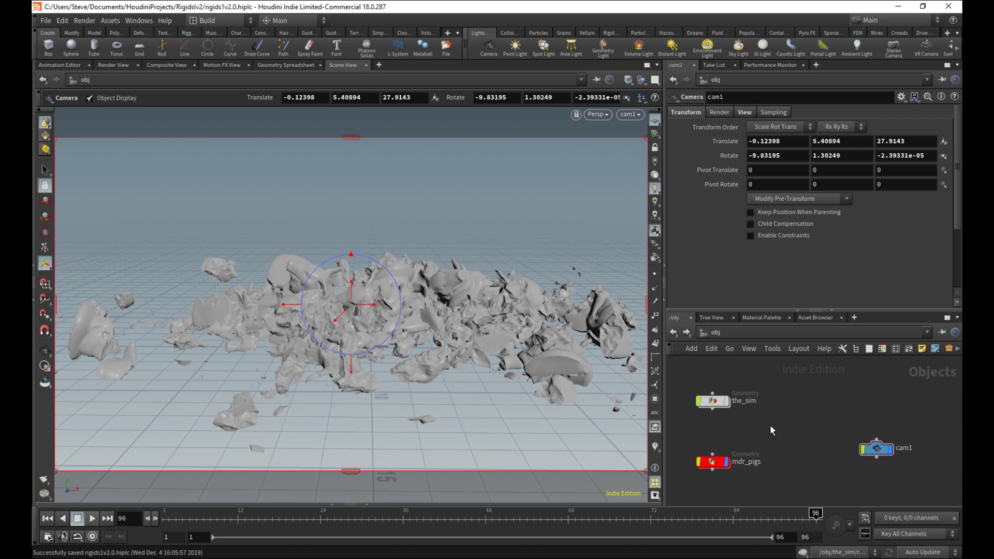
key(Tab)
text(ge)
click(793, 409)
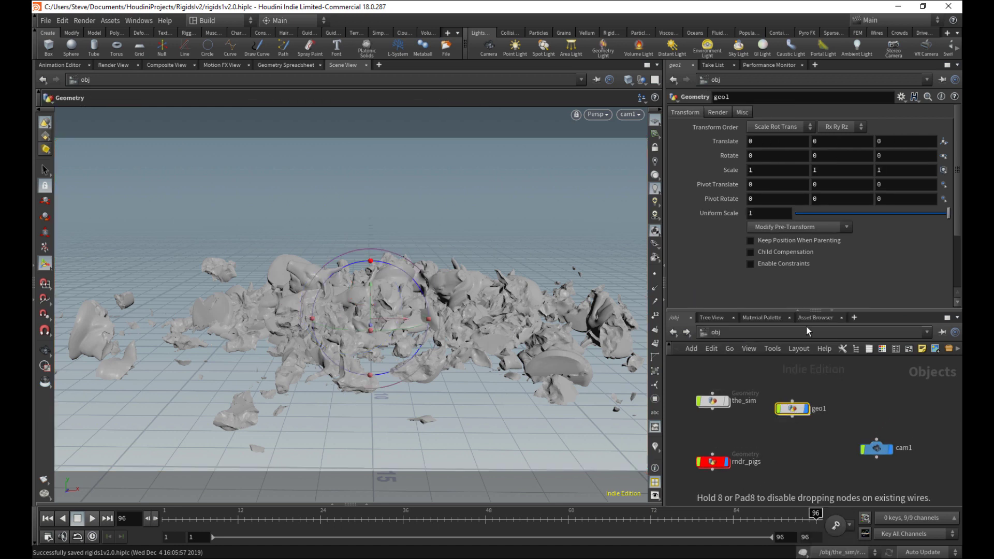
drag(793, 408, 793, 401)
click(827, 402)
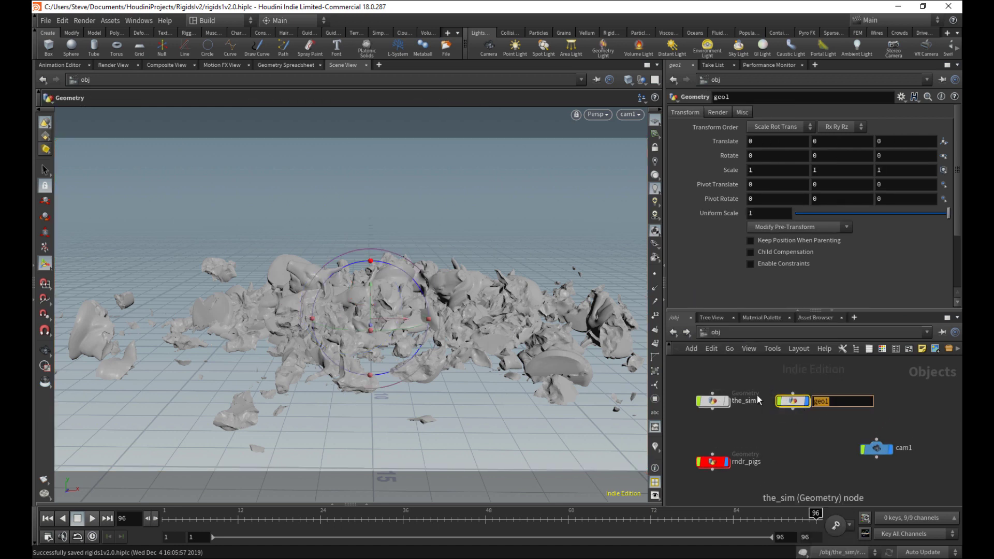
text(groundplane)
key(Return)
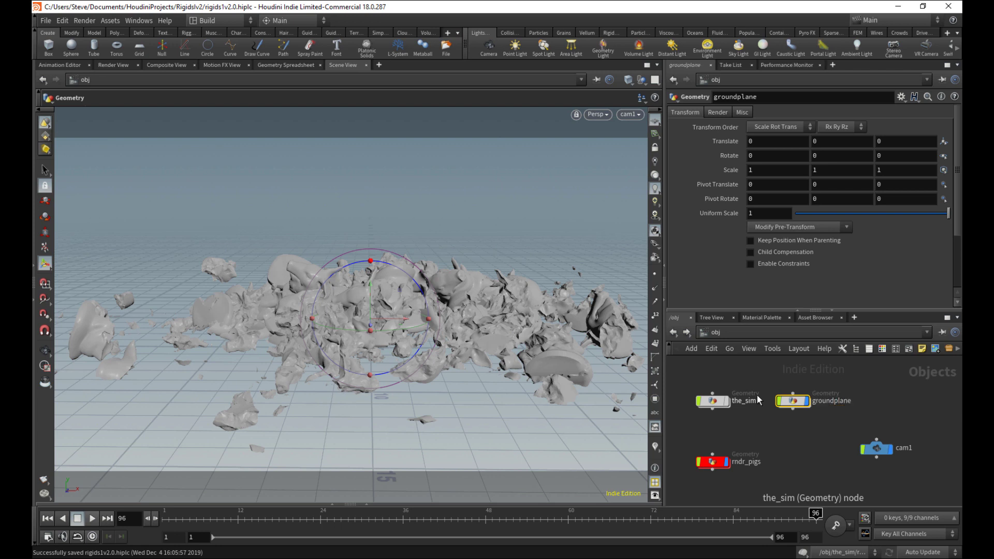
Step: Color the the_sim and groundplane nodes dark green
drag(704, 382, 810, 435)
key(c)
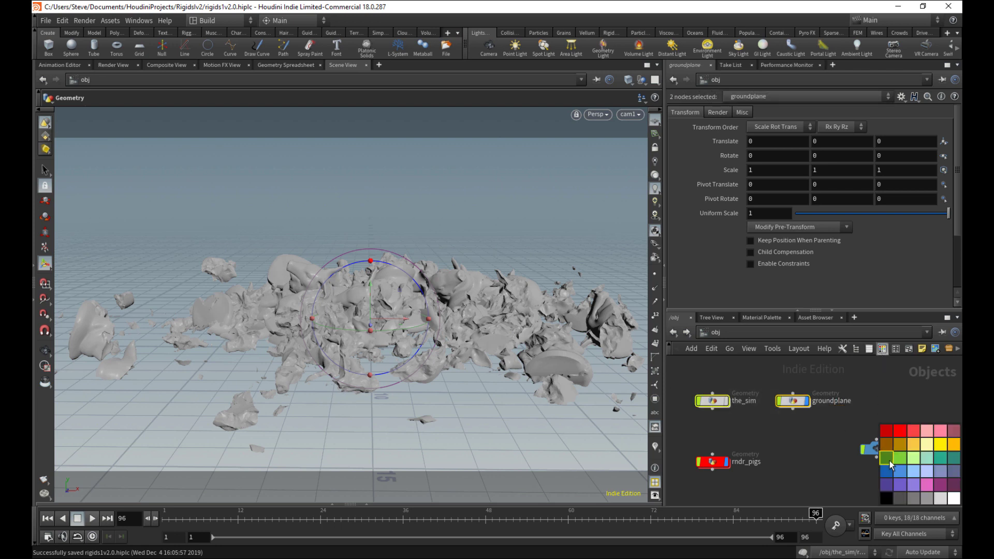
click(889, 461)
click(877, 388)
scroll(877, 387, up, 2)
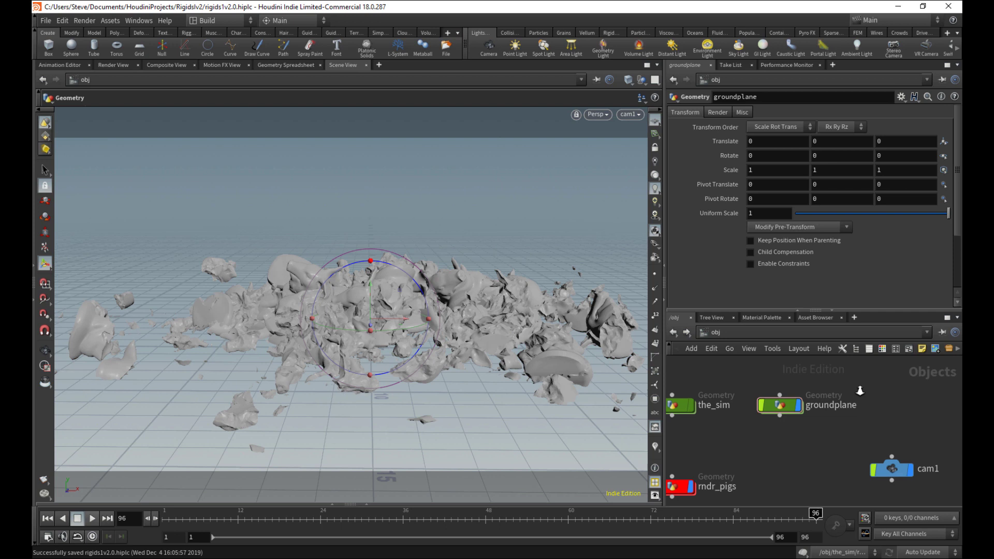
Step: Add a Grid node inside the groundplane object and move it over in the network
double_click(776, 407)
key(Tab)
text(grid)
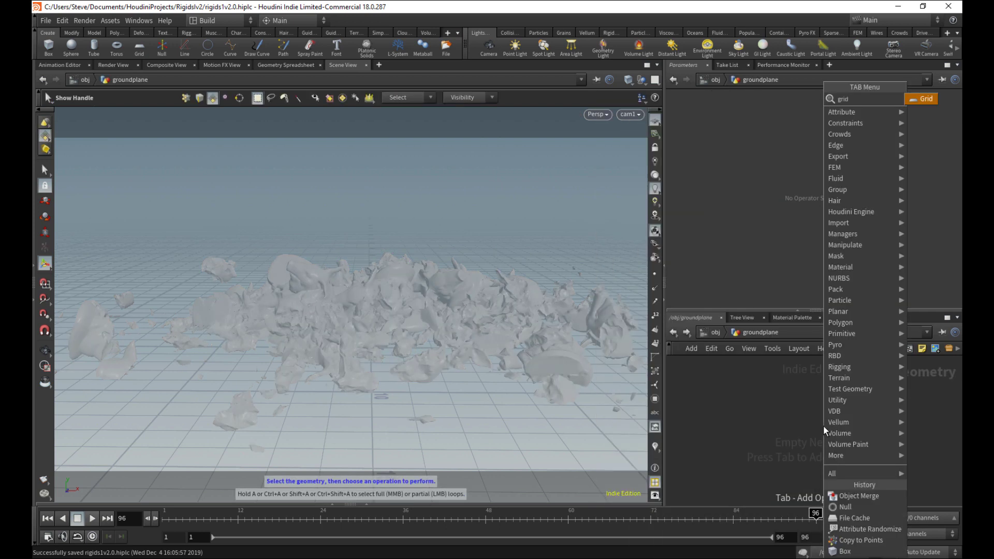
key(Return)
click(826, 431)
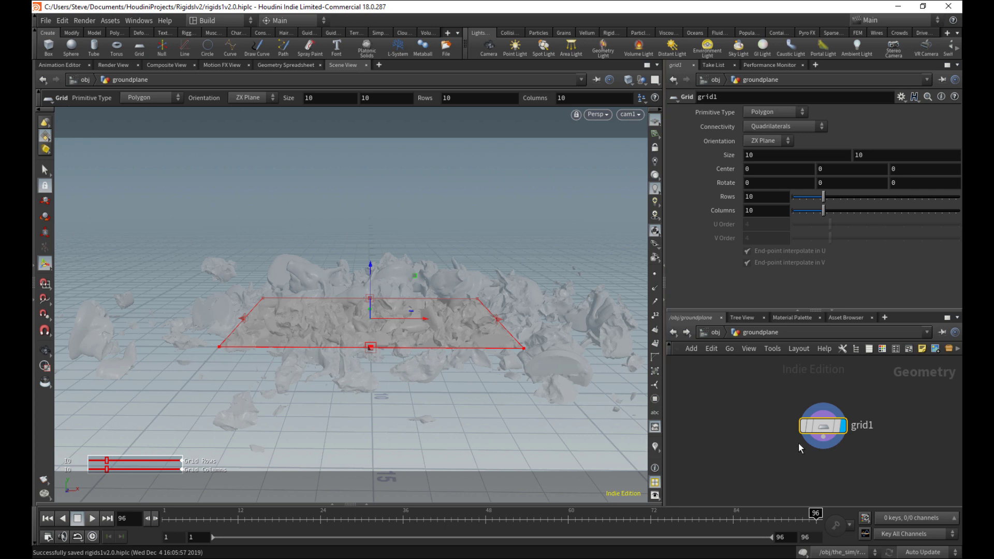
drag(801, 444, 764, 445)
Step: Add a Transform node after the grid and set it as the displayed node
key(Tab)
text(tra)
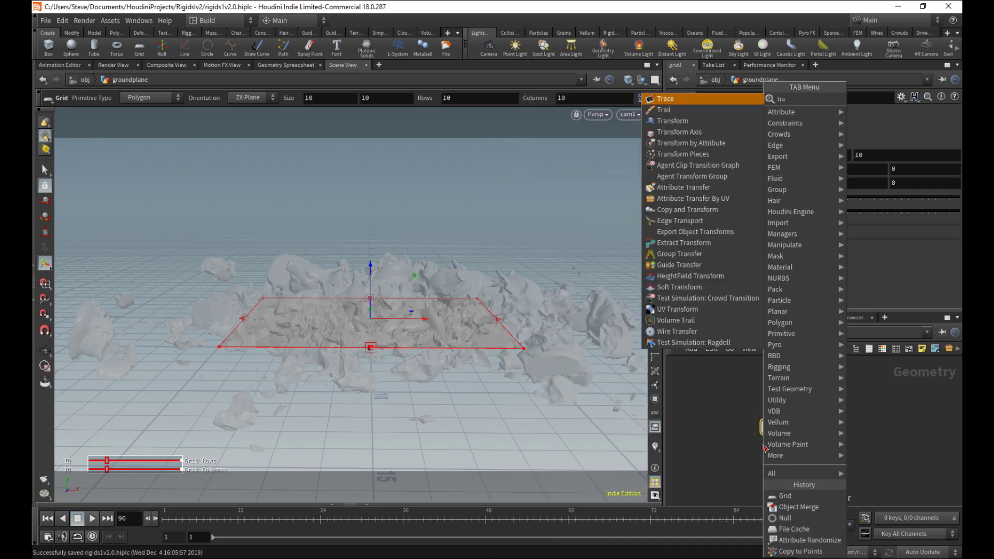
key(Down)
key(Down)
key(Return)
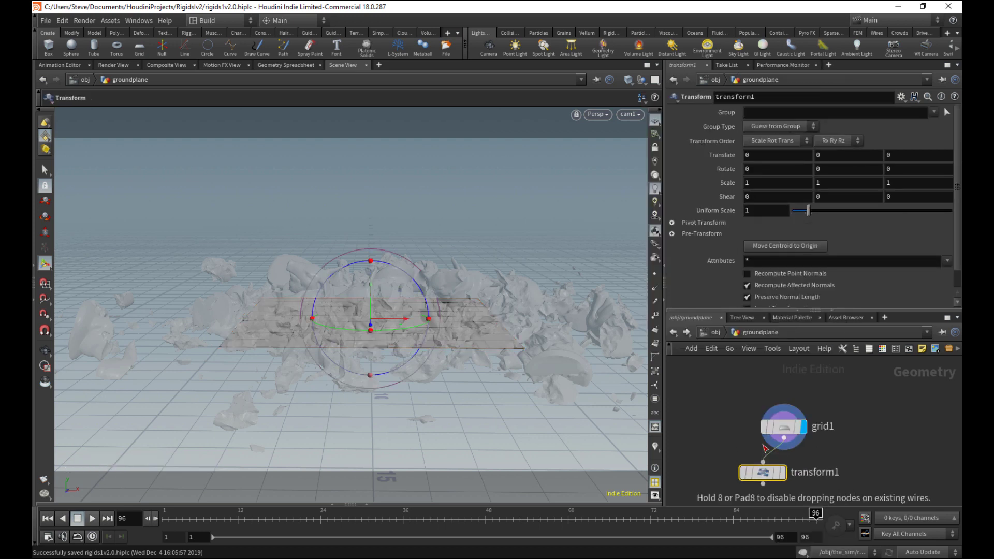
click(782, 472)
Step: Rotate the ground grid to about -4.67 degrees in Y and show the other objects fully shaded instead of ghosted
key(e)
key(r)
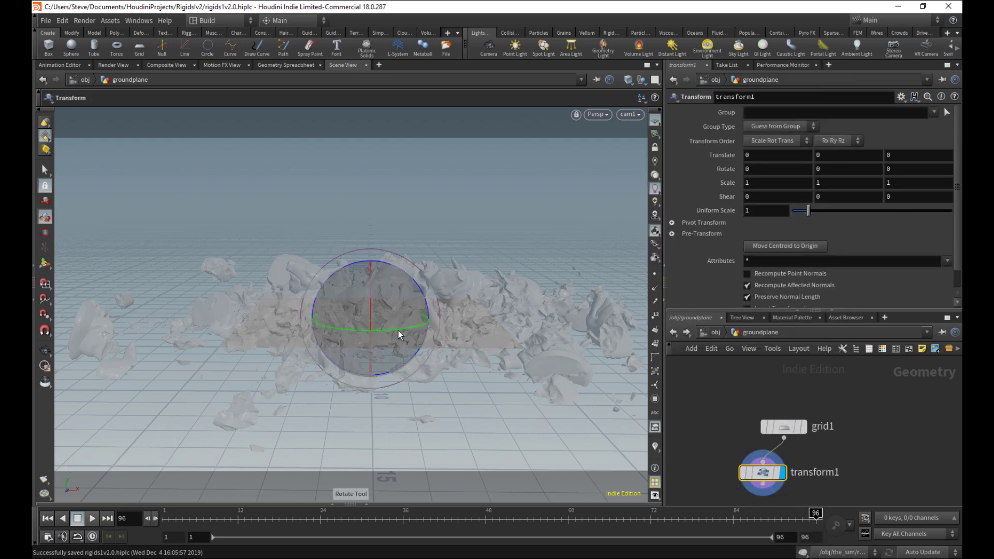
drag(399, 332, 377, 330)
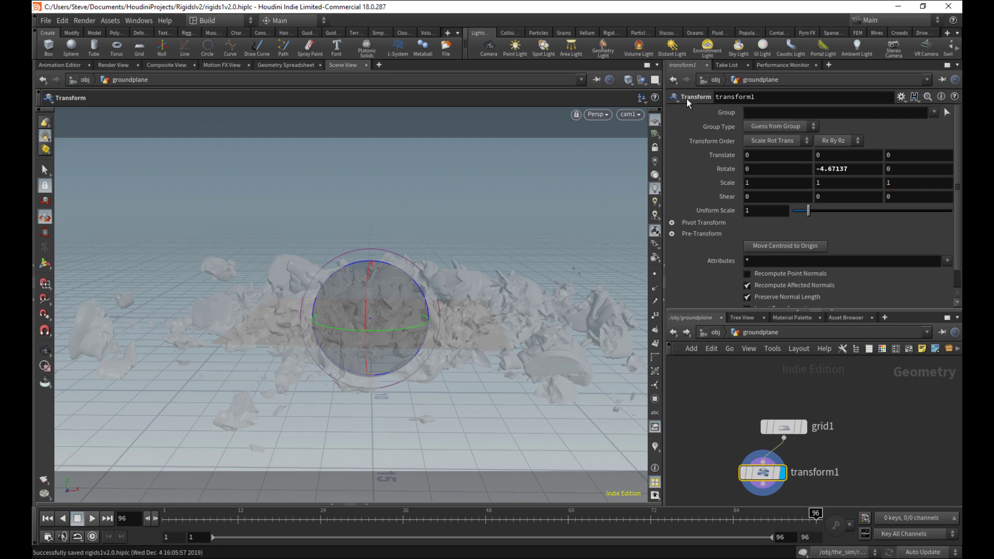
click(642, 79)
click(651, 92)
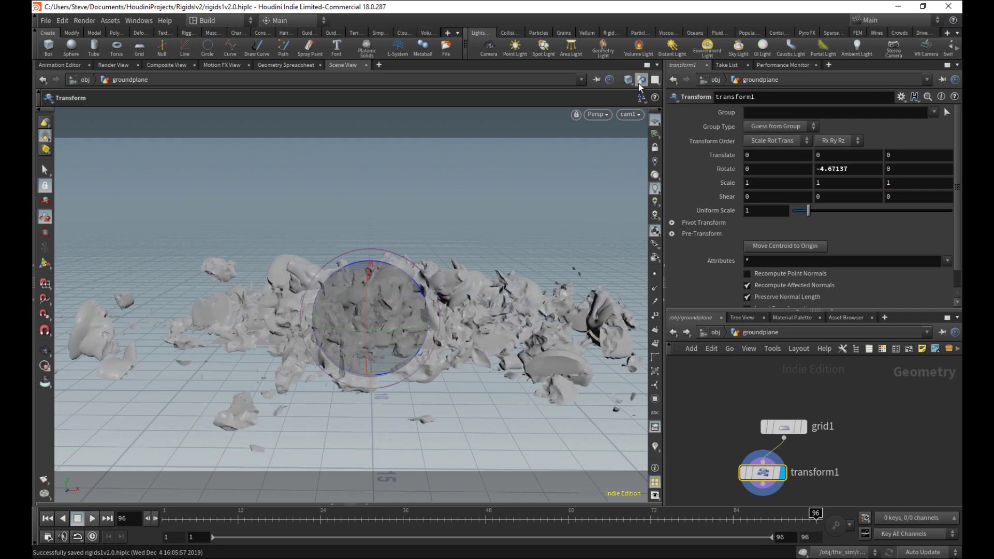
Step: Scale the ground grid uniformly to about 3.97 and rotate it to about 0.78 degrees in Y
key(e)
drag(372, 320, 449, 301)
key(r)
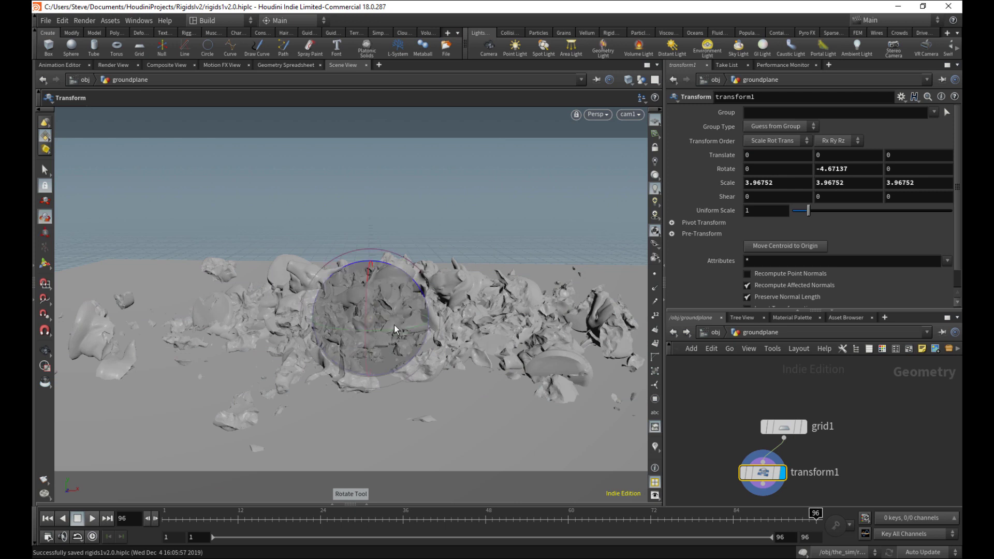
drag(396, 331, 393, 330)
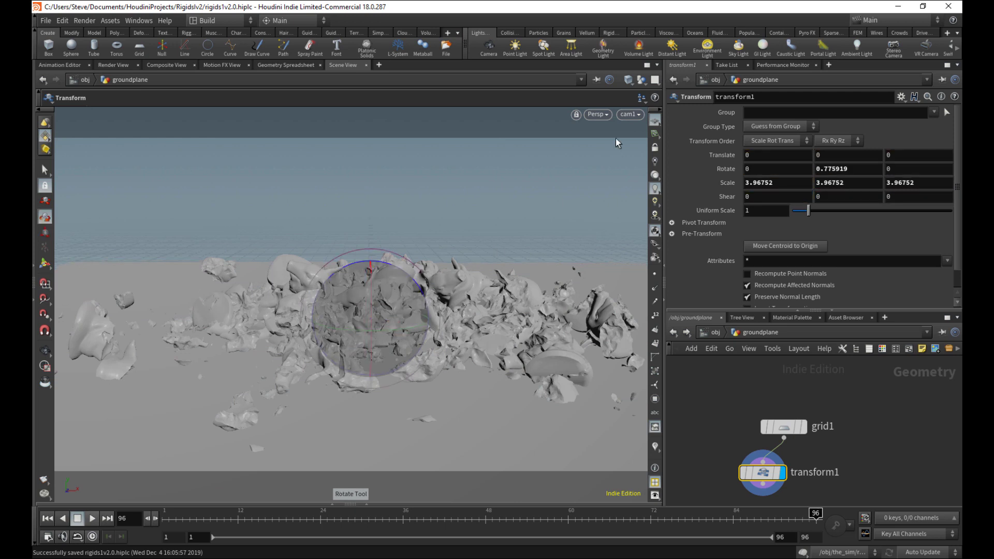
Step: Set the viewport shading to Smooth Wire Shaded, then adjust the grid to about 4.93 X scale and 1.08 degrees Y rotation
click(626, 76)
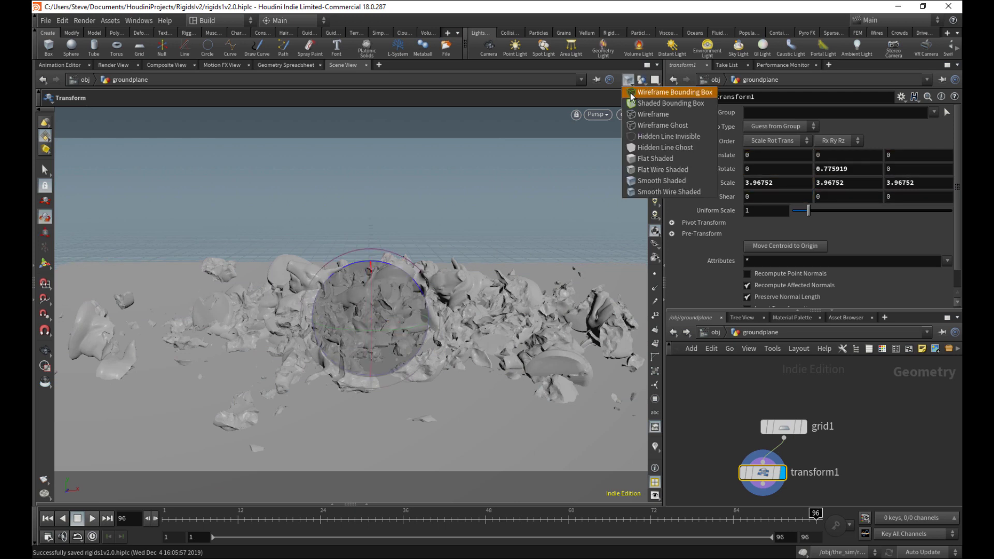
click(634, 193)
drag(390, 332, 439, 318)
key(e)
key(Escape)
right_drag(439, 318, 401, 336)
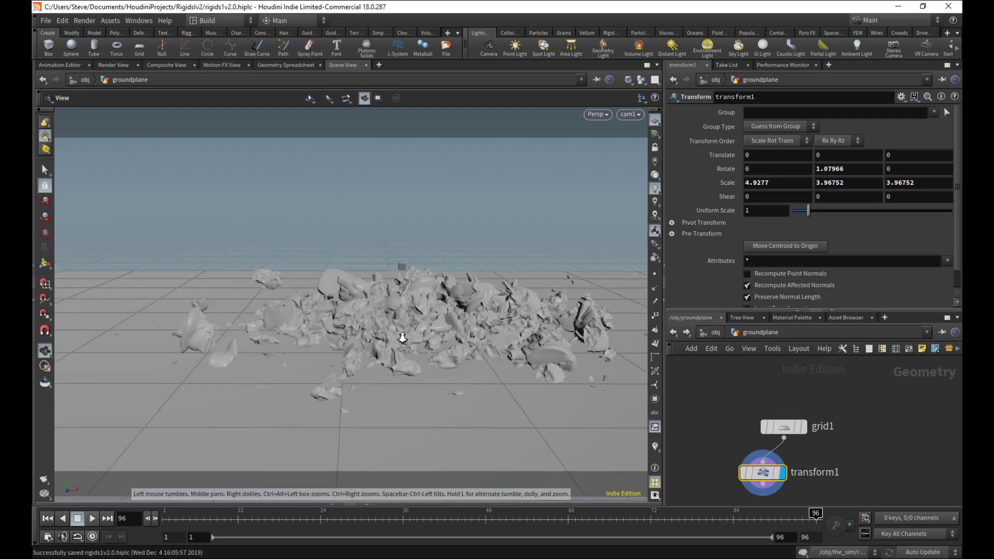
drag(401, 336, 332, 288)
Step: Select the row of points along the grid's back edge and raise them about 8.43 units in Y
key(t)
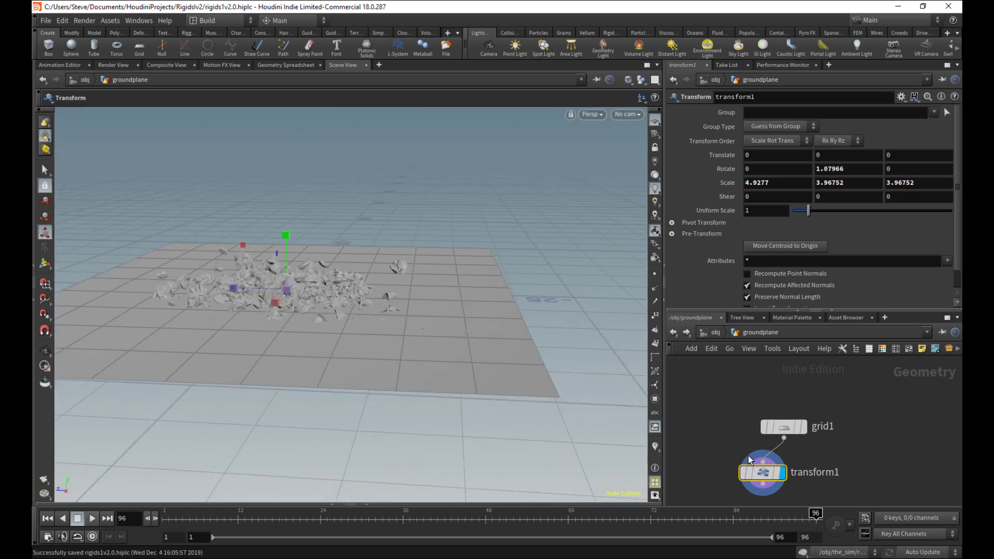
drag(754, 469, 767, 472)
middle_drag(768, 471, 751, 421)
key(s)
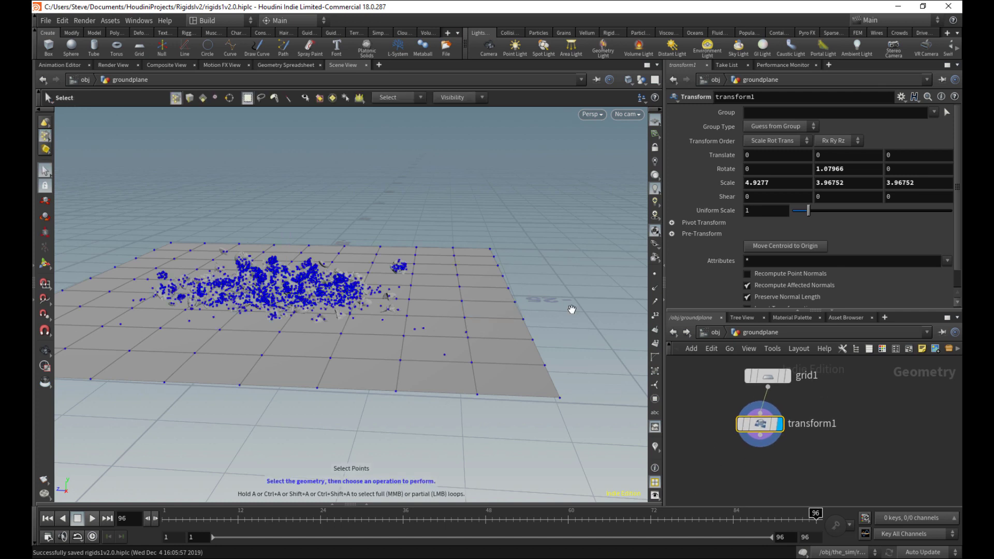
alt+drag(572, 309, 481, 302)
drag(499, 232, 437, 367)
alt+drag(437, 368, 458, 367)
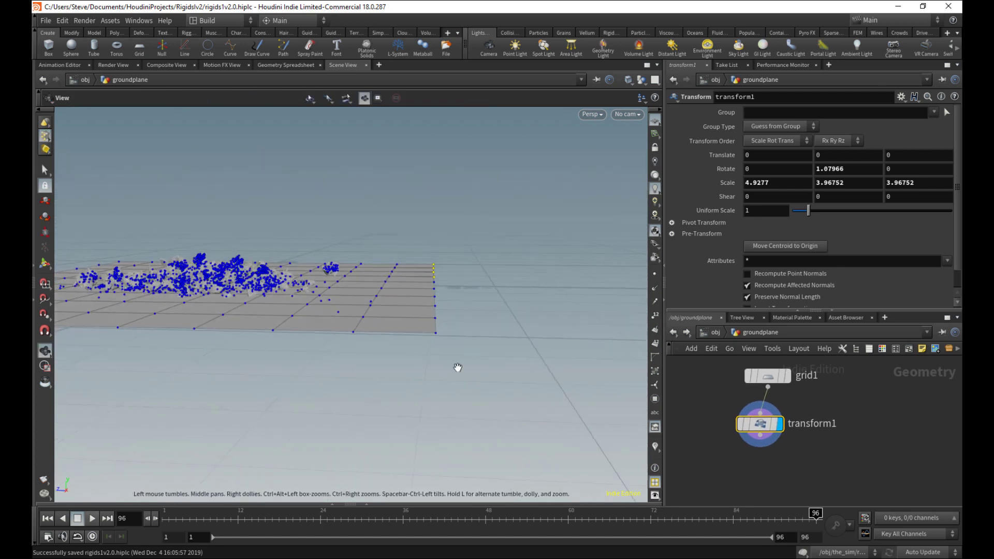
key(t)
key(s)
drag(500, 219, 415, 367)
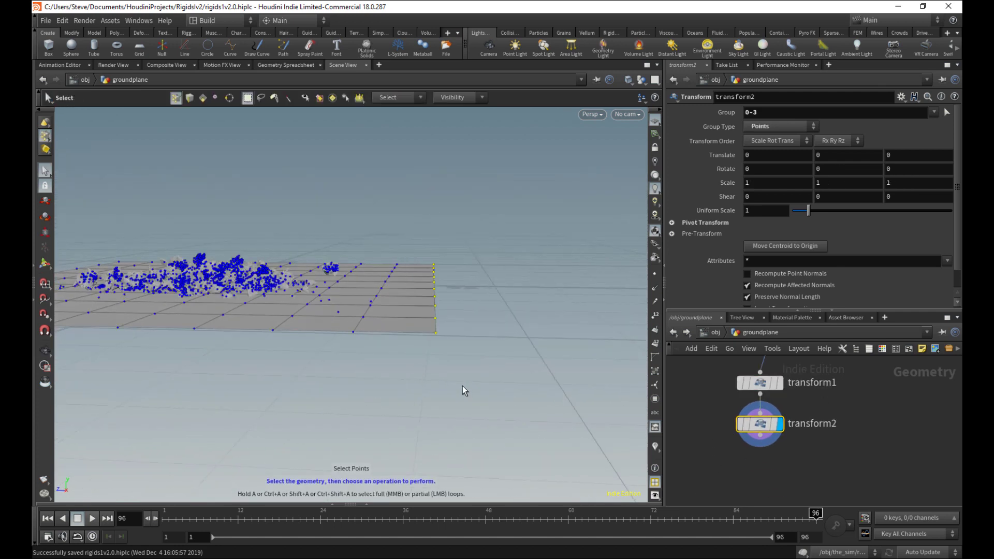
drag(469, 387, 446, 133)
key(t)
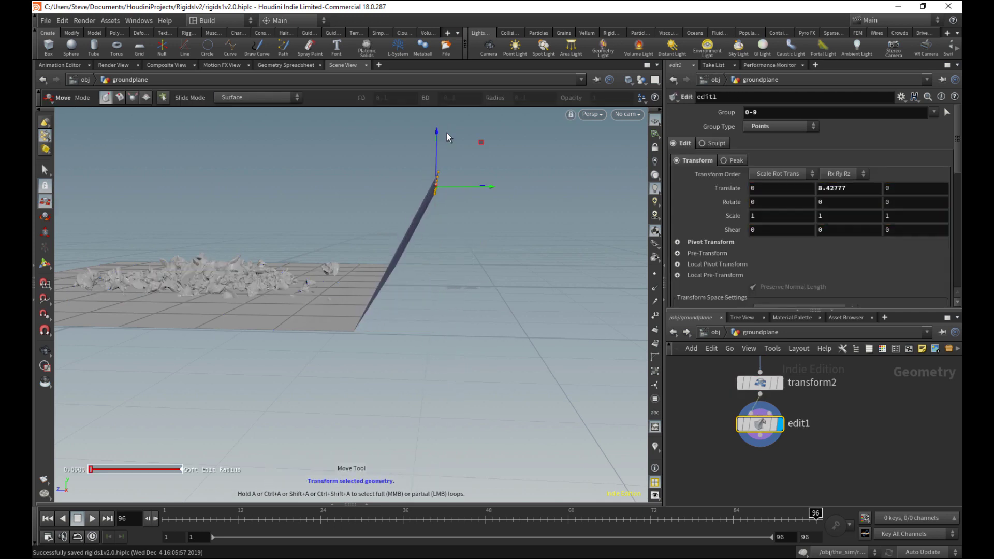
Step: Change the grid's primitive type to NURBS so the backdrop curves smoothly, and inspect the bend from the side
middle_drag(723, 364, 713, 459)
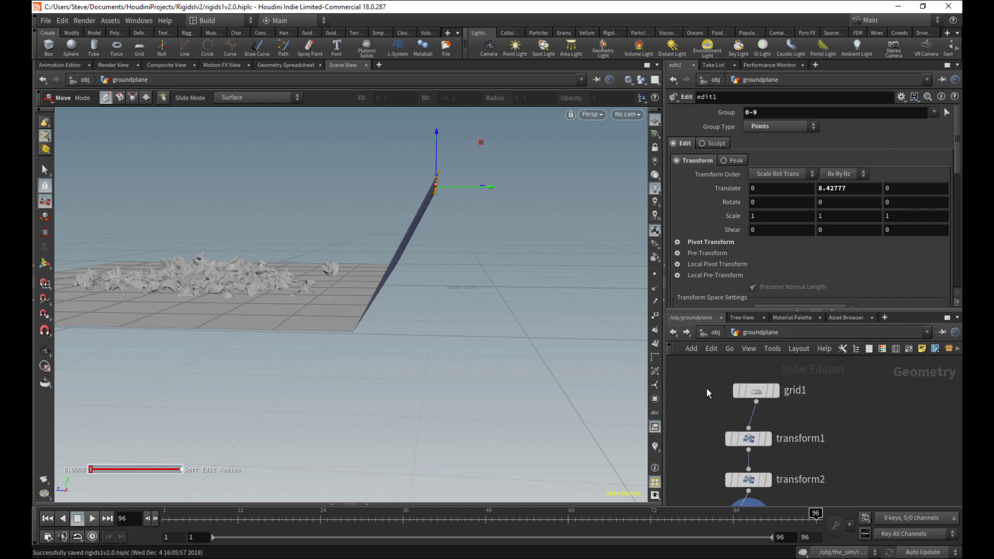
click(751, 390)
click(763, 113)
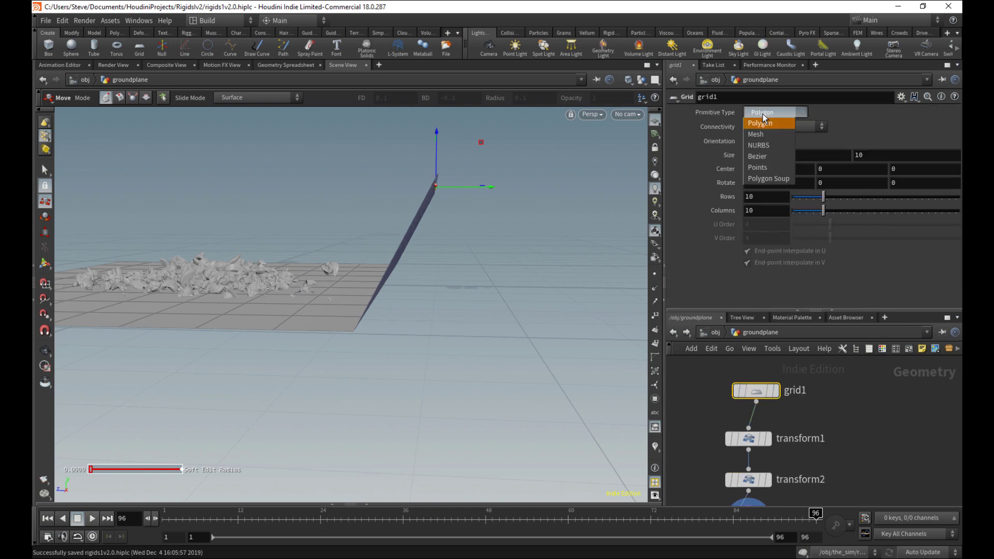
click(765, 147)
key(Escape)
drag(582, 244, 352, 293)
key(t)
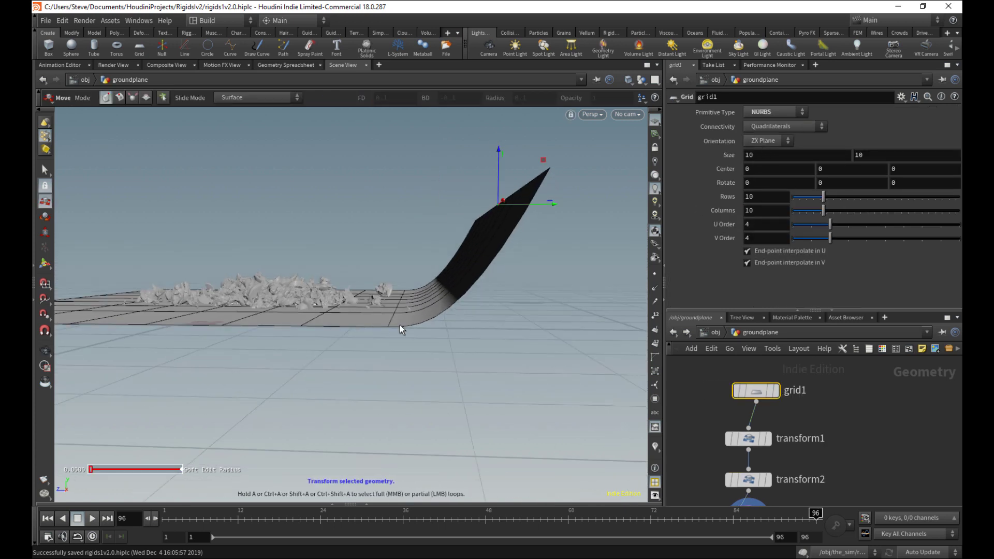
drag(510, 231, 620, 126)
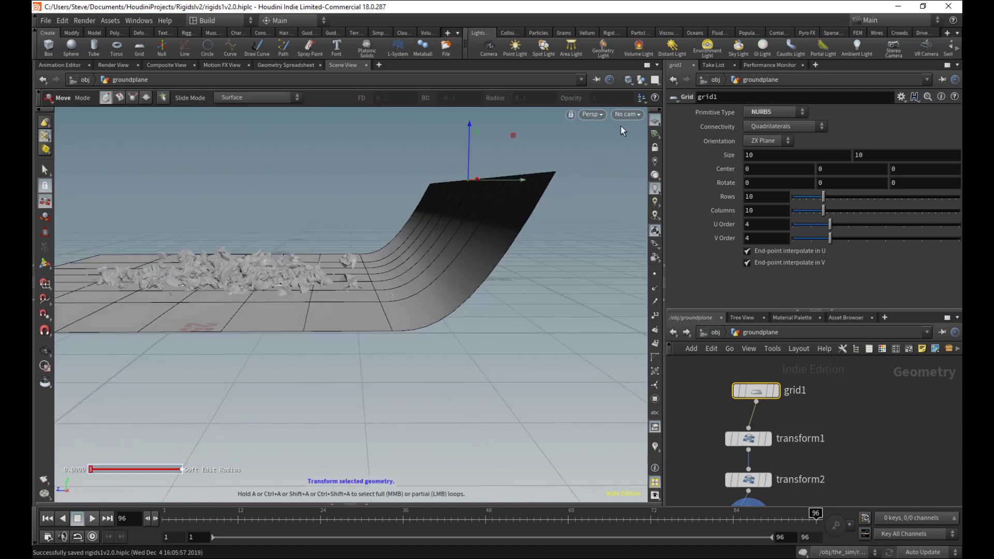
Step: Look through cam1 and raise the backdrop's upper edge slightly above the camera frame
click(631, 115)
click(633, 165)
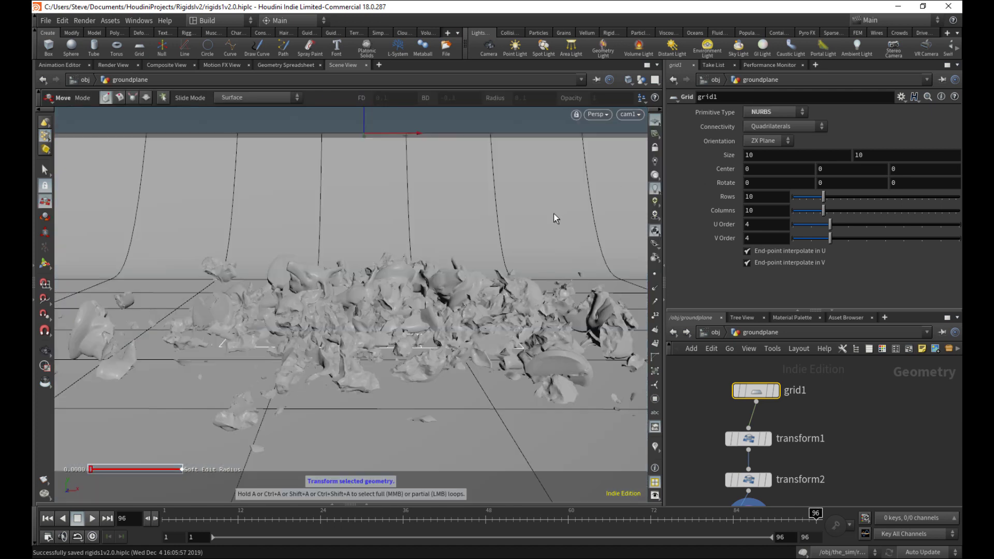
drag(366, 124, 364, 114)
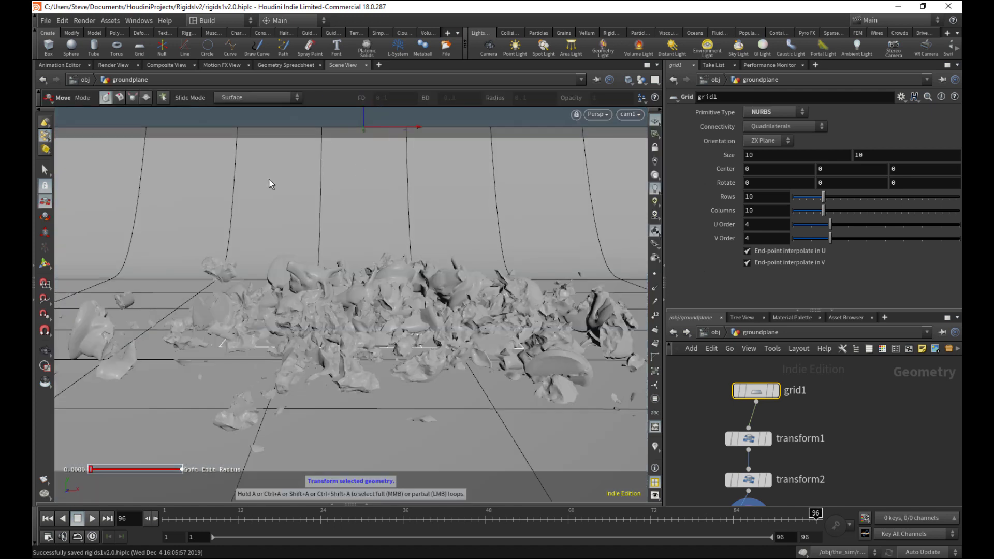
Step: Return to the object level and save the scene
click(712, 333)
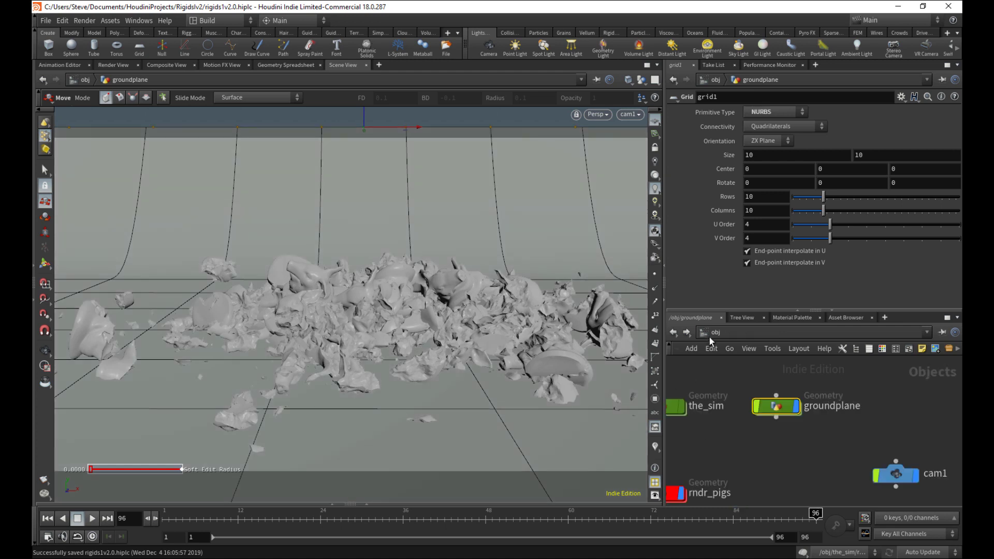
key(ctrl+s)
middle_drag(752, 458, 778, 434)
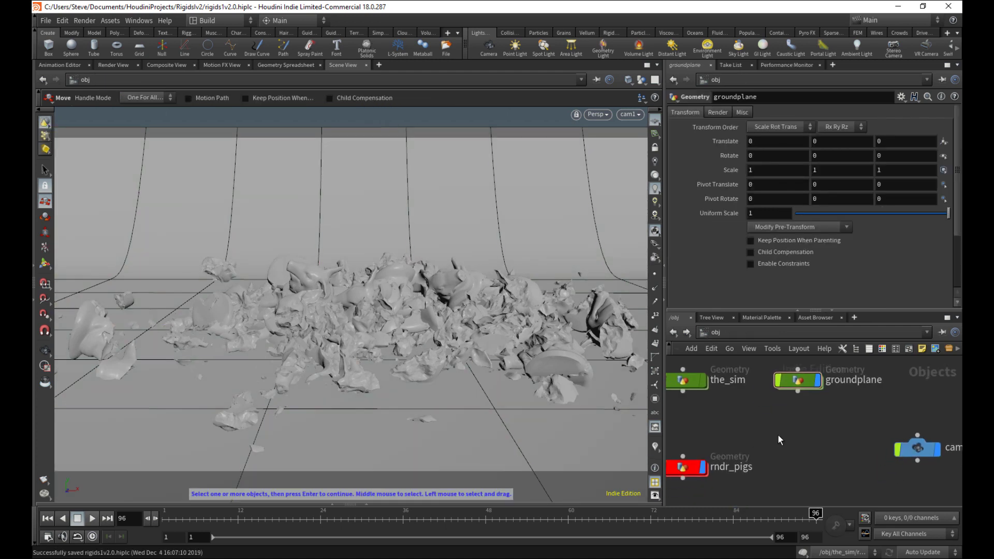
Step: Duplicate rndr_pigs, name the copy rndr_ground and place it below the original in the network
right_drag(778, 434, 772, 477)
middle_drag(762, 503, 788, 466)
key(Tab)
text(geo)
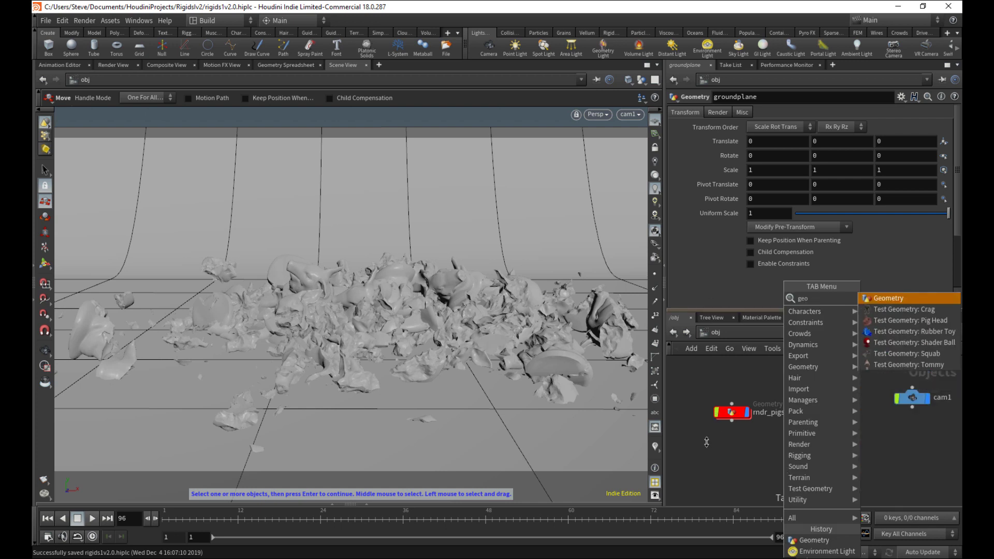
drag(701, 453, 759, 423)
key(ctrl+c)
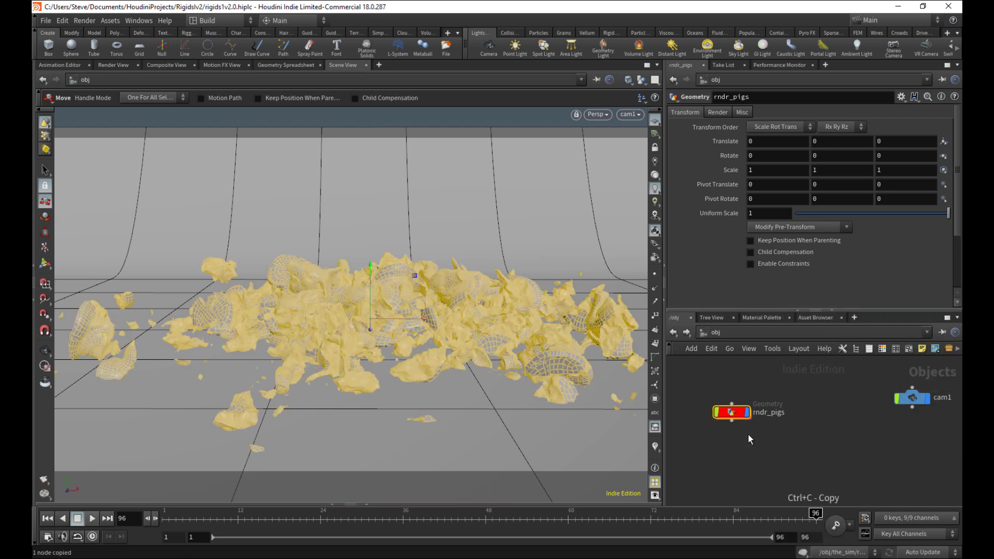
key(ctrl+v)
double_click(783, 438)
text(ground)
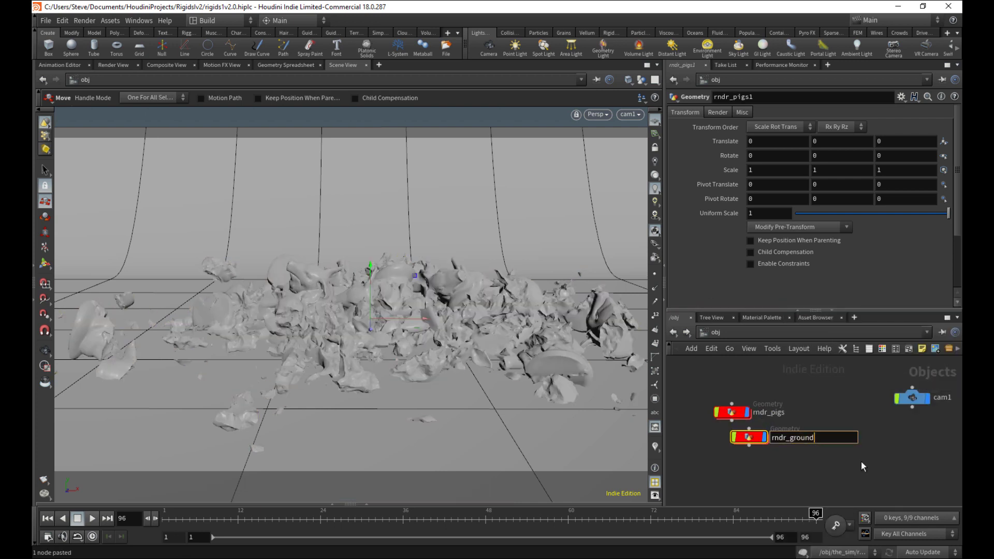
key(Return)
drag(757, 444, 736, 461)
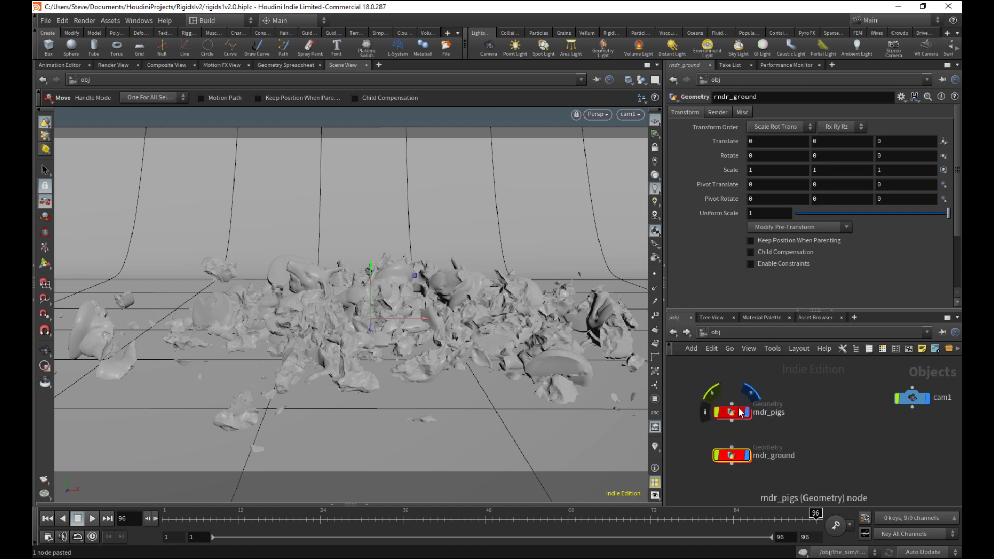
drag(734, 416, 756, 420)
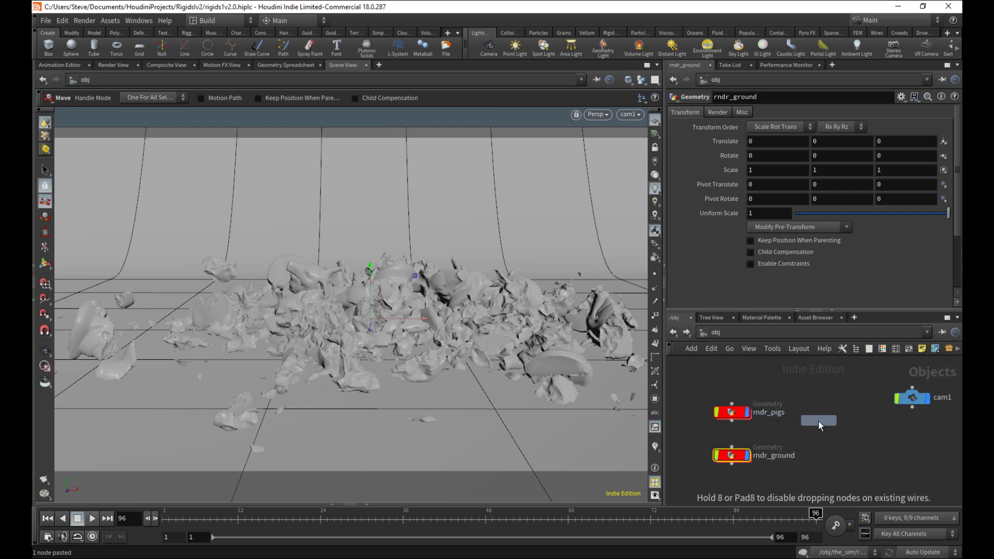
click(819, 421)
key(Delete)
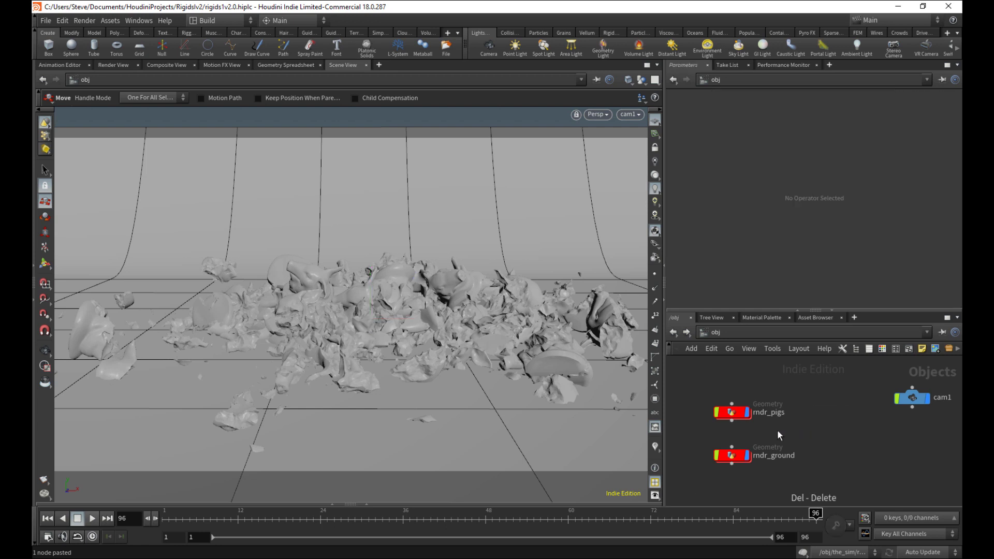
key(ctrl+v)
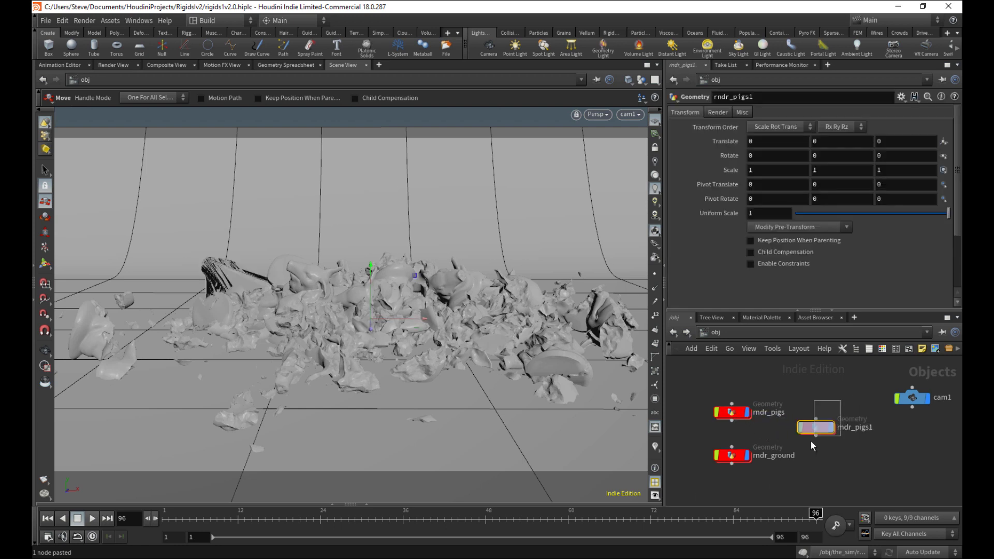
click(810, 441)
key(Delete)
click(732, 456)
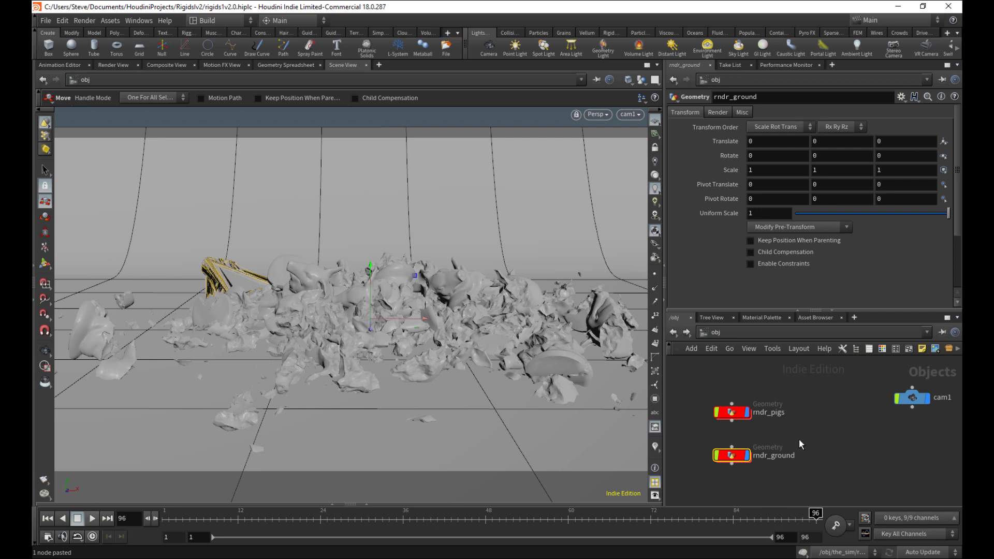
click(799, 440)
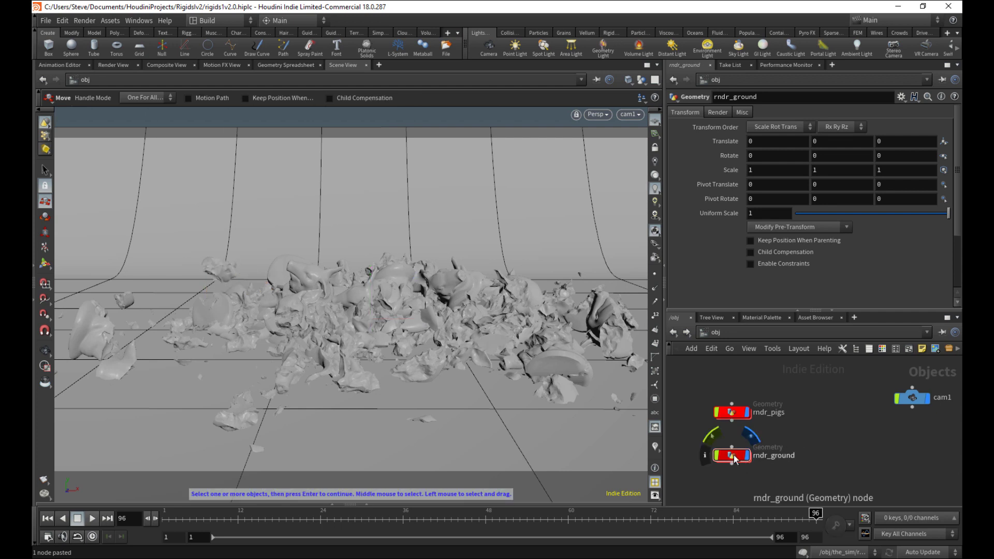
double_click(736, 456)
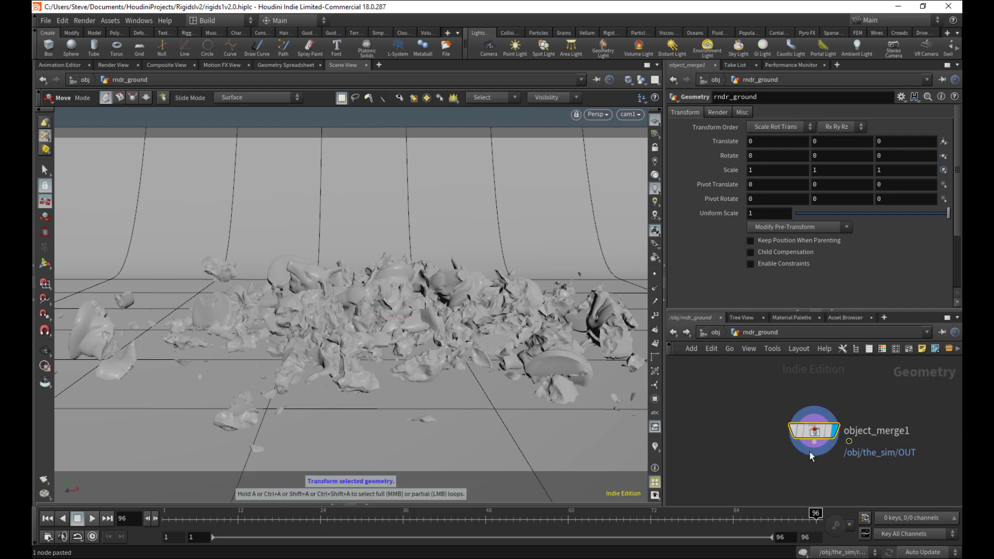
click(811, 455)
click(944, 141)
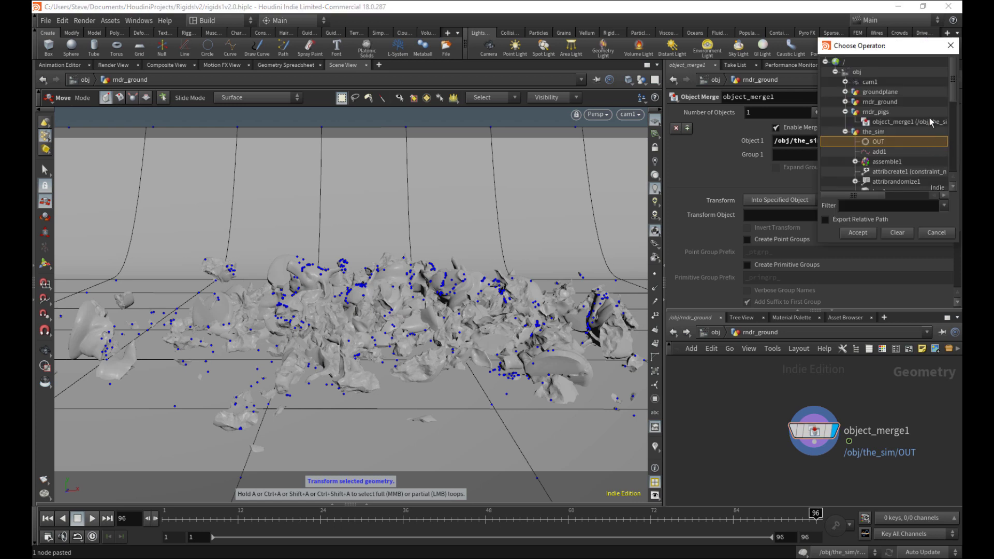
click(846, 92)
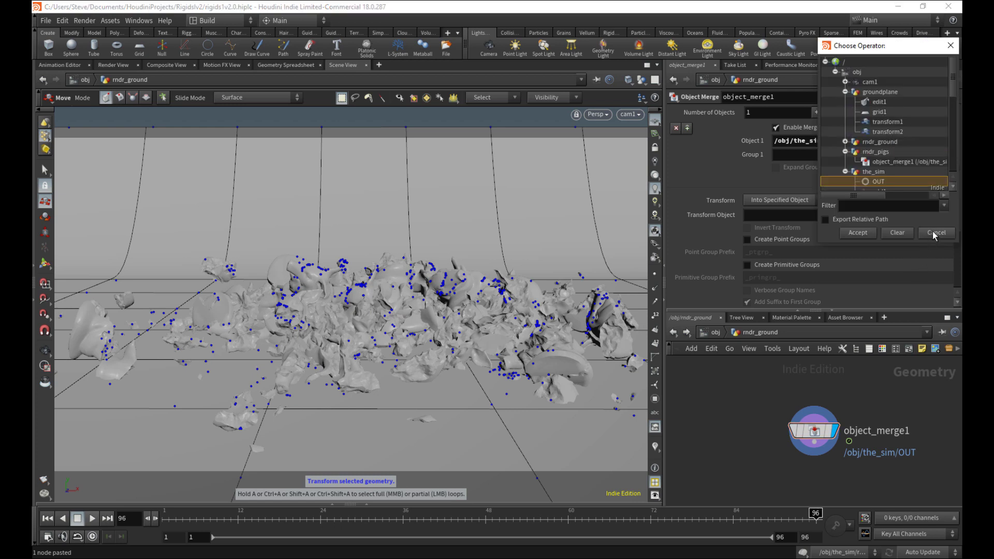
click(936, 233)
click(714, 332)
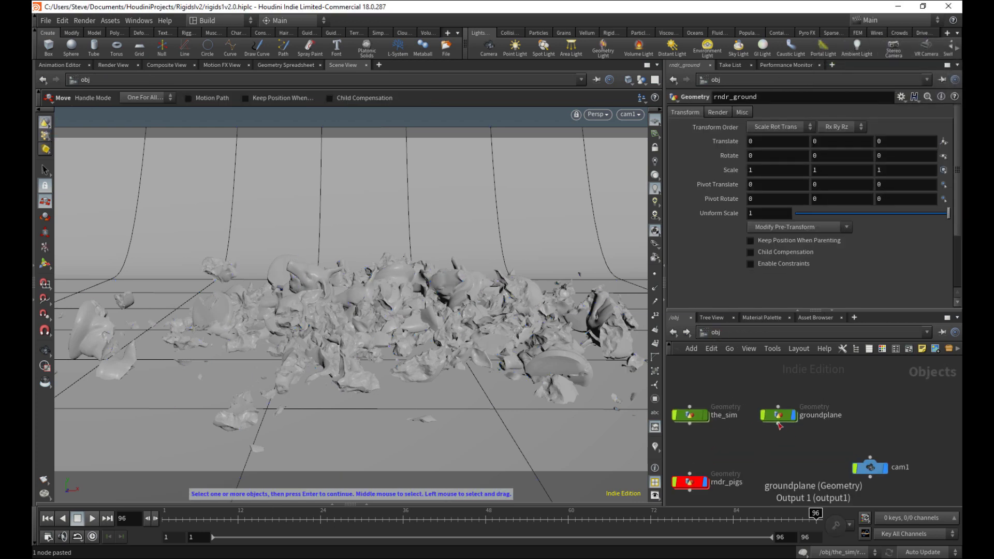
Step: Inside the groundplane object, add a Null after edit1 and name it OUT
double_click(778, 417)
key(Tab)
text(nu)
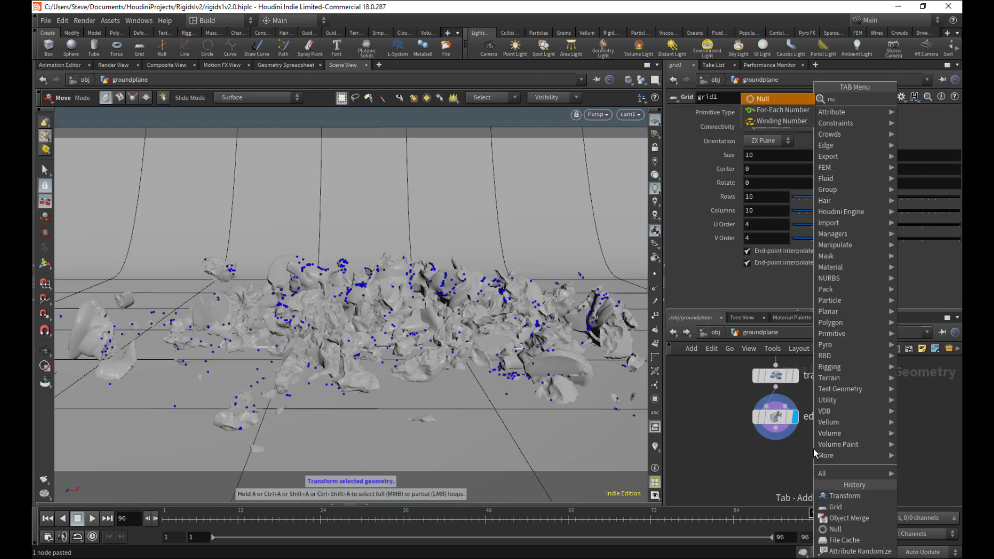
key(Return)
click(776, 467)
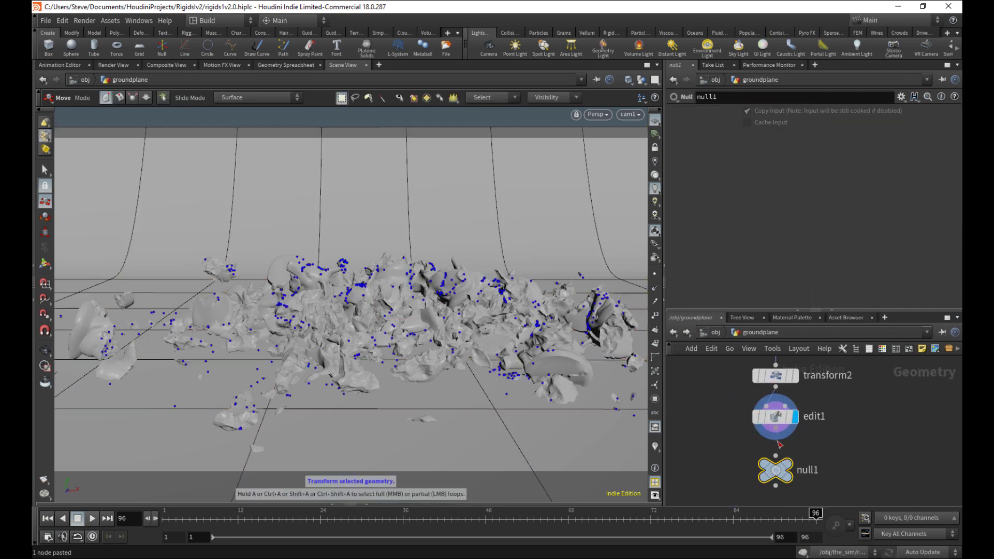
key(F2)
text(OUT)
key(Return)
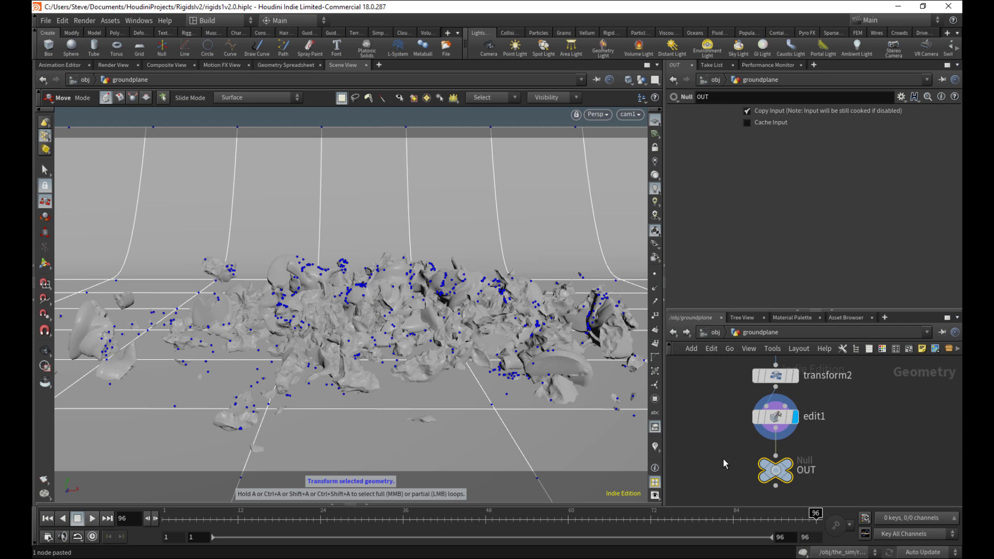
click(772, 417)
click(777, 470)
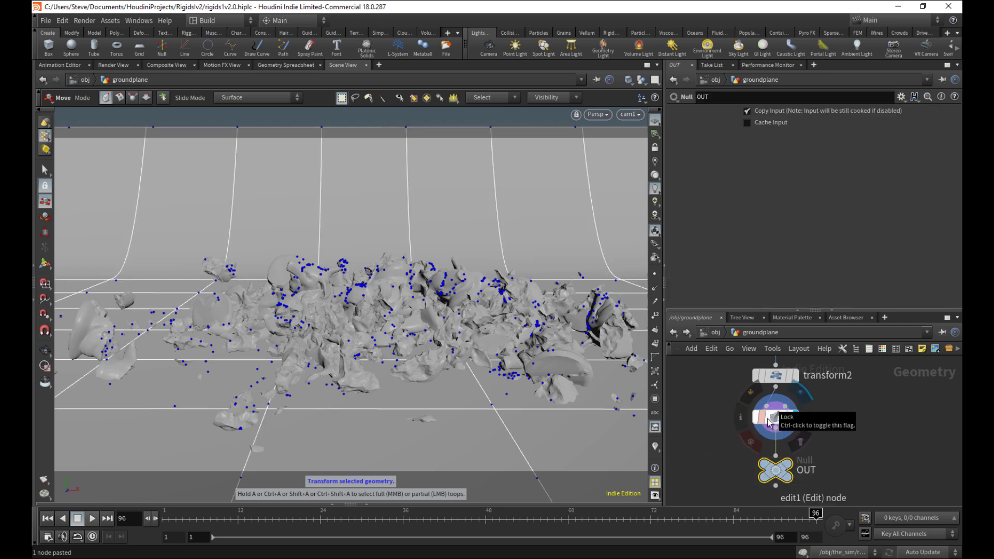
key(ctrl+c)
key(ctrl+v)
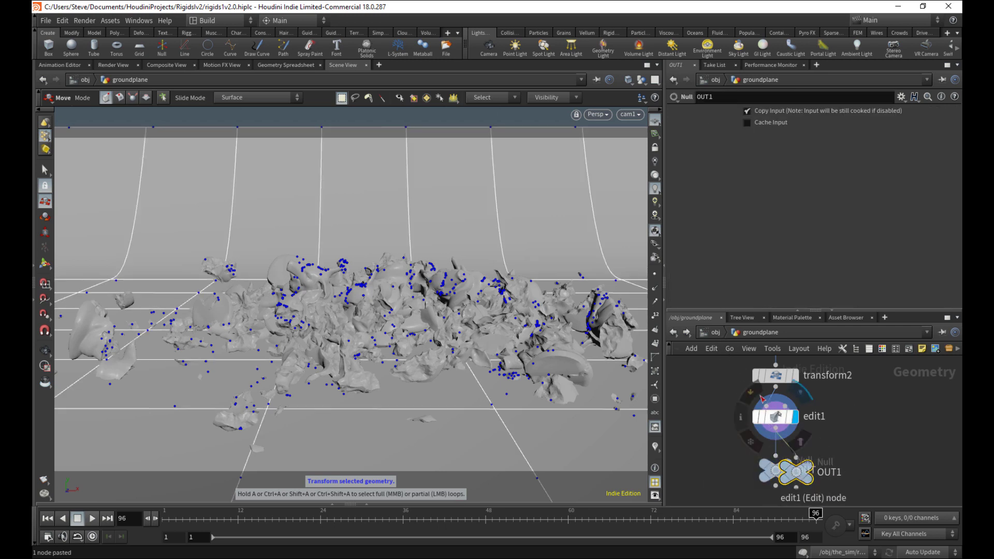
key(ctrl+z)
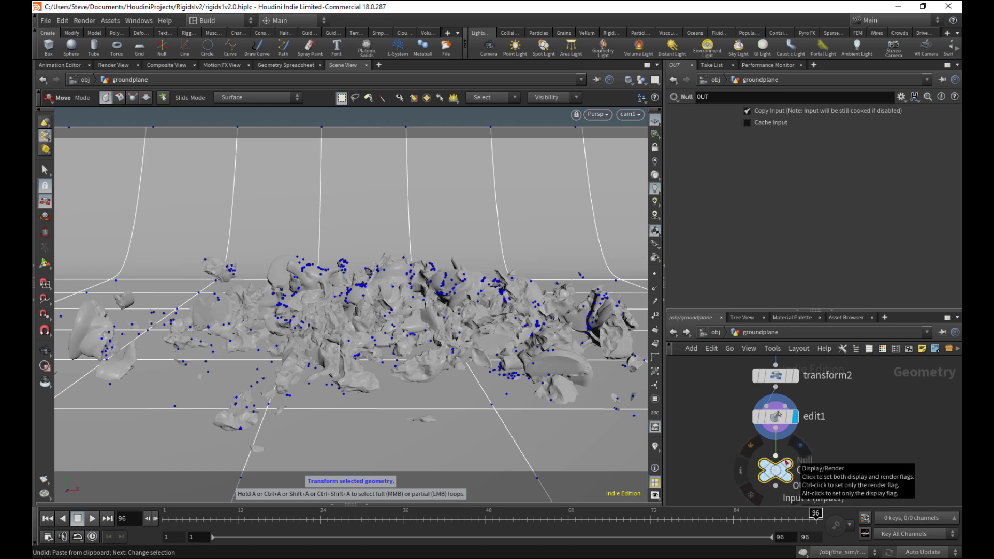
Step: Copy groundplane's OUT node and paste its path, /obj/groundplane/OUT, as Object 1 of the object merge inside rndr_ground
key(ctrl+c)
key(u)
middle_drag(778, 444, 807, 406)
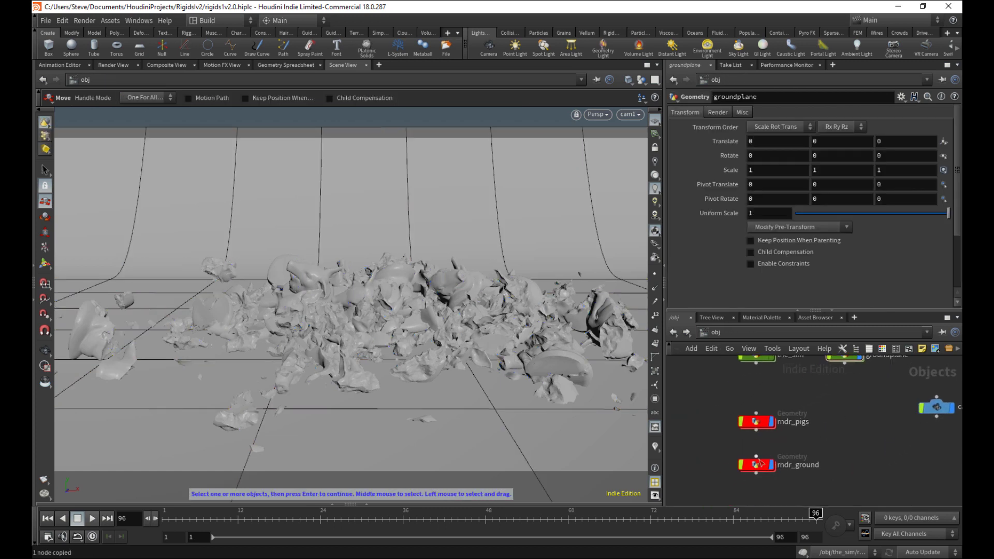
double_click(756, 465)
drag(752, 386, 819, 467)
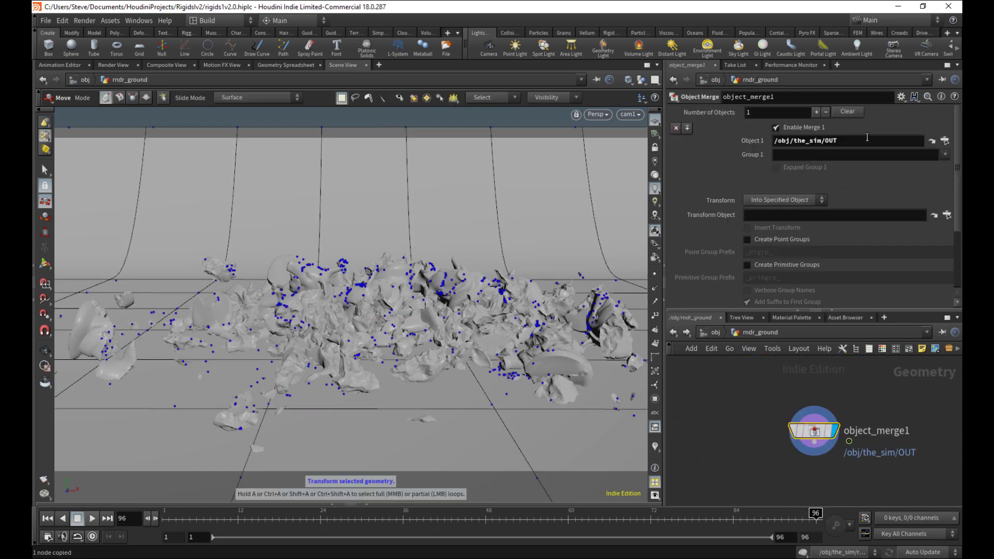
drag(865, 139, 730, 130)
key(ctrl+v)
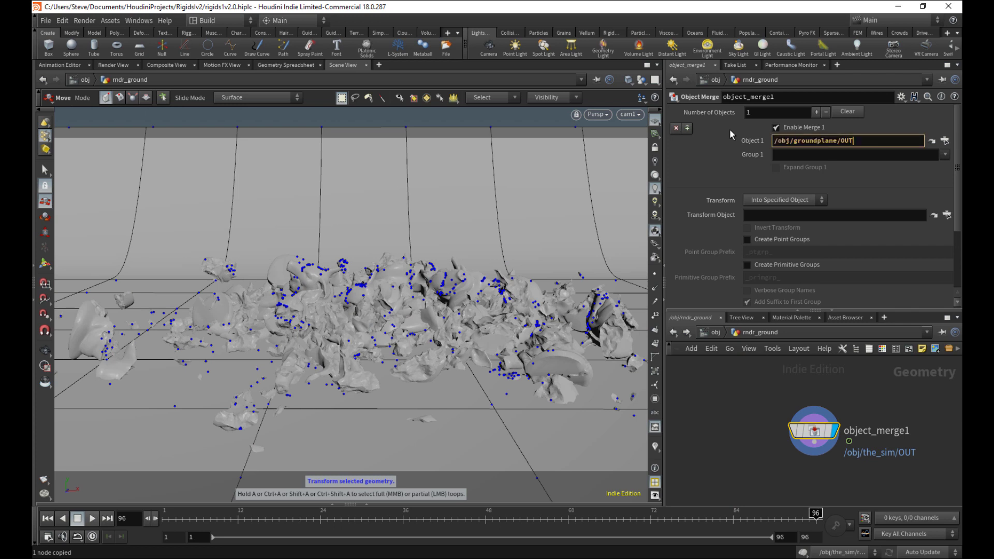
key(Return)
Step: At the object level, hide the original groundplane object and save the scene
click(716, 333)
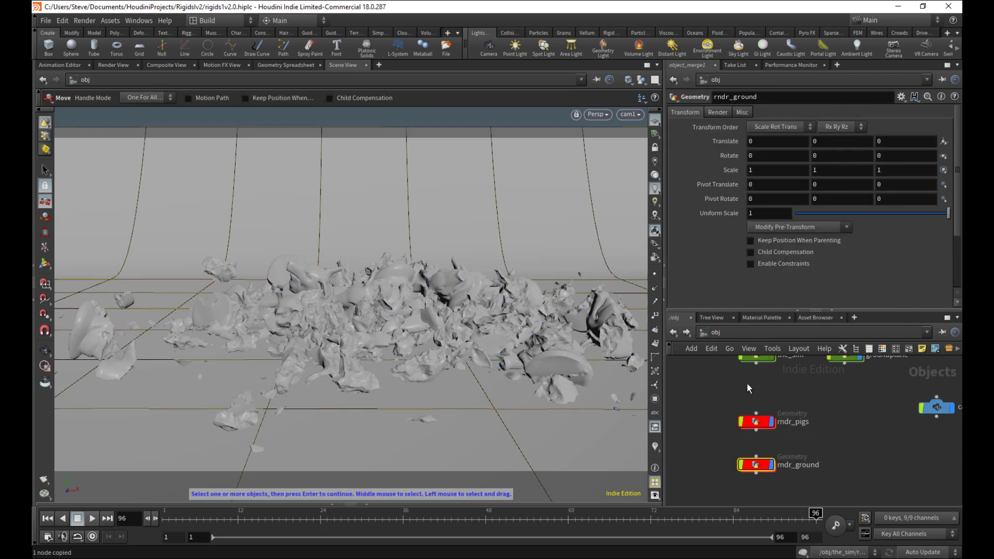
middle_drag(823, 466, 831, 451)
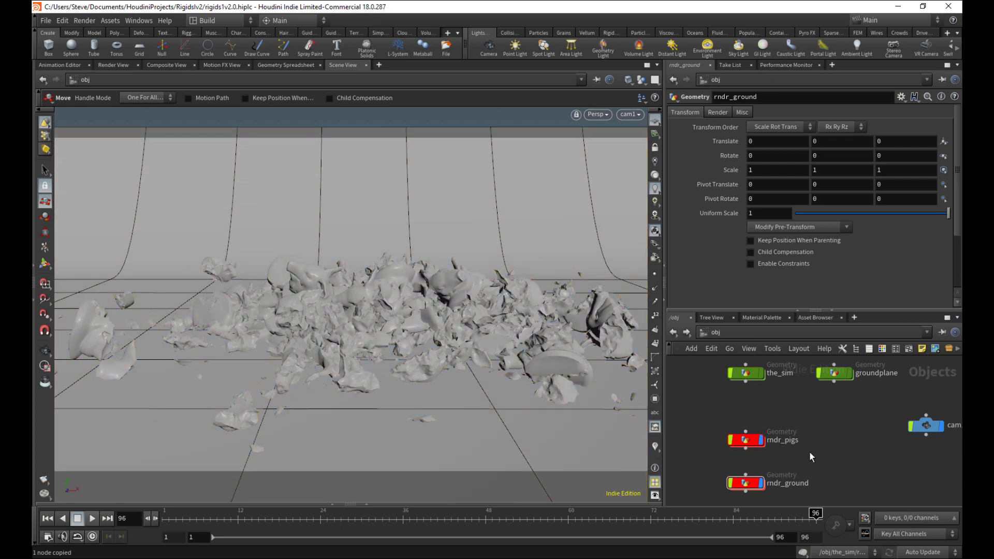
middle_drag(836, 426, 806, 404)
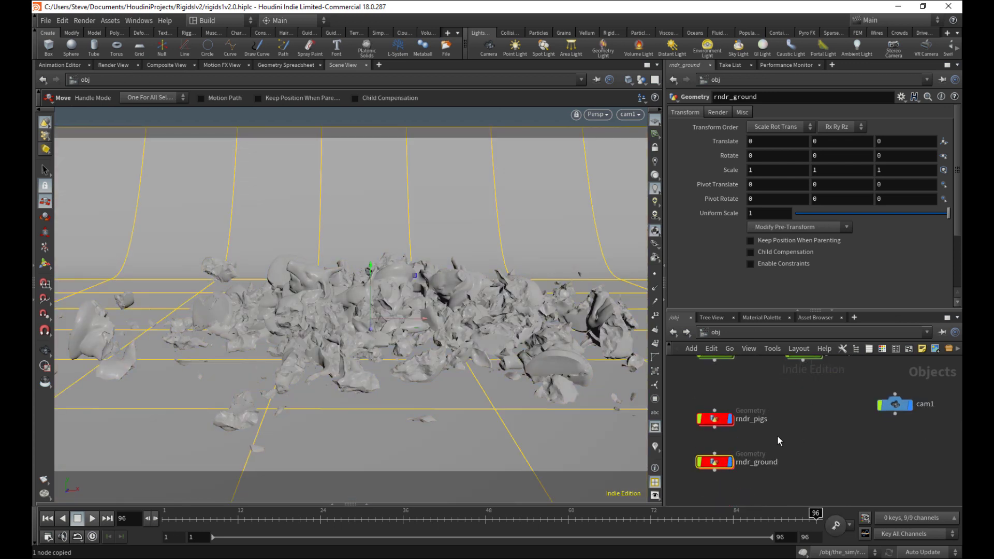
key(ctrl+s)
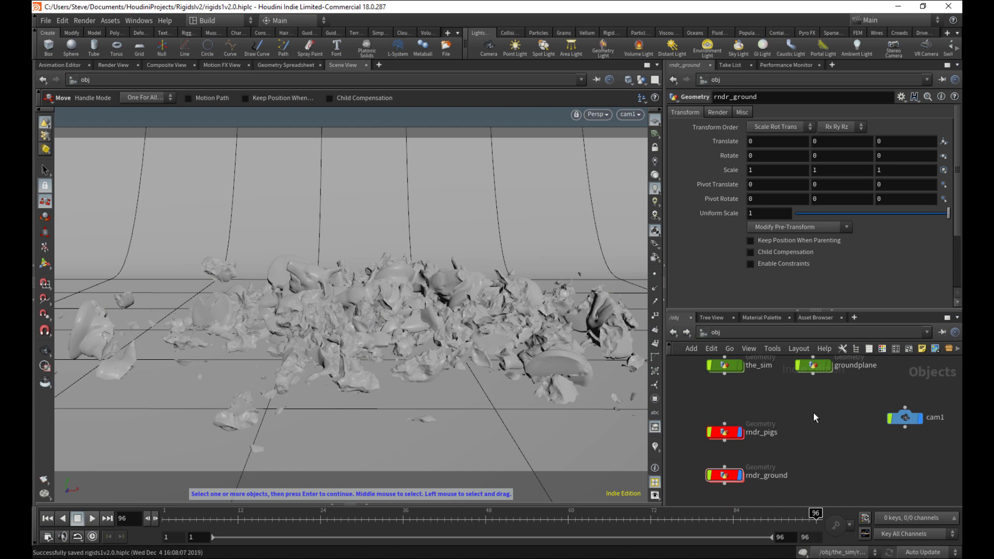
Step: Add a second Principled Shader to the scene's /mat materials and rename it principledshader_ground
click(761, 318)
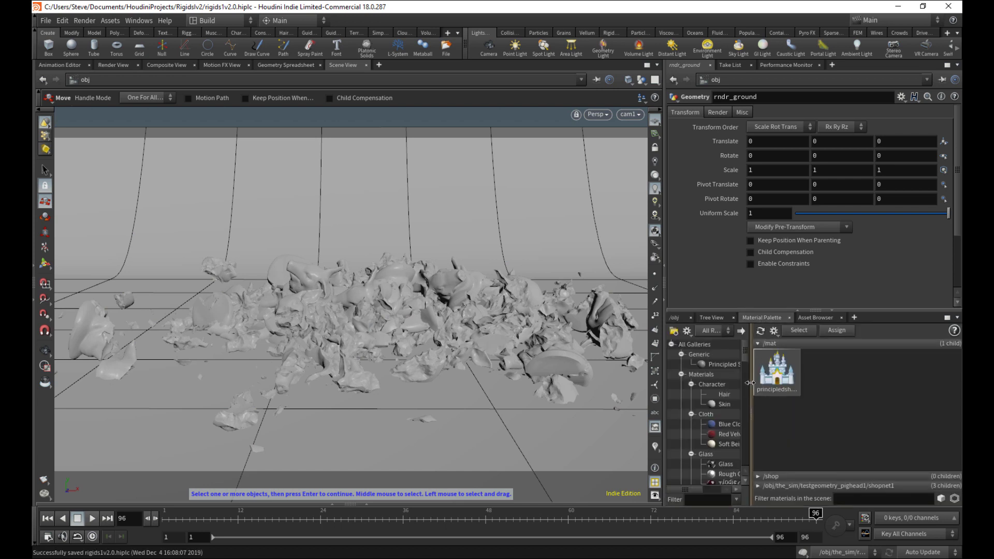
drag(716, 362, 833, 393)
click(819, 377)
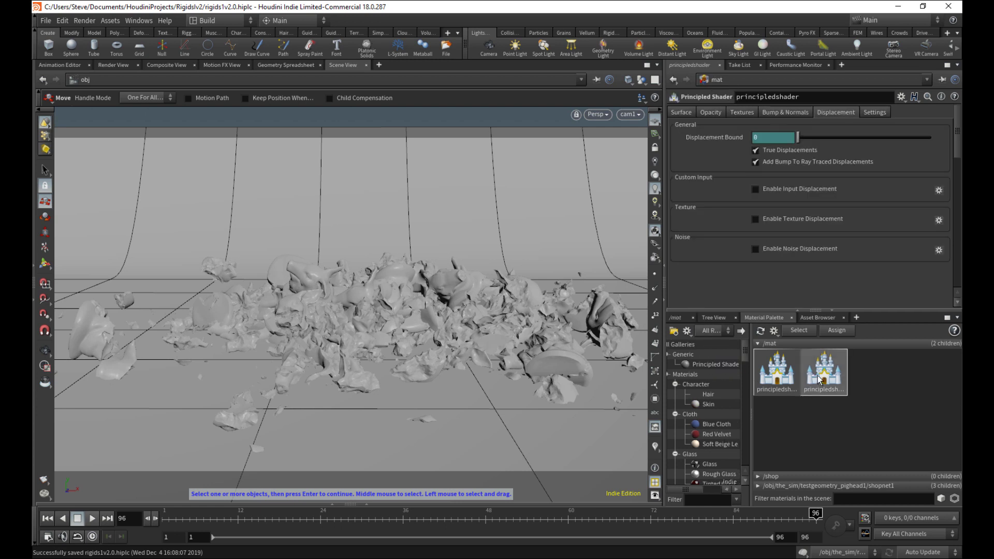
click(814, 97)
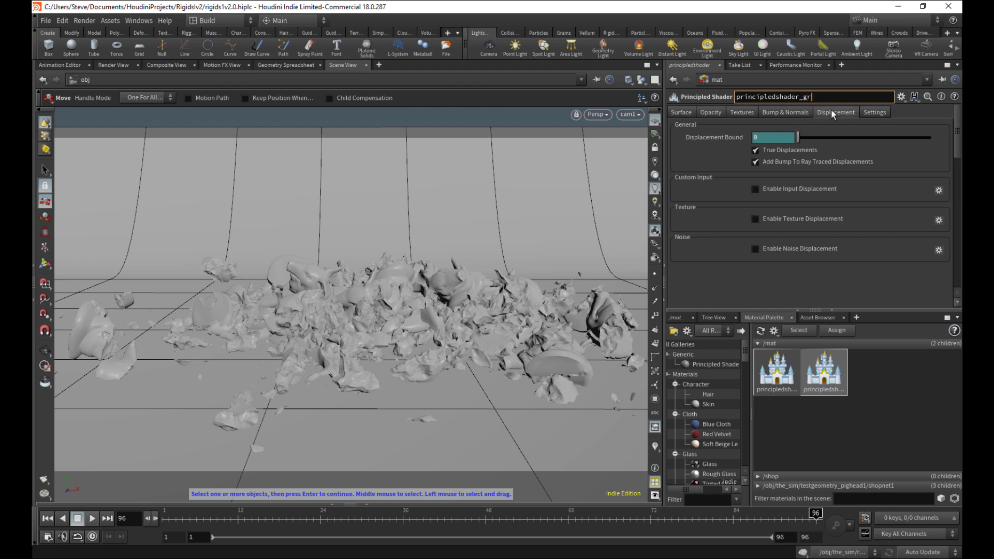
text(_ground)
key(Return)
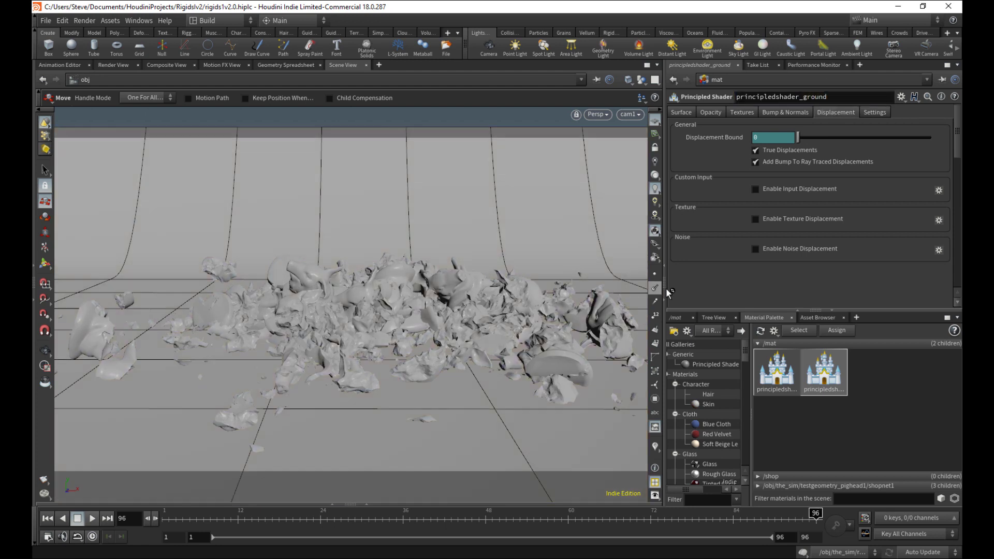
Step: Assign /mat/principledshader_ground as the render material of the rndr_ground object
click(676, 318)
click(720, 333)
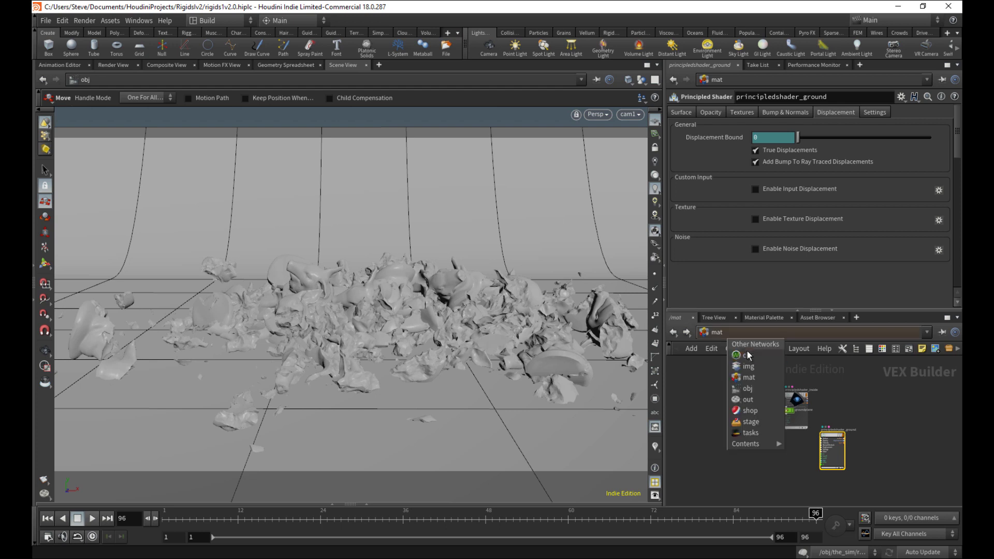
click(748, 389)
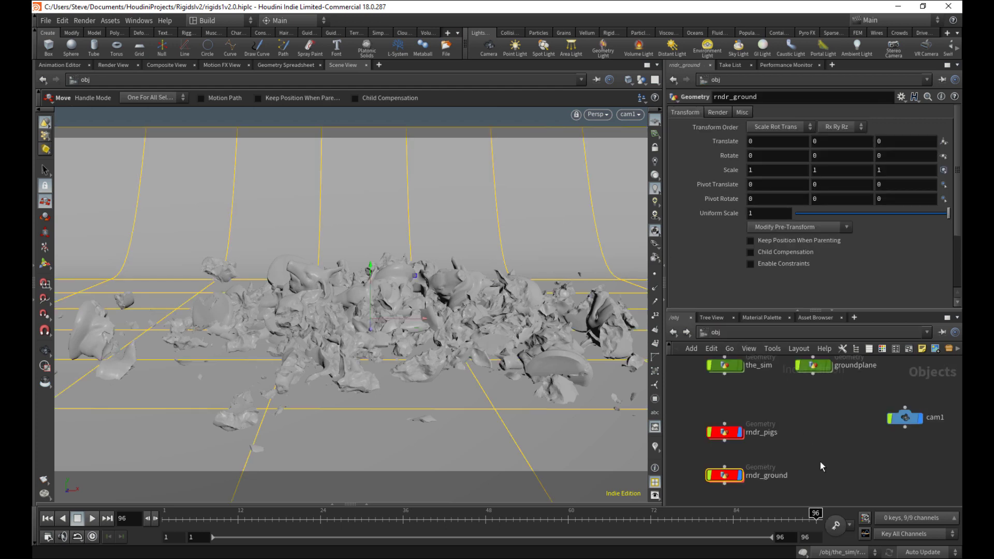
click(725, 112)
click(942, 127)
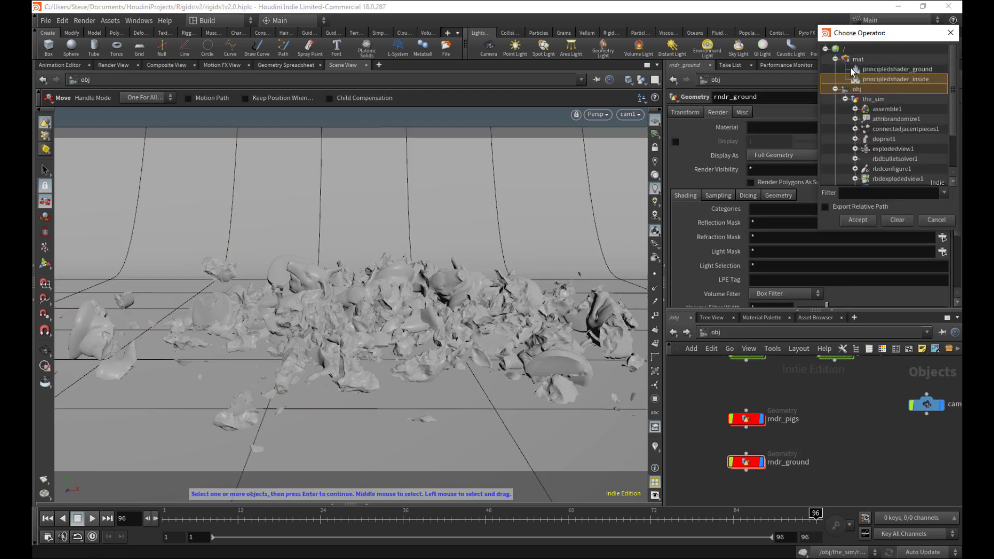
click(858, 220)
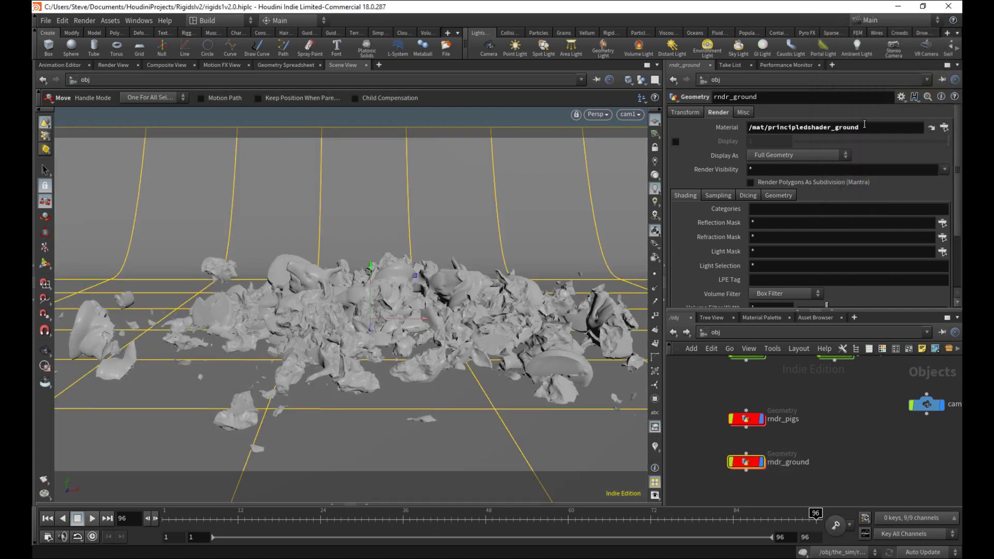
Step: Set the Geometry Velocity Blur of the rndr_pigs object to Velocity Blur in its render sampling settings
click(744, 418)
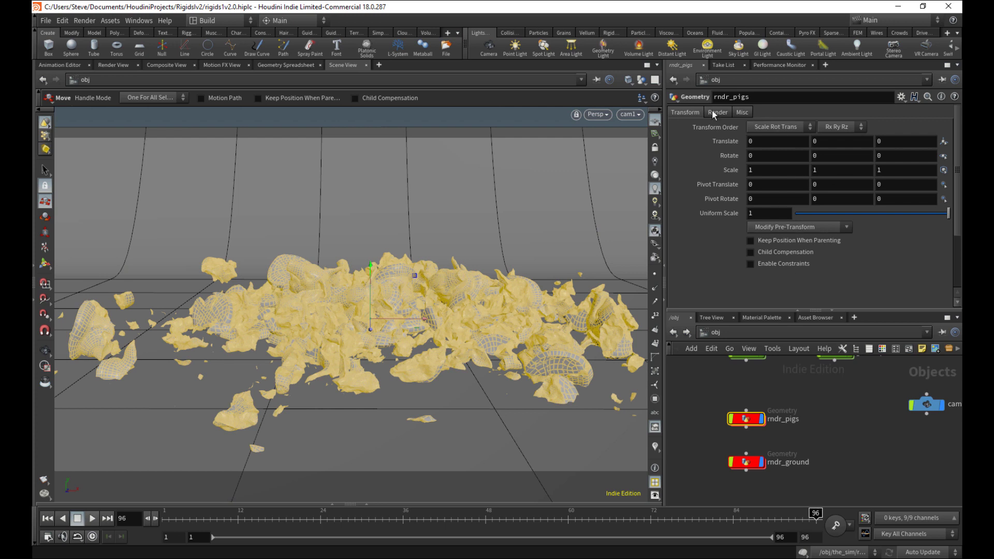
click(717, 112)
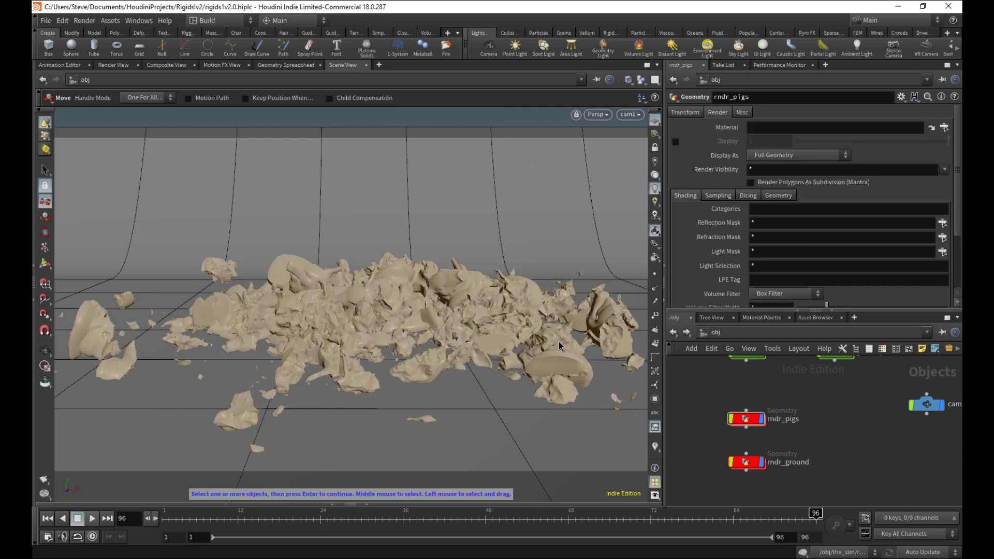
double_click(739, 418)
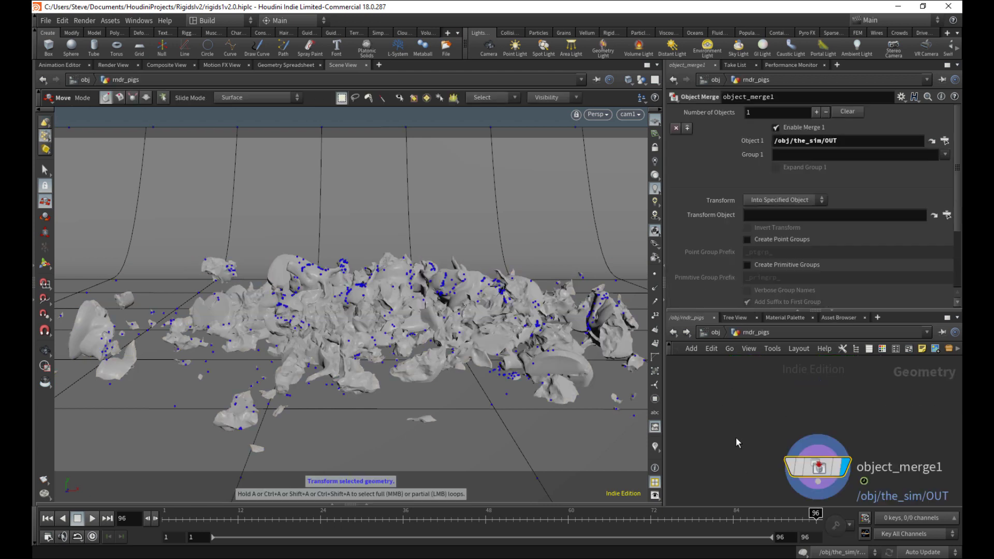
click(717, 332)
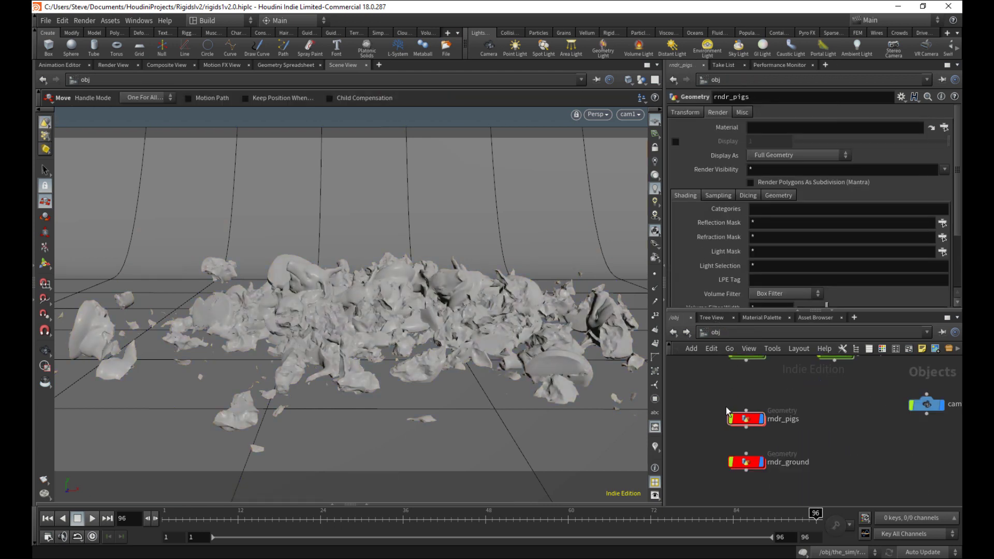
click(746, 419)
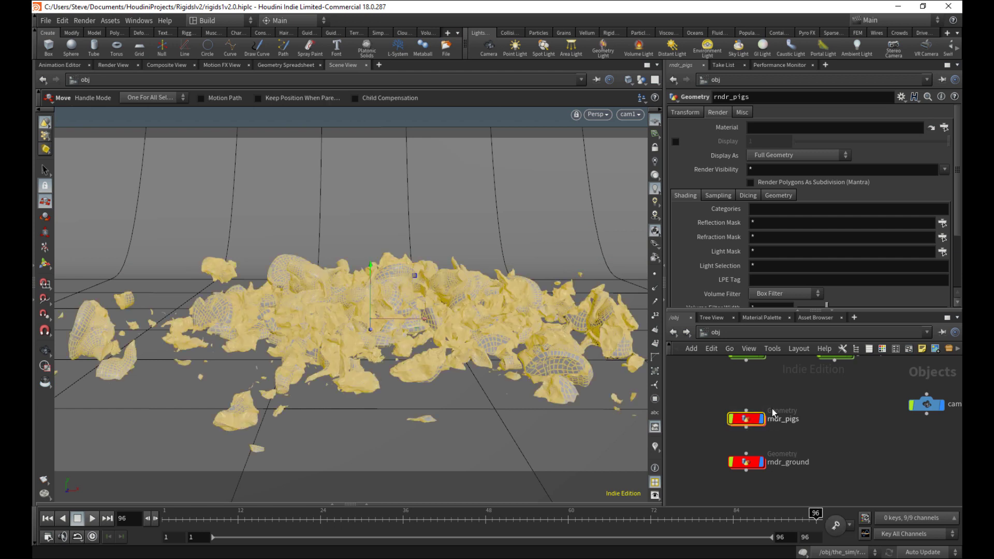
click(725, 196)
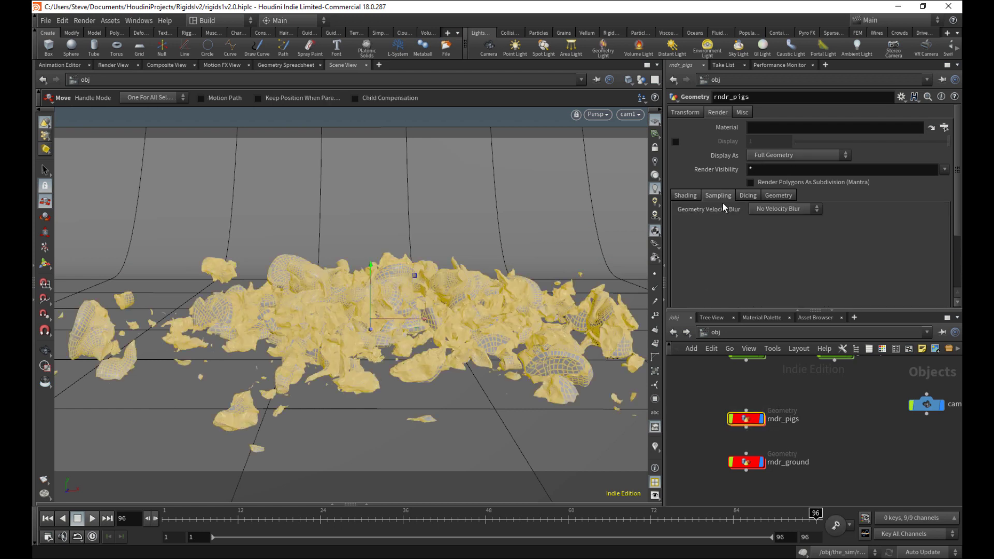
click(781, 212)
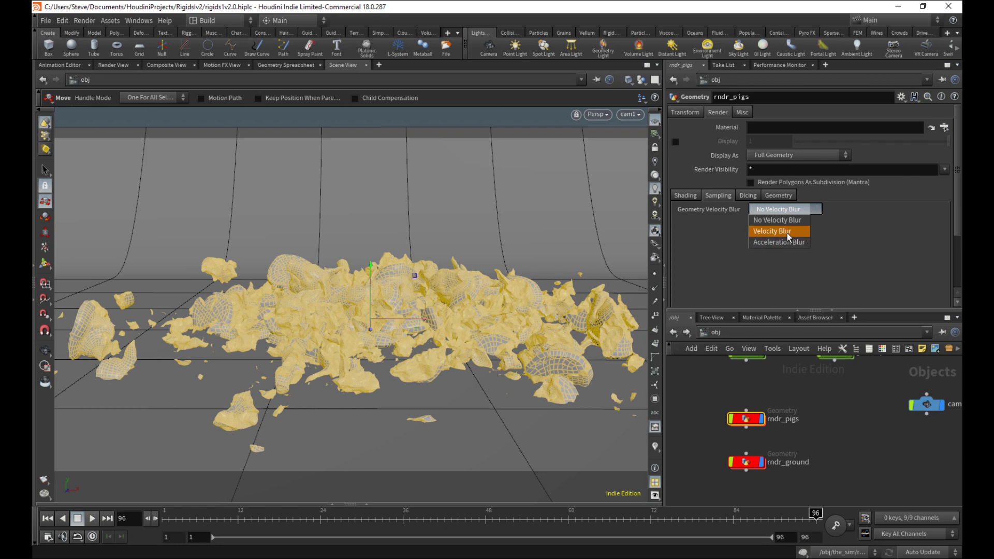
click(788, 231)
click(711, 413)
drag(700, 399, 749, 438)
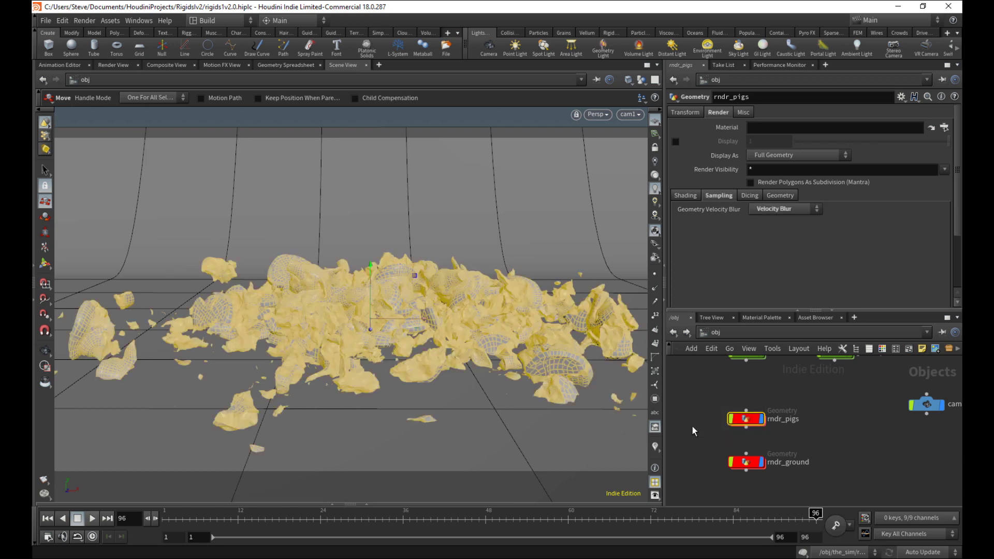
Step: Save the scene and add a Mantra render node to the /out network
click(693, 429)
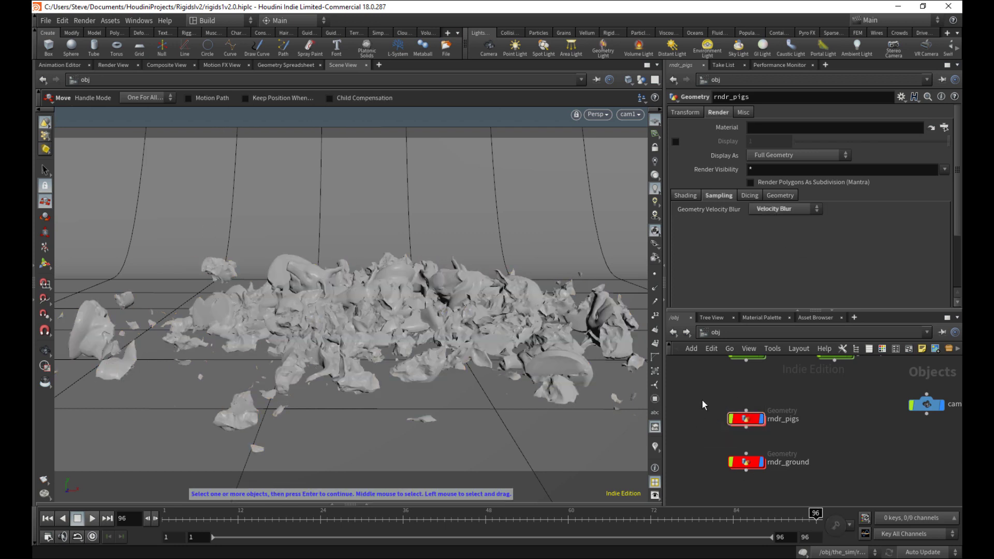
key(ctrl+s)
click(718, 334)
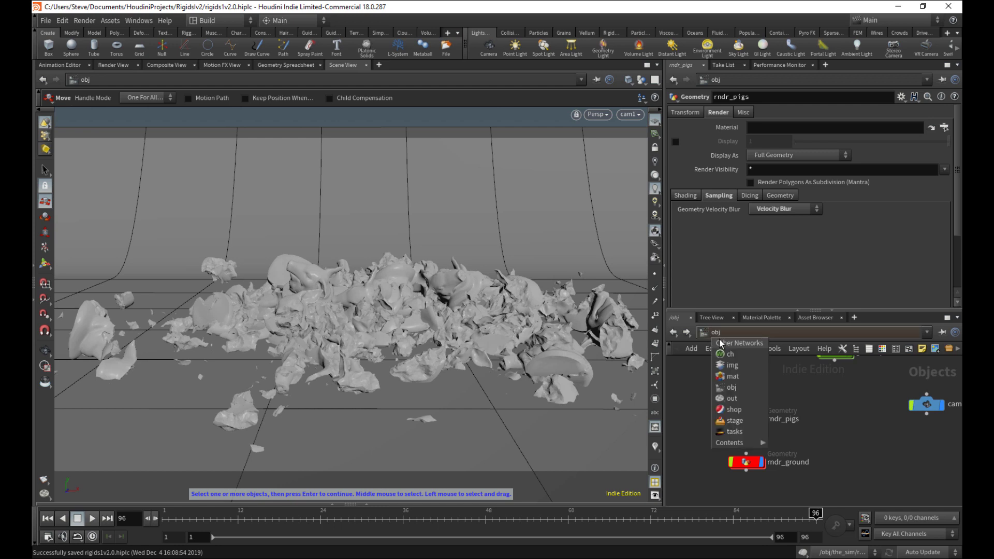
click(732, 399)
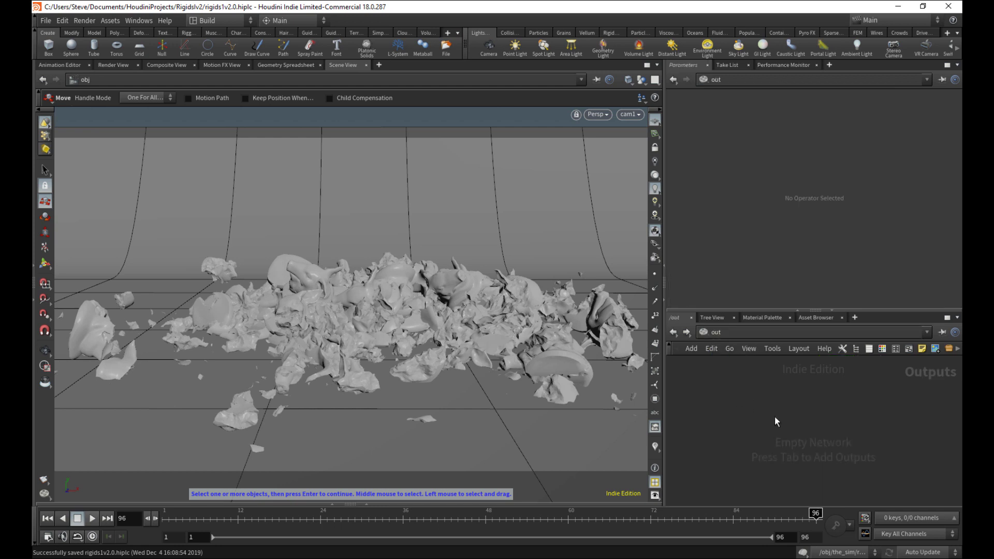
key(Tab)
key(Tab)
text(ma)
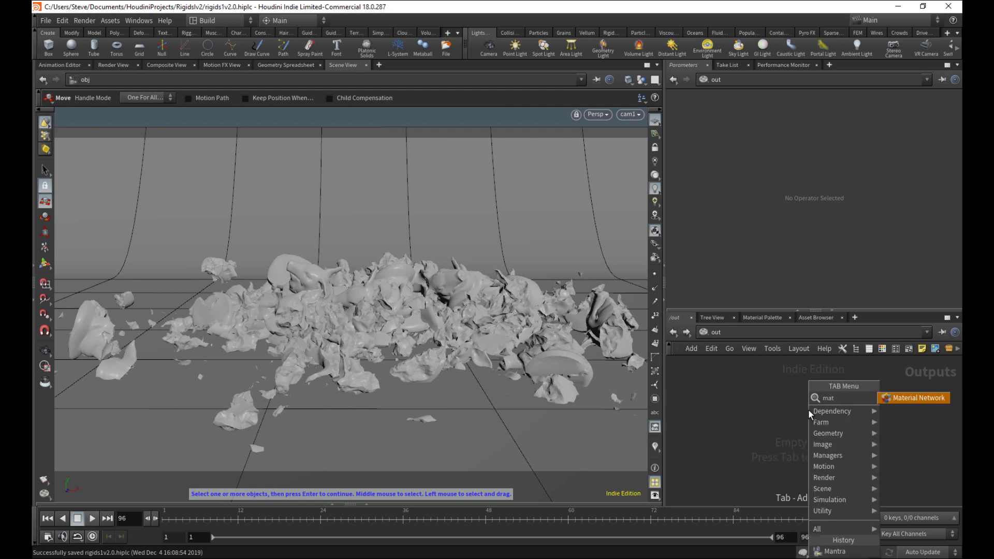
text(nt)
key(Return)
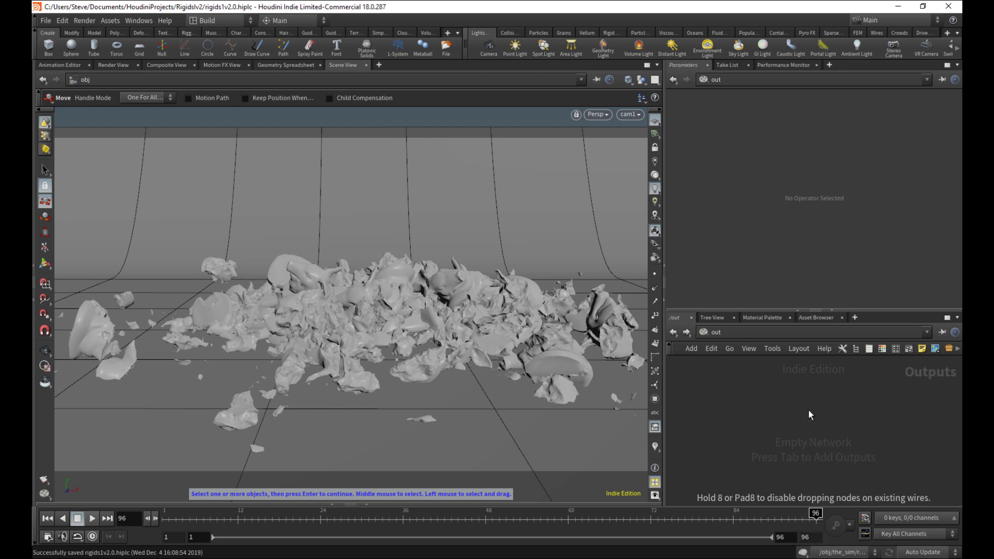
click(809, 409)
drag(808, 409, 784, 428)
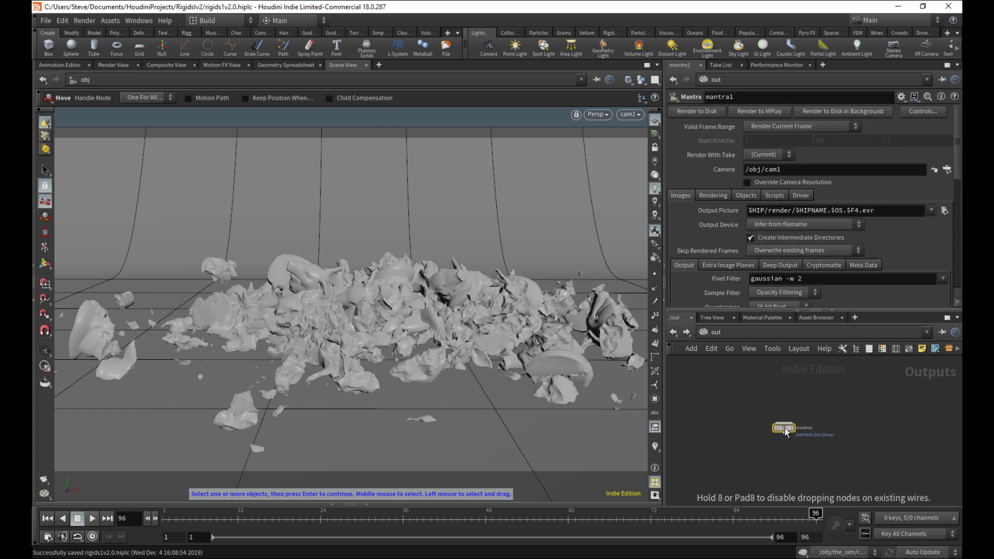
Step: Set the valid frame range of mantra1 to Render Frame Range
click(792, 170)
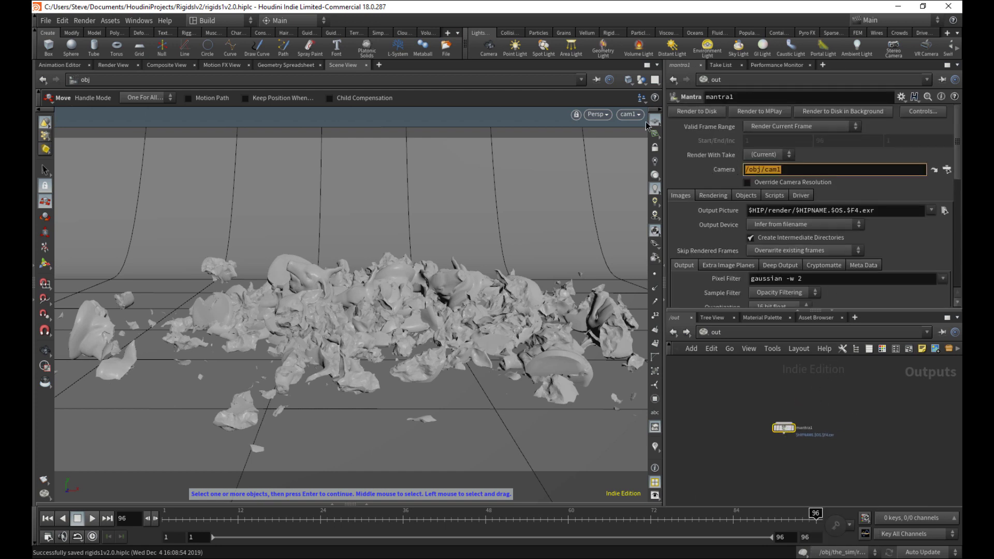
click(776, 129)
click(792, 137)
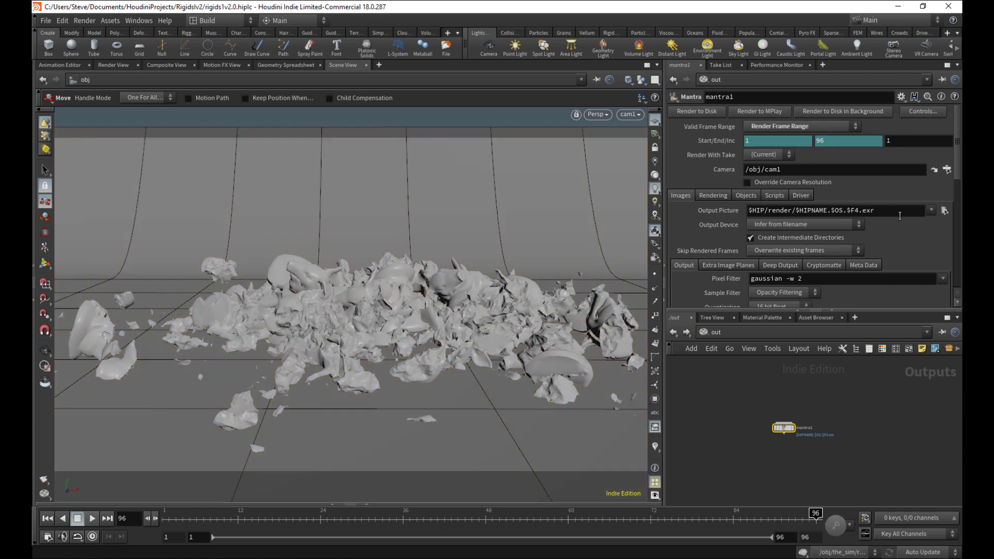
Step: Set the output picture of mantra1 to $JOB/render/coolFramess.v0.$F.exr
drag(900, 215, 687, 207)
text($)
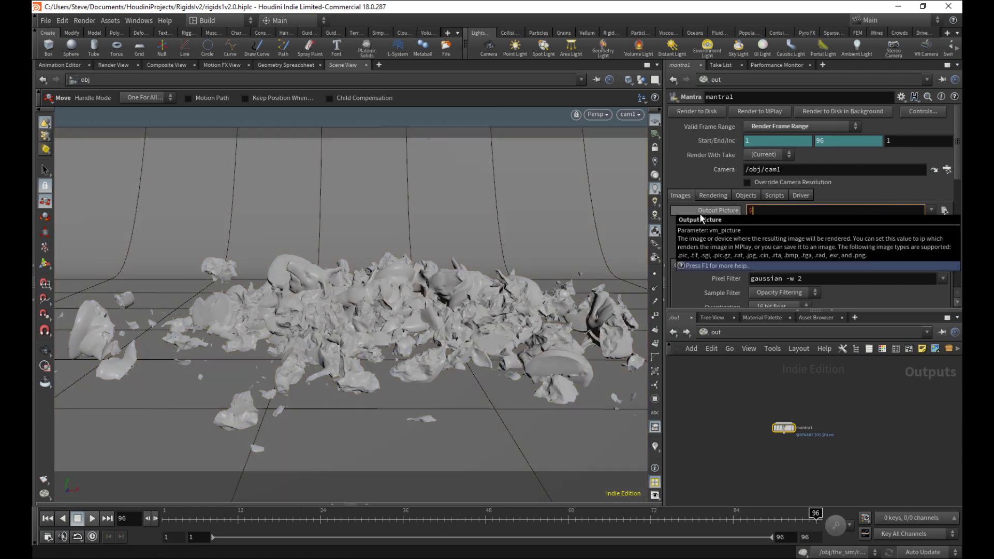
text(JOB/)
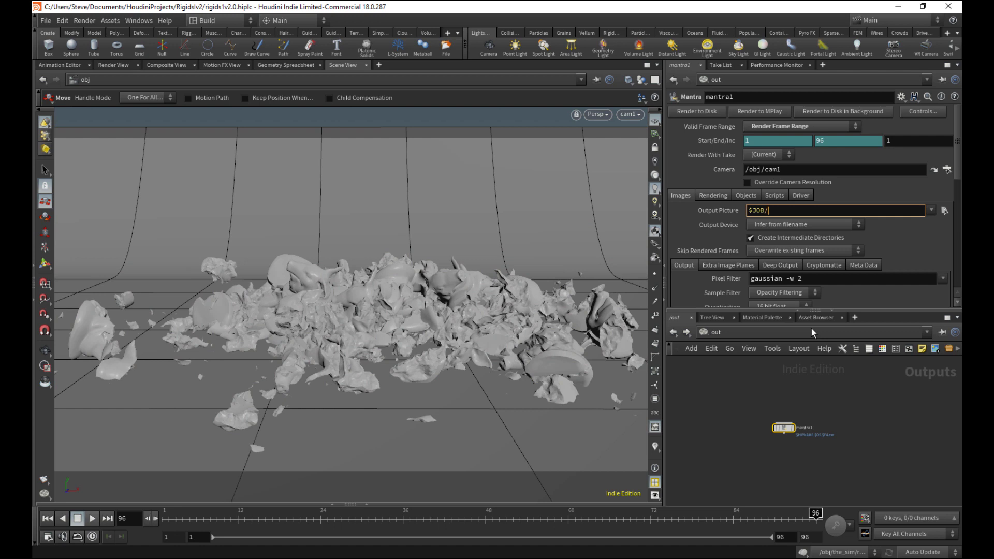
text(render/coolFramess.v0.$F.exr)
key(Return)
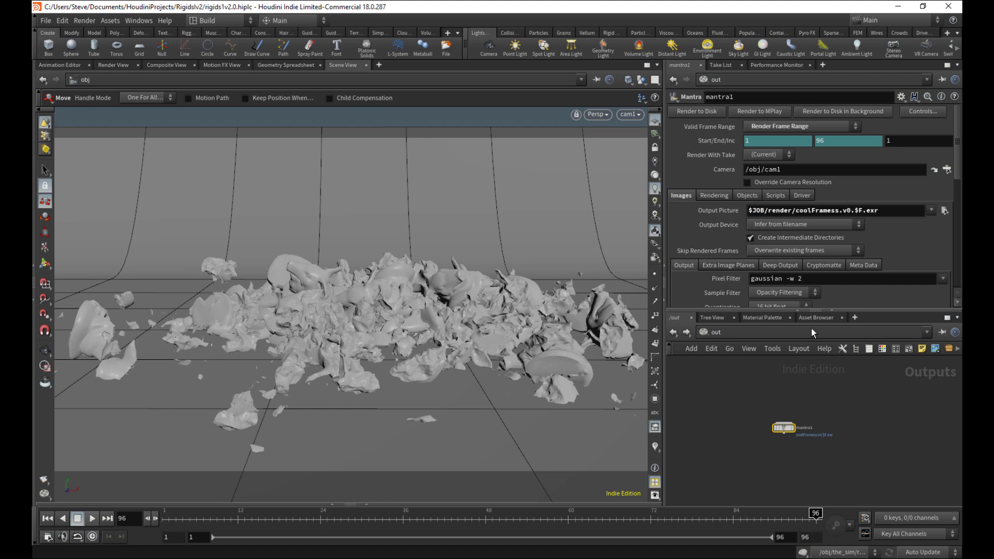
click(895, 213)
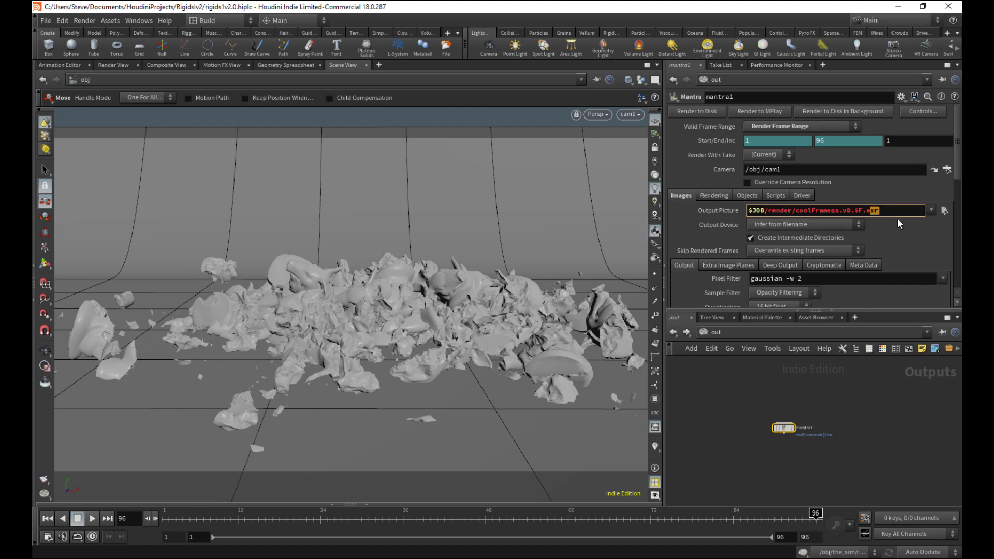
drag(958, 181, 961, 146)
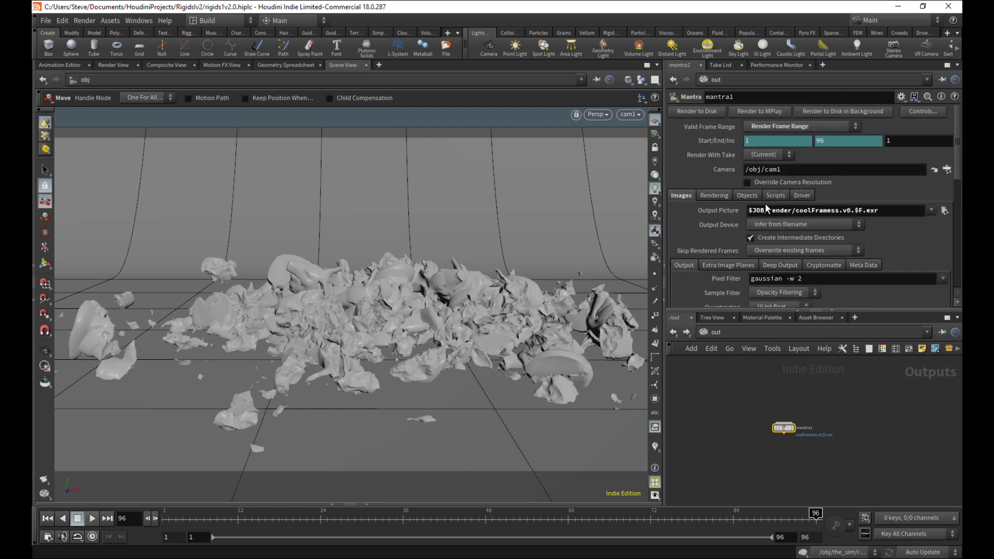
Step: Set the rendering engine of mantra1 to Physically Based Rendering and allow motion blur
click(720, 195)
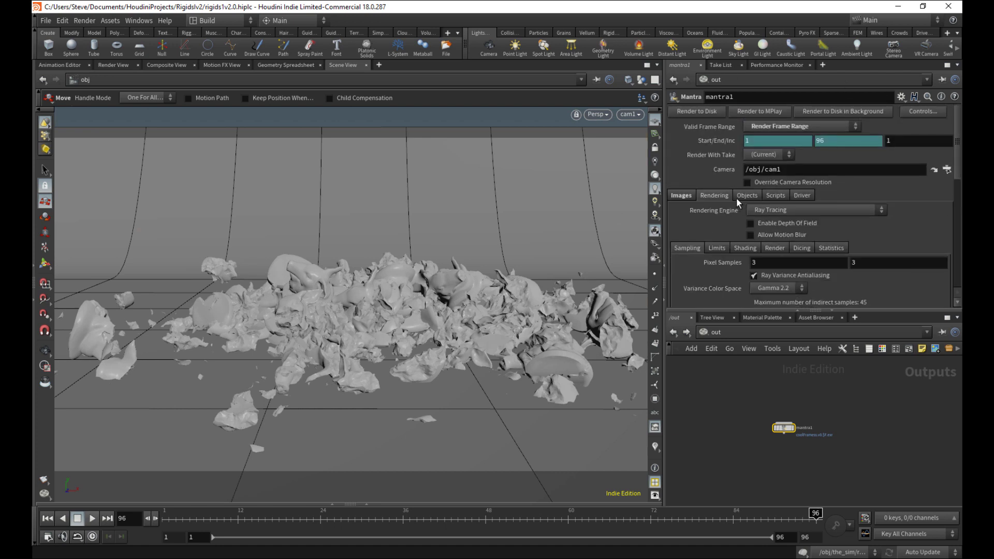
click(770, 210)
click(787, 254)
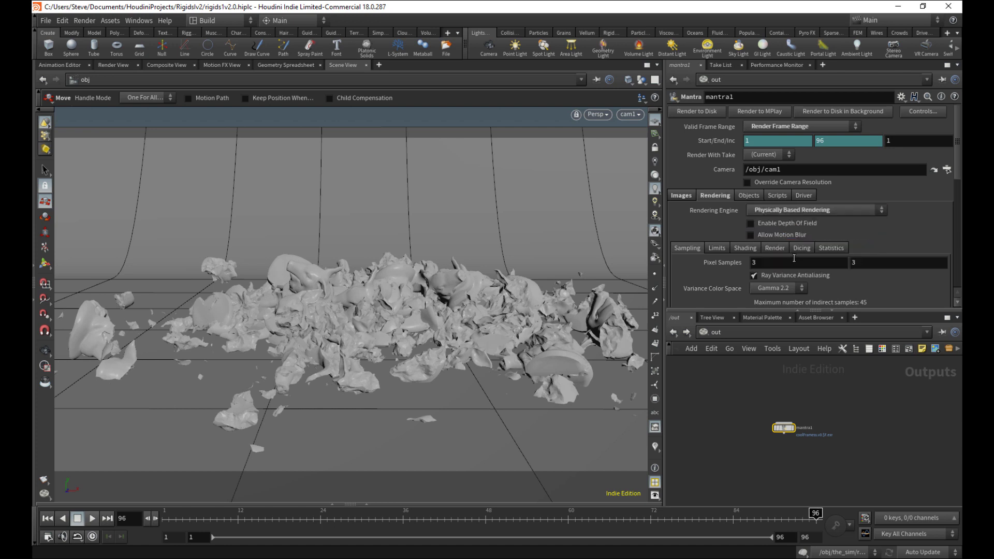
click(780, 235)
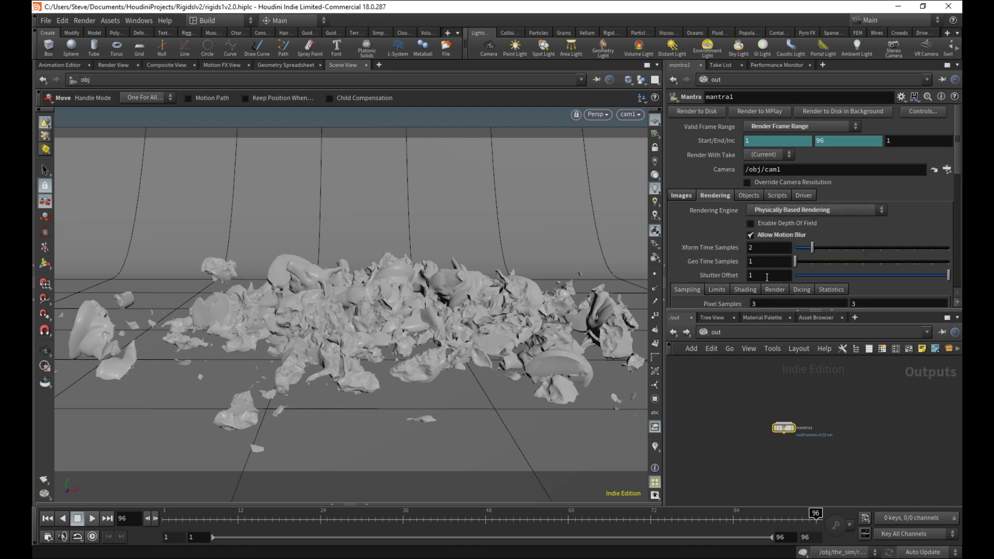
Step: Clear the candidate objects of mantra1, set its force objects to rndr*, and check which objects the pattern matches
click(749, 196)
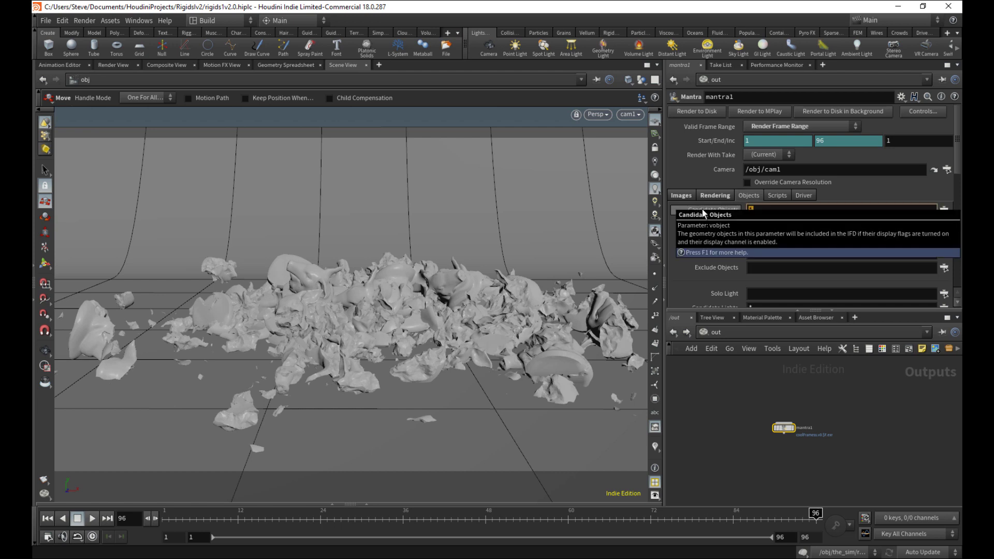
click(765, 210)
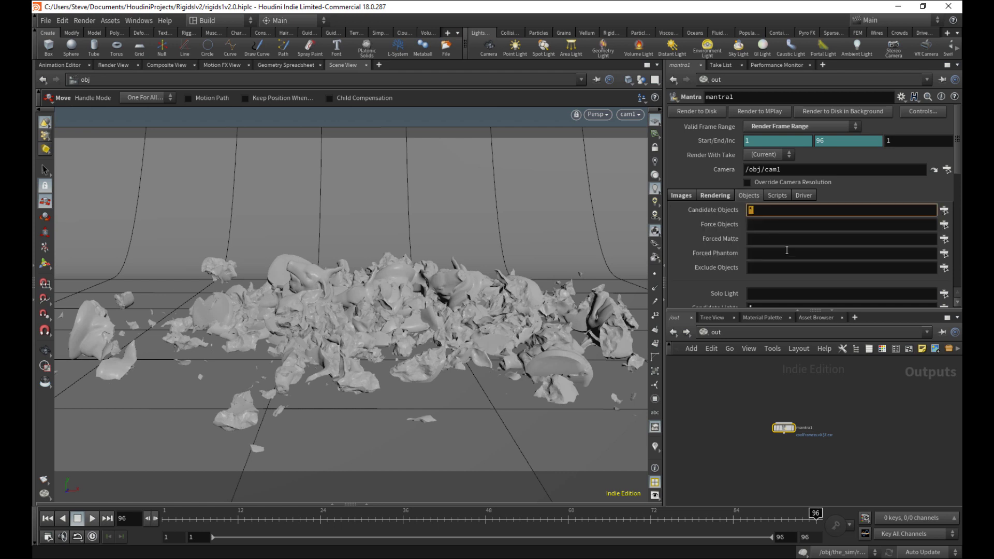
click(769, 225)
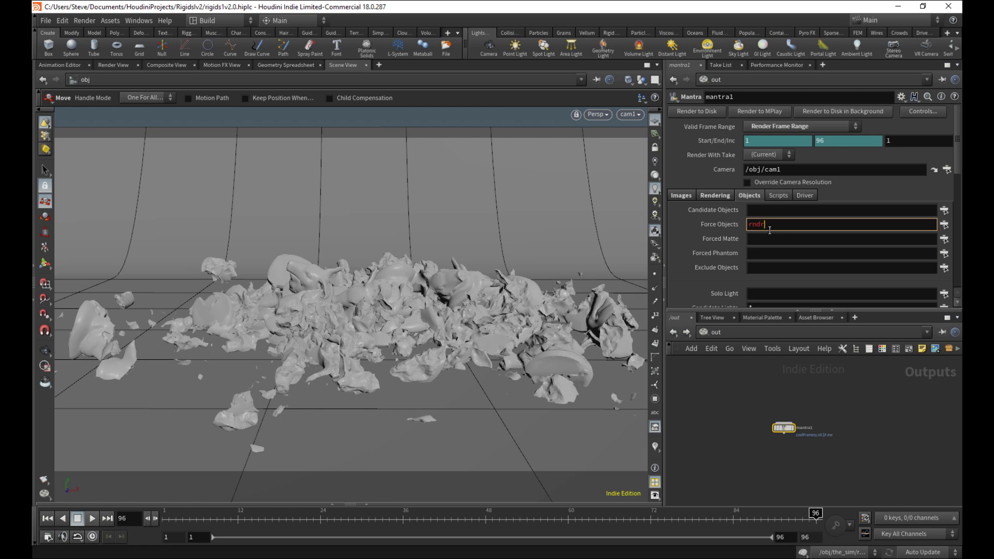
key(Return)
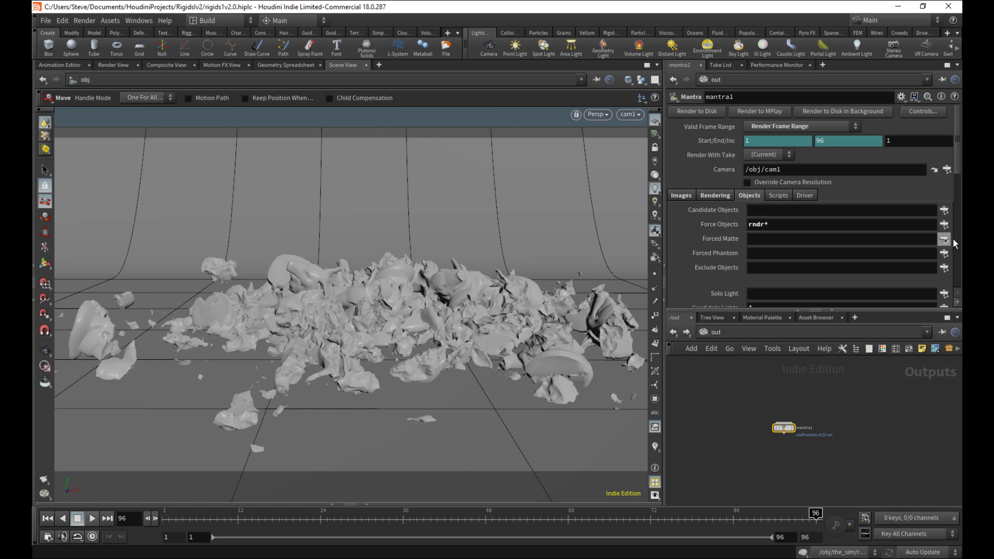
click(945, 224)
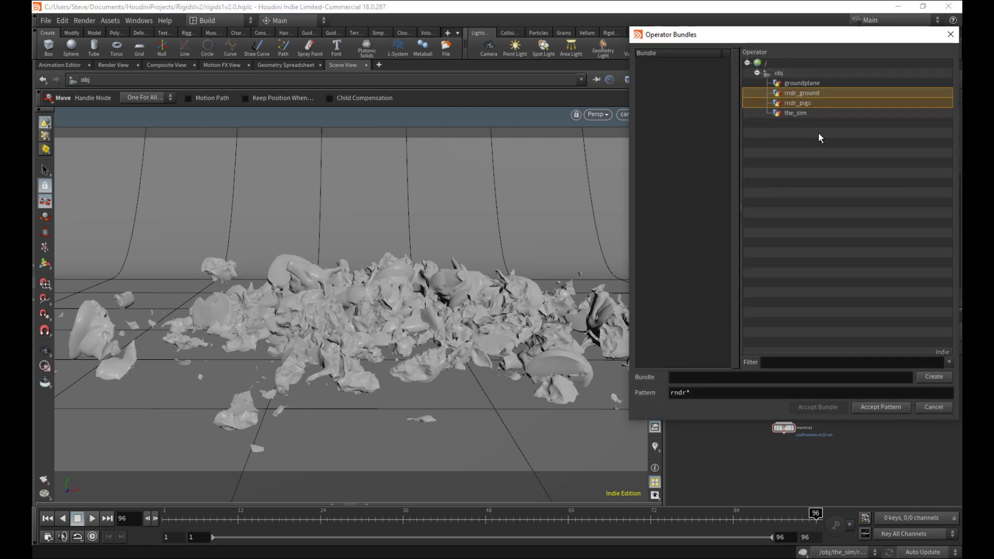
click(936, 407)
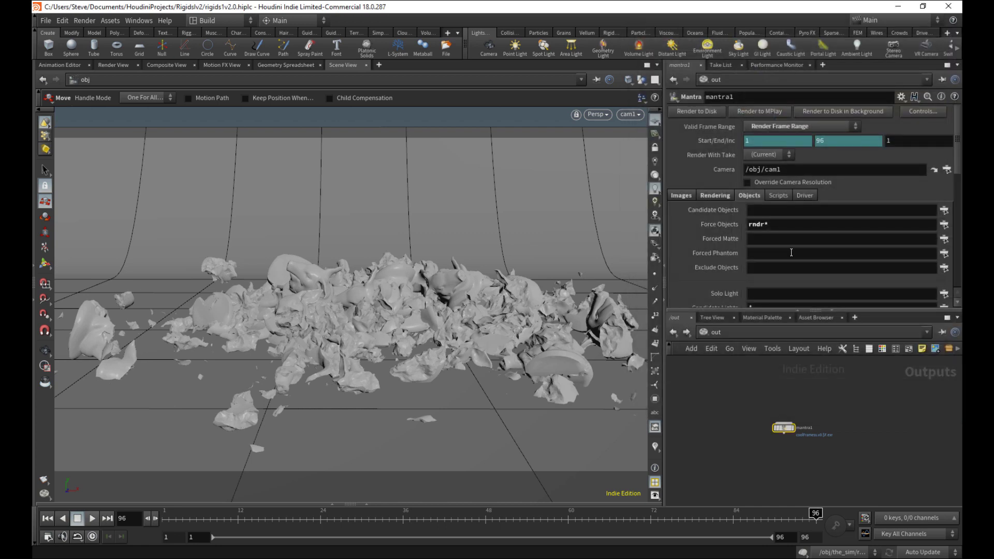
Step: At the object level, turn the display of rndr_pigs and rndr_ground off and on again, and save the scene
click(716, 333)
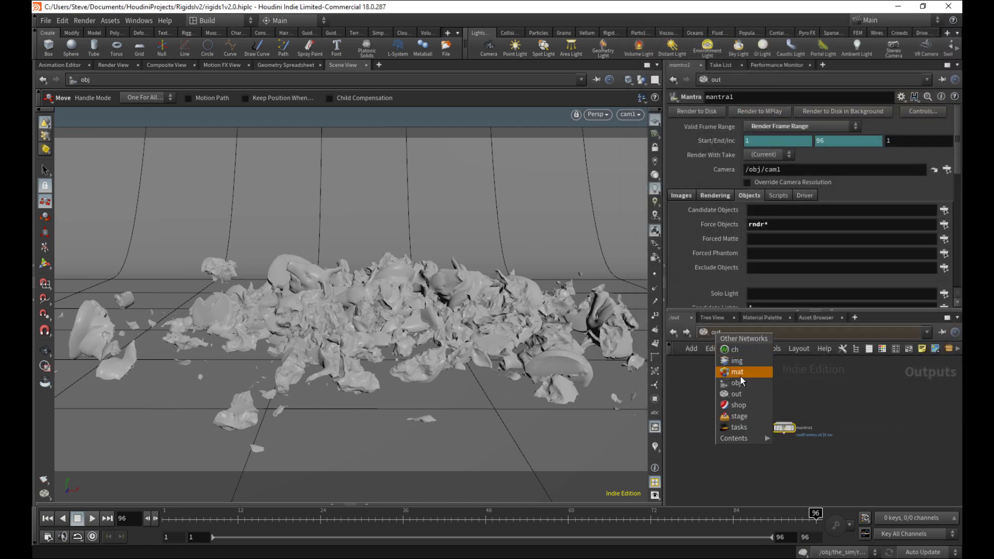
click(740, 380)
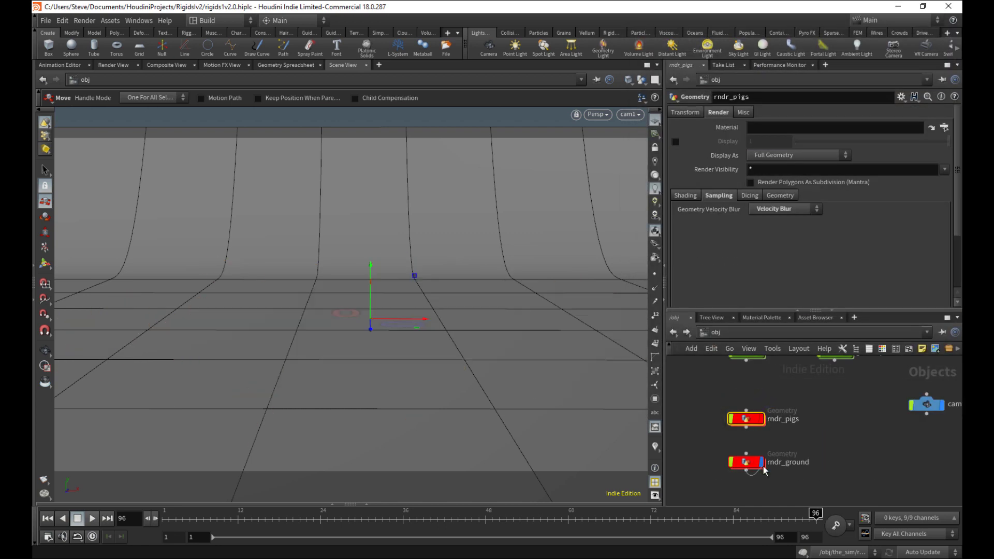
click(762, 462)
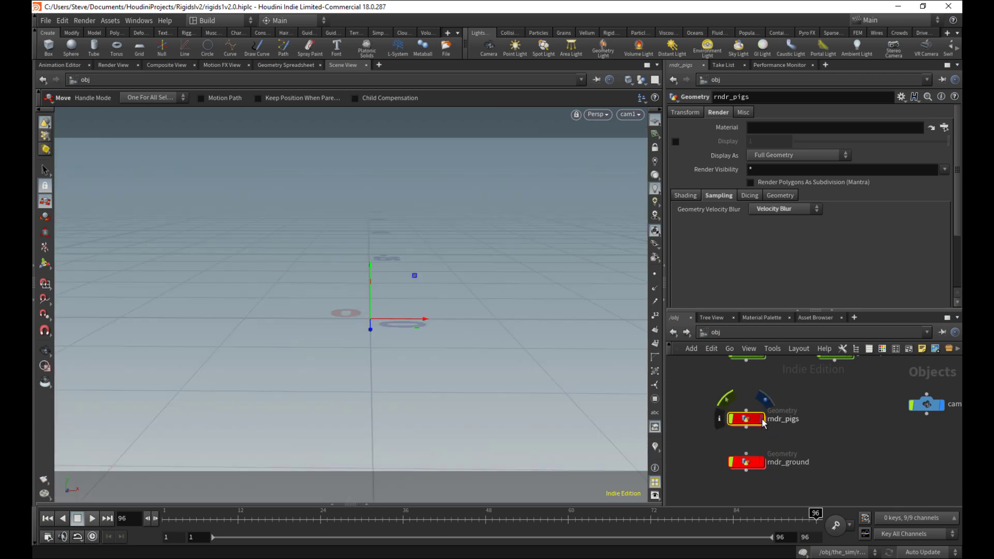
click(762, 419)
click(763, 462)
double_click(786, 419)
click(800, 396)
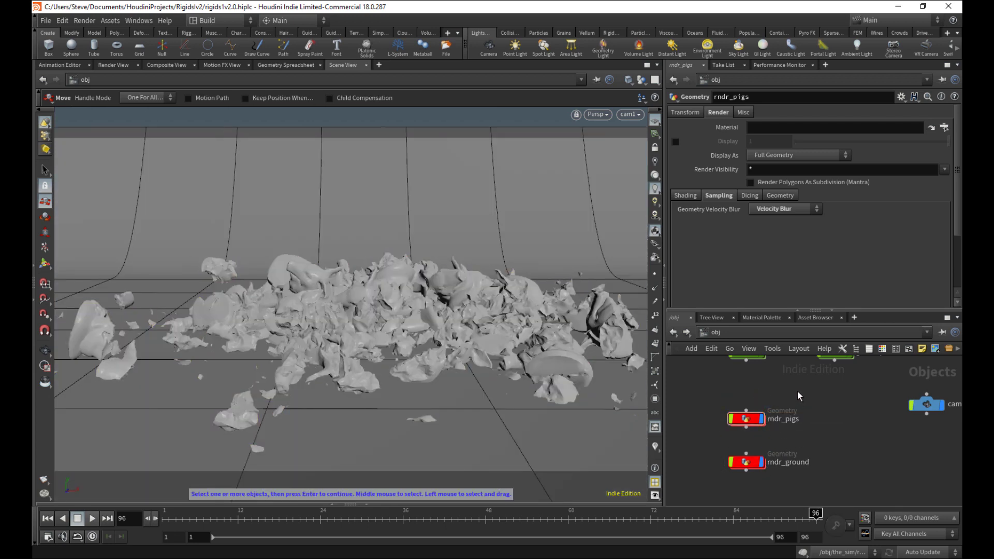
key(ctrl+s)
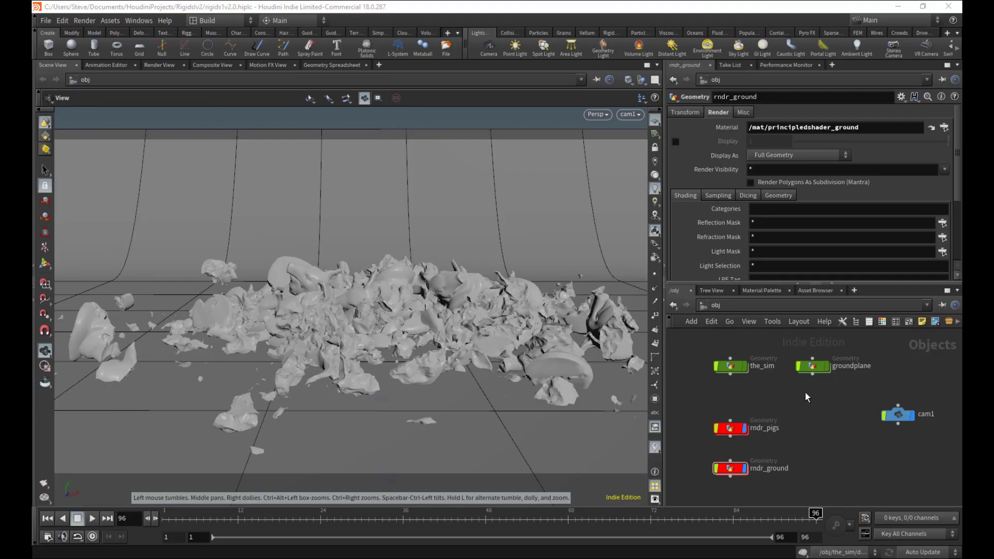
Step: Render /out/mantra1 through the ROP camera in the Render View and store a snapshot of the image
click(164, 68)
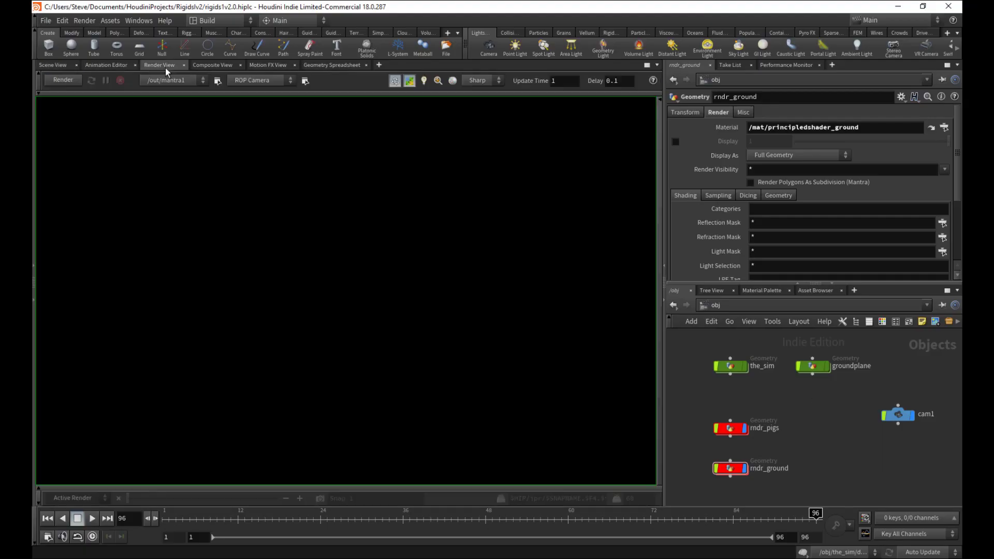
click(64, 83)
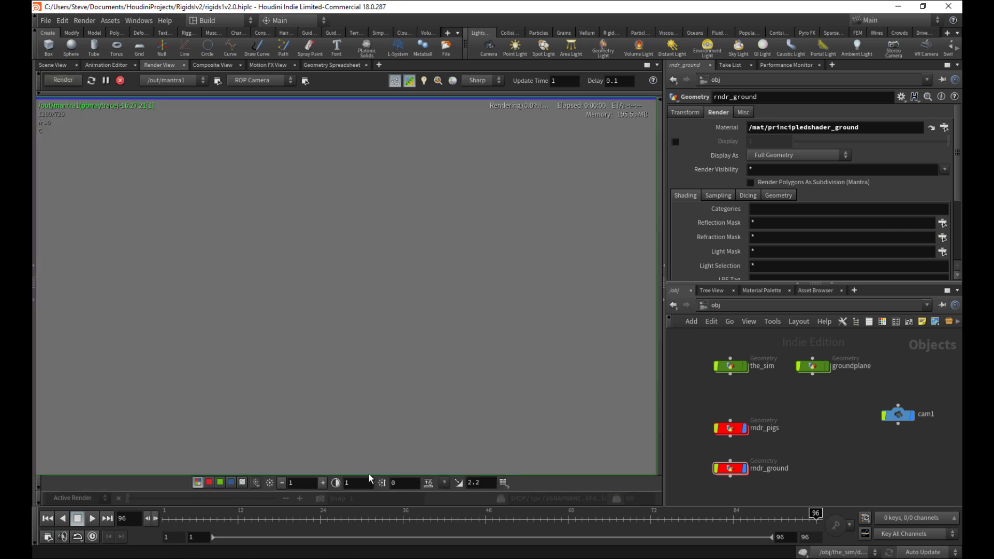
right_drag(436, 358, 449, 348)
middle_drag(450, 348, 418, 341)
right_drag(419, 341, 420, 348)
middle_drag(421, 348, 440, 343)
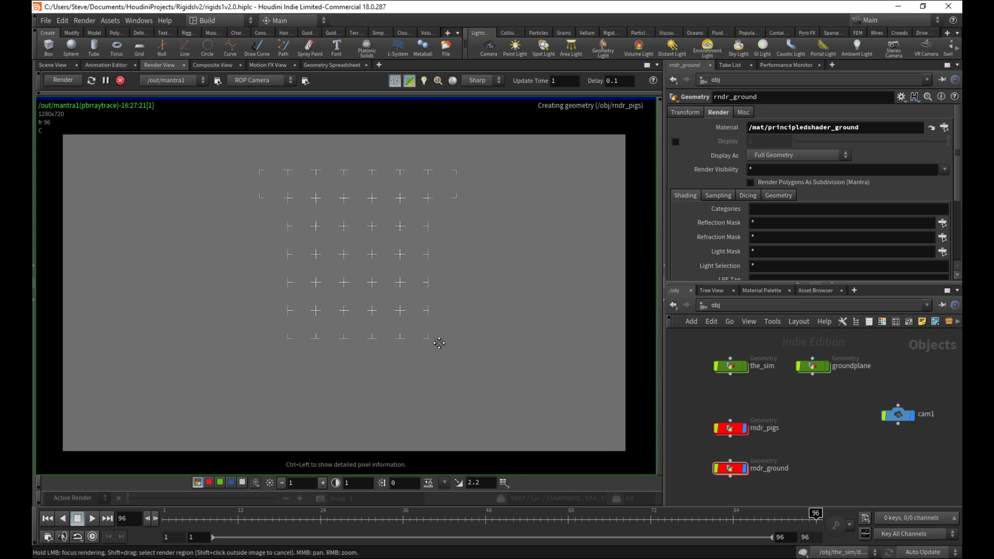
right_drag(438, 351, 439, 334)
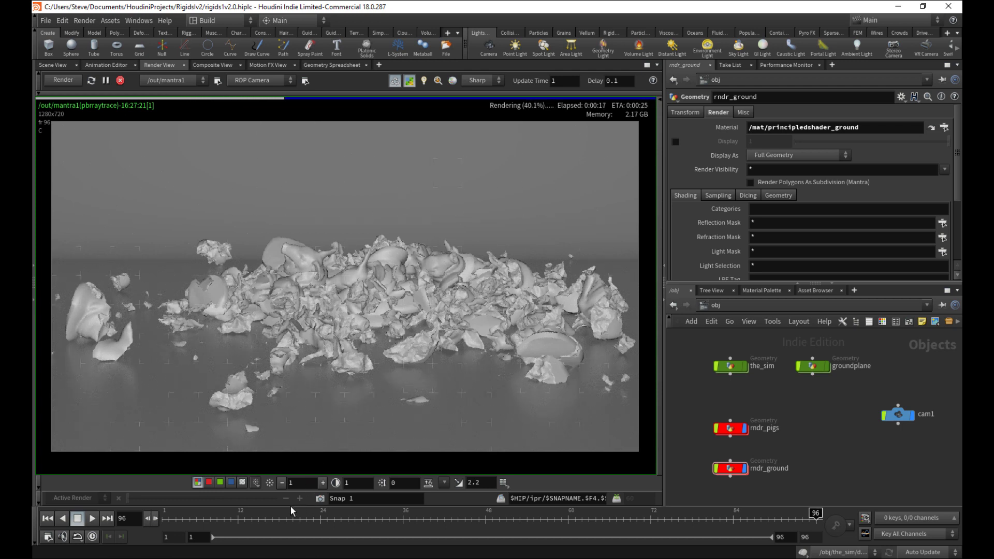
click(320, 499)
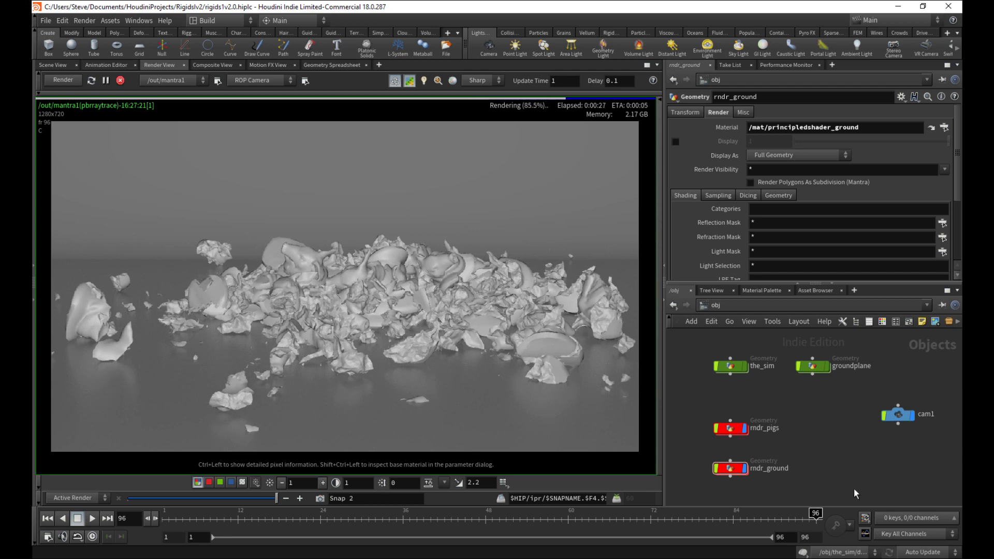
Step: Add an Environment Light below cam1 and enable Clip To Positive Y Hemisphere on it
middle_drag(881, 467, 851, 461)
key(Tab)
text(env)
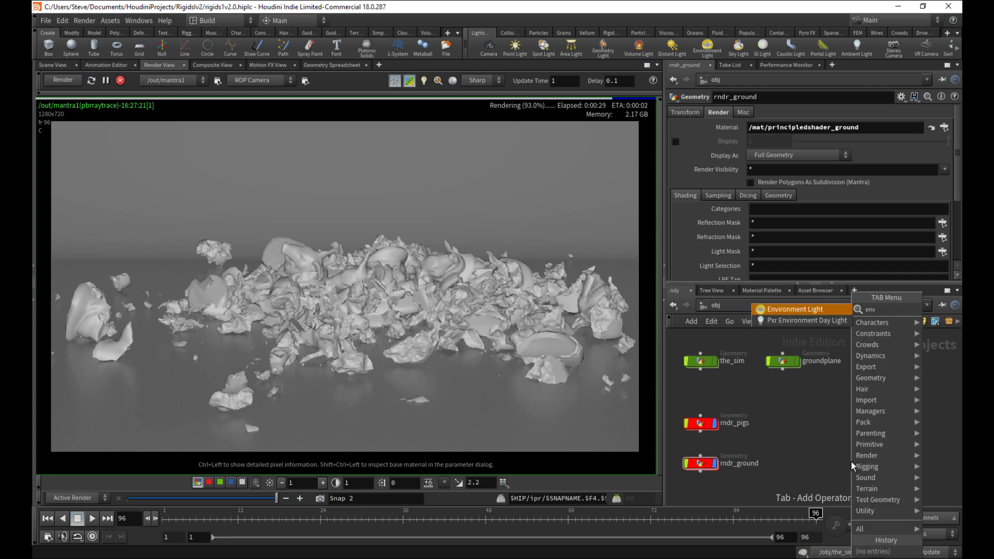
key(Return)
click(851, 462)
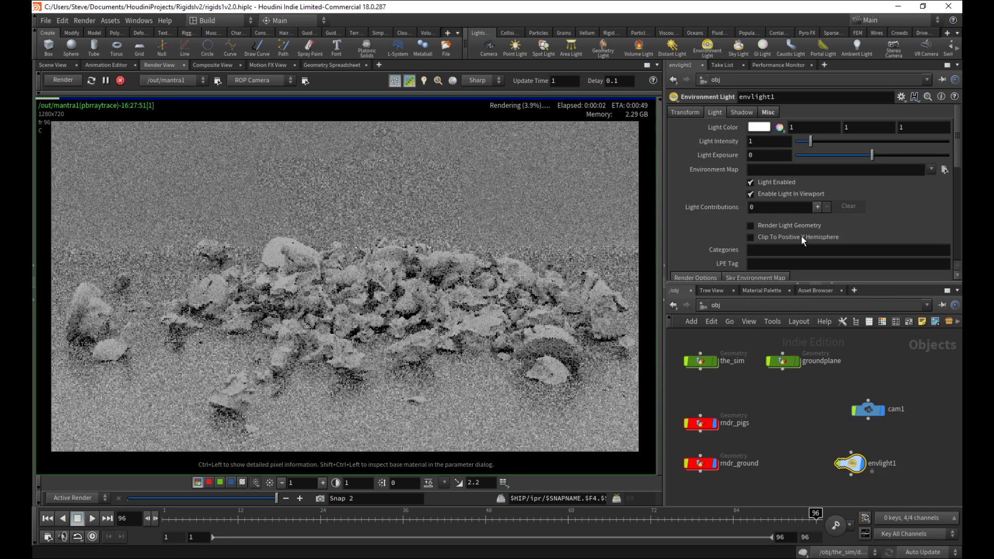
click(801, 237)
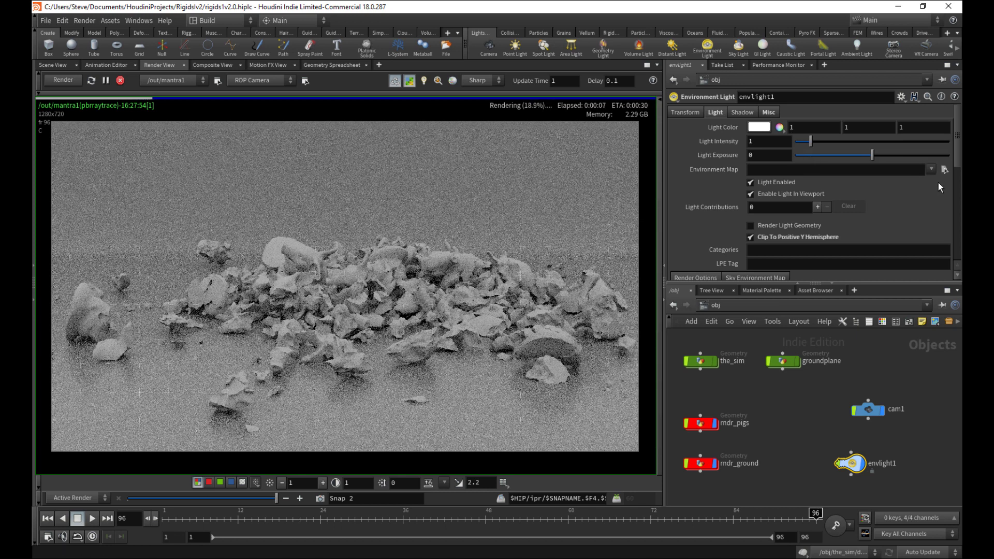
Step: Load HDRIHaven_skylit_garage_2k.rat from $HFS/houdini/pic/hdri/ as envlight1's environment map and store a snapshot of the render
click(945, 170)
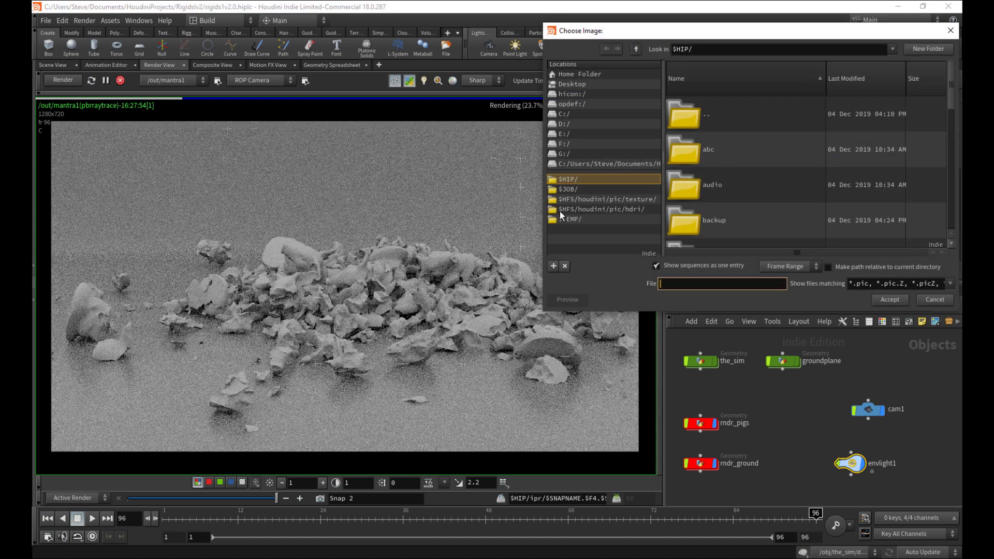
click(639, 210)
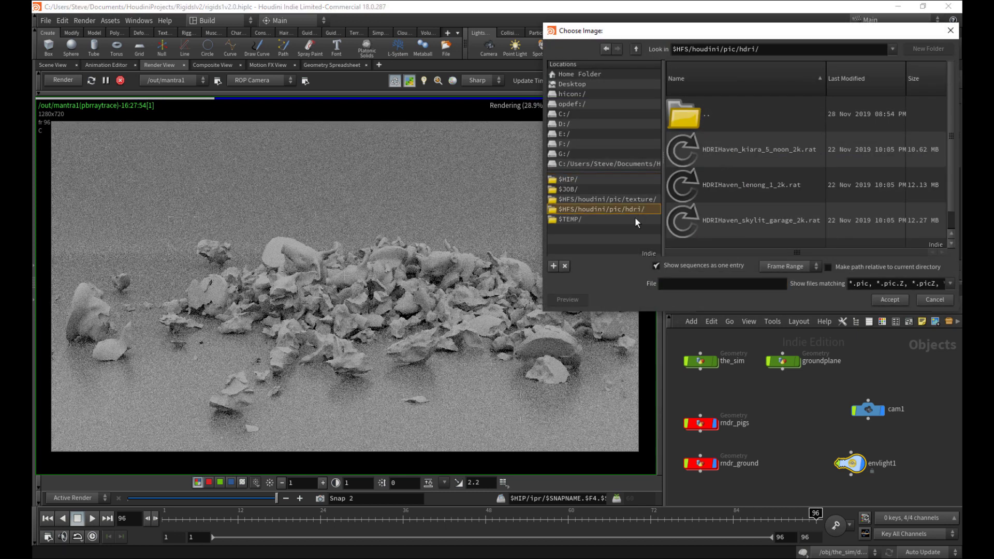
click(797, 225)
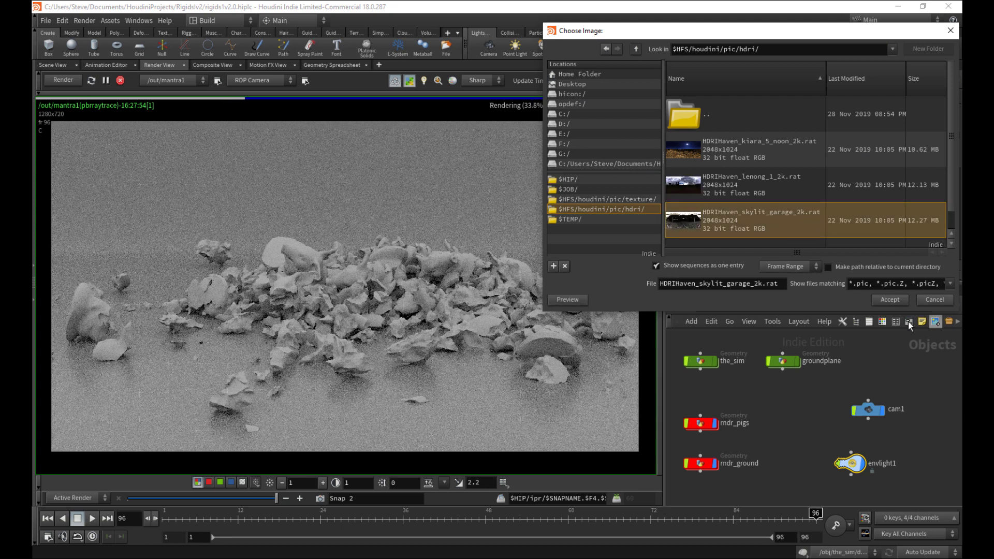
click(897, 300)
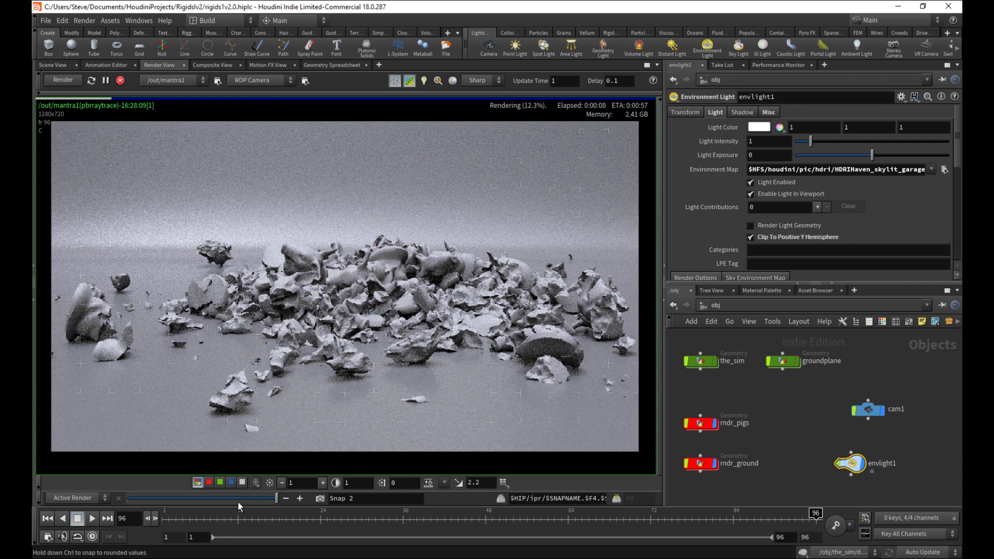
drag(236, 498, 293, 470)
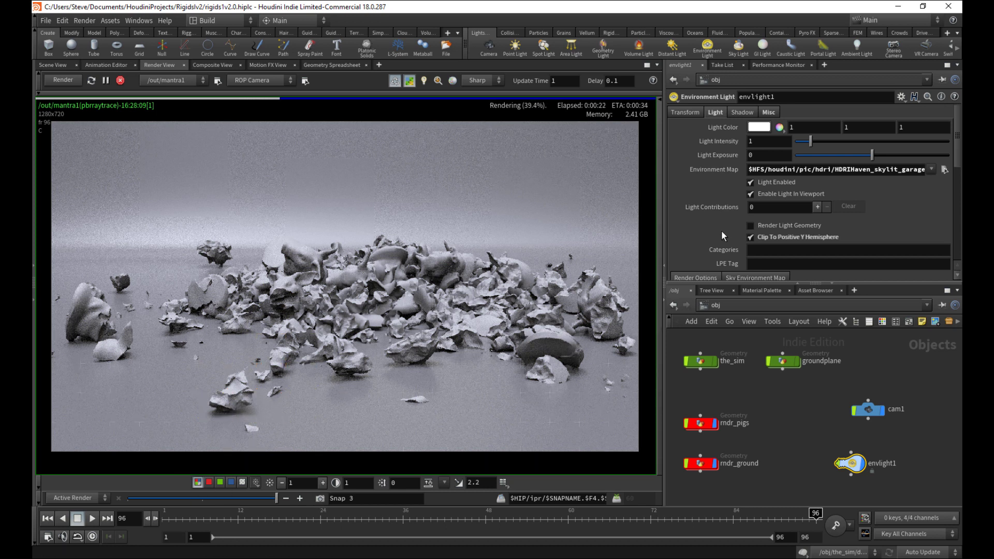
Step: Examine the Pig_no_uv shader inside the_sim's testgeometry_pighead1 shopnet1, and the shaders in the mat network
click(723, 306)
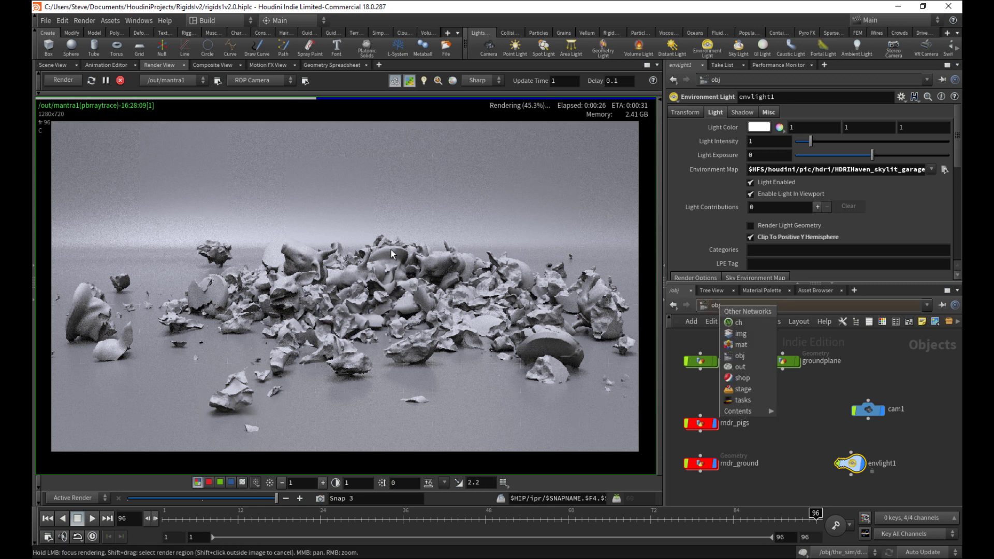
click(712, 394)
click(722, 306)
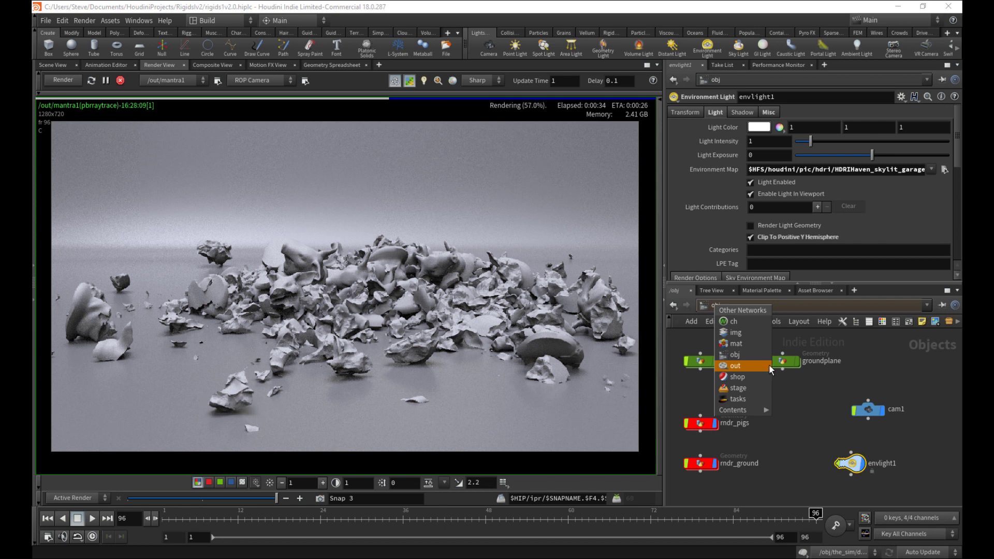
click(731, 355)
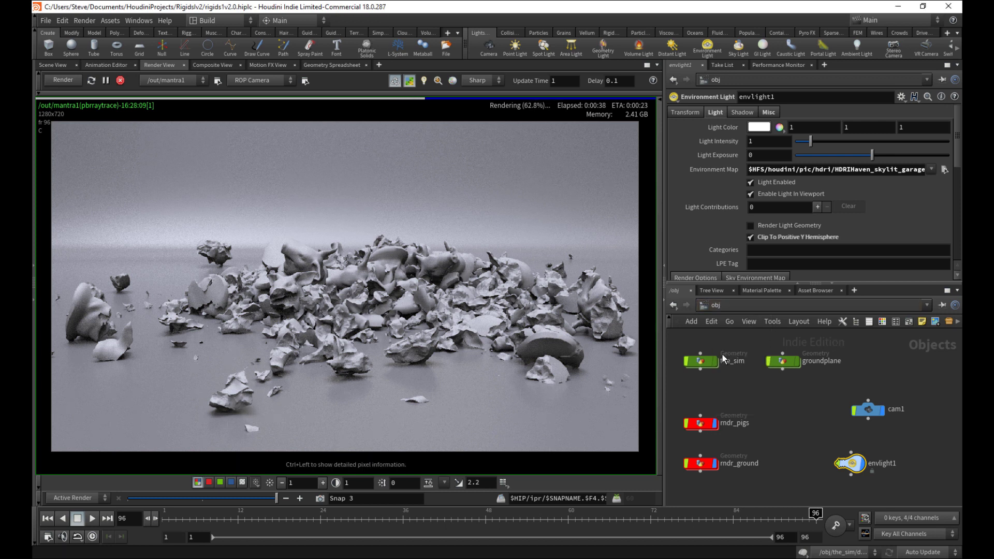
double_click(703, 394)
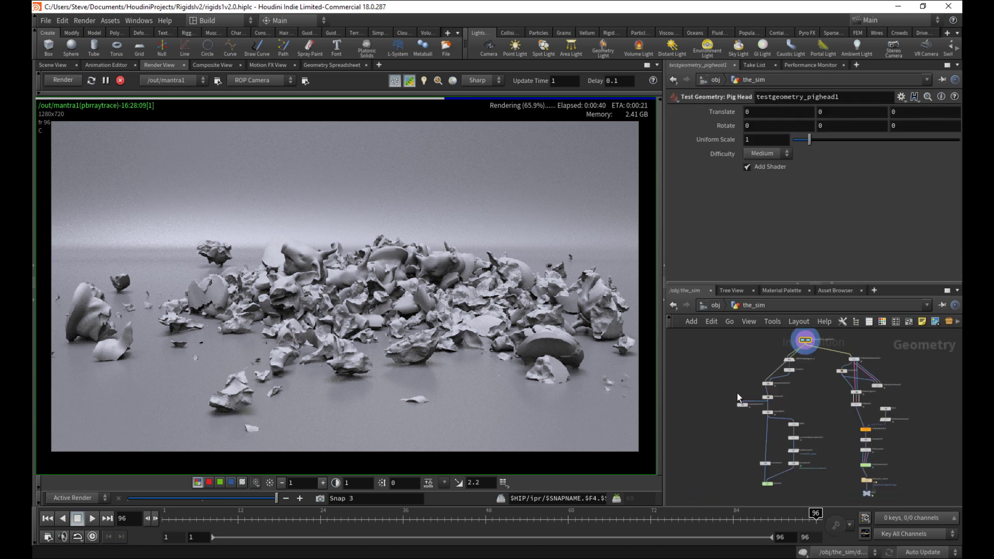
middle_drag(735, 375, 696, 414)
scroll(722, 383, up, 4)
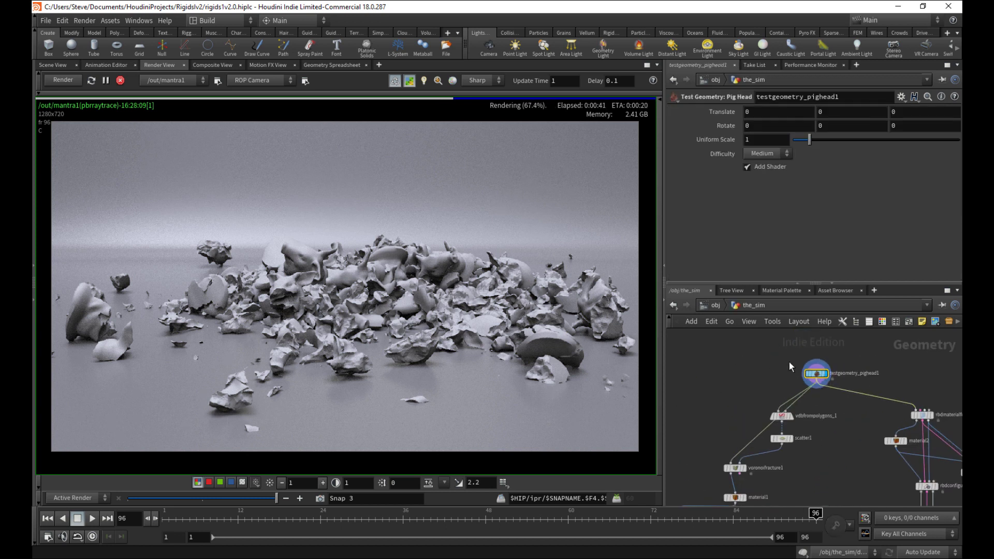
double_click(816, 376)
double_click(853, 414)
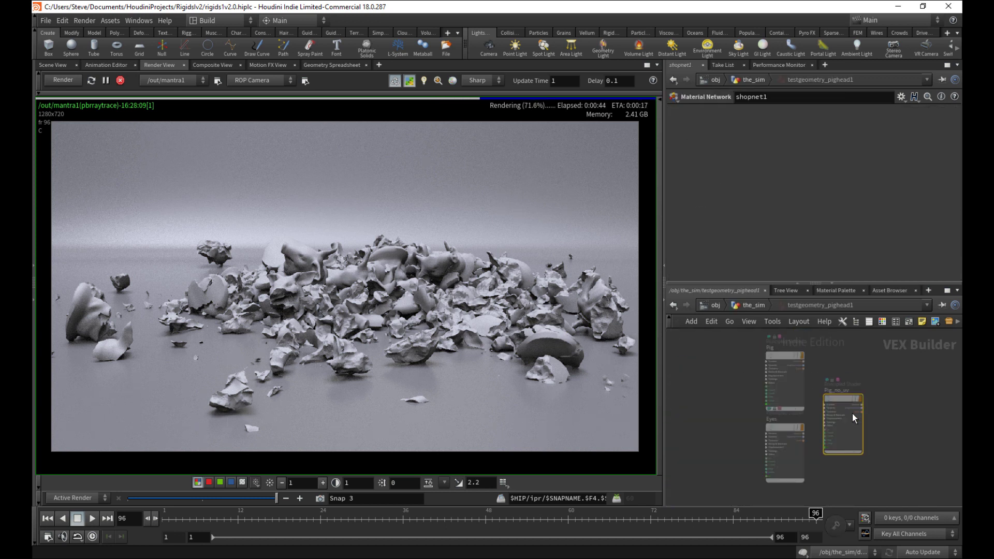
click(853, 415)
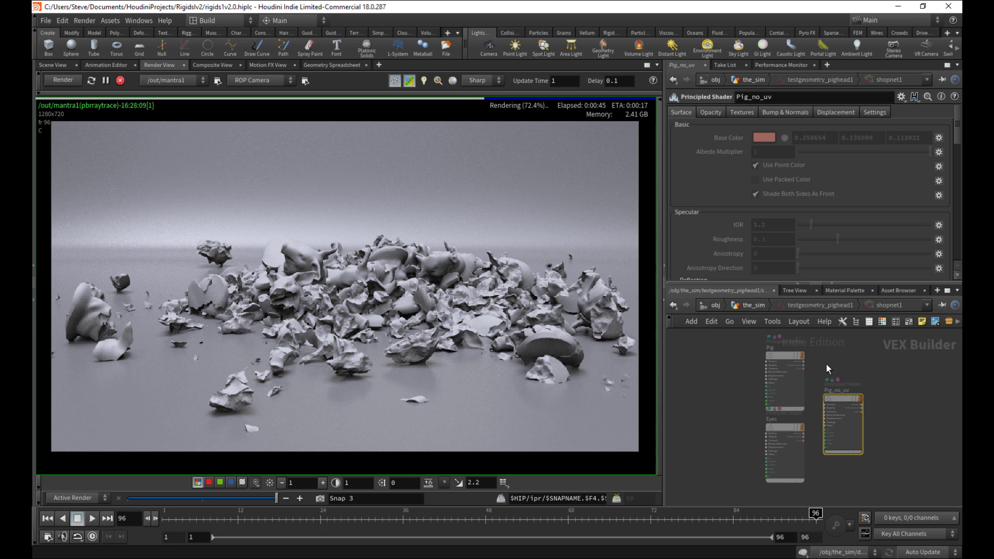
click(716, 306)
click(713, 306)
click(741, 356)
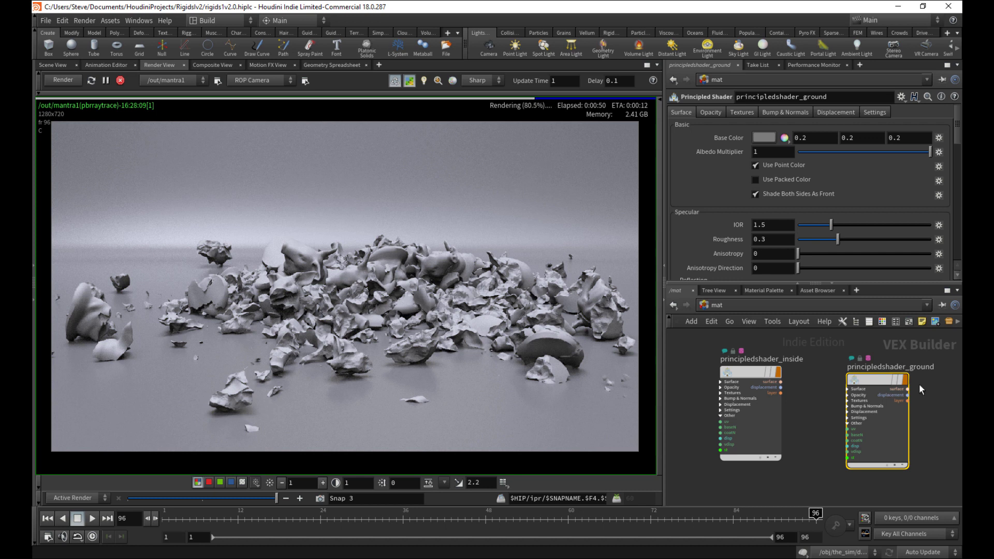
Step: Set Declare Materials on mantra1 to Save All Materials and Shaders, then stop and restart the render
click(712, 305)
click(736, 365)
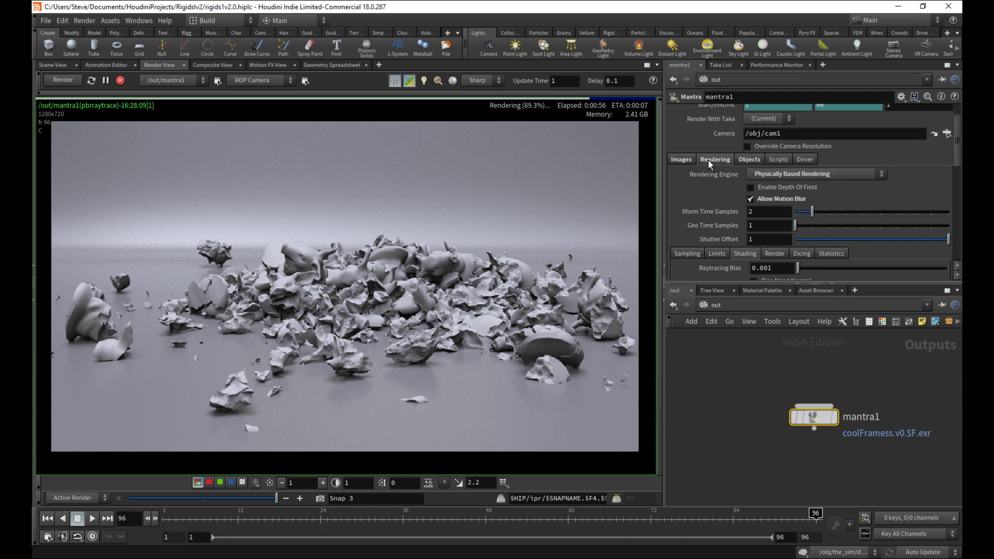
click(774, 254)
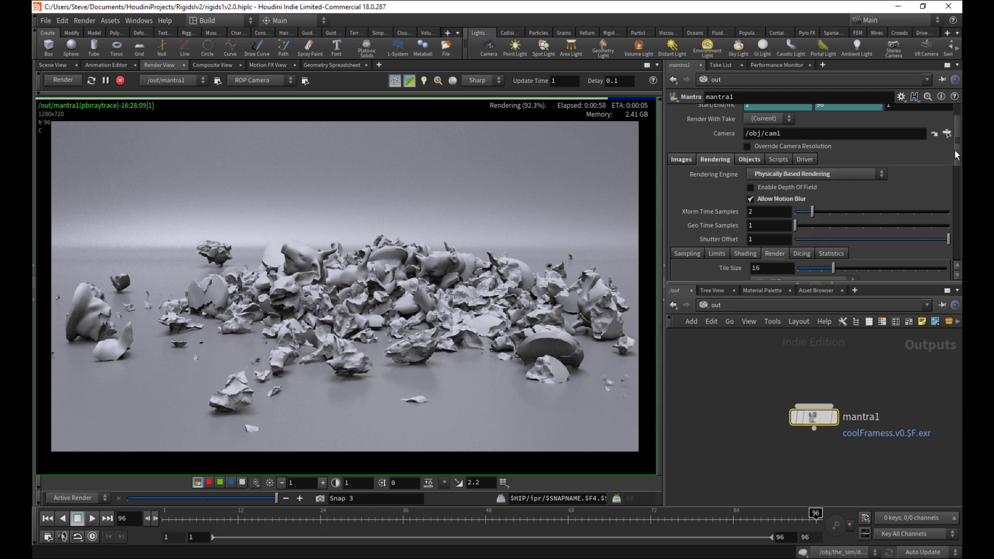
drag(955, 150, 949, 202)
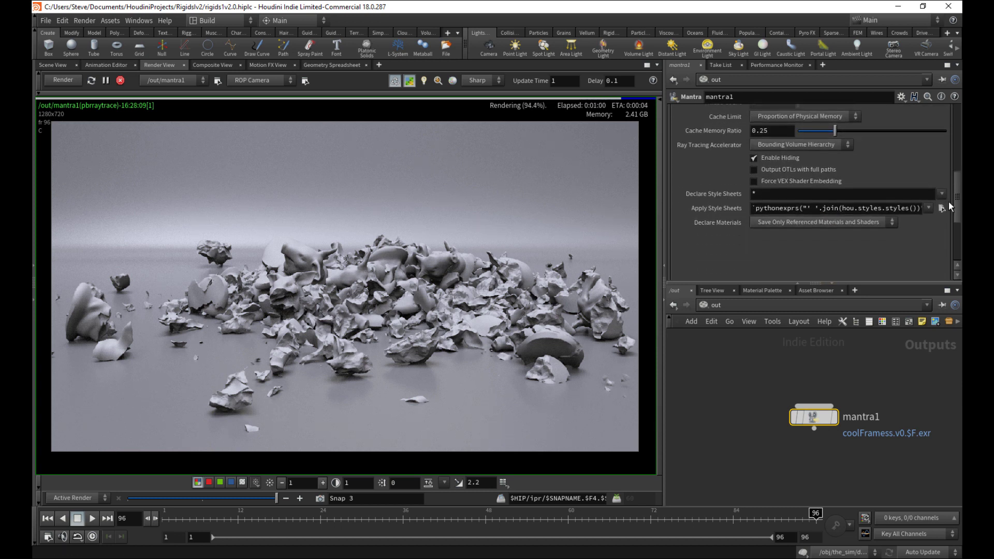
click(804, 222)
click(788, 256)
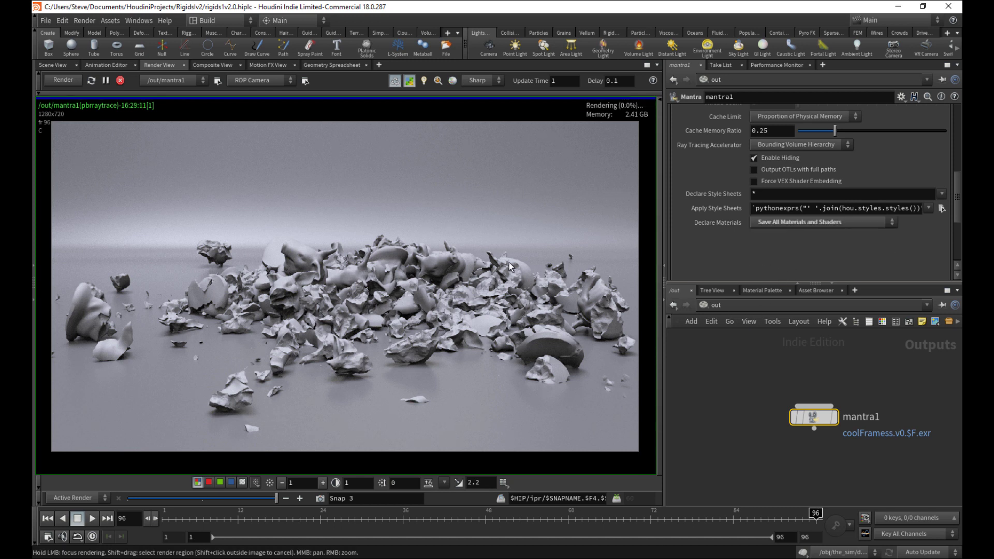
click(120, 81)
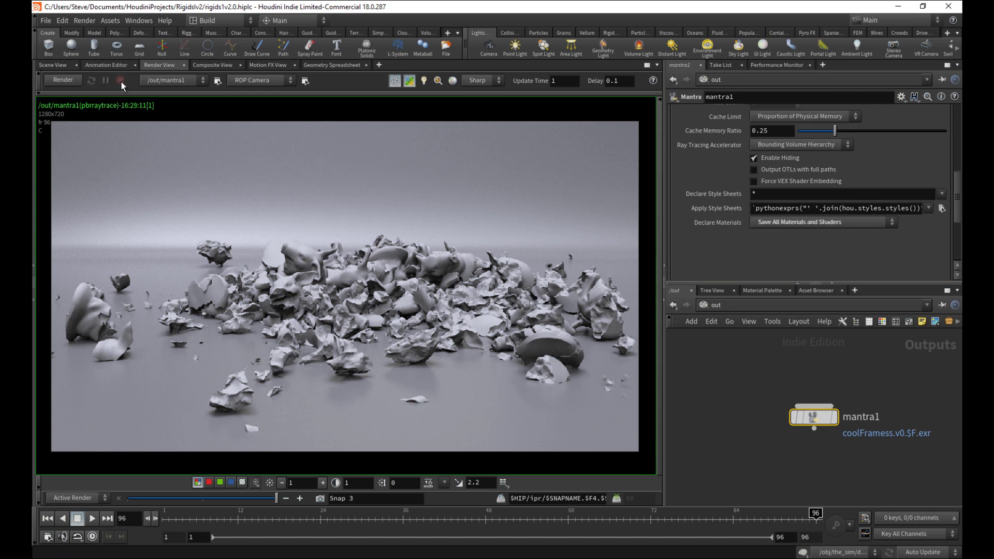
click(64, 81)
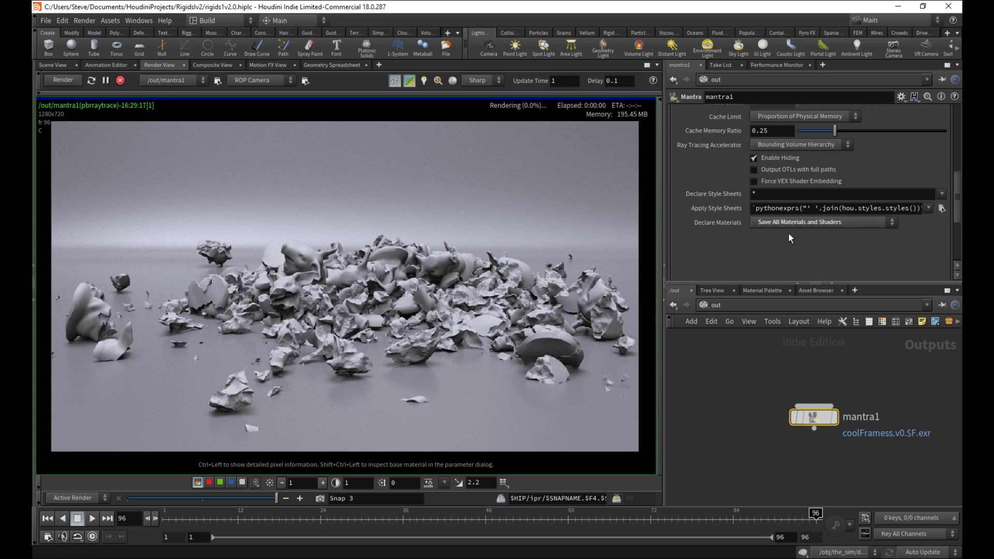
drag(957, 204, 949, 140)
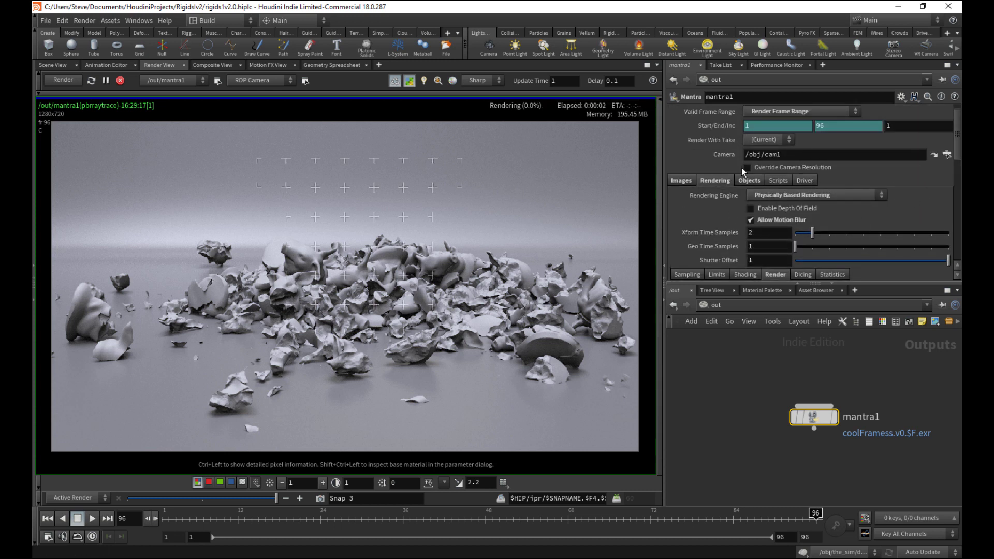
mouse_move(957, 151)
mouse_down()
mouse_move(943, 238)
mouse_move(916, 204)
mouse_up()
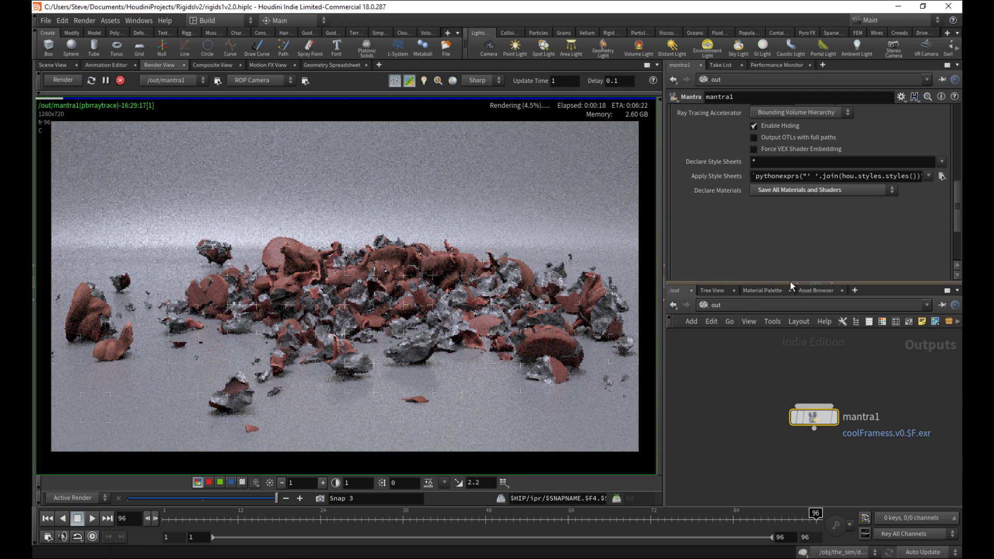
Step: Set the base color of principledshader_inside to white (1, 1, 1)
click(761, 290)
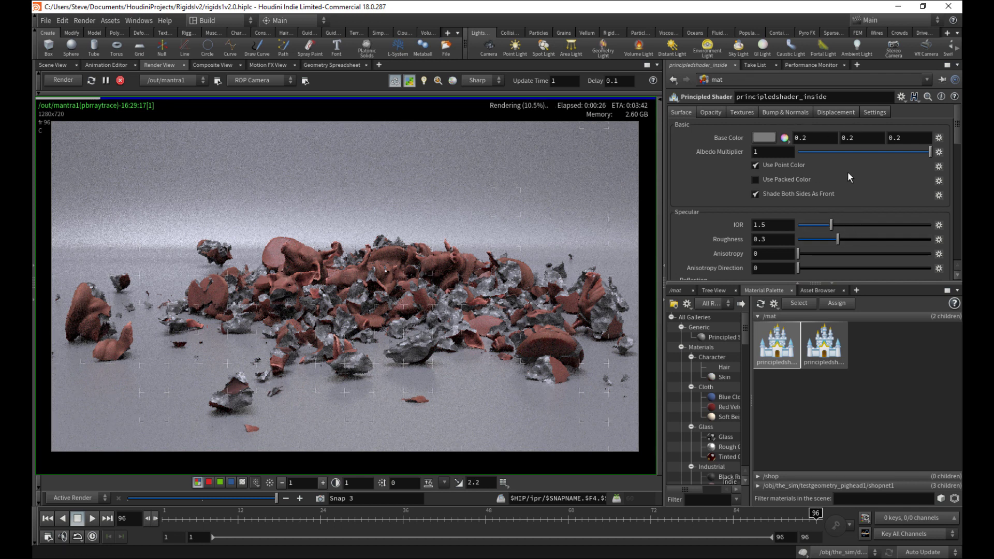
click(764, 138)
click(906, 118)
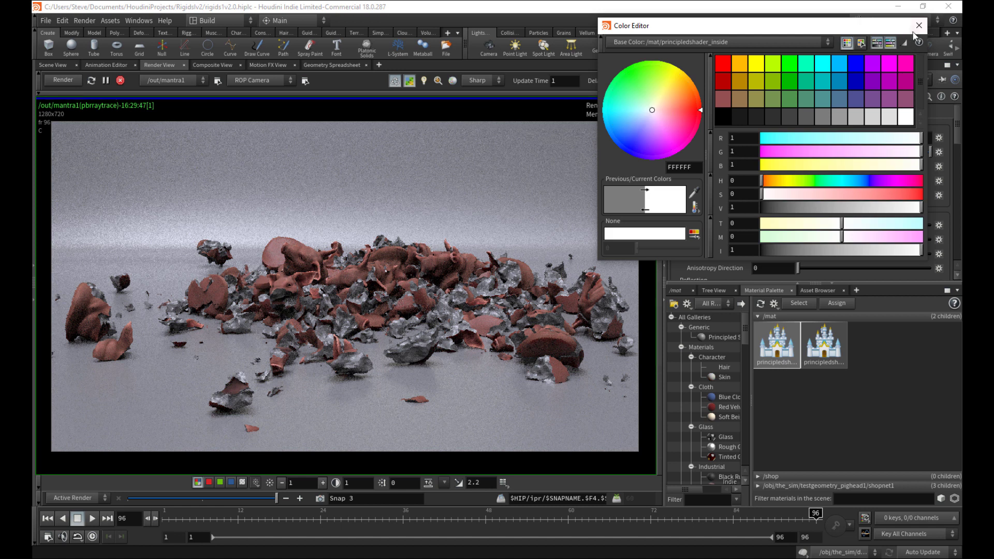
click(919, 25)
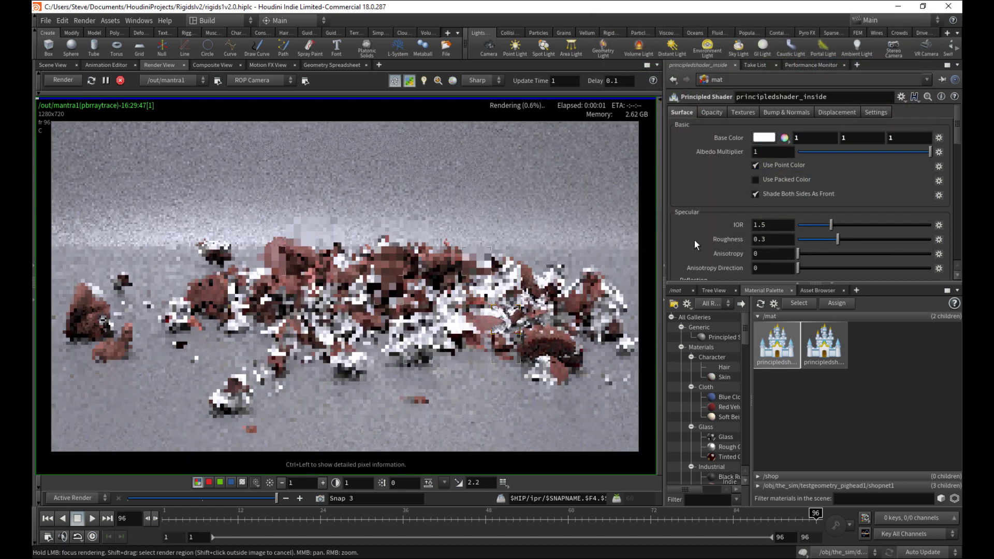
Step: Set the reflectivity of principledshader_inside to 0 and its roughness to 1
scroll(952, 148, down, 5)
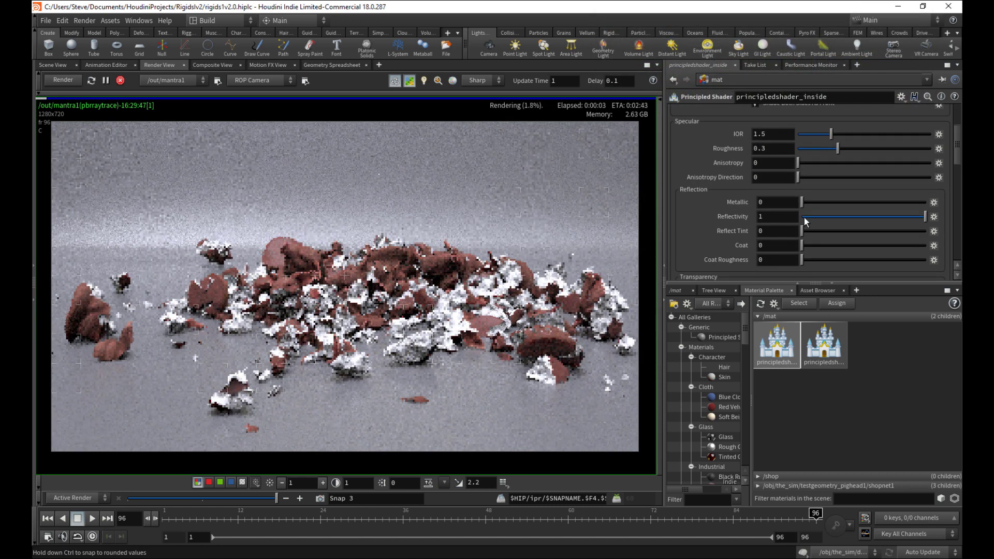
click(802, 217)
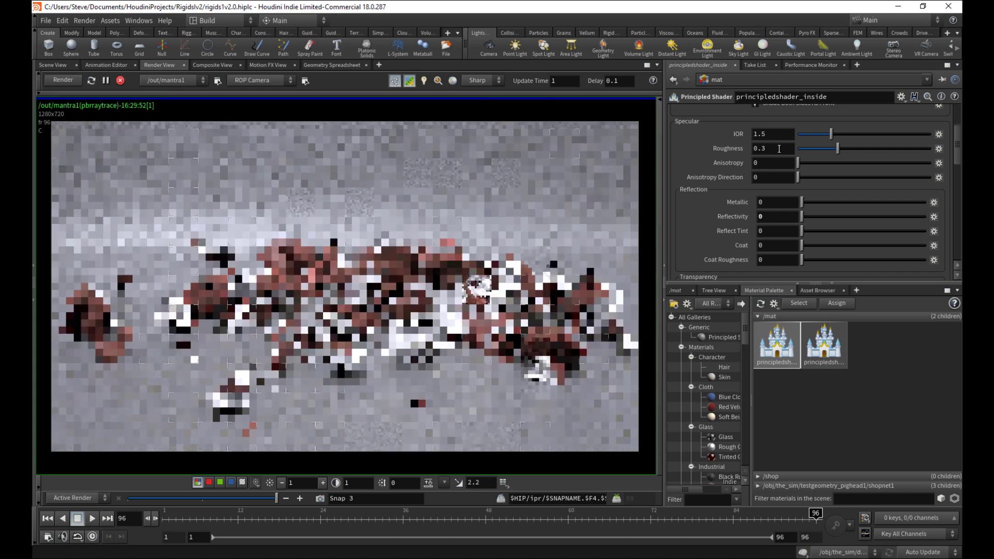
drag(772, 149, 716, 163)
text(1)
key(Return)
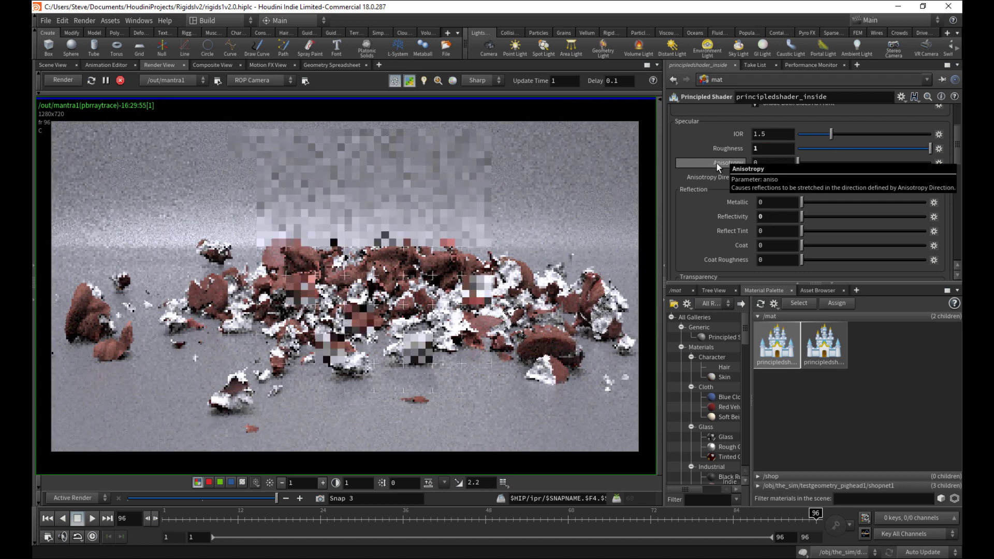
Step: Focus the progressive render on several fragments across the pile to inspect the updated inside material
click(419, 348)
mouse_move(419, 348)
mouse_down()
mouse_move(325, 316)
mouse_move(354, 344)
mouse_move(383, 290)
mouse_move(312, 378)
mouse_up()
click(238, 404)
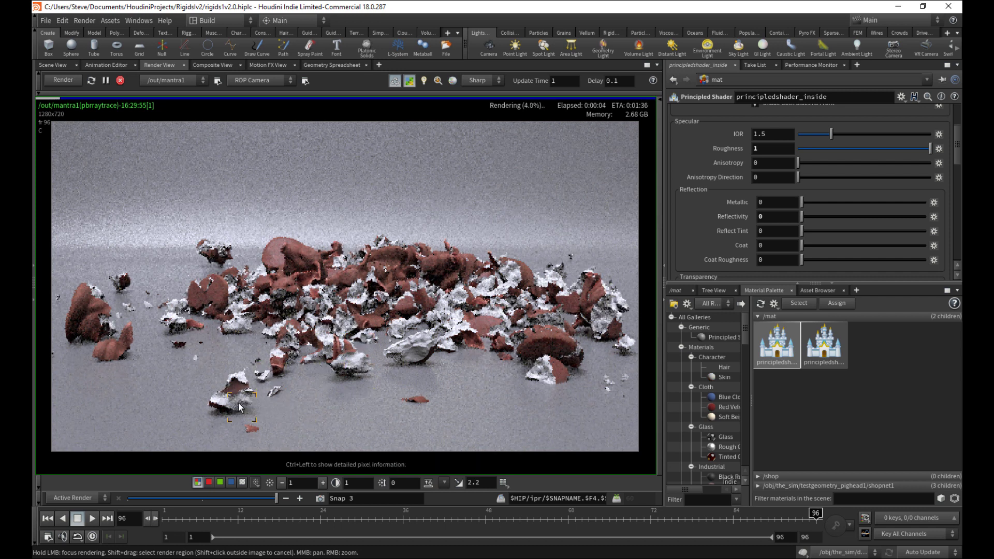
click(336, 352)
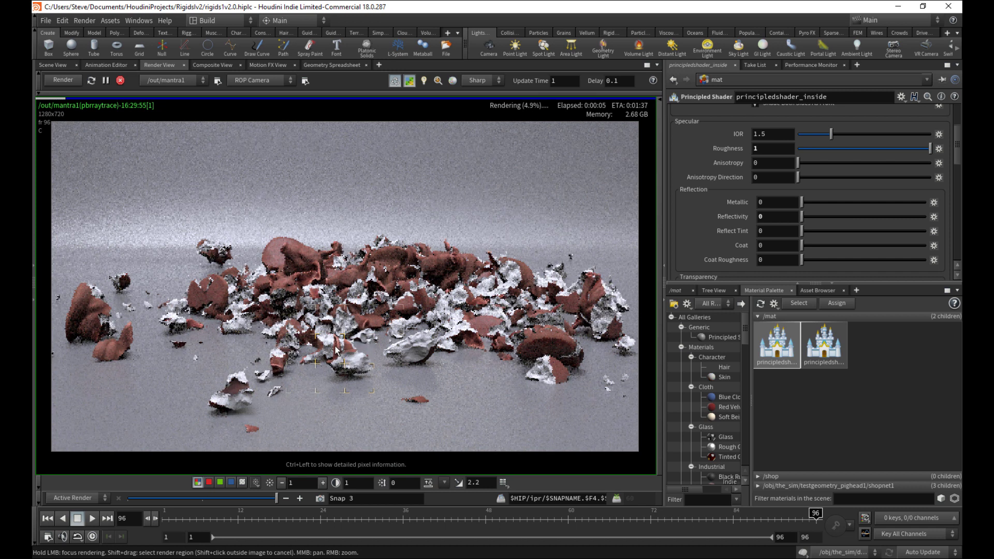
click(550, 372)
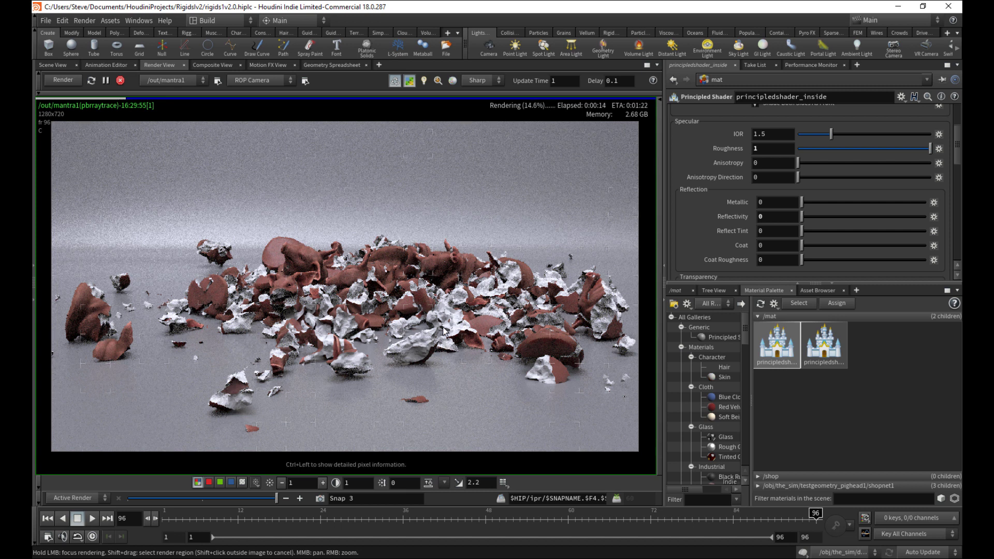
ctrl+drag(443, 330, 362, 310)
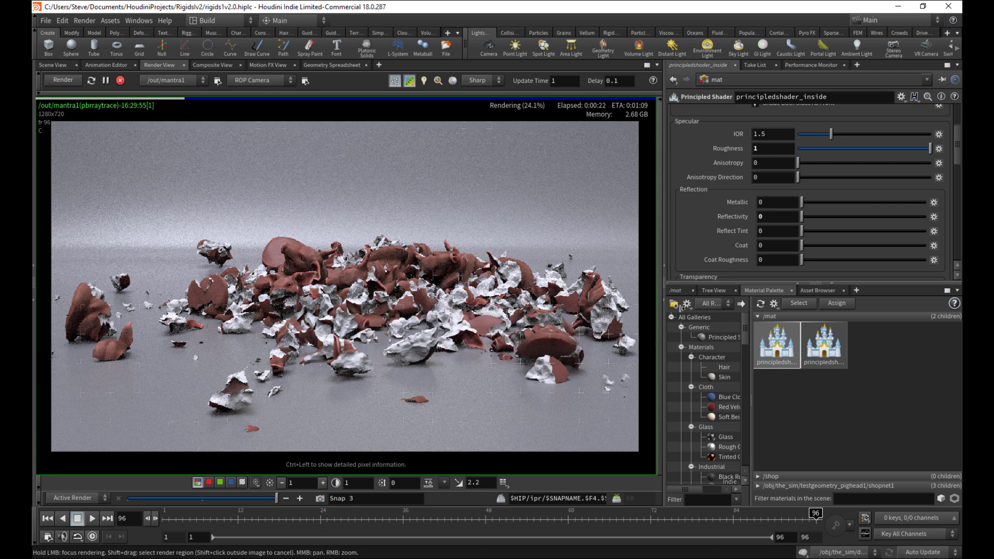
Step: Set the light intensity of envlight1 to 2 at the object level and focus the render on the pile of fragments
click(679, 290)
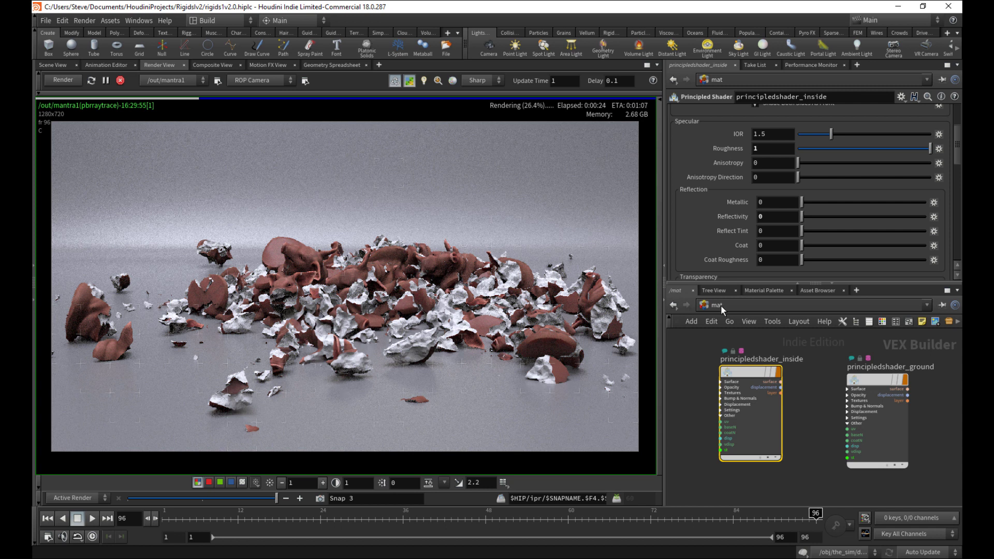
click(722, 305)
click(738, 359)
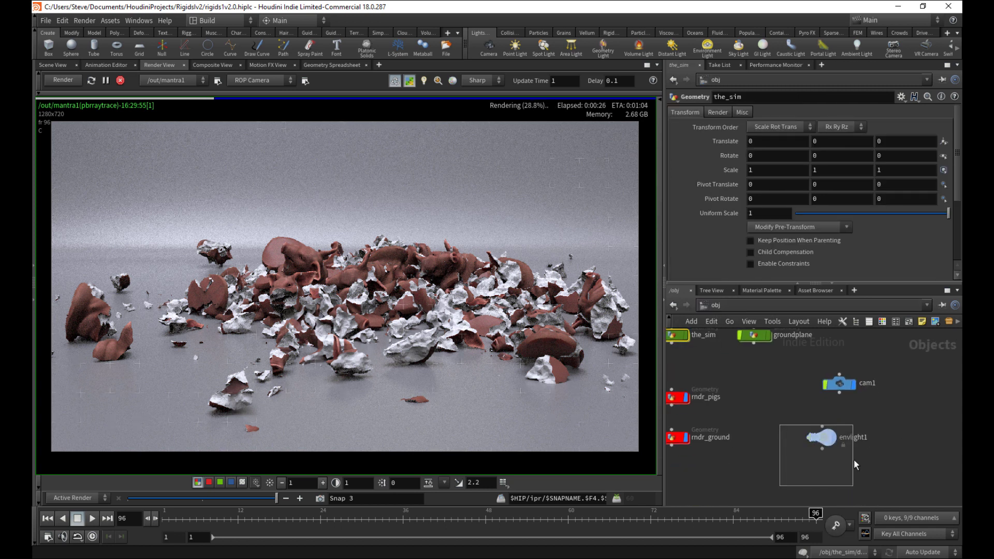
drag(854, 459, 854, 459)
text(2)
key(Return)
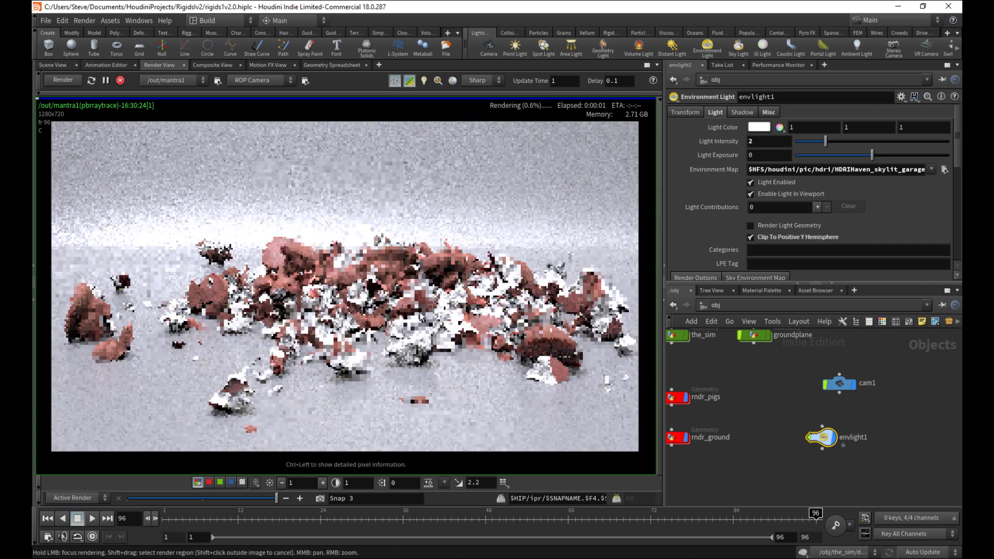
click(434, 357)
mouse_move(434, 357)
mouse_down()
mouse_move(422, 290)
mouse_move(392, 267)
mouse_up()
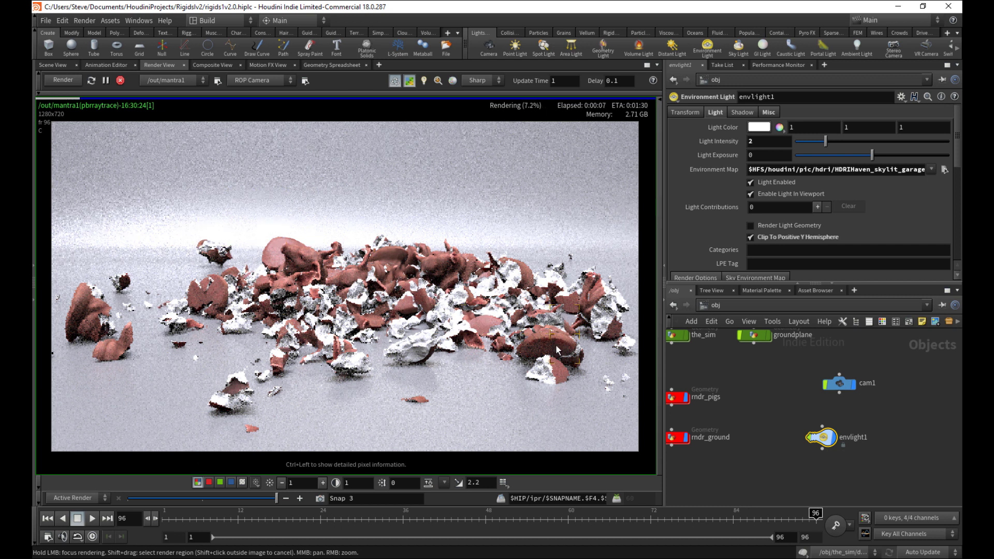
Step: Focus the render on the middle of the pile and save a snapshot of the image
mouse_move(588, 299)
mouse_down()
mouse_move(414, 282)
mouse_move(314, 348)
mouse_move(297, 306)
mouse_up()
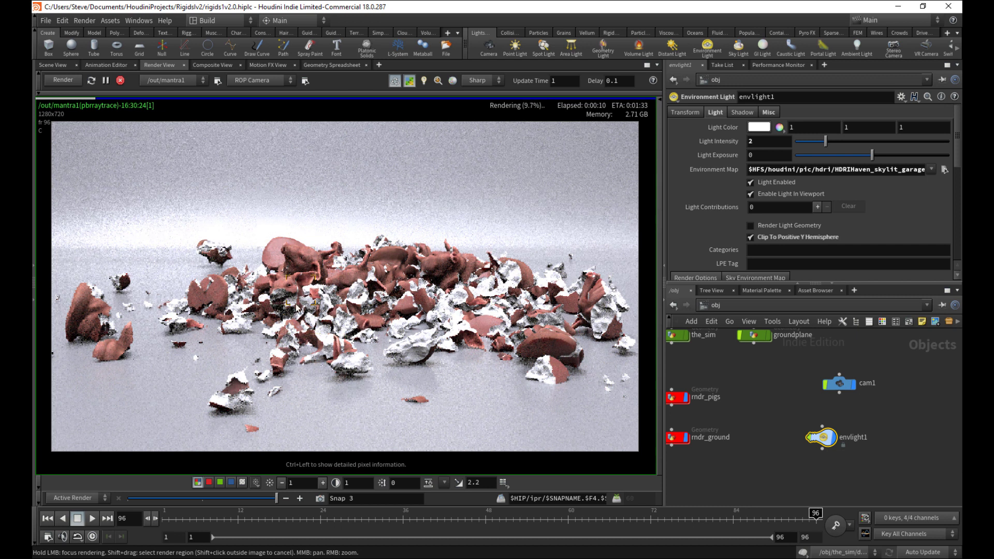
click(320, 499)
mouse_move(277, 498)
mouse_down()
mouse_move(162, 498)
mouse_move(172, 488)
mouse_move(280, 489)
mouse_up()
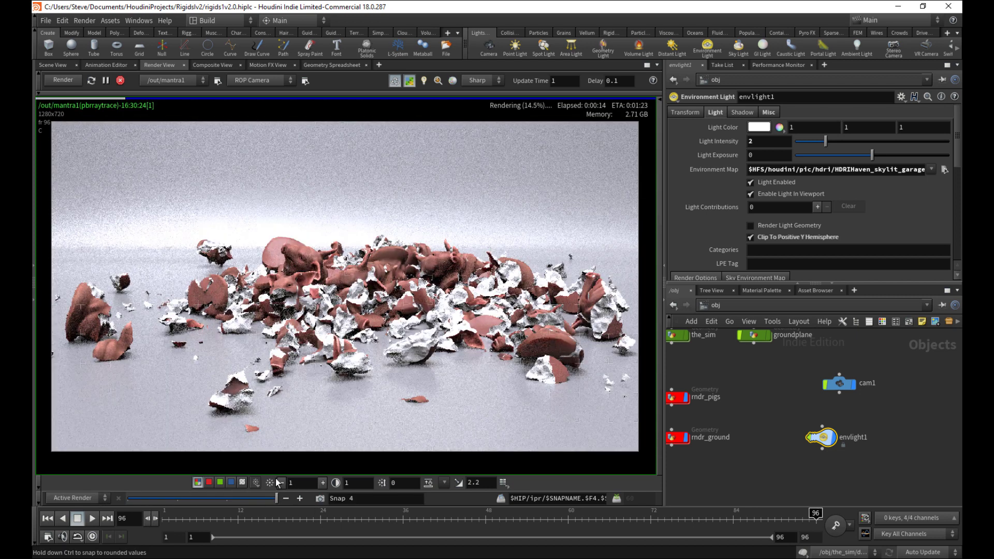
Step: Set the base color of principledshader_ground to blue (0, 0.25, 0.5)
click(763, 291)
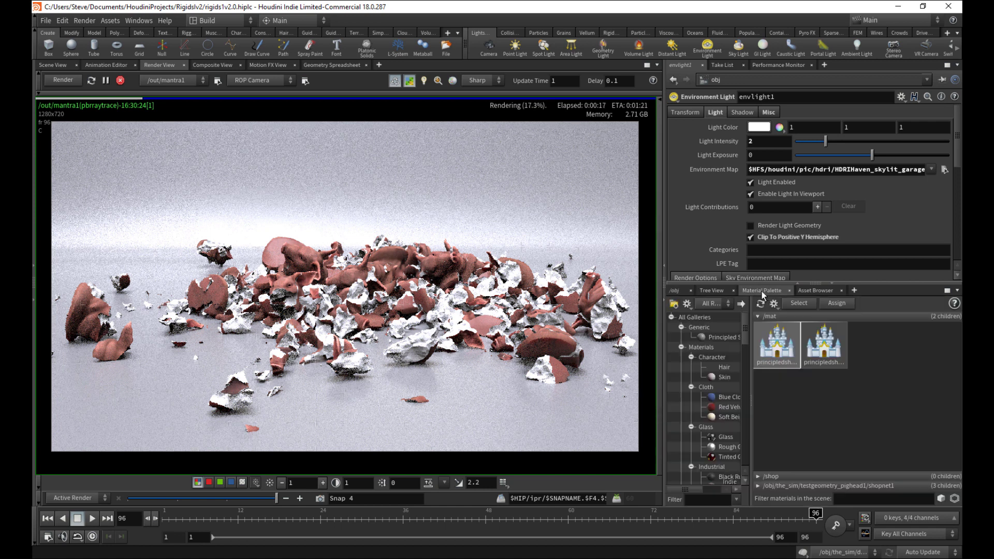
click(821, 350)
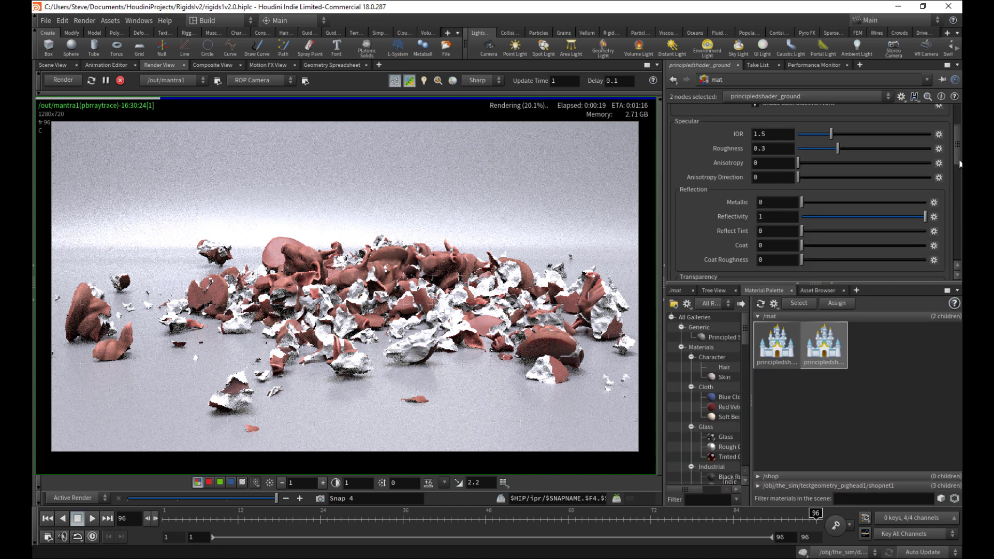
drag(959, 164, 960, 124)
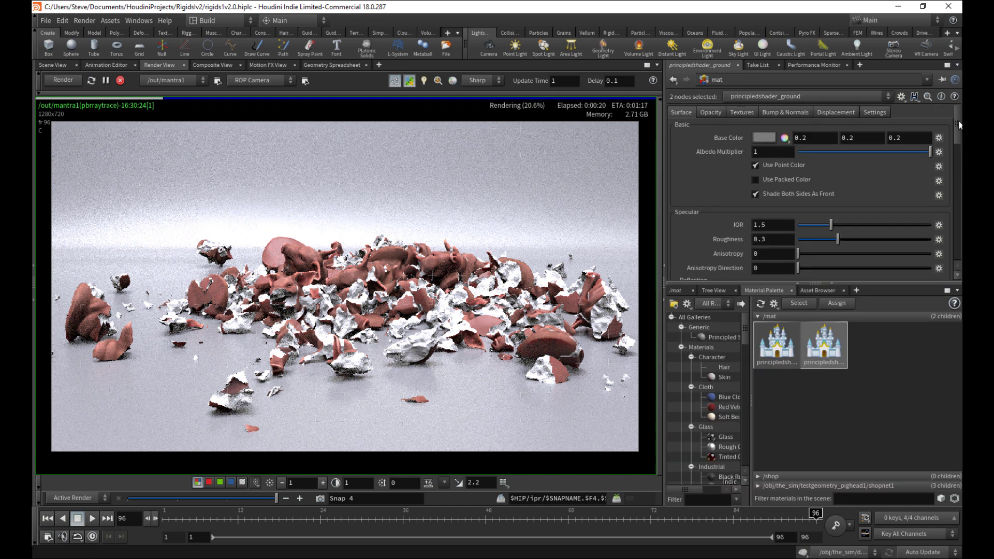
click(784, 138)
click(839, 81)
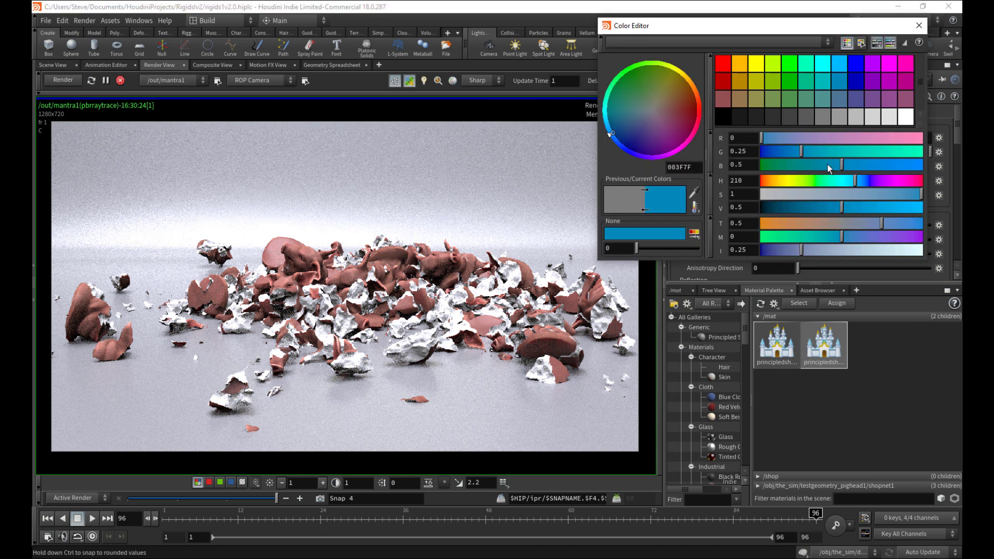
click(920, 25)
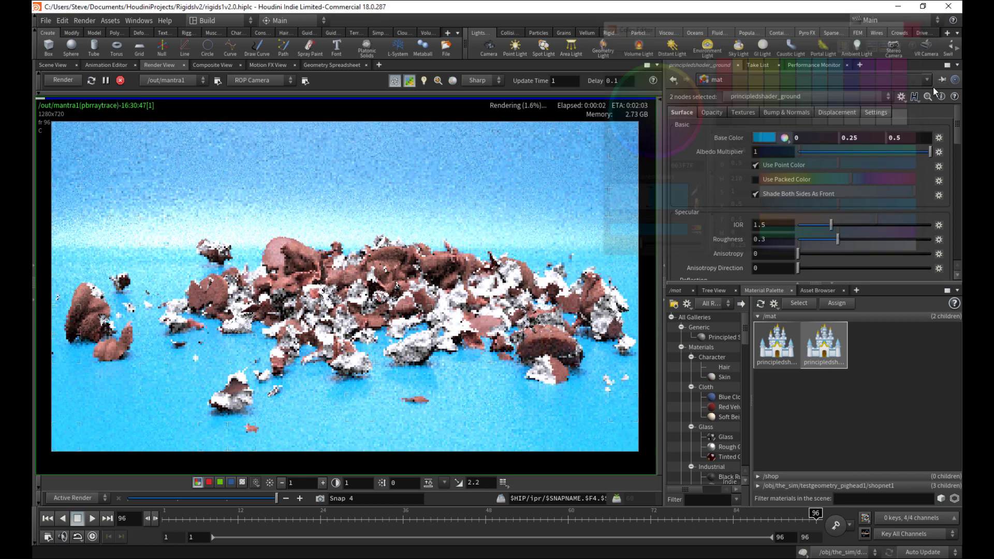
Step: Set the reflectivity of principledshader_ground to 0
scroll(957, 129, down, 3)
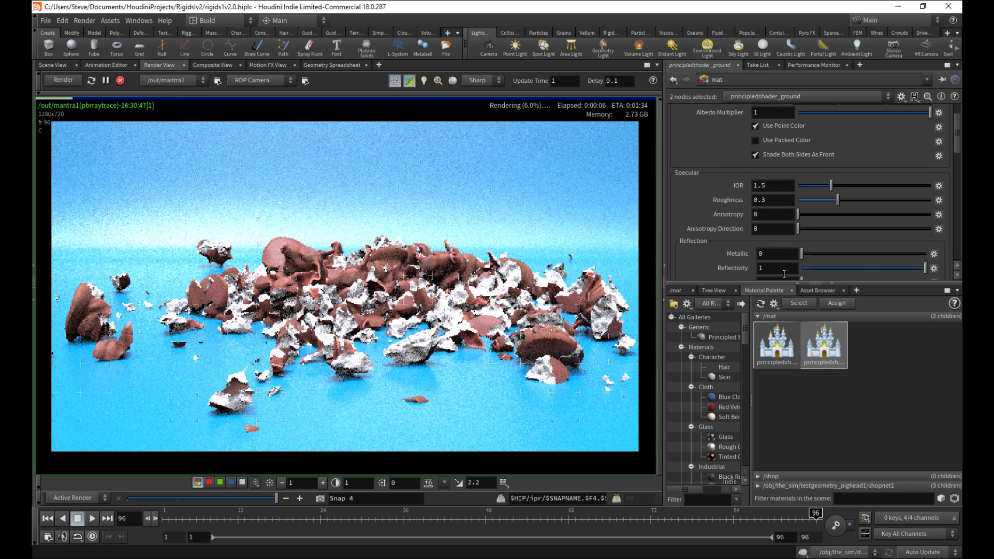
text(0)
key(Return)
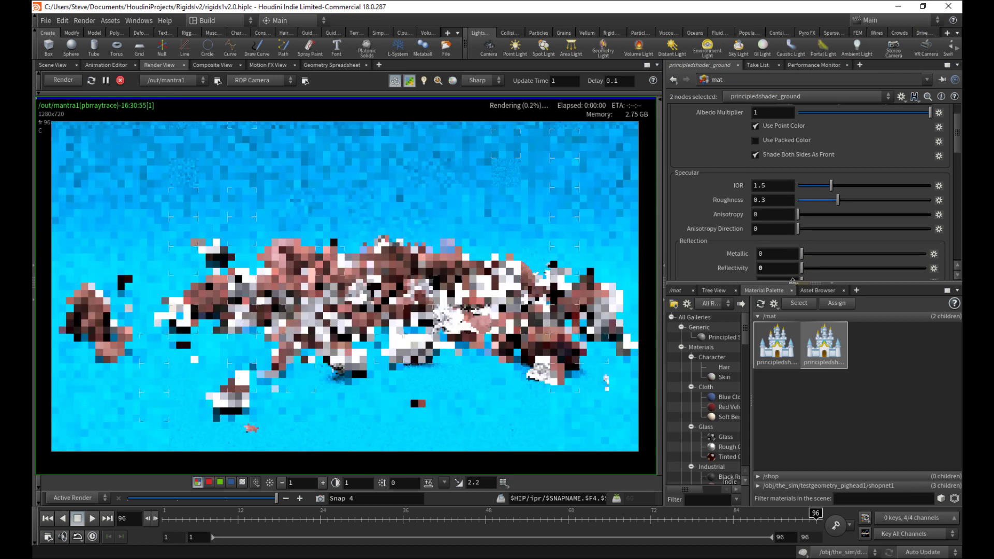
Step: Mute the blue base color of principledshader_ground to saturation 0.824 and value 0.266
scroll(952, 132, up, 3)
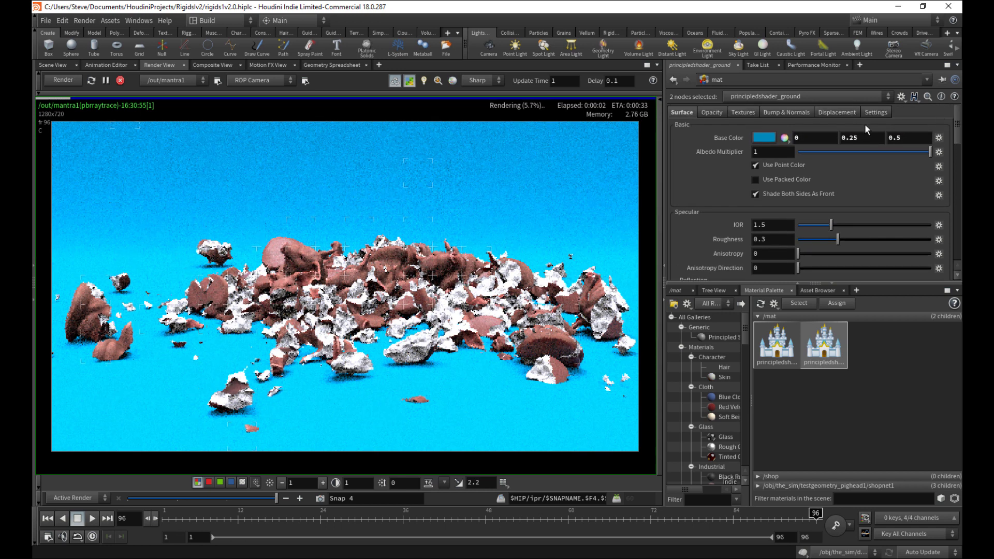
click(765, 138)
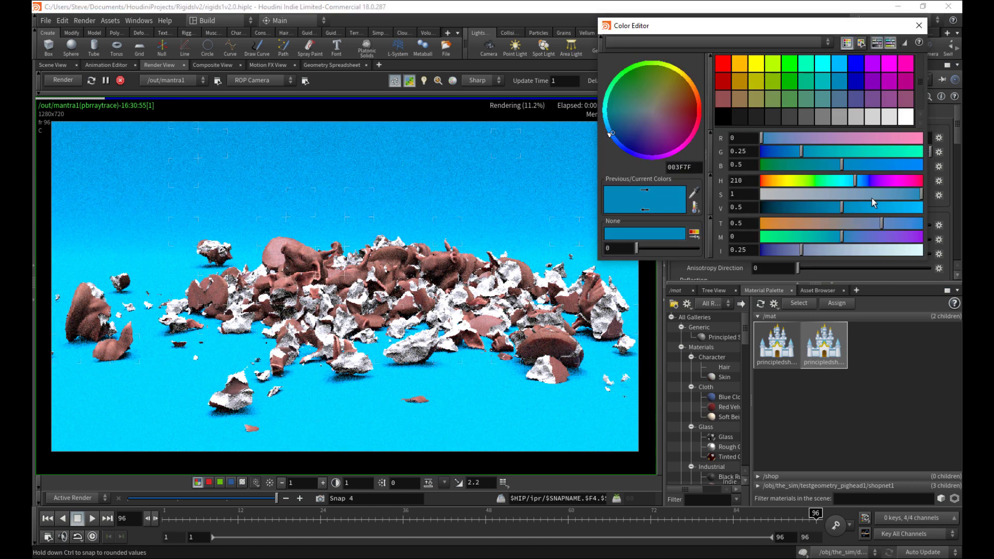
click(893, 194)
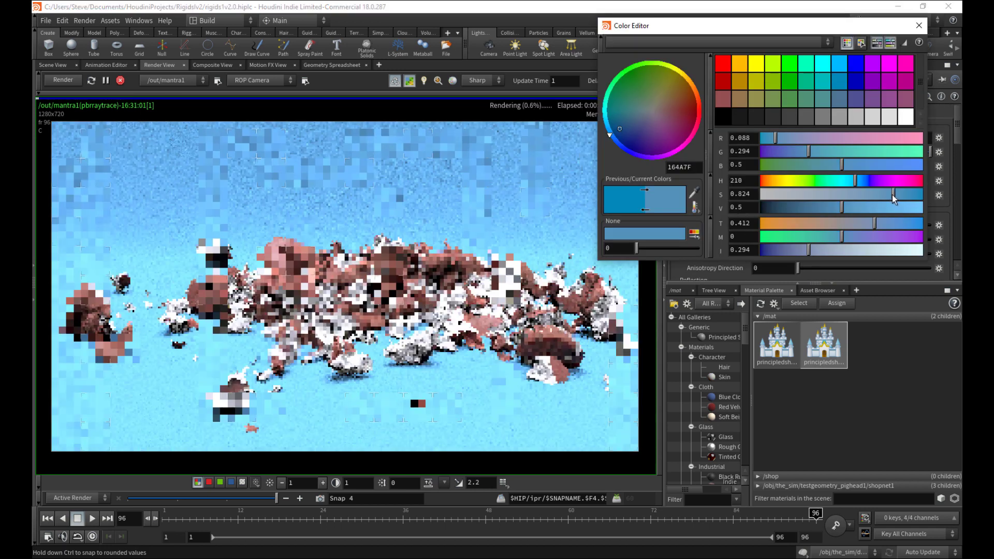
click(804, 207)
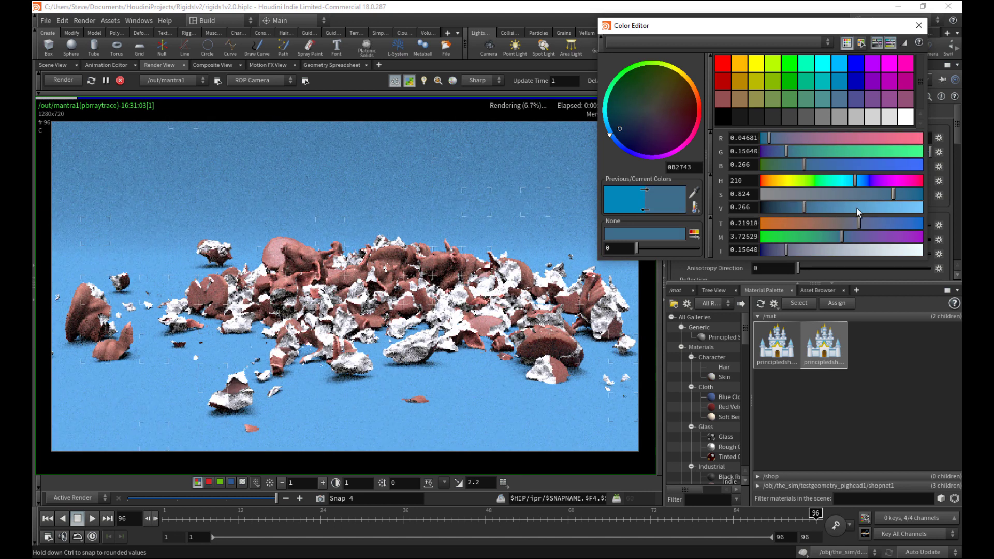
click(919, 26)
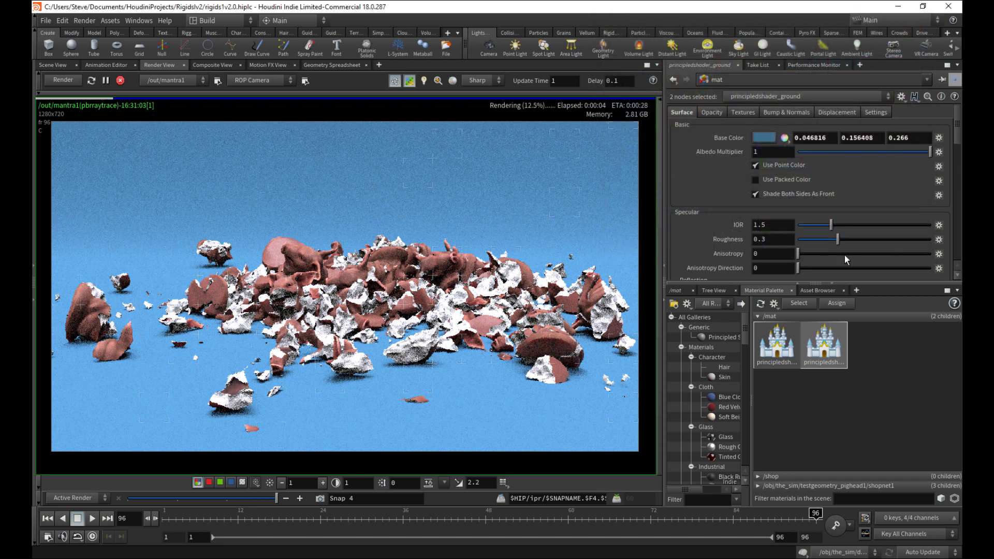
Step: Try a grey base color of 0.619 on principledshader_inside and undo the change
click(781, 357)
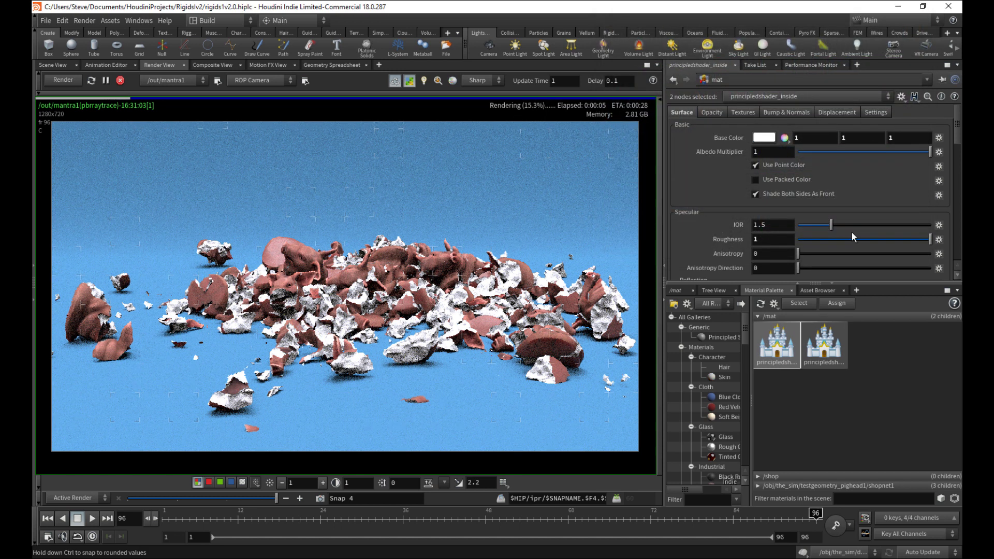
click(764, 138)
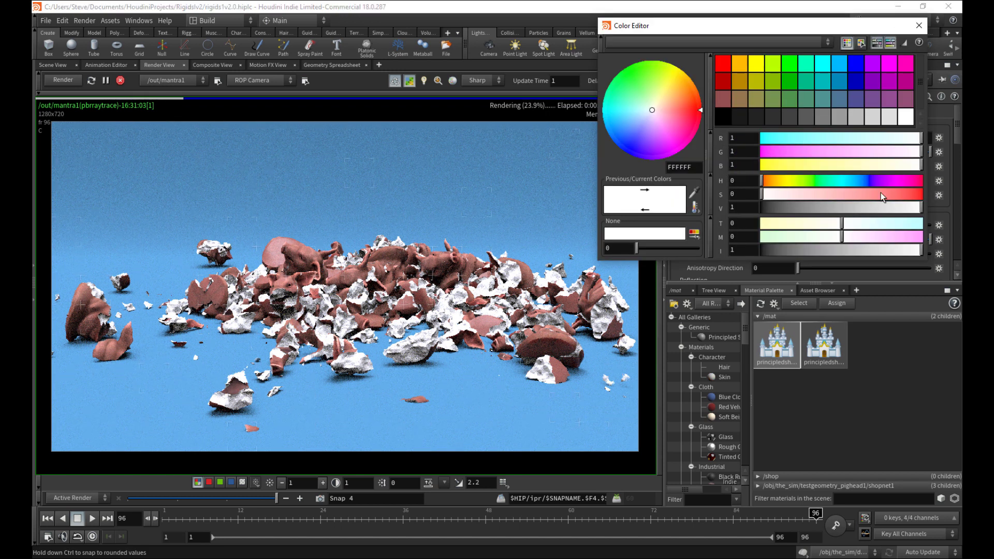
click(861, 206)
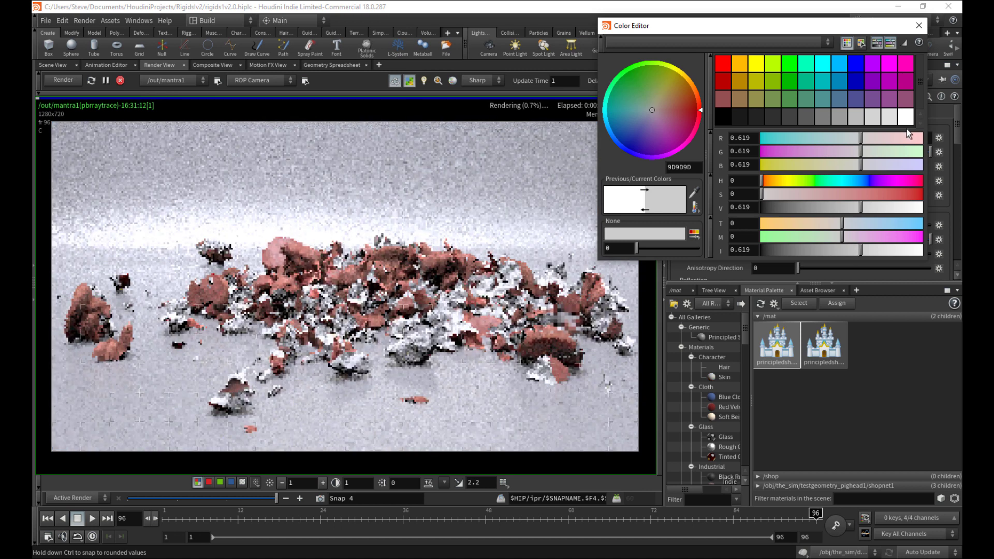
click(920, 28)
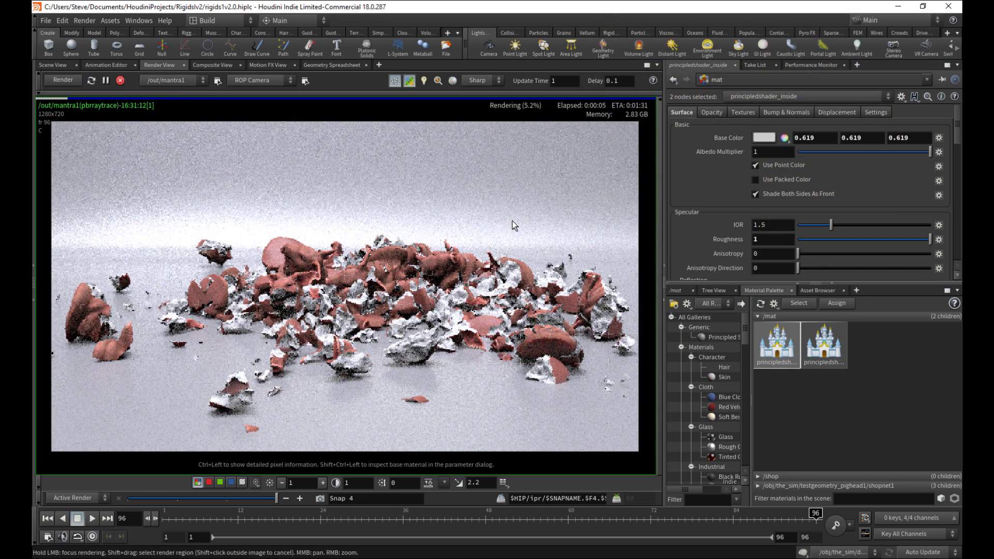
key(ctrl+z)
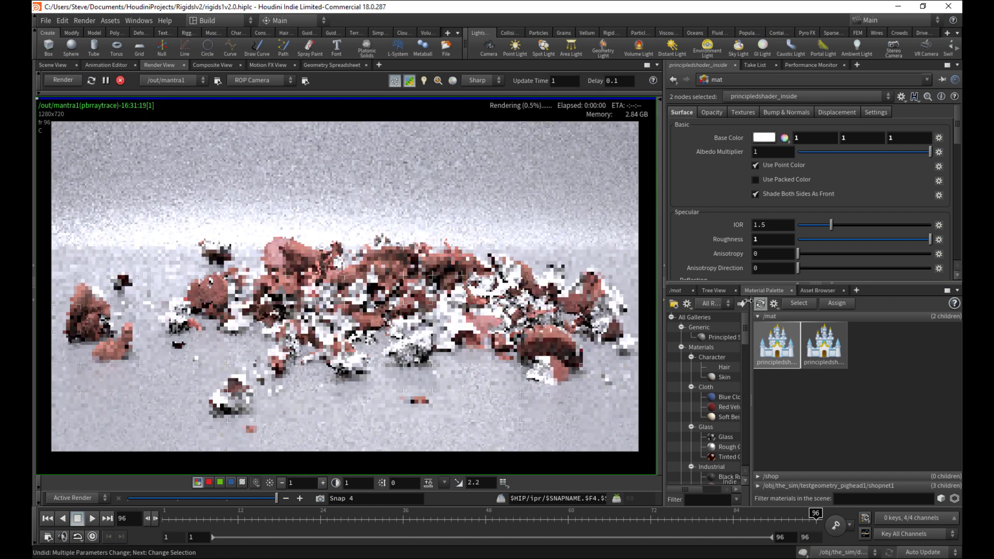
Step: Check the ground material's base color and set the base color of principledshader_inside to grey with value 0.543
click(840, 351)
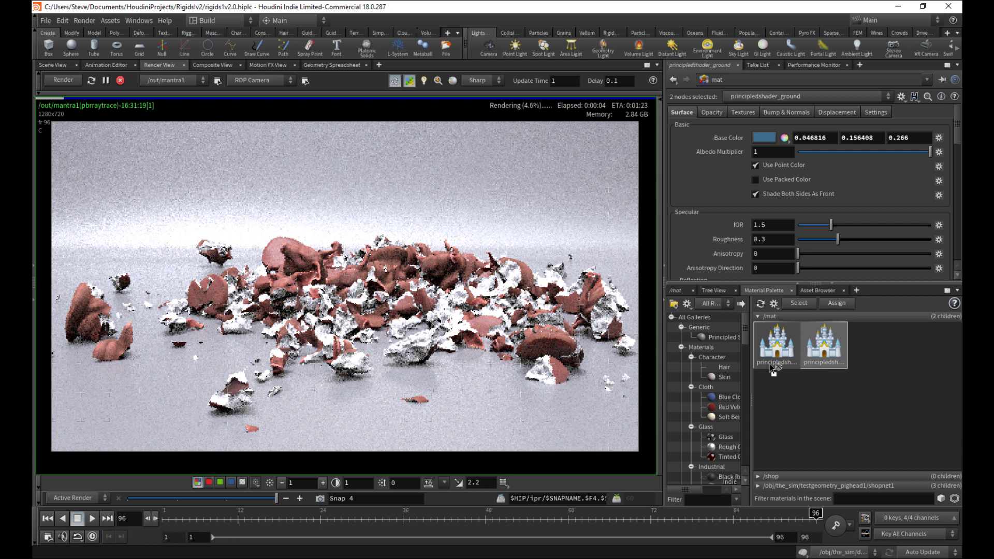
click(782, 350)
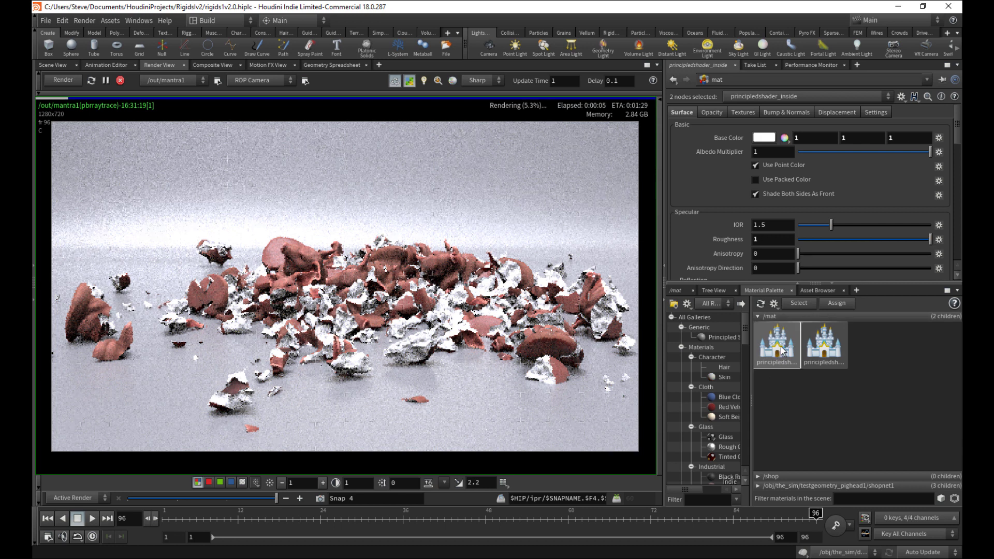
click(765, 138)
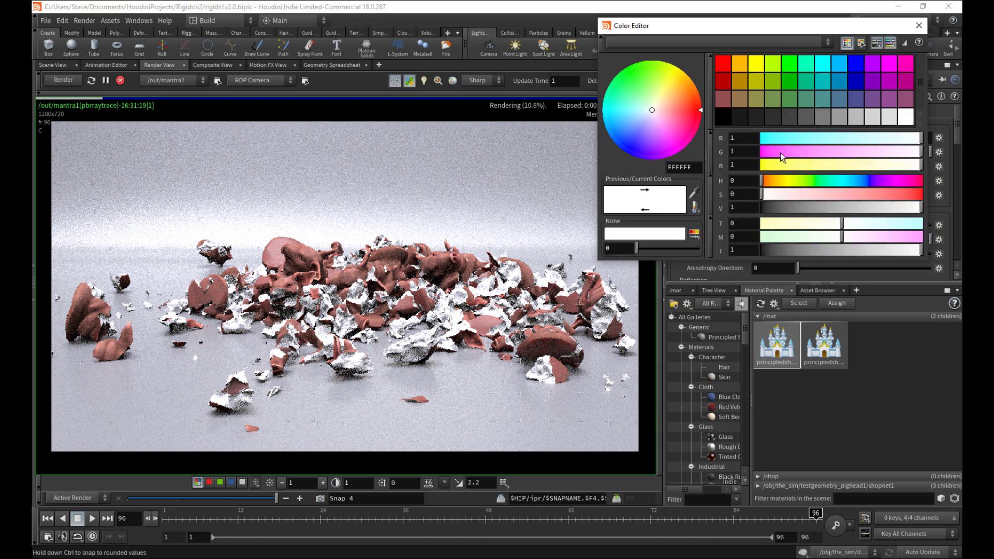
click(850, 207)
click(919, 26)
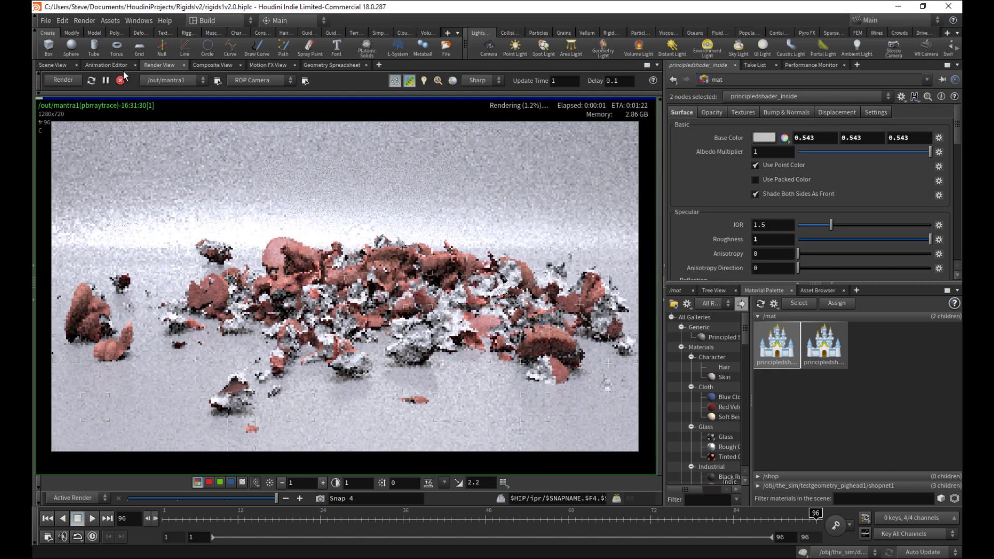
Step: Check the settings of principledshader_ground and step to frame 95 and back to 96 to refresh the render
click(834, 342)
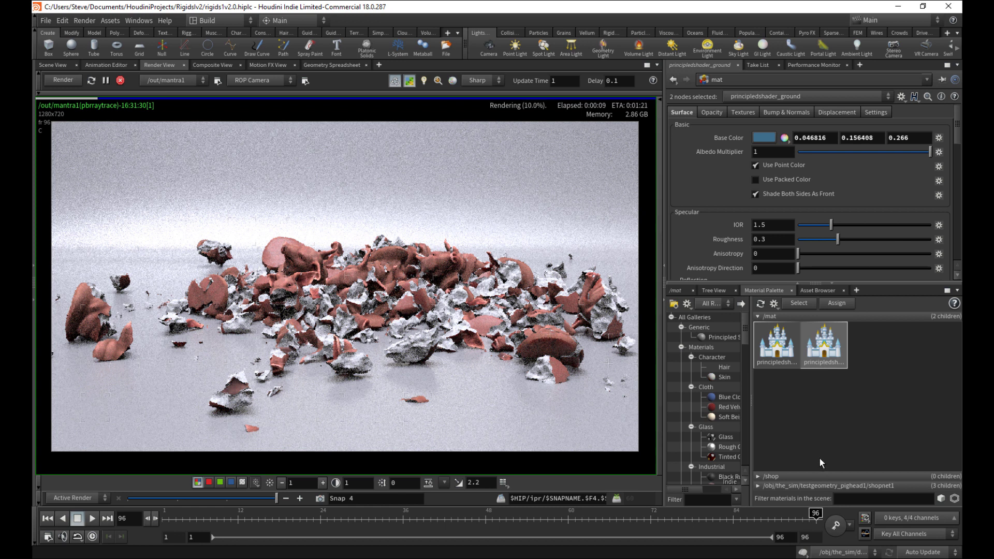
key(Left)
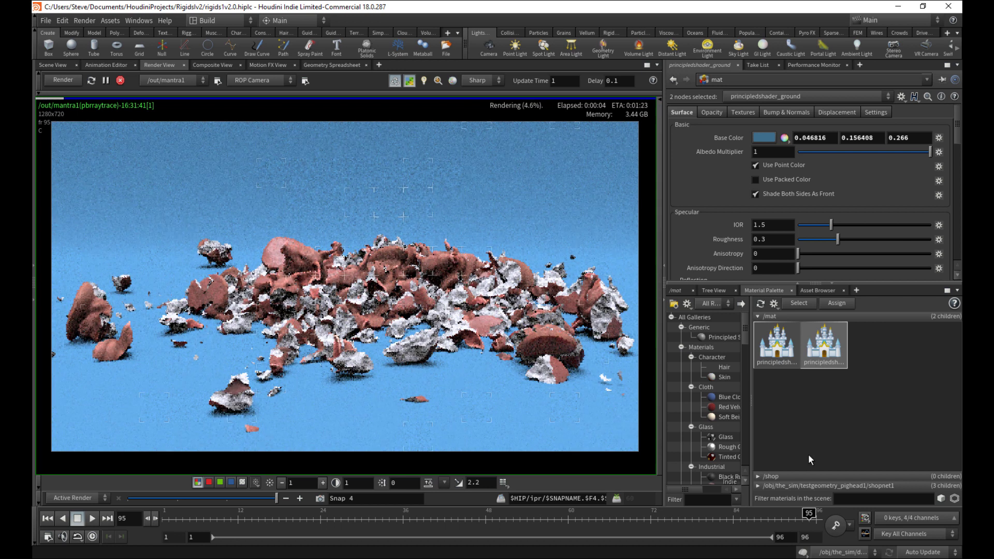
key(Right)
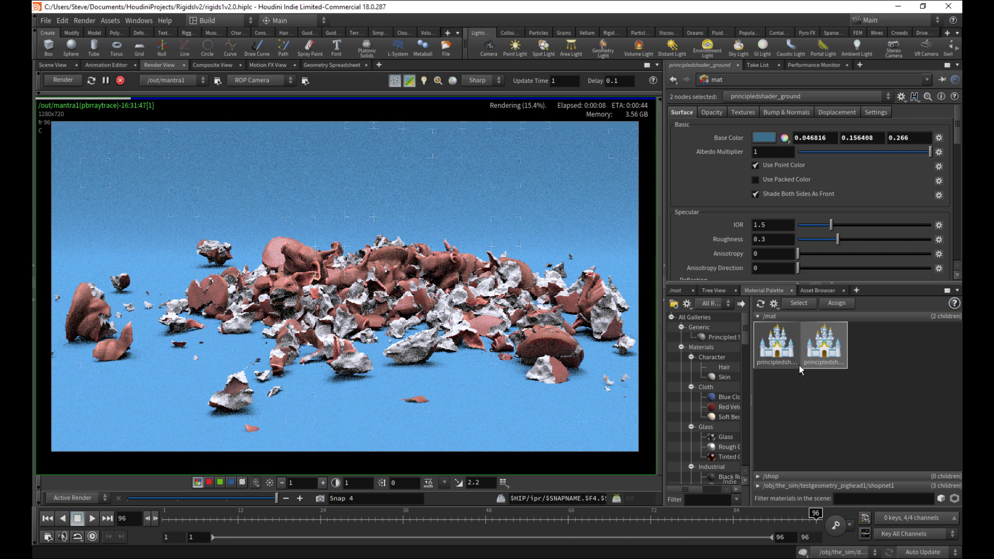
Step: Lighten the base color of principledshader_inside to a grey of value 0.765
click(777, 345)
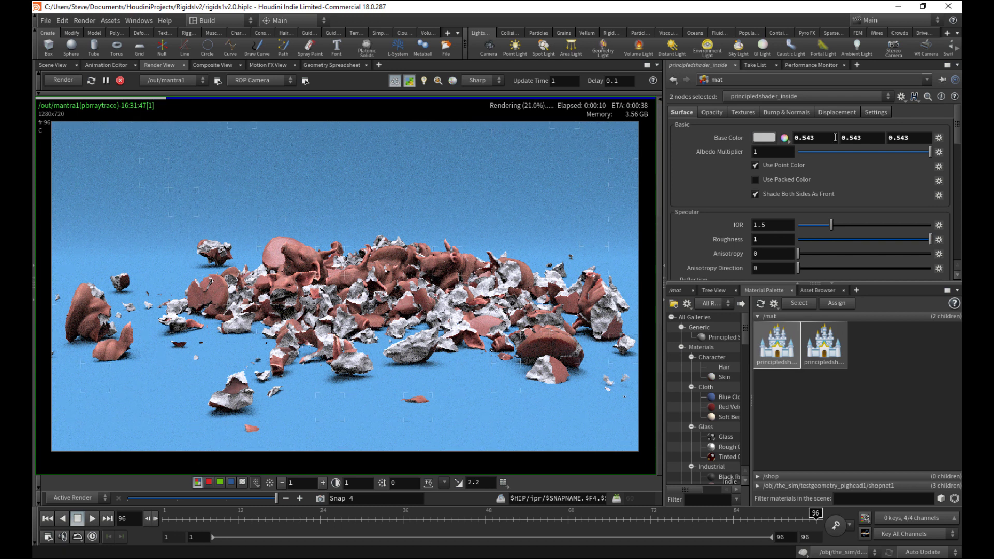
click(764, 137)
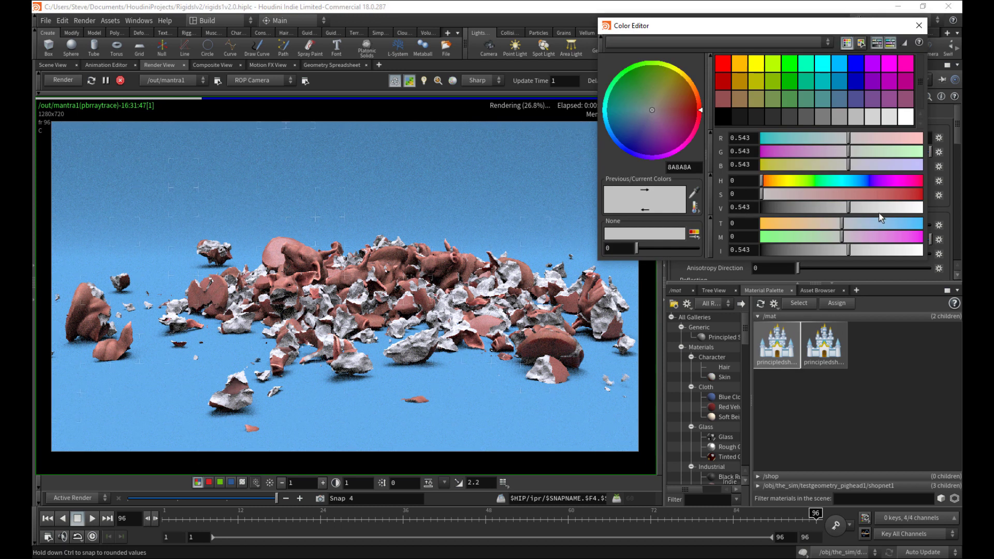
drag(879, 211, 884, 209)
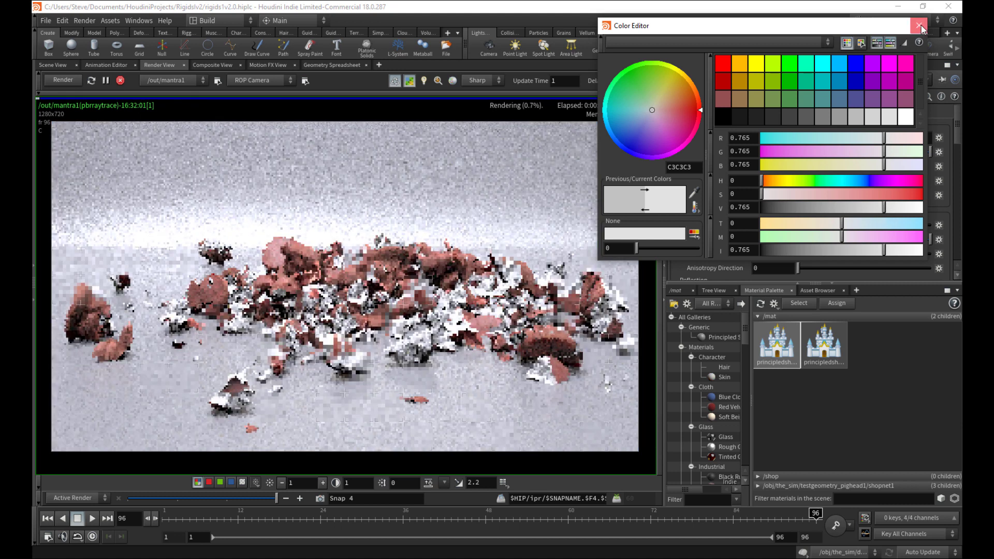
click(919, 26)
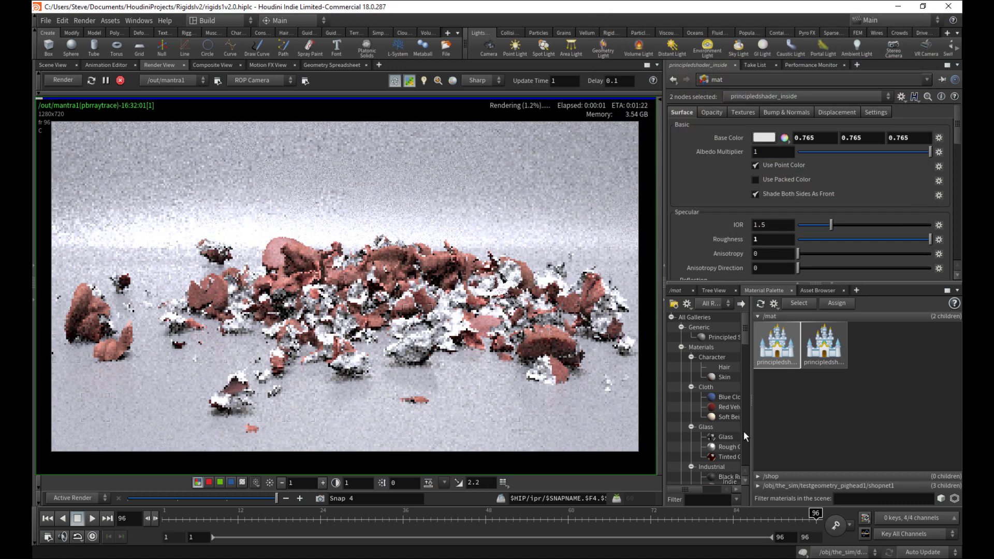
Step: Refresh the render at frames 95 and 94 and focus it on several areas of the fragment pile to inspect the materials
click(809, 521)
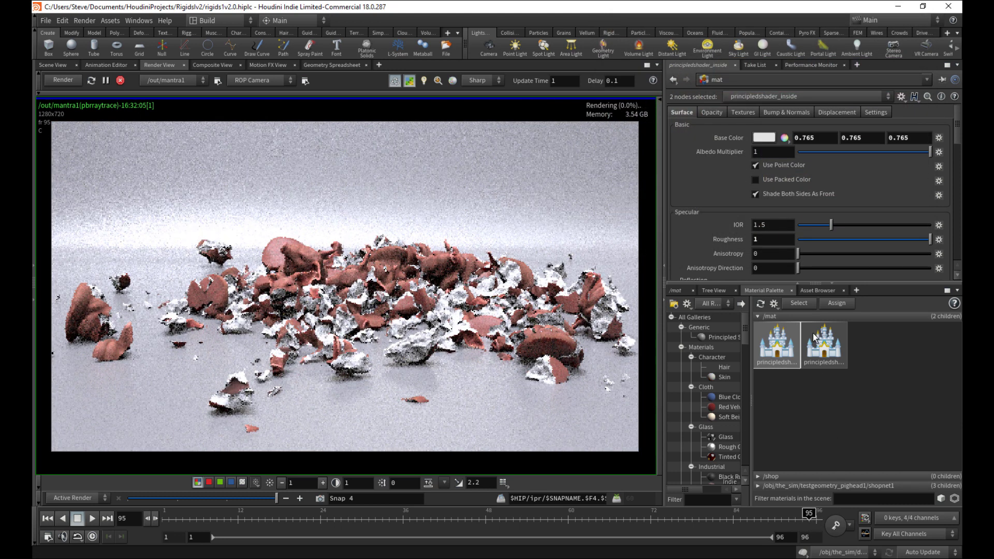
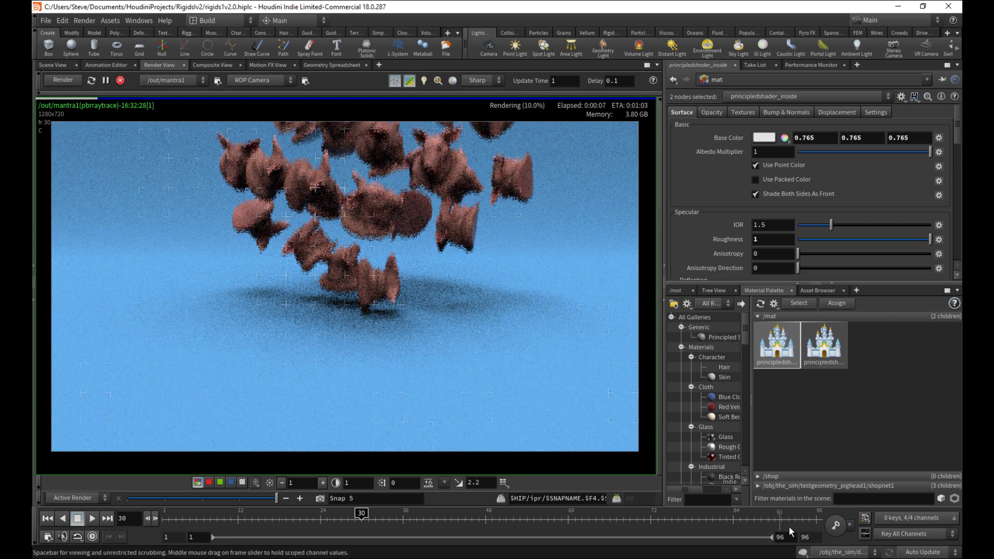
click(806, 519)
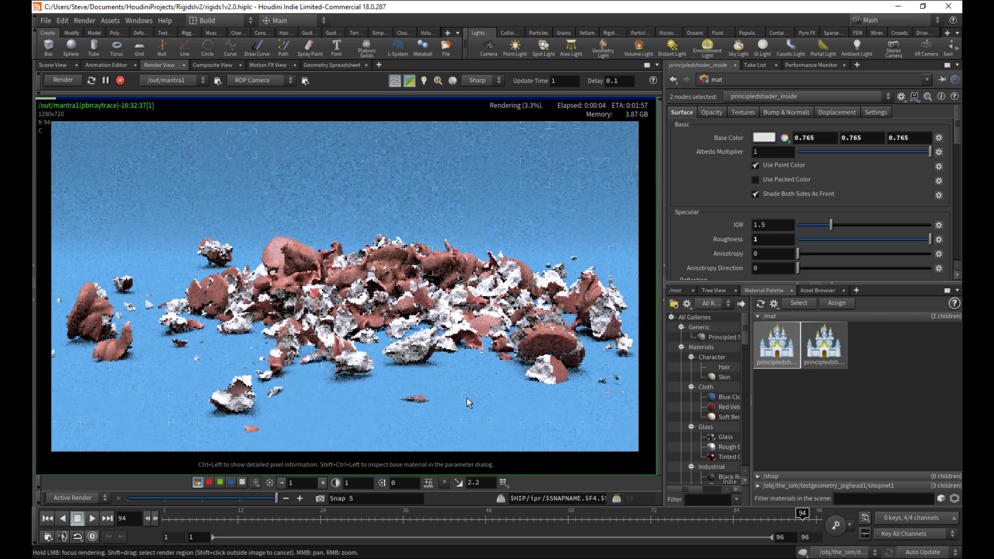
mouse_move(407, 337)
mouse_down()
mouse_move(361, 363)
mouse_move(236, 398)
mouse_move(296, 248)
mouse_up()
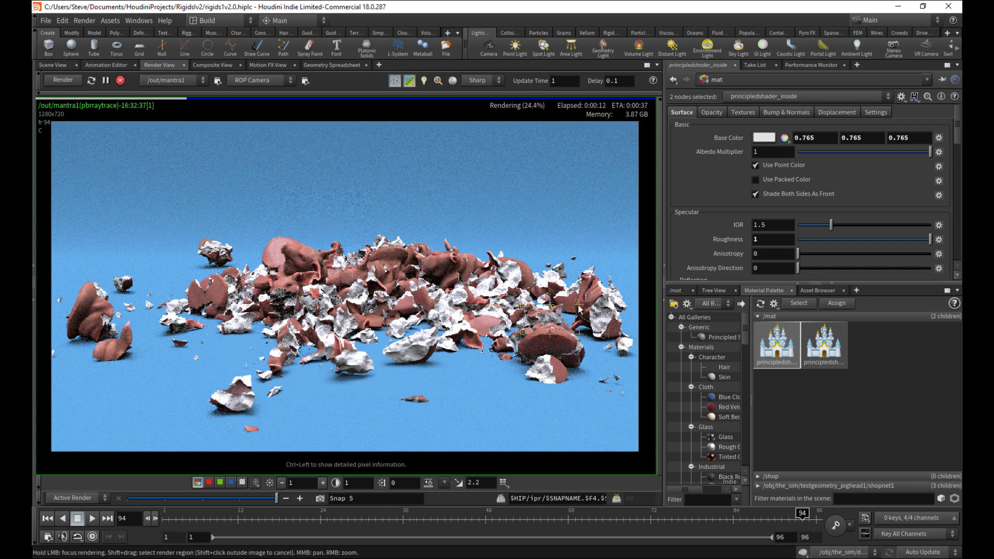
mouse_move(599, 357)
mouse_down()
mouse_move(608, 332)
mouse_move(425, 352)
mouse_move(257, 393)
mouse_move(197, 324)
mouse_move(230, 285)
mouse_move(296, 316)
mouse_up()
drag(219, 317, 453, 338)
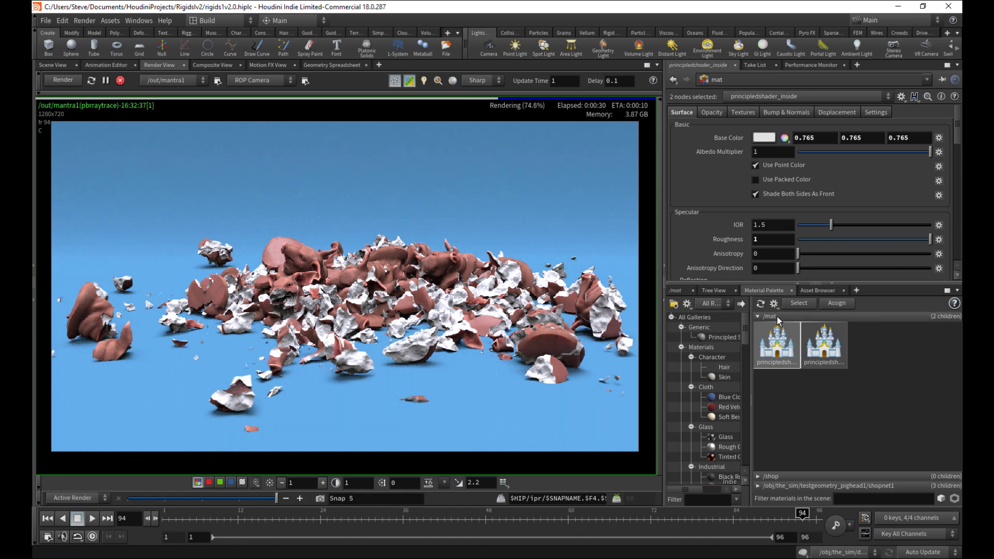
Step: Bring up the ray limit settings of the mantra1 render node in the out network
click(676, 291)
click(722, 305)
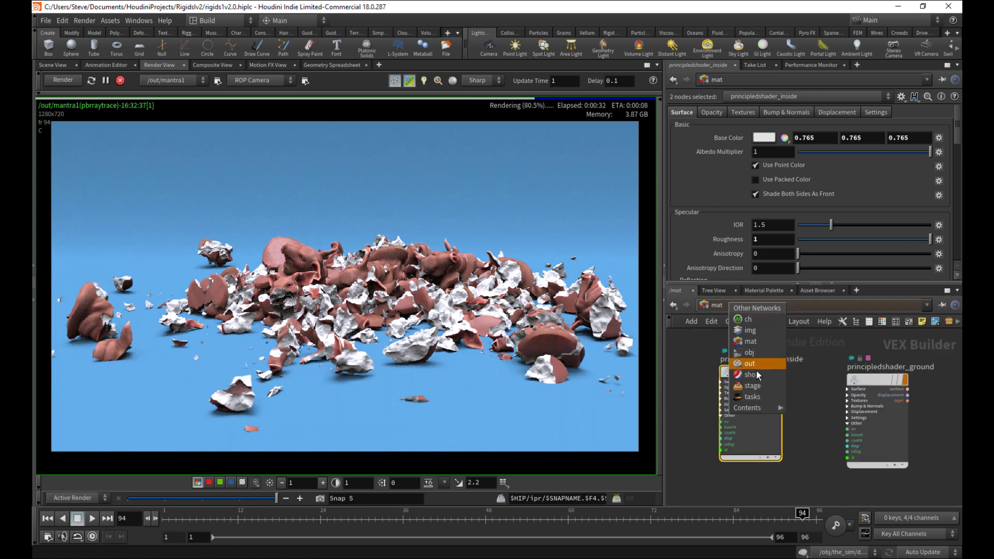
click(759, 364)
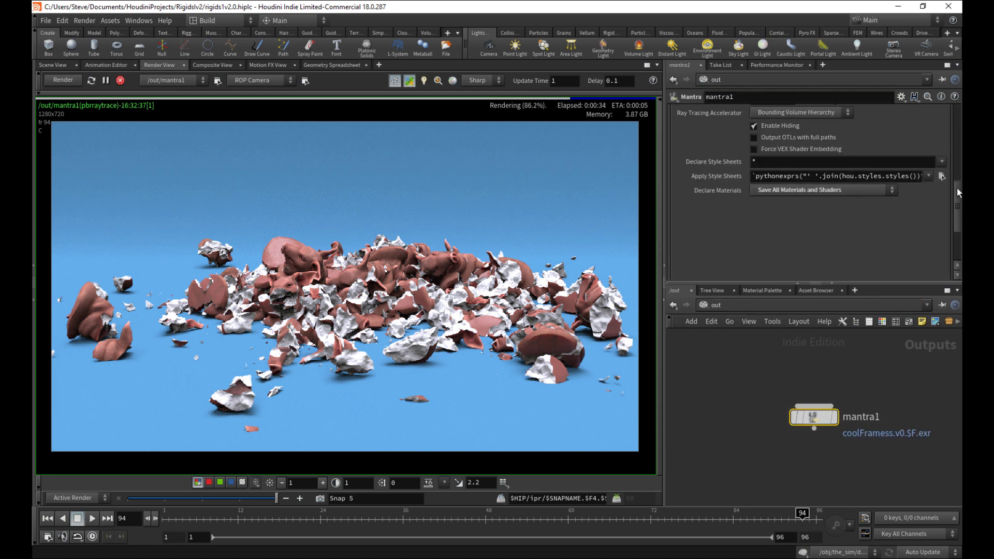
scroll(797, 173, up, 10)
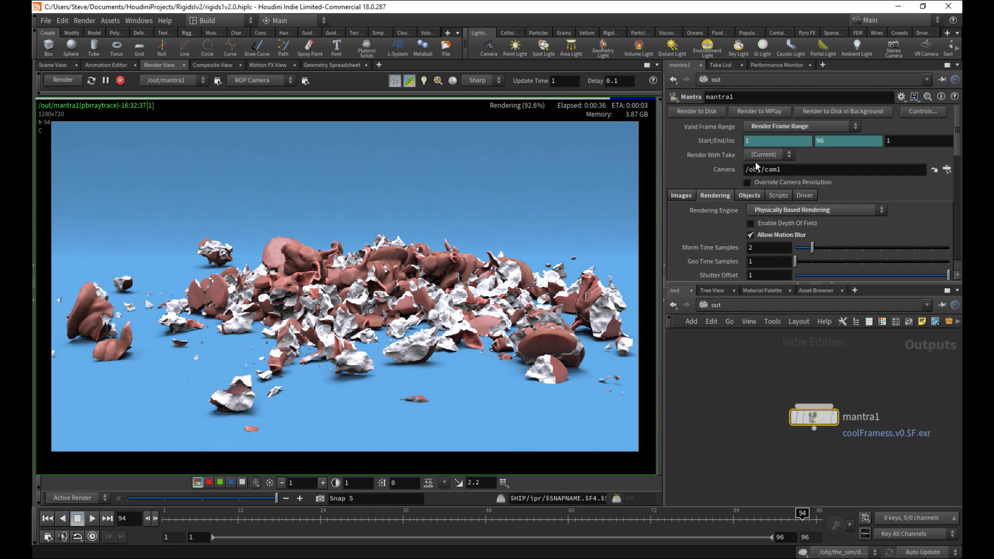
click(685, 195)
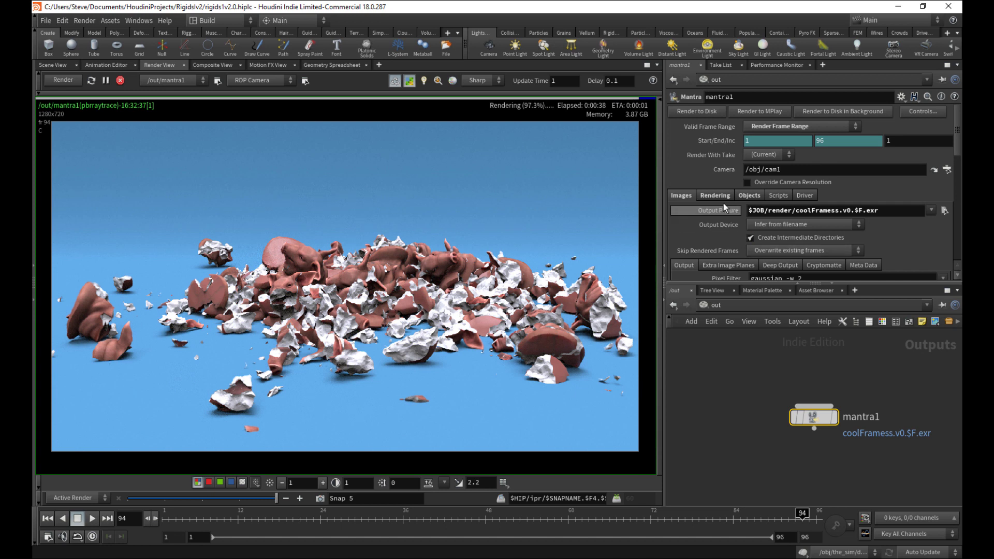
click(722, 198)
drag(955, 145, 952, 171)
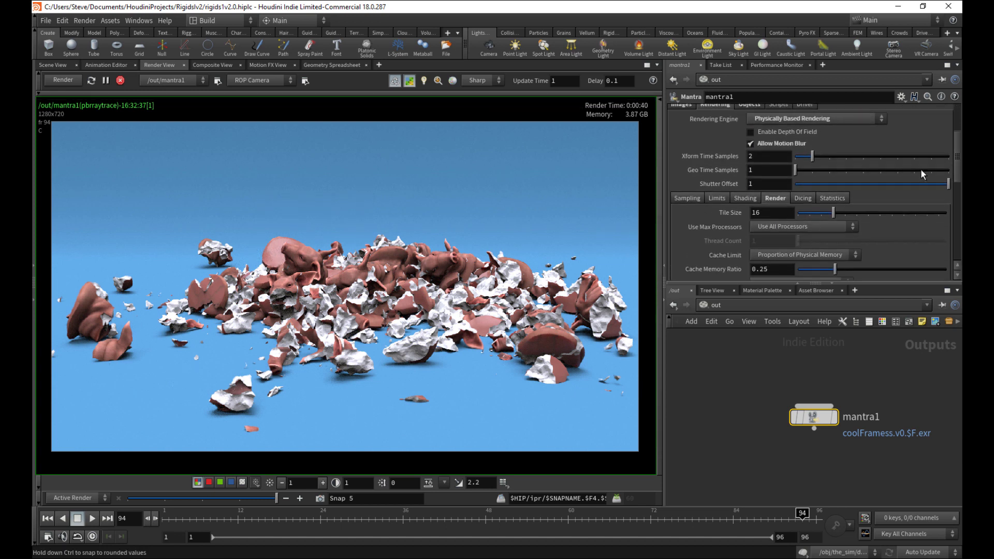
click(717, 198)
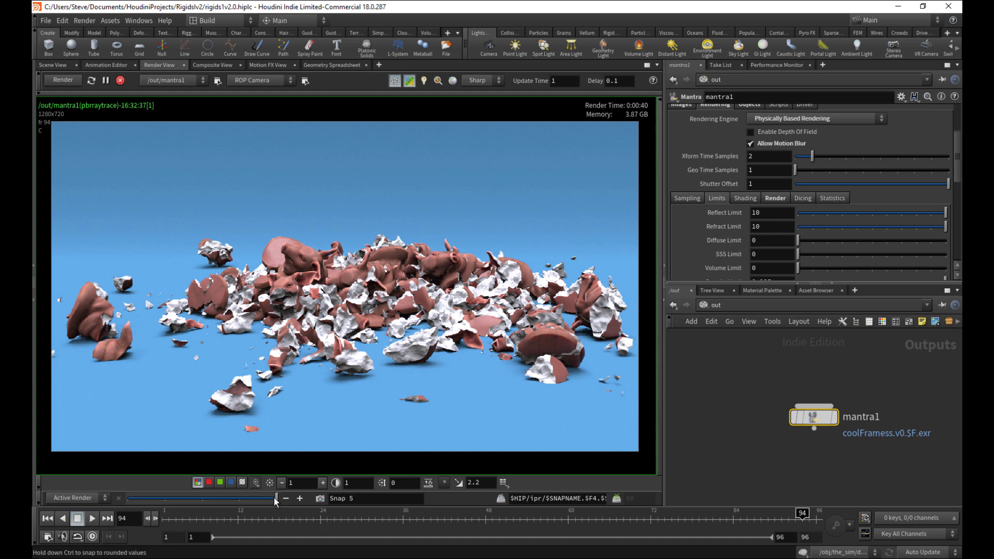
Step: Refresh the render at frame 95 and set mantra1's Diffuse Limit to 1
mouse_move(276, 498)
mouse_down()
mouse_move(240, 498)
mouse_move(276, 498)
mouse_up()
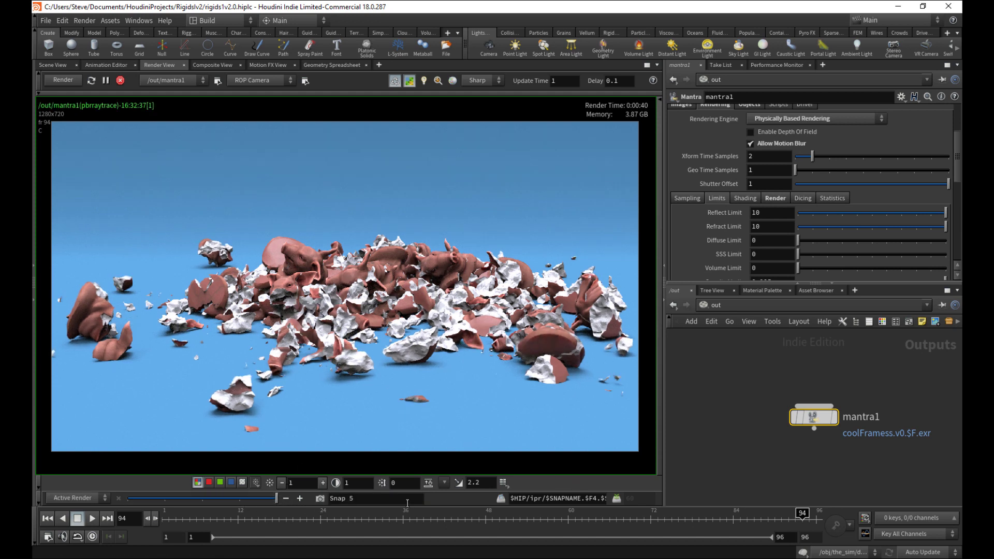
click(810, 522)
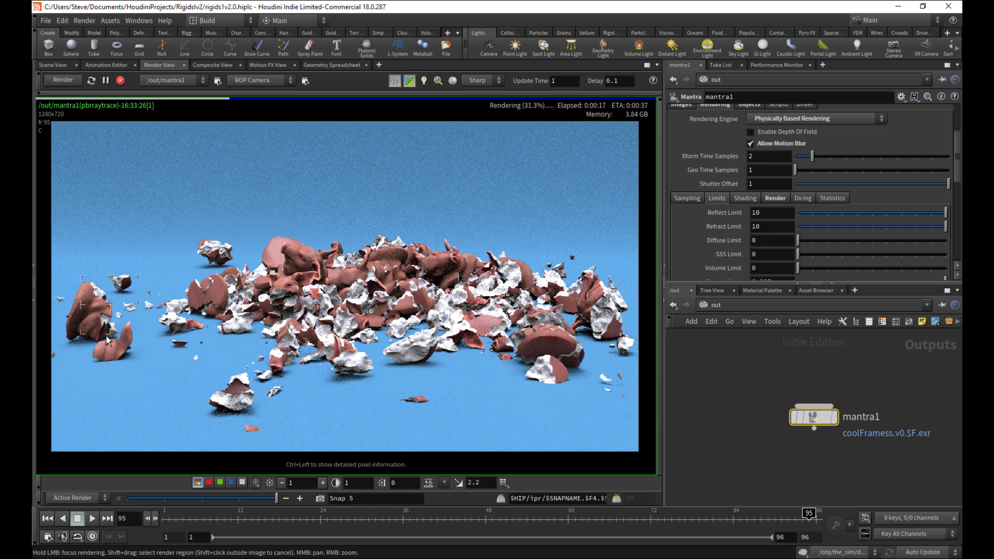
drag(759, 240, 716, 243)
text(1)
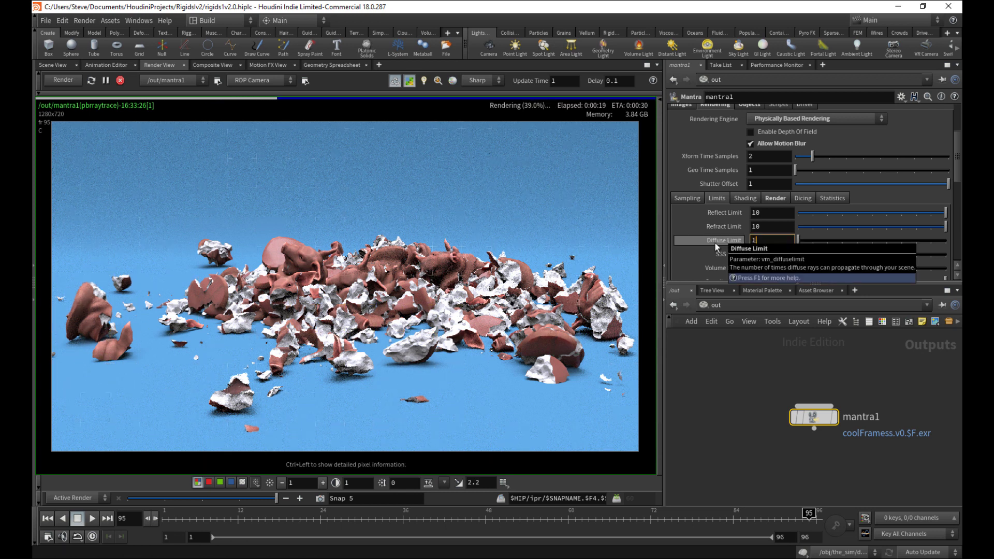
key(Return)
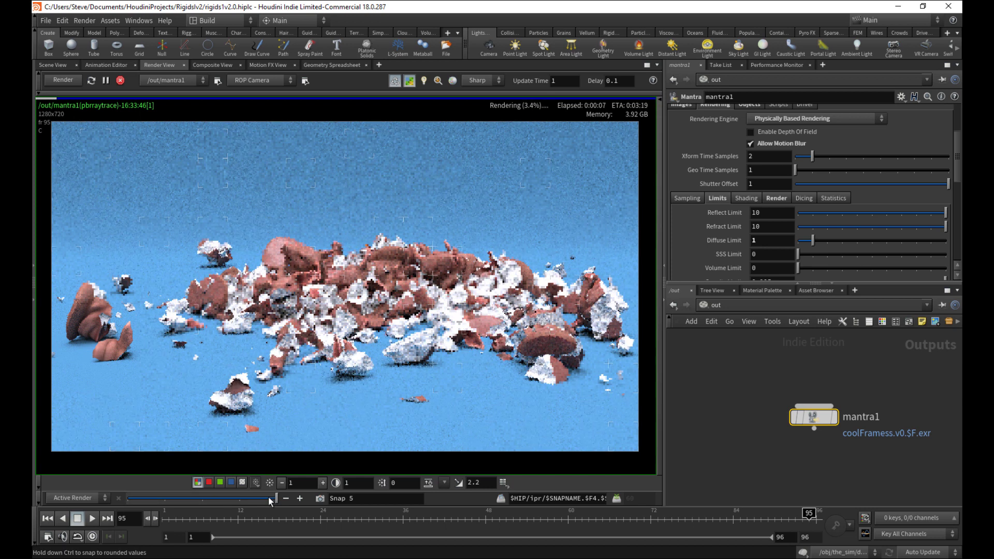
Step: Focus the render on several areas of the fragment pile and compare the added diffuse bounce with the stored snapshot
mouse_move(270, 498)
mouse_down()
mouse_move(243, 495)
mouse_move(276, 498)
mouse_up()
drag(423, 349, 417, 321)
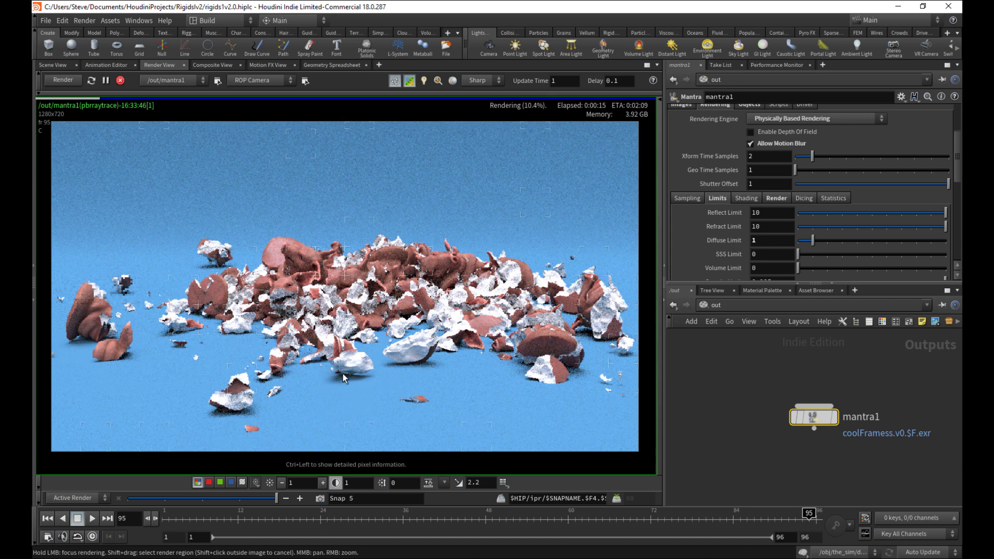
drag(542, 358, 543, 359)
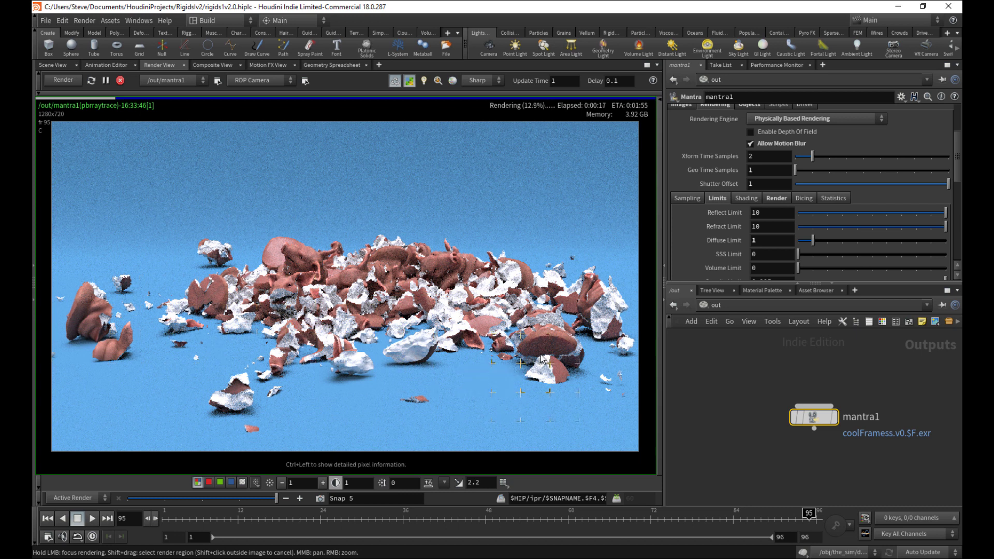
drag(417, 318, 360, 290)
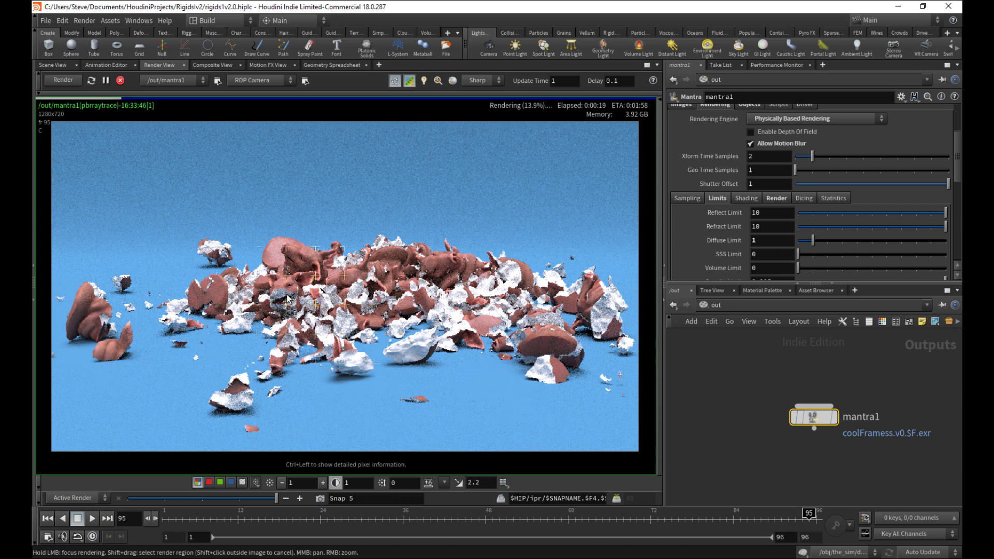
drag(262, 318, 245, 237)
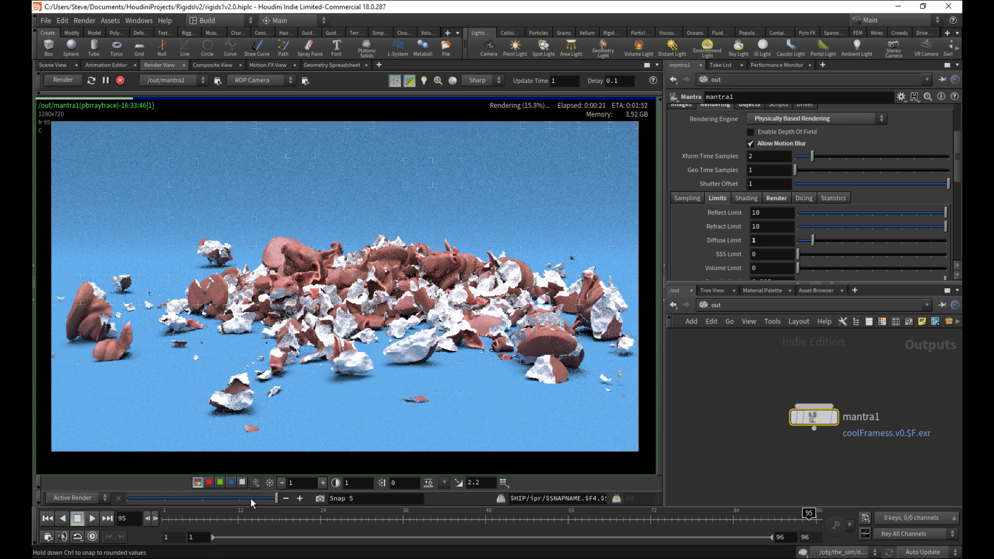
drag(248, 493, 279, 498)
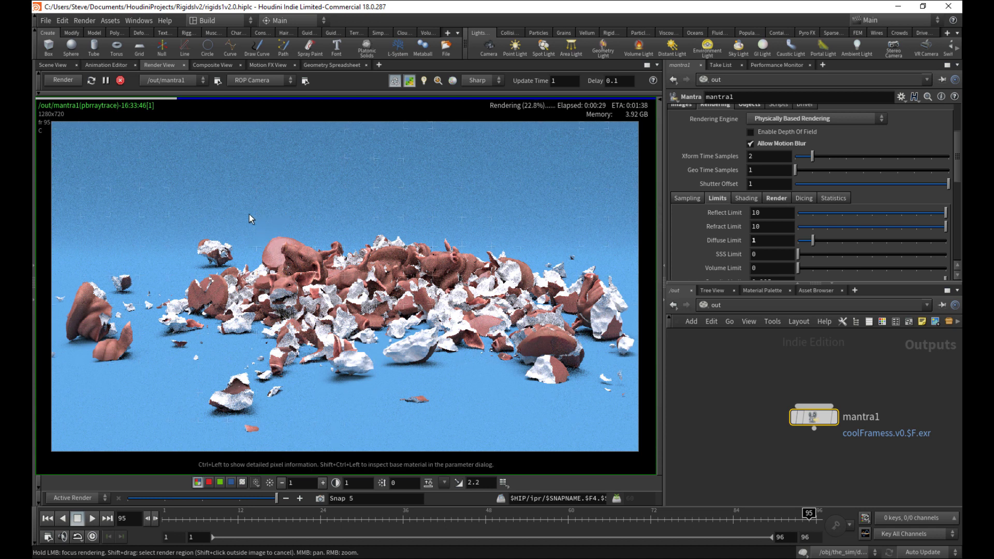
drag(263, 499, 279, 486)
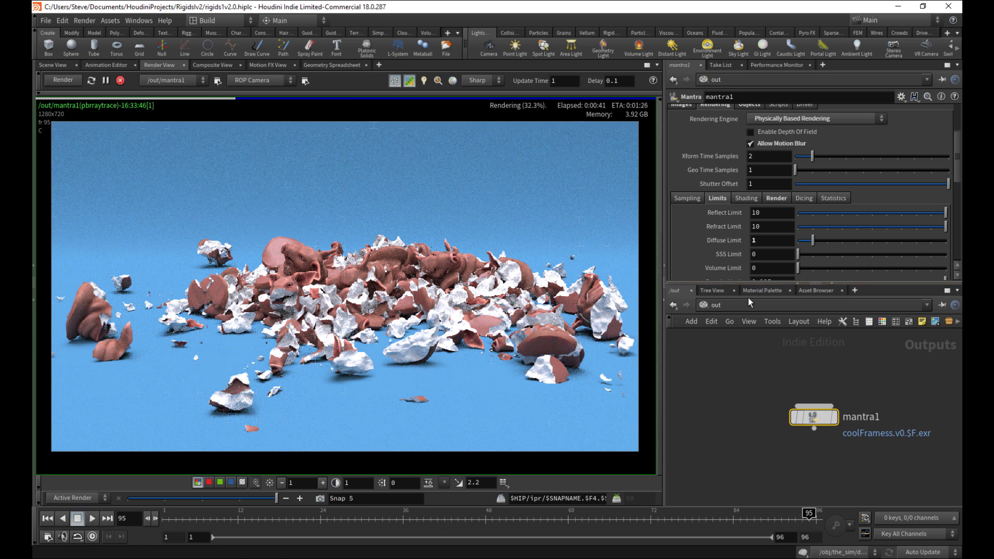
Step: Darken the base color of principledshader_inside to a grey of value 0.602 and refresh the render at frames 94 and 95
click(762, 291)
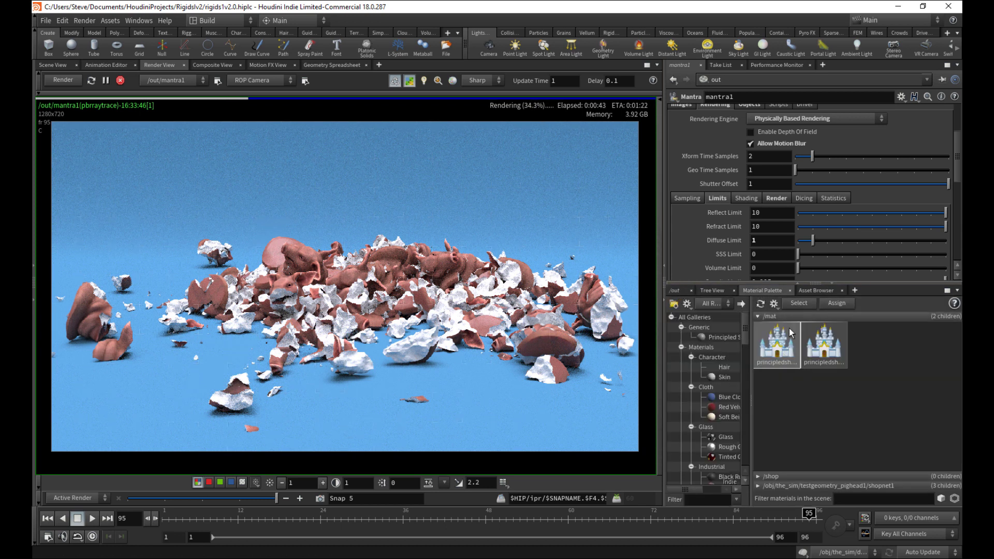
click(789, 363)
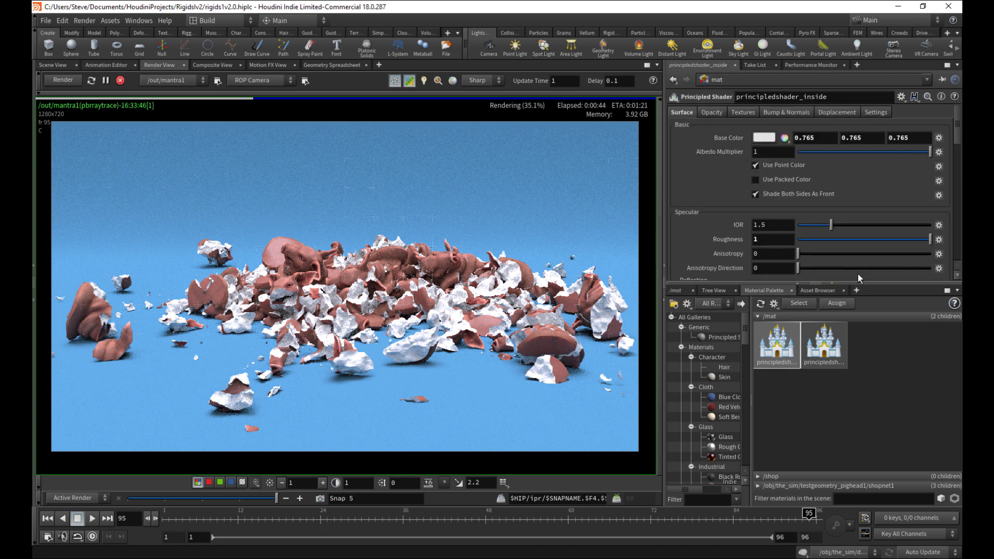
click(763, 139)
click(859, 207)
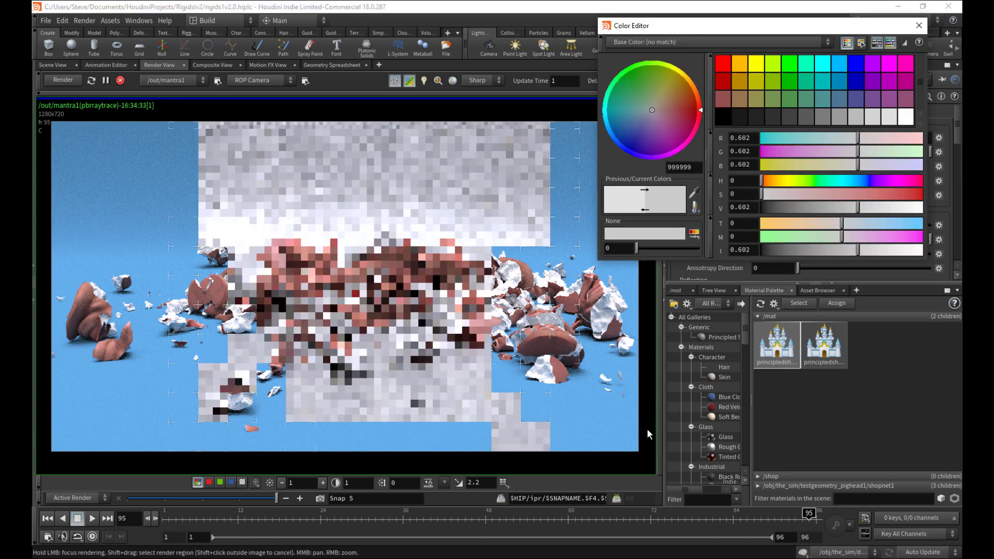
click(807, 520)
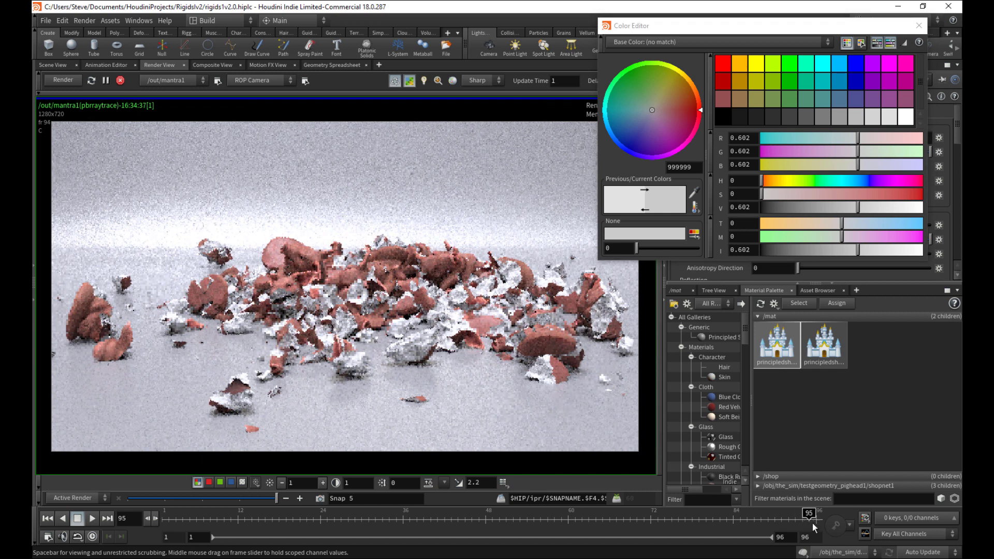
click(919, 26)
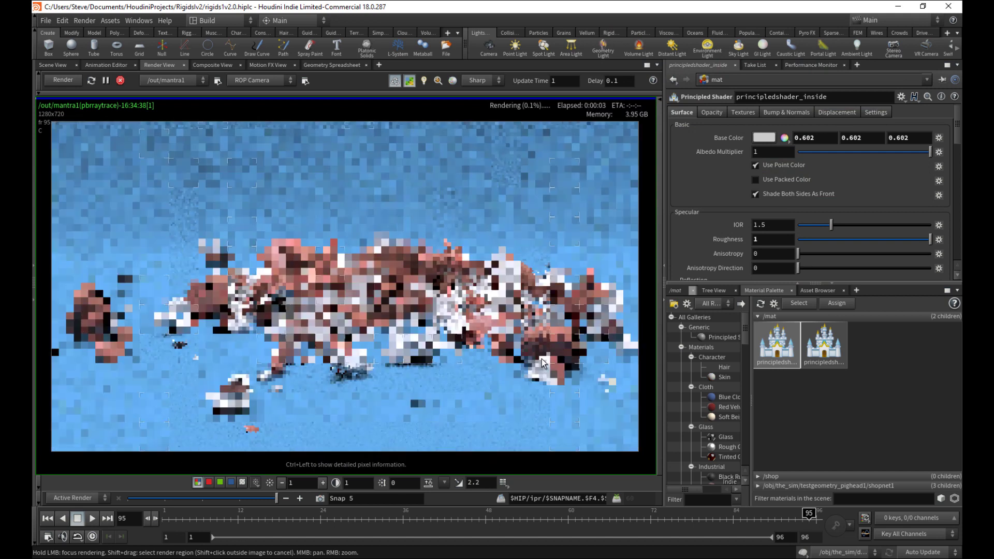
Step: Focus the render on the fragment pile, store a snapshot, compare it with the earlier ones and stop the render
mouse_move(379, 347)
mouse_down()
mouse_move(440, 327)
mouse_move(497, 290)
mouse_move(486, 289)
mouse_move(581, 293)
mouse_move(614, 311)
mouse_move(609, 336)
mouse_move(288, 293)
mouse_move(104, 331)
mouse_move(233, 393)
mouse_move(296, 354)
mouse_up()
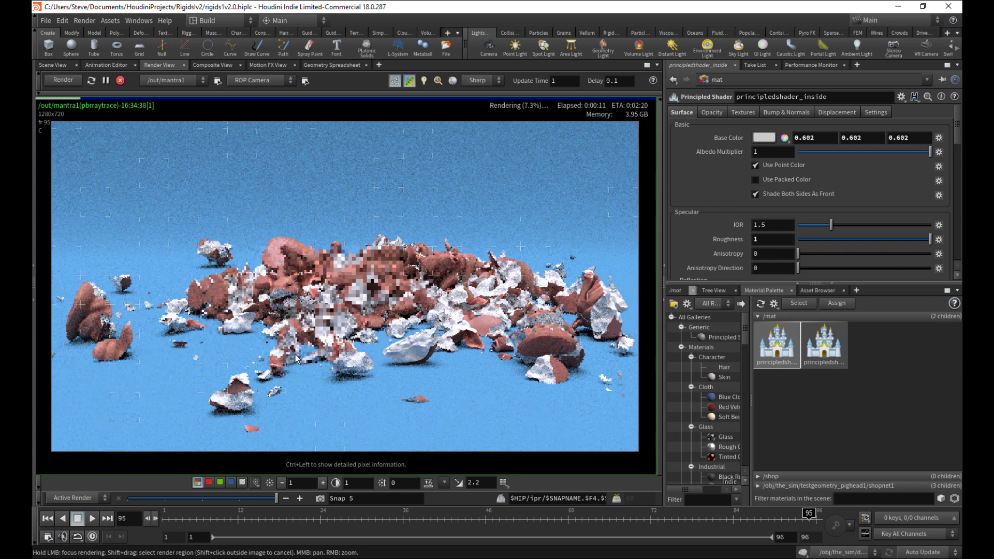
mouse_move(202, 299)
mouse_down()
mouse_move(220, 207)
mouse_move(138, 193)
mouse_move(277, 290)
mouse_up()
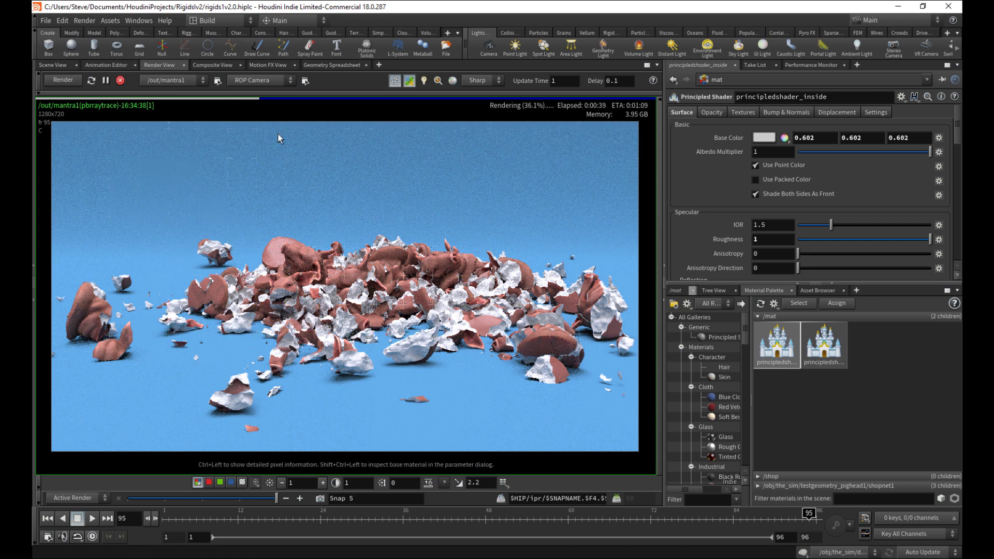
click(319, 499)
drag(277, 498, 300, 488)
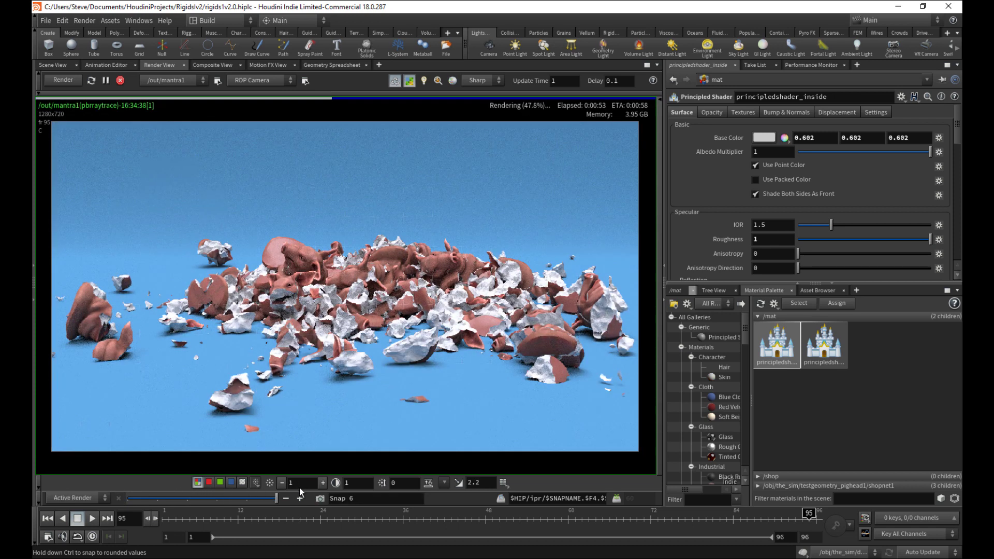
click(120, 81)
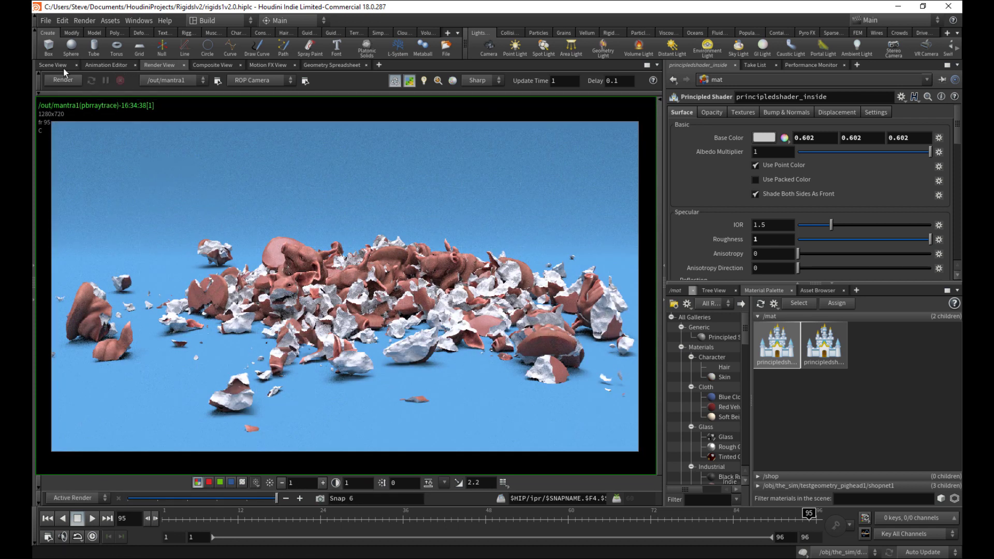
Step: Return to mantra1 in the out network, save the scene and bring up the node's image output settings
click(676, 290)
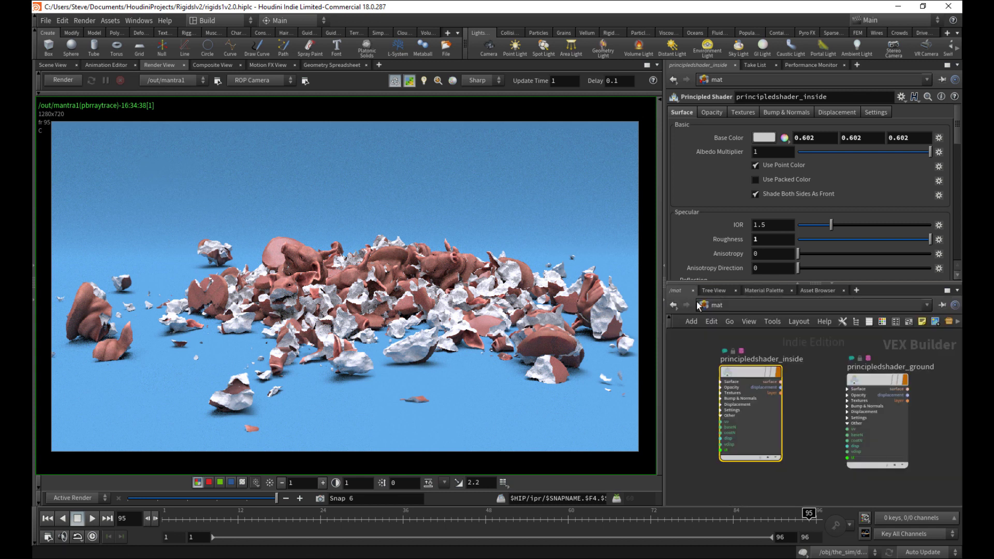
click(704, 305)
click(741, 362)
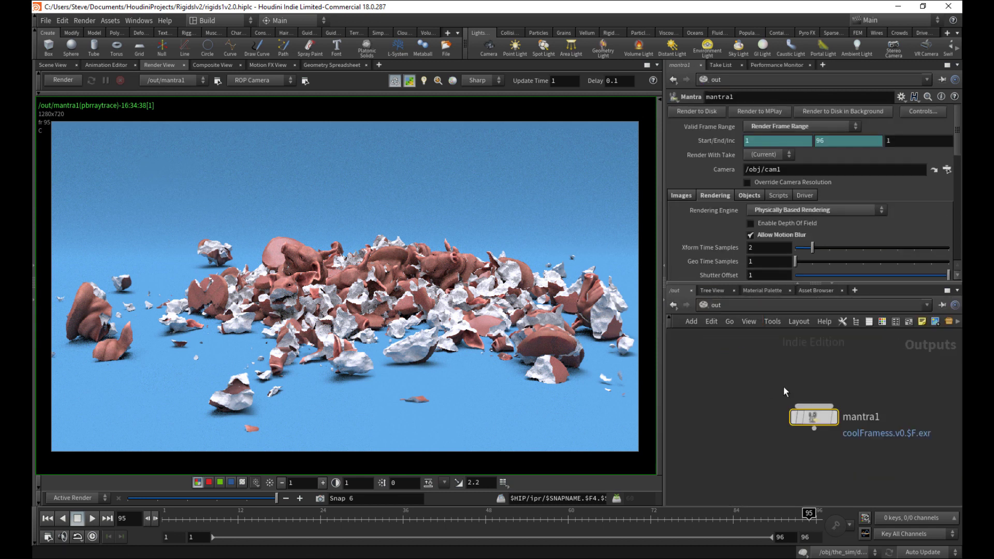
key(ctrl+s)
click(681, 195)
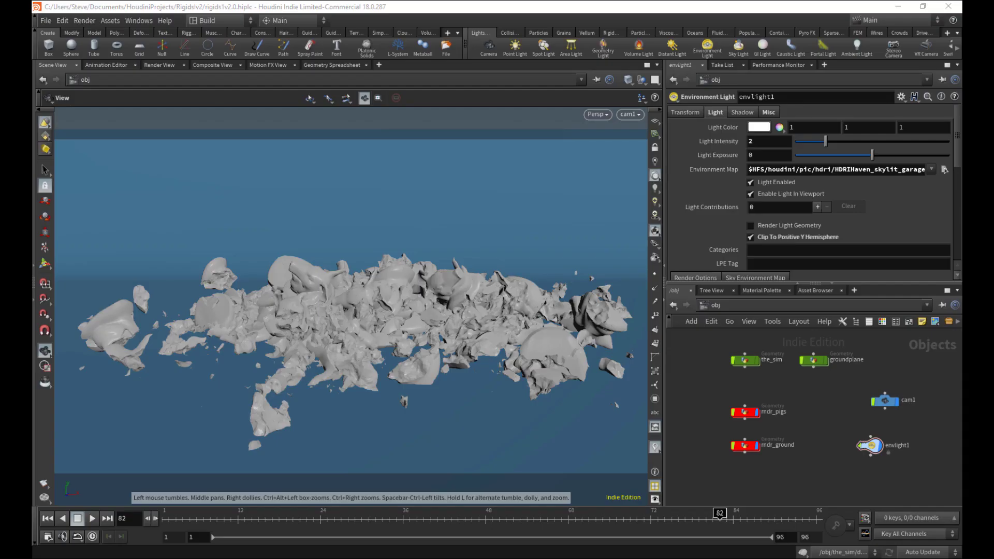
Step: Switch to MPlay and play and scrub through the rendered coolFramess sequence to inspect the fragments' motion and motion blur
click(291, 524)
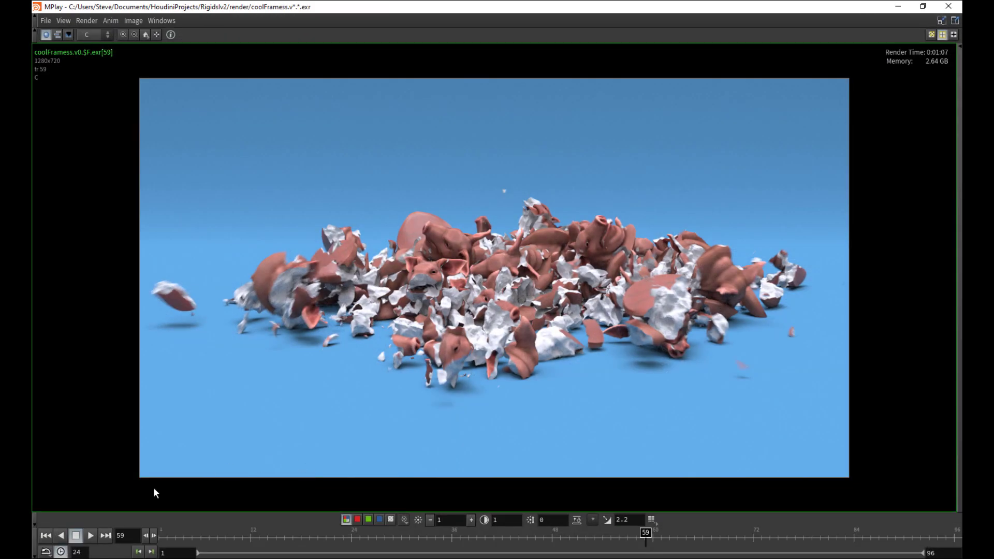
click(89, 536)
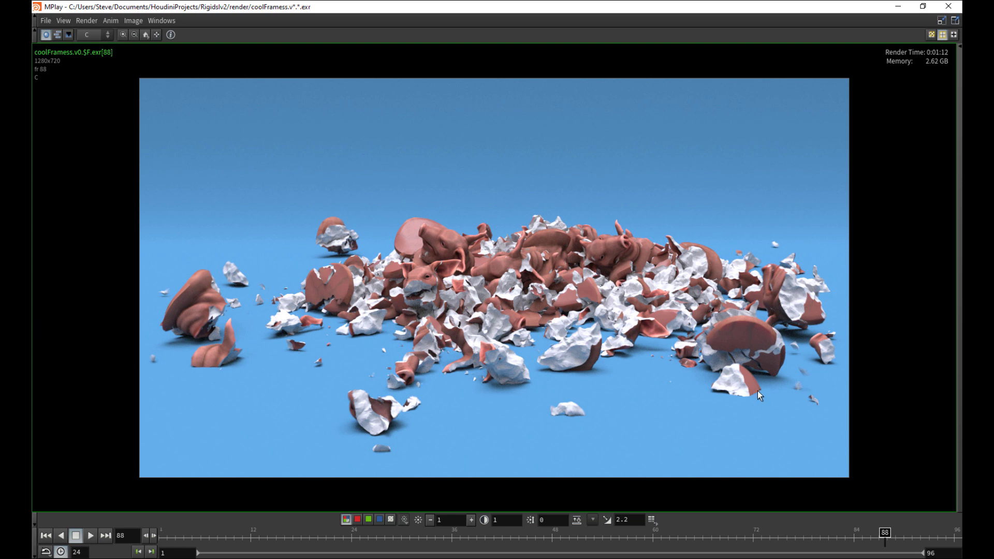
mouse_move(879, 532)
mouse_down()
mouse_move(866, 534)
mouse_move(879, 537)
mouse_up()
drag(871, 539, 876, 539)
drag(887, 538, 685, 538)
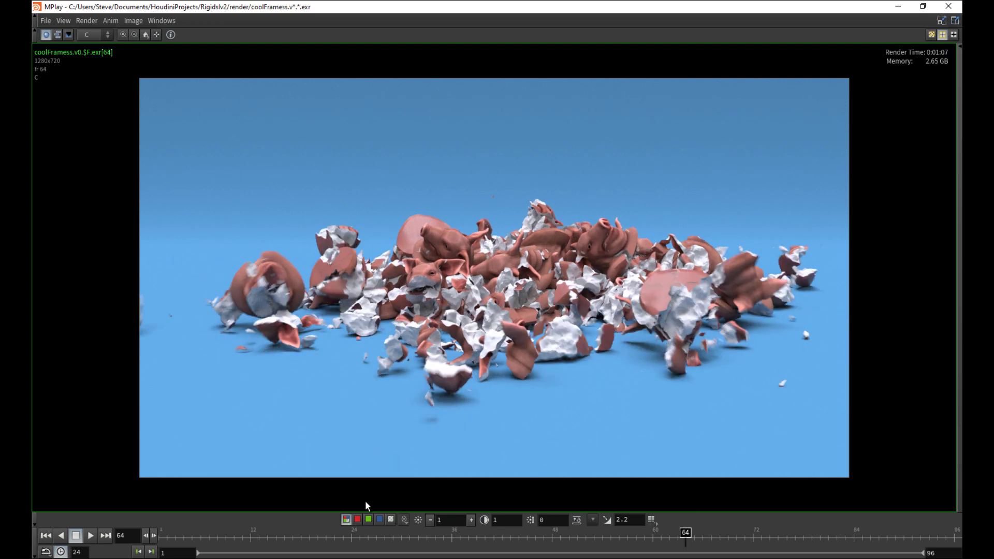
click(92, 537)
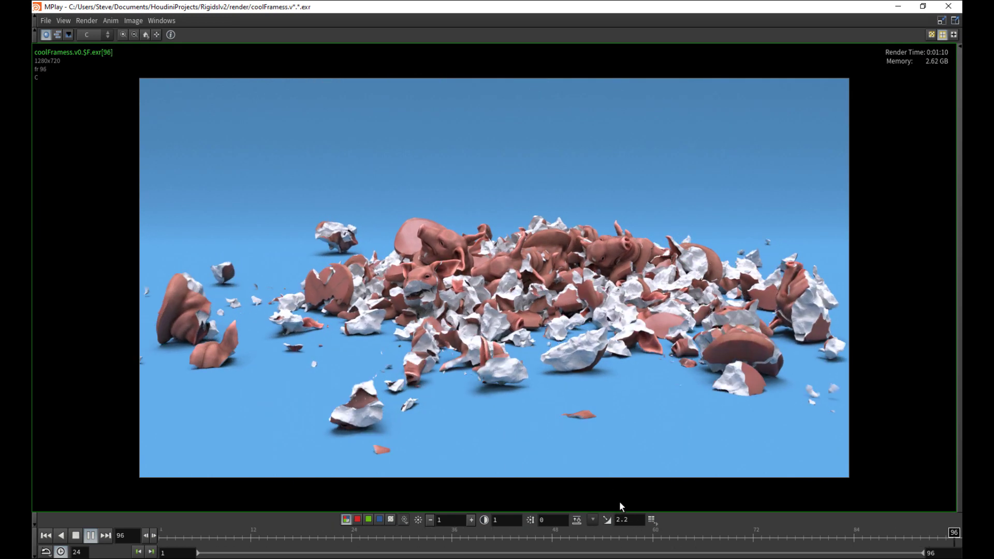
mouse_move(612, 535)
mouse_down()
mouse_move(881, 523)
mouse_move(868, 520)
mouse_move(773, 533)
mouse_move(886, 534)
mouse_move(854, 533)
mouse_up()
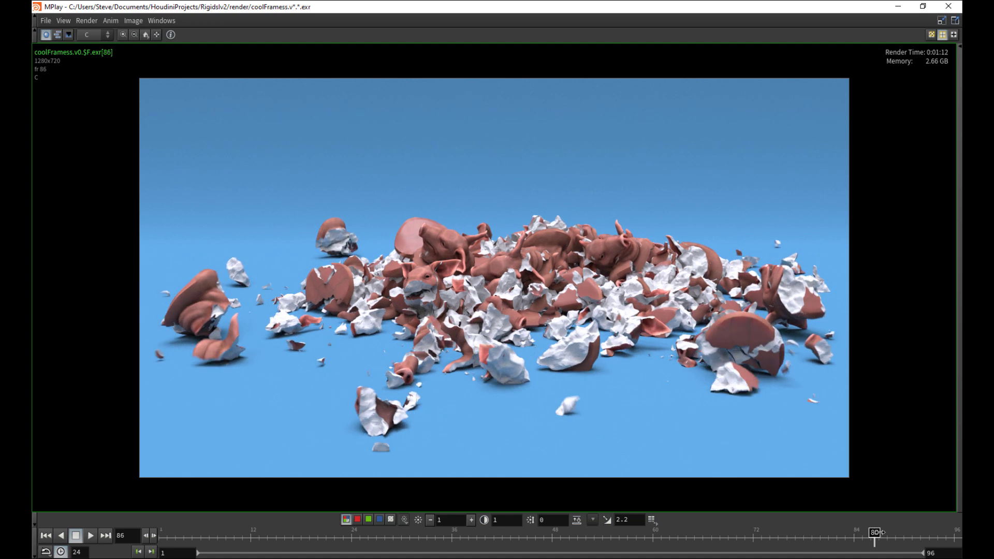
mouse_move(877, 534)
mouse_down()
mouse_move(810, 533)
mouse_move(880, 533)
mouse_up()
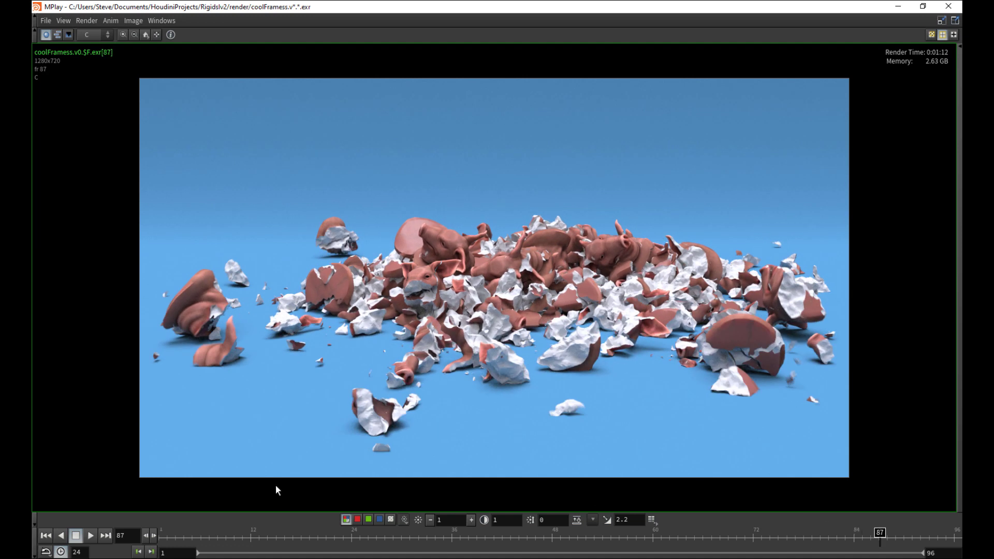
click(92, 535)
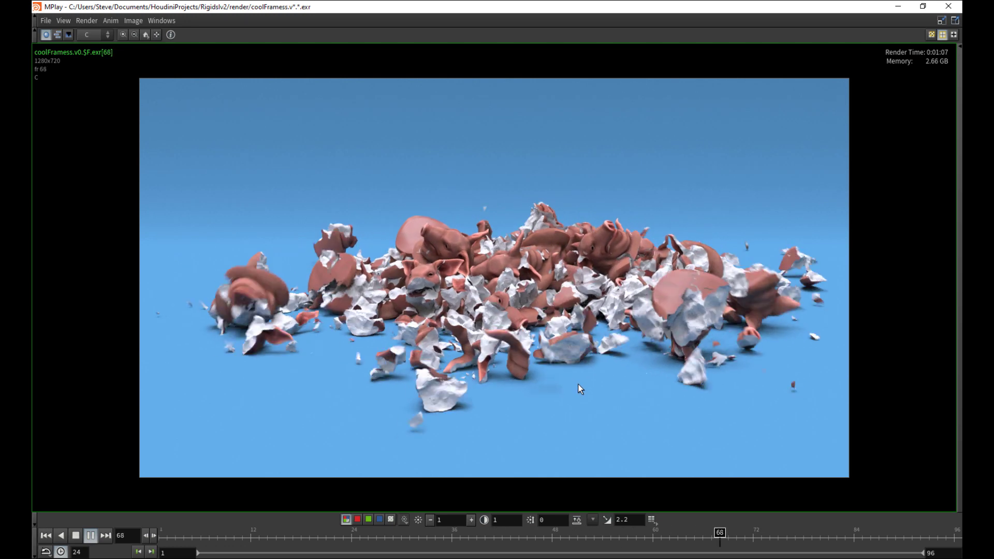
Step: Return from the rendered sequence to the Houdini scene, enable high quality lighting with shadows in the viewport and scrub the simulation
mouse_move(517, 536)
mouse_down()
mouse_move(676, 533)
mouse_move(402, 528)
mouse_move(671, 507)
mouse_move(433, 458)
mouse_move(804, 479)
mouse_up()
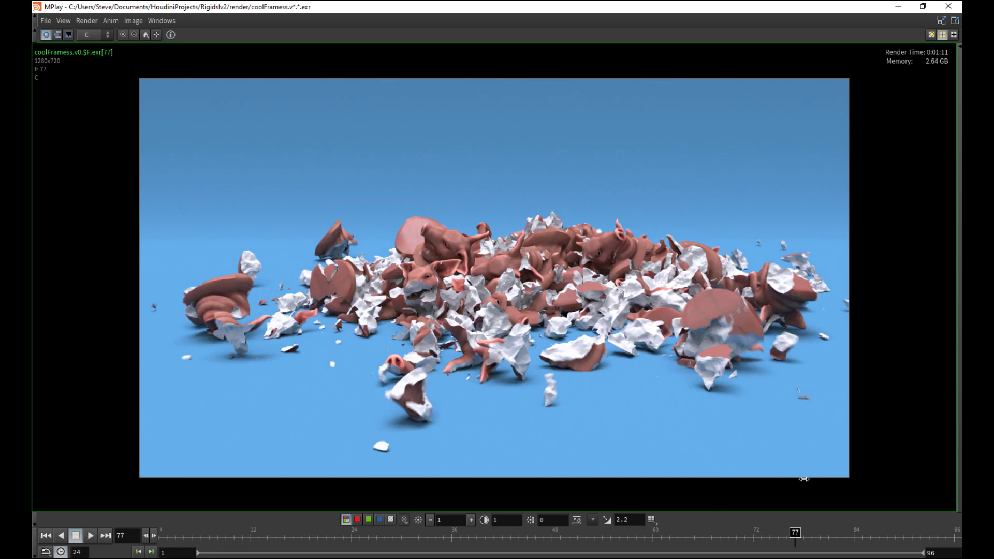
click(899, 7)
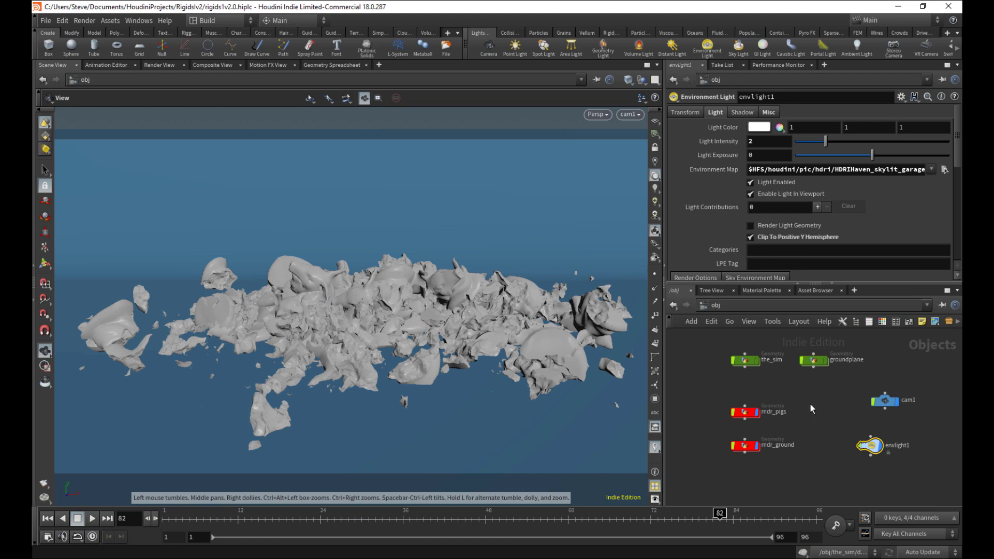
click(655, 189)
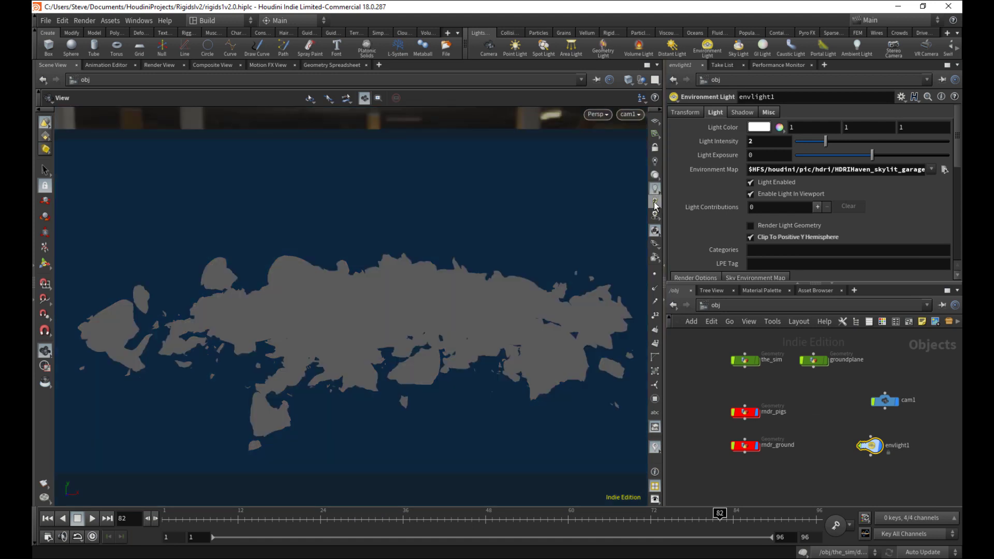
click(655, 204)
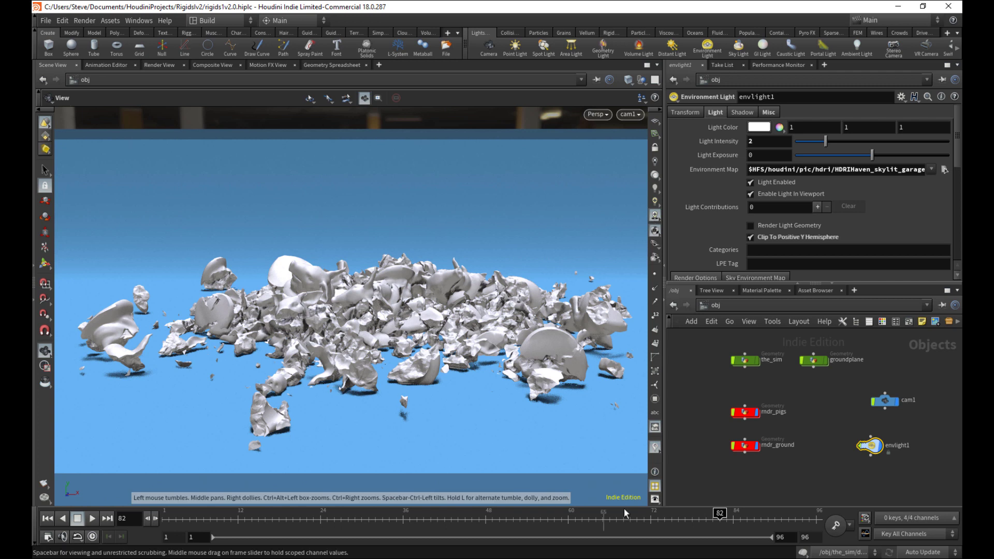
drag(609, 521, 648, 418)
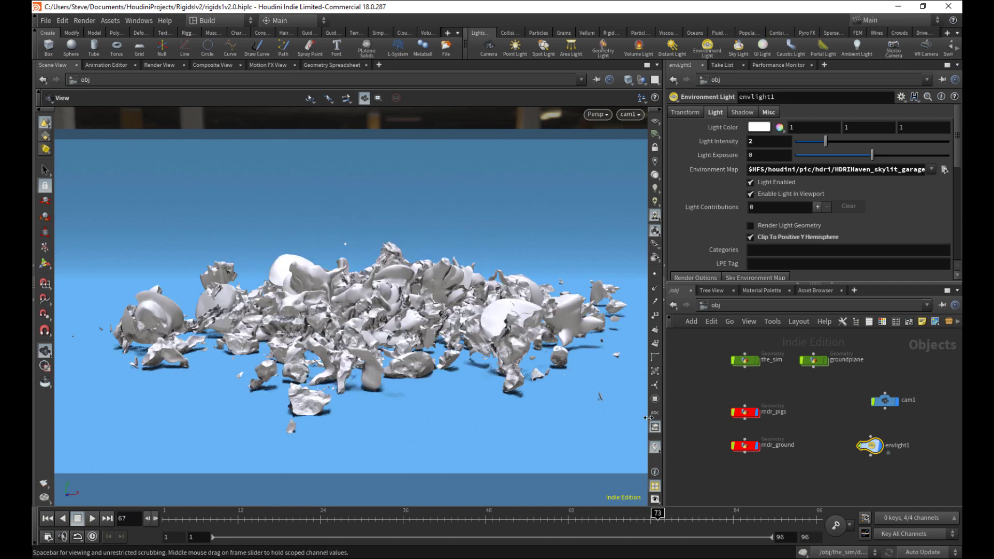
Step: Compare the scrubbed simulation under headlight-only shading and under high quality lighting with shadows
click(655, 176)
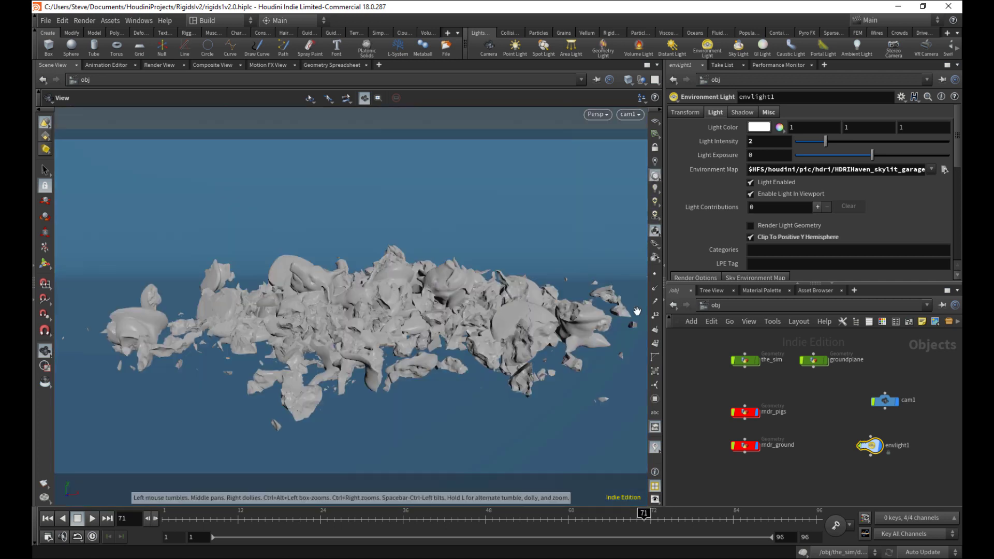
mouse_move(506, 510)
mouse_down()
mouse_move(450, 510)
mouse_move(625, 501)
mouse_move(654, 480)
mouse_up()
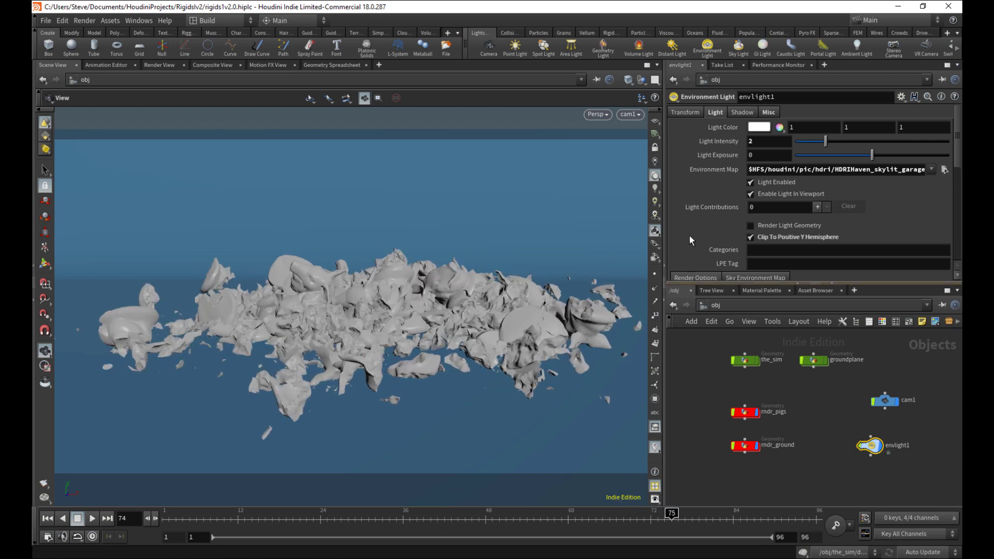
click(659, 220)
mouse_move(539, 509)
mouse_down()
mouse_move(693, 500)
mouse_move(595, 494)
mouse_up()
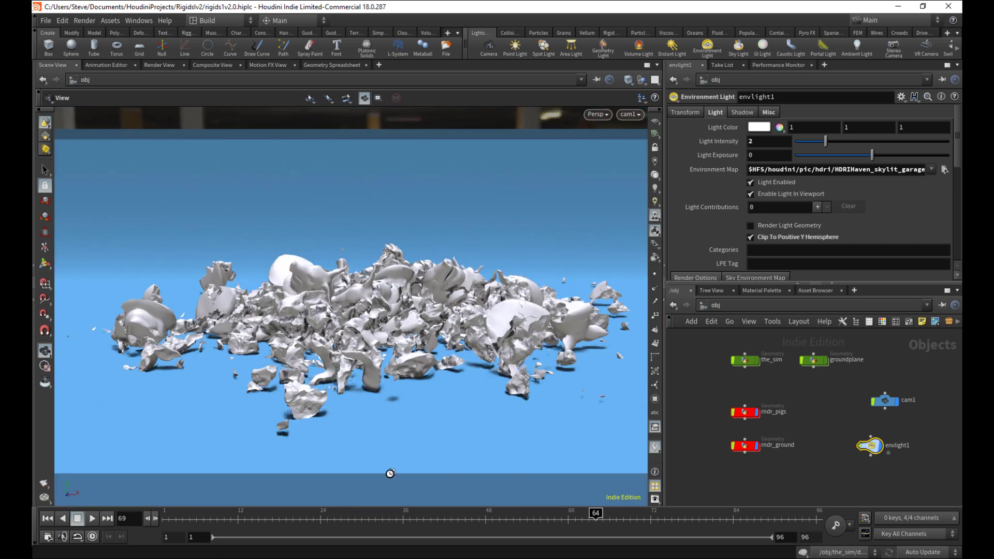
Step: Switch to the grey flipbook in MPlay and play and scrub through it to review the motion of the untextured fragments
mouse_move(264, 555)
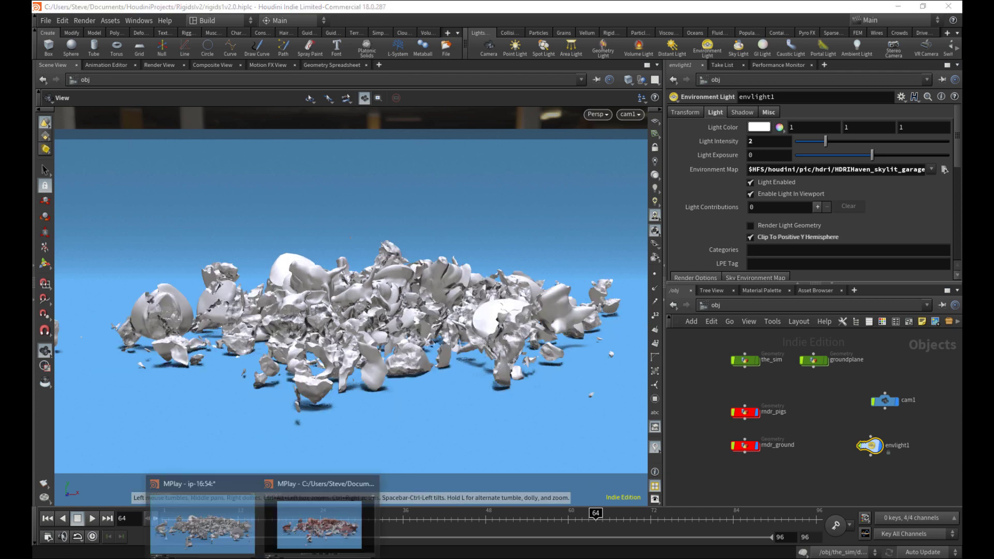
click(243, 523)
click(93, 469)
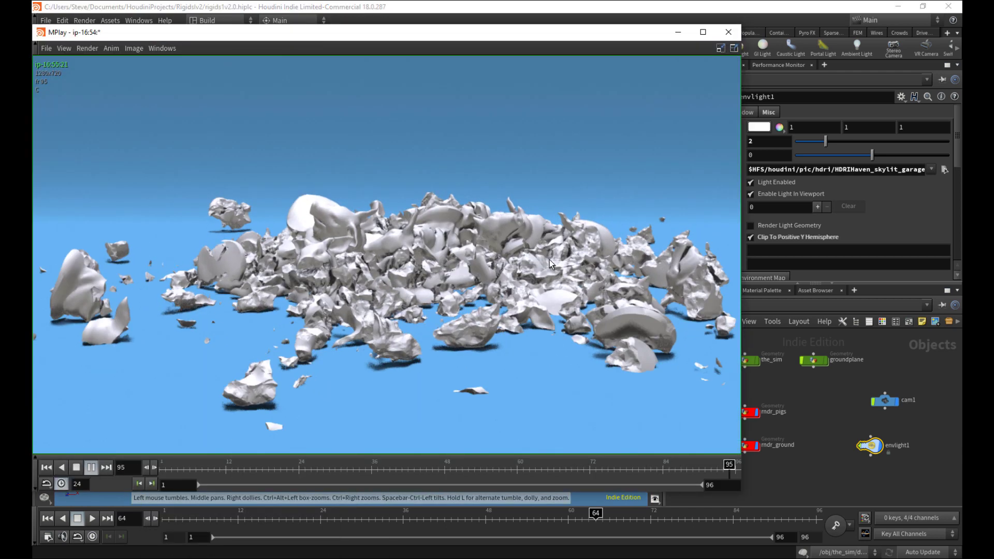
click(703, 32)
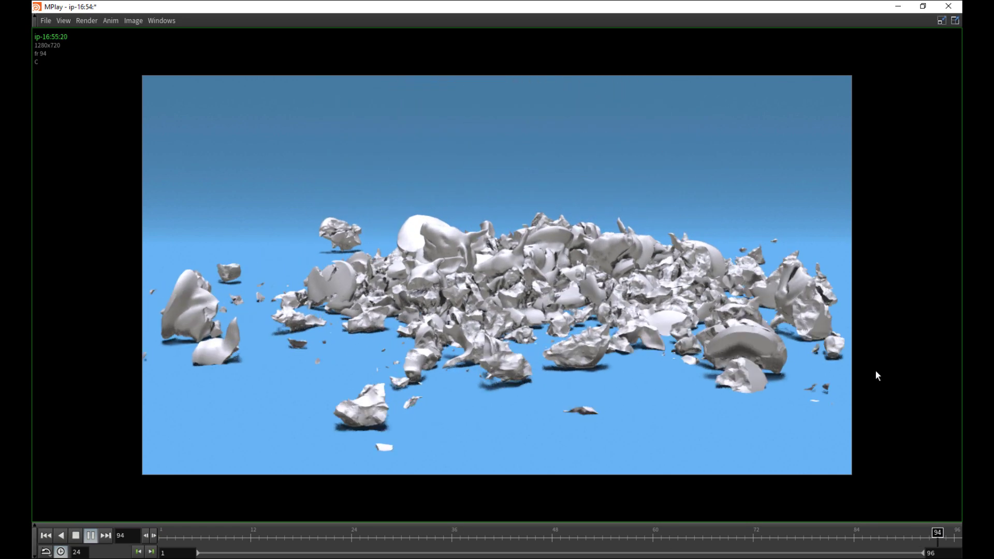
click(929, 6)
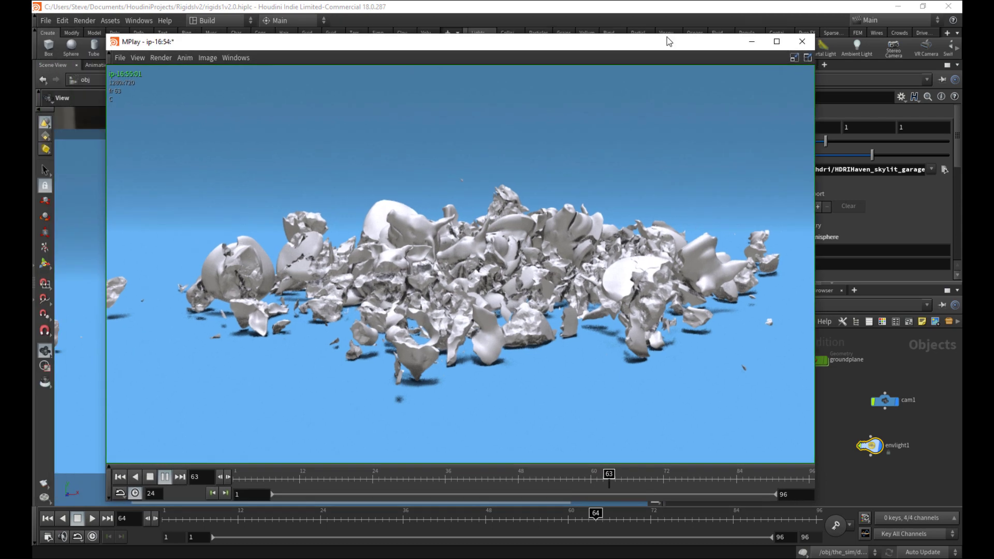
drag(669, 42, 695, 50)
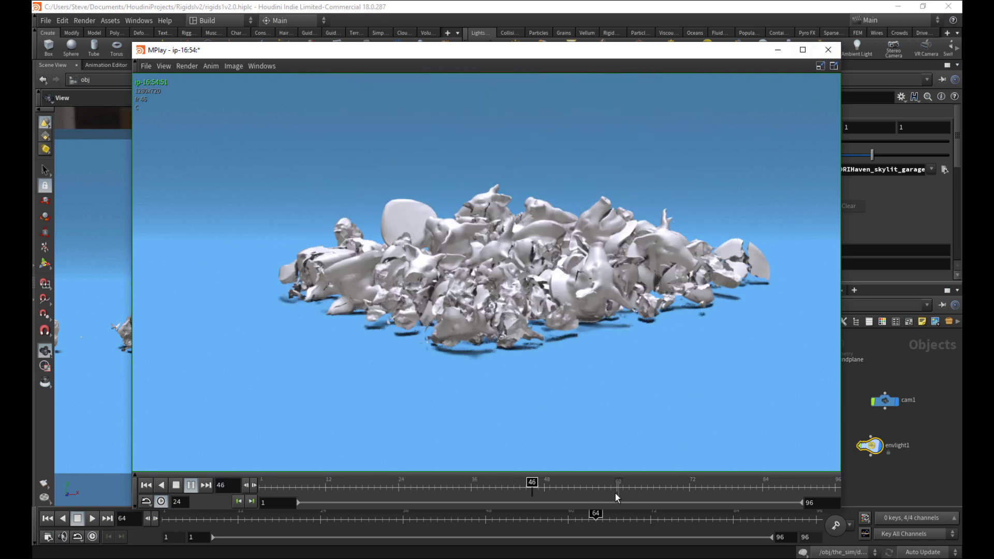
drag(617, 489, 739, 489)
click(782, 52)
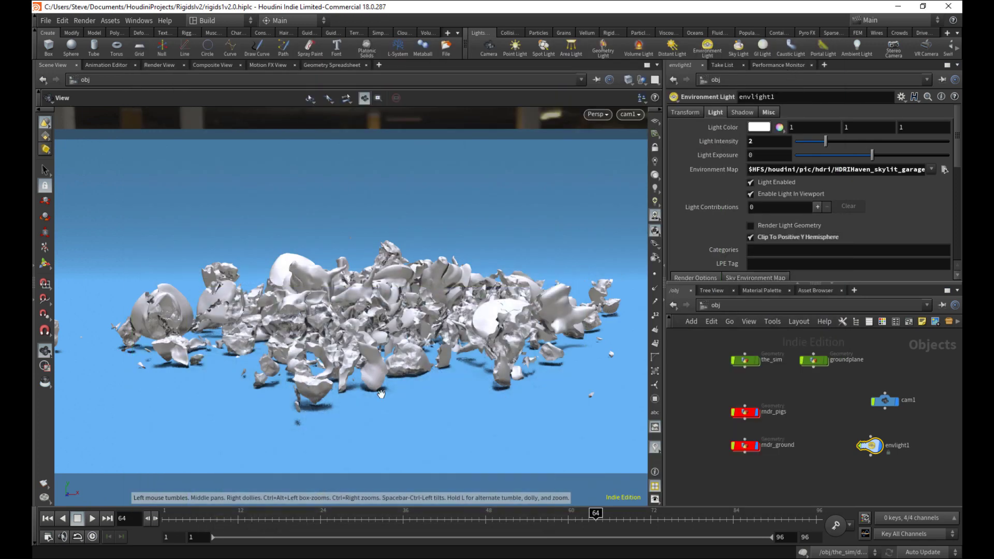
Step: Switch back to the rendered coolFramess sequence in MPlay and play it through
mouse_move(261, 552)
click(340, 489)
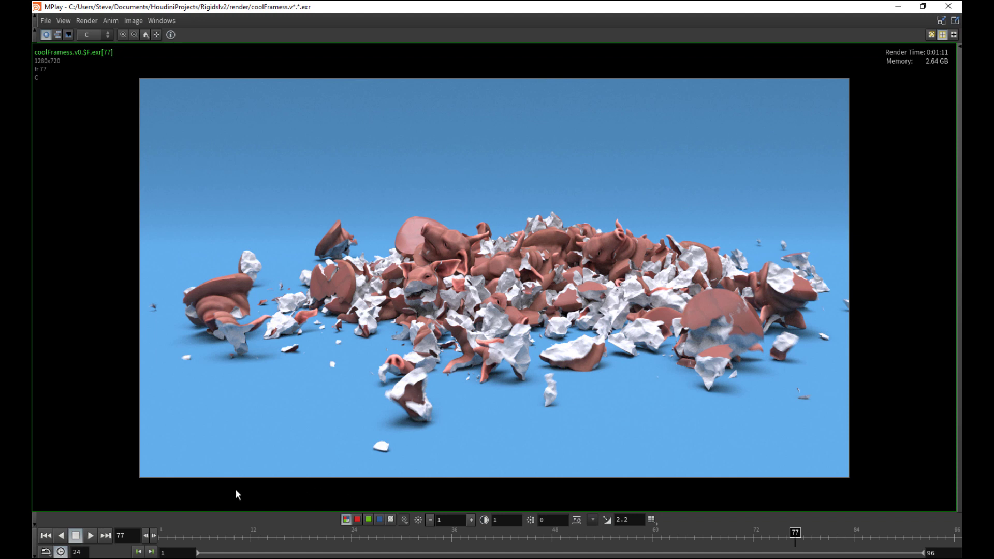
click(91, 536)
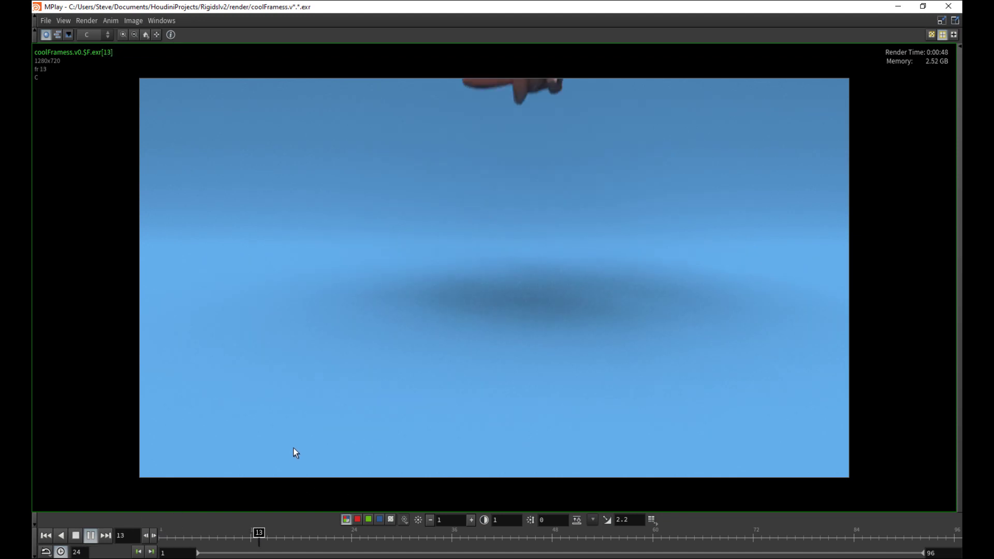